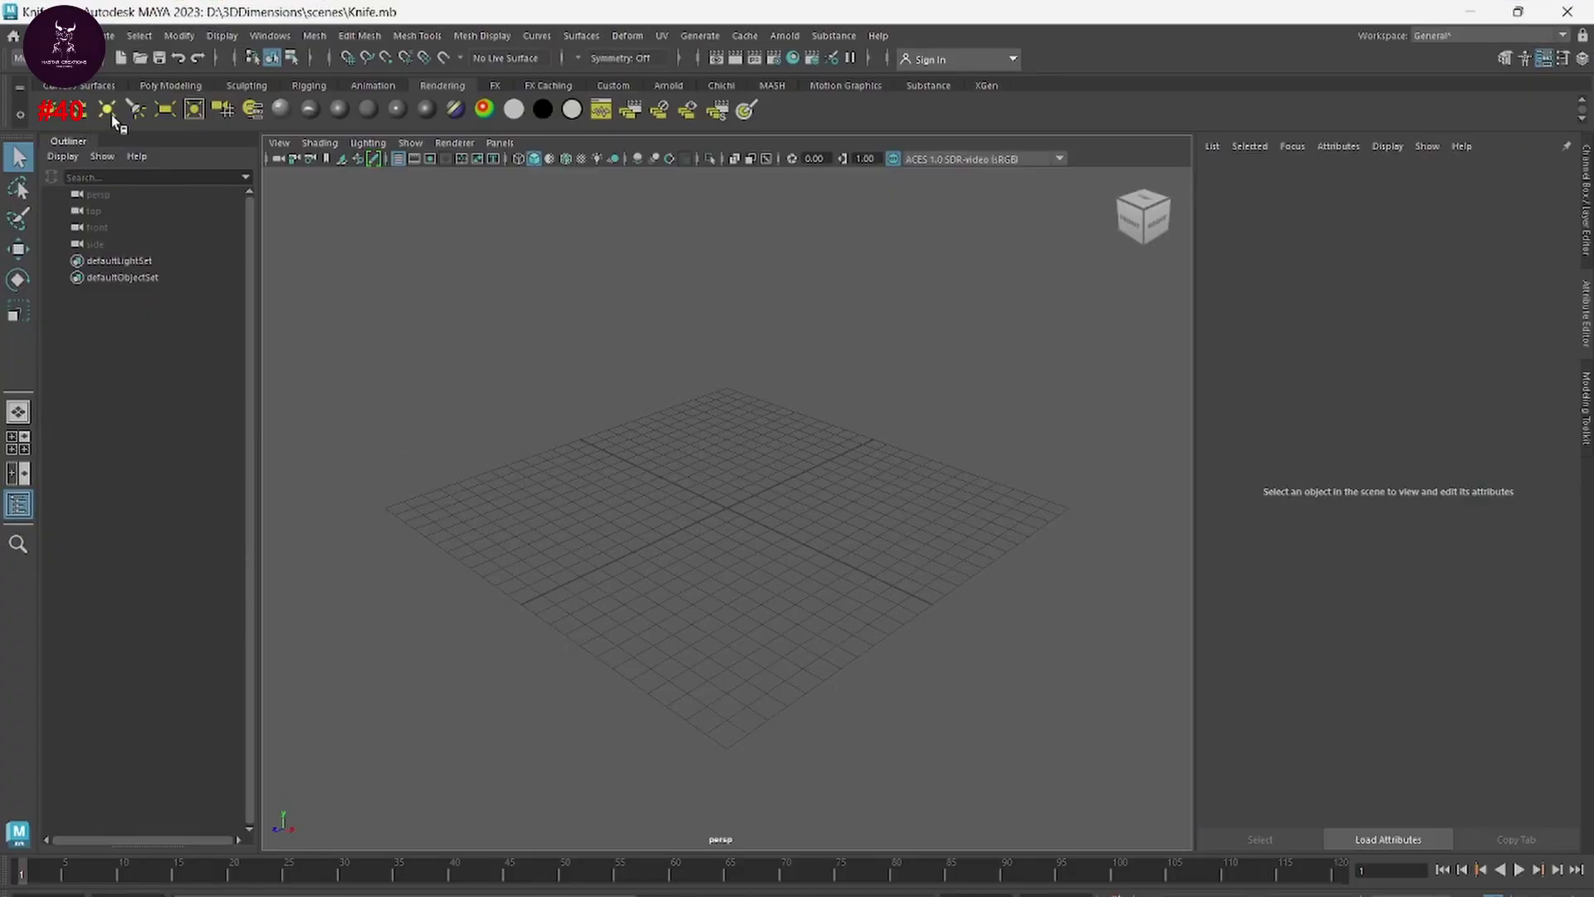
Step: Briefly open and close the File menu, then switch to the Poly Modeling shelf
left_click(34, 35)
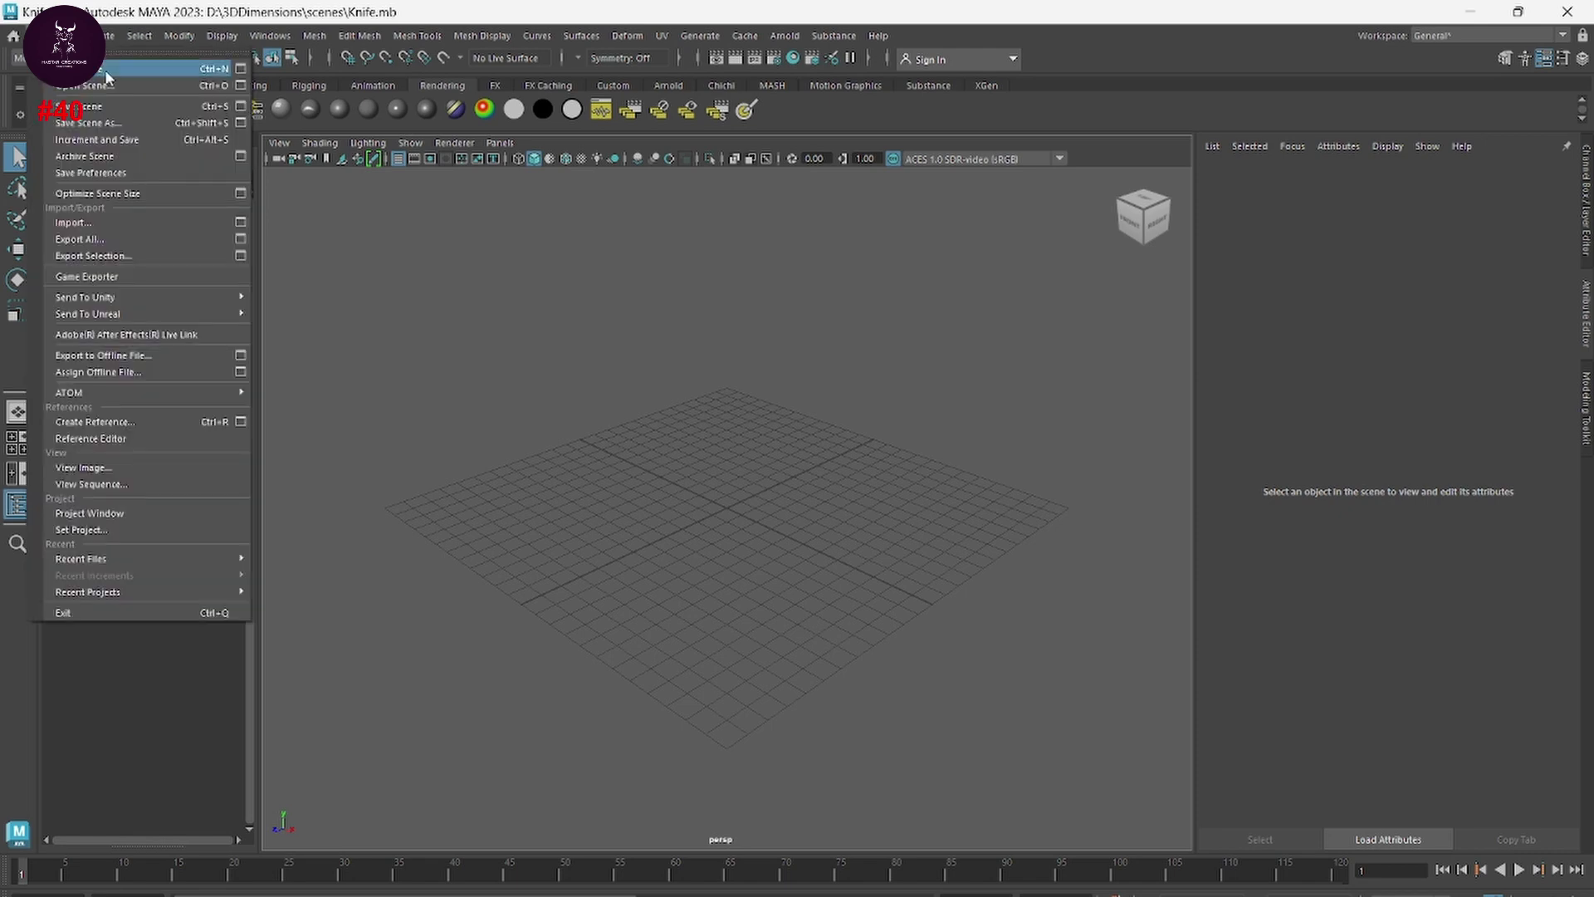
left_click(632, 387)
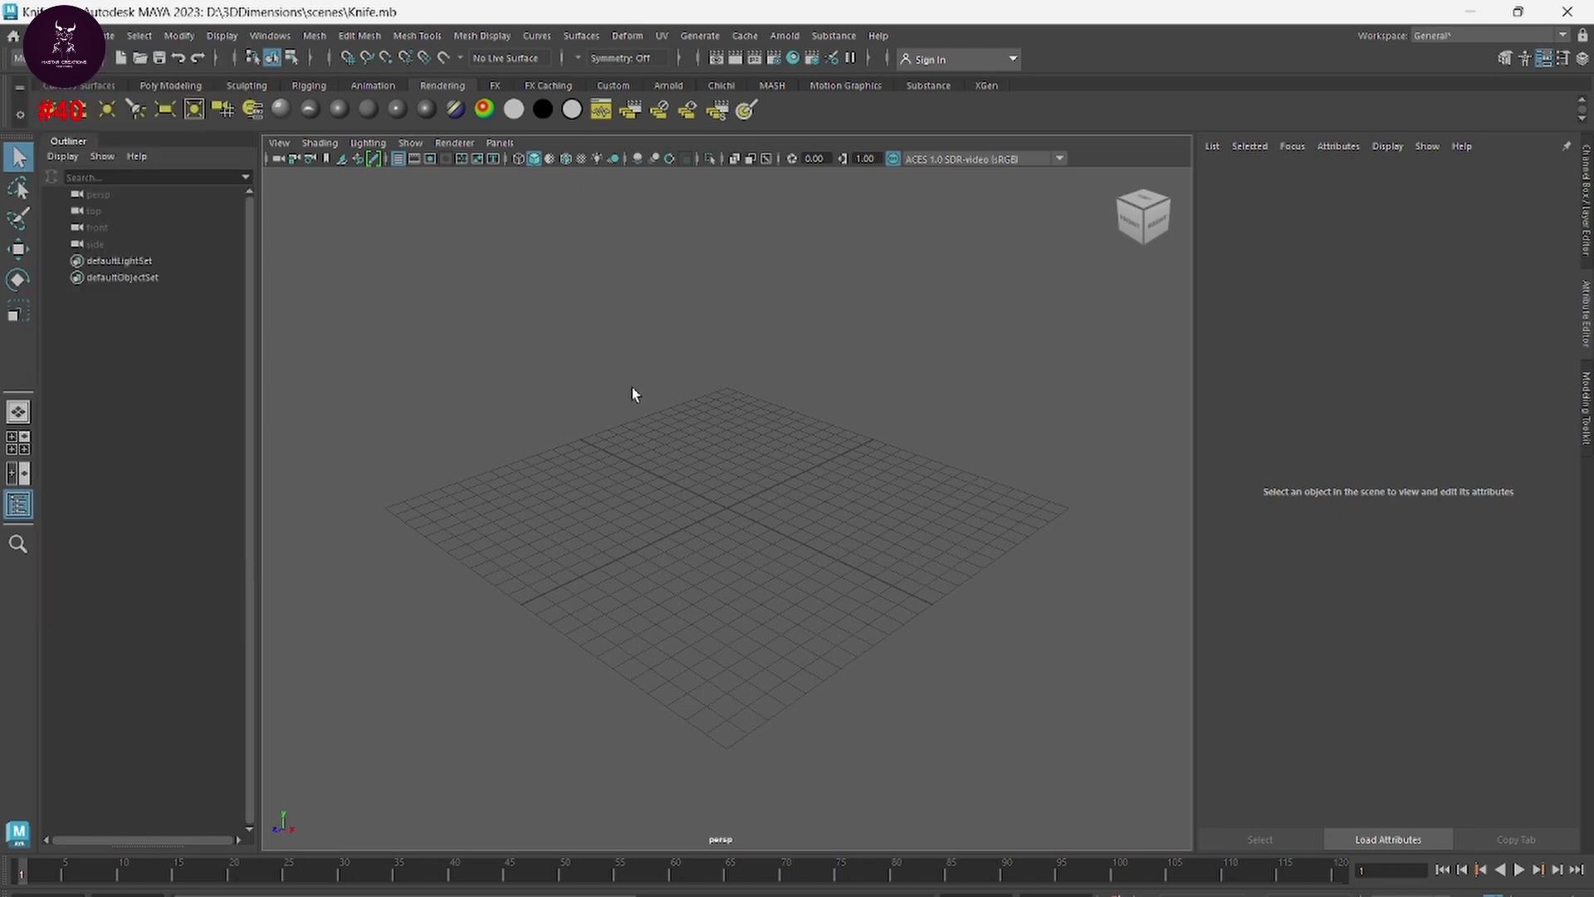
left_click(184, 84)
Step: Create a polygon cube at the origin and scale it up uniformly
left_click(84, 113)
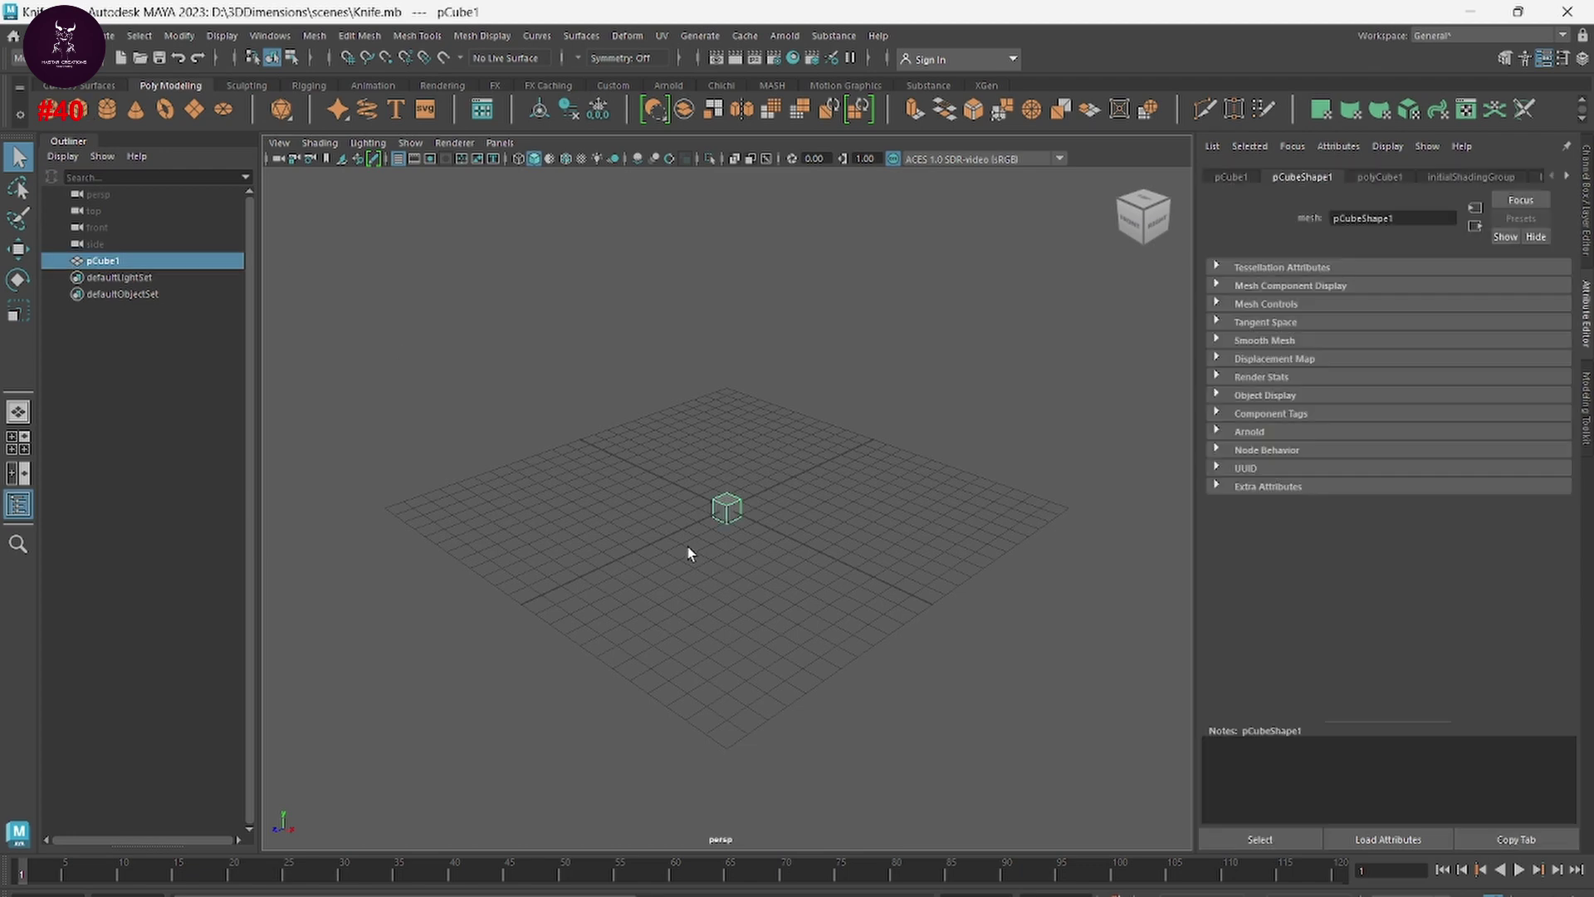
key("r")
left_click(729, 509)
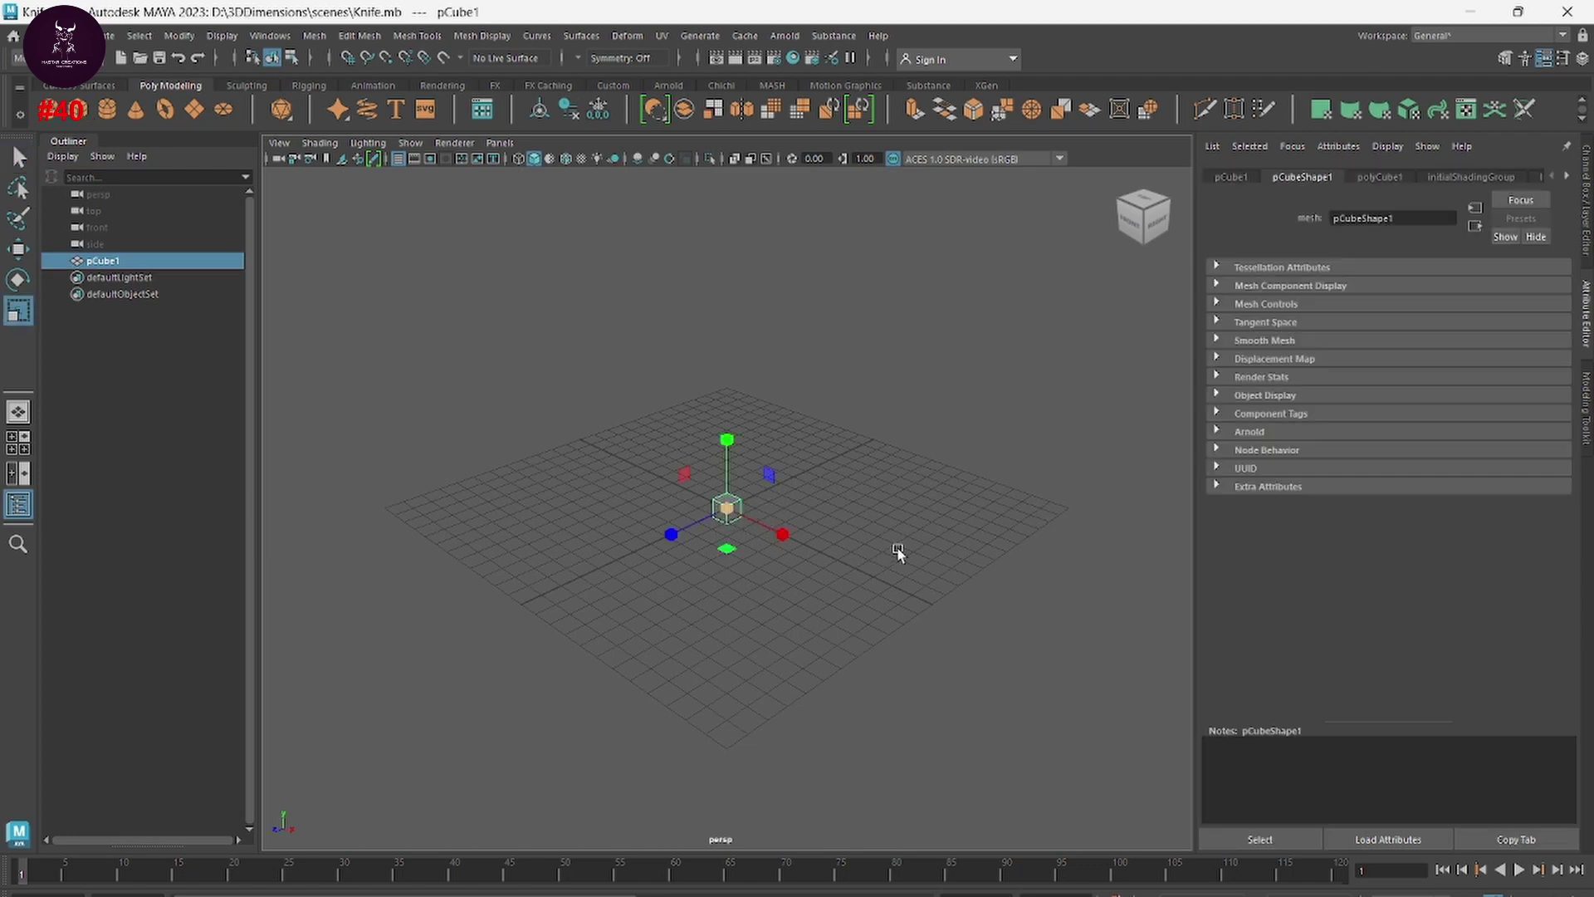
mouse_move(897, 551)
middle_mouse_down()
mouse_move(914, 555)
mouse_move(833, 522)
mouse_move(965, 540)
middle_mouse_up()
left_click(965, 540)
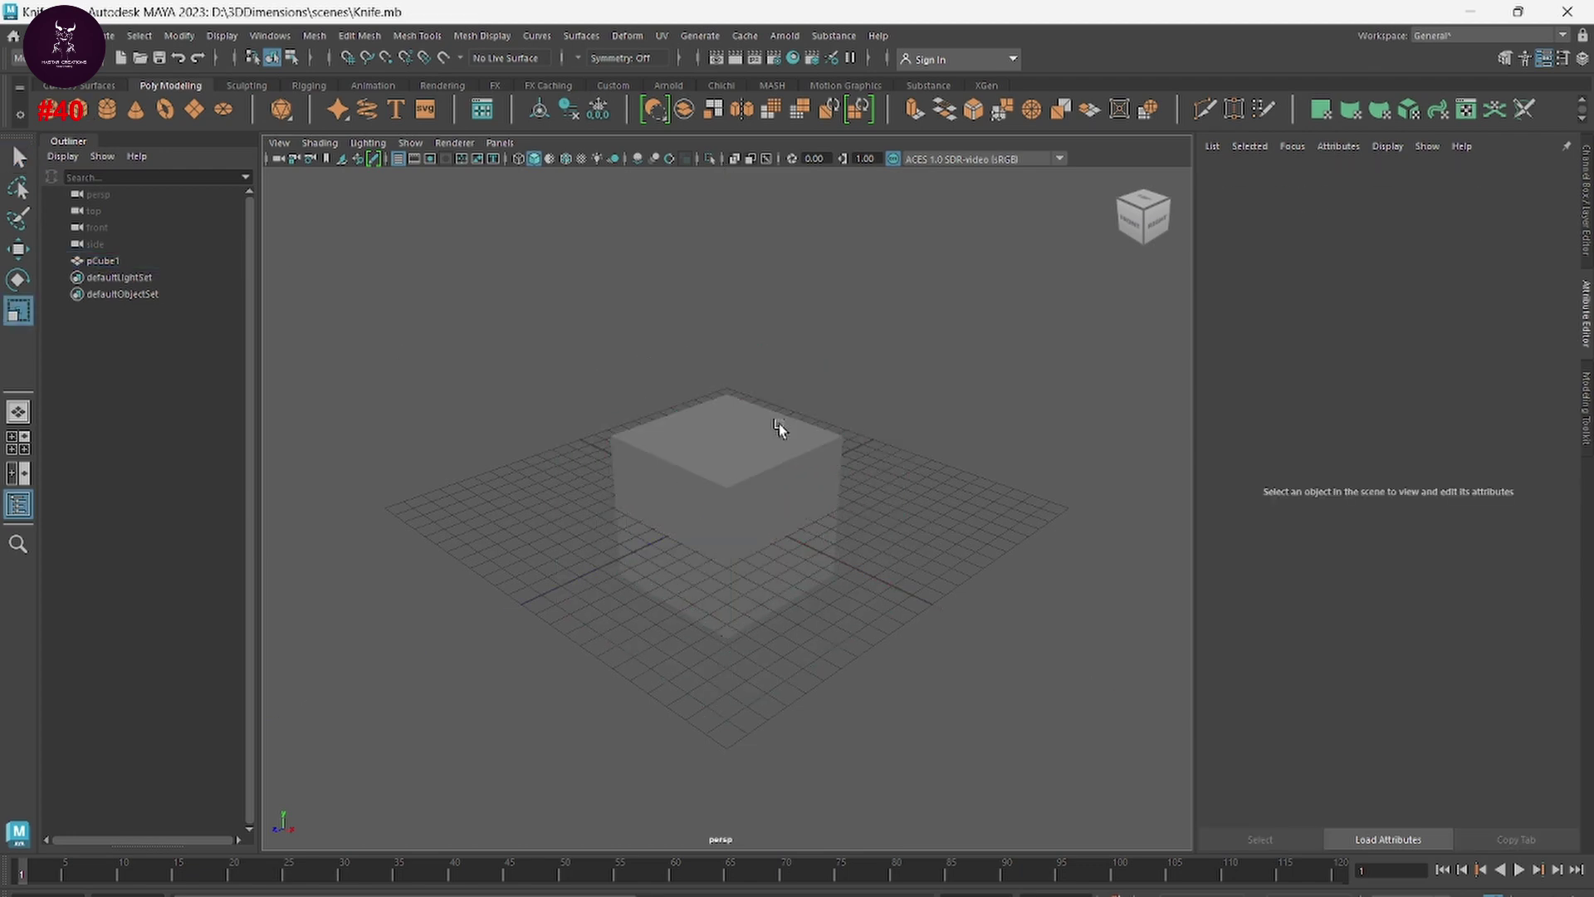
left_click(779, 425)
Step: Raise the enlarged cube upward along Y and zoom the view out
key("w")
left_click_drag(724, 440, 736, 342)
scroll(993, 564, "up", 5)
scroll(994, 564, "down", 1)
scroll(961, 509, "down", 3)
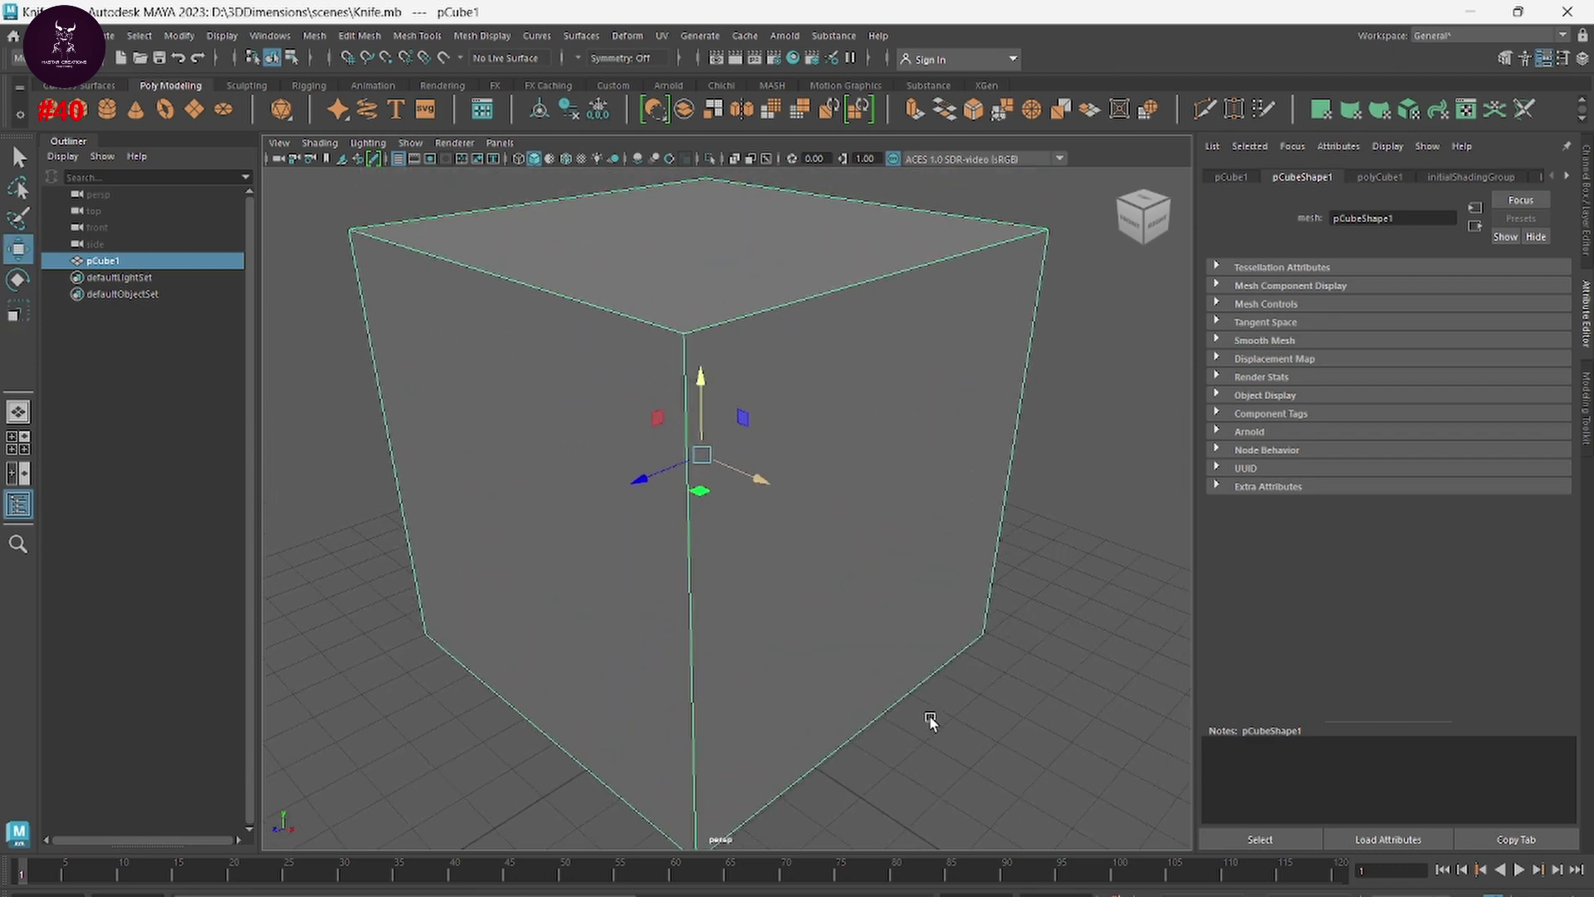
scroll(890, 640, "down", 2)
scroll(865, 647, "down", 1)
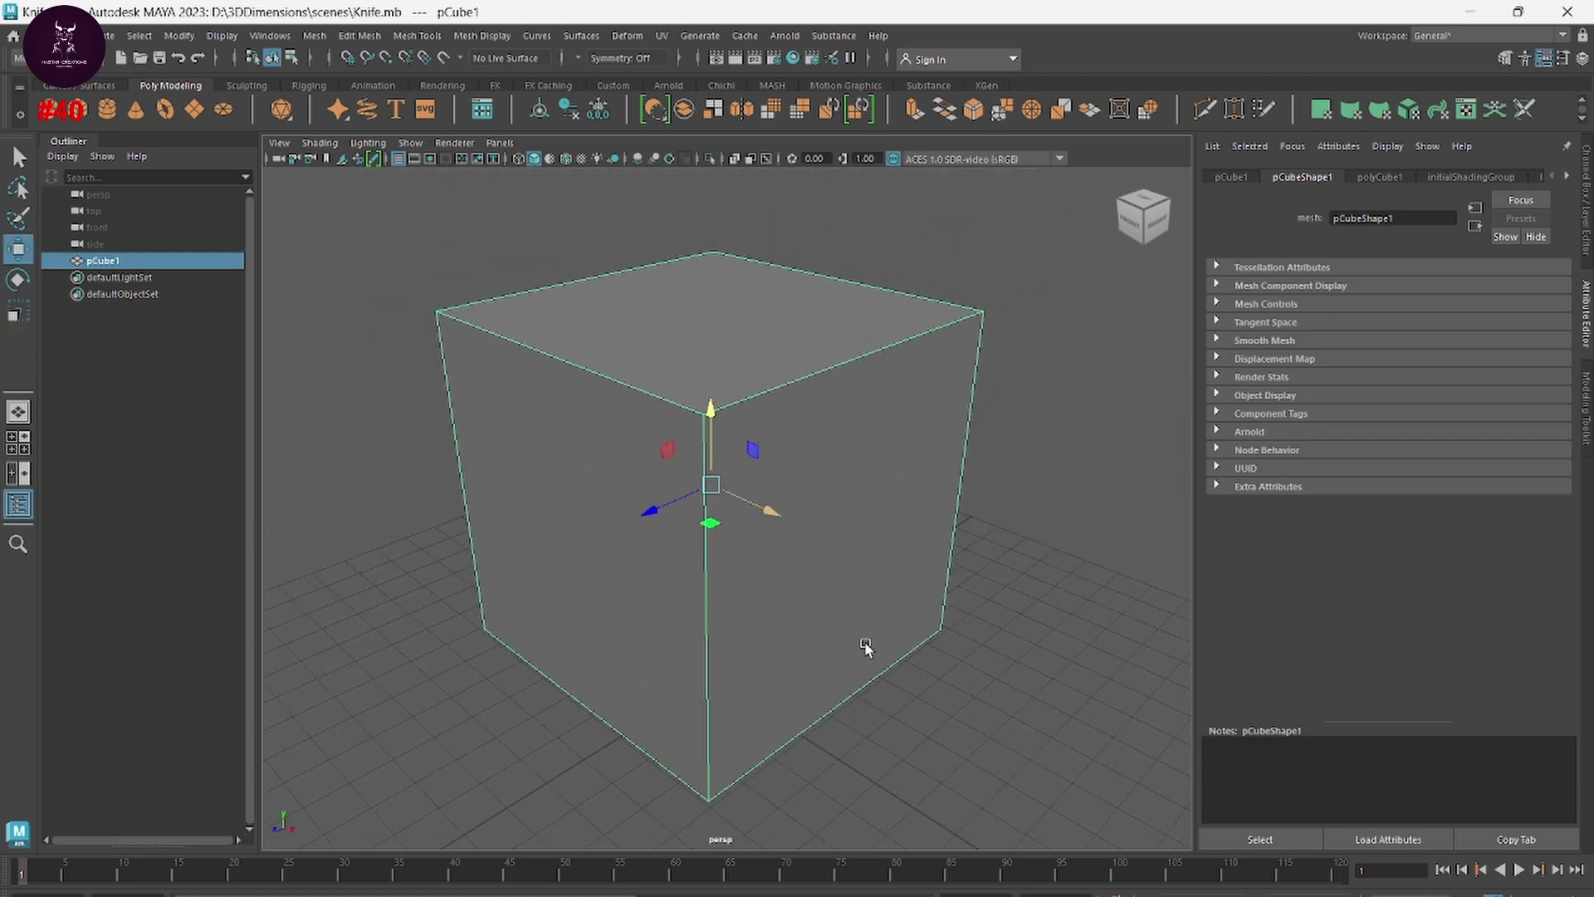
left_click(226, 36)
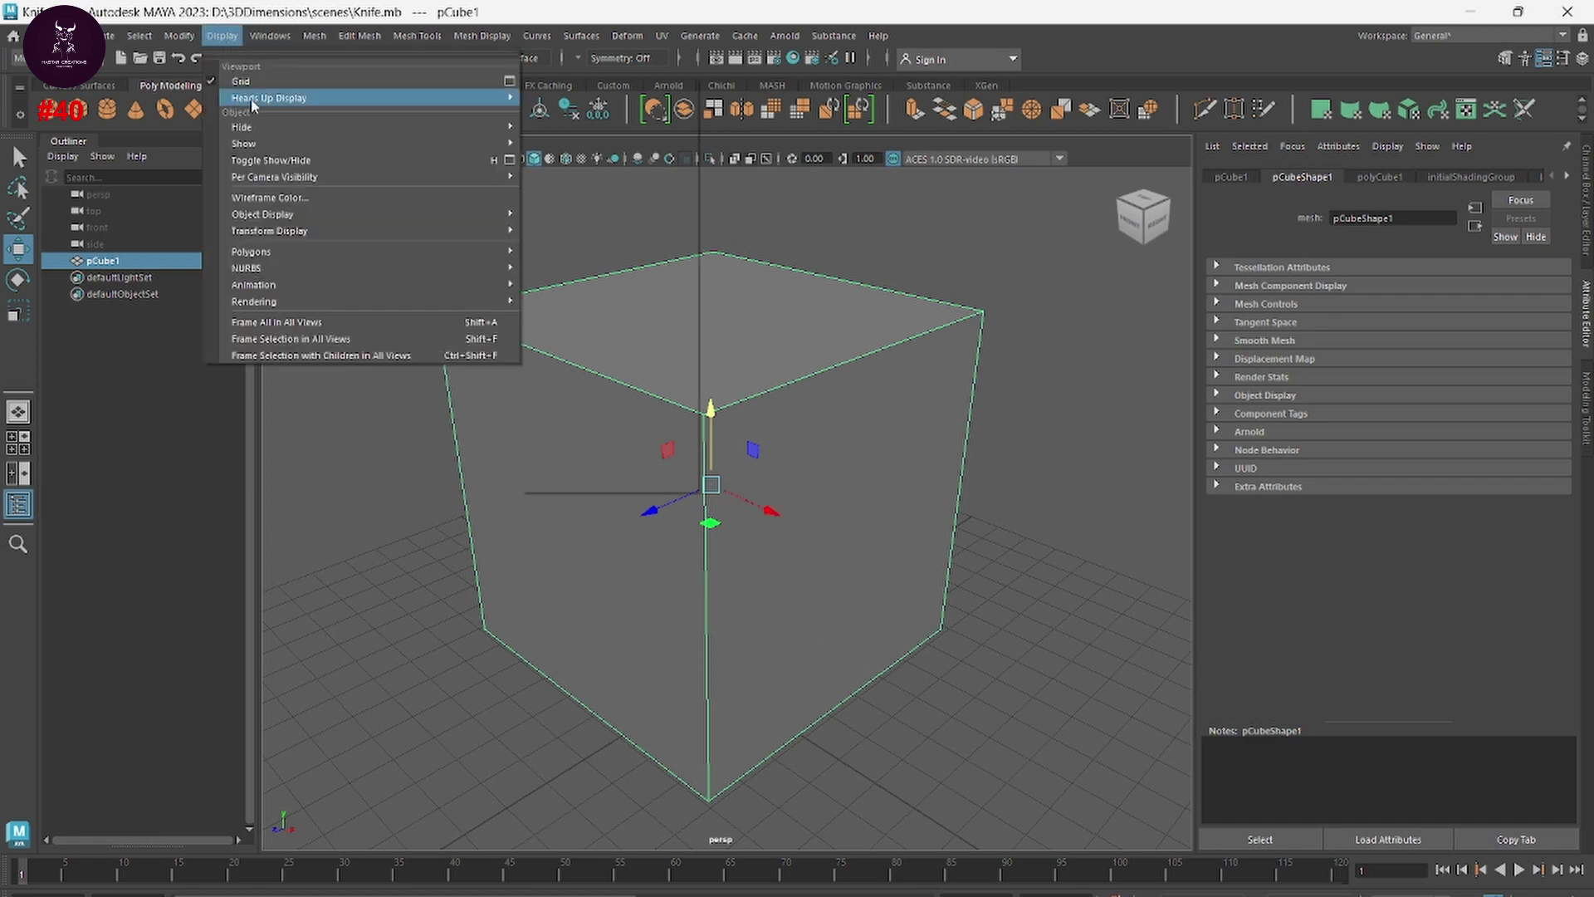
mouse_move(269, 98)
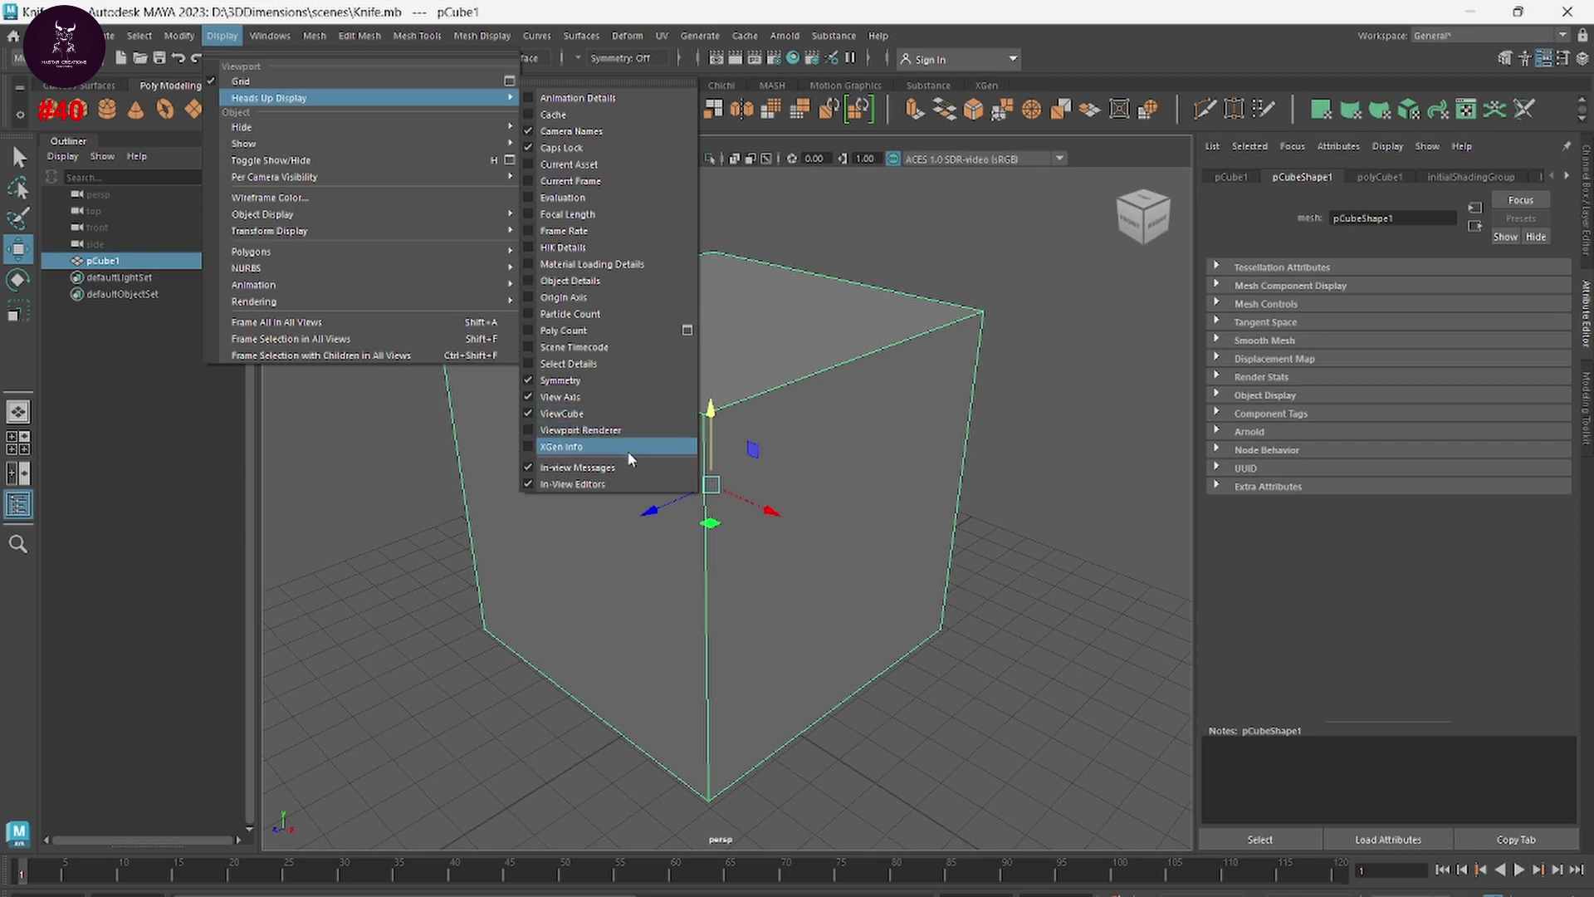
Step: Turn on the Poly Count heads-up display, then reselect the cube
left_click(565, 331)
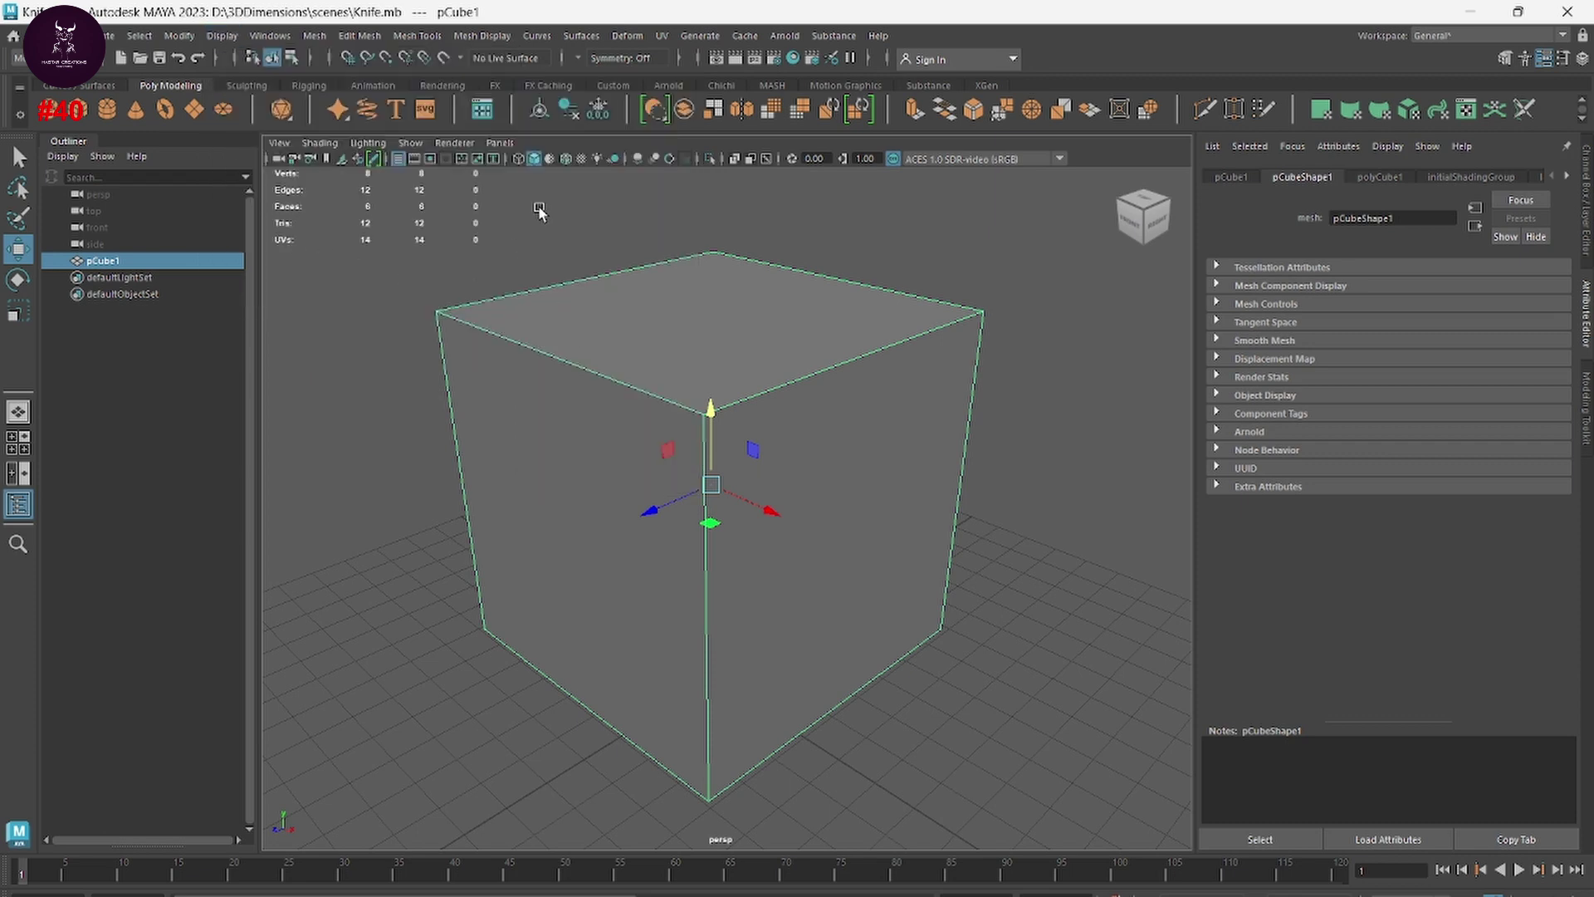
left_click(445, 580)
left_click(571, 435)
Step: Duplicate the cube twice, sliding pCube2 along X and pCube3 along Z
left_click(411, 382)
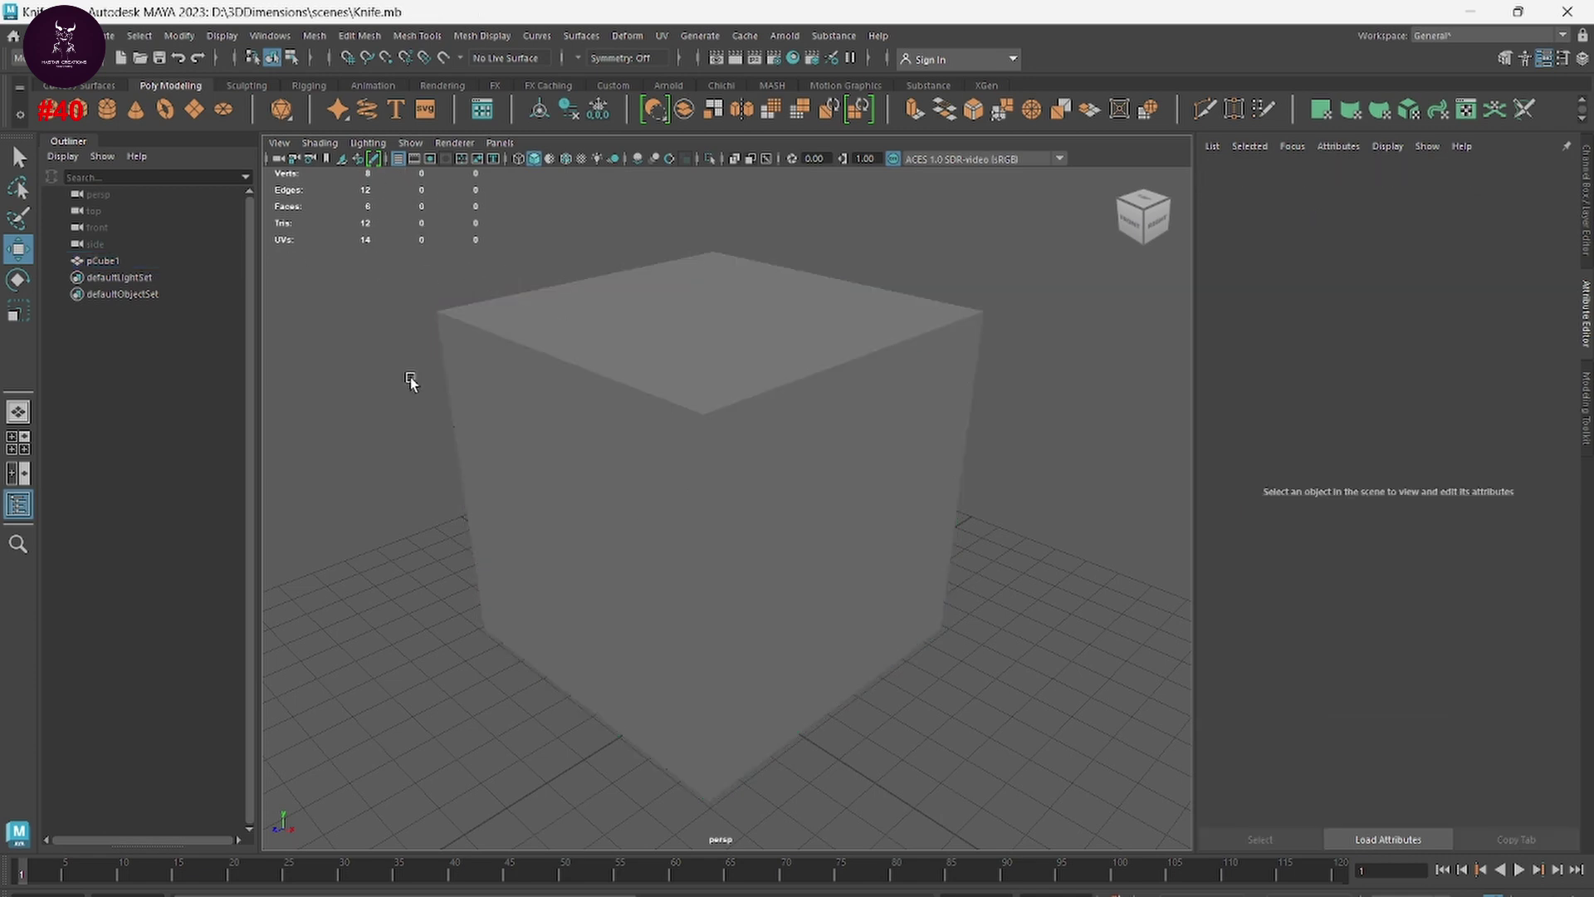
left_click(636, 459)
scroll(676, 523, "down", 3)
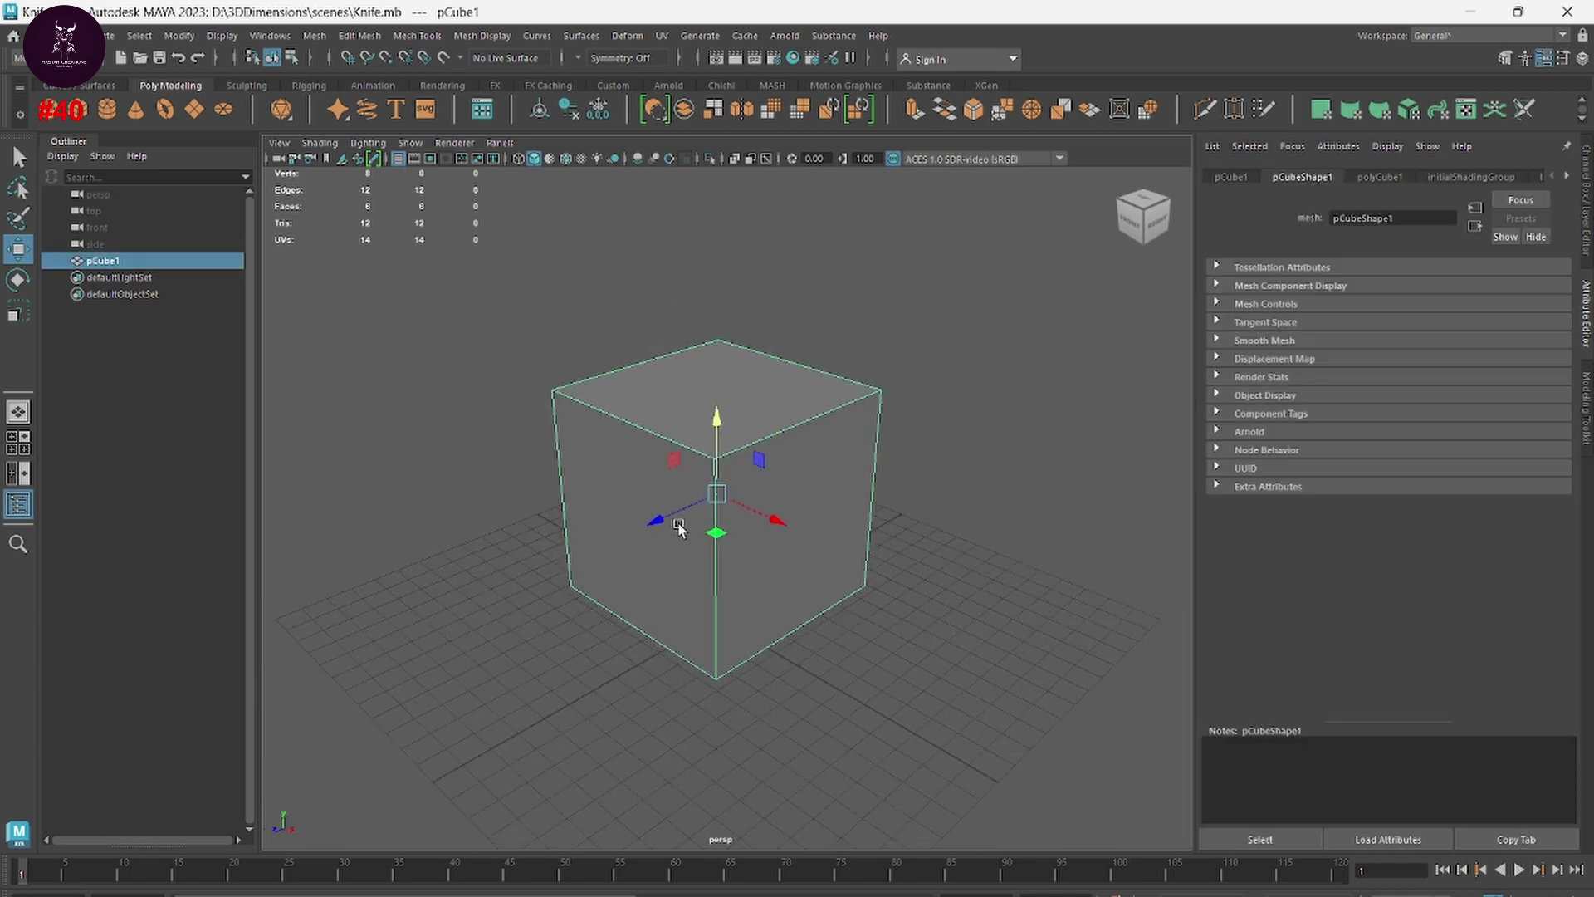
key("ctrl+d")
left_click_drag(784, 520, 1060, 669)
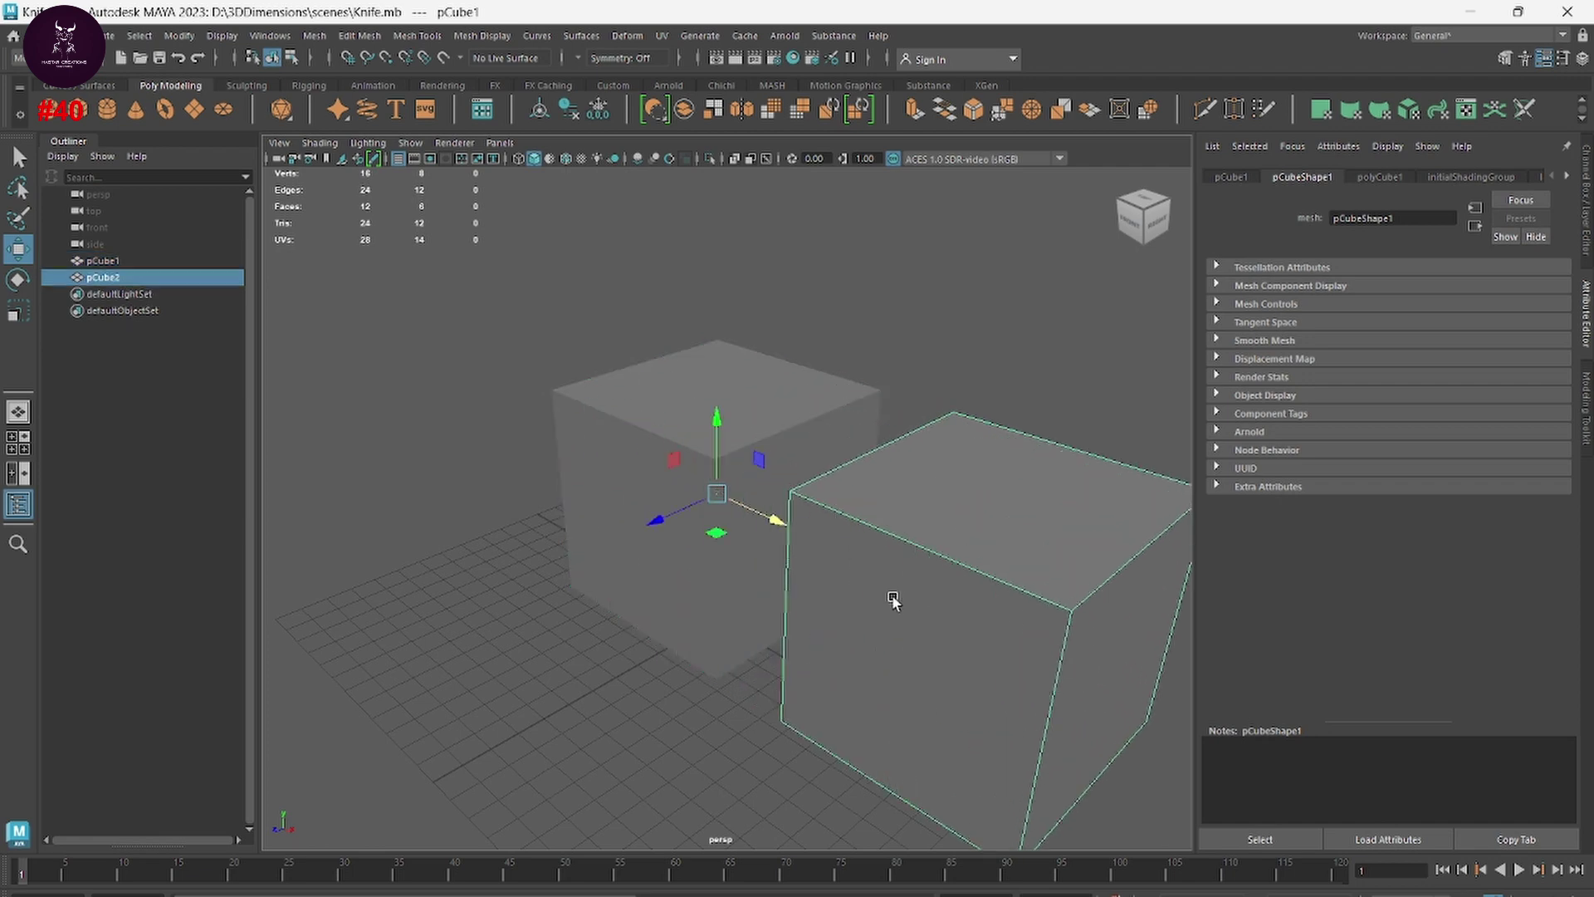
key("ctrl+d")
left_click_drag(936, 648, 433, 511)
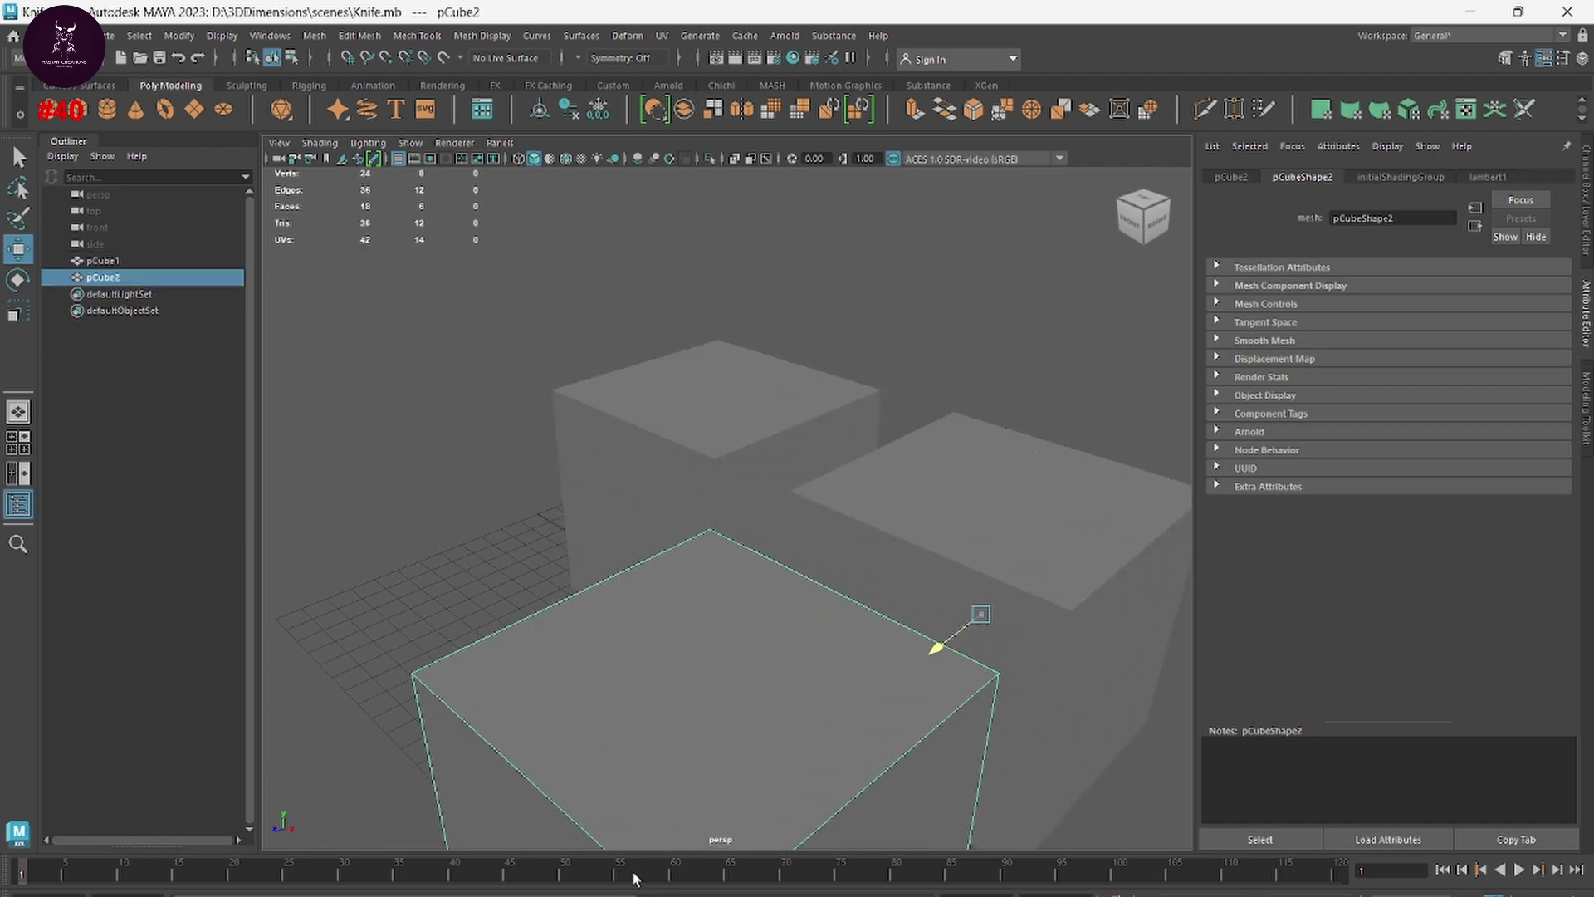
Step: Select pCube1's top face in face mode, then return to object mode
left_click(434, 511)
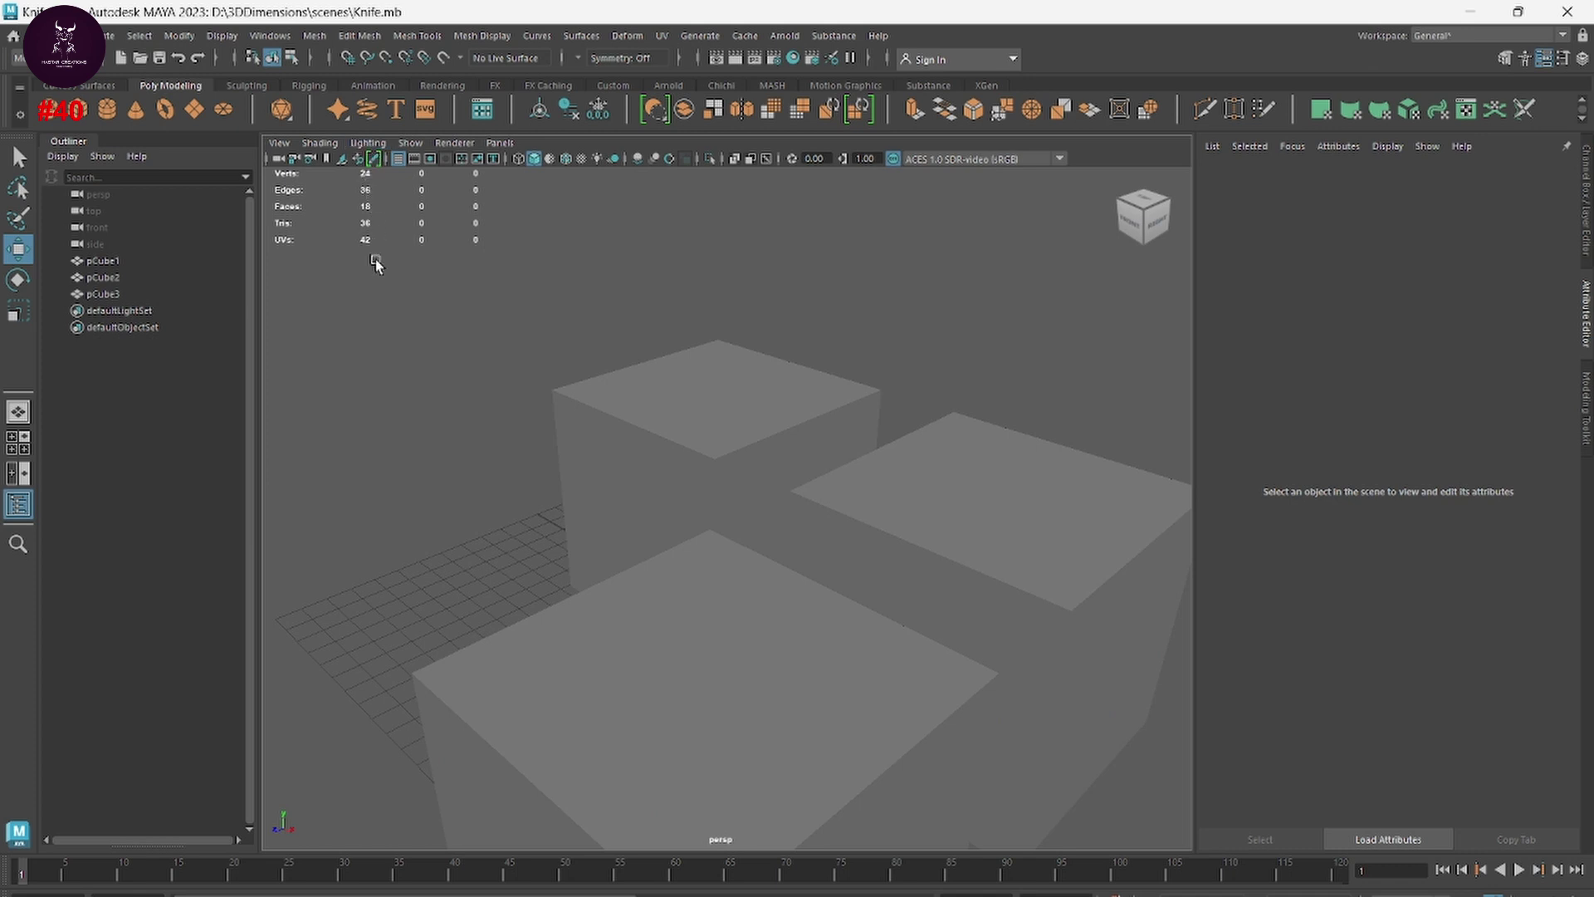
left_click(740, 410)
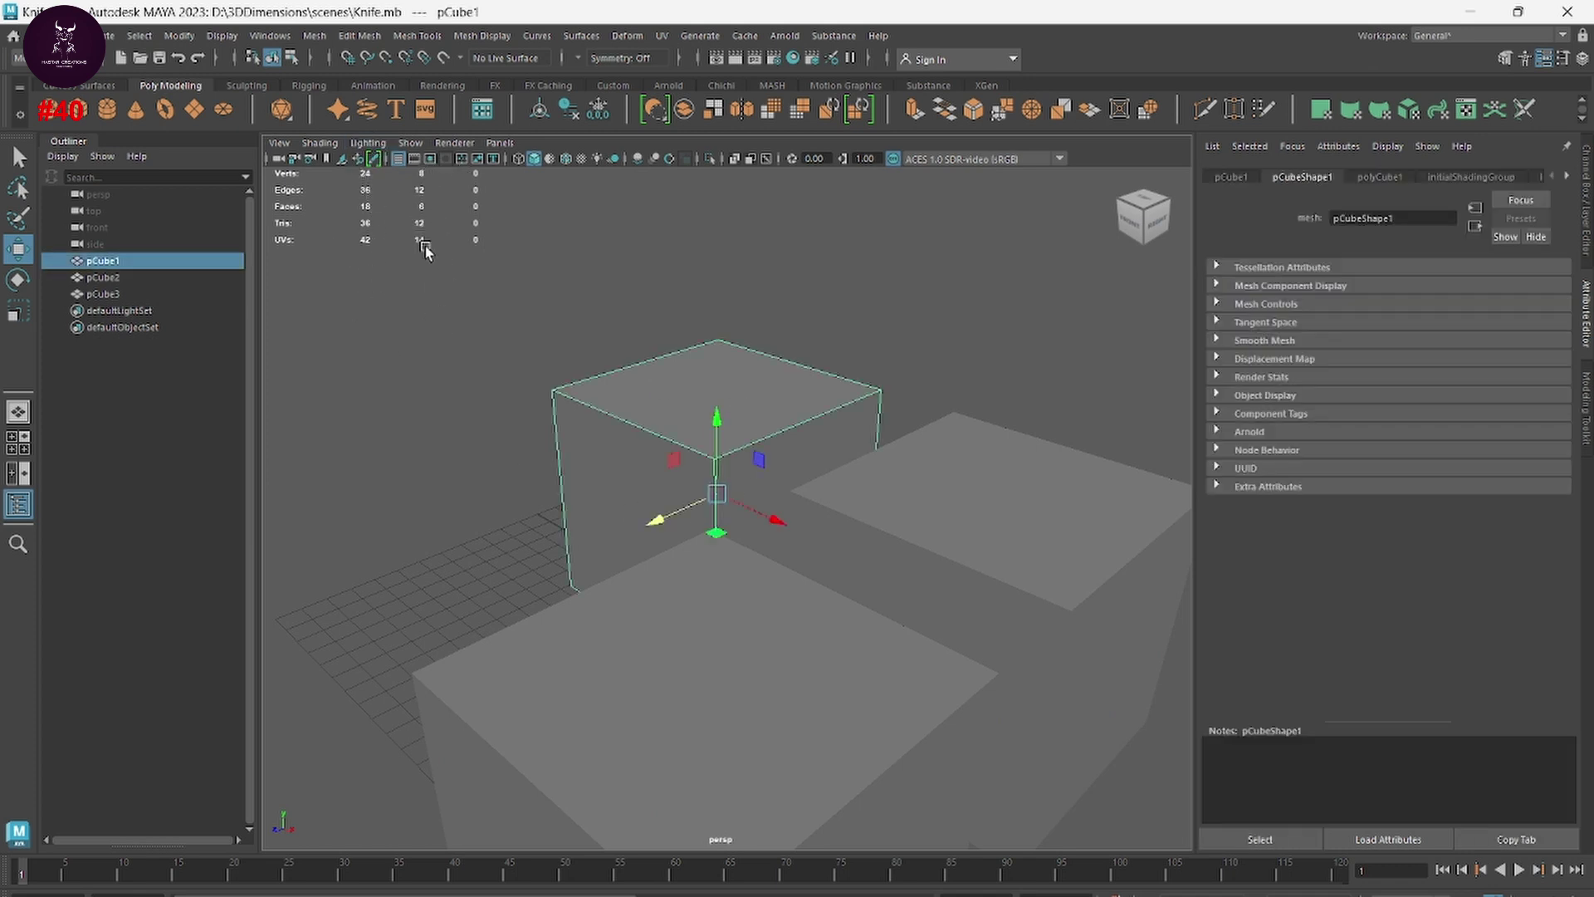
right_click_drag(616, 341, 612, 378)
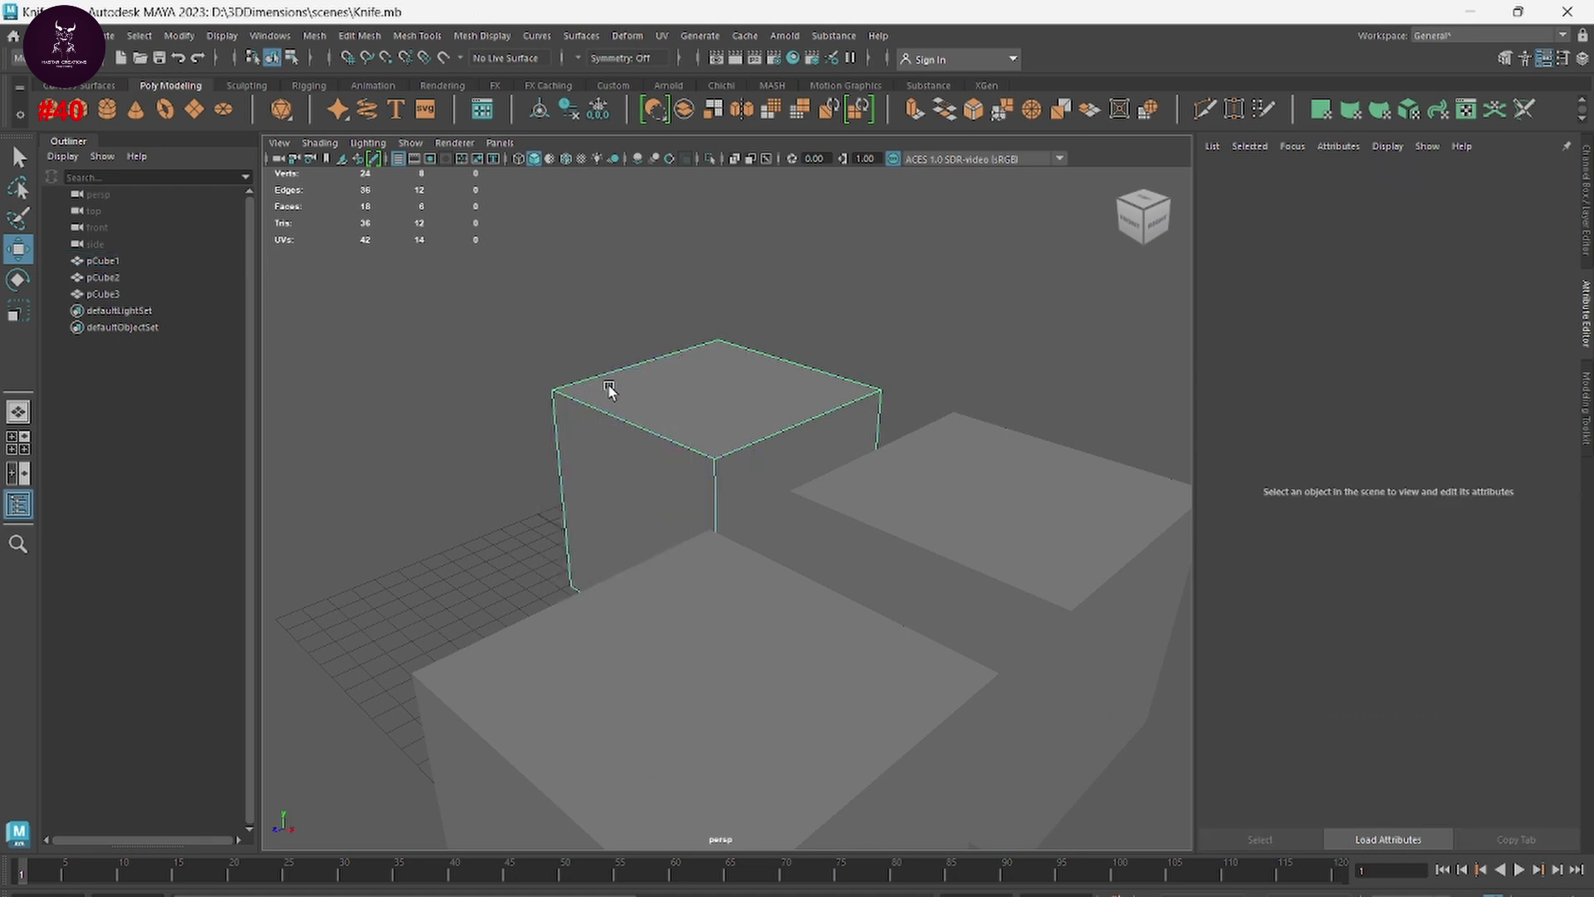
left_click(739, 402)
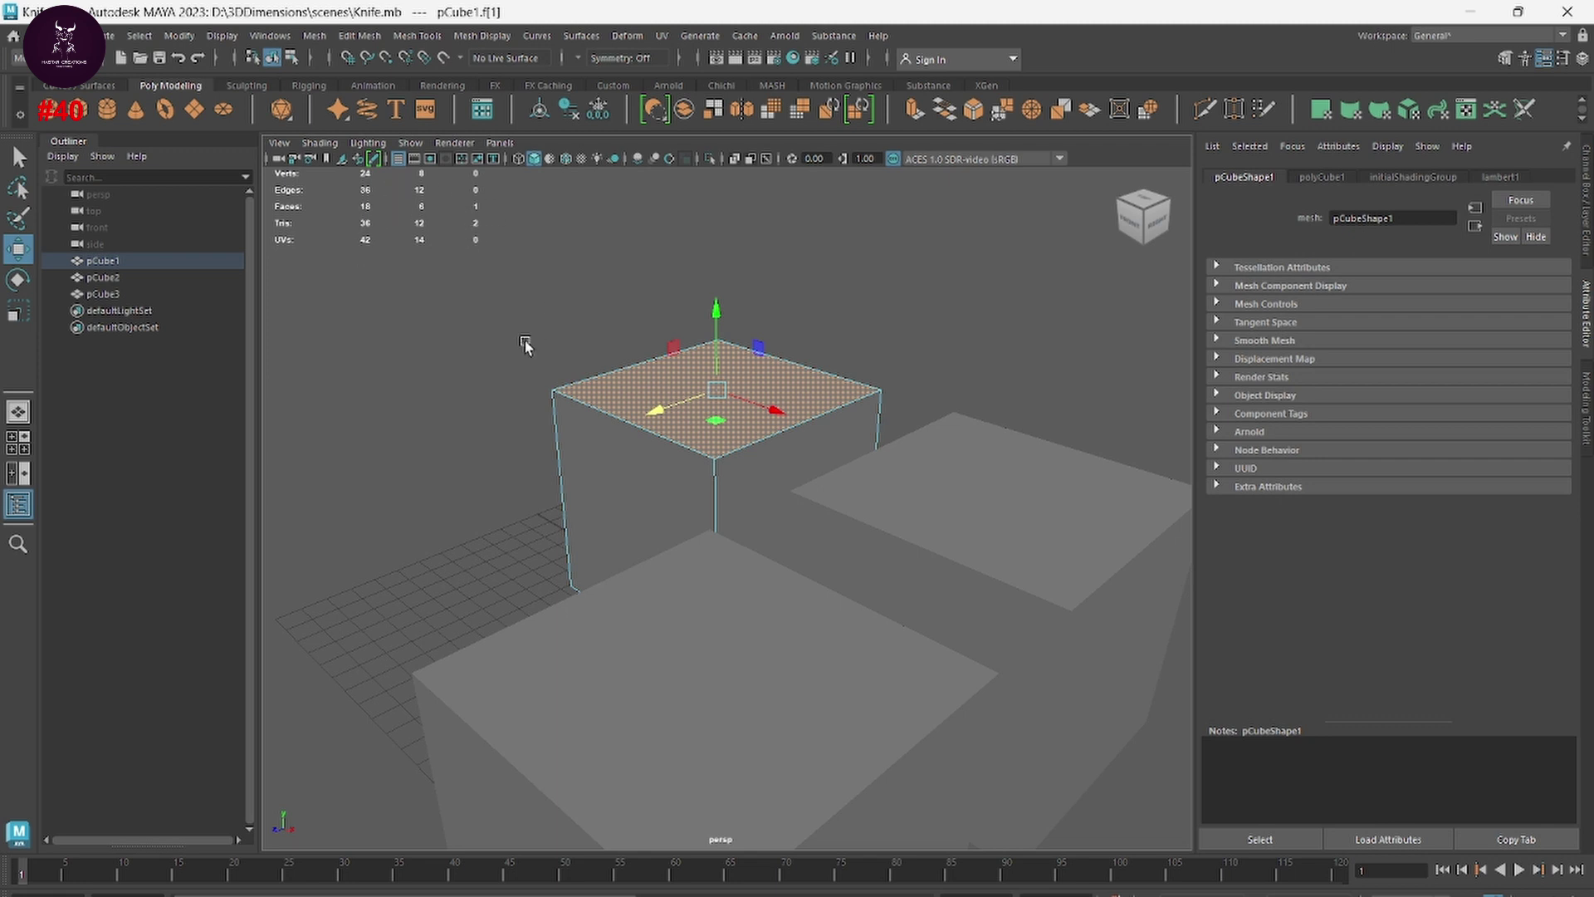
right_click_drag(525, 341, 611, 237)
left_click(589, 246)
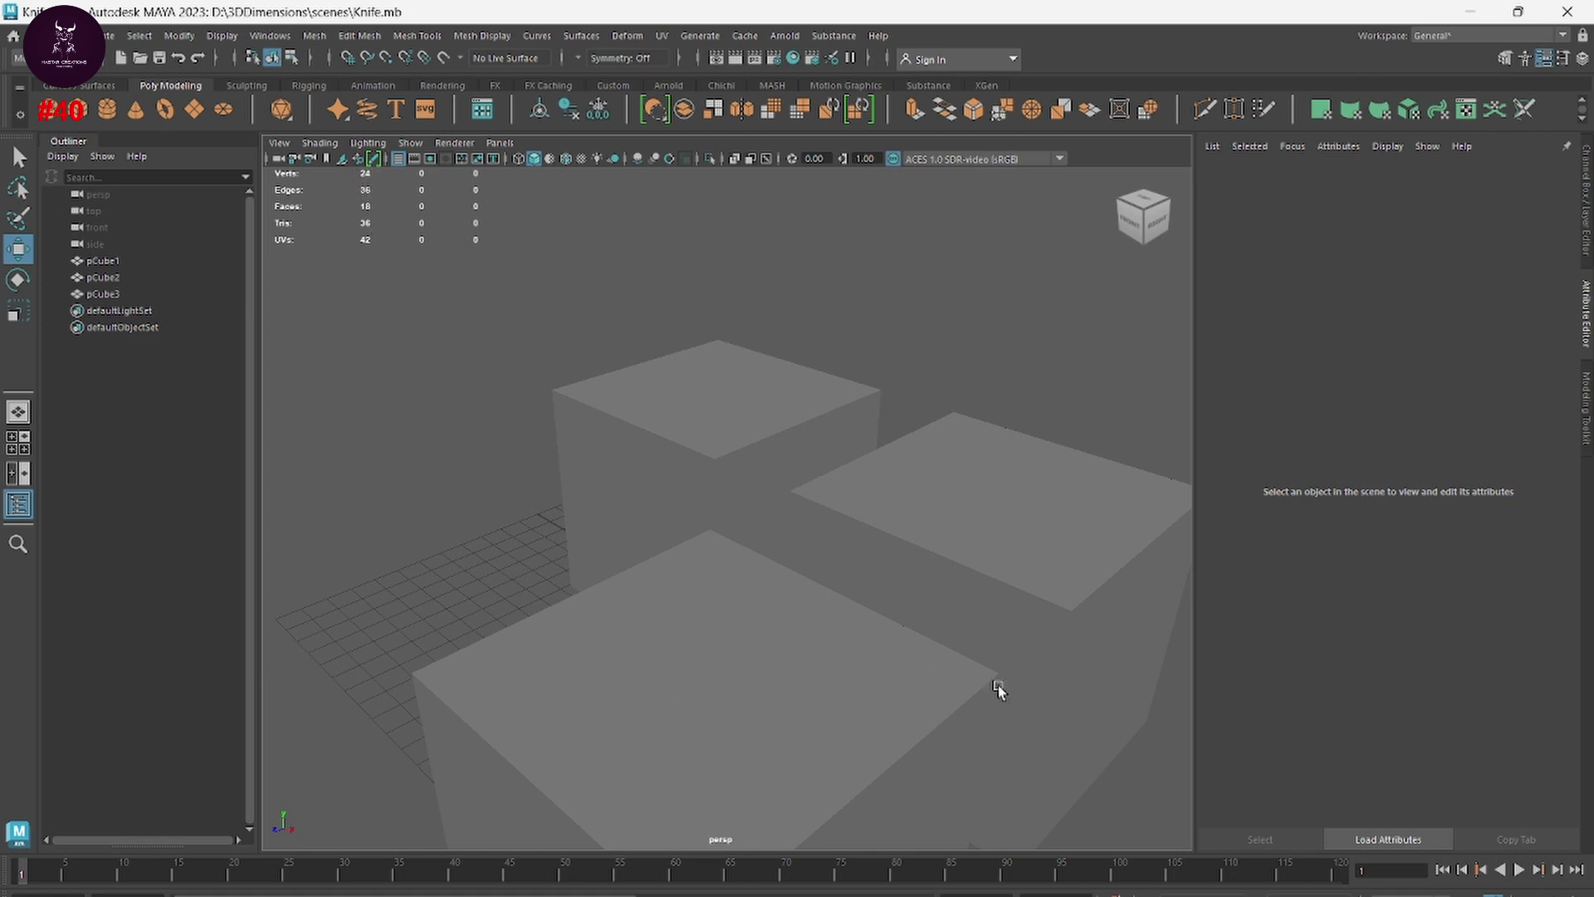
Step: Select two faces on the front cube pCube3 in face mode
scroll(754, 511, "down", 5)
left_click_drag(884, 332, 652, 727)
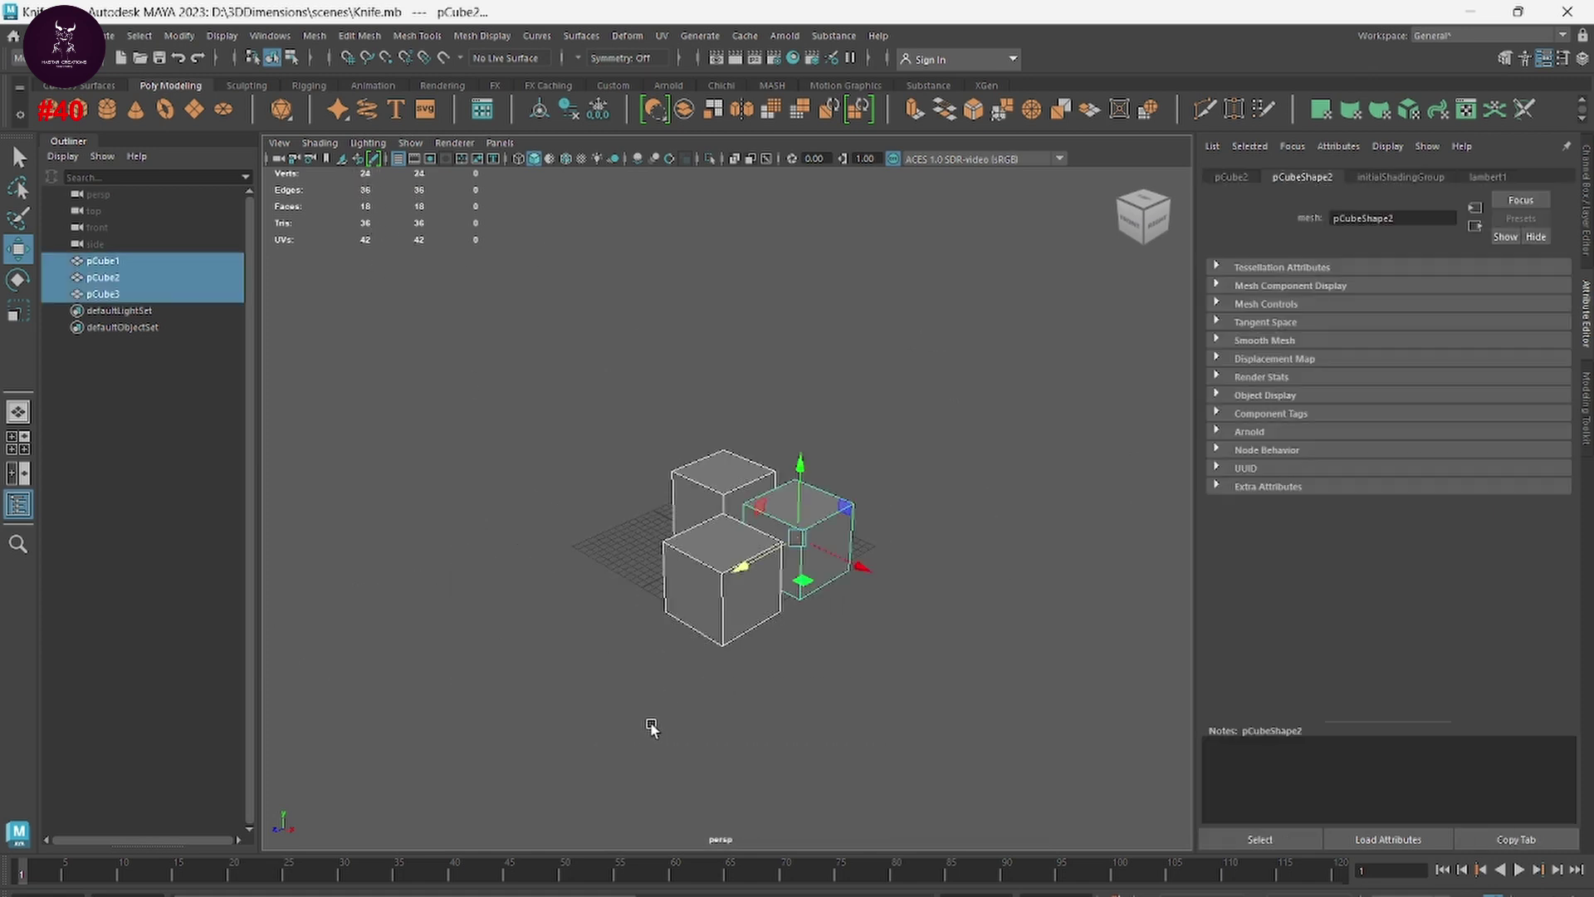
left_click(655, 697)
left_click(702, 594)
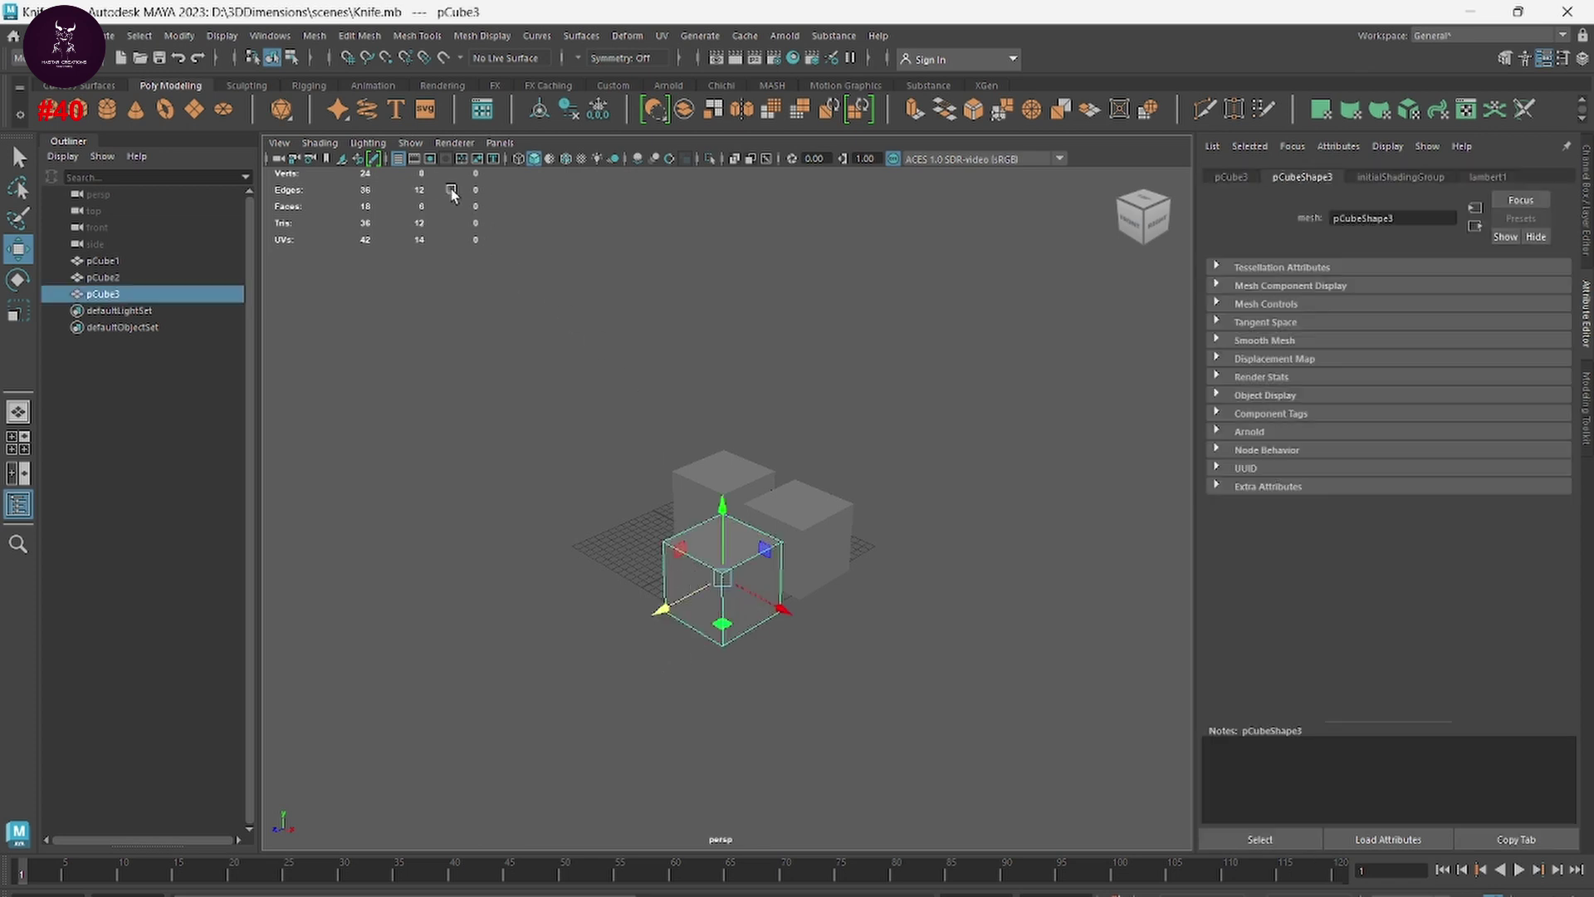
right_click_drag(742, 563, 741, 515)
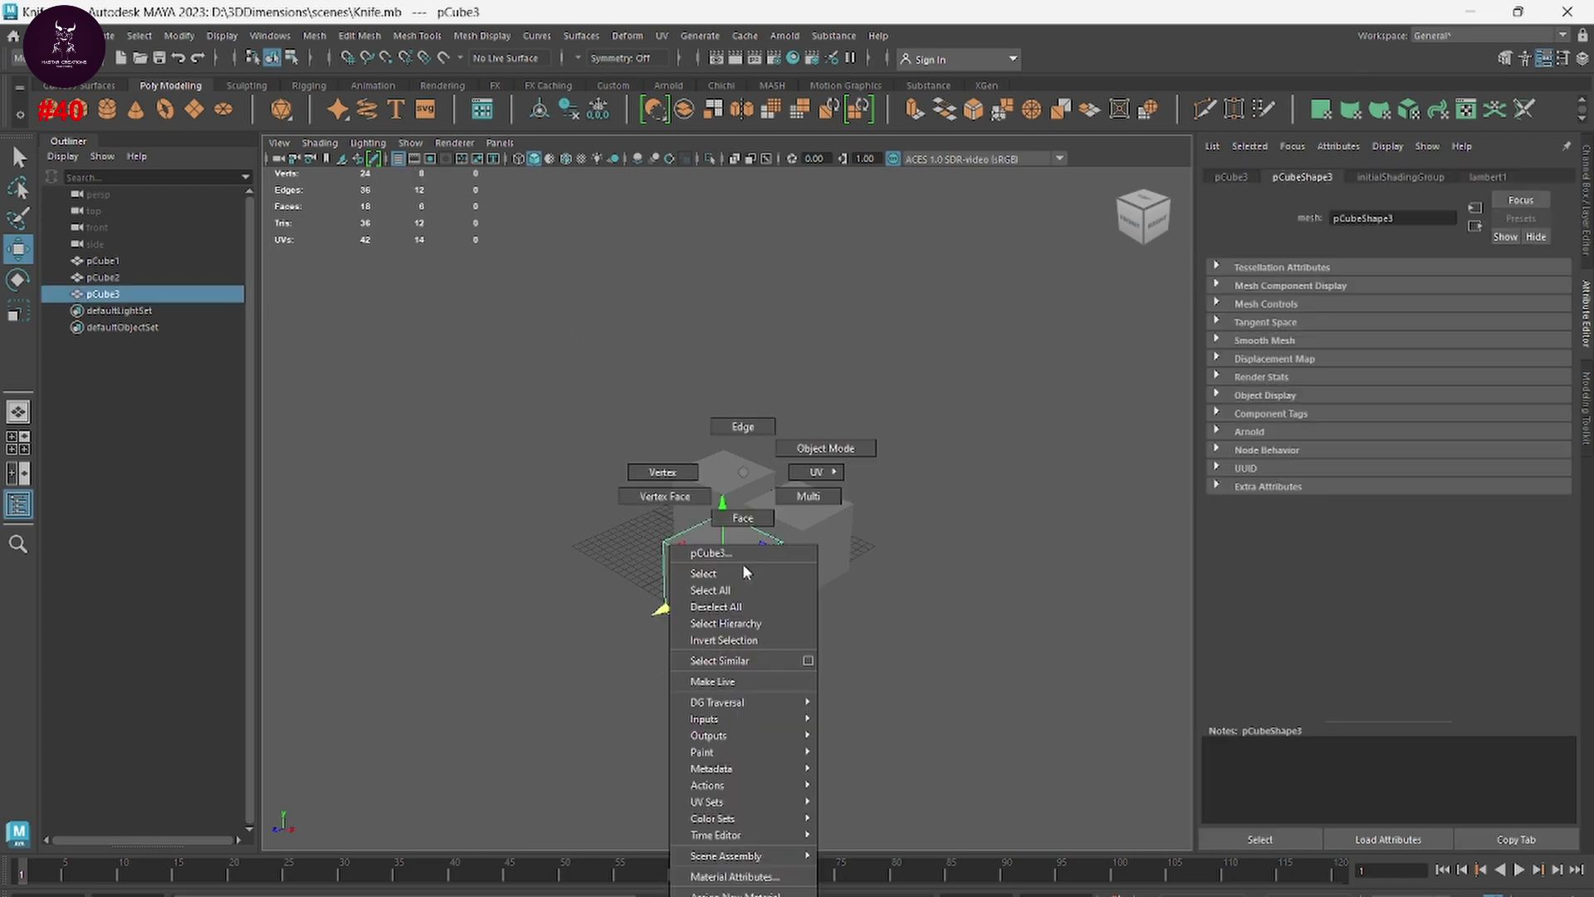
left_click(755, 594)
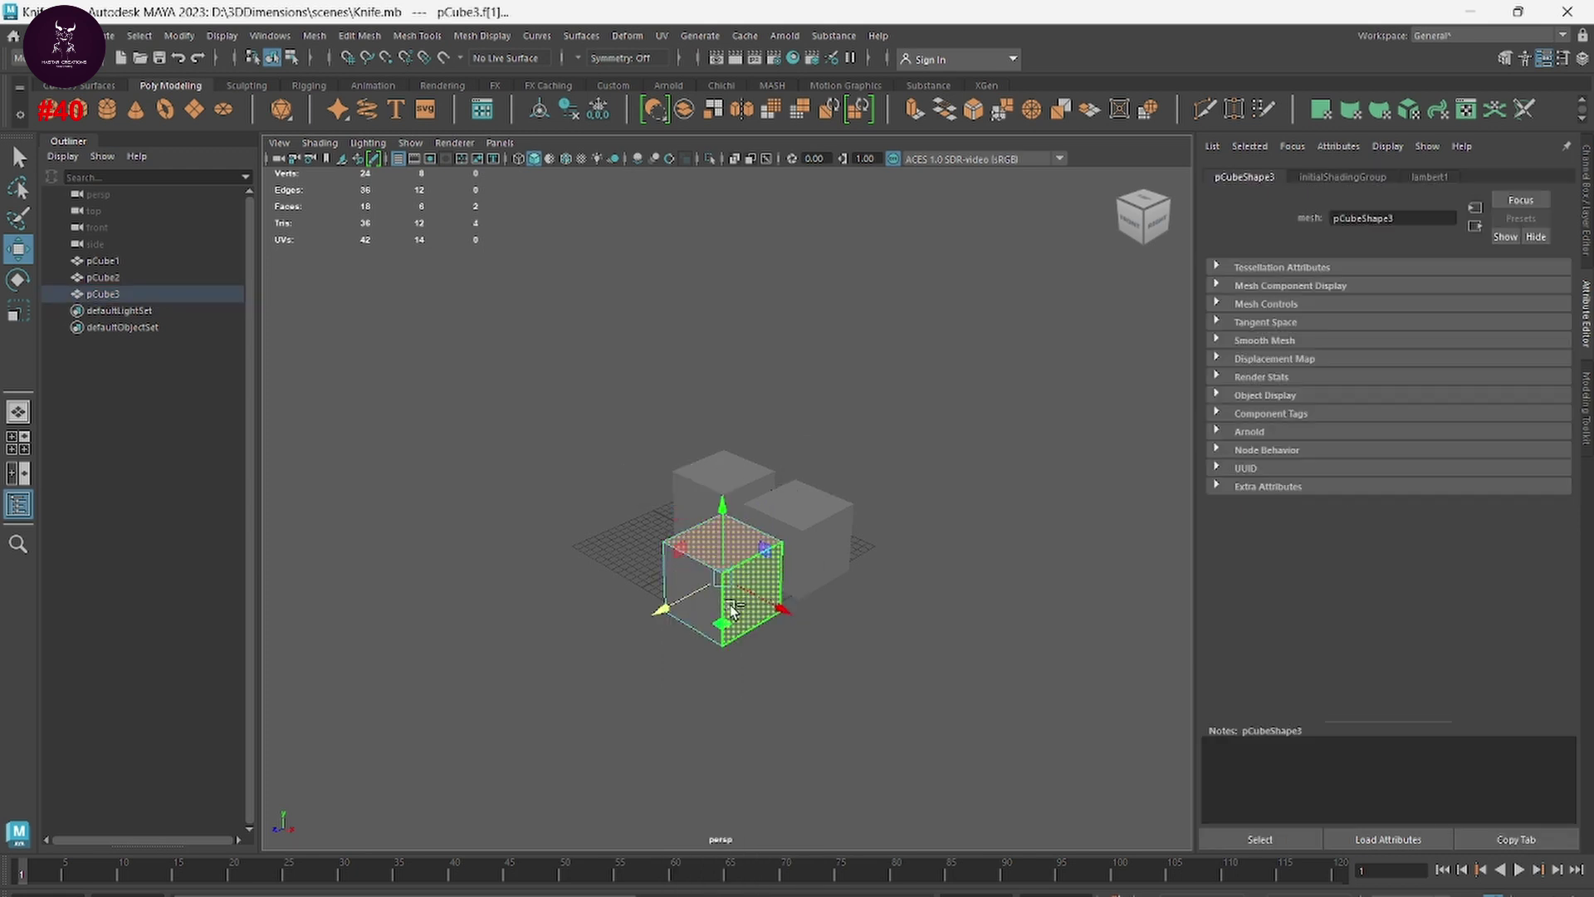
left_click(706, 612, "shift")
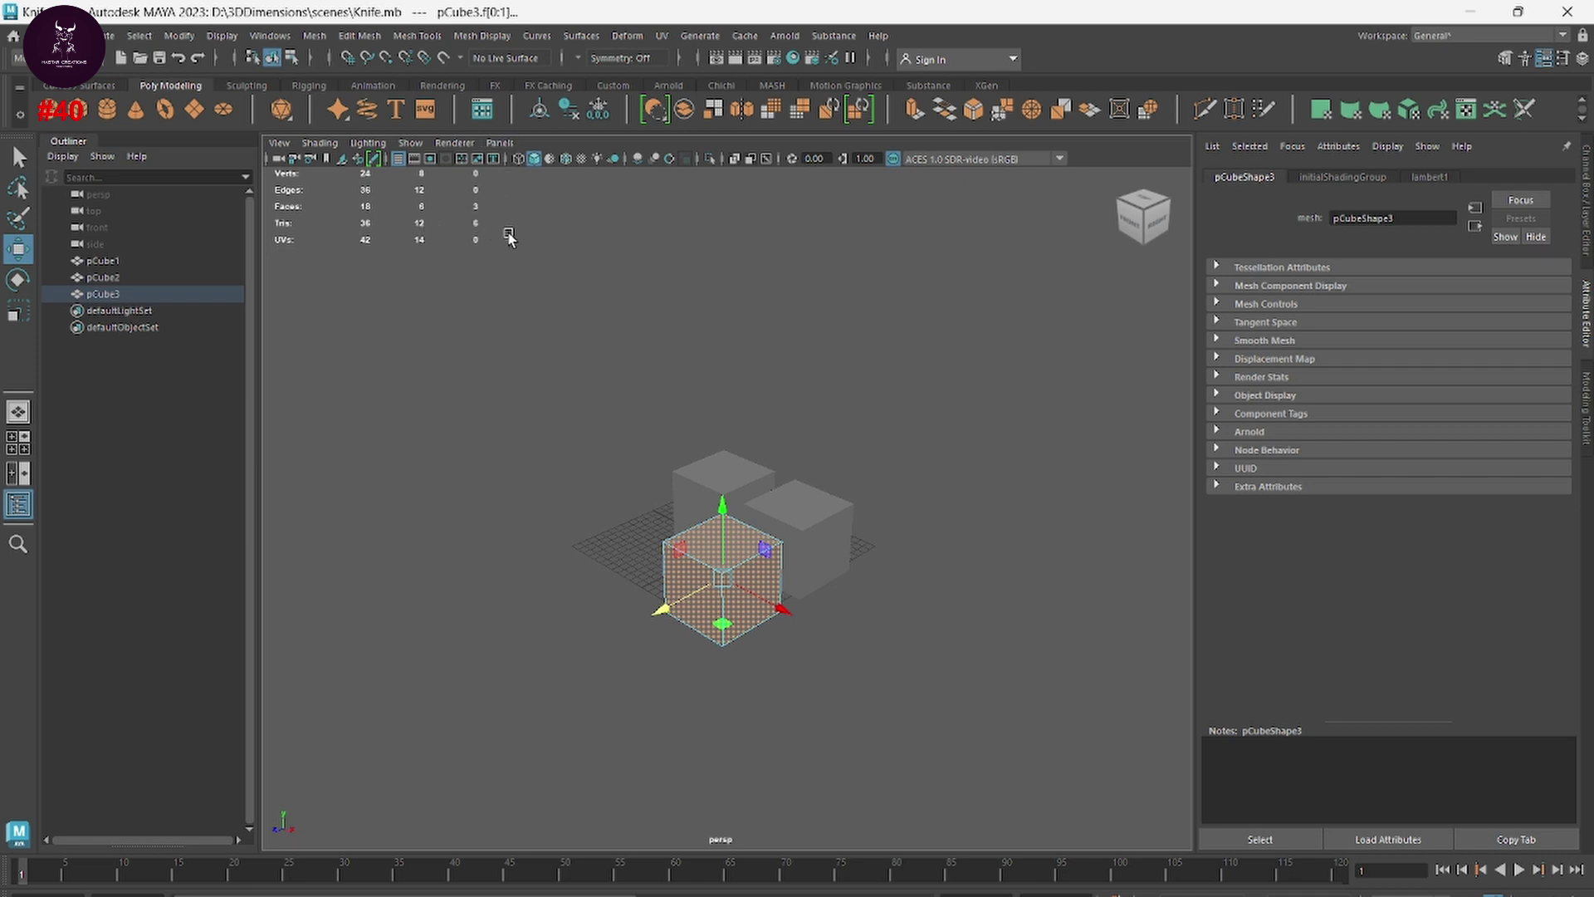
Step: Select the front cube's left edges in edge mode
right_click_drag(536, 426, 534, 381)
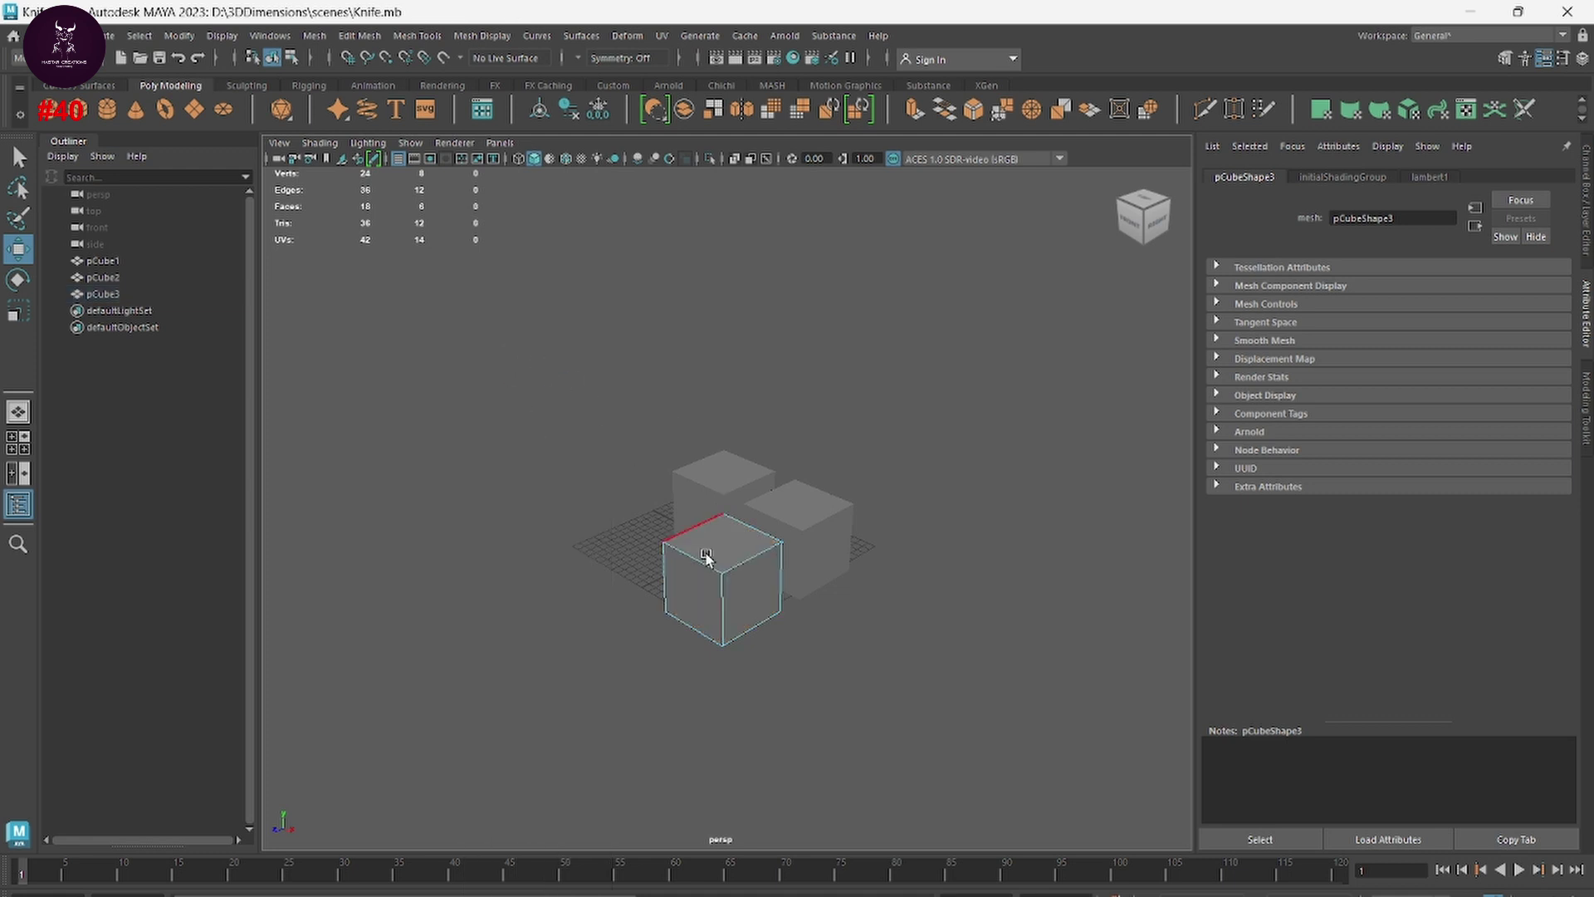
left_click_drag(696, 668, 647, 521)
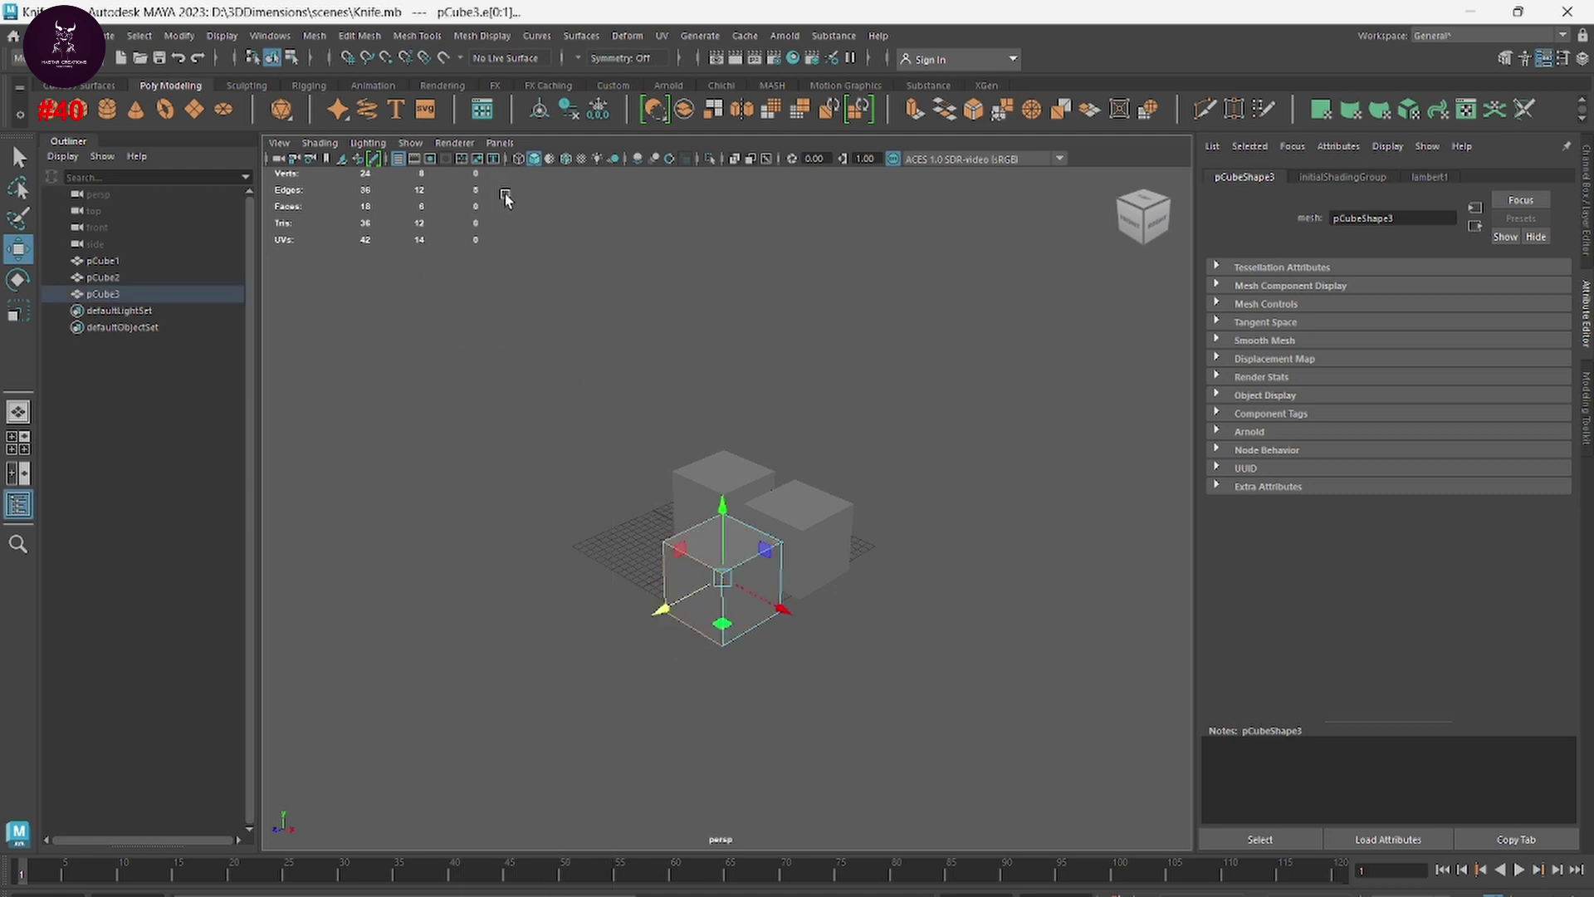
scroll(839, 456, "up", 1)
scroll(843, 456, "up", 4)
Step: Return to object mode, delete all three cubes, and switch to the knife image search
right_click(841, 326)
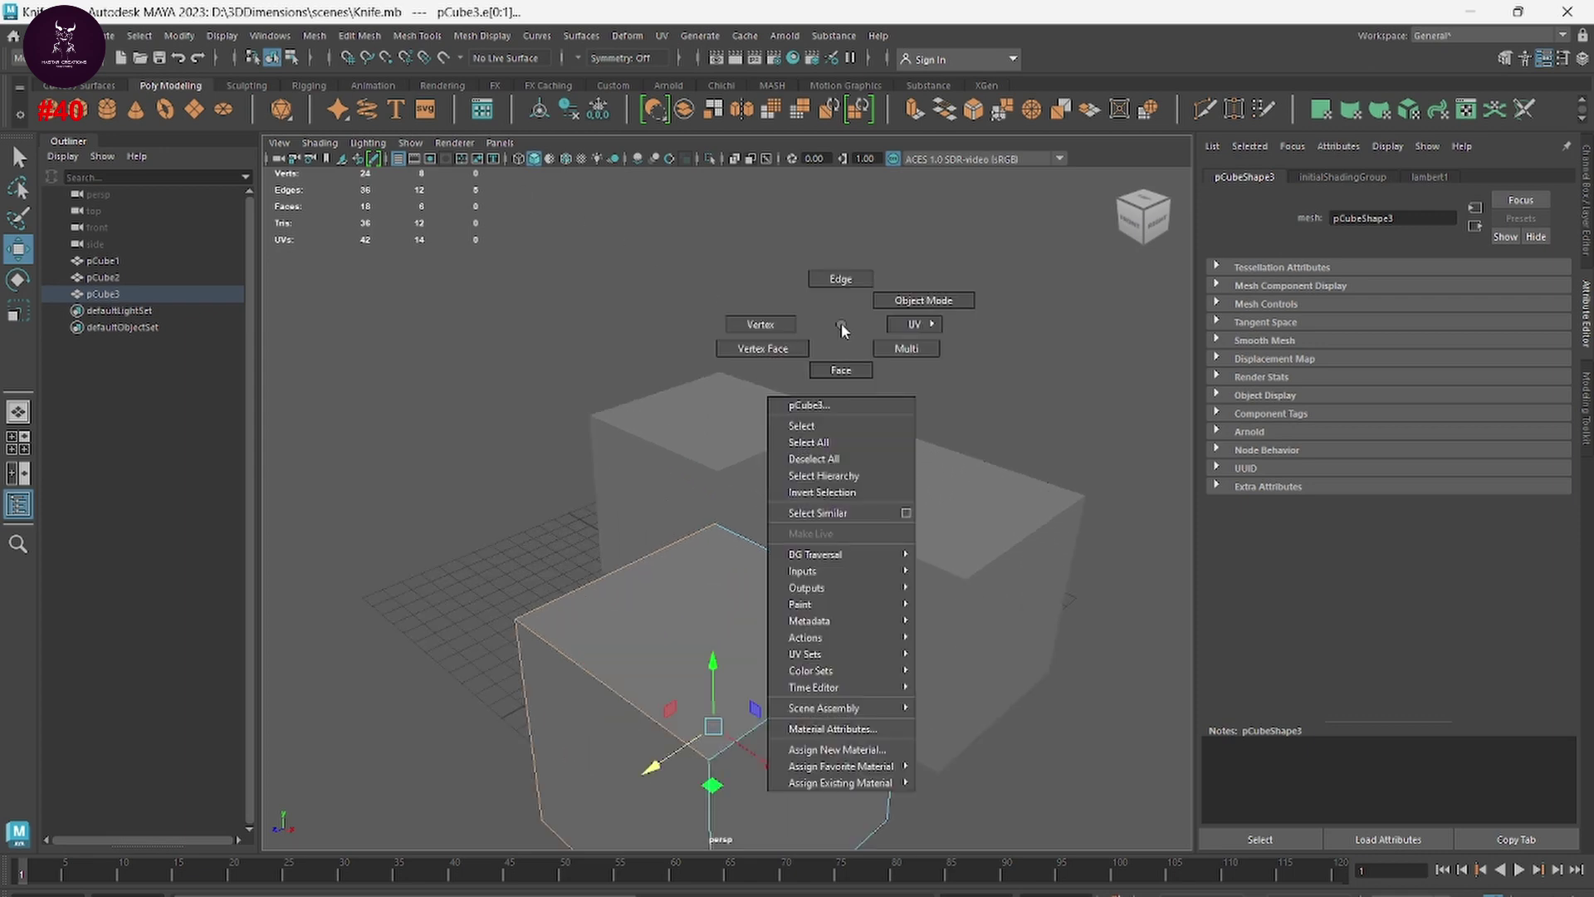
right_click_drag(841, 325, 923, 300)
left_click_drag(996, 295, 559, 747)
key("Delete")
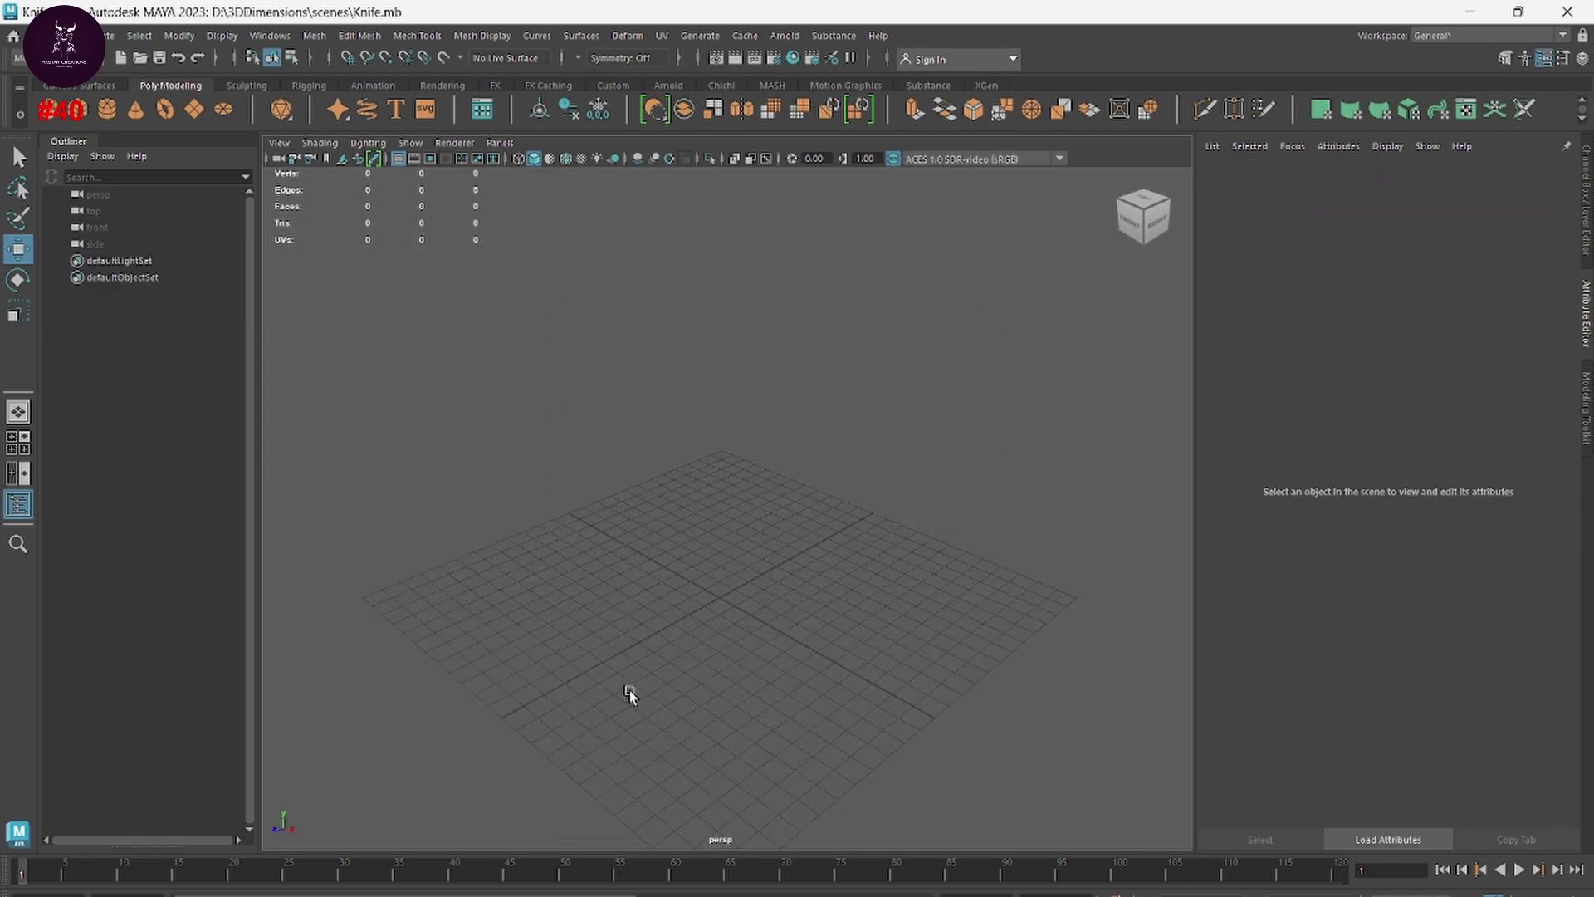
key("alt+Tab")
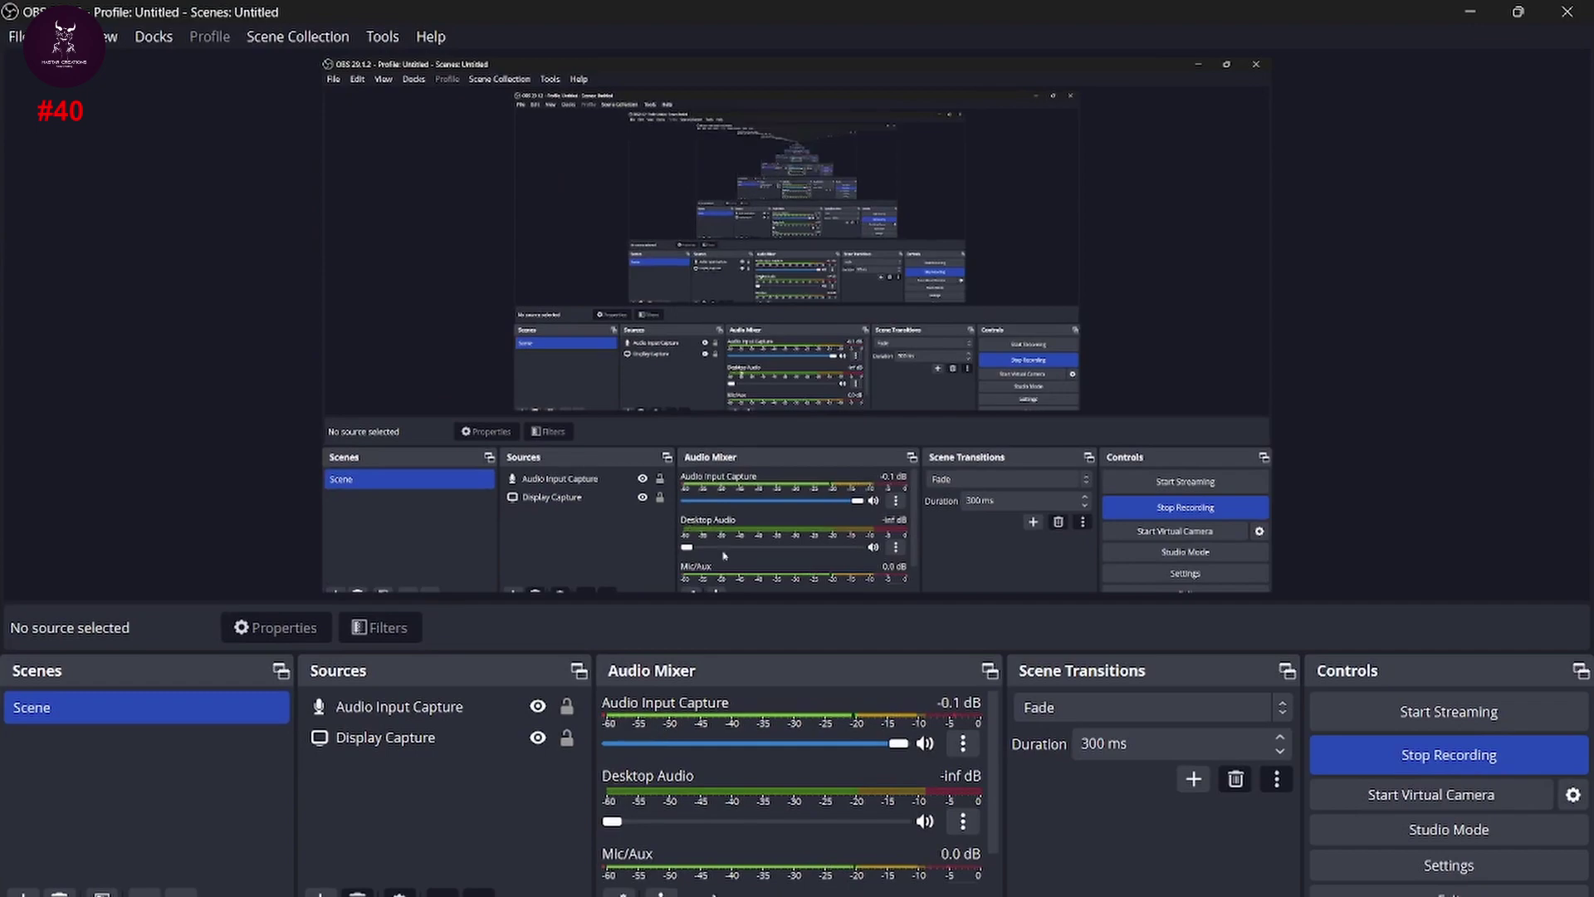
key("alt+Tab")
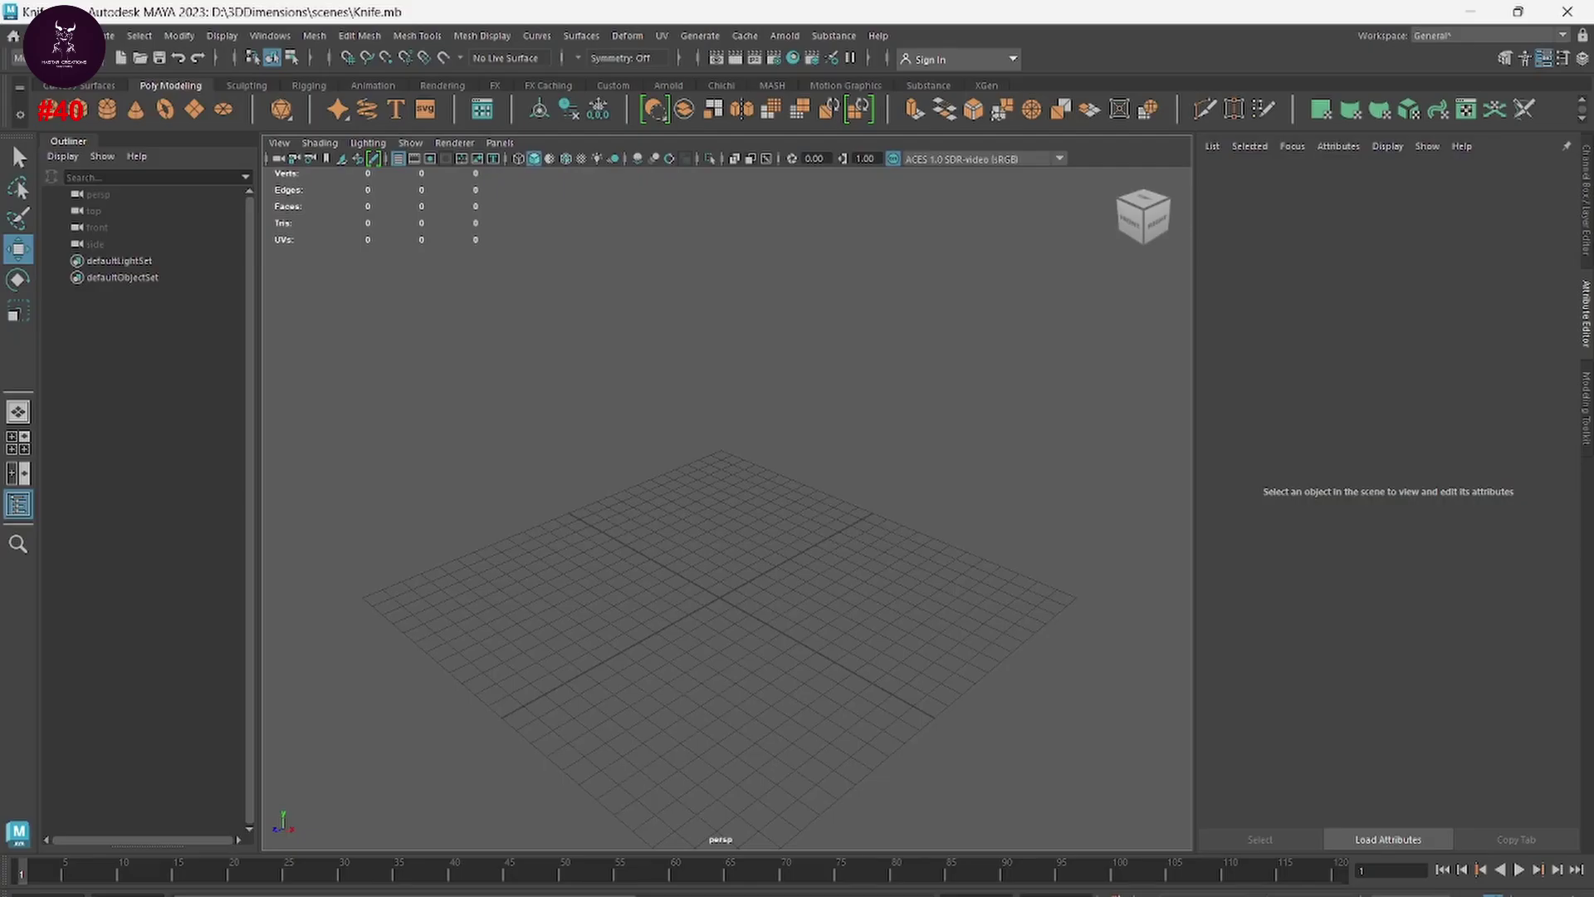
key("alt+Tab")
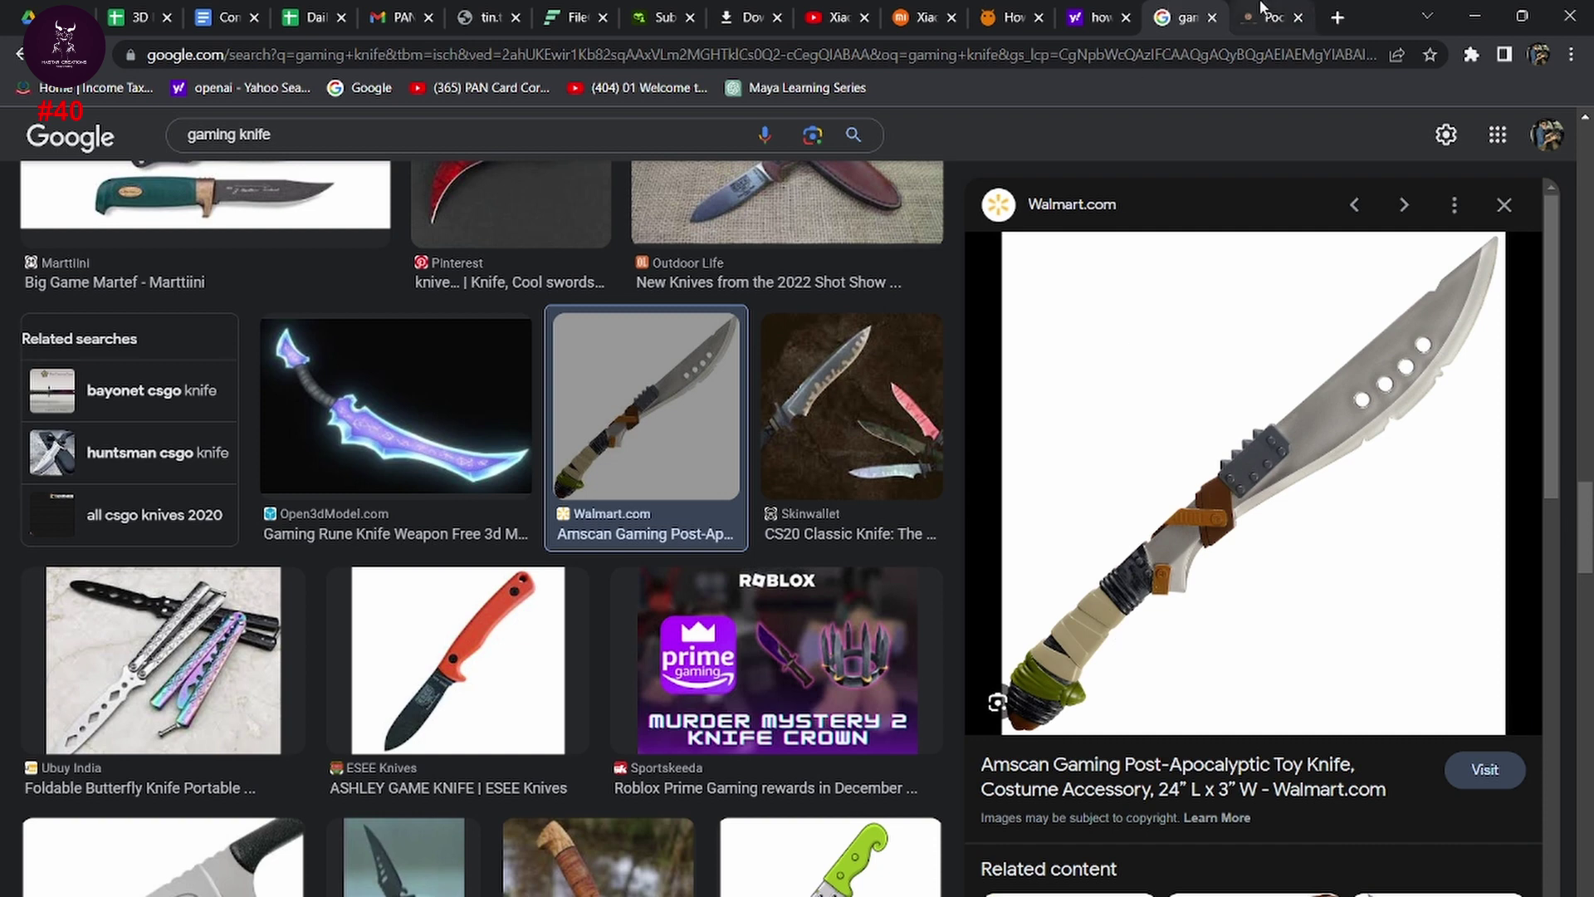
Step: Switch to the crescentvoyage.in pocket-knife product page tab
left_click(1262, 10)
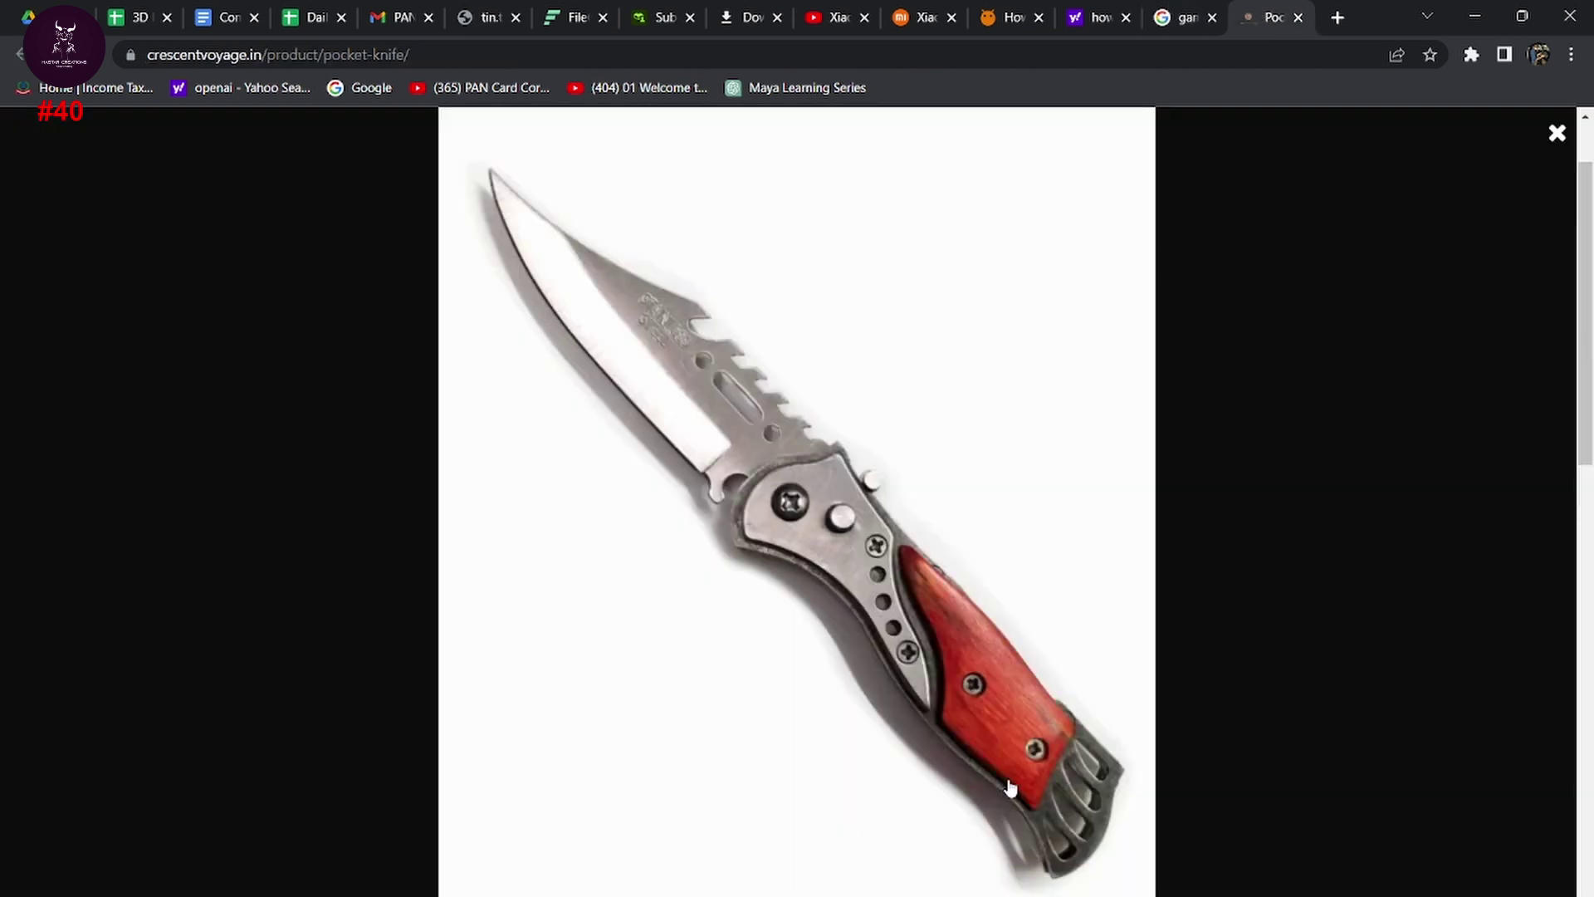
Step: Save the pocket-knife photo as Knife in D:\3DDimensions\sourceimages
right_click(932, 444)
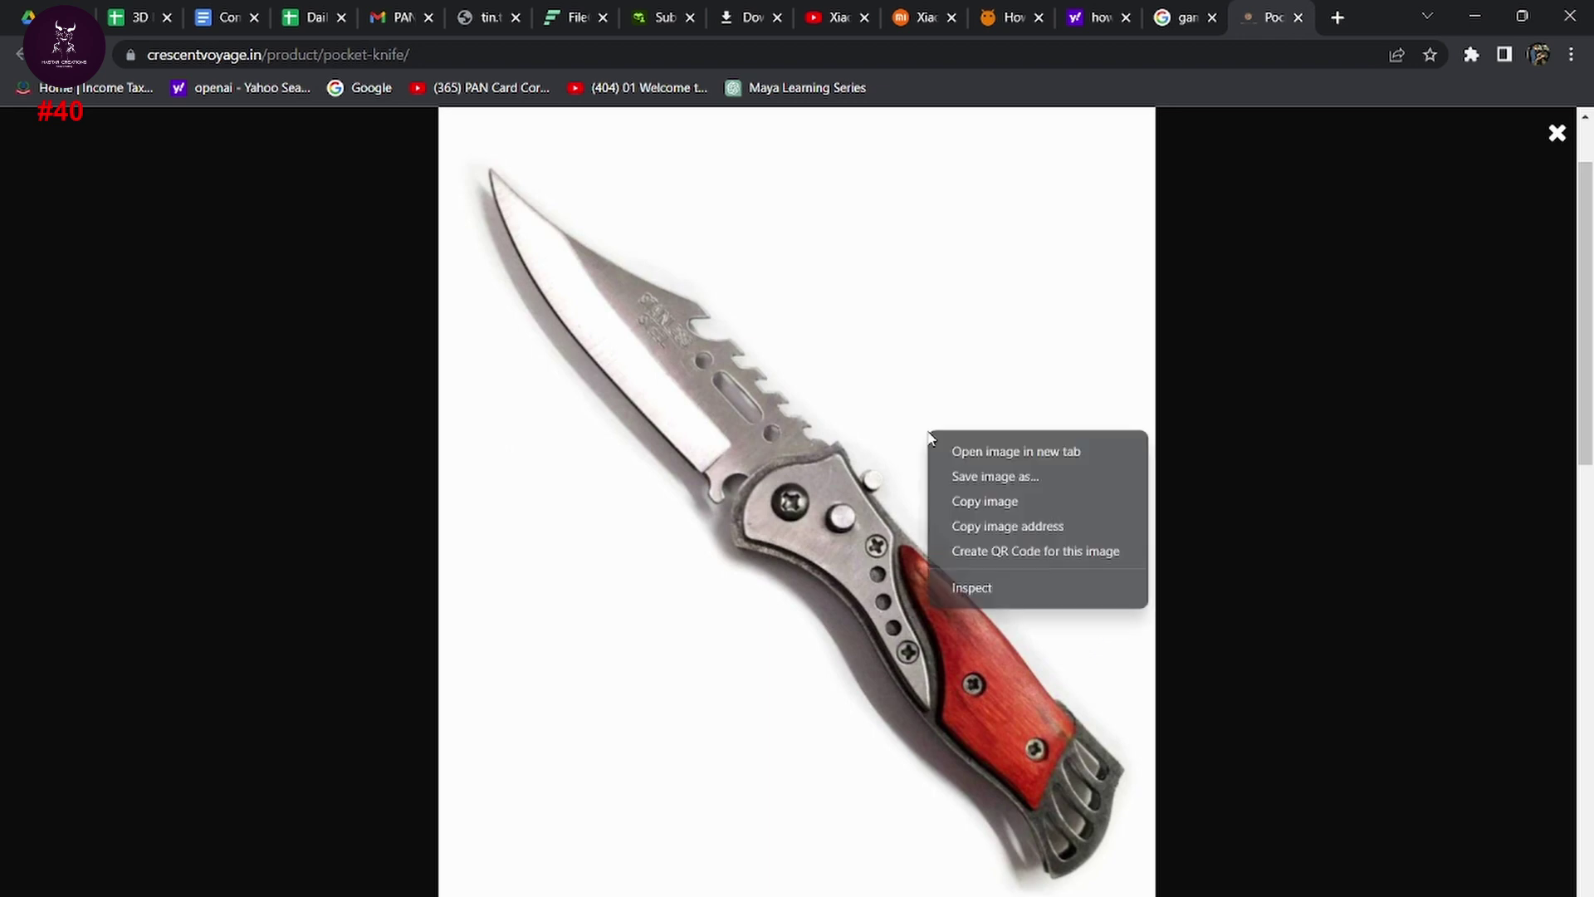
left_click(982, 493)
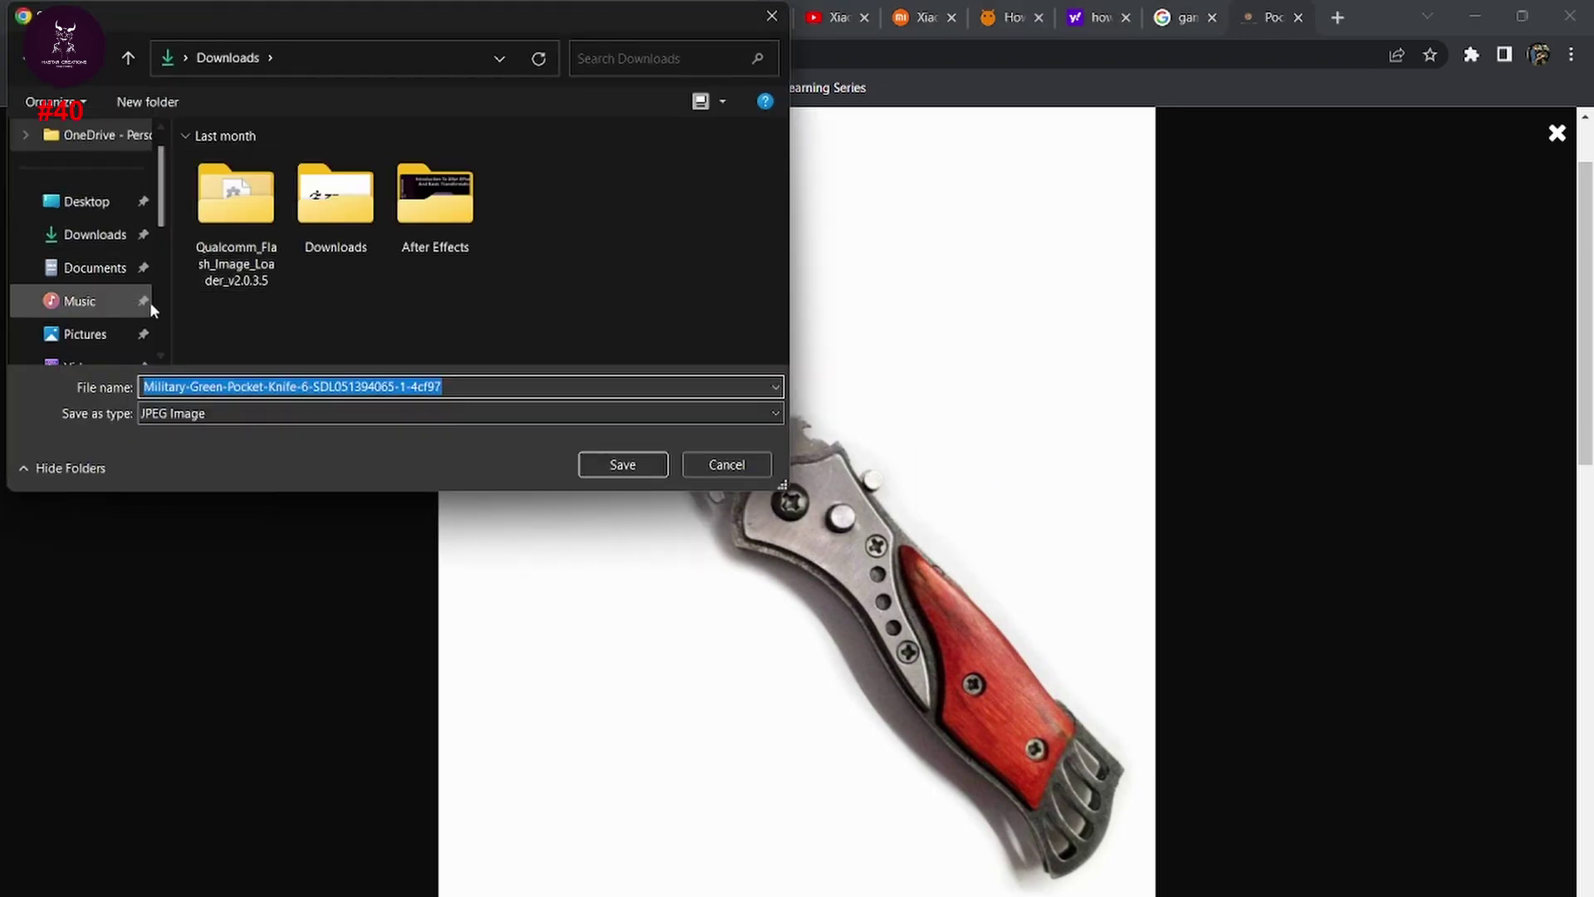
scroll(128, 299, "down", 2)
scroll(127, 299, "down", 1)
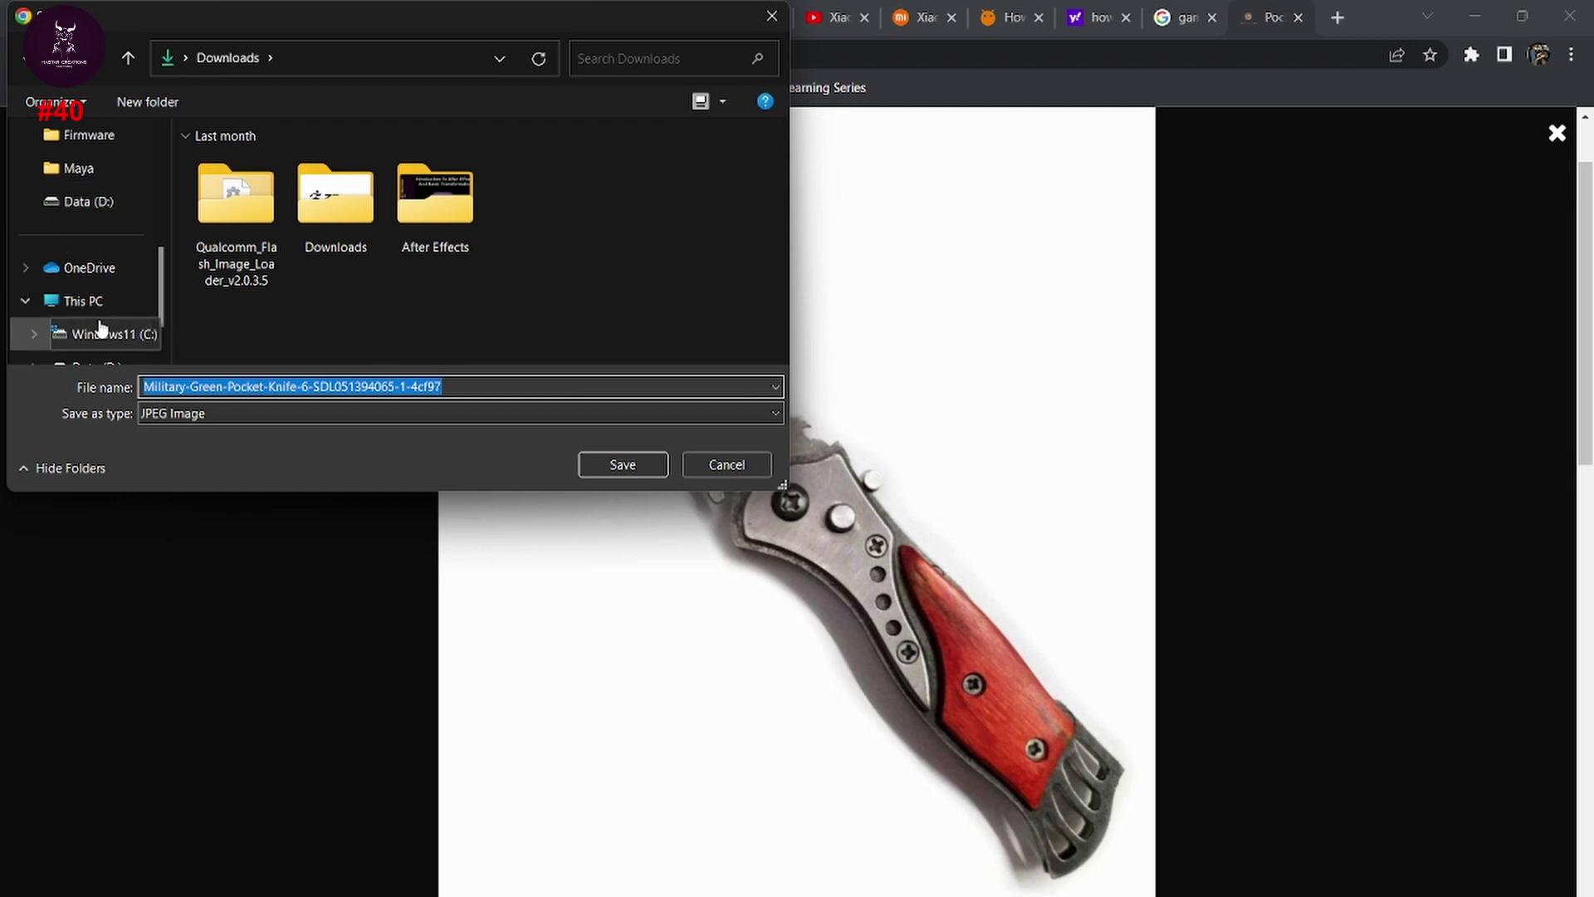
left_click(89, 203)
double_click(266, 167)
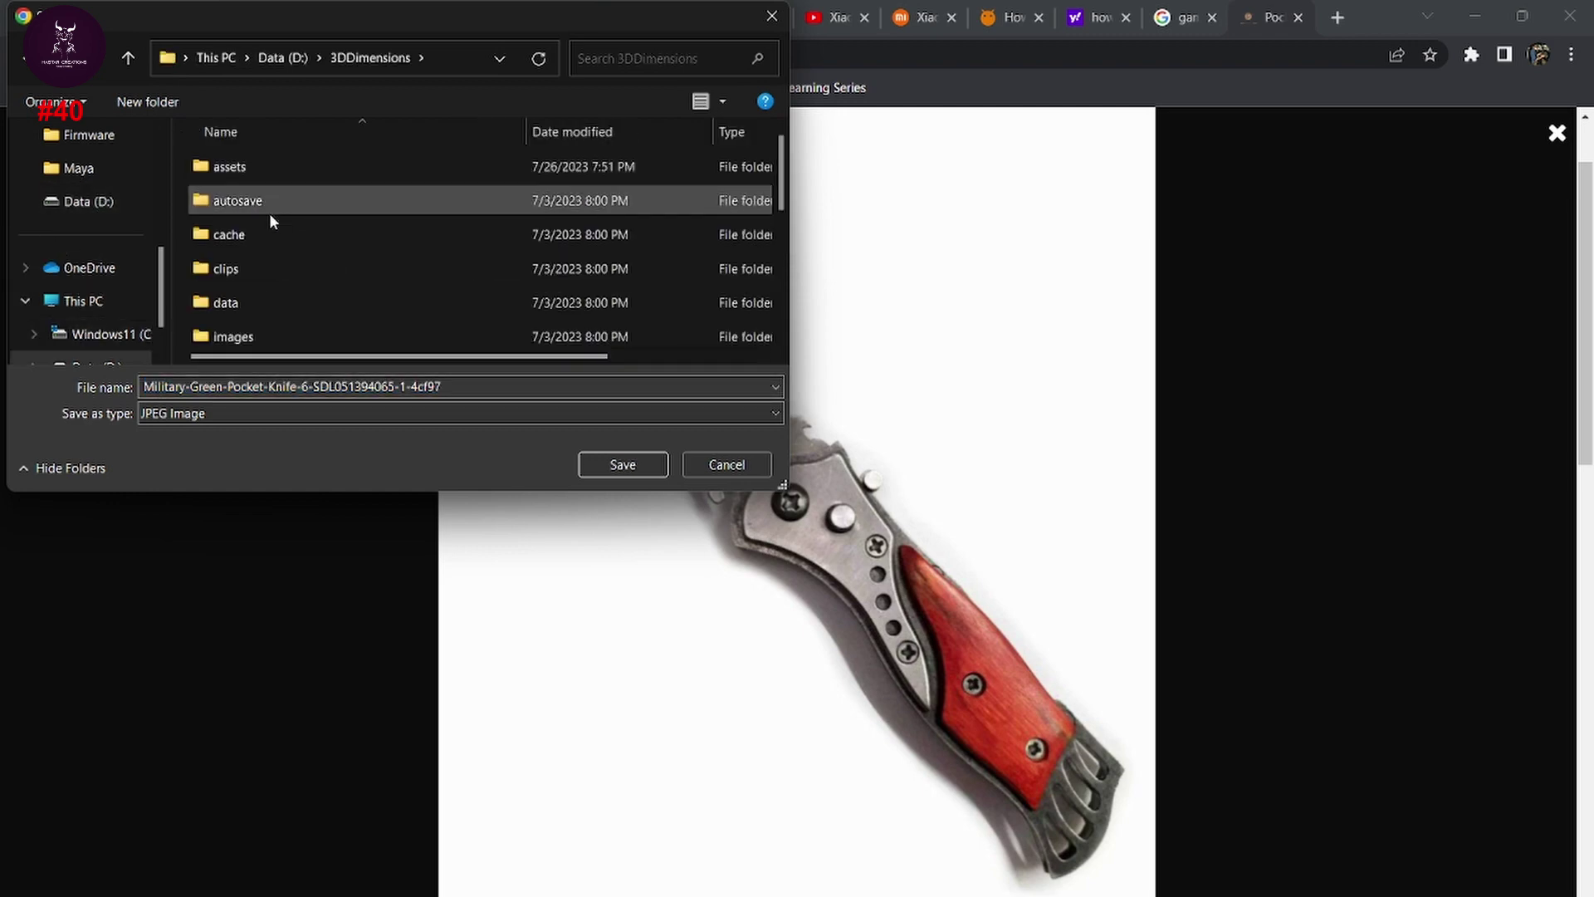
scroll(269, 226, "down", 3)
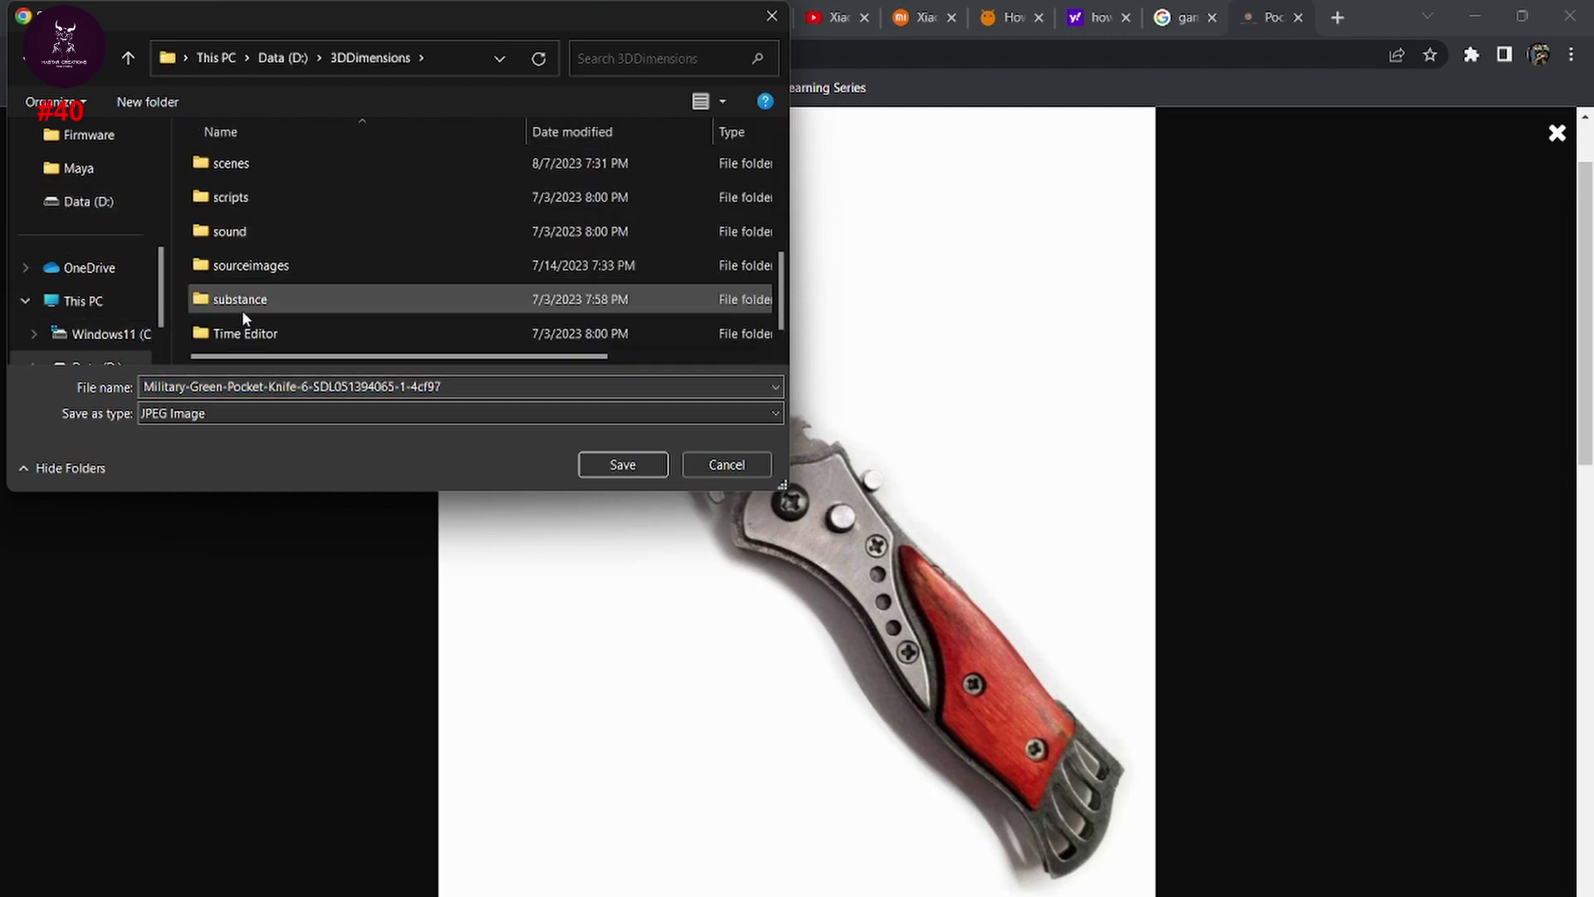
double_click(282, 266)
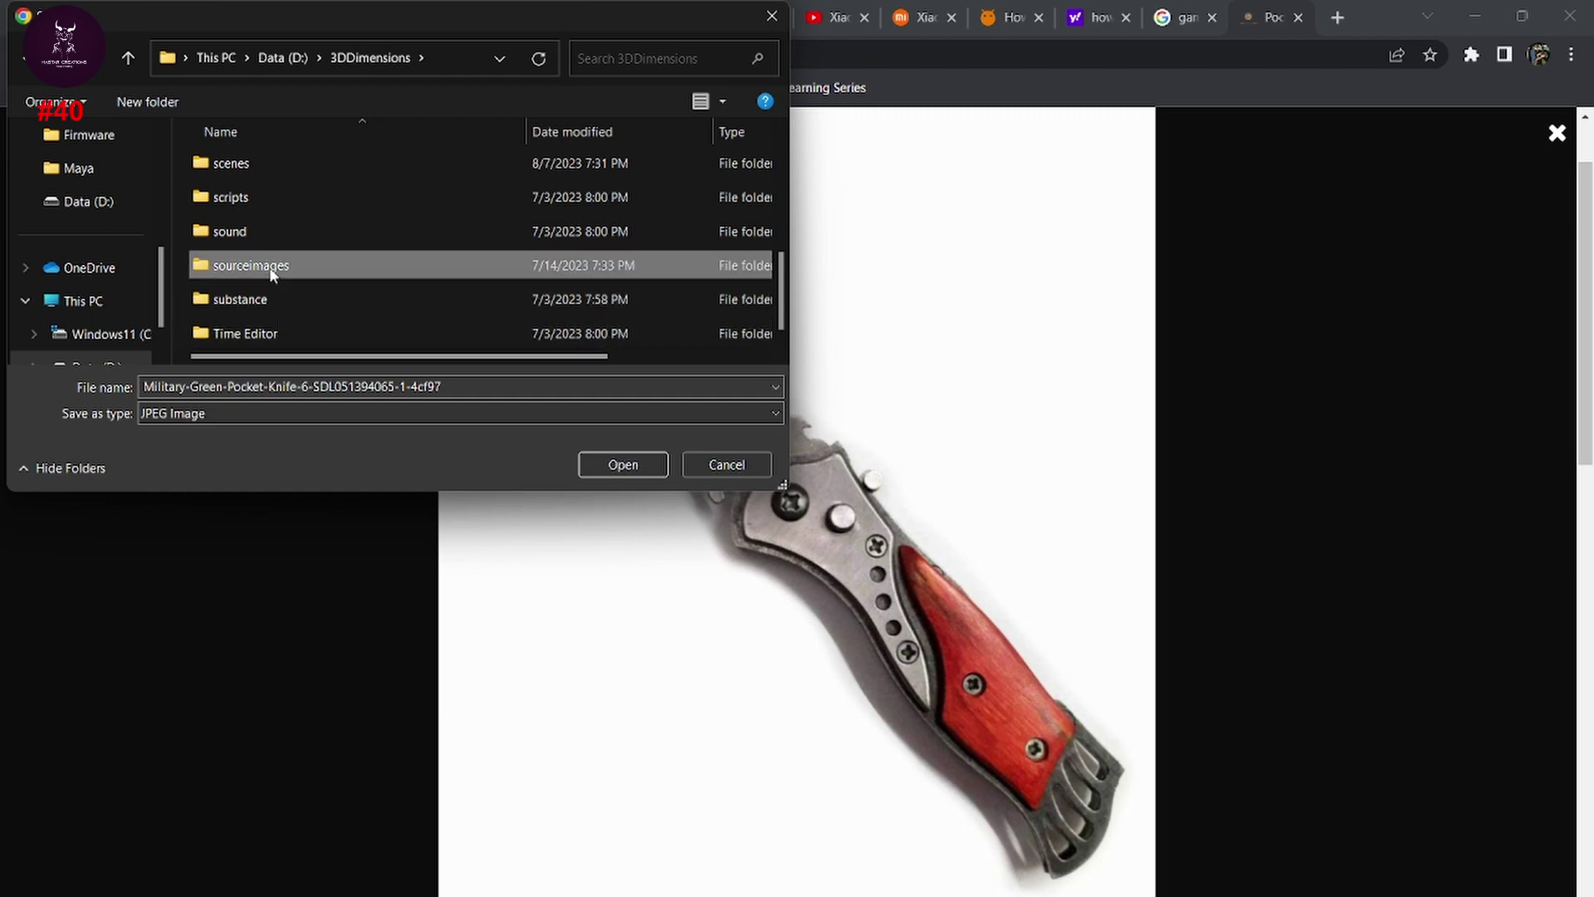
left_click(488, 387)
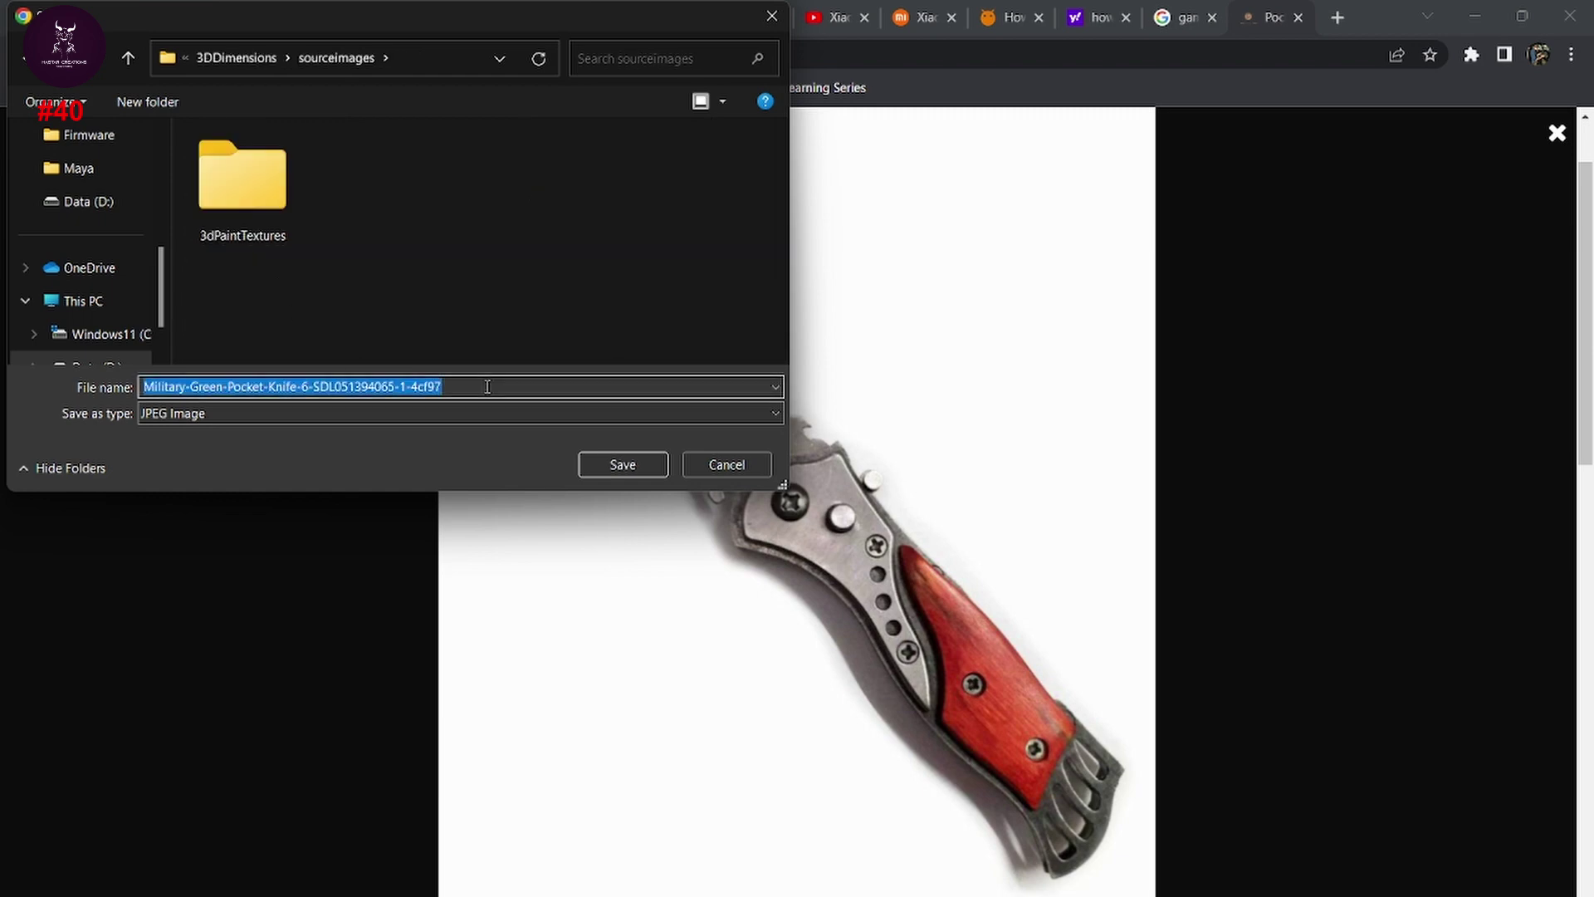
type("Knife")
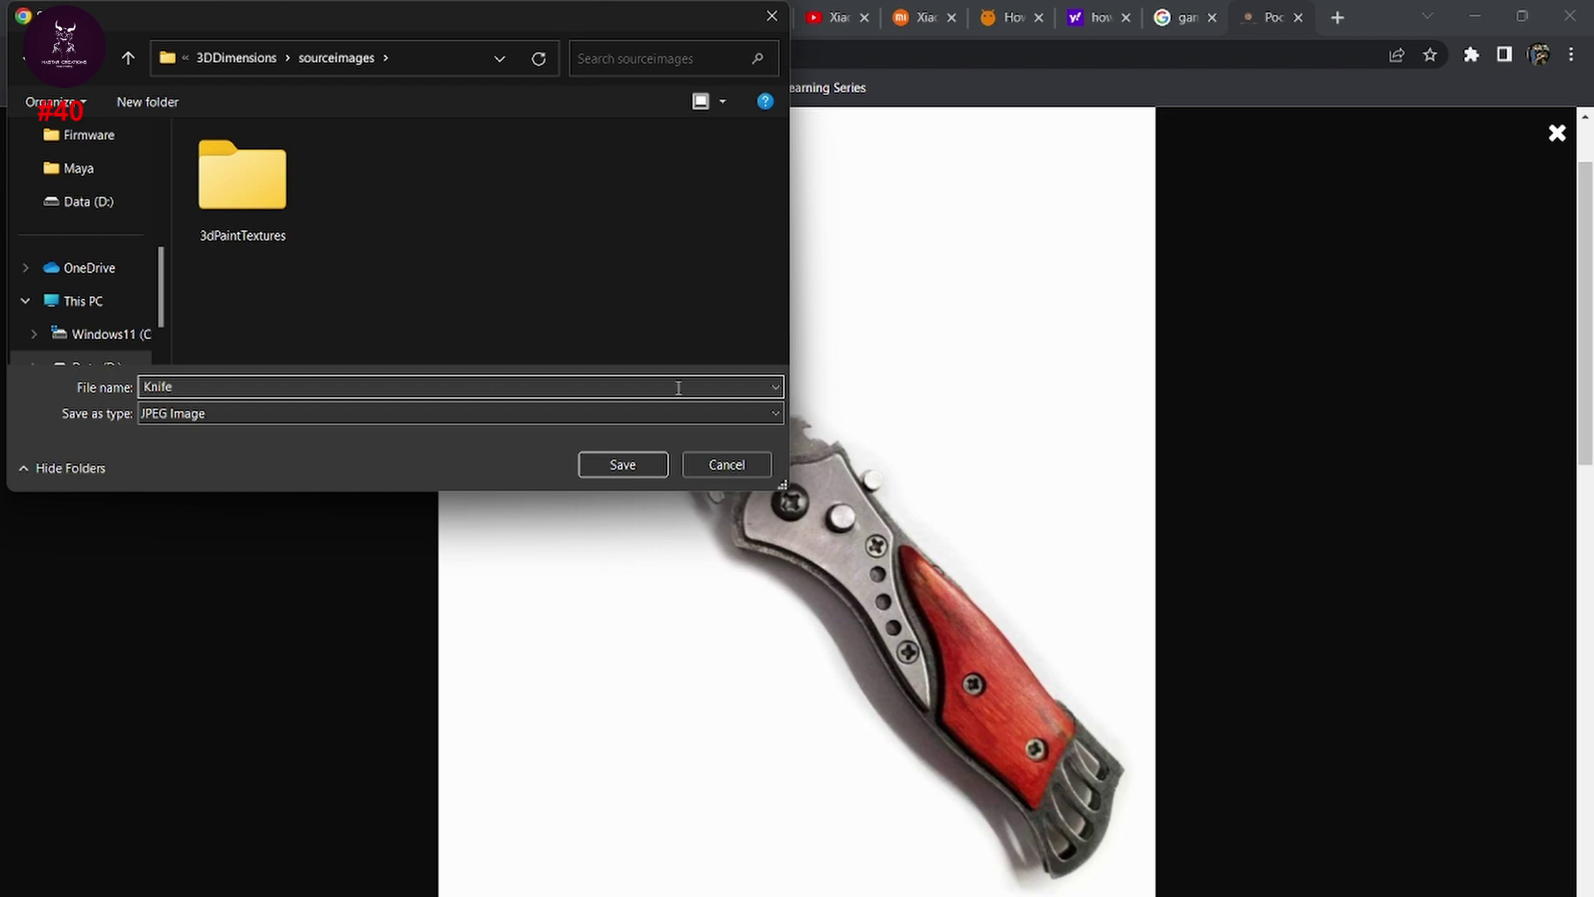
left_click(634, 465)
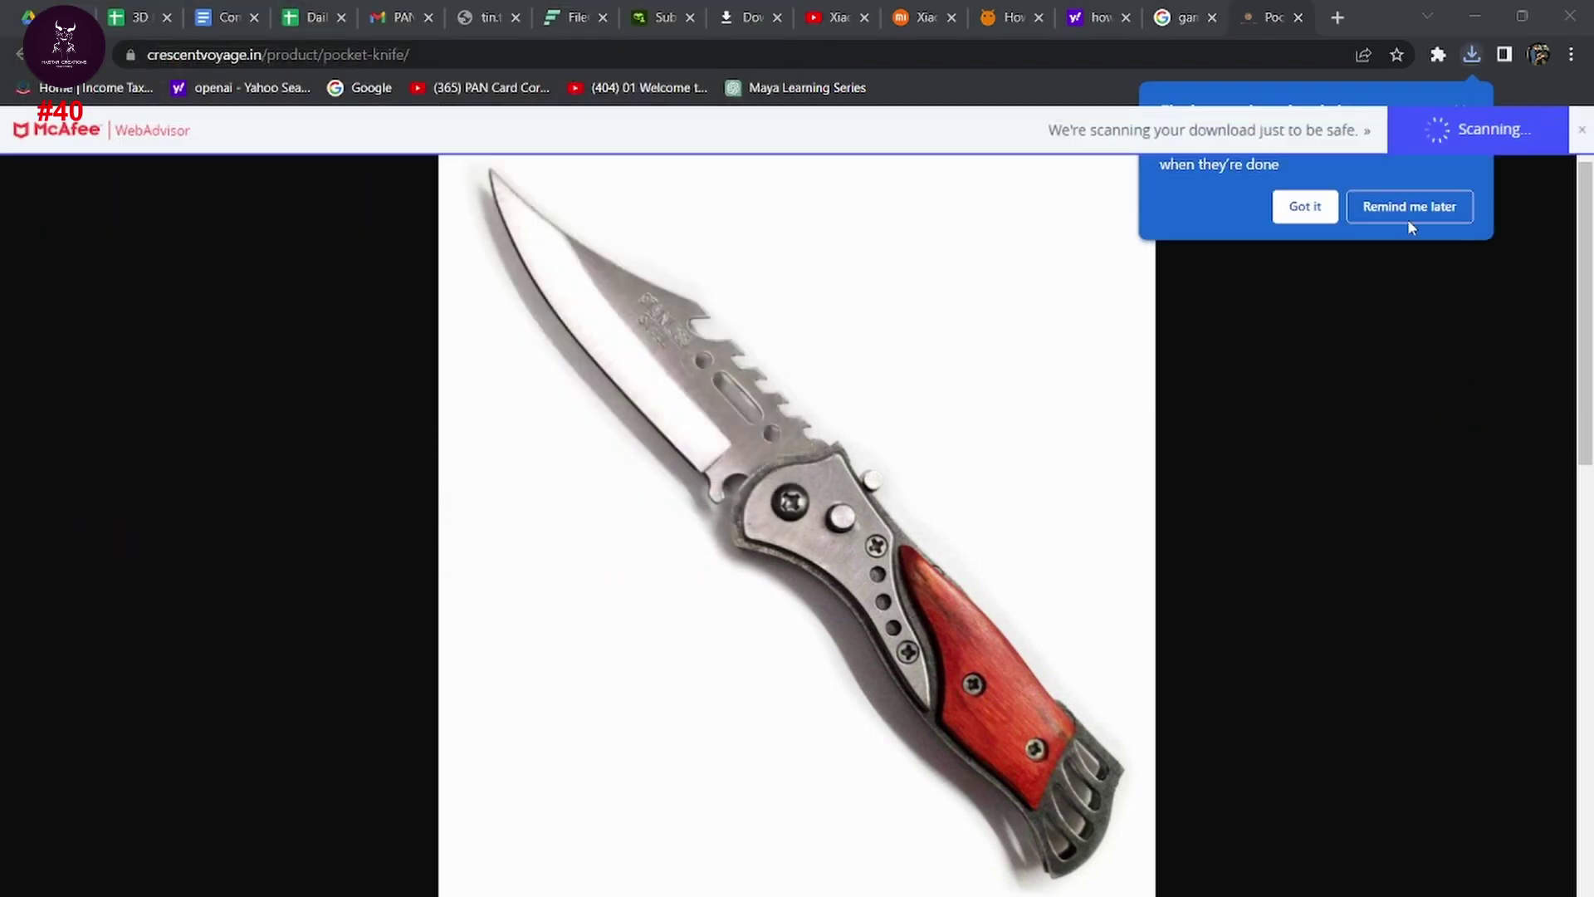
left_click(1308, 207)
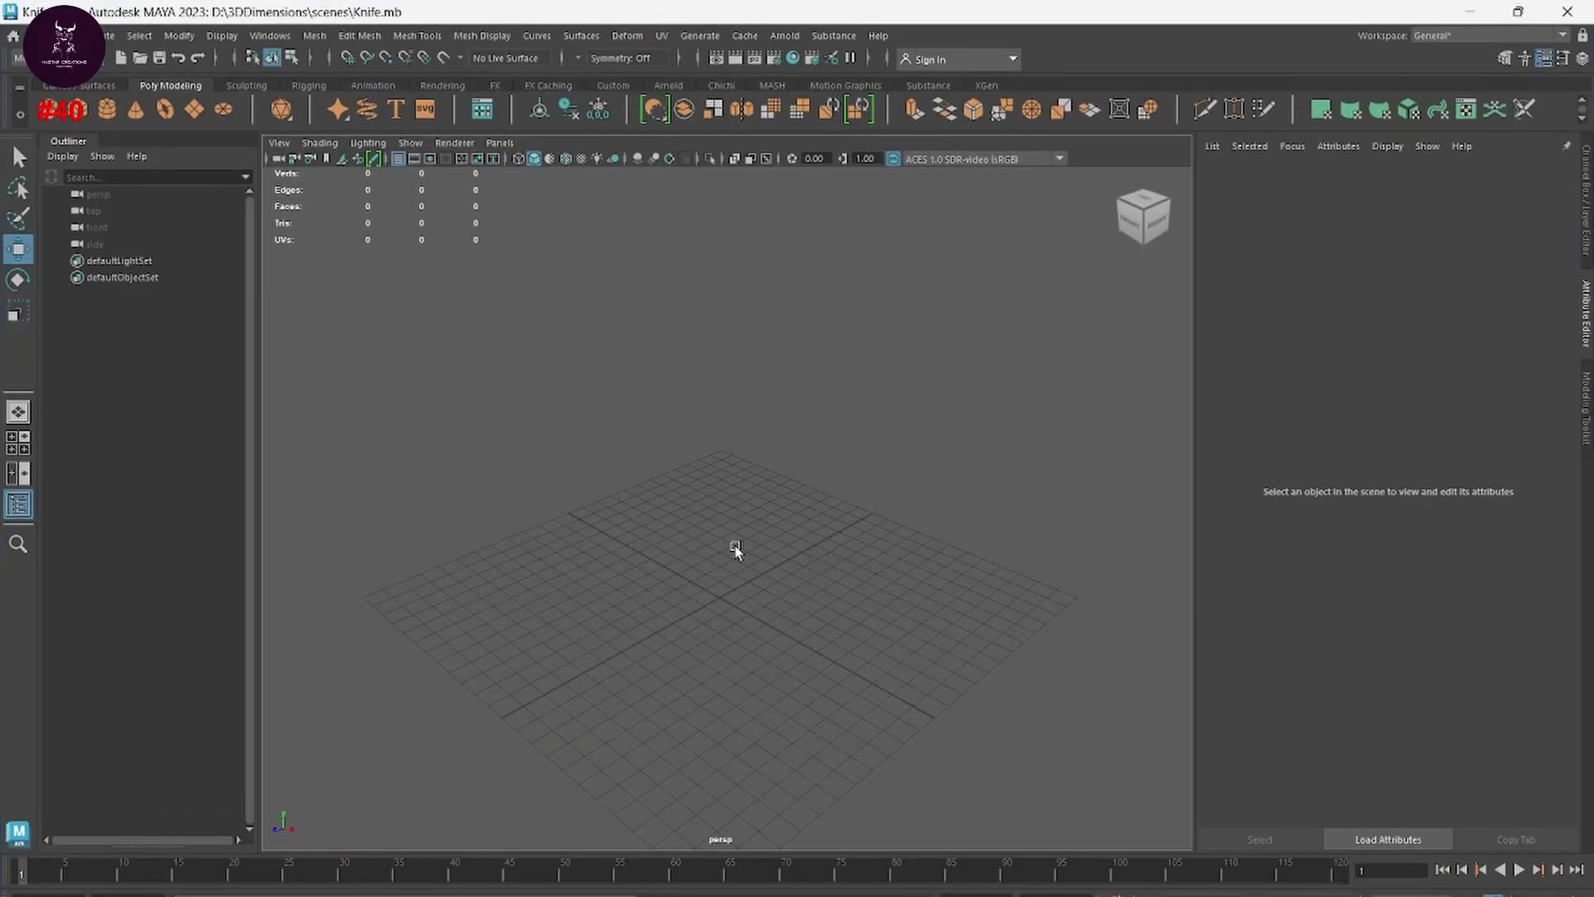
Step: Maximize the side view and load Knife.jpeg into it as an image plane
scroll(736, 551, "up", 2)
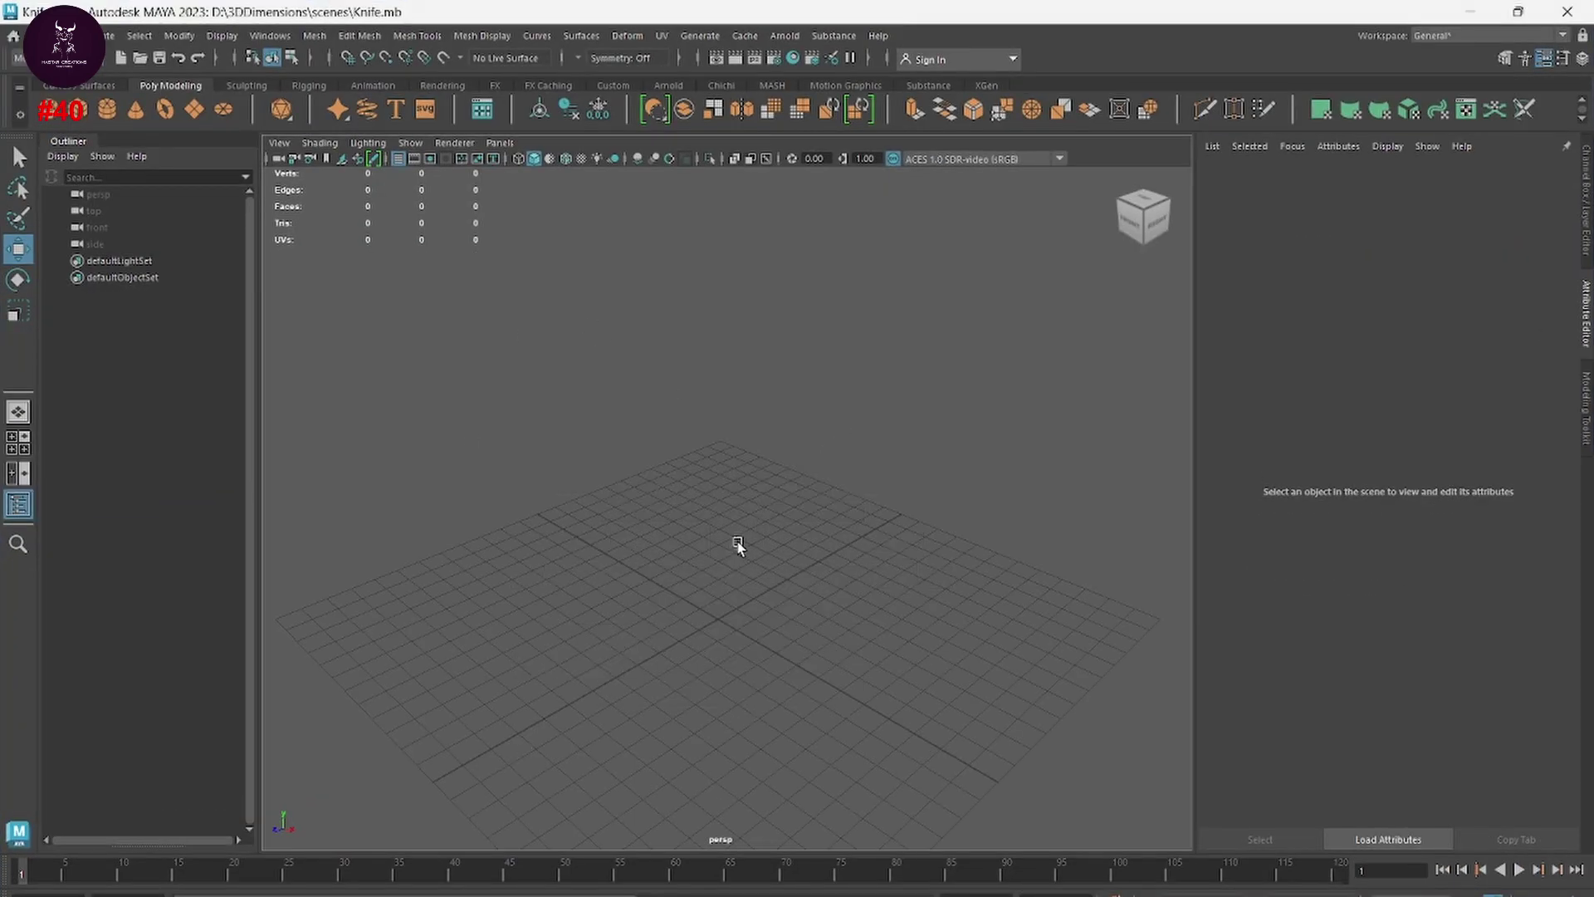
key("space")
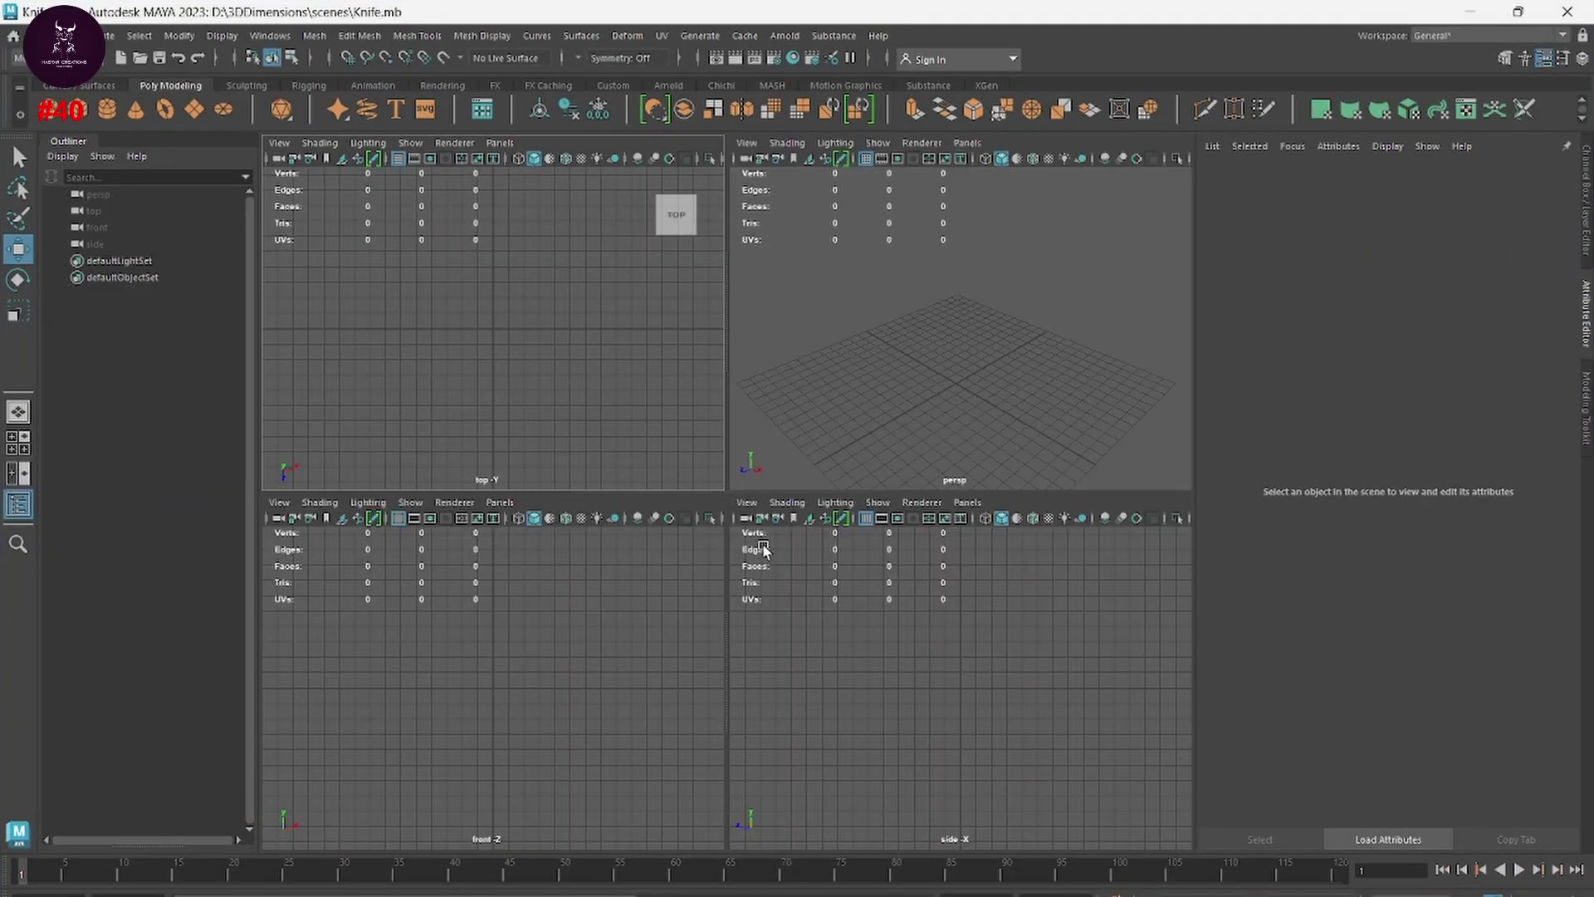
key("space")
scroll(788, 493, "up", 2)
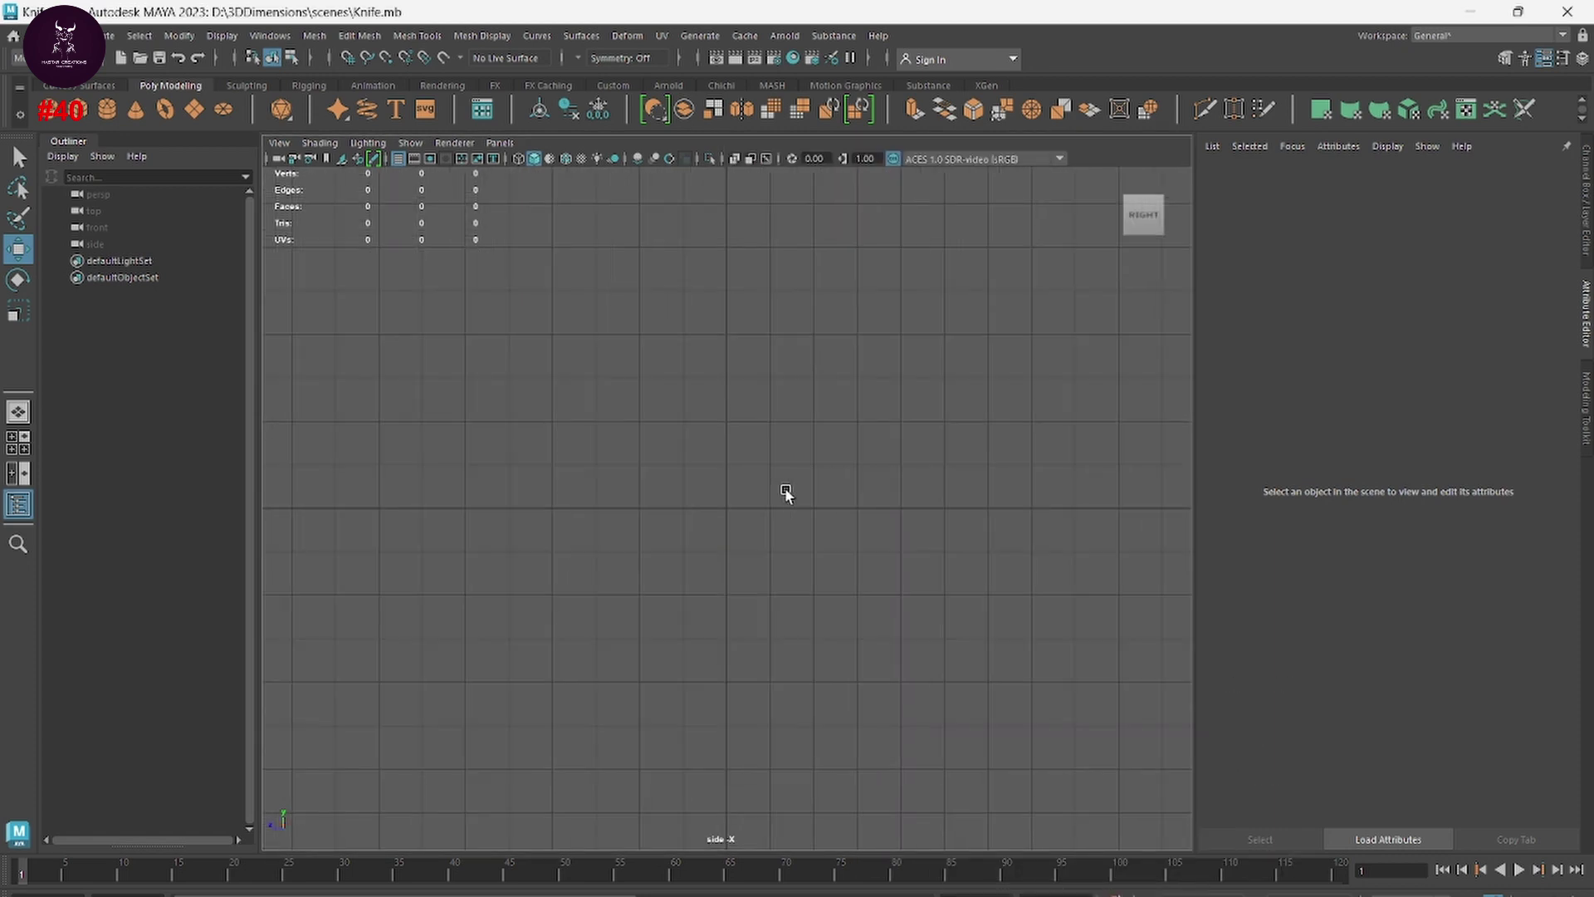
left_click(347, 159)
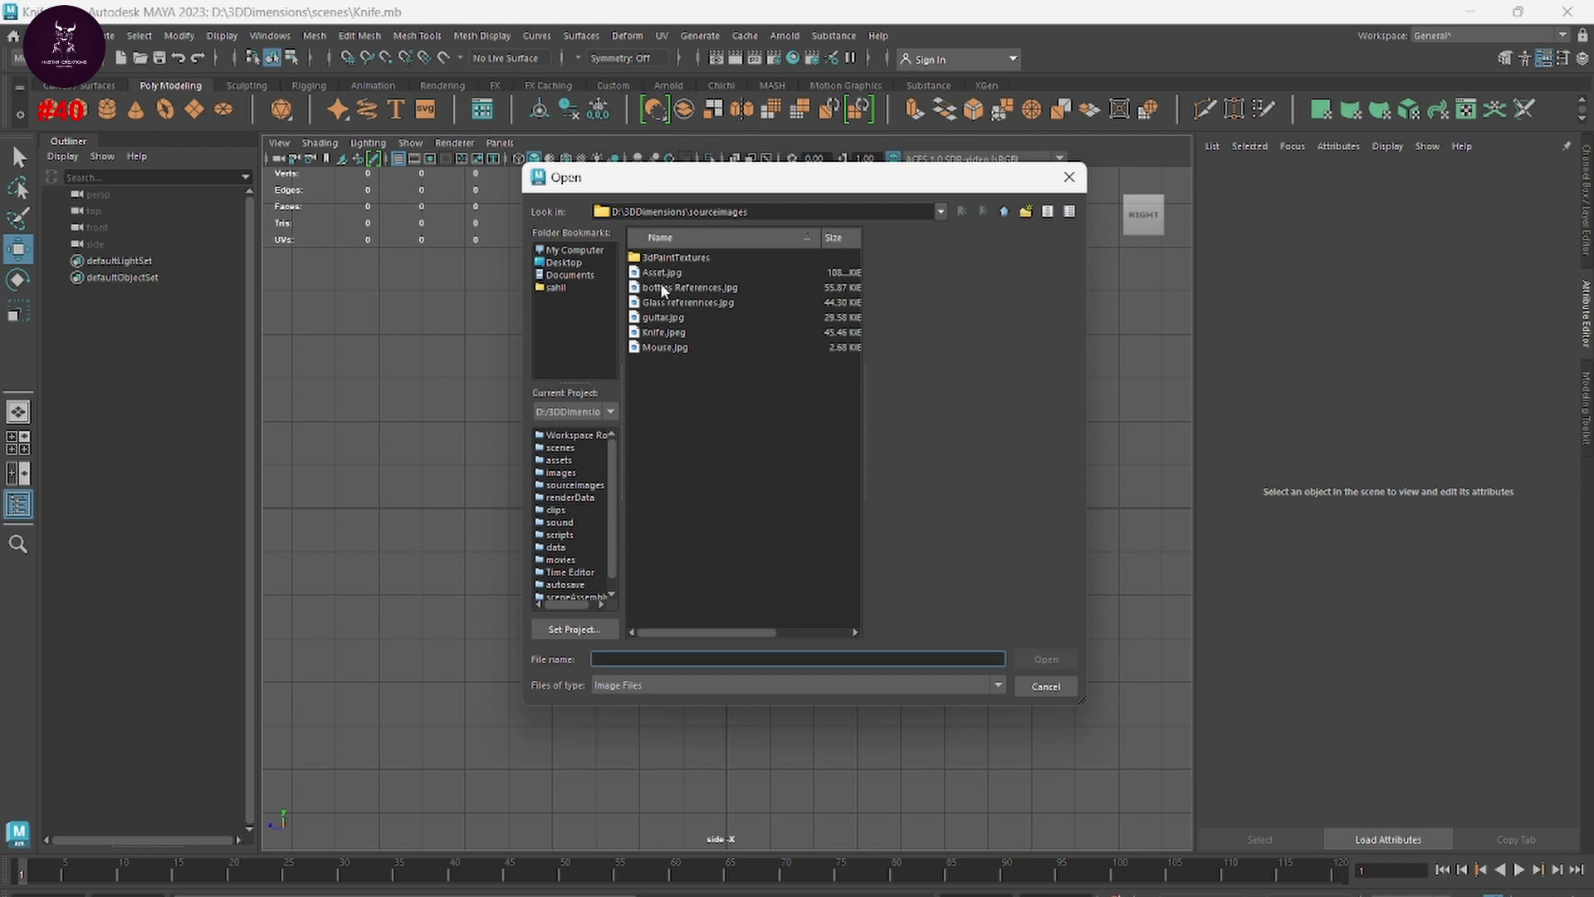
left_click(663, 333)
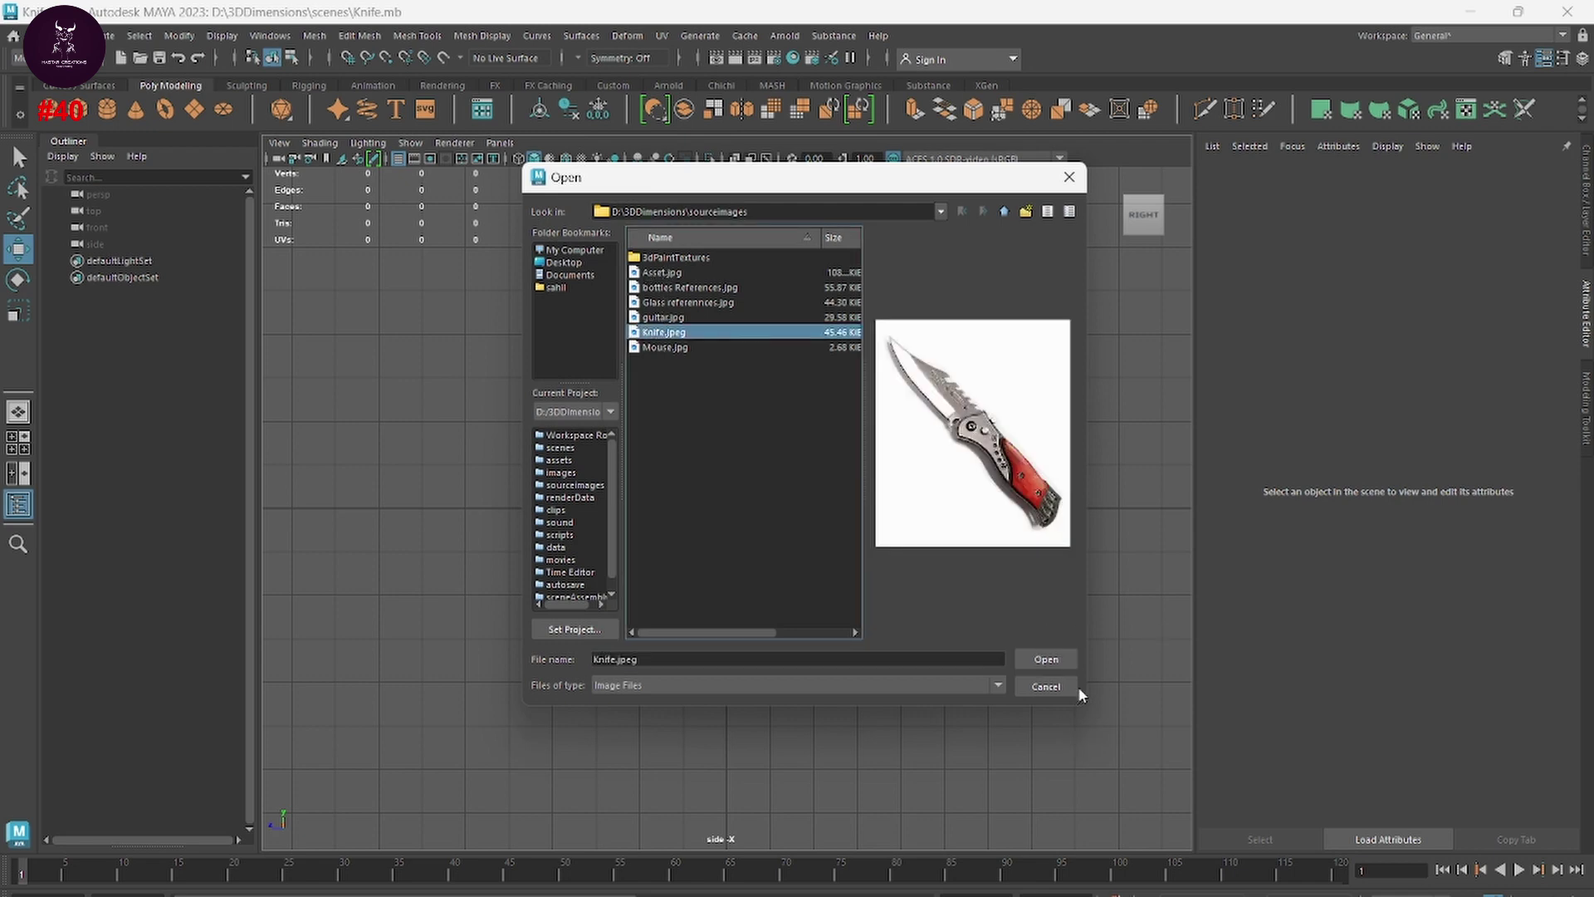
left_click(1047, 658)
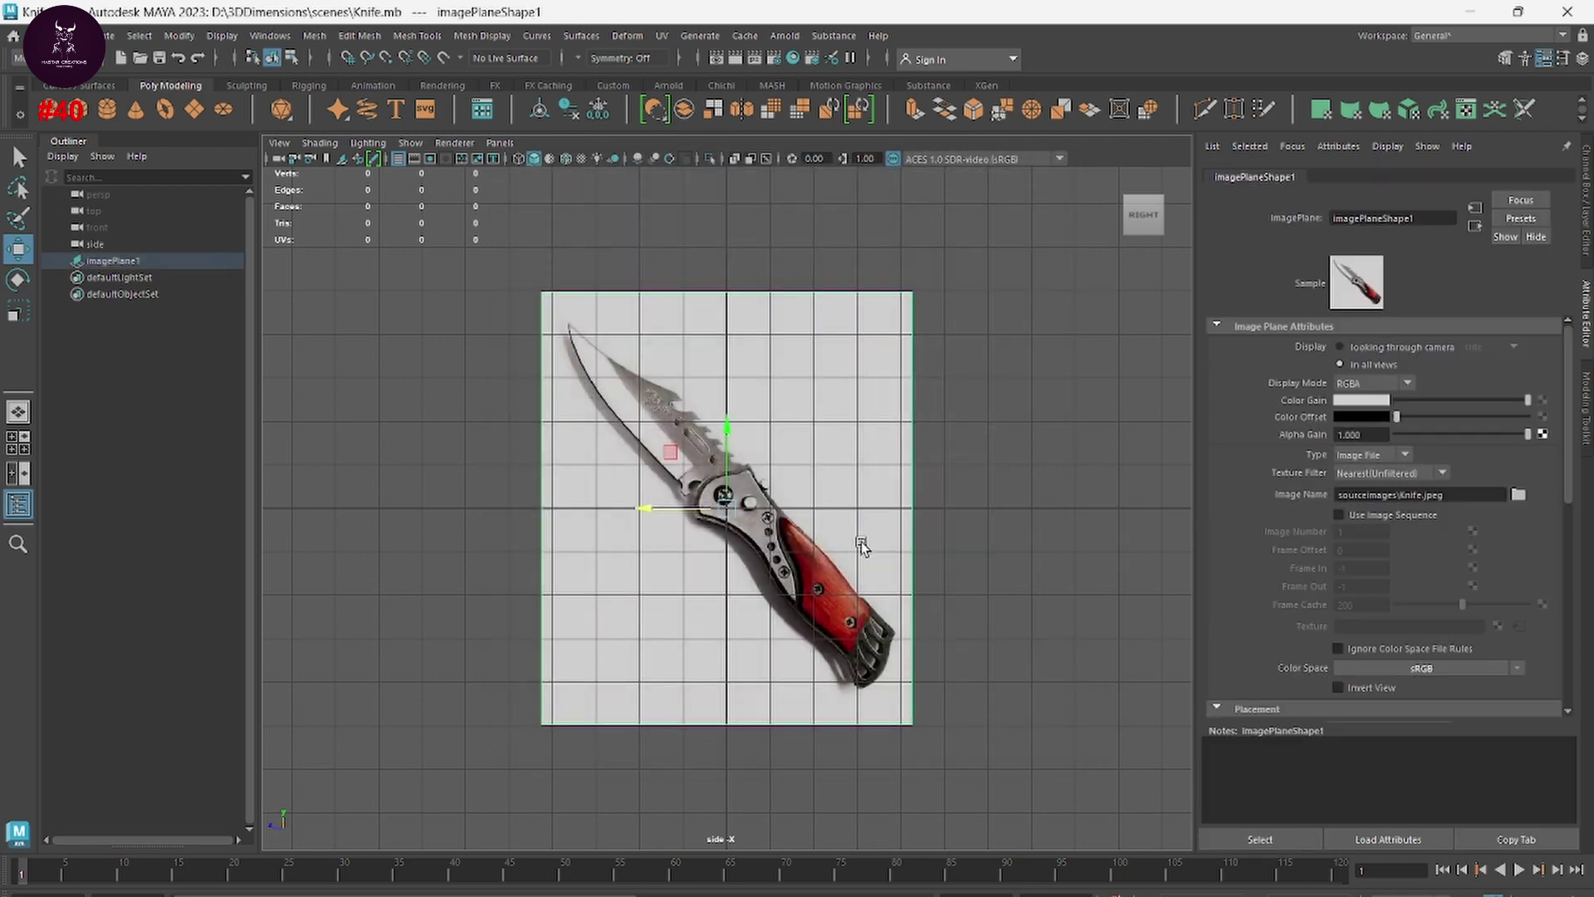
Step: Rotate the knife image plane about 43° and raise it to Translate Y 0.782
key("e")
left_click_drag(795, 556, 838, 489)
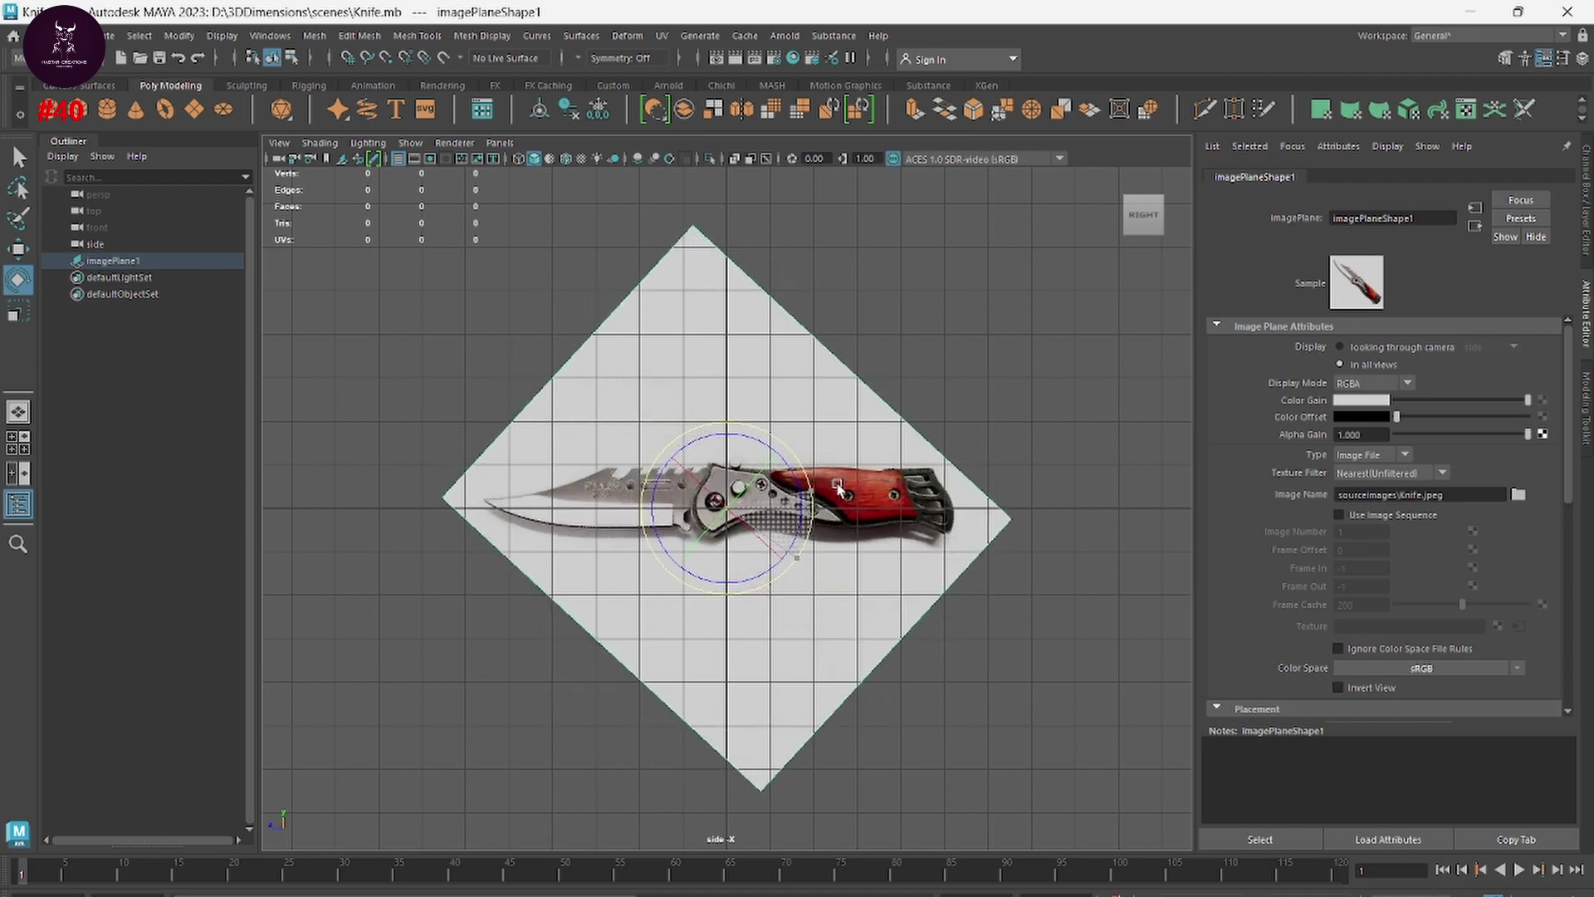
key("w")
left_click_drag(724, 438, 724, 405)
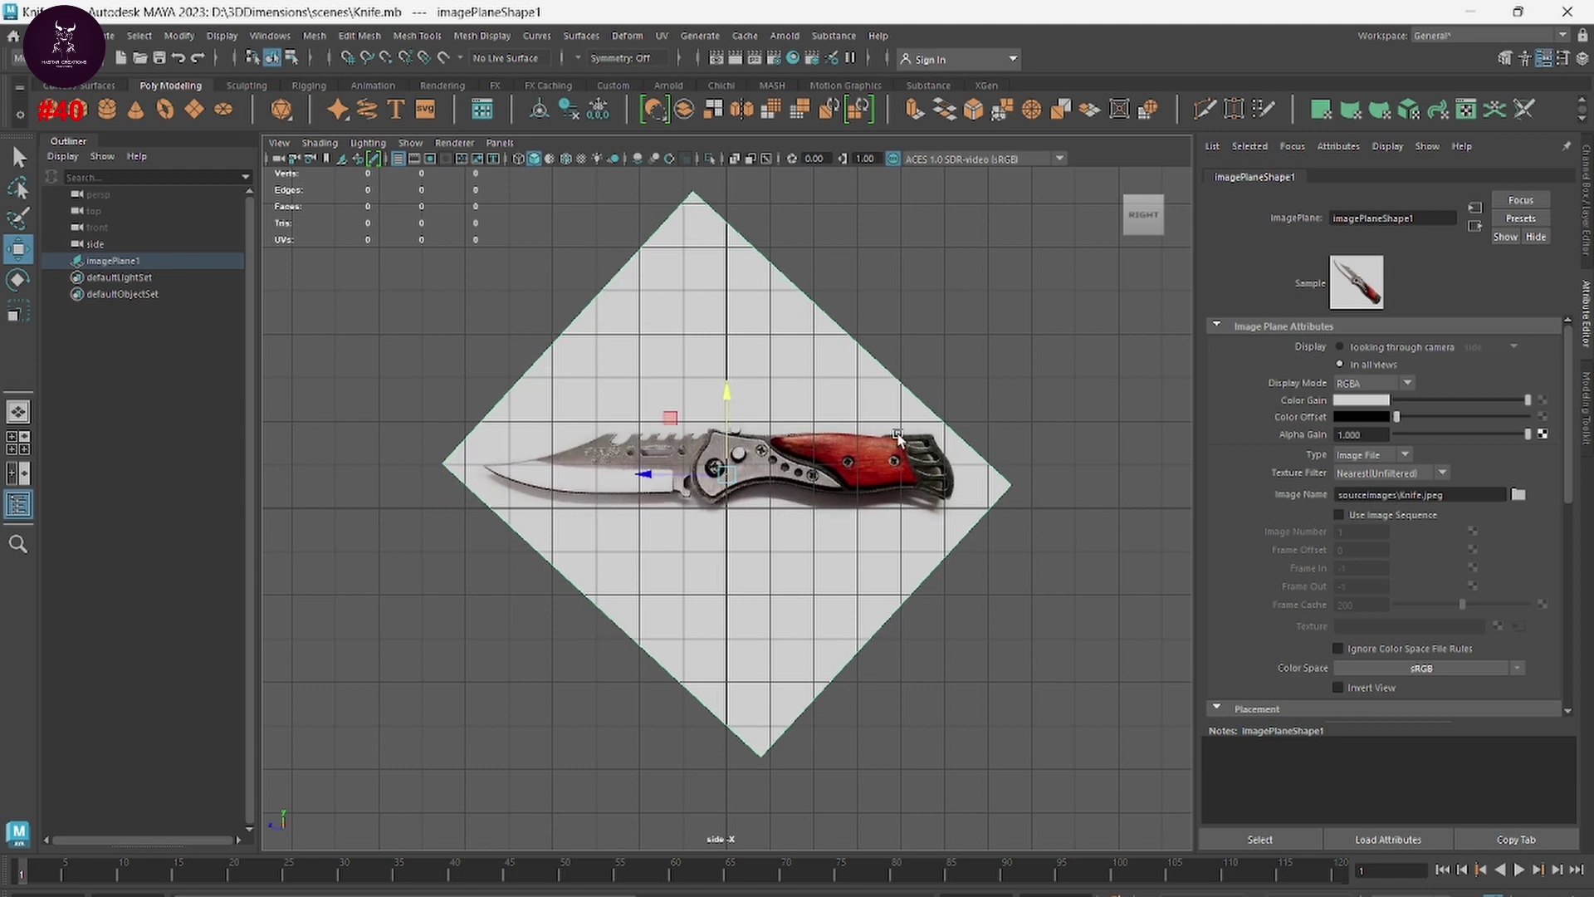
key("e")
left_click_drag(813, 429, 806, 434)
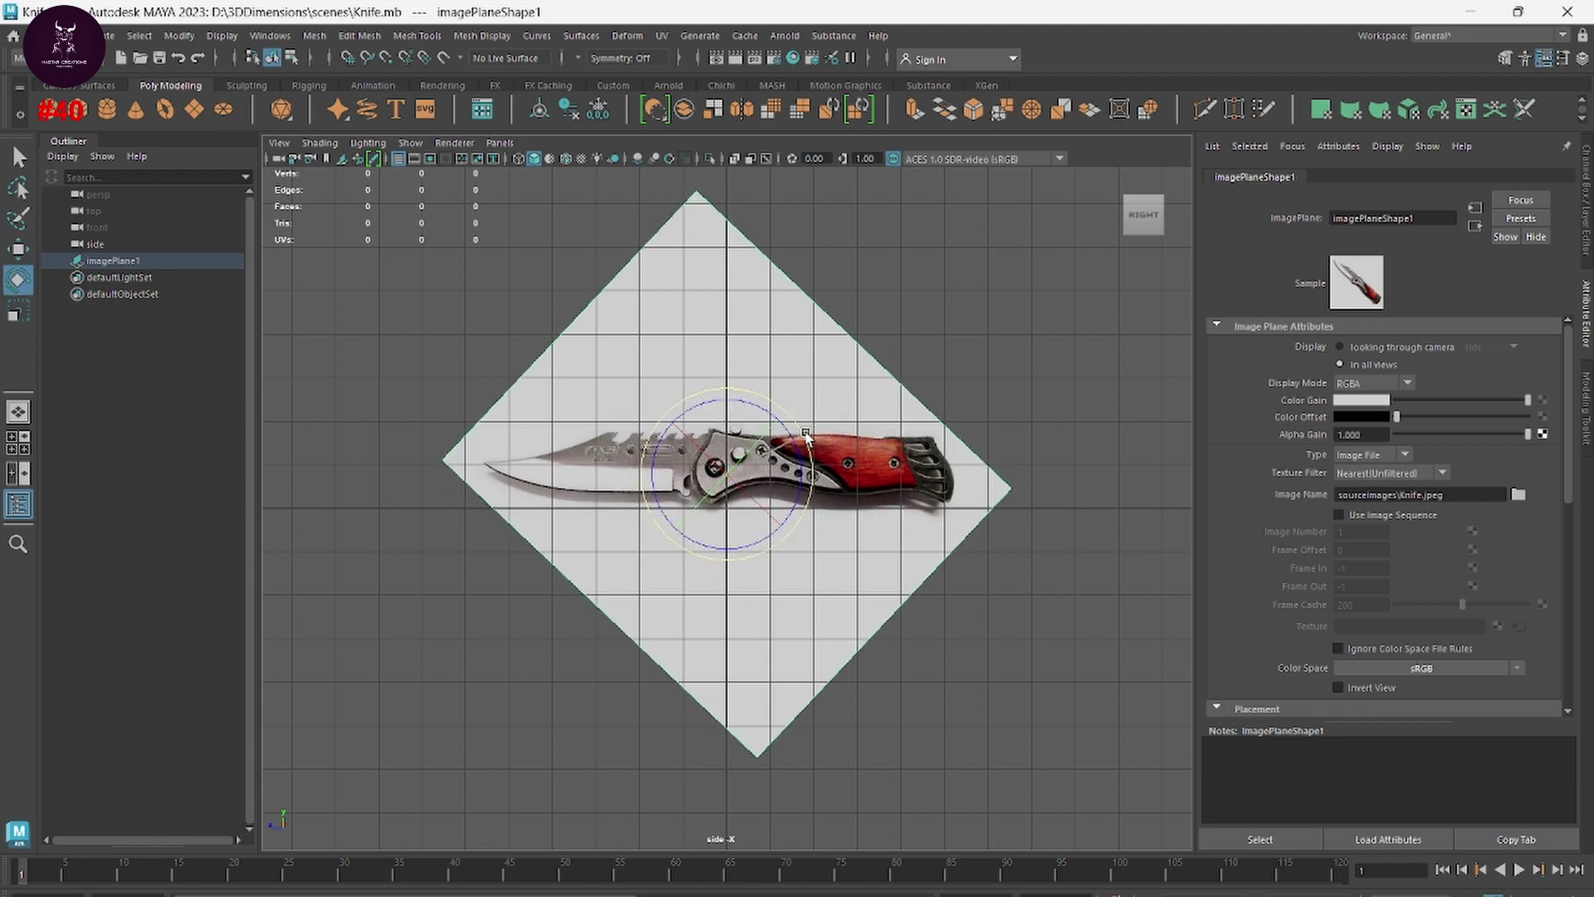
left_click(1061, 439)
left_click(800, 591)
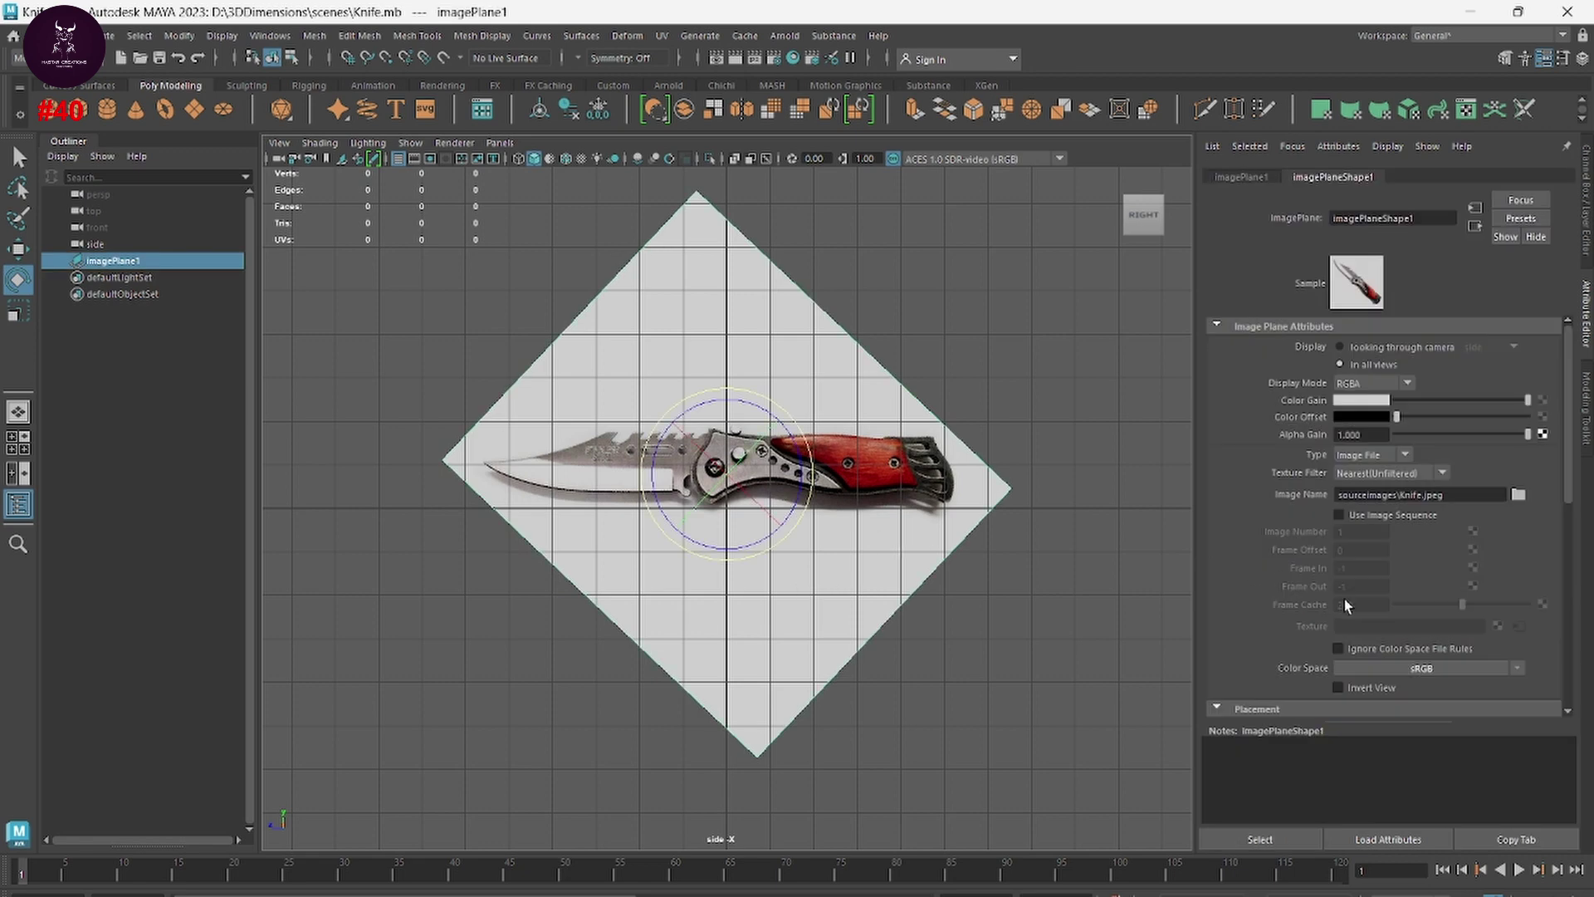
left_click(1589, 193)
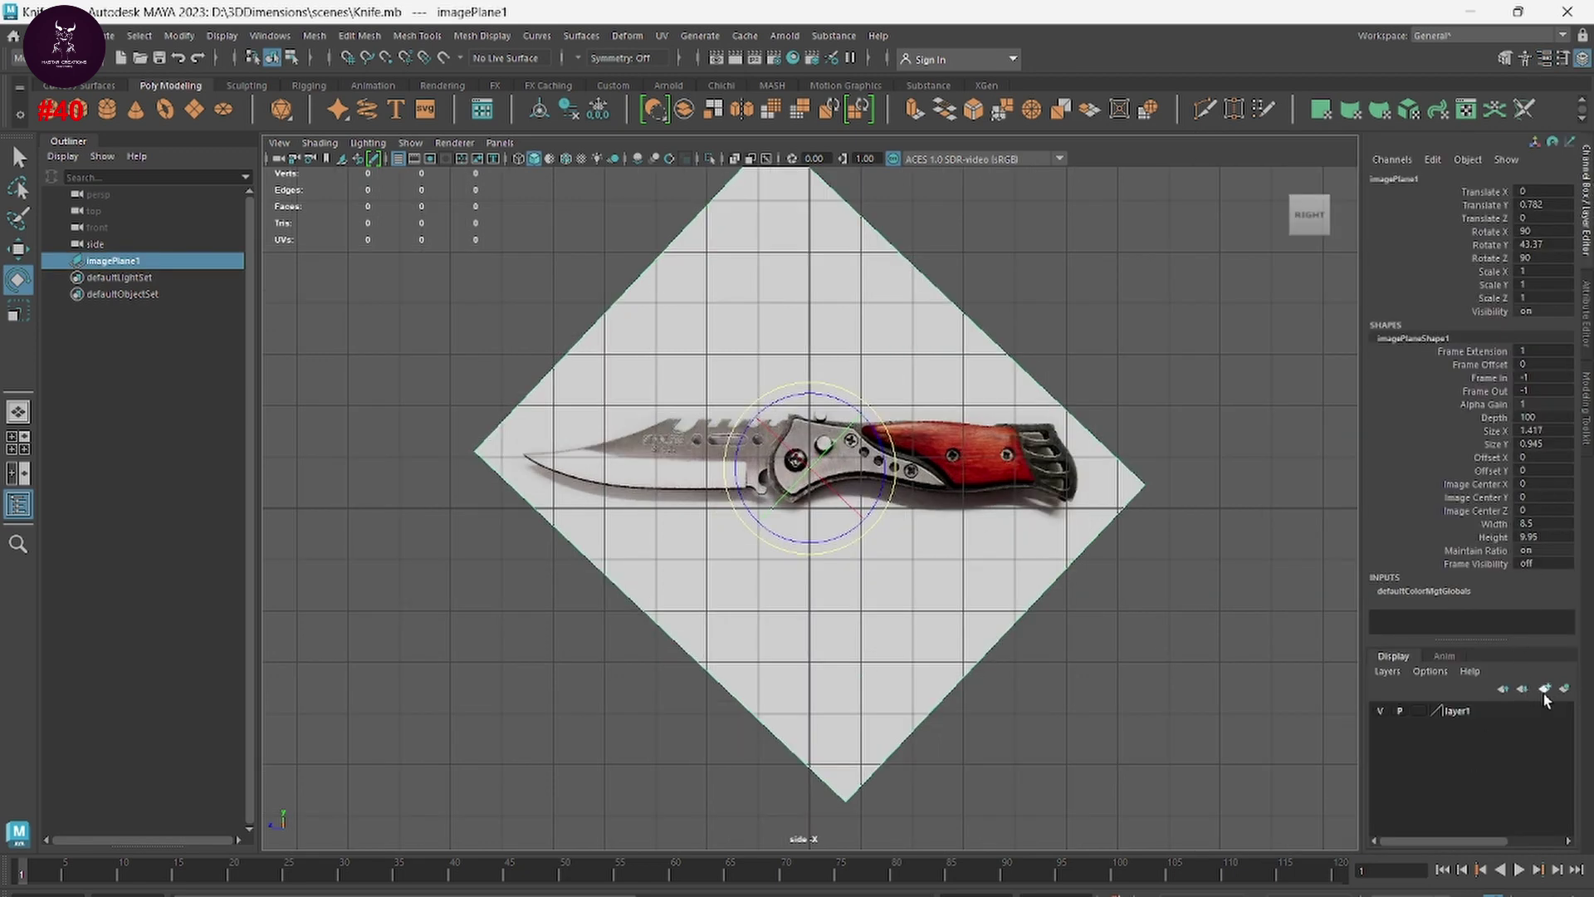
Step: Rename layer1 to Ref, add the knife image plane, and set the layer to reference (R)
double_click(1459, 714)
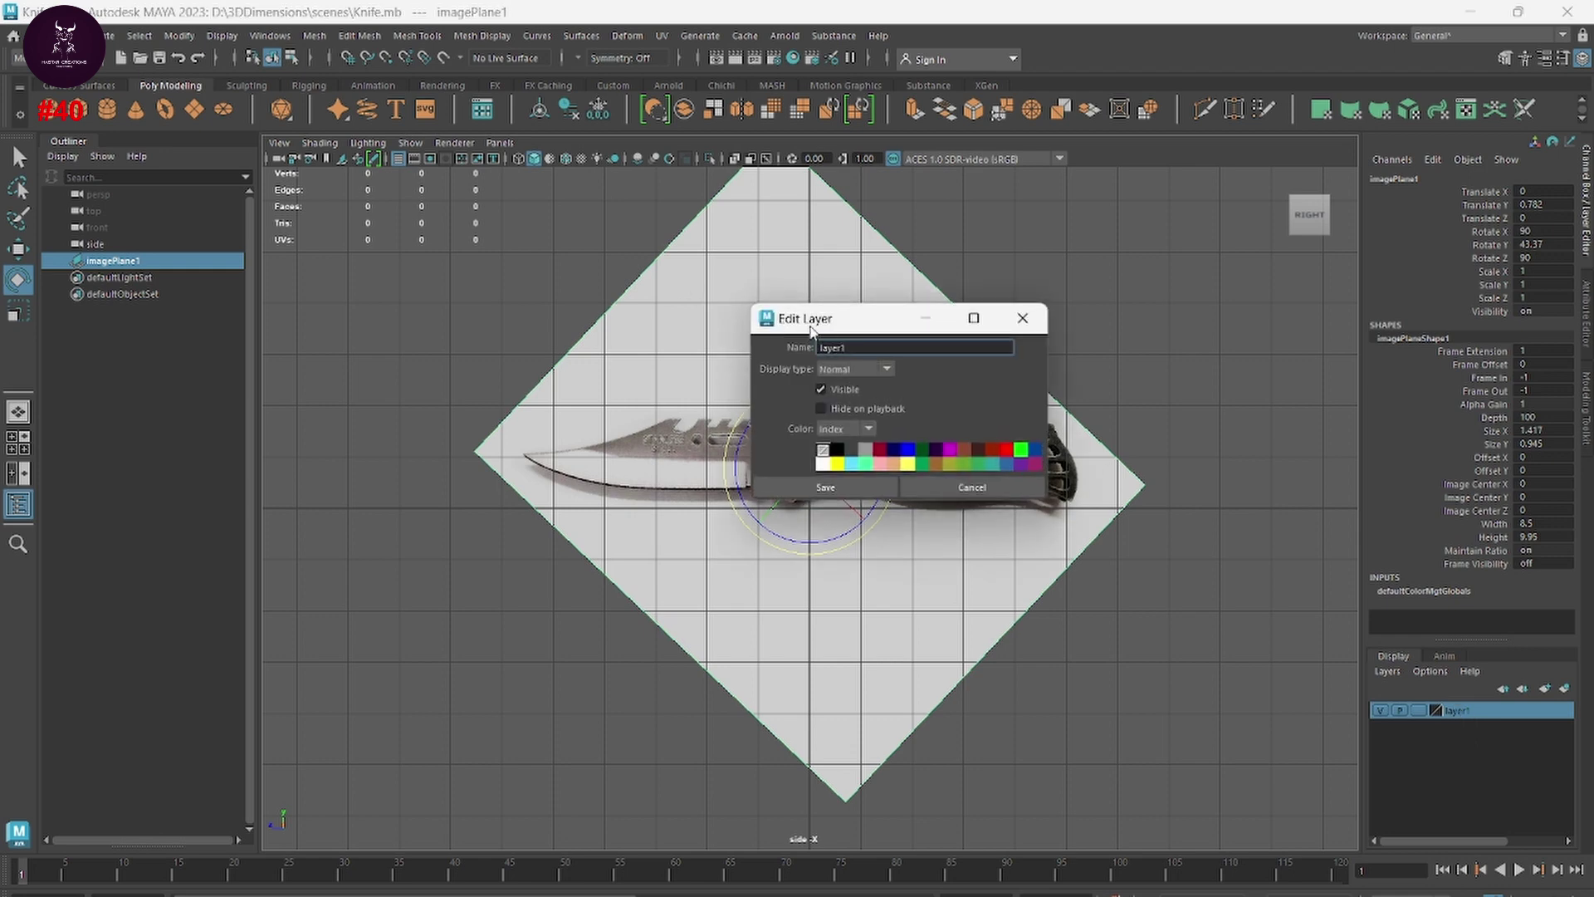
type("Ref")
left_click(825, 487)
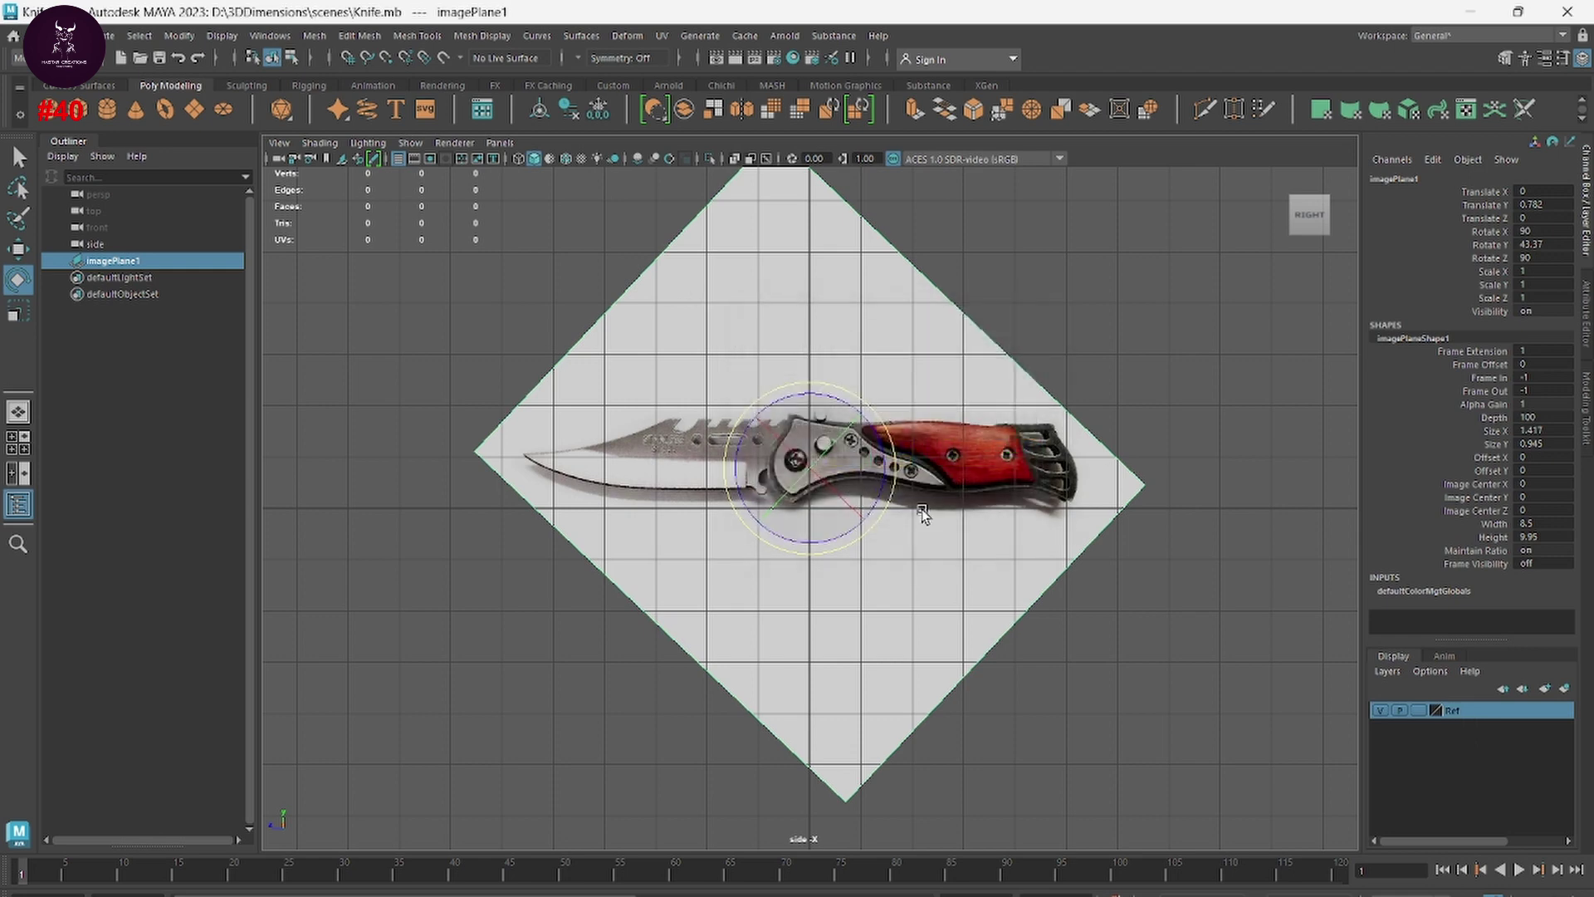
right_click(1497, 711)
left_click(1484, 749)
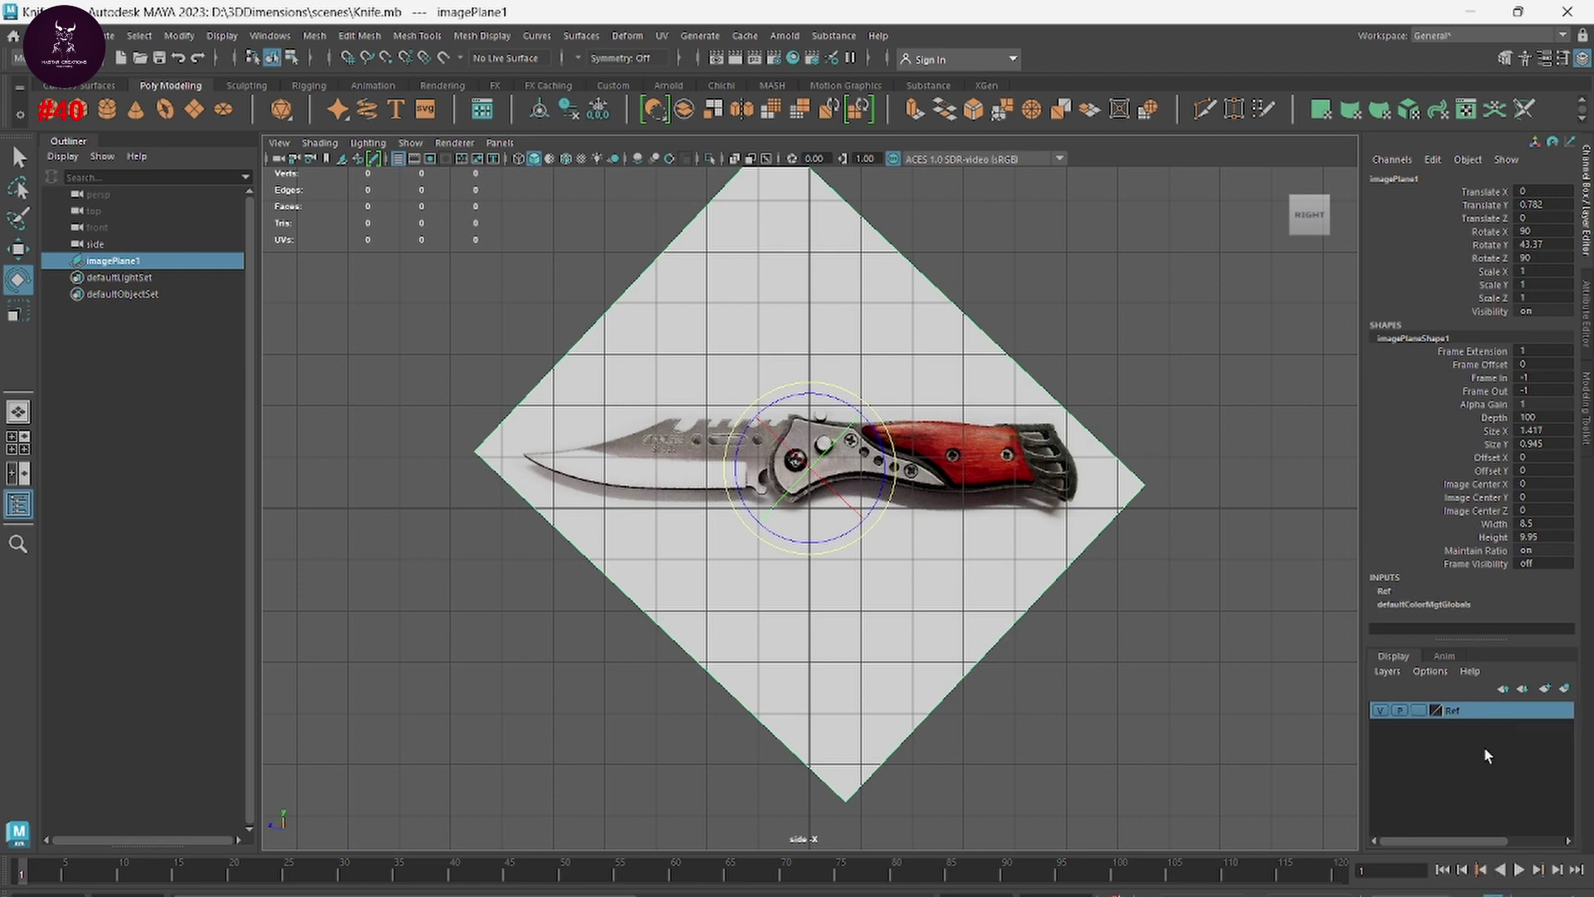
left_click(1420, 711)
left_click_drag(1098, 291, 1202, 368)
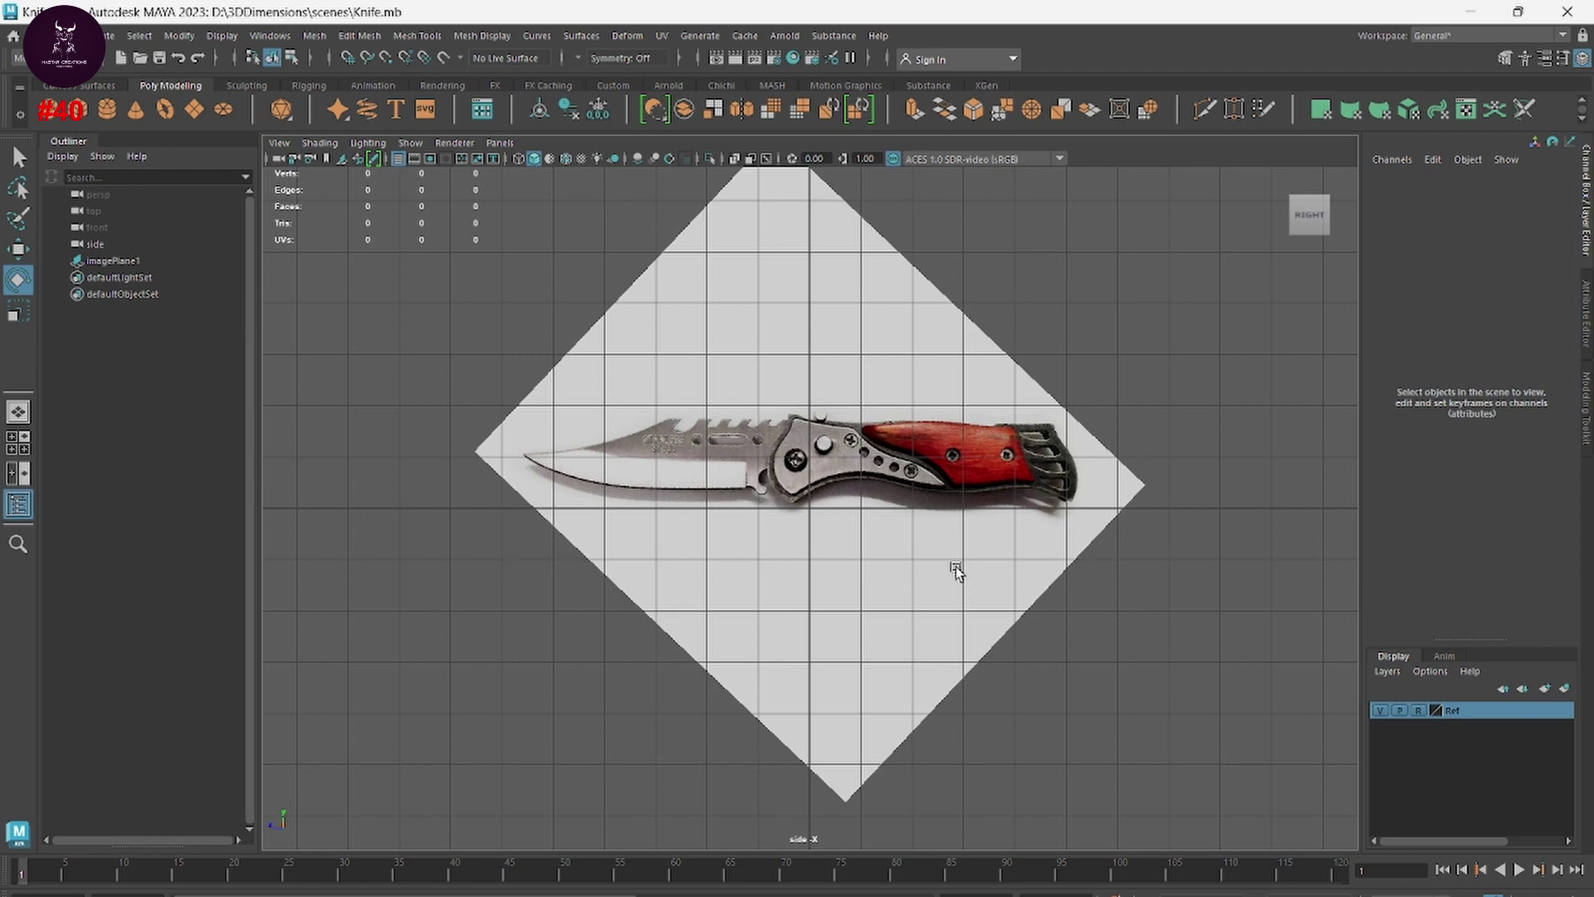
Step: Frame the blade in the side view and interactively drag out pCube1 (1.836 × 1.063 × 5.217) over it
scroll(616, 498, "up", 3)
scroll(616, 497, "up", 3)
key("space")
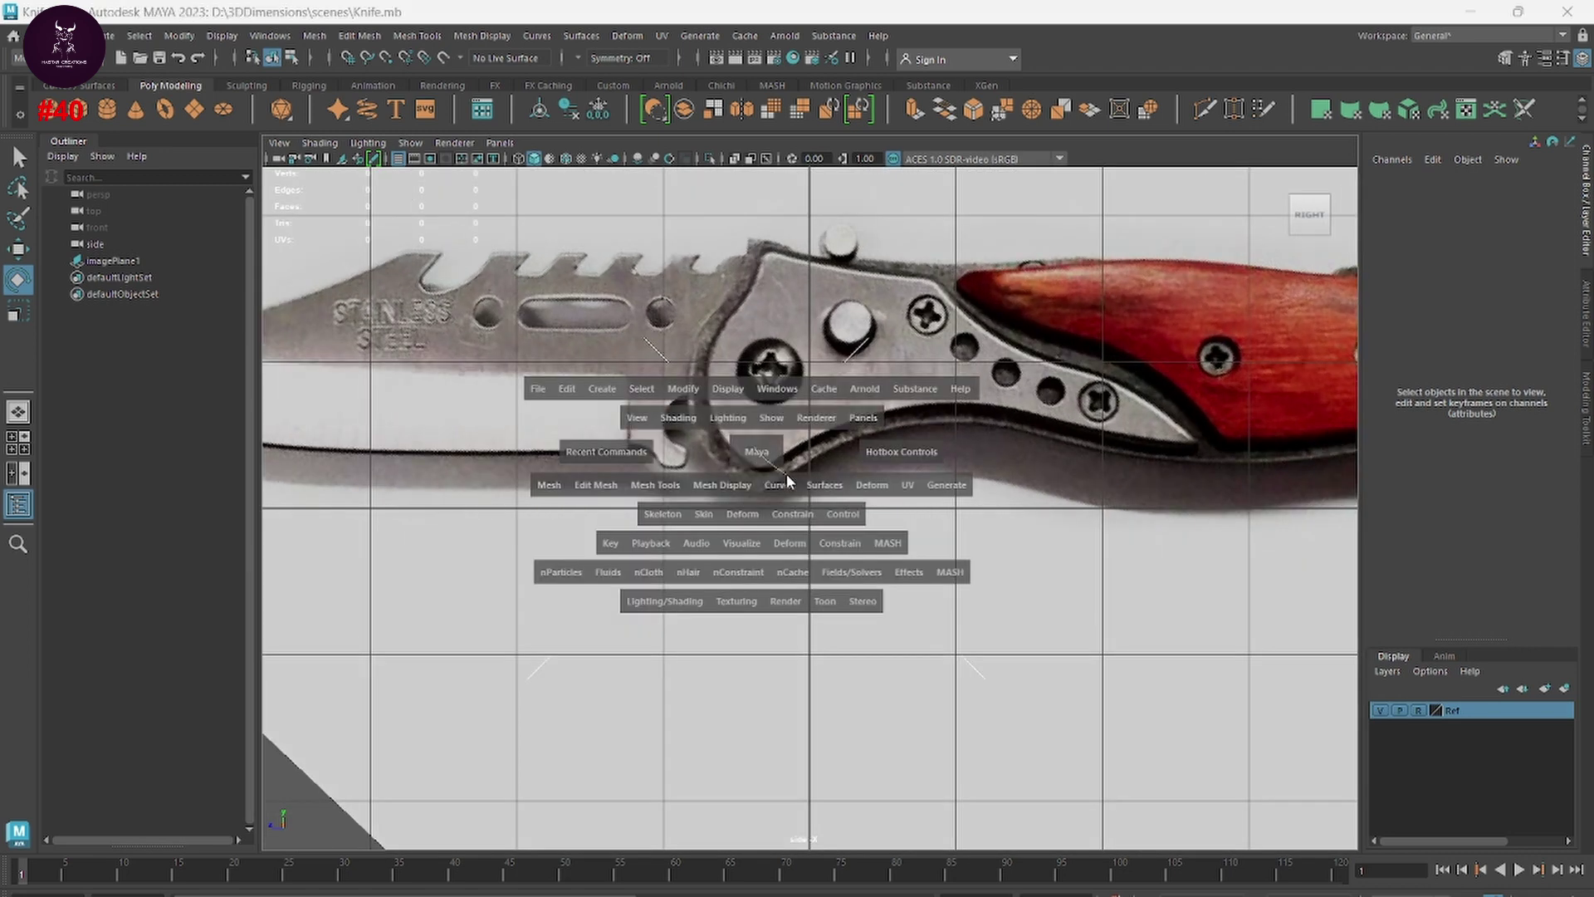
left_click(750, 450)
middle_click_drag(752, 446, 1034, 565, "alt")
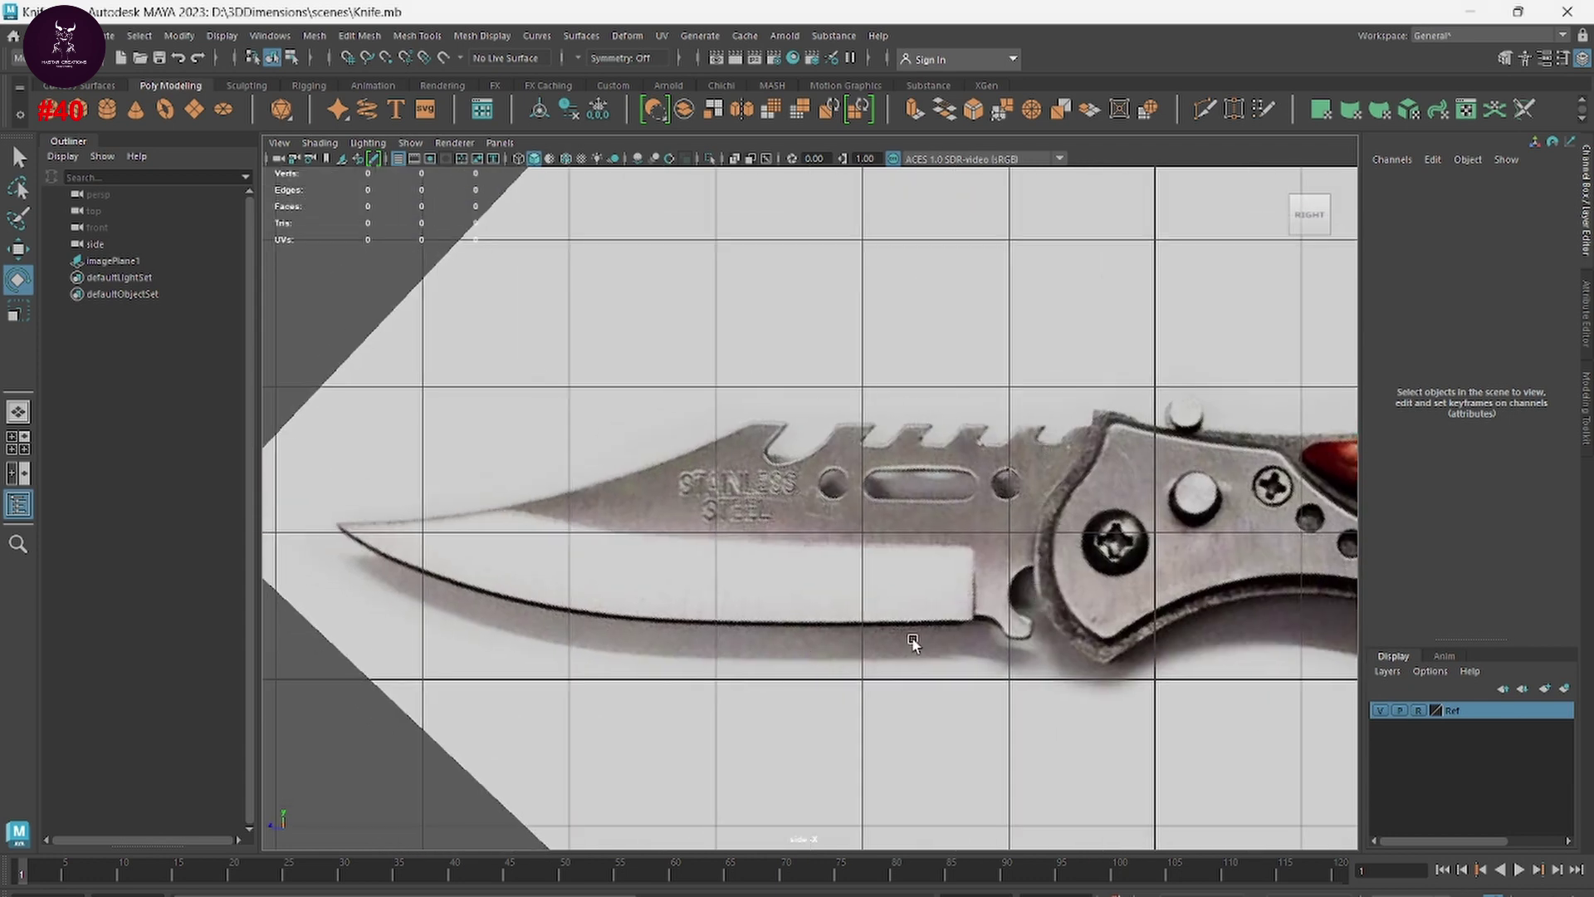
middle_click_drag(882, 639, 869, 567, "alt")
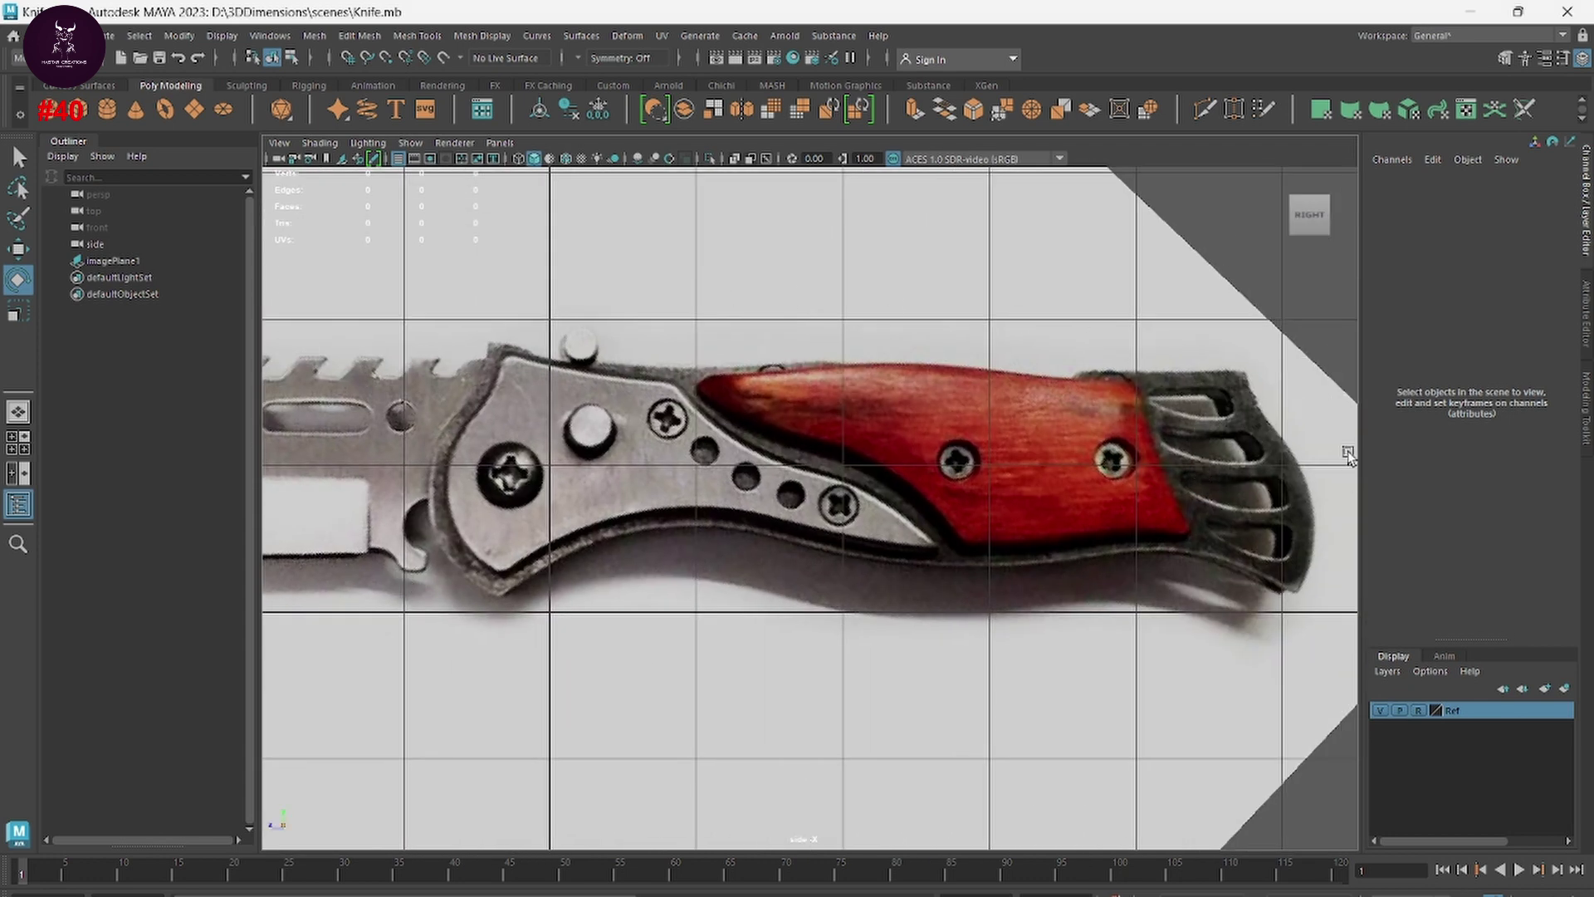
middle_click_drag(826, 510, 1329, 498, "alt")
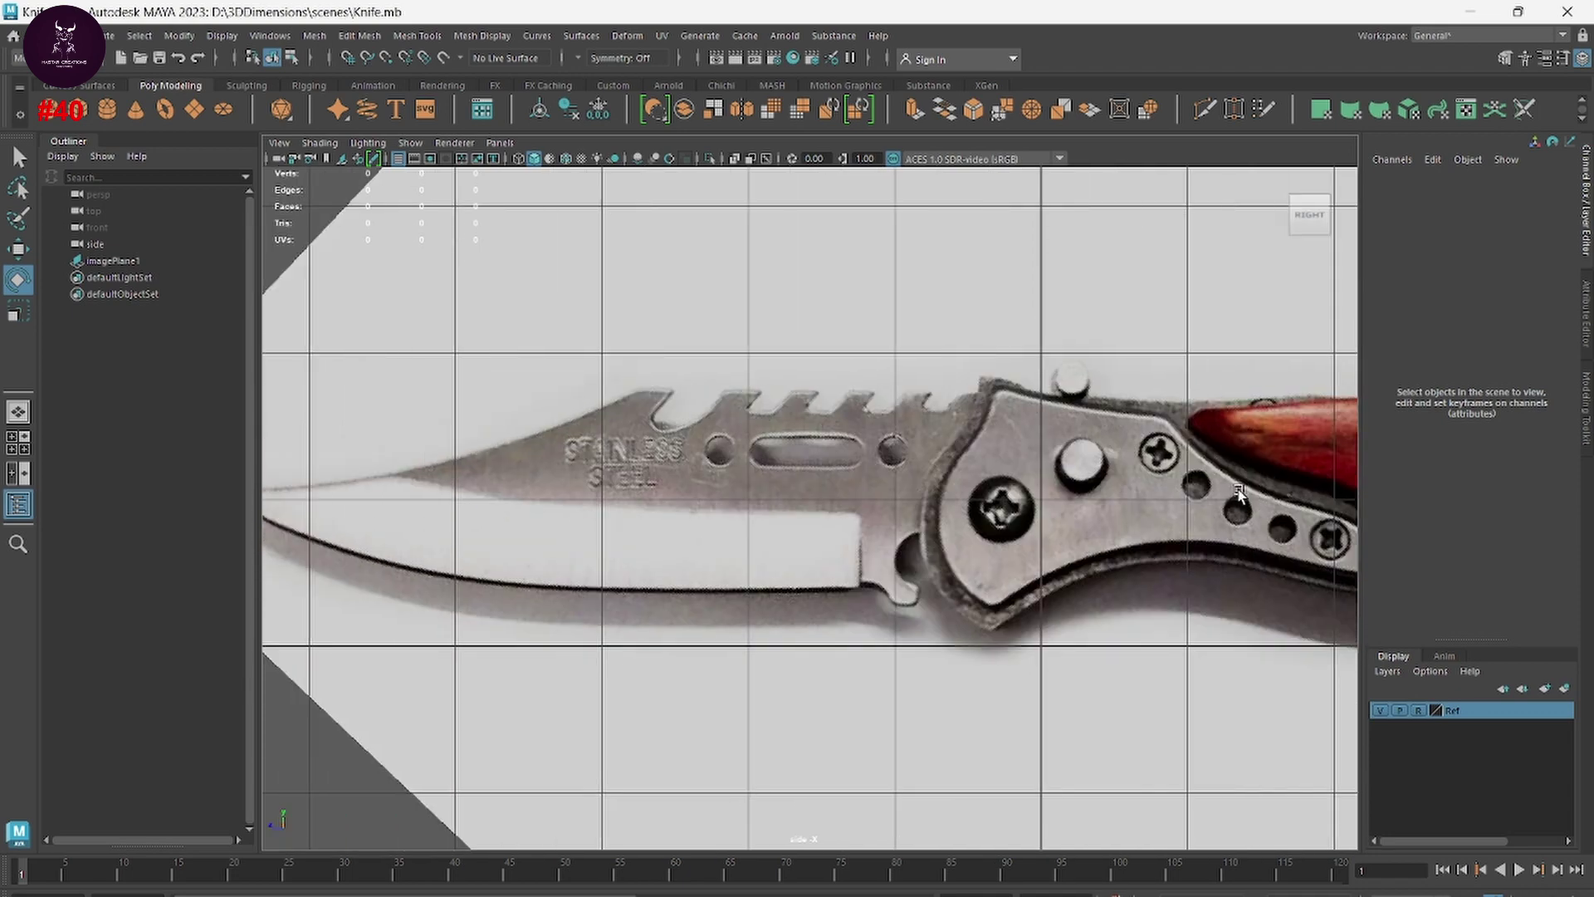
scroll(731, 490, "up", 2)
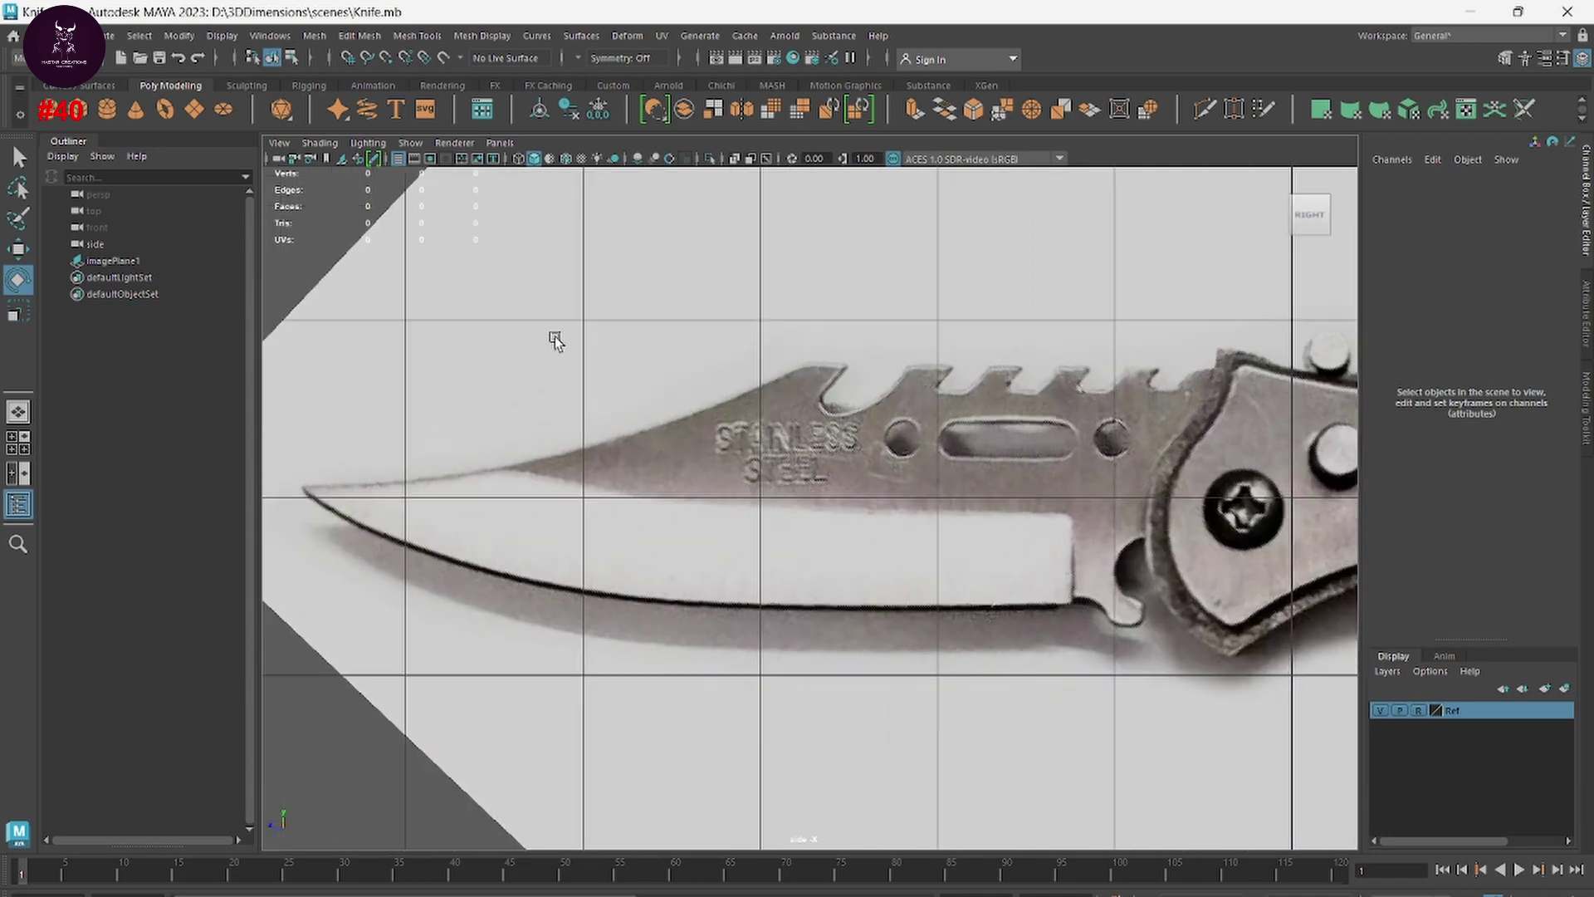
left_click(108, 36)
mouse_move(152, 97)
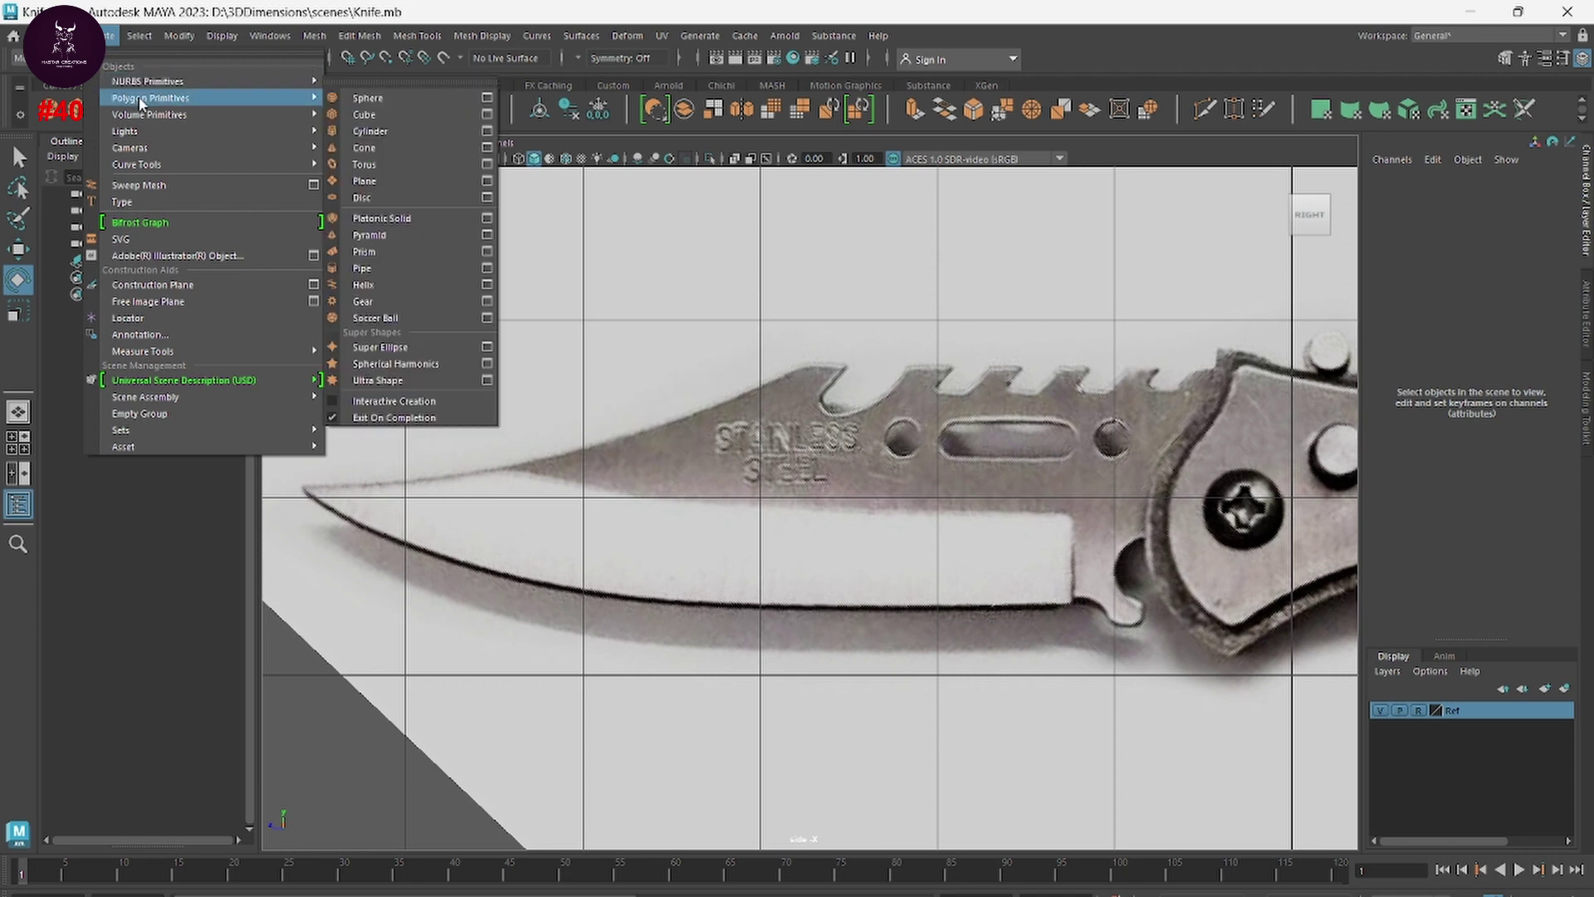
left_click(366, 402)
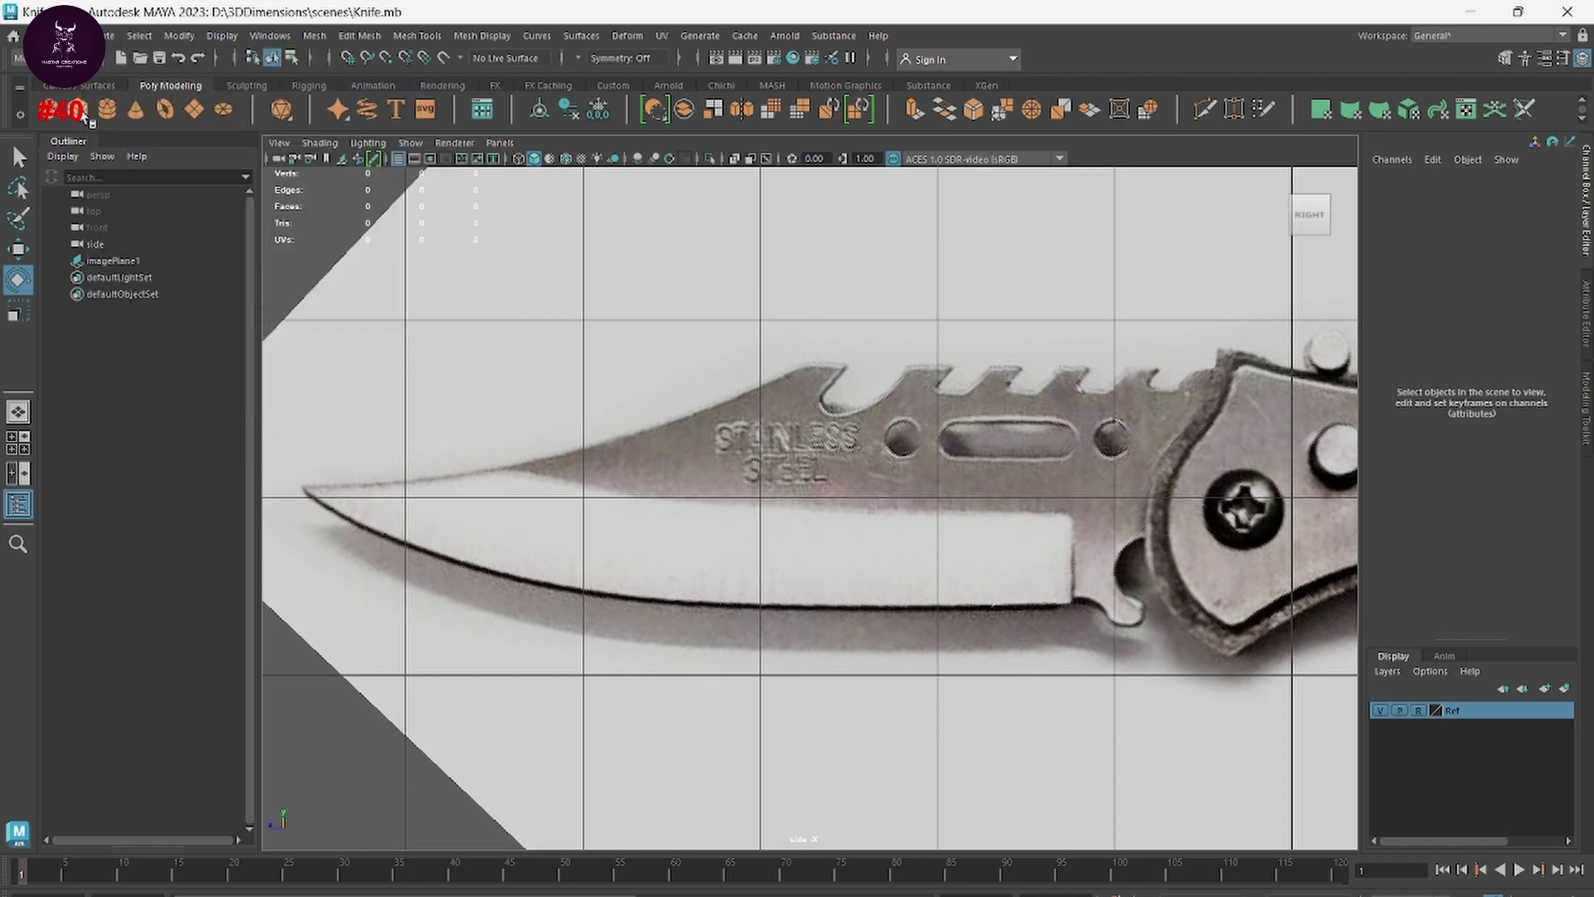
mouse_move(295, 343)
left_mouse_down()
mouse_move(1225, 673)
mouse_move(1252, 540)
left_mouse_up()
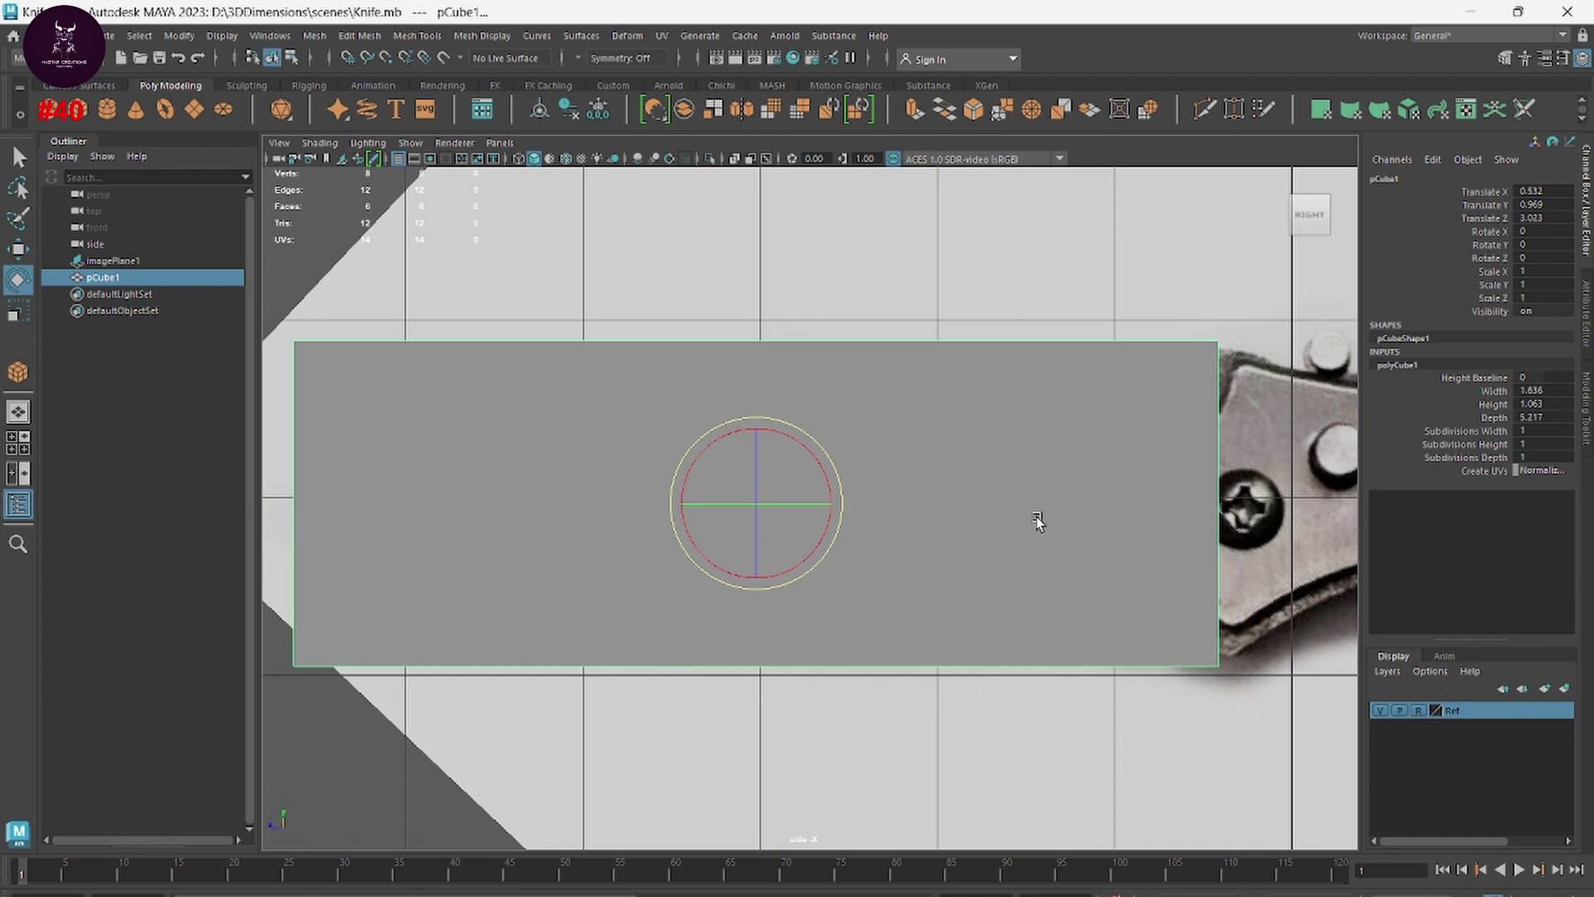
Step: In wireframe, move the cube's left corner vertices to the blade tip and bottom-right up to the base
key("4")
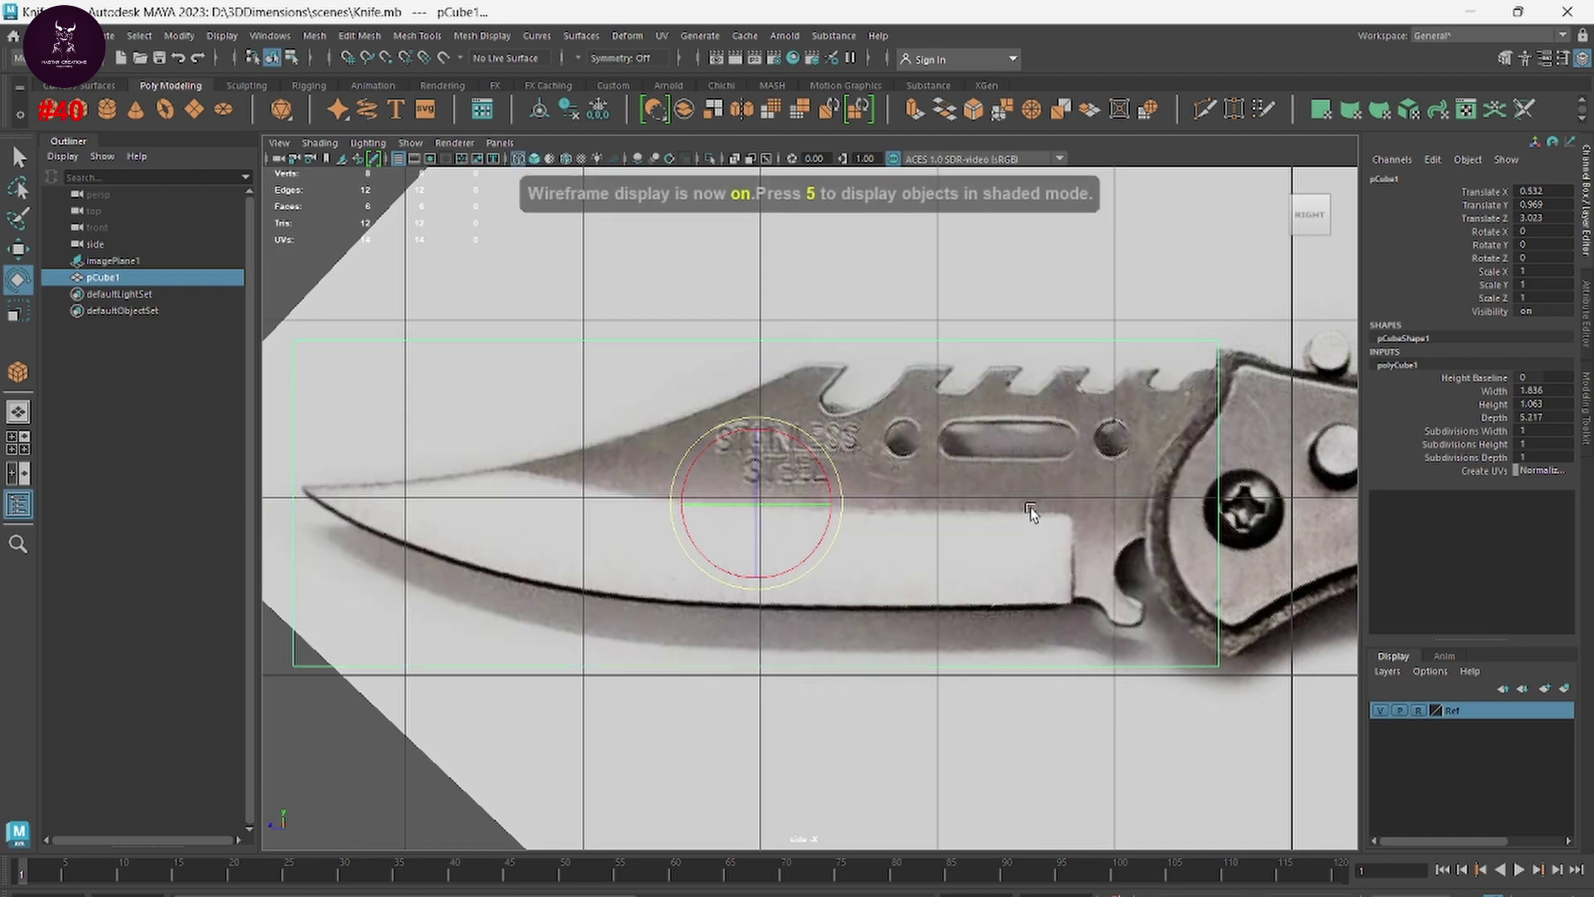
key("w")
key("q")
right_click_drag(880, 384, 879, 349)
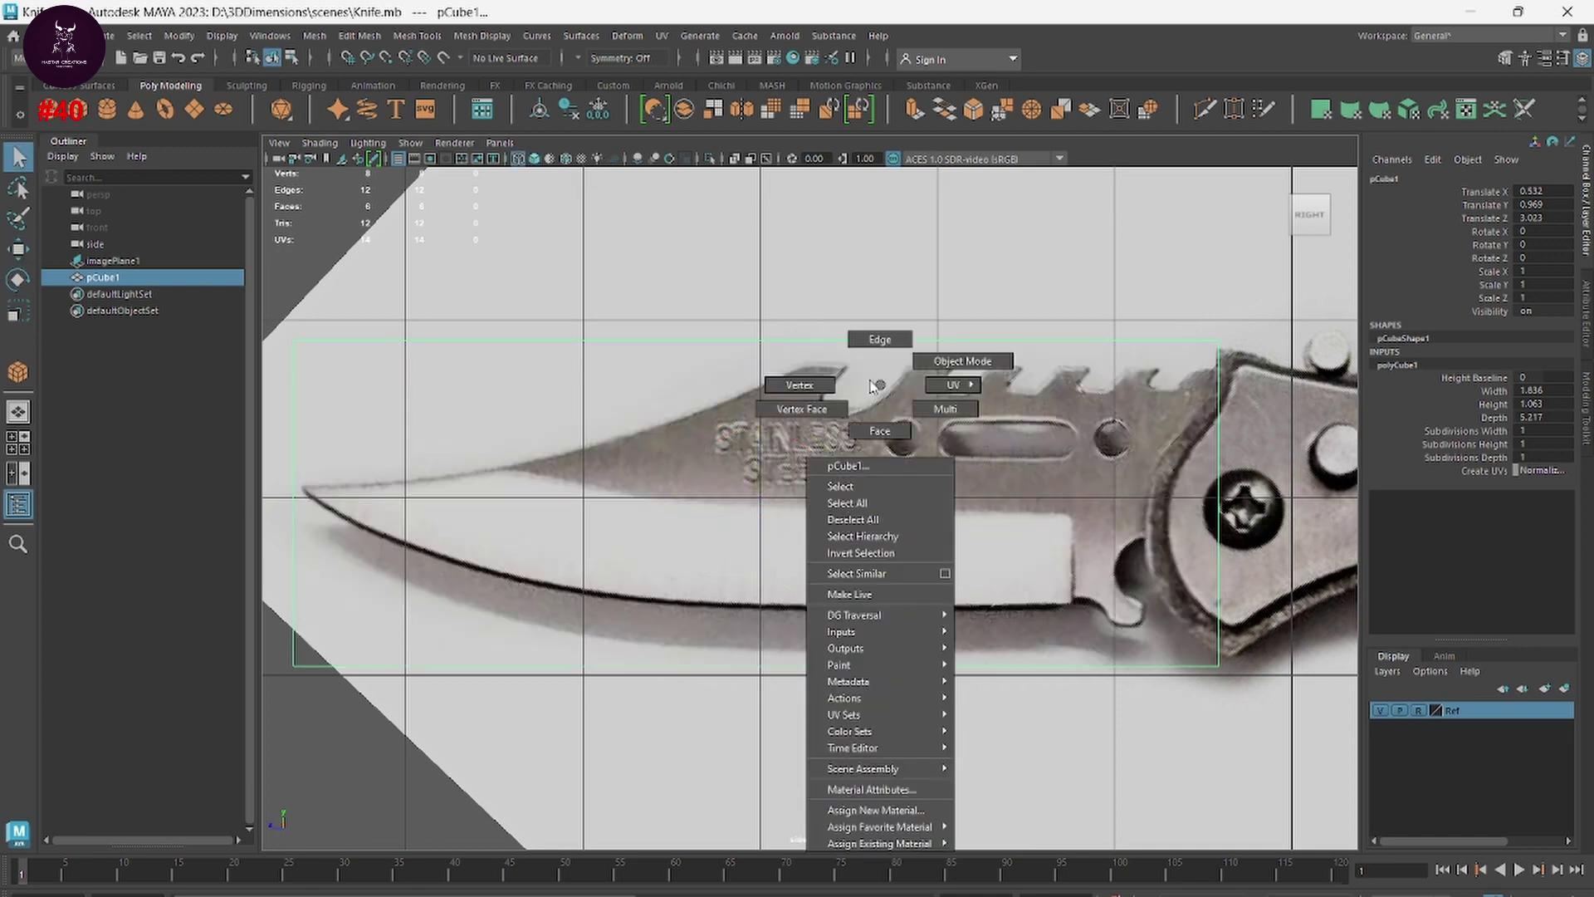
left_click_drag(267, 306, 360, 404)
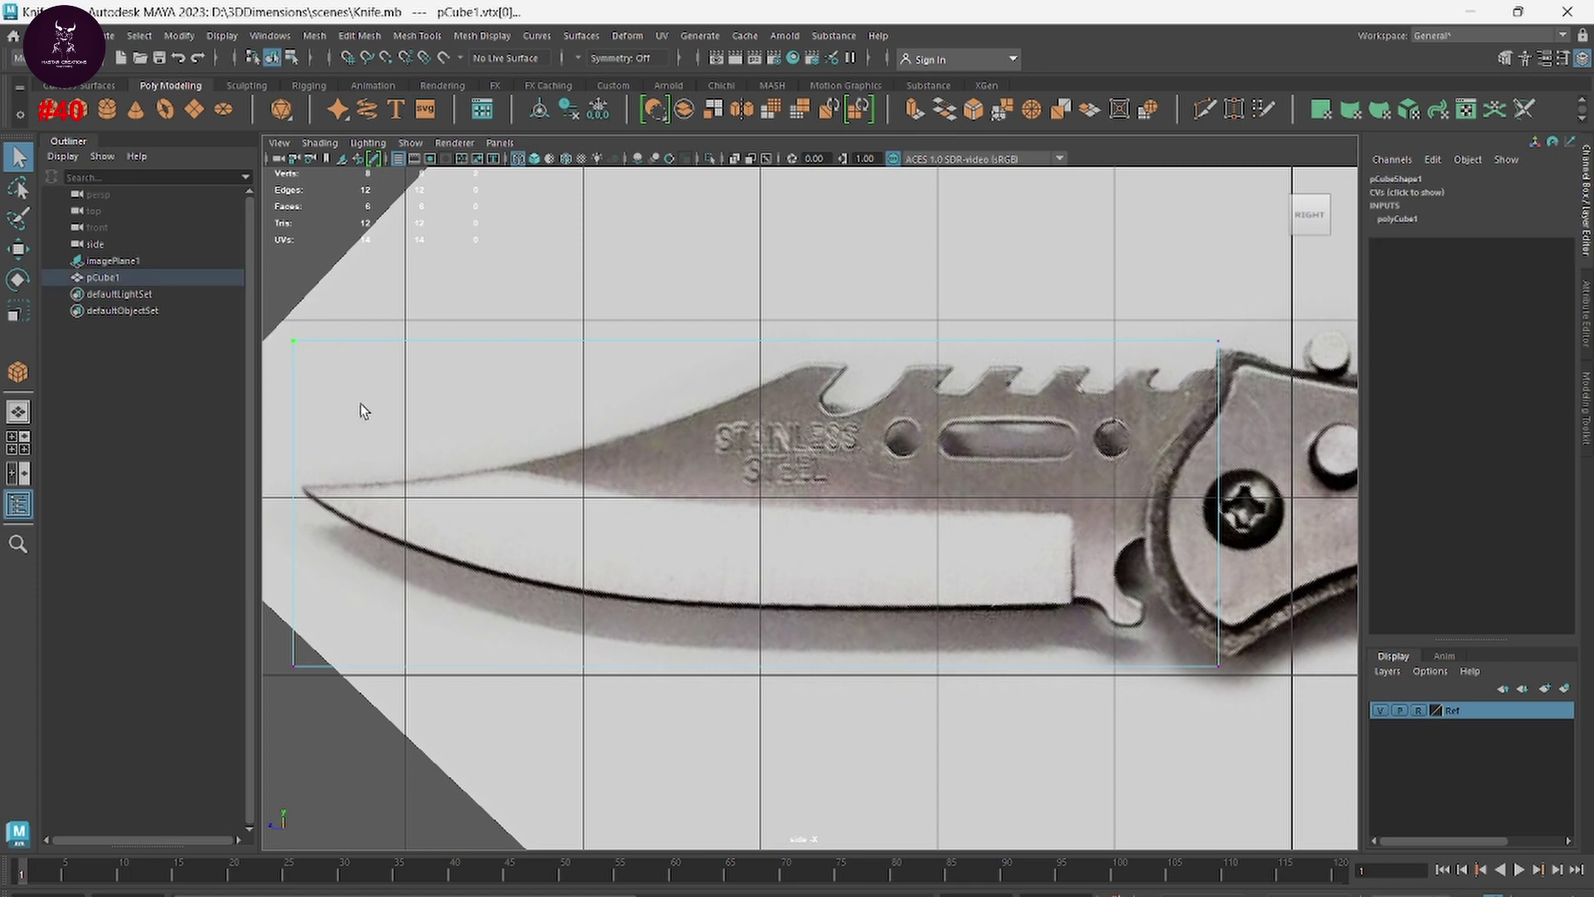
key("w")
left_click_drag(302, 341, 307, 486)
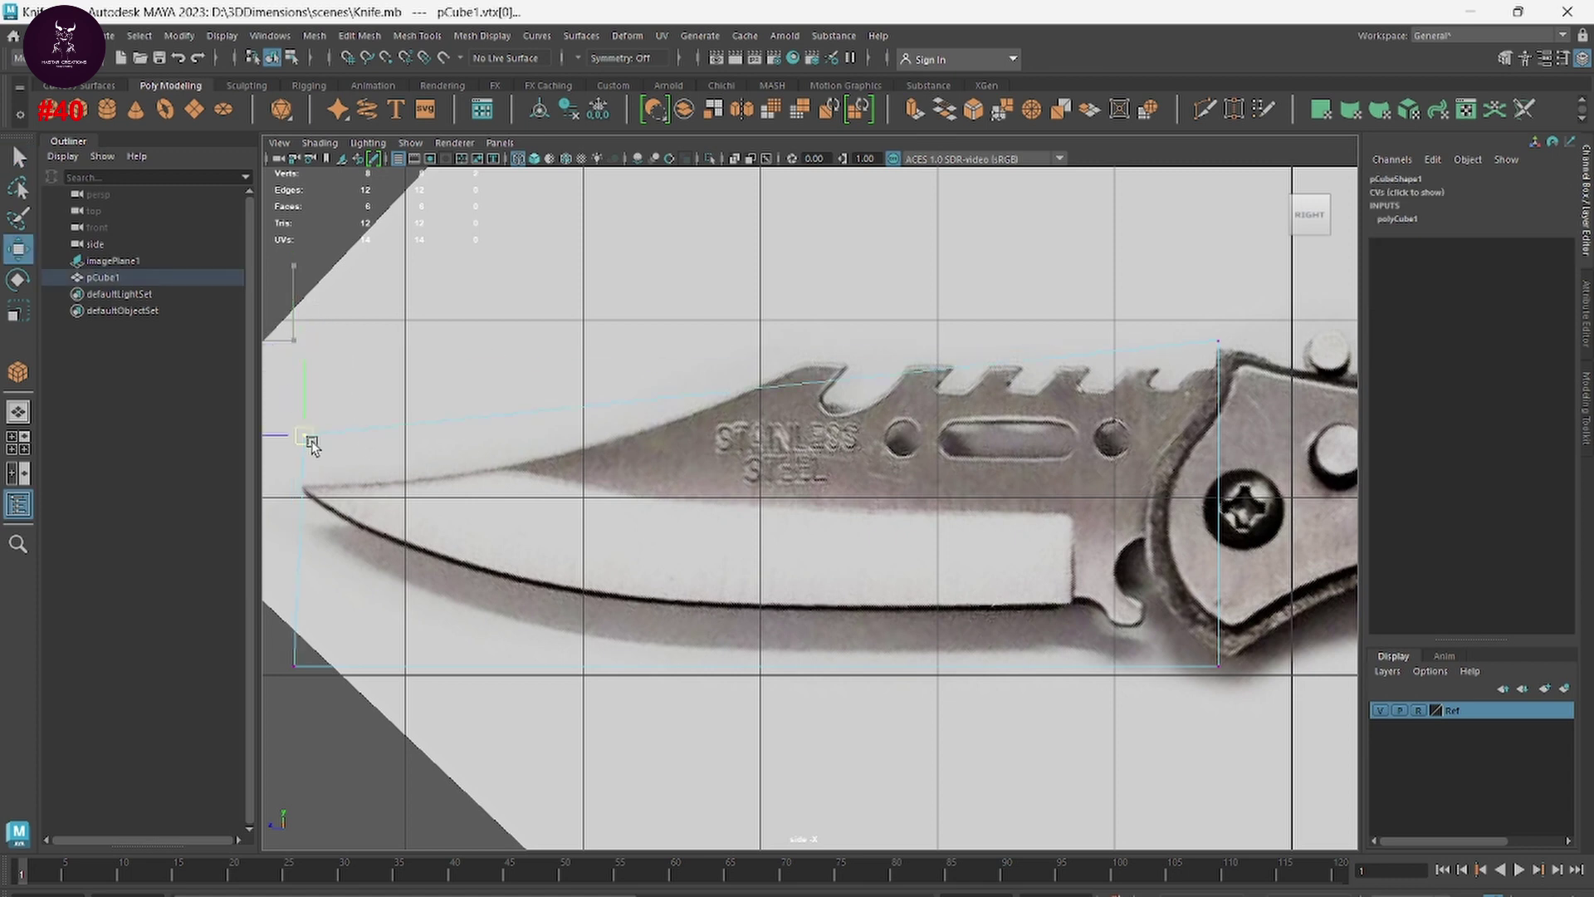
mouse_move(320, 722)
left_mouse_down()
mouse_move(266, 631)
mouse_move(300, 495)
left_mouse_up()
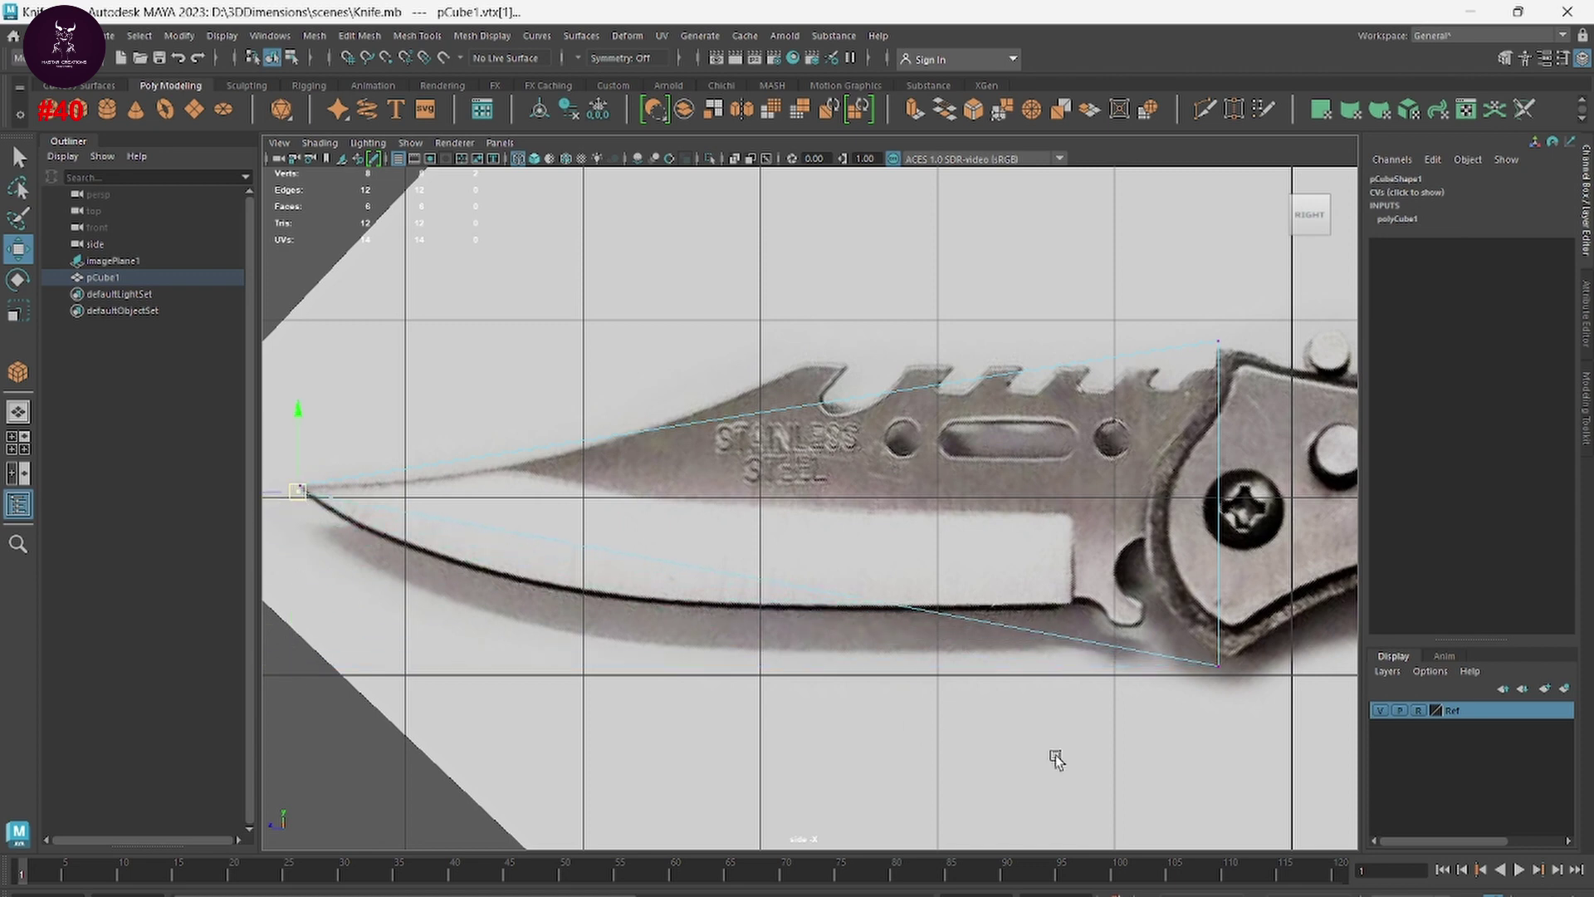
mouse_move(1173, 616)
left_mouse_down()
mouse_move(1233, 677)
mouse_move(1167, 550)
left_mouse_up()
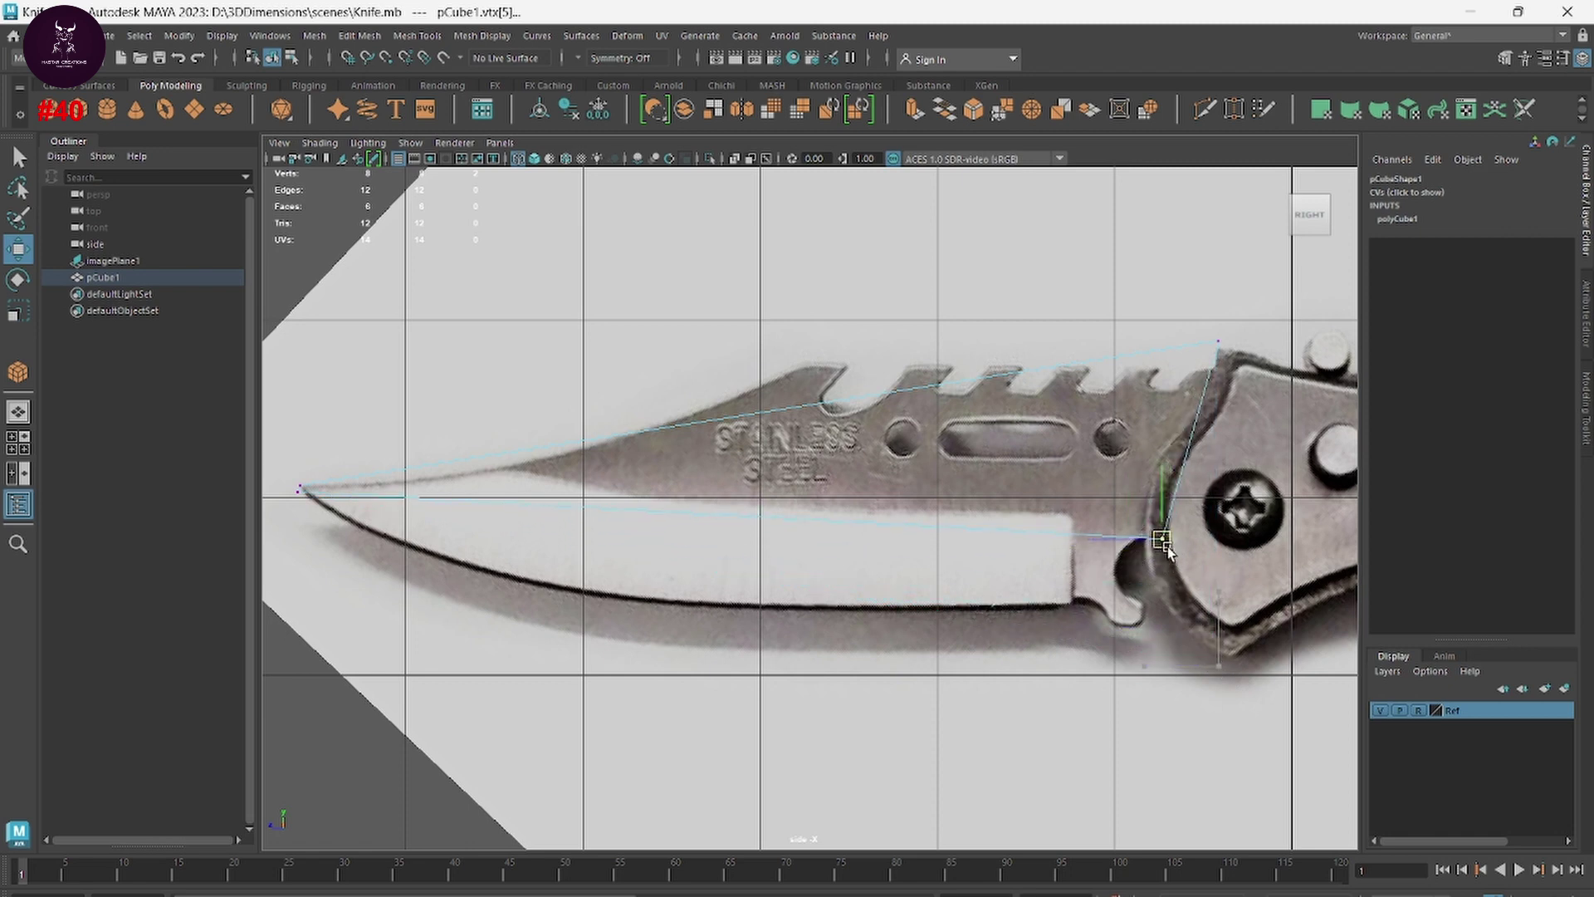
Step: Lower the top-right vertex onto the spine and set the tip vertex on the knife point
left_click(1218, 340)
left_click_drag(1220, 343, 1233, 364)
middle_click_drag(1010, 476, 1051, 482, "alt")
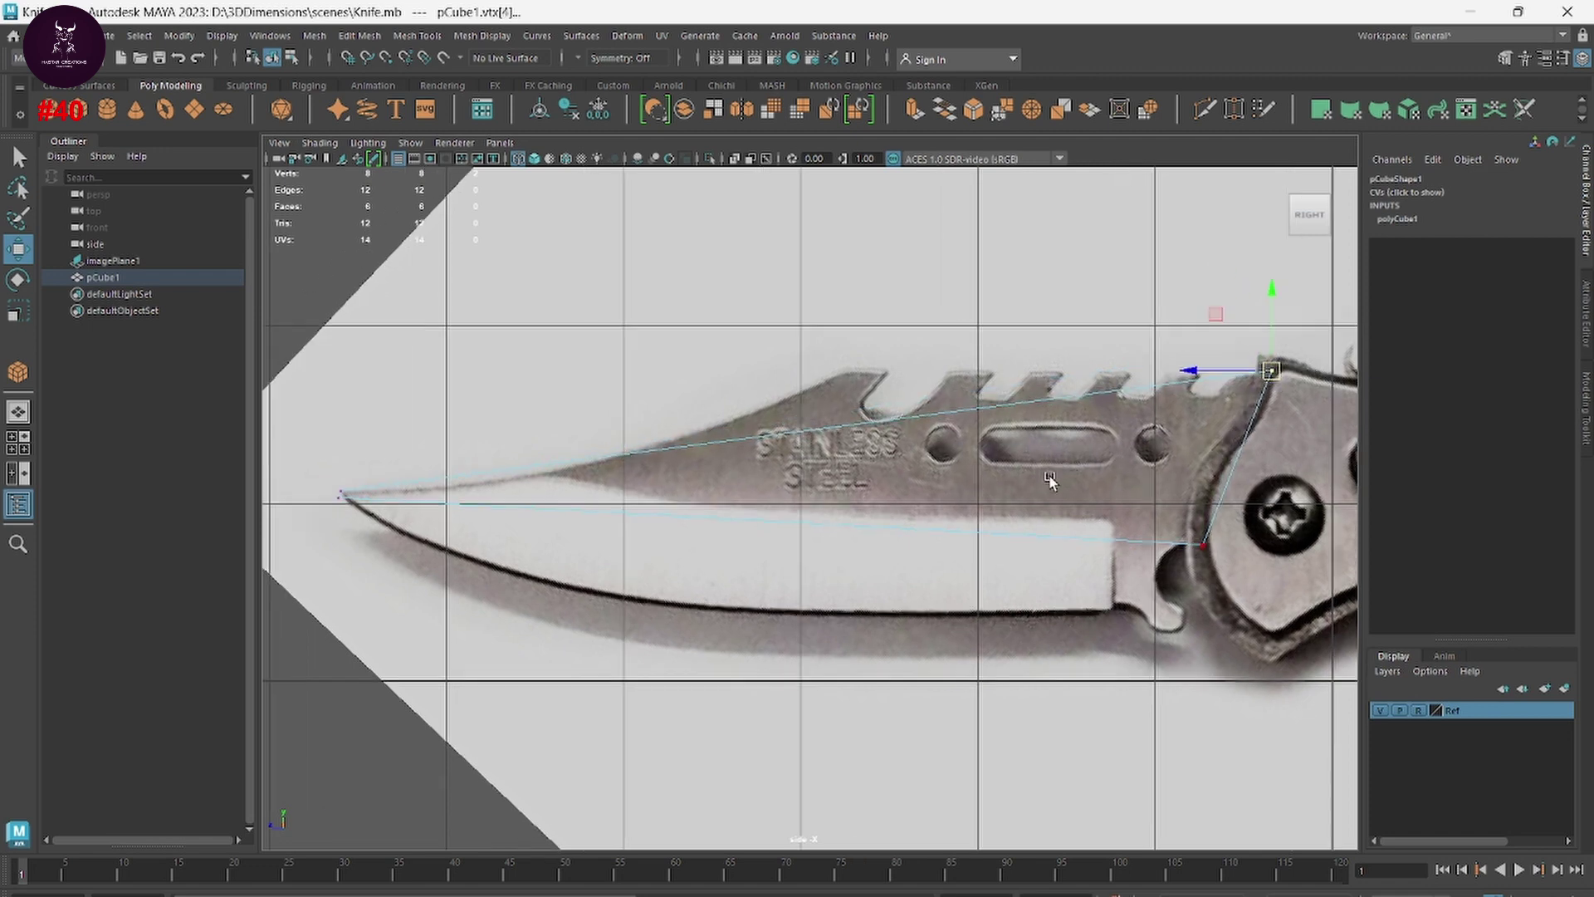
scroll(997, 498, "up", 2)
scroll(981, 509, "up", 2)
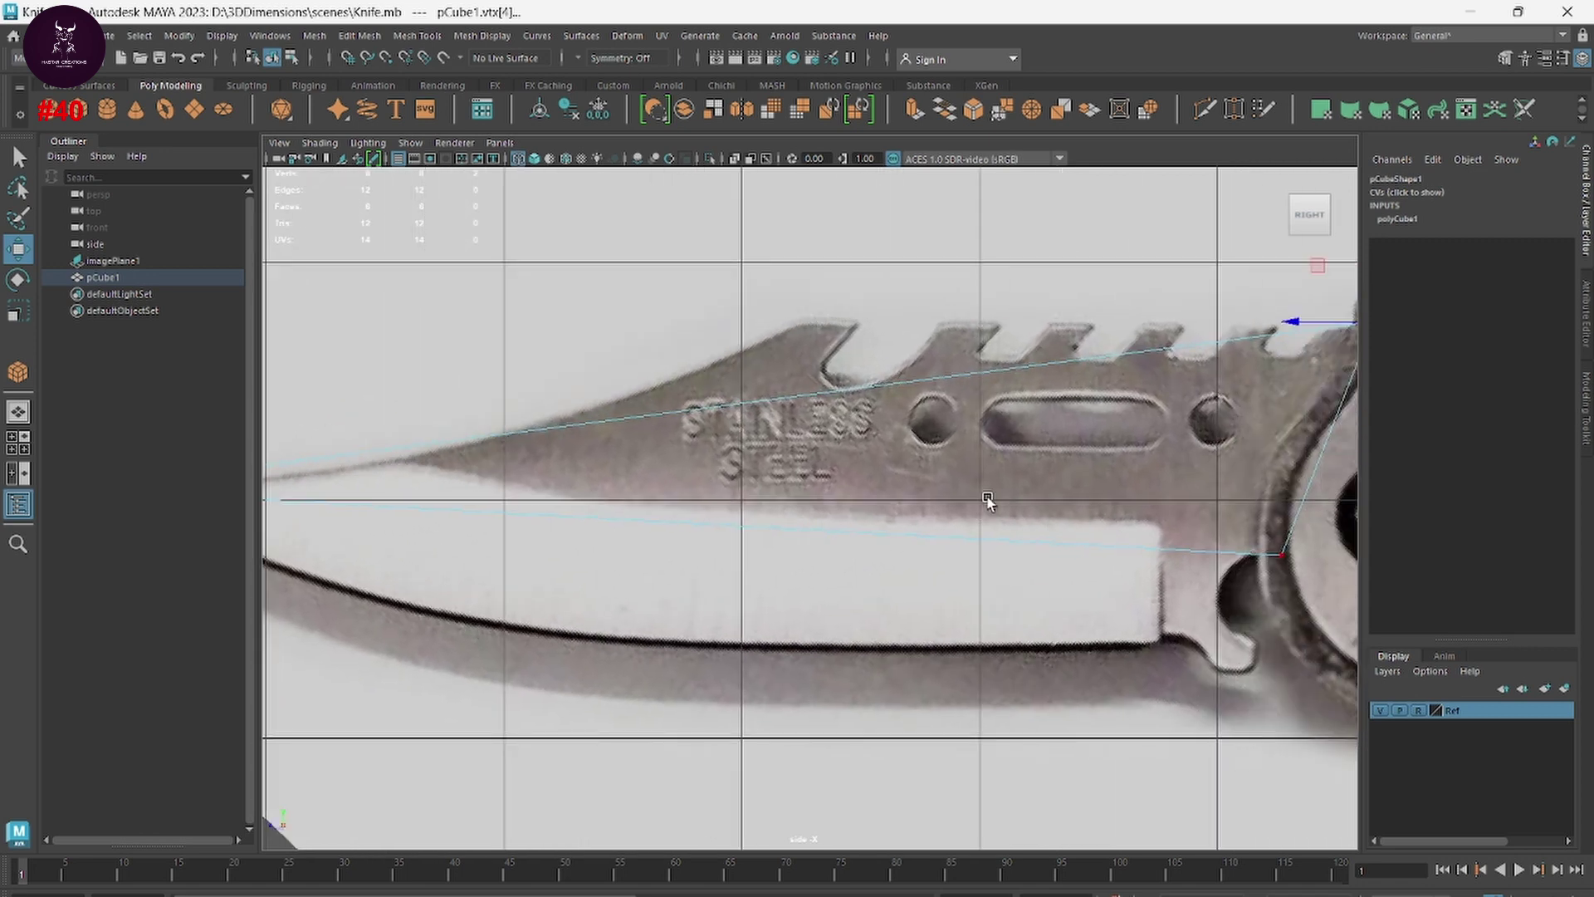
middle_click_drag(747, 538, 911, 484, "alt")
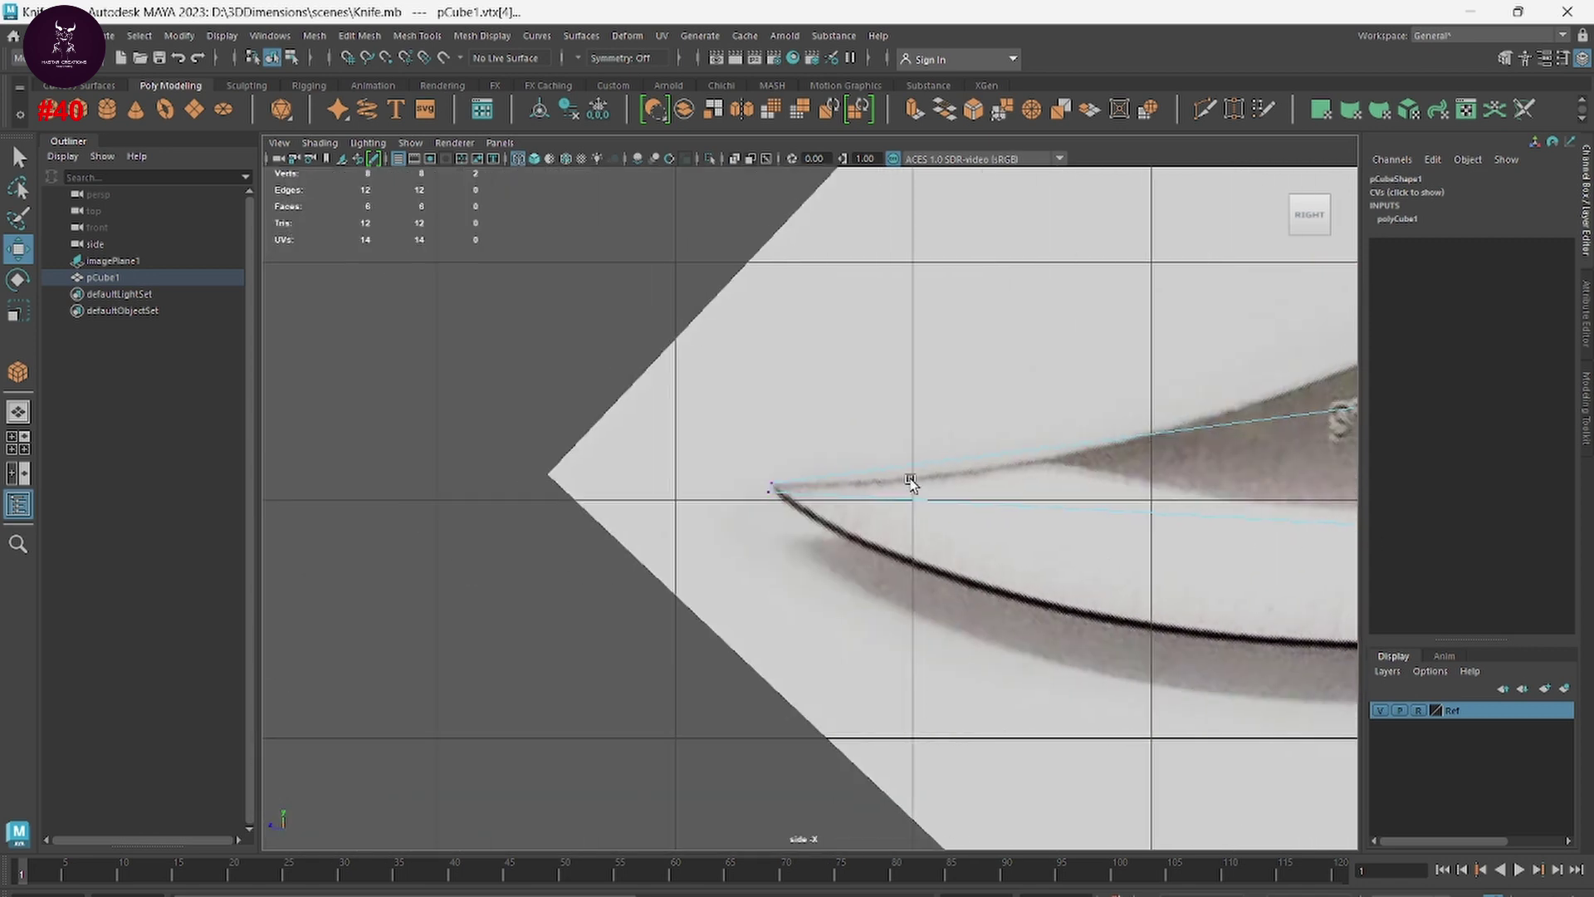
scroll(723, 497, "up", 2)
scroll(724, 490, "up", 3)
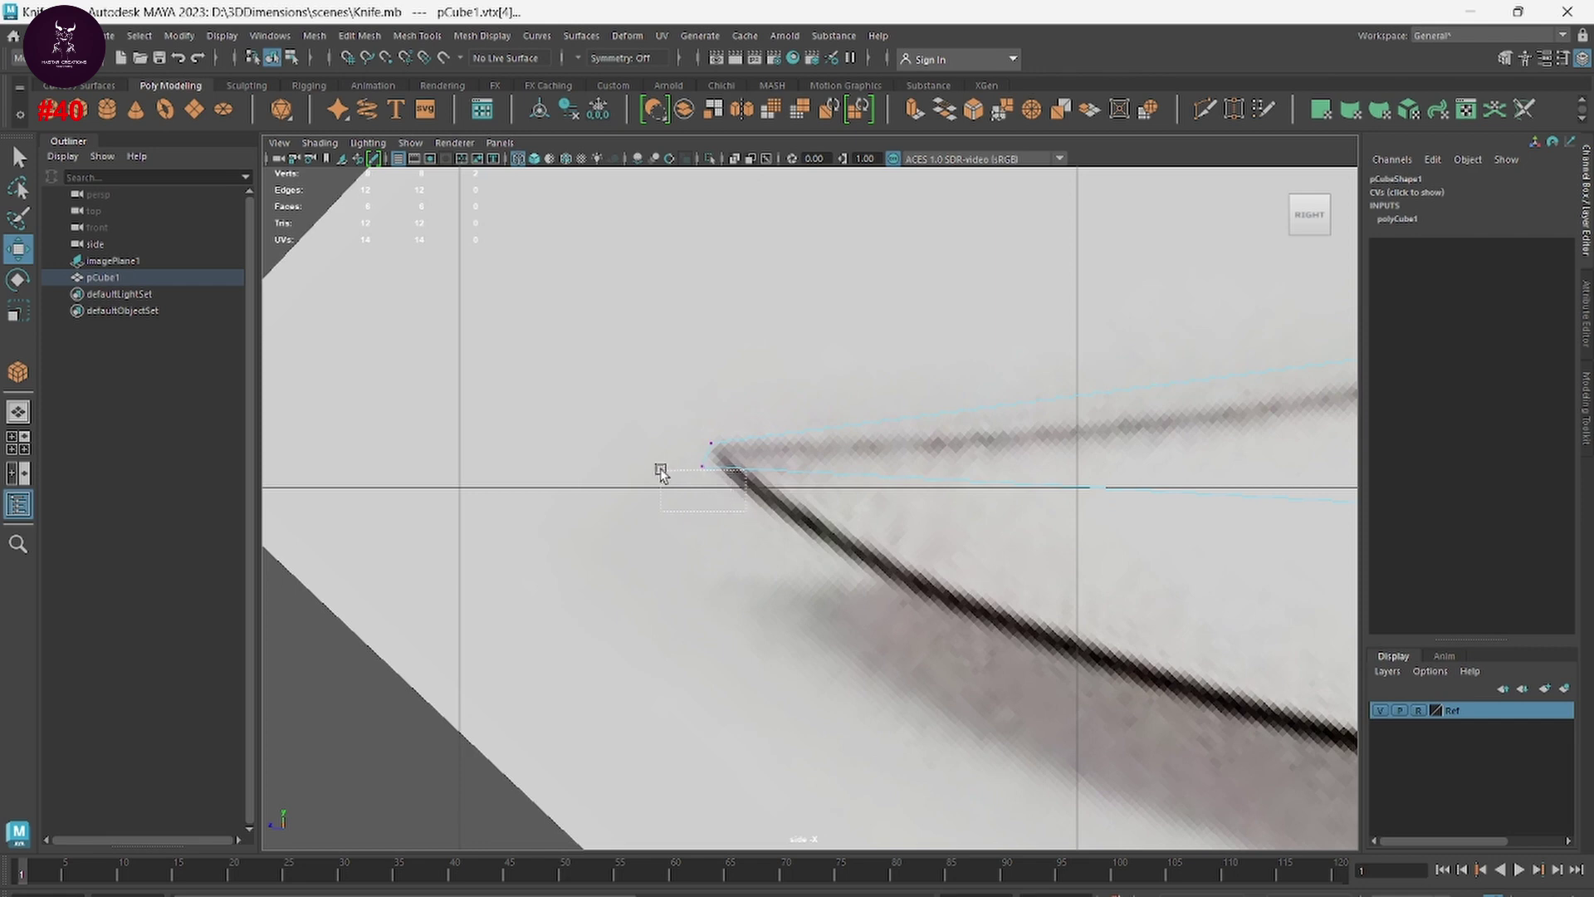
mouse_move(746, 509)
left_mouse_down()
mouse_move(657, 463)
mouse_move(783, 509)
left_mouse_up()
scroll(789, 526, "down", 5)
key("space")
key("space")
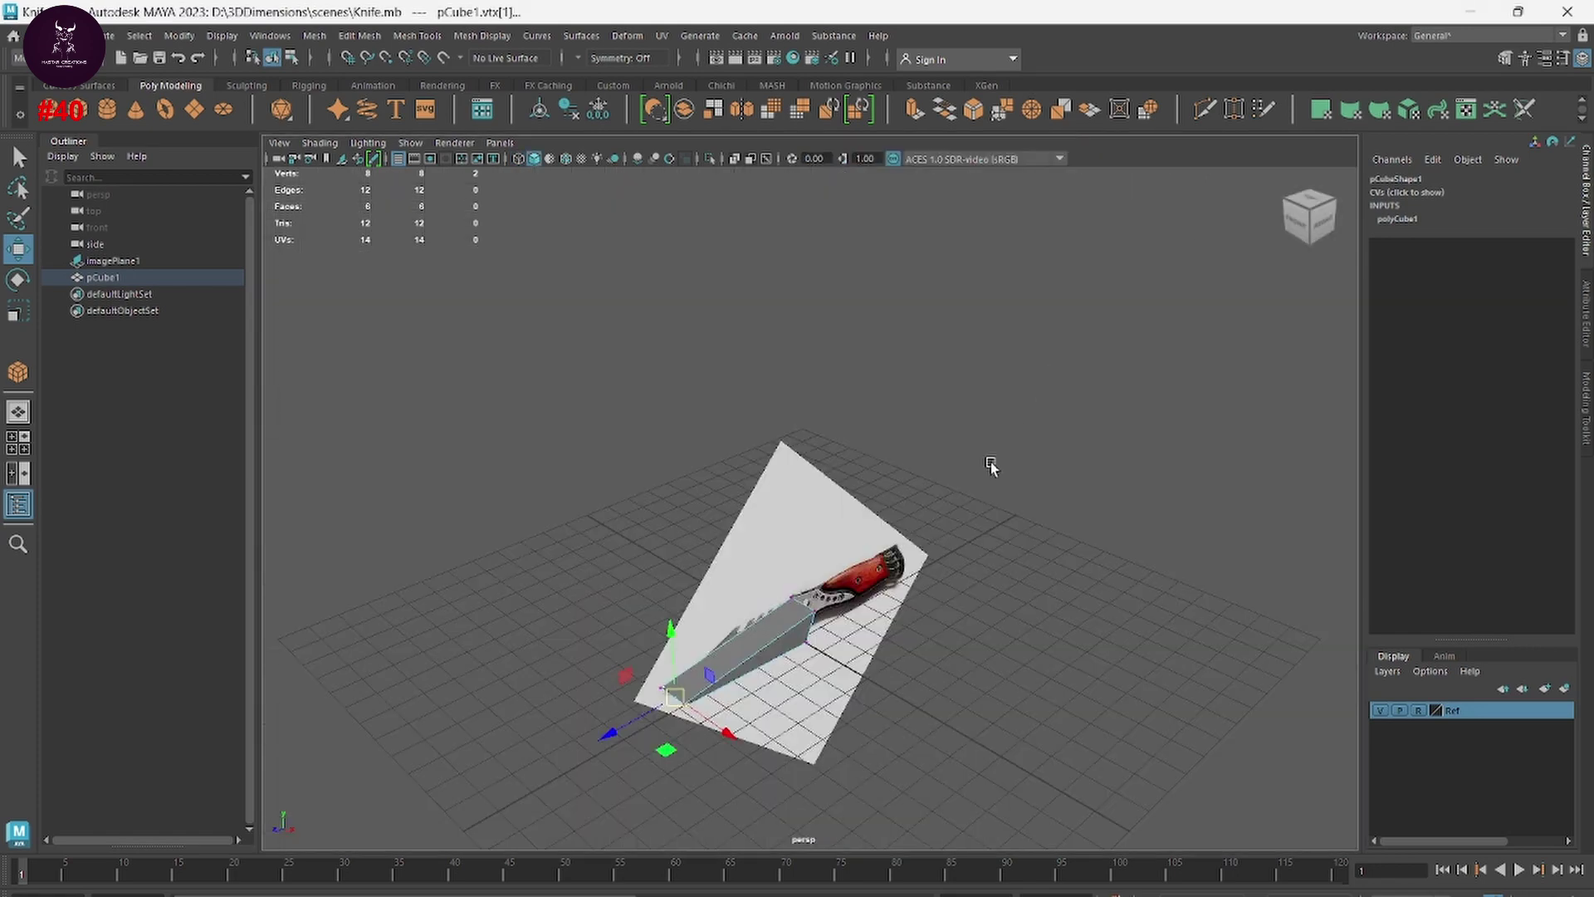
Step: In the perspective view, select imagePlane1 and slide it along X away from the blade mesh
left_click_drag(989, 462, 1014, 689, "alt")
scroll(1173, 560, "up", 3)
mouse_move(1174, 561)
left_mouse_down("alt")
mouse_move(985, 652)
mouse_move(1054, 652)
mouse_move(819, 633)
mouse_move(1024, 573)
left_mouse_up("alt")
right_click_drag(1021, 485, 1075, 440)
left_click(1075, 441)
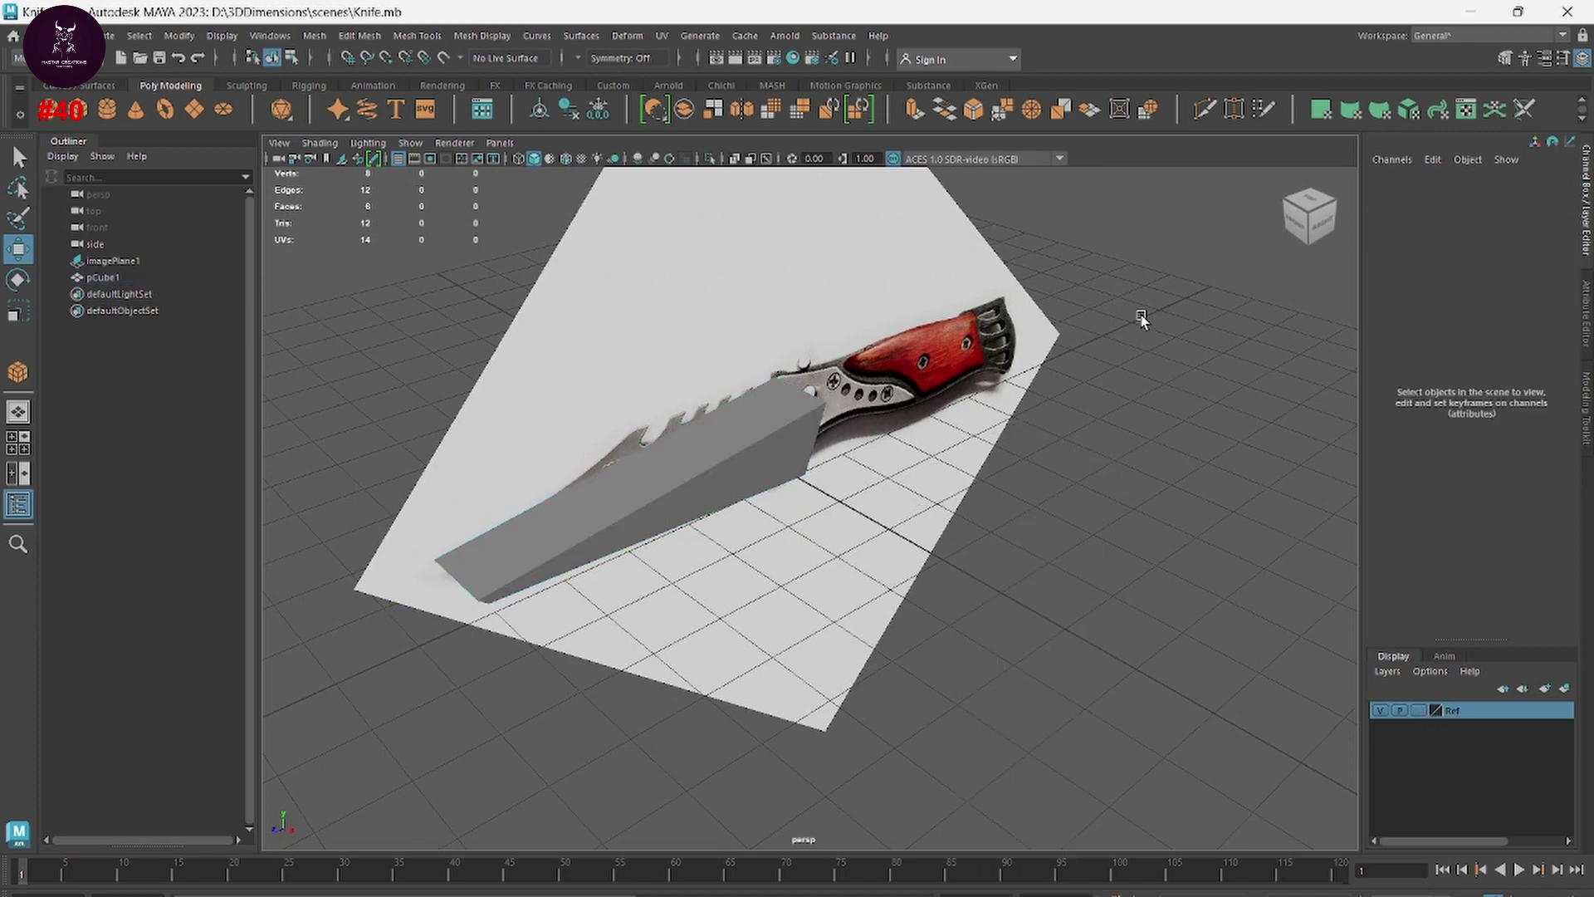
left_click(1043, 380)
left_click_drag(847, 457, 405, 302)
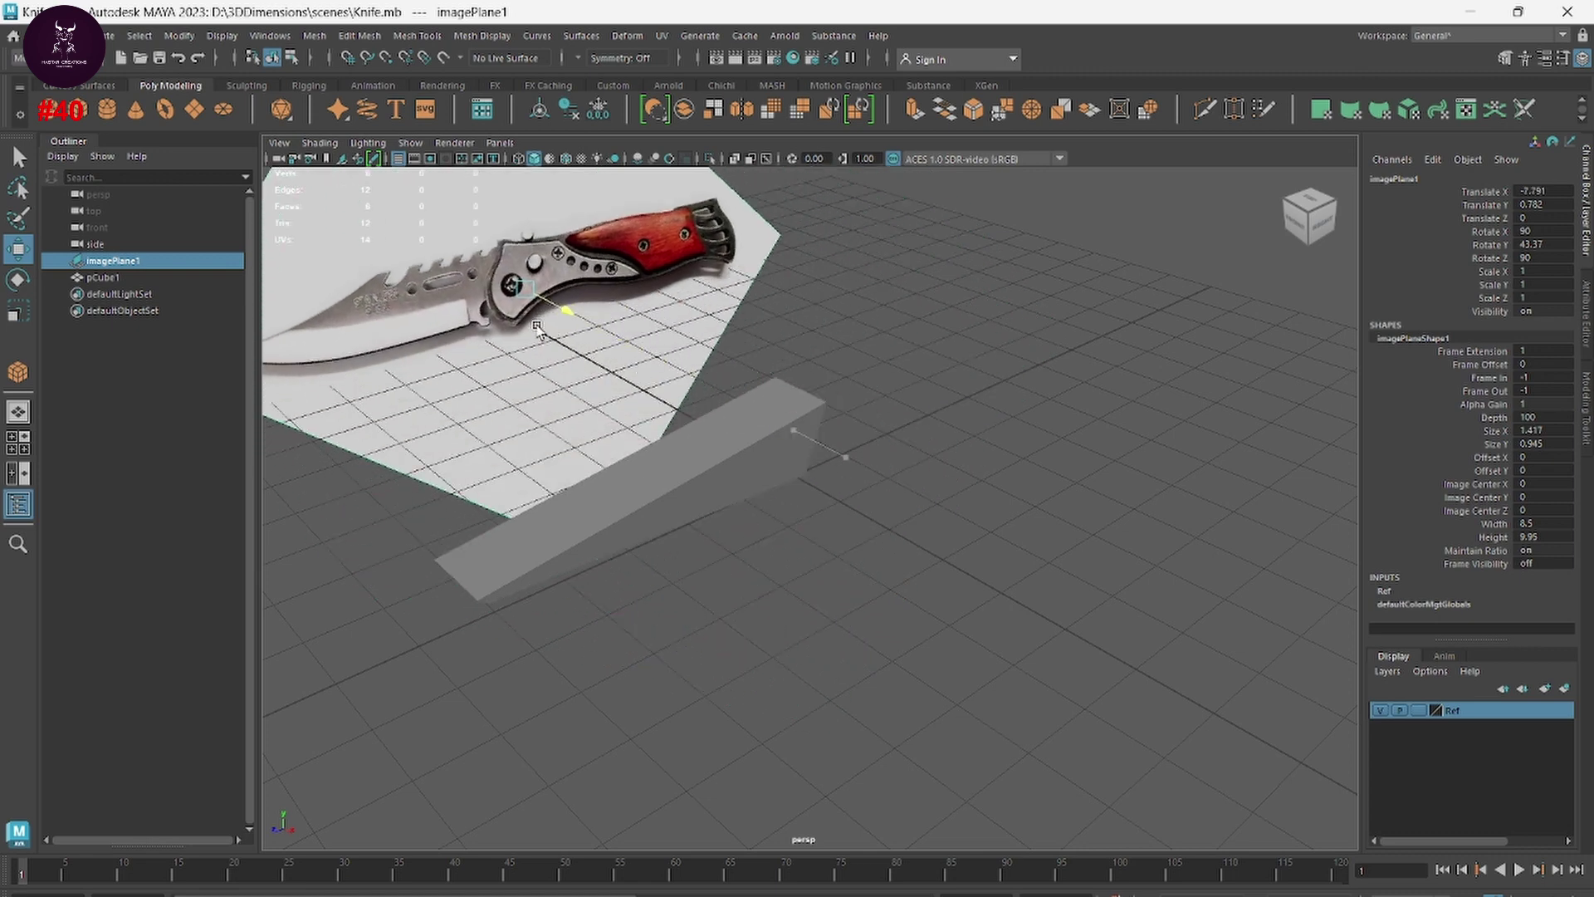
Step: Set the Ref layer to reference (R), deselect, and return to the maximized side view
left_click(1419, 710)
left_click(1085, 604)
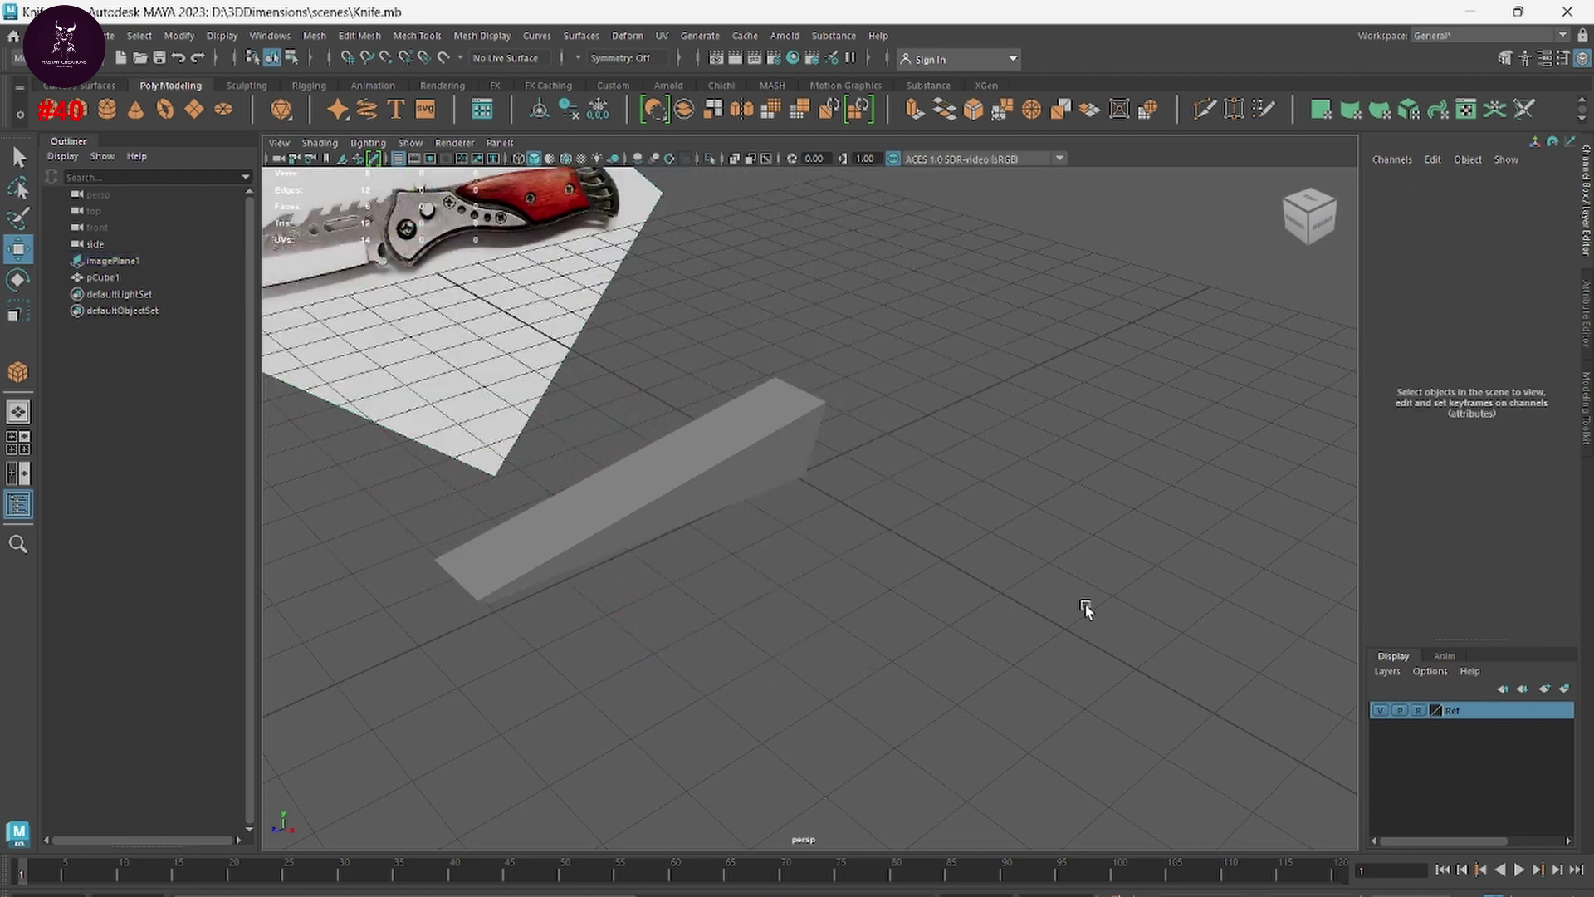
mouse_move(1093, 609)
left_mouse_down("alt")
mouse_move(1025, 519)
mouse_move(1011, 595)
mouse_move(1022, 577)
left_mouse_up("alt")
key("space")
key("space")
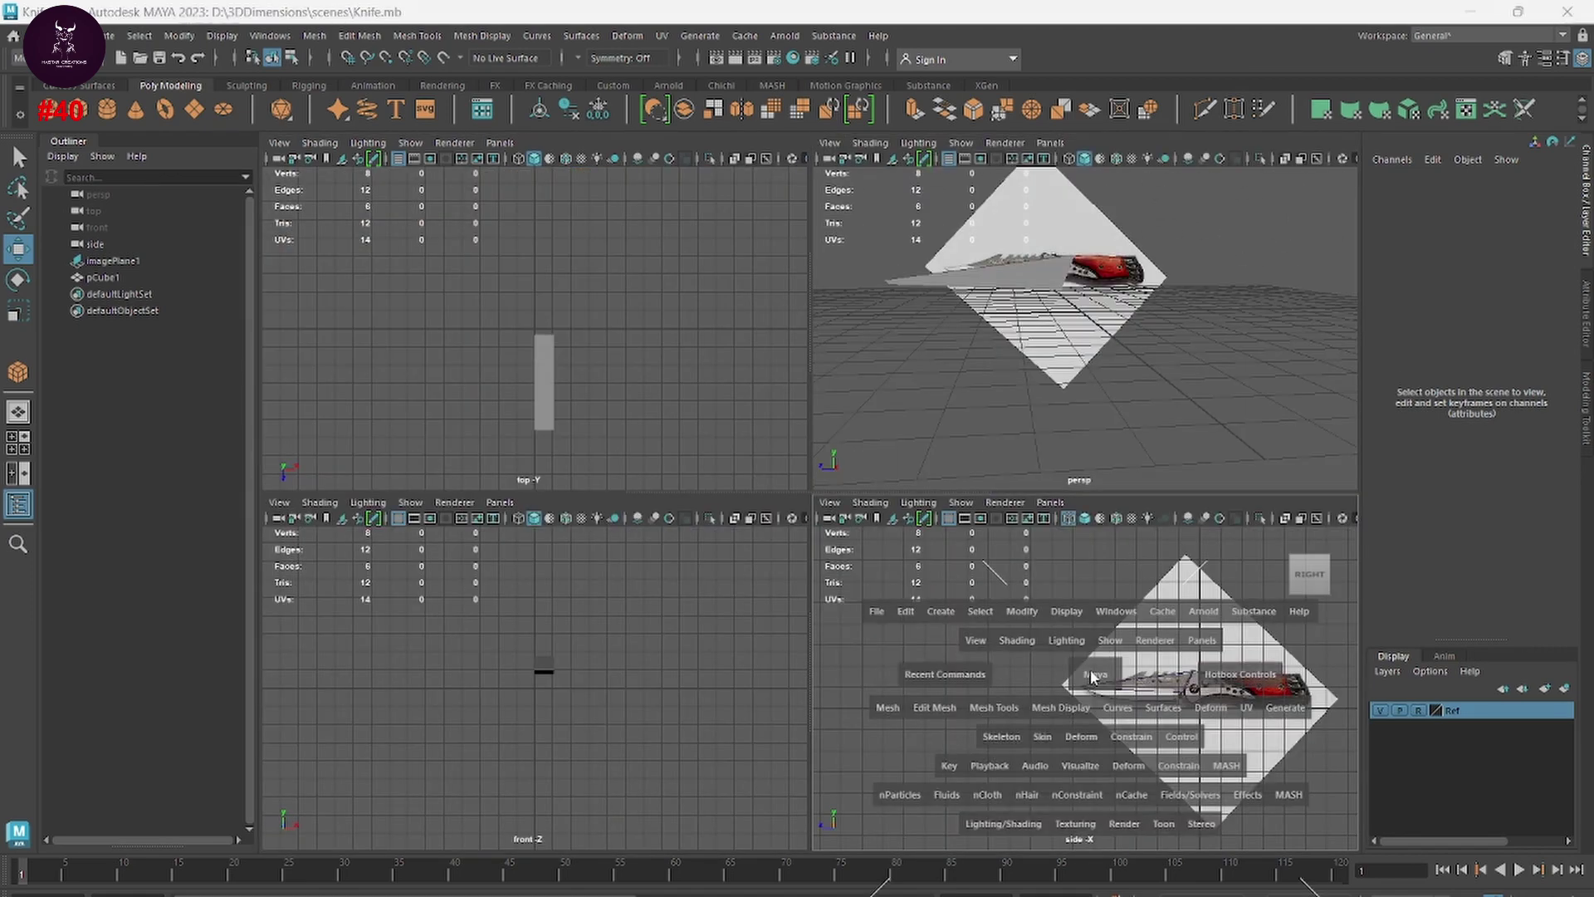
scroll(708, 525, "up", 3)
scroll(1000, 612, "up", 2)
scroll(810, 631, "up", 2)
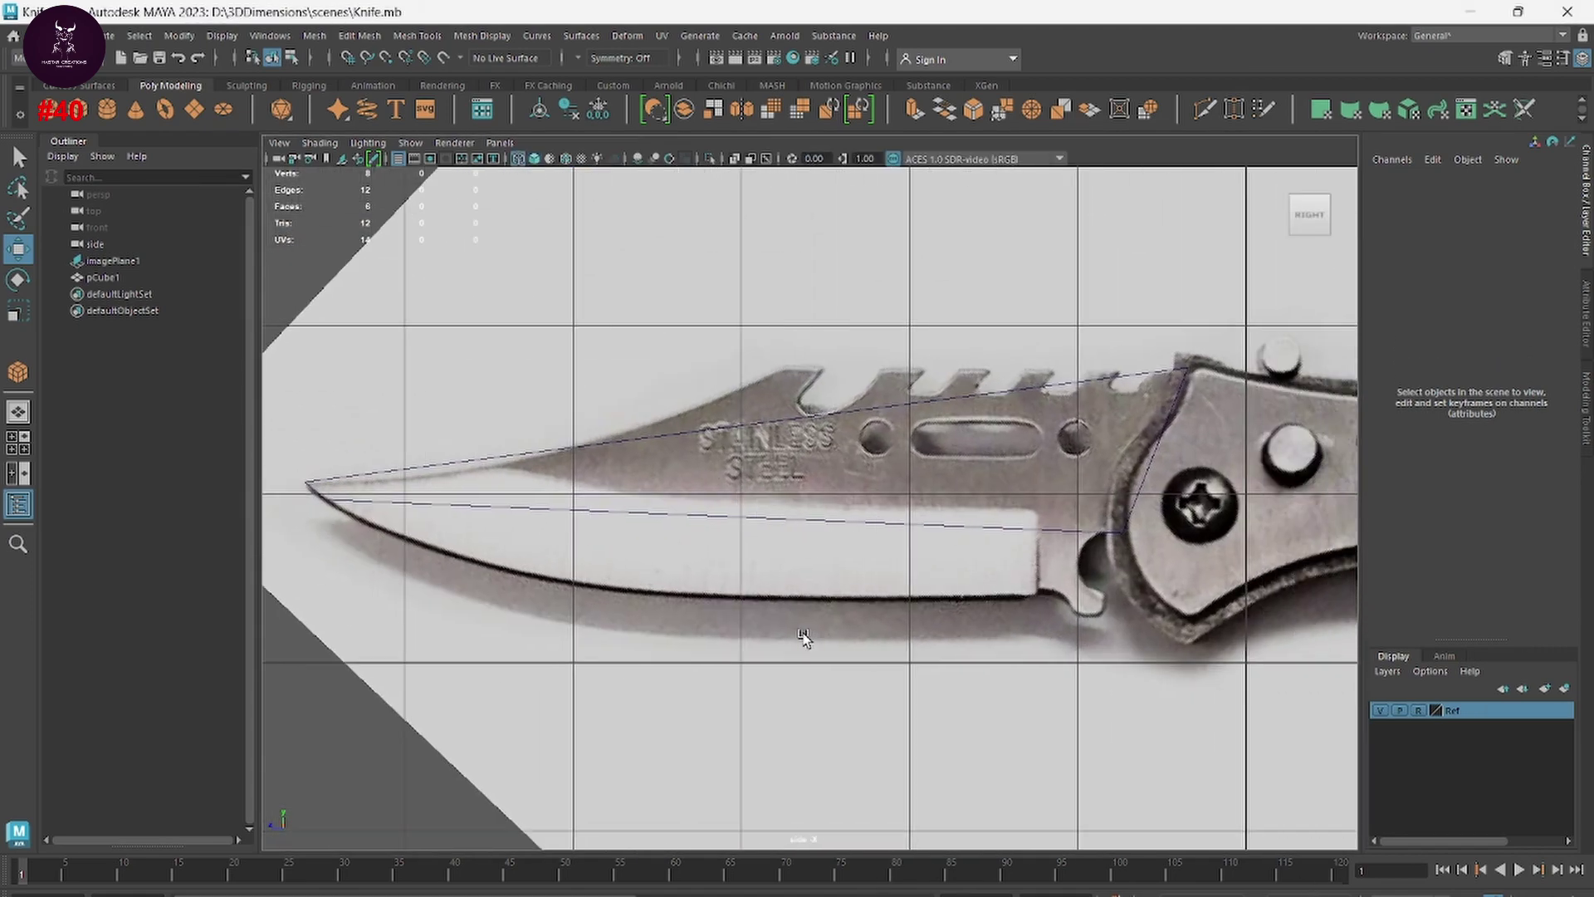
scroll(986, 583, "up", 3)
Step: With Multi-Cut on the blade mesh, add four slanted edge loops from the tip toward the middle
mouse_move(986, 583)
middle_mouse_down("alt")
mouse_move(1101, 540)
mouse_move(1268, 545)
middle_mouse_up("alt")
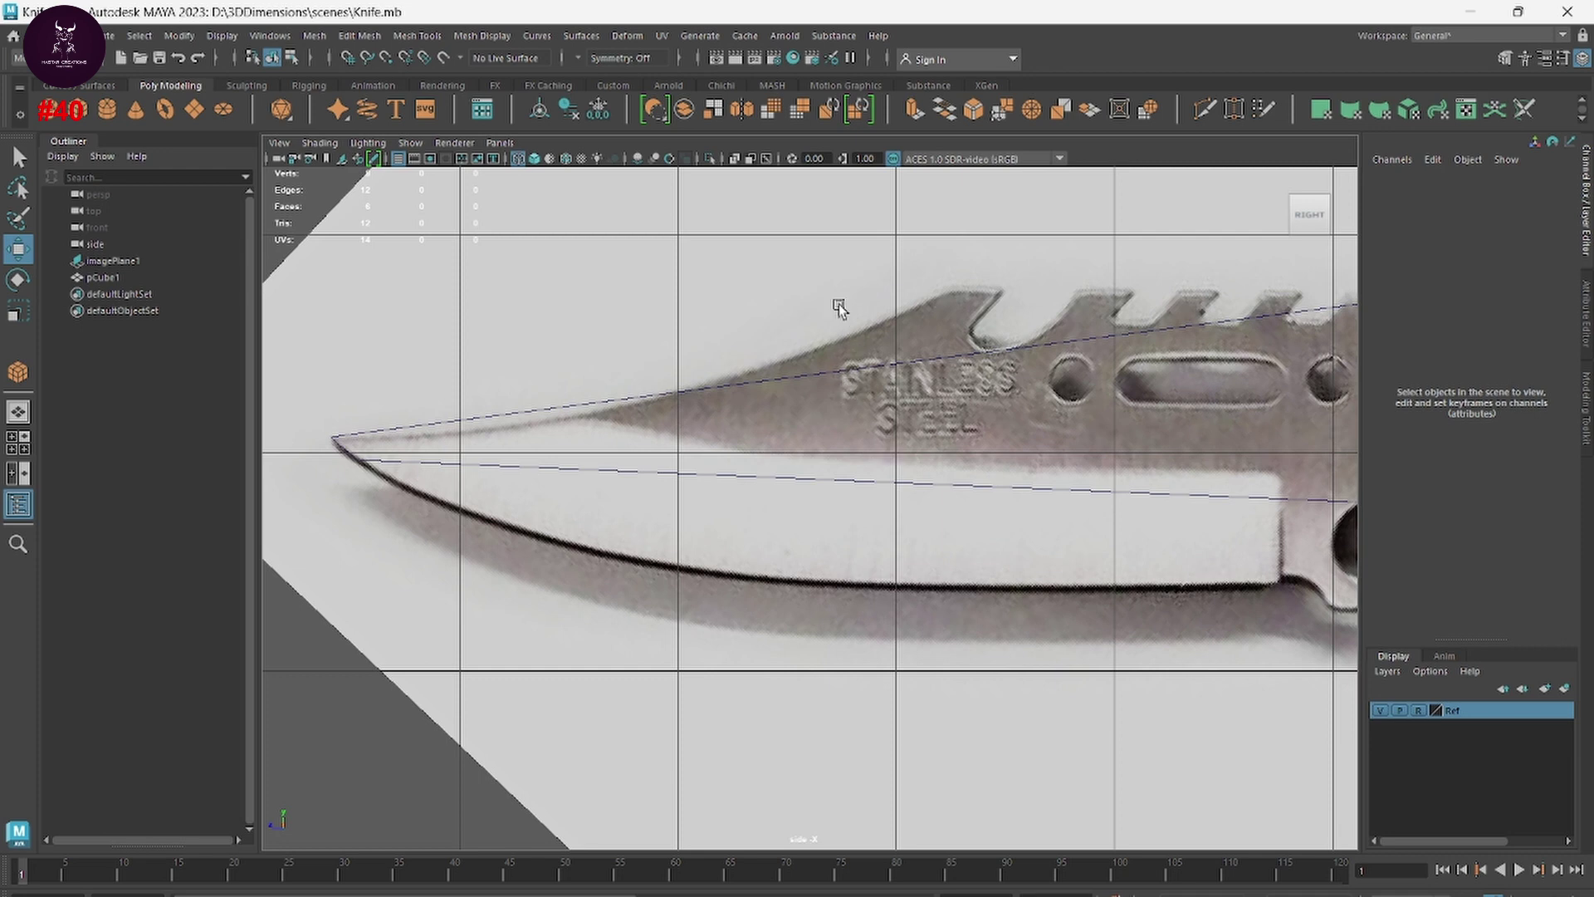
left_click(836, 368)
right_click(833, 361, "shift")
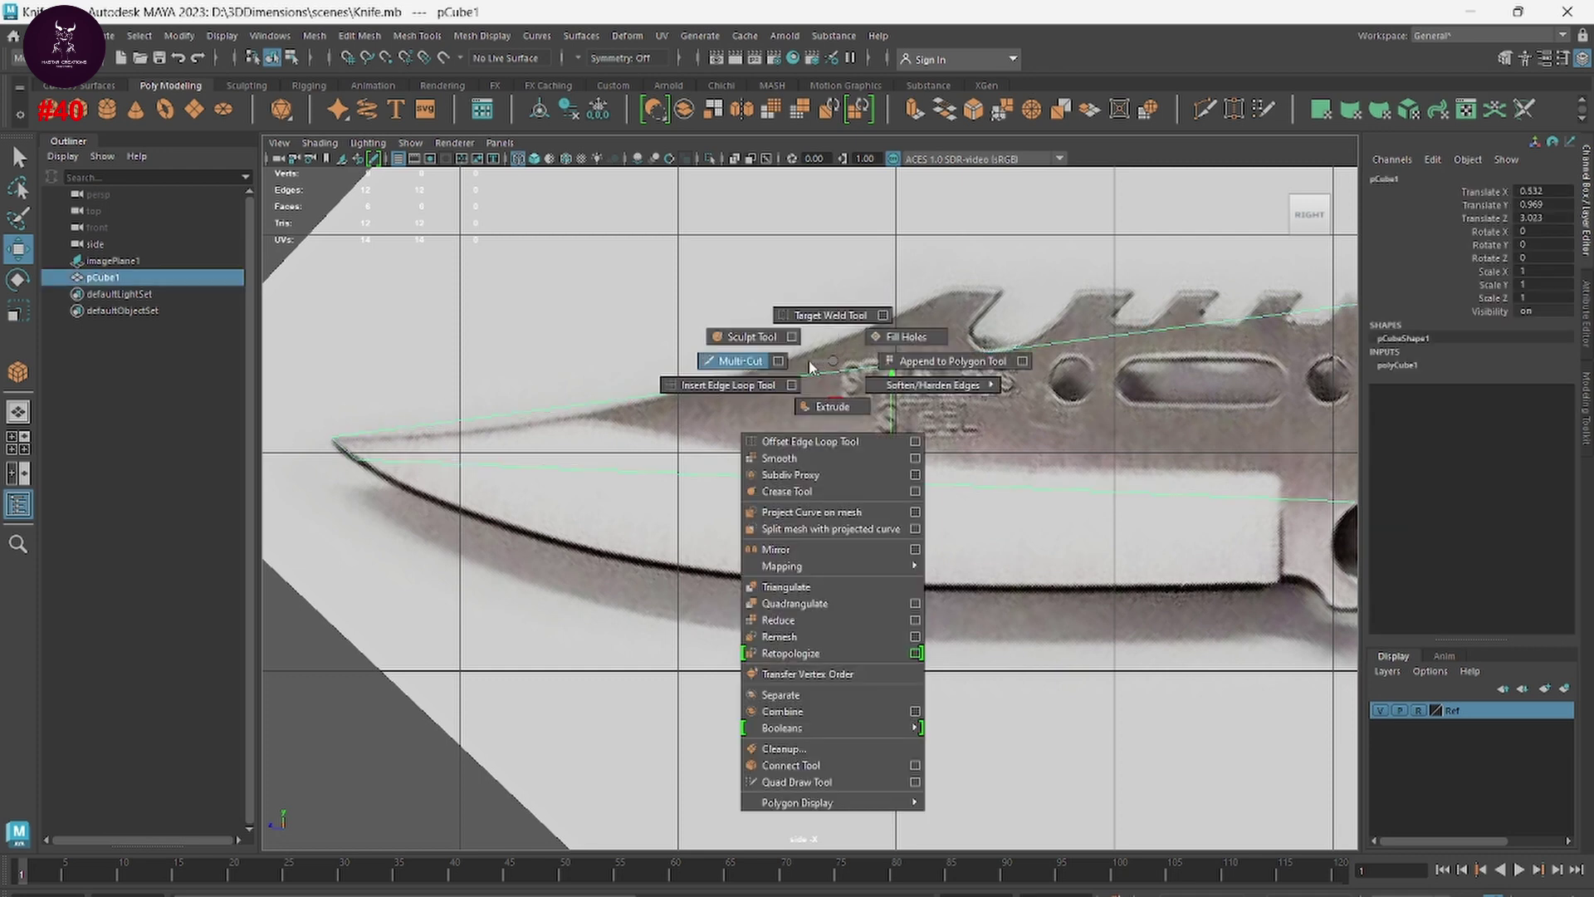
left_click(751, 360)
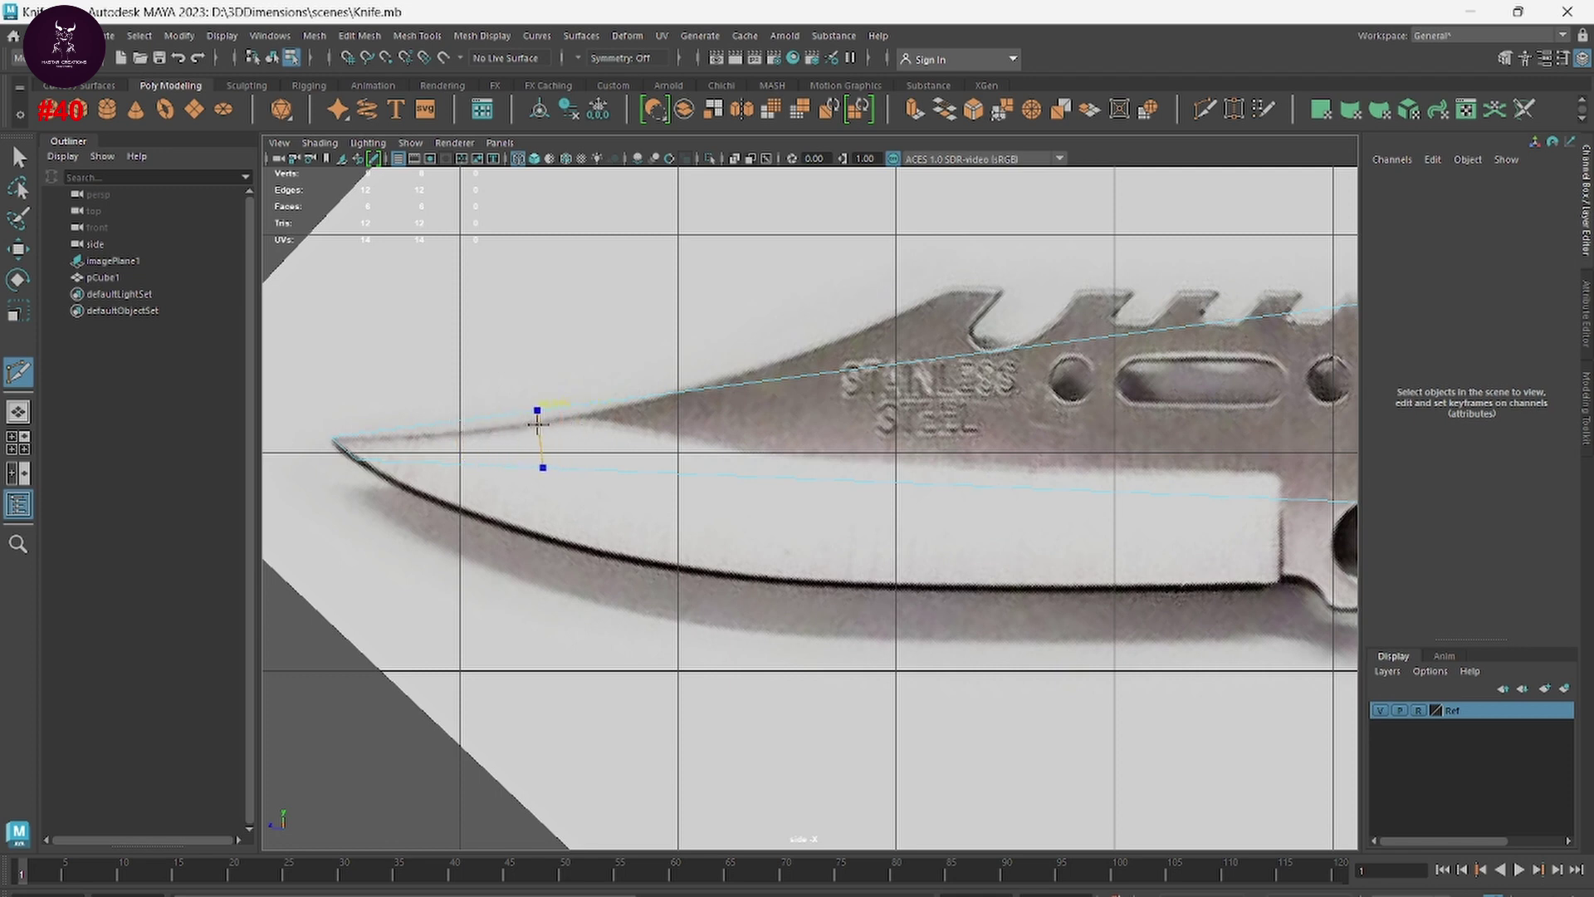
left_click(500, 421, "ctrl")
left_click(660, 470, "ctrl")
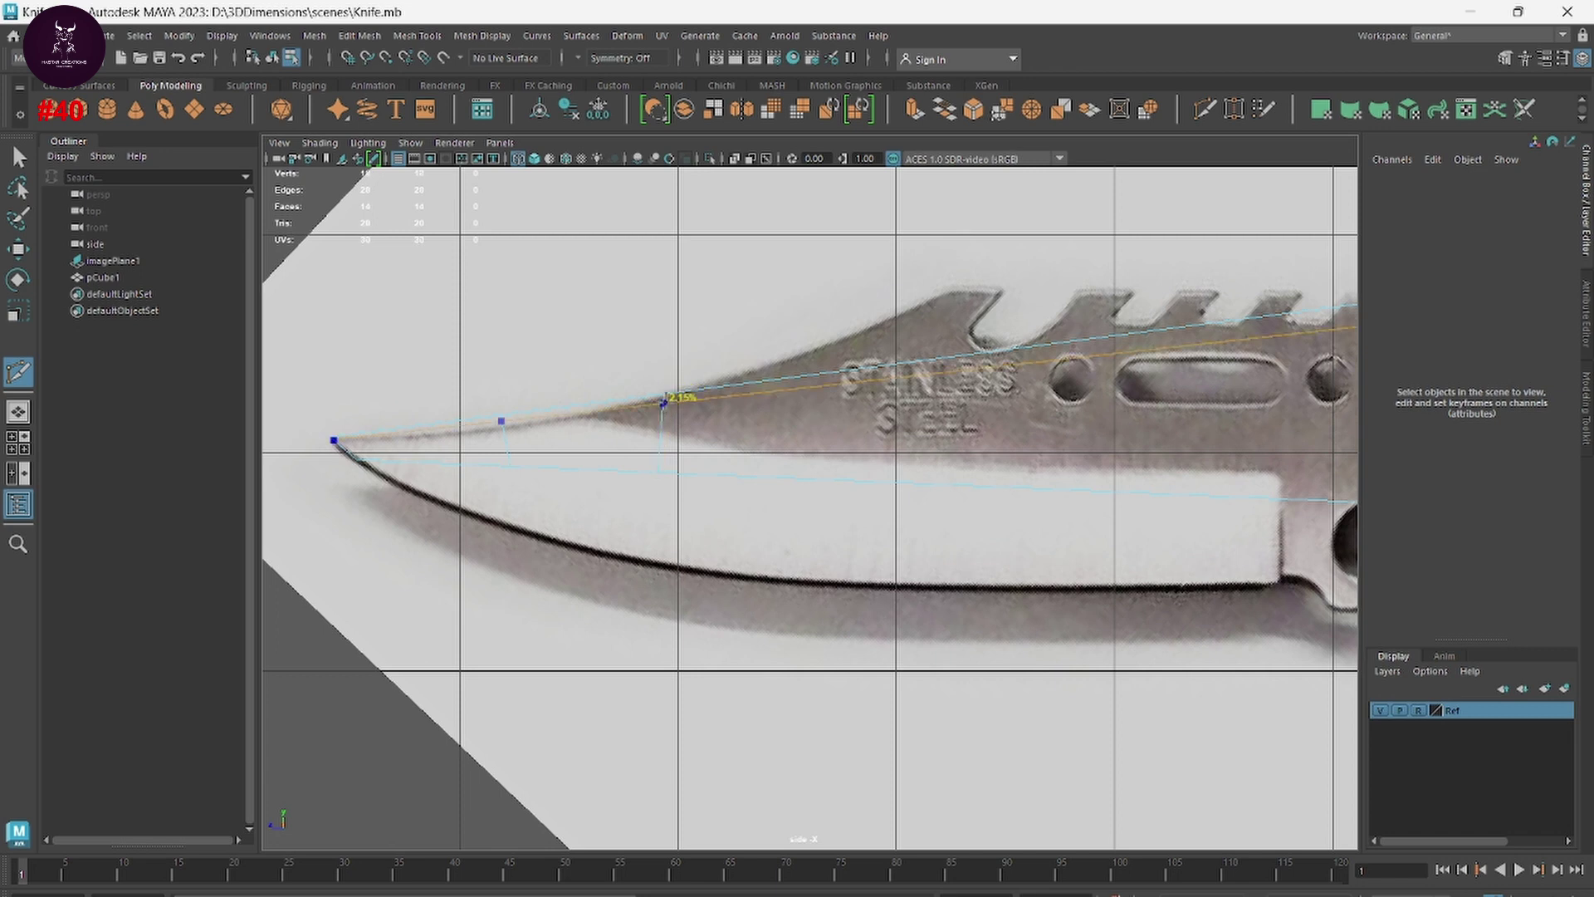
left_click(914, 372, "ctrl")
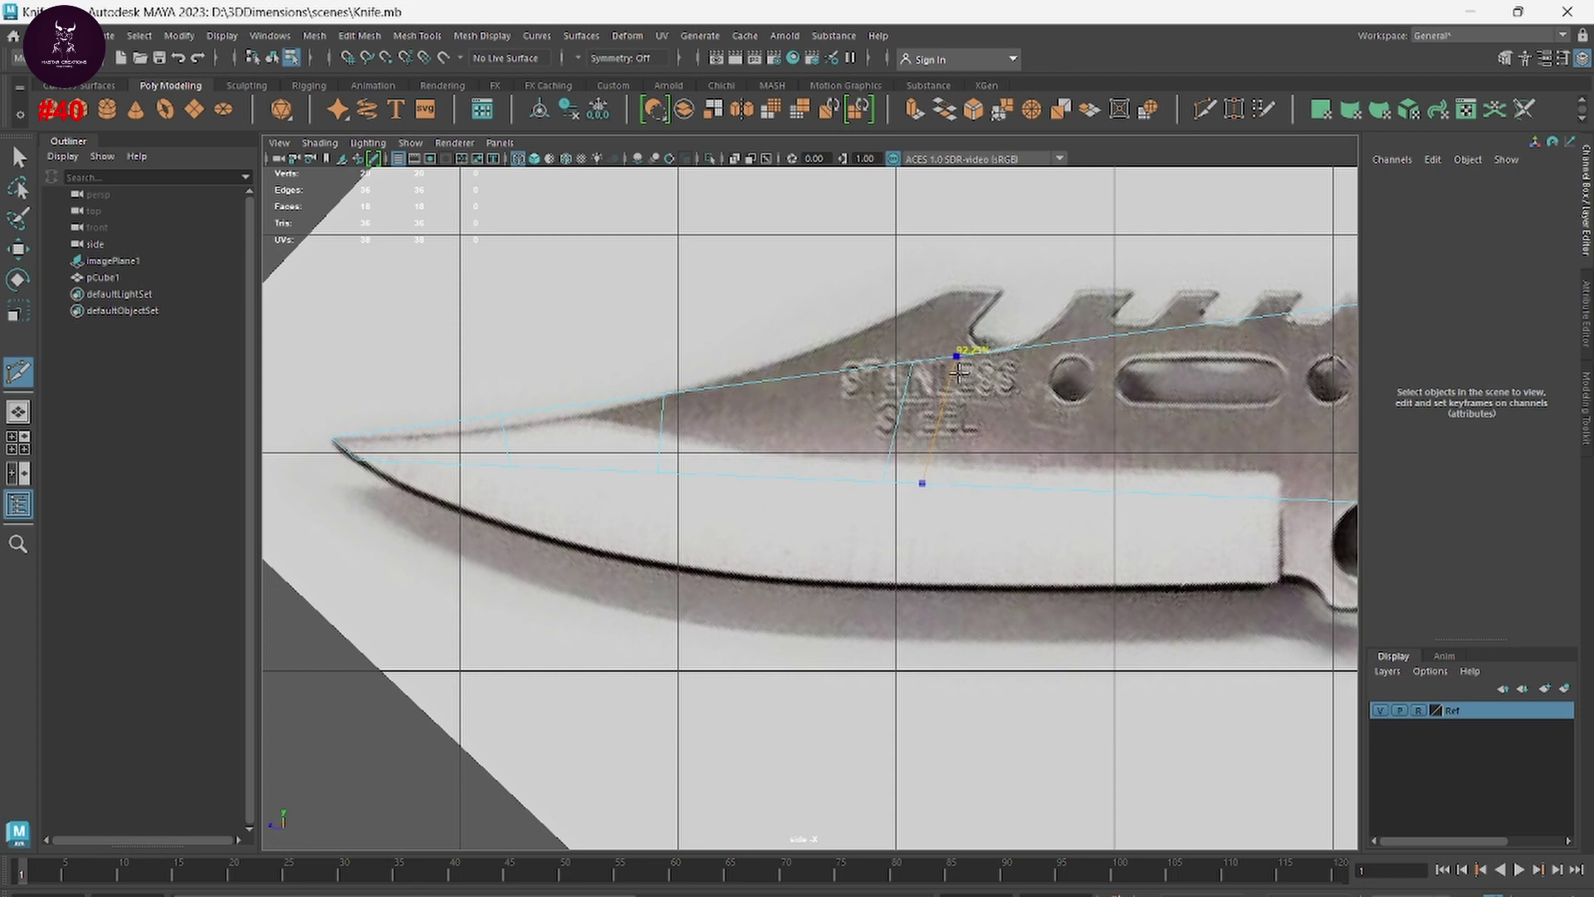
left_click(930, 480, "ctrl")
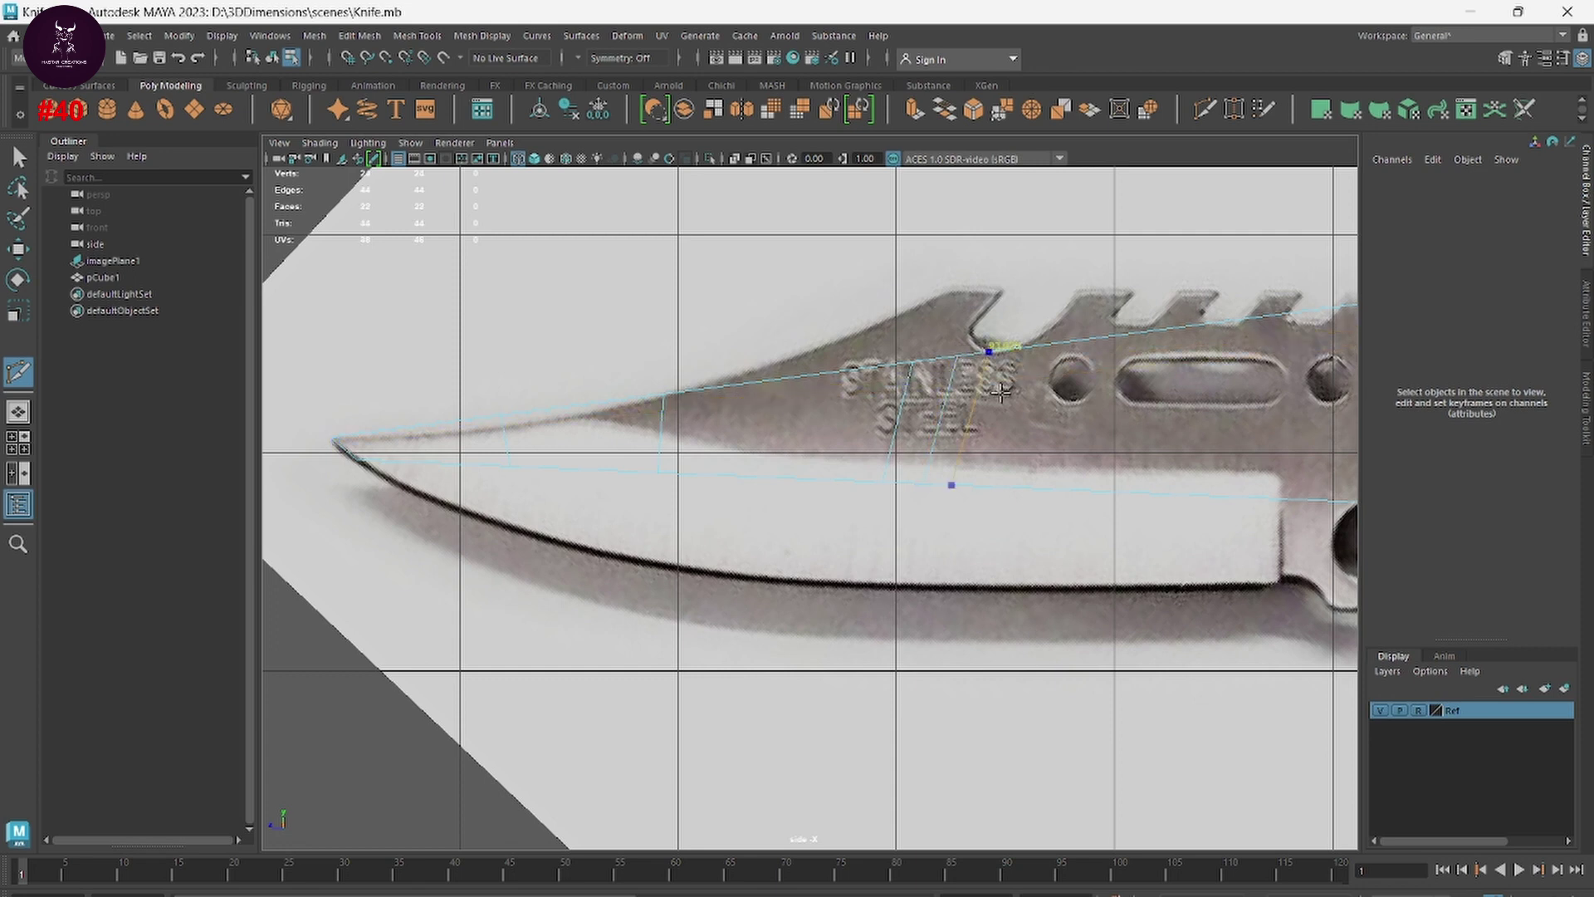
Step: Add more slanted edge loops under the serrations and near the blade base, committing the final cut
left_click(1057, 343, "ctrl")
left_click(1108, 336, "ctrl")
left_click(1170, 329, "ctrl")
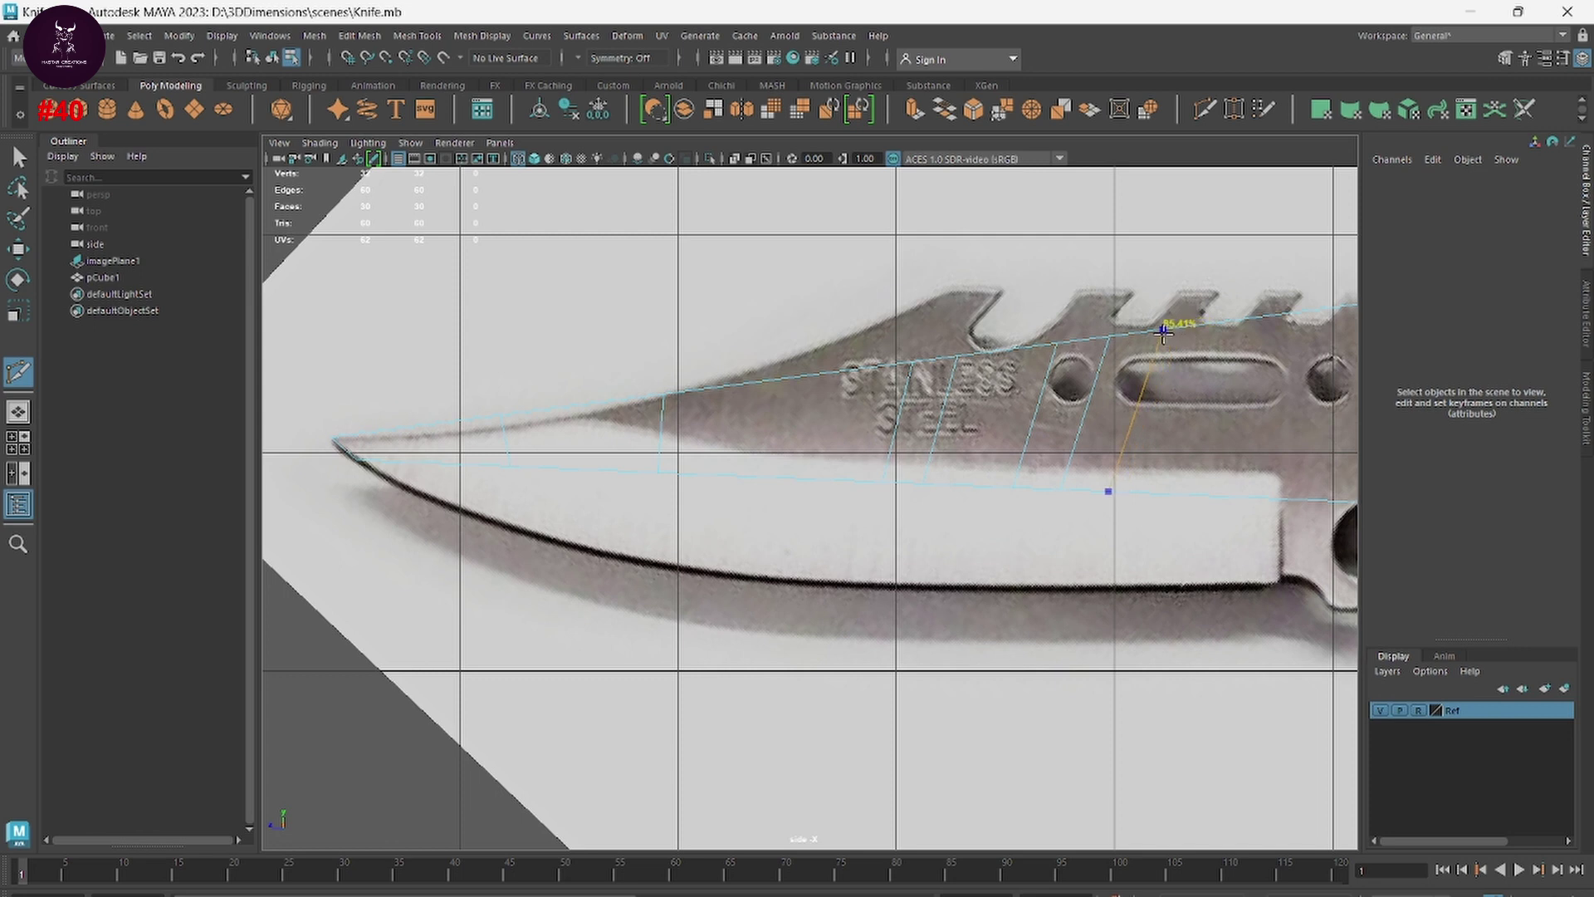
left_click(1207, 329, "ctrl")
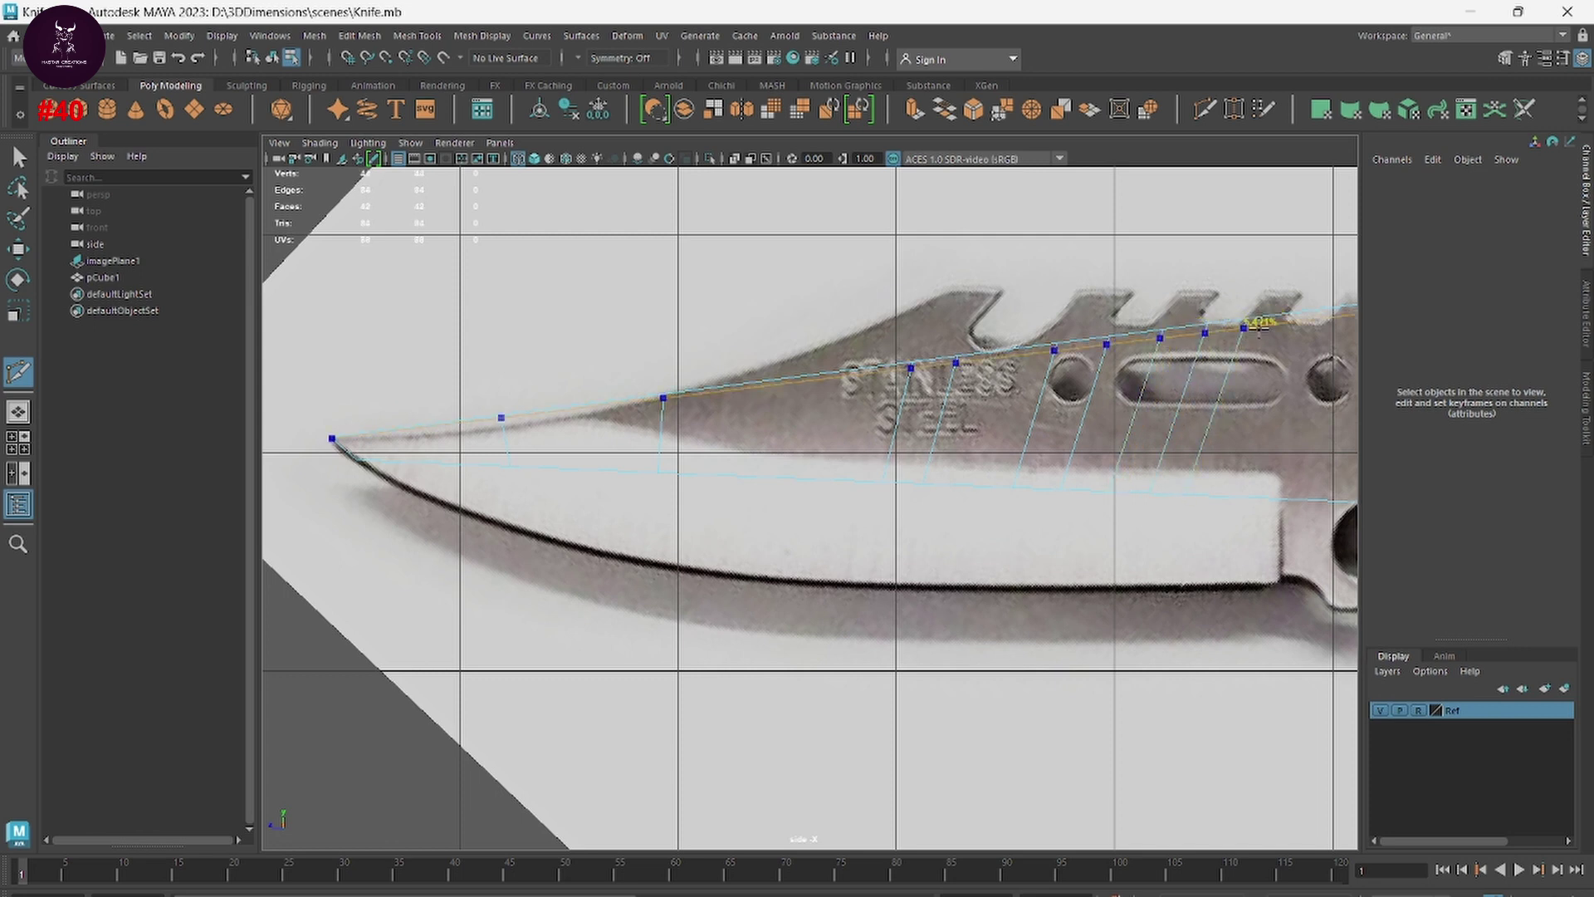
left_click(1288, 318, "ctrl")
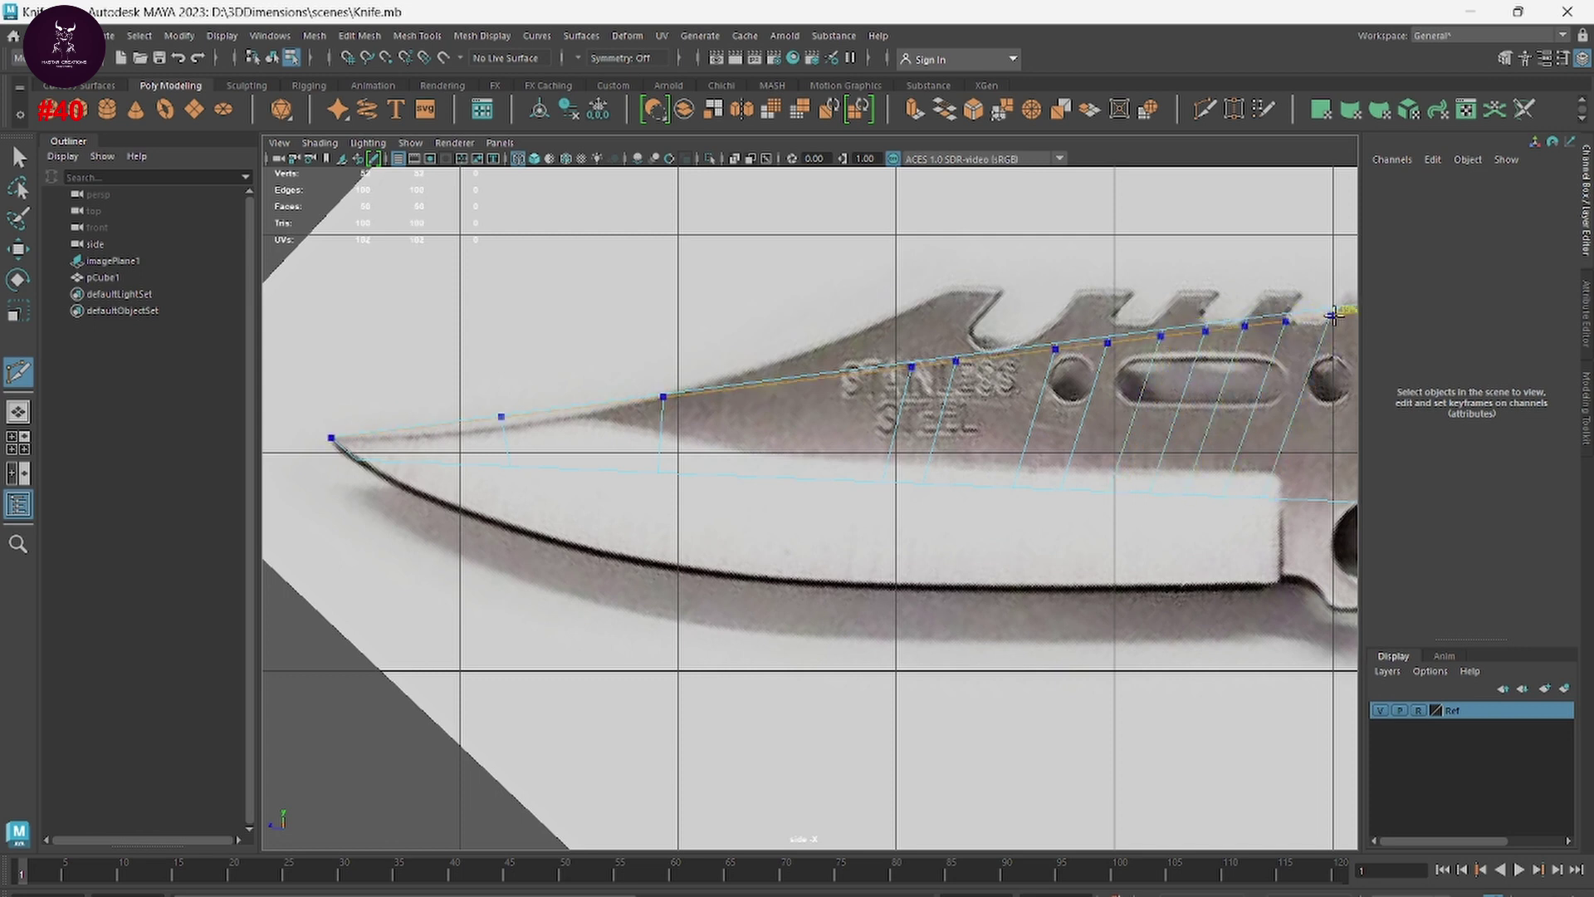
left_click(1228, 326, "ctrl")
middle_click_drag(1259, 391, 989, 421, "alt")
left_click(1112, 331, "ctrl")
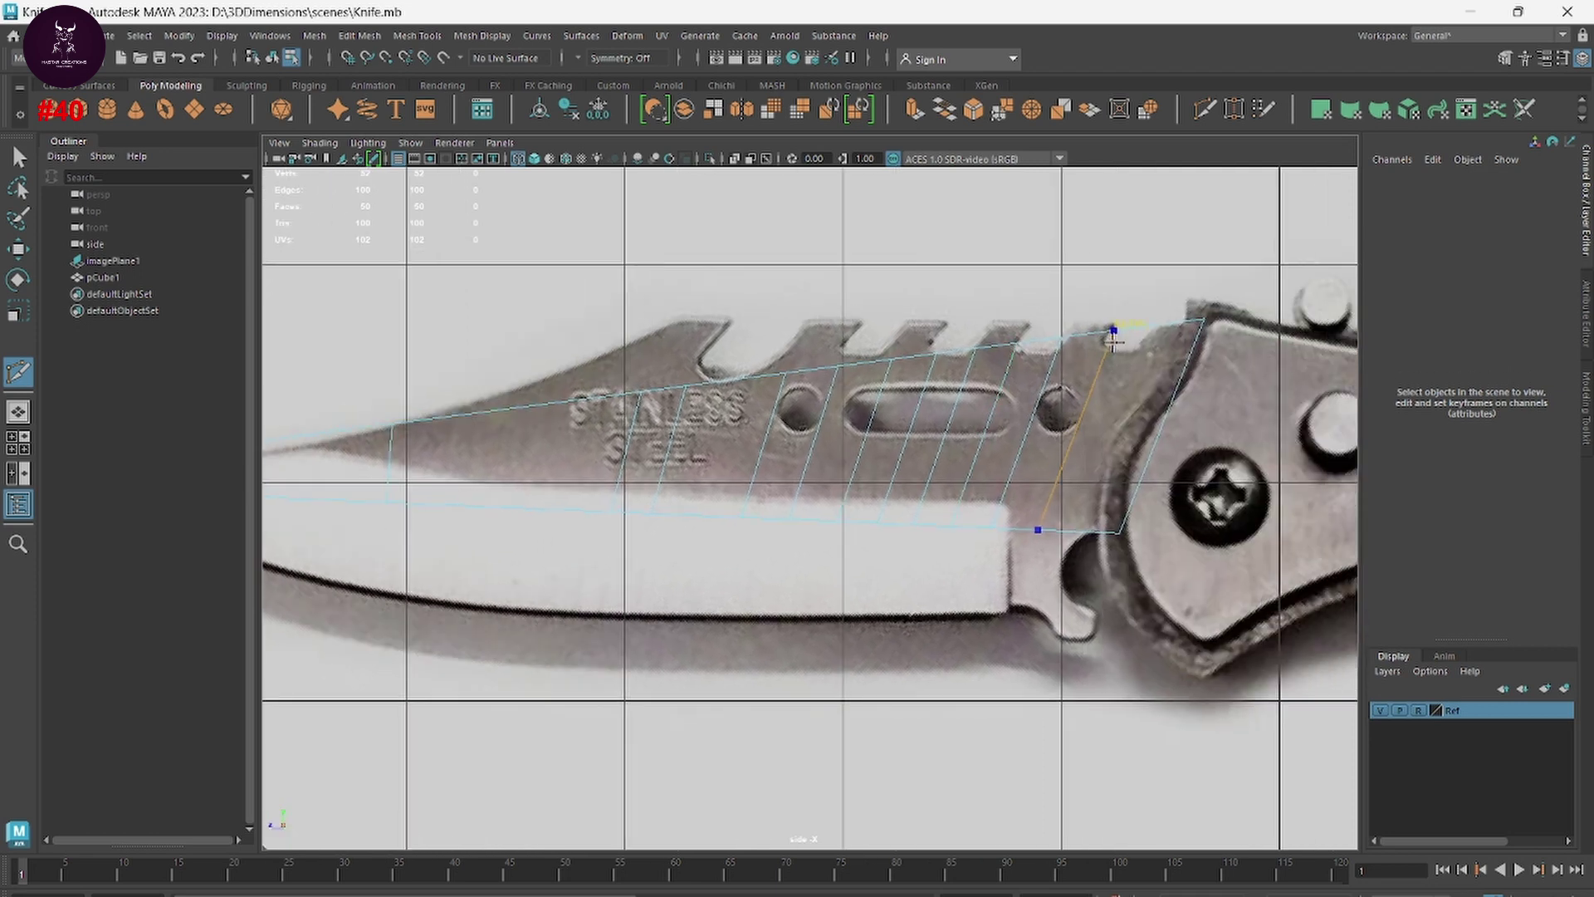
left_click(1069, 530)
left_click(1147, 327)
key("Return")
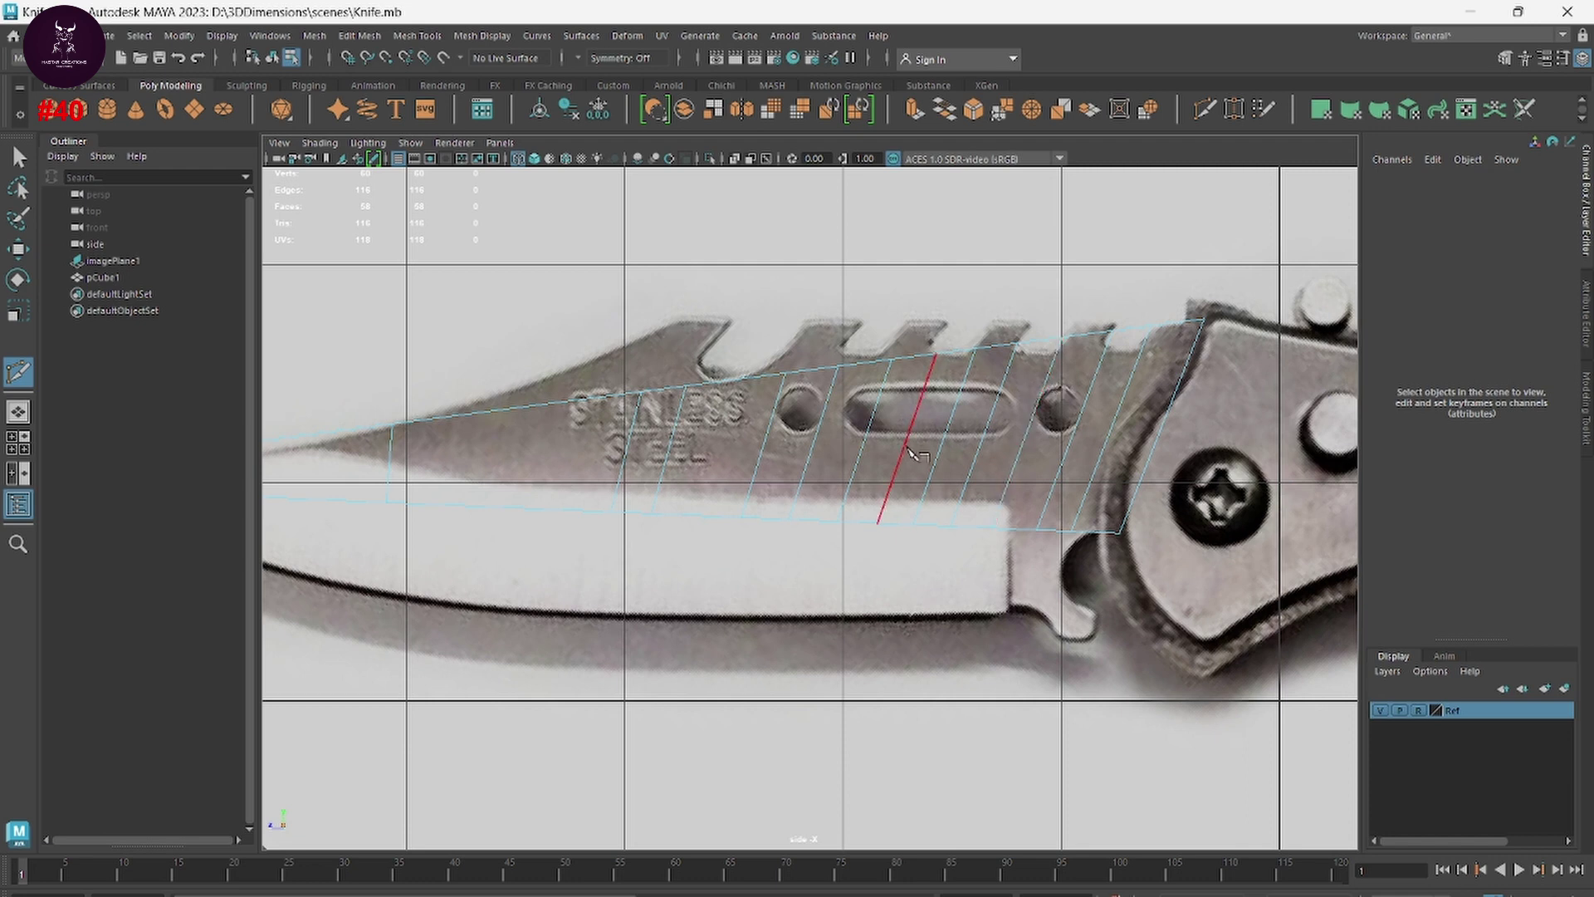
middle_click_drag(926, 399, 1034, 407, "alt")
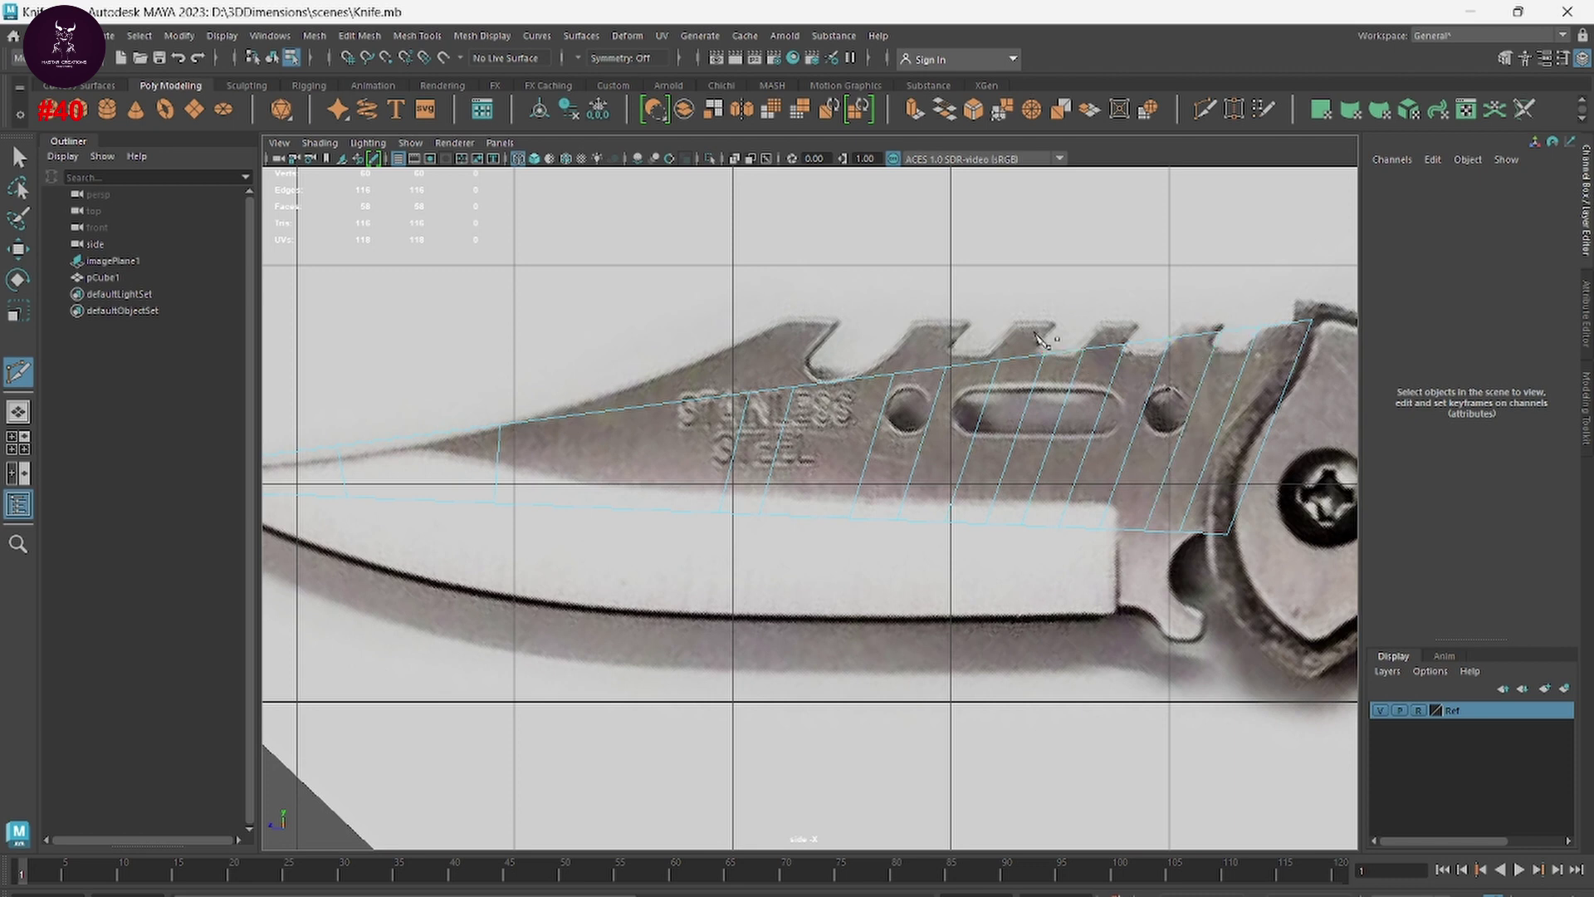
Step: Pull the overlapping tip vertices and the next bottom vertex down onto the blade's lower edge
right_click_drag(810, 397, 795, 388)
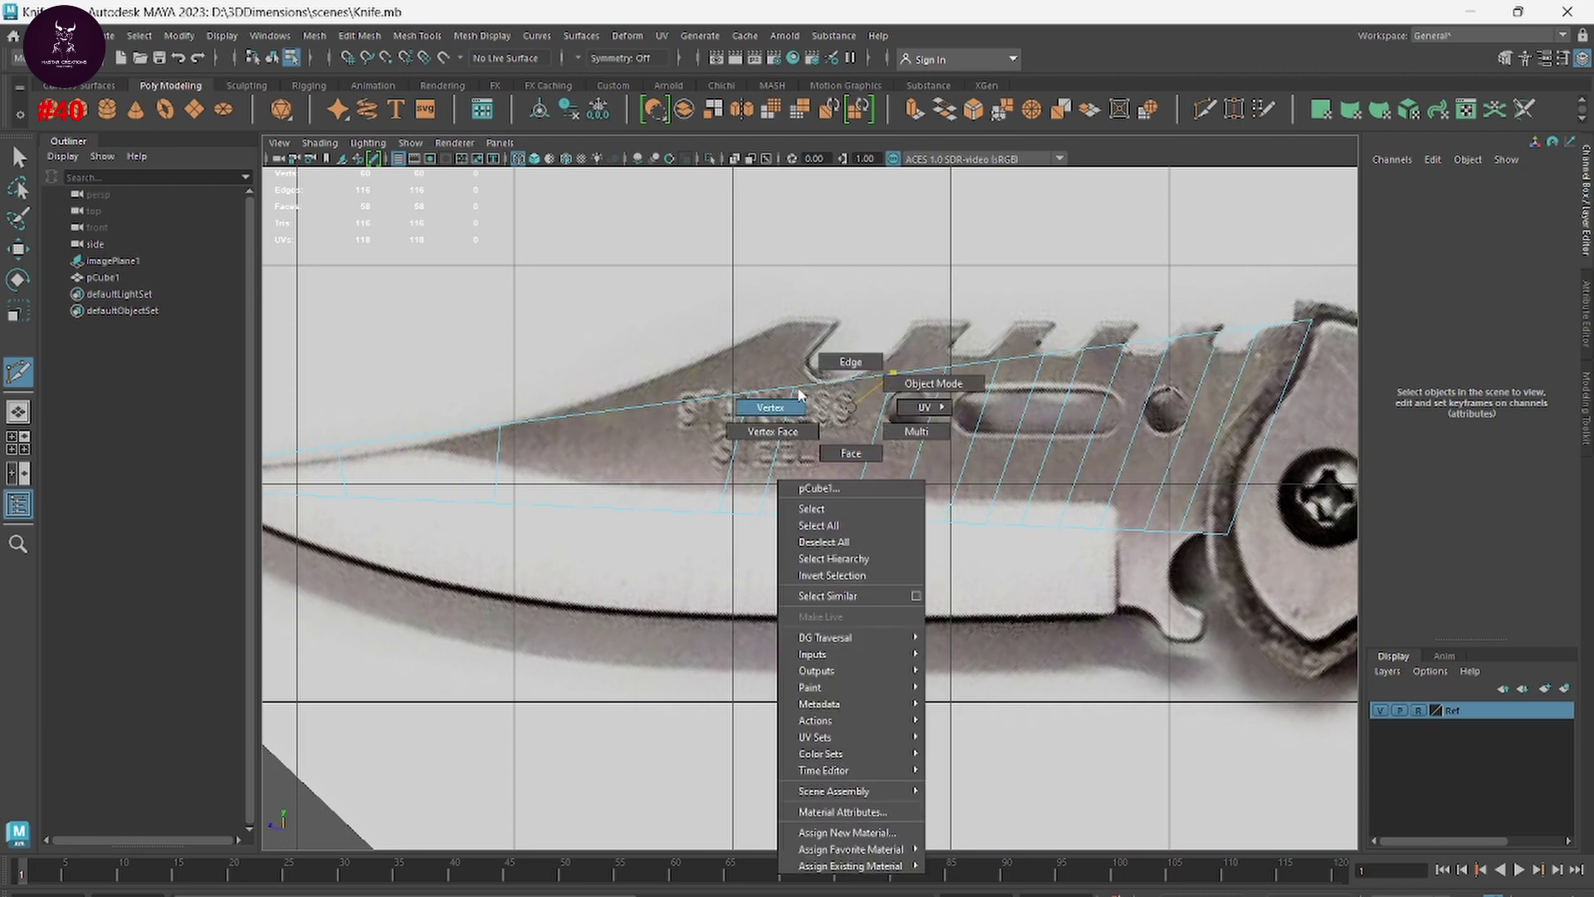
key("w")
middle_click_drag(777, 451, 1002, 377, "alt")
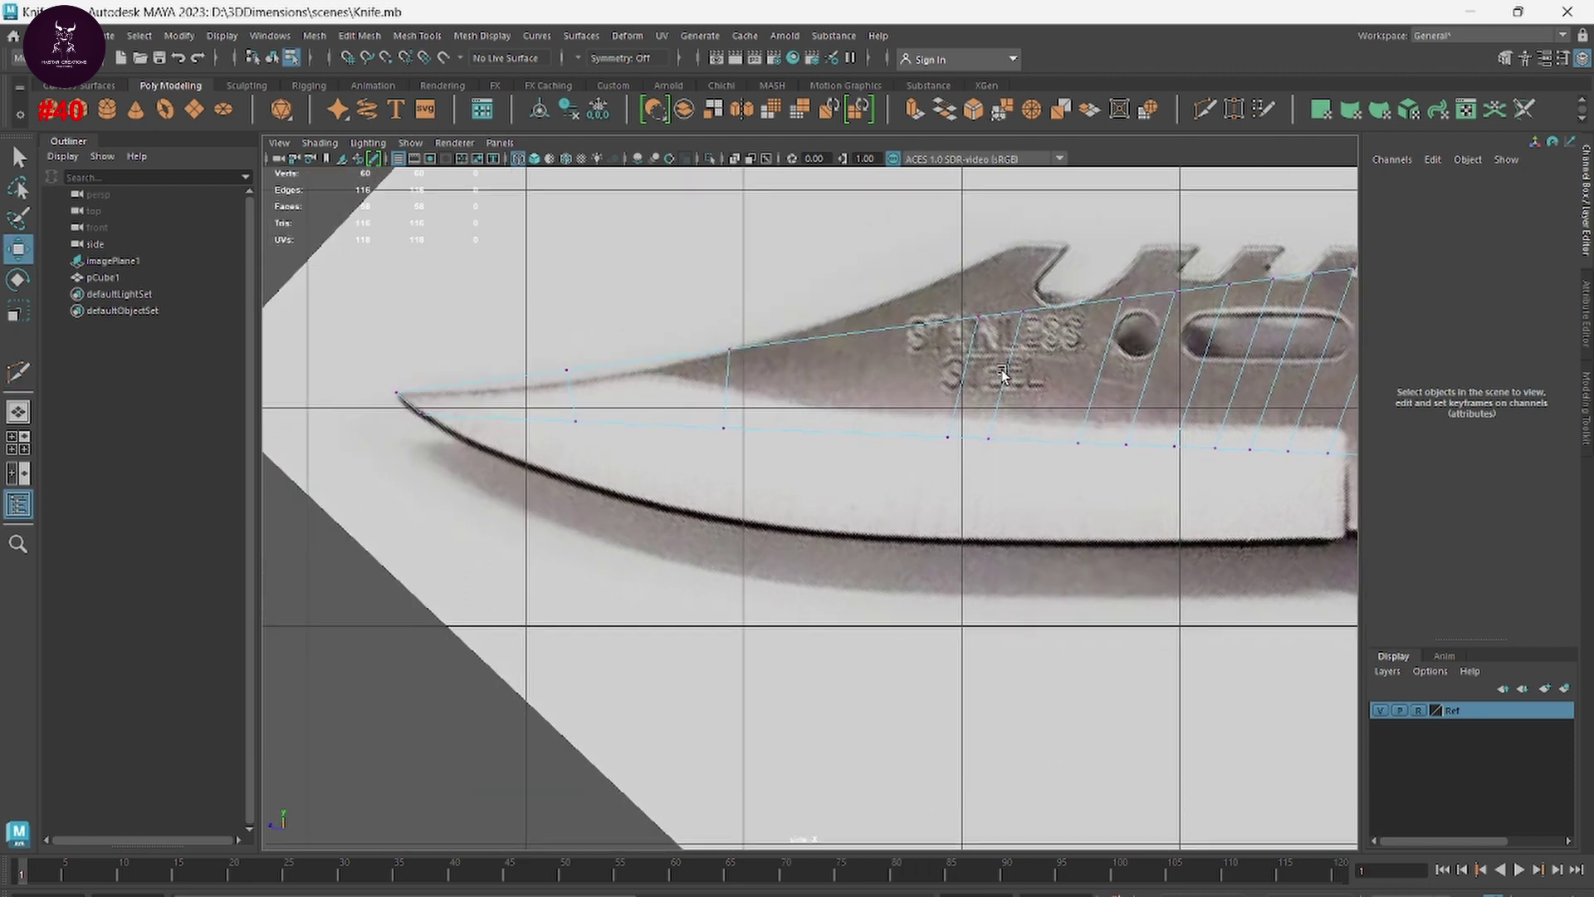
left_click_drag(562, 436, 589, 411)
middle_click_drag(651, 430, 646, 486)
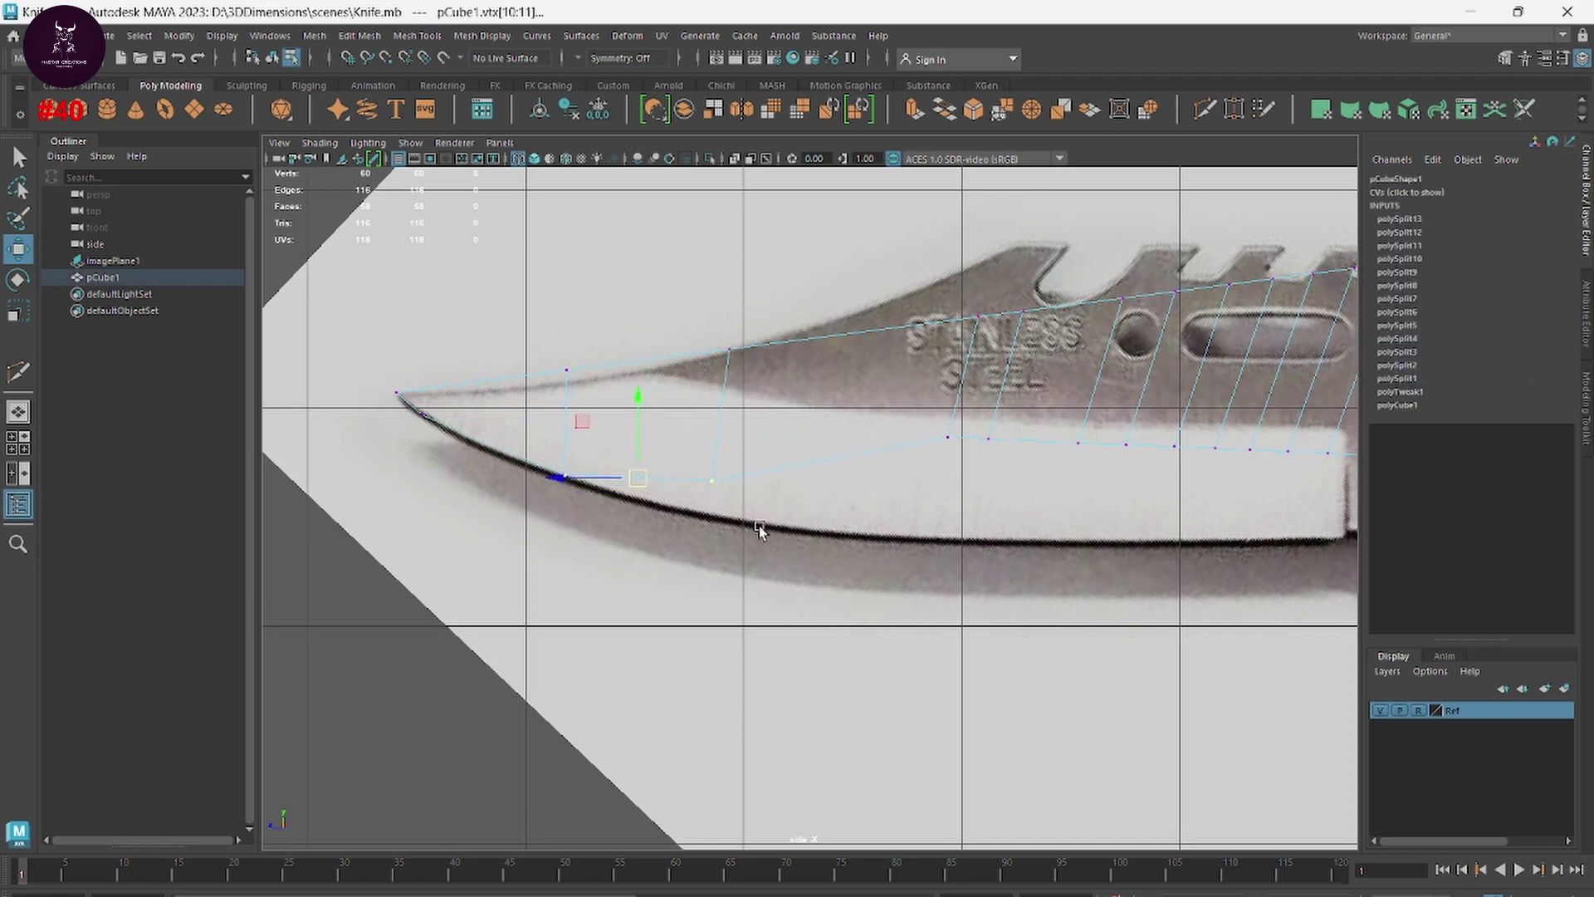
left_click_drag(764, 535, 694, 465)
middle_click_drag(732, 490, 718, 529)
Step: Lower the middle and rear bottom vertices onto the curved cutting edge toward the base
left_click_drag(973, 440, 943, 434)
middle_click_drag(1129, 498, 874, 473, "alt")
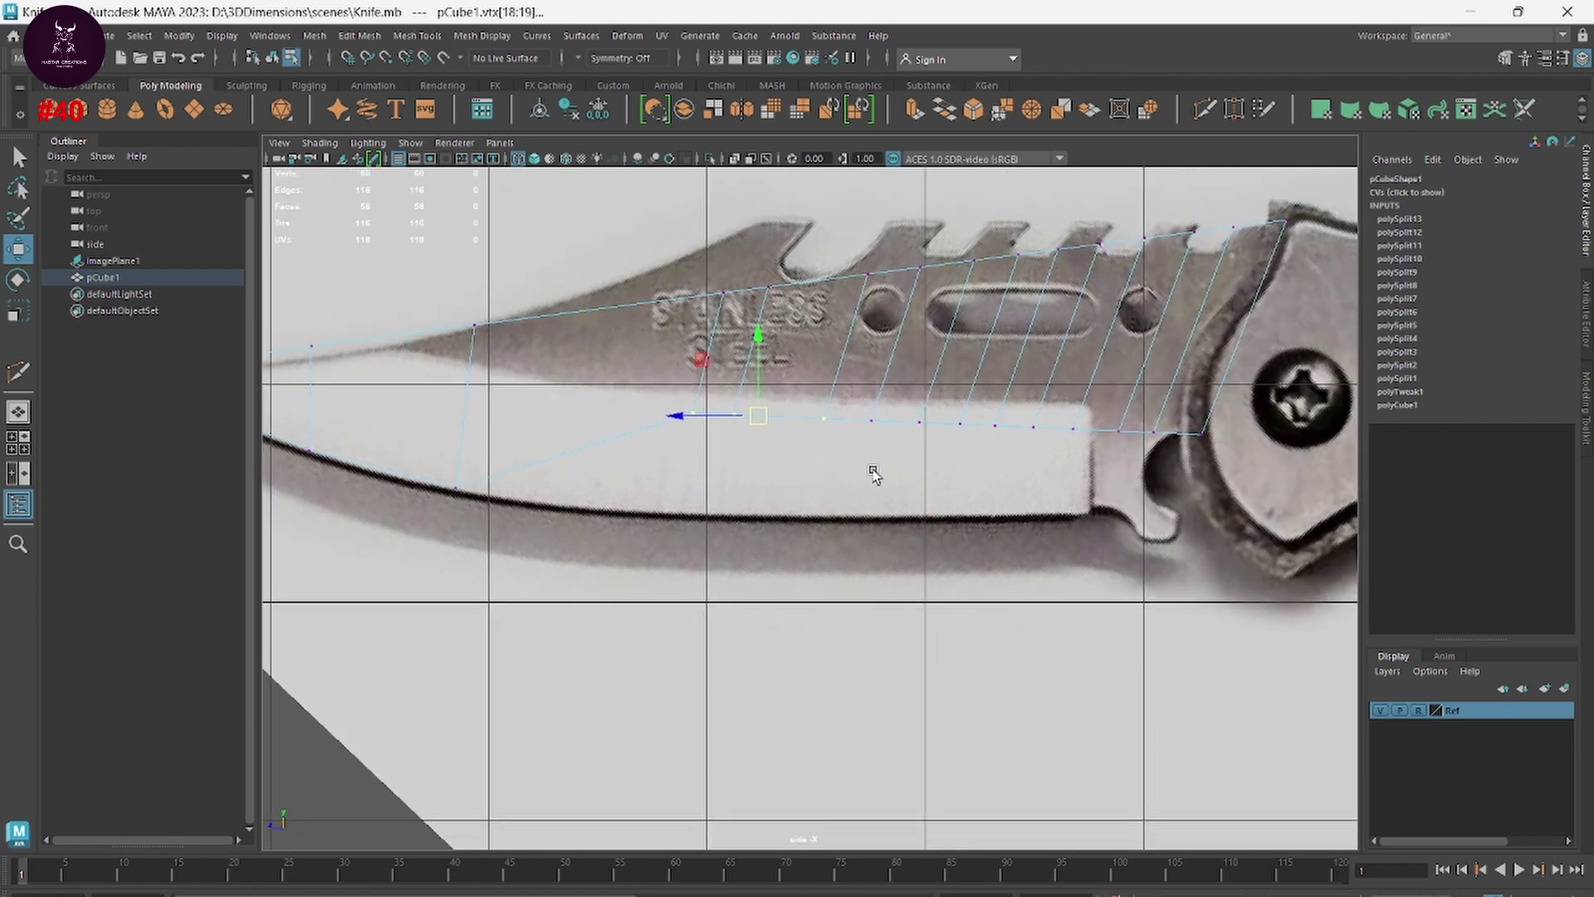
left_click_drag(1246, 556, 666, 375)
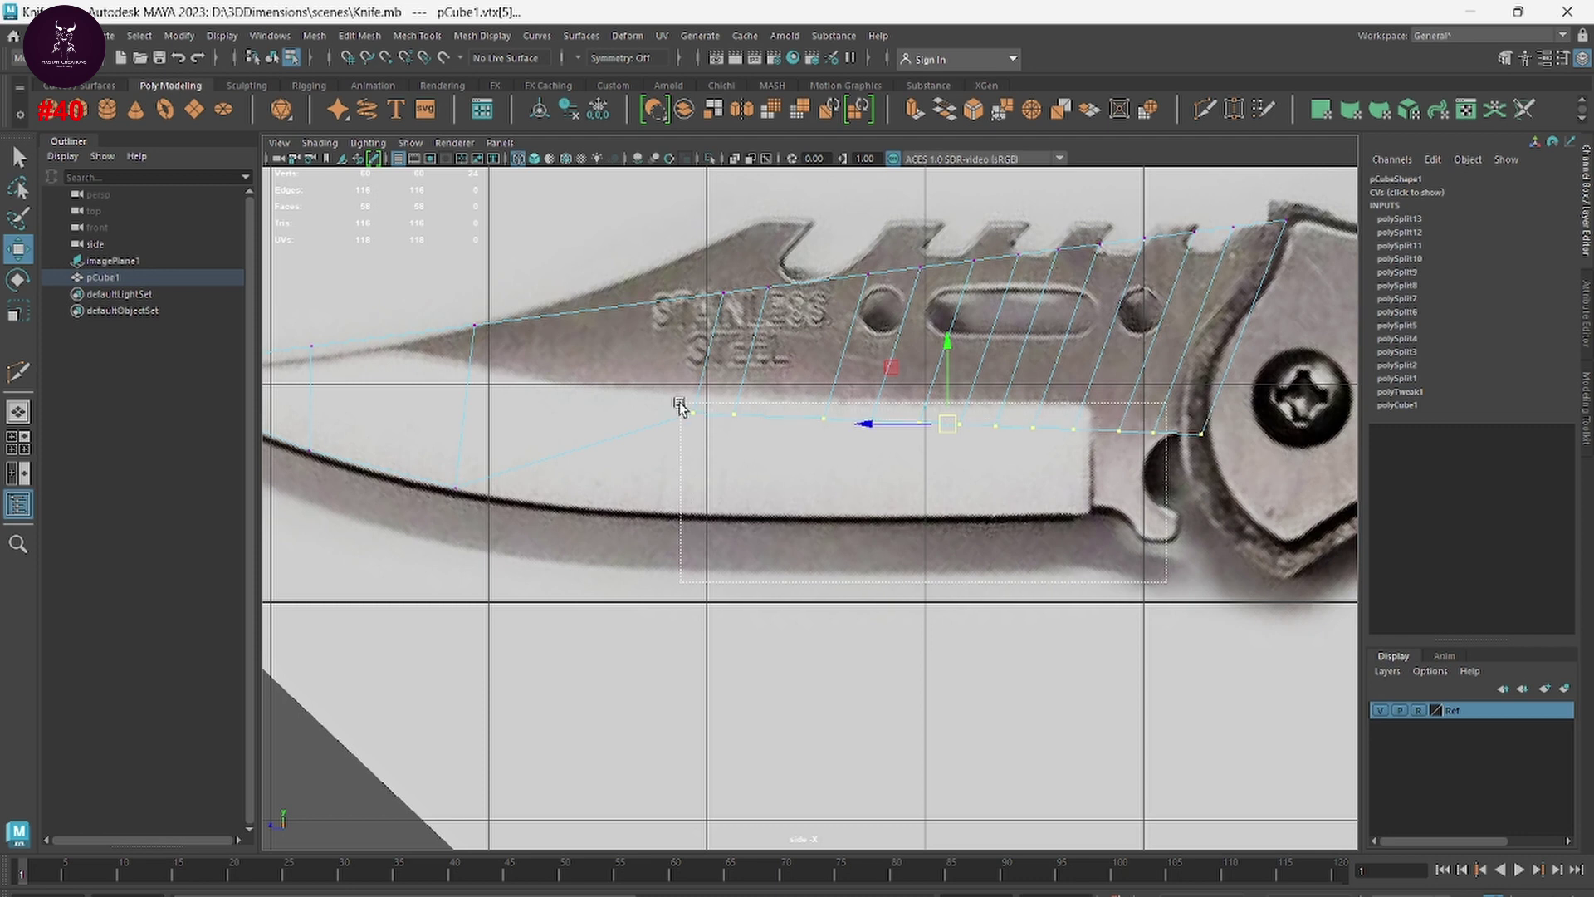
key("ctrl+z")
left_click_drag(913, 430, 908, 529)
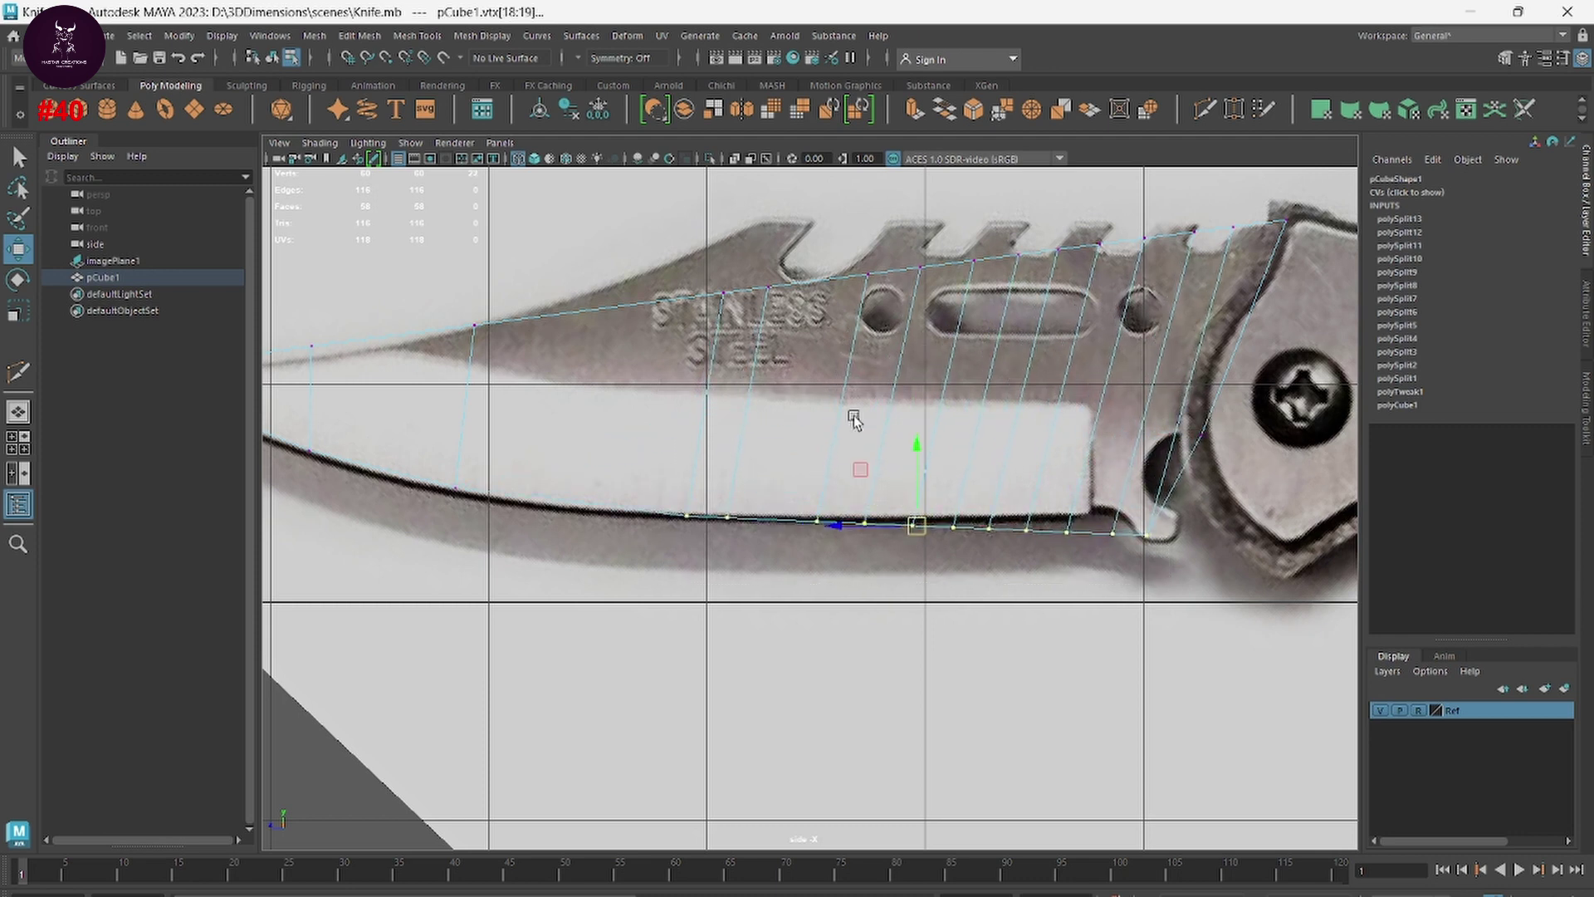
left_click_drag(1184, 611, 865, 517)
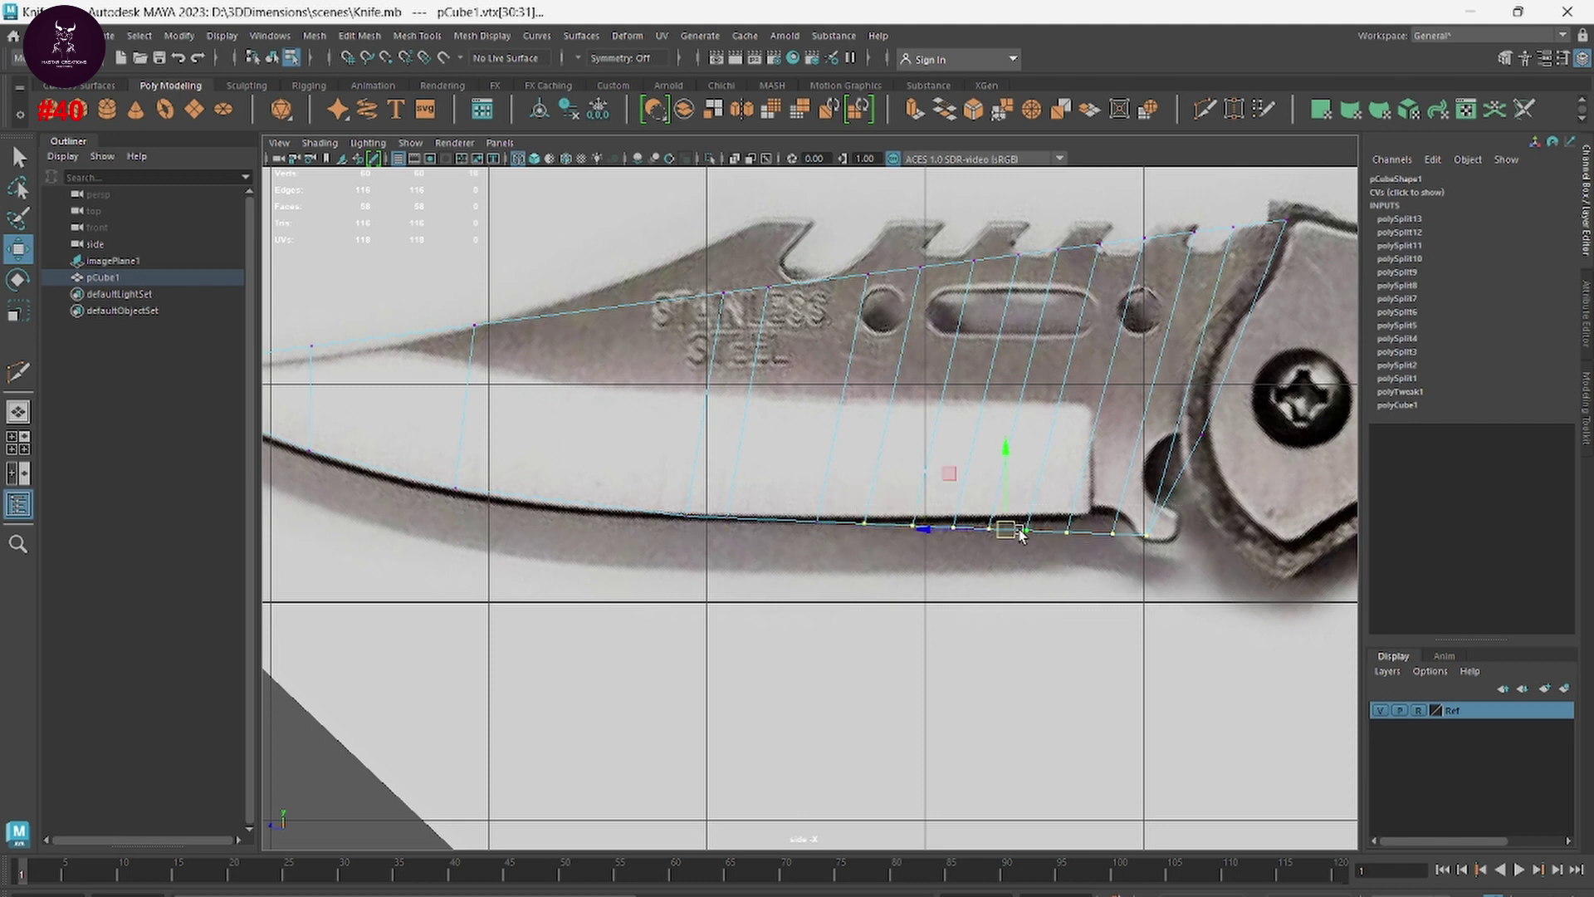
left_click(1007, 531)
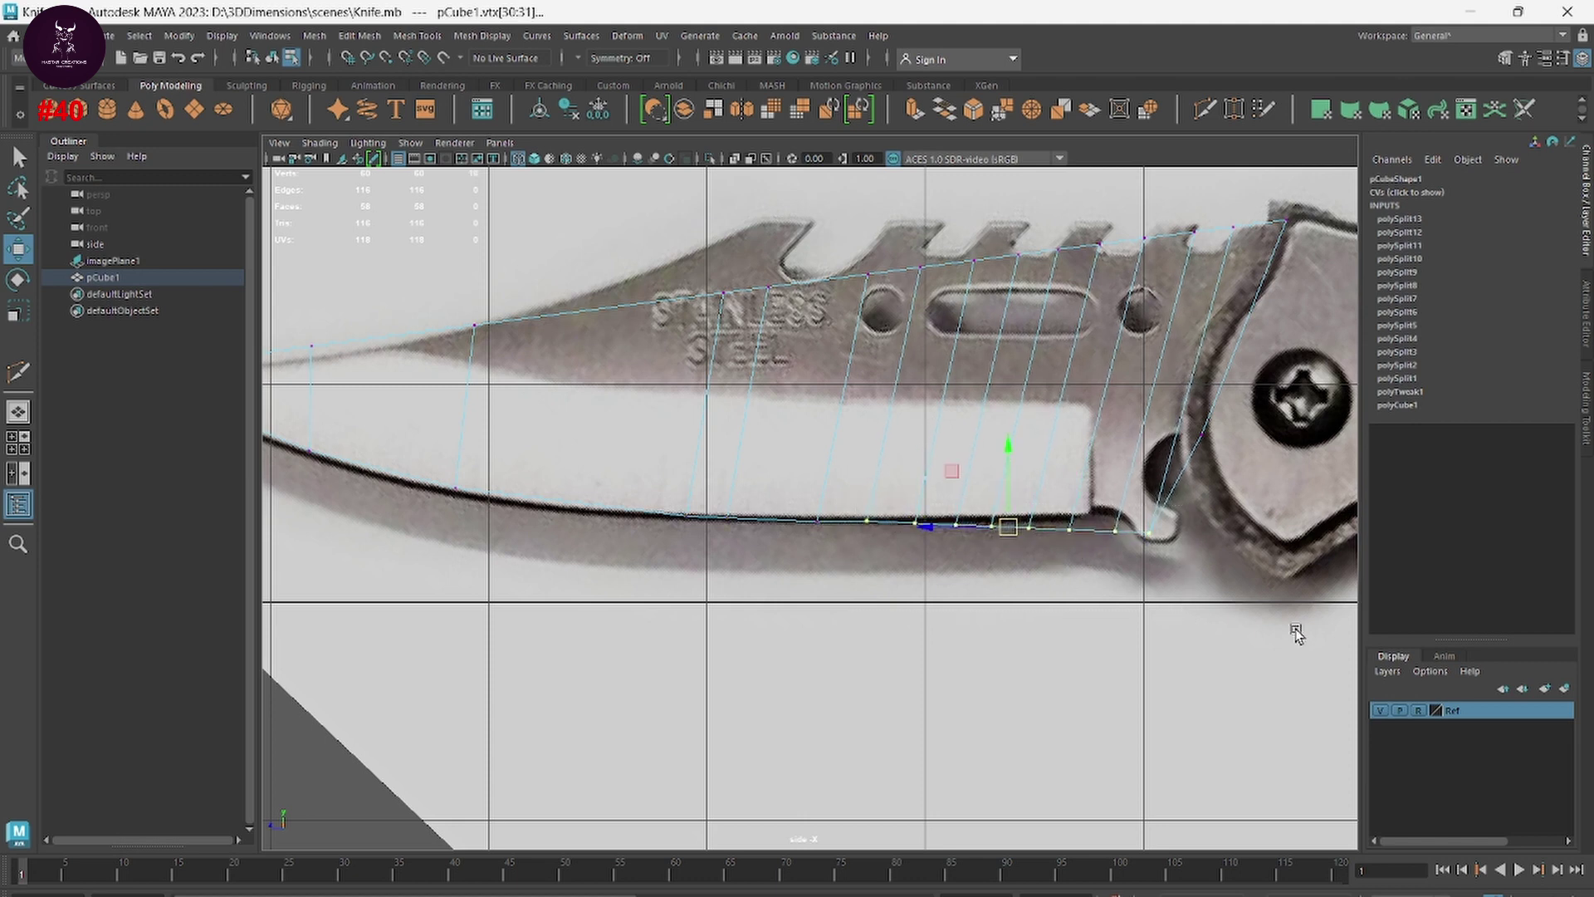
left_click(1023, 531)
left_click_drag(1052, 529, 1052, 524)
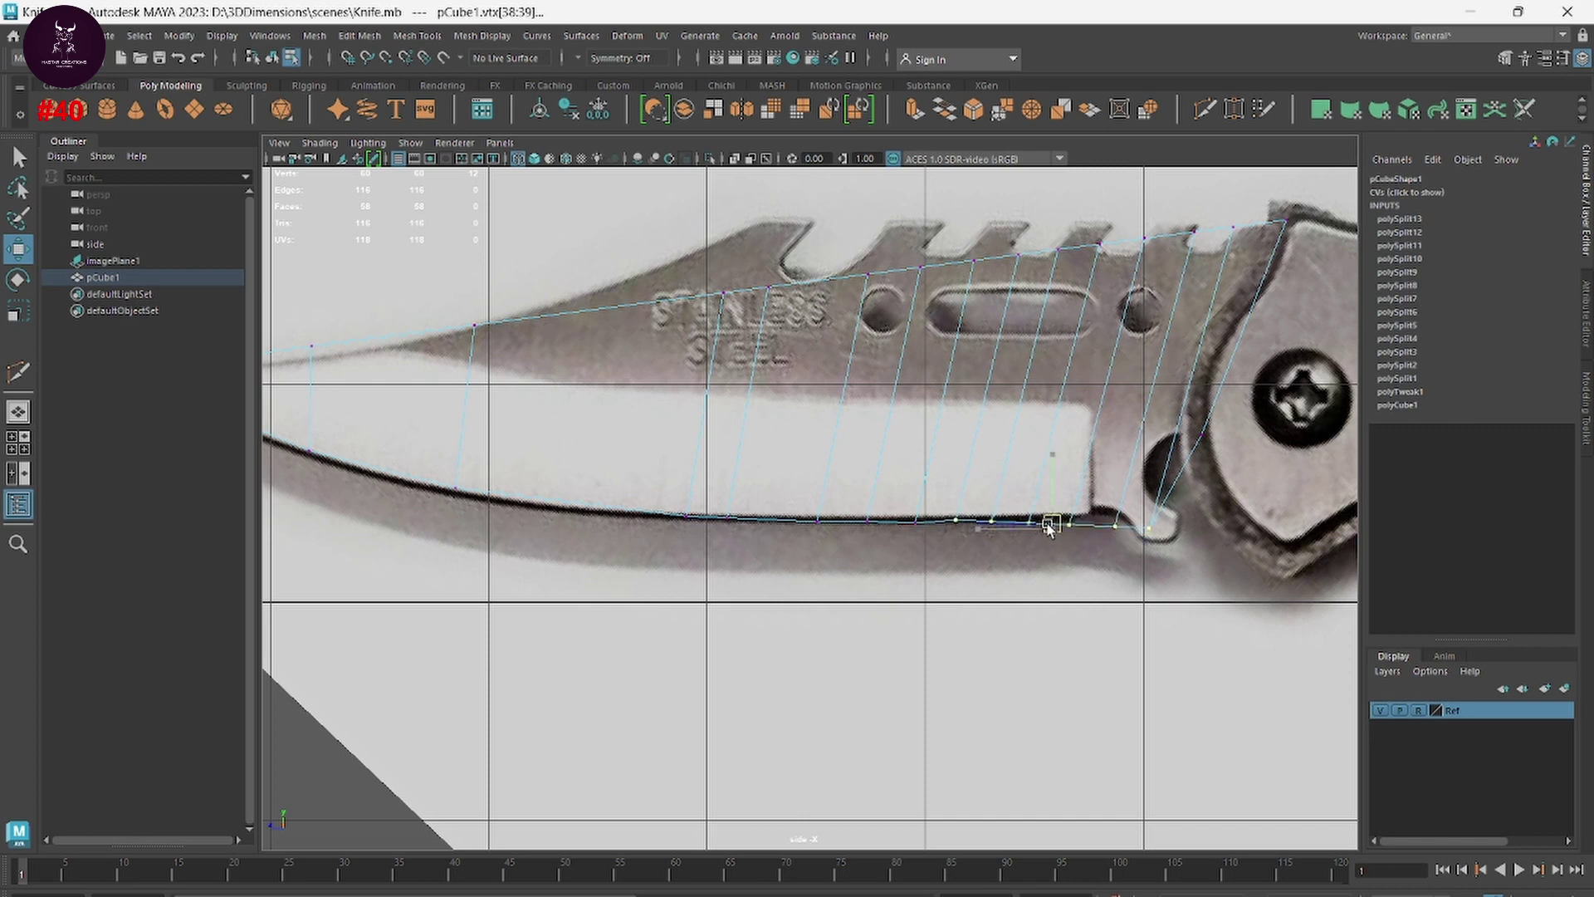
left_click(950, 554)
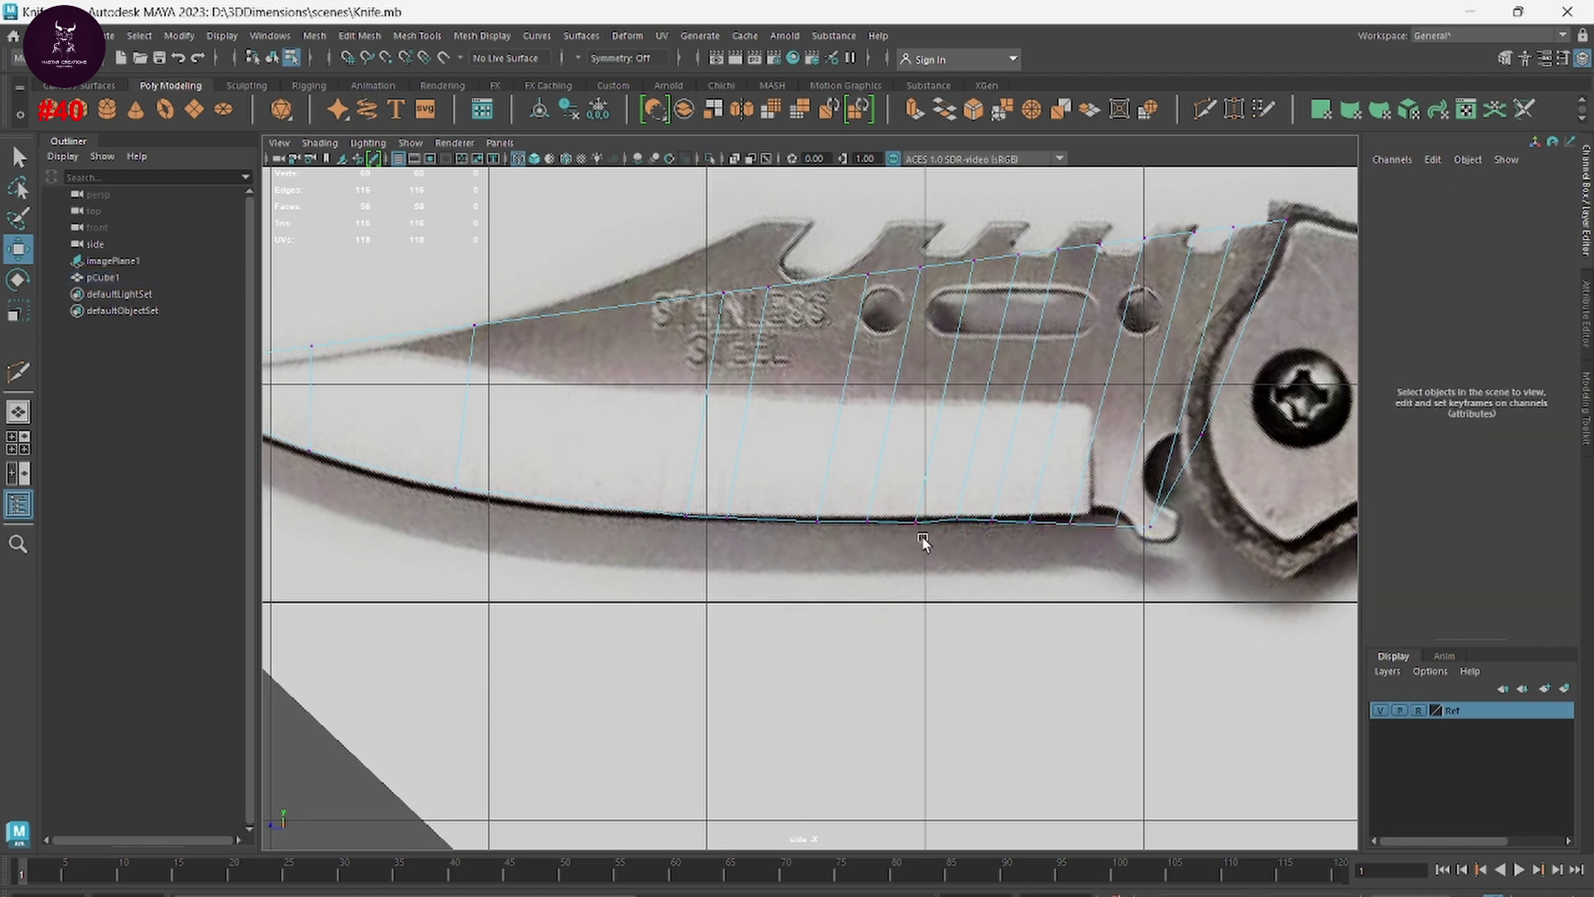
left_click(914, 522)
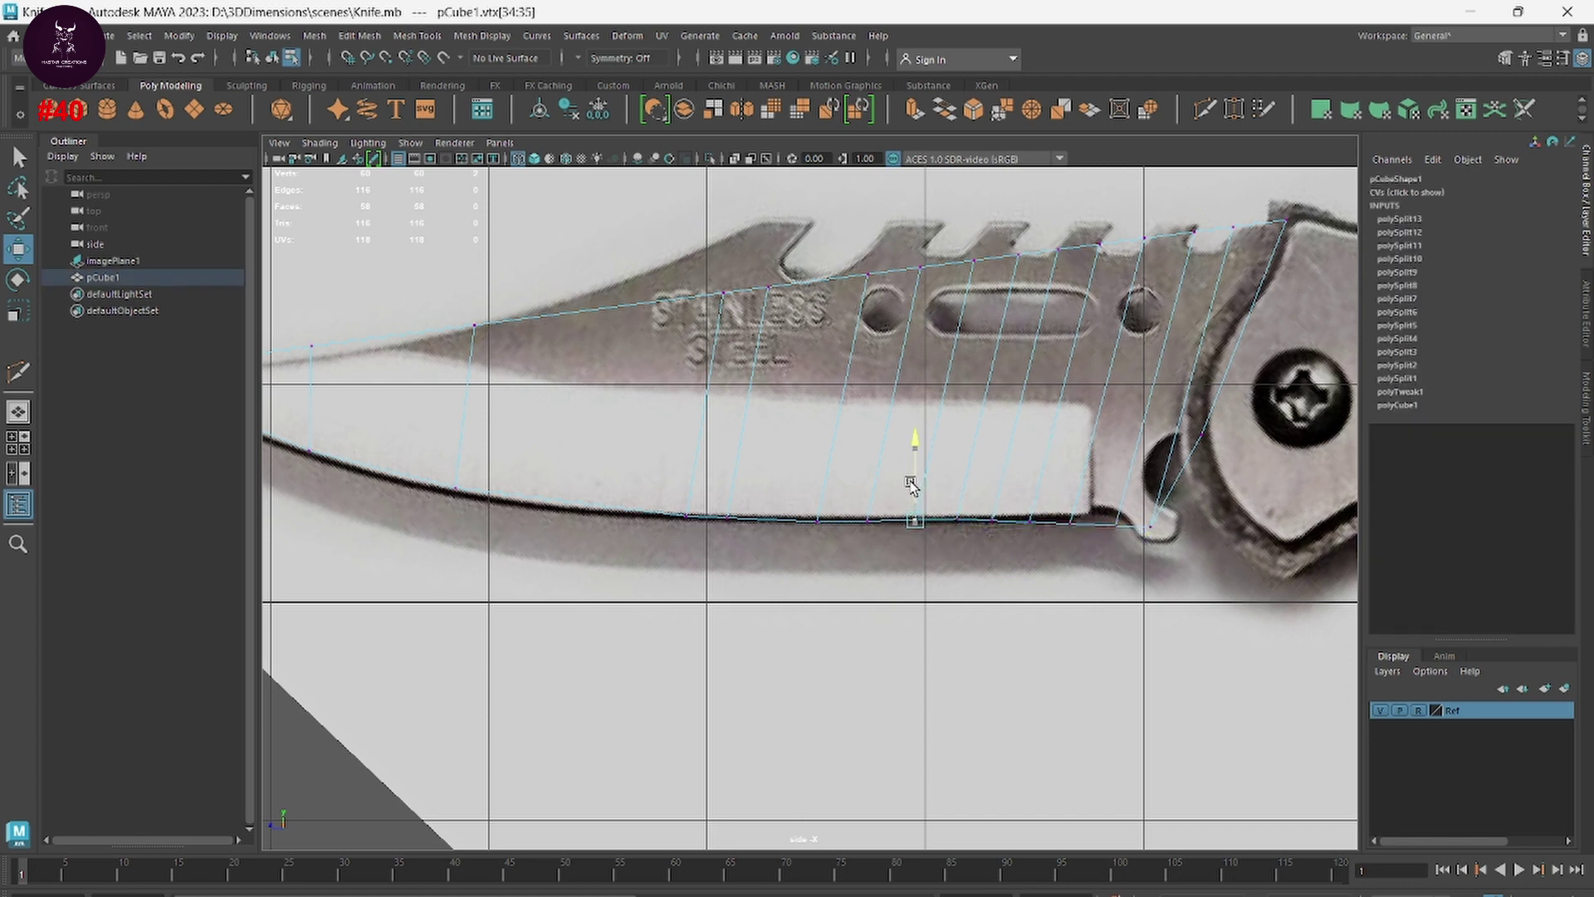
mouse_move(1223, 588)
left_mouse_down()
mouse_move(1019, 504)
mouse_move(1090, 491)
left_mouse_up()
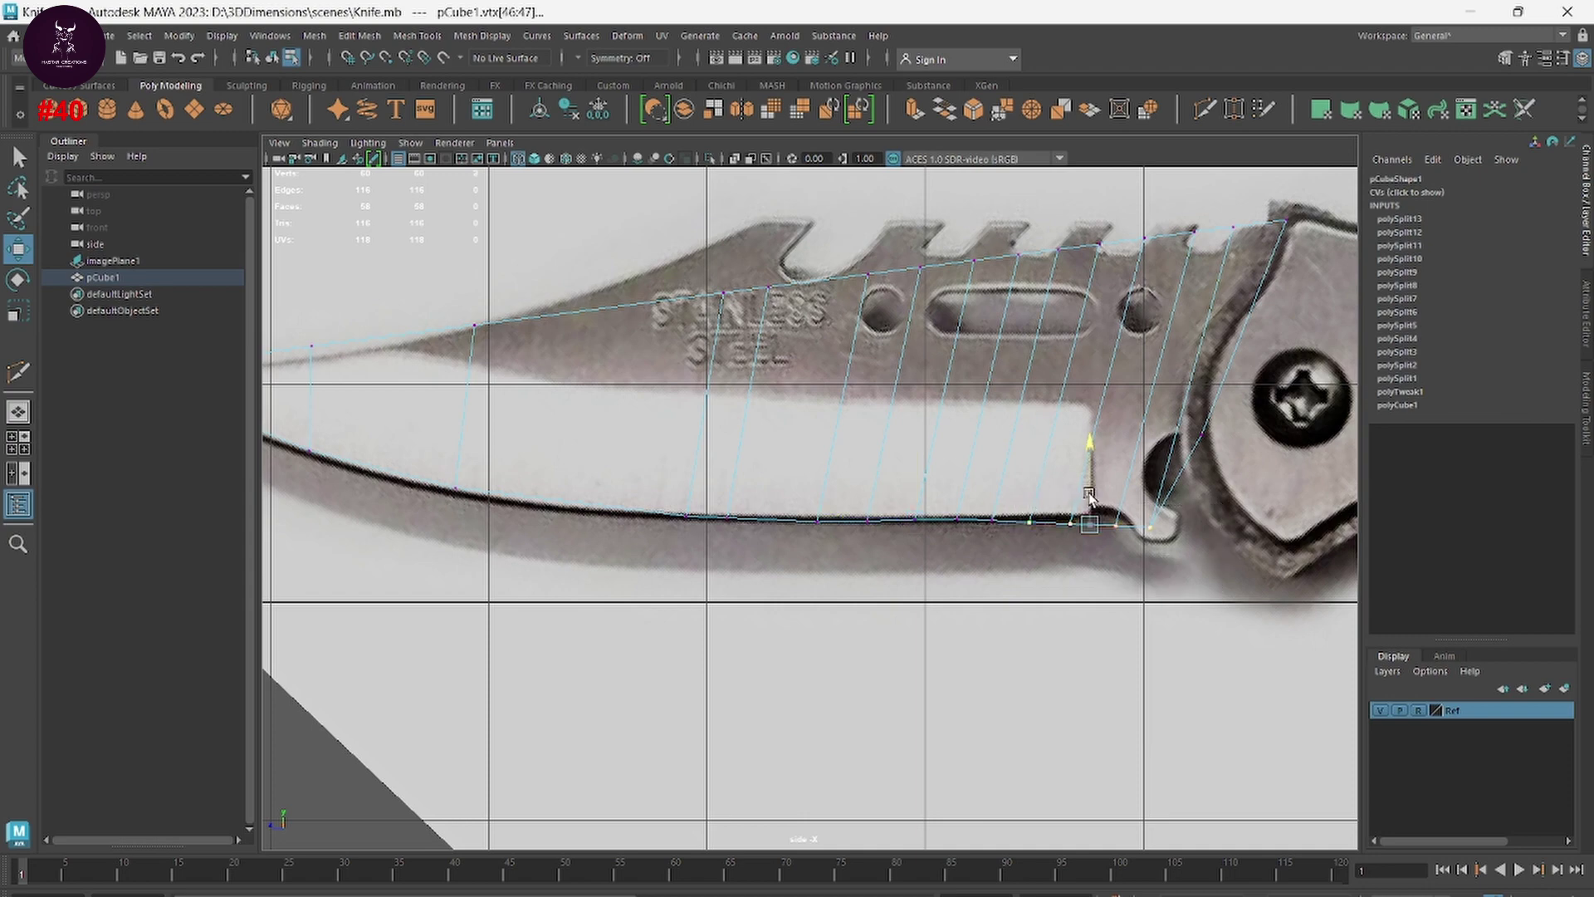
Step: Move the rearmost bottom vertex up toward the bolster and fit the corner vertices into the heel
scroll(1090, 494, "up", 2)
scroll(1092, 540, "up", 2)
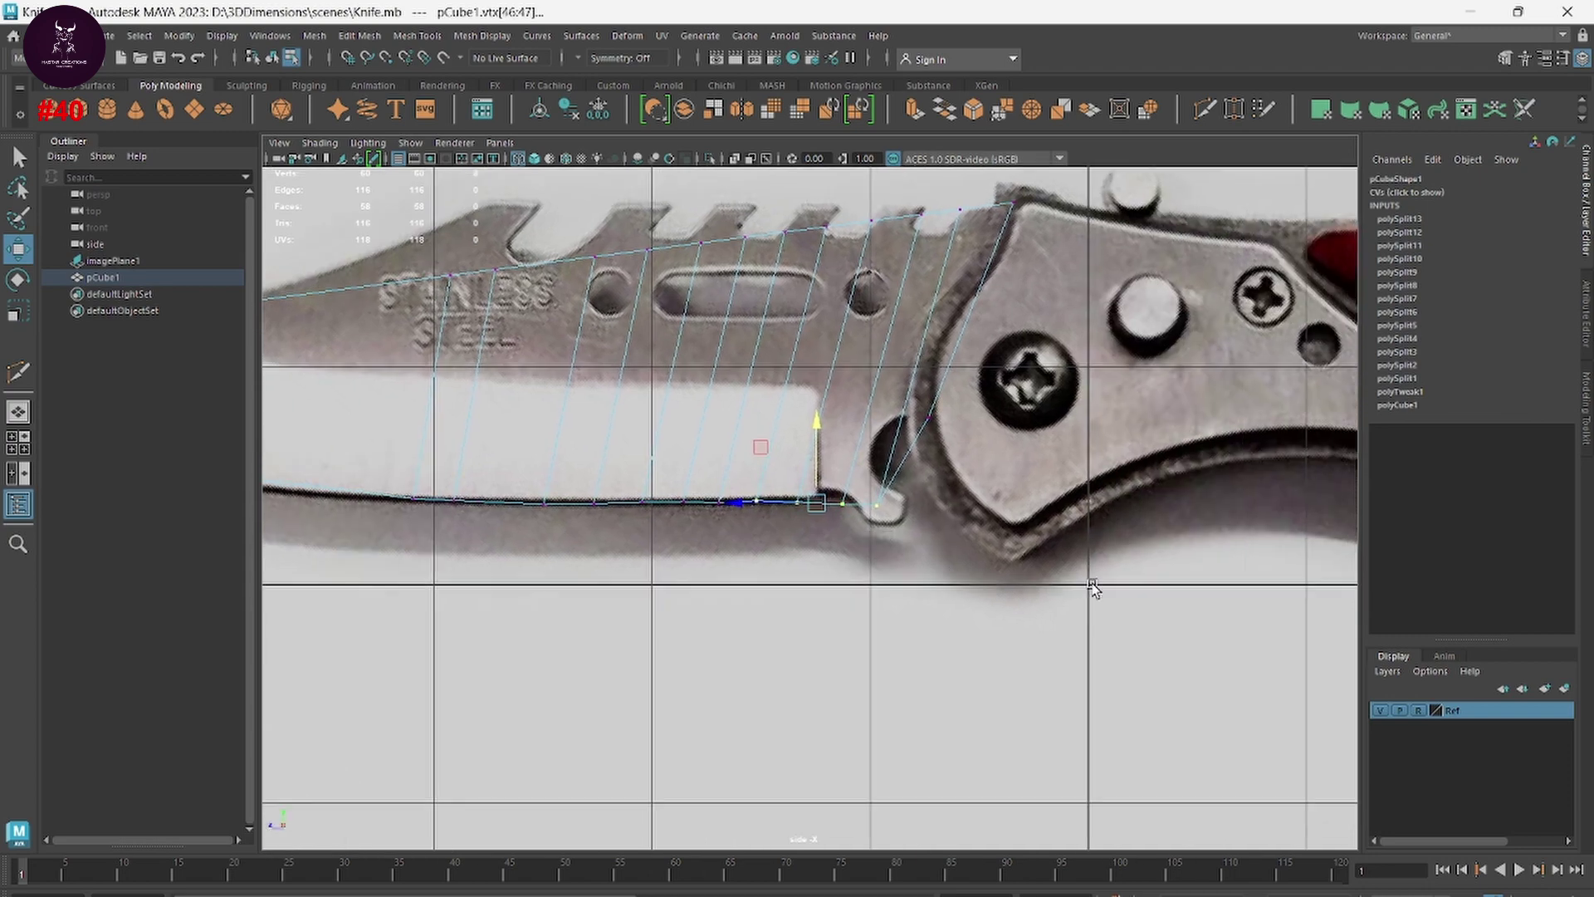
scroll(1092, 579, "up", 3)
left_click(993, 500)
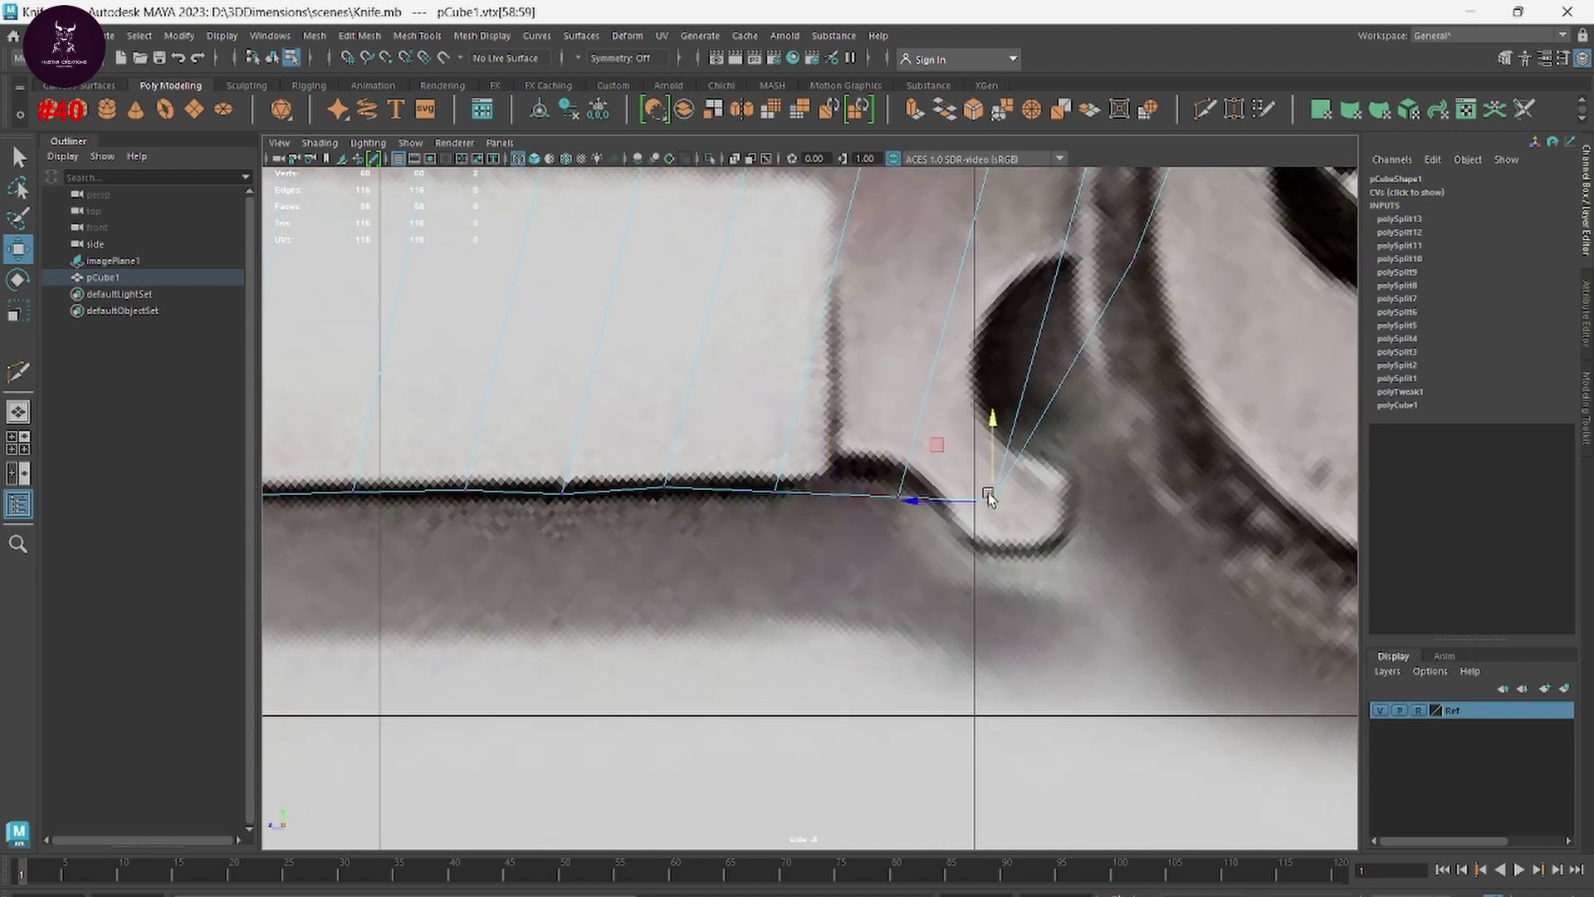
mouse_move(990, 499)
left_mouse_down()
mouse_move(1025, 290)
mouse_move(1054, 263)
mouse_move(1028, 277)
mouse_move(1060, 257)
left_mouse_up()
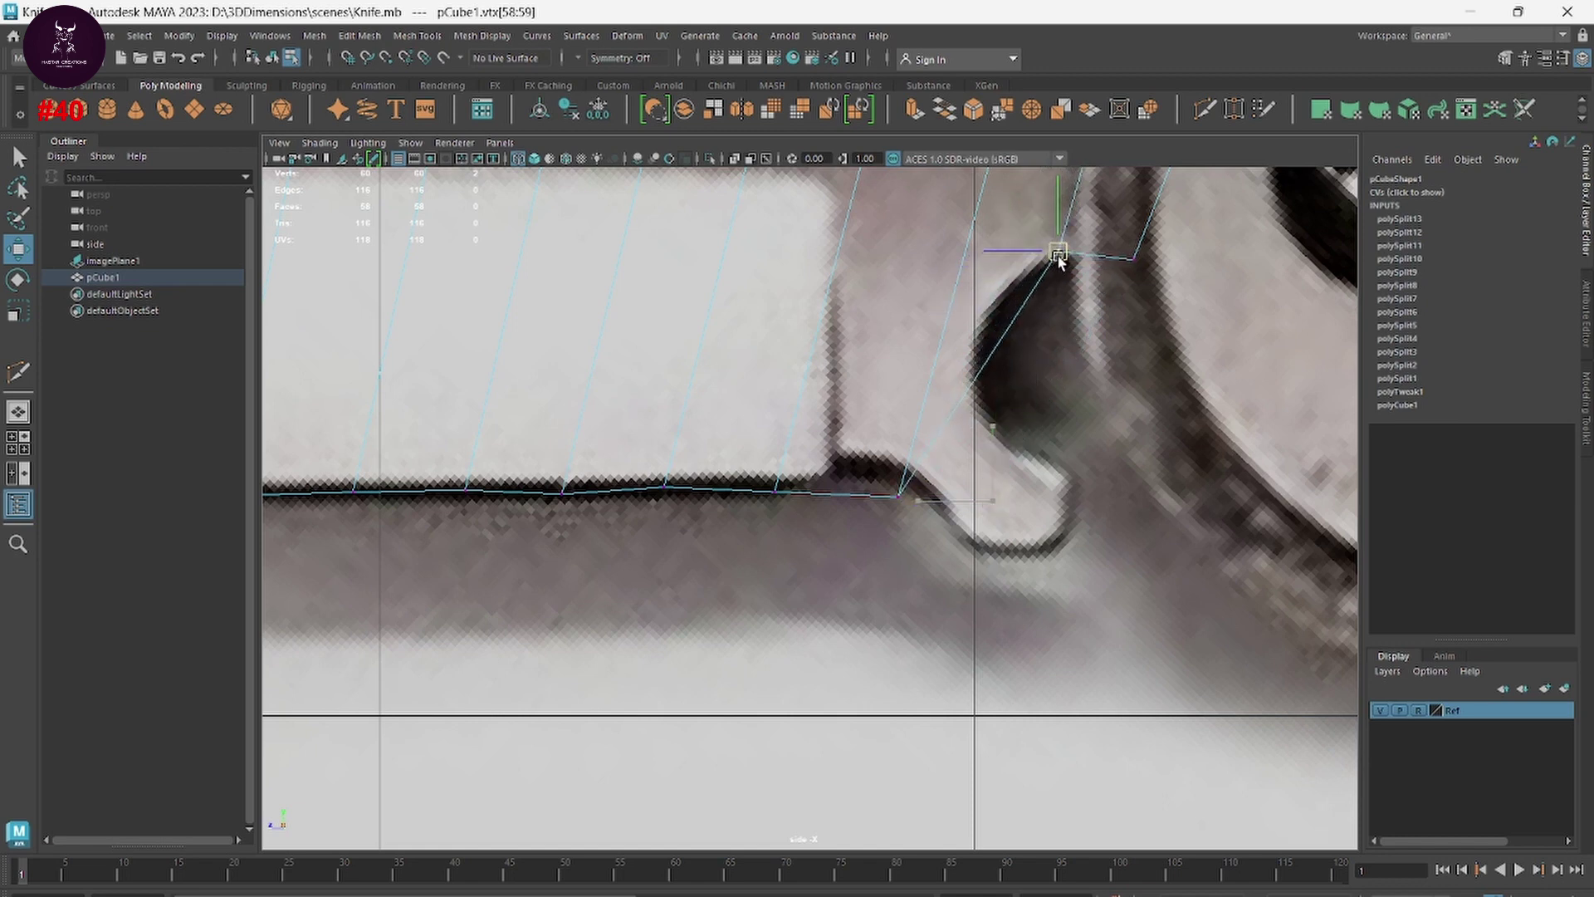
mouse_move(922, 515)
left_mouse_down()
mouse_move(881, 481)
mouse_move(830, 479)
mouse_move(844, 489)
left_mouse_up()
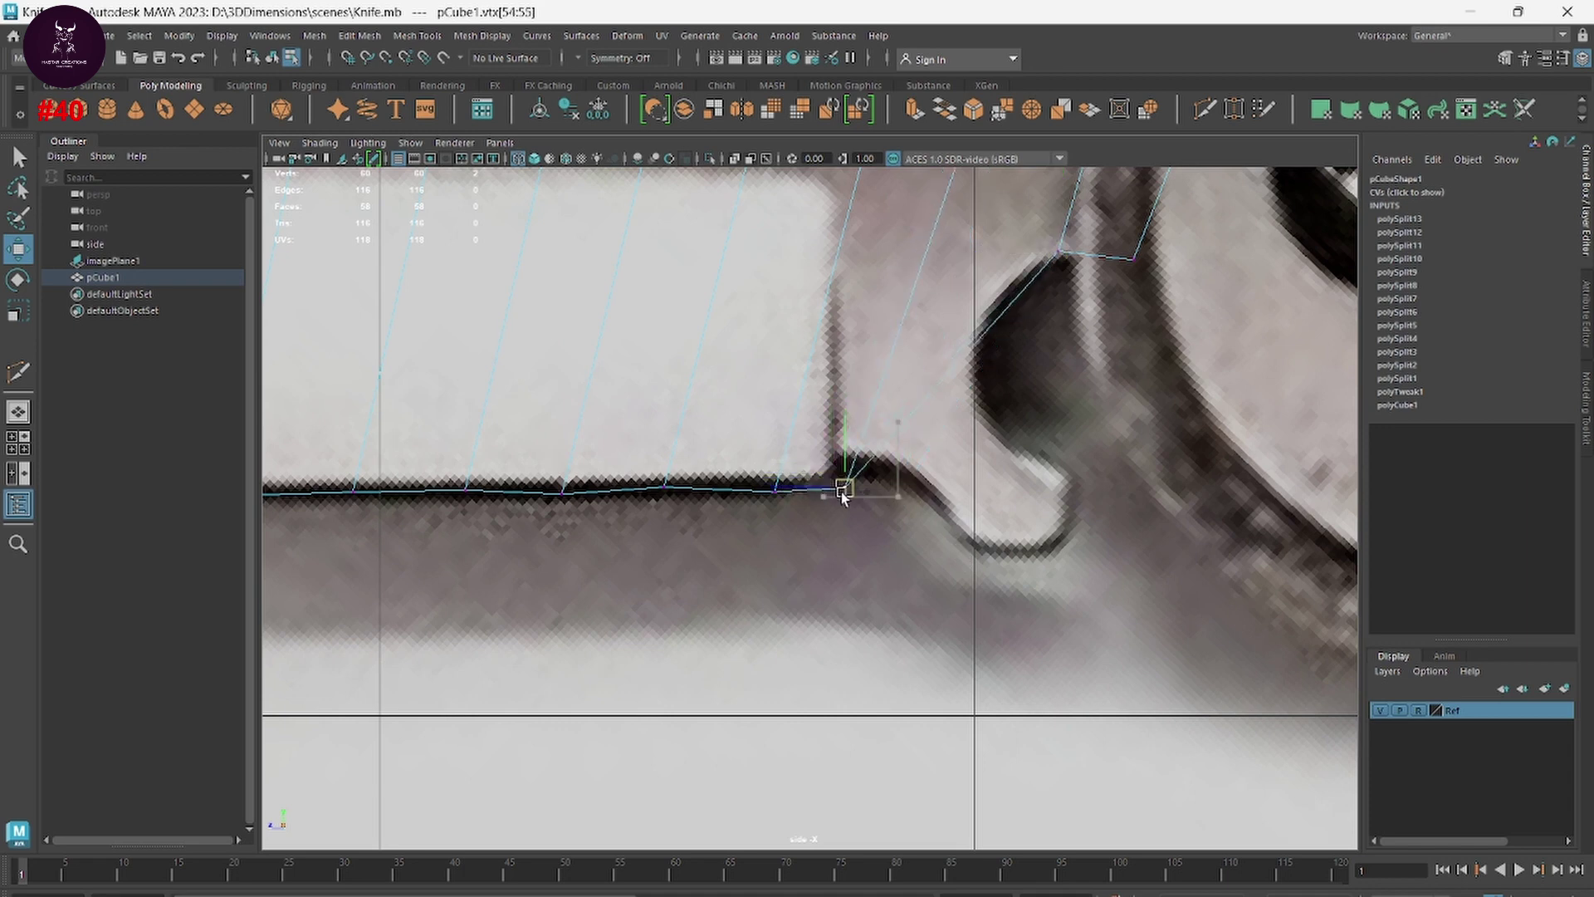
middle_click_drag(843, 489, 911, 496, "alt")
mouse_move(911, 496)
left_mouse_down()
mouse_move(954, 466)
mouse_move(902, 465)
mouse_move(893, 495)
mouse_move(876, 486)
mouse_move(888, 494)
left_mouse_up()
left_click(841, 498)
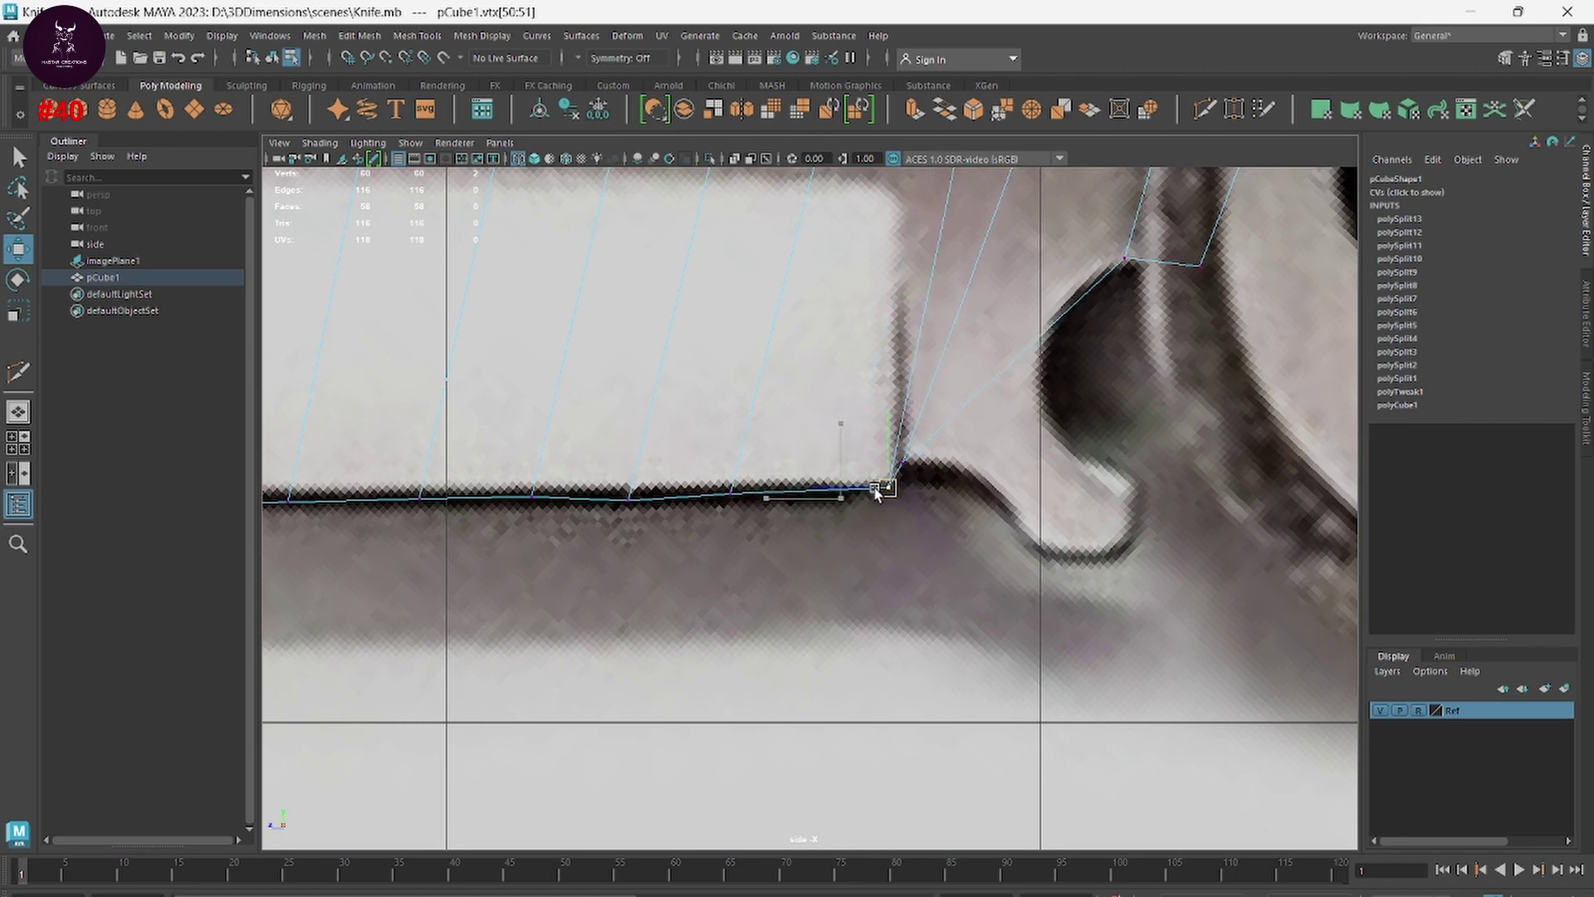
middle_click_drag(918, 502, 917, 556, "alt")
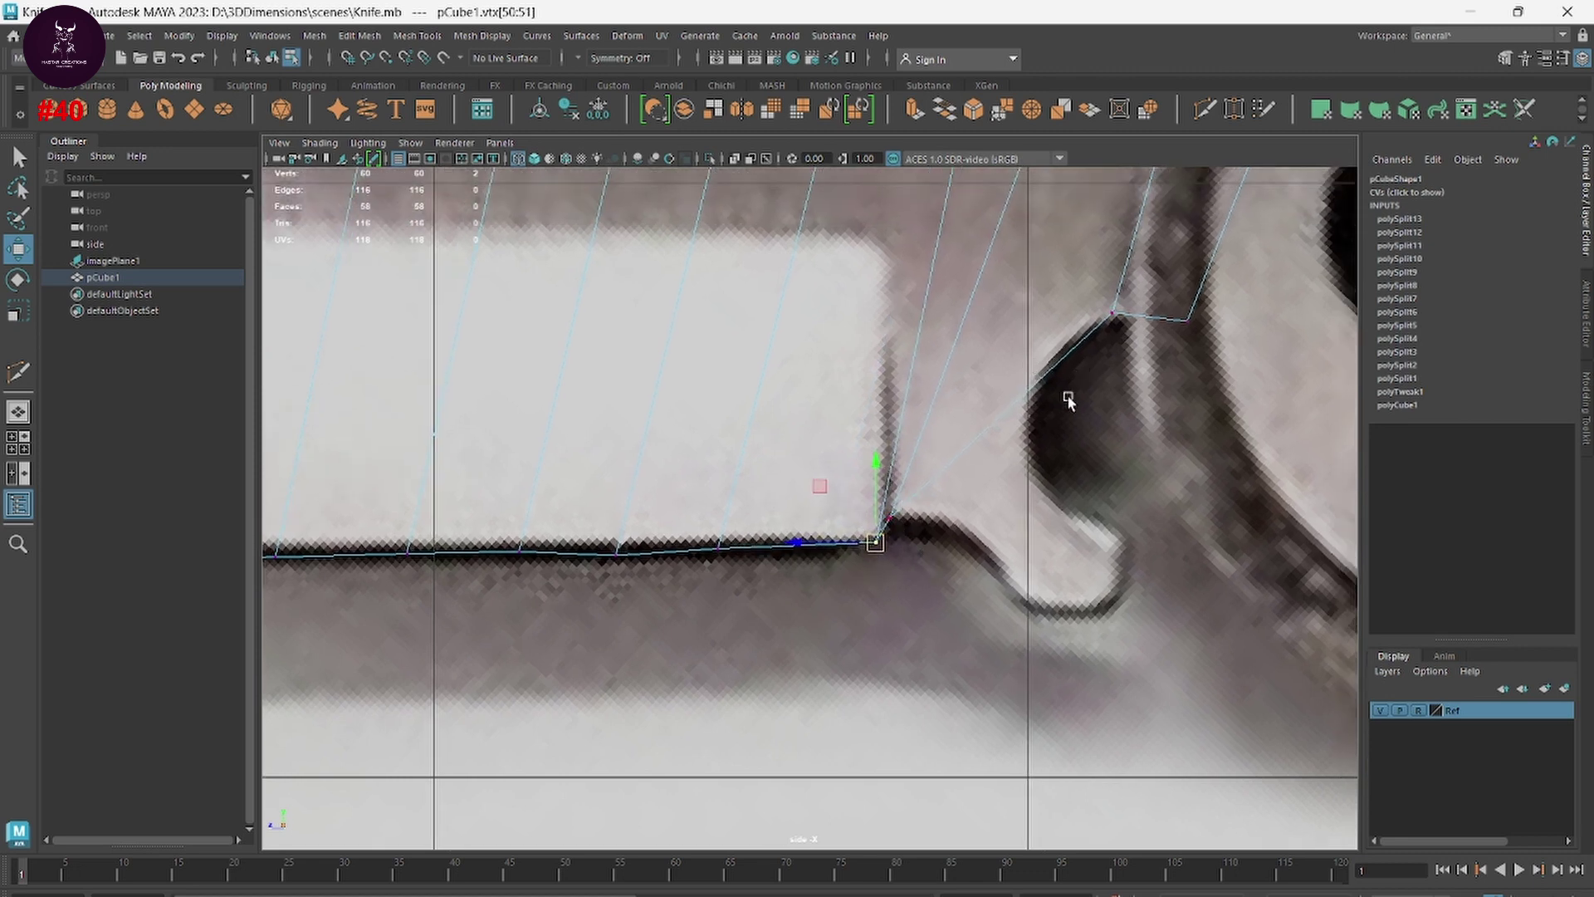
Step: Place the notch vertex on the heel curve and lift the bolster vertex onto its edge
middle_click_drag(1052, 390, 1021, 452, "alt")
left_click(997, 383)
mouse_move(996, 384)
left_mouse_down()
mouse_move(963, 440)
mouse_move(982, 448)
left_mouse_up()
middle_click_drag(1099, 492, 880, 642, "alt")
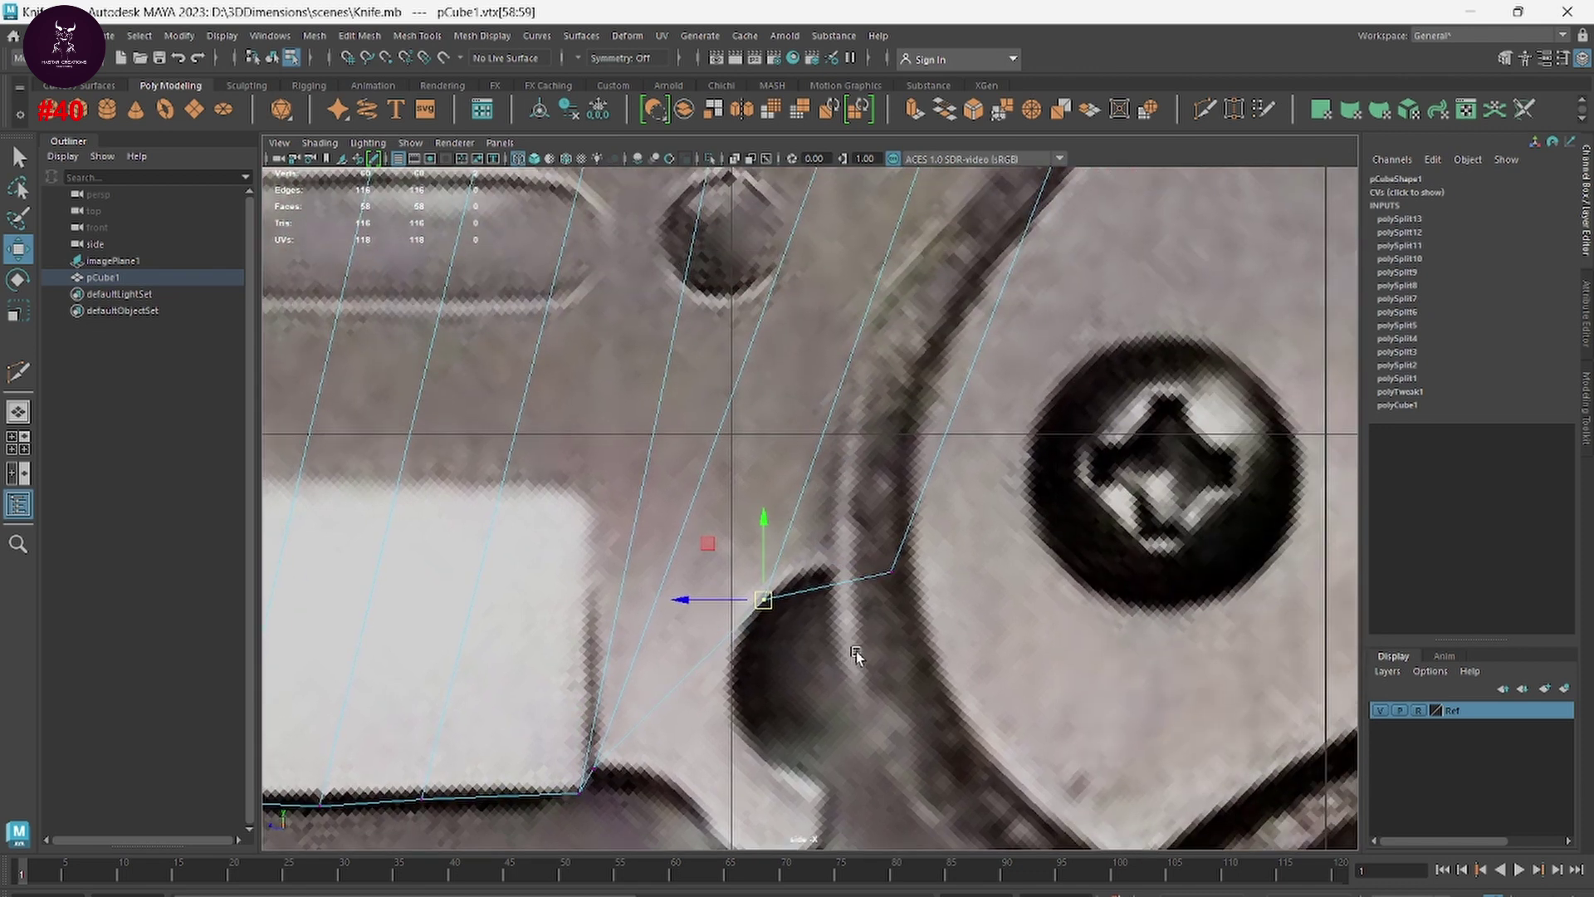
left_click(891, 571)
left_click_drag(891, 571, 903, 541)
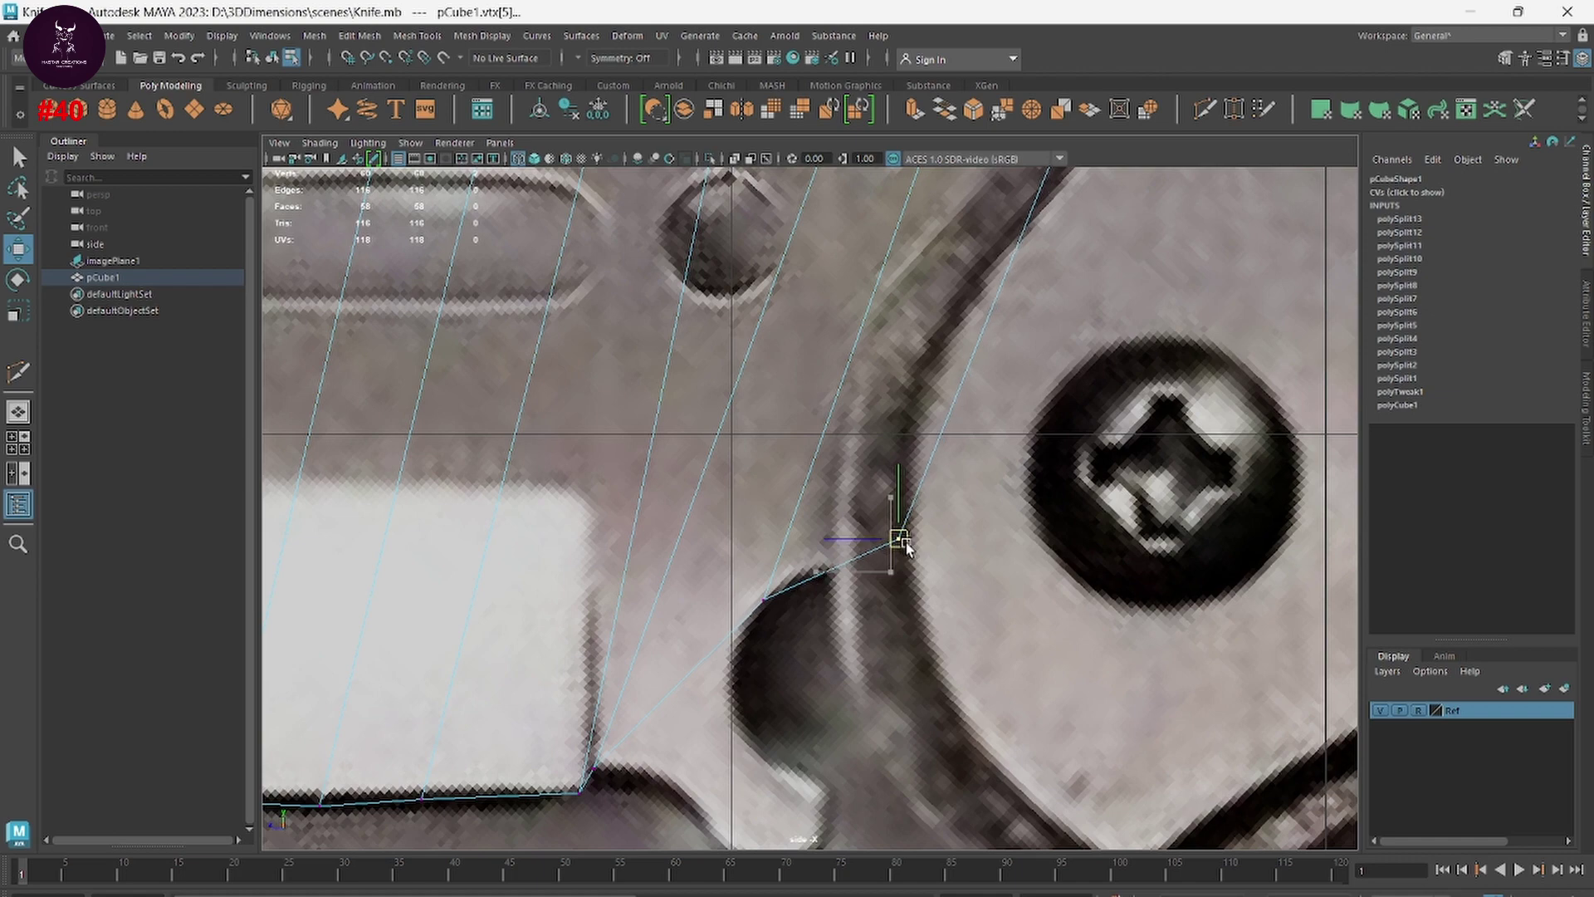
middle_click_drag(969, 515, 812, 773, "alt")
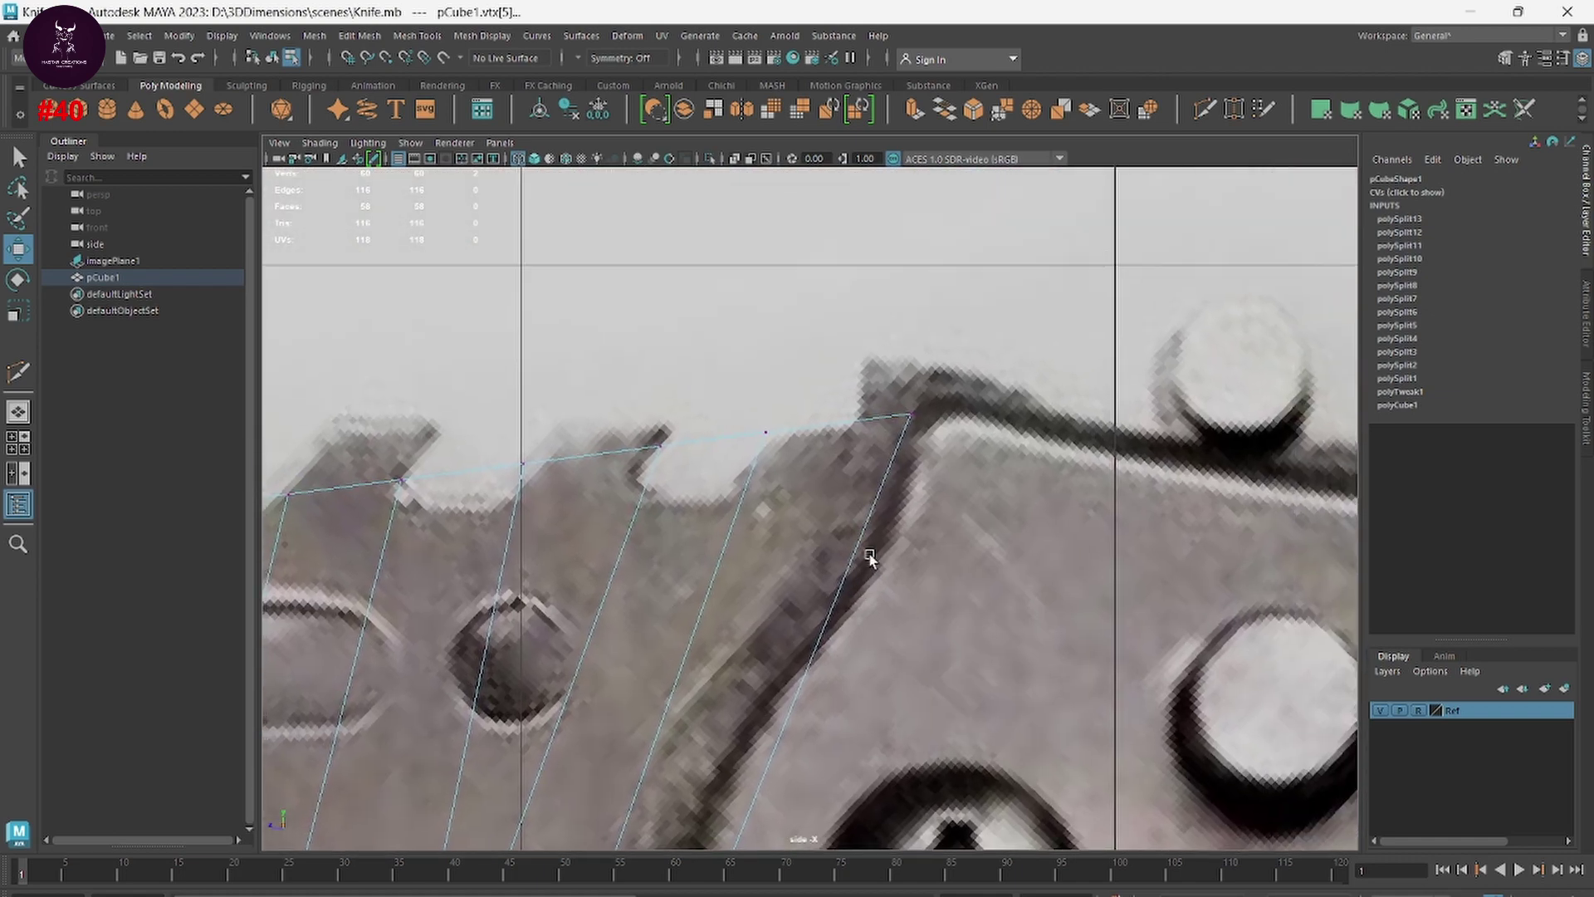
Step: Lower the spine vertex near the handle and the top-right corner vertex onto the back edge
left_click_drag(886, 391, 890, 396)
middle_click_drag(901, 397, 1011, 480, "alt")
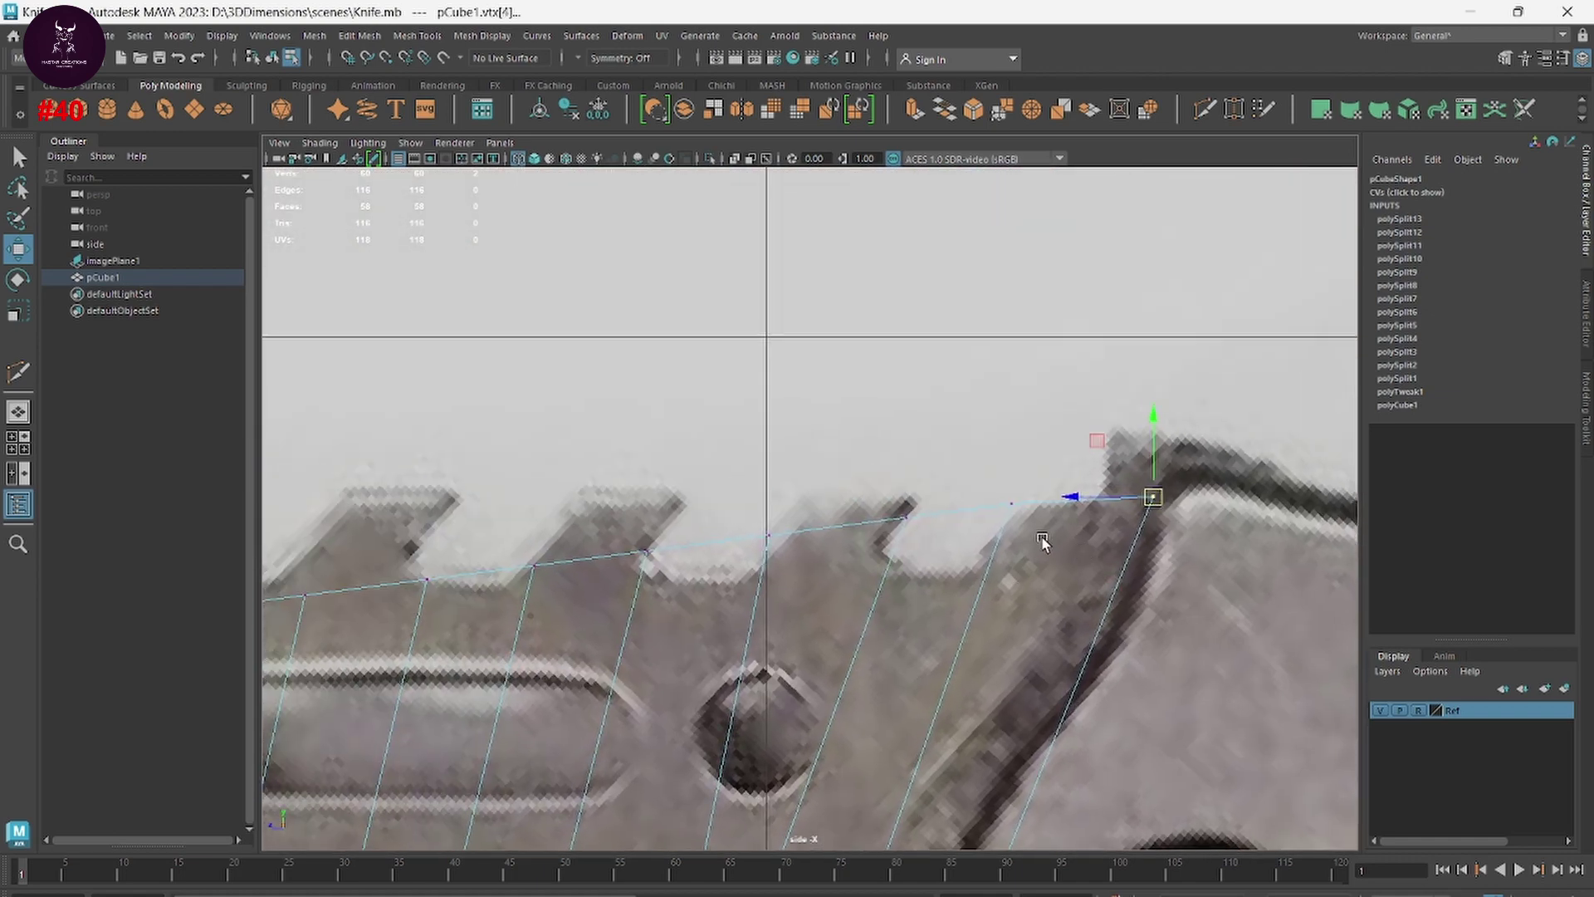
mouse_move(1013, 500)
left_mouse_down()
mouse_move(980, 563)
mouse_move(1028, 504)
mouse_move(988, 561)
left_mouse_up()
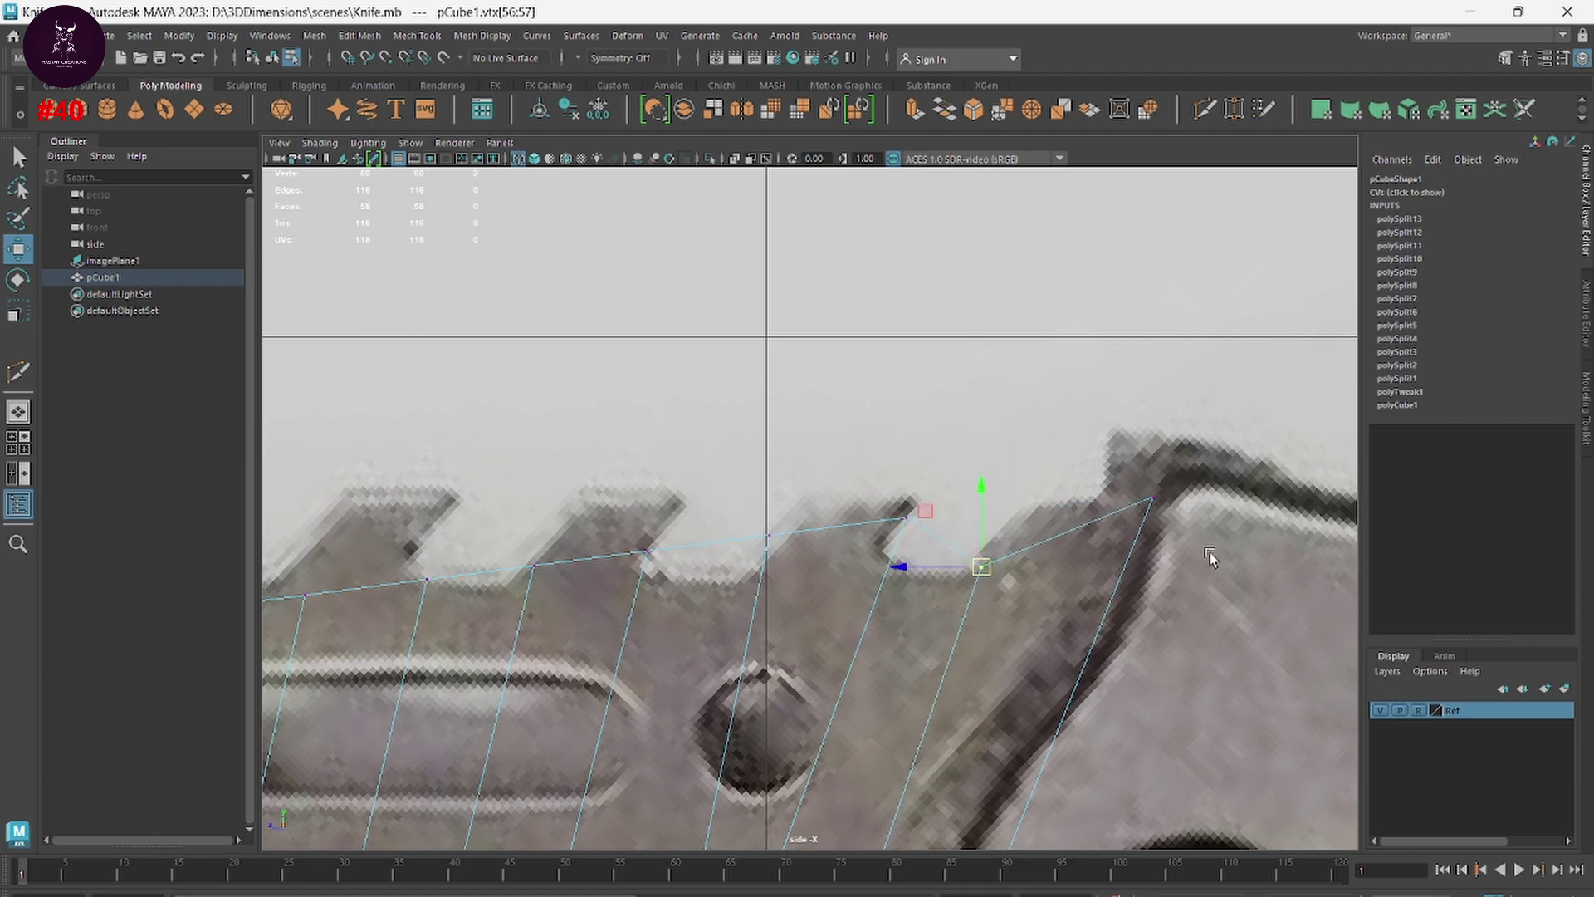
left_click(1152, 498)
left_click_drag(1153, 498, 1154, 577)
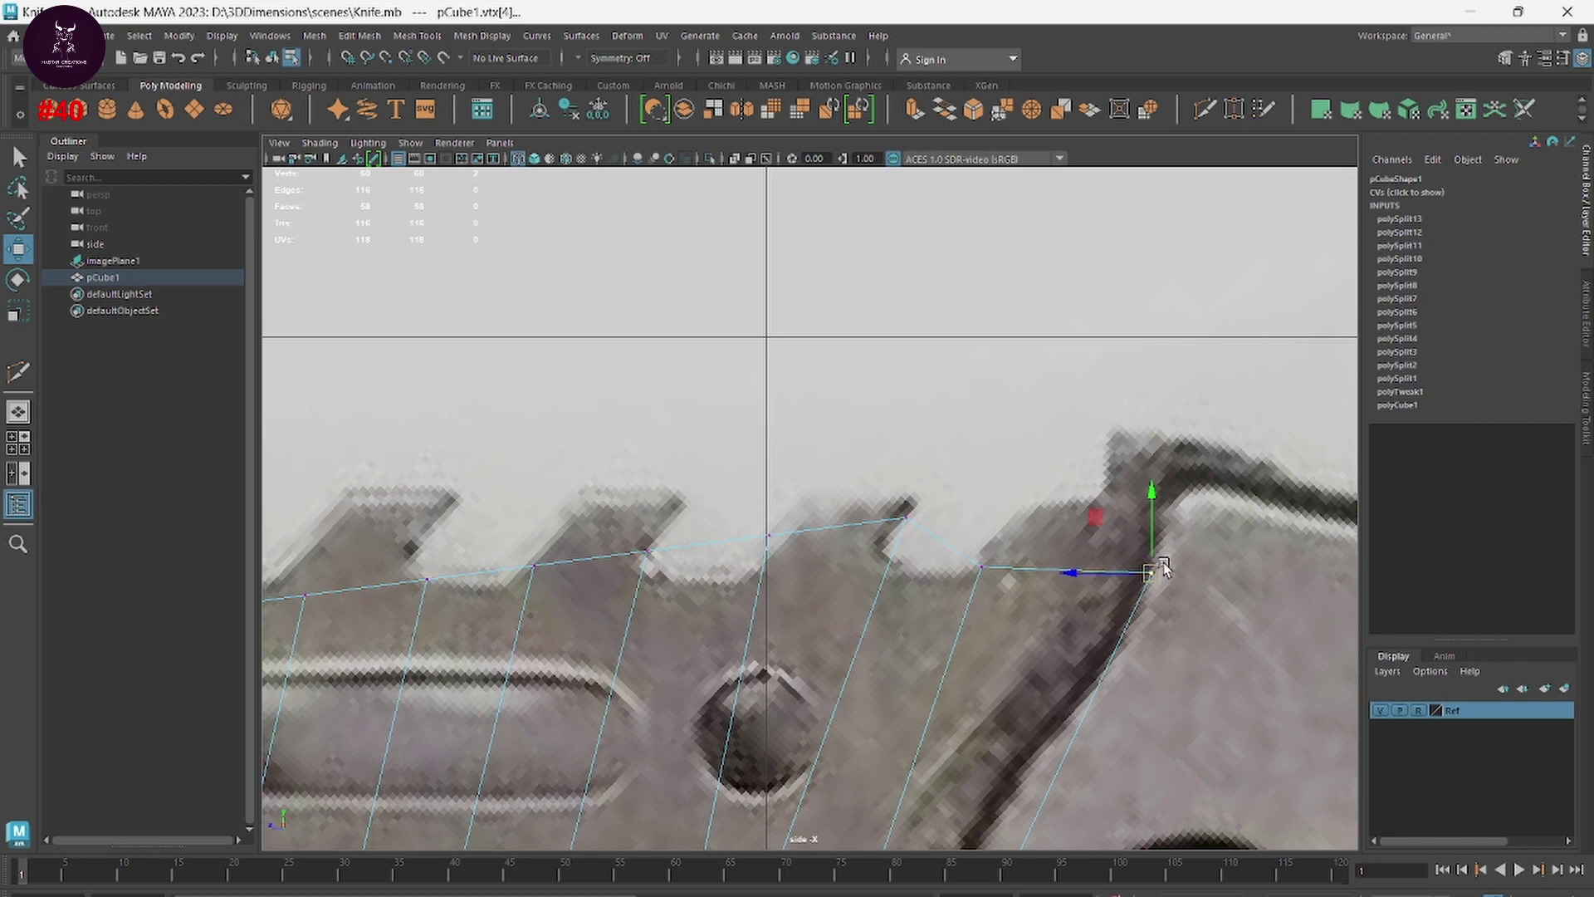
left_click_drag(1152, 571, 1155, 567)
middle_click_drag(1156, 568, 1335, 568, "alt")
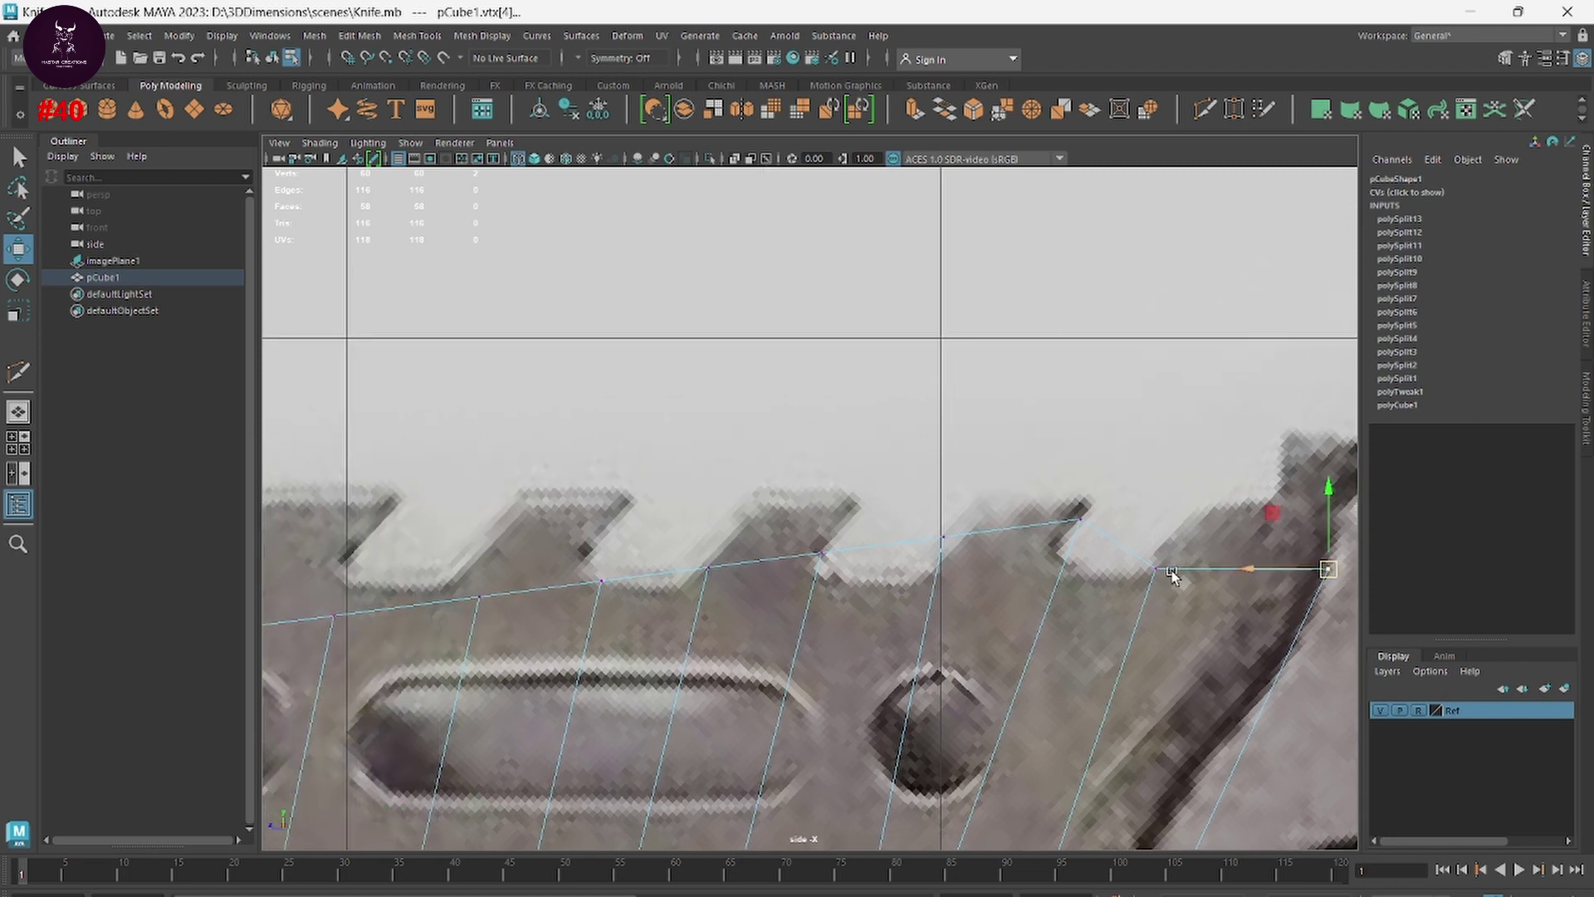
Step: Align the next spine vertices along the serrated section onto the reference's top outline
mouse_move(1050, 474)
left_mouse_down()
mouse_move(1113, 542)
mouse_move(1075, 540)
mouse_move(1071, 567)
left_mouse_up()
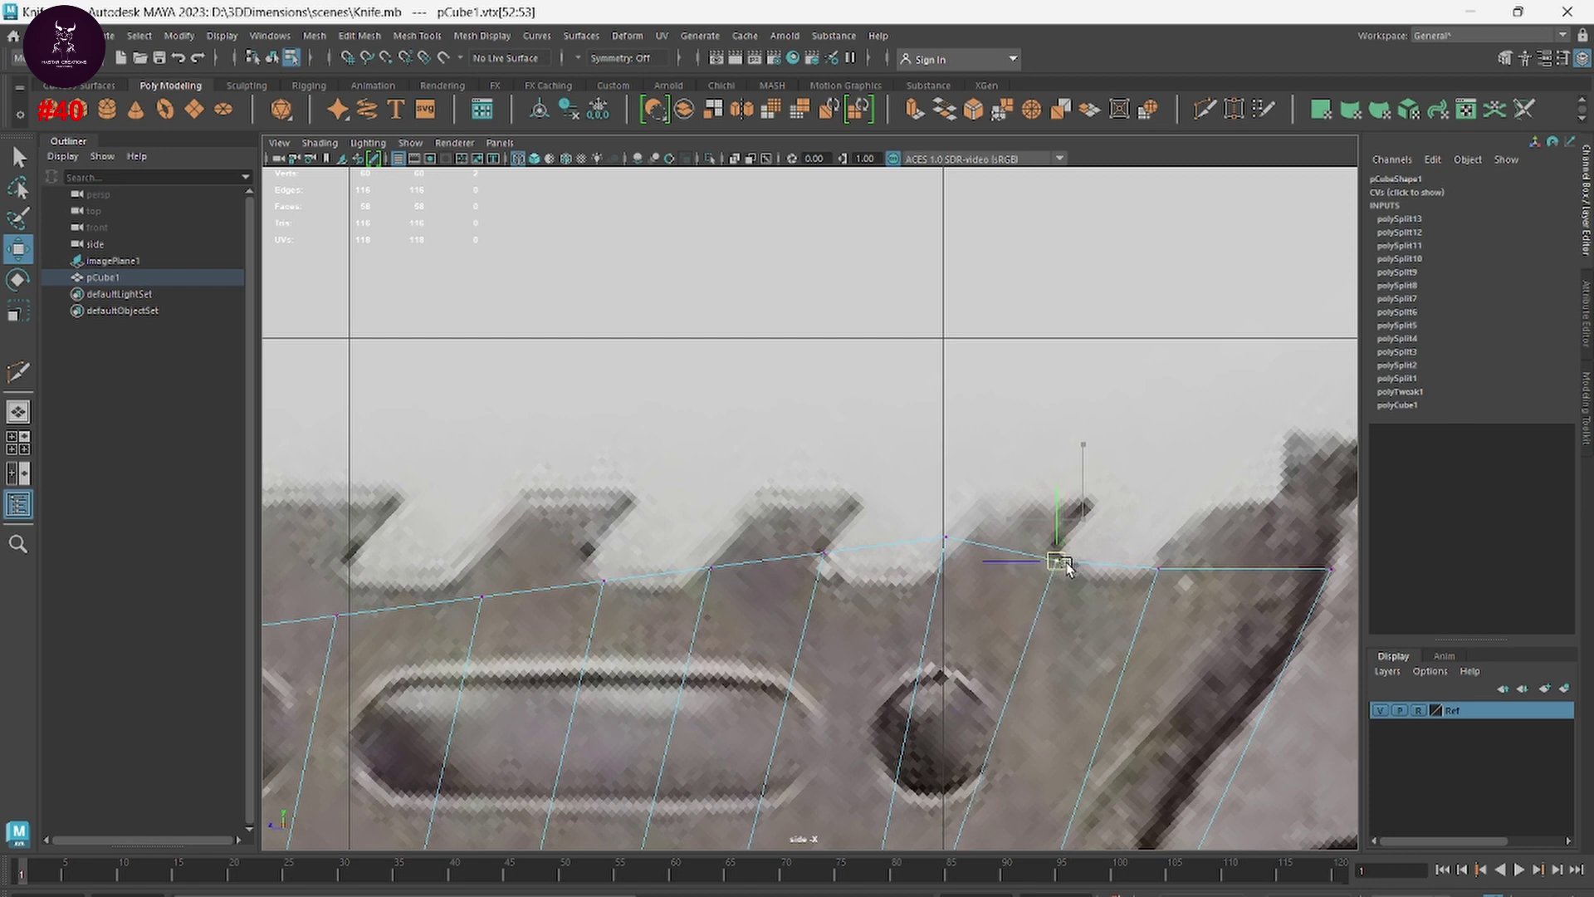
middle_click_drag(1071, 567, 1267, 547, "alt")
mouse_move(1090, 464)
left_mouse_down()
mouse_move(1149, 526)
mouse_move(1117, 554)
left_mouse_up()
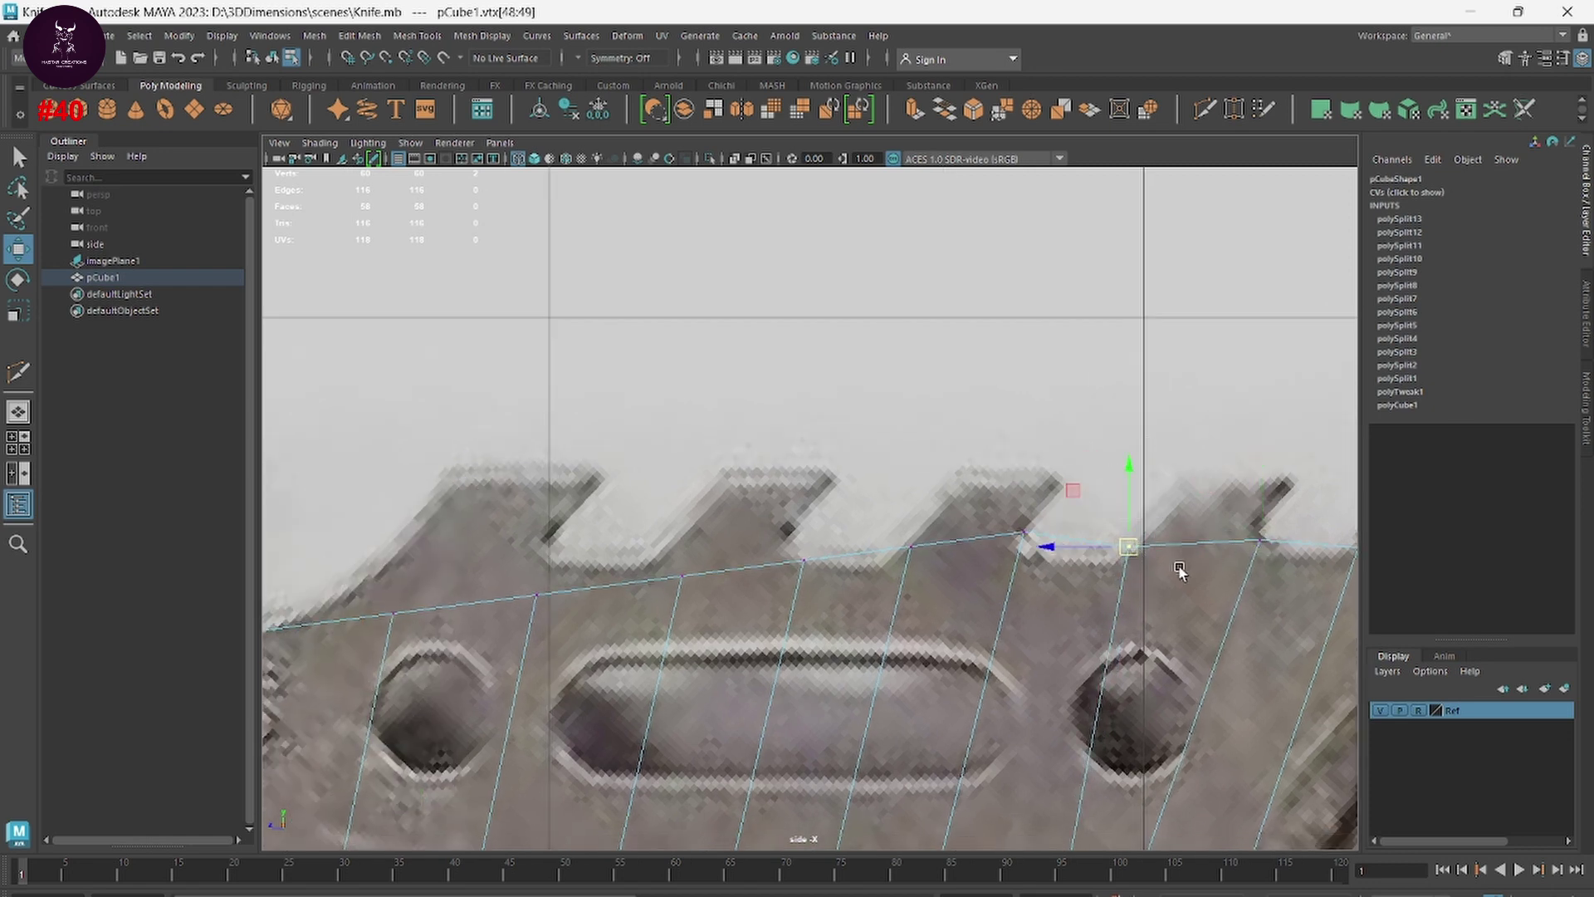
middle_click_drag(1052, 581, 1220, 612, "alt")
left_click(1158, 519)
left_click_drag(1157, 519, 1184, 539)
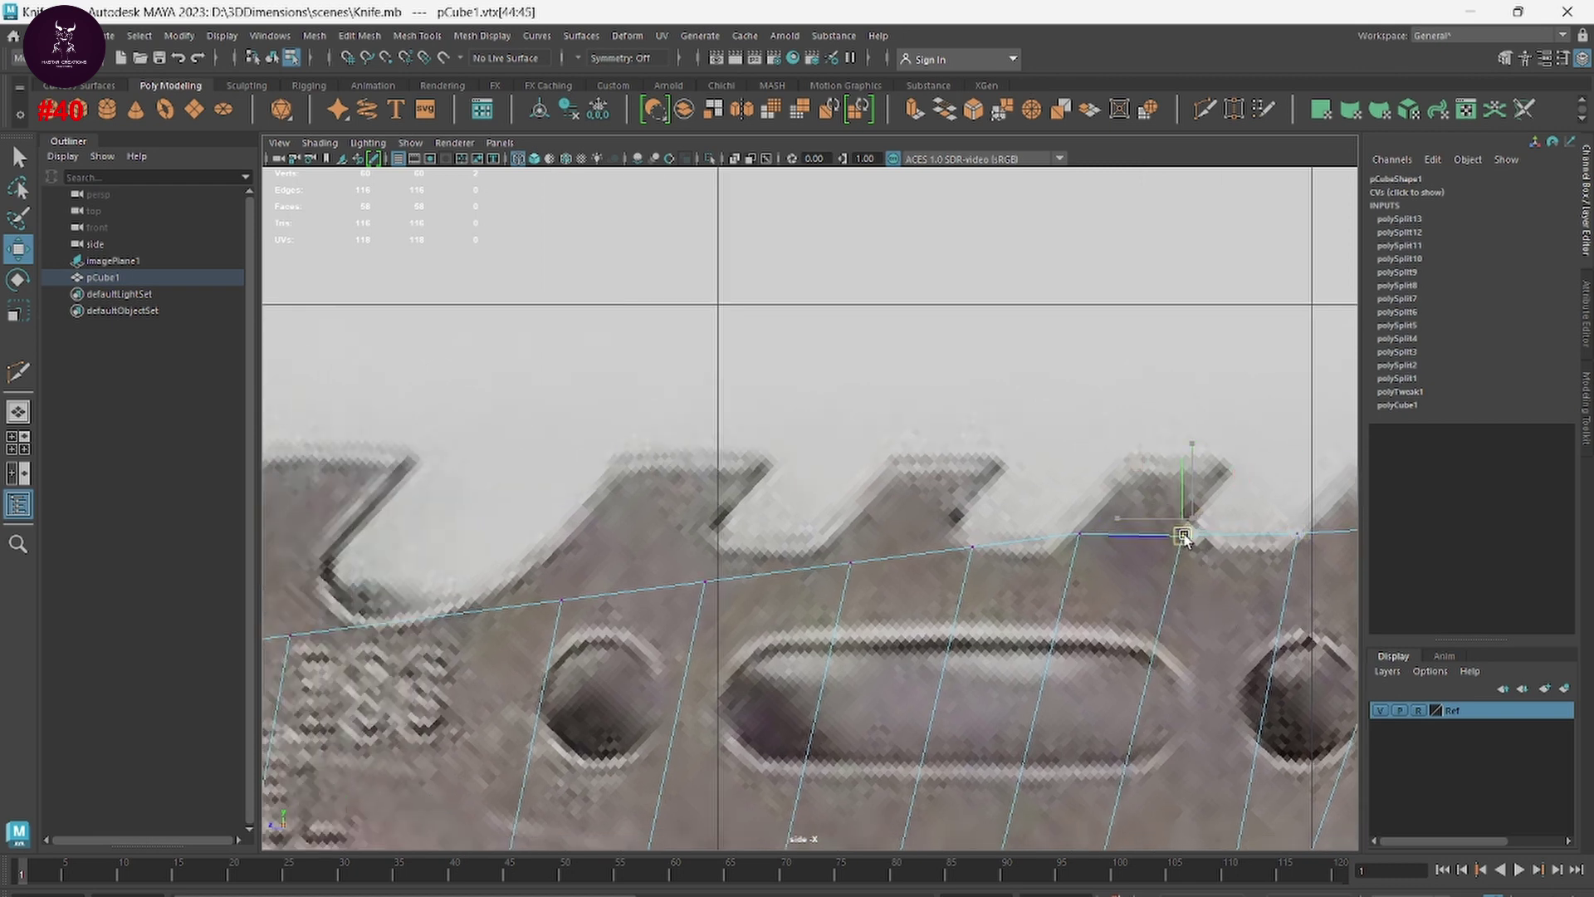
left_click(1079, 535)
left_click_drag(1071, 538, 1007, 573)
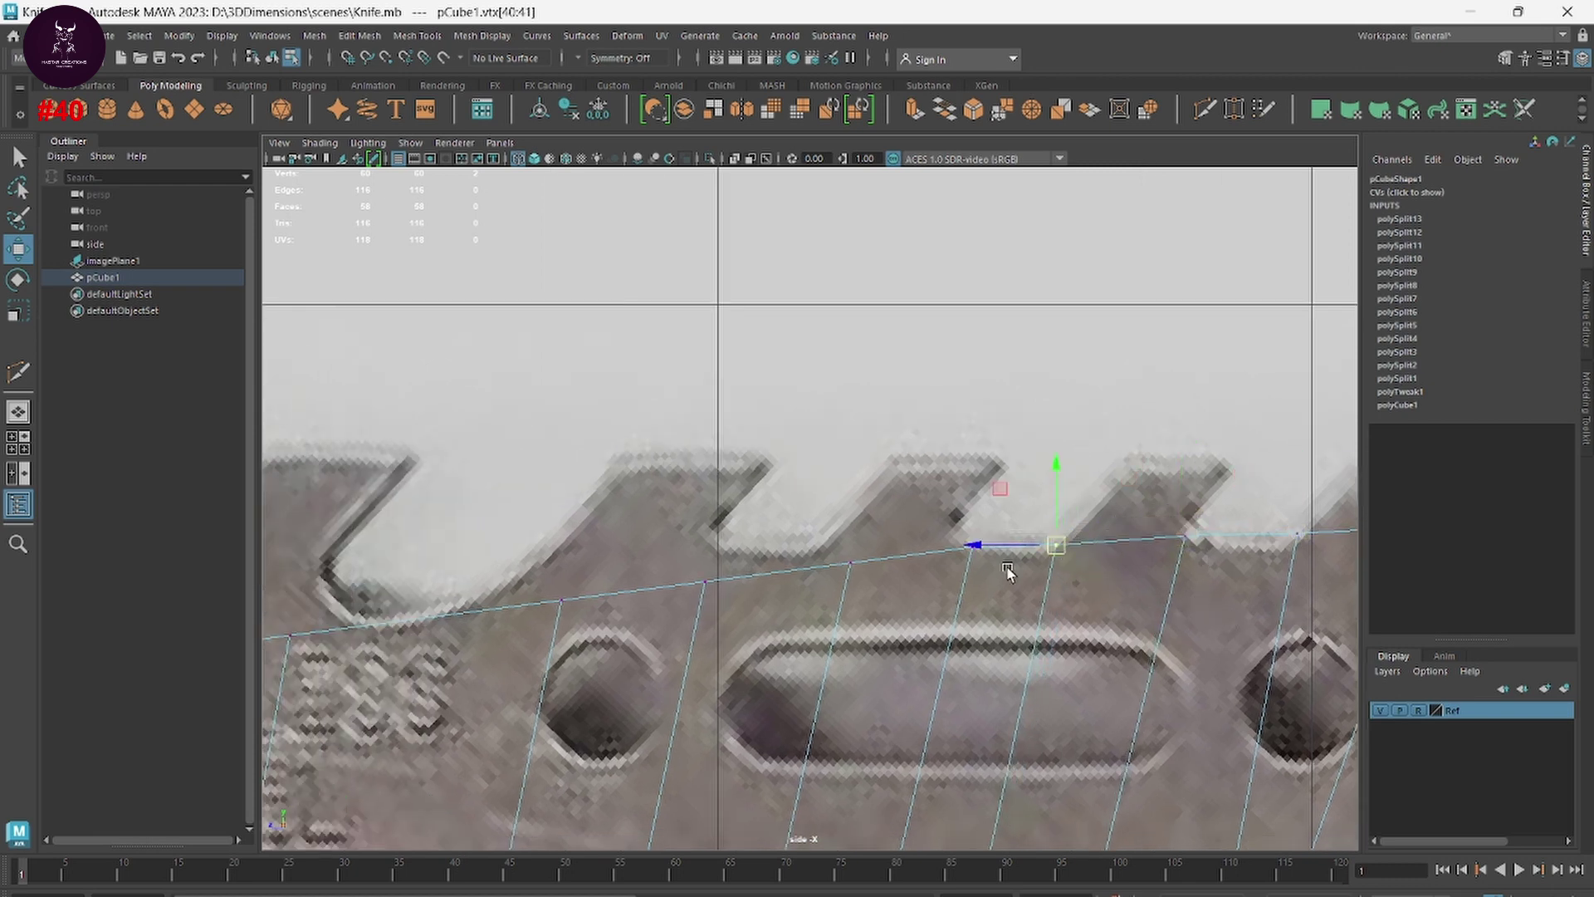
middle_click_drag(1007, 573, 1132, 587, "alt")
left_click(1103, 548)
mouse_move(1103, 548)
left_mouse_down()
mouse_move(1071, 529)
mouse_move(1086, 538)
left_mouse_up()
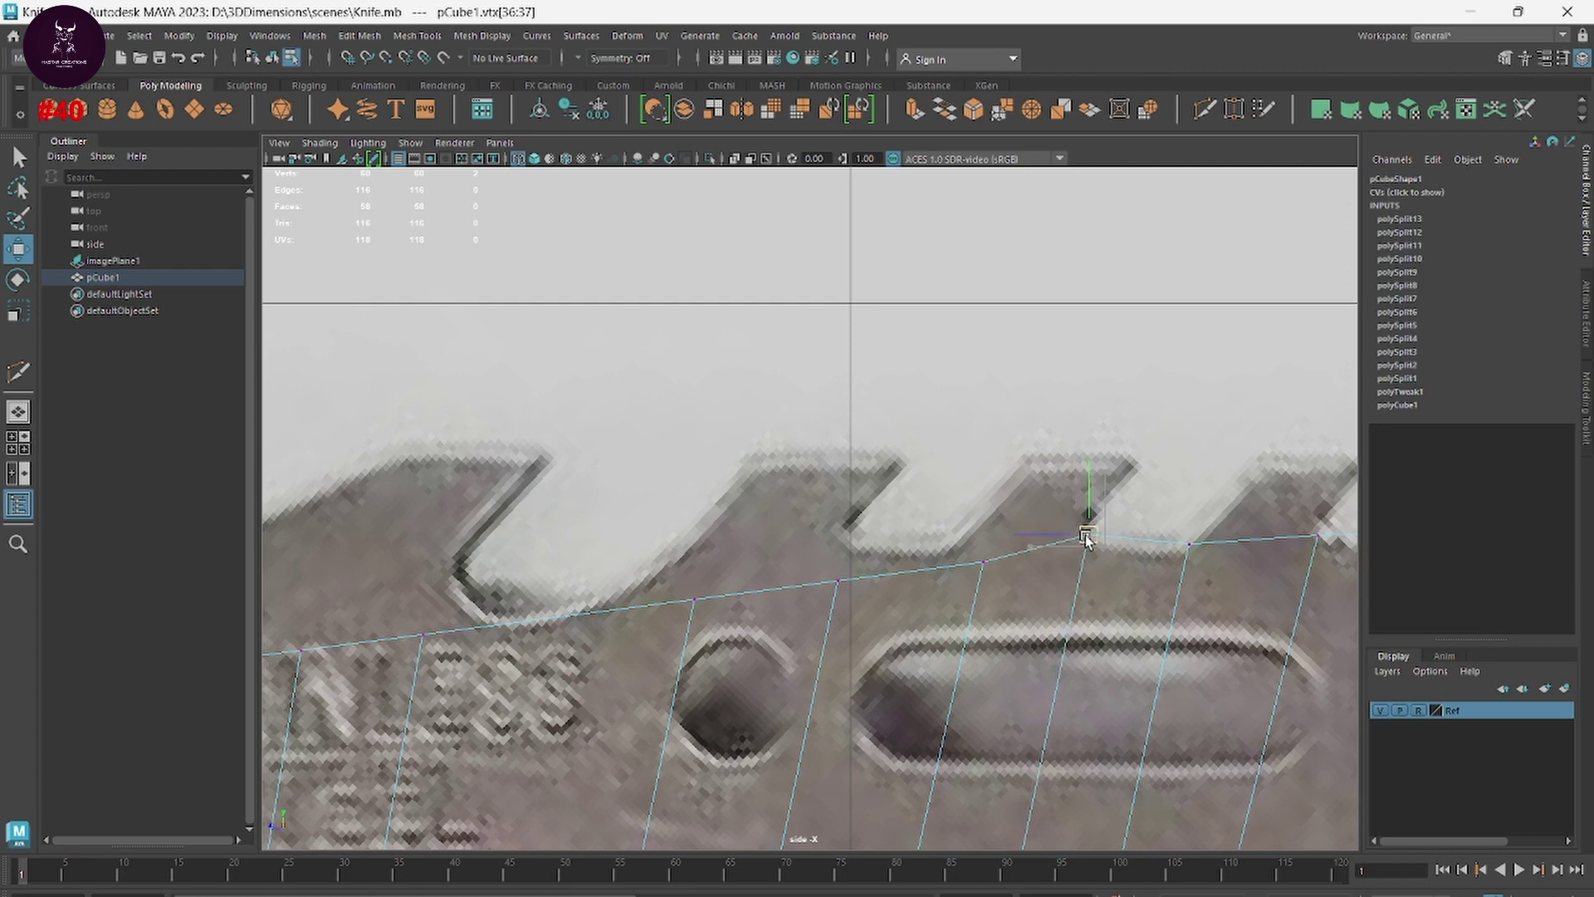
Step: Fit the remaining spine vertices toward the tip, lifting one to the serration notch
middle_click_drag(1087, 538, 1194, 528, "alt")
left_click(1091, 551)
left_click_drag(1090, 551, 1055, 552)
middle_click_drag(1007, 541, 1174, 598, "alt")
left_click(1124, 551)
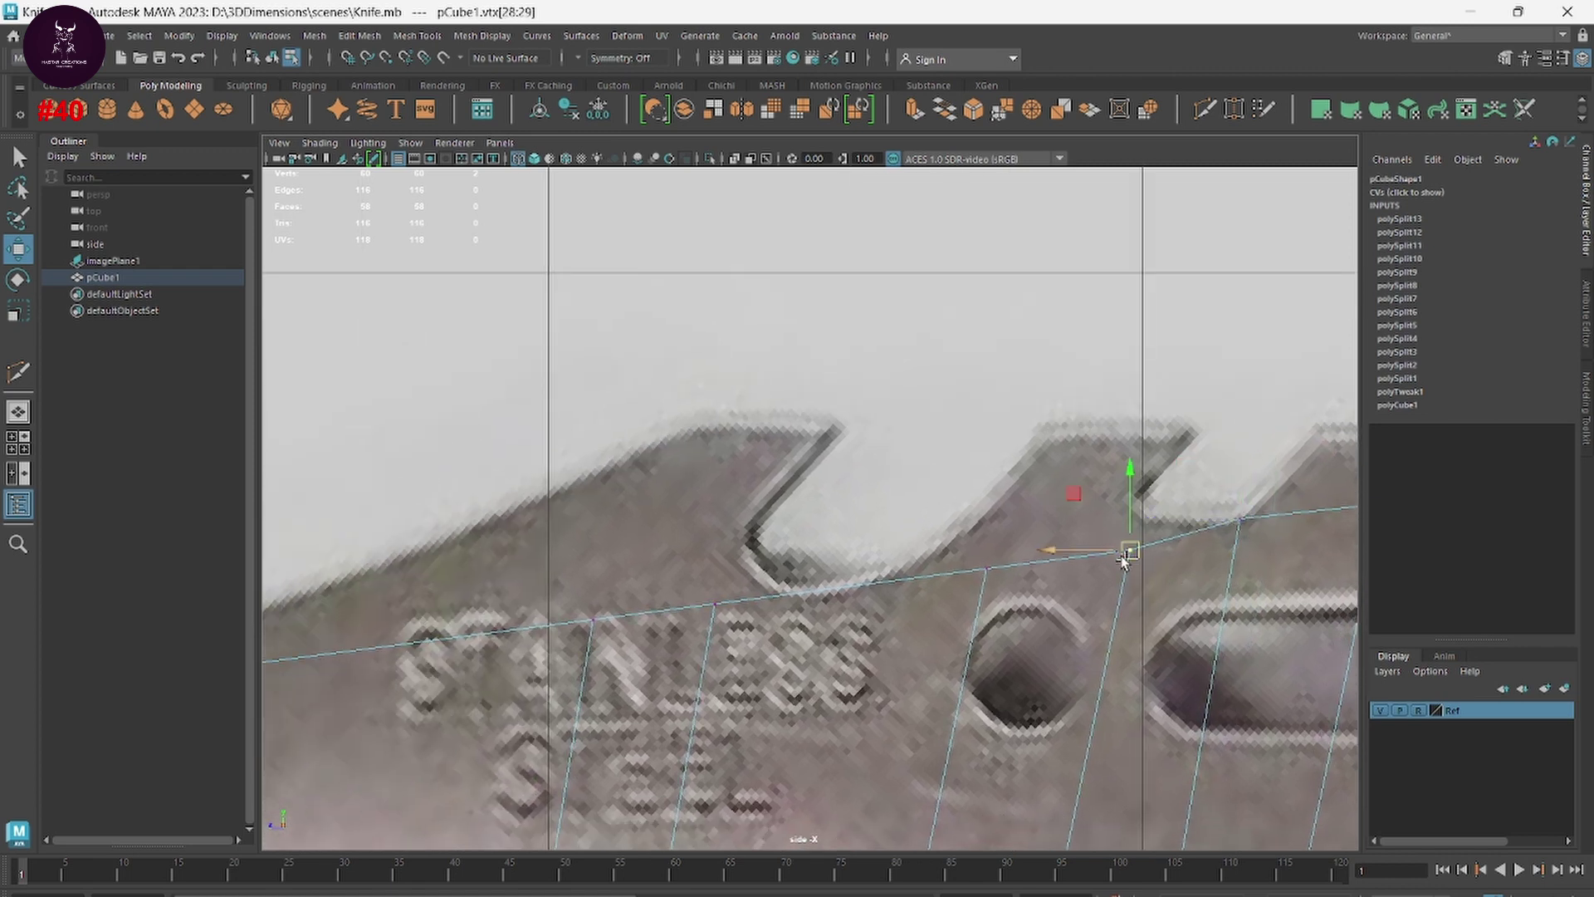
left_click_drag(1124, 552, 1138, 519)
left_click(988, 570)
mouse_move(988, 569)
left_mouse_down()
mouse_move(824, 586)
mouse_move(852, 585)
left_mouse_up()
middle_click_drag(862, 695, 999, 350, "alt")
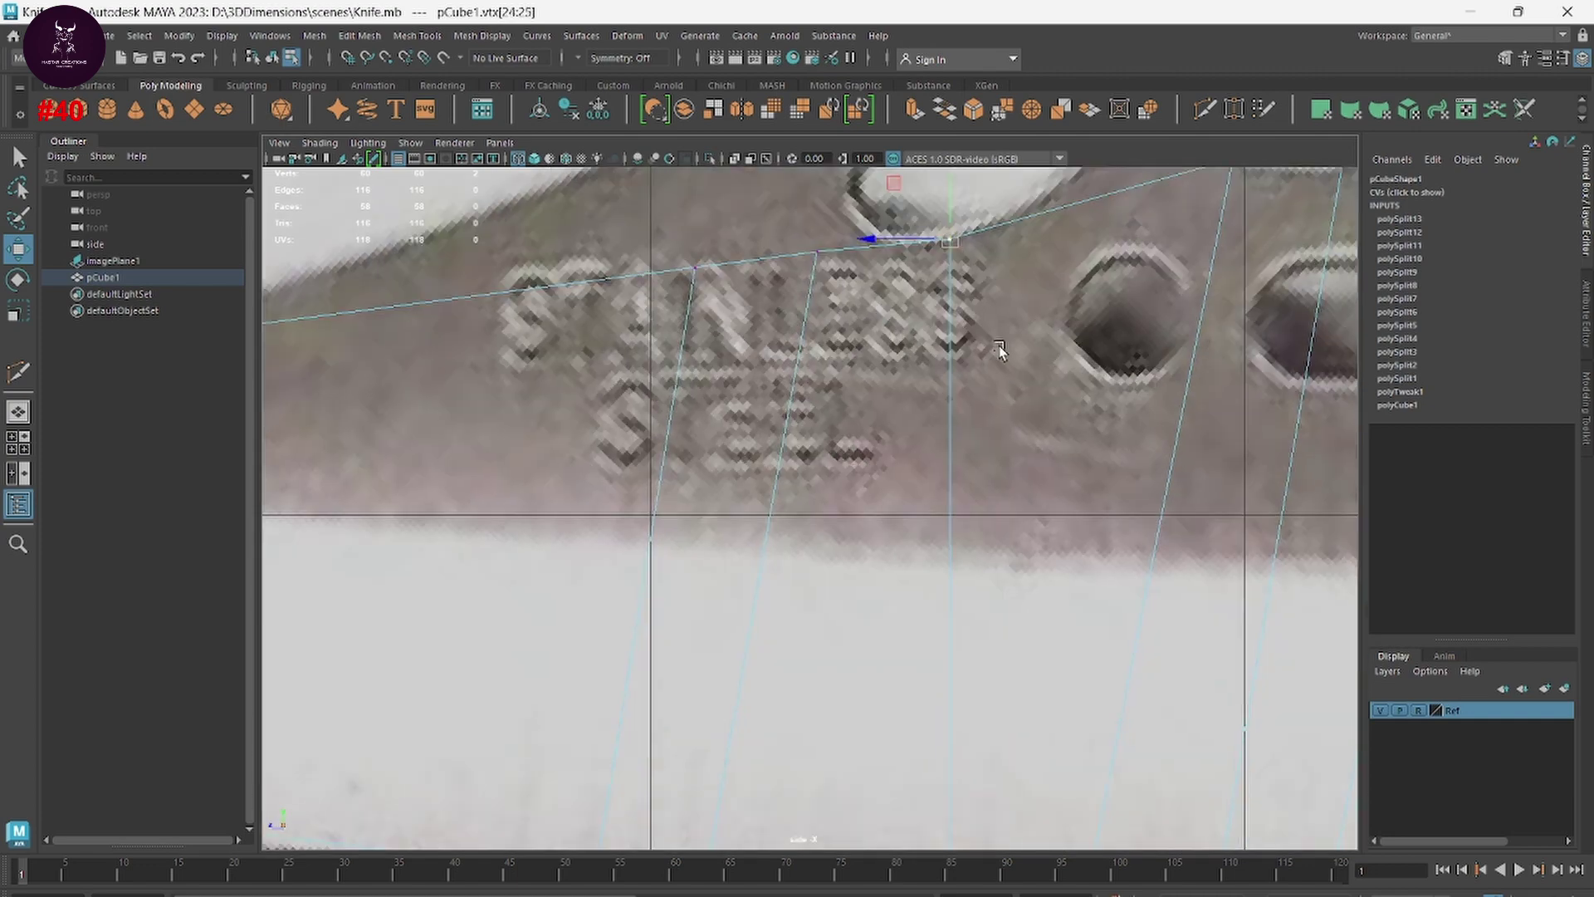
Step: Snap a cutting-edge vertex and the next spine vertices onto the reference, one at the spine's hook corner
scroll(1042, 581, "down", 3)
scroll(1051, 553, "down", 5)
scroll(946, 515, "up", 5)
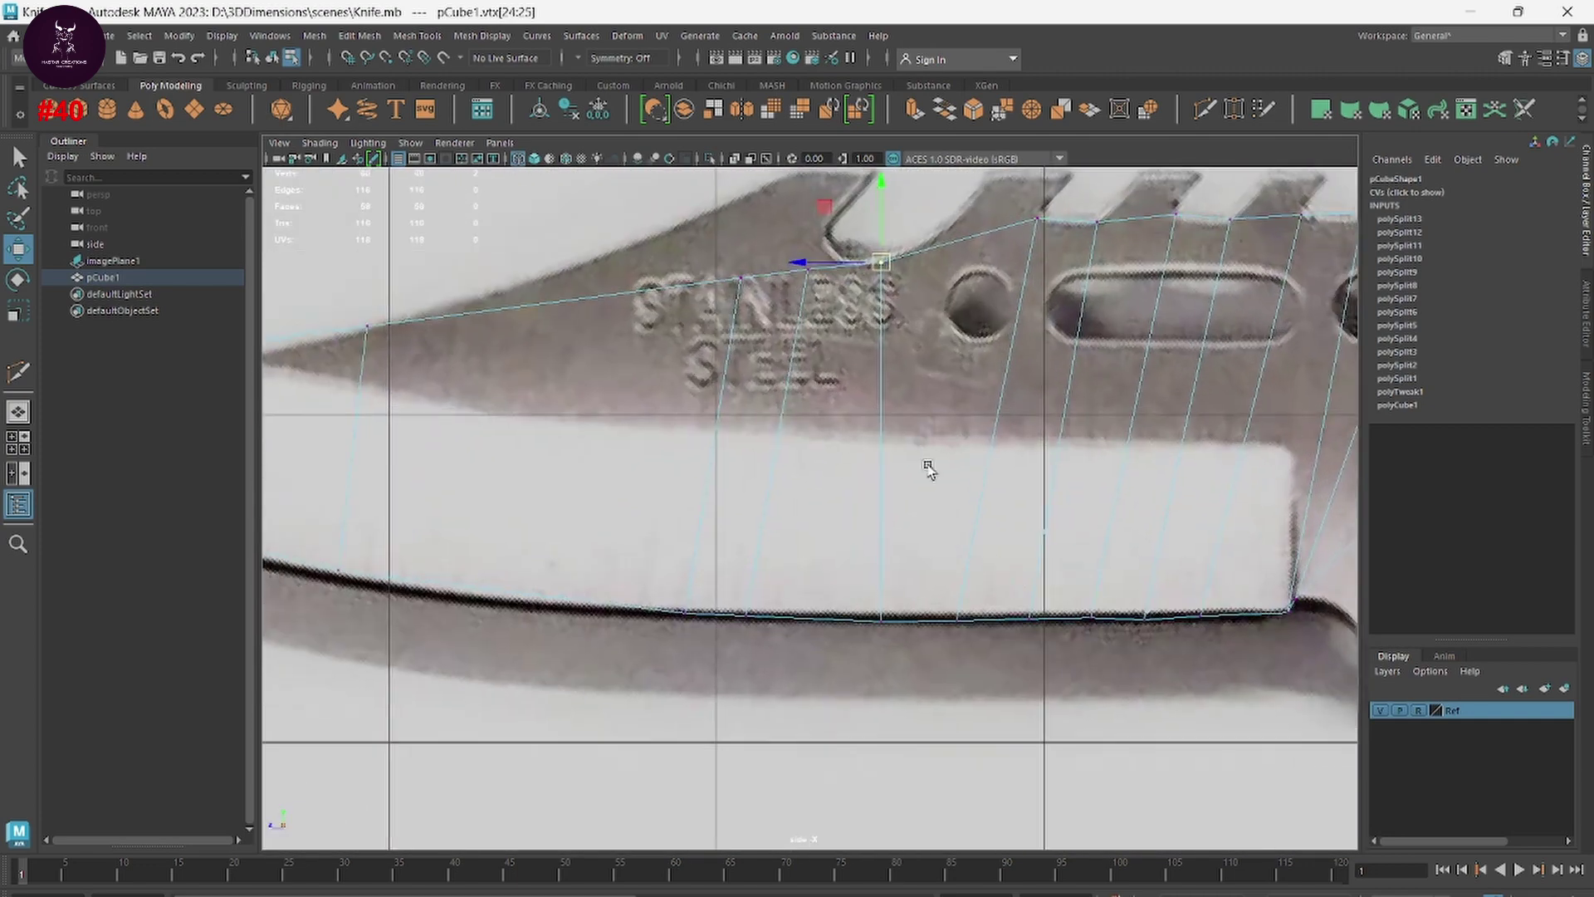
mouse_move(910, 656)
left_mouse_down()
mouse_move(864, 605)
mouse_move(831, 624)
left_mouse_up()
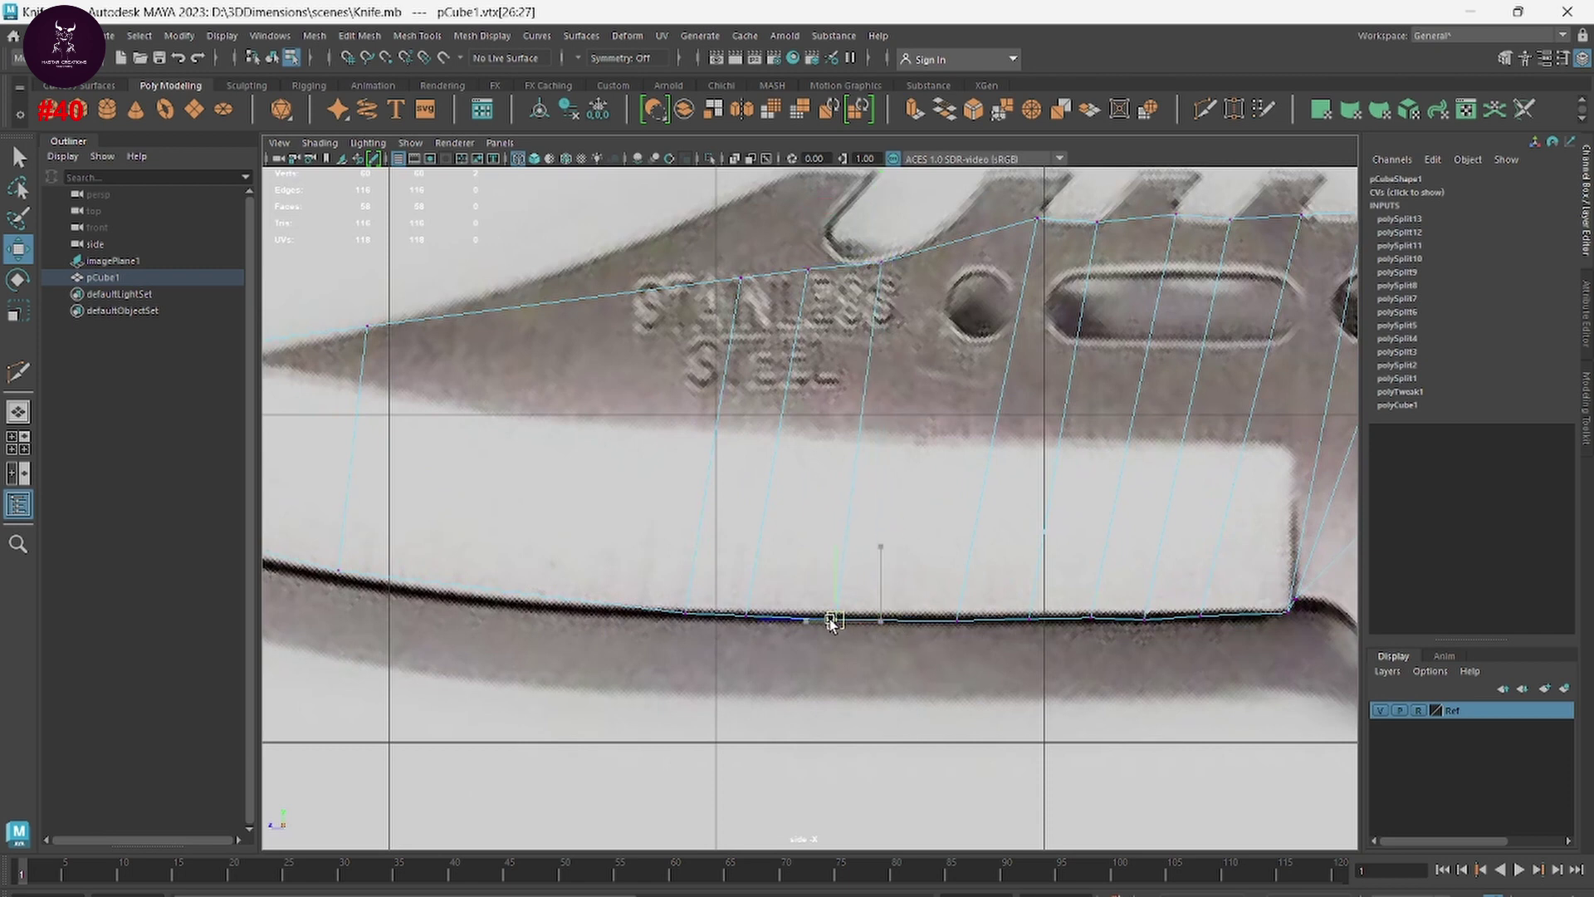
middle_click_drag(832, 623, 860, 830, "alt")
left_click(831, 452)
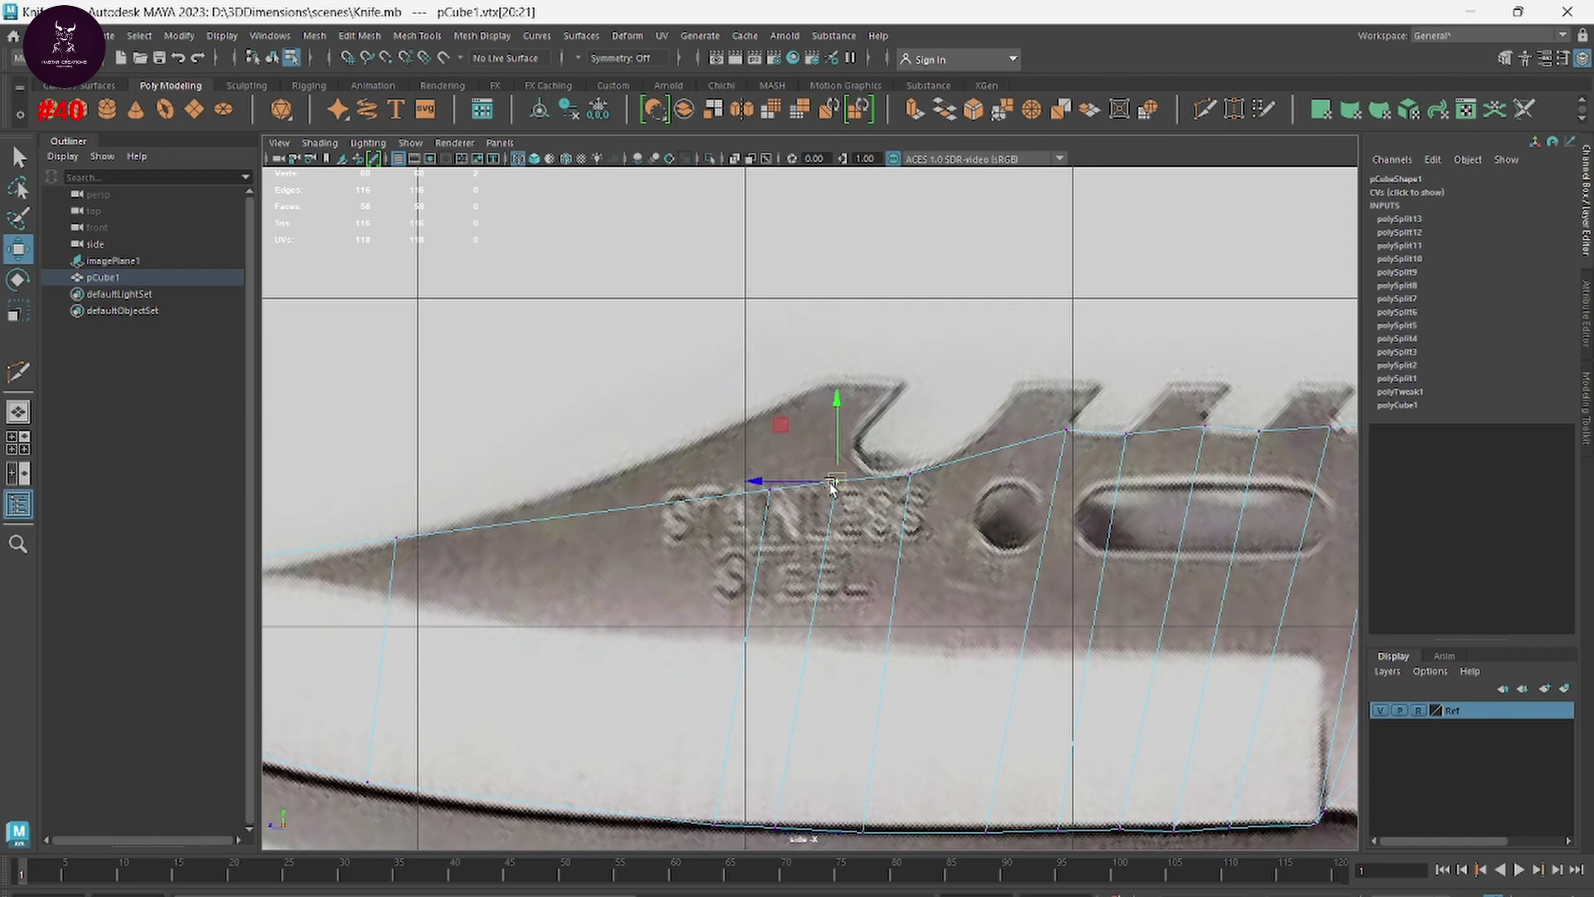
left_click_drag(832, 452, 846, 460)
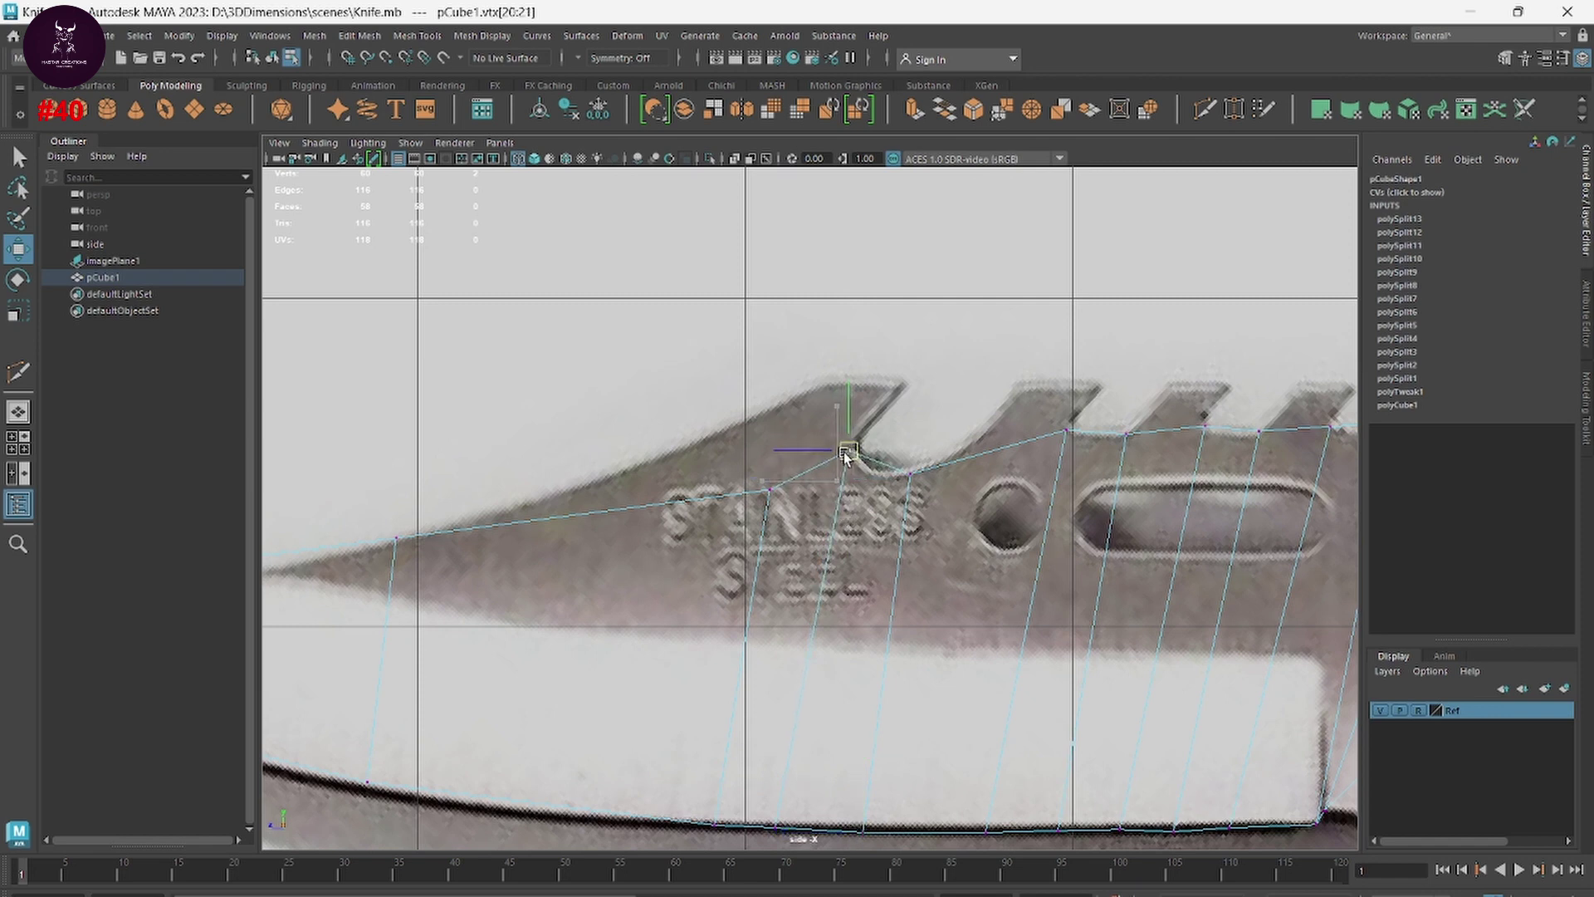
left_click(770, 490)
mouse_move(770, 490)
left_mouse_down()
mouse_move(702, 418)
mouse_move(721, 433)
left_mouse_up()
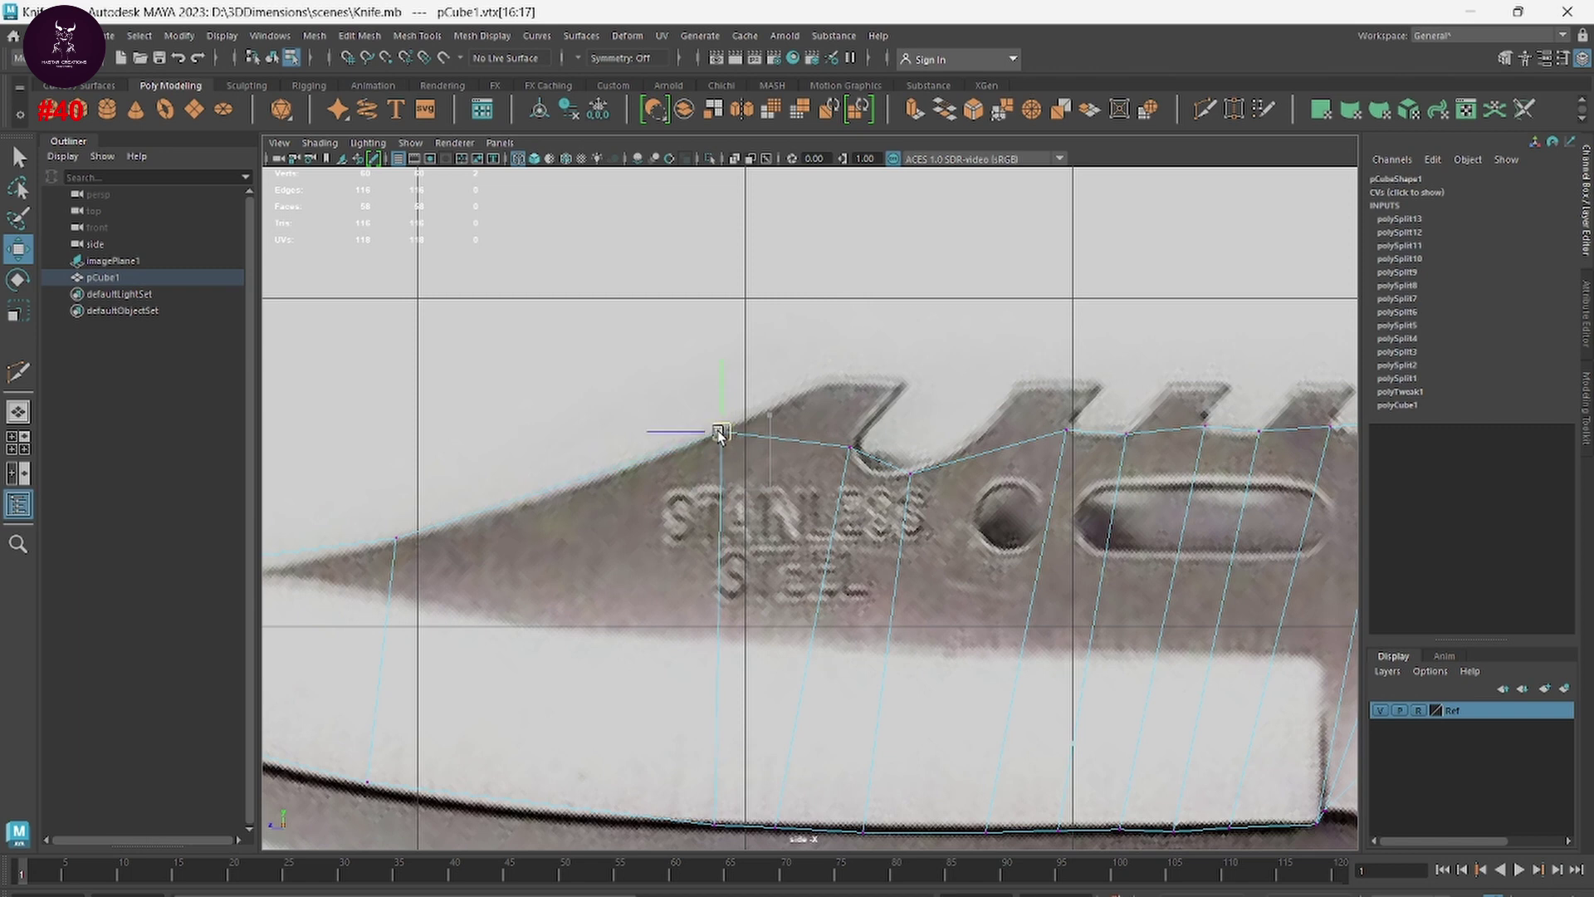
Step: Slide the cutting-edge vertices toward the tip onto the reference's blade edge line
middle_click_drag(710, 826, 866, 600, "alt")
mouse_move(871, 598)
left_mouse_down()
mouse_move(831, 592)
mouse_move(956, 611)
left_mouse_up()
middle_click_drag(631, 598, 955, 631, "alt")
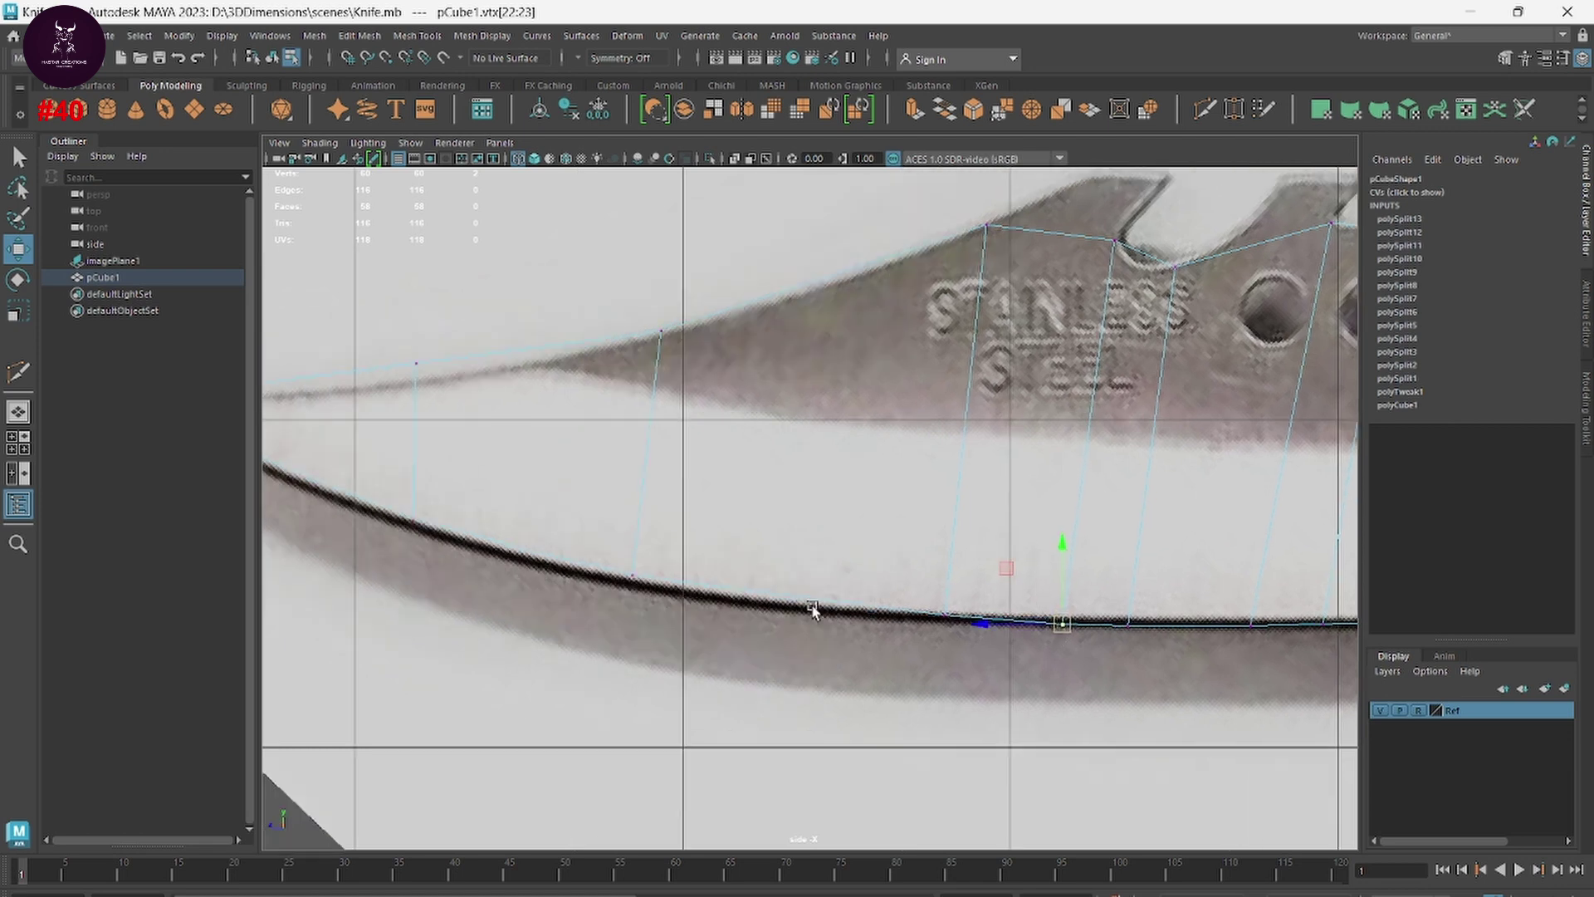
mouse_move(905, 577)
left_mouse_down()
mouse_move(943, 610)
mouse_move(918, 605)
left_mouse_up()
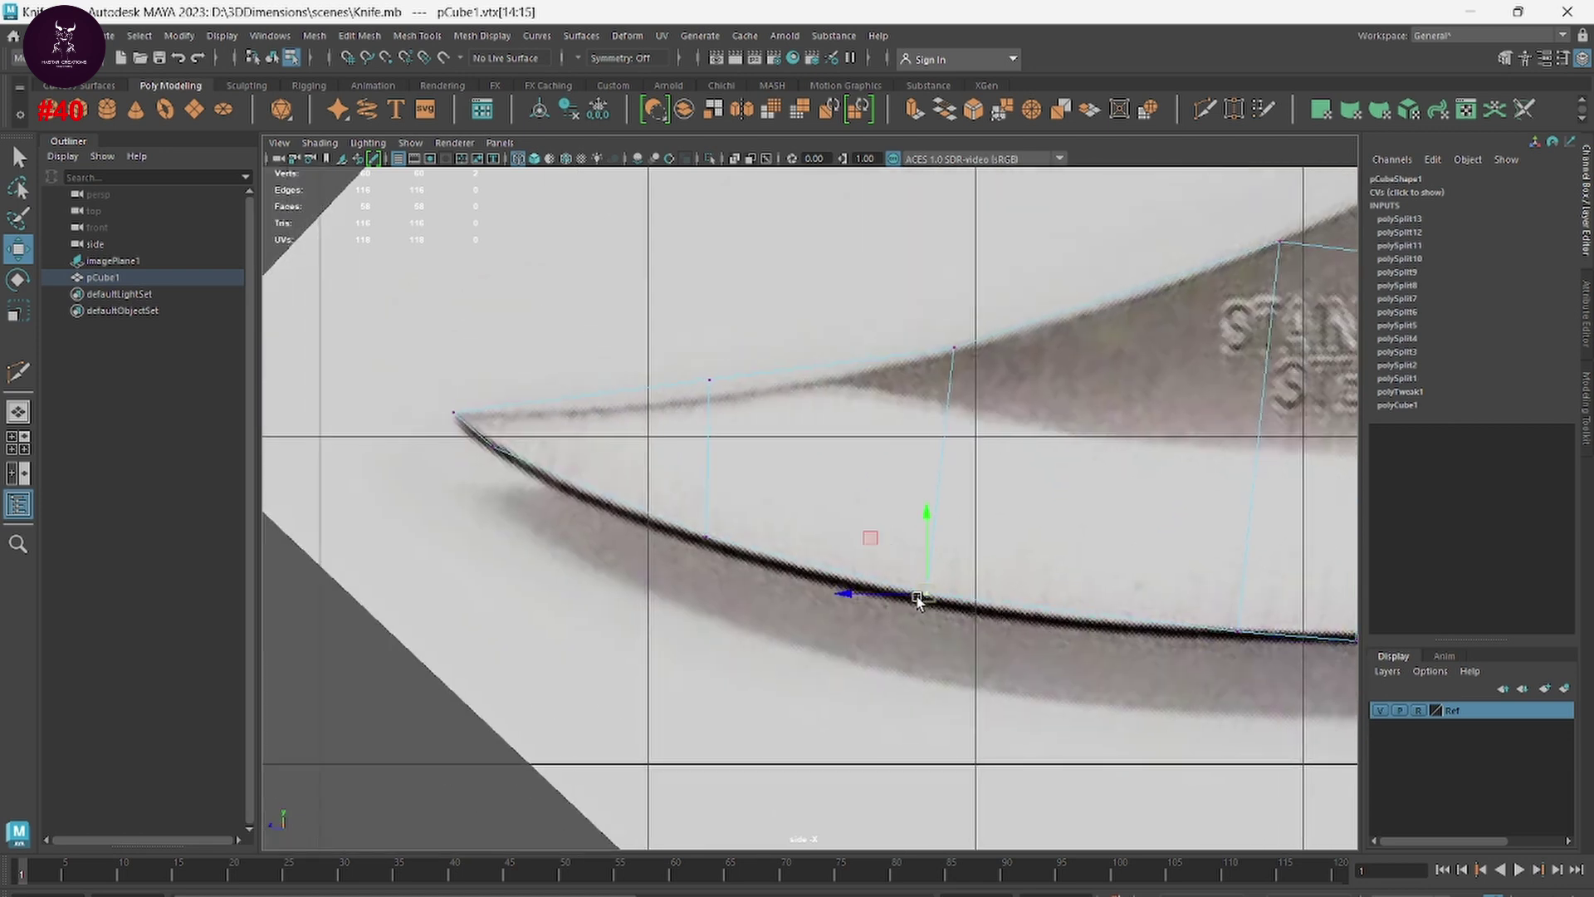
scroll(1164, 665, "up", 3)
mouse_move(1126, 689)
left_mouse_down()
mouse_move(1015, 573)
mouse_move(1043, 618)
left_mouse_up()
mouse_move(635, 498)
left_mouse_down()
mouse_move(658, 526)
mouse_move(630, 473)
left_mouse_up()
left_click(656, 527)
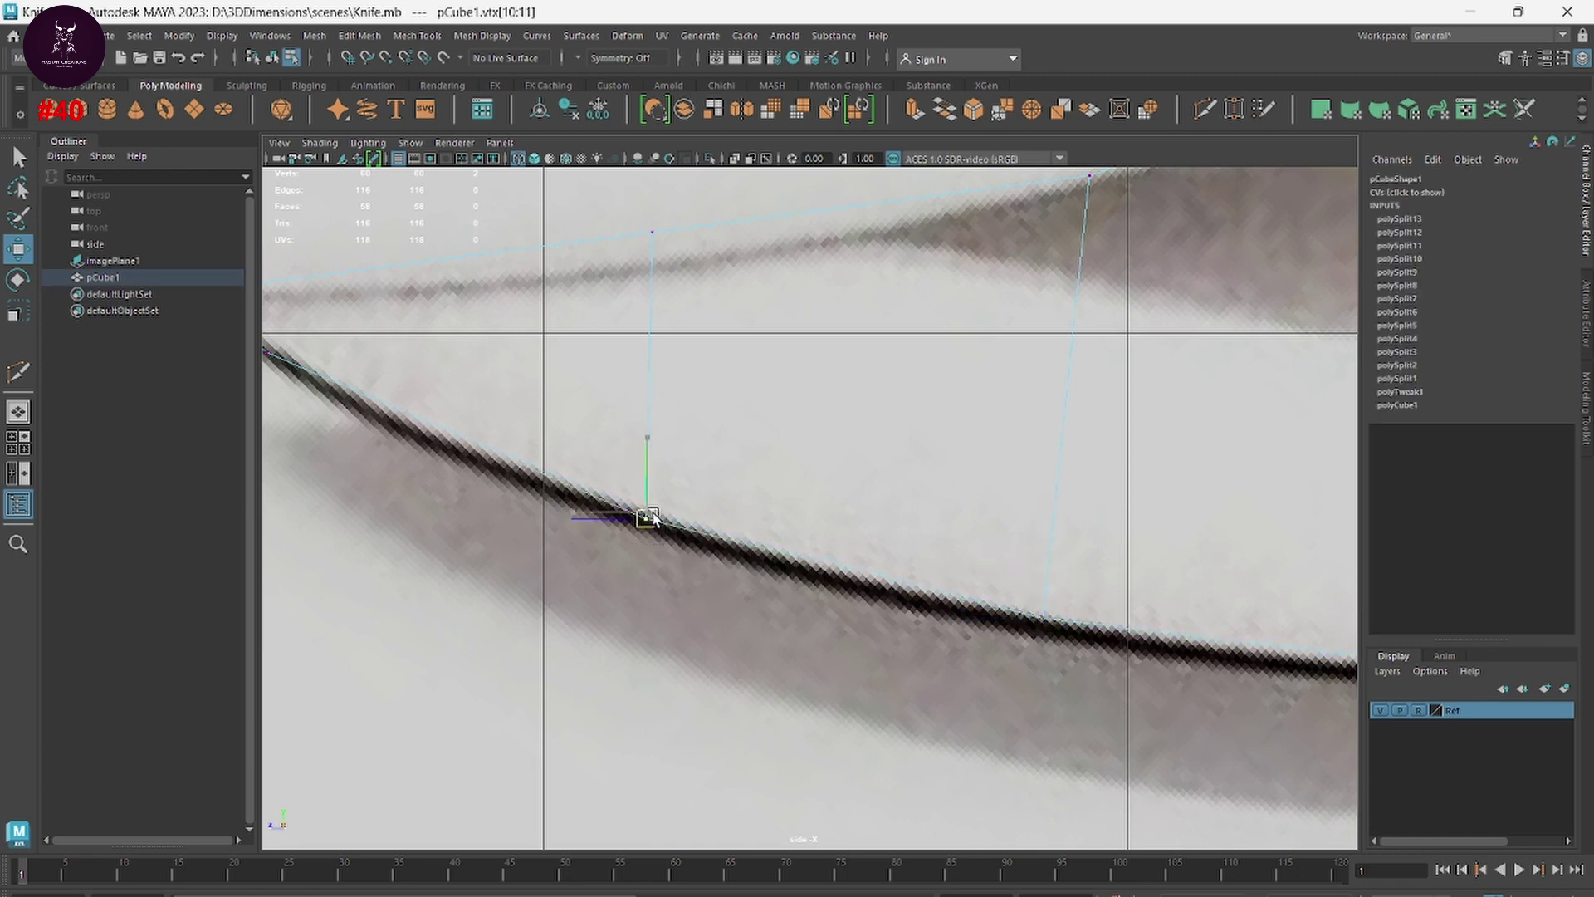
Step: Place the tip vertex on the blade's point and bring the nearby spine vertices onto the outline
scroll(653, 518, "down", 3)
scroll(659, 495, "up", 3)
left_click(681, 503)
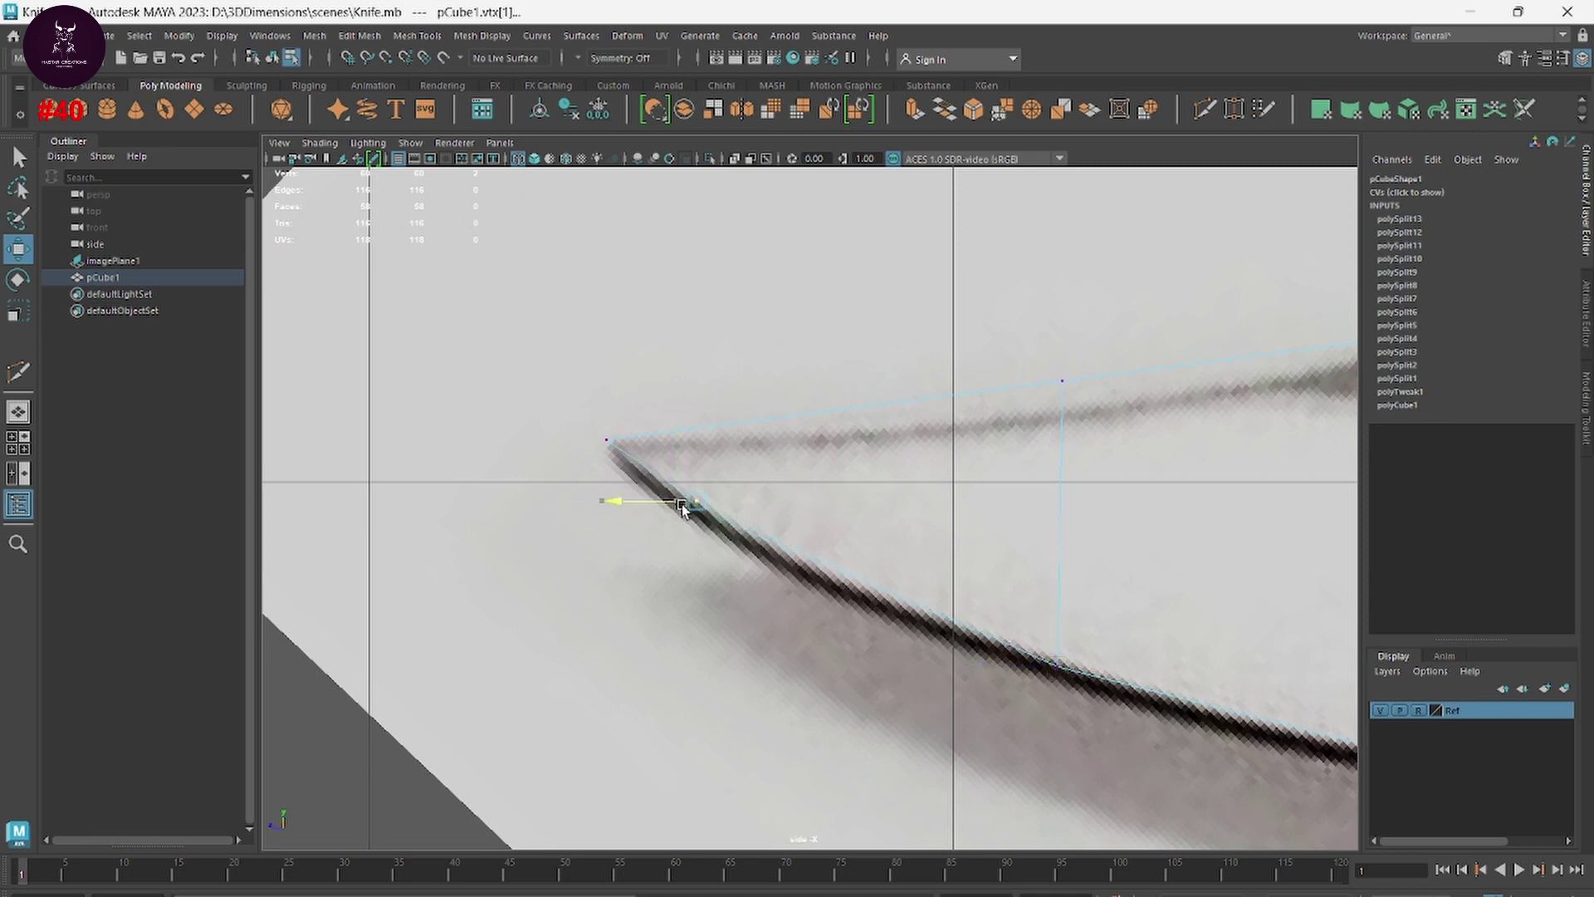
left_click_drag(694, 514, 699, 514)
middle_click_drag(700, 514, 437, 626, "alt")
mouse_move(830, 531)
left_mouse_down()
mouse_move(785, 453)
mouse_move(804, 530)
mouse_move(808, 517)
left_mouse_up()
middle_click_drag(868, 514, 753, 531, "alt")
left_click_drag(695, 528, 702, 540)
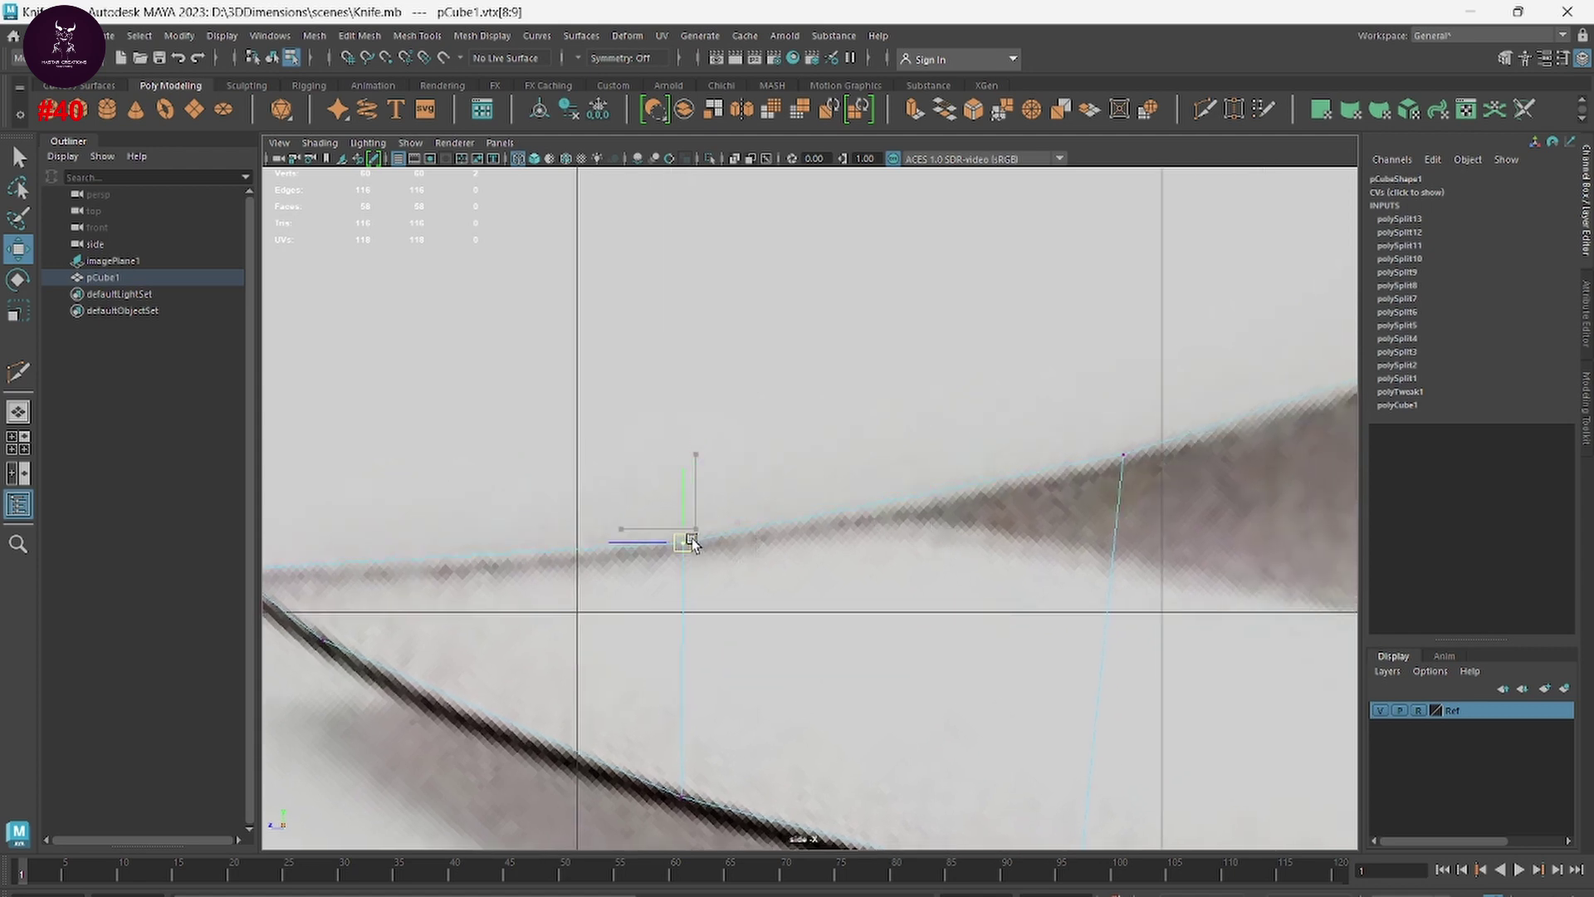
Step: Fit the remaining spine vertices back to where the spine rises onto the reference's top edge
middle_click_drag(804, 545, 521, 596, "alt")
left_click_drag(823, 573, 676, 452)
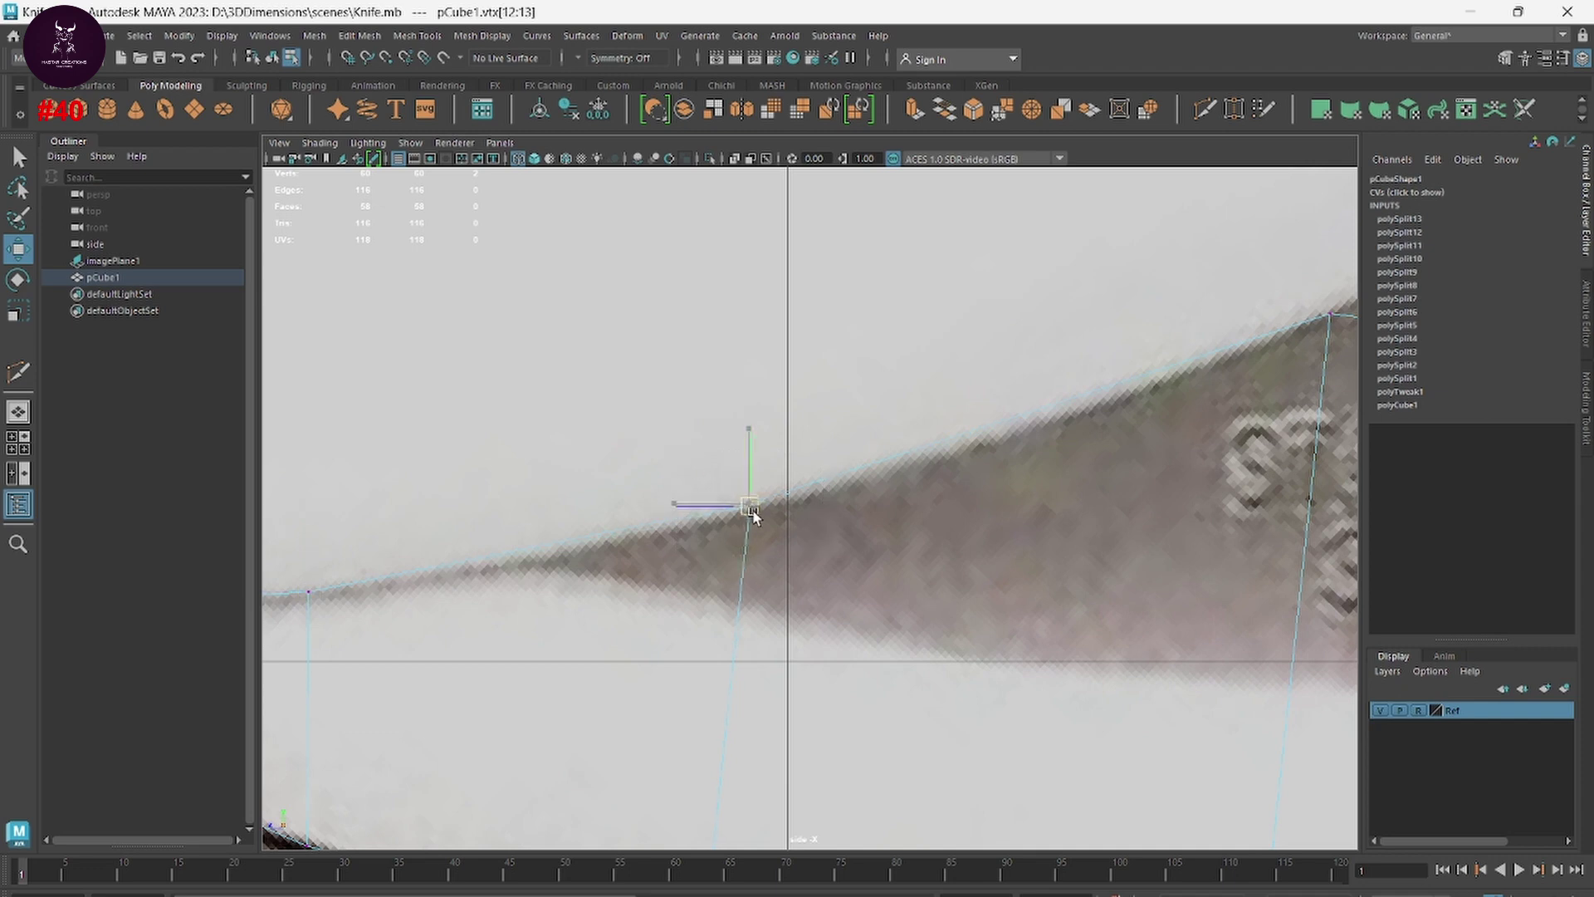
left_click_drag(747, 509, 744, 510)
middle_click_drag(1044, 497, 922, 516, "alt")
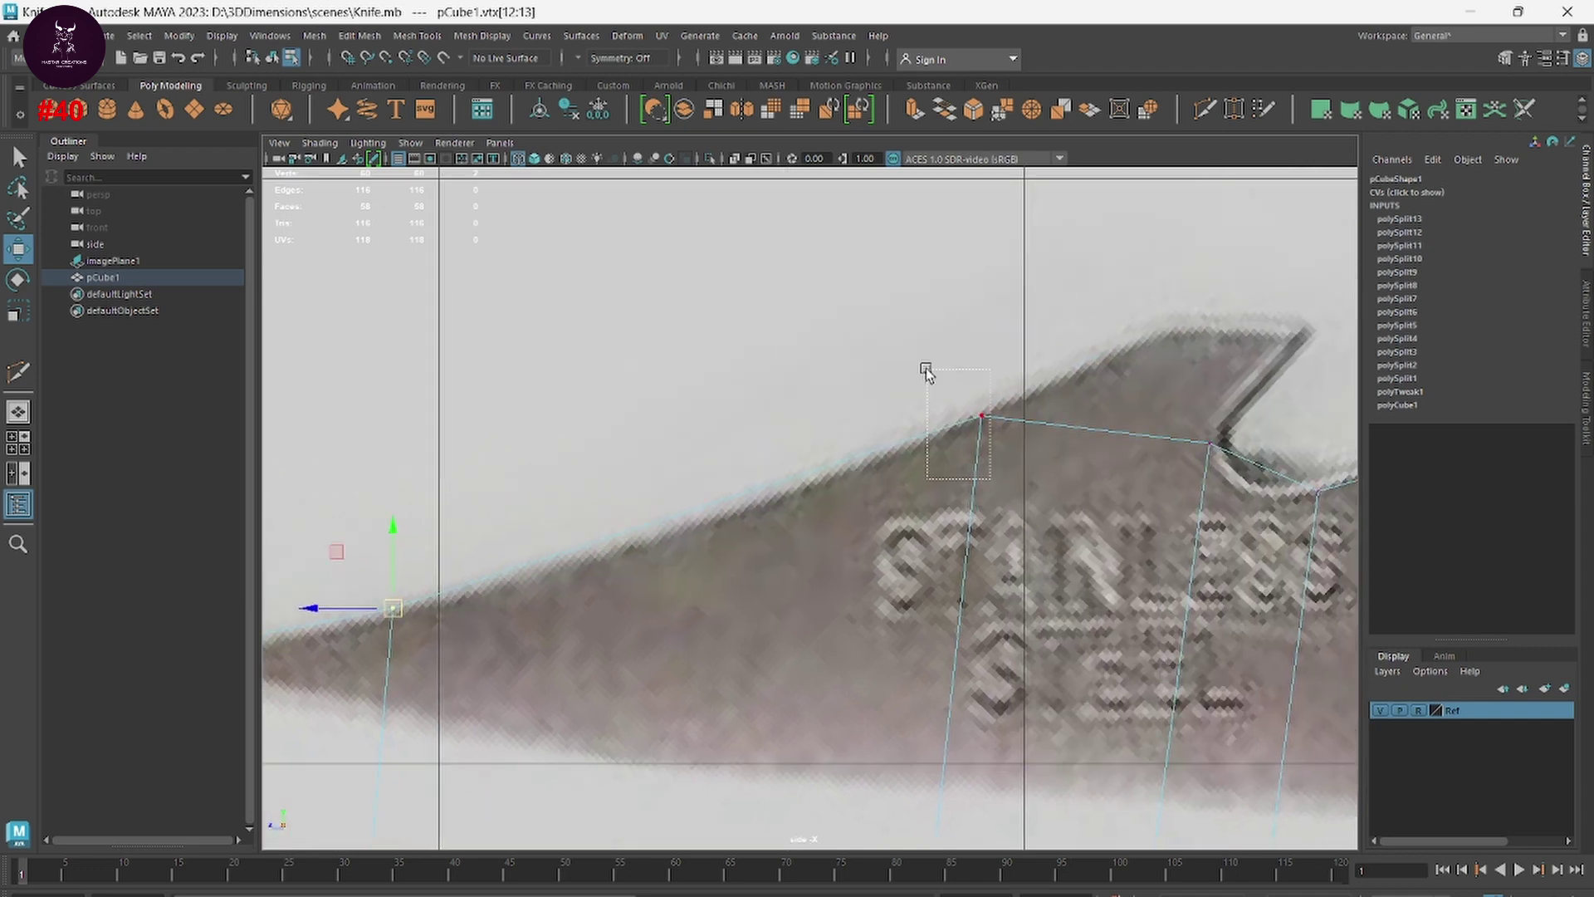
left_click_drag(990, 478, 926, 372)
left_click_drag(982, 416, 951, 430)
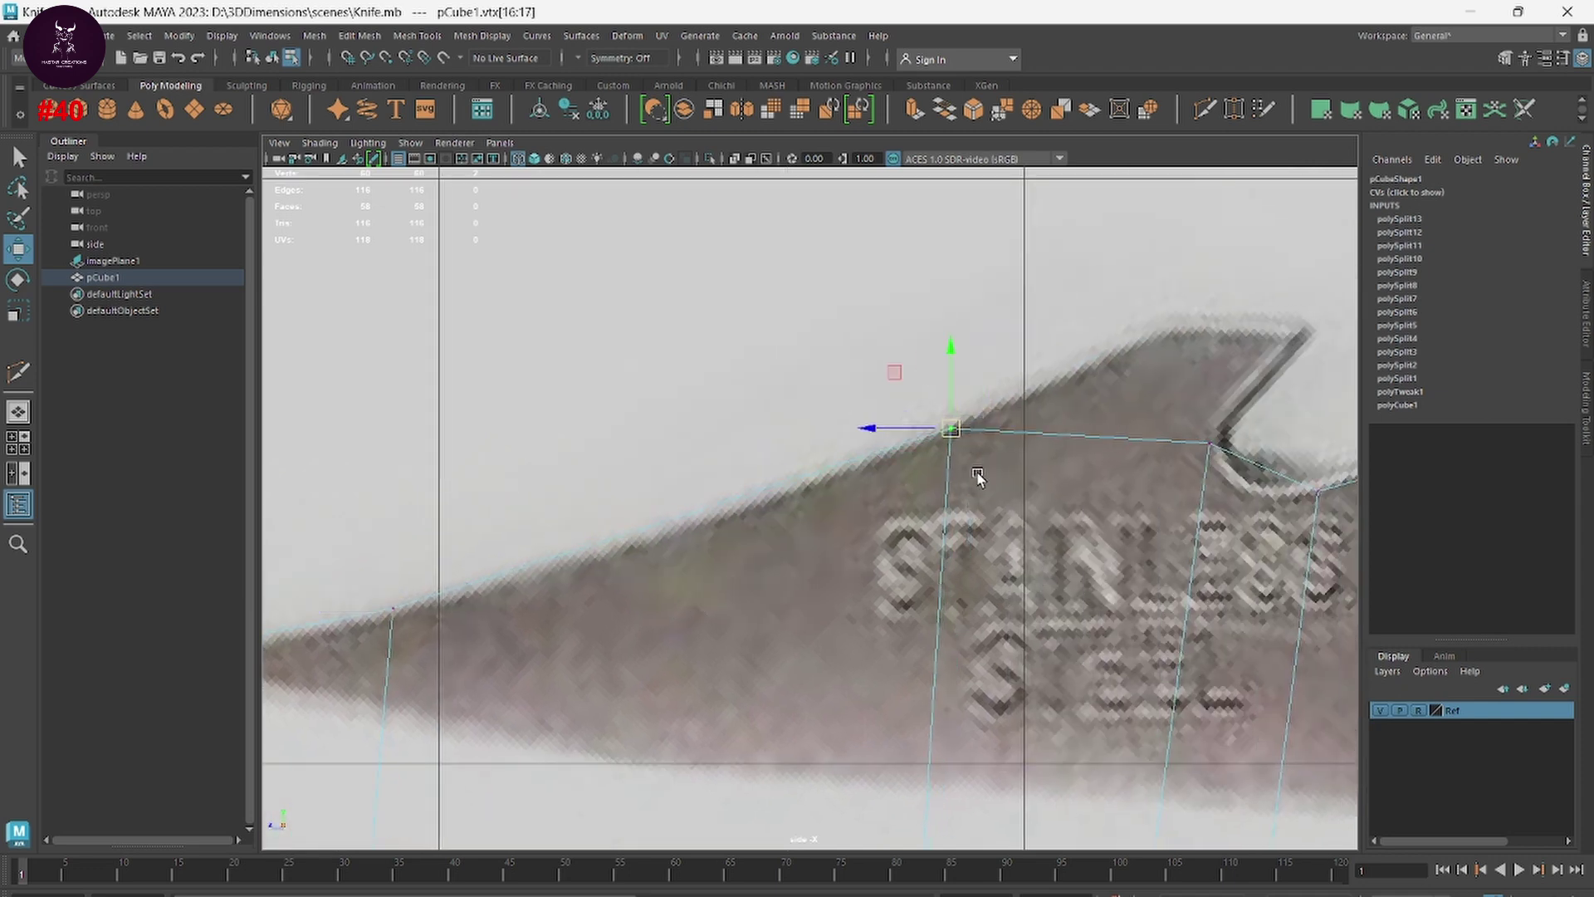
scroll(973, 479, "down", 10)
scroll(973, 479, "up", 2)
Step: In the perspective view, return to Object Mode and select the blade mesh pCube1
key("space")
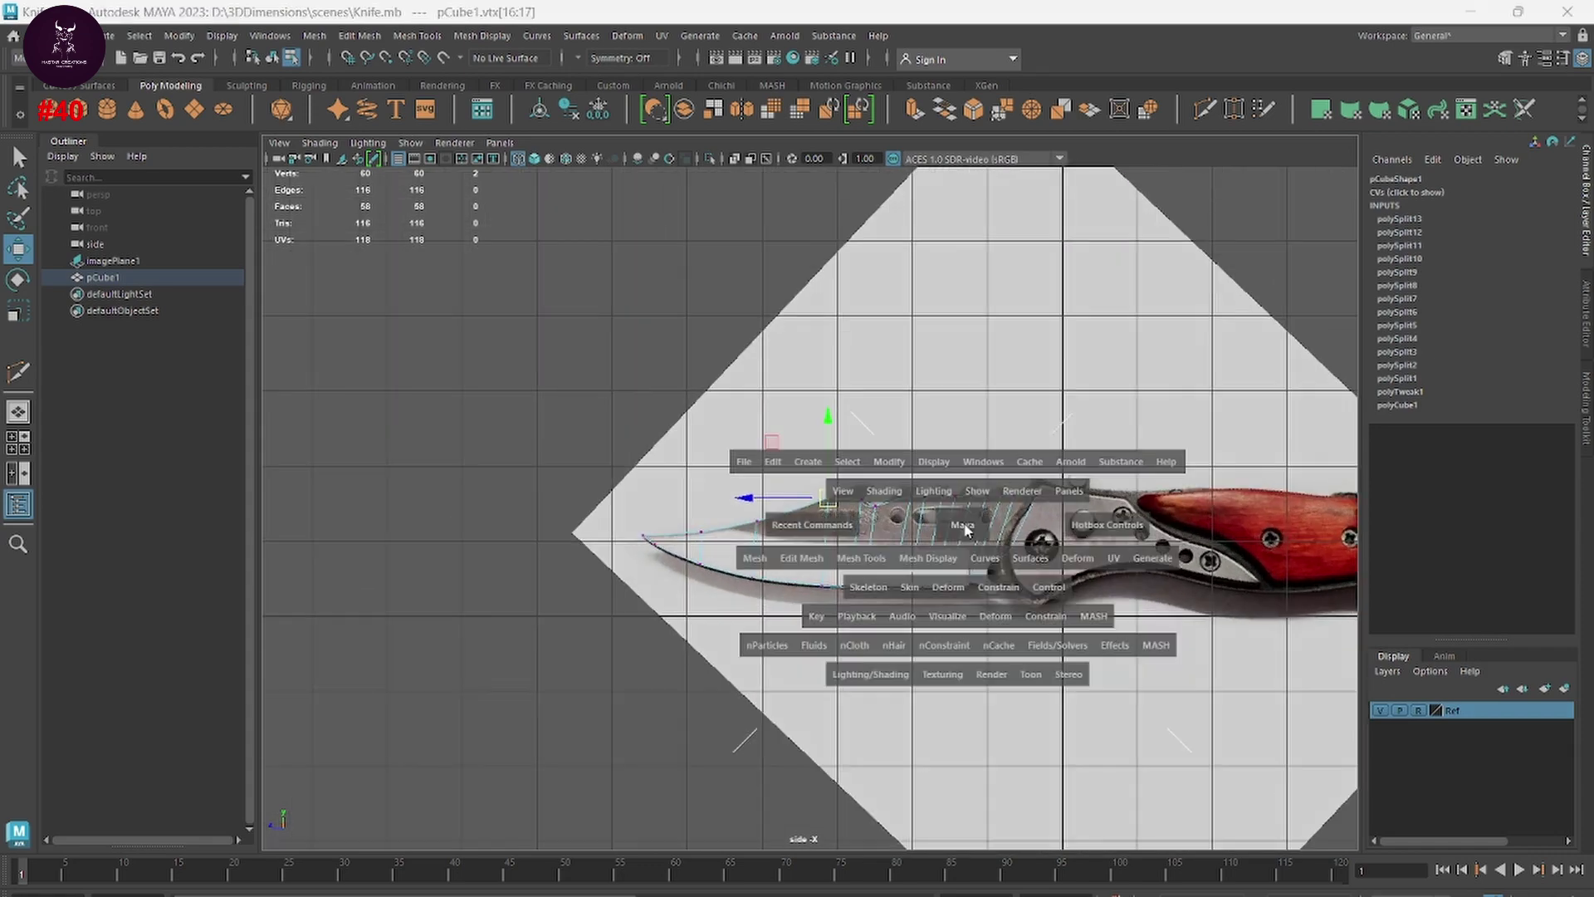
key("space")
mouse_move(766, 634)
left_mouse_down("alt")
mouse_move(725, 615)
mouse_move(781, 656)
mouse_move(674, 624)
left_mouse_up("alt")
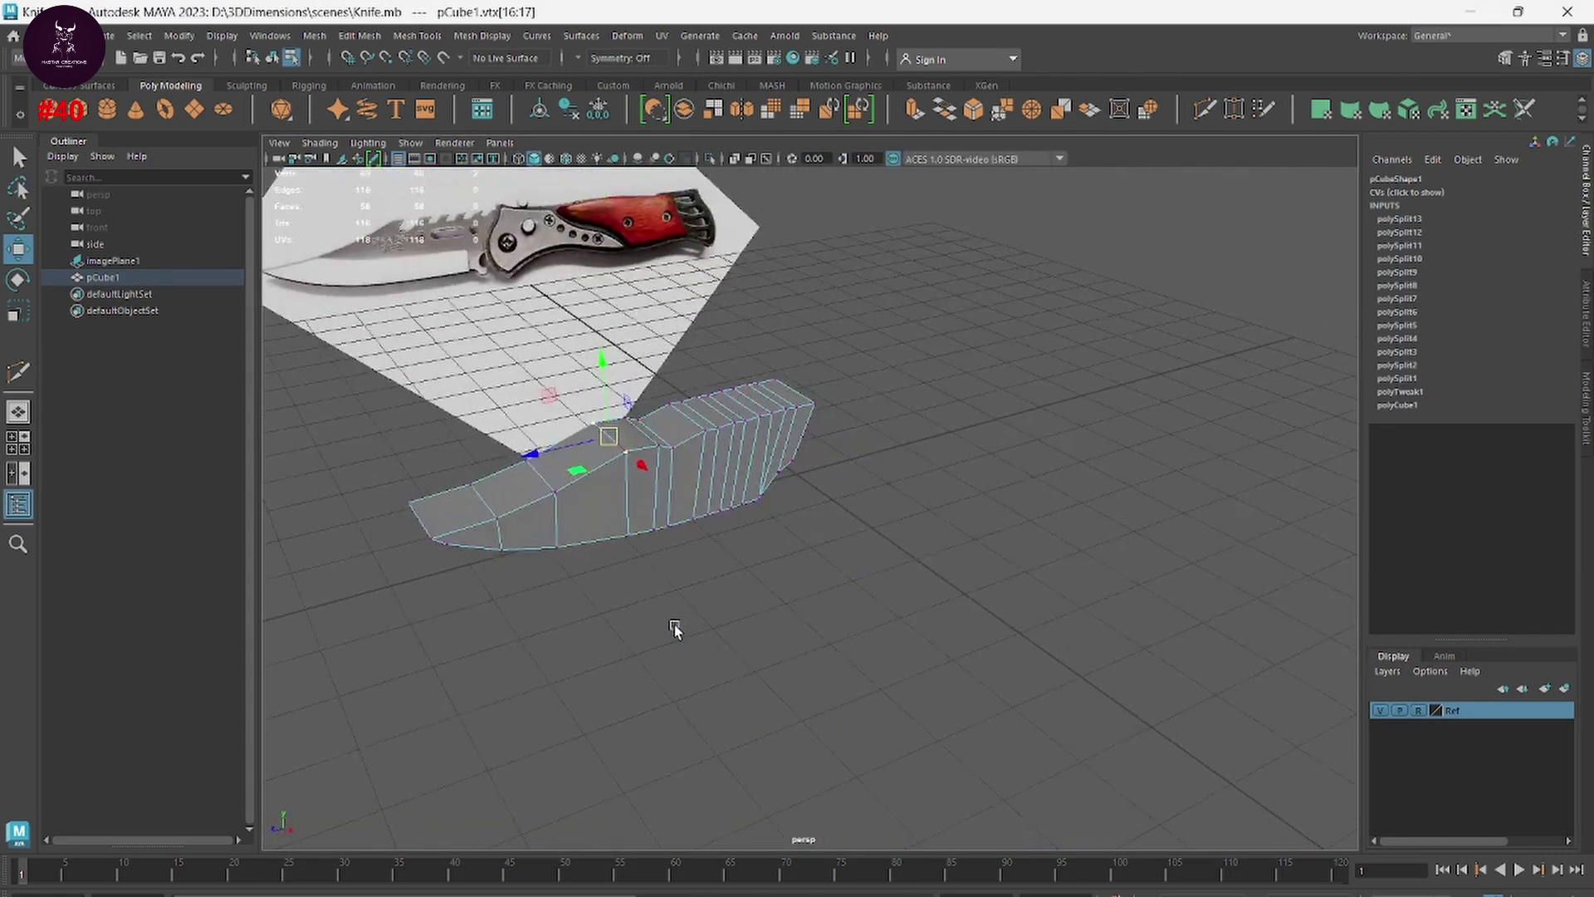
left_click(812, 564)
right_click(812, 564)
left_click(895, 449)
scroll(740, 552, "up", 3)
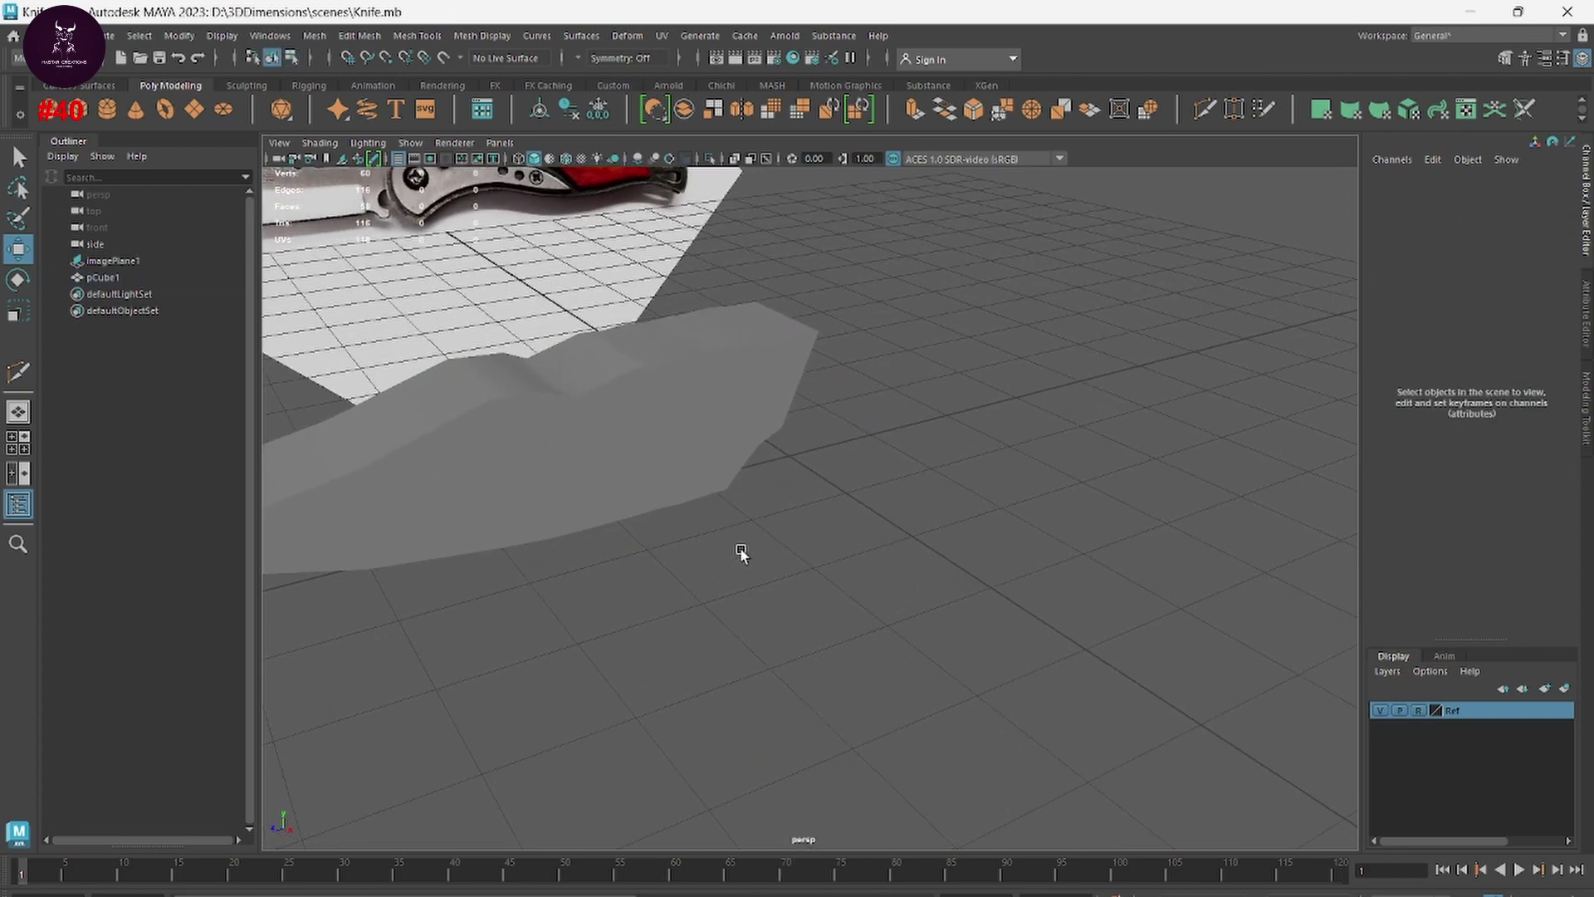
scroll(868, 497, "up", 3)
left_click_drag(868, 496, 653, 581, "alt")
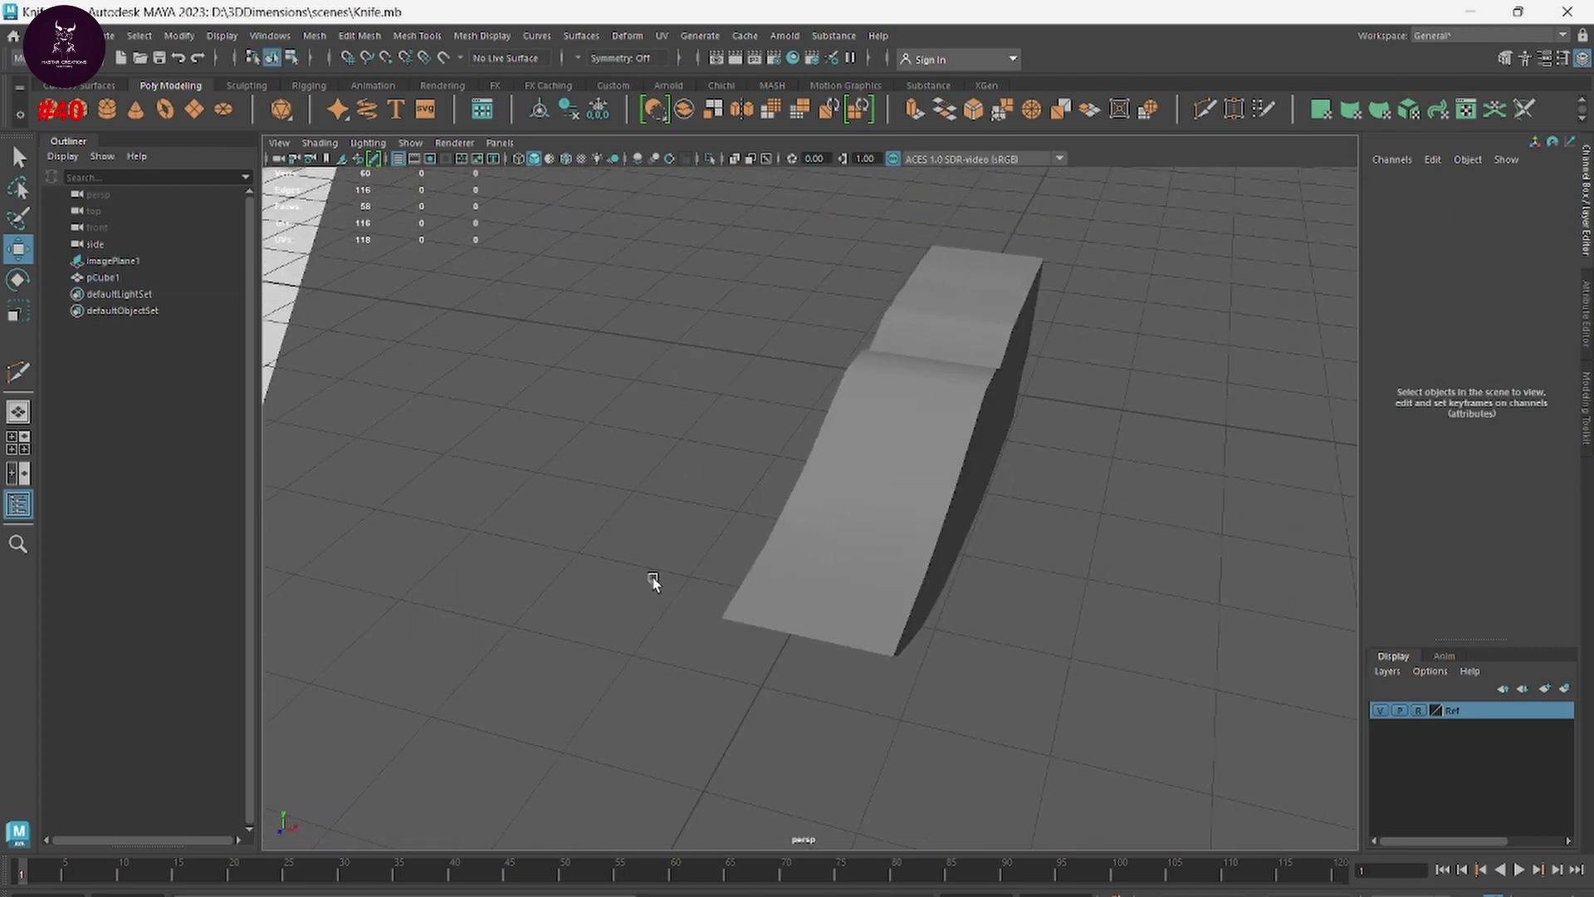
left_click(914, 526)
Step: Insert a lengthwise edge loop along the blade, bringing it to 90 vertices and 88 faces
left_click_drag(979, 615, 915, 607, "alt")
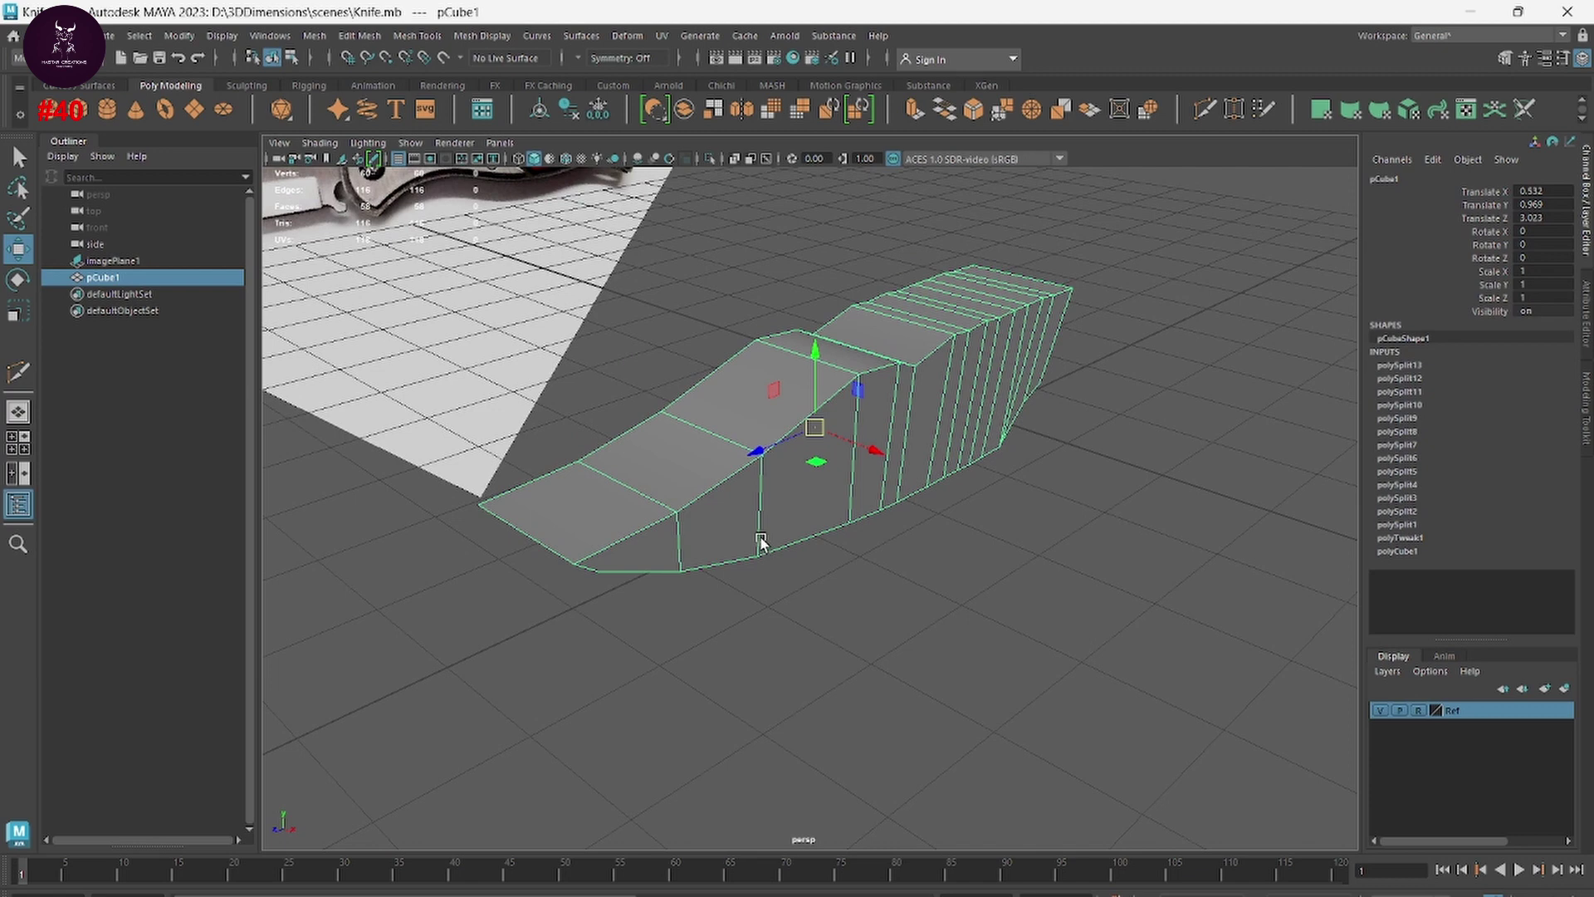
right_click_drag(667, 475, 573, 456, "shift")
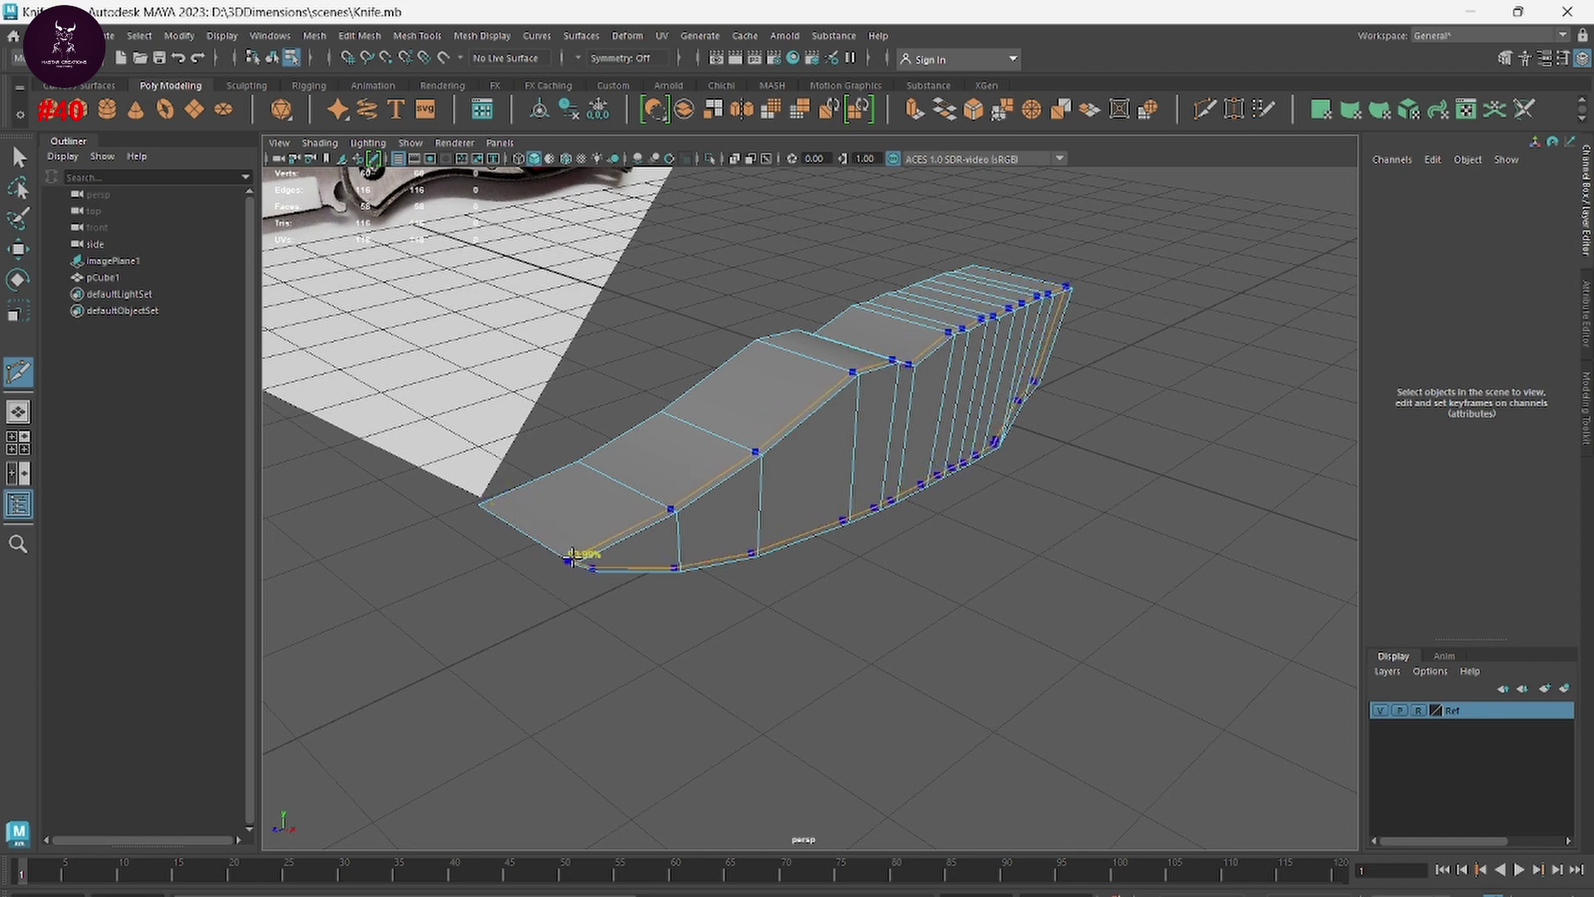
left_click(571, 557)
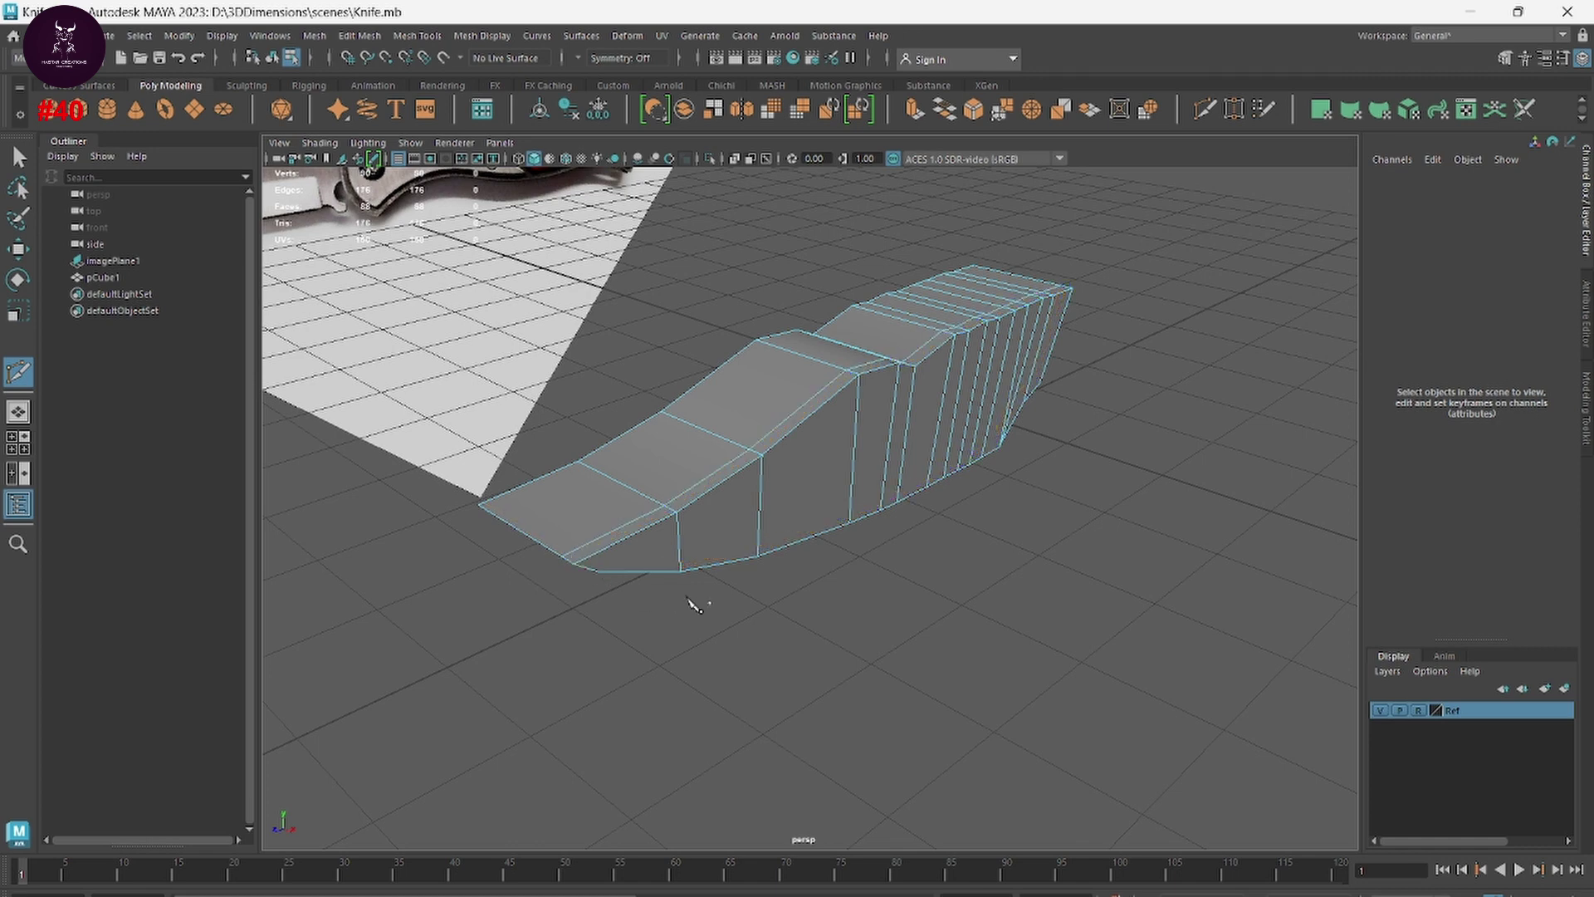
right_click(731, 365)
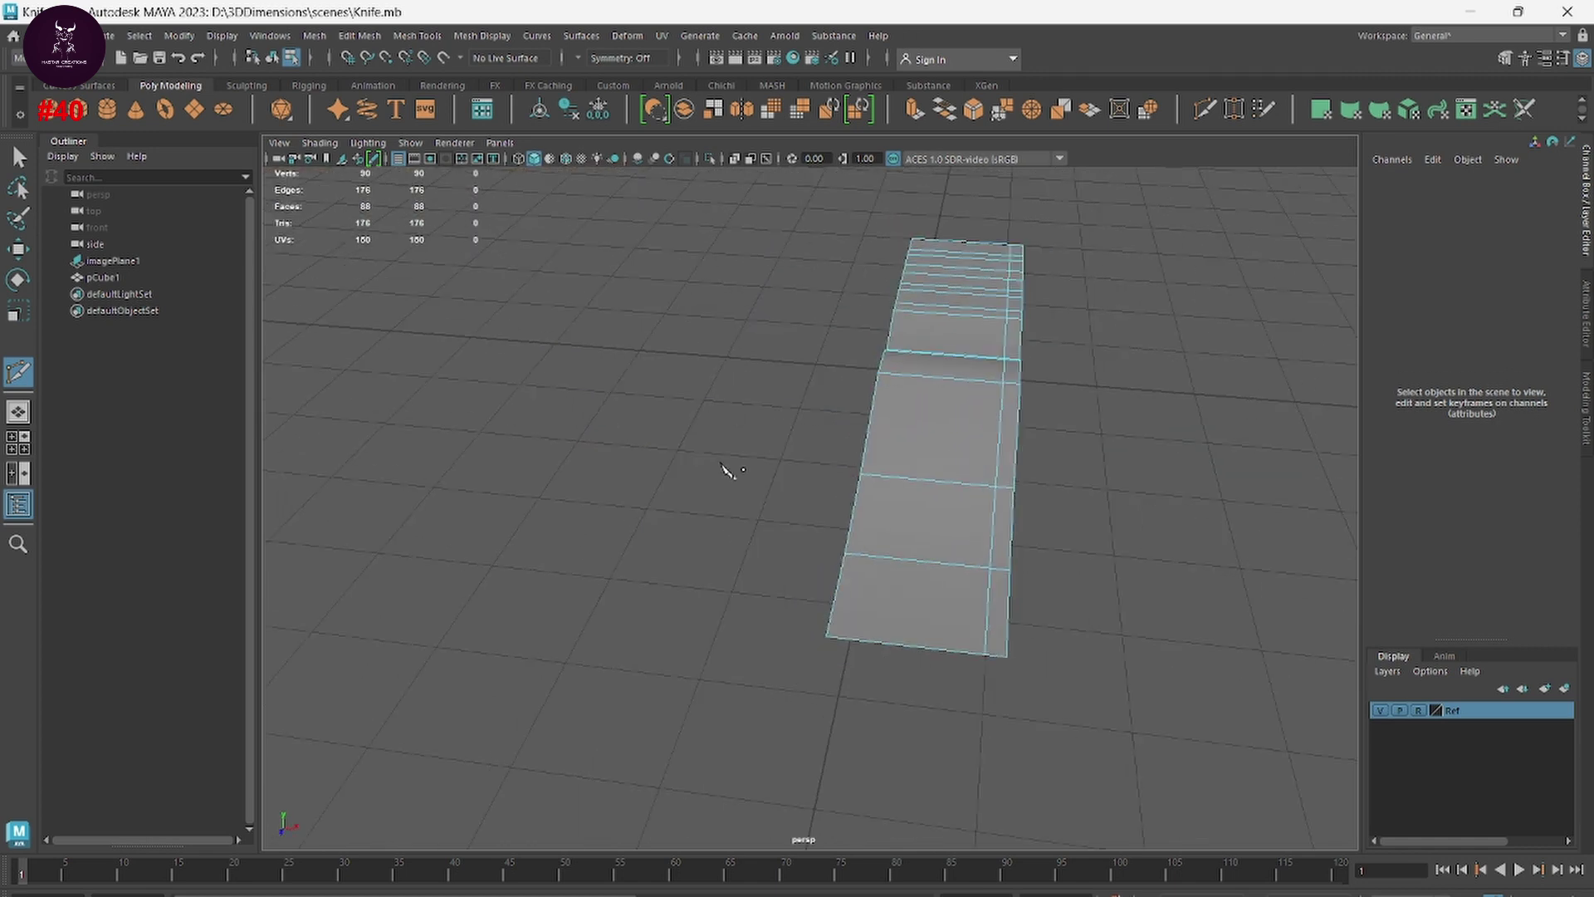
Step: In the top view, marquee-select one half of the blade's faces and delete them, leaving 44 faces
key("space")
key("space")
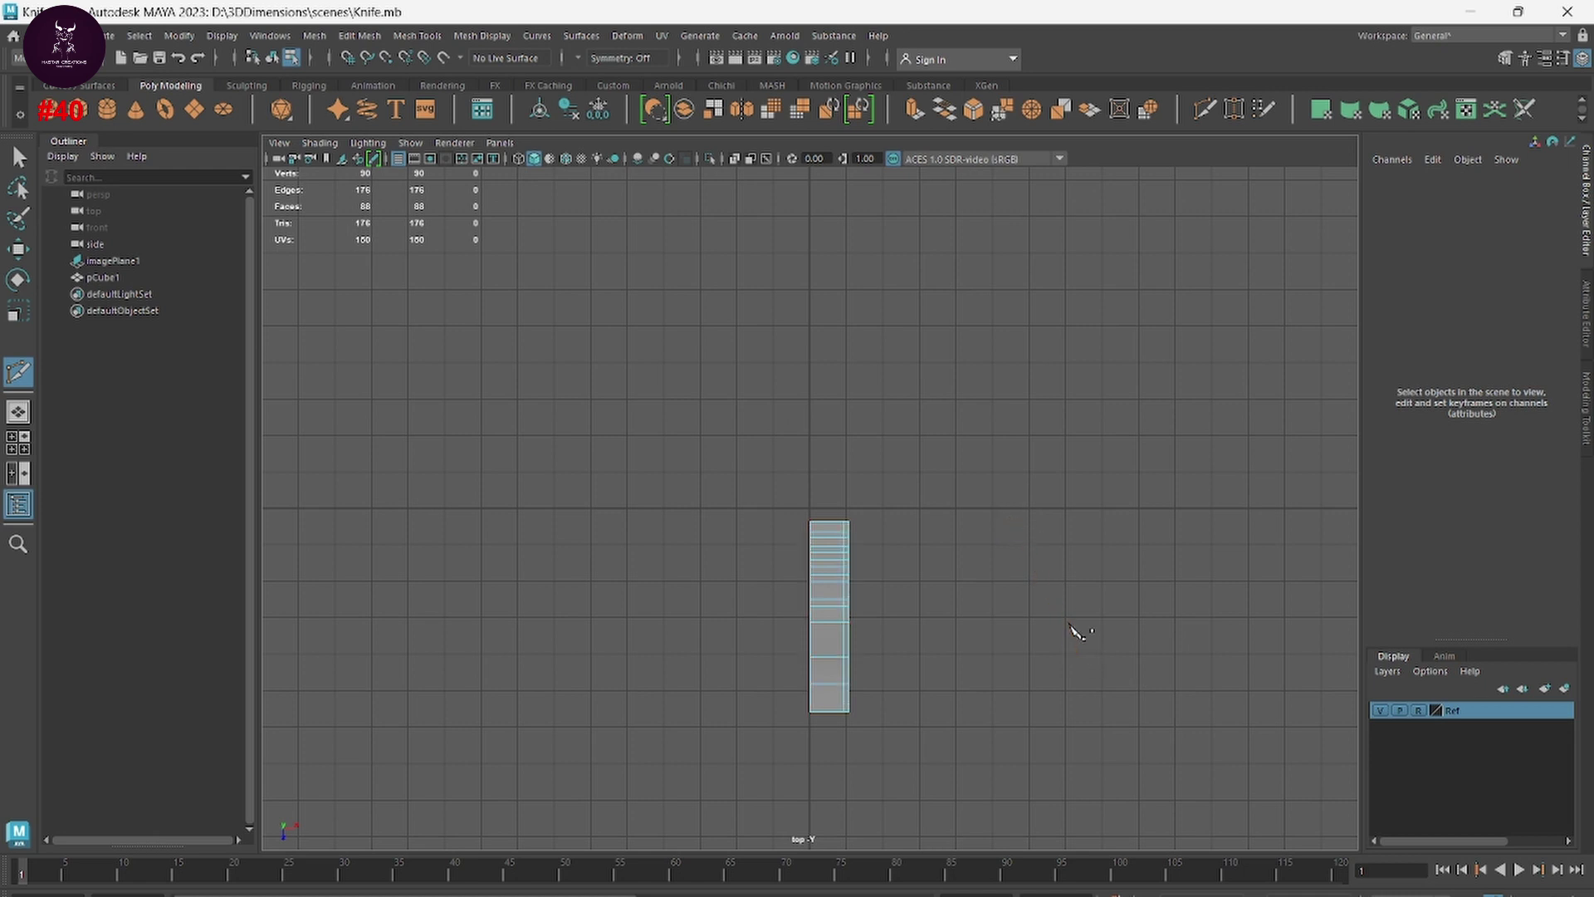
key("q")
left_click_drag(742, 442, 829, 752)
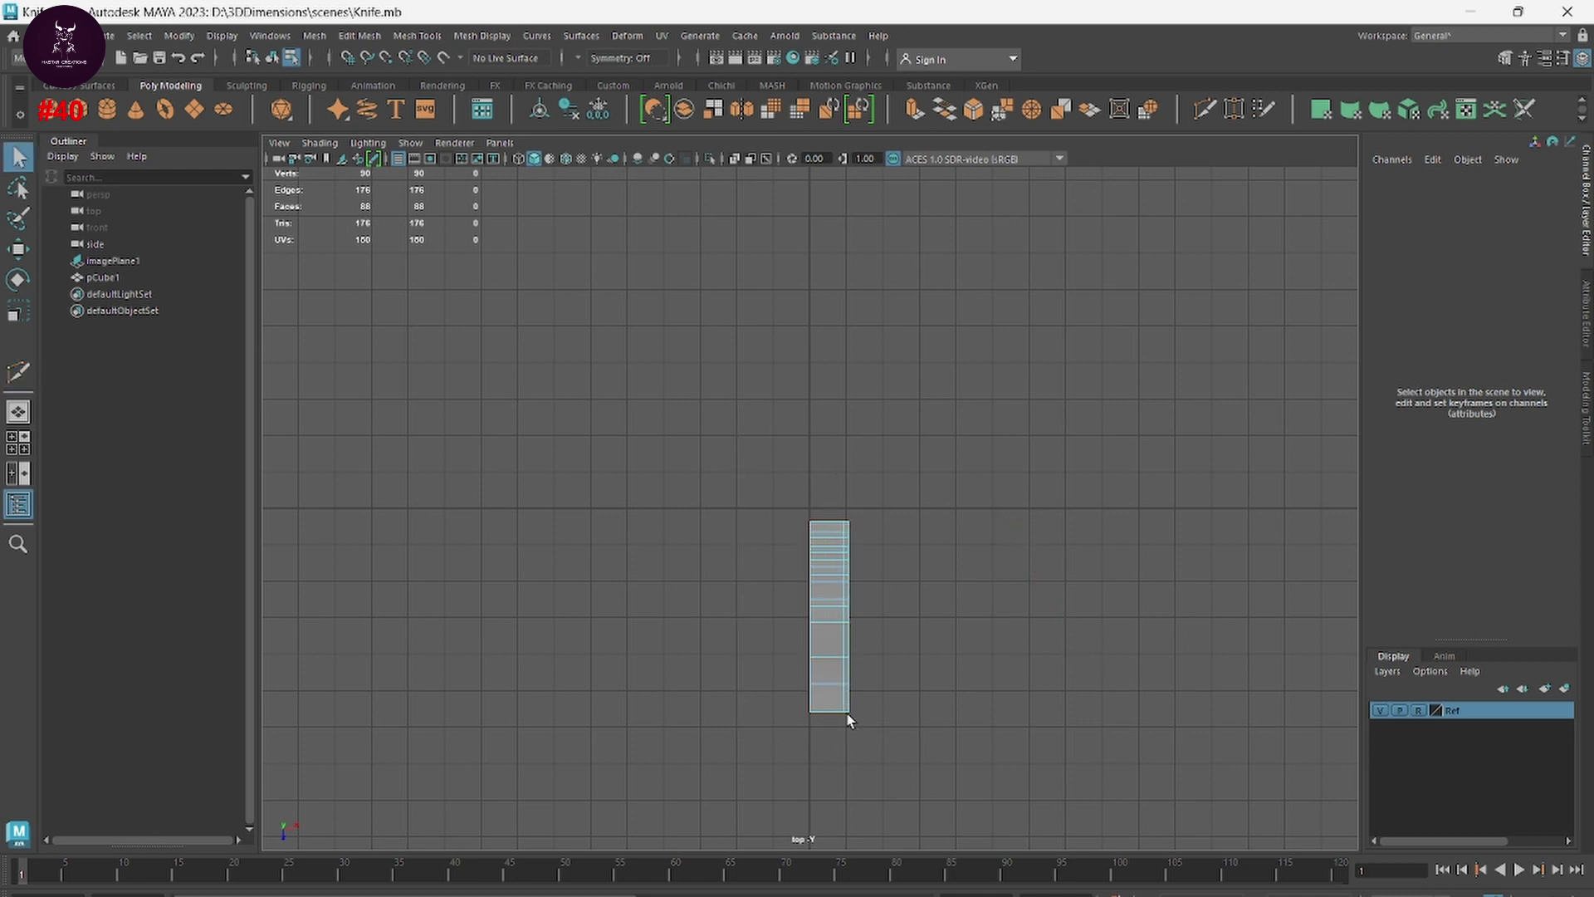
right_click_drag(830, 474, 830, 517)
left_click_drag(752, 427, 833, 809)
key("Delete")
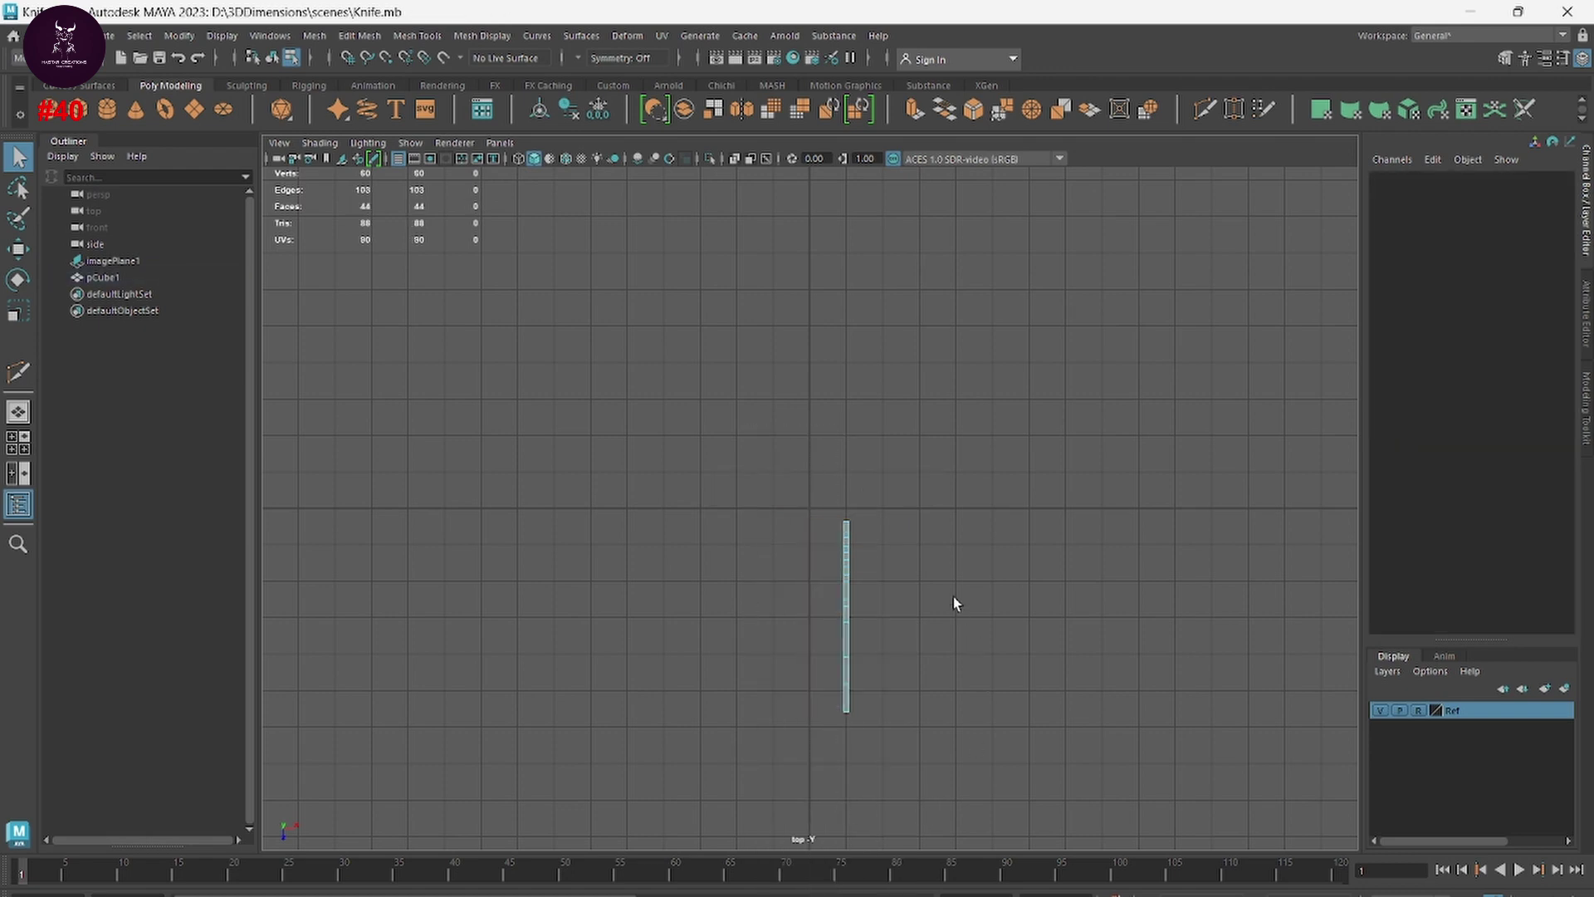
key("space")
key("space")
mouse_move(872, 586)
left_mouse_down("alt")
mouse_move(1071, 545)
mouse_move(1061, 571)
mouse_move(724, 571)
mouse_move(916, 551)
left_mouse_up("alt")
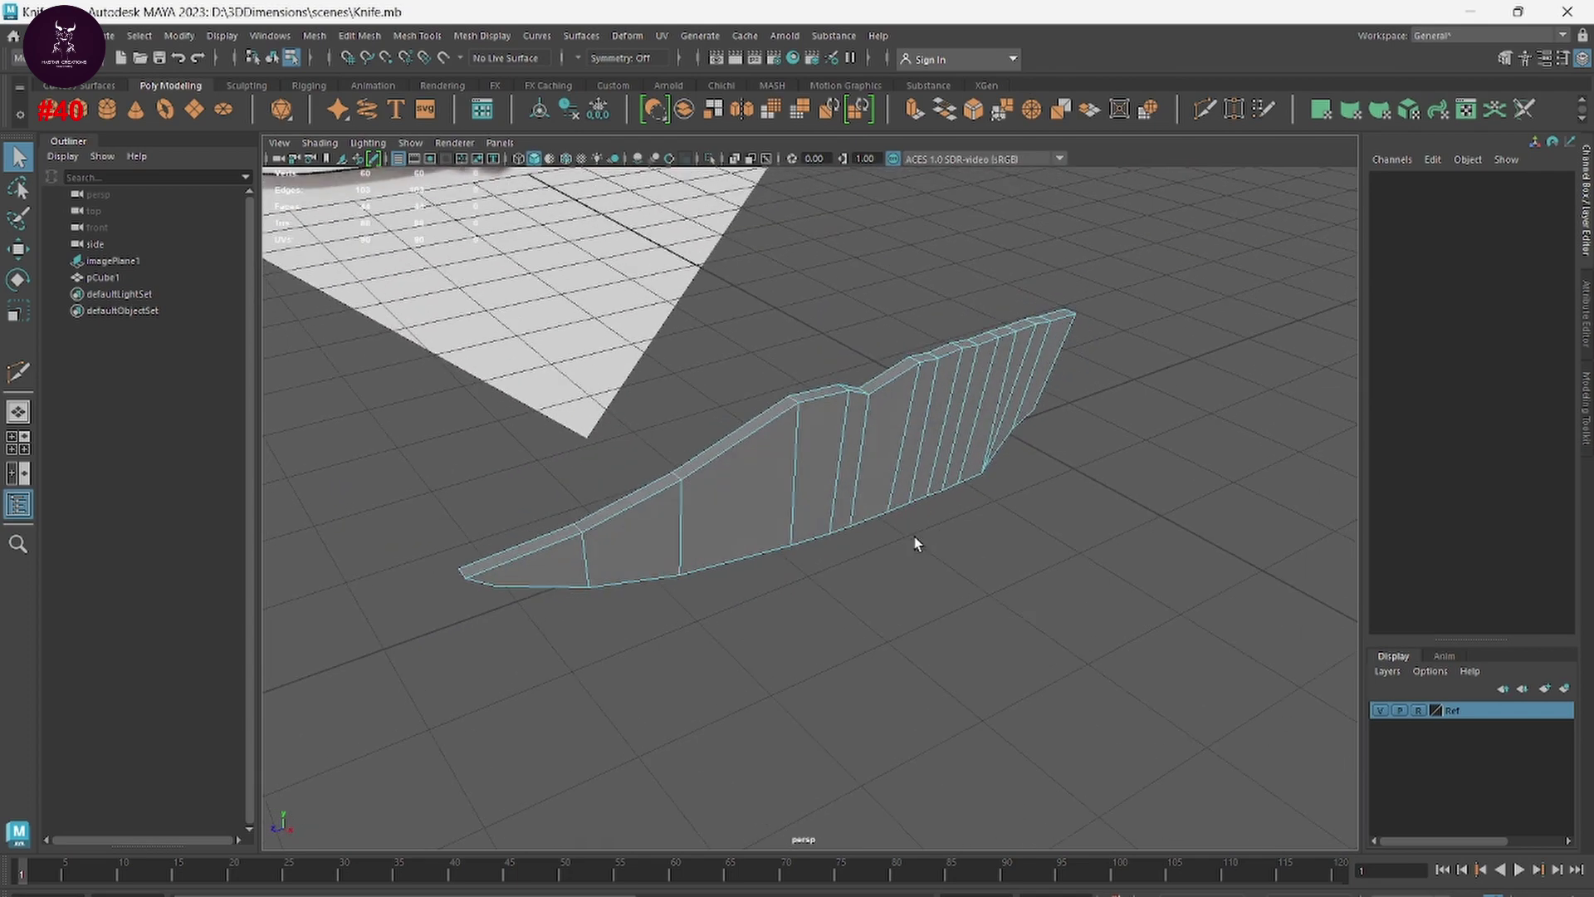
Step: In the zoomed side view, use Multi-Cut to add a lengthwise edge loop through the blade (77 vertices)
key("space")
key("space")
right_click_drag(914, 650, 1270, 755, "alt")
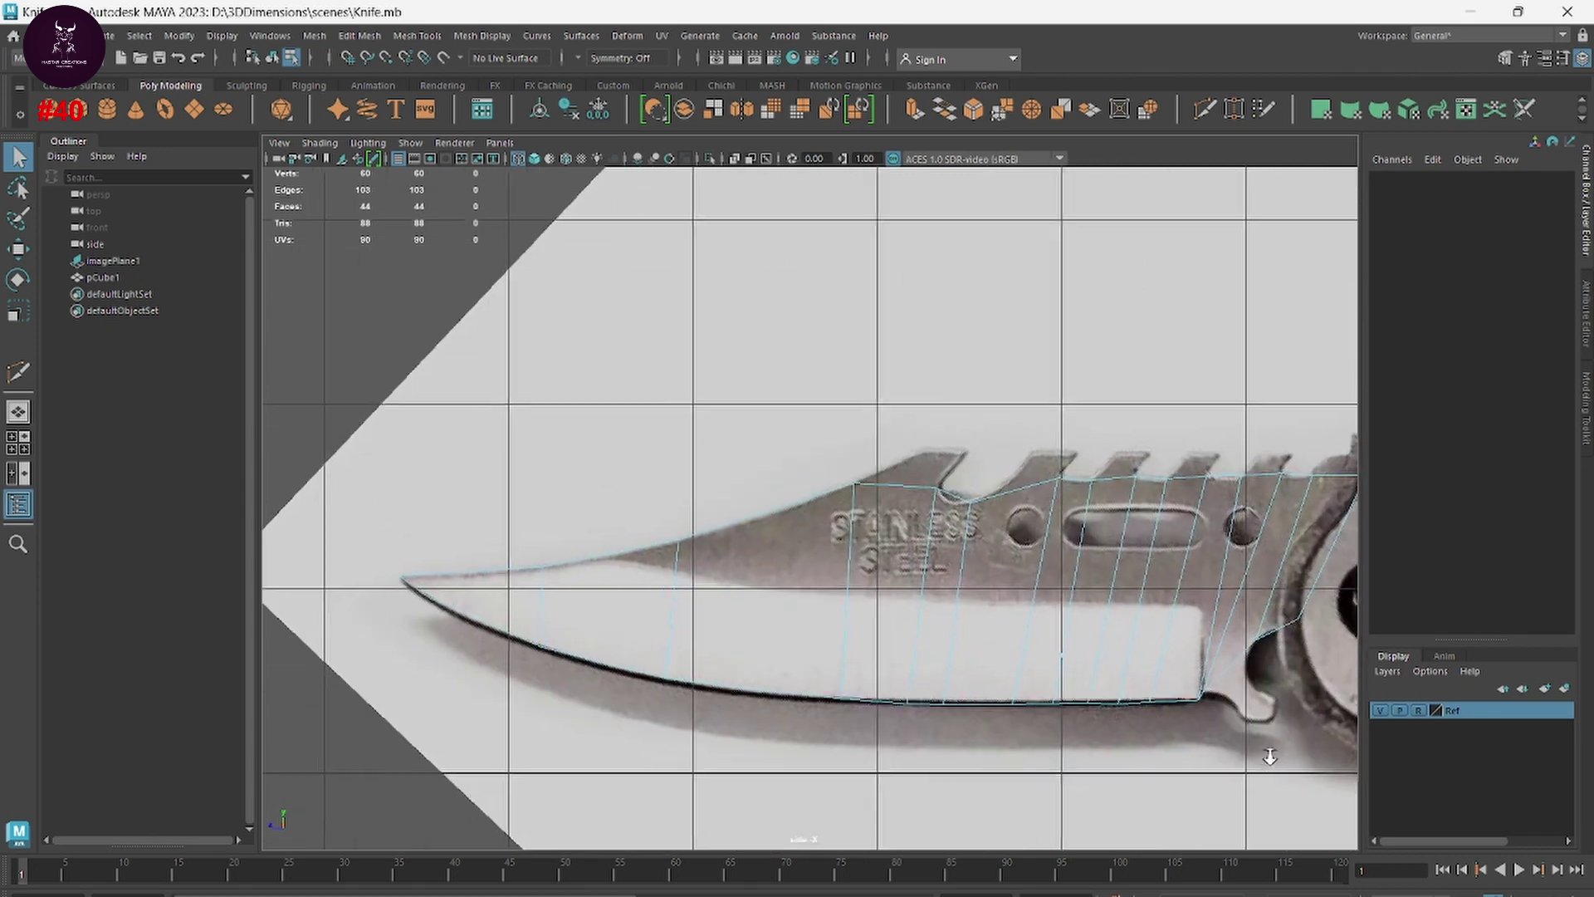
middle_click_drag(1270, 755, 1067, 551, "alt")
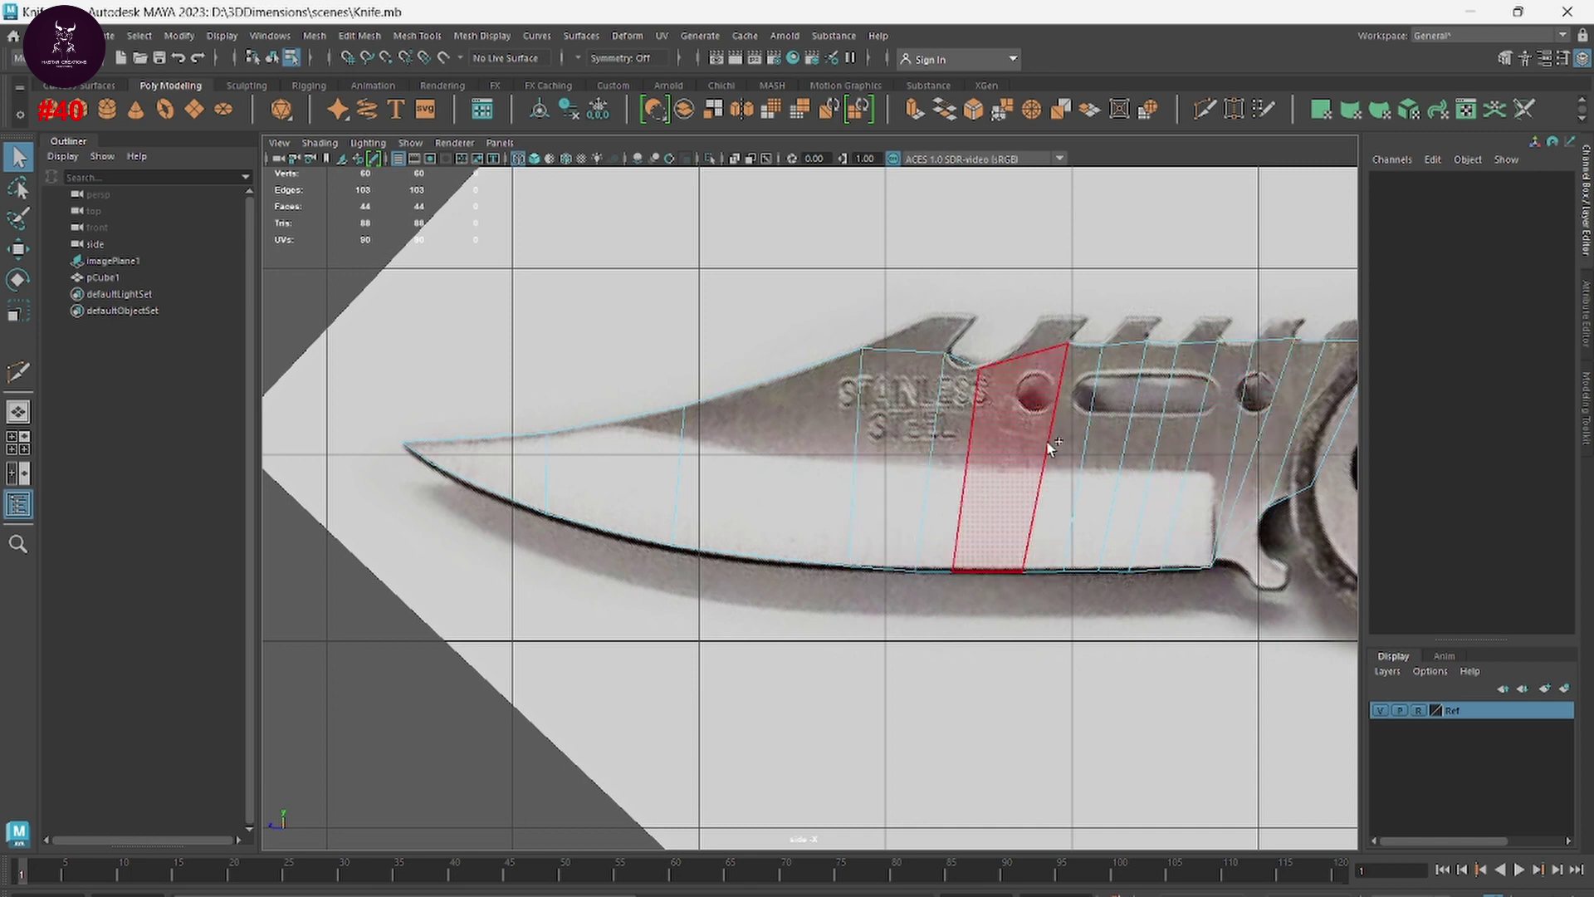
right_click_drag(1000, 425, 955, 449, "shift")
left_click(619, 533)
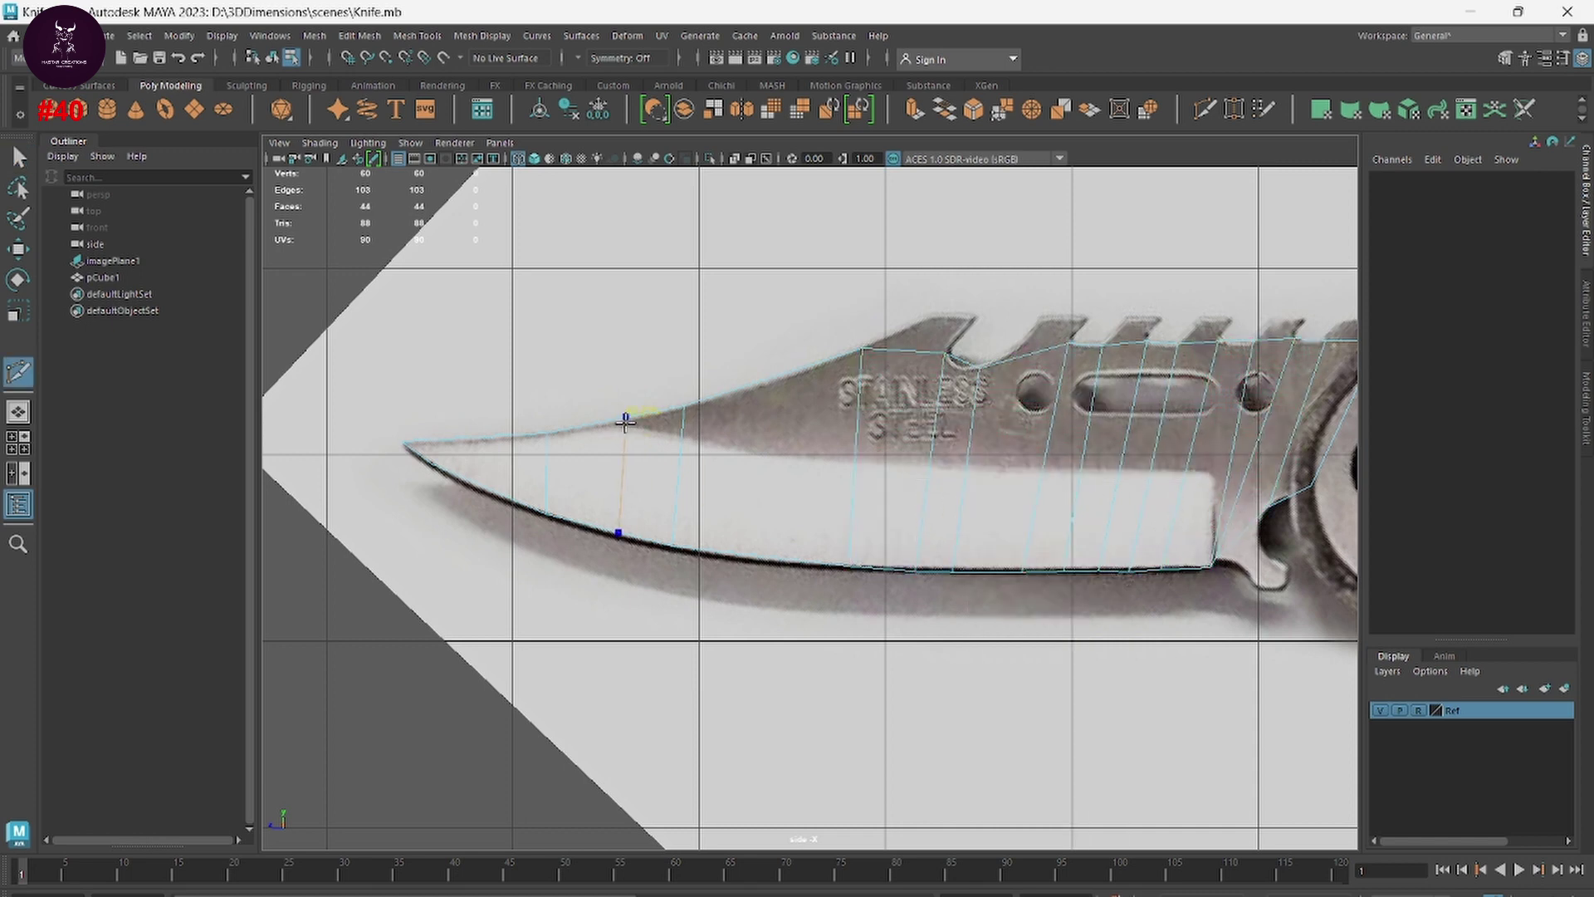
key("Escape")
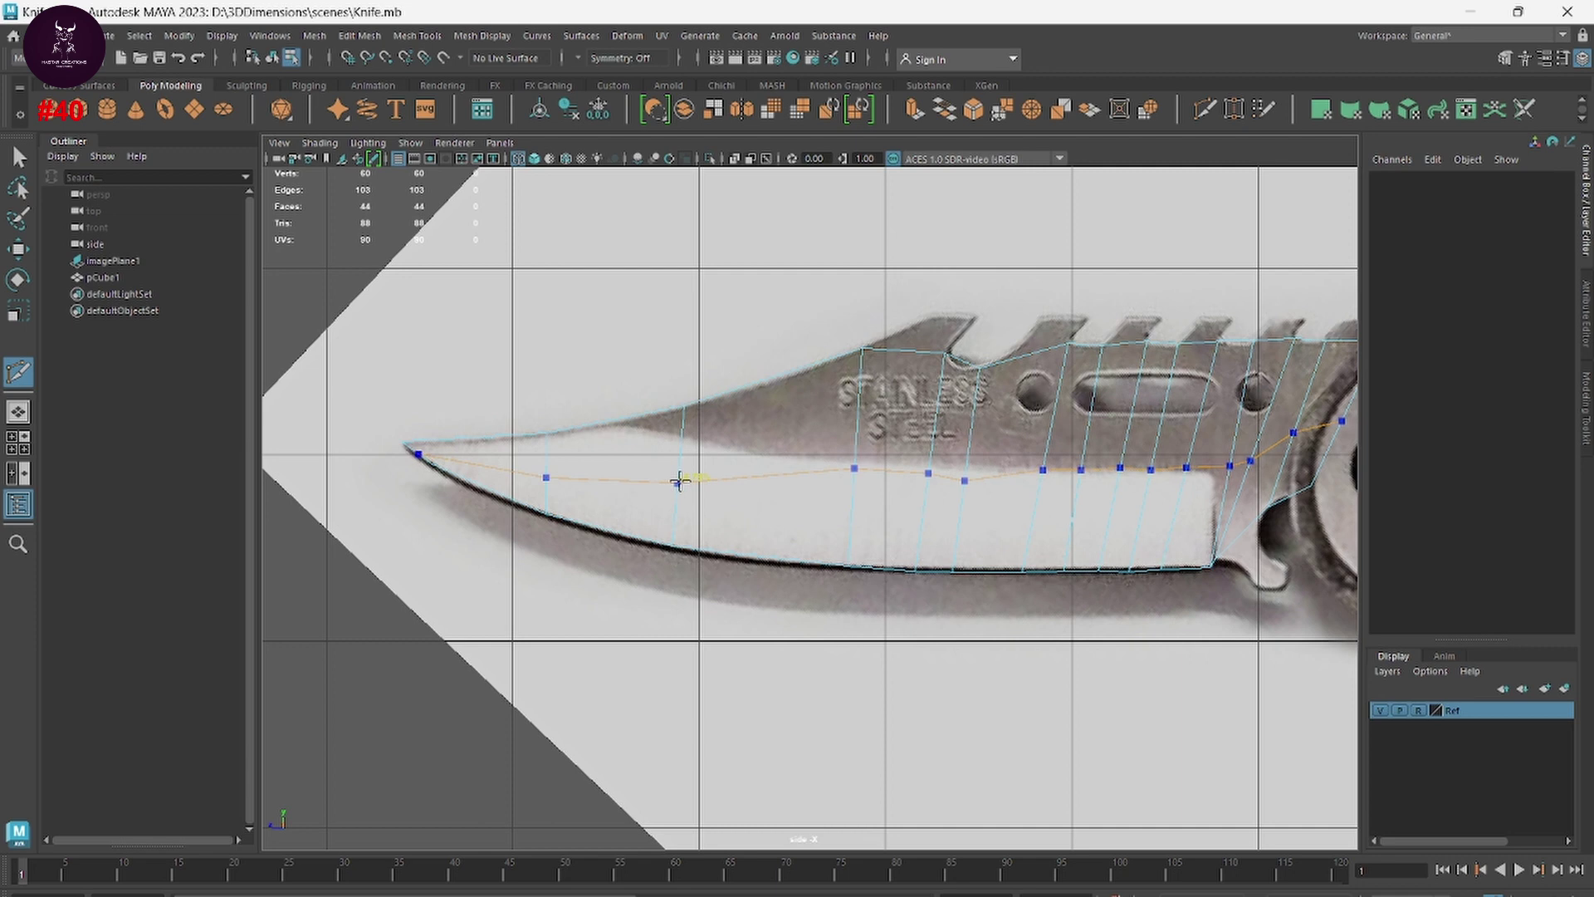
left_click(679, 481, "ctrl")
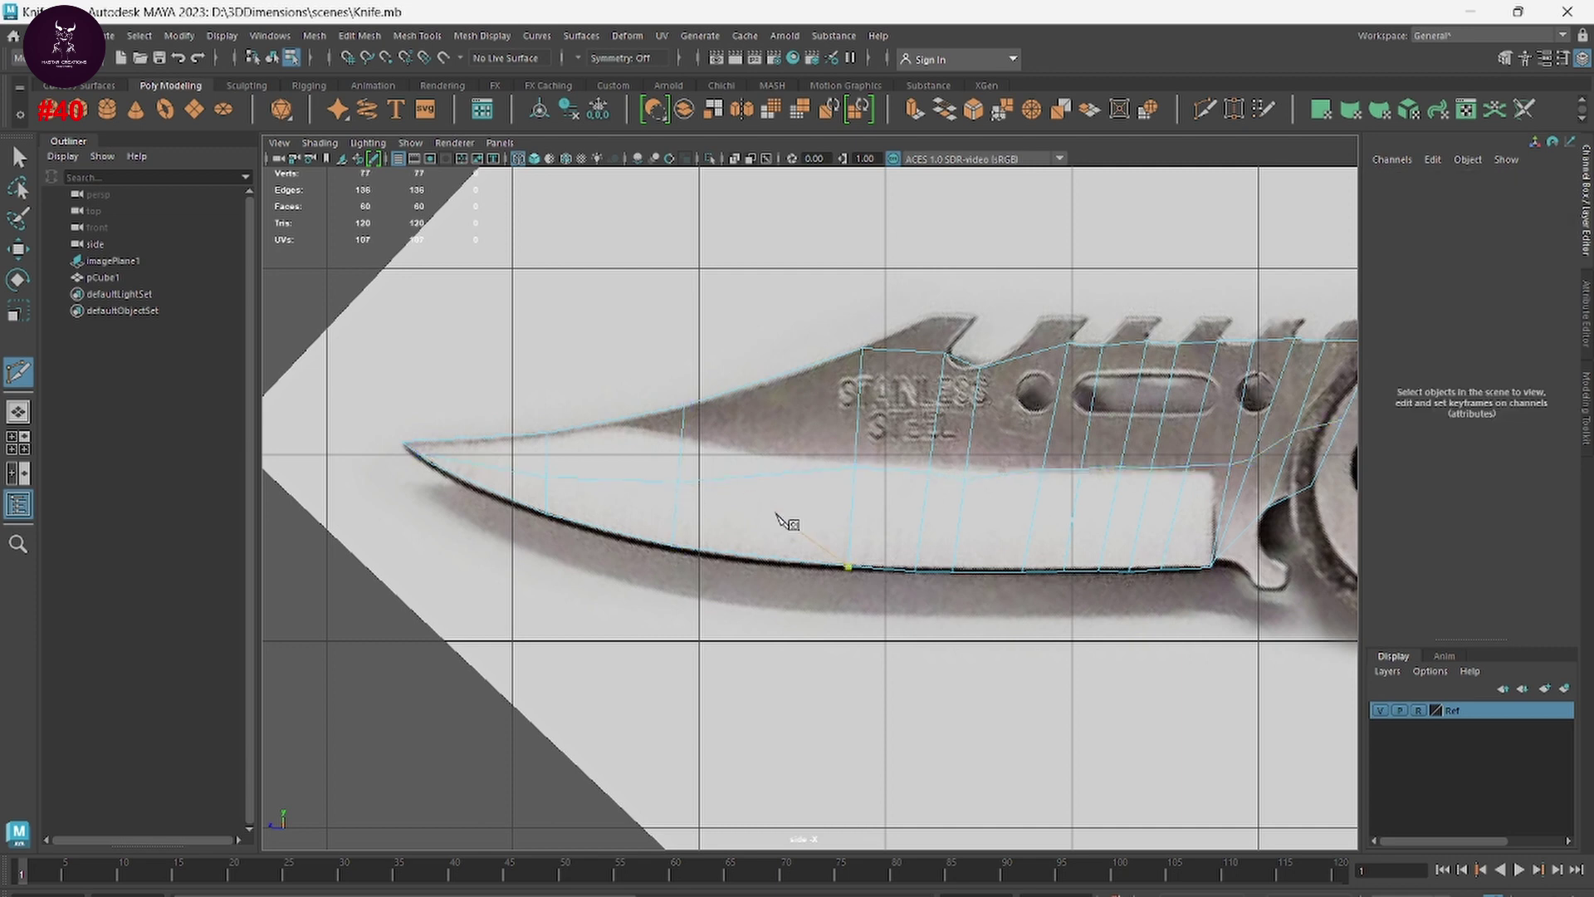
Step: In vertex mode with the Move tool, raise the new loop's tip vertex onto the blade edge
right_click_drag(764, 462, 680, 454)
key("w")
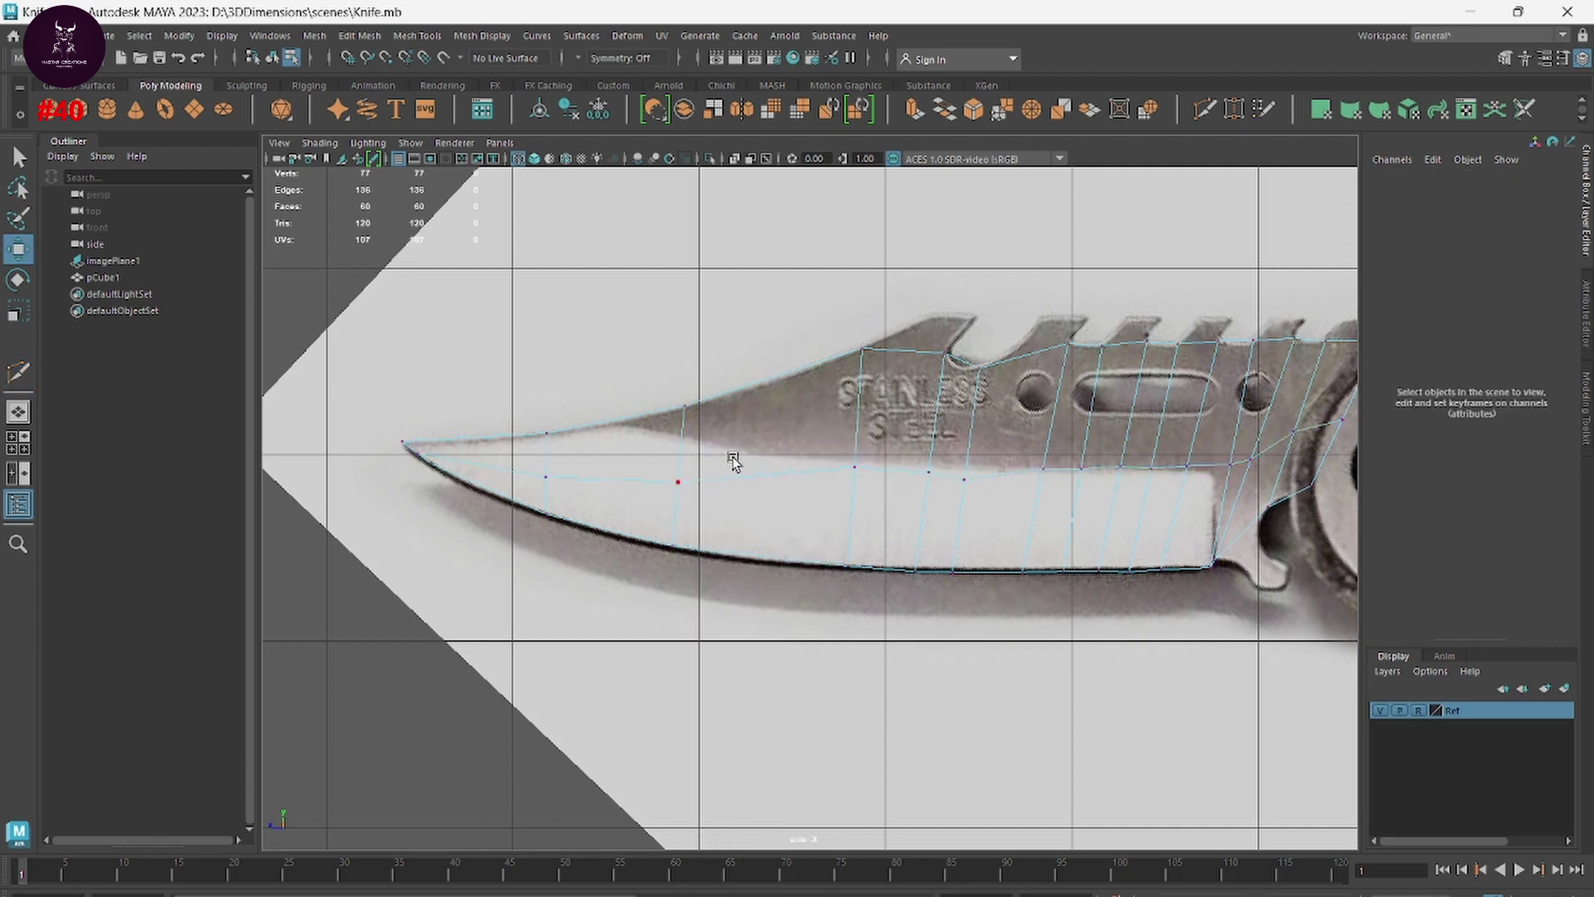
scroll(722, 490, "up", 2)
scroll(631, 494, "up", 3)
scroll(581, 511, "up", 3)
scroll(789, 540, "up", 3)
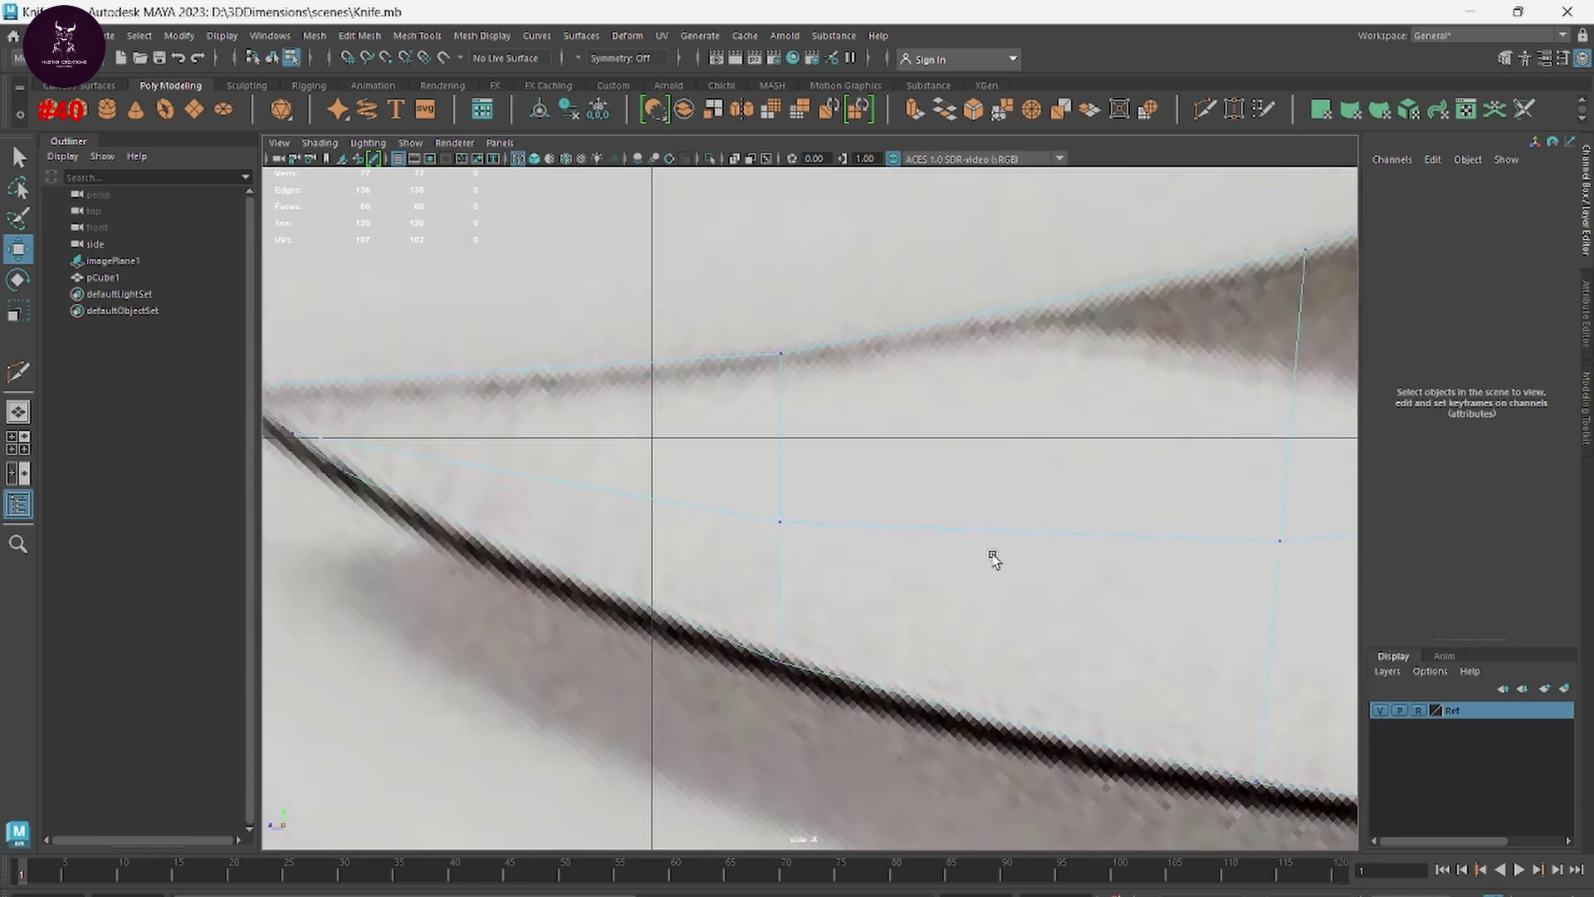
mouse_move(772, 548)
left_mouse_down()
mouse_move(834, 497)
mouse_move(804, 384)
left_mouse_up()
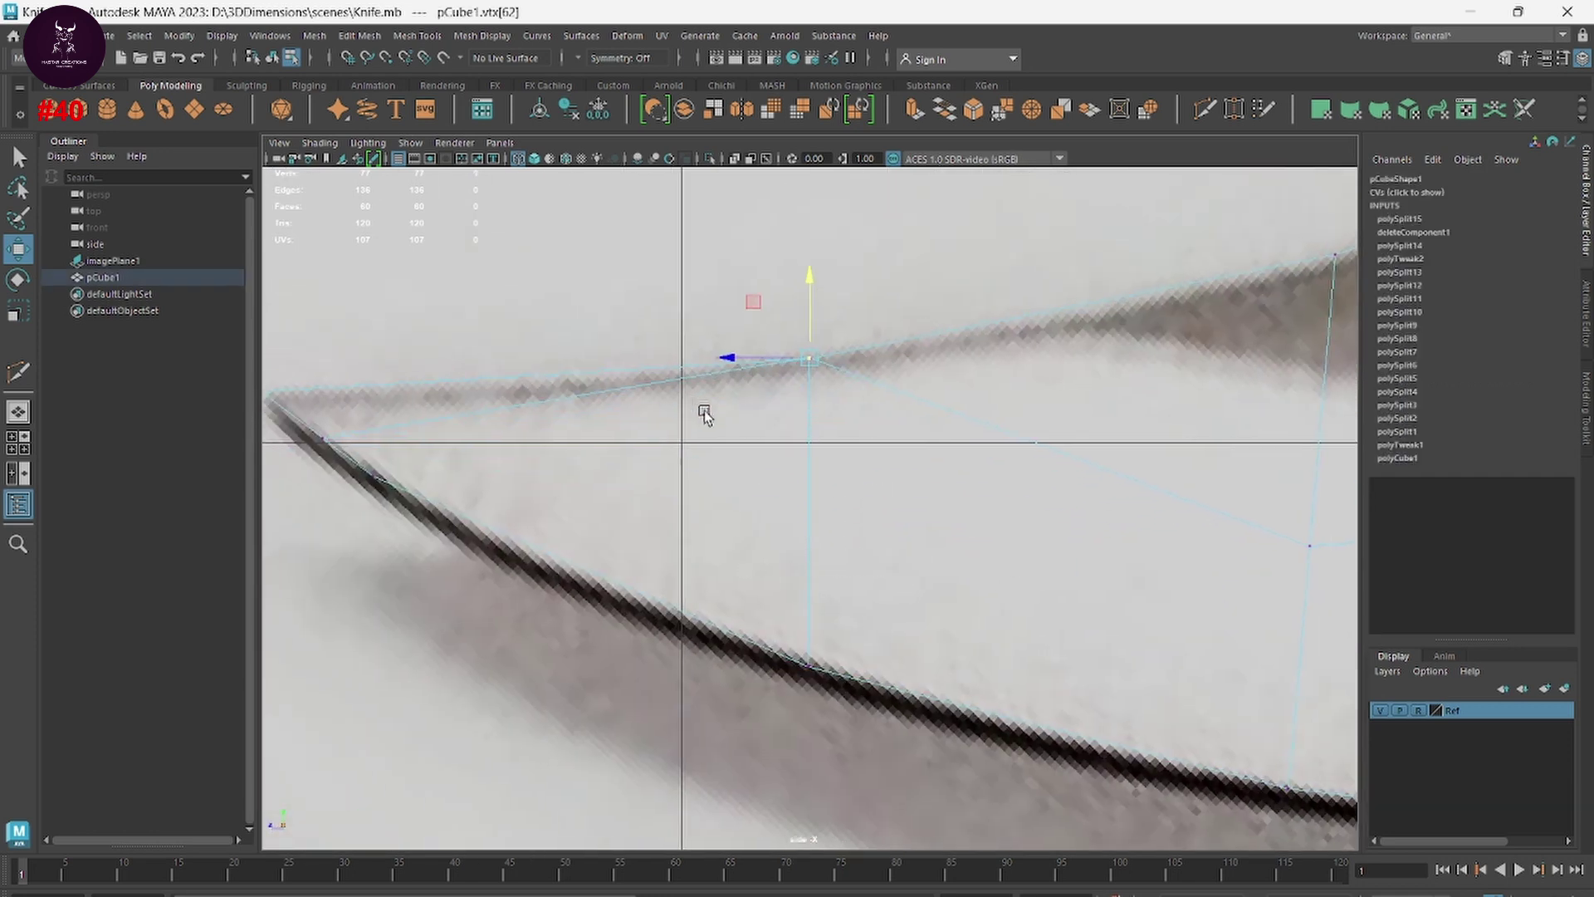
middle_click_drag(284, 456, 526, 508, "alt")
left_click(570, 486)
mouse_move(555, 465)
left_mouse_down()
mouse_move(552, 417)
mouse_move(506, 441)
left_mouse_up()
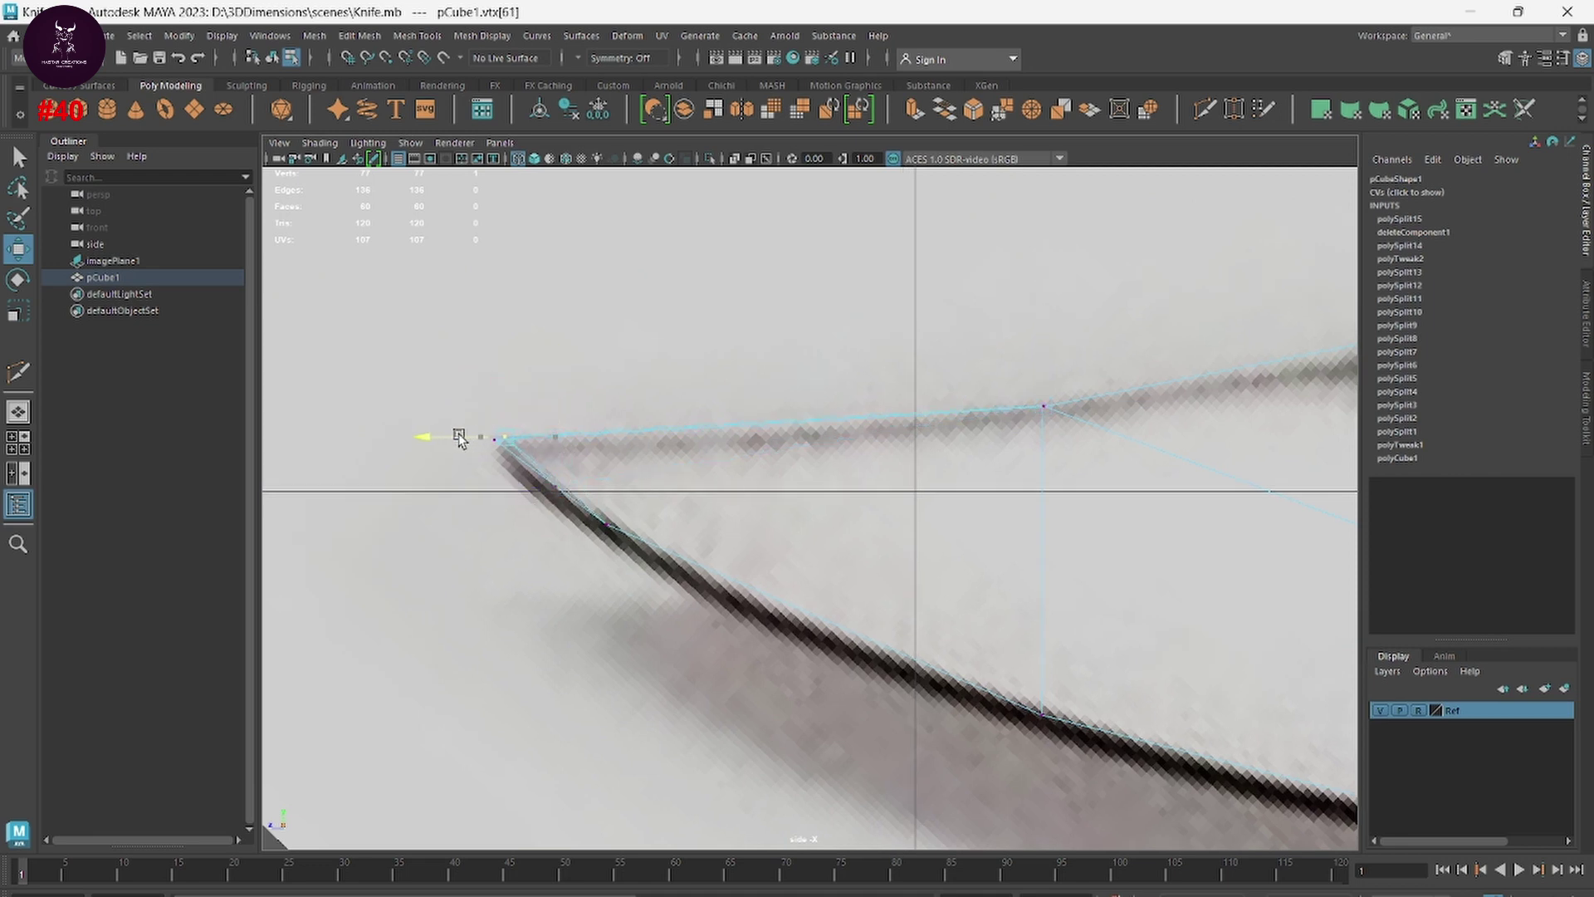
Step: Slide the tip vertex left onto the reference point, and undo a wrong pull on the next upper vertex
scroll(740, 562, "up", 1)
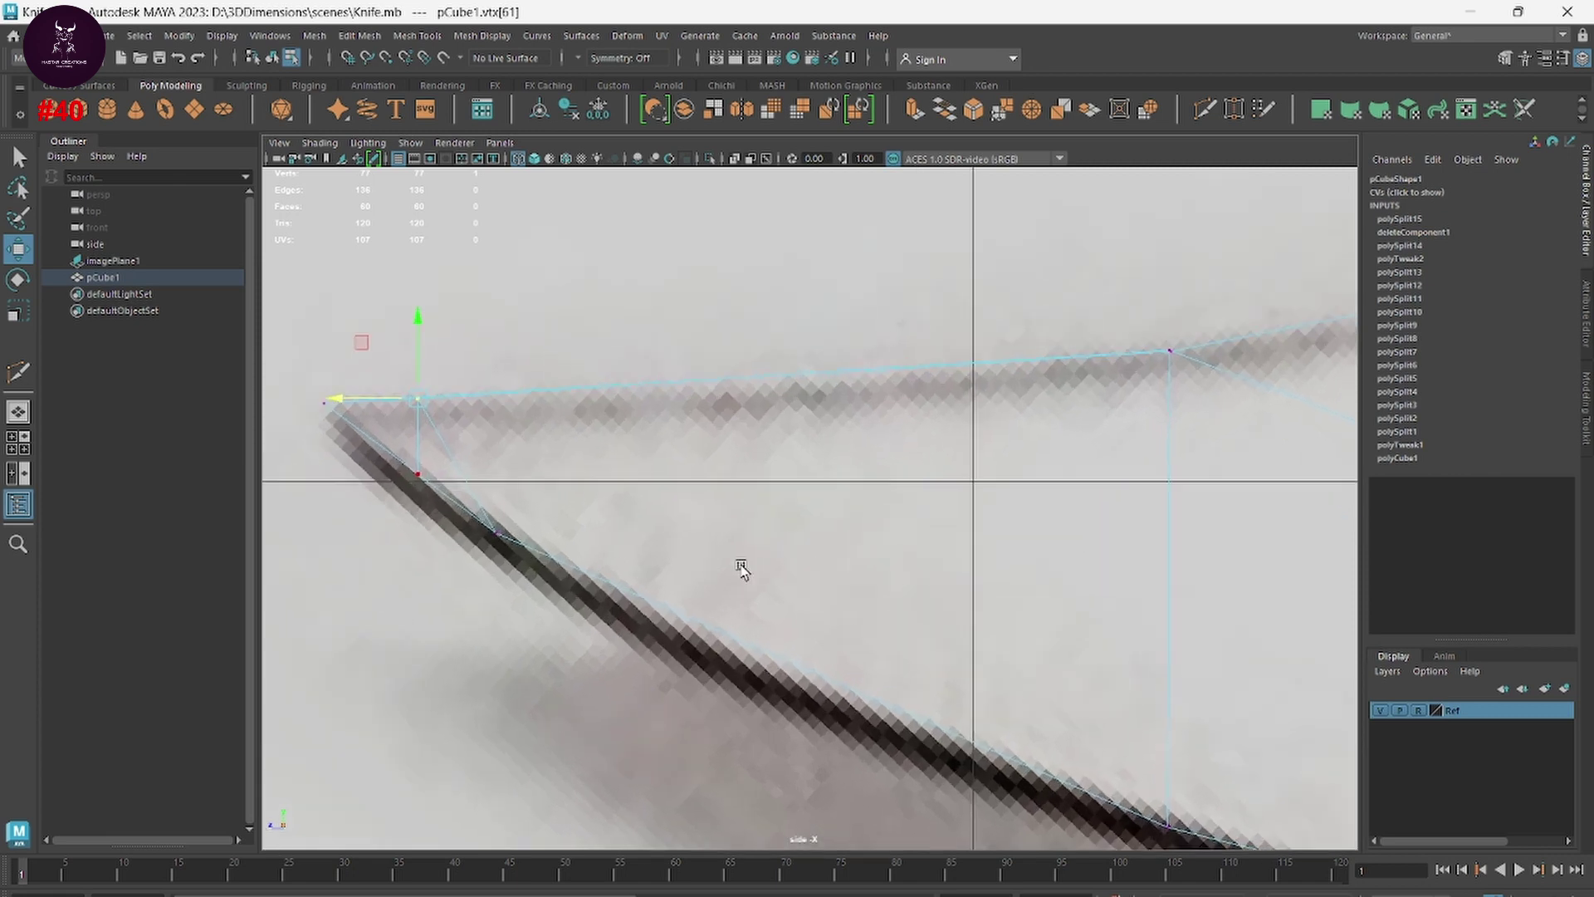
scroll(968, 559, "up", 1)
scroll(933, 562, "up", 1)
scroll(933, 562, "up", 1)
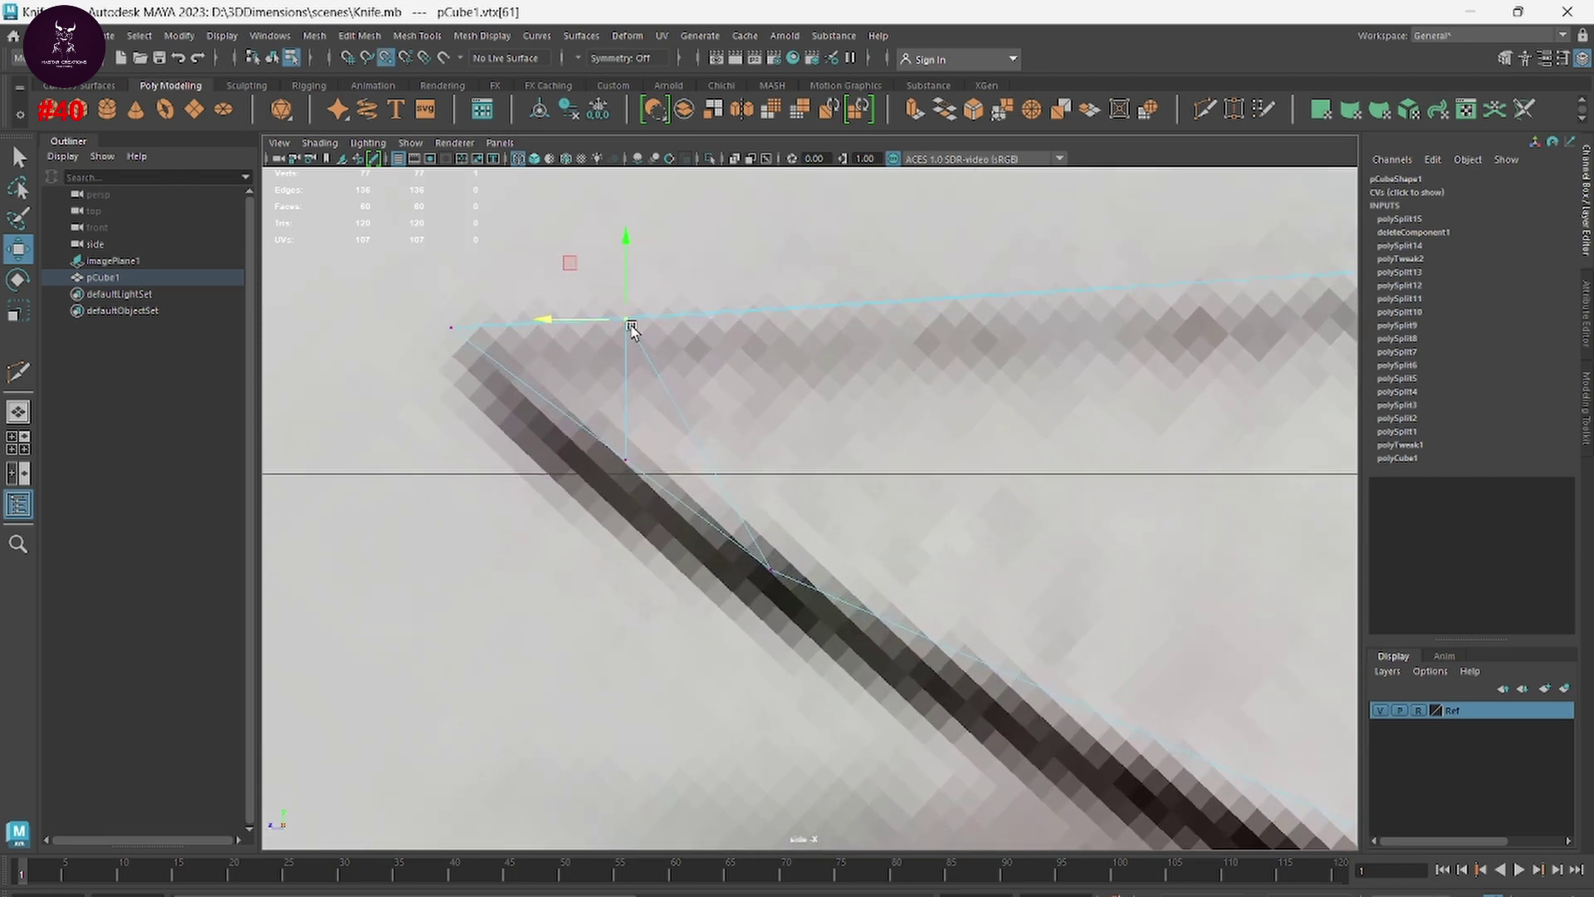
left_click_drag(631, 329, 580, 332)
scroll(758, 438, "up", 1)
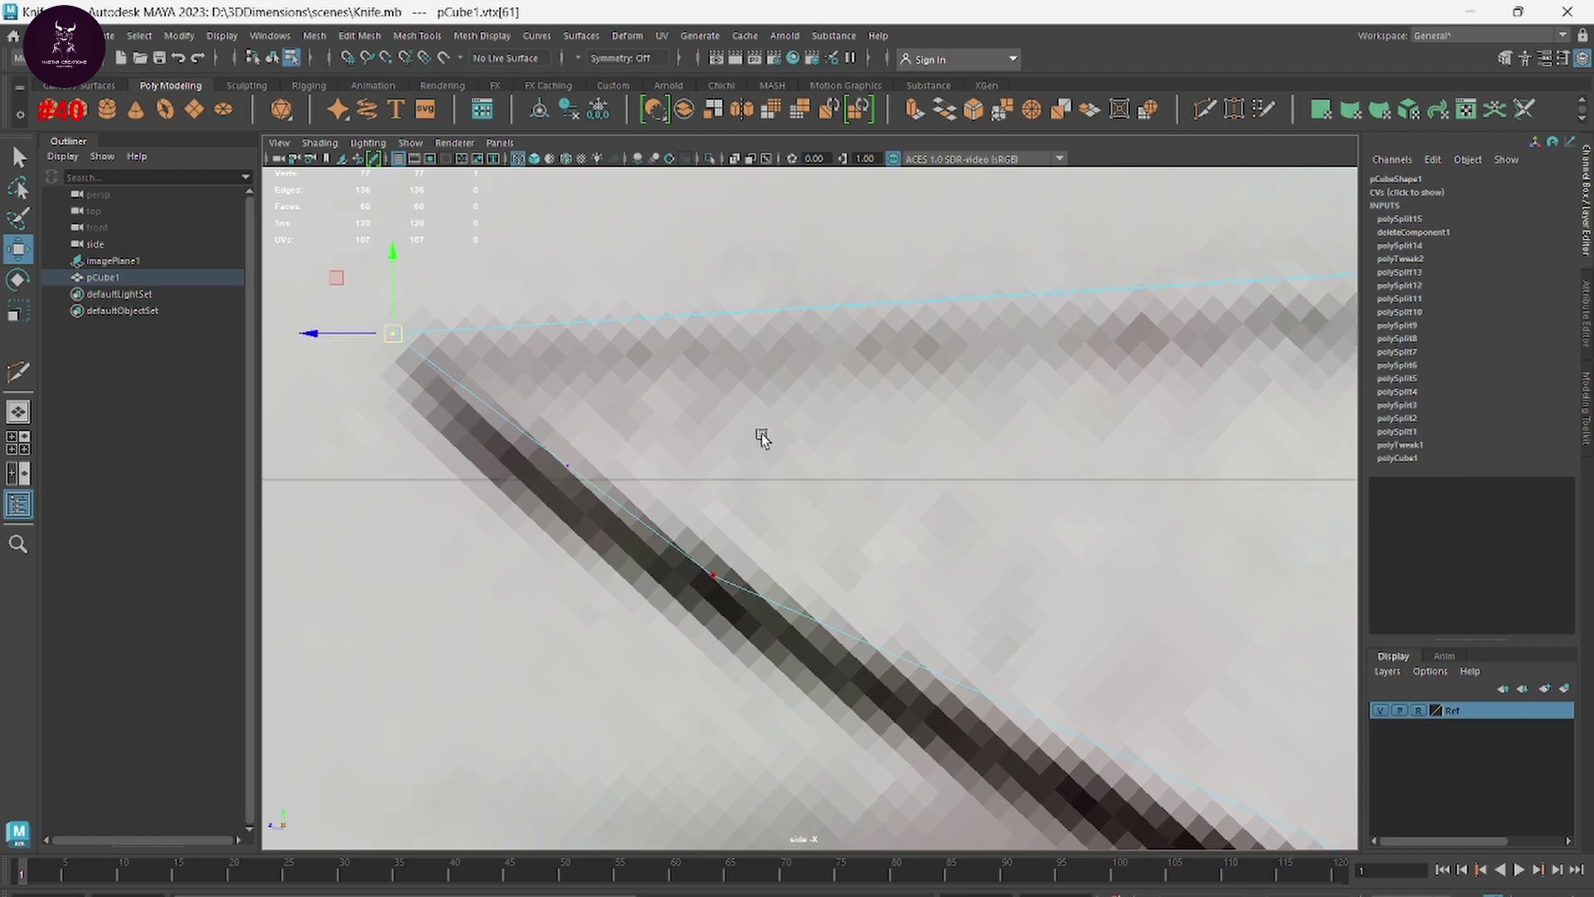
scroll(745, 516, "up", 2)
scroll(753, 506, "down", 5)
scroll(760, 503, "up", 2)
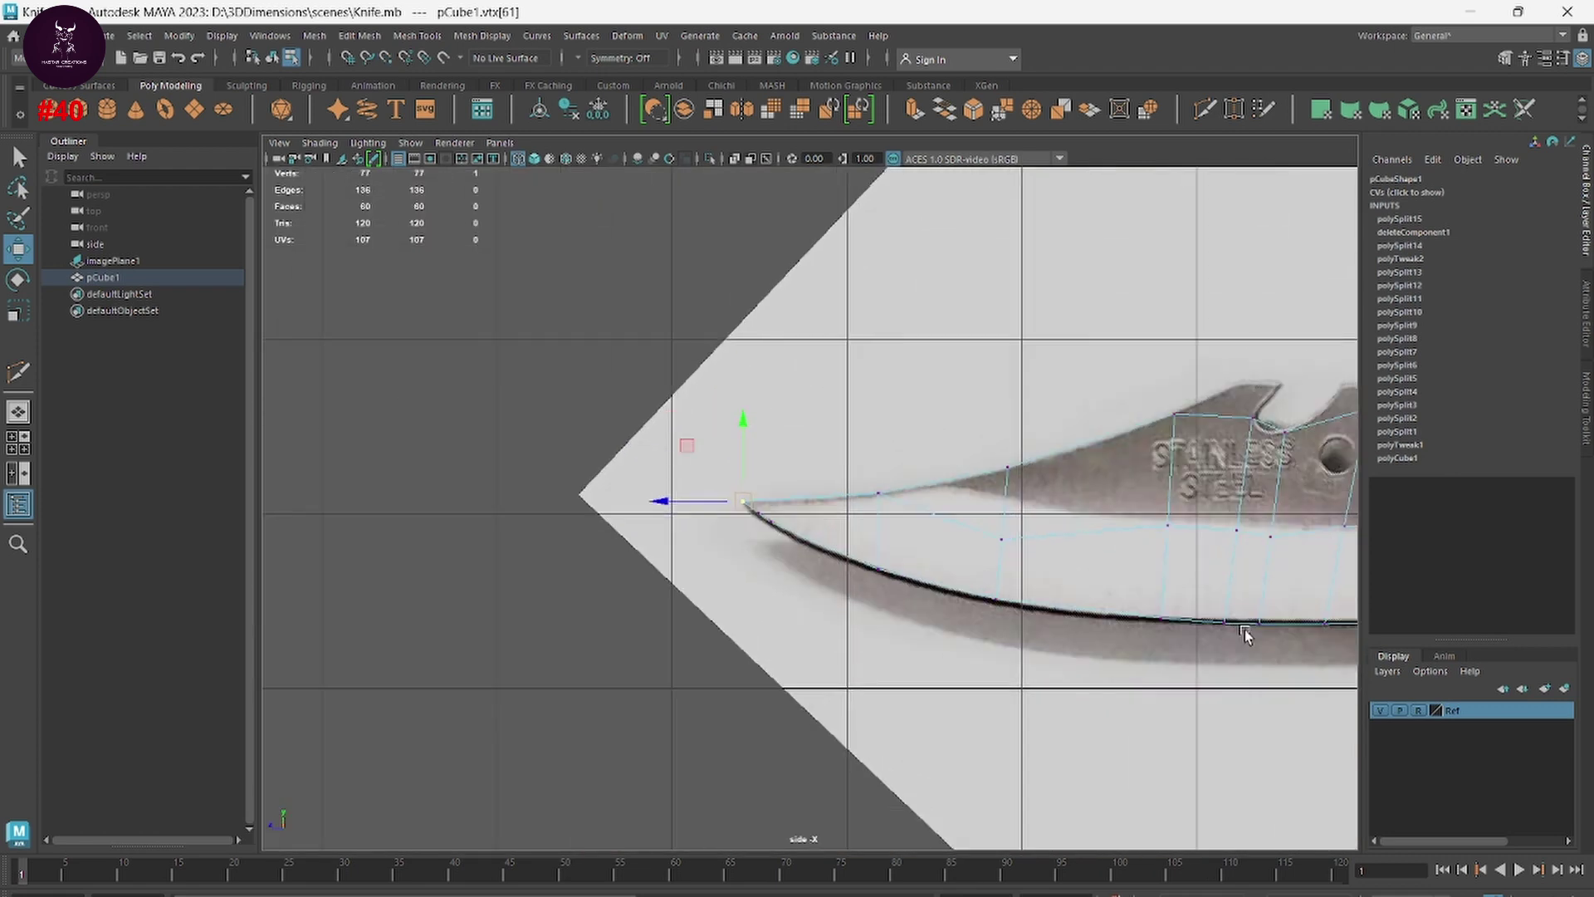
scroll(893, 568, "up", 2)
scroll(723, 486, "up", 2)
scroll(722, 486, "up", 2)
left_click(882, 429)
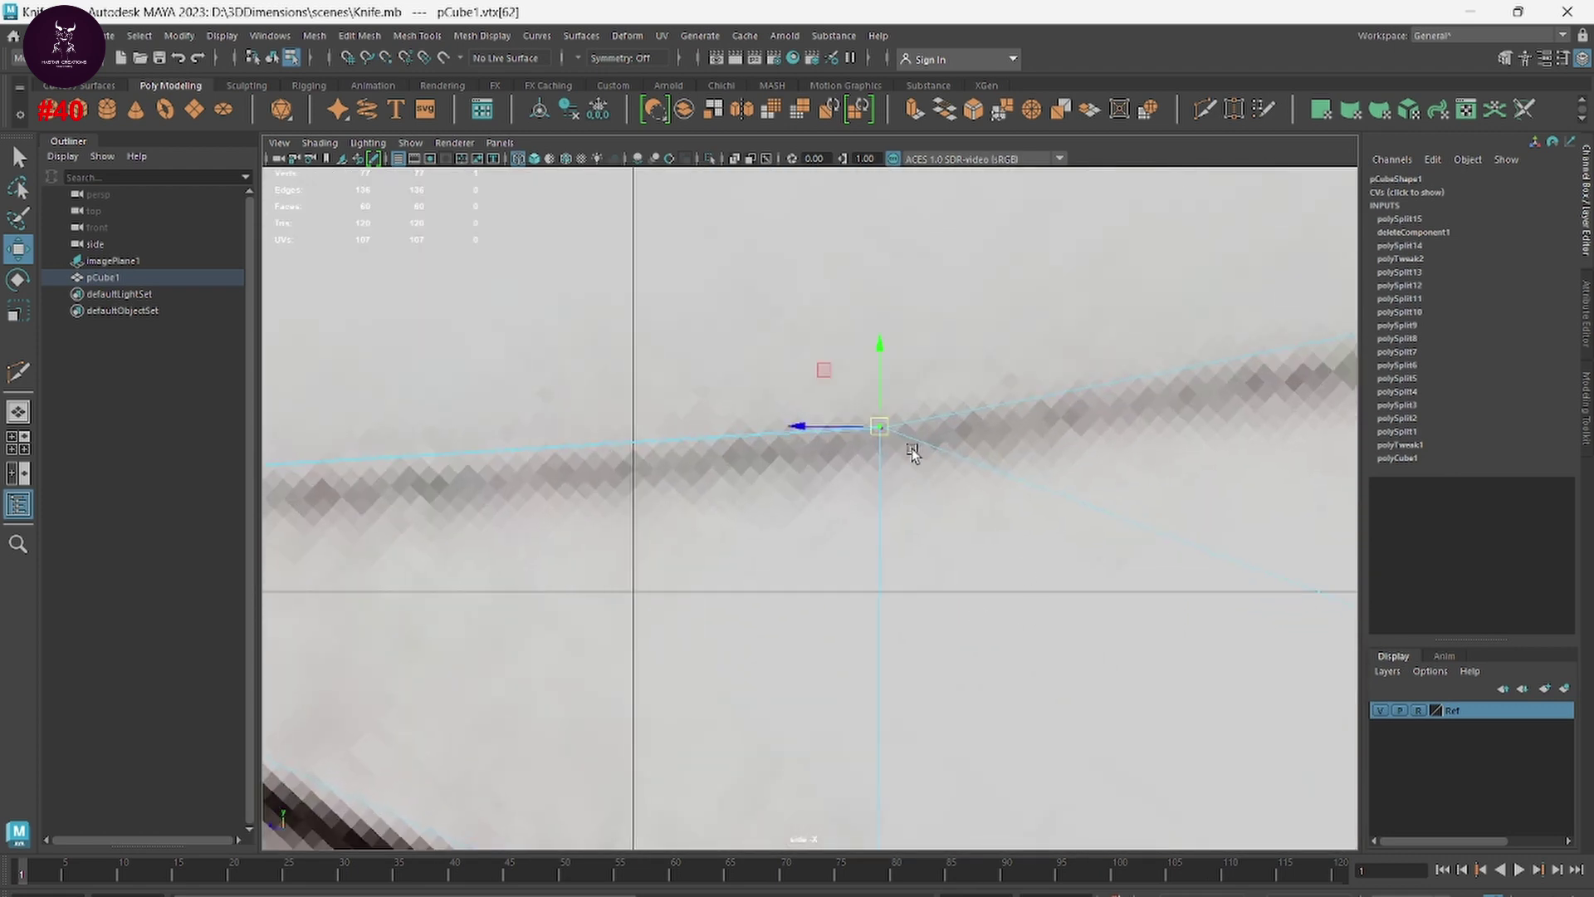
left_click_drag(880, 397, 880, 523)
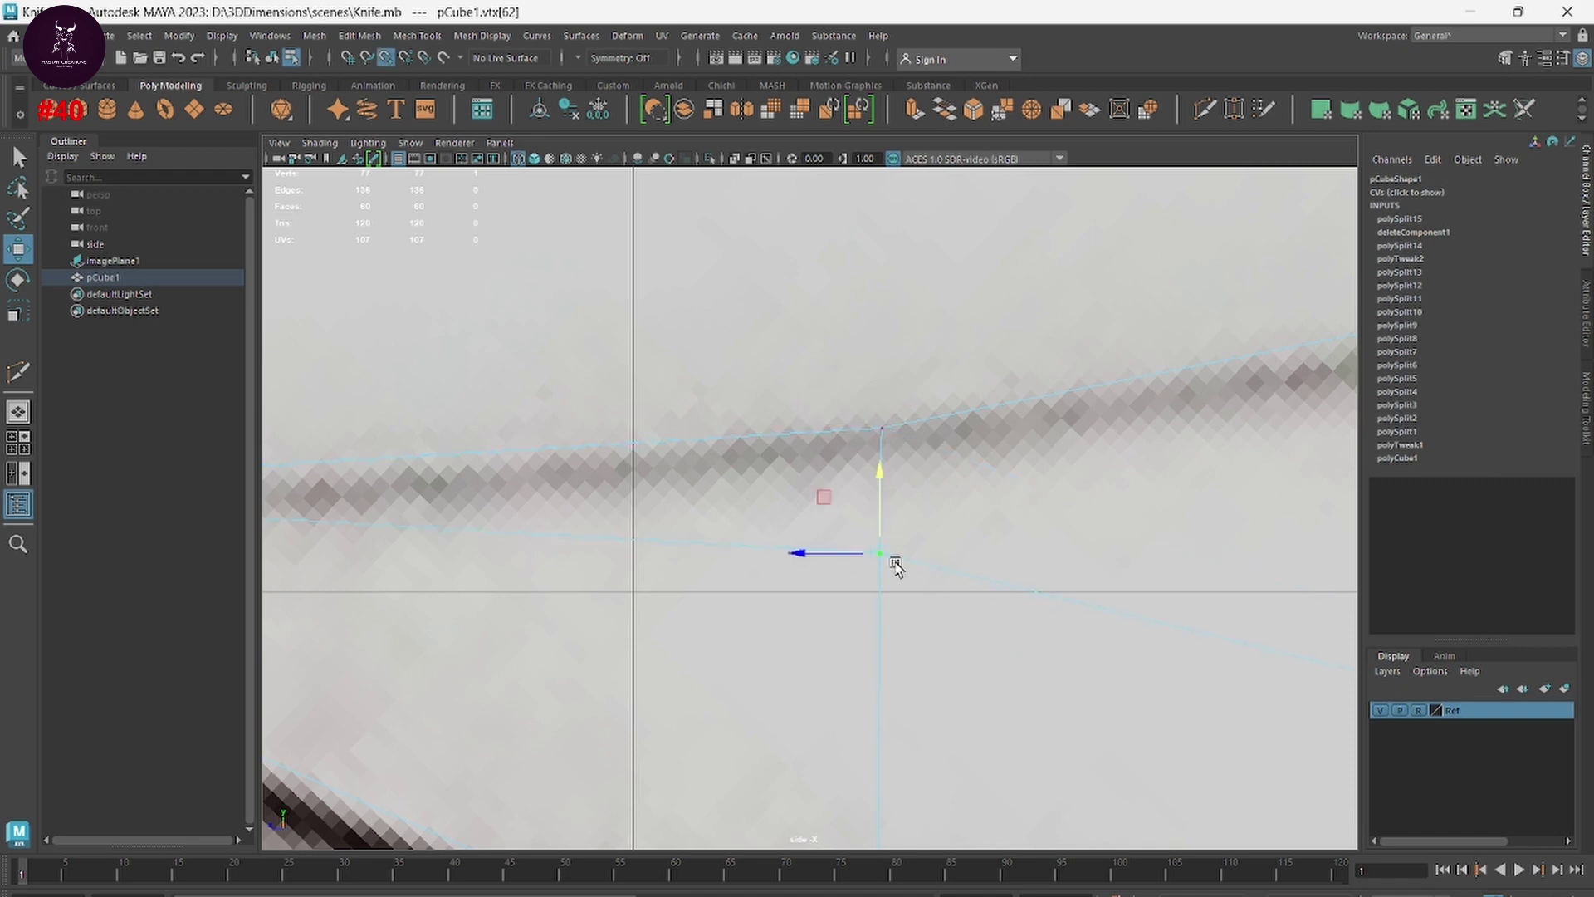
key("ctrl+z")
Step: Pull the edge-loop vertex near the tip up and left onto the blade's top outline
scroll(1050, 599, "down", 8)
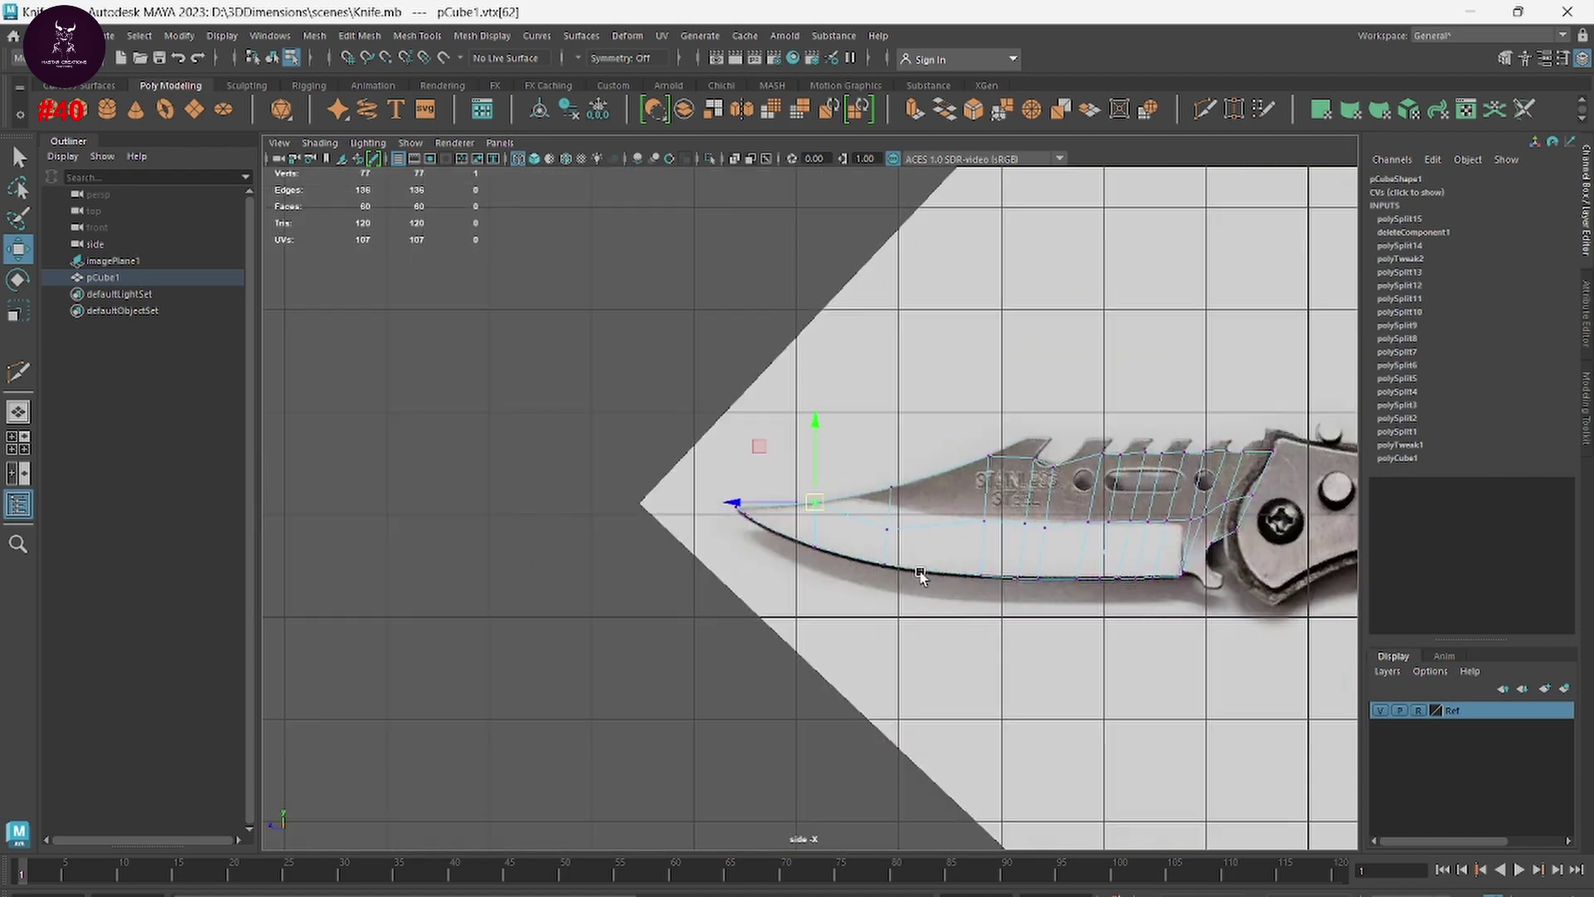
scroll(1080, 623, "up", 1)
scroll(1179, 640, "up", 3)
scroll(795, 524, "down", 3)
scroll(796, 523, "up", 3)
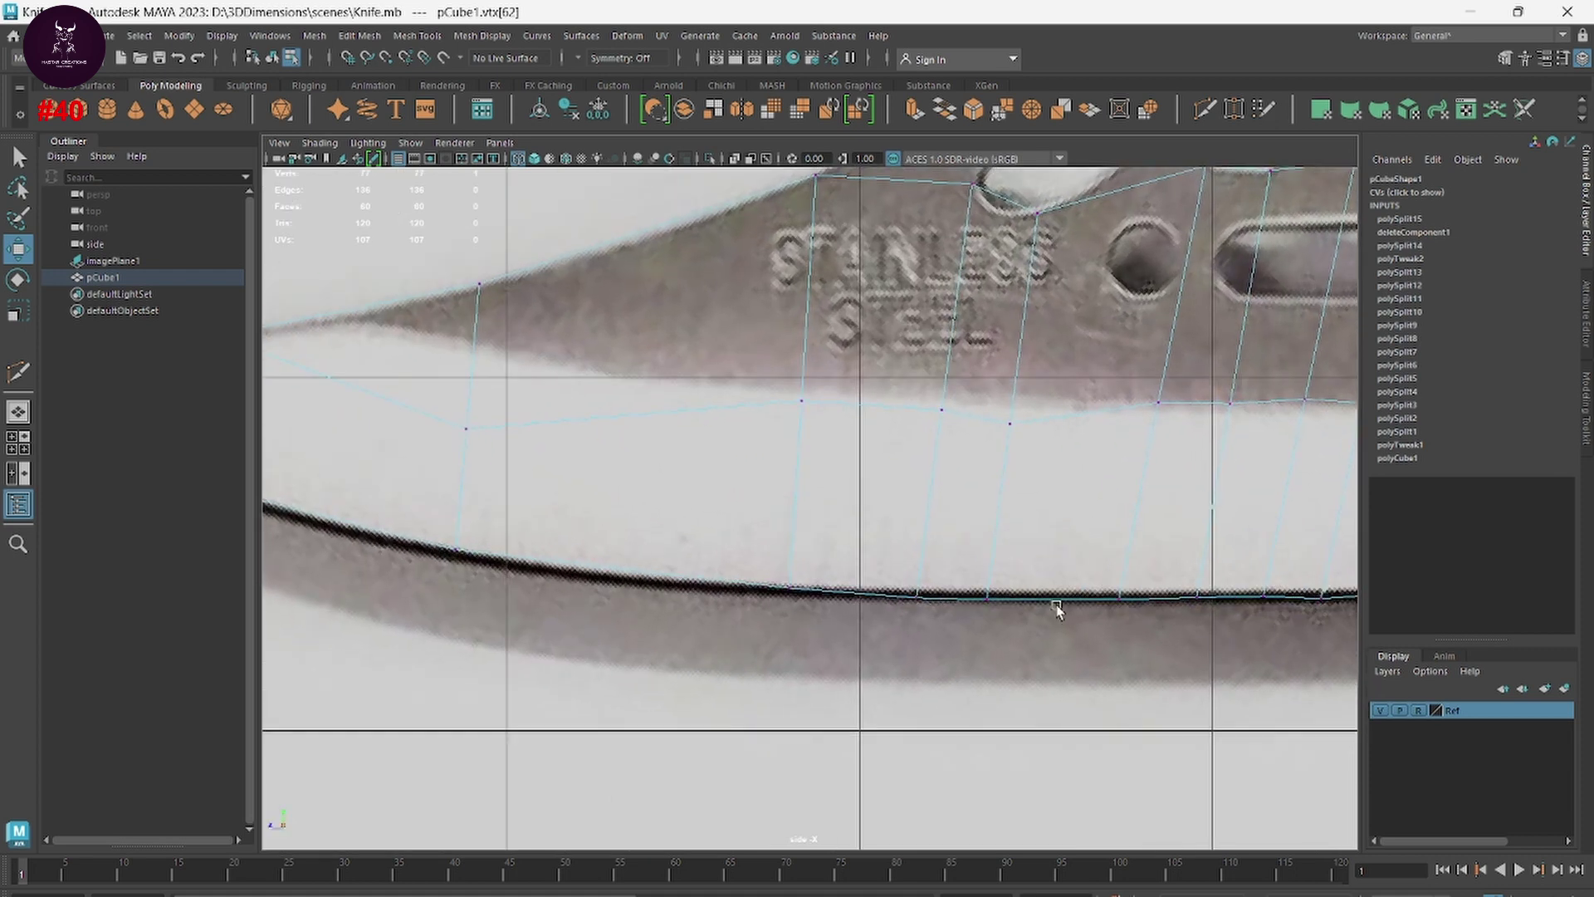
scroll(677, 552, "up", 1)
middle_click_drag(837, 588, 1023, 573, "alt")
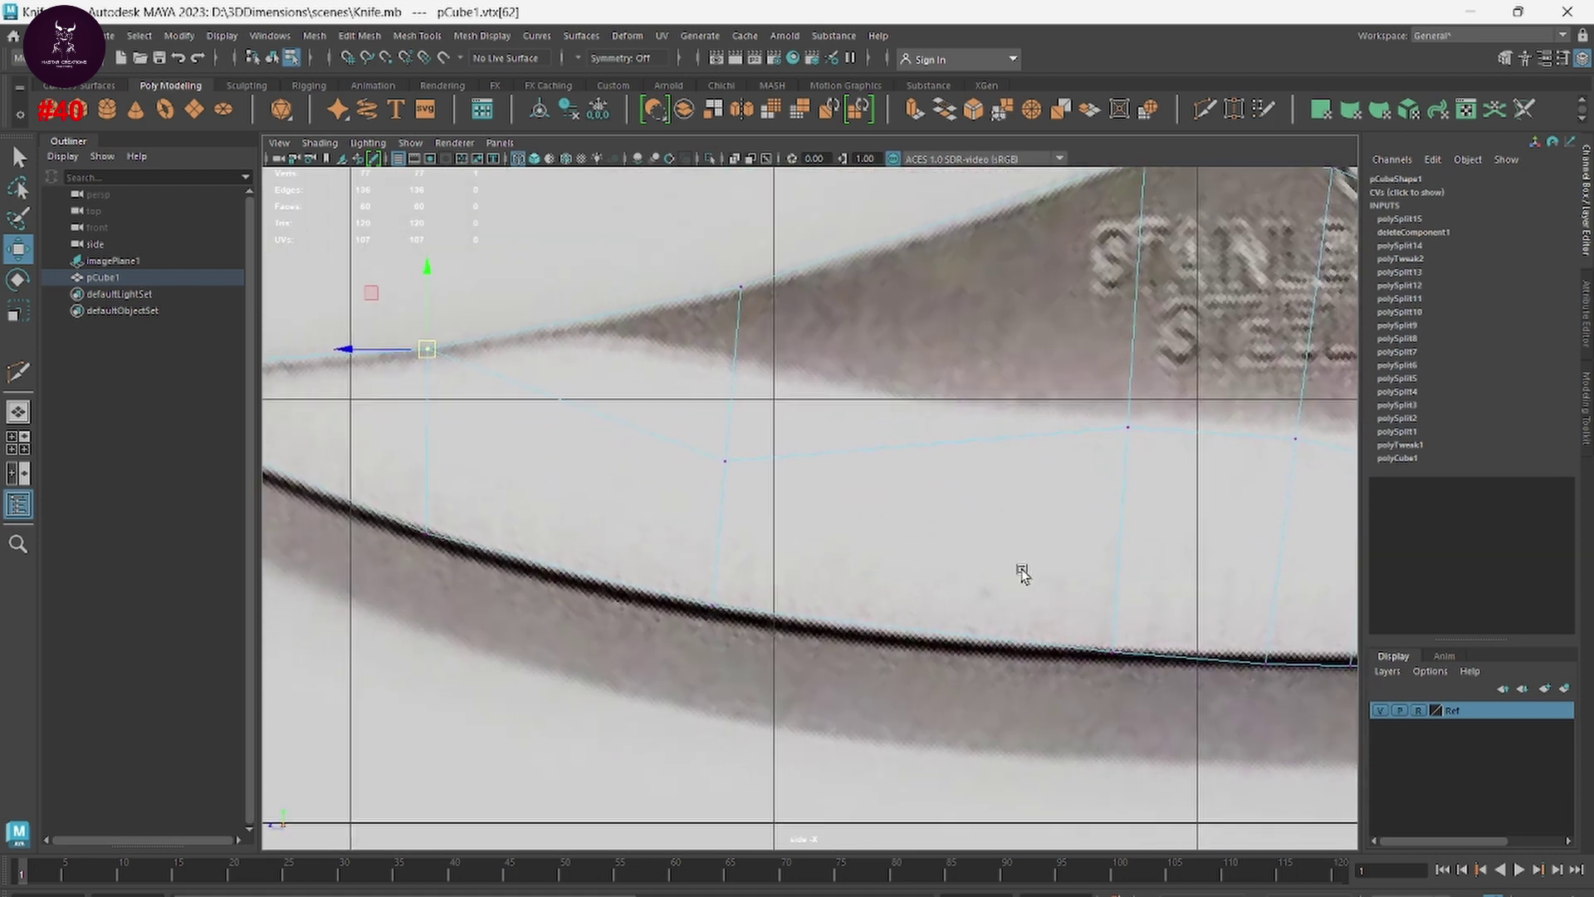
left_click(718, 455)
mouse_move(724, 461)
left_mouse_down()
mouse_move(665, 346)
mouse_move(578, 336)
left_mouse_up()
left_click_drag(581, 345, 563, 329)
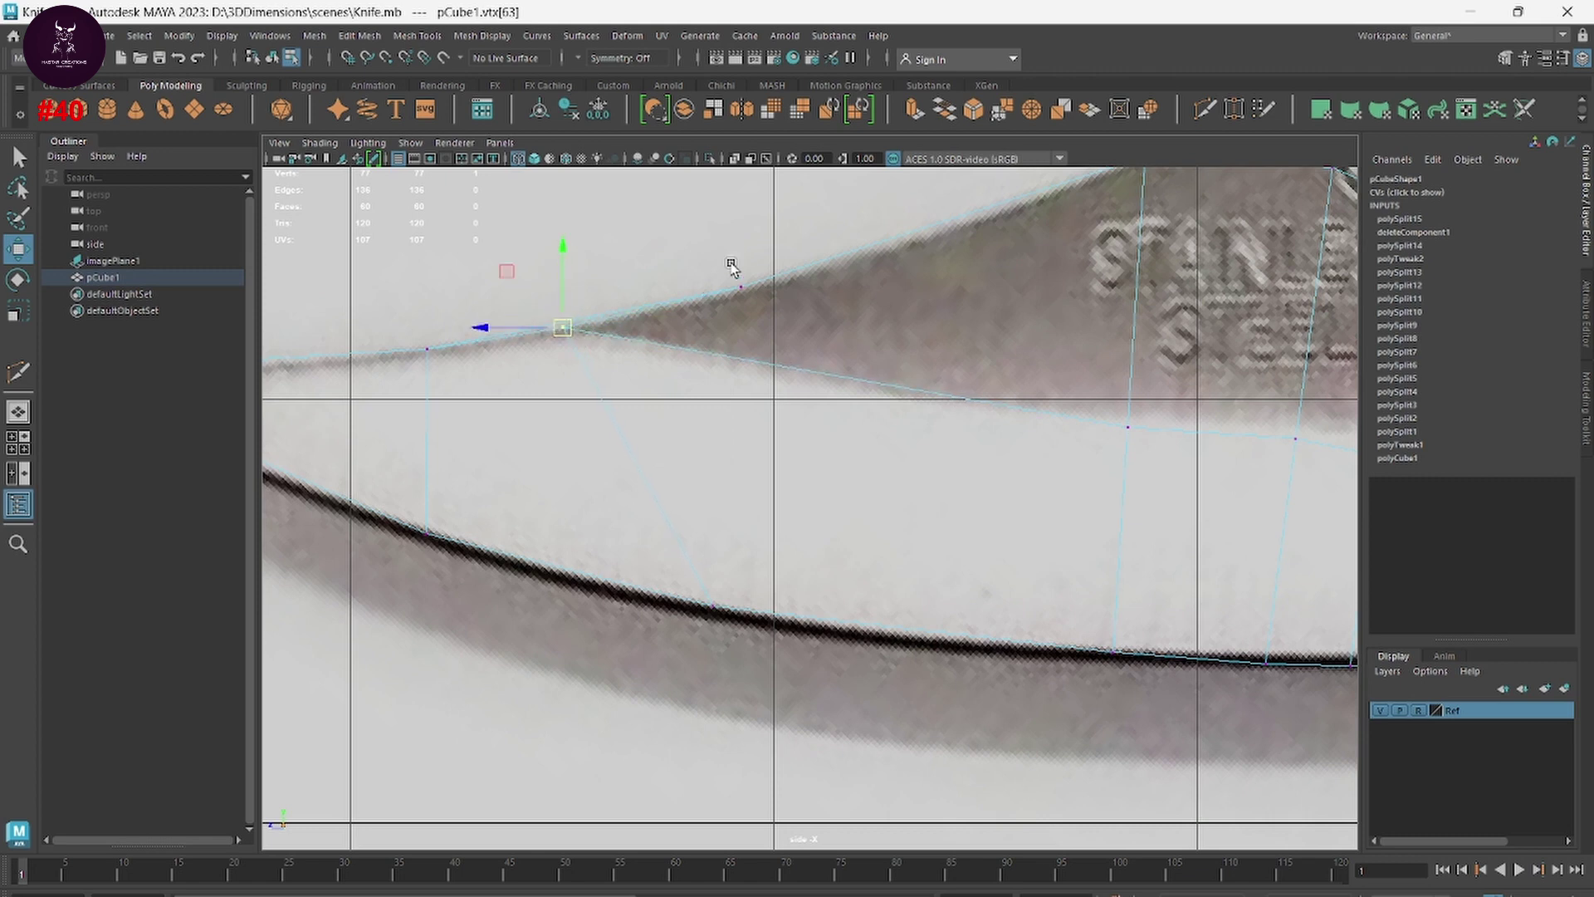
Step: Position a middle-loop vertex on the corner where the reference's upper clip edge begins
left_click_drag(788, 324, 577, 326)
scroll(754, 536, "up", 5)
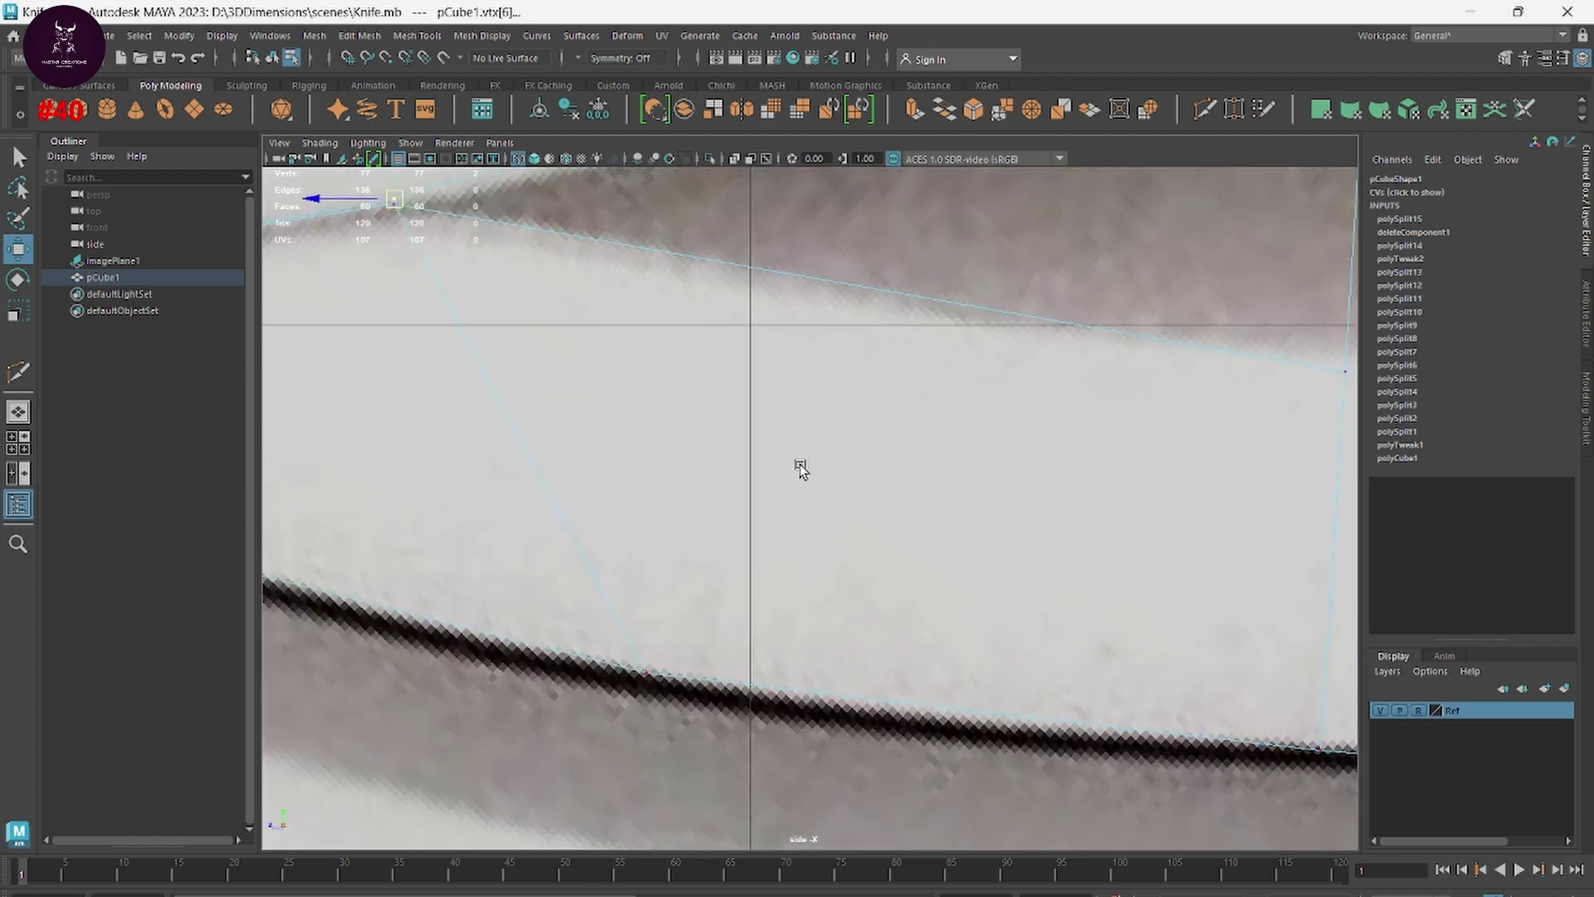
scroll(798, 465, "down", 2)
middle_click_drag(584, 278, 749, 443, "alt")
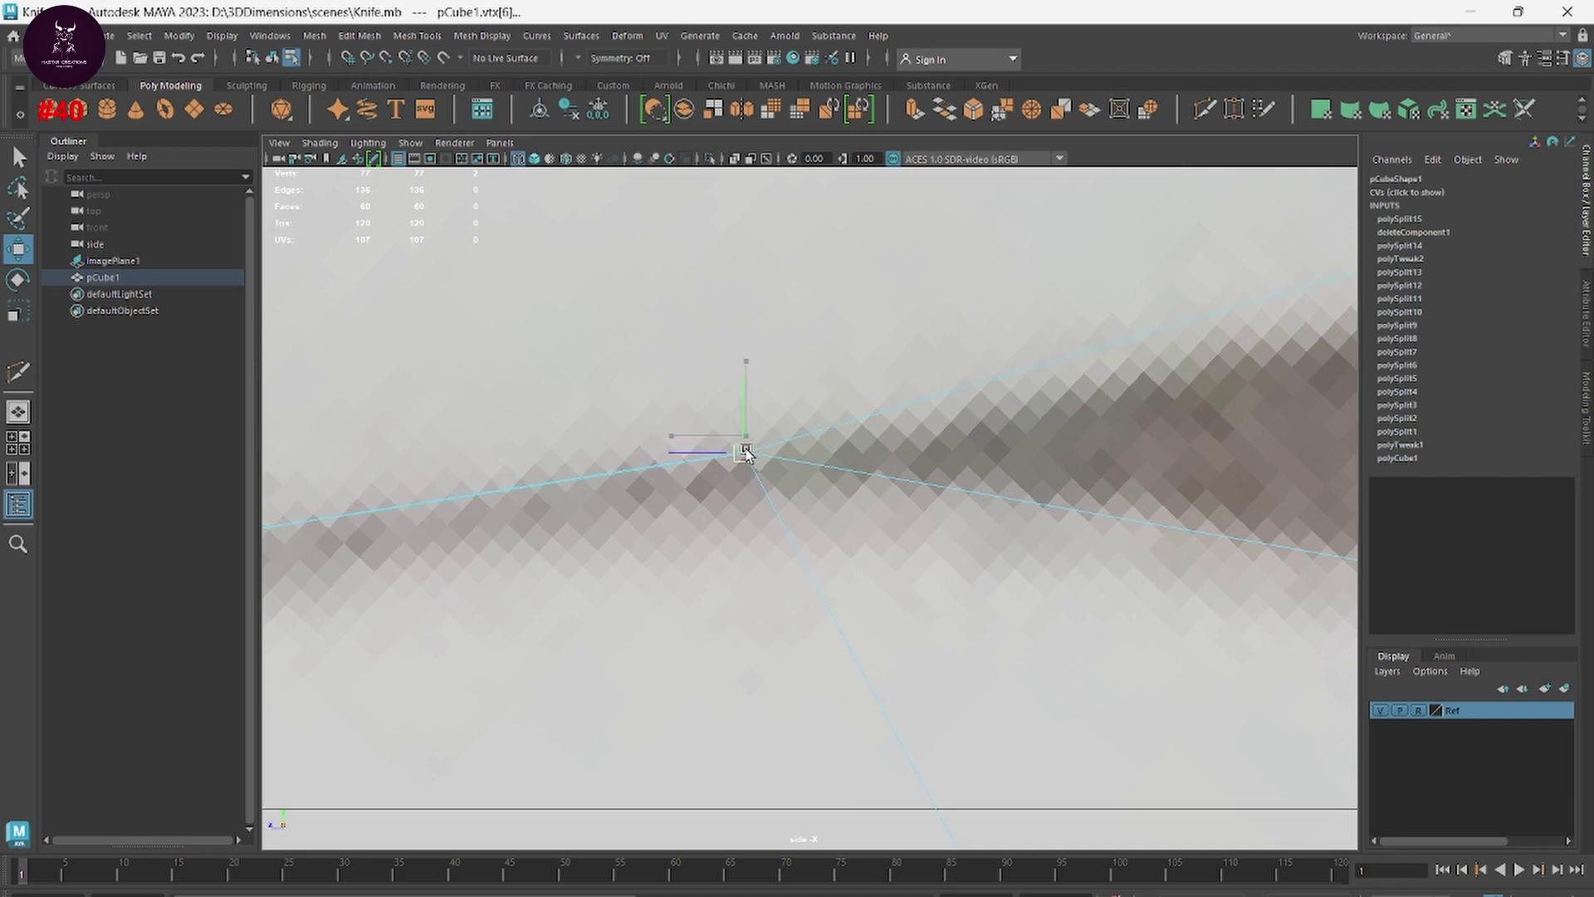
scroll(745, 450, "down", 5)
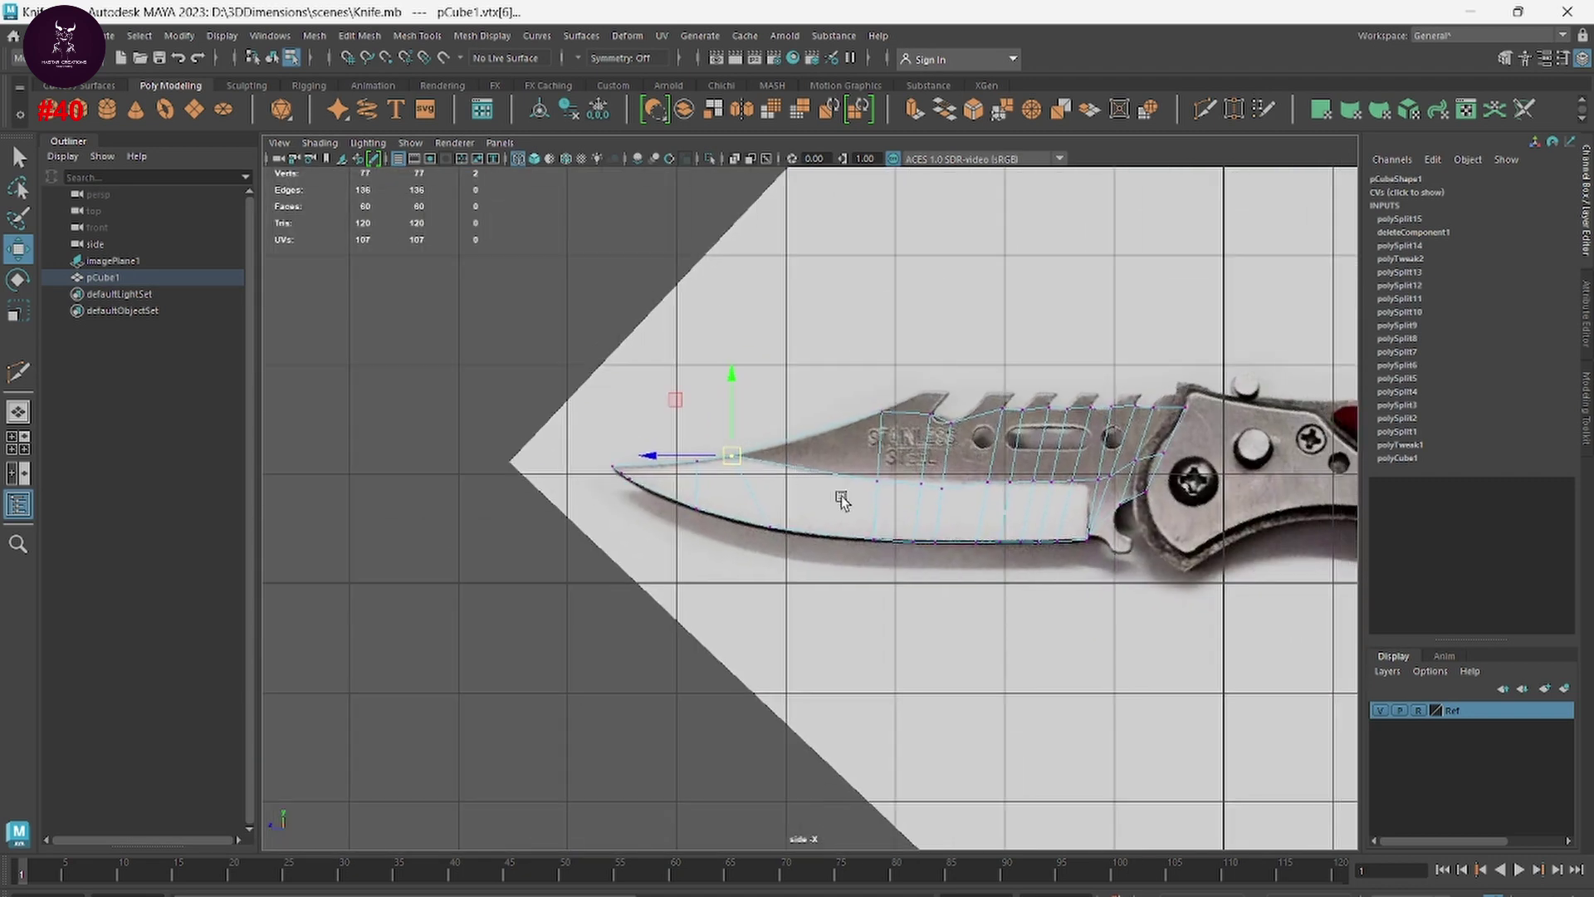
scroll(837, 452, "up", 4)
scroll(965, 556, "up", 2)
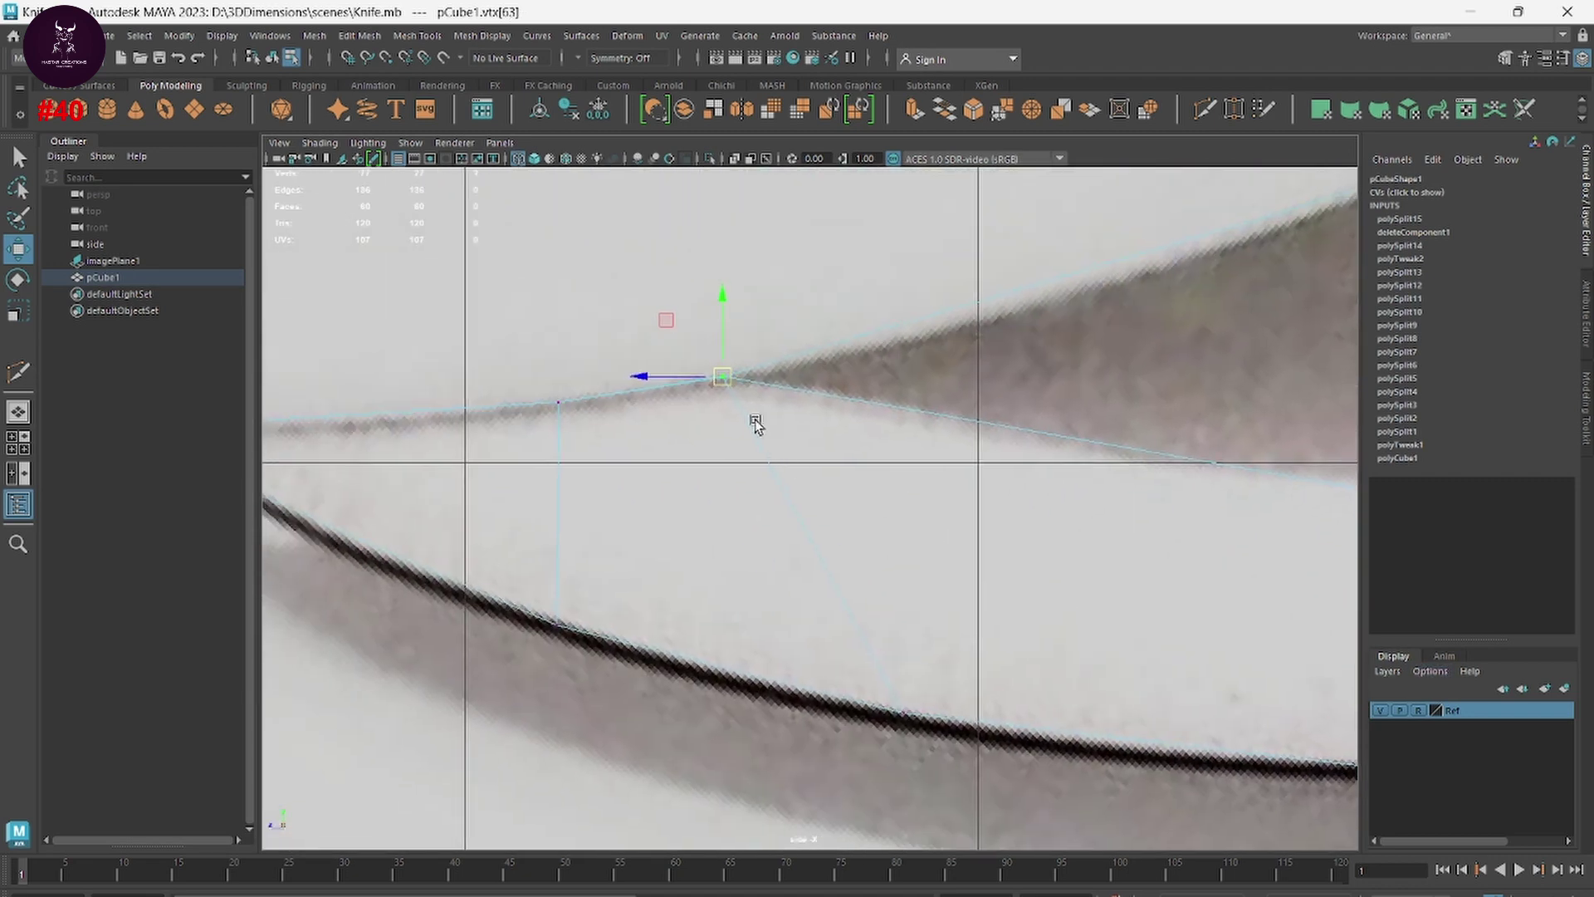
mouse_move(721, 377)
left_mouse_down()
mouse_move(761, 434)
mouse_move(730, 381)
left_mouse_up()
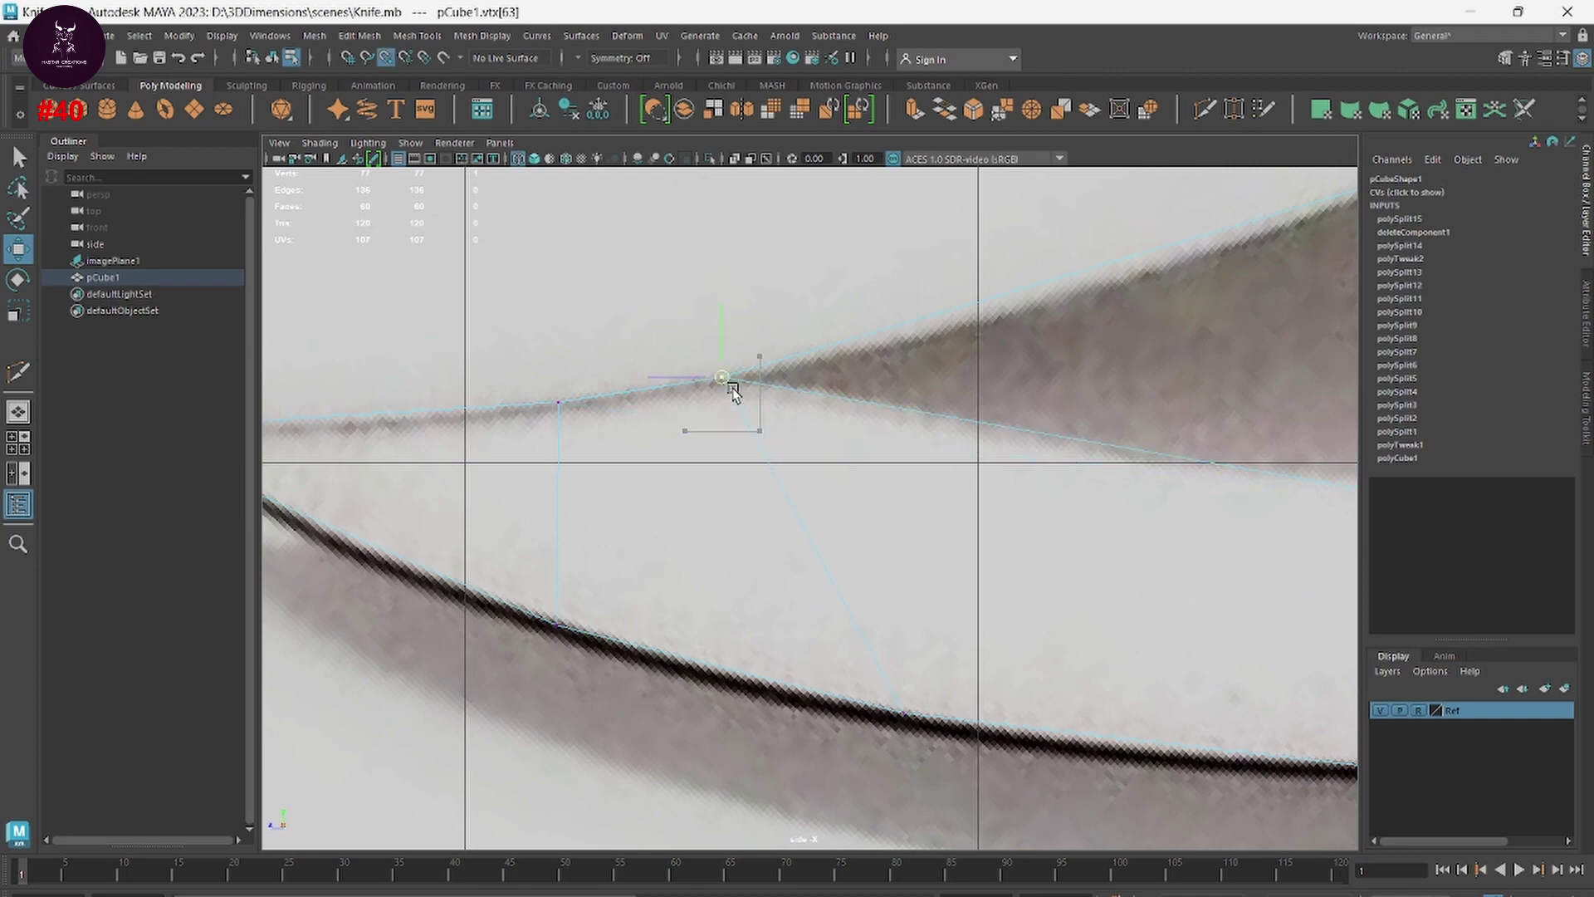
middle_click_drag(996, 487, 832, 527, "alt")
Step: In the side view, raise the first back-edge vertices onto the reference knife's spine
scroll(833, 528, "down", 5)
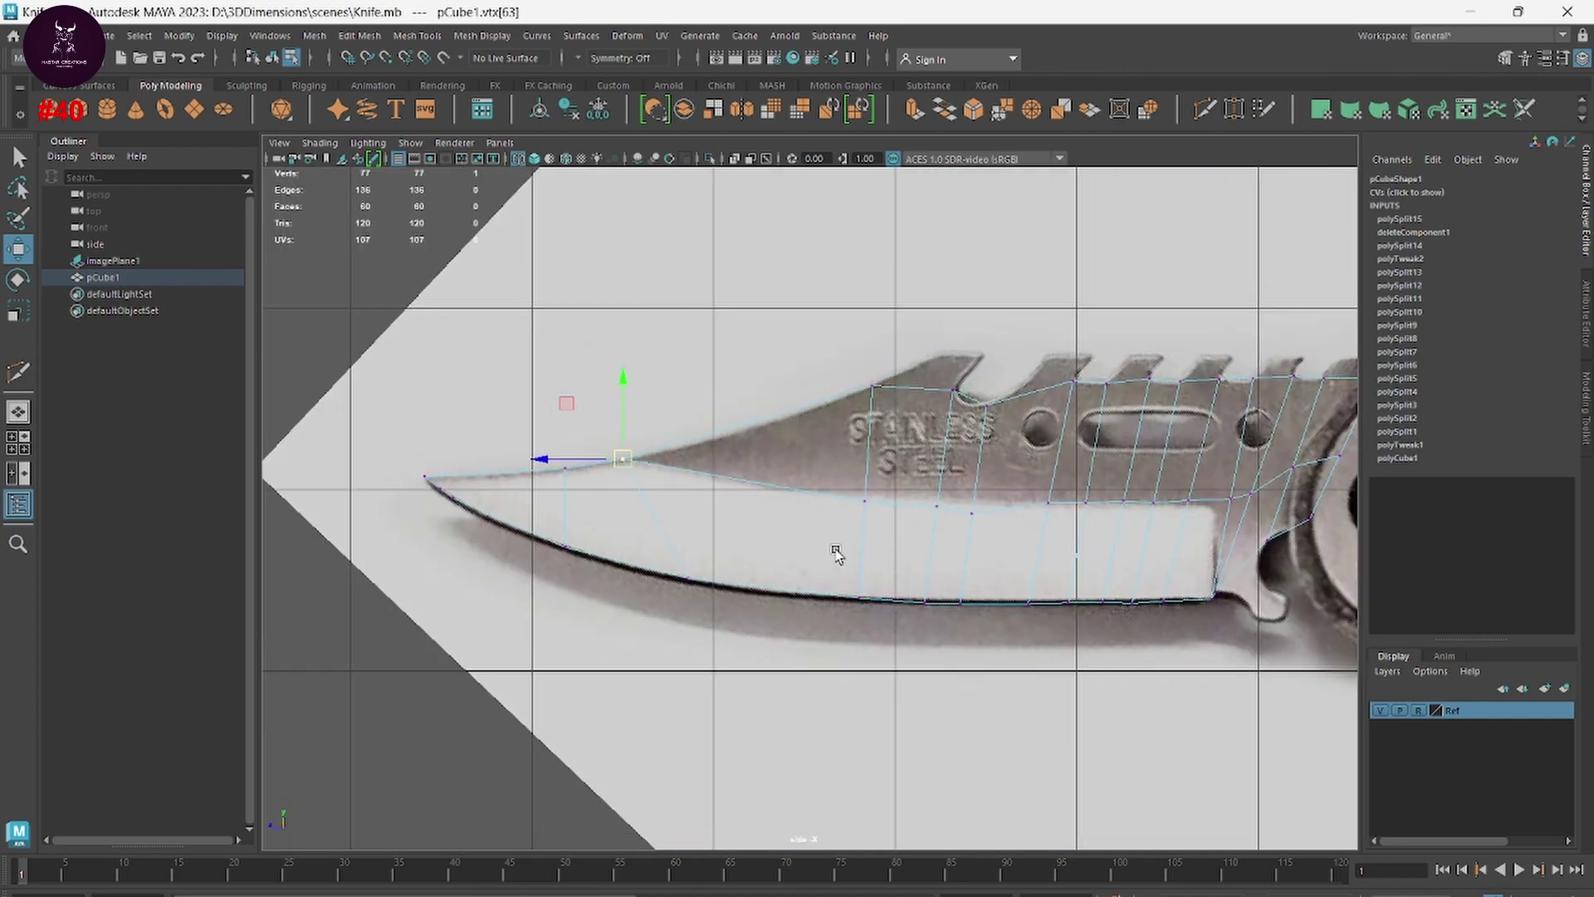
scroll(978, 615, "up", 1)
scroll(960, 558, "up", 1)
scroll(710, 498, "up", 2)
left_click(709, 497)
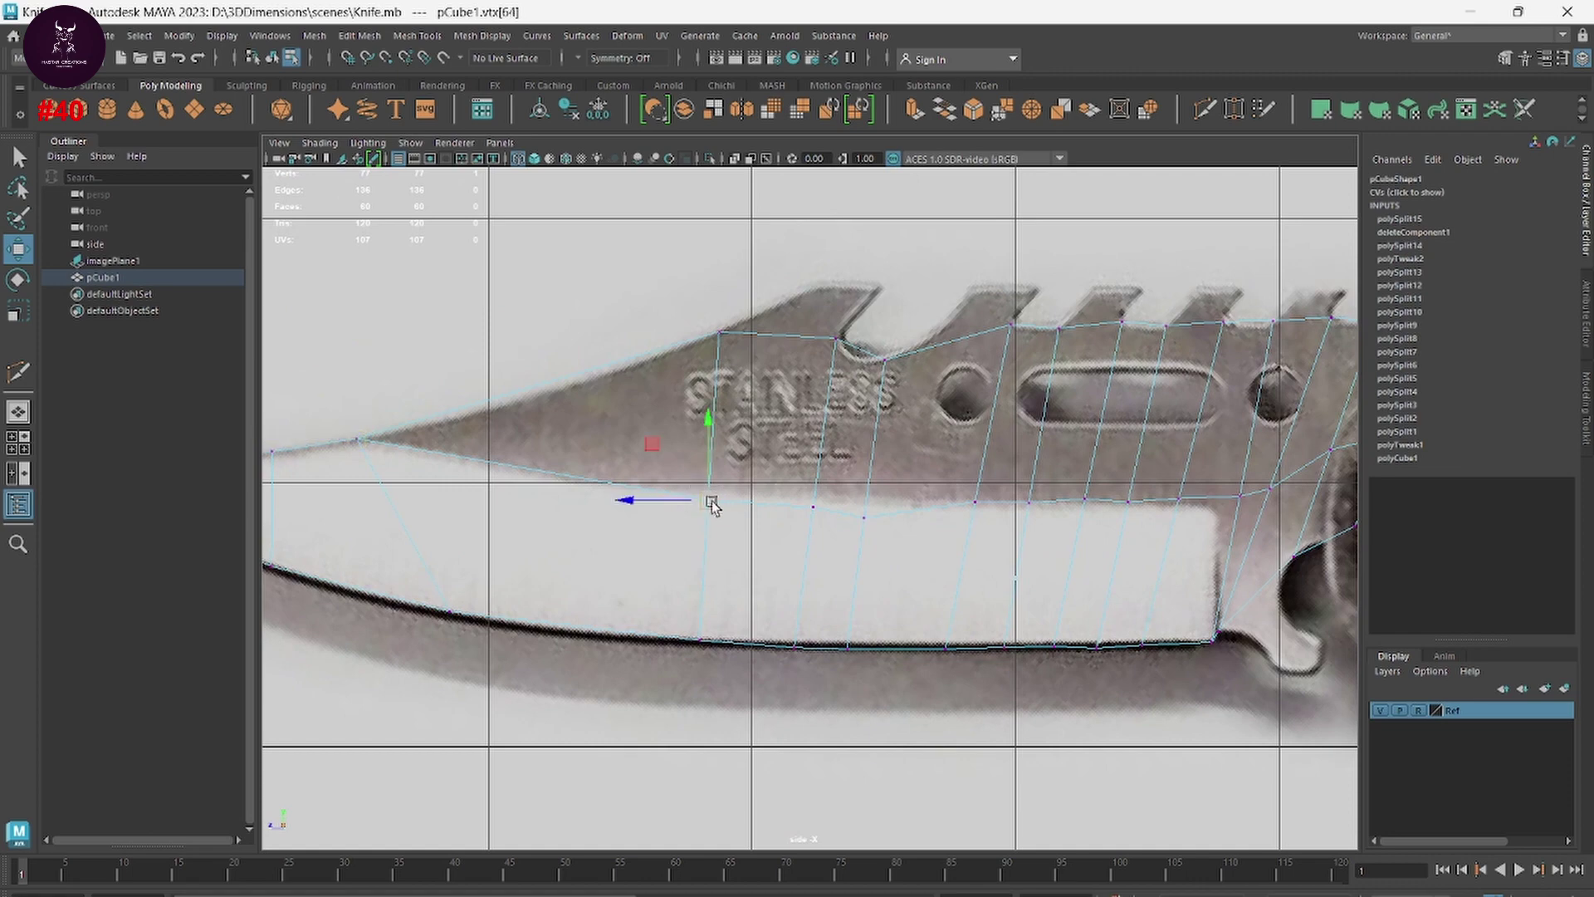
scroll(830, 565, "up", 2)
left_click_drag(636, 493, 626, 482)
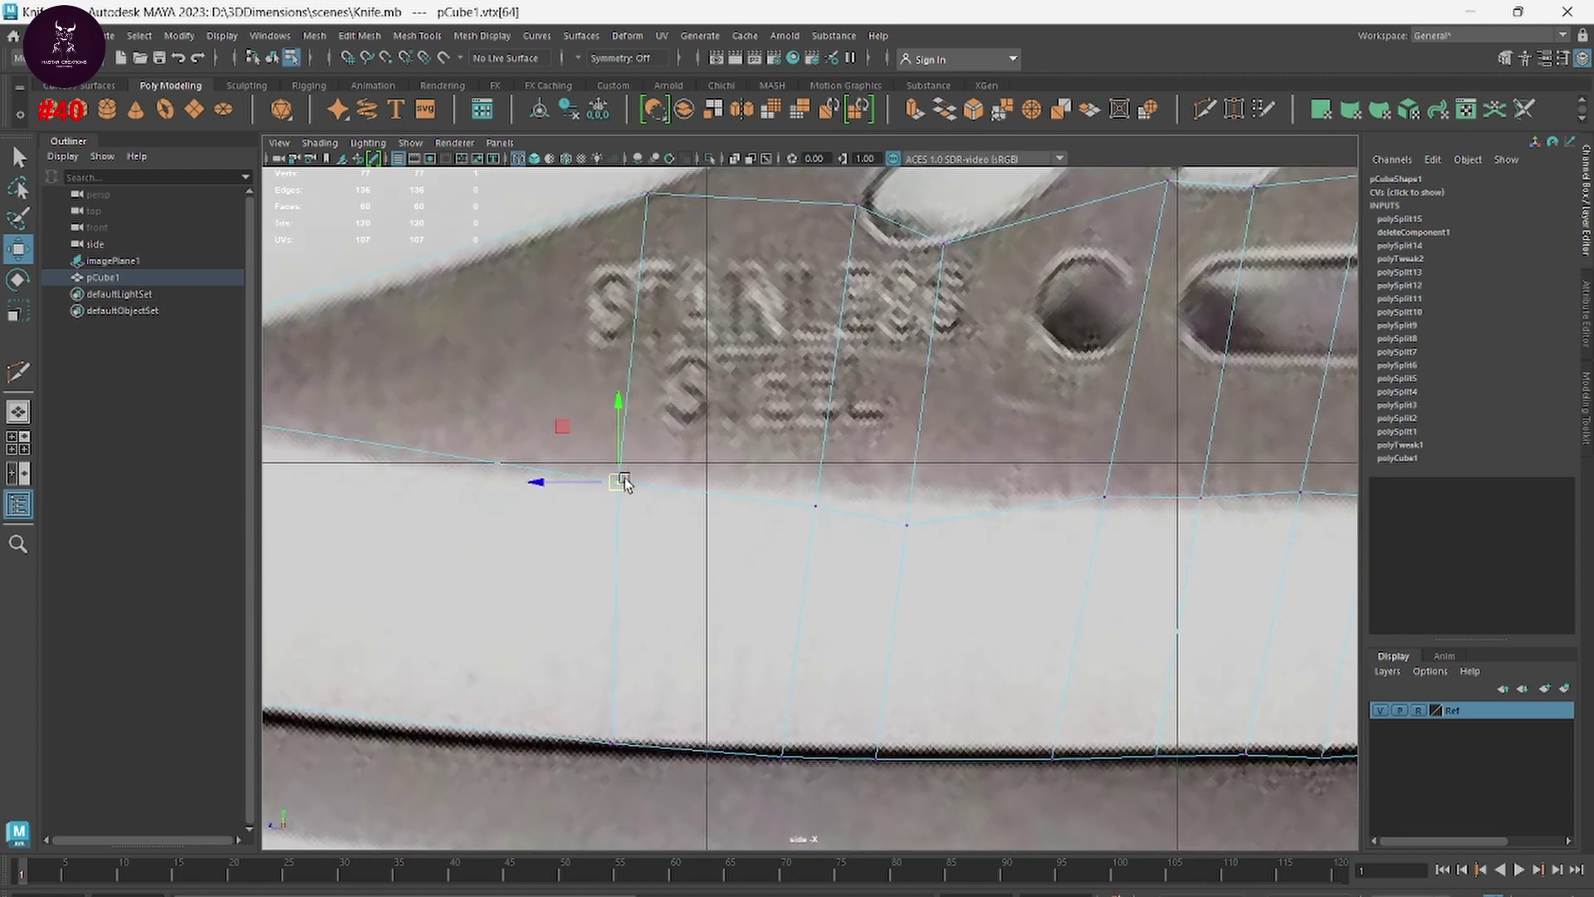
middle_click_drag(953, 551, 771, 538, "alt")
left_click_drag(710, 507, 710, 492)
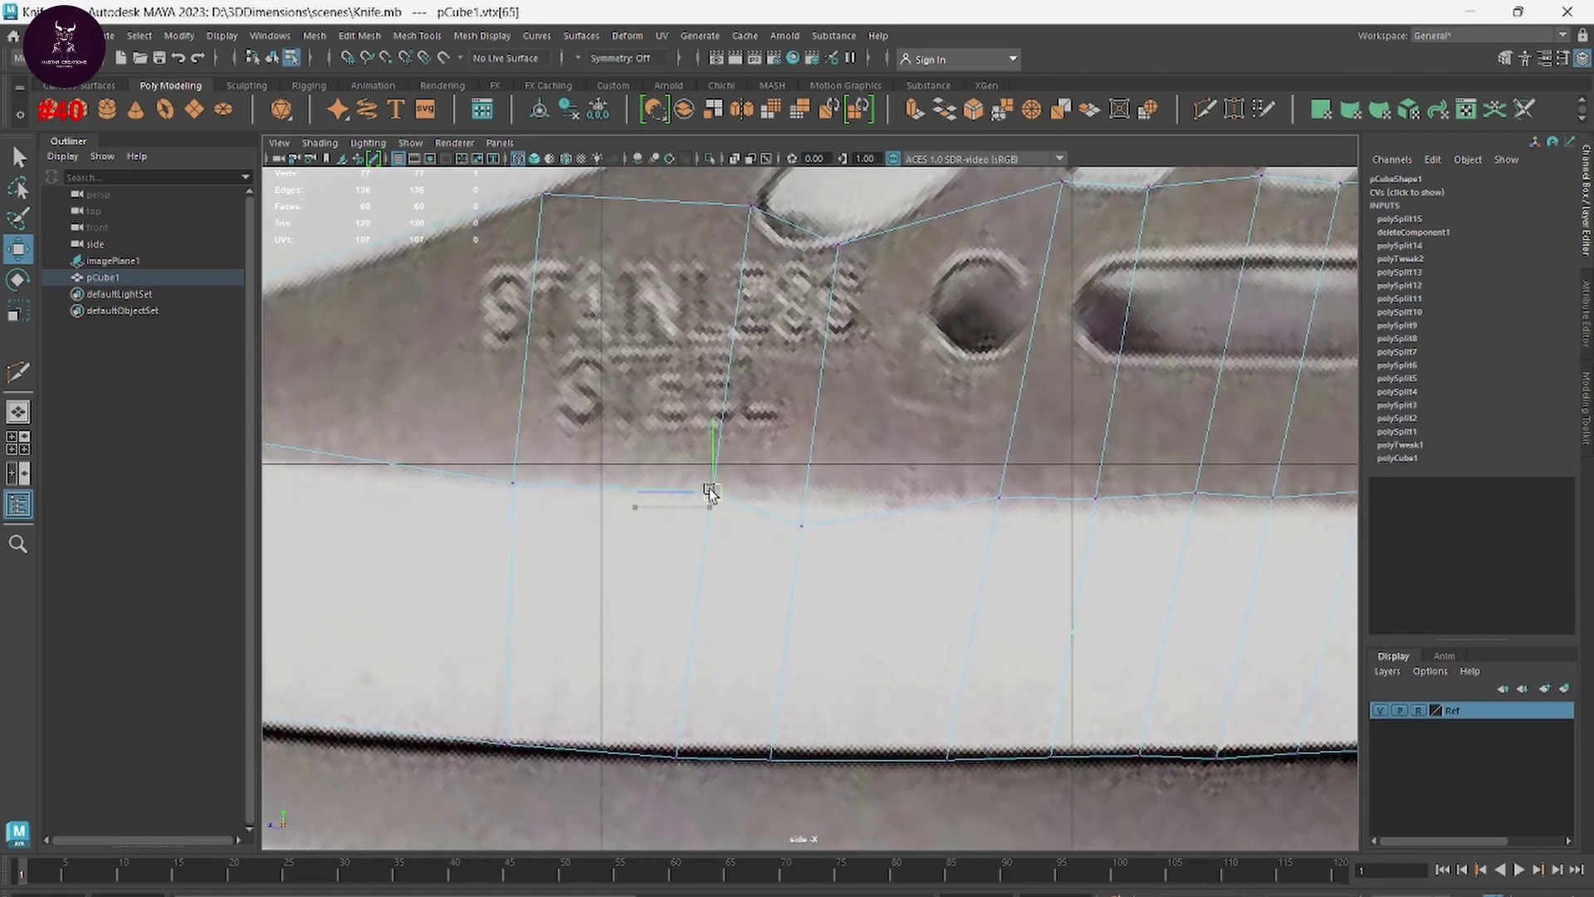
left_click(799, 528)
left_click_drag(797, 535, 805, 506)
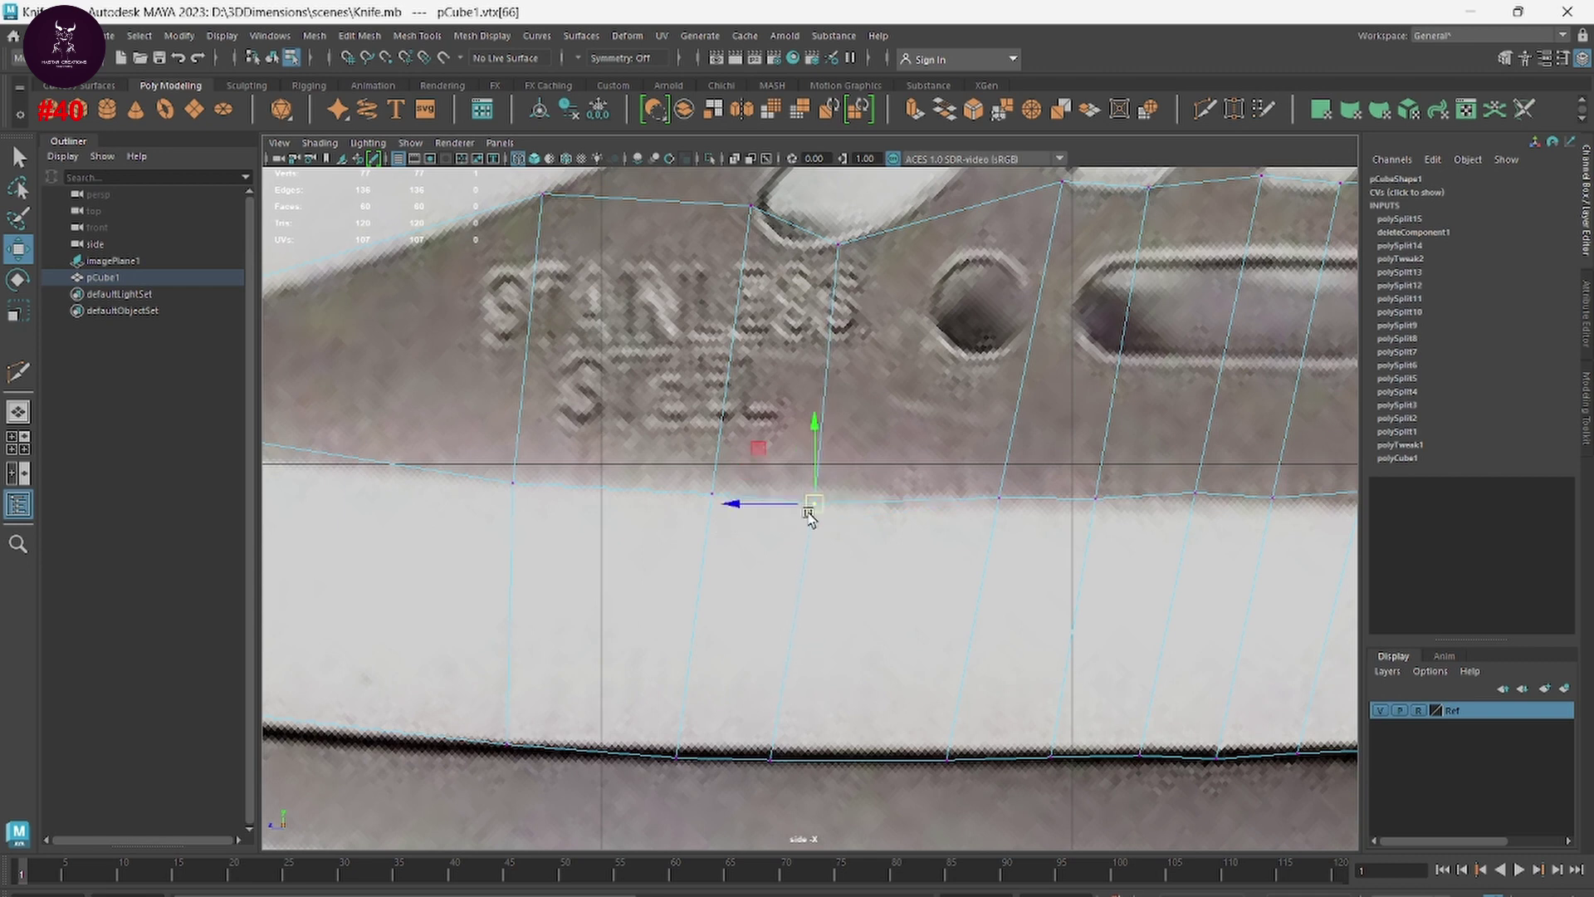
Step: Lower the next back-edge vertices onto the spine outline, up to its top corner
middle_click_drag(970, 528, 746, 545, "alt")
left_click(774, 517)
left_click_drag(780, 527, 779, 532)
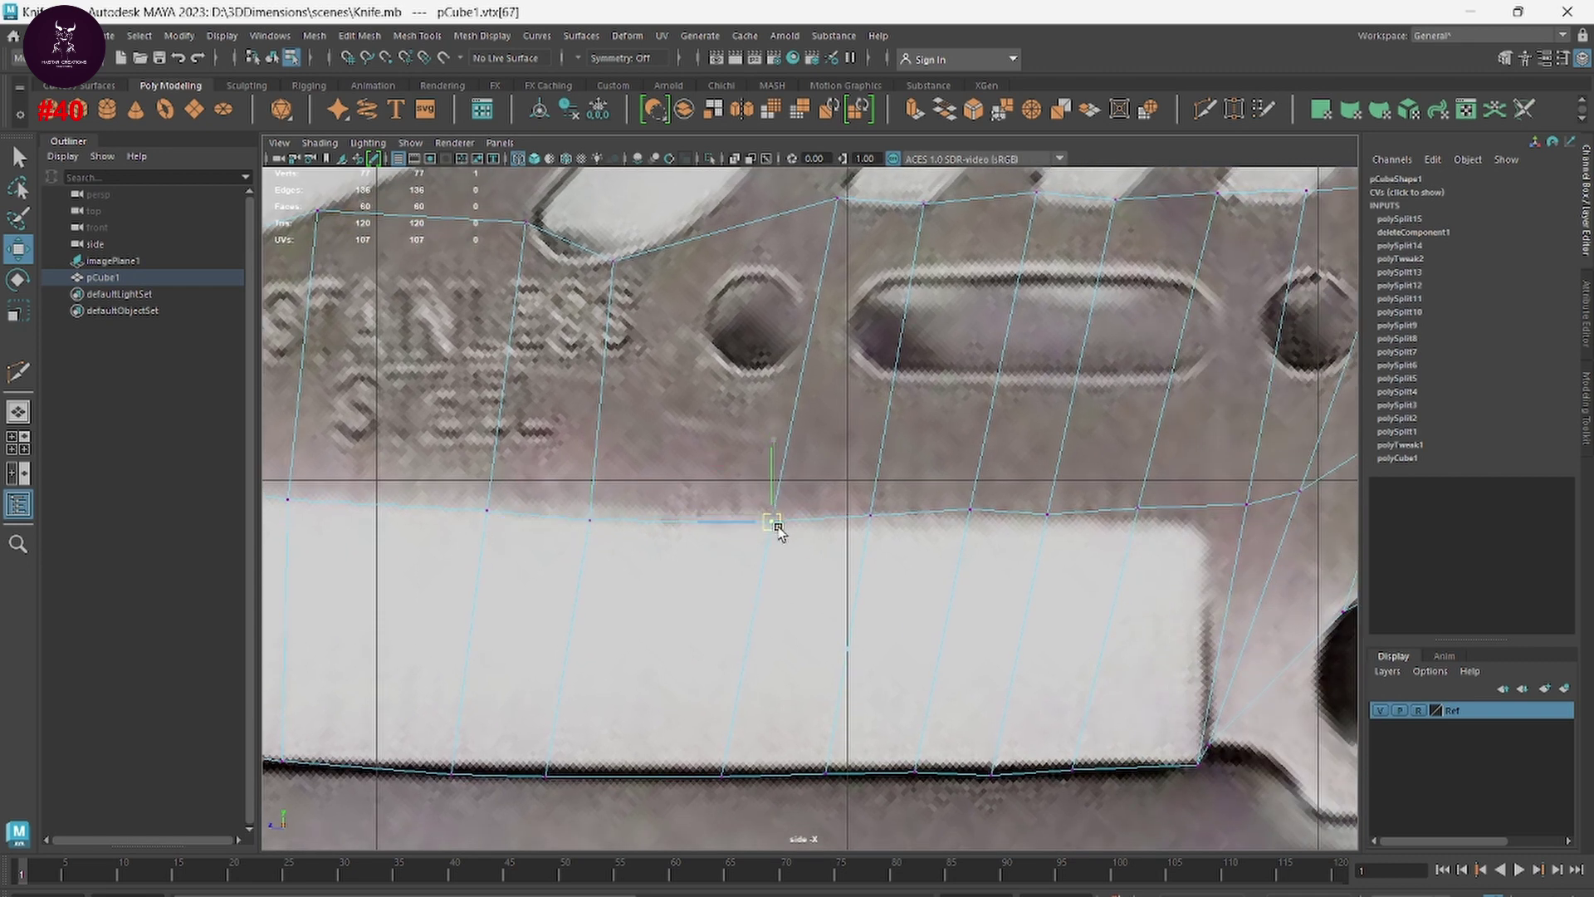
left_click(870, 516)
left_click_drag(870, 517, 870, 523)
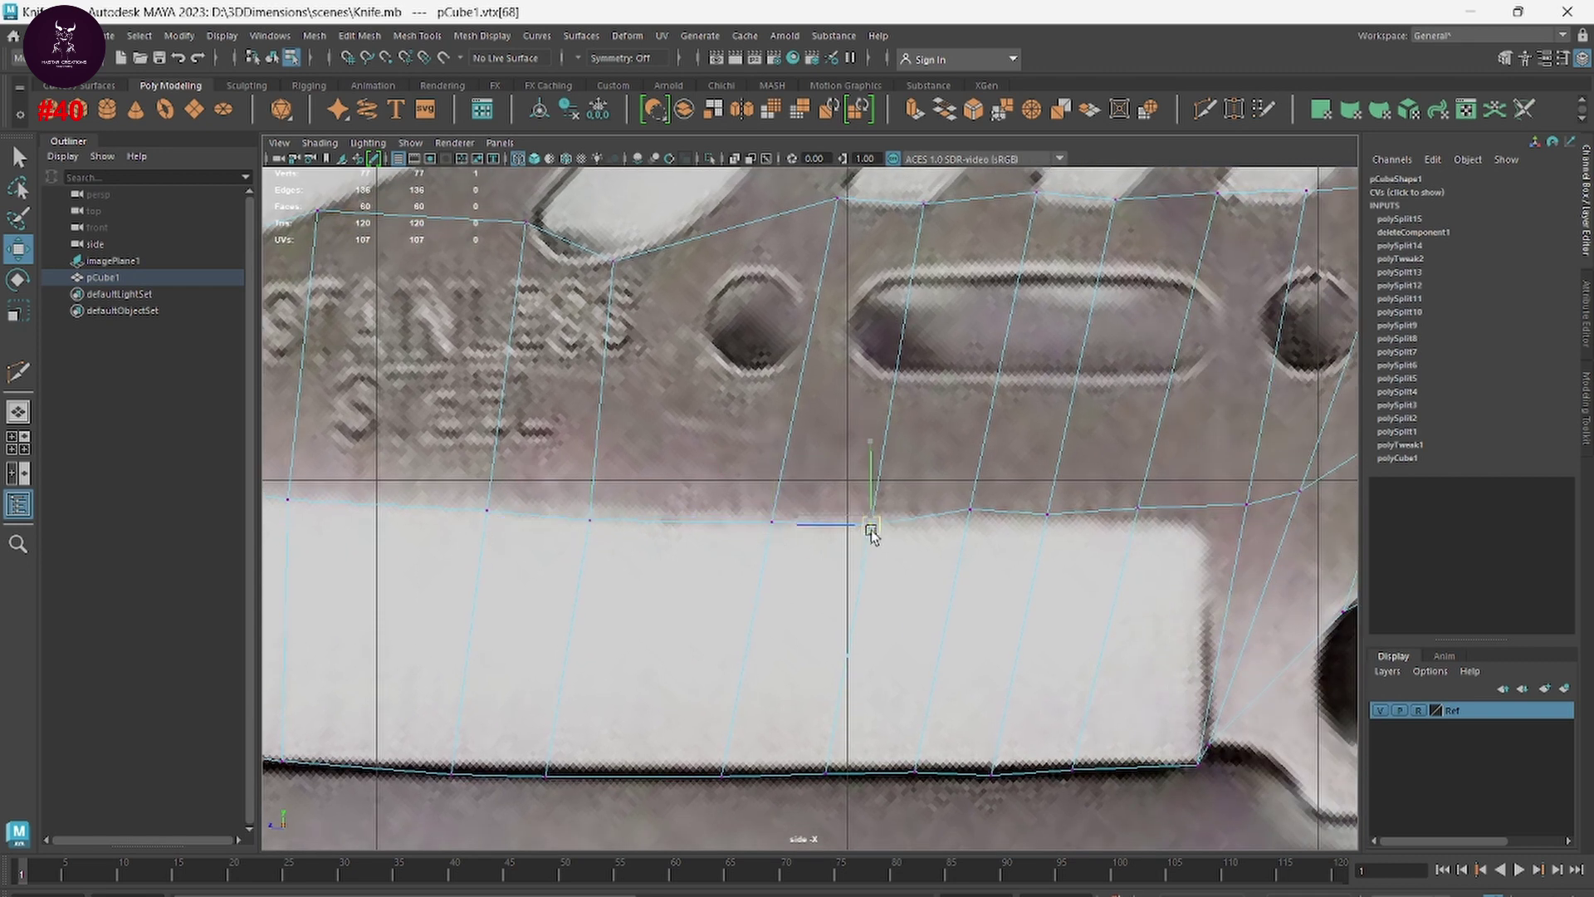
left_click(970, 509)
mouse_move(969, 512)
left_mouse_down()
mouse_move(1054, 533)
mouse_move(1137, 521)
left_mouse_up()
left_click(1048, 515)
left_click(1138, 507)
middle_click_drag(1202, 685, 925, 681, "alt")
scroll(924, 680, "up", 2)
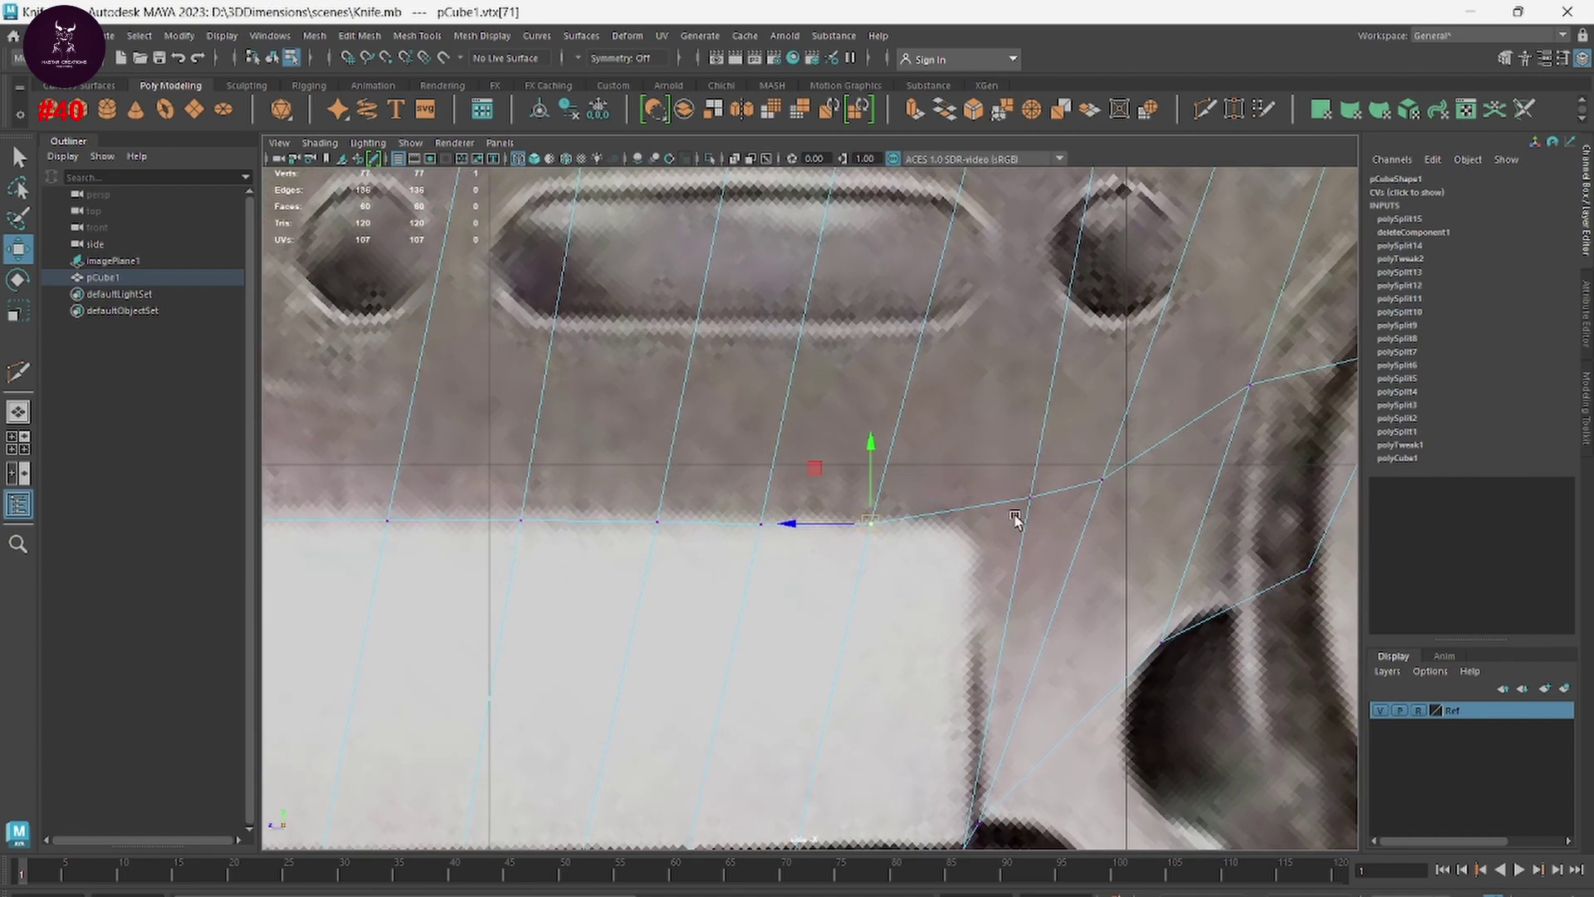
left_click(1030, 498)
left_click_drag(1030, 498, 976, 534)
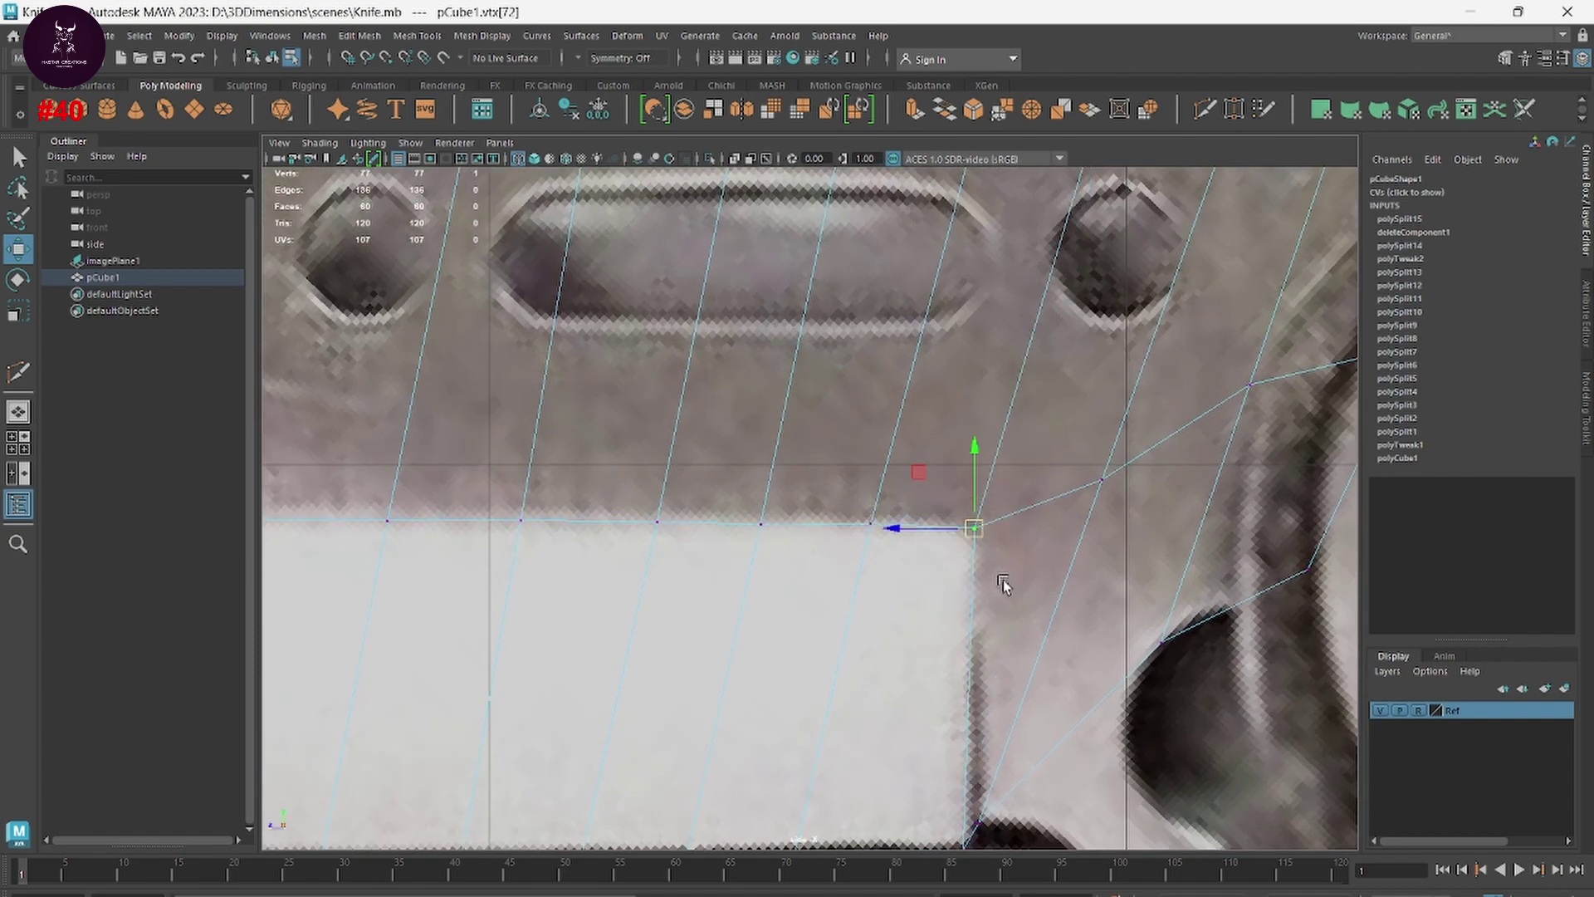
Step: Move the vertices past the corner onto the reference outline, through to the edge's end
middle_click_drag(1058, 686, 902, 715, "alt")
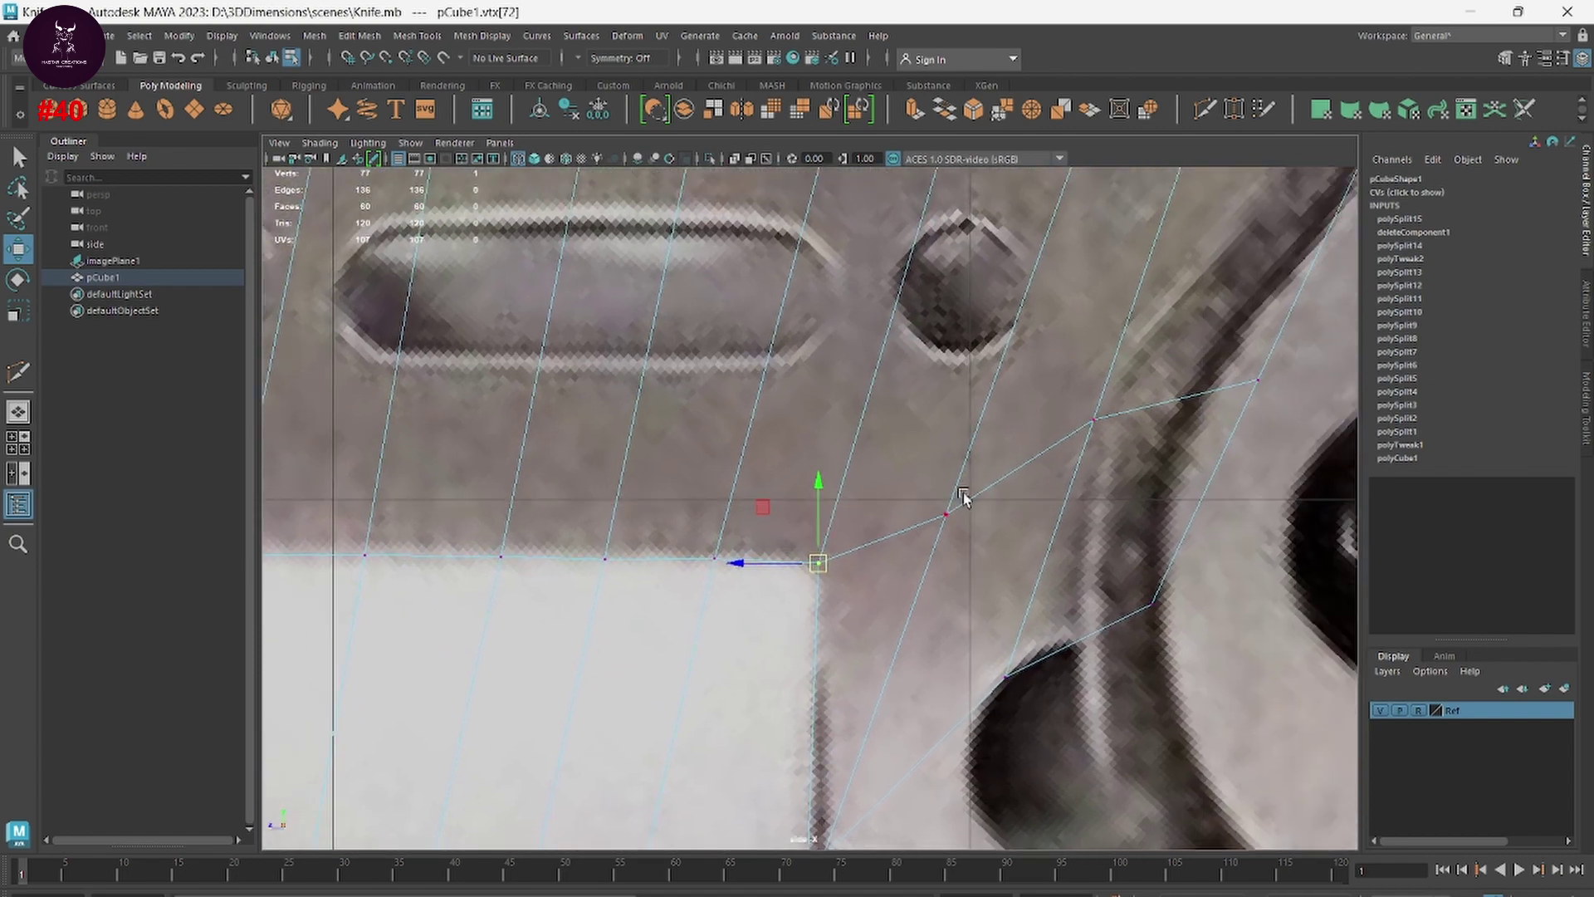
left_click(968, 516)
left_click_drag(942, 508, 902, 548)
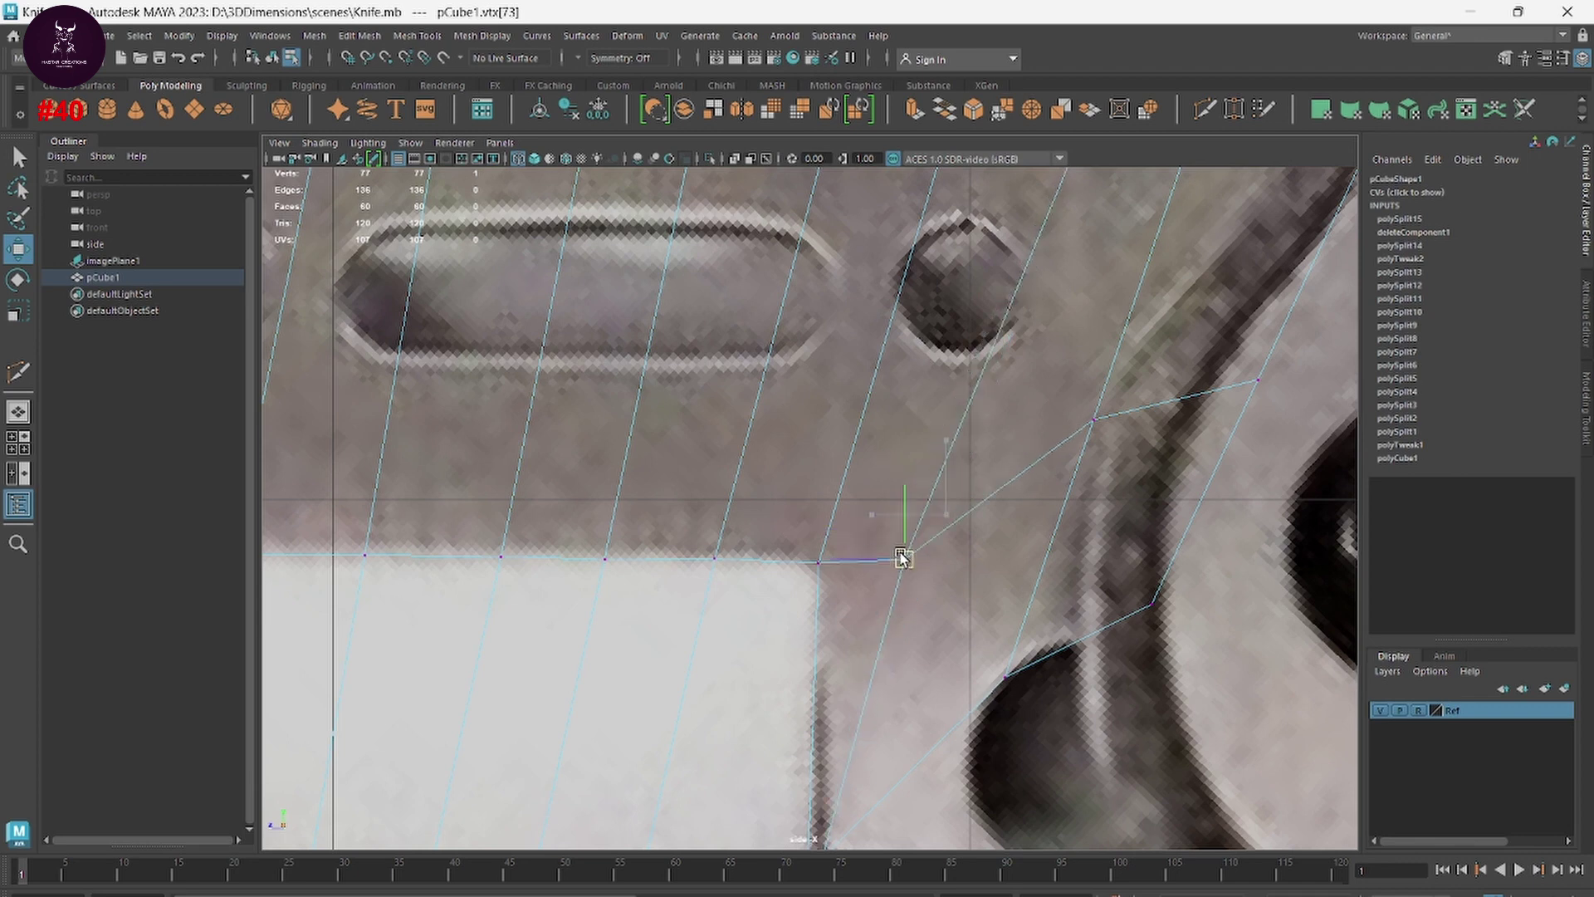
left_click(1088, 421)
left_click_drag(1088, 421, 1034, 496)
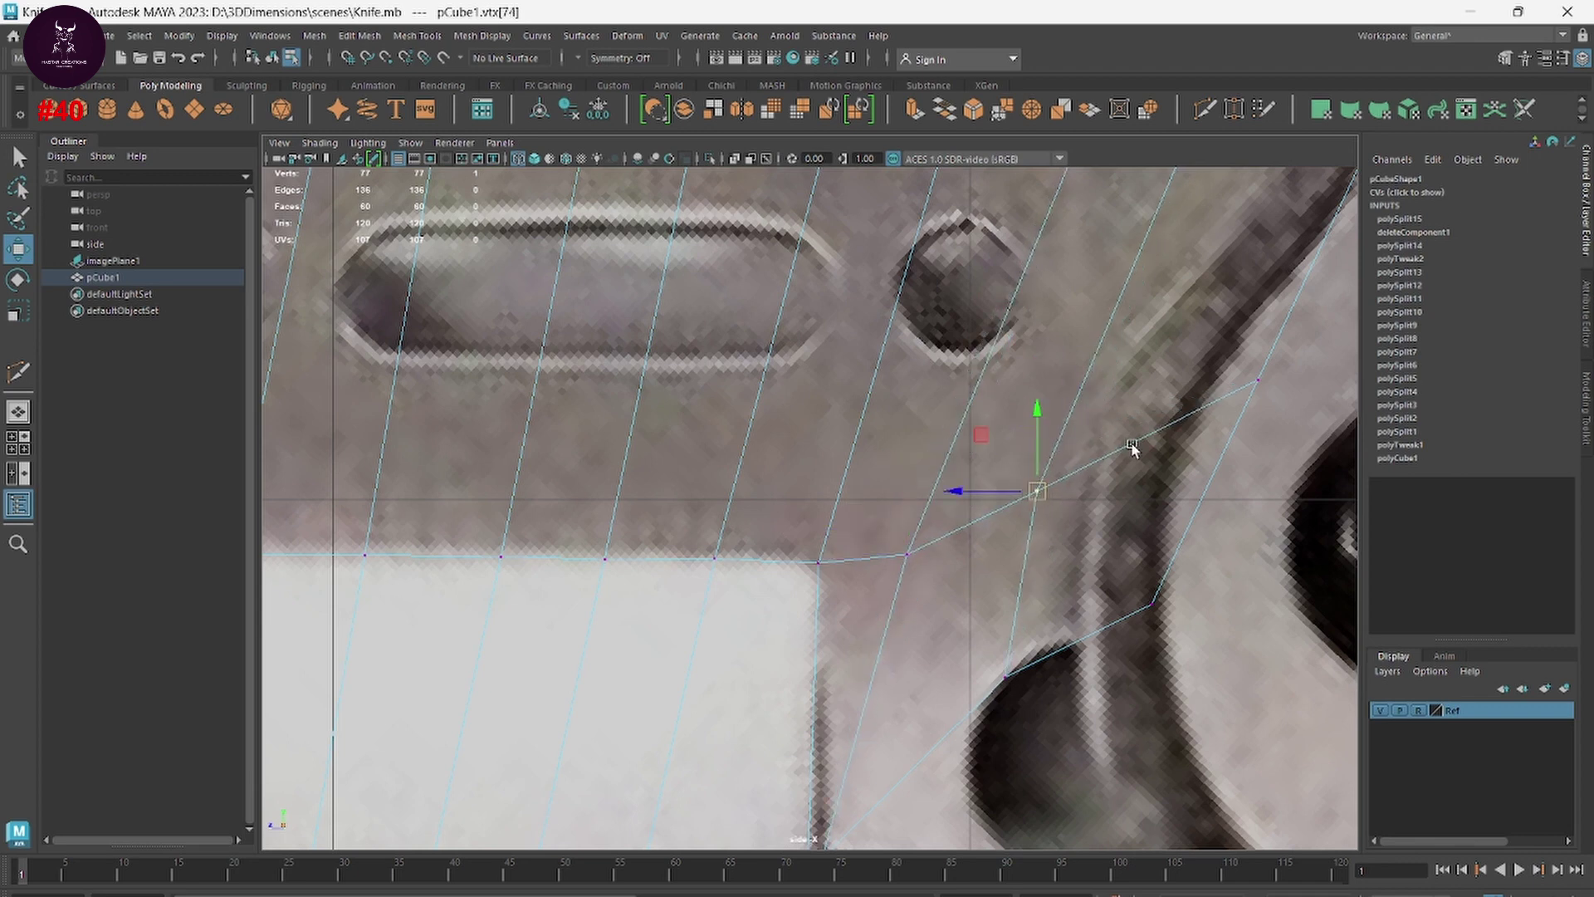
middle_click_drag(1132, 447, 982, 813, "alt")
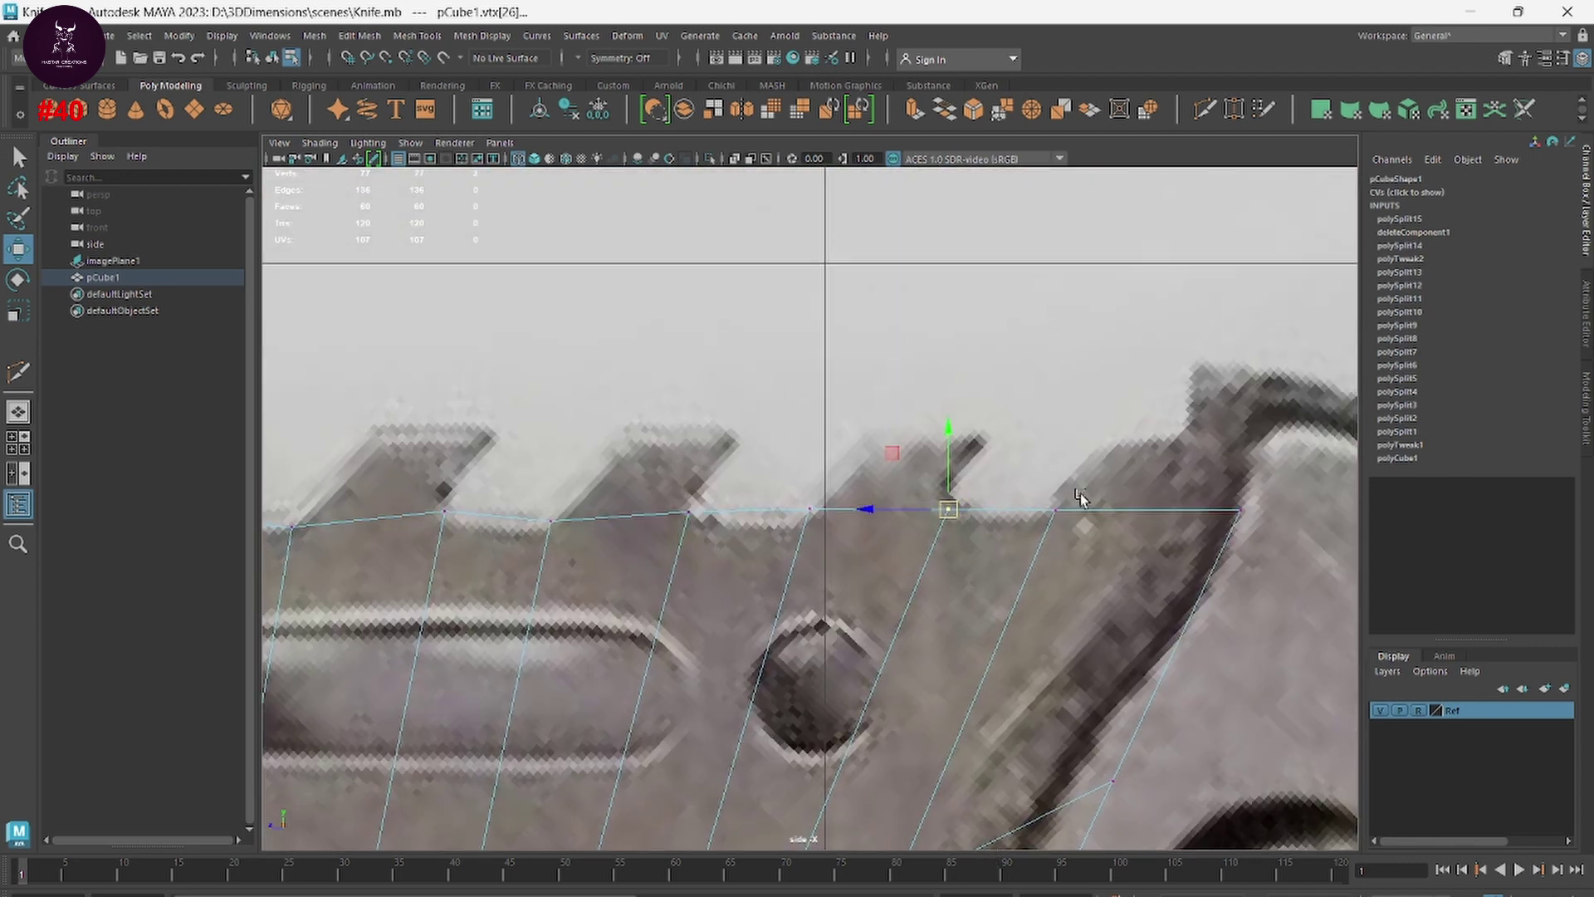
left_click_drag(949, 509, 949, 515)
left_click(1052, 512)
left_click_drag(1270, 515, 1270, 517)
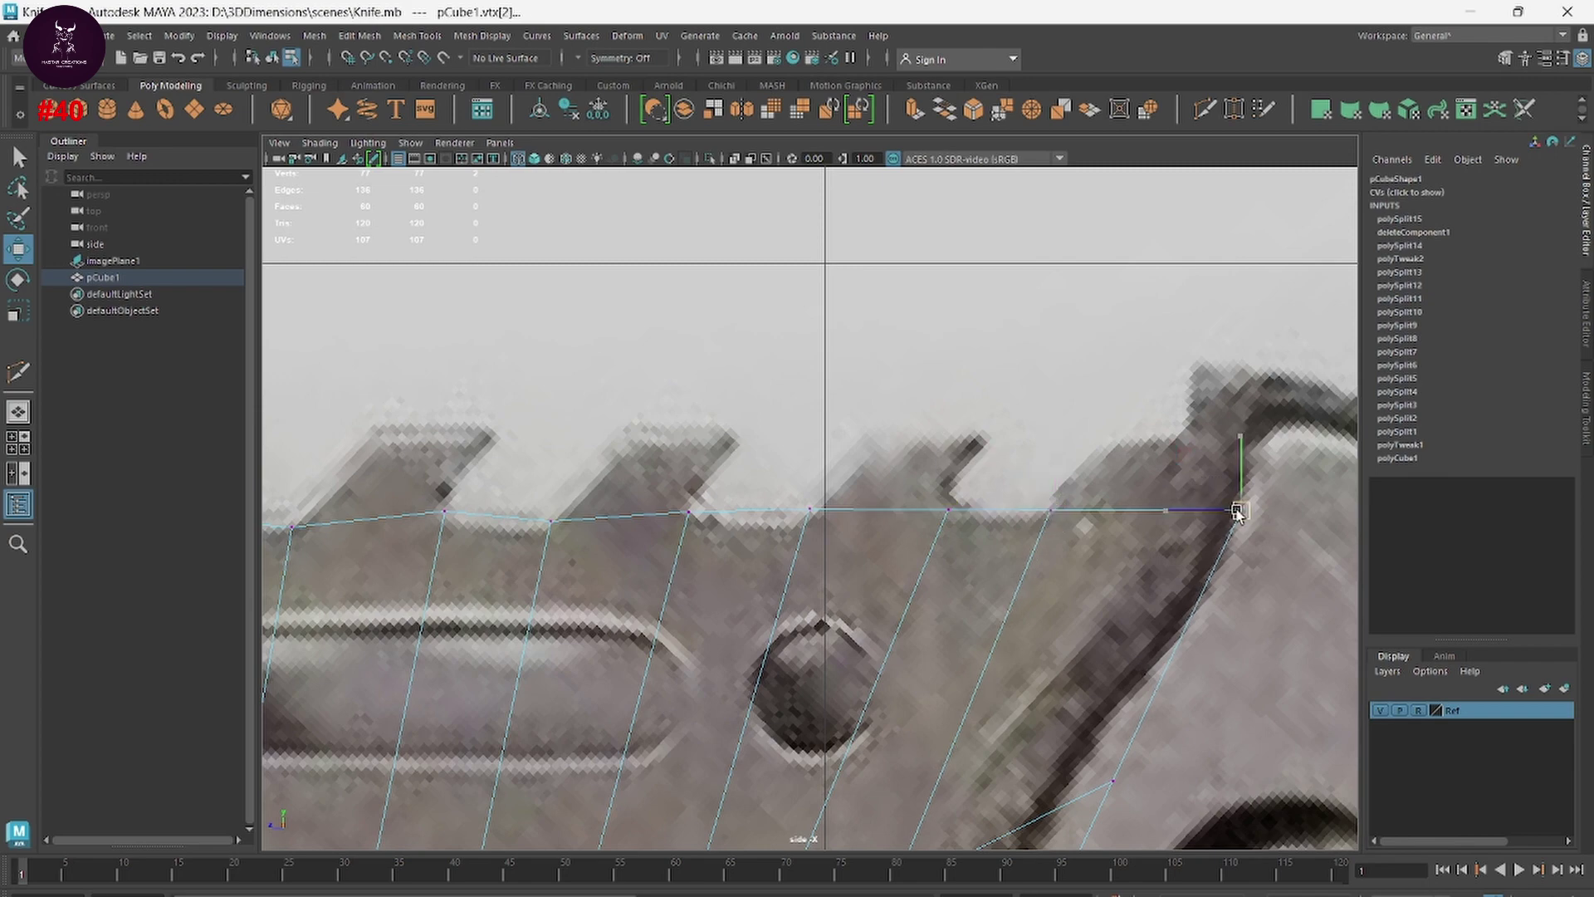
Step: Maximize the perspective view and orbit in close on the blade tip
scroll(959, 593, "down", 5)
middle_click_drag(959, 594, 1161, 556, "alt")
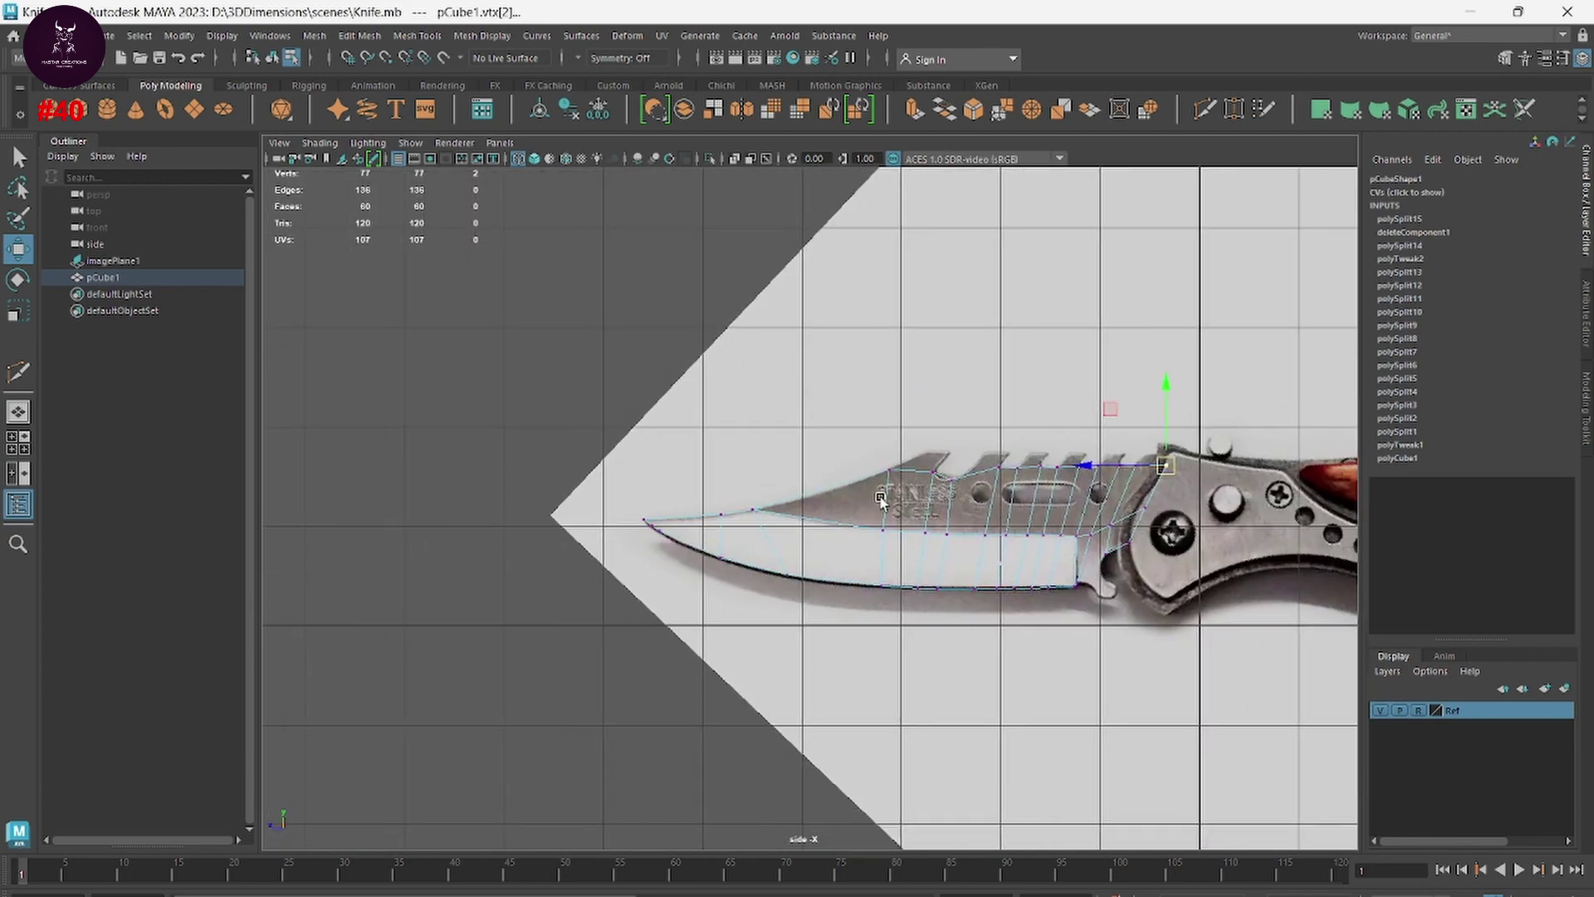
scroll(1310, 616, "up", 3)
scroll(861, 559, "up", 3)
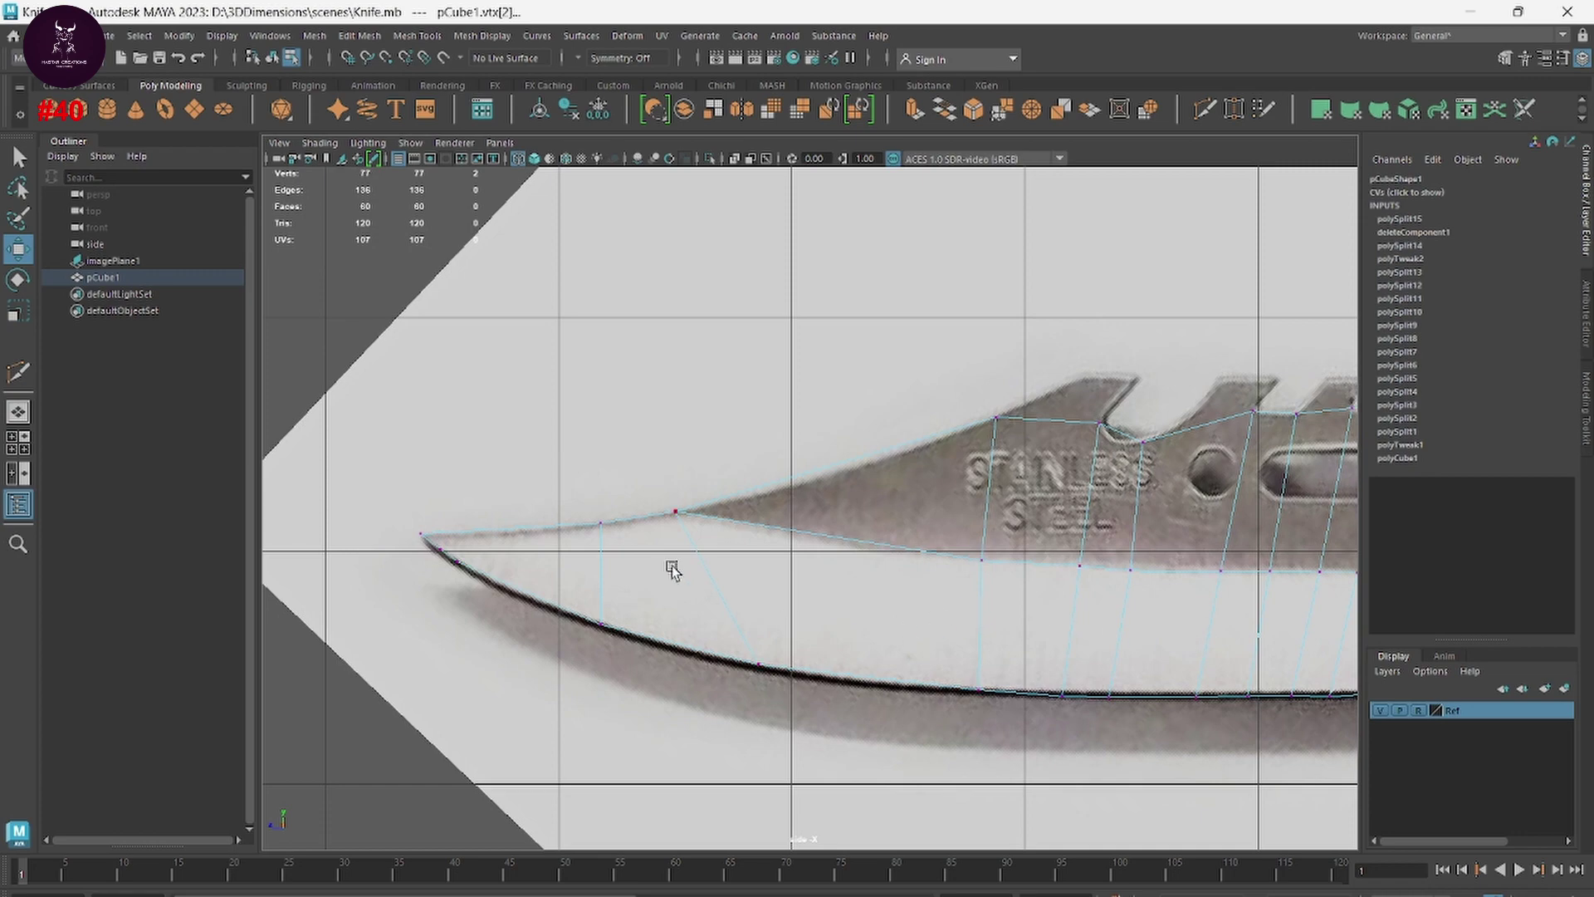
key("space")
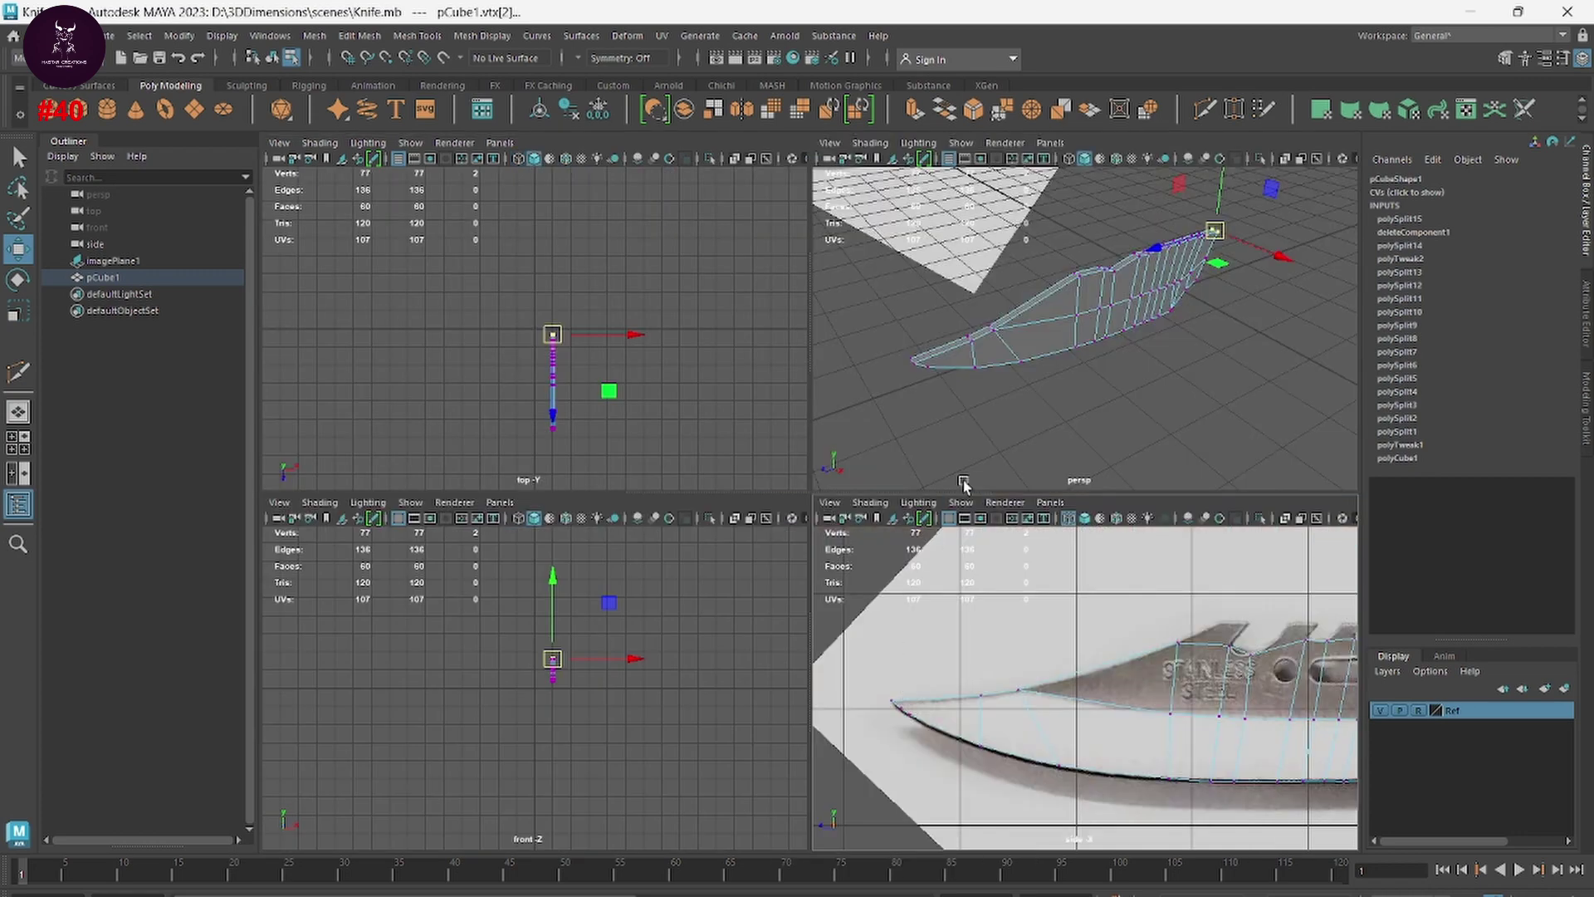
key("space")
mouse_move(790, 591)
left_mouse_down("alt")
mouse_move(797, 580)
mouse_move(883, 649)
left_mouse_up("alt")
scroll(841, 573, "up", 5)
mouse_move(600, 436)
left_mouse_down("alt")
mouse_move(740, 427)
mouse_move(669, 281)
mouse_move(733, 345)
mouse_move(744, 291)
mouse_move(701, 405)
left_mouse_up("alt")
scroll(740, 427, "up", 3)
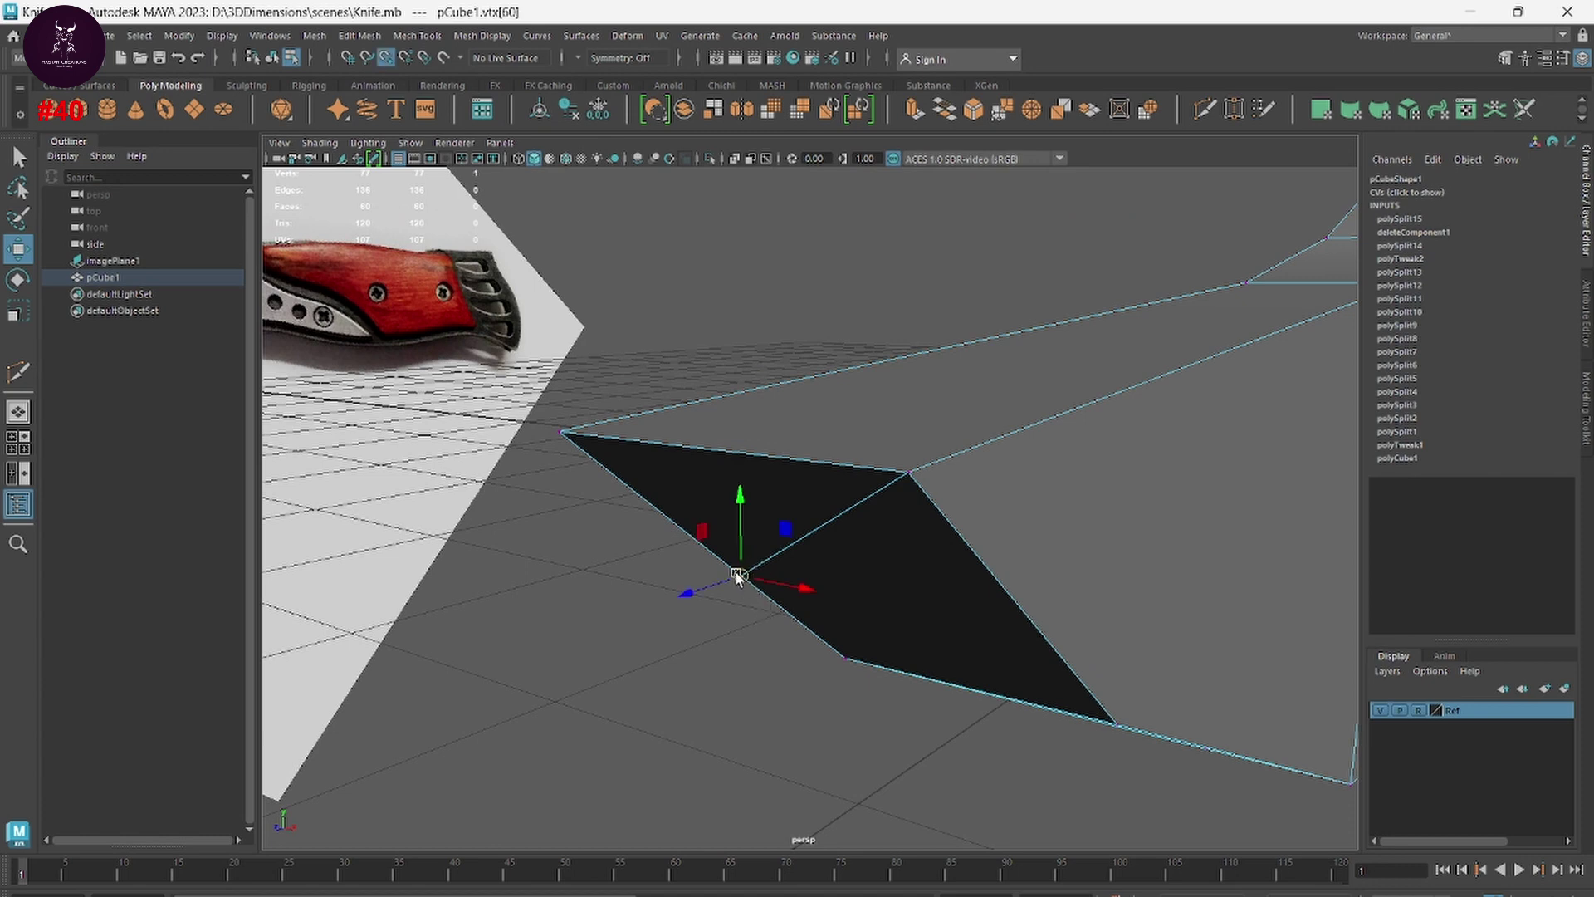
Step: Merge the two stray blade-tip vertices to their center, leaving 75 vertices
left_click_drag(742, 575, 562, 433)
mouse_move(731, 541)
left_mouse_down("alt")
mouse_move(869, 612)
mouse_move(858, 599)
mouse_move(911, 540)
mouse_move(994, 555)
left_mouse_up("alt")
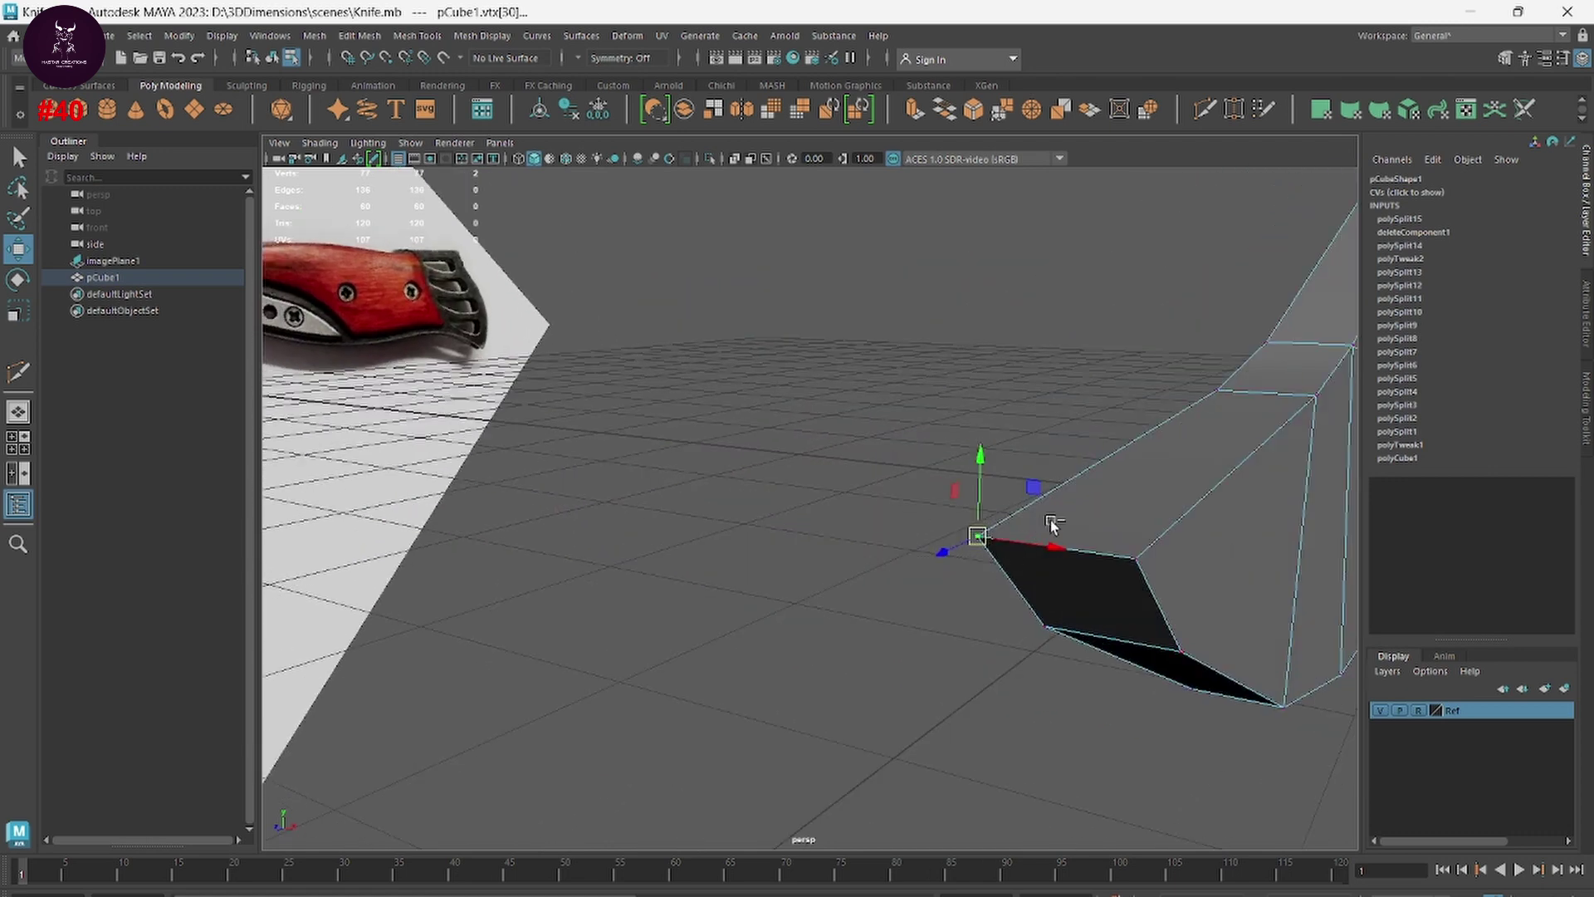
right_click_drag(1052, 523, 1038, 416, "shift")
left_click_drag(1194, 617, 1189, 622, "alt")
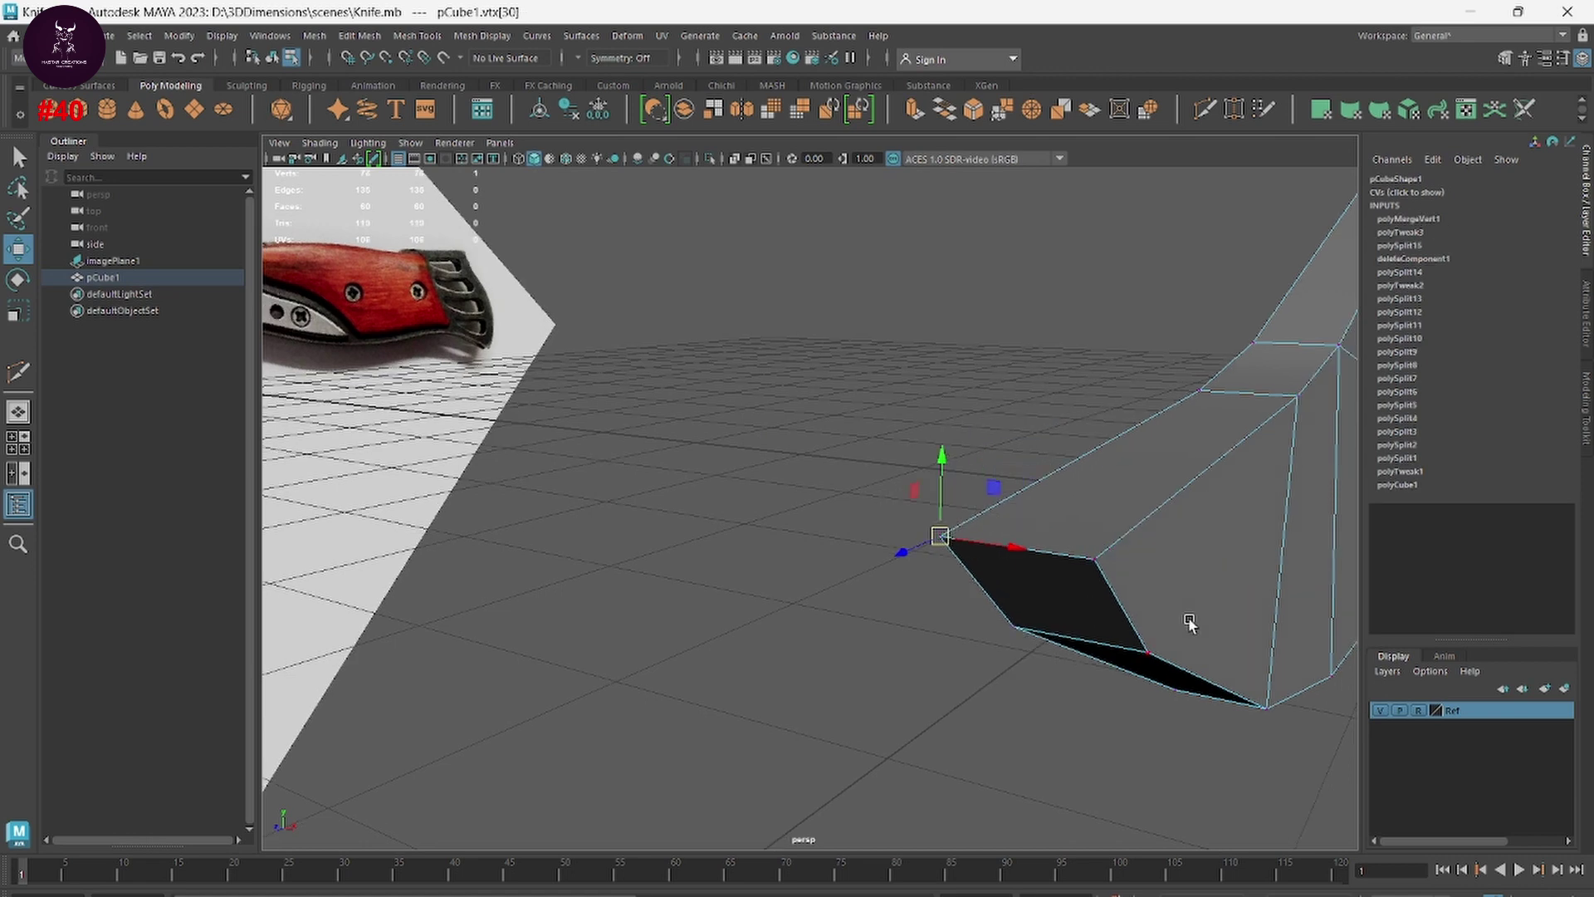
left_click_drag(1112, 579, 1092, 555, "shift")
right_click(1096, 558, "shift")
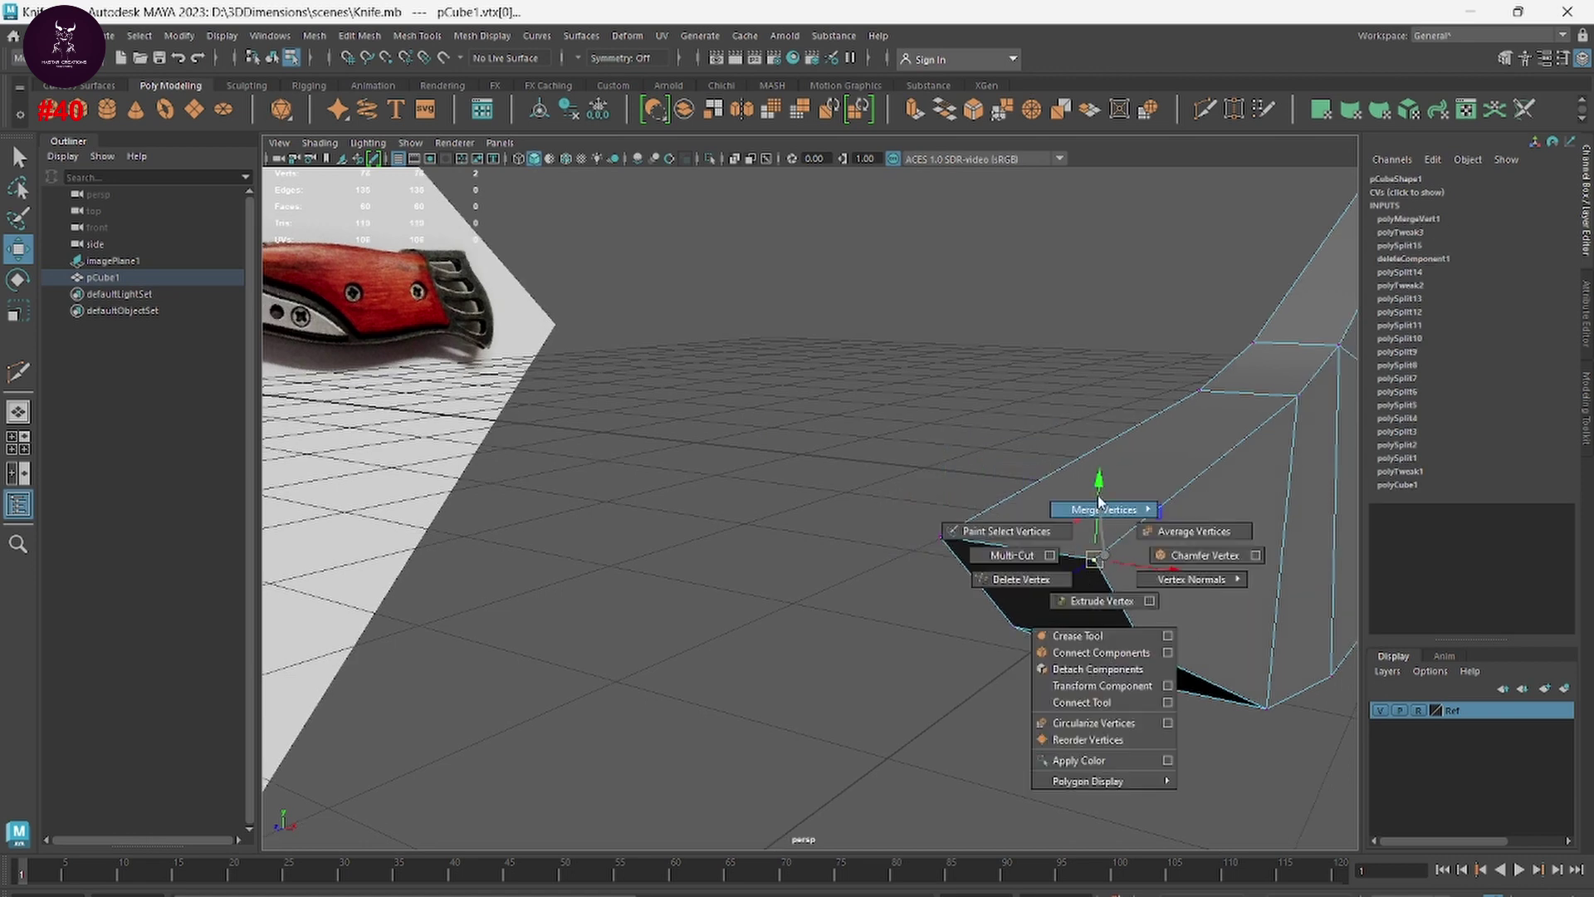
right_click_drag(1104, 561, 1082, 445, "shift")
left_click(1021, 641)
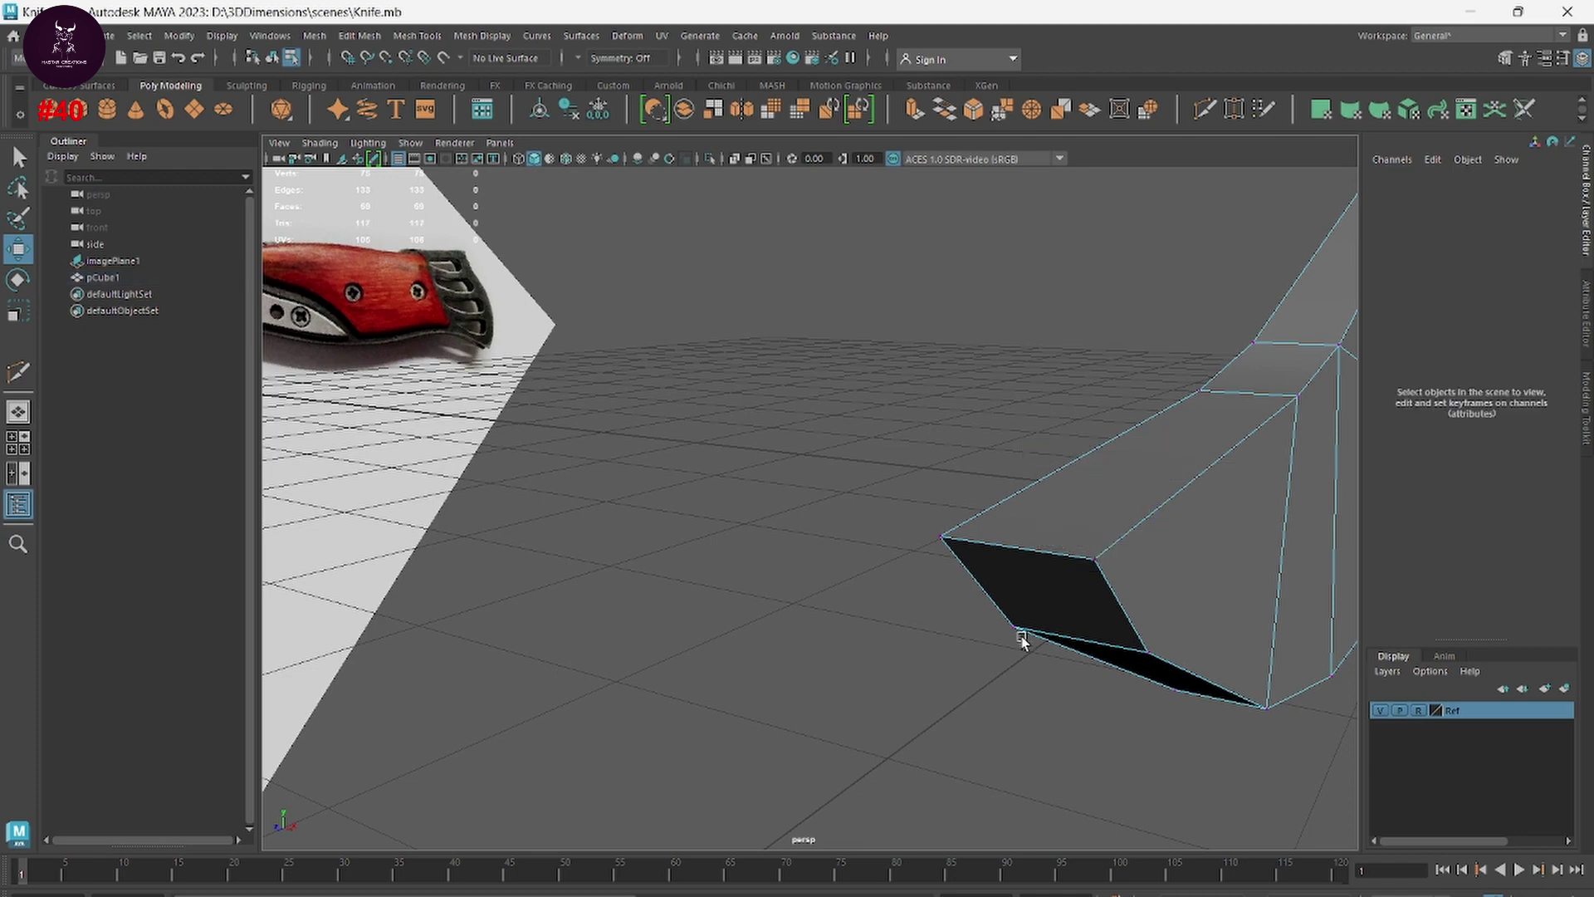
Step: Orbit out to view the whole blade and return to the four-view layout
key("f")
right_click_drag(1015, 656, 917, 651, "alt")
mouse_move(918, 651)
left_mouse_down("alt")
mouse_move(883, 640)
mouse_move(829, 541)
left_mouse_up("alt")
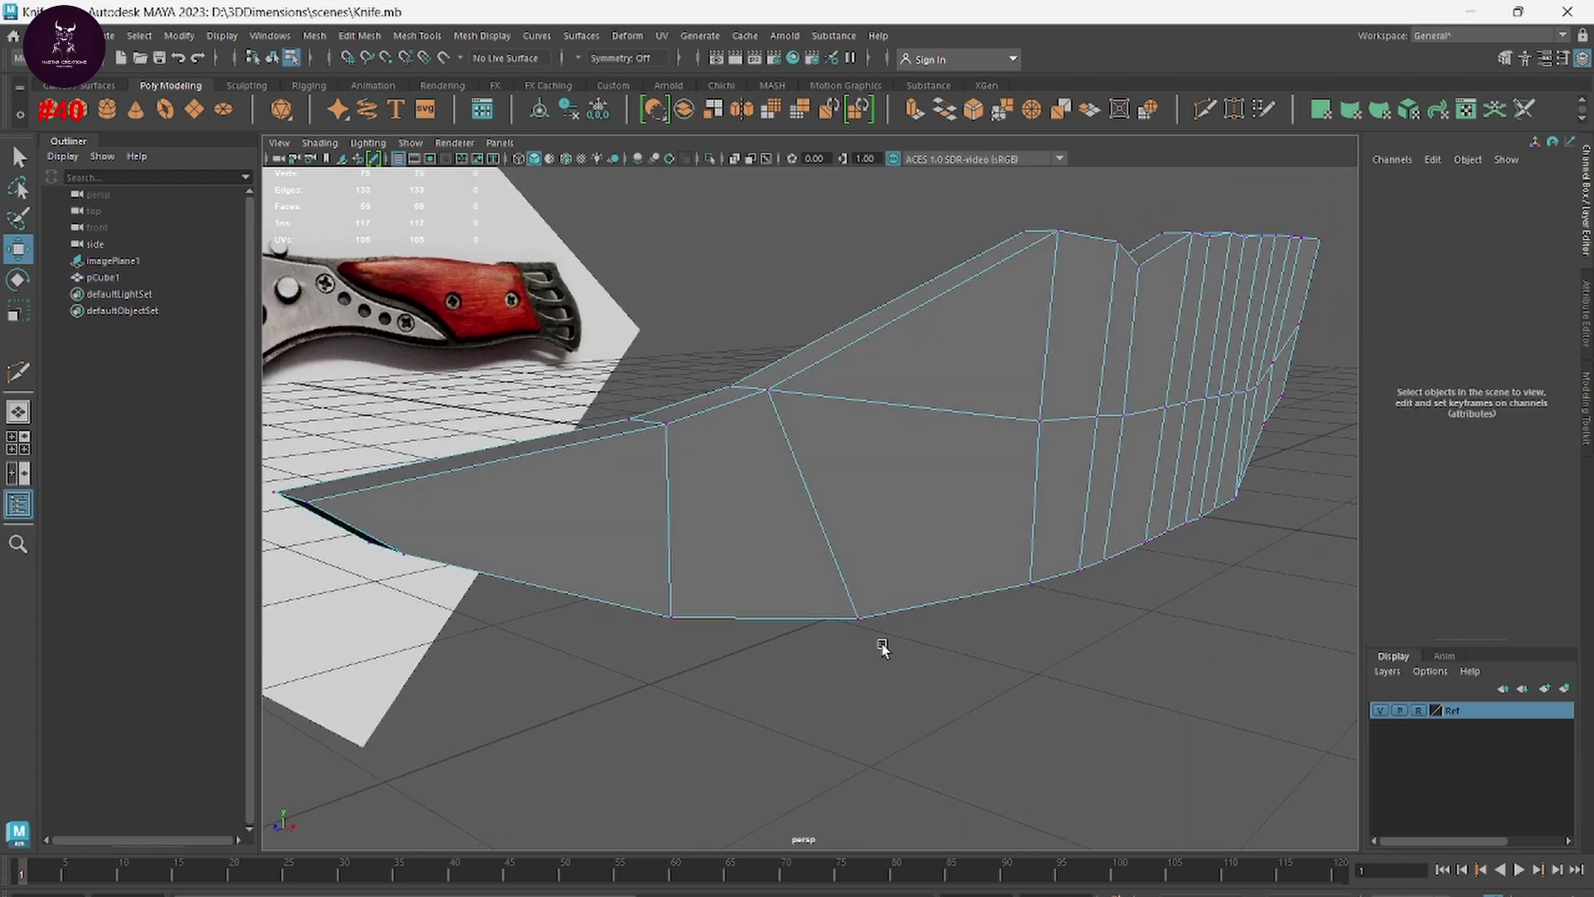
key("space")
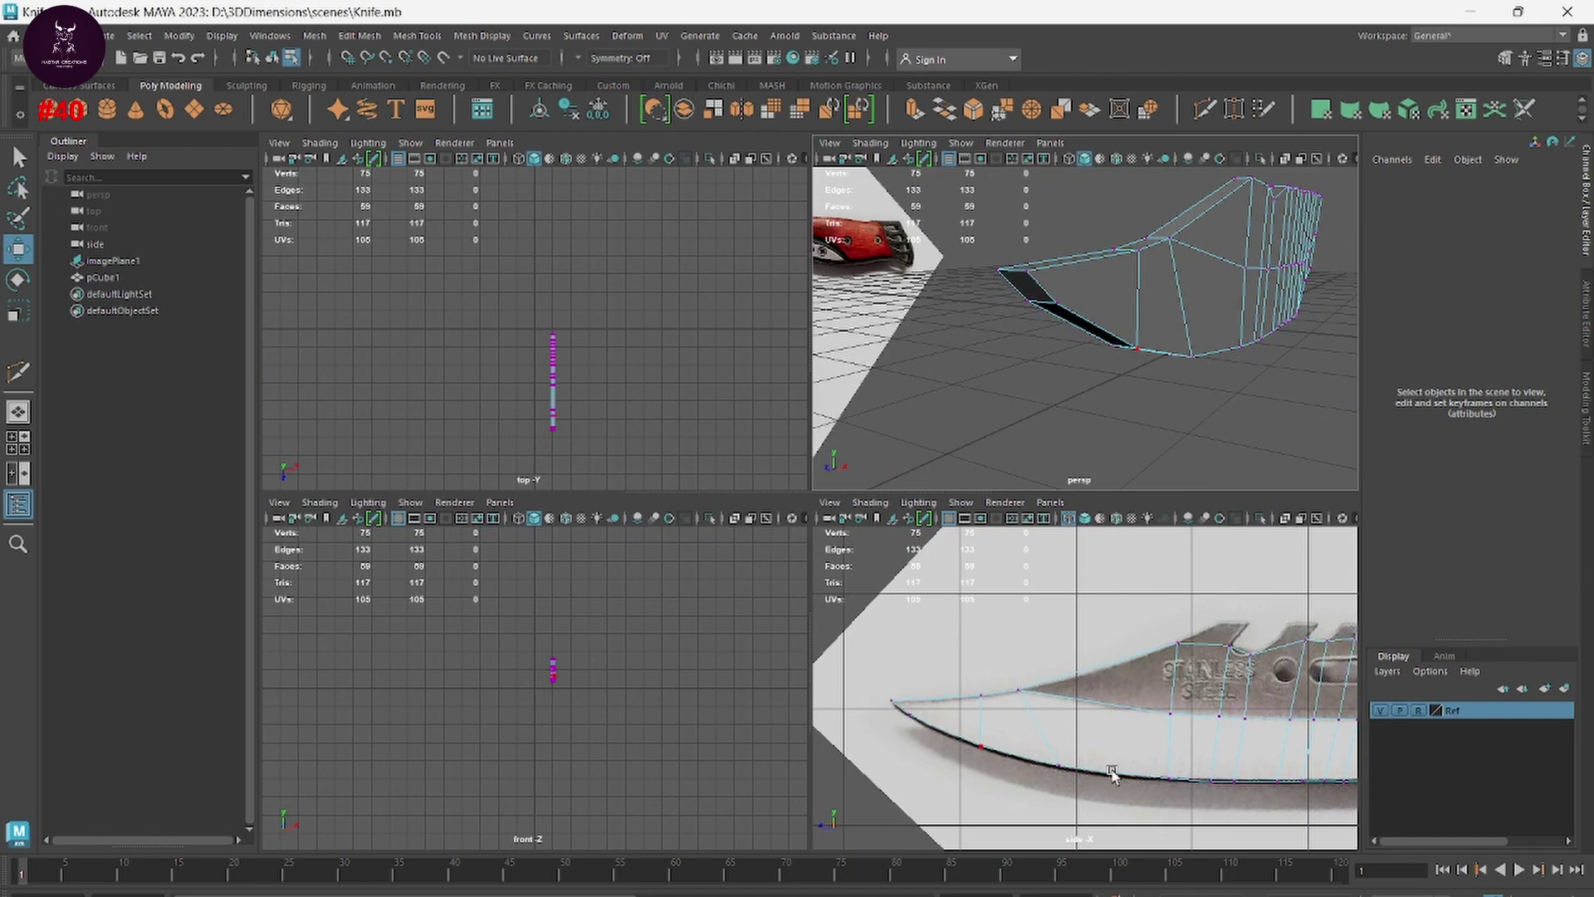
Step: Select the blade-tip vertex and two blade-edge vertices in the enlarged perspective view
left_click_drag(1047, 312, 1036, 327, "alt")
key("space")
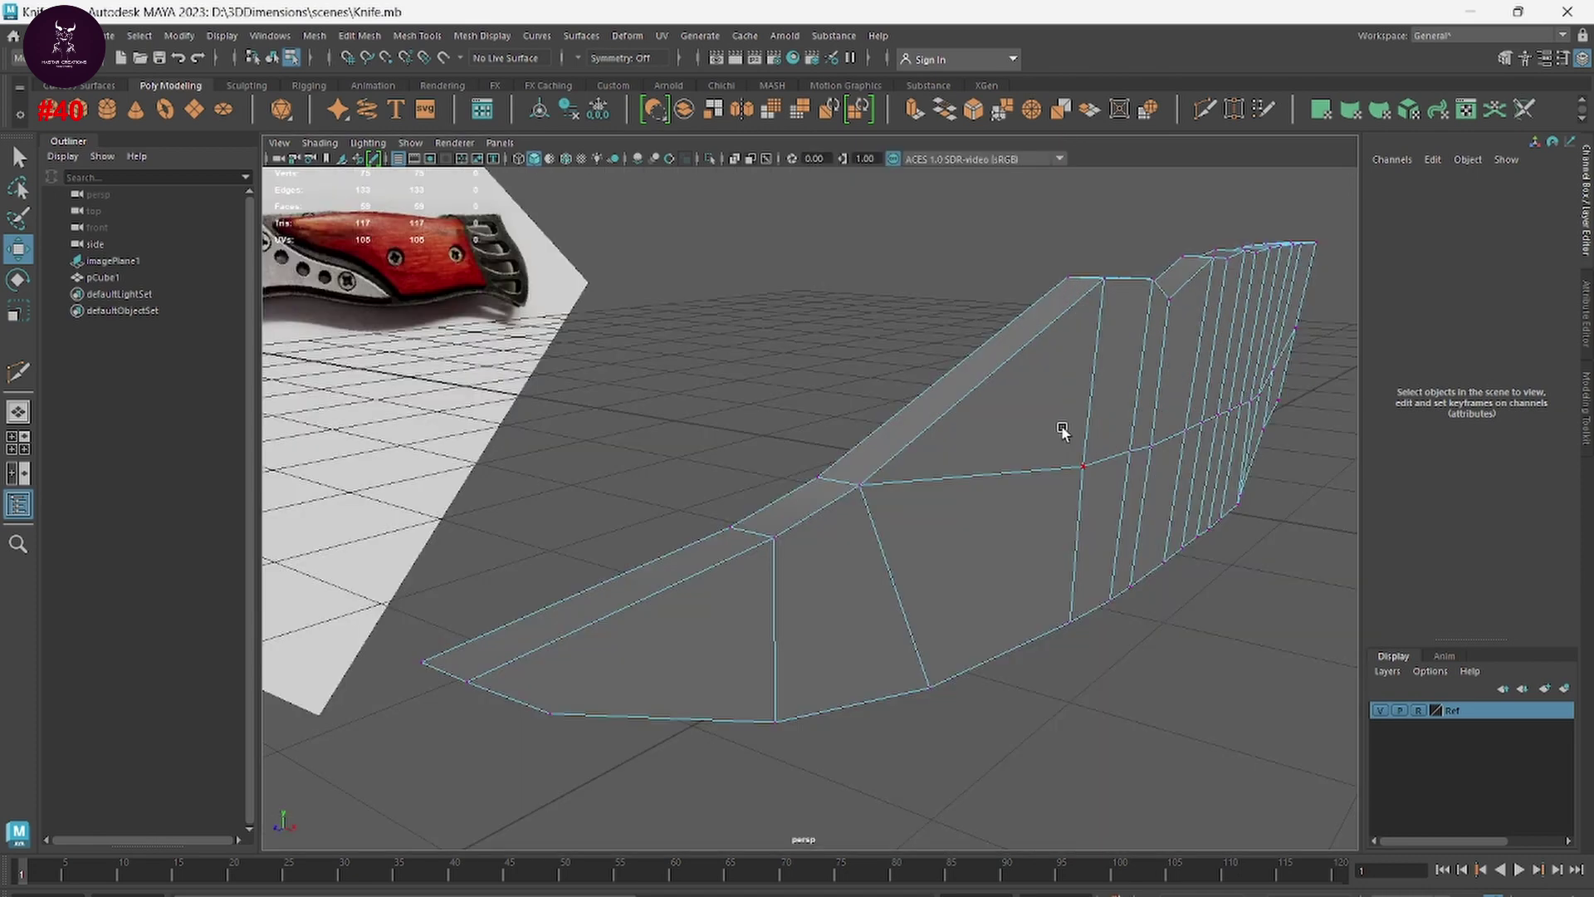
scroll(861, 399, "up", 3)
left_click(722, 431)
left_click(943, 359, "shift")
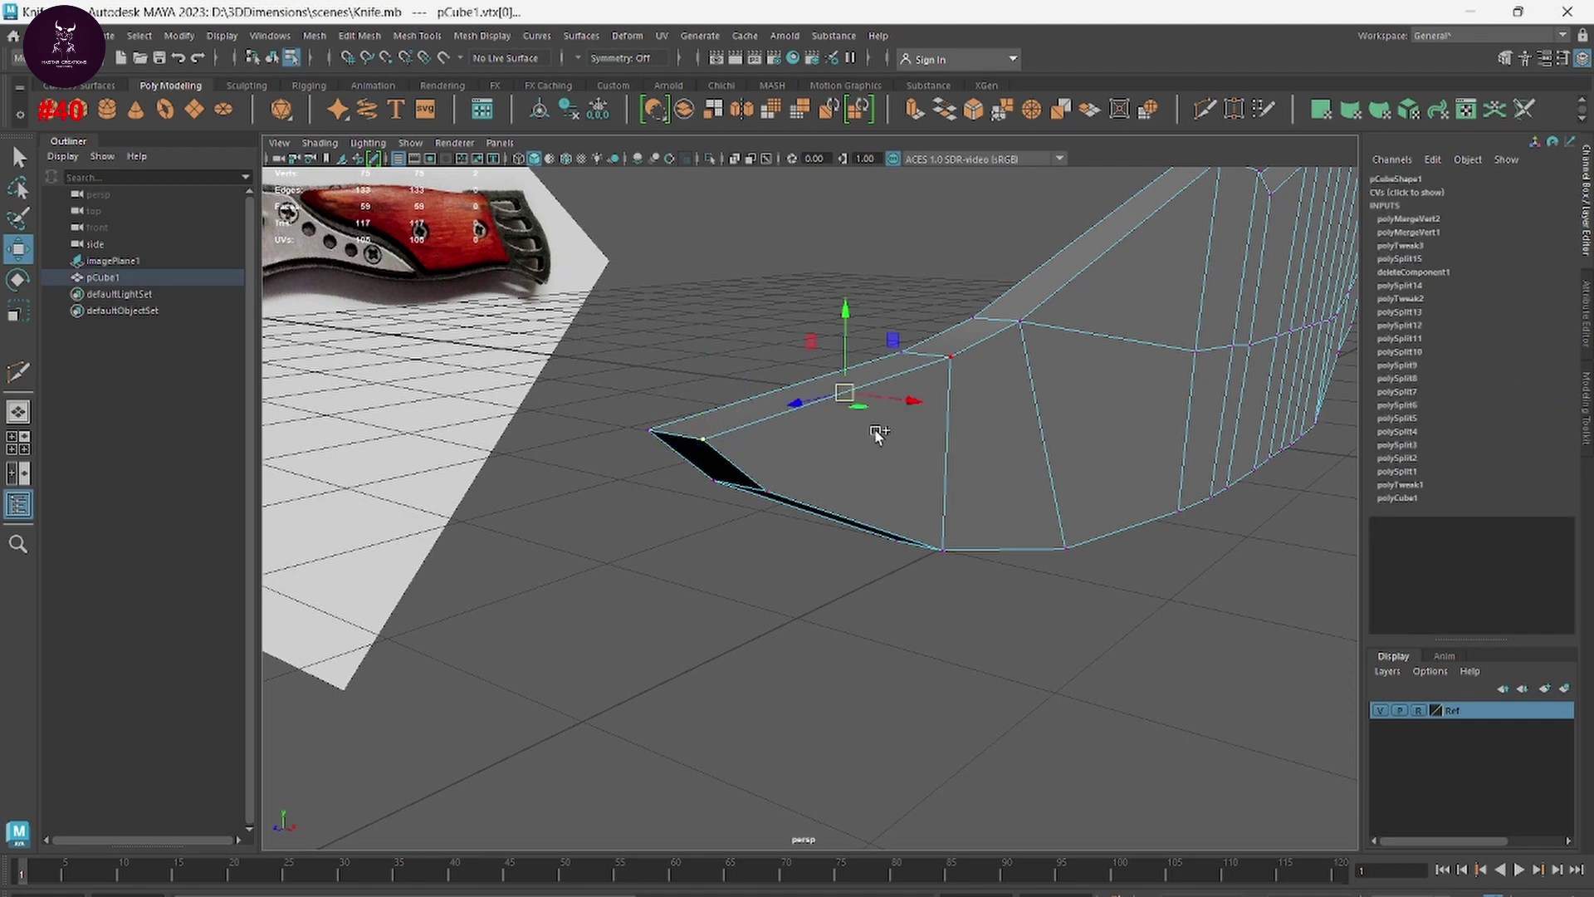
left_click(943, 544, "shift")
mouse_move(946, 533)
left_mouse_down("alt")
mouse_move(1068, 576)
mouse_move(948, 526)
left_mouse_up("alt")
key("space")
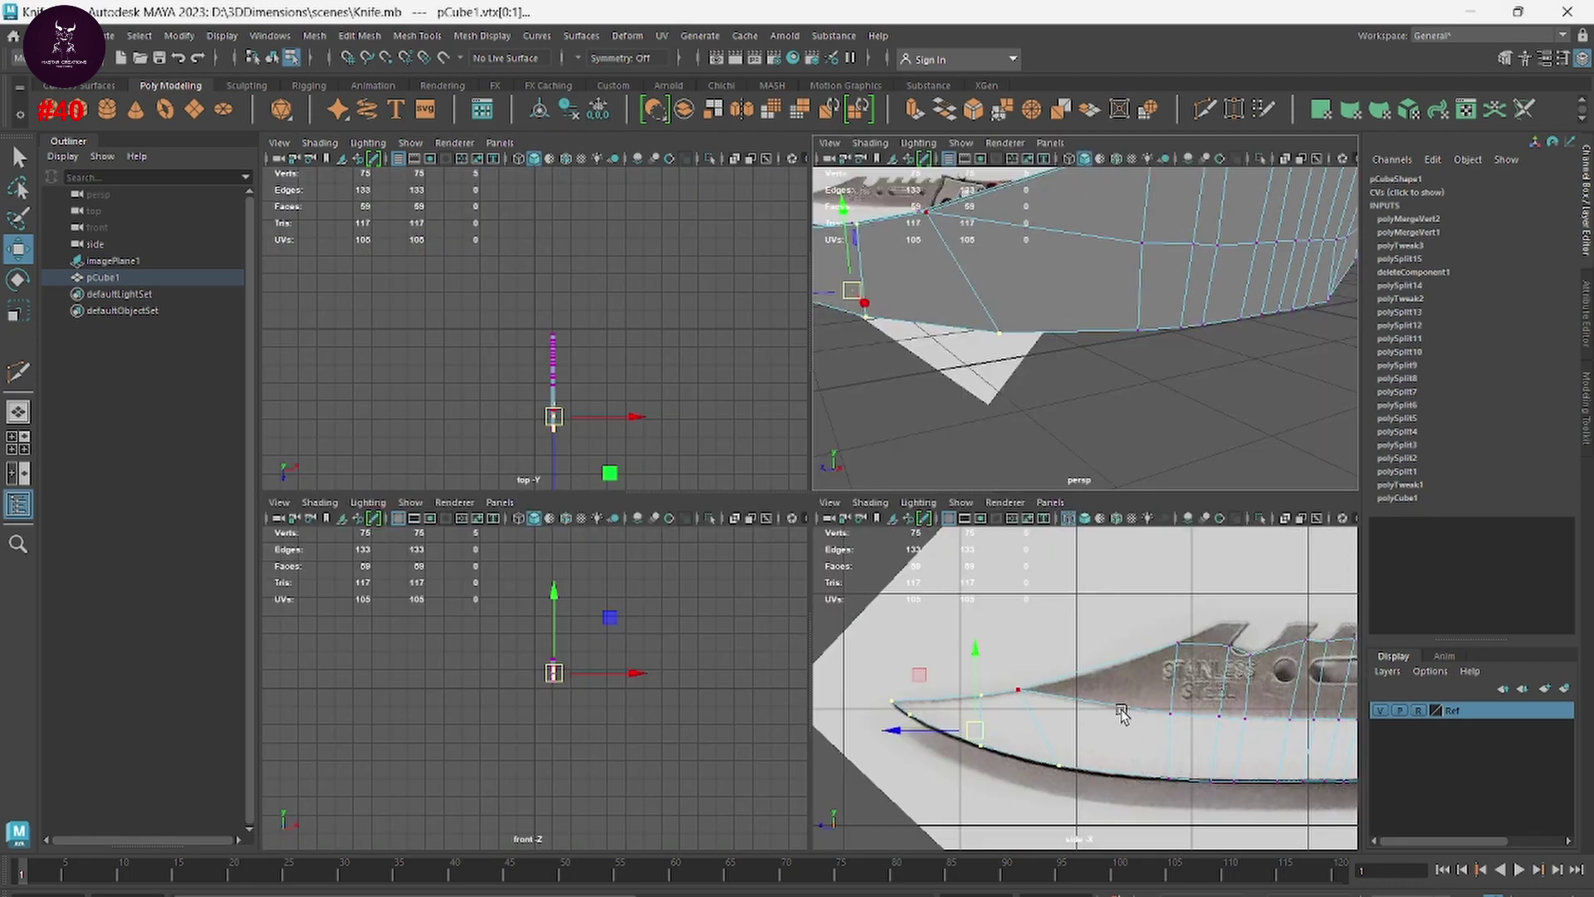
Step: Add more of the blade's lower-edge vertices to the selection
scroll(1085, 714, "up", 2)
scroll(1132, 758, "up", 3)
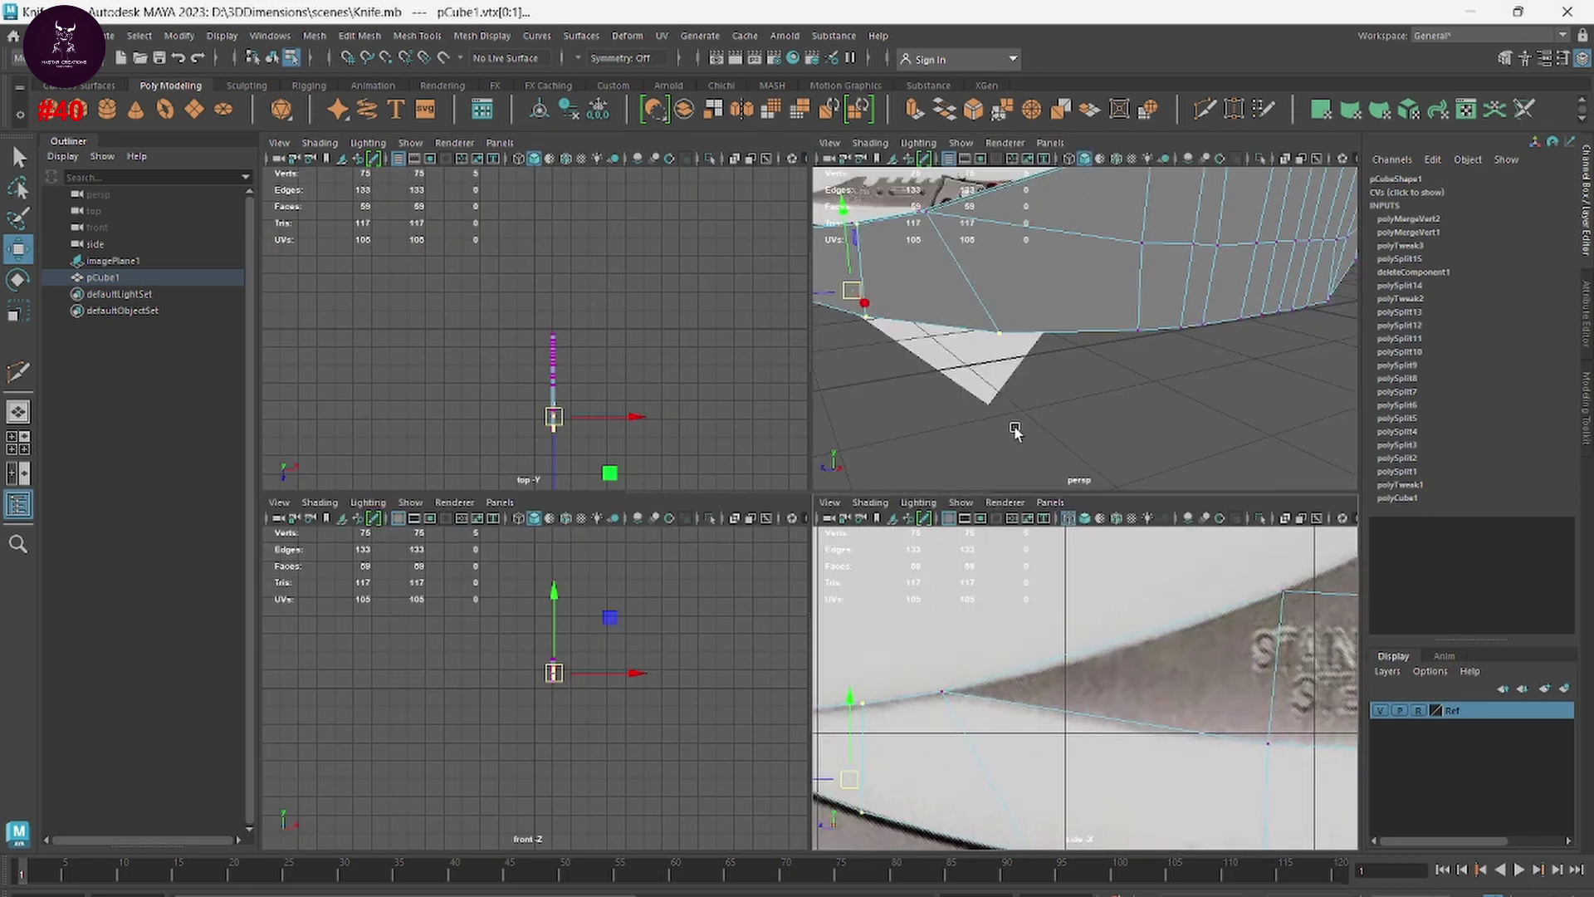
mouse_move(1014, 427)
left_mouse_down("alt")
mouse_move(1054, 346)
mouse_move(1005, 345)
mouse_move(1060, 373)
mouse_move(1080, 422)
left_mouse_up("alt")
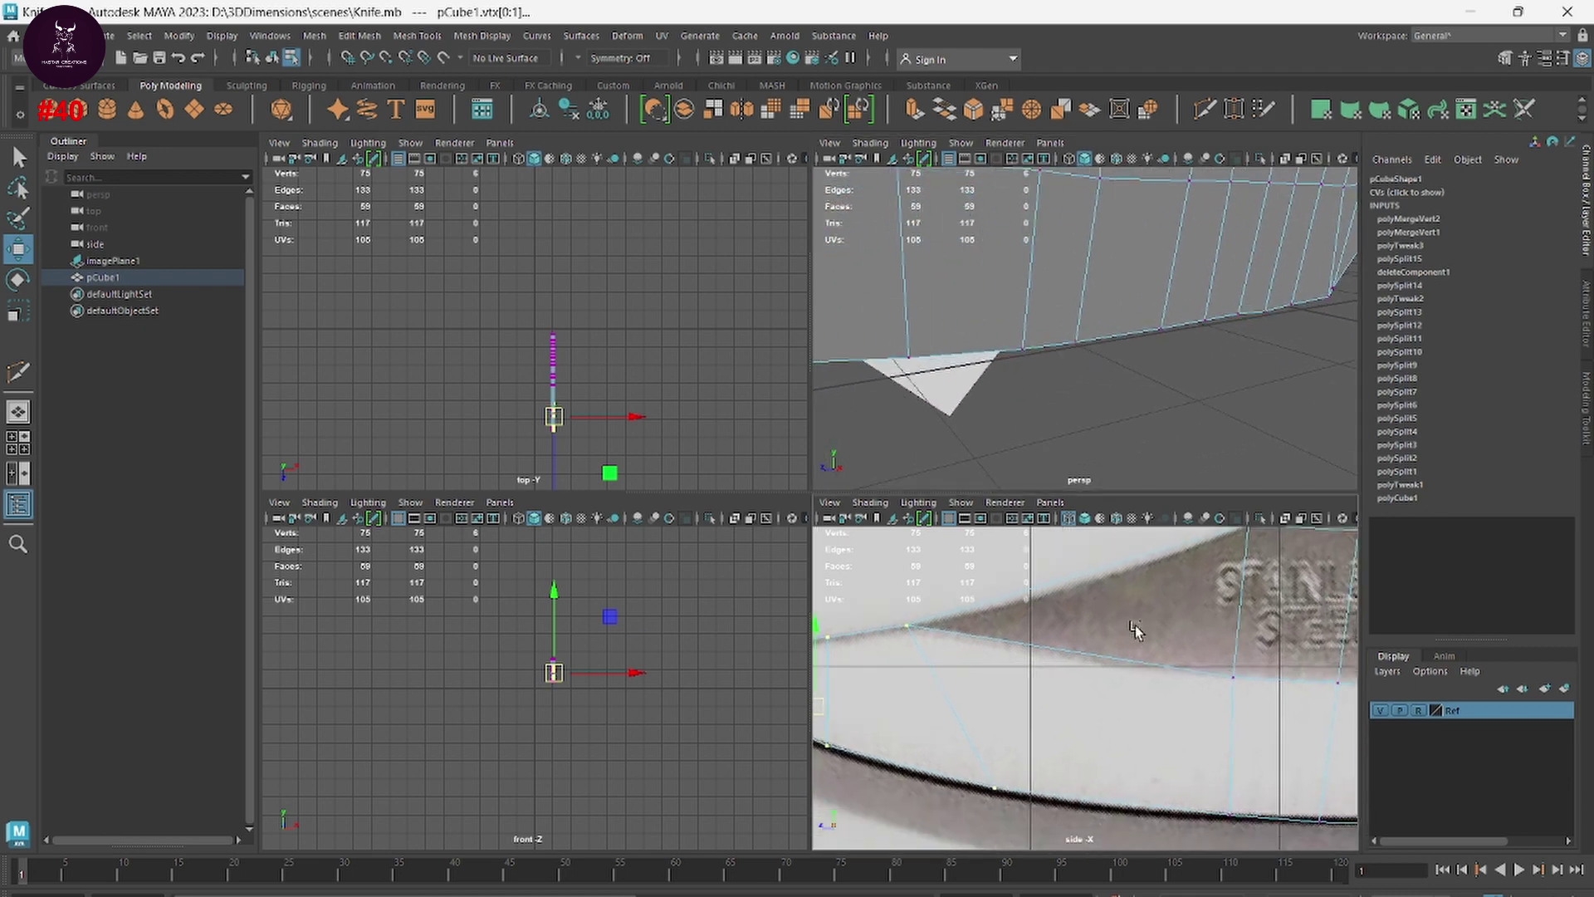
scroll(1159, 675, "up", 2)
middle_click_drag(955, 554, 903, 534, "alt")
middle_click_drag(1055, 671, 983, 661, "alt")
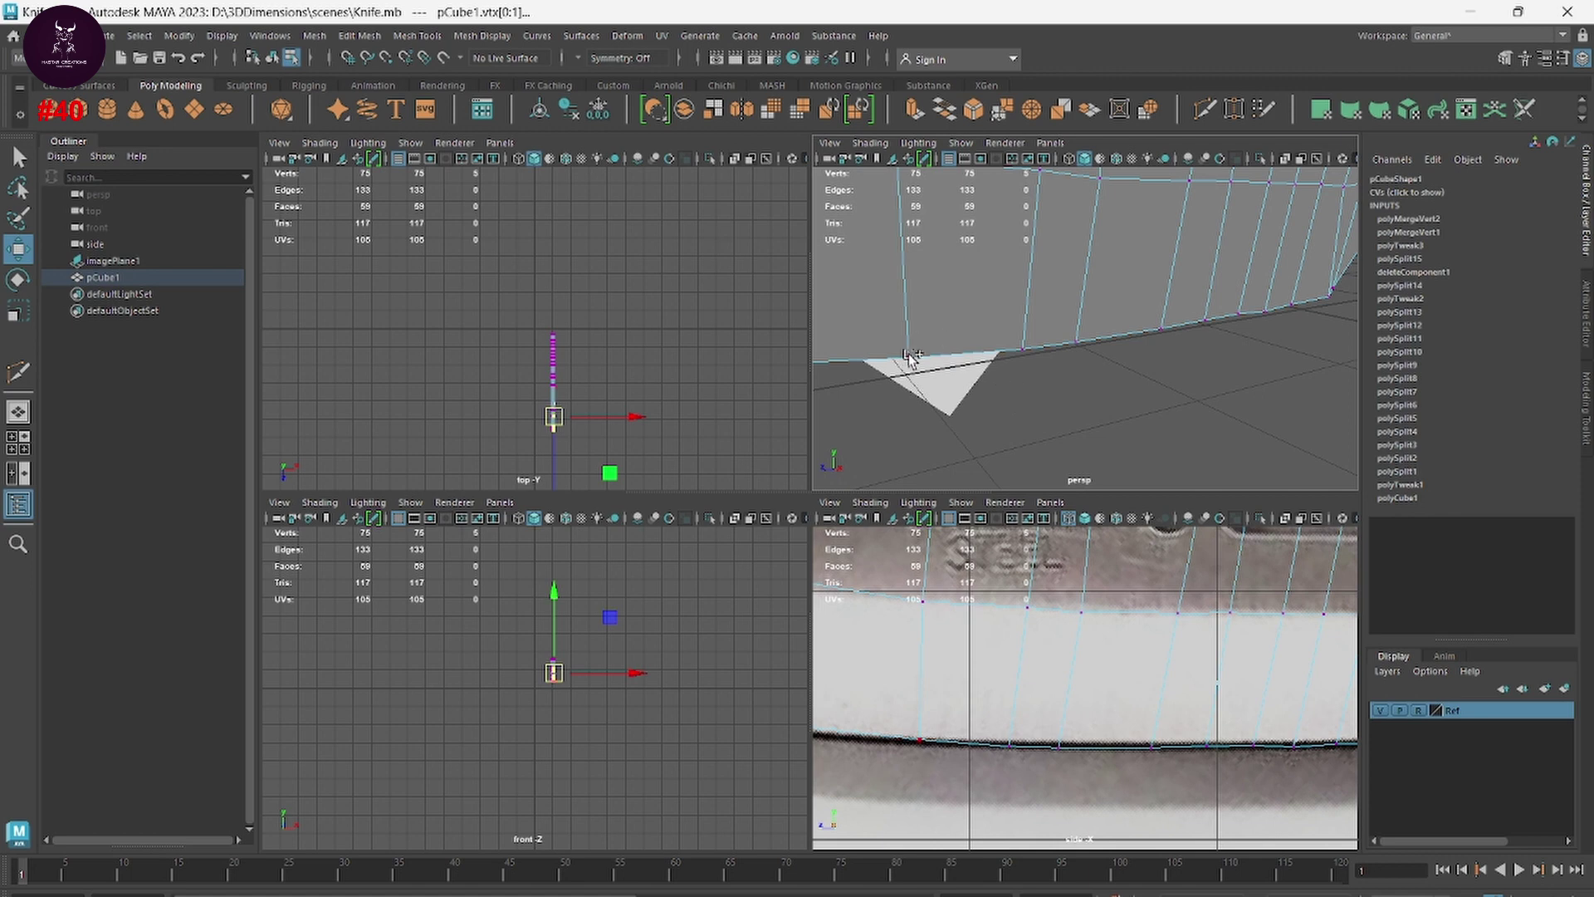
left_click(1014, 354, "shift")
right_click_drag(1017, 369, 1091, 456, "alt")
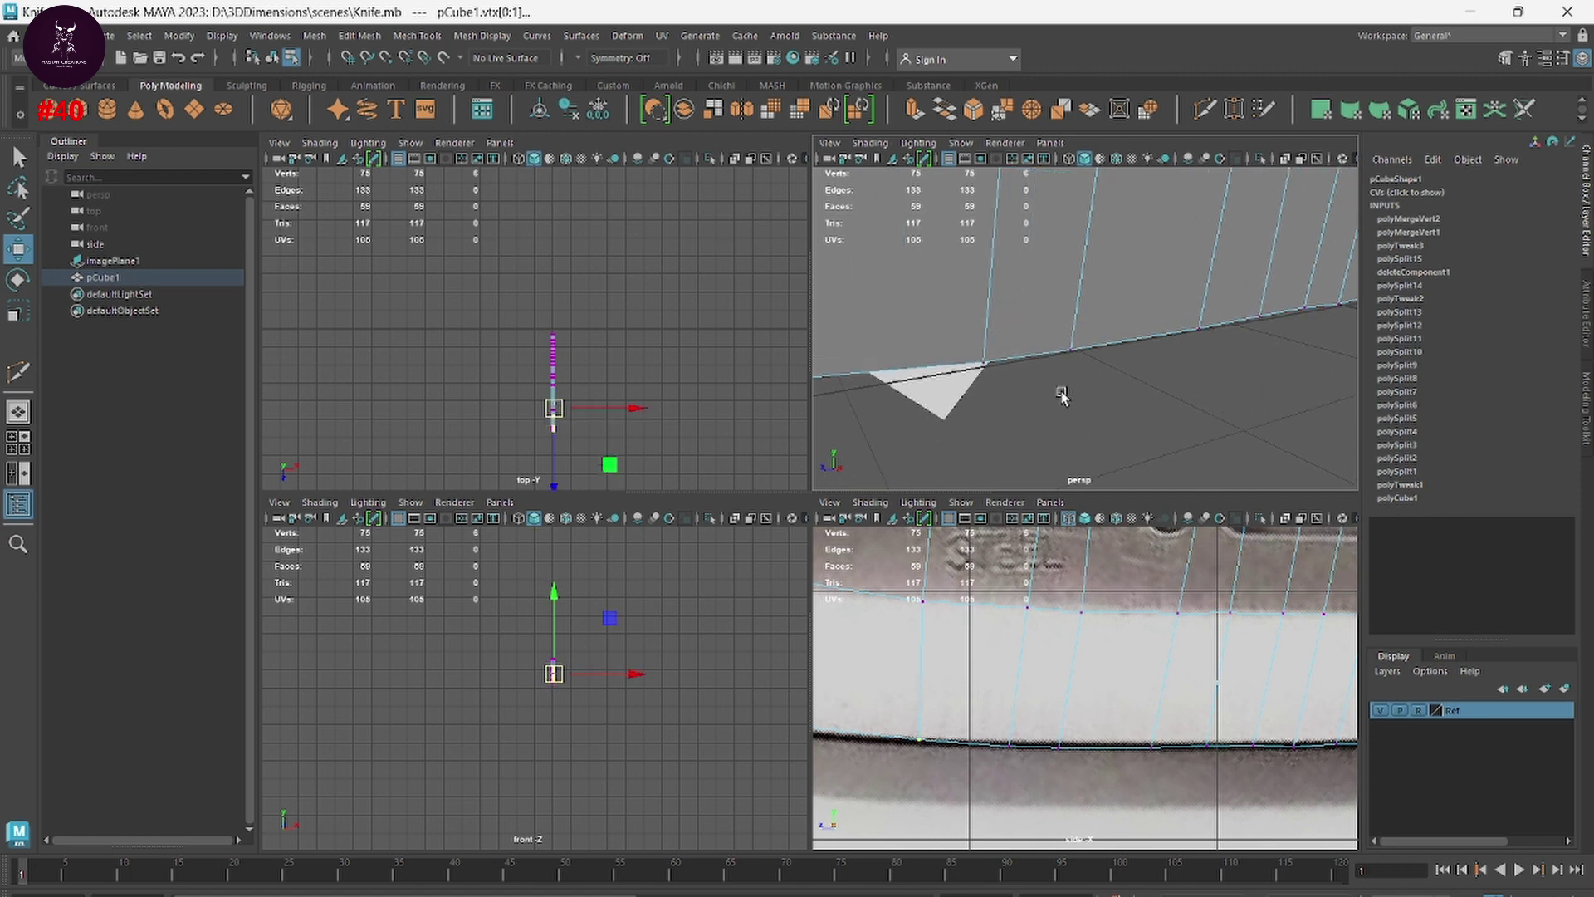
mouse_move(1090, 456)
left_mouse_down("alt")
mouse_move(1086, 441)
mouse_move(1129, 469)
left_mouse_up("alt")
left_click(1077, 353, "shift")
left_click(1155, 367, "shift")
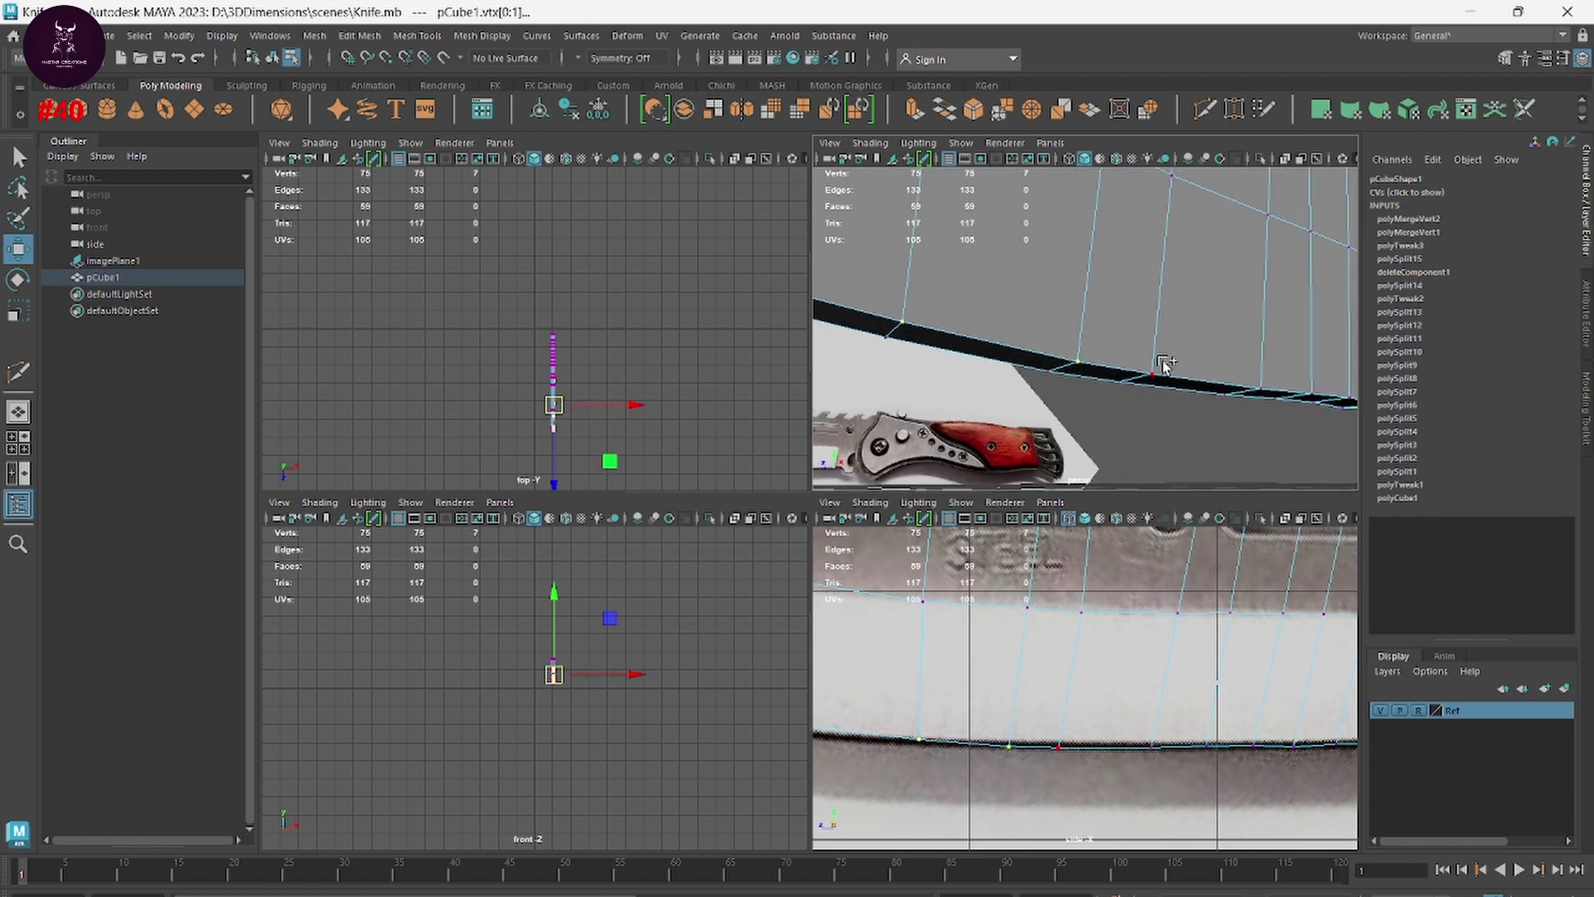
left_click_drag(1262, 400, 1007, 357, "alt")
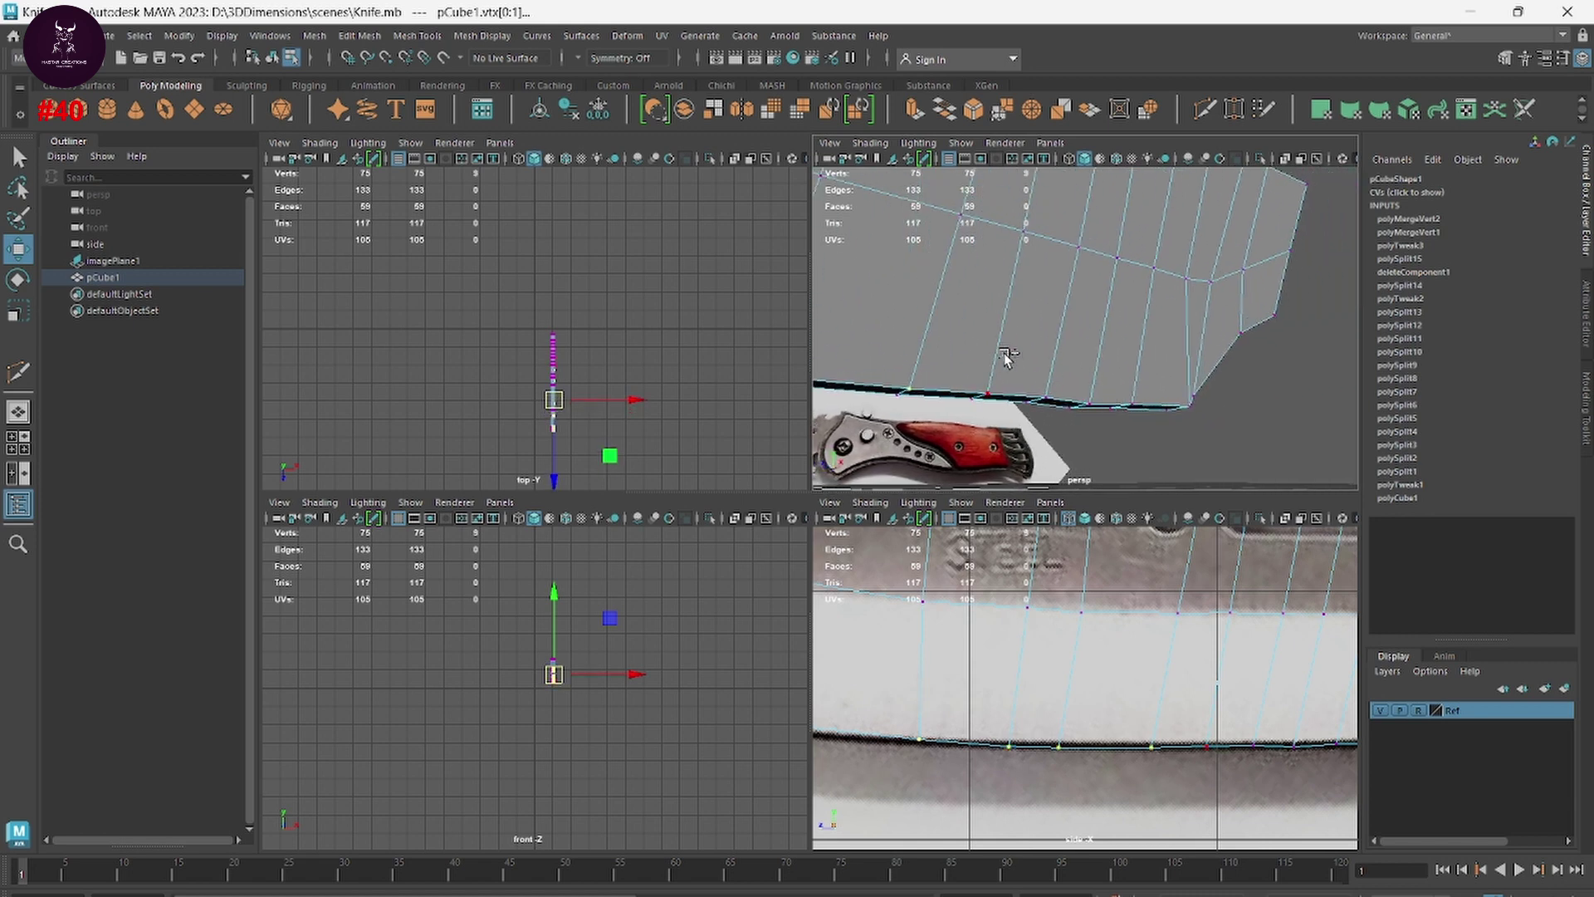
left_click(1131, 397, "shift")
Step: Nudge the selected cutting-edge vertices inward along X
middle_click_drag(1271, 722, 1007, 686, "alt")
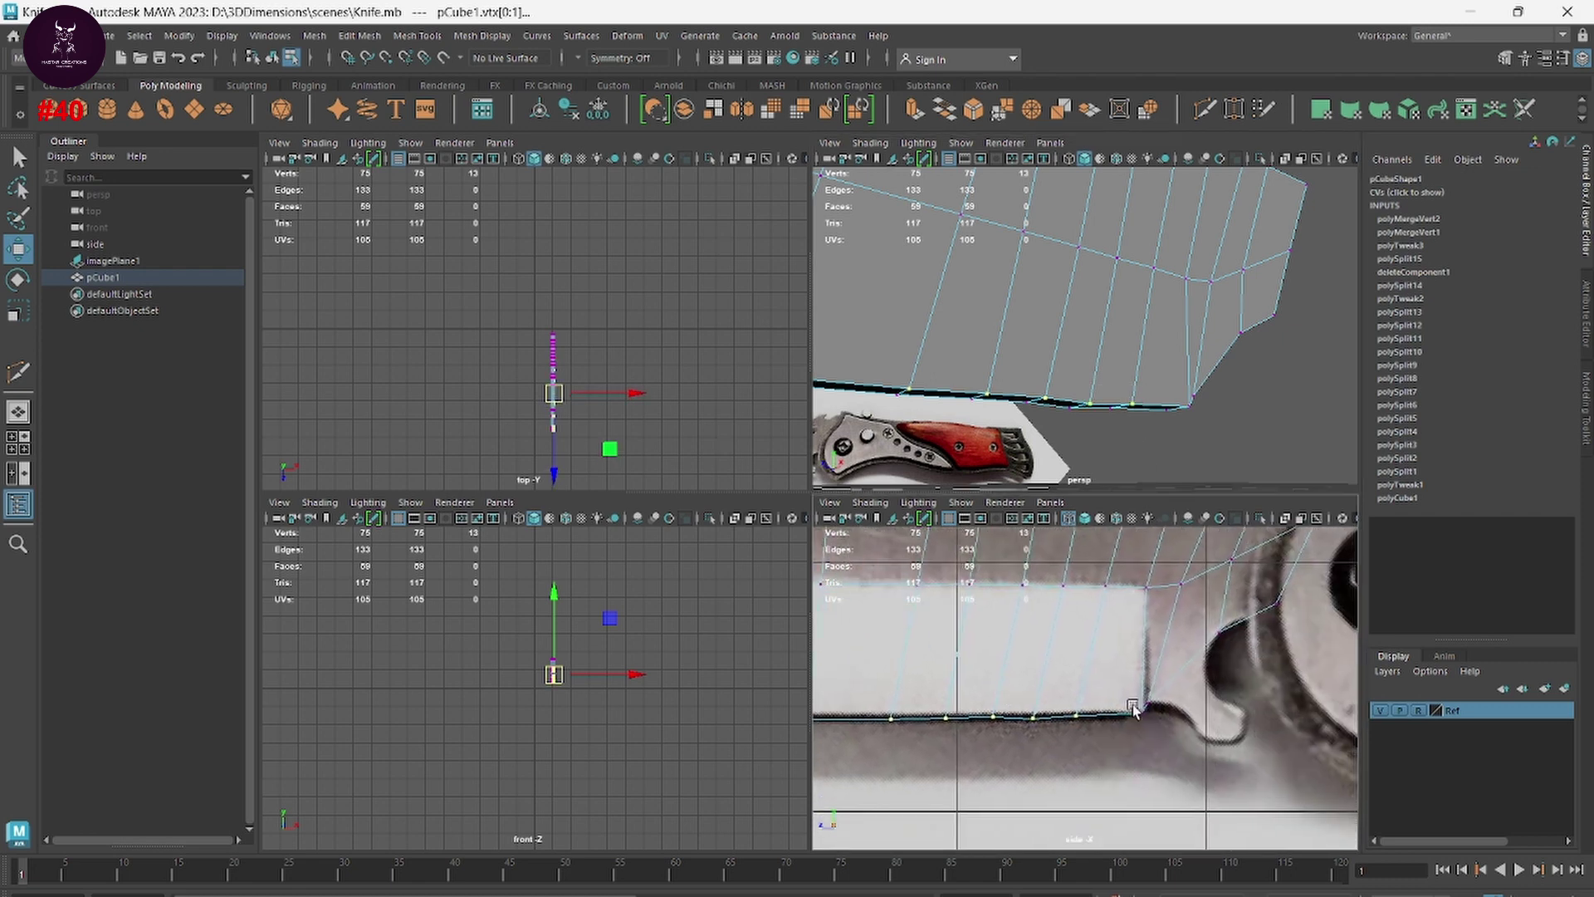
scroll(1129, 374, "up", 2)
scroll(1149, 367, "up", 2)
scroll(1057, 366, "up", 2)
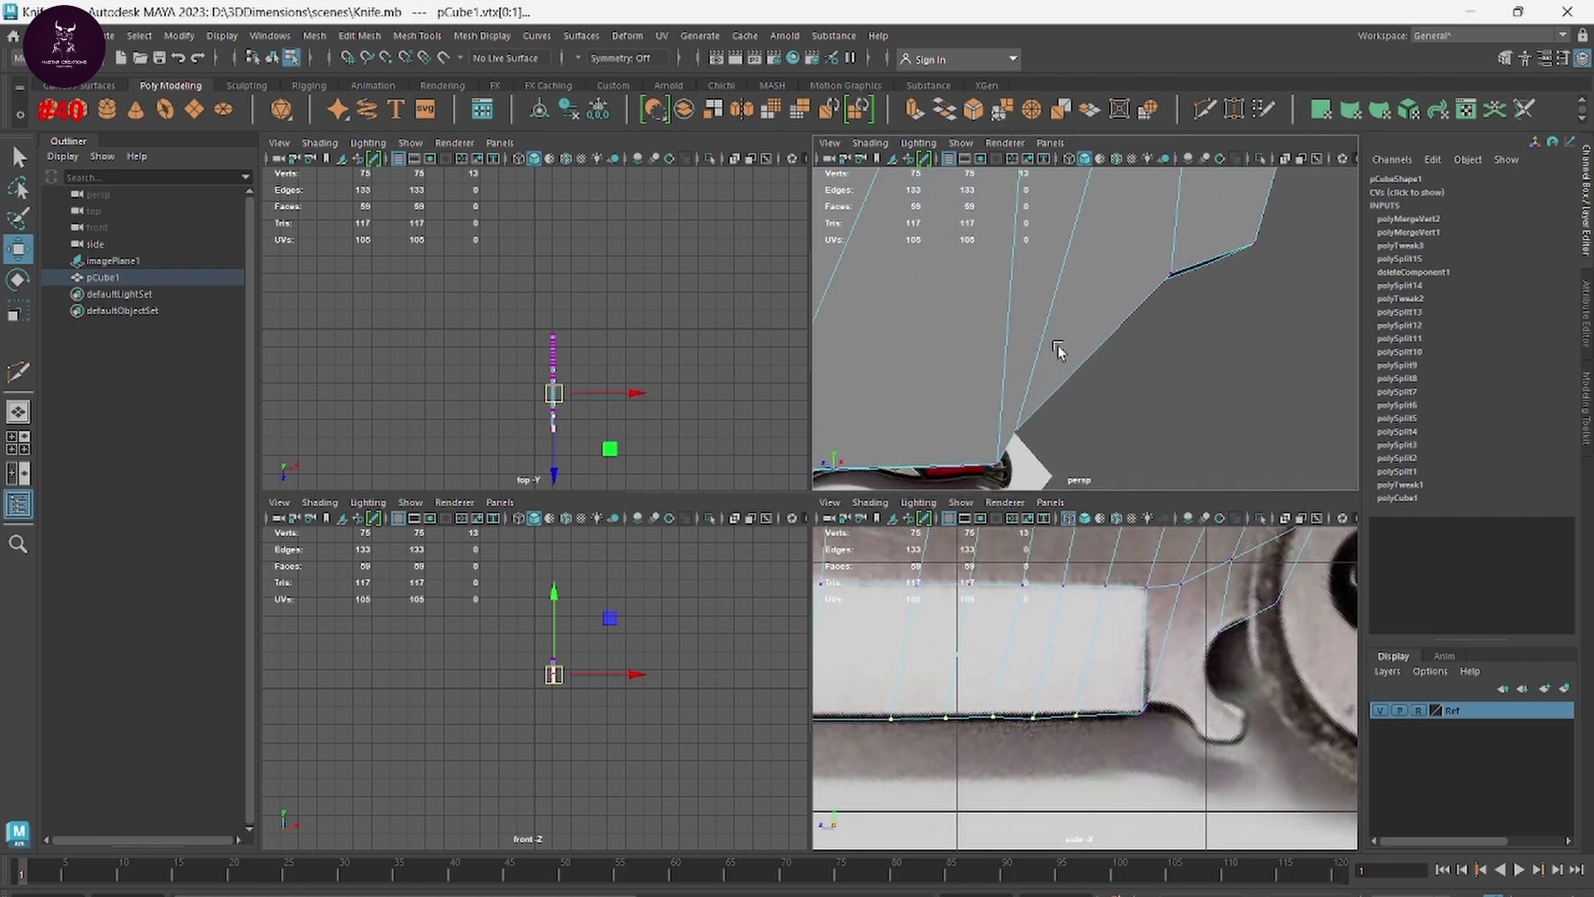
scroll(1063, 341, "up", 2)
scroll(1073, 332, "up", 1)
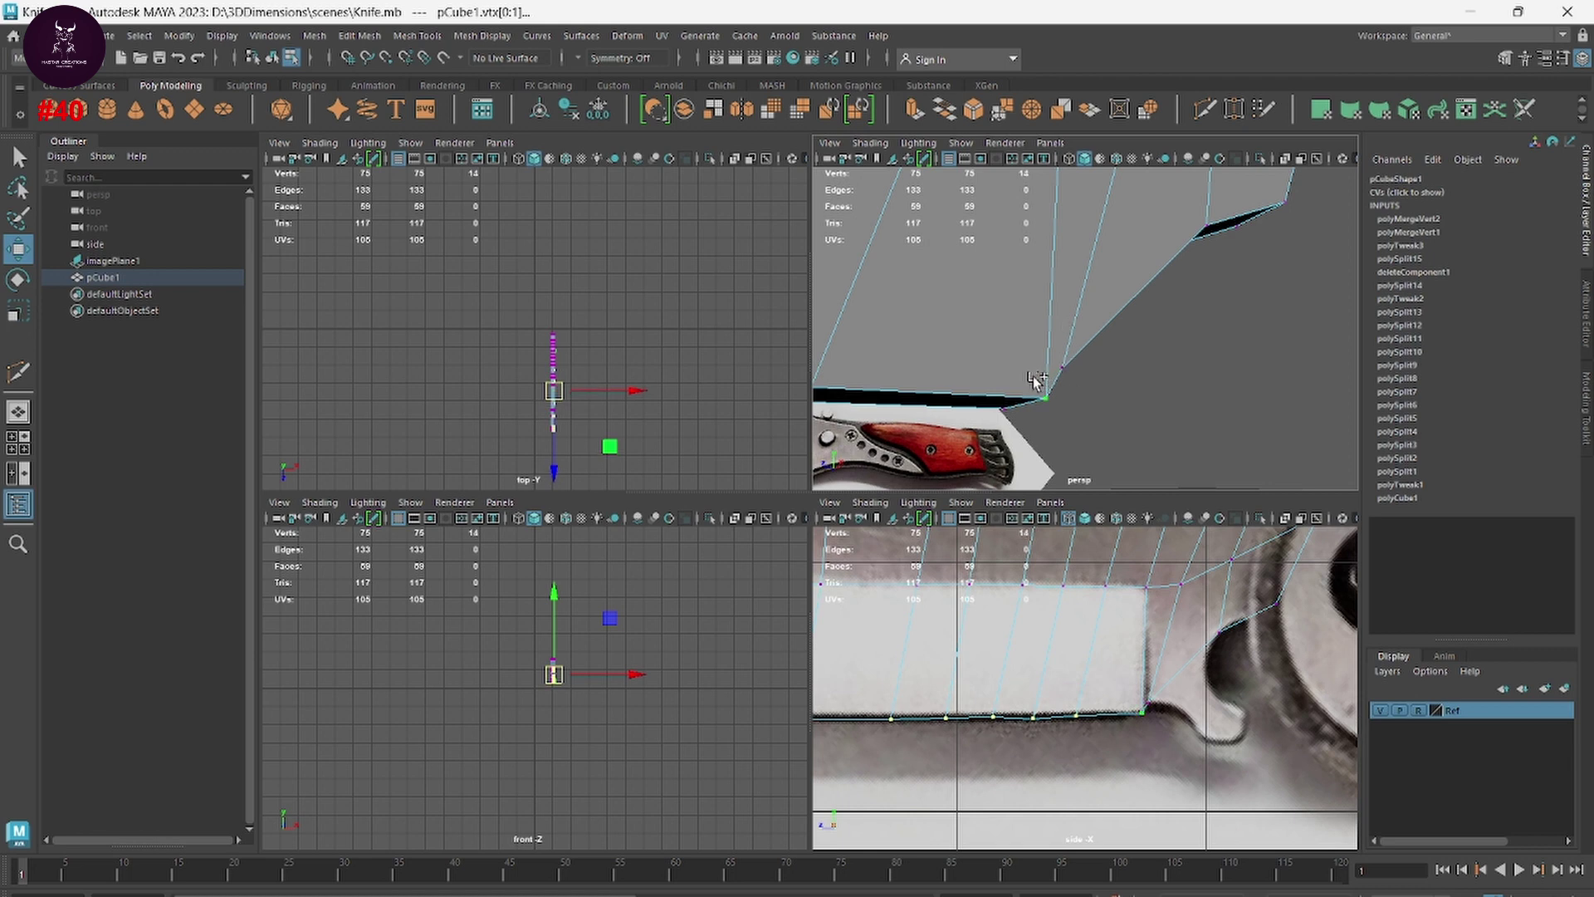
scroll(1152, 411, "down", 1)
scroll(1076, 386, "down", 1)
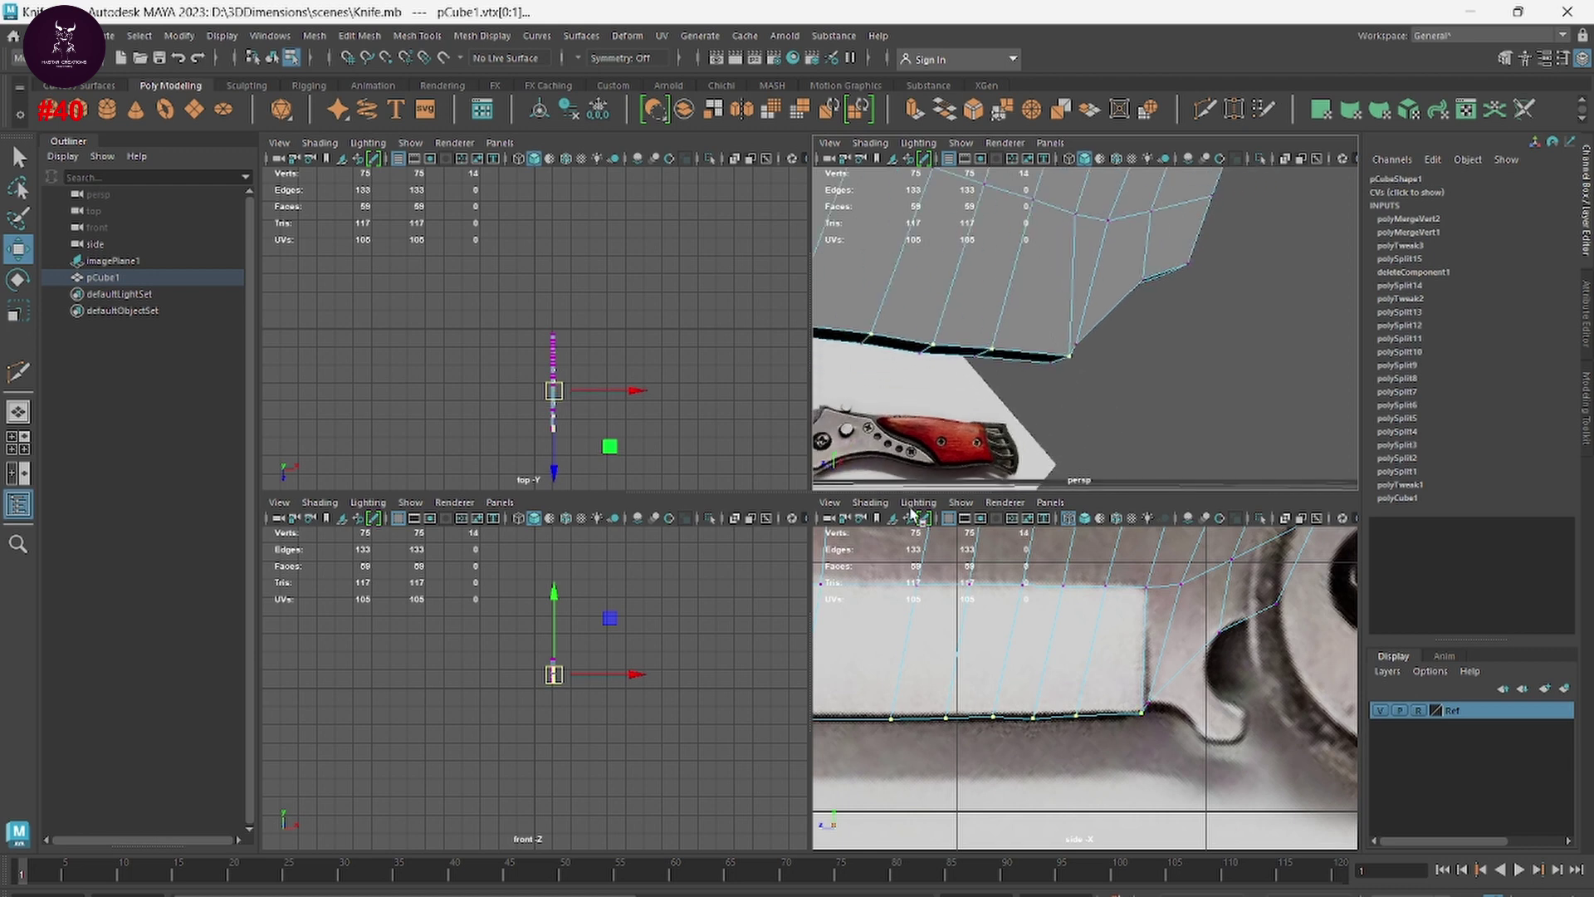
left_click_drag(615, 393, 617, 387)
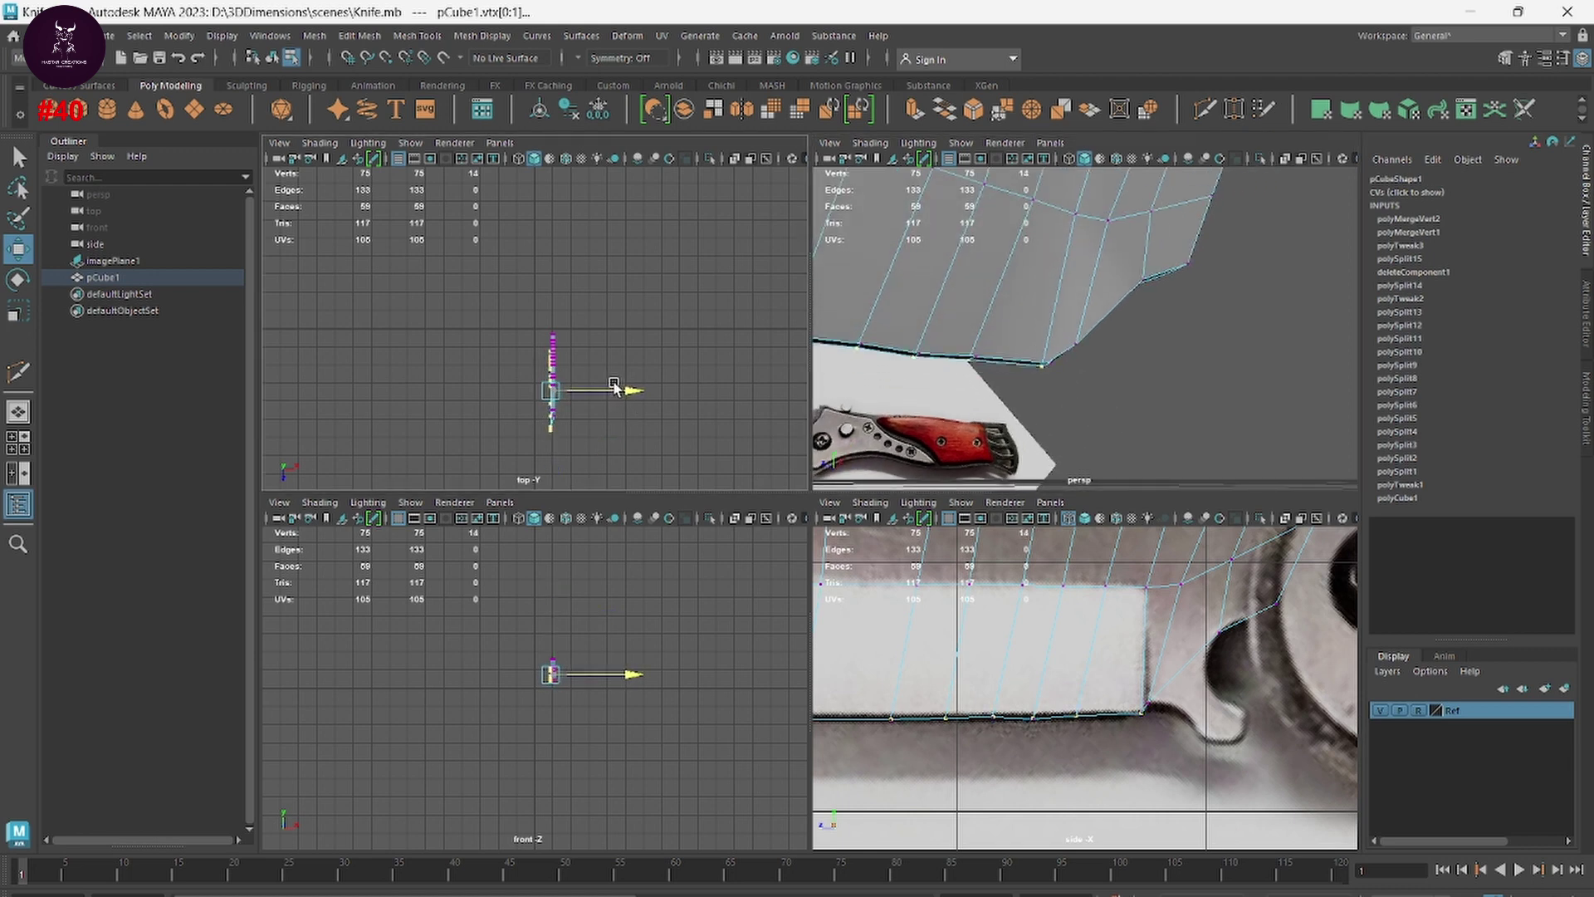
Step: Maximize the perspective view and tumble the camera around the blade
scroll(1085, 346, "up", 1)
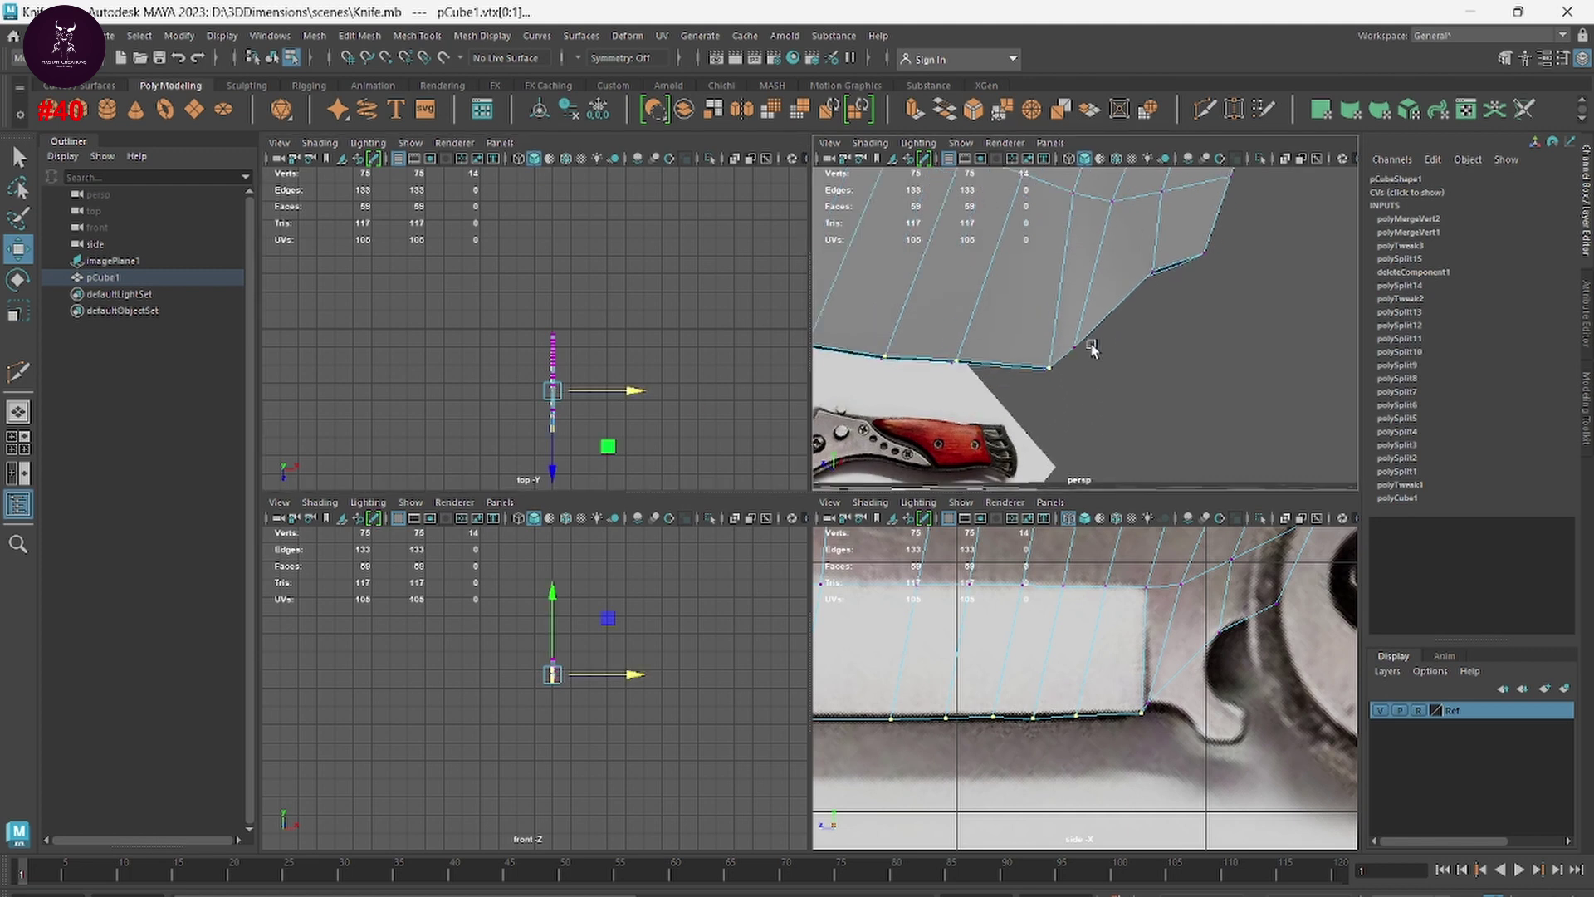
scroll(1143, 371, "up", 1)
scroll(1129, 369, "up", 1)
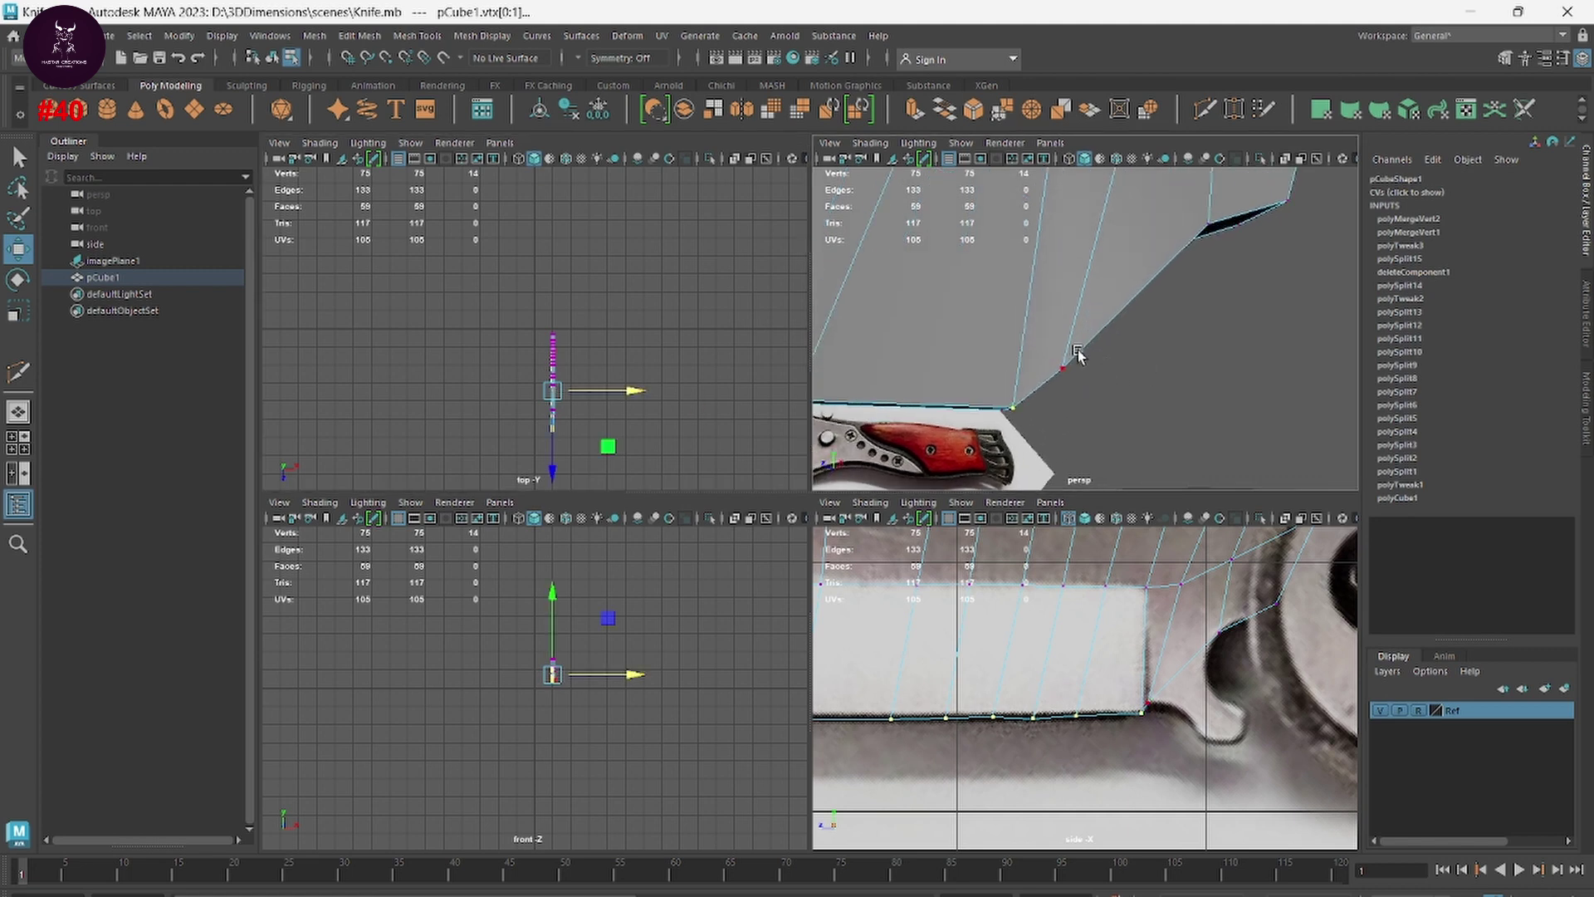
key("space")
mouse_move(1043, 499)
left_mouse_down("alt")
mouse_move(883, 515)
mouse_move(827, 581)
mouse_move(1104, 570)
mouse_move(861, 527)
mouse_move(885, 560)
left_mouse_up("alt")
Step: Point-snap the selected vertices onto a neighbour with V, then slide an edge vertex into place
key("v")
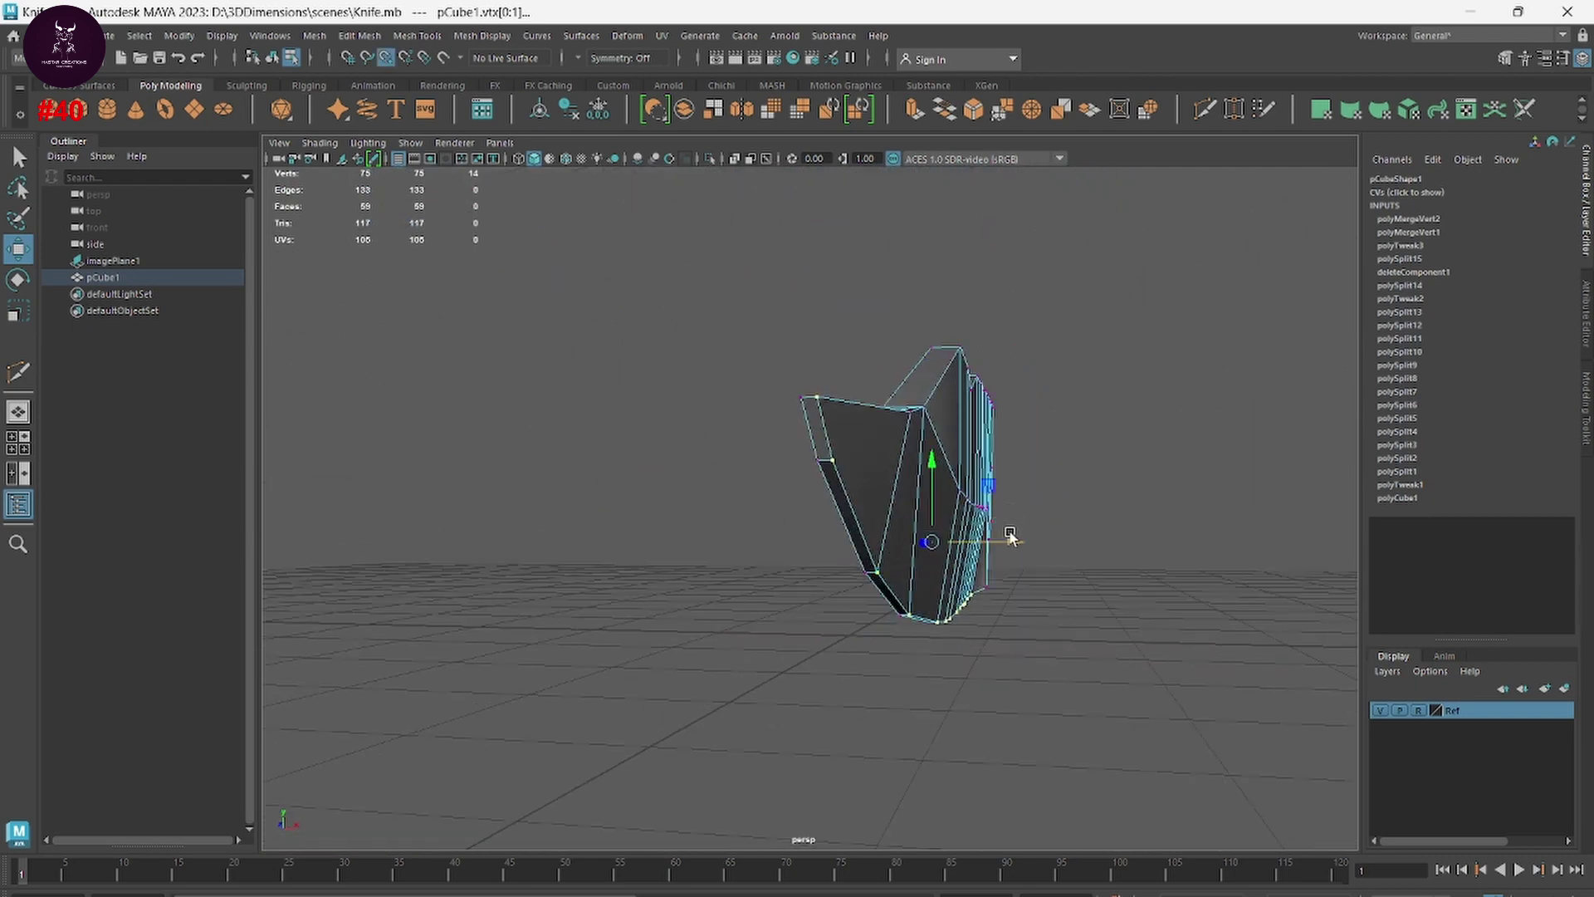
mouse_move(1014, 541)
left_mouse_down()
mouse_move(906, 560)
mouse_move(1003, 651)
mouse_move(1008, 606)
mouse_move(994, 668)
mouse_move(839, 580)
mouse_move(914, 669)
mouse_move(980, 689)
mouse_move(979, 456)
mouse_move(937, 540)
mouse_move(950, 370)
mouse_move(929, 508)
mouse_move(949, 548)
left_mouse_up()
left_click(592, 506)
left_click(473, 534)
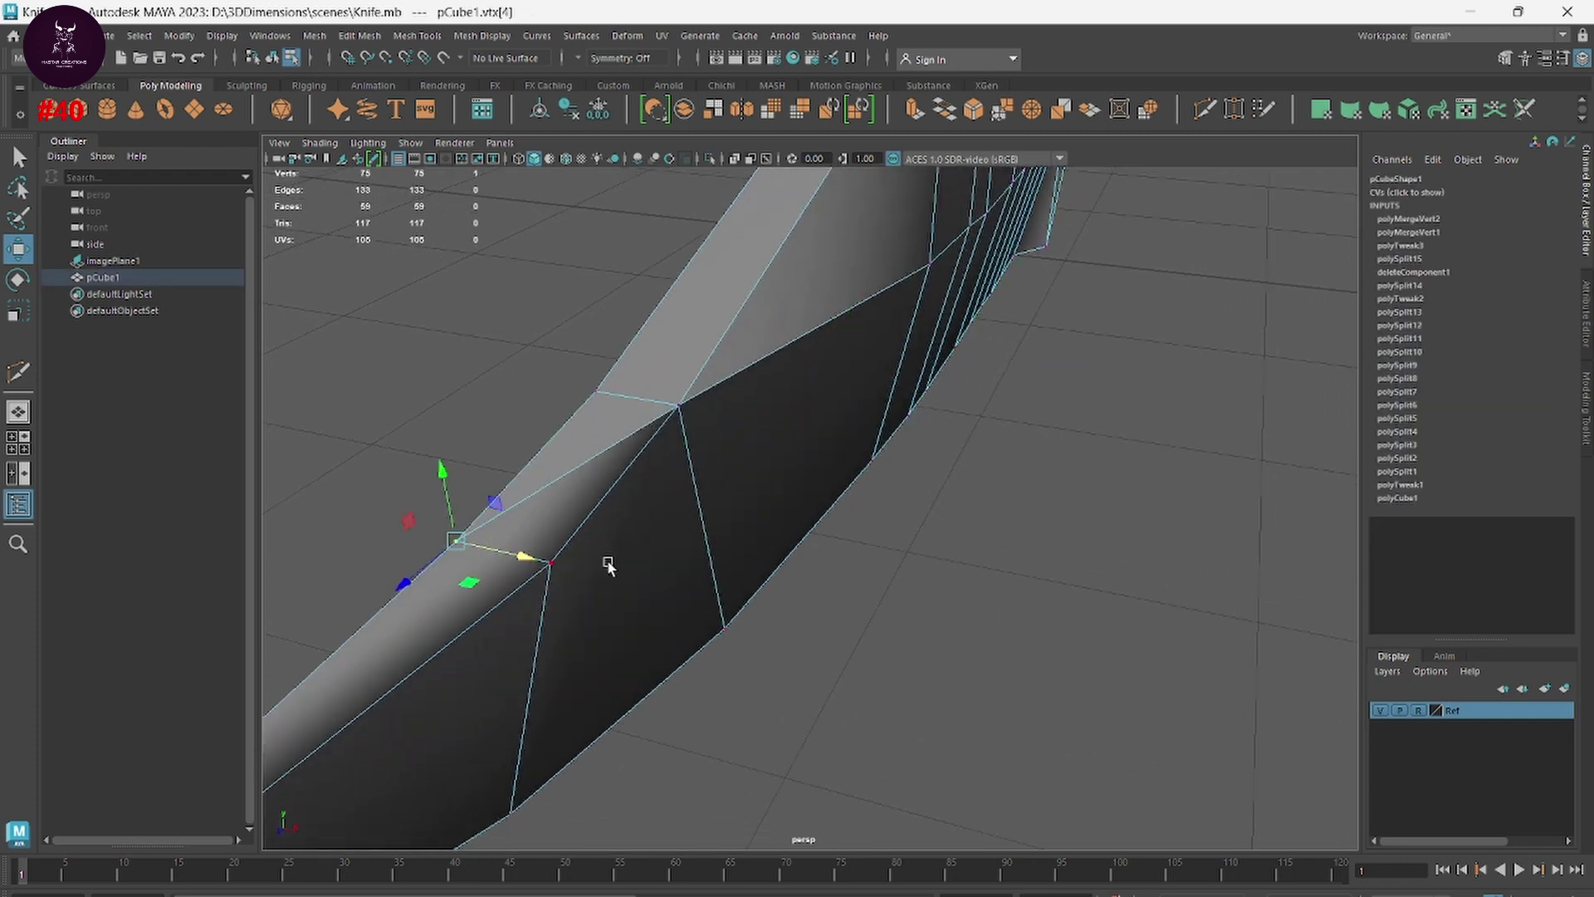
left_click_drag(463, 545, 604, 577)
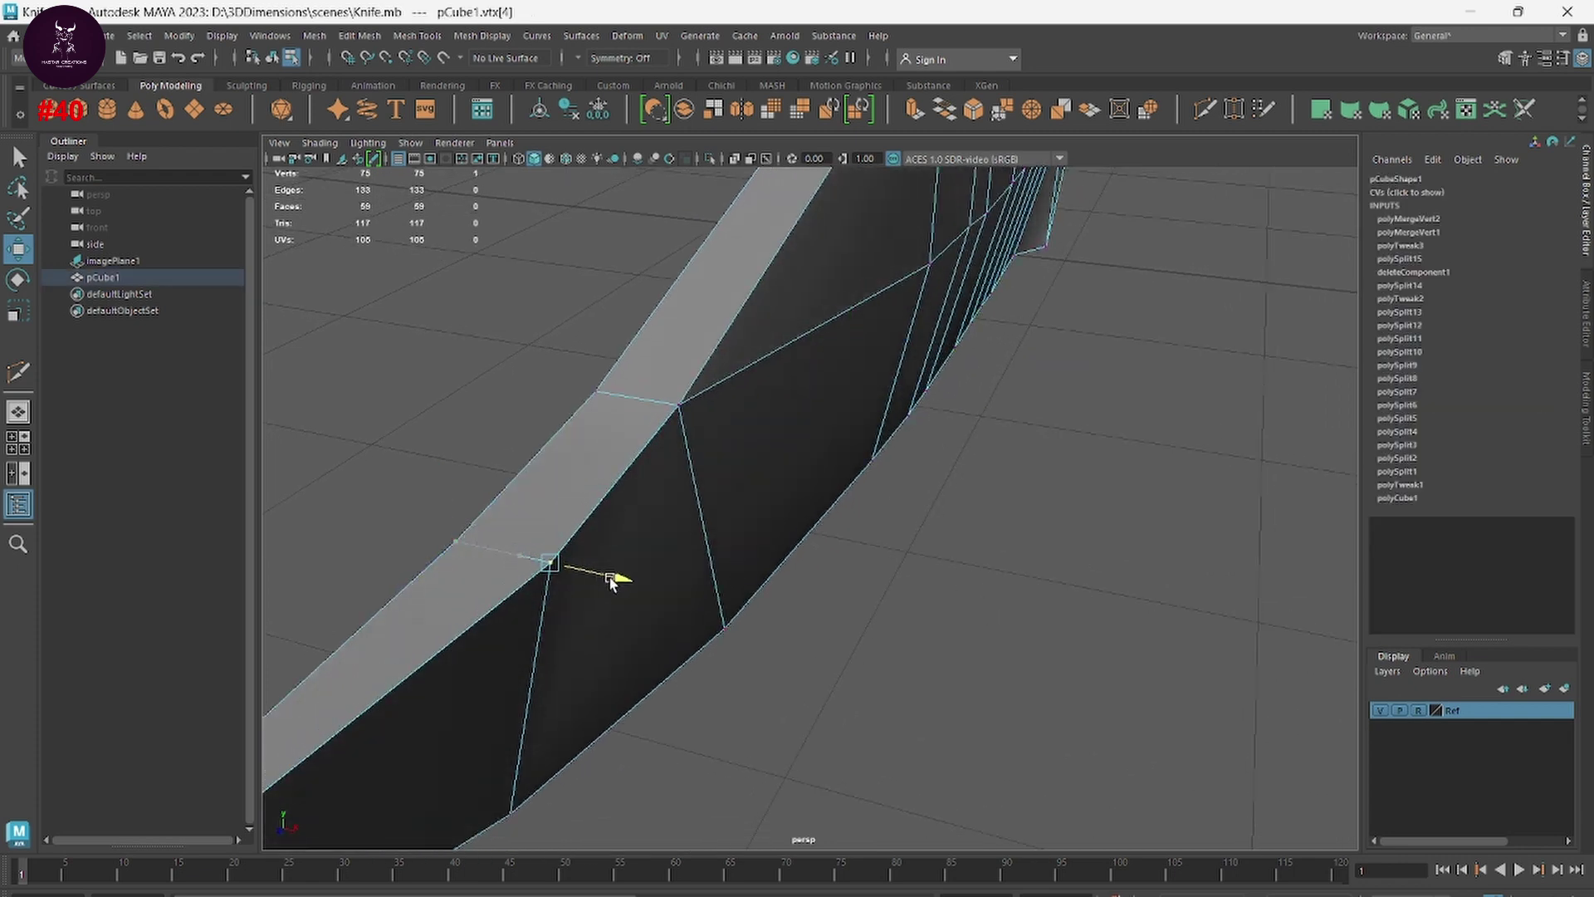
mouse_move(608, 578)
left_mouse_down()
mouse_move(521, 552)
mouse_move(695, 555)
left_mouse_up()
left_click(552, 564)
Step: Merge the overlapping tip vertices and the next stray pair to center
left_click_drag(405, 585, 467, 696)
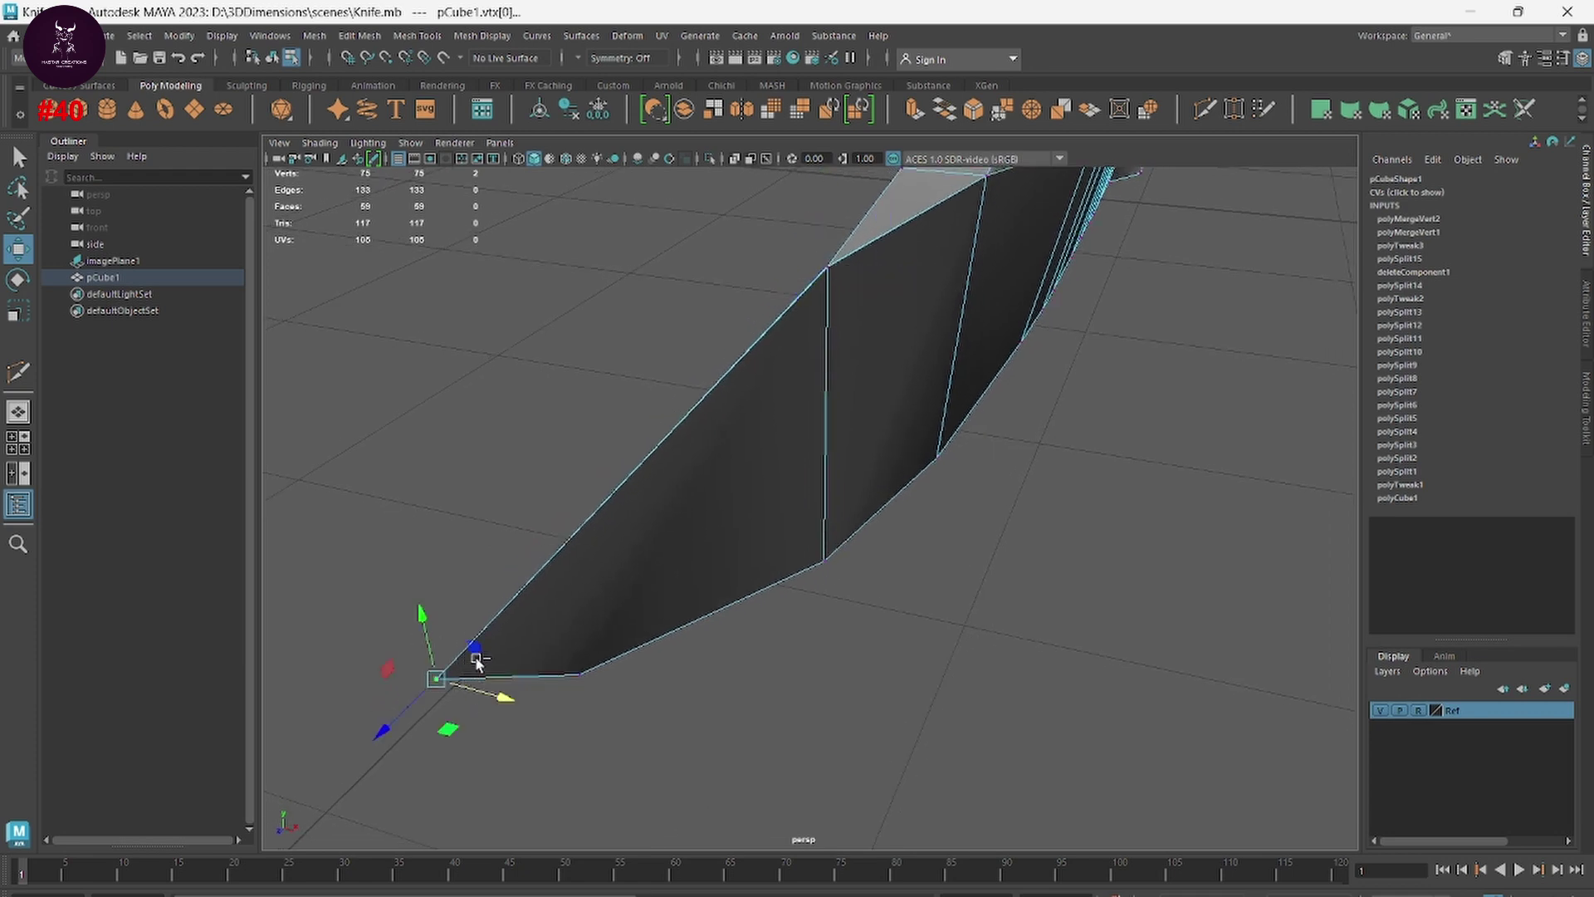
right_click_drag(481, 649, 481, 476, "shift")
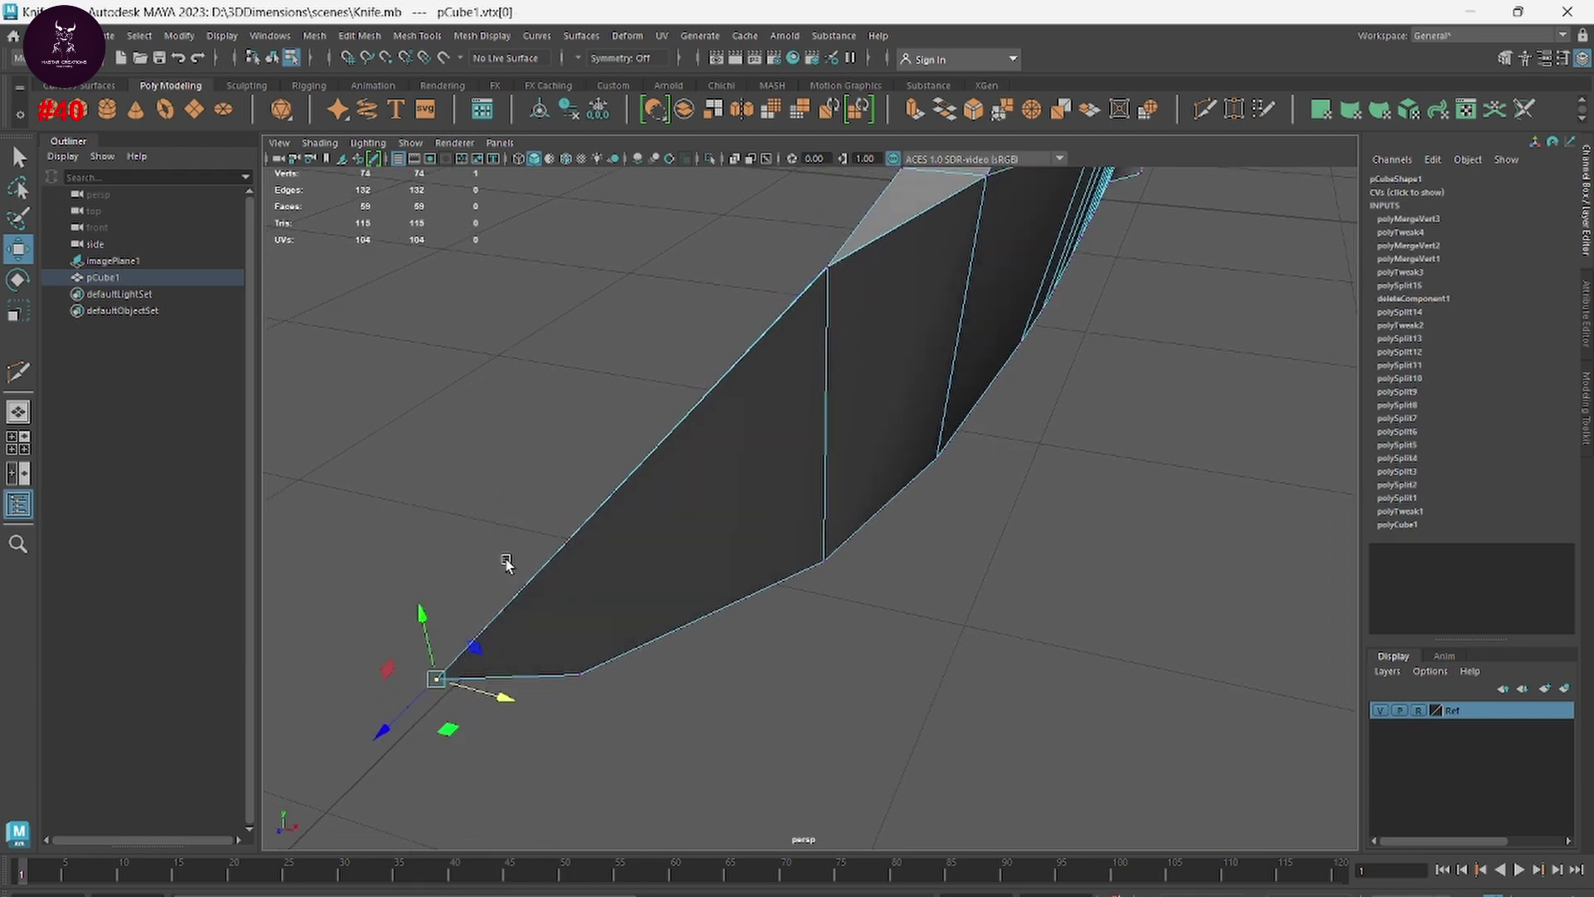
left_click_drag(634, 705, 532, 652)
key("g")
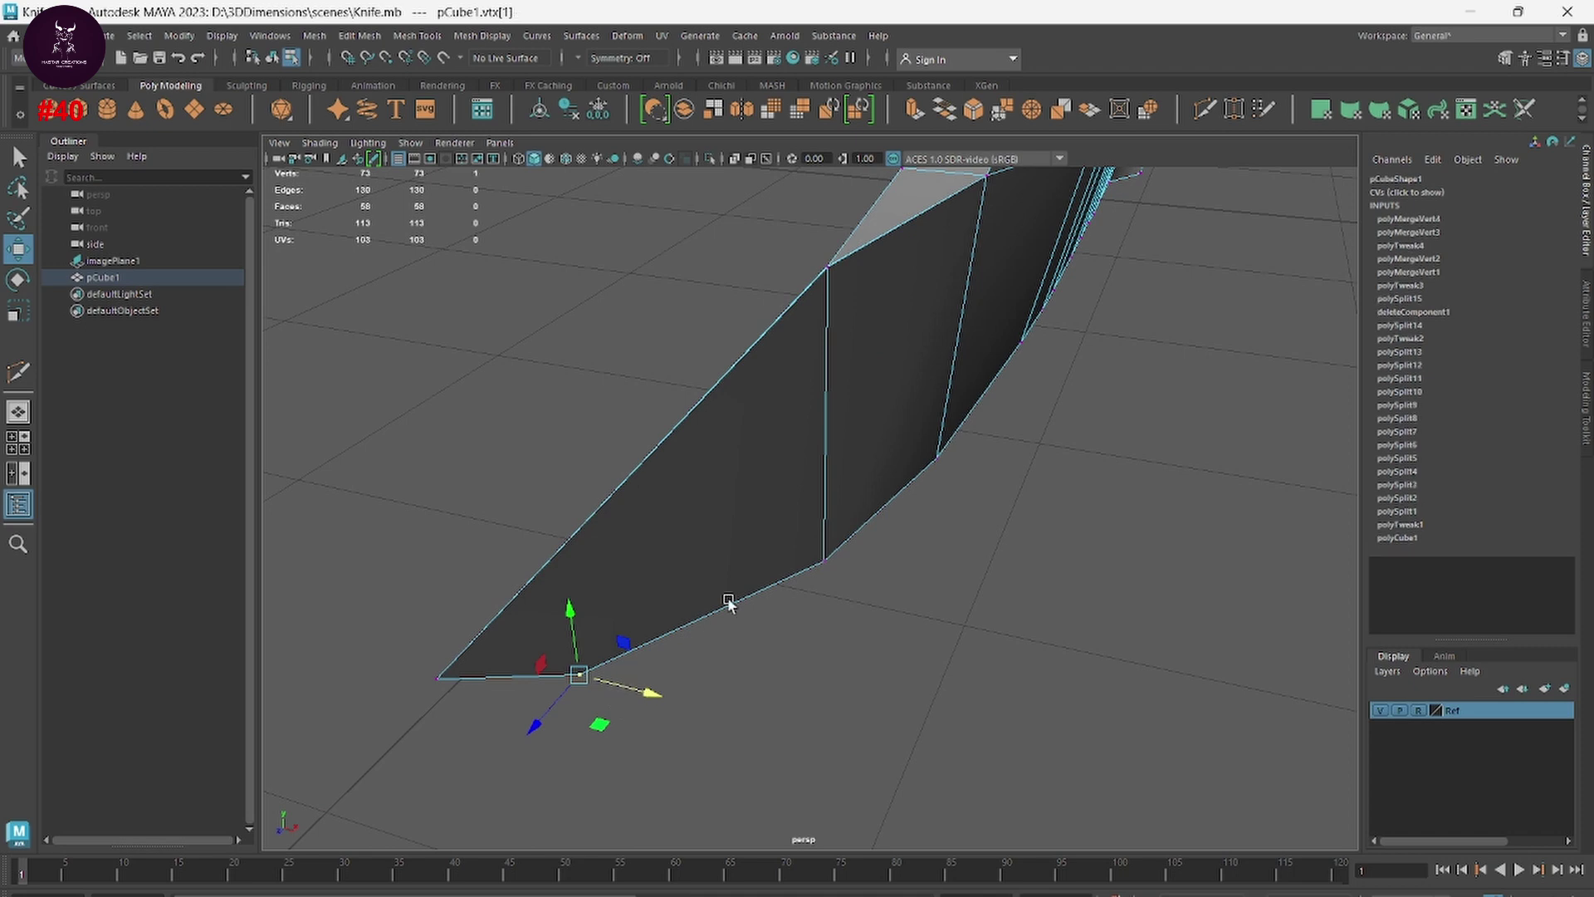
left_click_drag(787, 225, 856, 305)
key("g")
Step: Merge the stray vertices along the lower blade edge
mouse_move(930, 524)
left_mouse_down("alt")
mouse_move(899, 523)
mouse_move(1055, 544)
mouse_move(808, 588)
left_mouse_up("alt")
left_click(779, 532)
key("g")
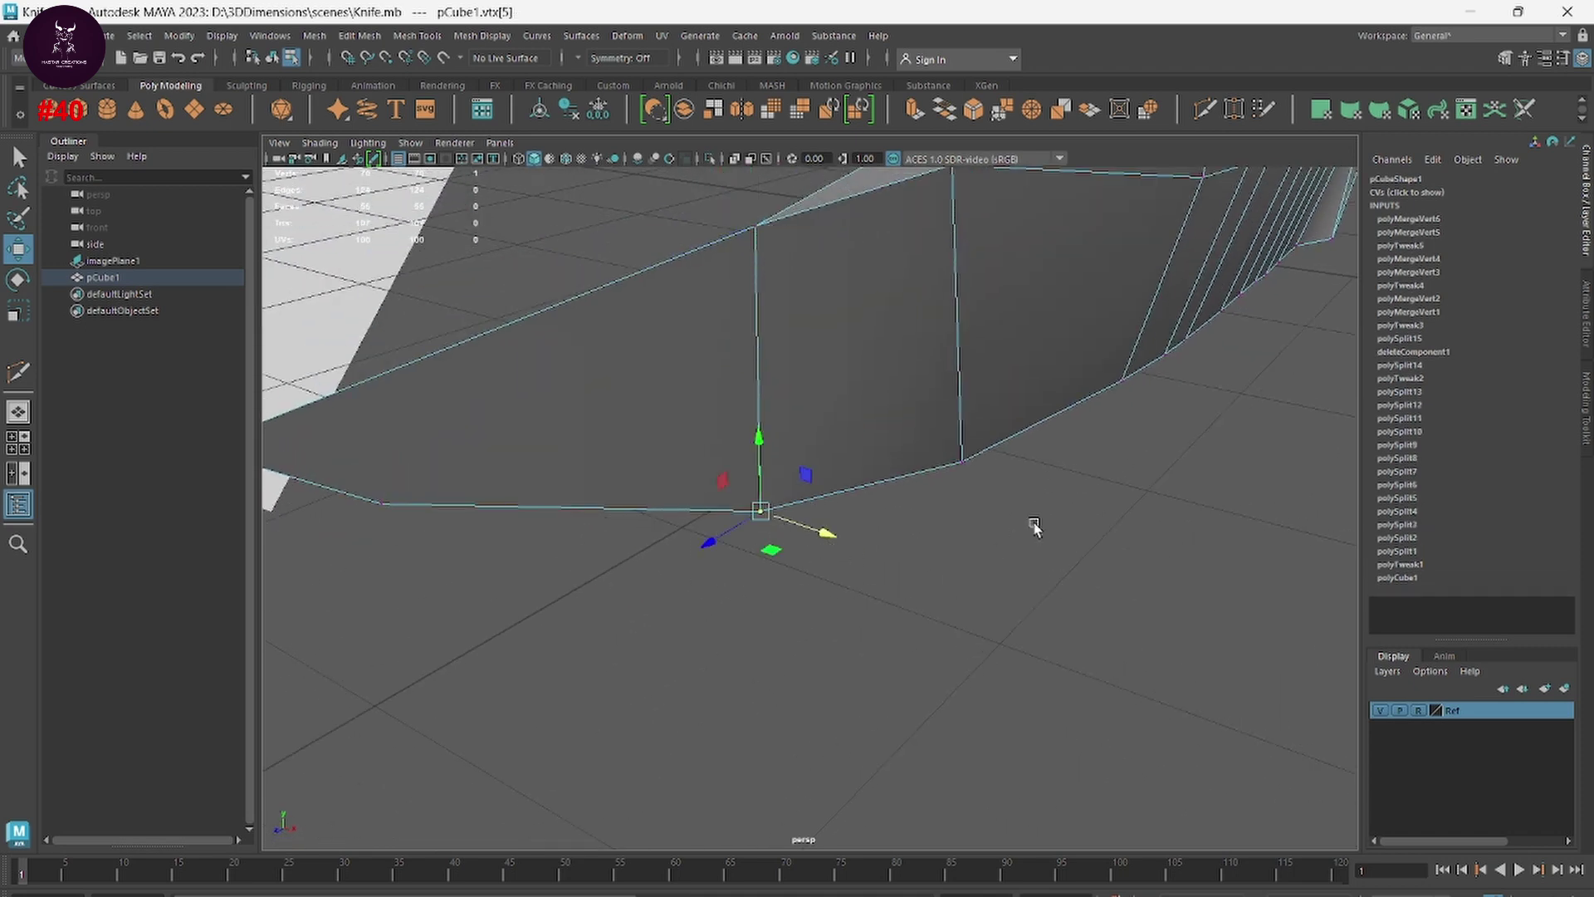
left_click(957, 457)
key("g")
mouse_move(1210, 527)
left_mouse_down("alt")
mouse_move(958, 591)
mouse_move(950, 559)
mouse_move(750, 587)
mouse_move(746, 603)
left_mouse_up("alt")
left_click(752, 576, "shift")
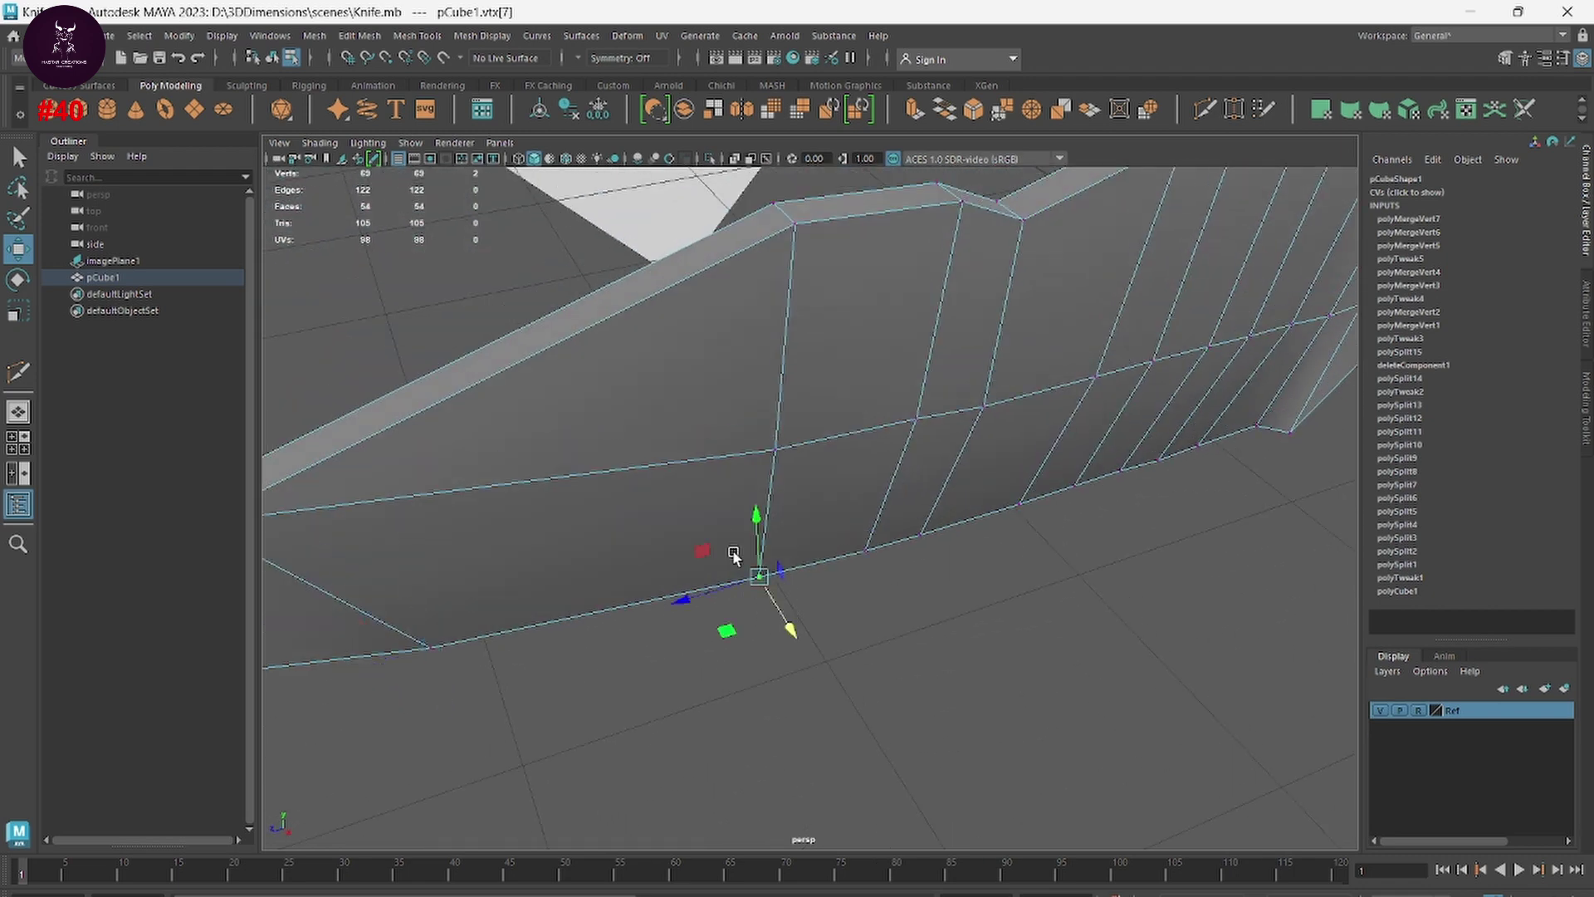
key("g")
left_click(864, 548)
Step: Merge the remaining stray vertex pairs along the blade edge
left_click(955, 569)
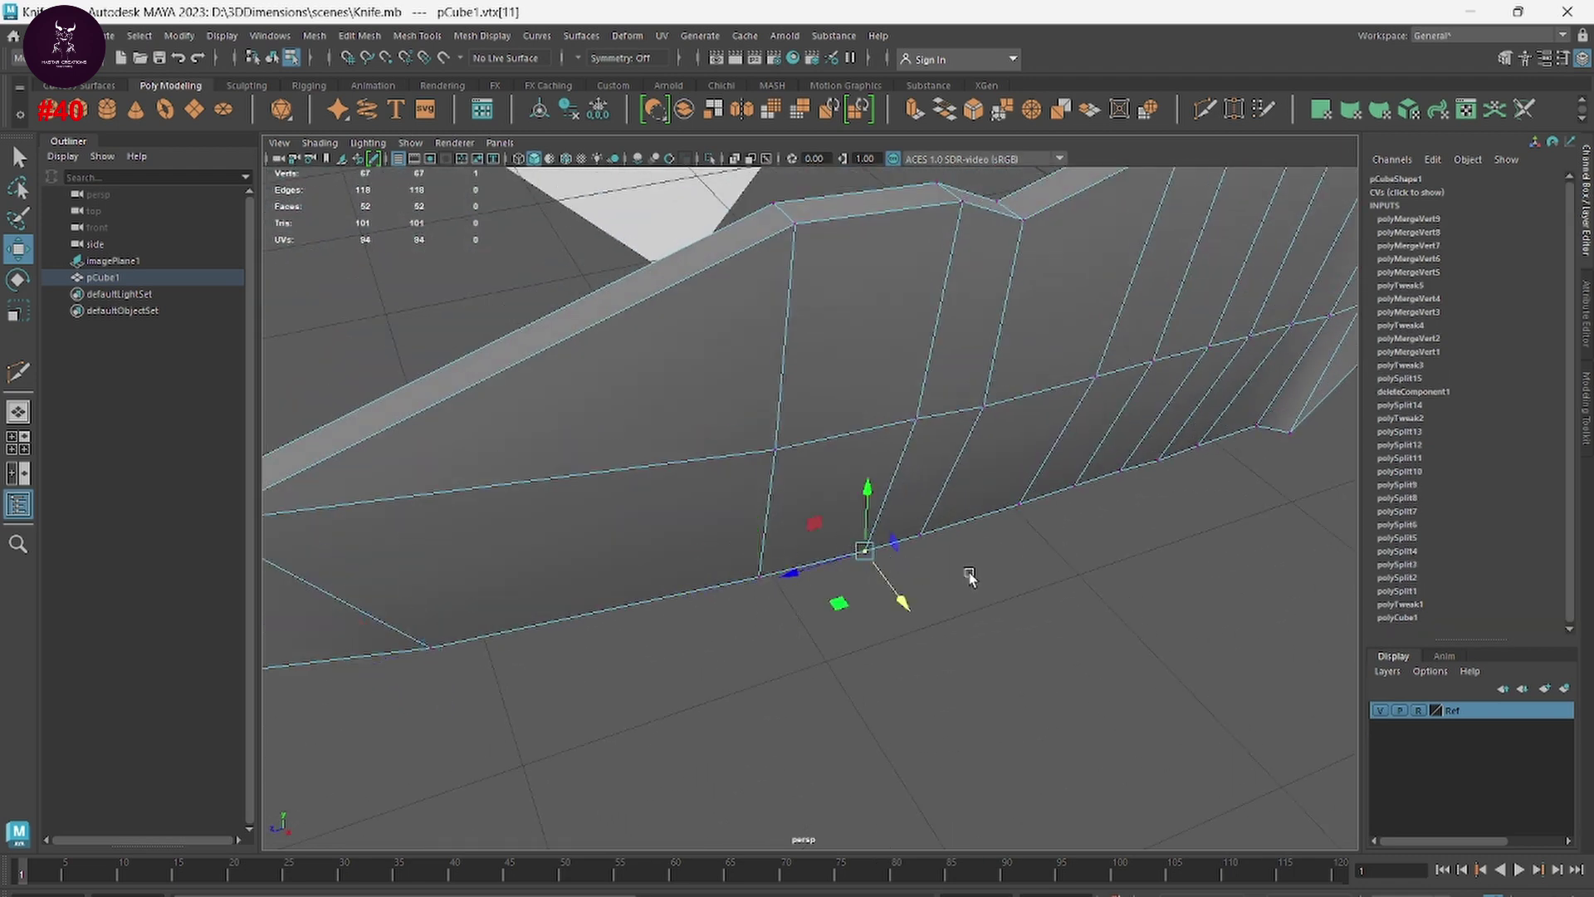
left_click(920, 536)
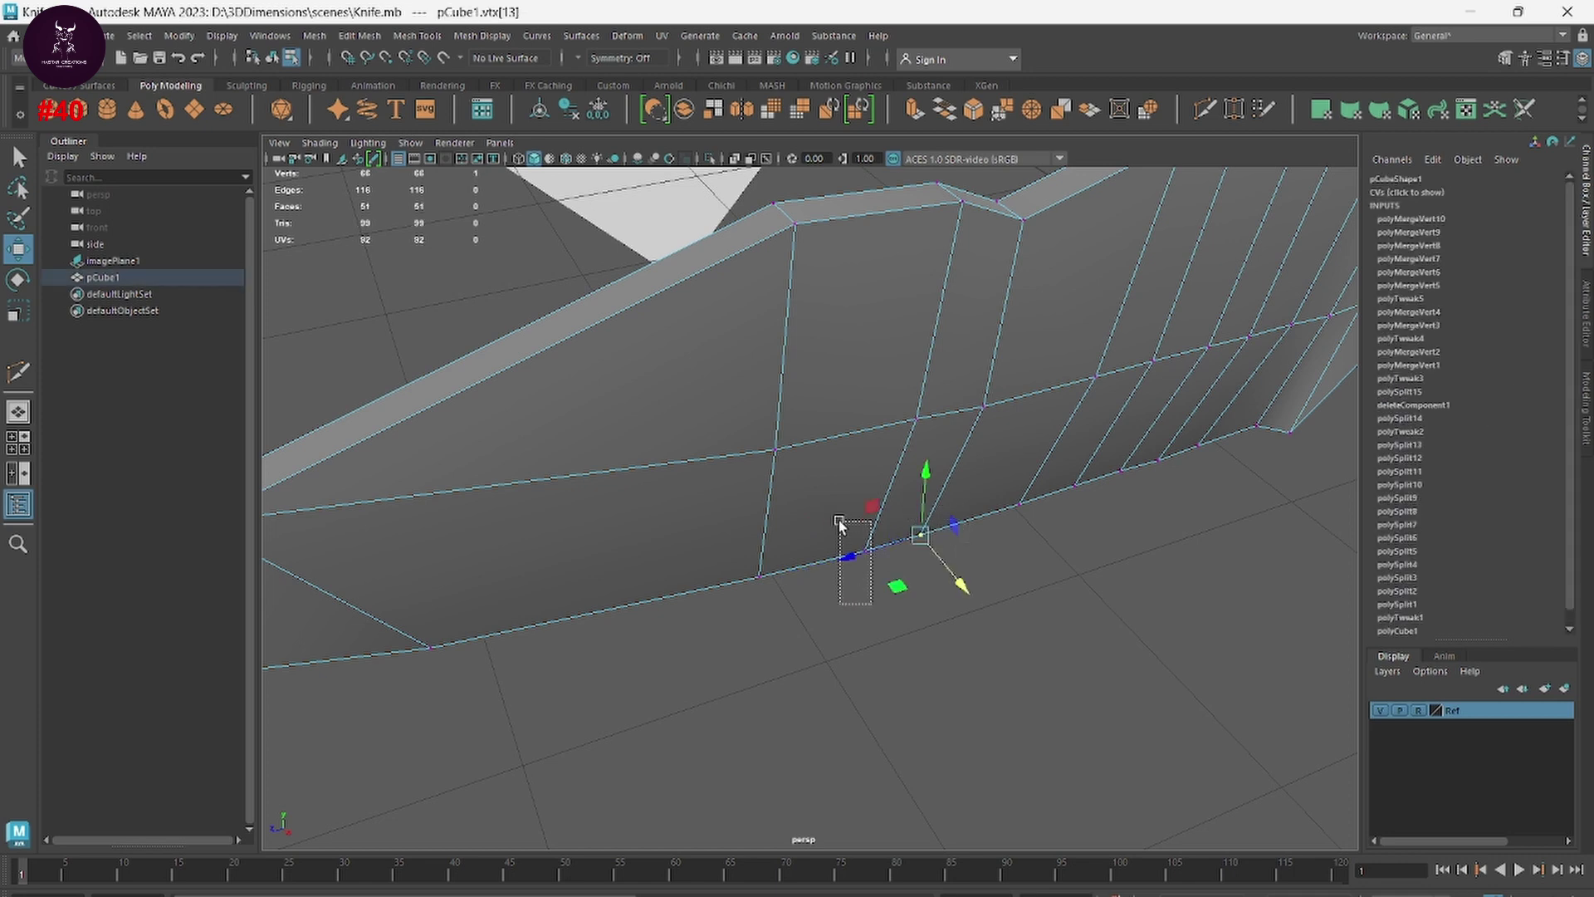
left_click(864, 549)
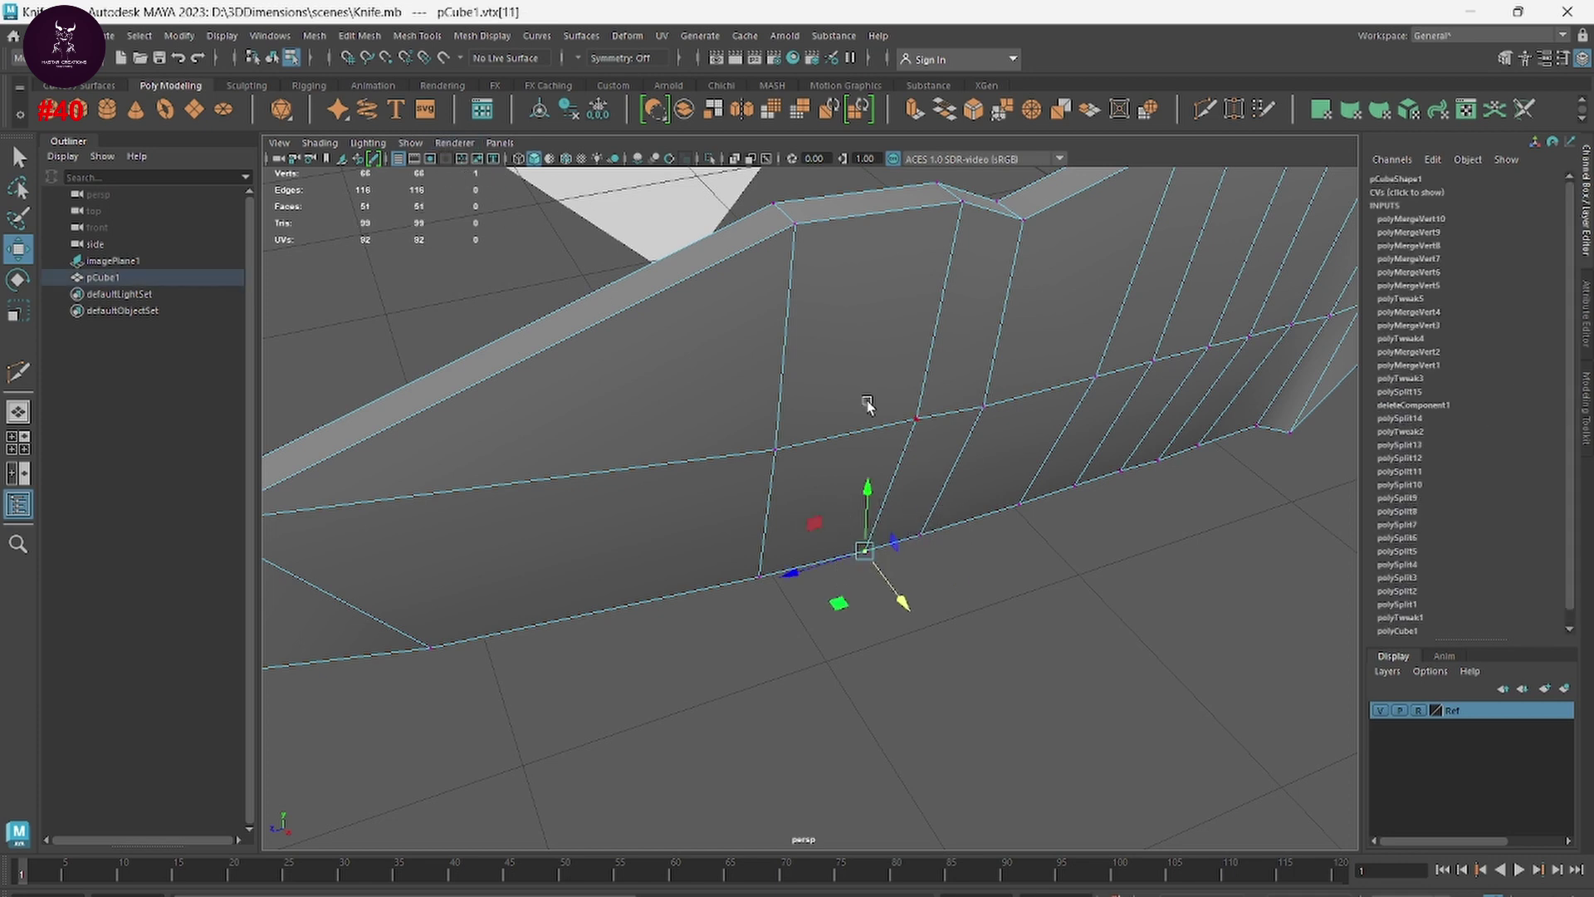
left_click(1018, 504, "shift")
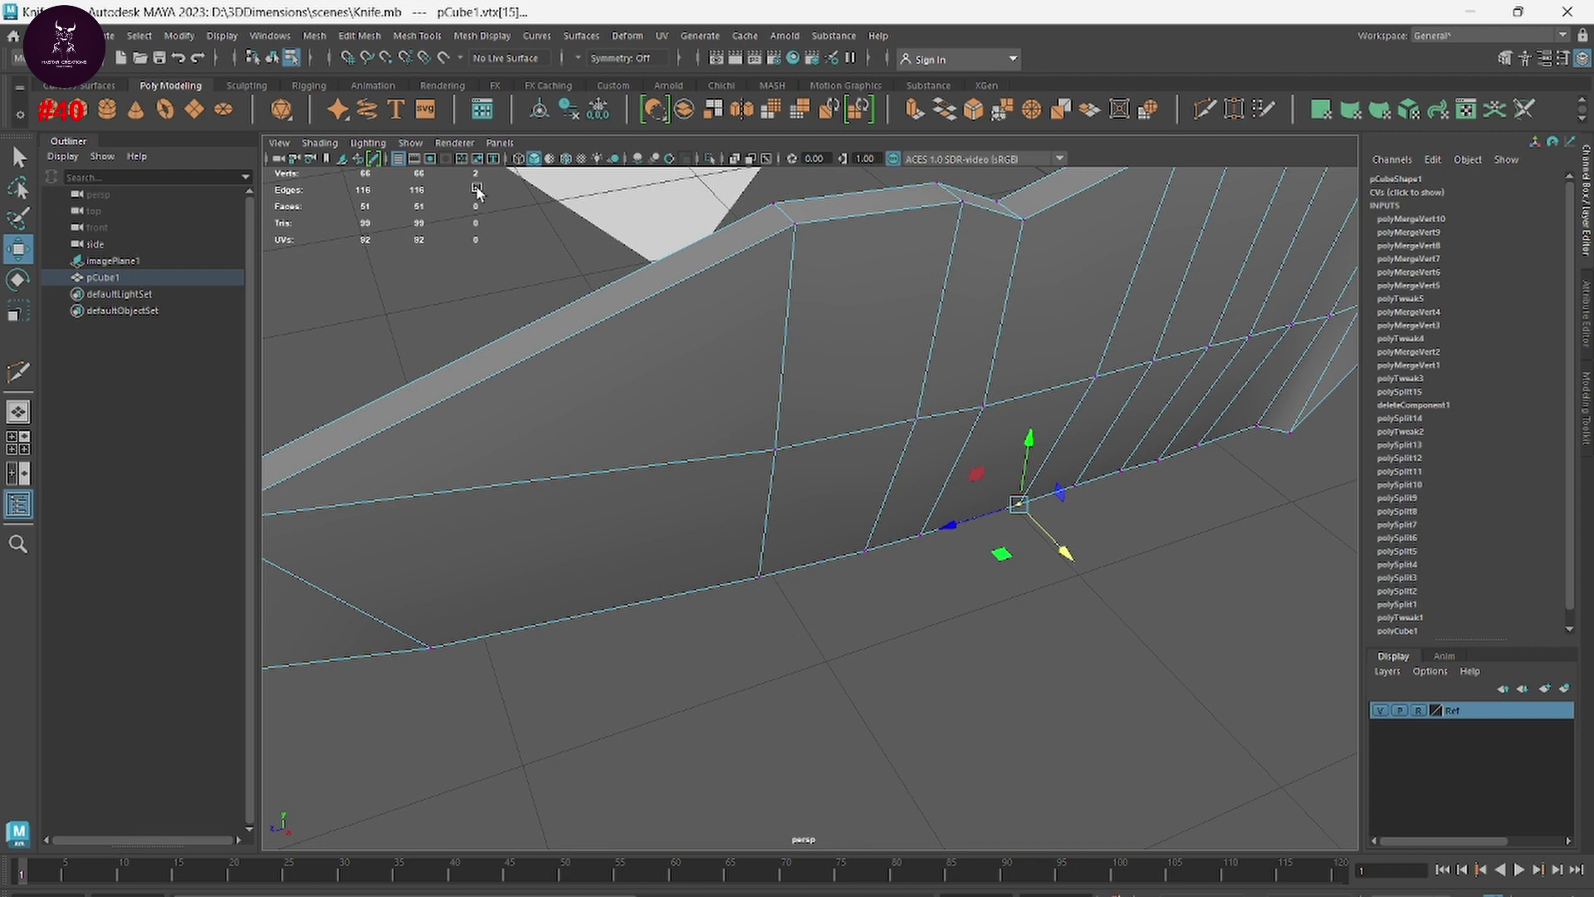
key("g")
left_click(1075, 487, "shift")
key("g")
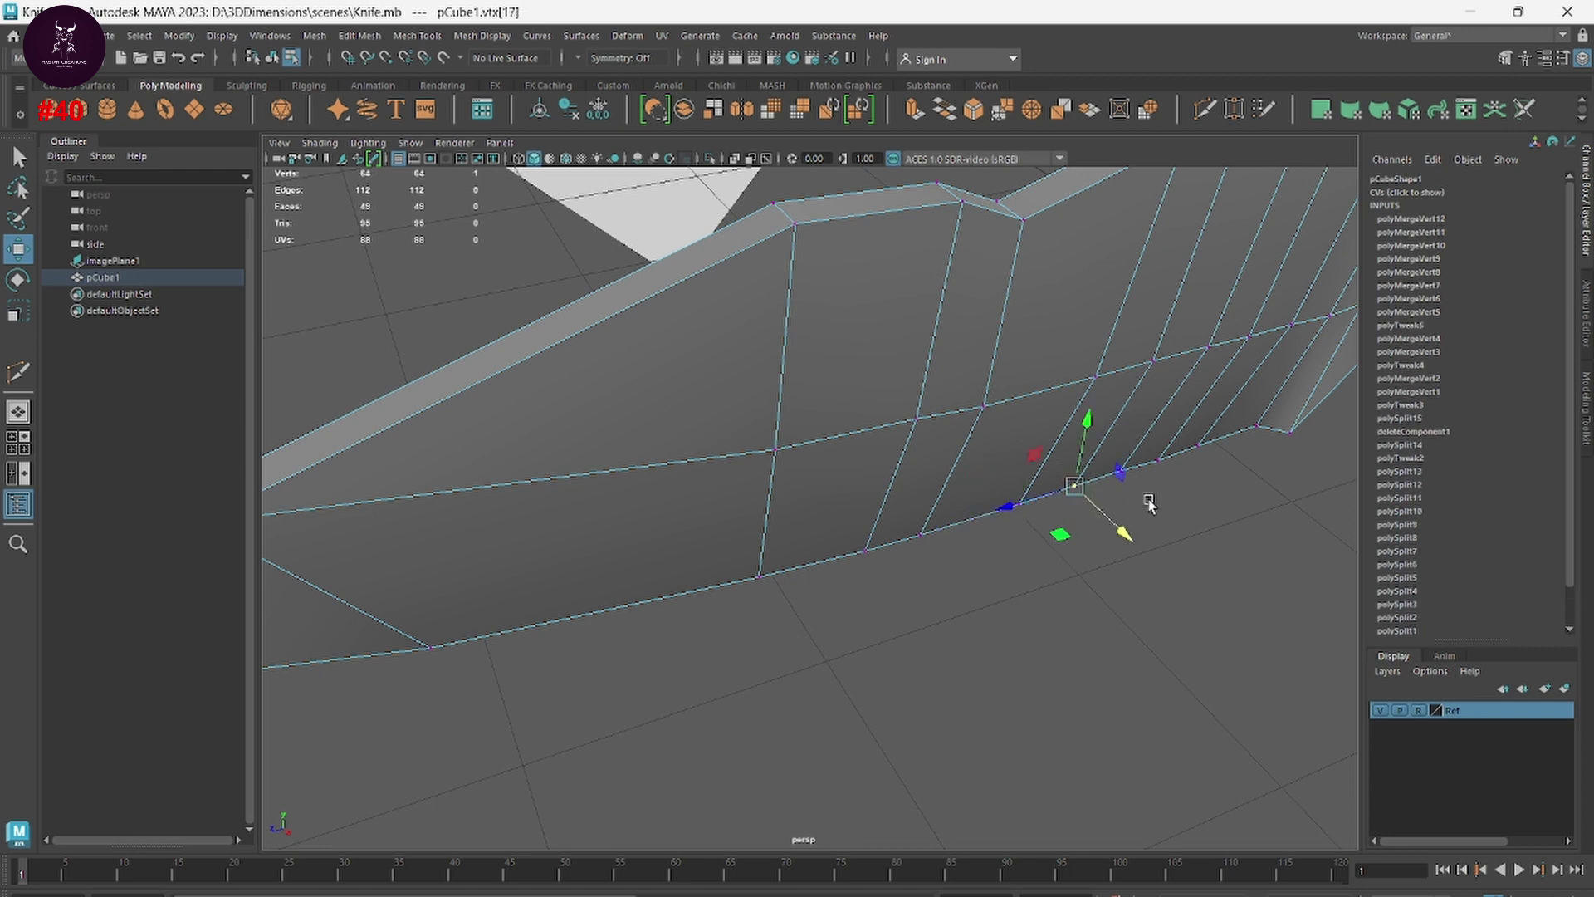
mouse_move(1154, 499)
left_mouse_down("shift")
mouse_move(1111, 459)
mouse_move(1193, 436)
mouse_move(1264, 443)
left_mouse_up("shift")
key("g")
key("g")
key("g")
key("g")
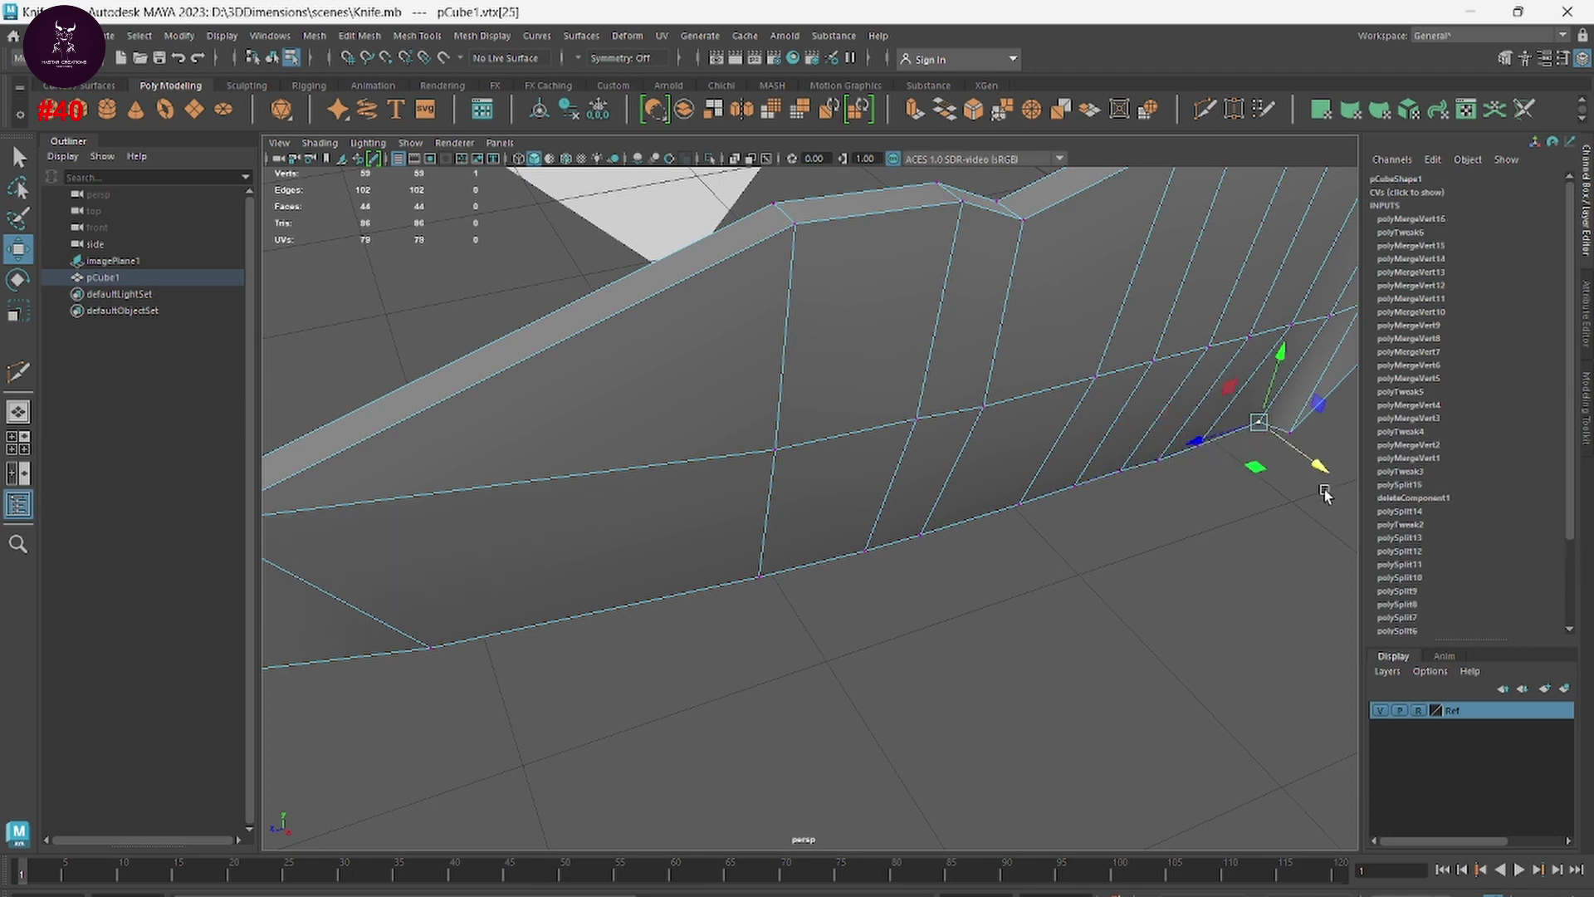
left_click(1163, 552)
Step: Reshape the edge bevel band by moving one vertex and nudging vtx[45] into place
mouse_move(1163, 554)
left_mouse_down("alt")
mouse_move(1221, 561)
mouse_move(1143, 523)
mouse_move(1210, 558)
mouse_move(1114, 551)
mouse_move(914, 587)
mouse_move(598, 555)
mouse_move(758, 612)
left_mouse_up("alt")
mouse_move(758, 612)
right_mouse_down("alt")
mouse_move(805, 615)
mouse_move(961, 551)
mouse_move(724, 484)
right_mouse_up("alt")
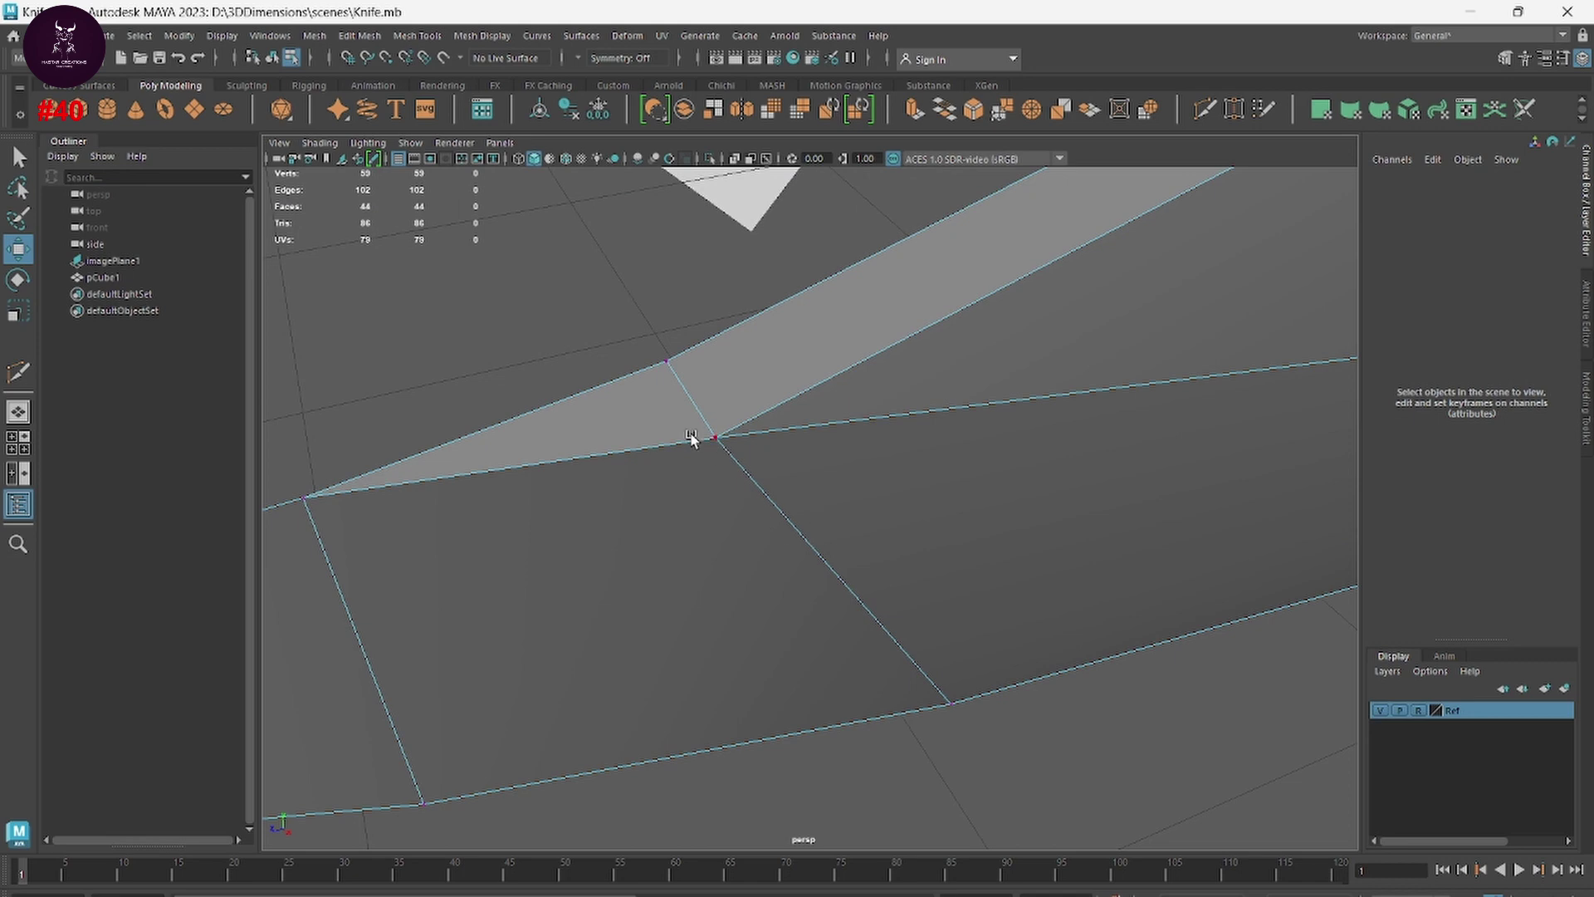
left_click(706, 438)
left_click_drag(738, 473, 713, 436)
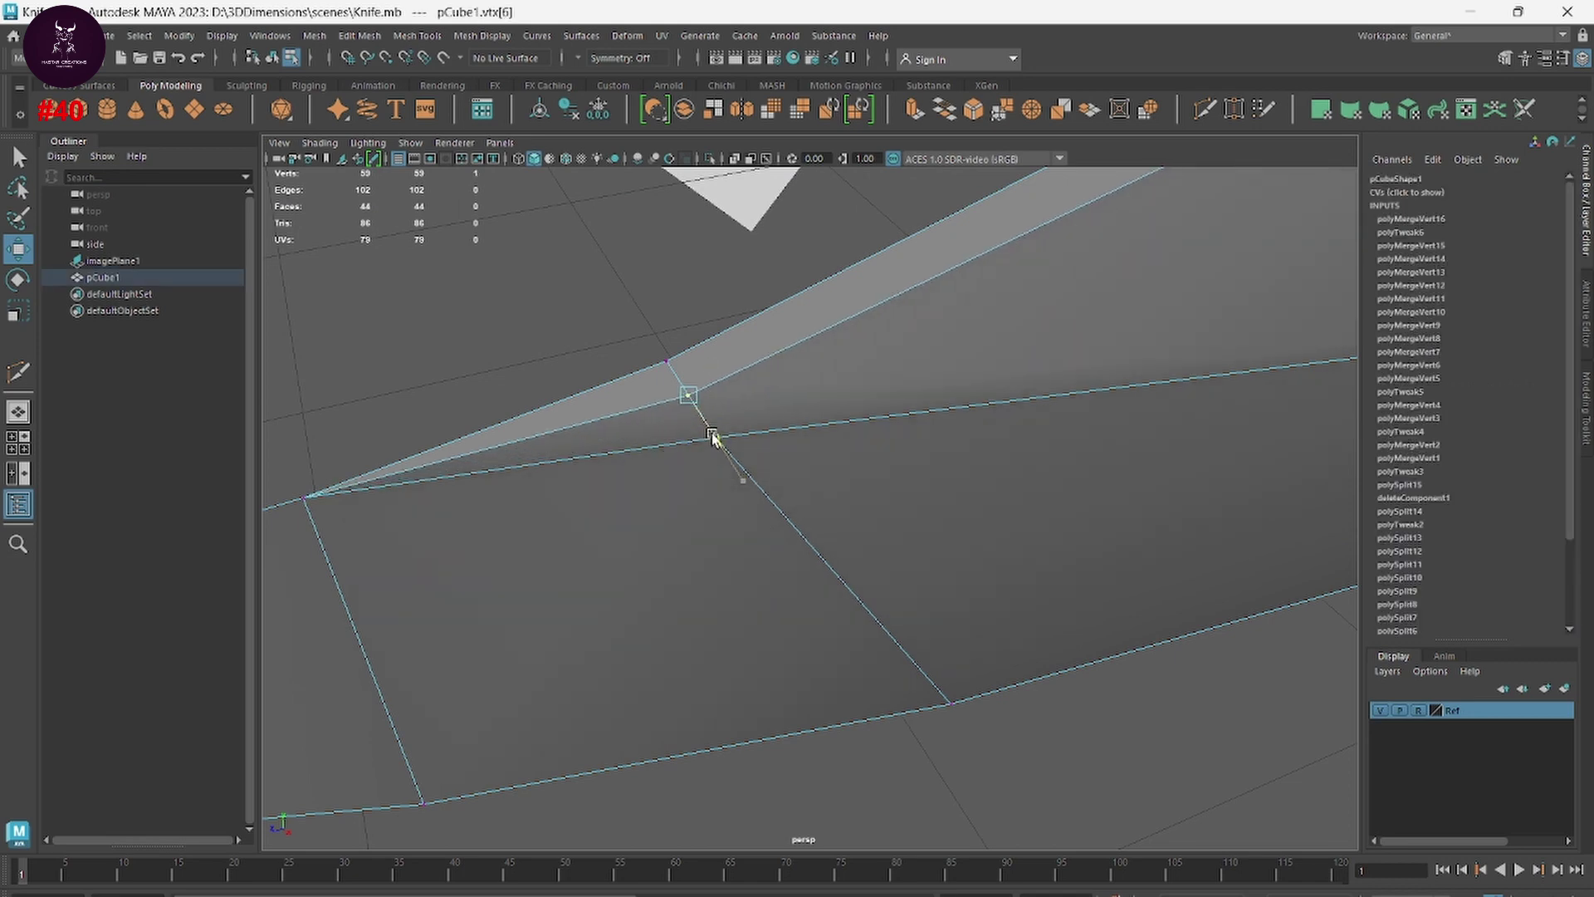
scroll(716, 524, "up", 5)
scroll(744, 526, "down", 4)
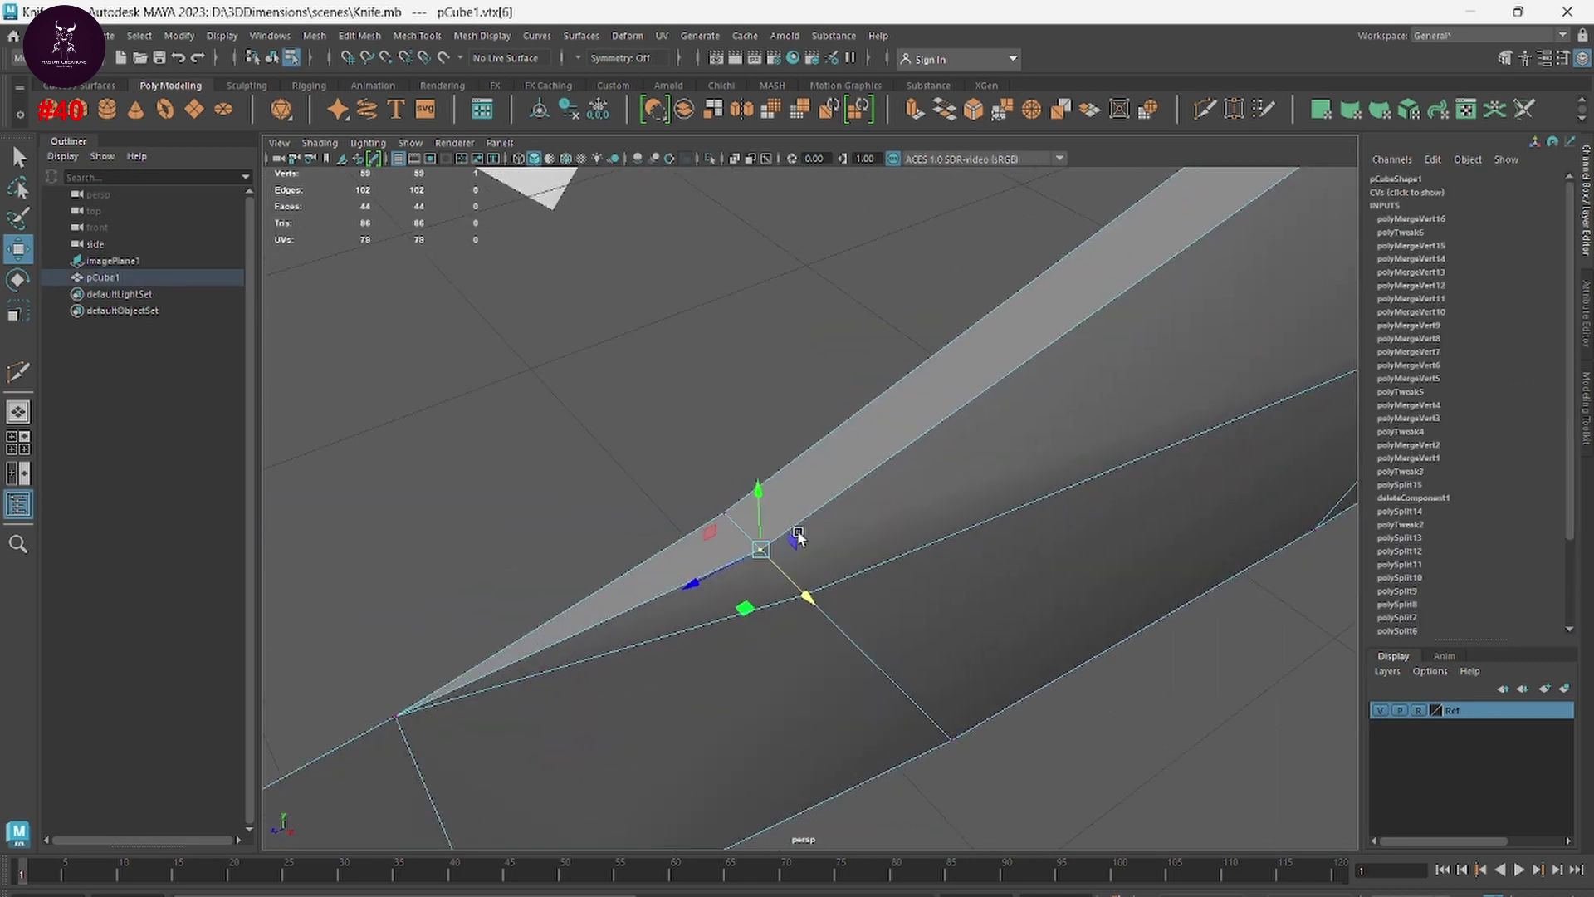
left_click(837, 619)
left_click_drag(839, 622, 825, 631)
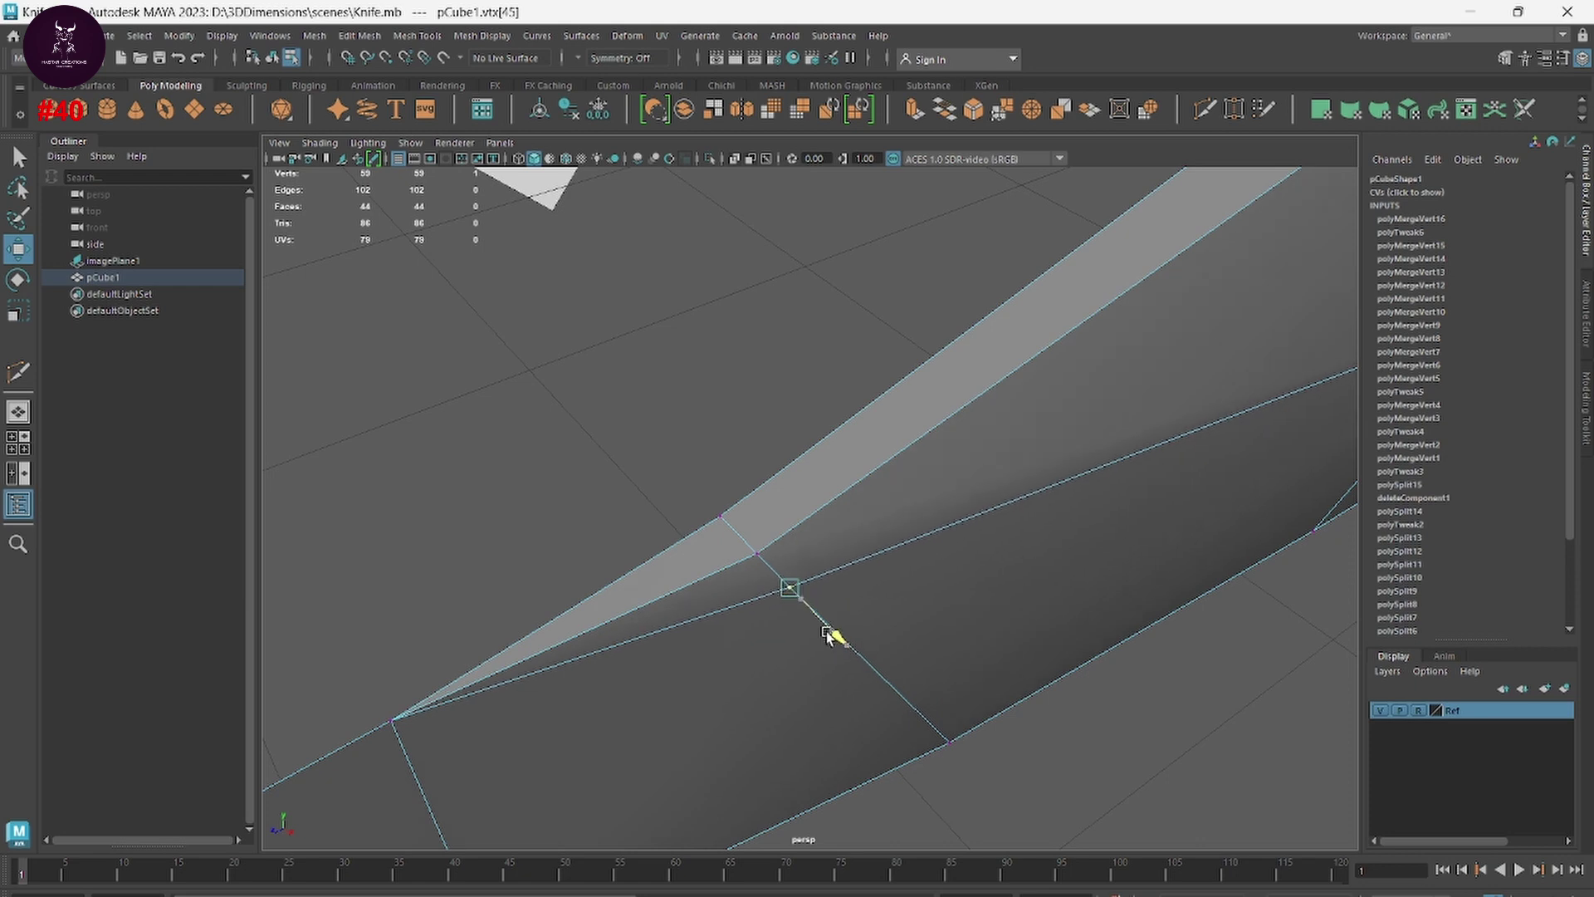
Step: Return the knife mesh, now at 59 vertices, to object mode and select it
scroll(963, 652, "down", 4)
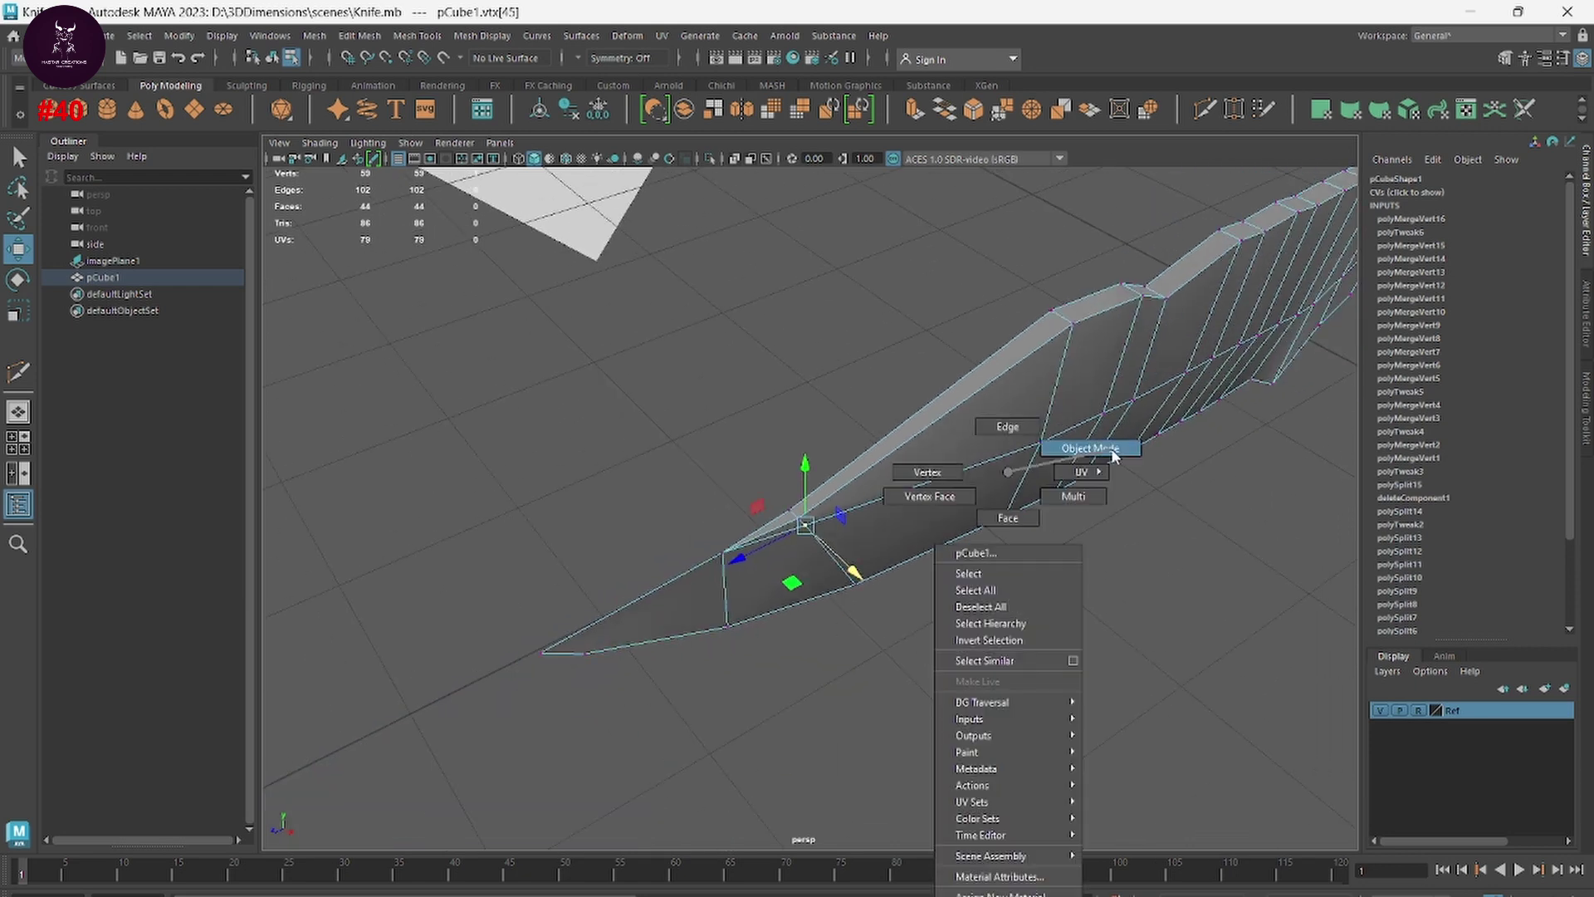
right_click_drag(1008, 598, 1068, 450)
scroll(1138, 600, "up", 3)
scroll(1080, 618, "up", 3)
scroll(1170, 616, "down", 2)
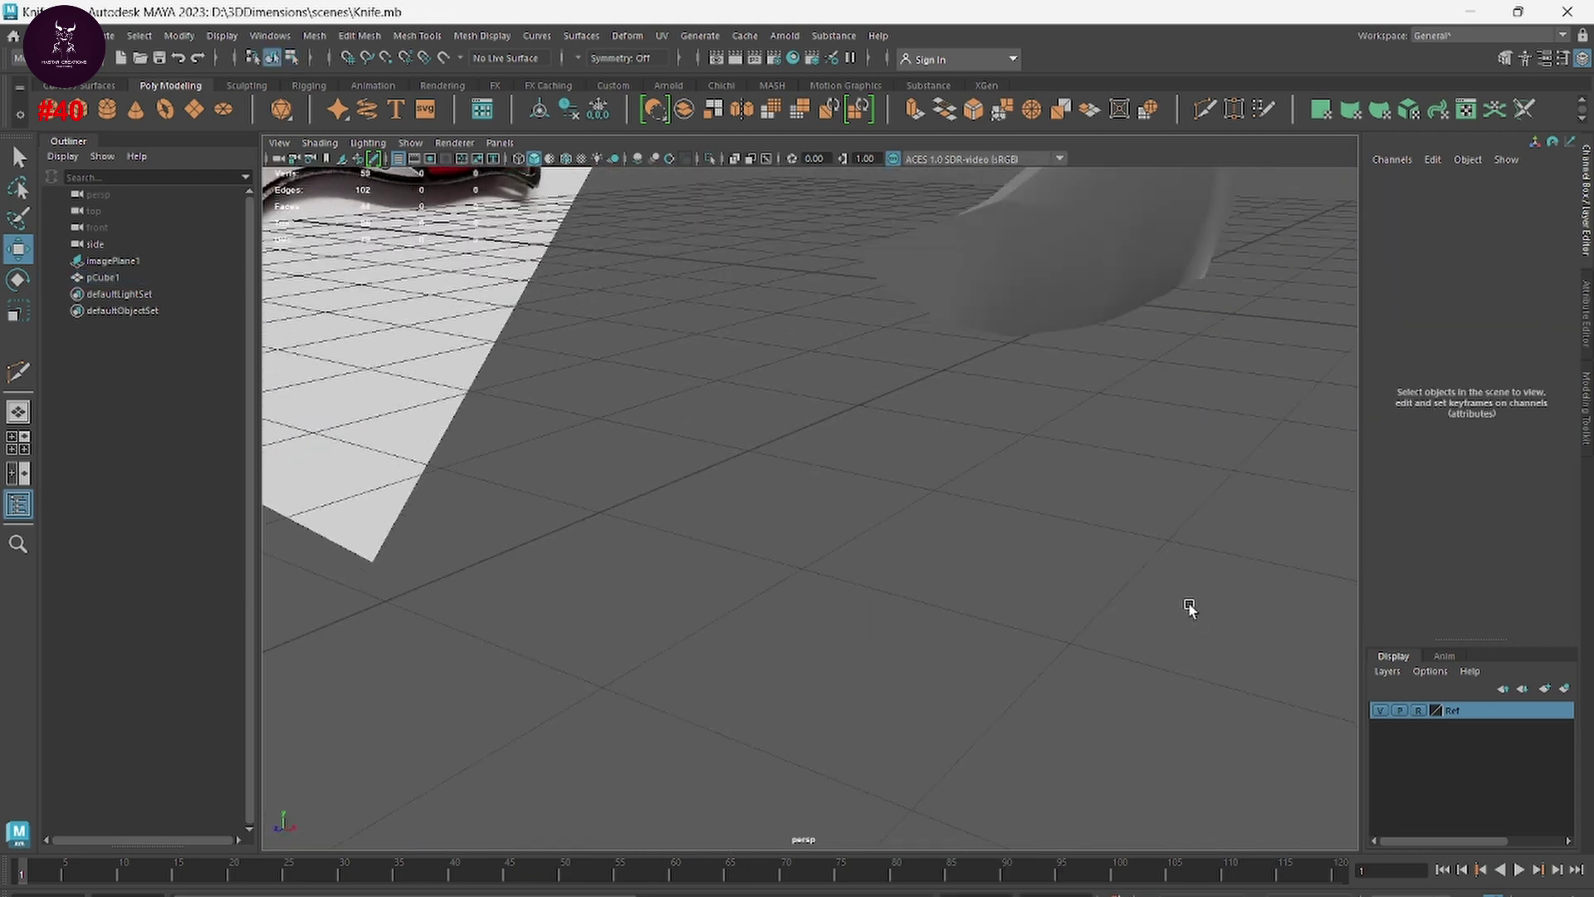
scroll(943, 736, "down", 3)
mouse_move(943, 736)
left_mouse_down("alt")
mouse_move(1004, 694)
mouse_move(913, 521)
left_mouse_up("alt")
left_click(913, 521)
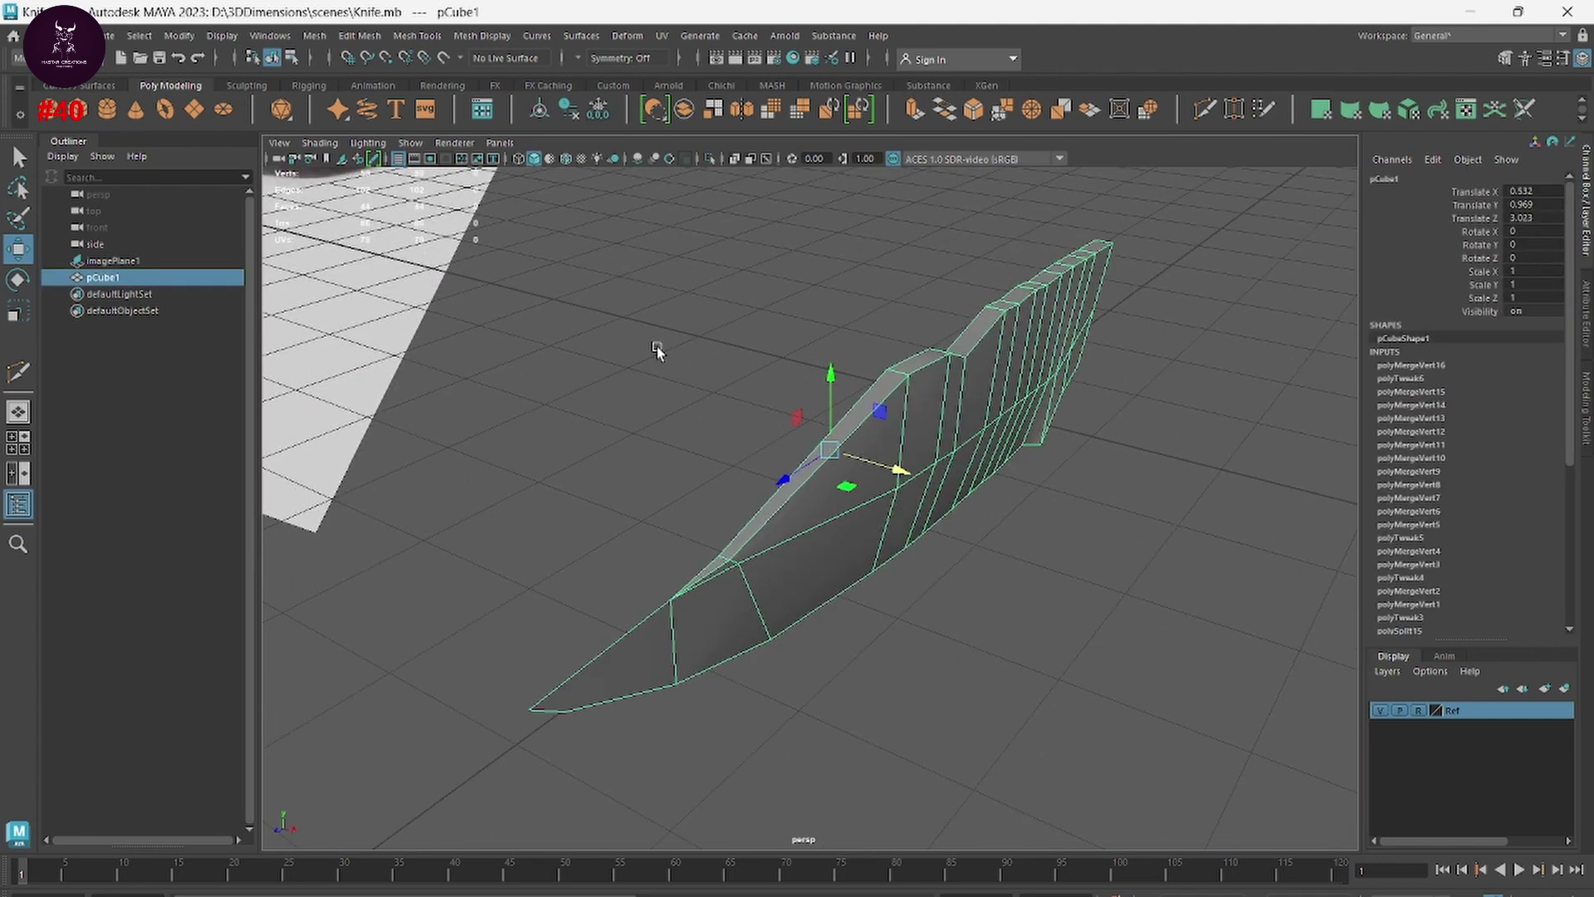
Step: Center the knife's pivot, delete its history, and switch the mesh to edge mode
left_click(540, 110)
left_click(598, 113)
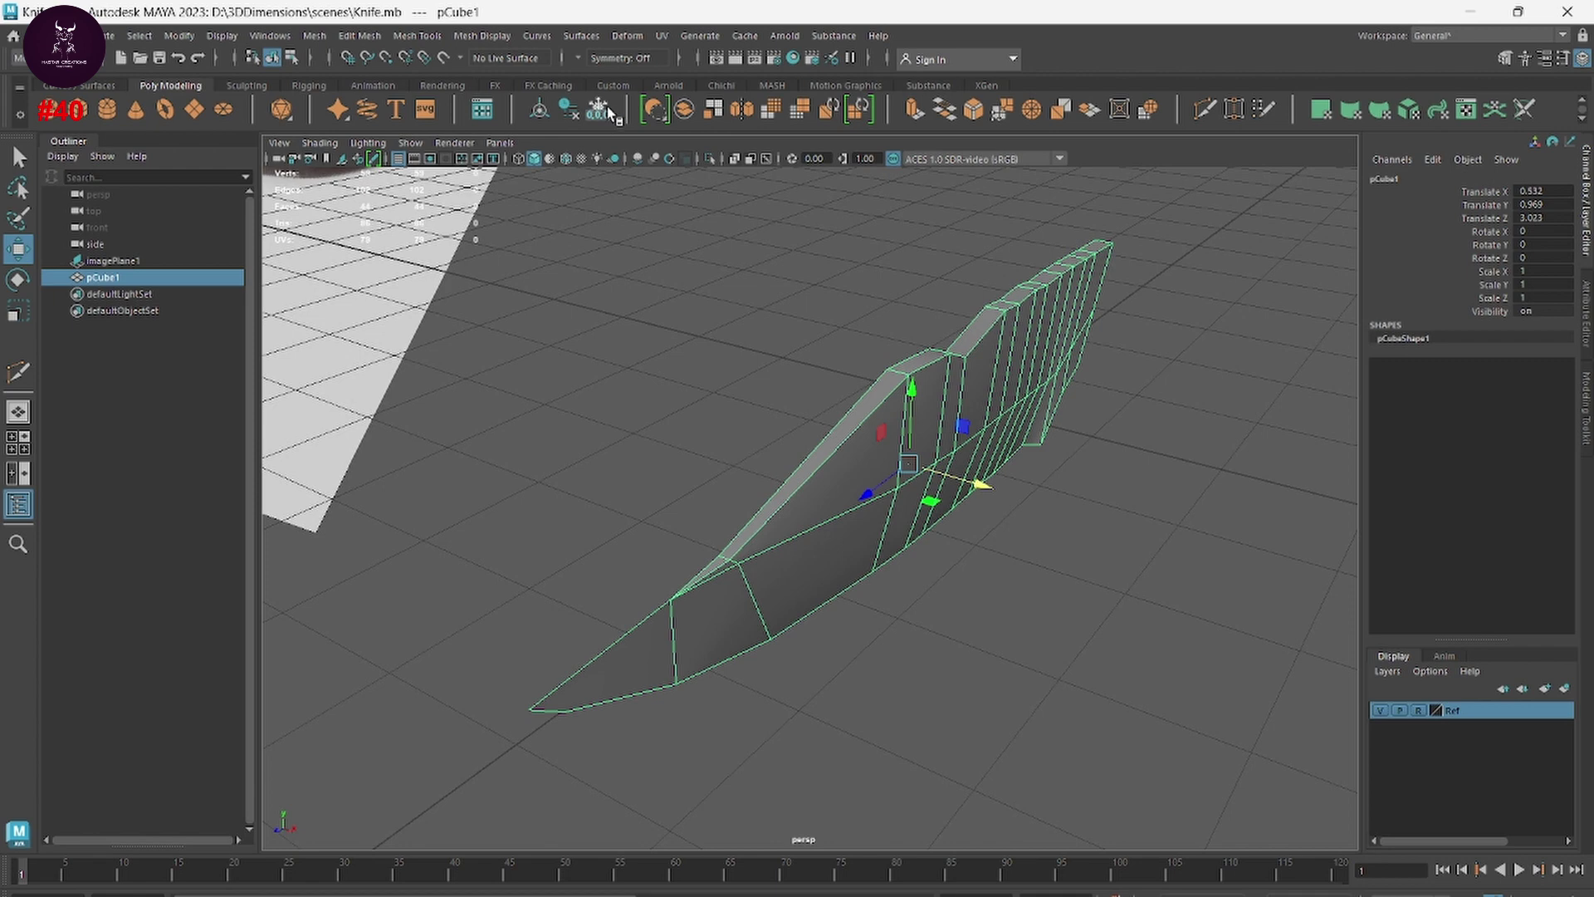
left_click(1211, 541)
right_click_drag(861, 459, 1007, 541, "alt")
mouse_move(1007, 541)
left_mouse_down("alt")
mouse_move(979, 505)
mouse_move(952, 538)
left_mouse_up("alt")
right_click_drag(952, 538, 889, 587, "alt")
left_click(844, 456)
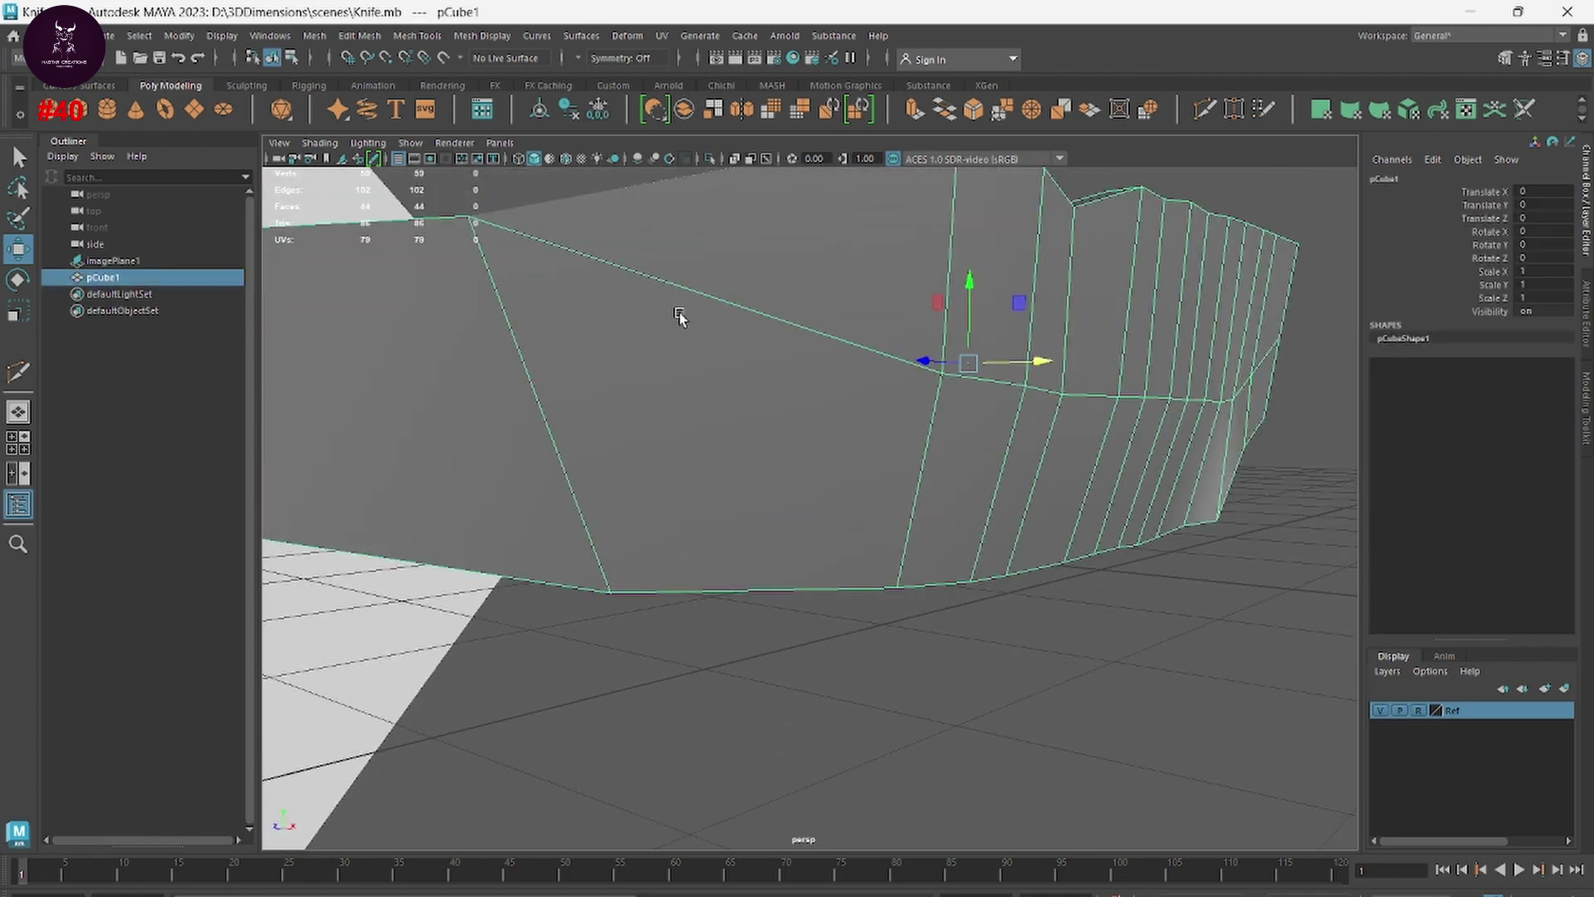
right_click(790, 348)
left_click(800, 314)
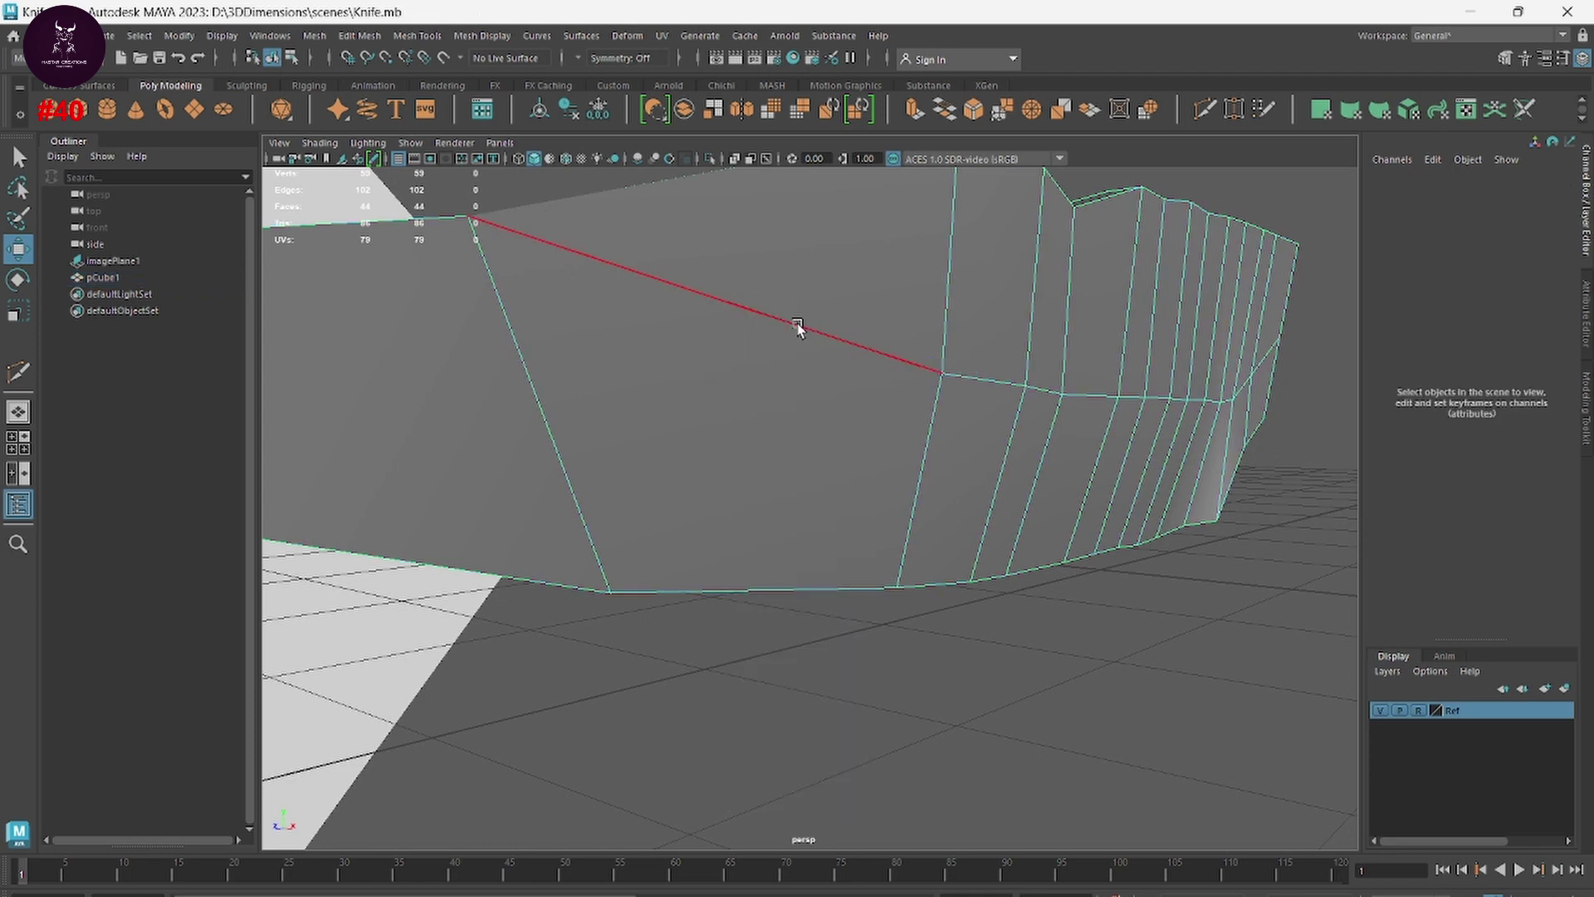
Step: Select the long edge loop across the blade side up to the notch
left_click(1005, 384, "shift")
left_click(1084, 393, "shift")
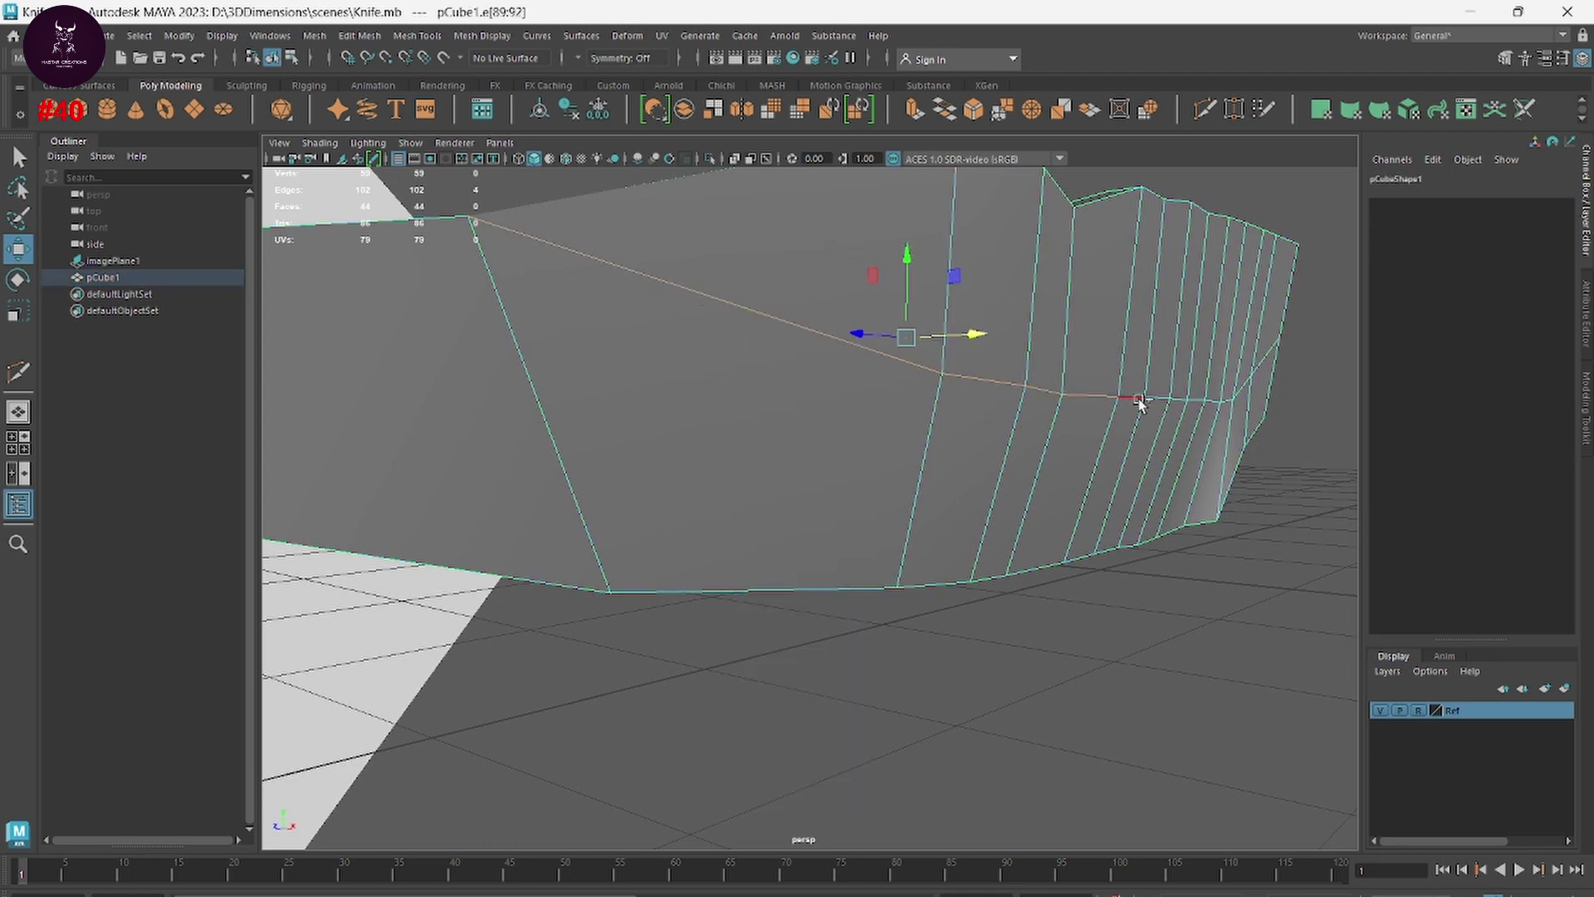
left_click(1138, 398, "shift")
left_click(1181, 397, "shift")
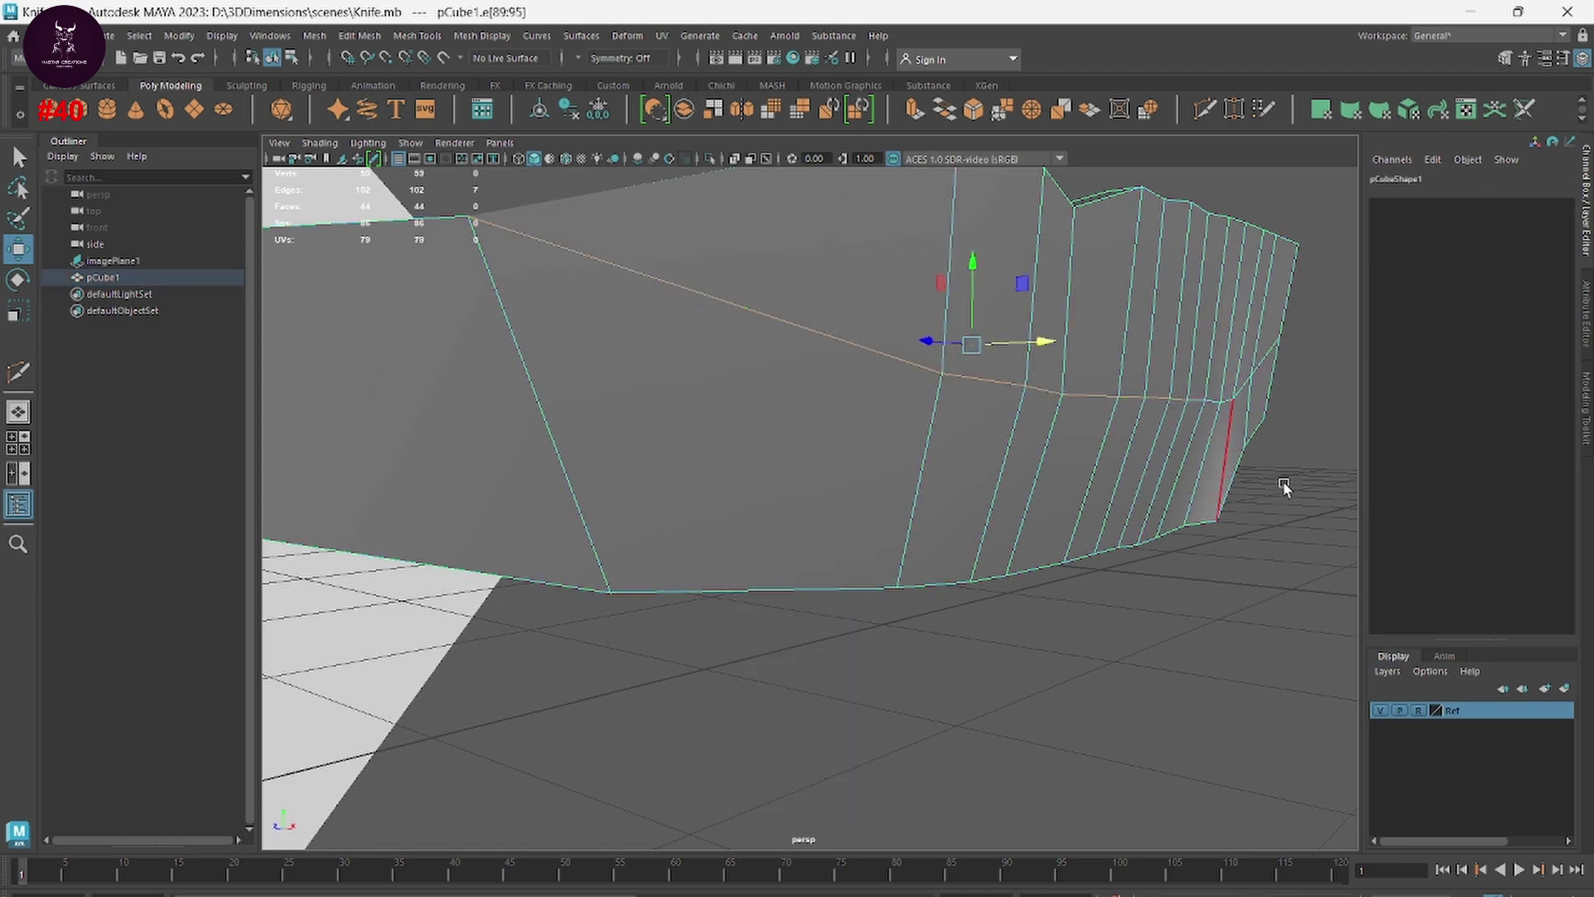
left_click_drag(1283, 481, 907, 463, "alt")
scroll(962, 563, "up", 5)
scroll(860, 514, "up", 5)
scroll(859, 515, "up", 2)
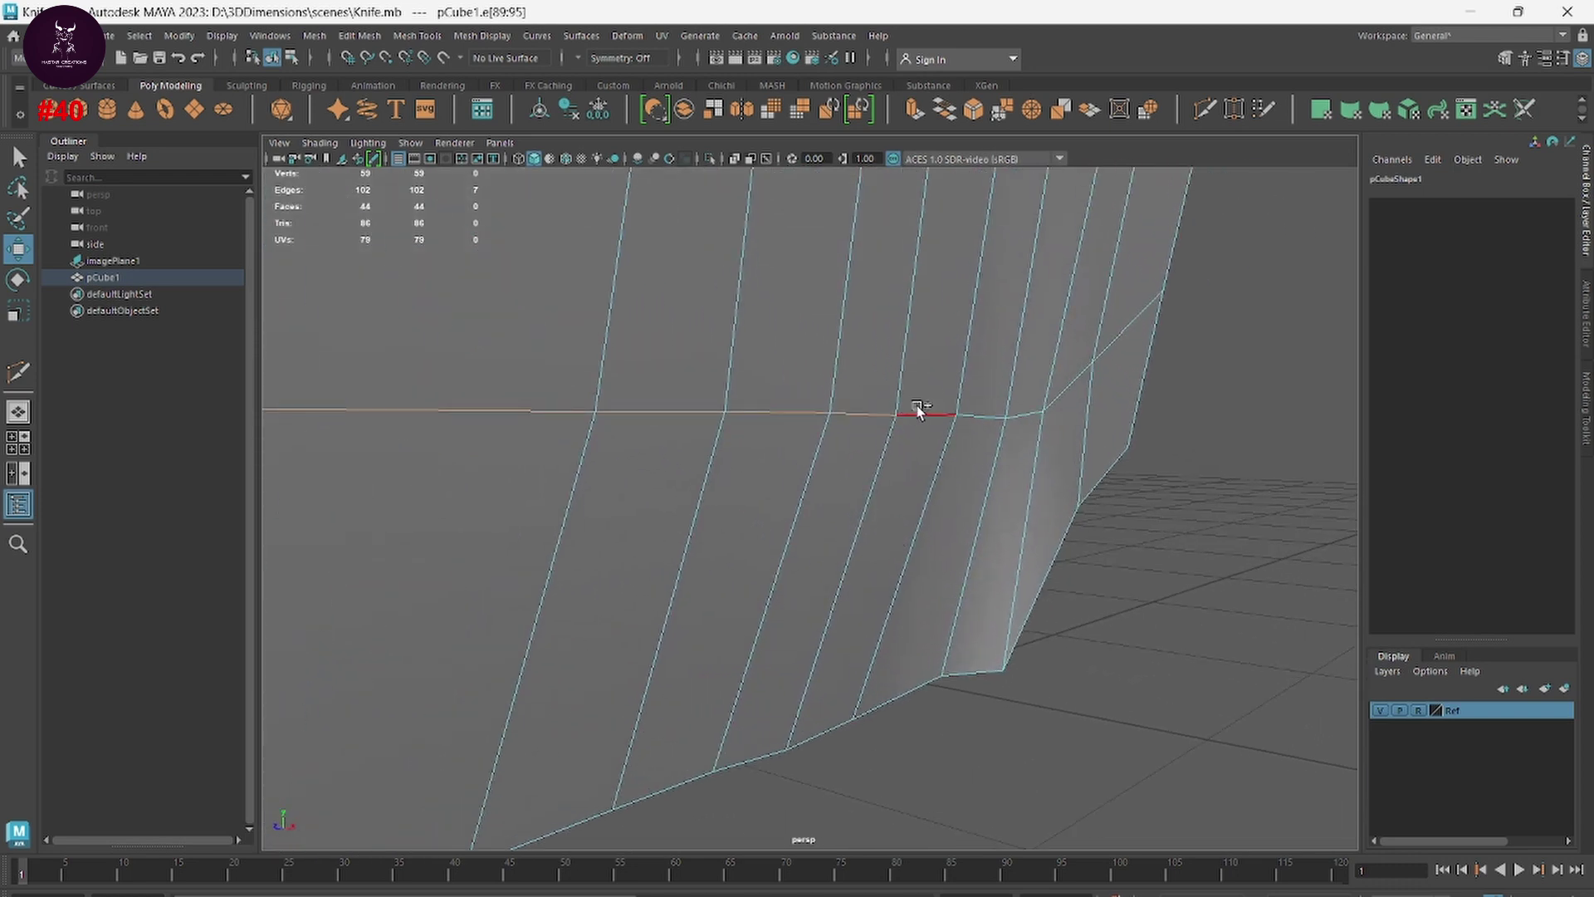
Step: Add the vertical edge beside the notch and bevel the selection with 2 segments
left_click(1029, 498, "shift")
scroll(995, 680, "down", 3)
mouse_move(995, 679)
left_mouse_down("alt")
mouse_move(943, 665)
mouse_move(979, 676)
left_mouse_up("alt")
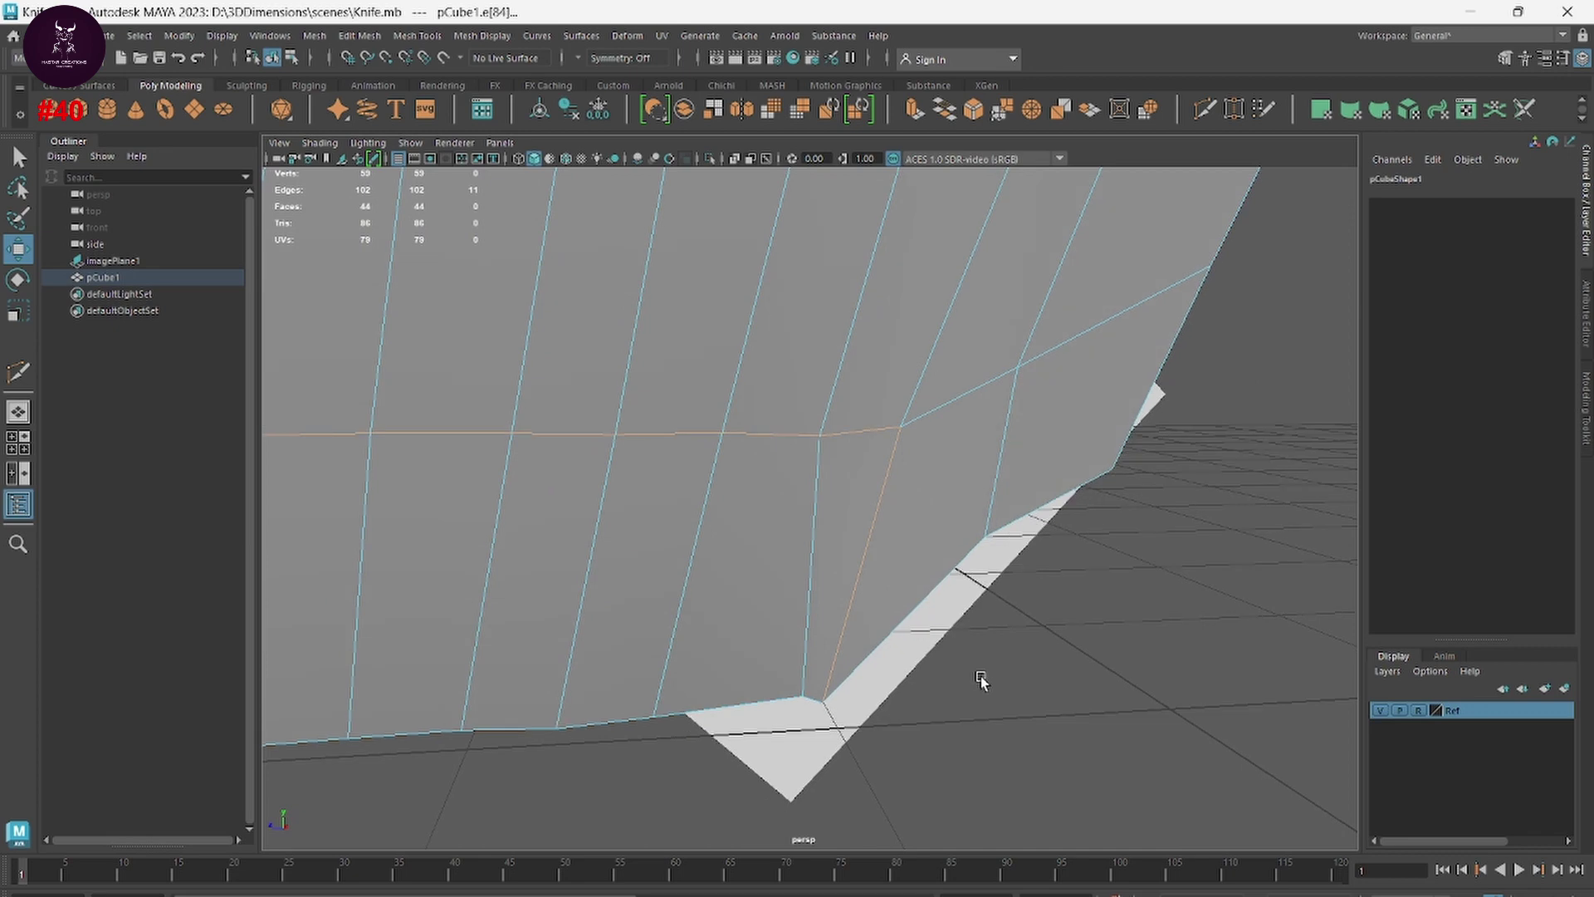
left_click(862, 420, "ctrl")
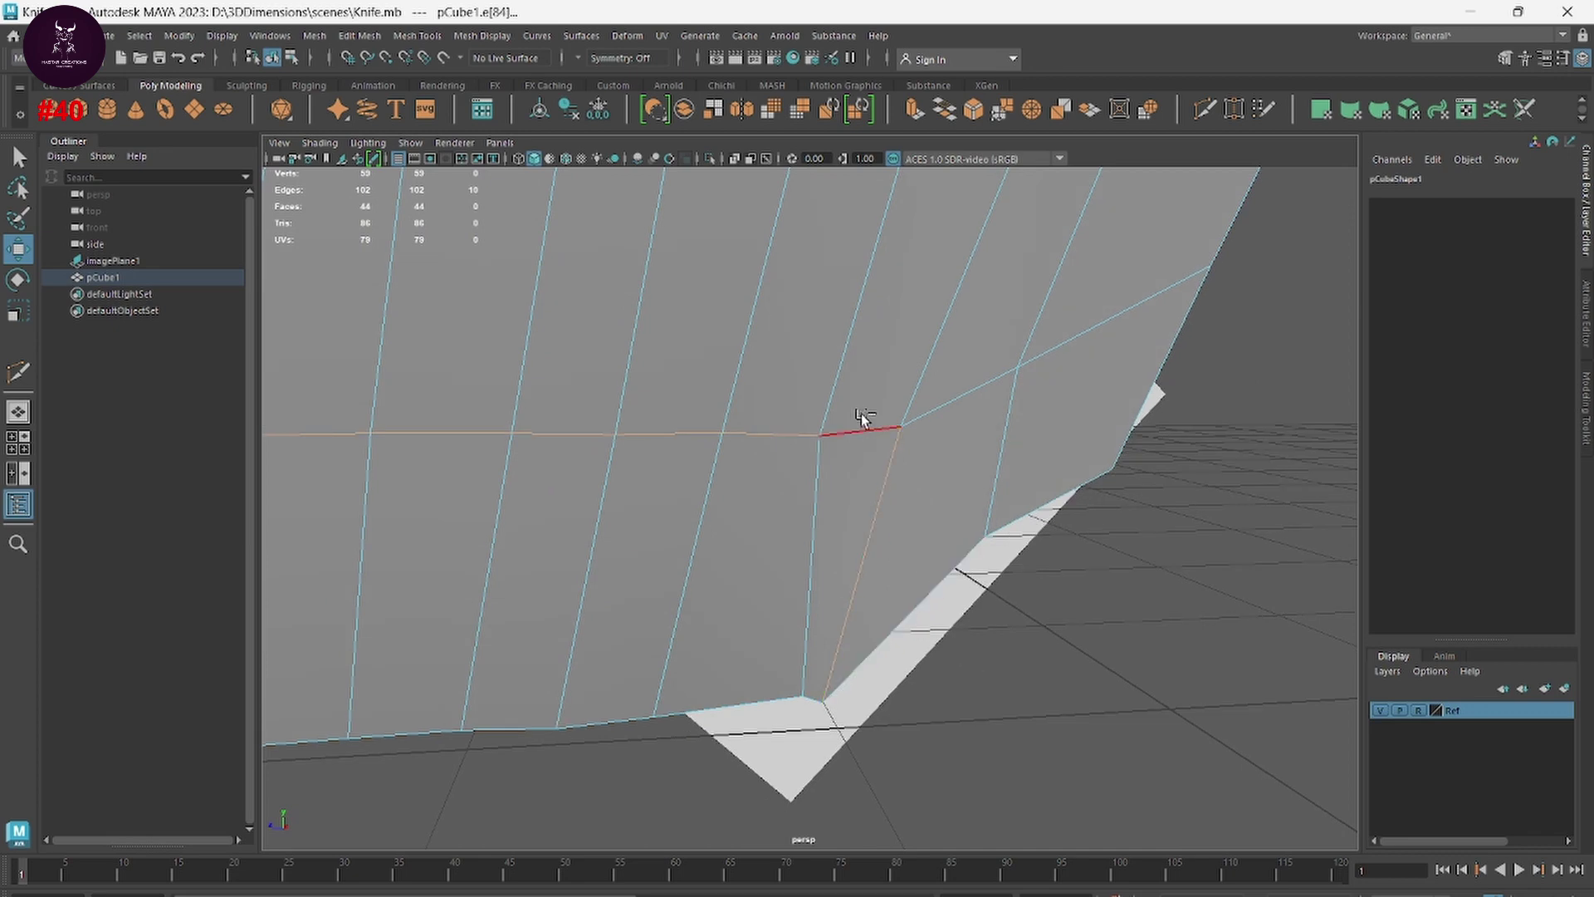
left_click(822, 497, "shift")
mouse_move(972, 659)
left_mouse_down("alt")
mouse_move(932, 655)
mouse_move(865, 697)
mouse_move(997, 712)
mouse_move(864, 676)
mouse_move(843, 634)
mouse_move(864, 417)
left_mouse_up("alt")
right_click_drag(863, 417, 928, 421, "shift")
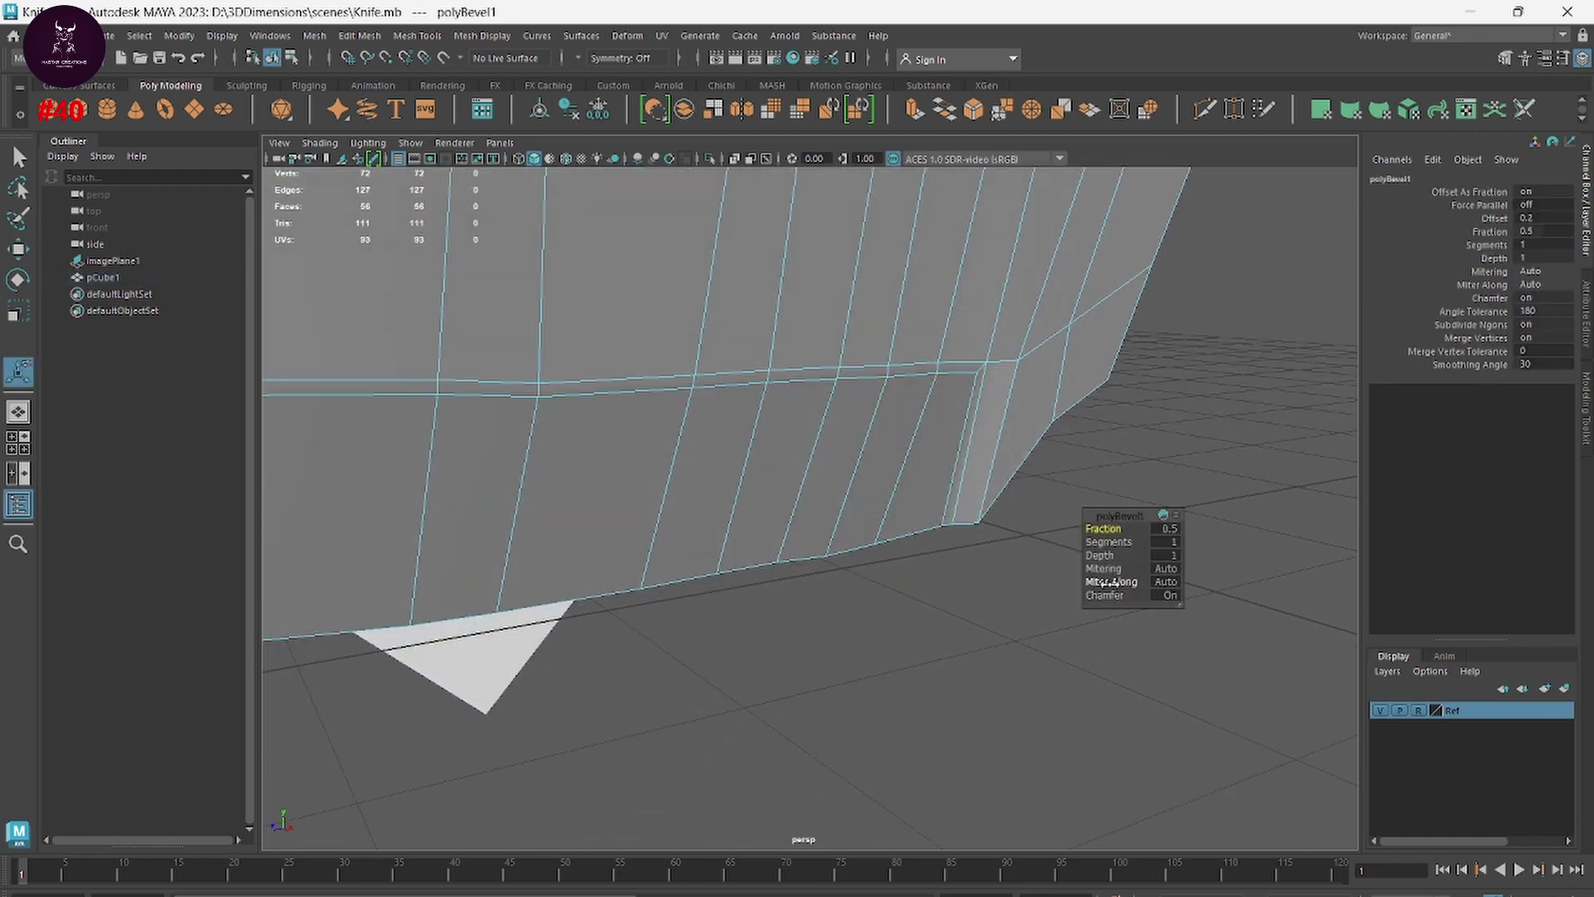
left_click_drag(1105, 545, 1109, 538)
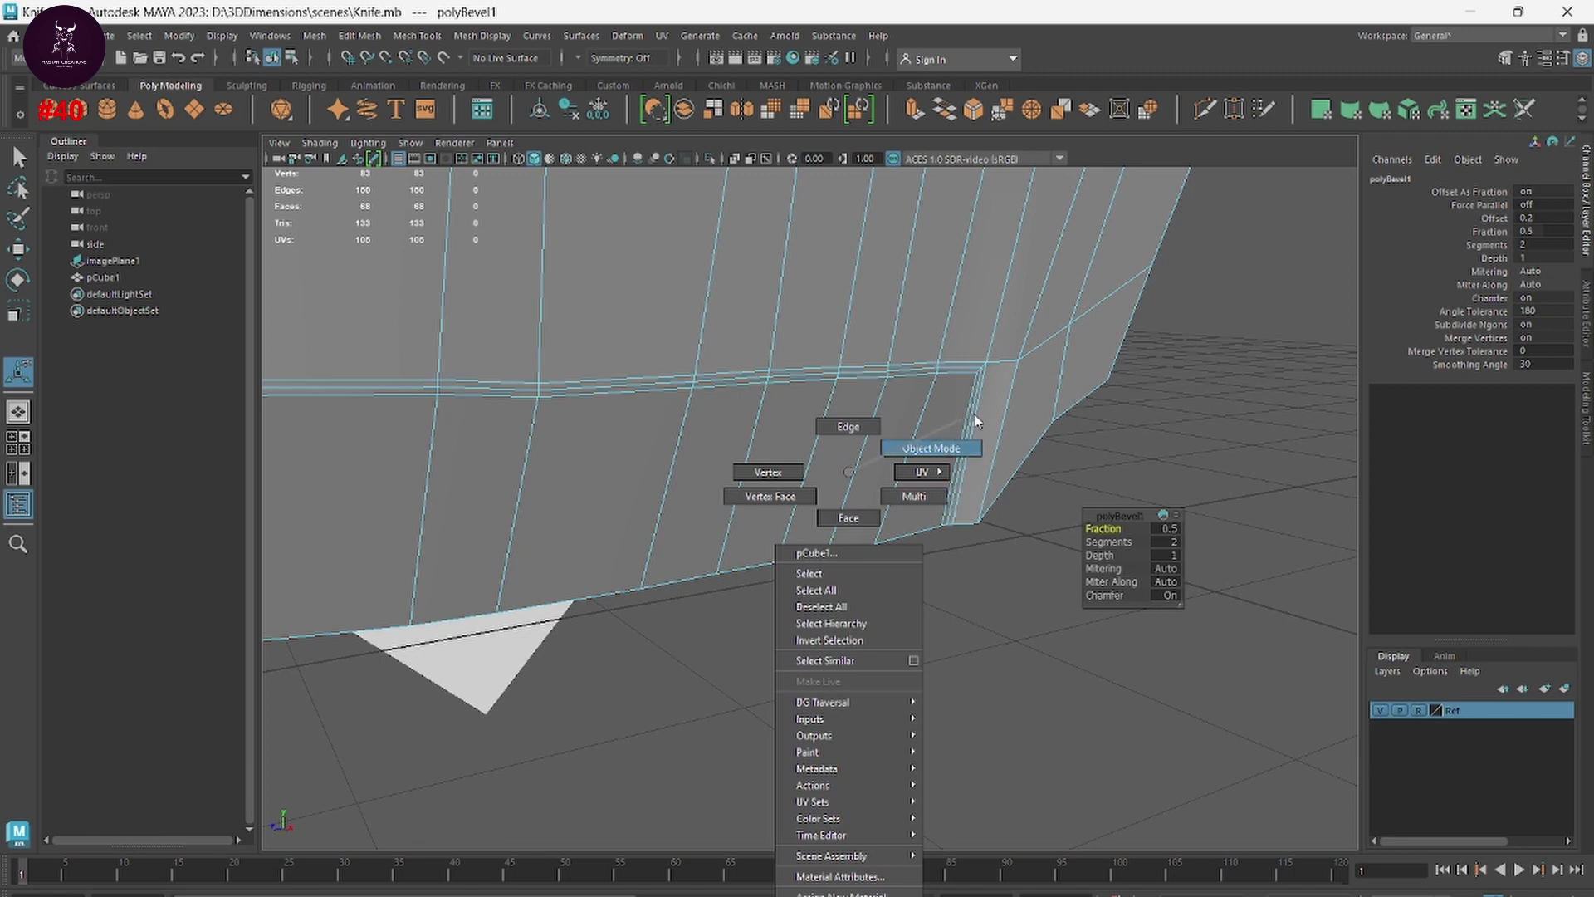
Step: Return the knife to object mode and frame the blade toward its tip
right_click_drag(845, 498, 925, 449)
left_click(1168, 574)
right_click_drag(1168, 575, 903, 586, "alt")
mouse_move(903, 586)
left_mouse_down("alt")
mouse_move(999, 630)
mouse_move(956, 639)
left_mouse_up("alt")
scroll(747, 640, "up", 2)
scroll(904, 587, "up", 2)
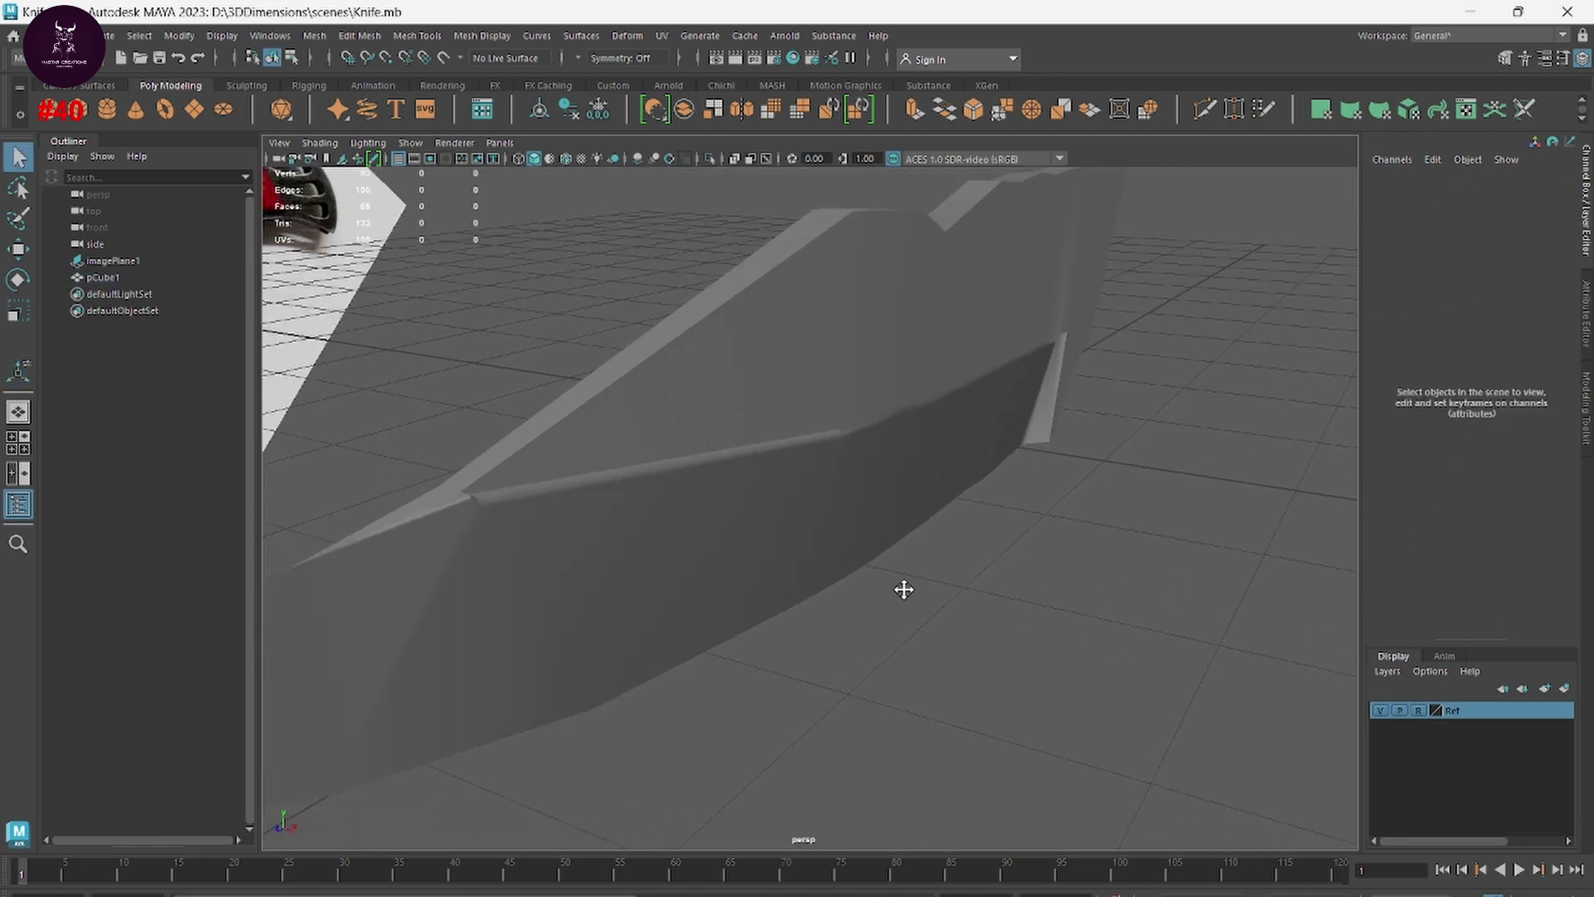
scroll(605, 445, "up", 3)
middle_click_drag(605, 445, 744, 456, "alt")
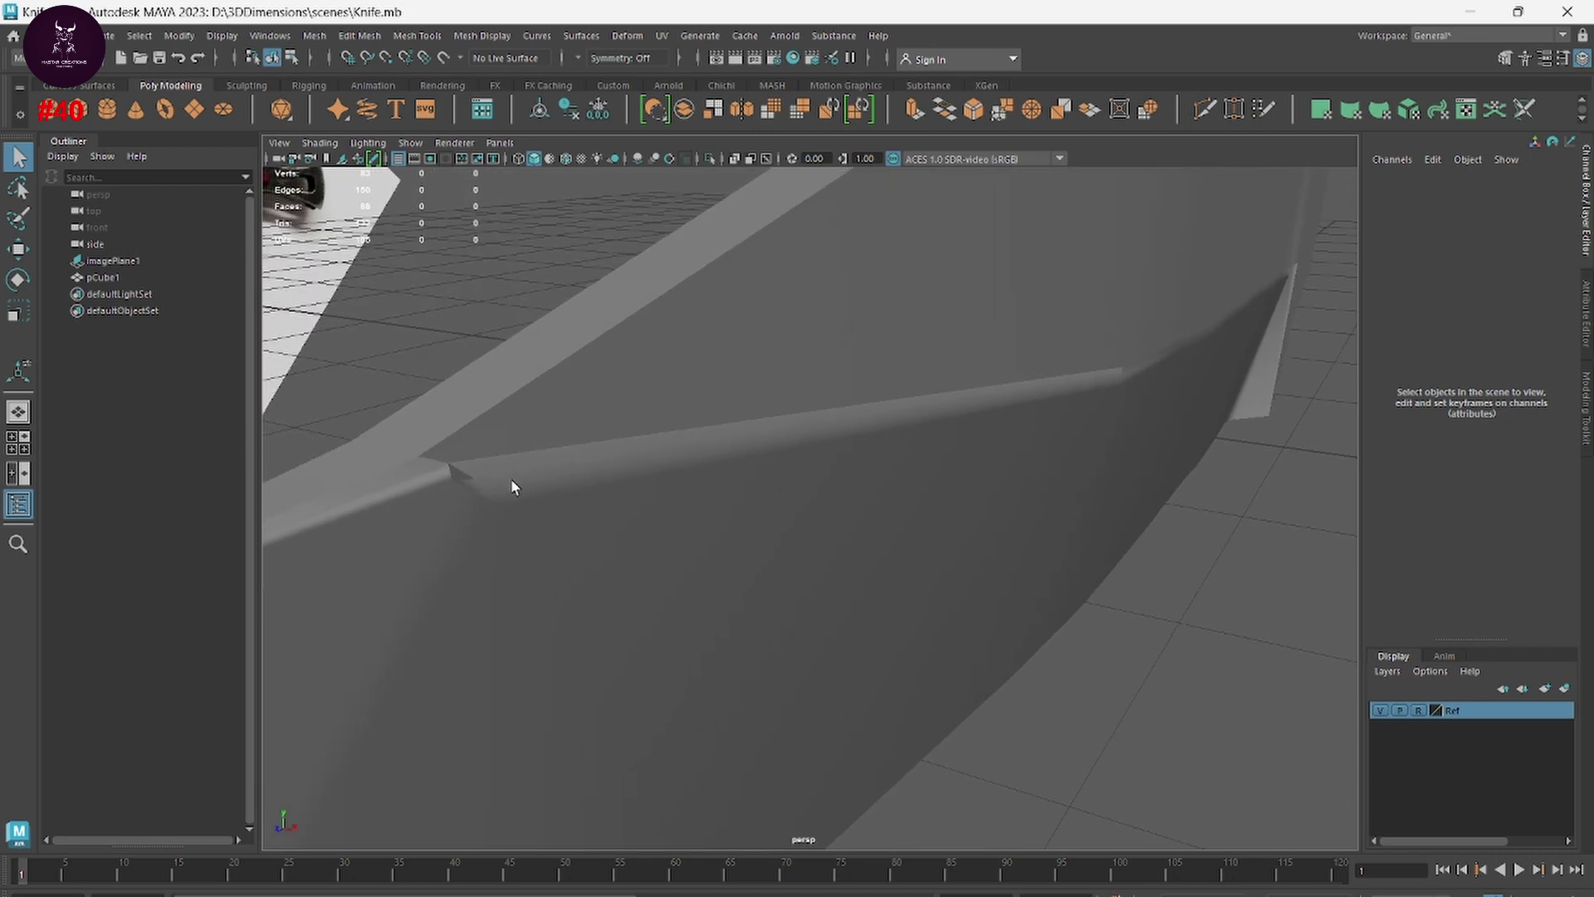
Step: Select the long edge running across the blade toward the tip
left_click(513, 482)
key("F10")
left_click(555, 488)
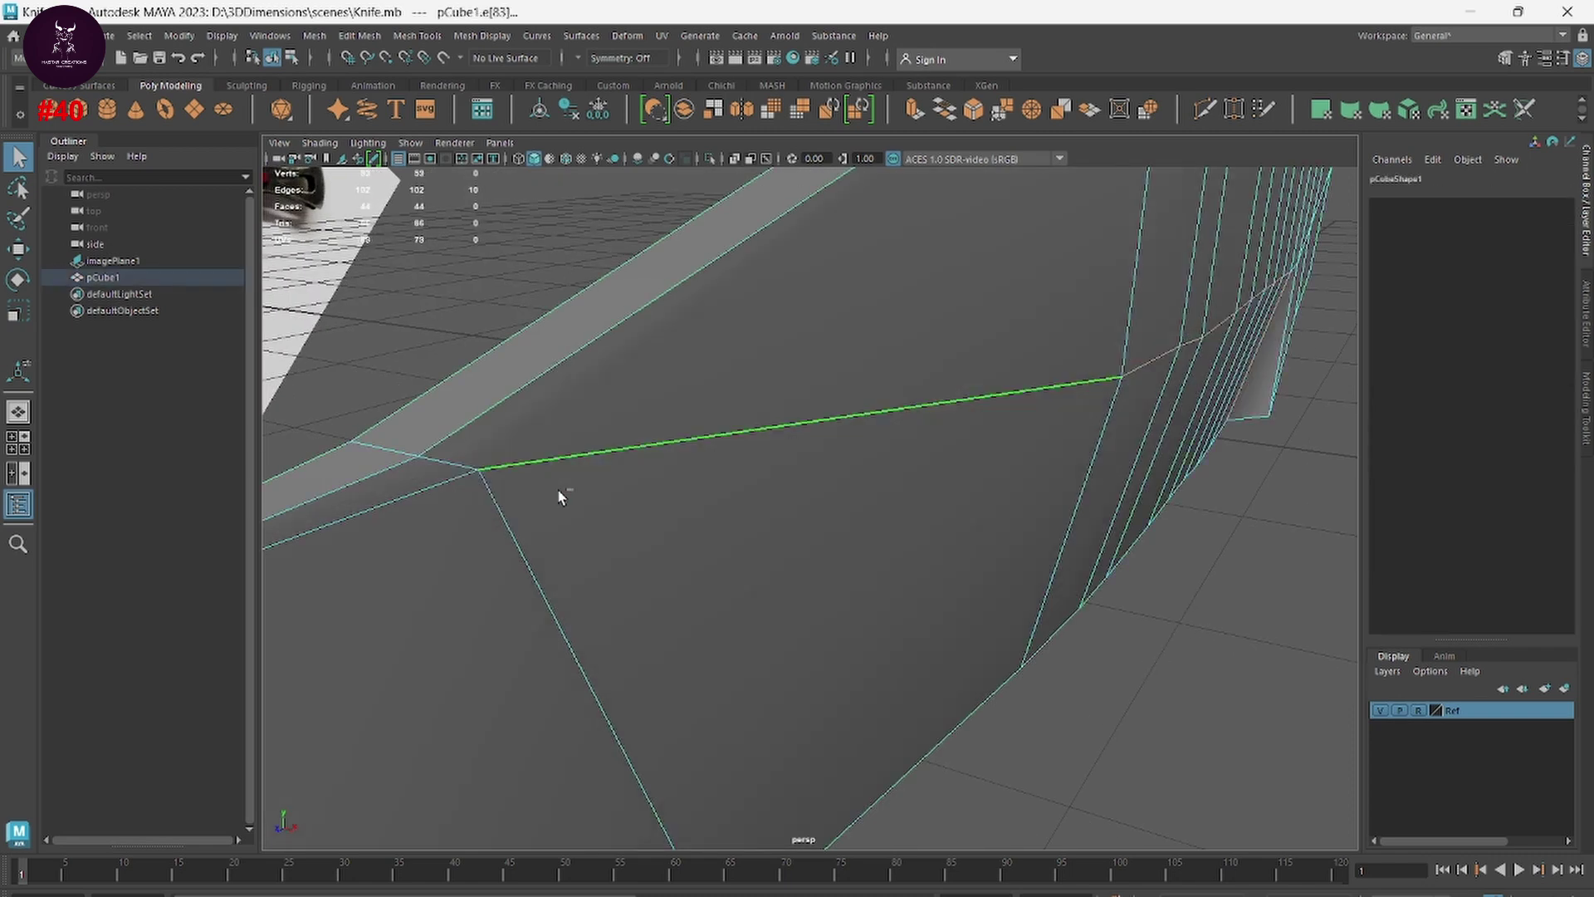
mouse_move(559, 496)
left_mouse_down("alt")
mouse_move(627, 478)
mouse_move(698, 491)
mouse_move(900, 580)
mouse_move(889, 598)
mouse_move(861, 587)
mouse_move(904, 583)
mouse_move(979, 537)
mouse_move(1153, 612)
mouse_move(968, 631)
mouse_move(918, 616)
mouse_move(961, 631)
mouse_move(971, 620)
mouse_move(896, 565)
left_mouse_up("alt")
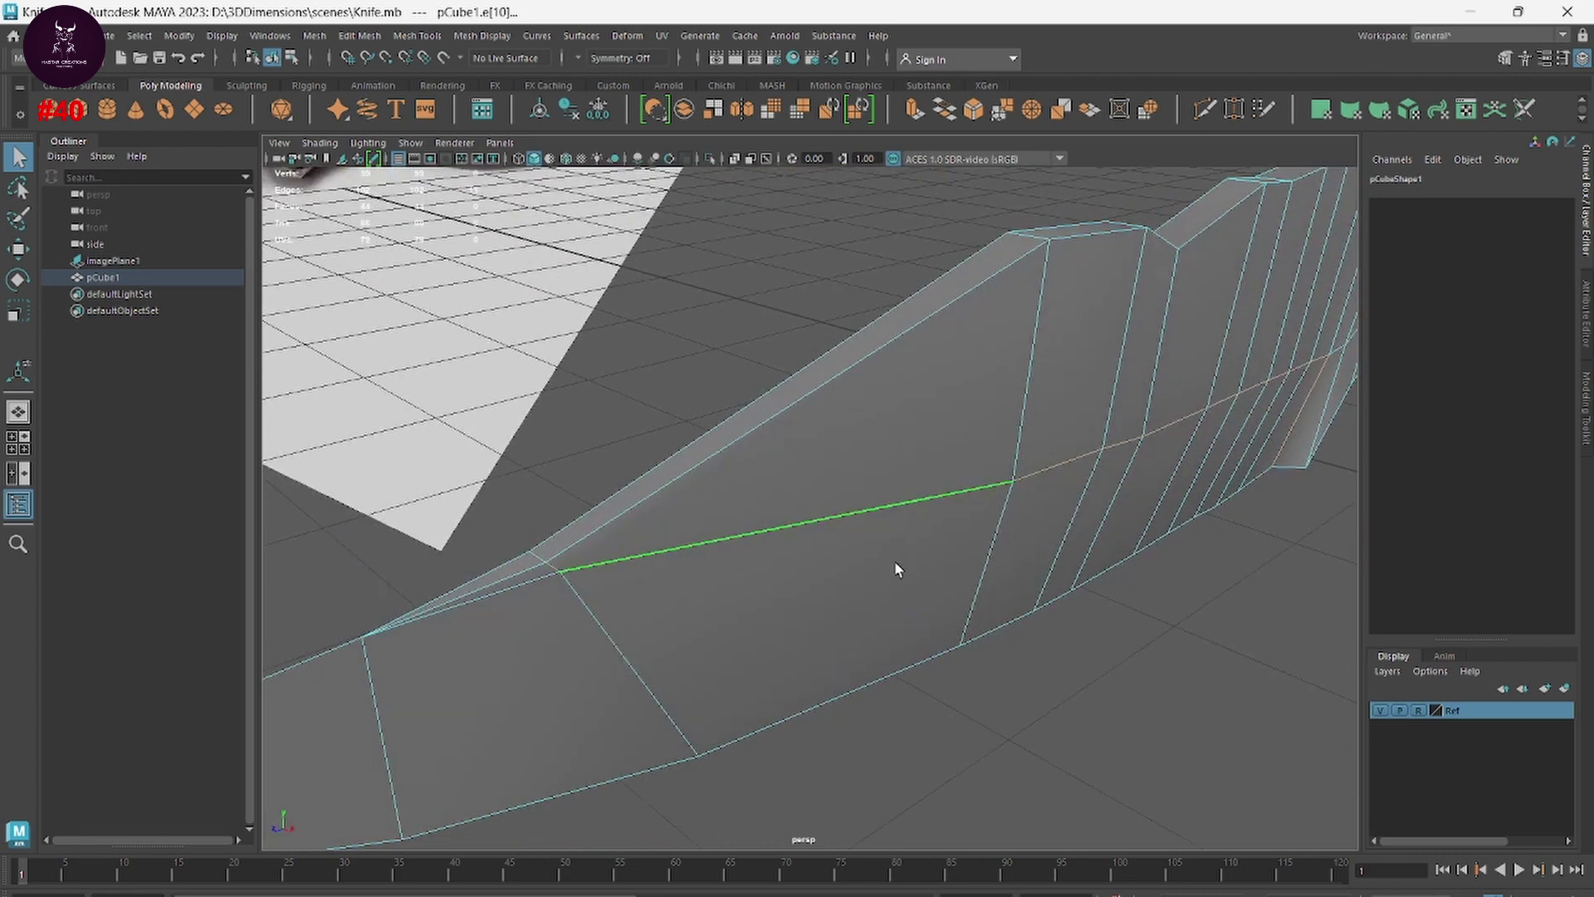
mouse_move(894, 544)
right_mouse_down("shift")
mouse_move(954, 535)
mouse_move(966, 557)
right_mouse_up("shift")
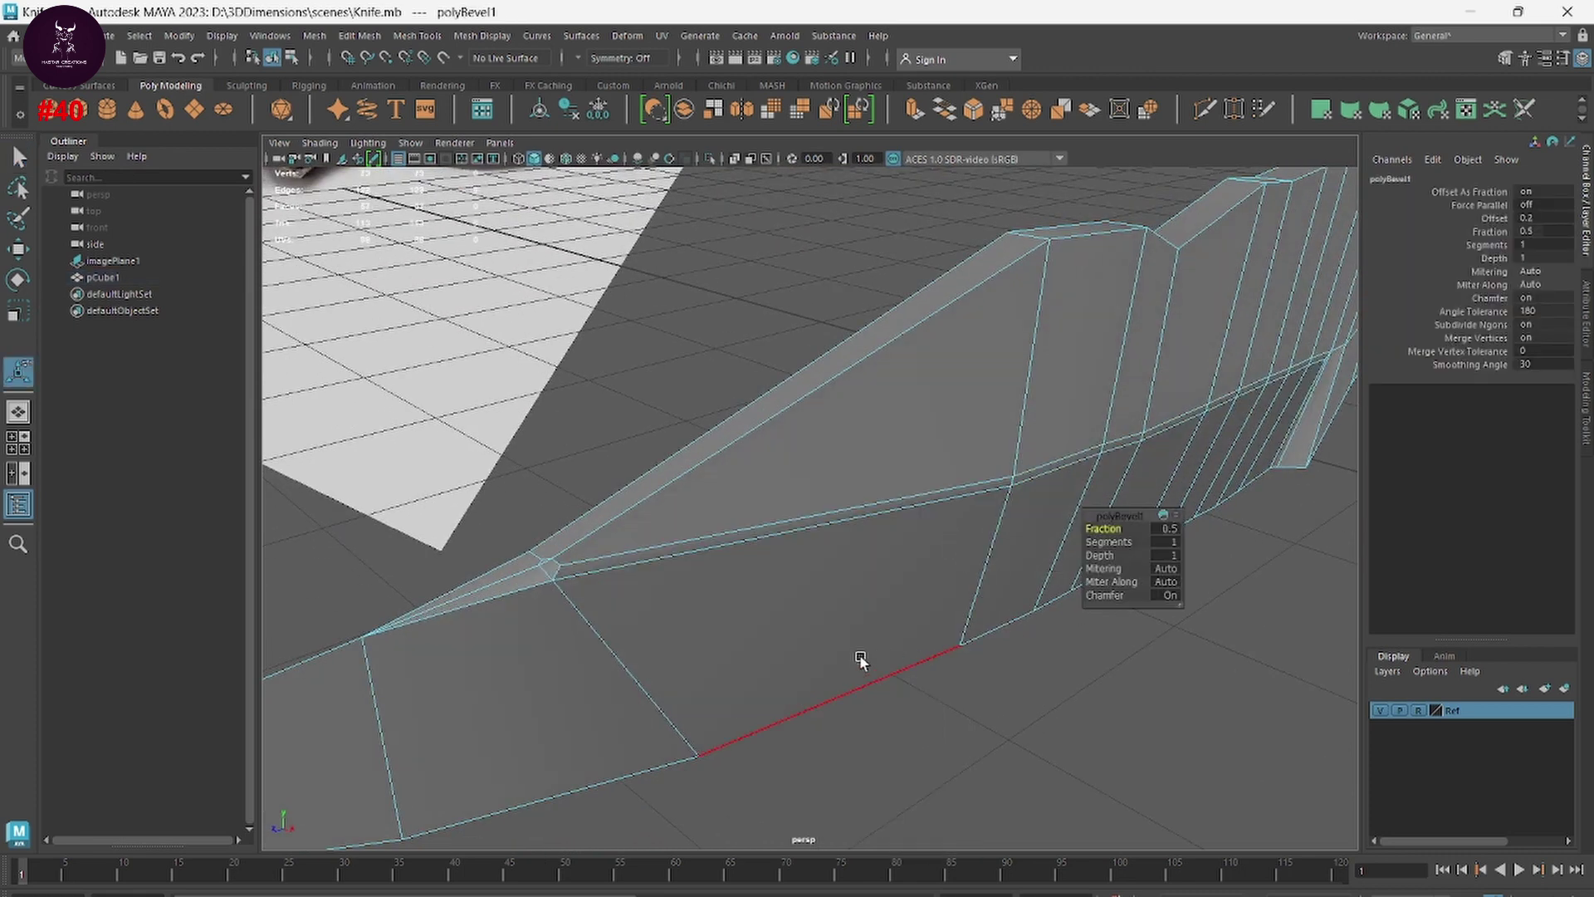
left_click(641, 566)
left_click(523, 591)
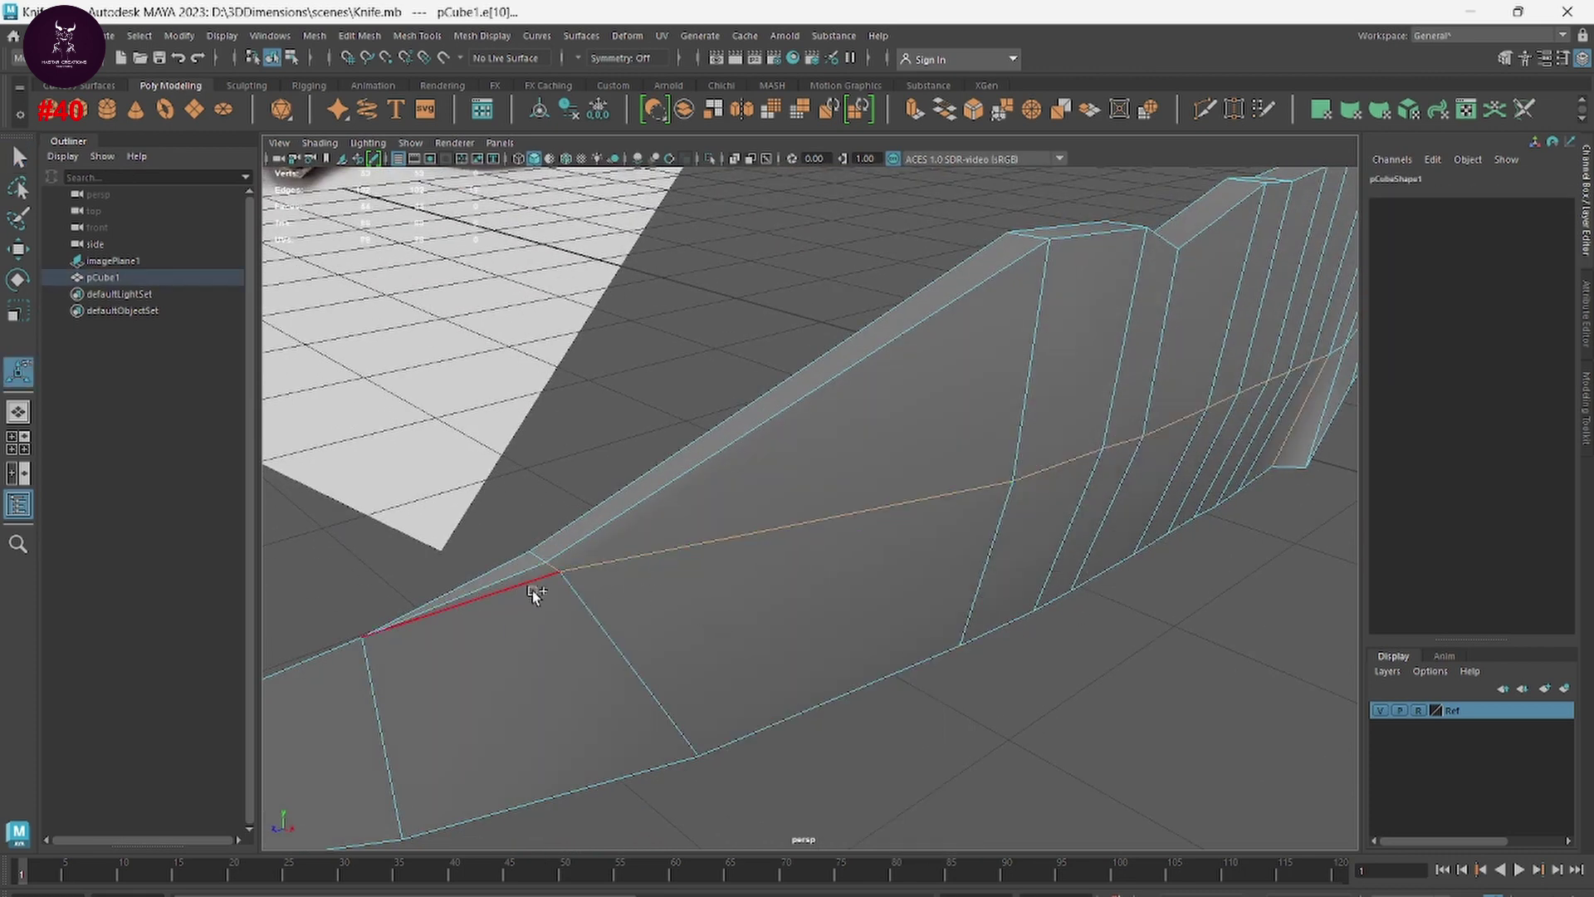
left_click(560, 568)
Step: Bevel that edge with fraction 0.21 and return to object mode
right_click(844, 560, "shift")
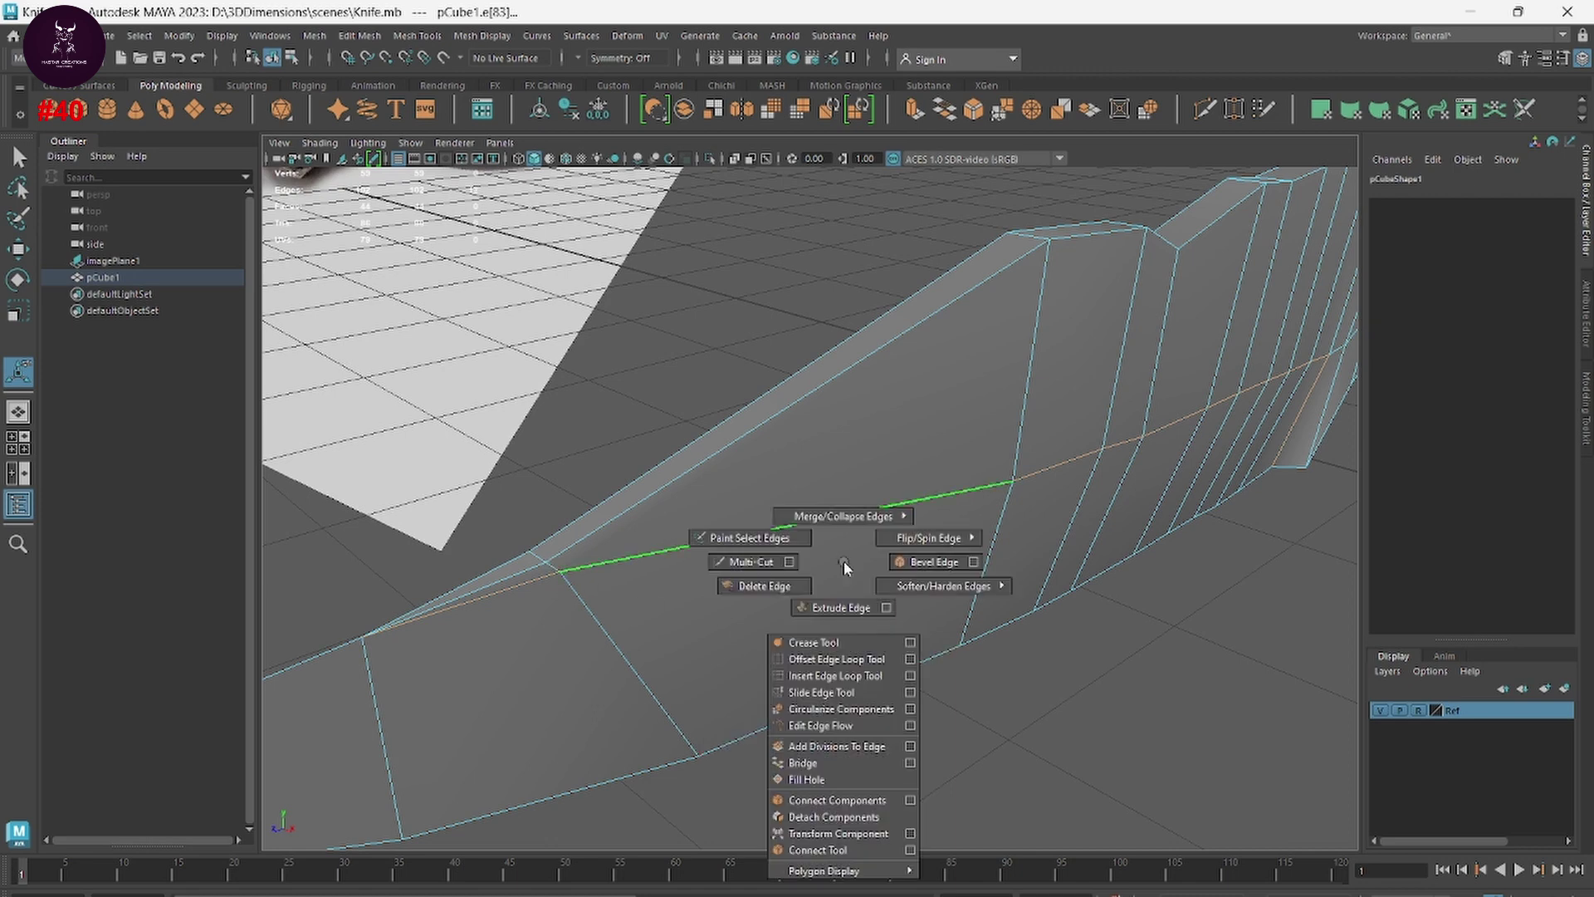
right_click_drag(844, 560, 922, 562, "shift")
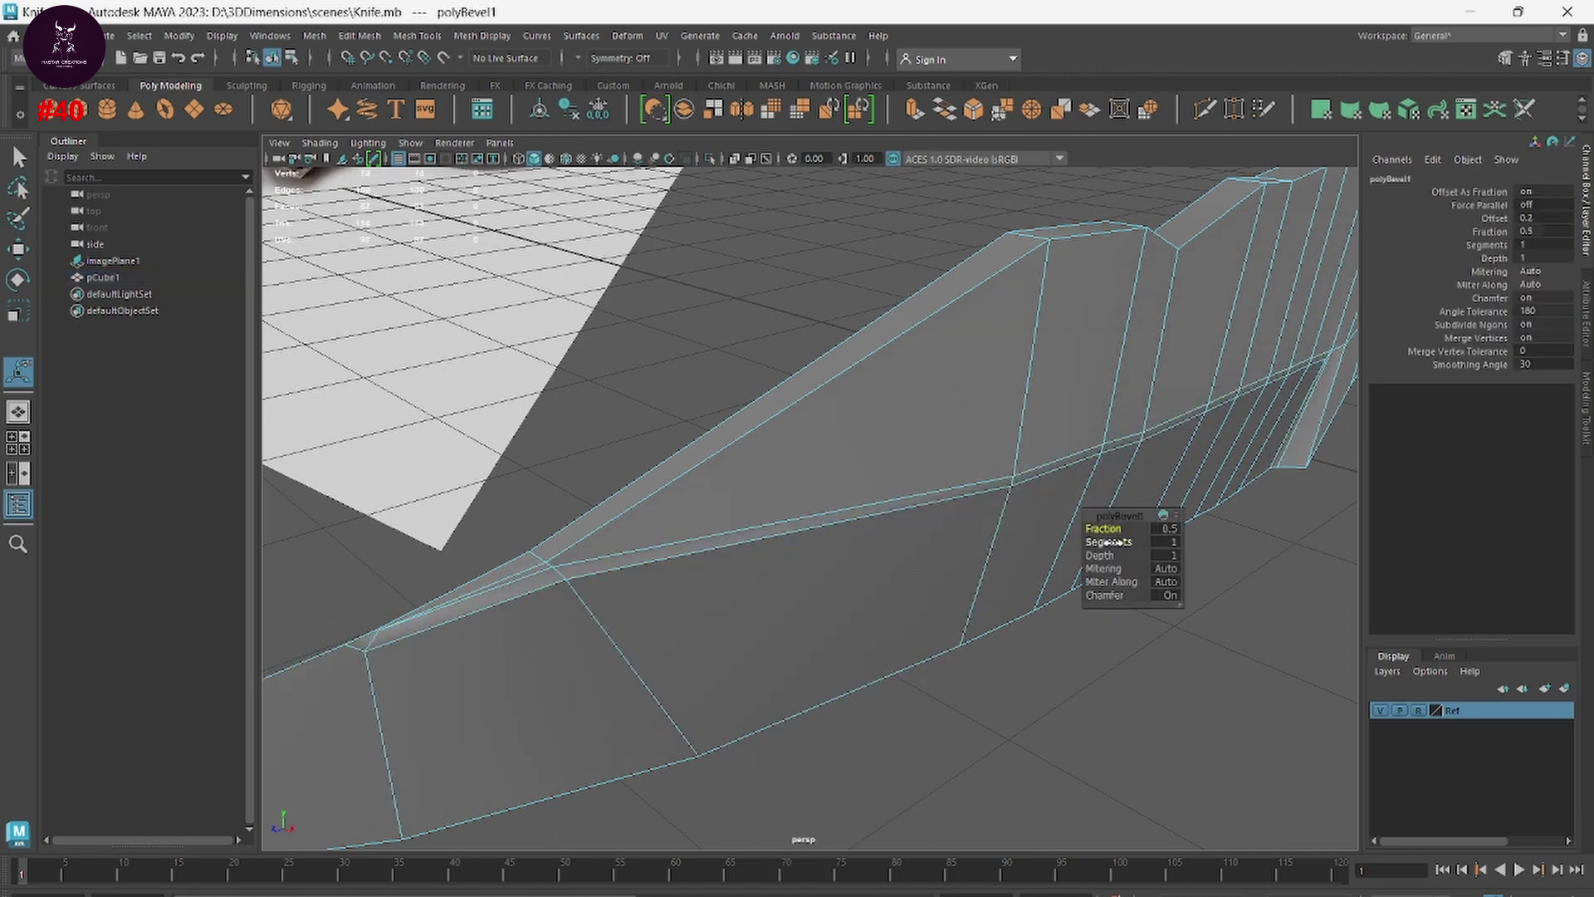
mouse_move(1104, 530)
left_mouse_down()
mouse_move(1079, 536)
mouse_move(1095, 538)
left_mouse_up()
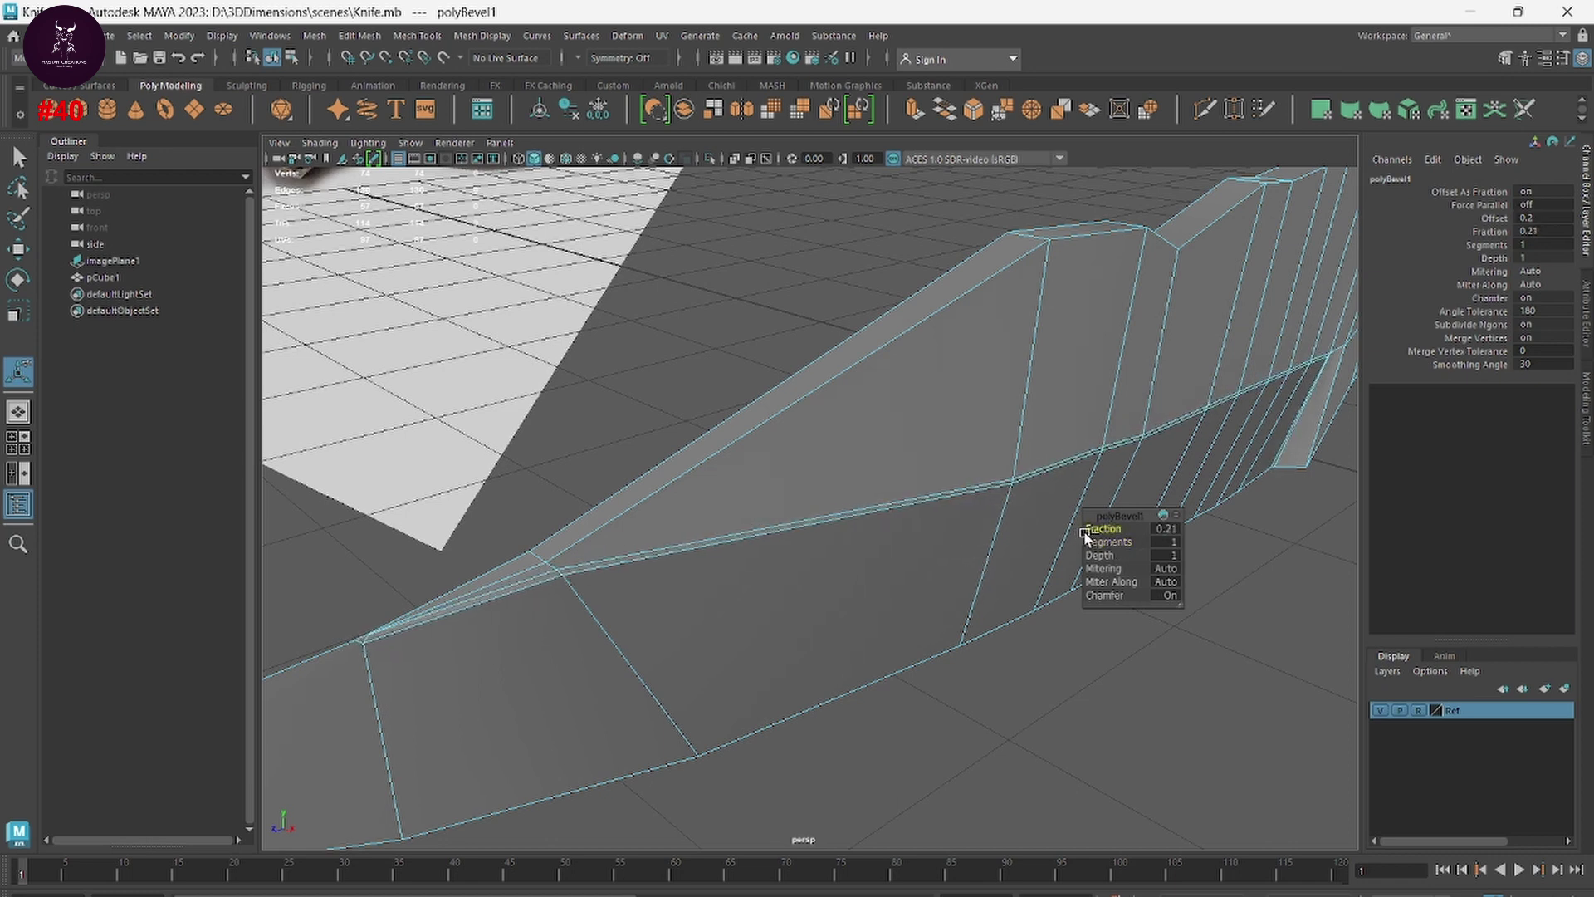
left_click(1014, 695)
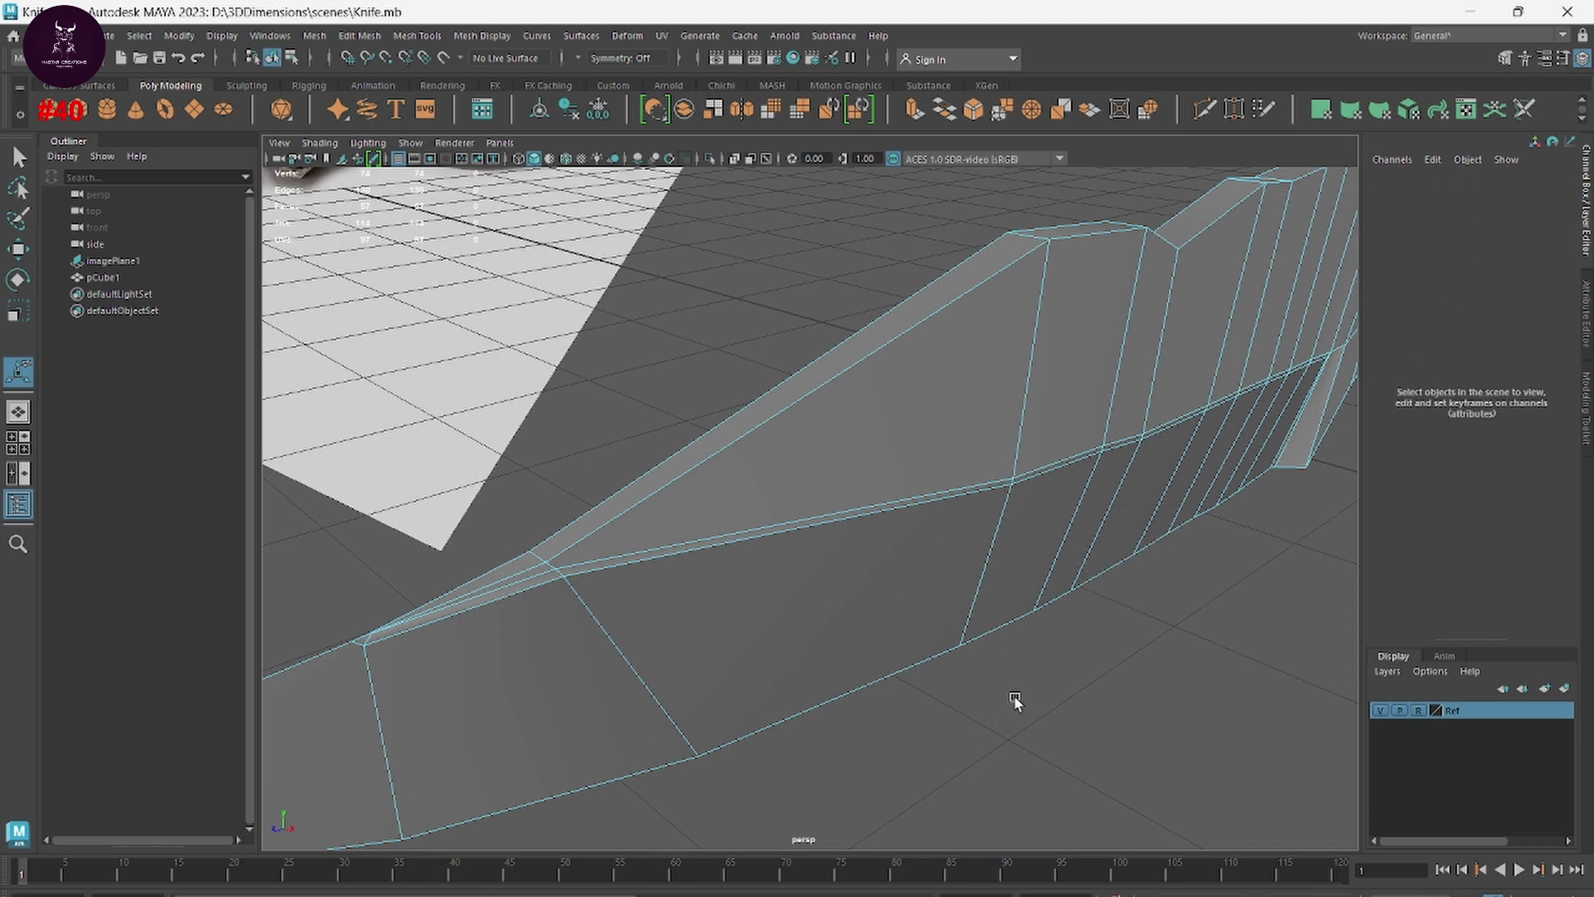
right_click_drag(1015, 696, 1121, 414)
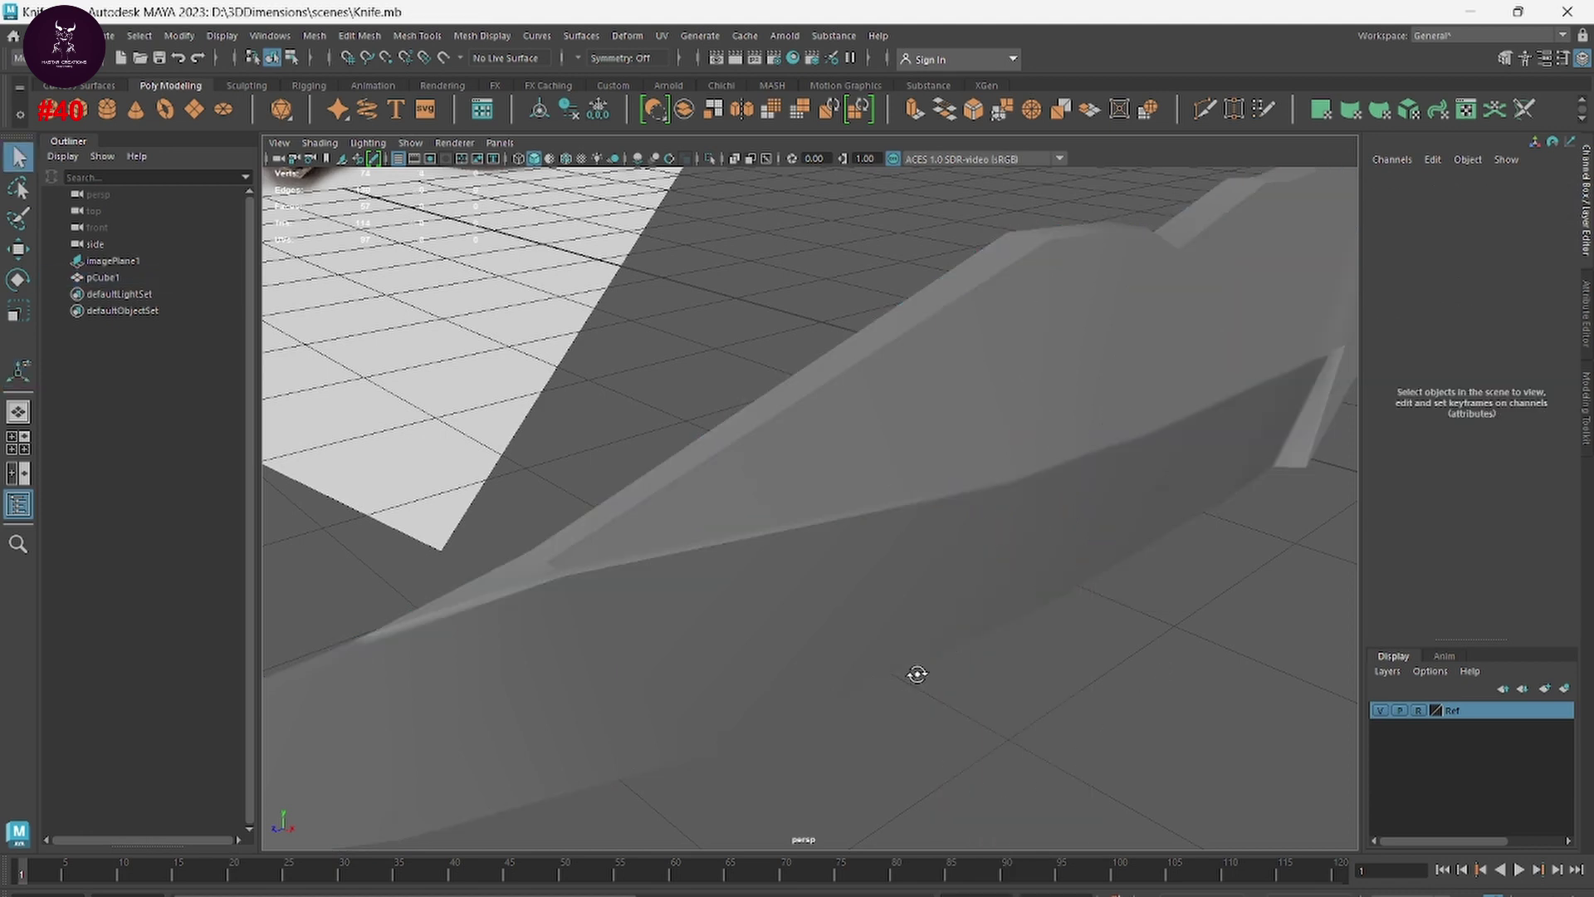
mouse_move(917, 674)
left_mouse_down("alt")
mouse_move(946, 658)
mouse_move(929, 669)
left_mouse_up("alt")
Step: Merge the stray bevel vertices at the blade tip into one vertex
left_click(643, 629)
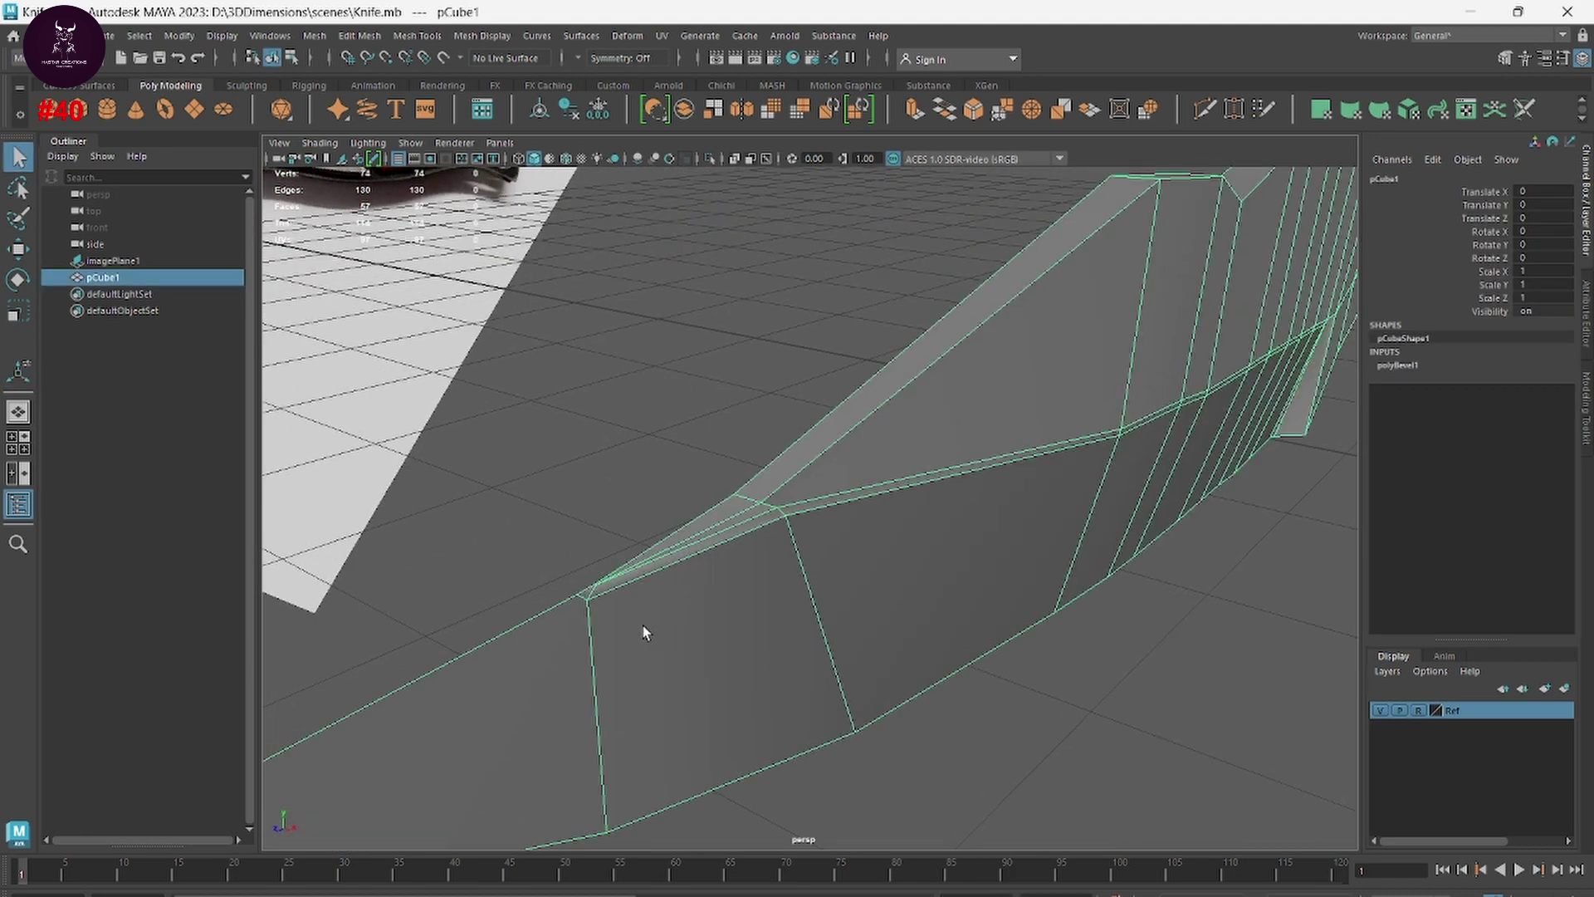
right_click_drag(580, 475, 507, 477)
left_click_drag(531, 587, 586, 556)
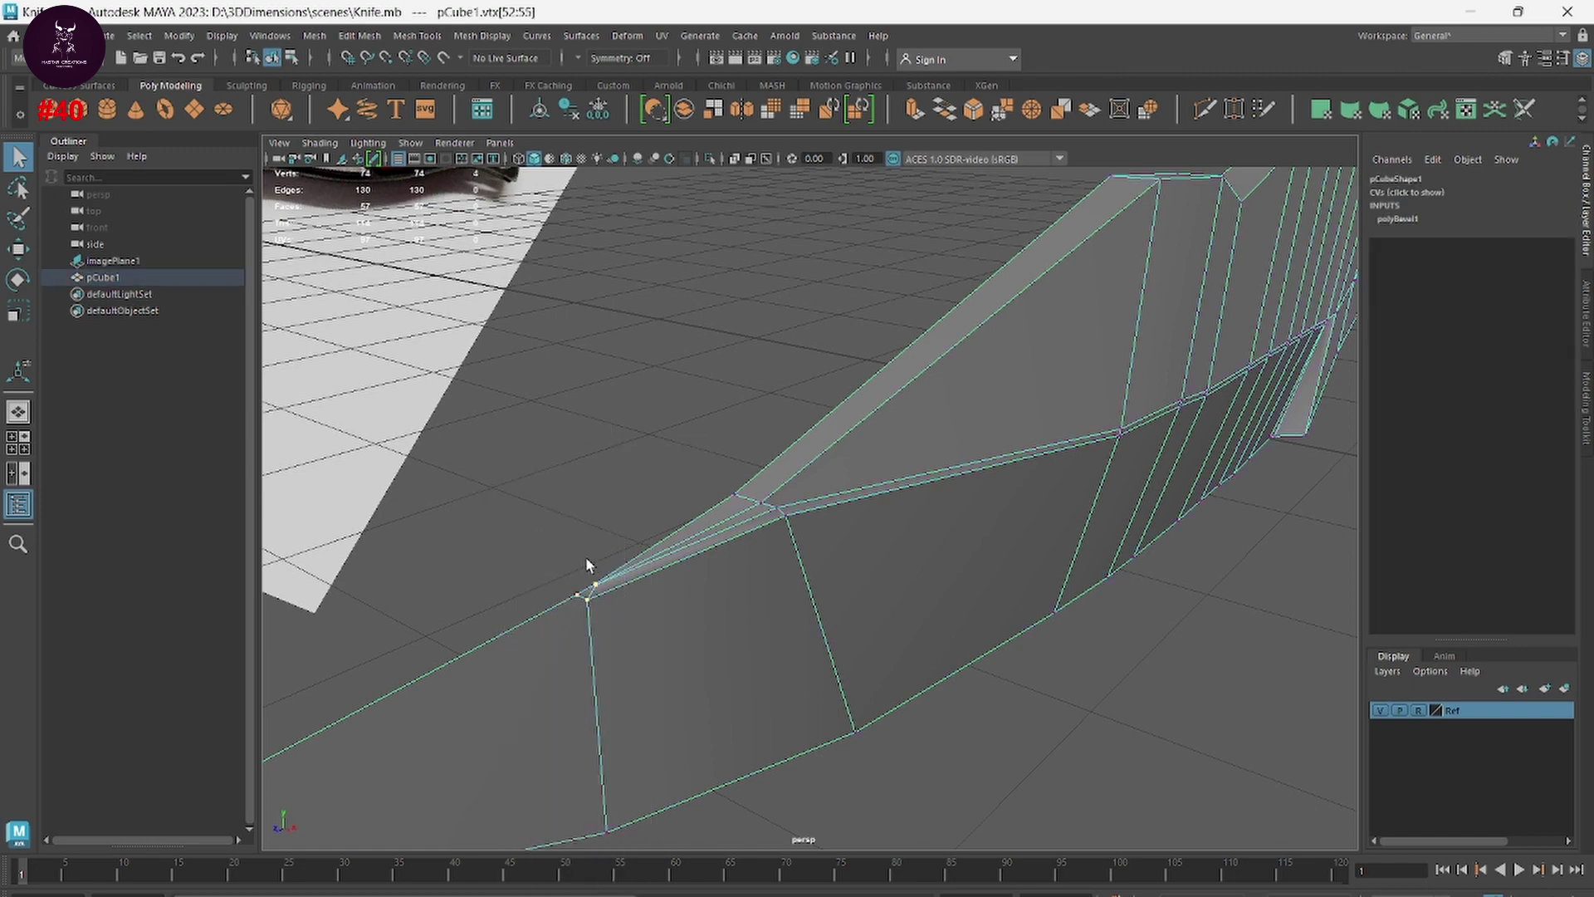
right_click(586, 557, "shift")
left_click(606, 453)
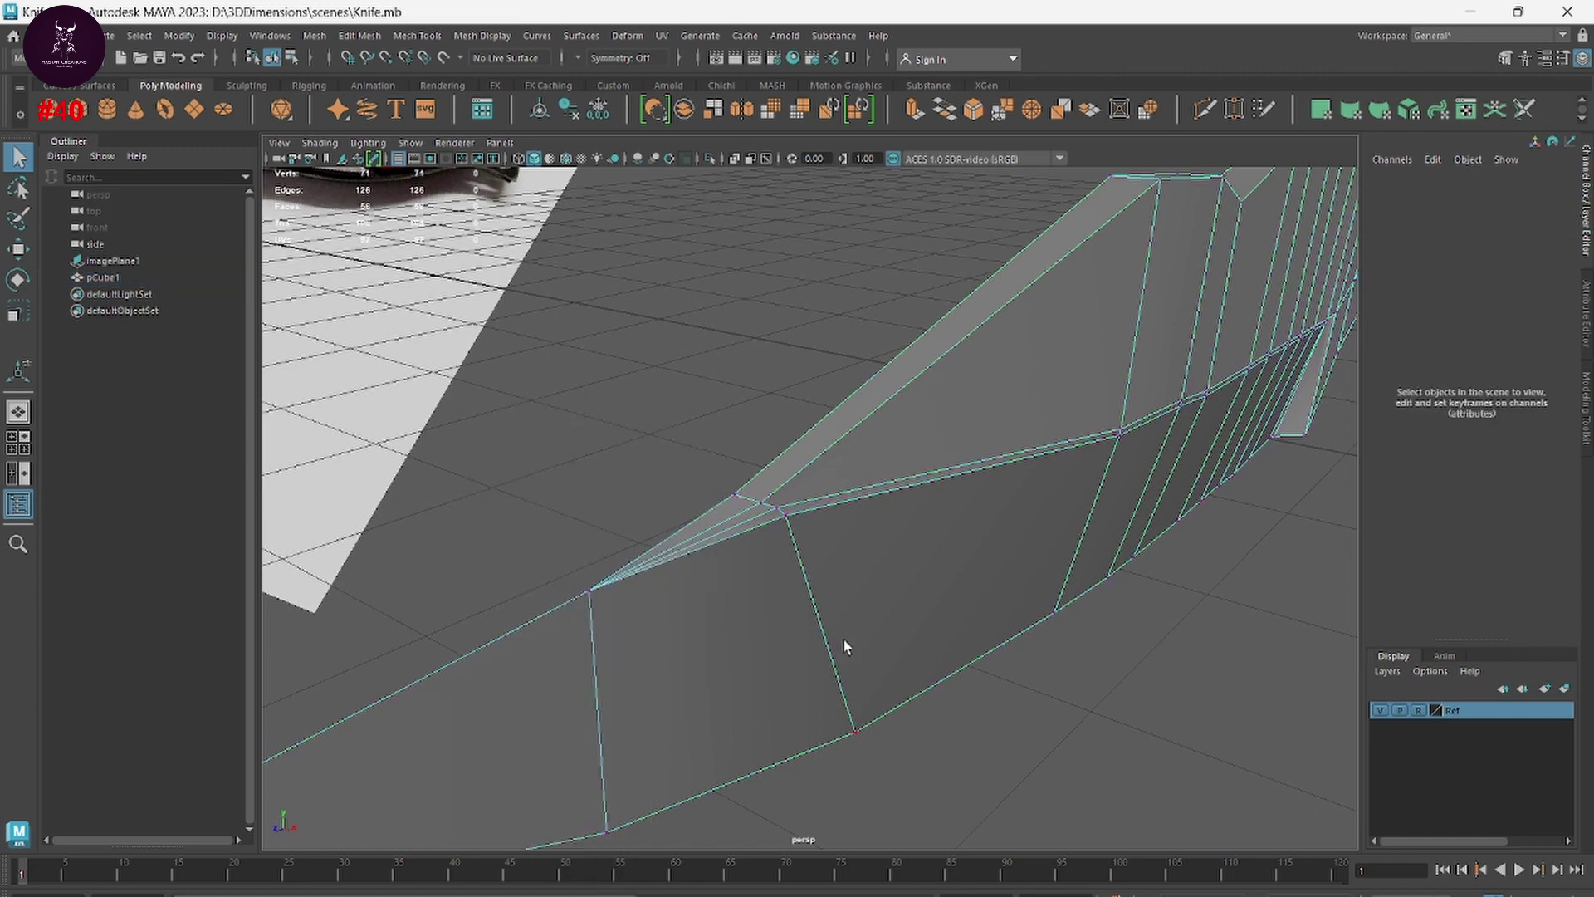
right_click_drag(843, 639, 652, 618, "alt")
mouse_move(652, 619)
left_mouse_down("alt")
mouse_move(776, 665)
mouse_move(705, 651)
left_mouse_up("alt")
Step: Return to object mode, reselect the knife, and maximize the side view
right_click_drag(1010, 586, 1093, 440)
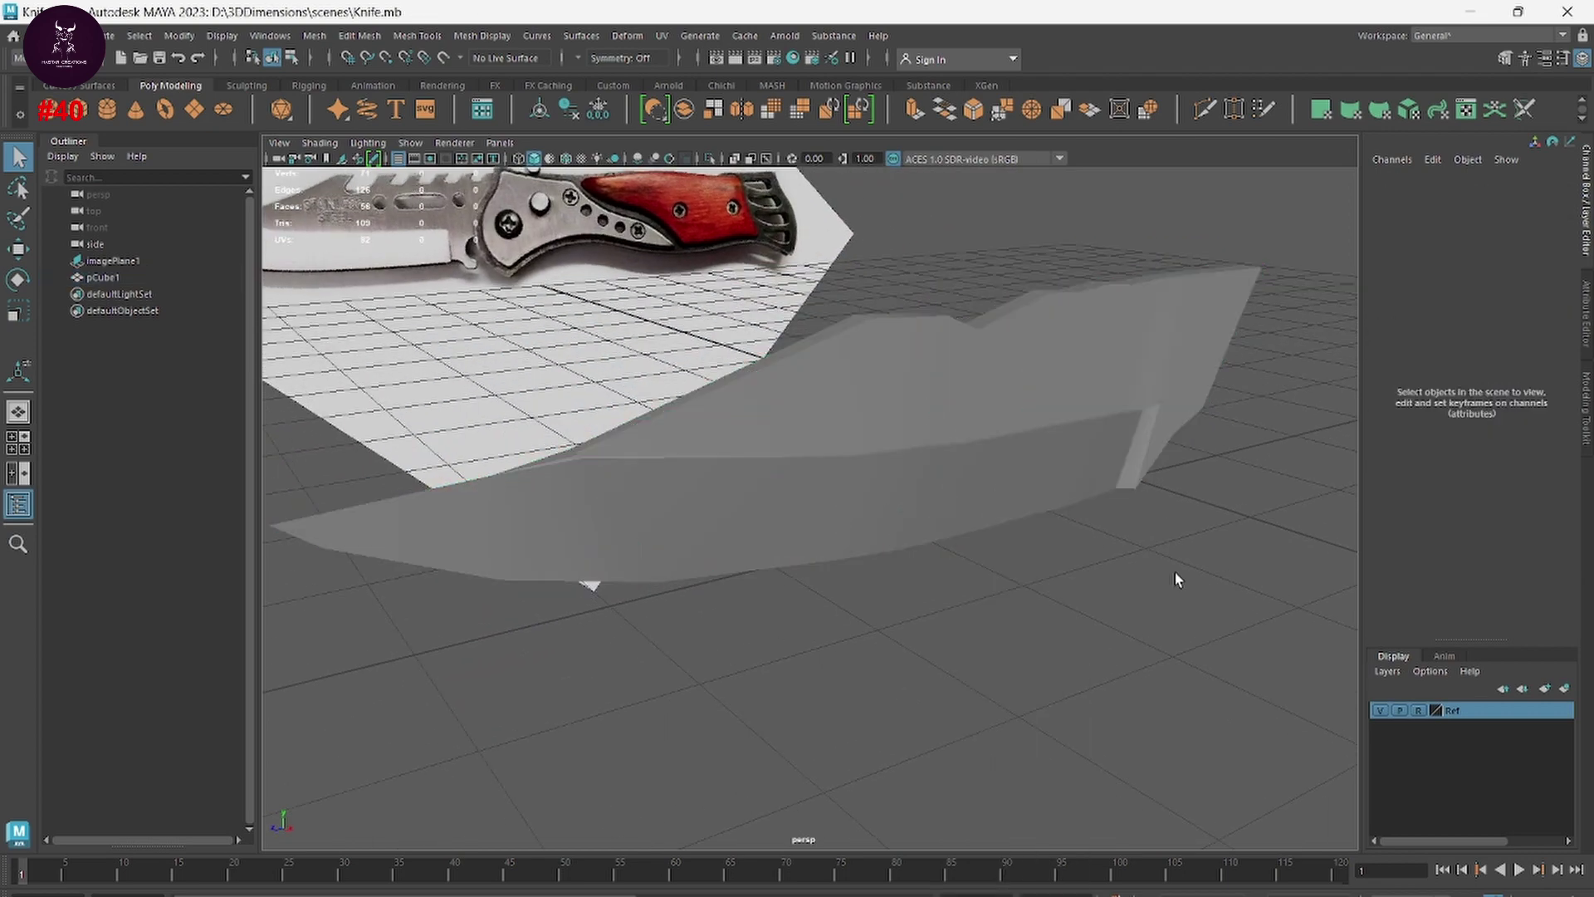
mouse_move(1174, 572)
left_mouse_down("alt")
mouse_move(1138, 613)
mouse_move(1264, 616)
mouse_move(553, 374)
mouse_move(932, 598)
left_mouse_up("alt")
left_click(924, 505)
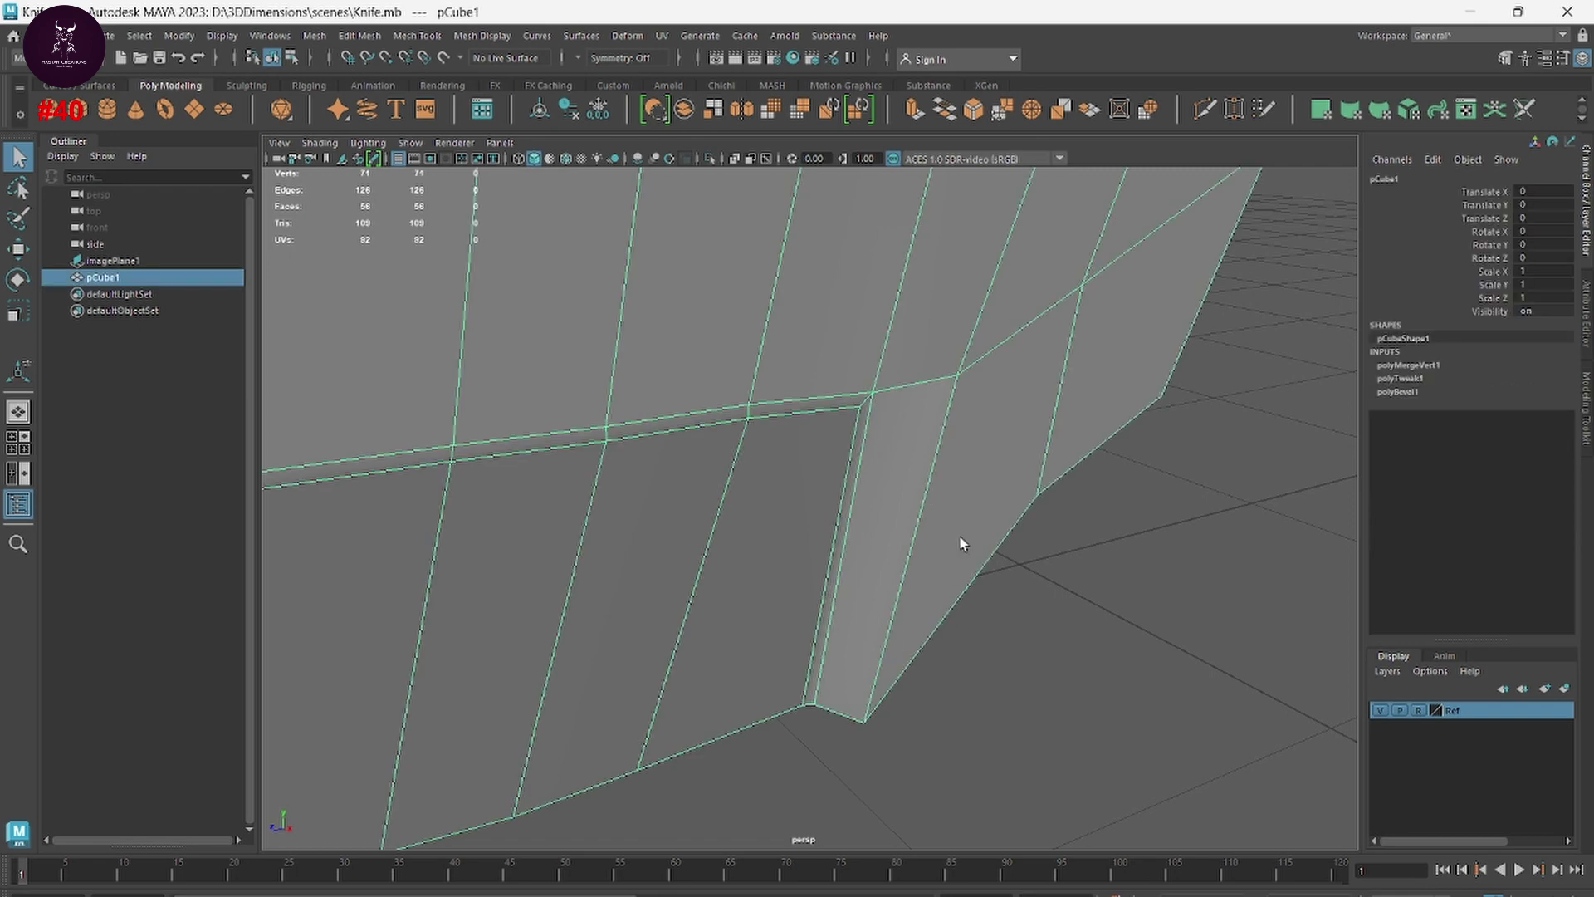
left_click_drag(944, 641, 615, 519, "alt")
key("space")
key("space")
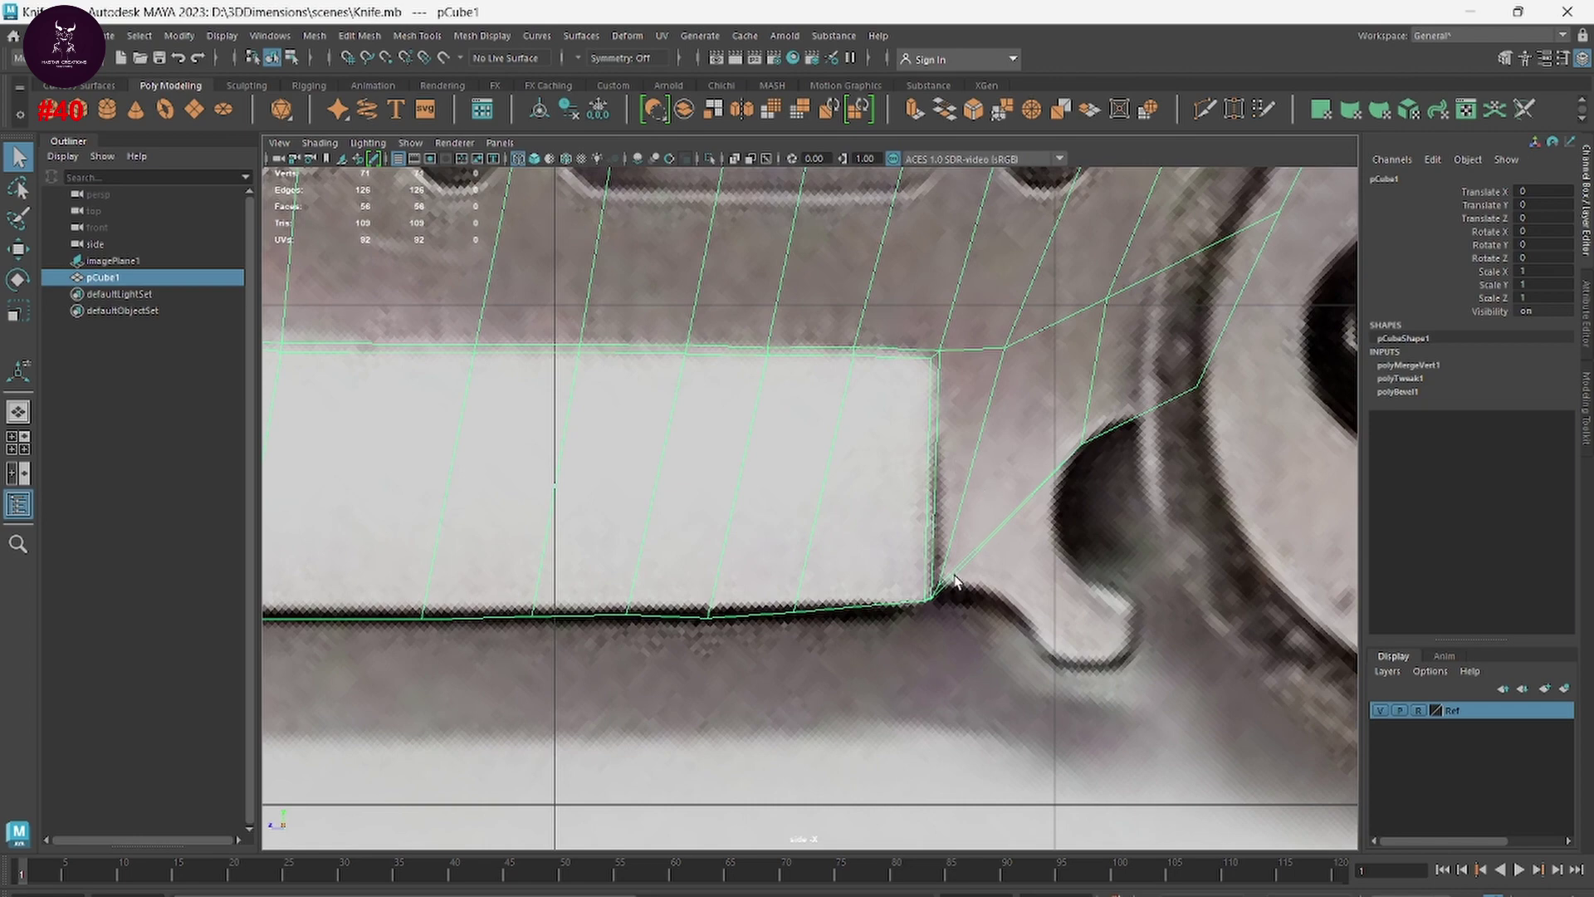
Step: Slide the notch corner vertex right to match the reference image
right_click_drag(955, 581, 872, 470)
scroll(1036, 653, "up", 3)
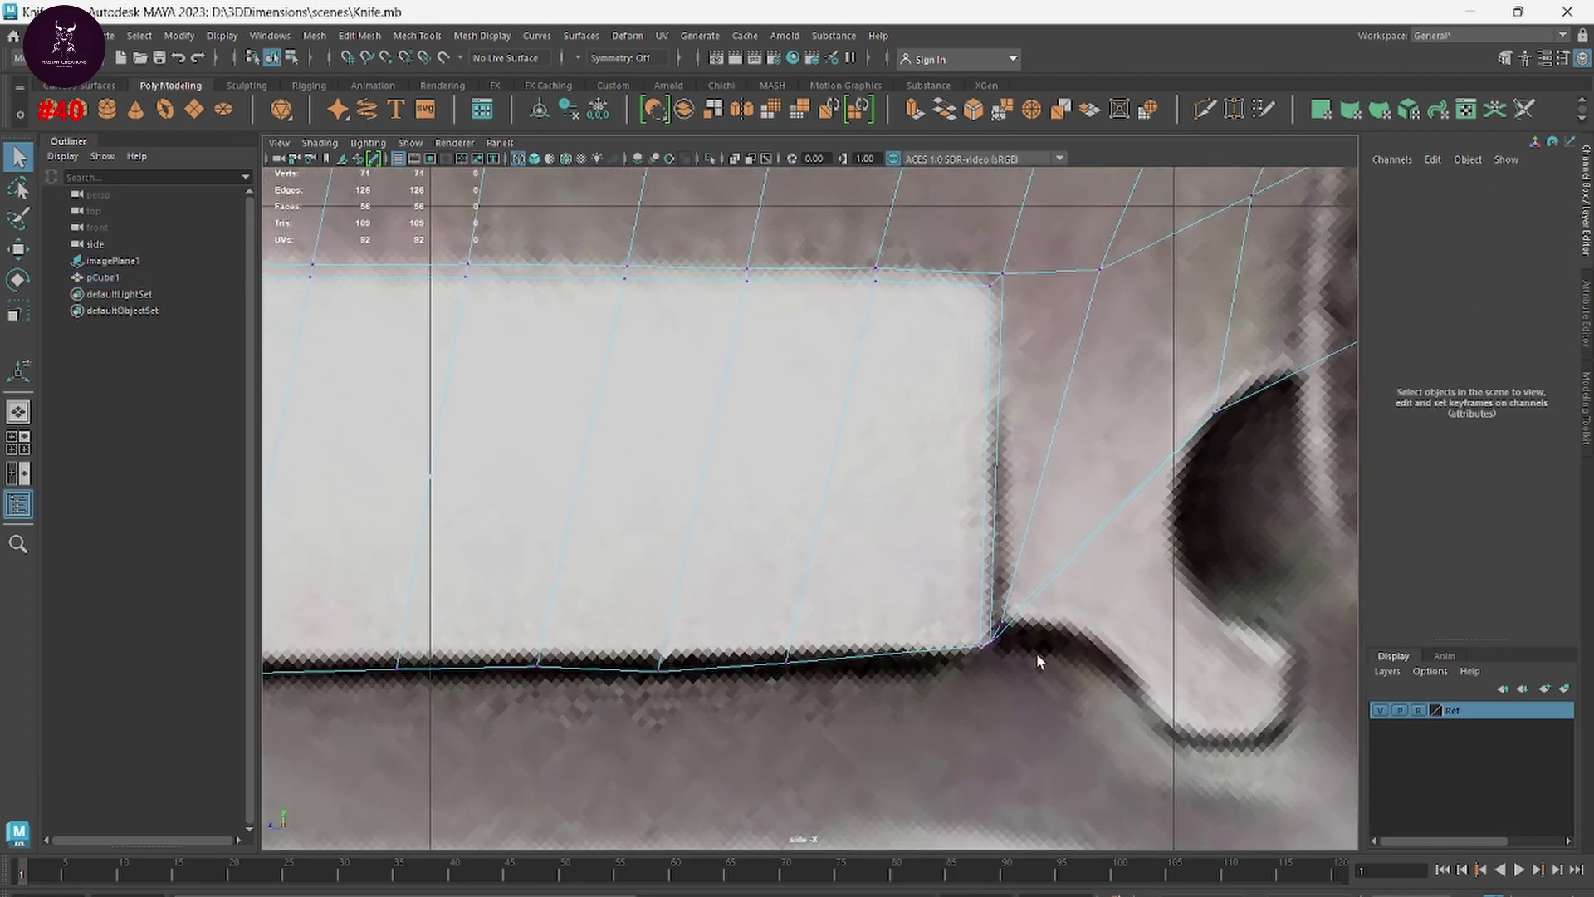
scroll(918, 578, "down", 3)
left_click(918, 578)
scroll(955, 706, "up", 1)
key("space")
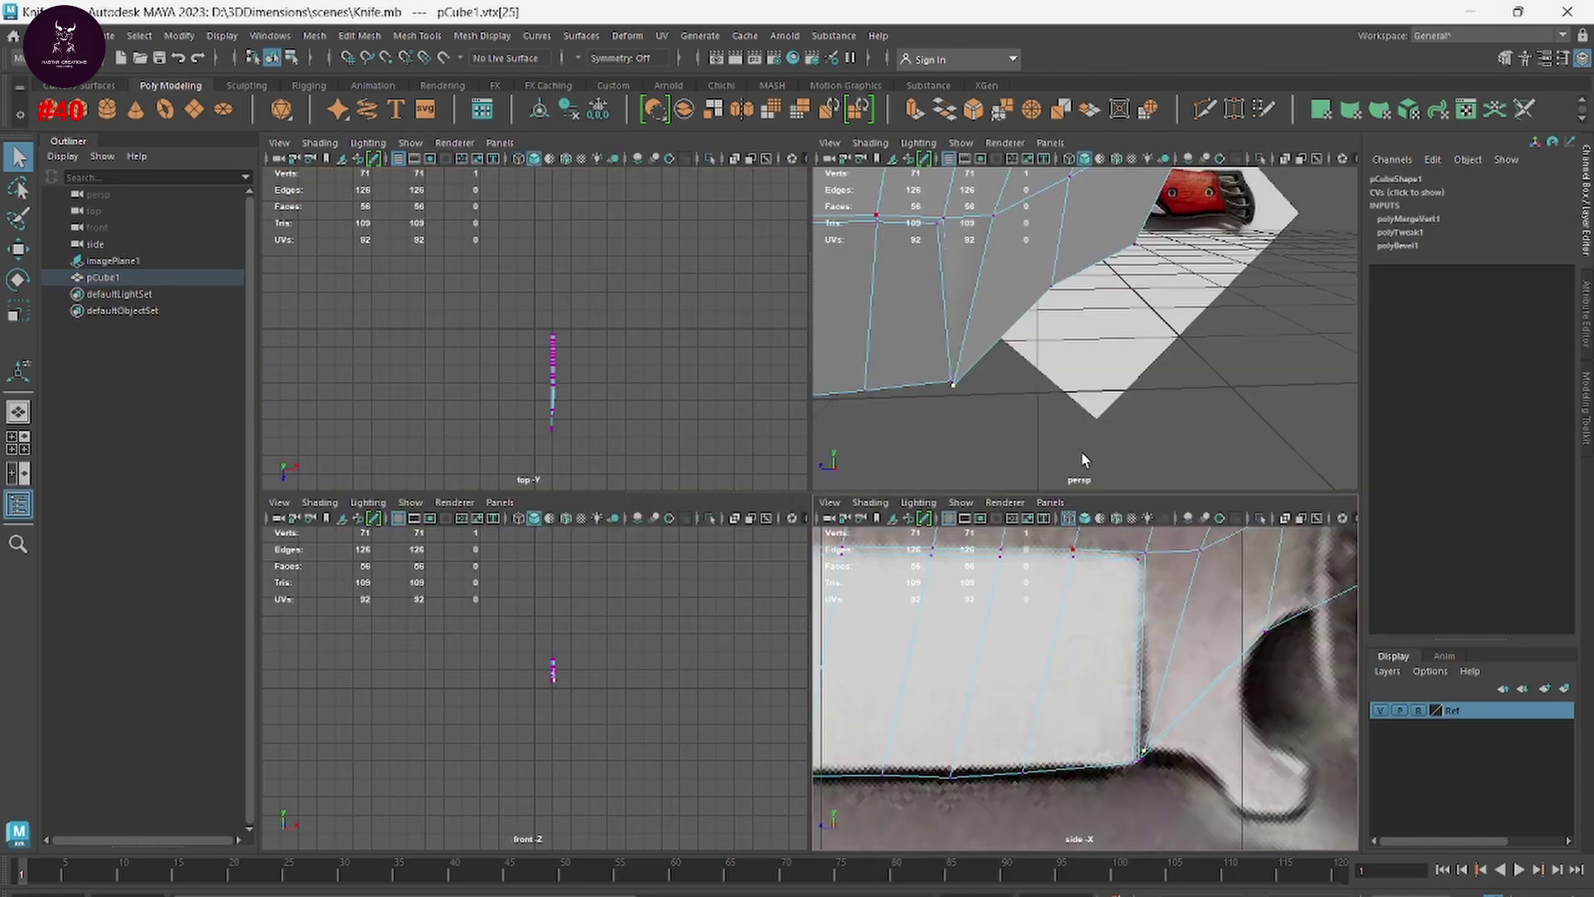
left_click_drag(999, 433, 1009, 431, "alt")
key("w")
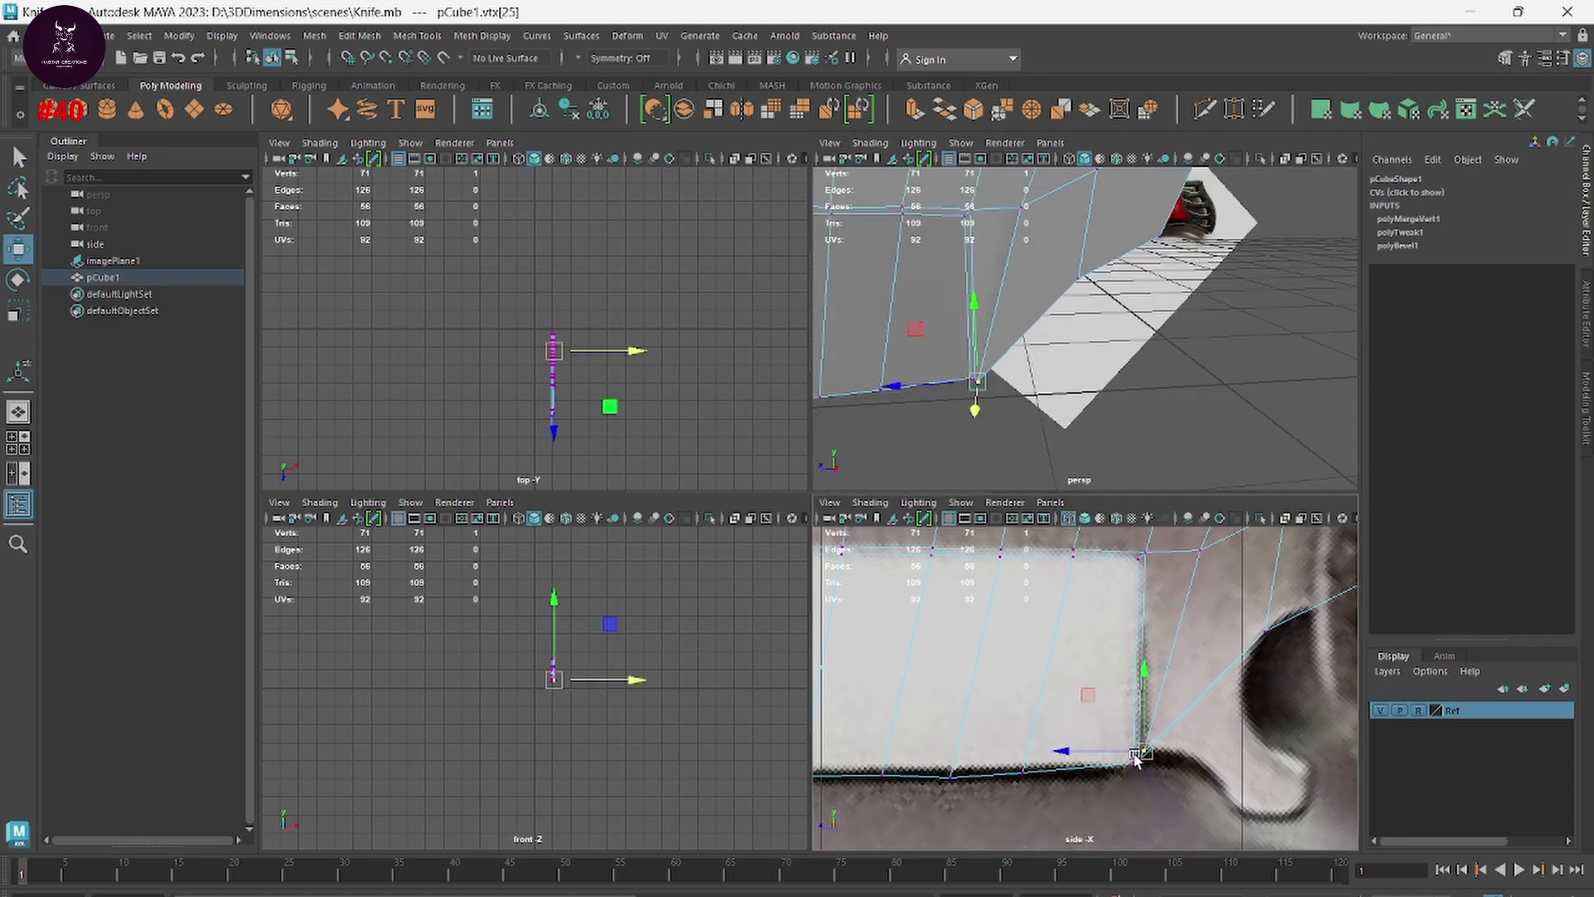
left_click_drag(1086, 750, 1113, 751)
Step: Align the neighbouring notch vertex with the reference and select both rear-corner vertices
scroll(1080, 731, "up", 2)
scroll(1007, 683, "up", 2)
scroll(1007, 682, "up", 2)
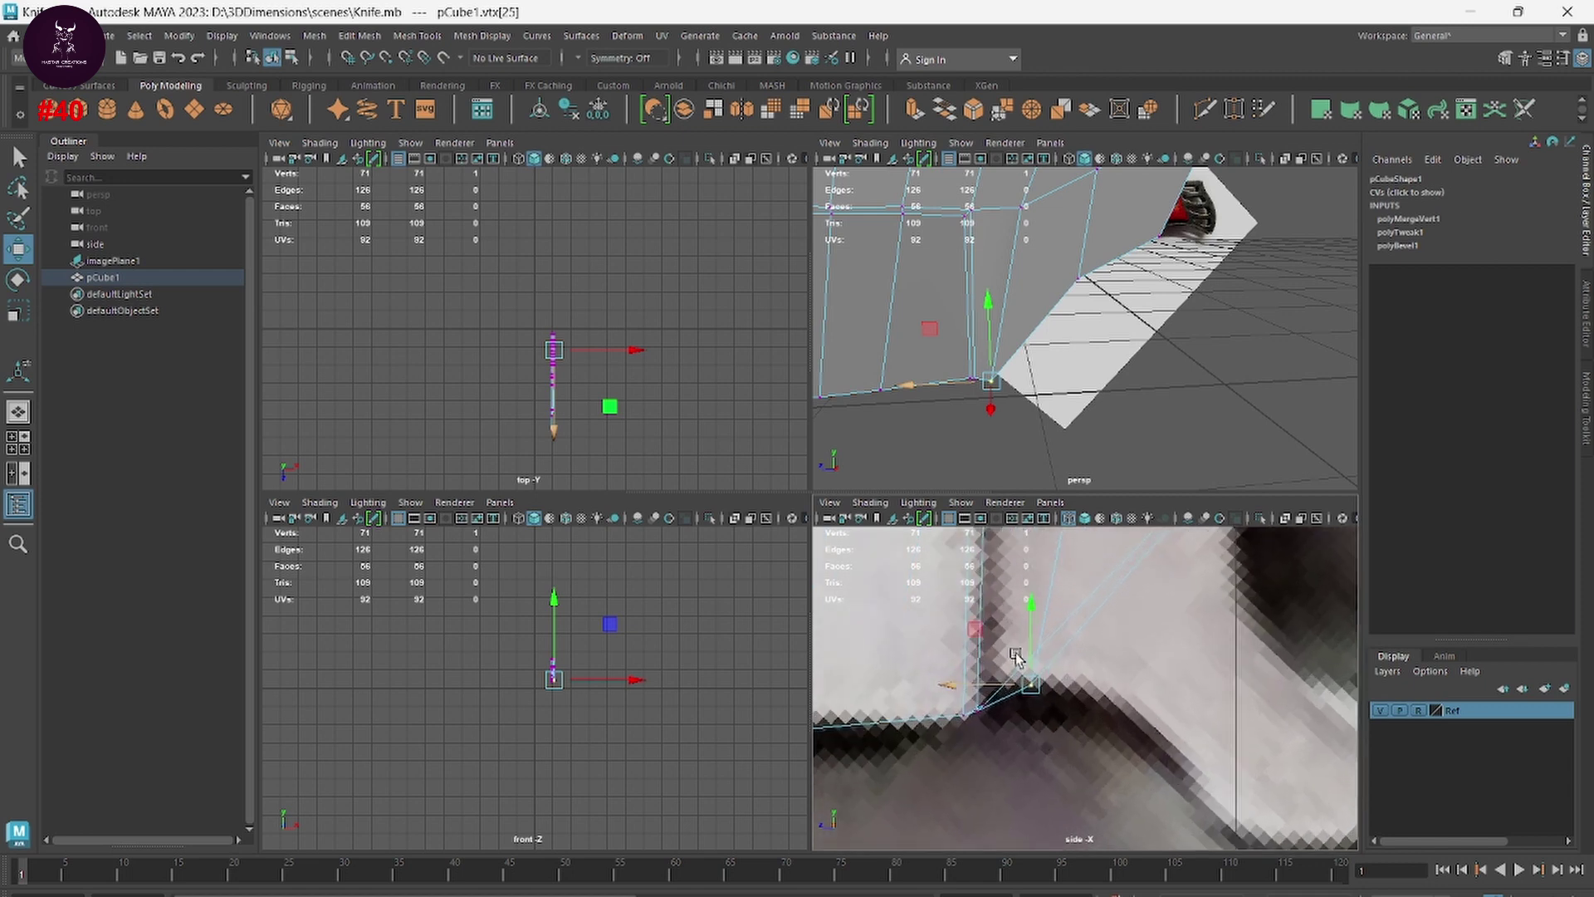
left_click(994, 705)
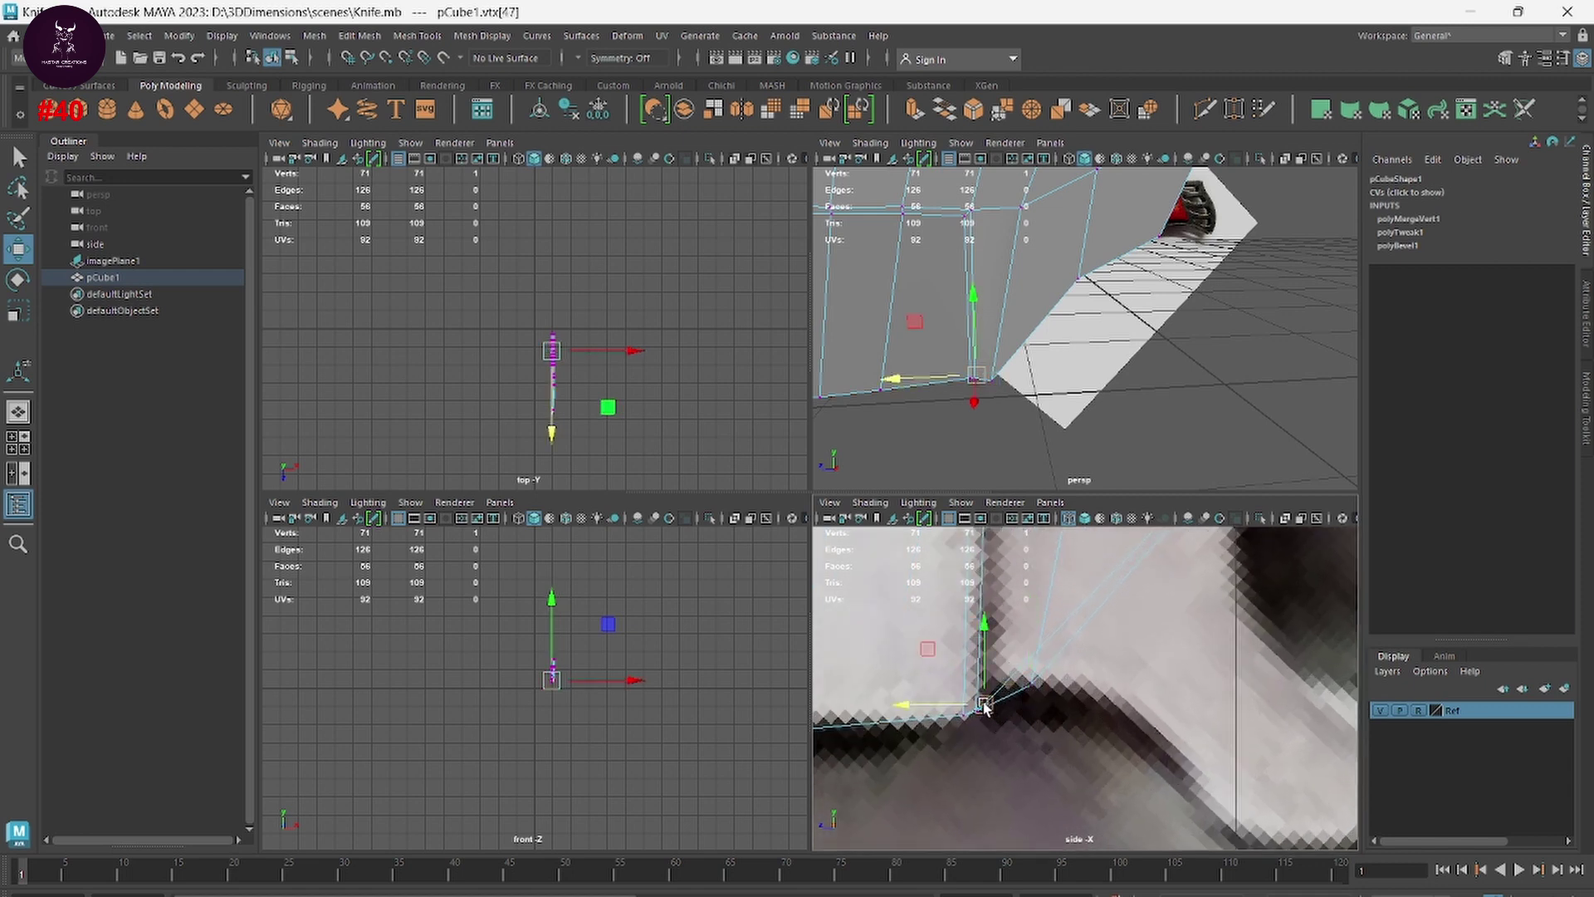
left_click_drag(985, 707, 1029, 692)
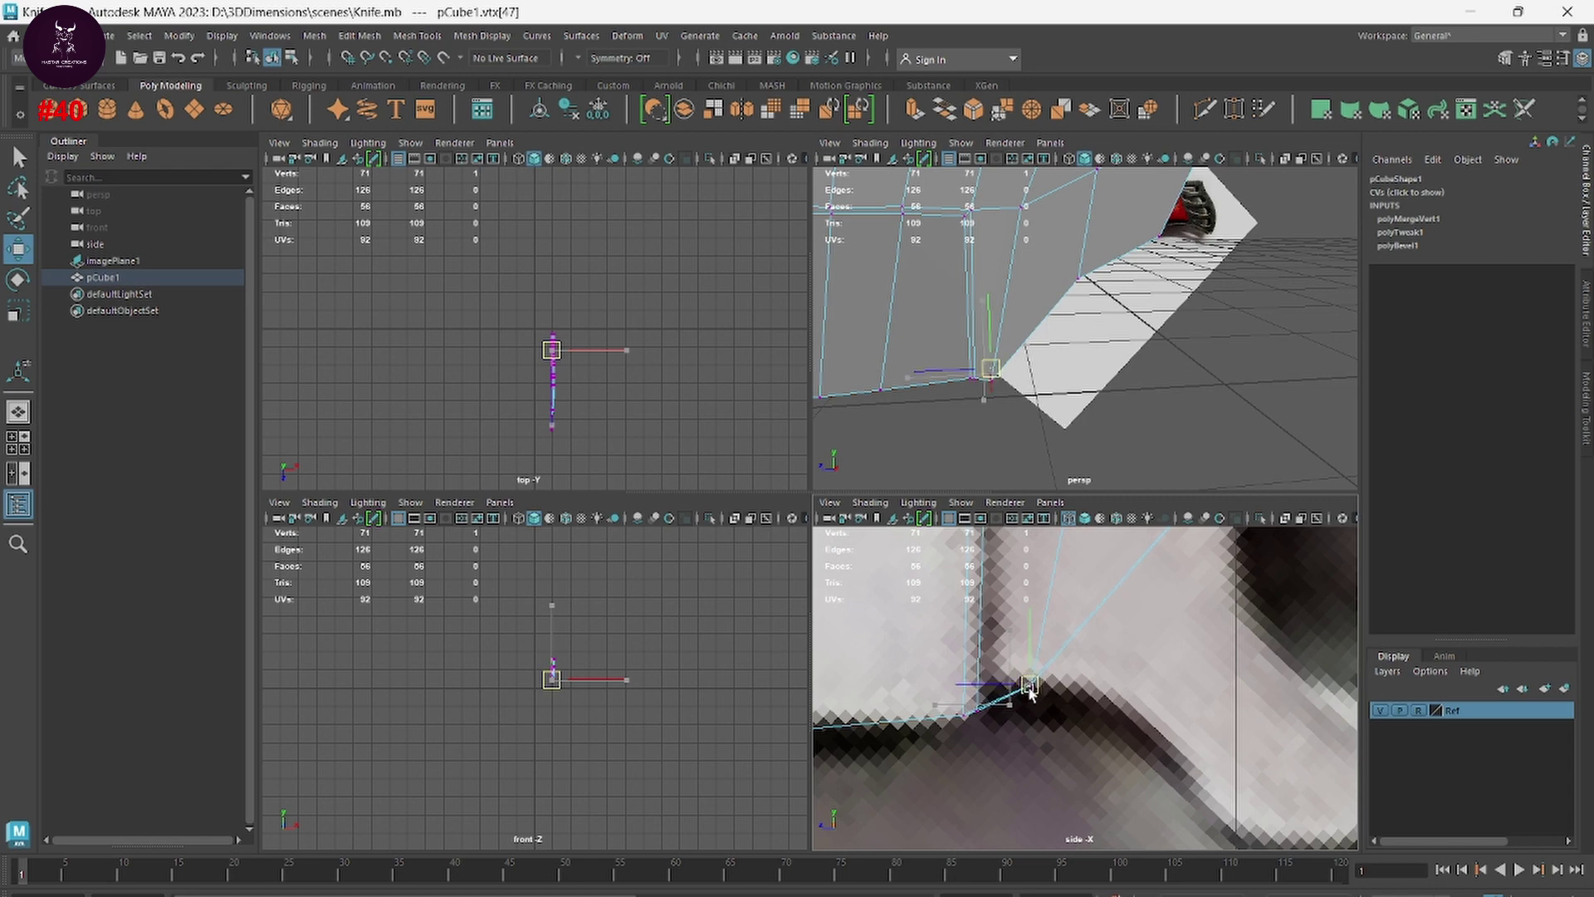
left_click(1015, 696, "shift")
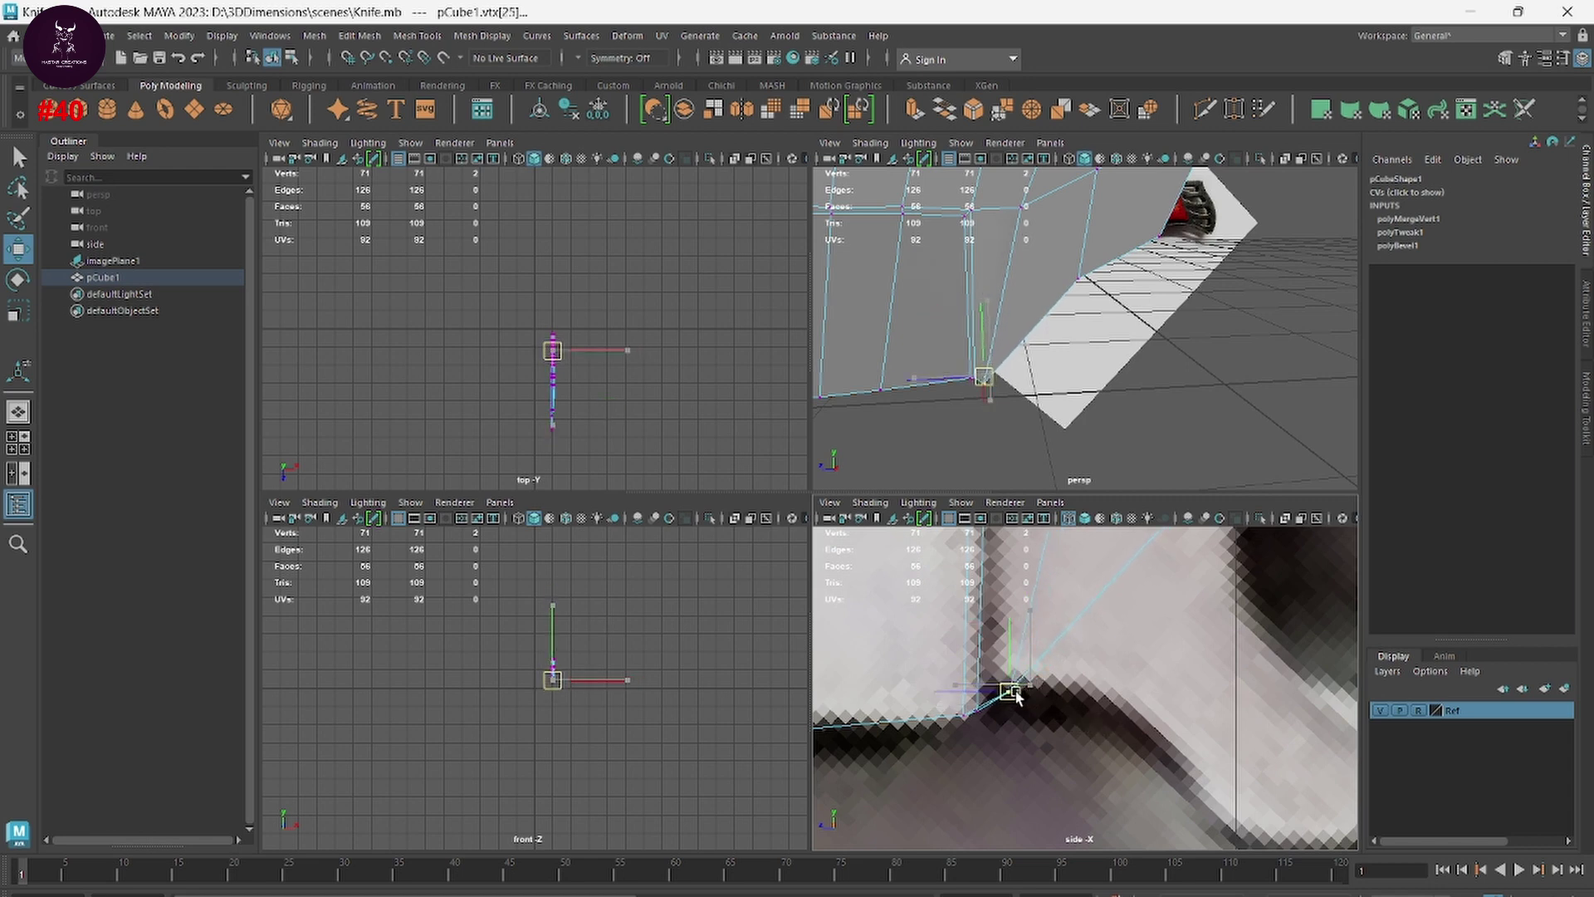
Step: Return to object mode and enlarge the perspective view of the whole blade
left_click_drag(1179, 453, 1154, 448, "alt")
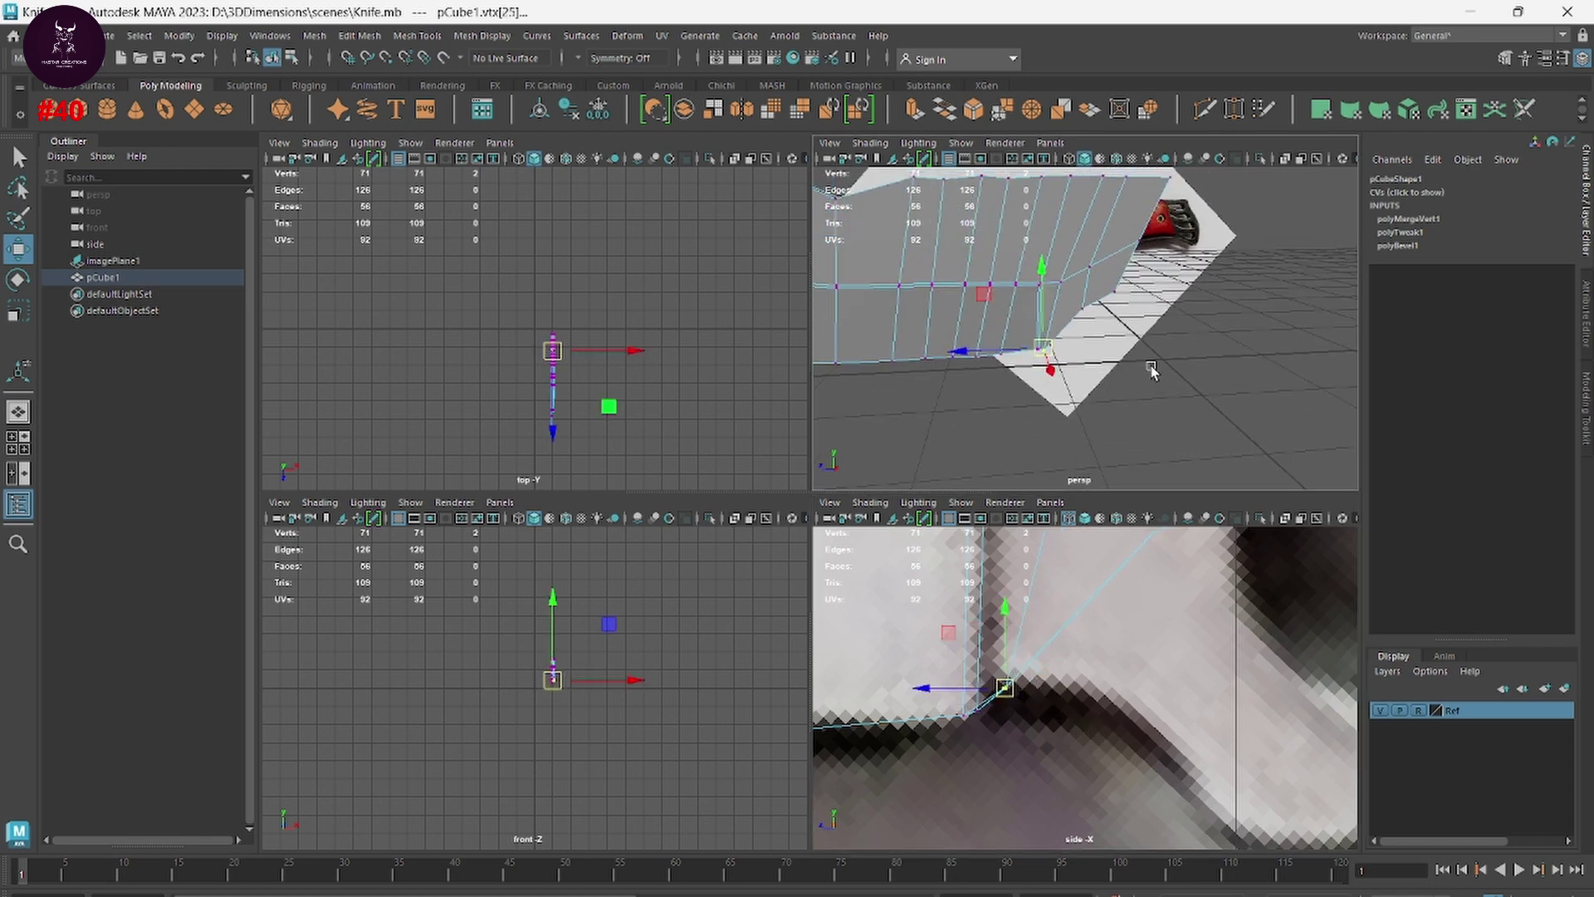
right_click_drag(1152, 367, 1228, 260)
key("space")
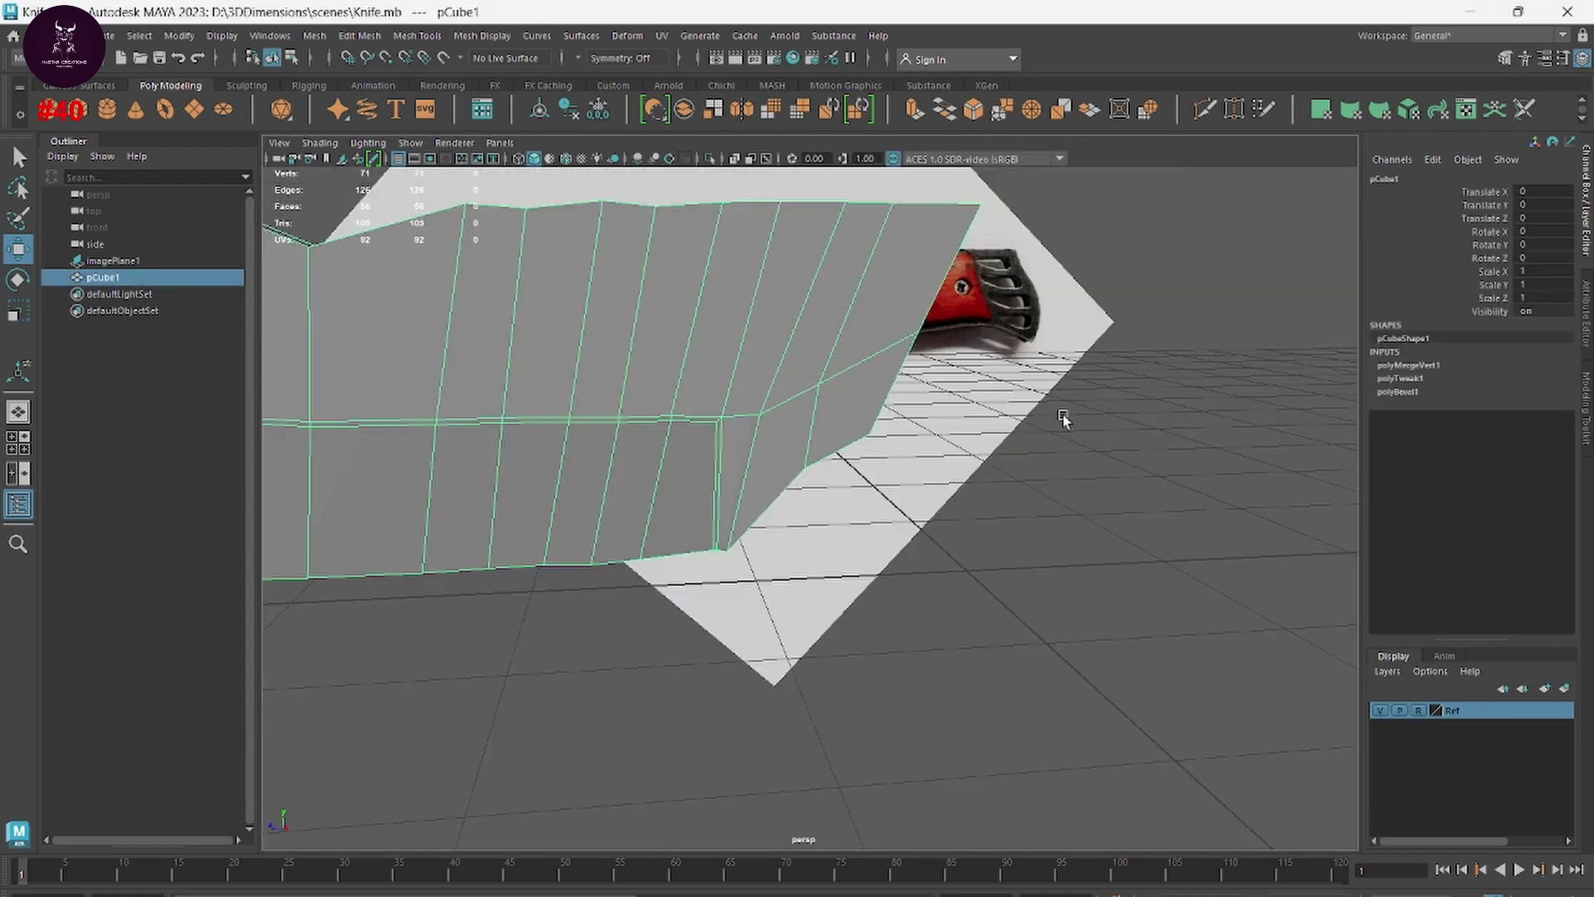
mouse_move(1063, 416)
left_mouse_down("alt")
mouse_move(1009, 552)
mouse_move(1026, 589)
mouse_move(1085, 523)
left_mouse_up("alt")
Step: Deselect the blade, restore the four-view layout, and zoom the side view onto the blade
left_click(1082, 580)
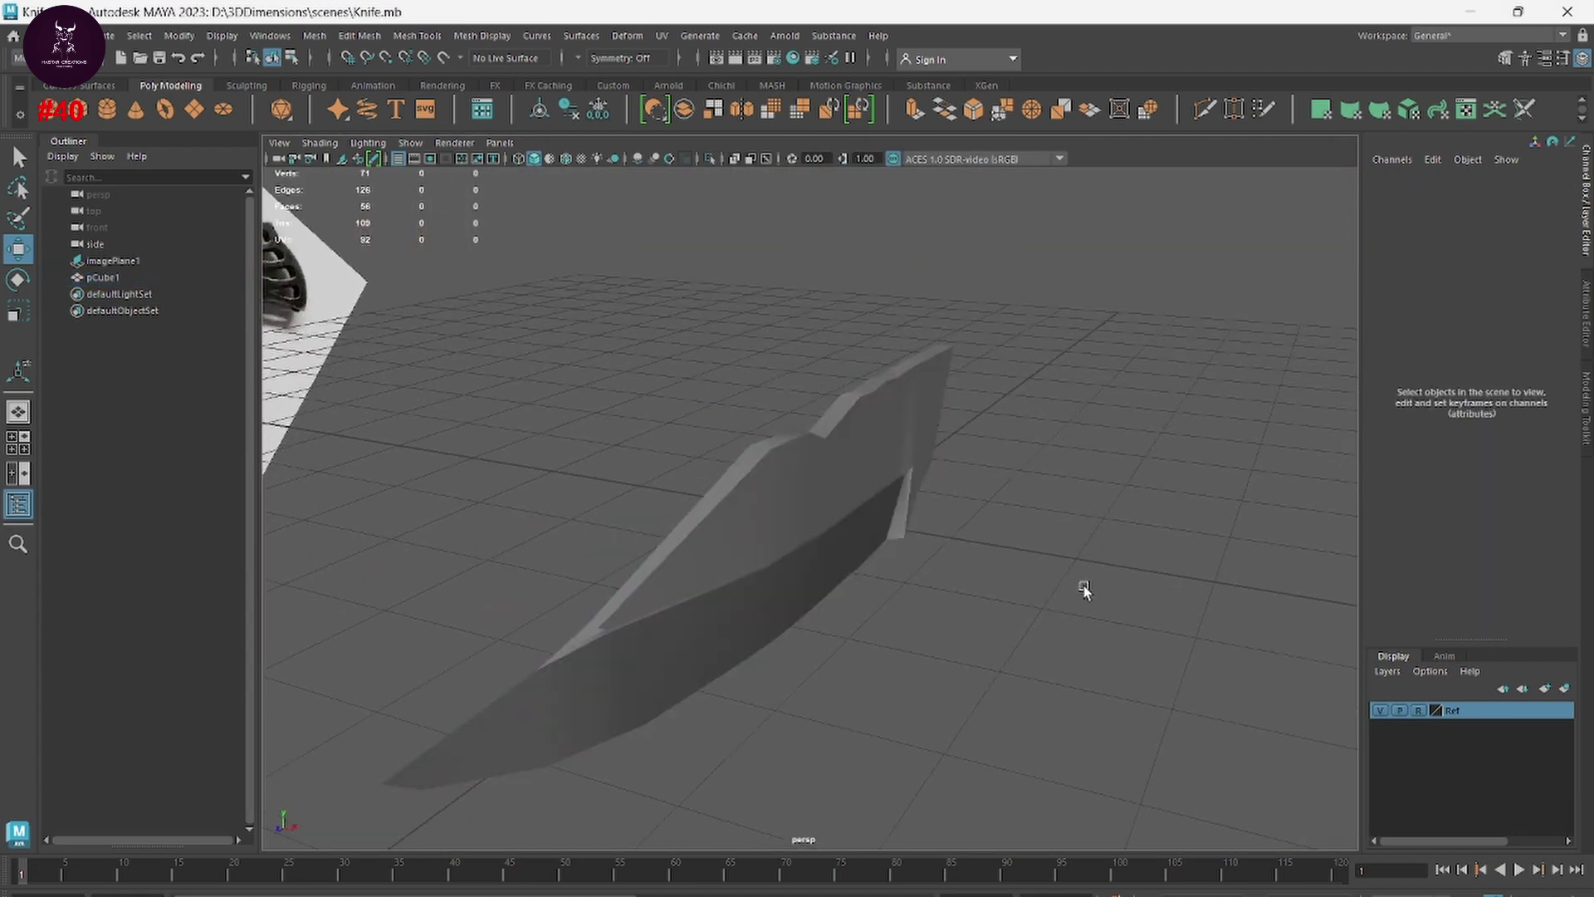
left_click_drag(1082, 579, 963, 589, "alt")
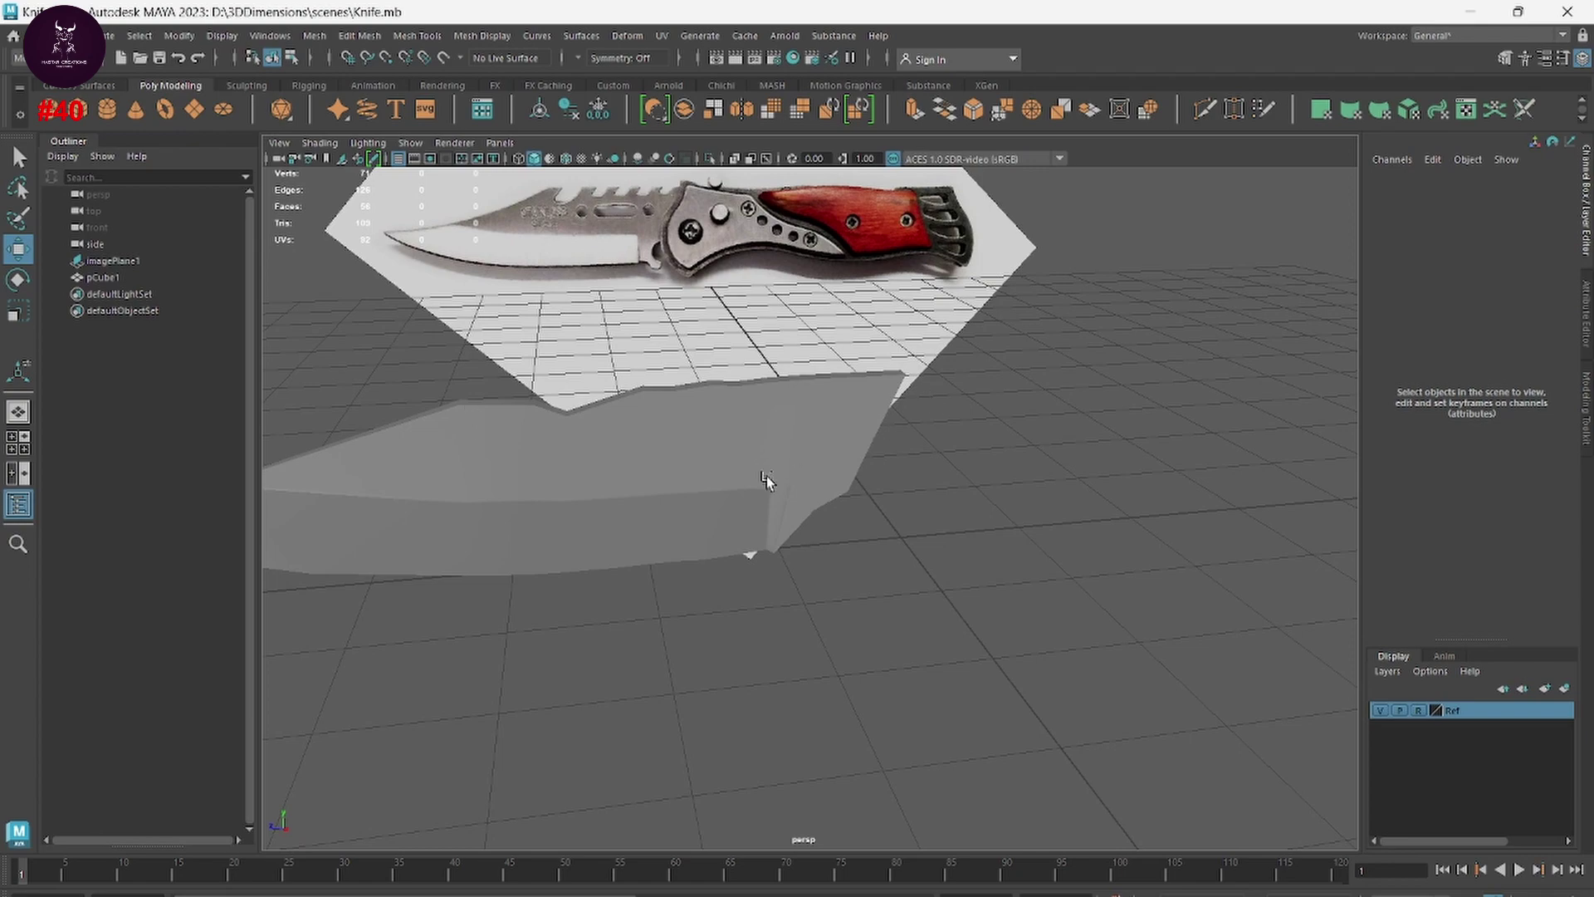
key("space")
key("space")
scroll(1050, 677, "down", 5)
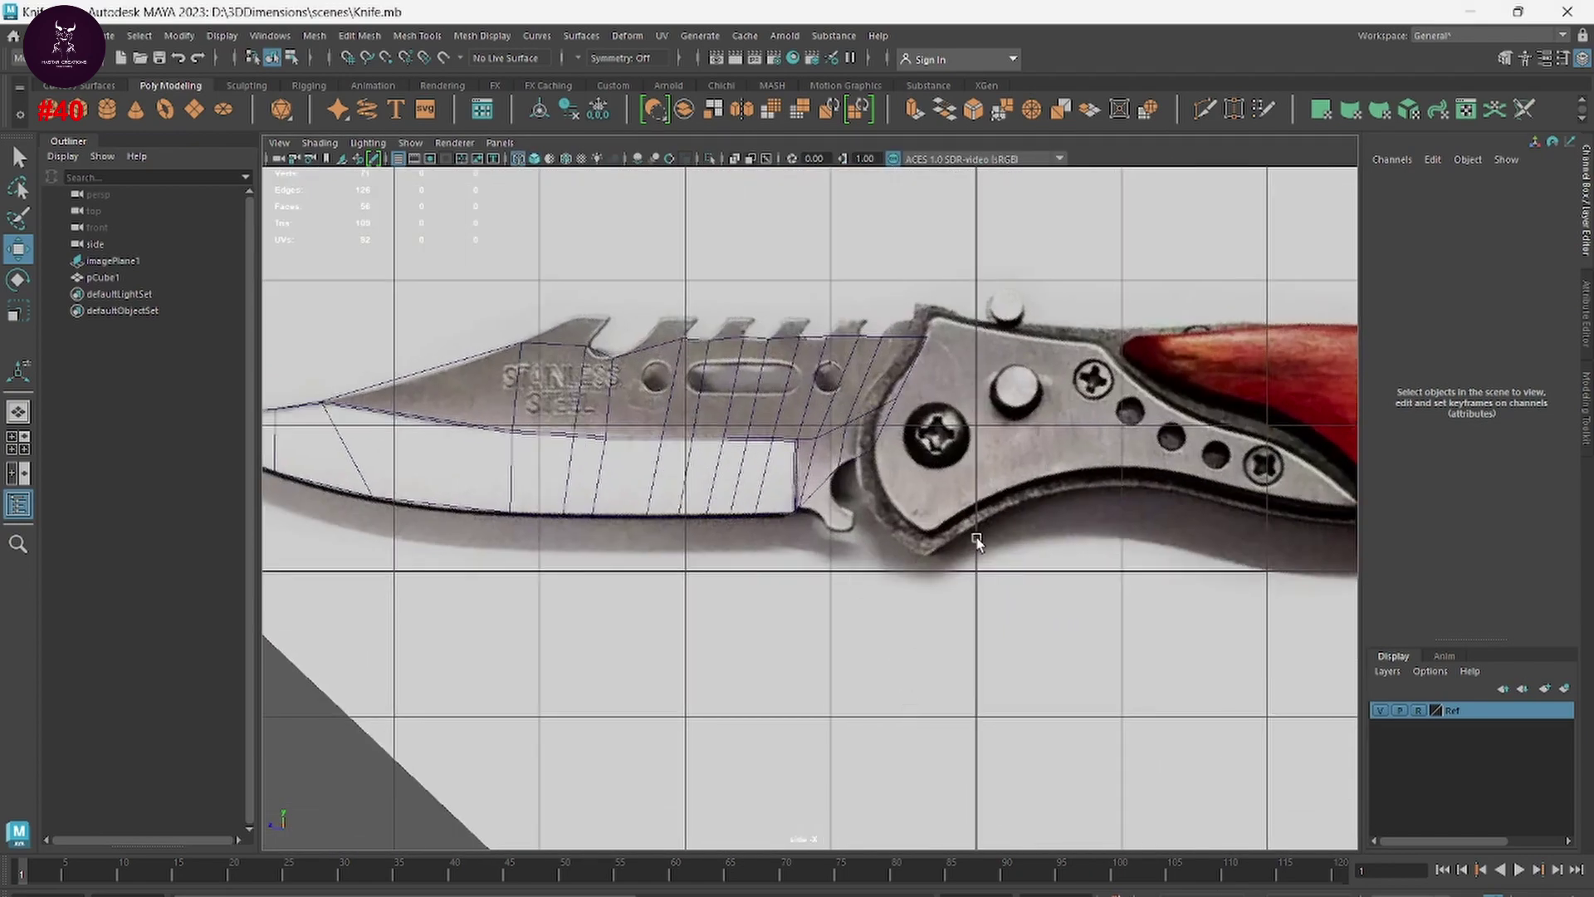
middle_click_drag(831, 465, 1005, 573, "alt")
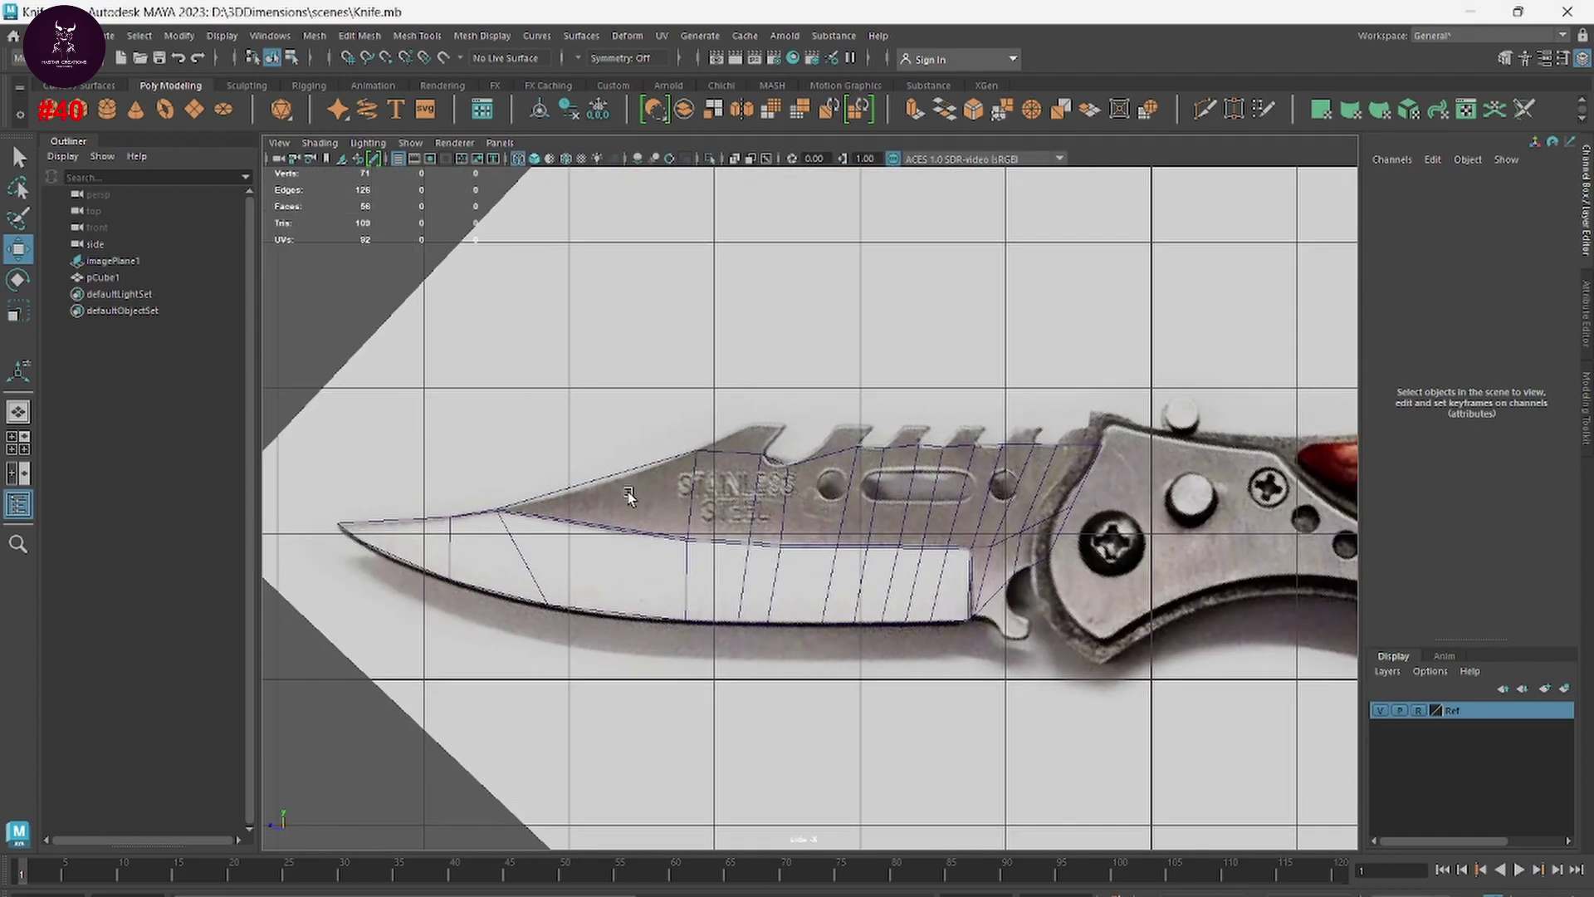
right_click_drag(629, 496, 1168, 633, "alt")
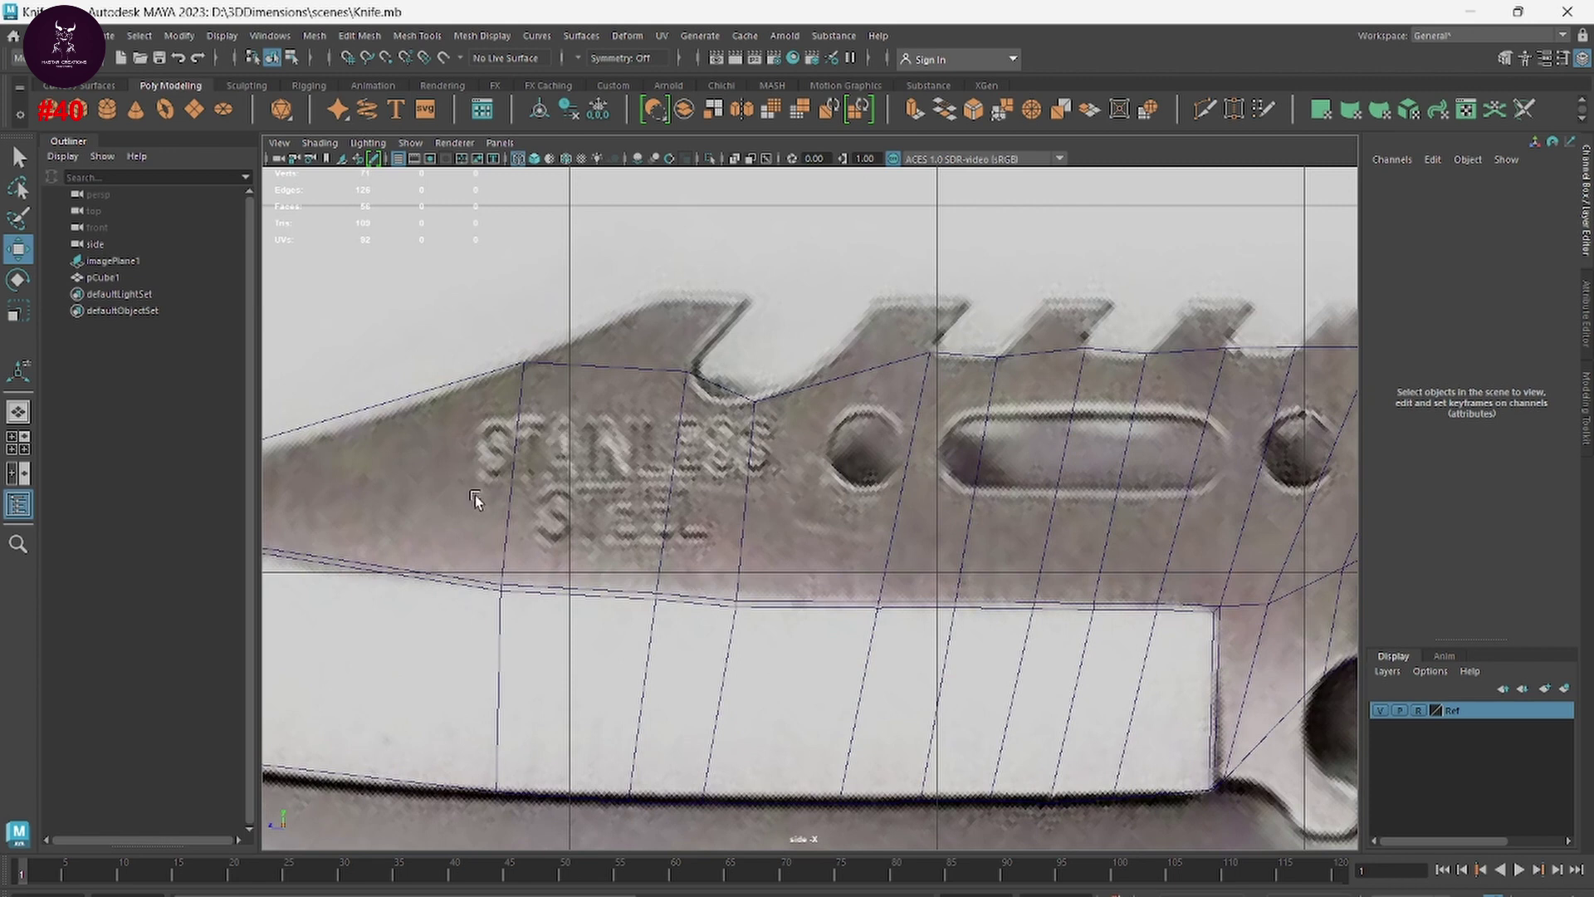
scroll(539, 457, "up", 1)
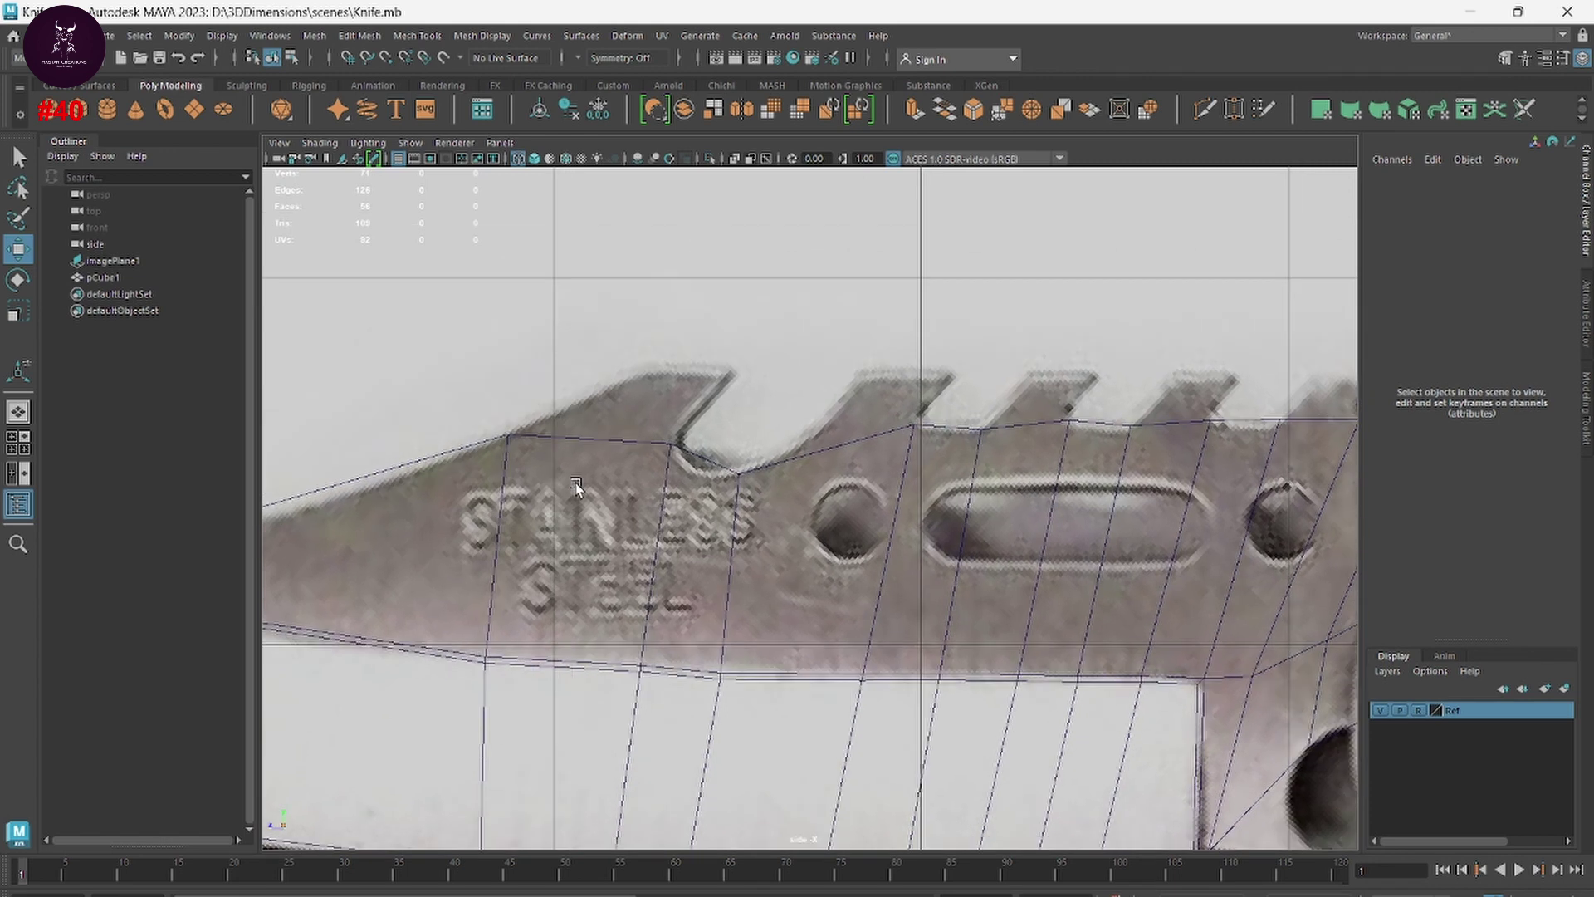
scroll(576, 465, "up", 2)
scroll(598, 423, "up", 1)
Step: Select the blade, switch it to face mode, and return to the quad view
right_click(636, 382)
left_click(636, 427)
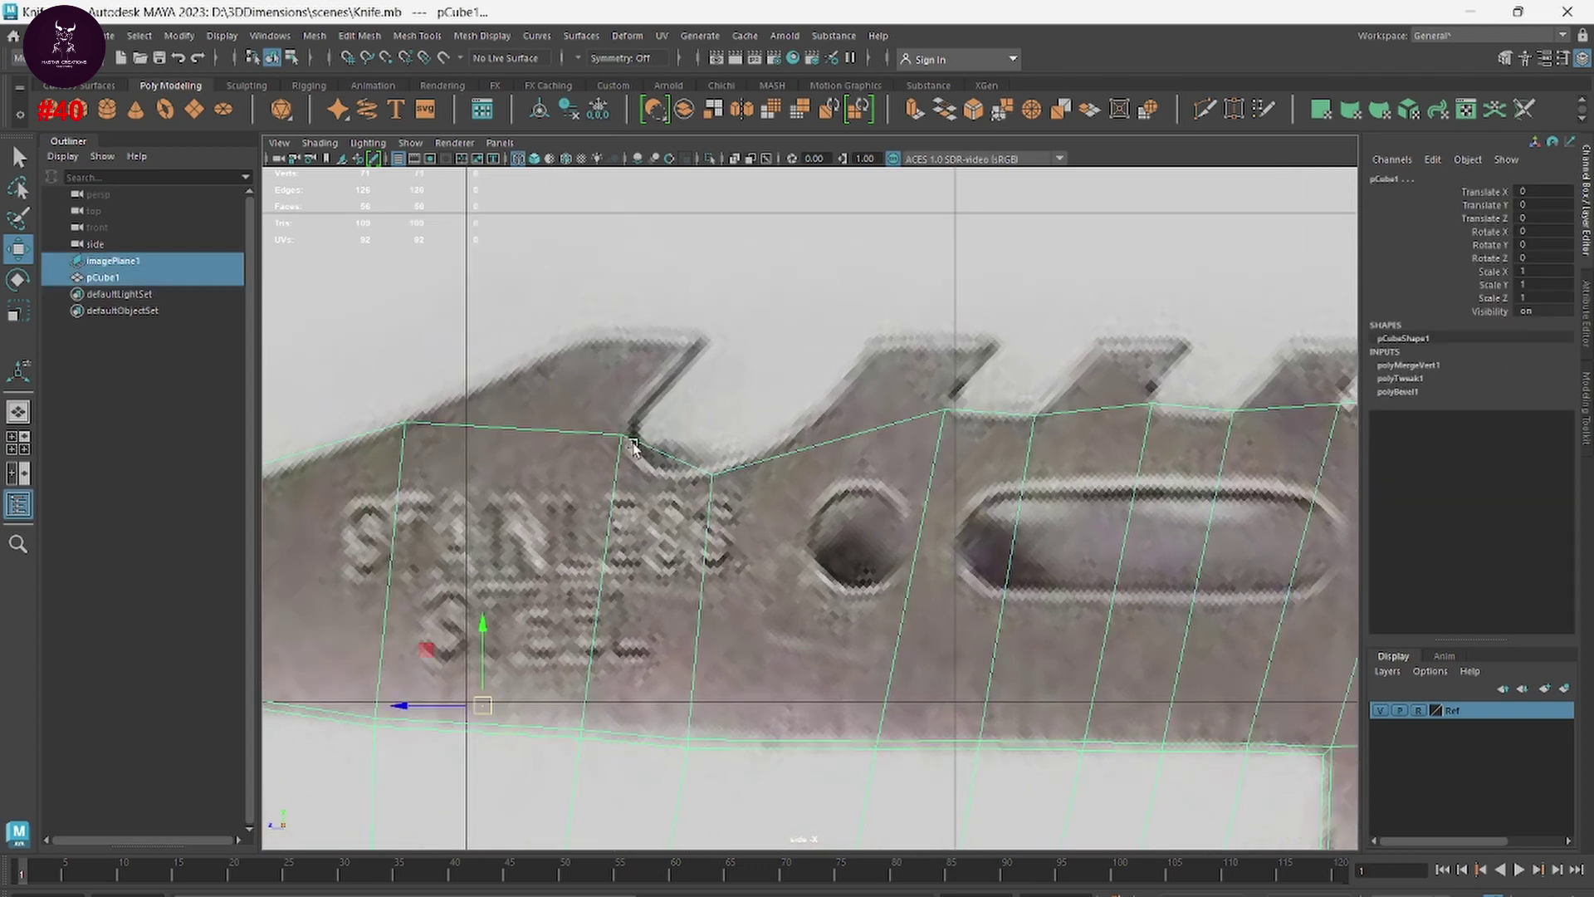
right_click(611, 453)
left_click(608, 497)
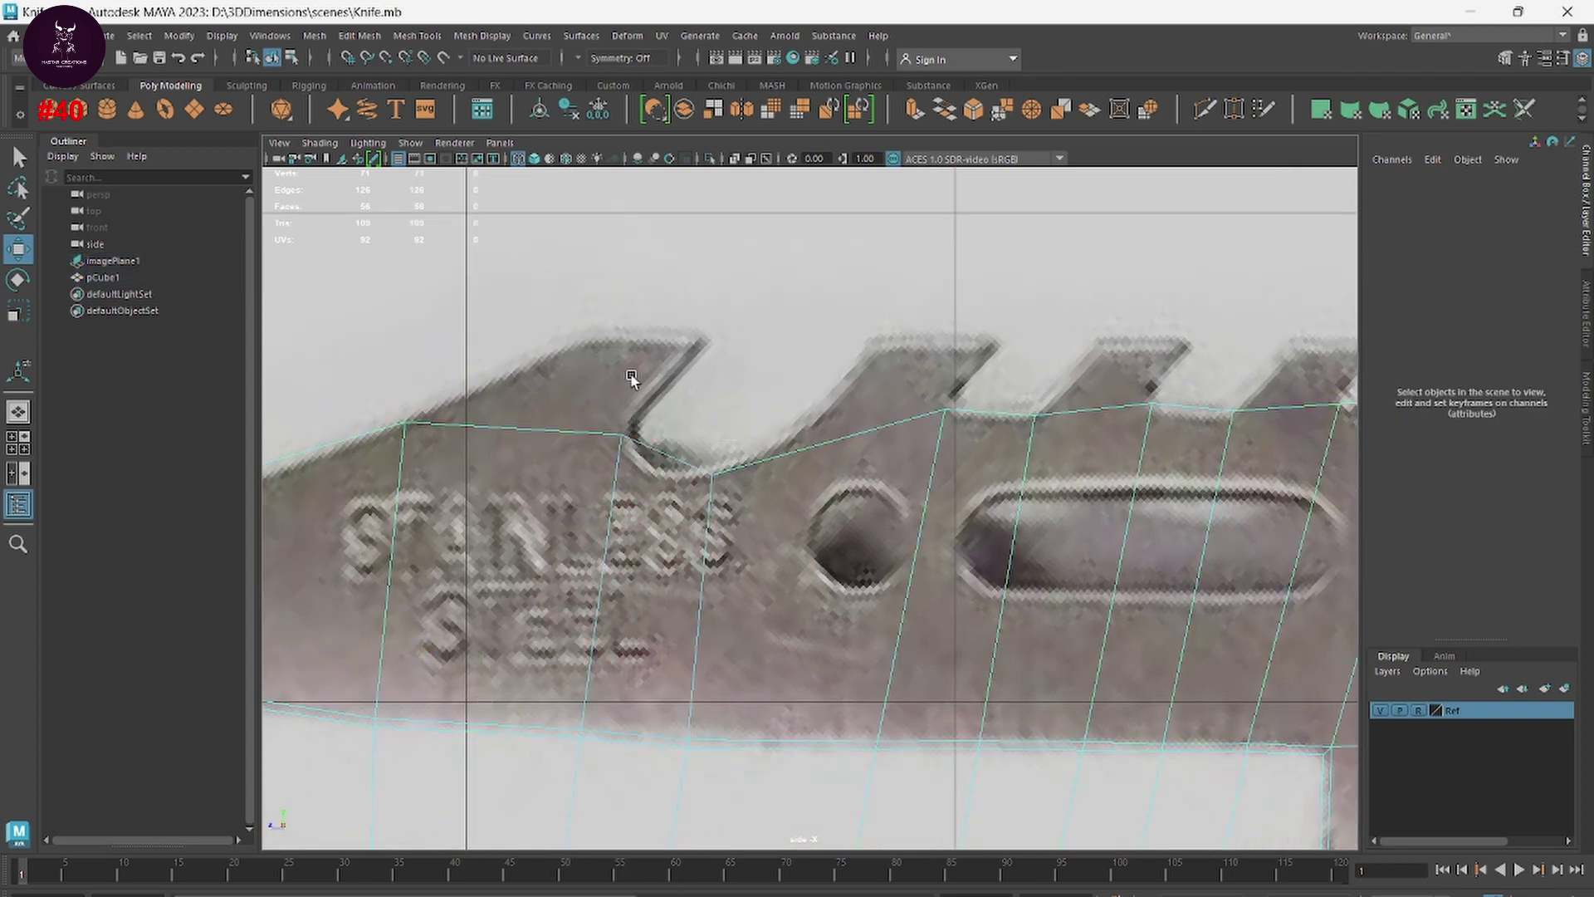
key("space")
scroll(965, 342, "up", 5)
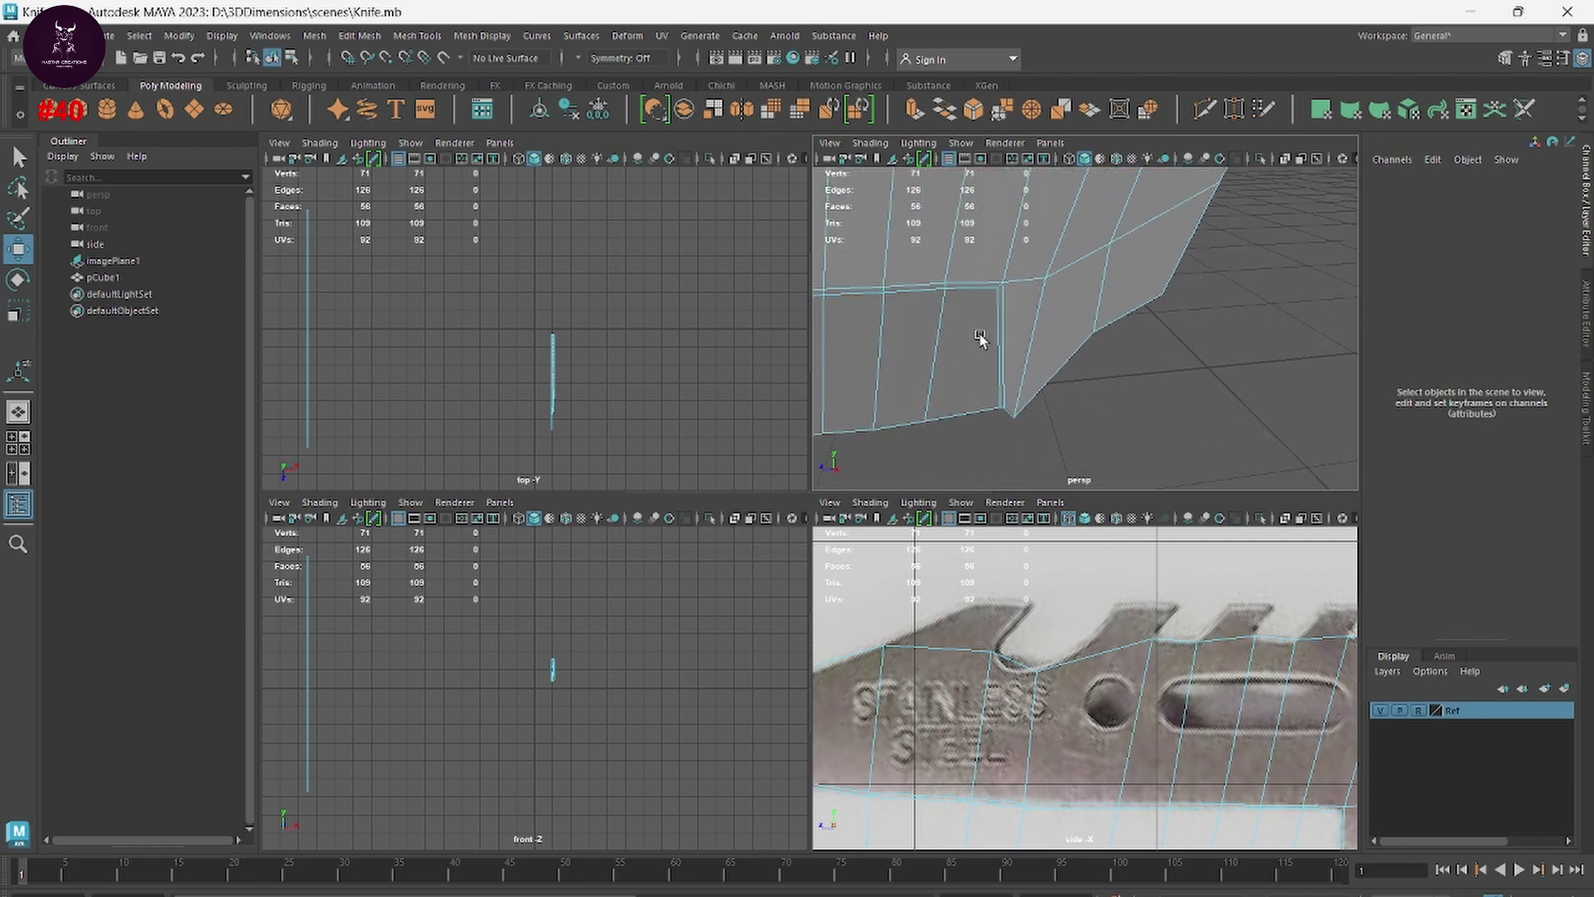
left_click_drag(1070, 337, 1123, 338, "alt")
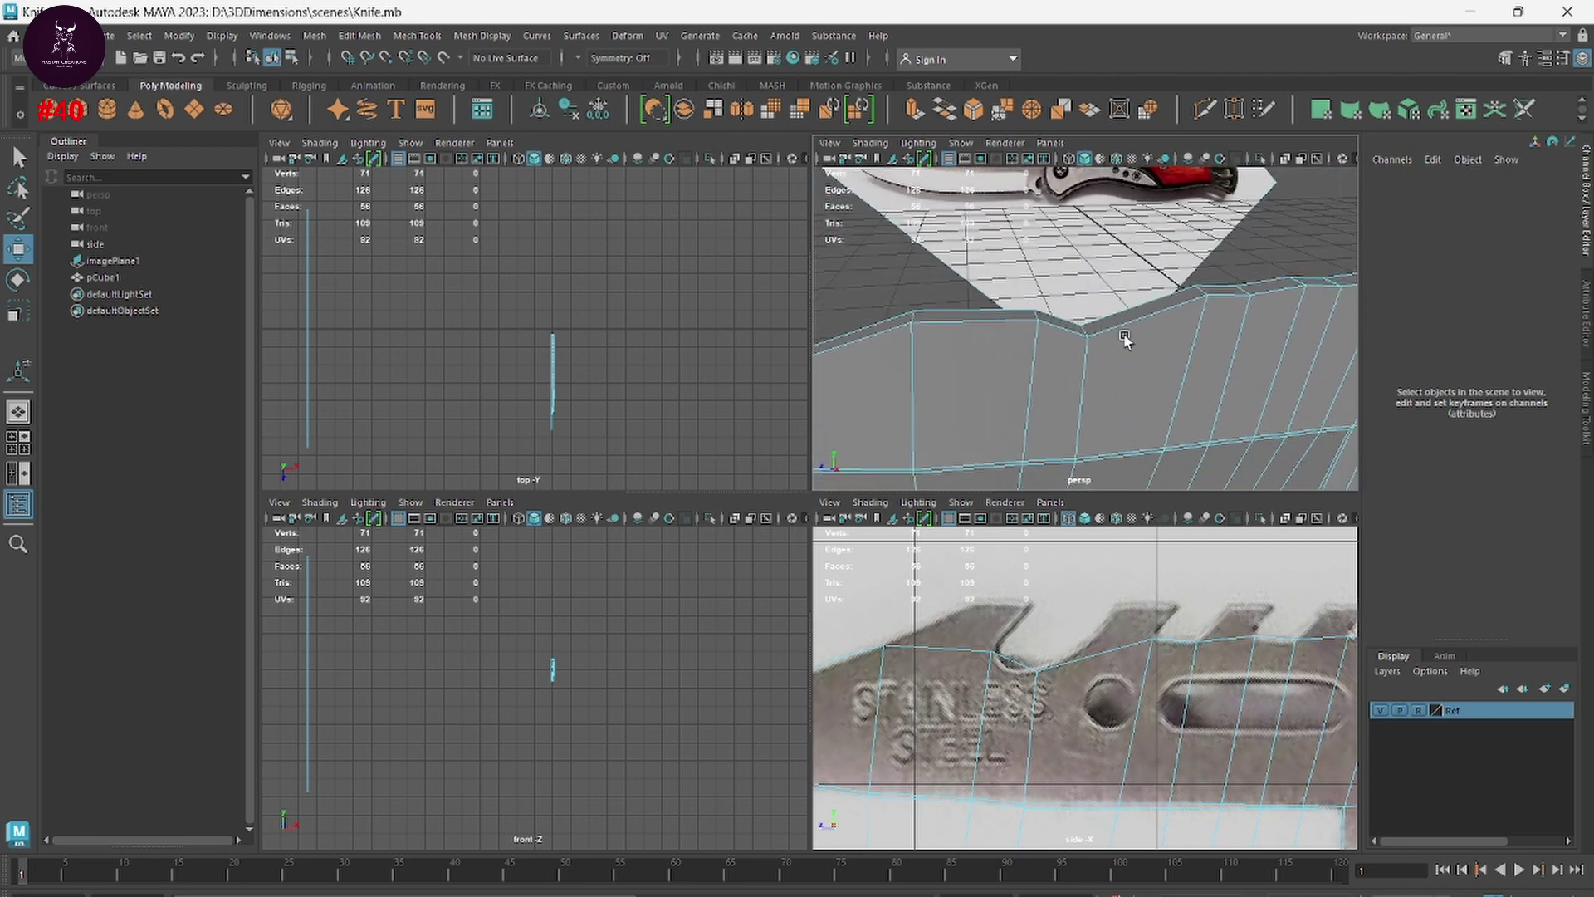
Step: Select six thin spine faces and extrude them upward into tooth blocks
left_click(969, 311)
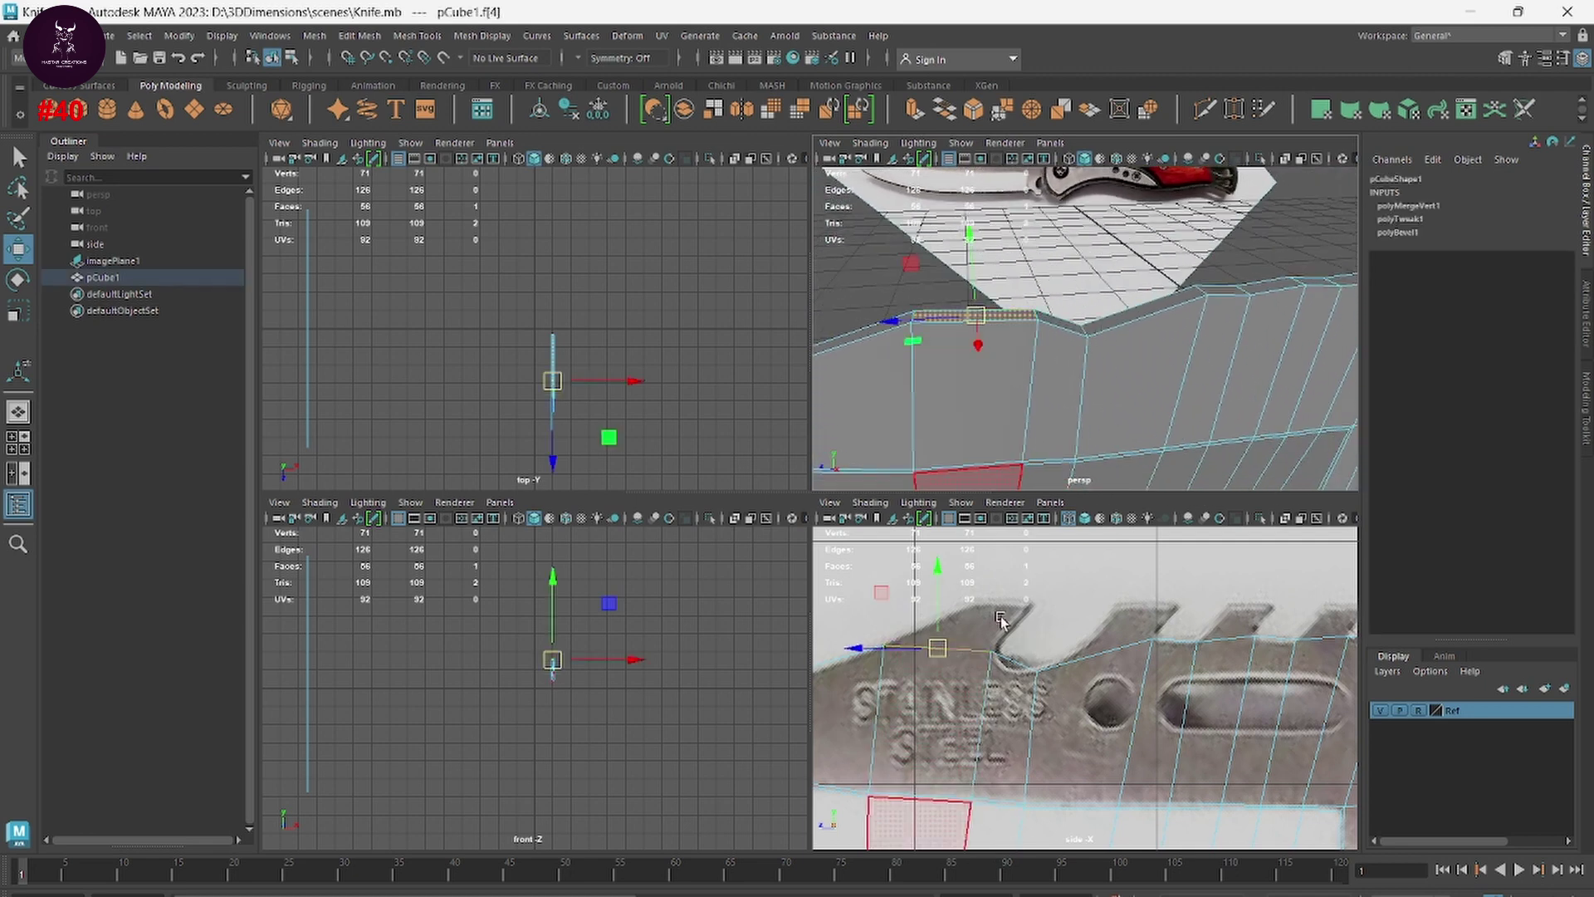
left_click(1141, 297, "shift")
mouse_move(1141, 298)
left_mouse_down("alt")
mouse_move(1152, 377)
mouse_move(954, 402)
left_mouse_up("alt")
left_click_drag(961, 345, 1159, 359, "alt")
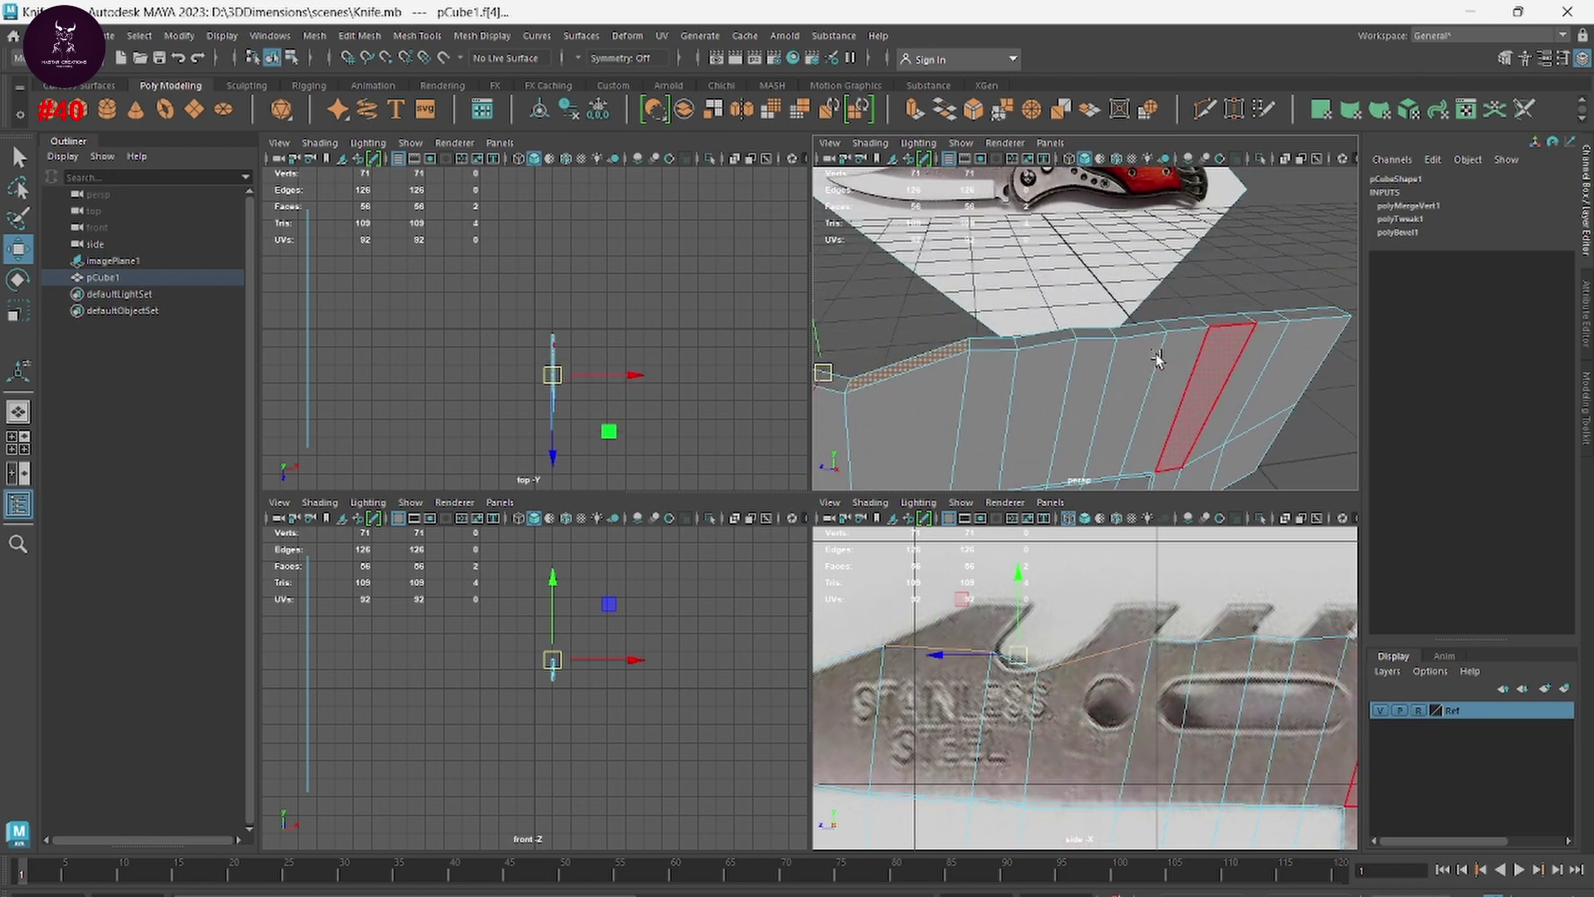
left_click(1045, 329, "shift")
mouse_move(1045, 329)
left_mouse_down("alt")
mouse_move(1085, 356)
mouse_move(996, 327)
left_mouse_up("alt")
left_click(987, 329, "shift")
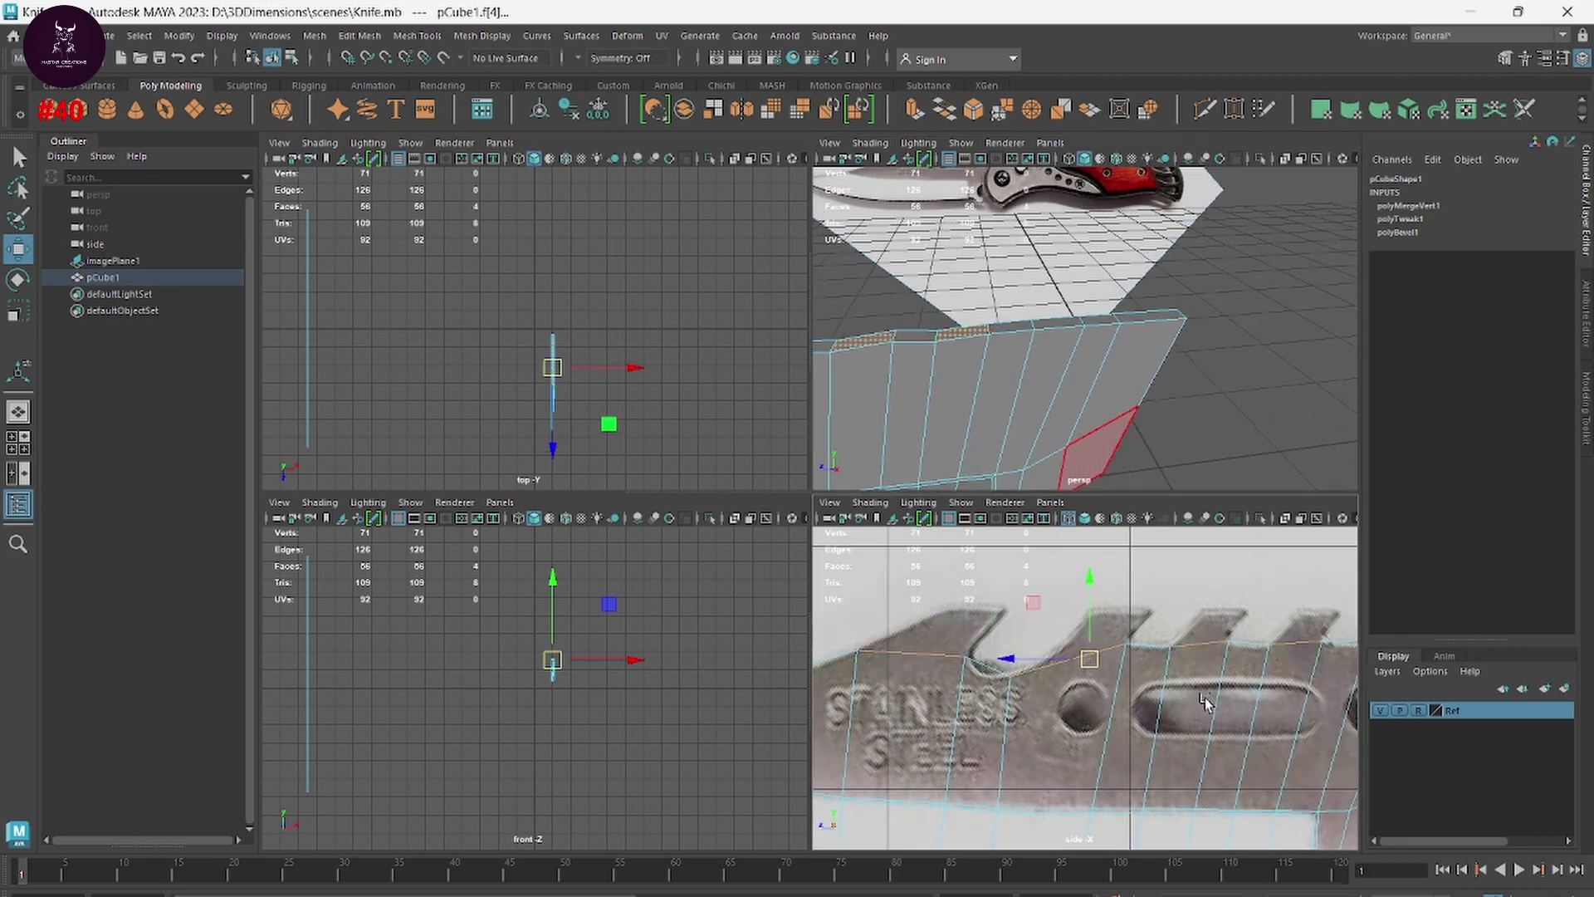
middle_click_drag(1175, 711, 958, 710, "alt")
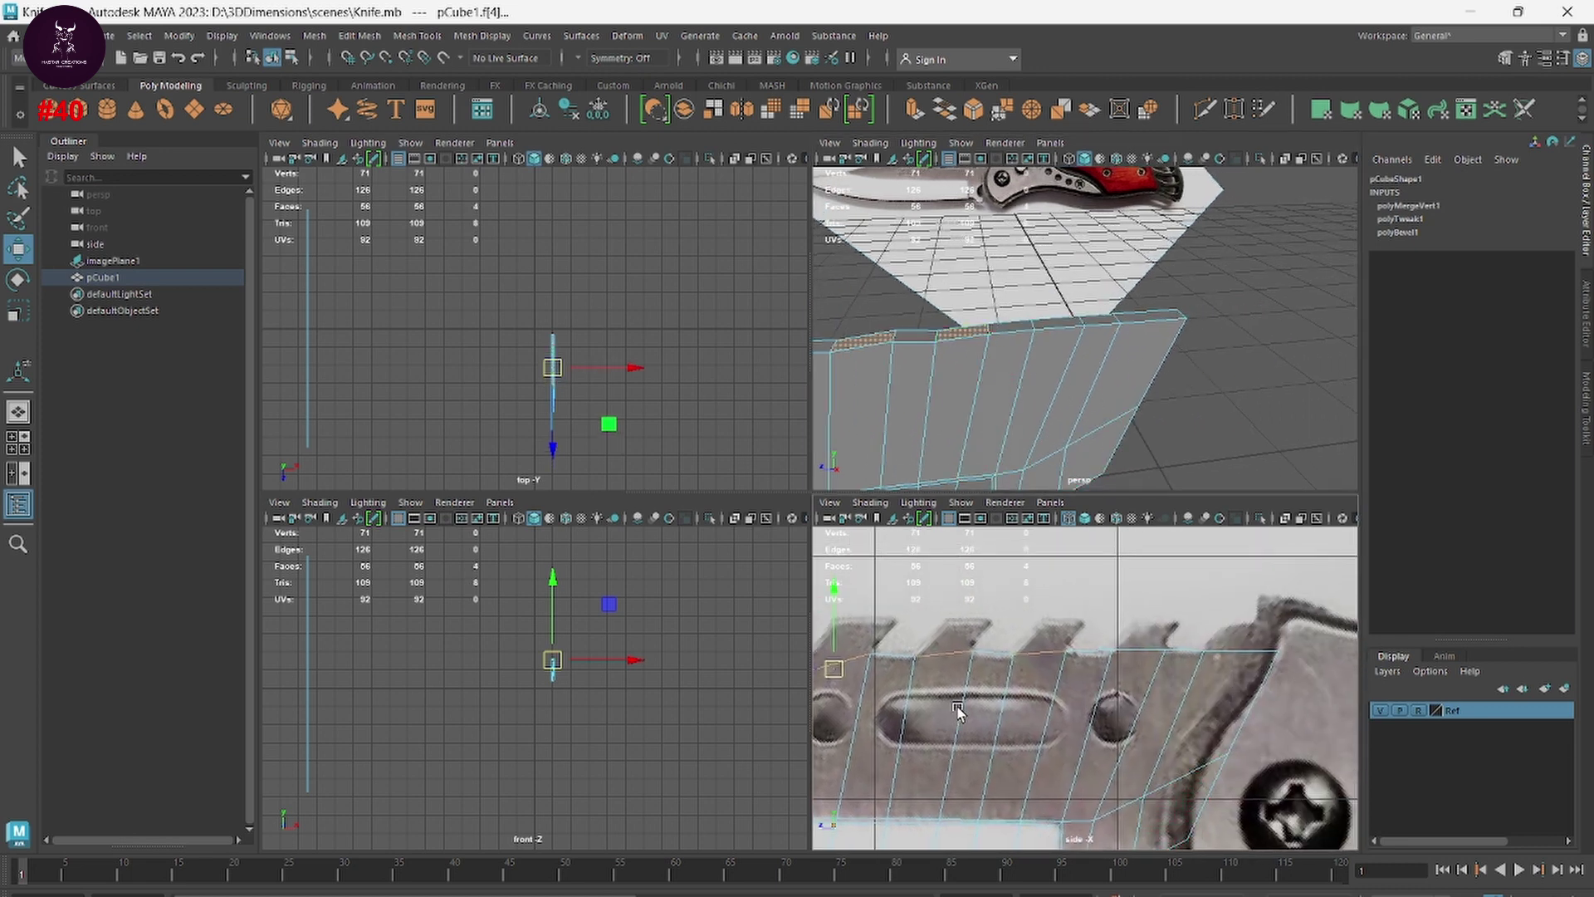
left_click(1059, 326, "shift")
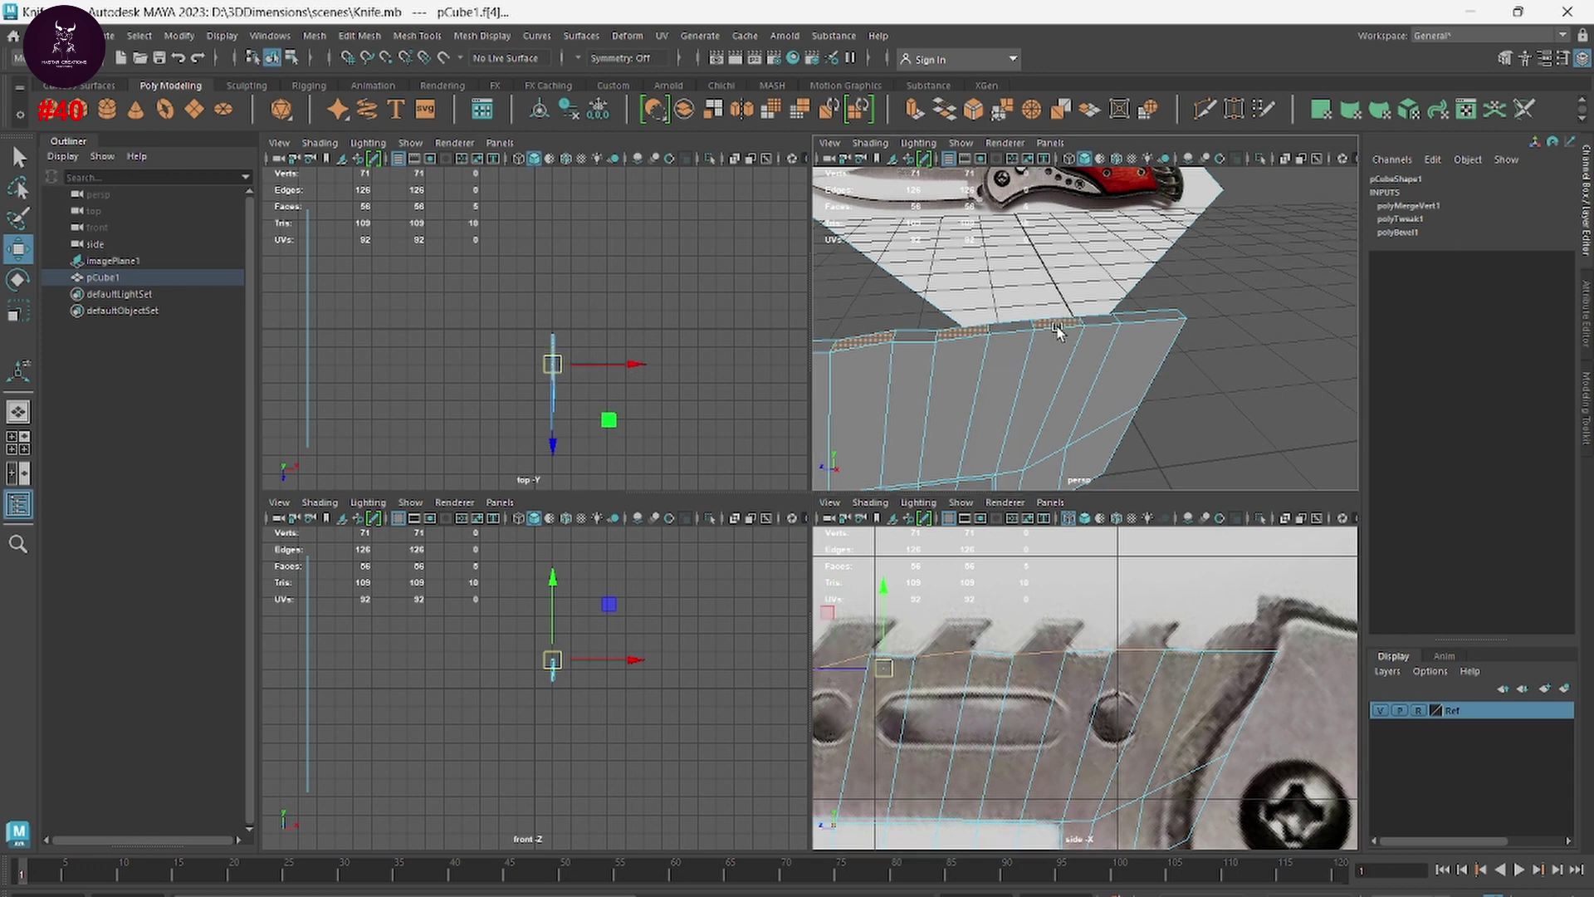
left_click(1150, 314, "shift")
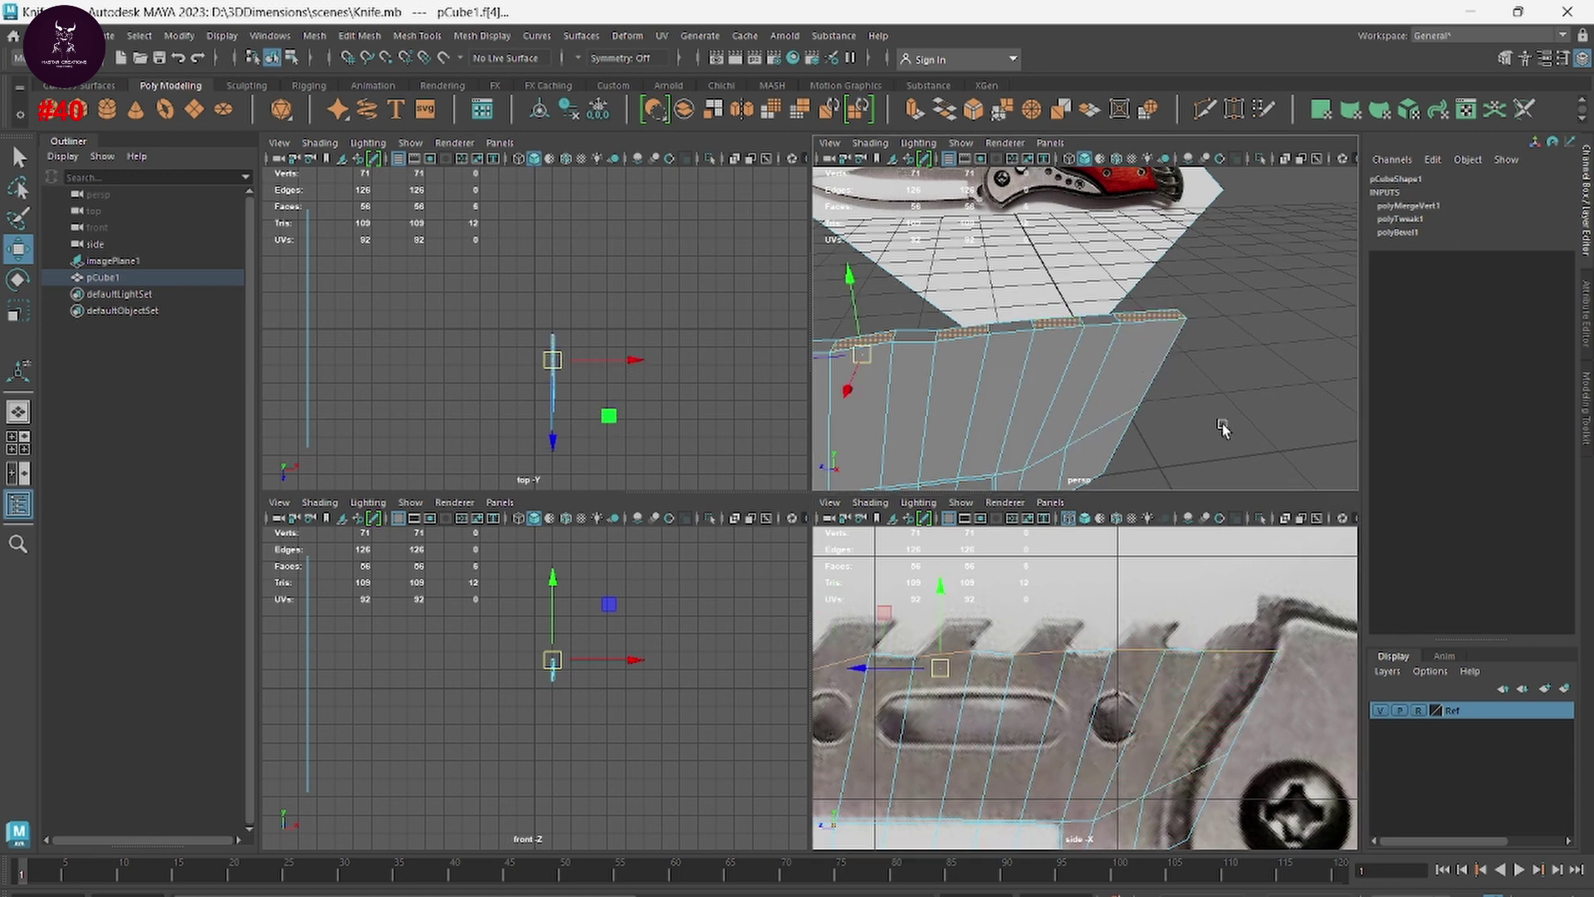
left_click_drag(1155, 332, 1228, 534, "alt")
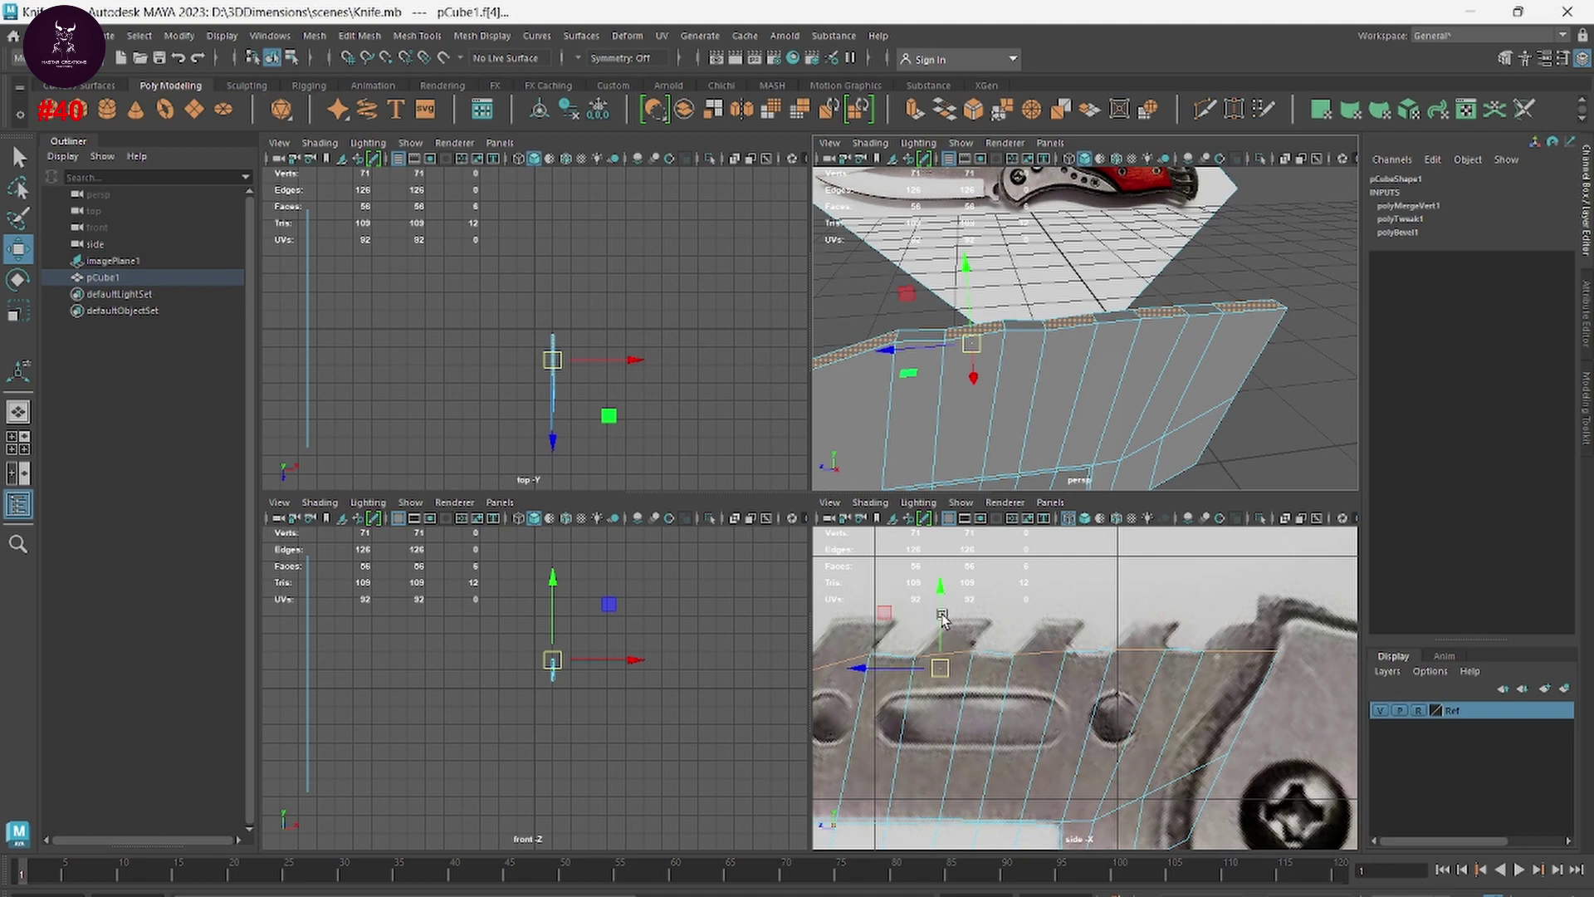
key("ctrl+e")
left_click_drag(942, 618, 939, 571)
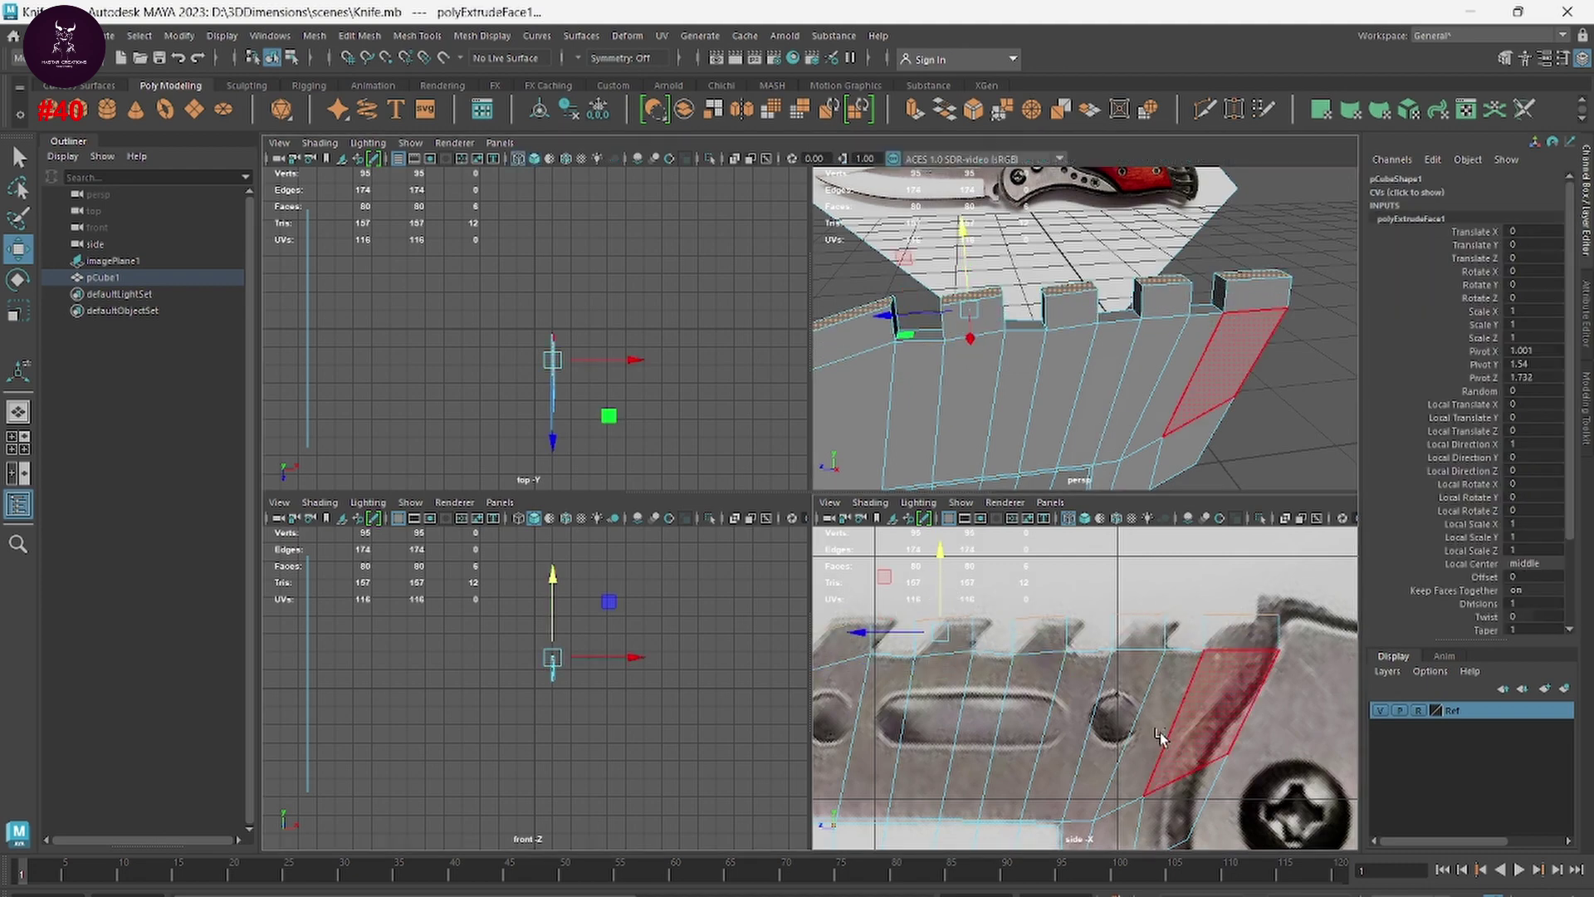
Step: Maximize the side view and move the front tooth tip vertices onto the reference
key("space")
middle_click_drag(531, 598, 984, 590, "alt")
scroll(984, 590, "up", 2)
scroll(1116, 614, "up", 2)
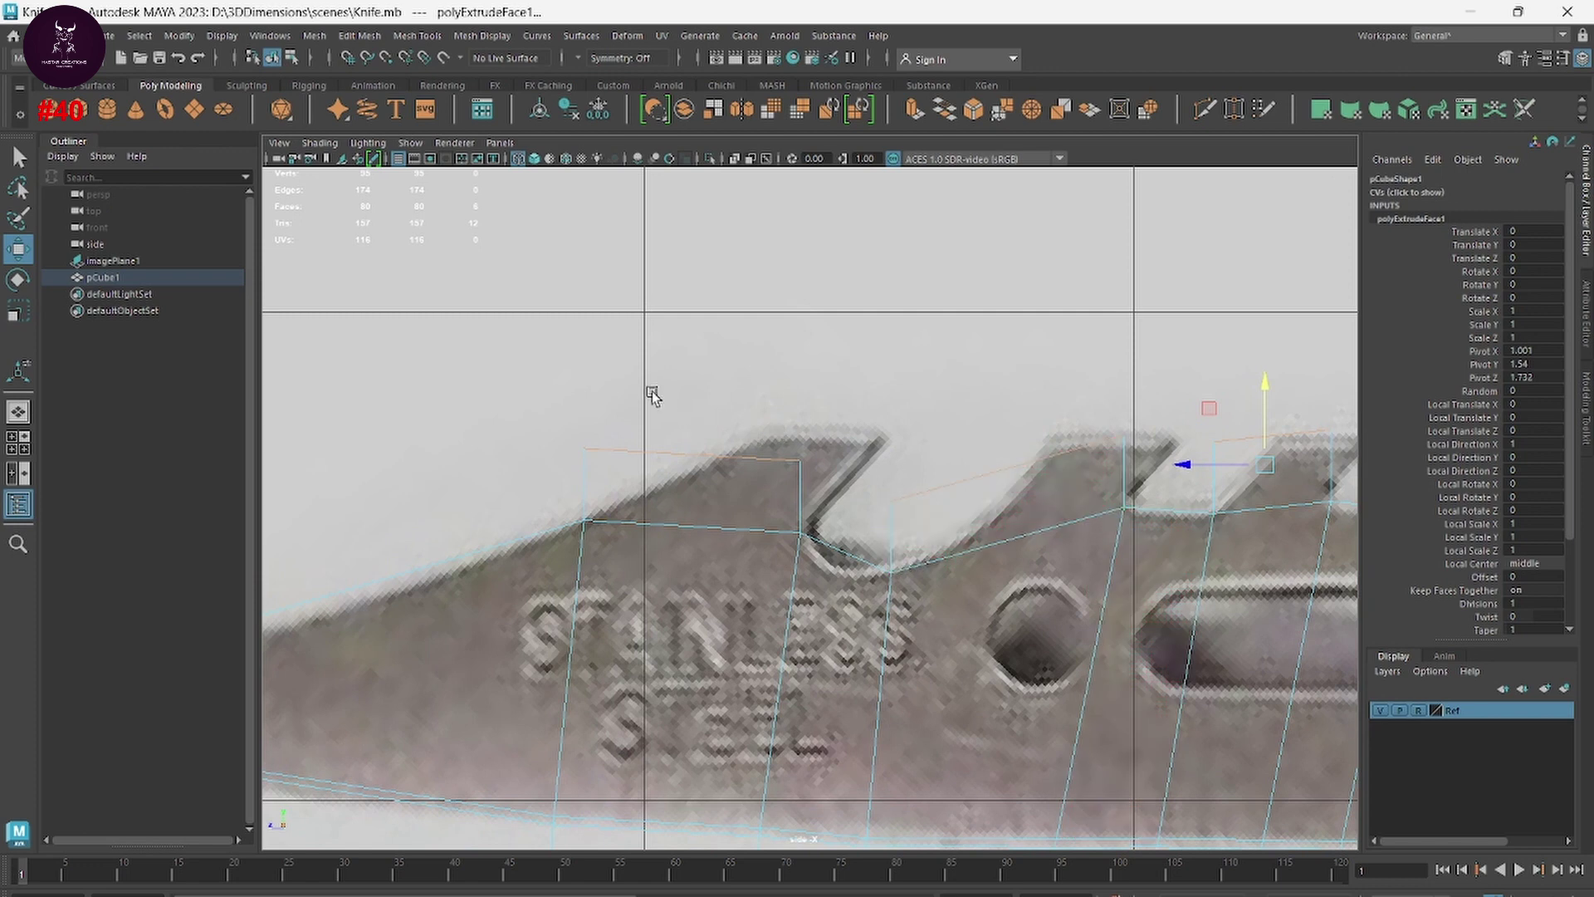
right_click_drag(713, 446, 666, 434)
mouse_move(524, 430)
left_mouse_down()
mouse_move(594, 458)
mouse_move(768, 440)
left_mouse_up()
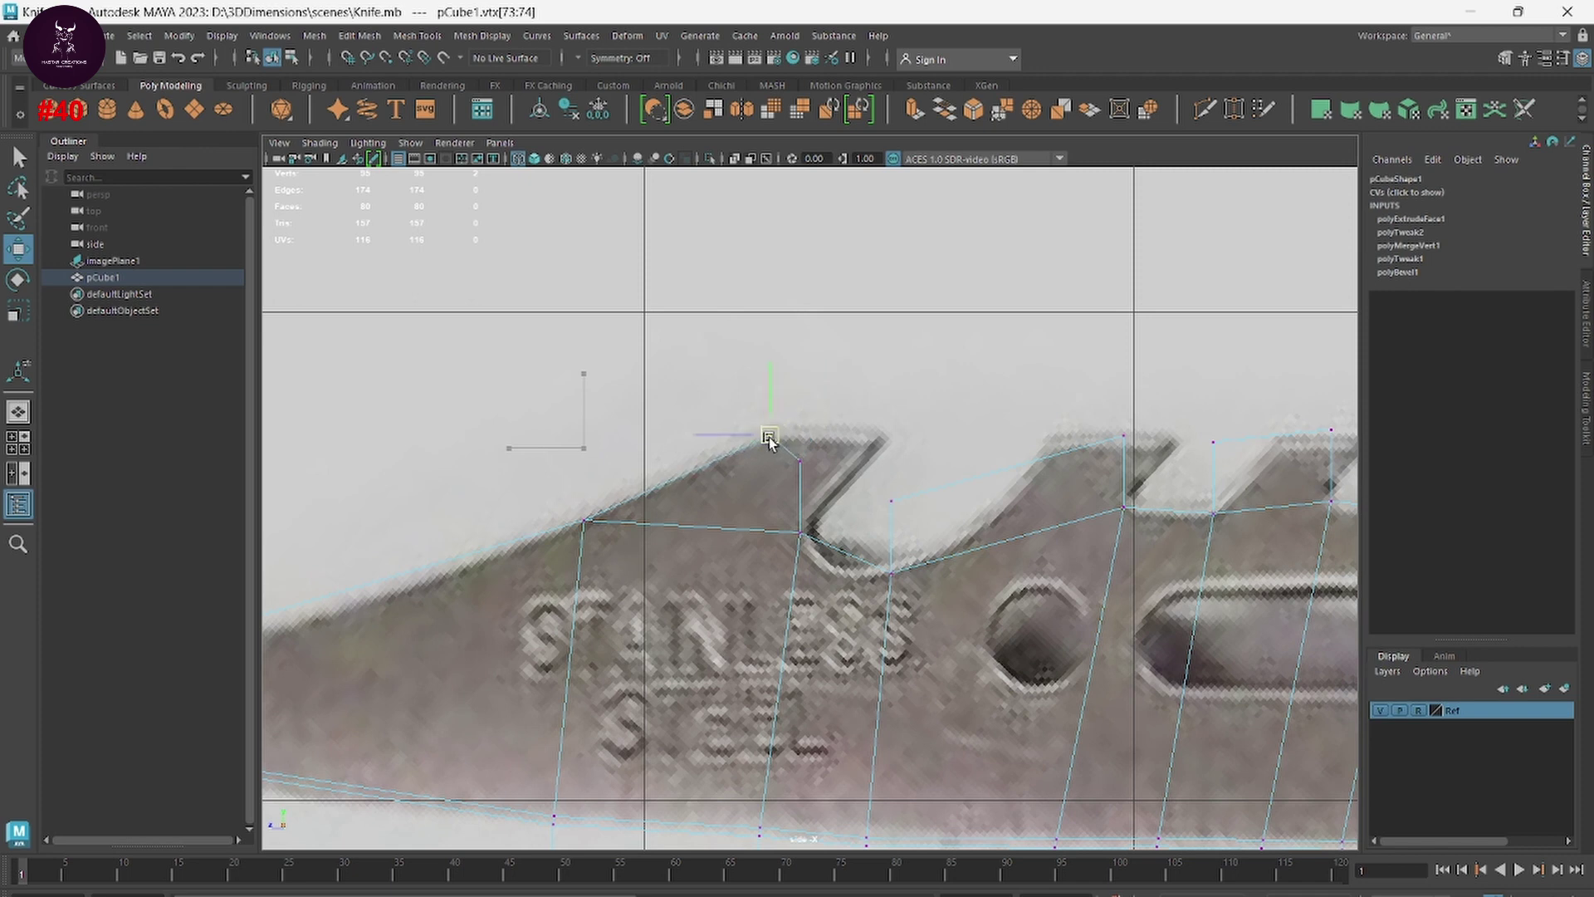
mouse_move(844, 482)
left_mouse_down()
mouse_move(776, 438)
mouse_move(884, 442)
left_mouse_up()
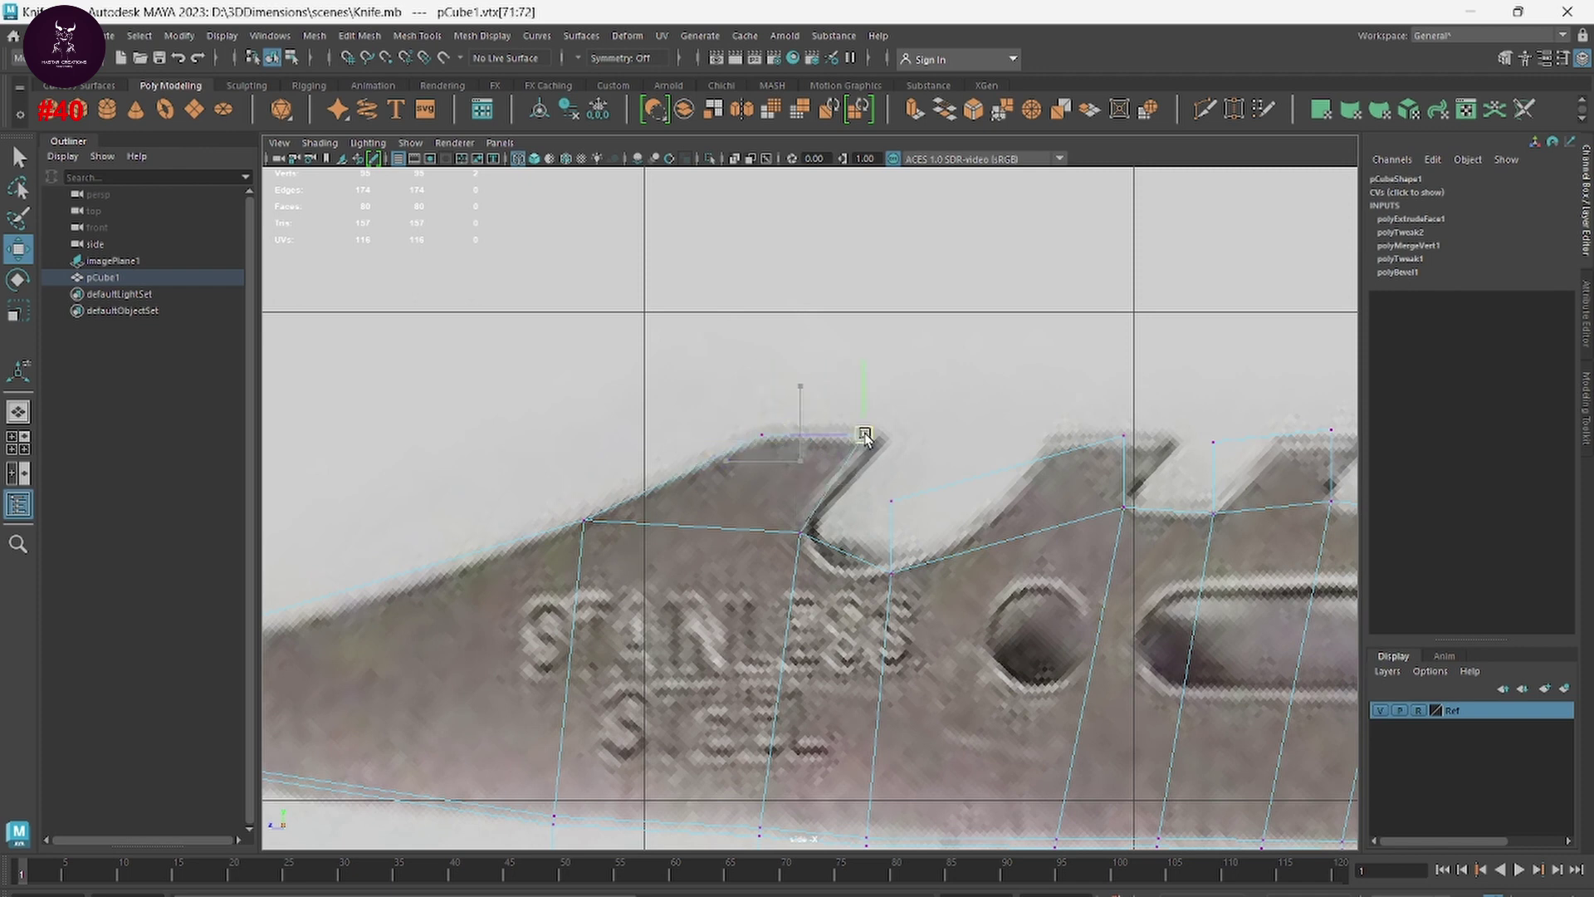
mouse_move(932, 520)
left_mouse_down()
mouse_move(868, 486)
mouse_move(1034, 446)
left_mouse_up()
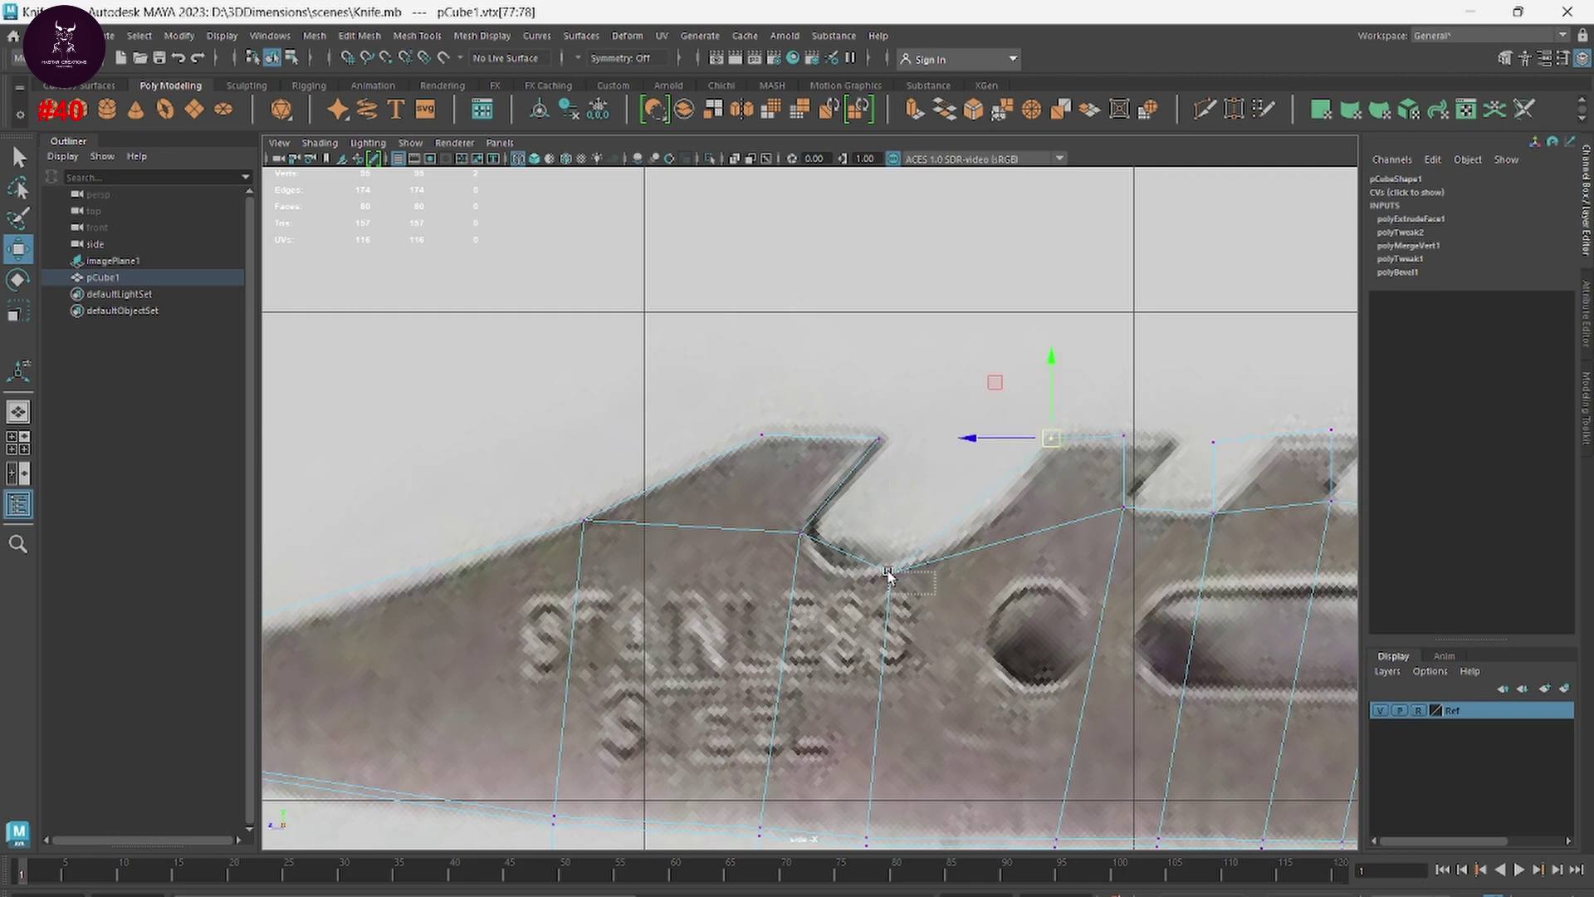
Step: Slant the remaining tooth vertices along the spine to match the reference serrations
left_click_drag(936, 593, 888, 575)
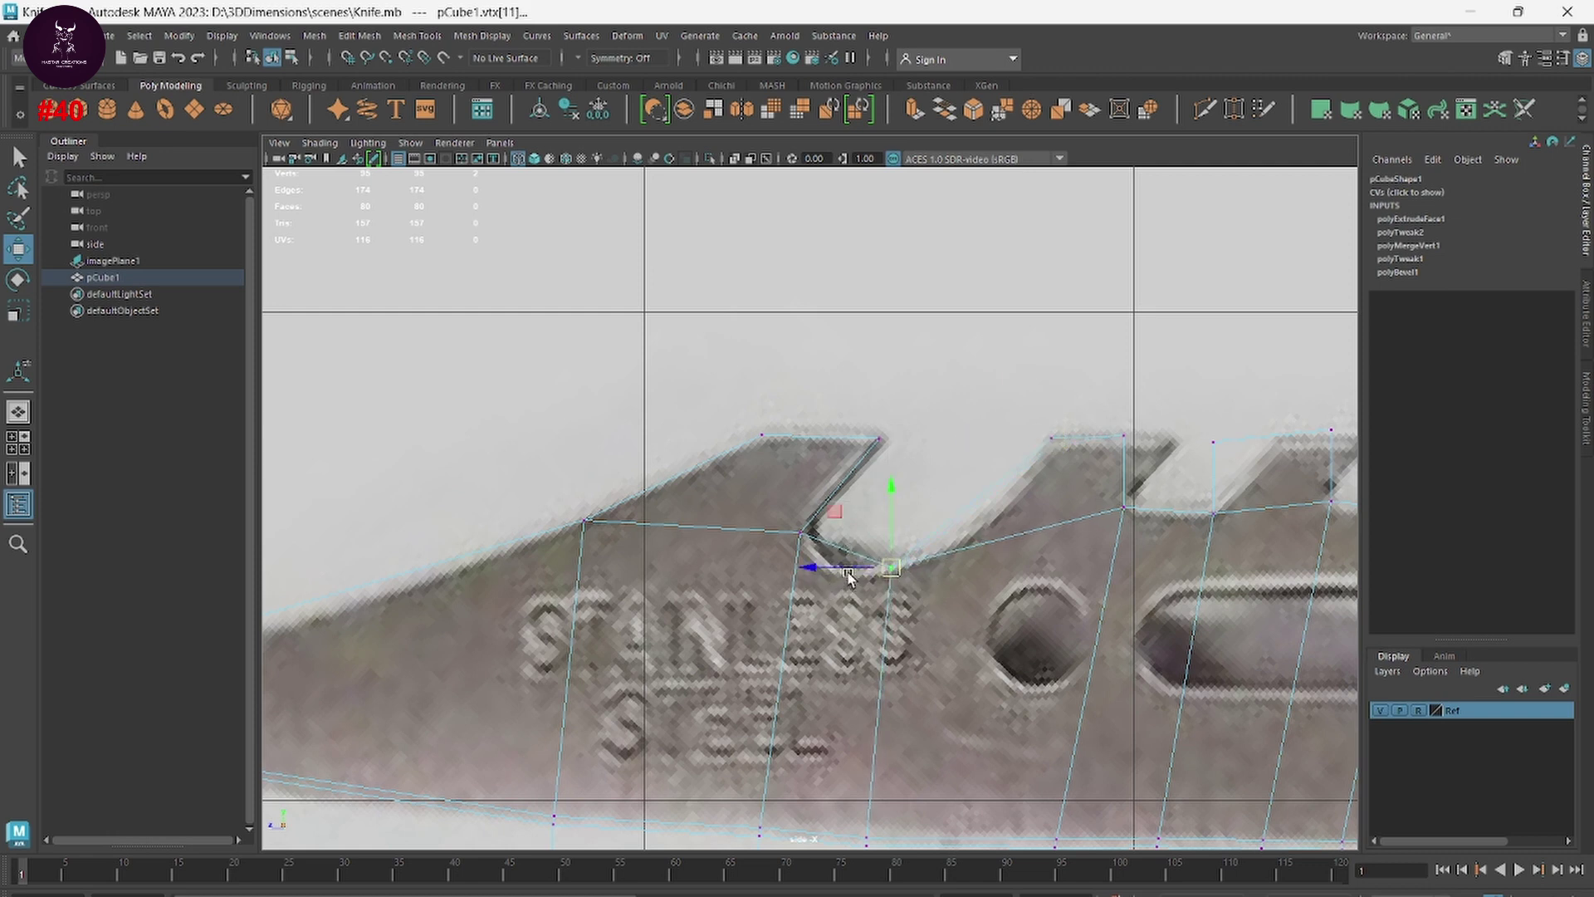
left_click(800, 533)
middle_click_drag(1107, 403, 947, 457, "alt")
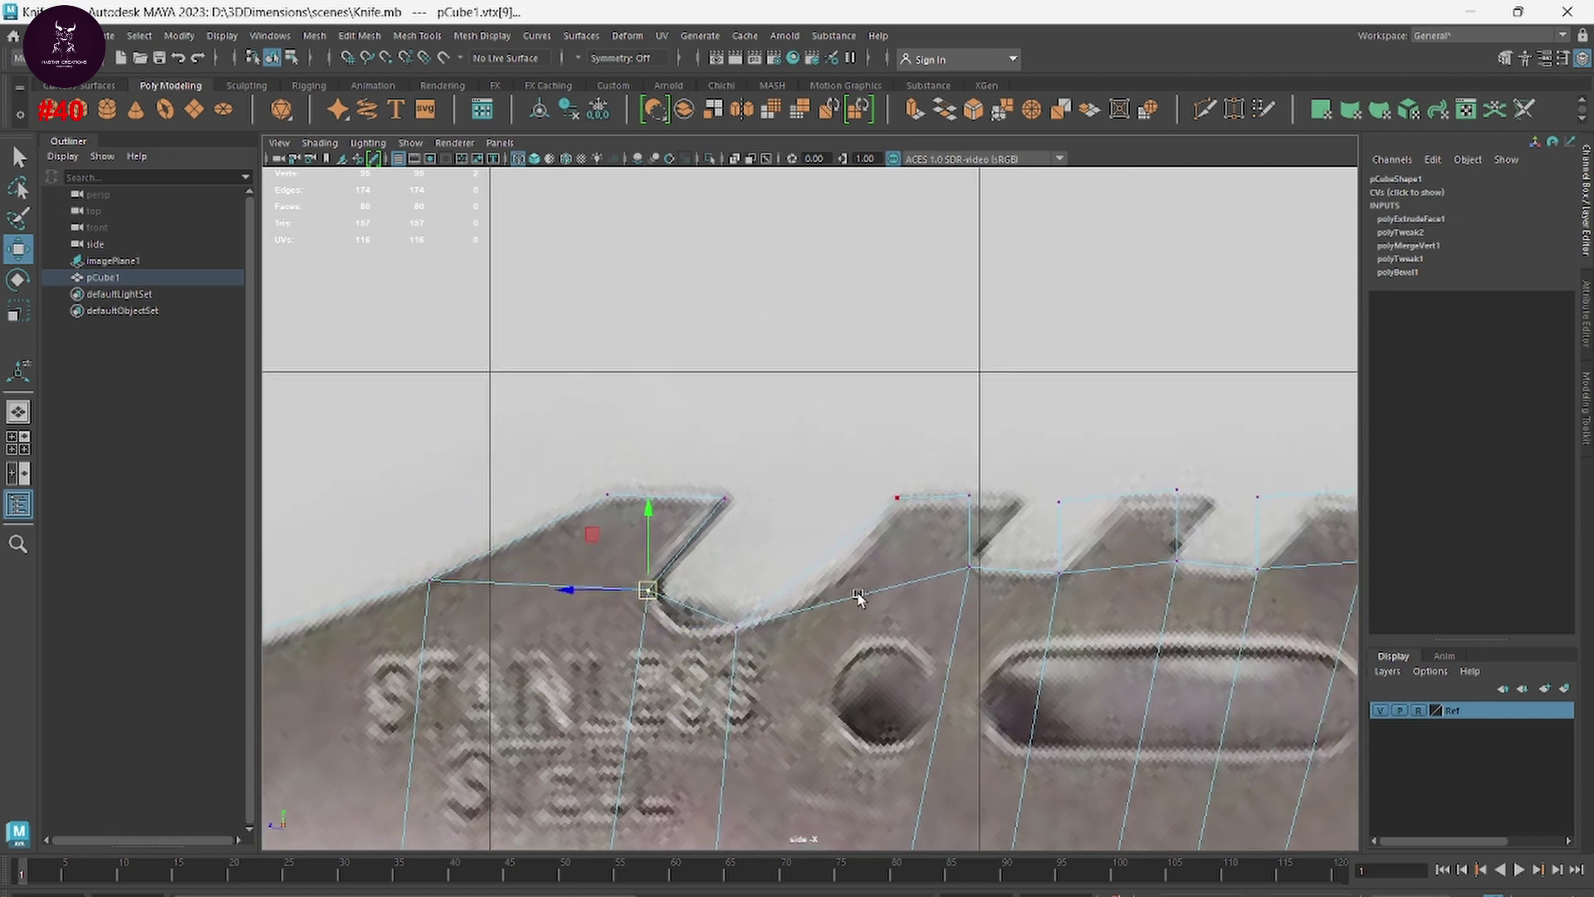
mouse_move(947, 458)
left_mouse_down()
mouse_move(980, 510)
mouse_move(1006, 499)
left_mouse_up()
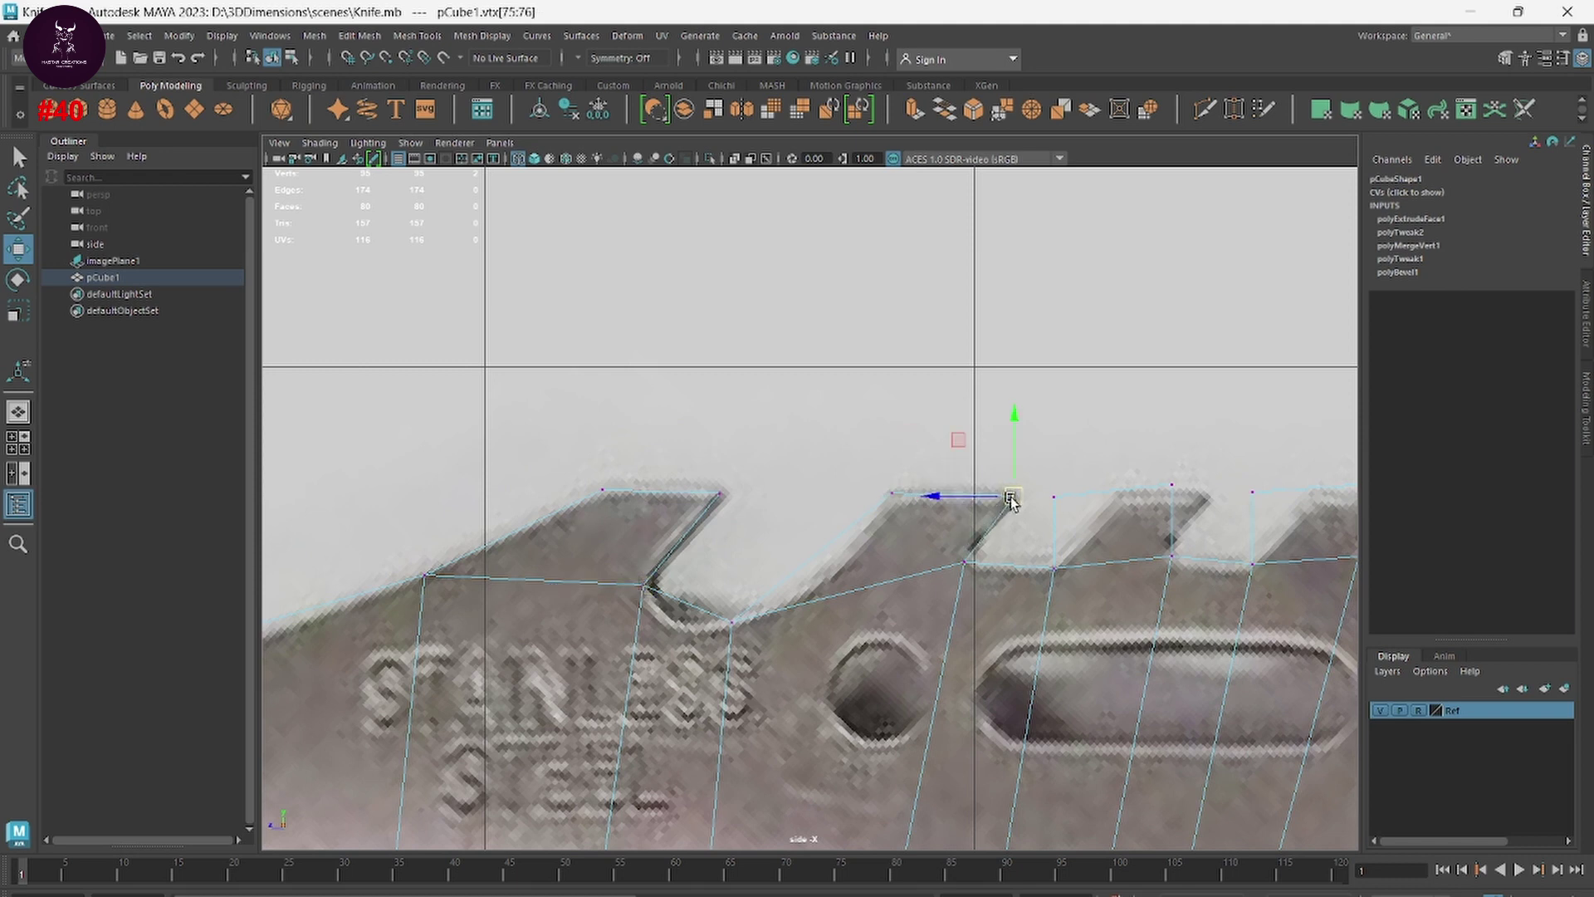
middle_click_drag(1011, 502, 728, 532, "alt")
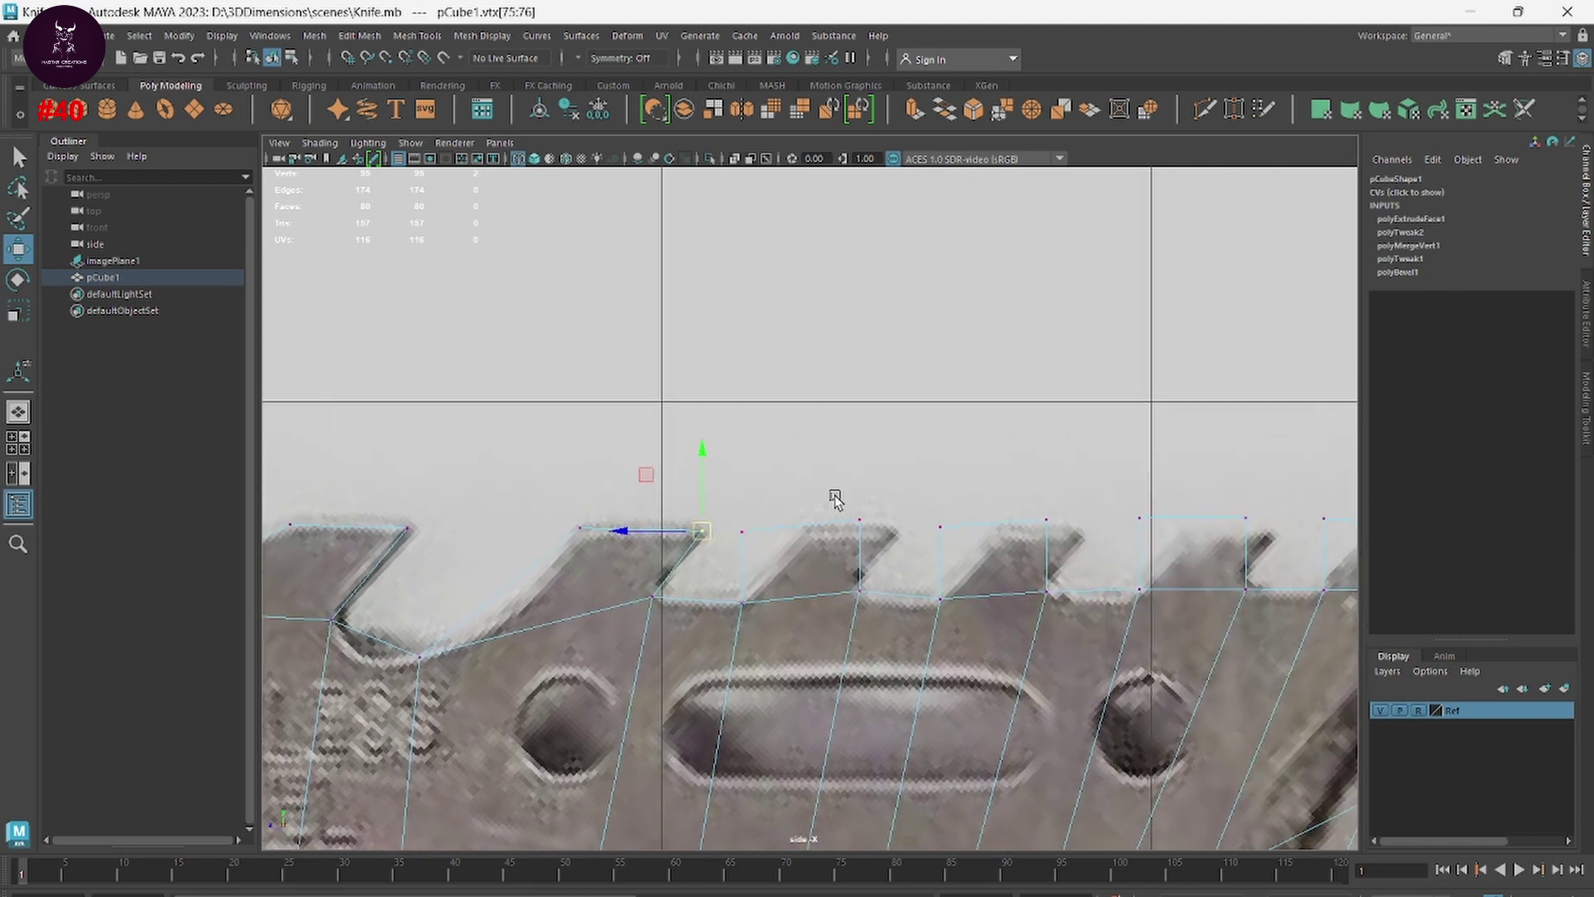
left_click_drag(835, 498, 880, 528)
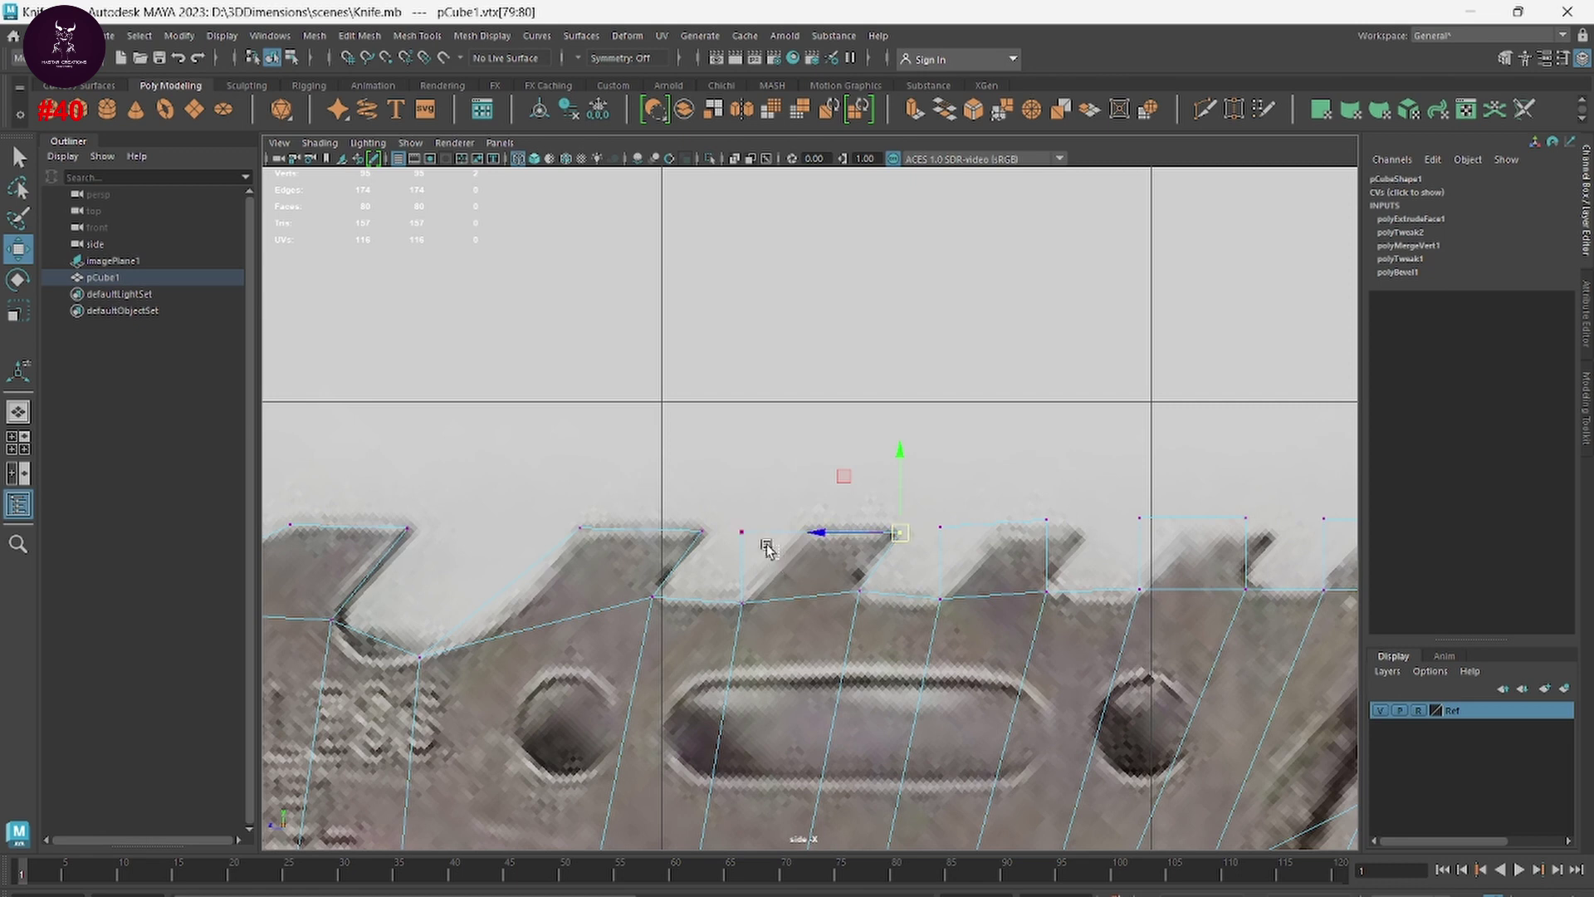
left_click_drag(736, 510, 818, 541)
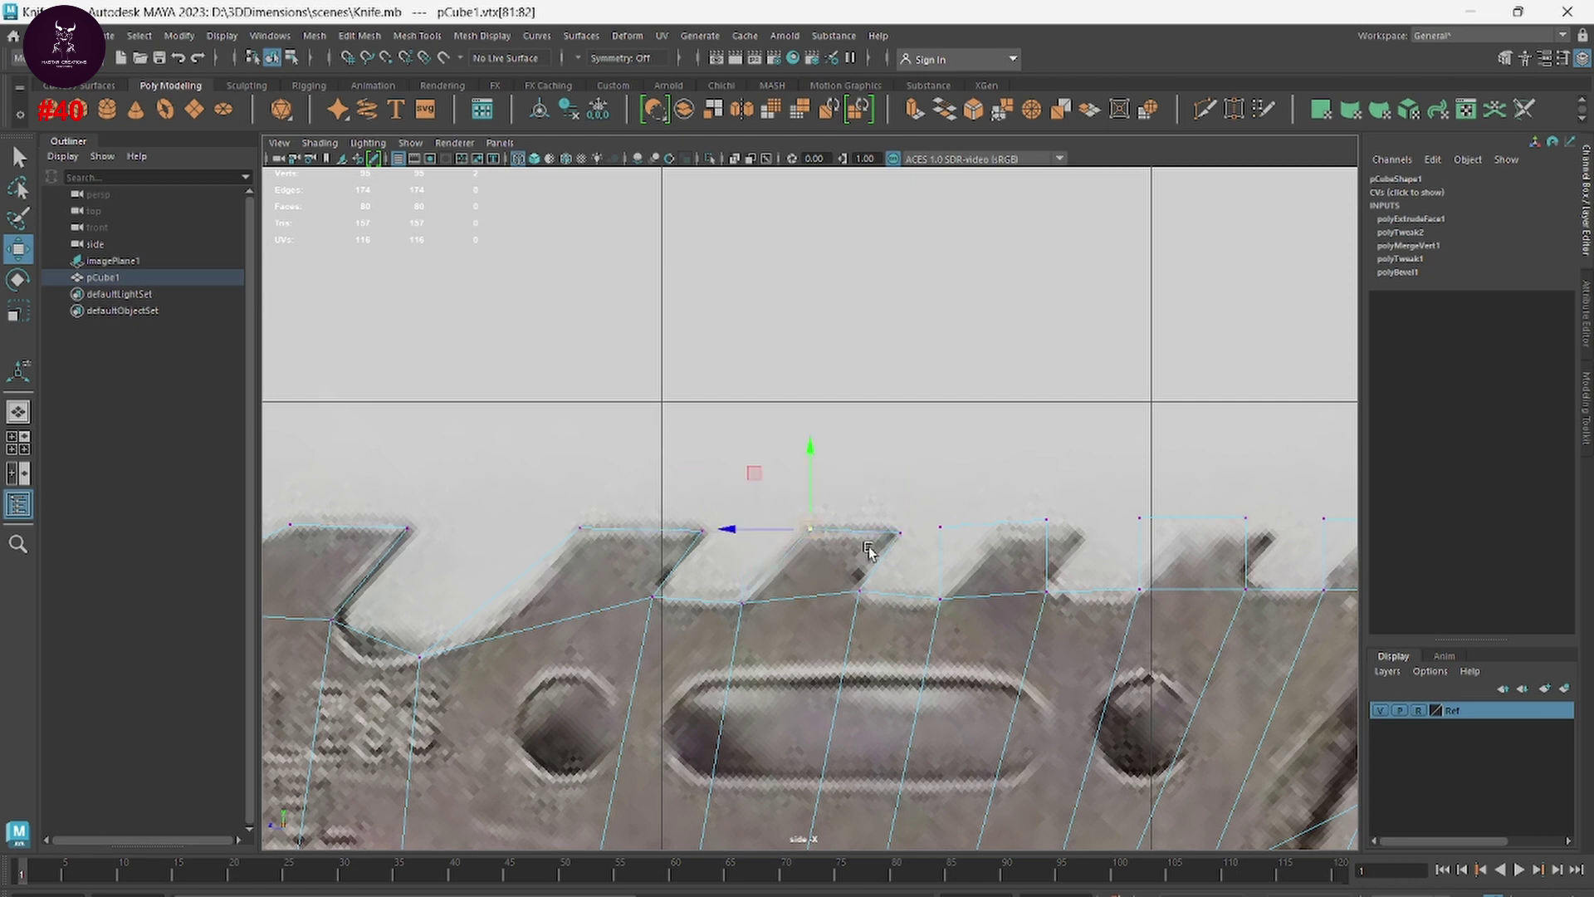
middle_click_drag(868, 551, 655, 554, "alt")
left_click_drag(669, 510, 691, 532)
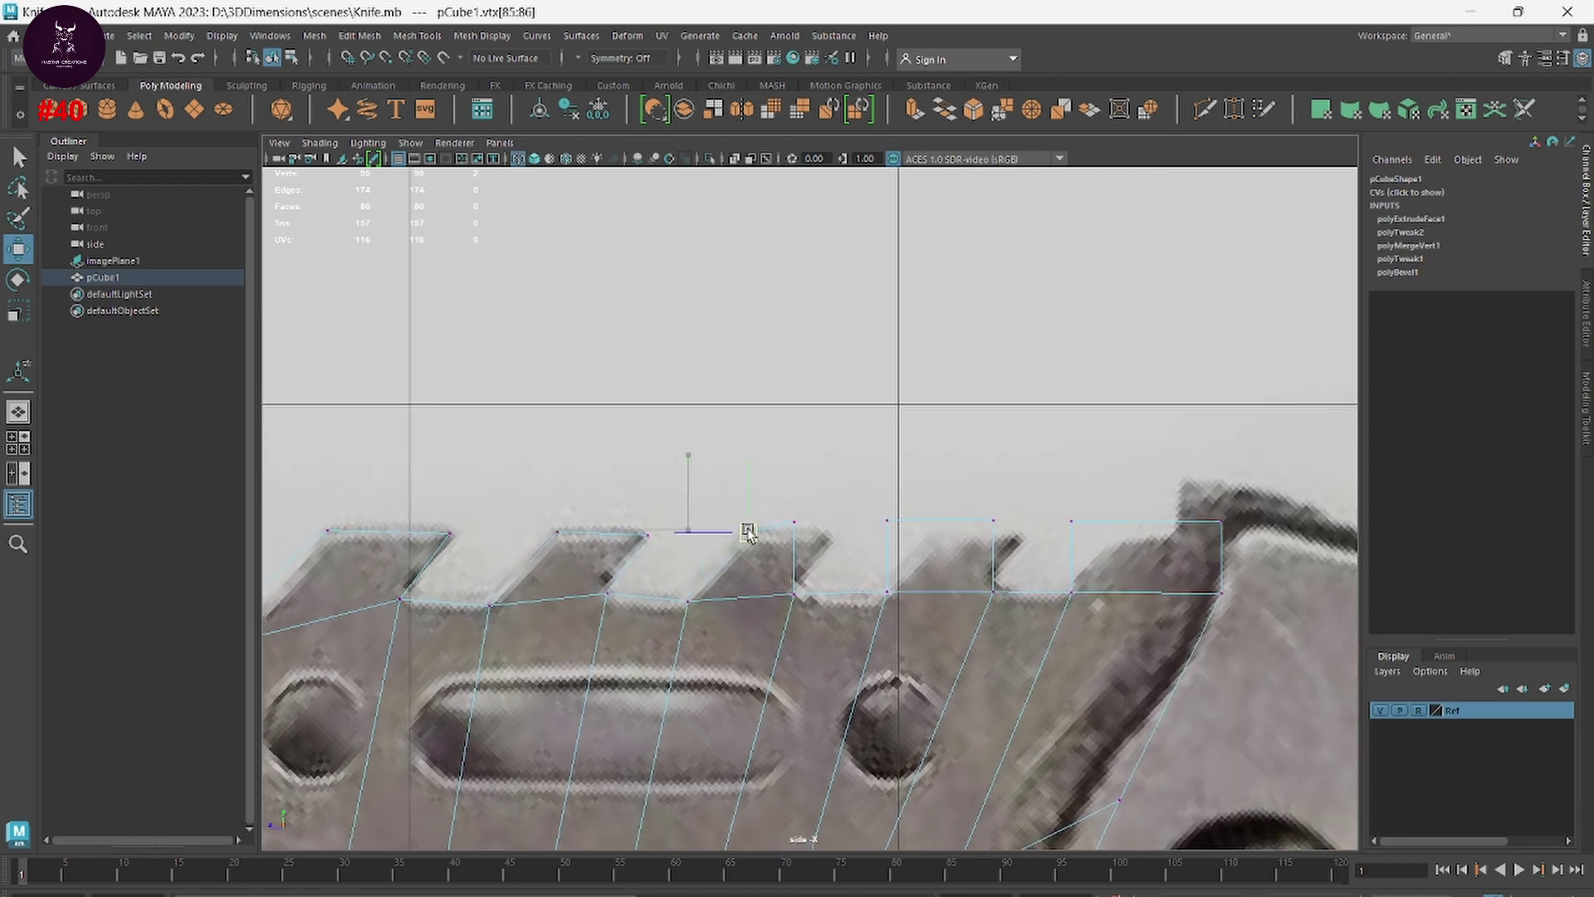
left_click_drag(781, 508, 831, 541)
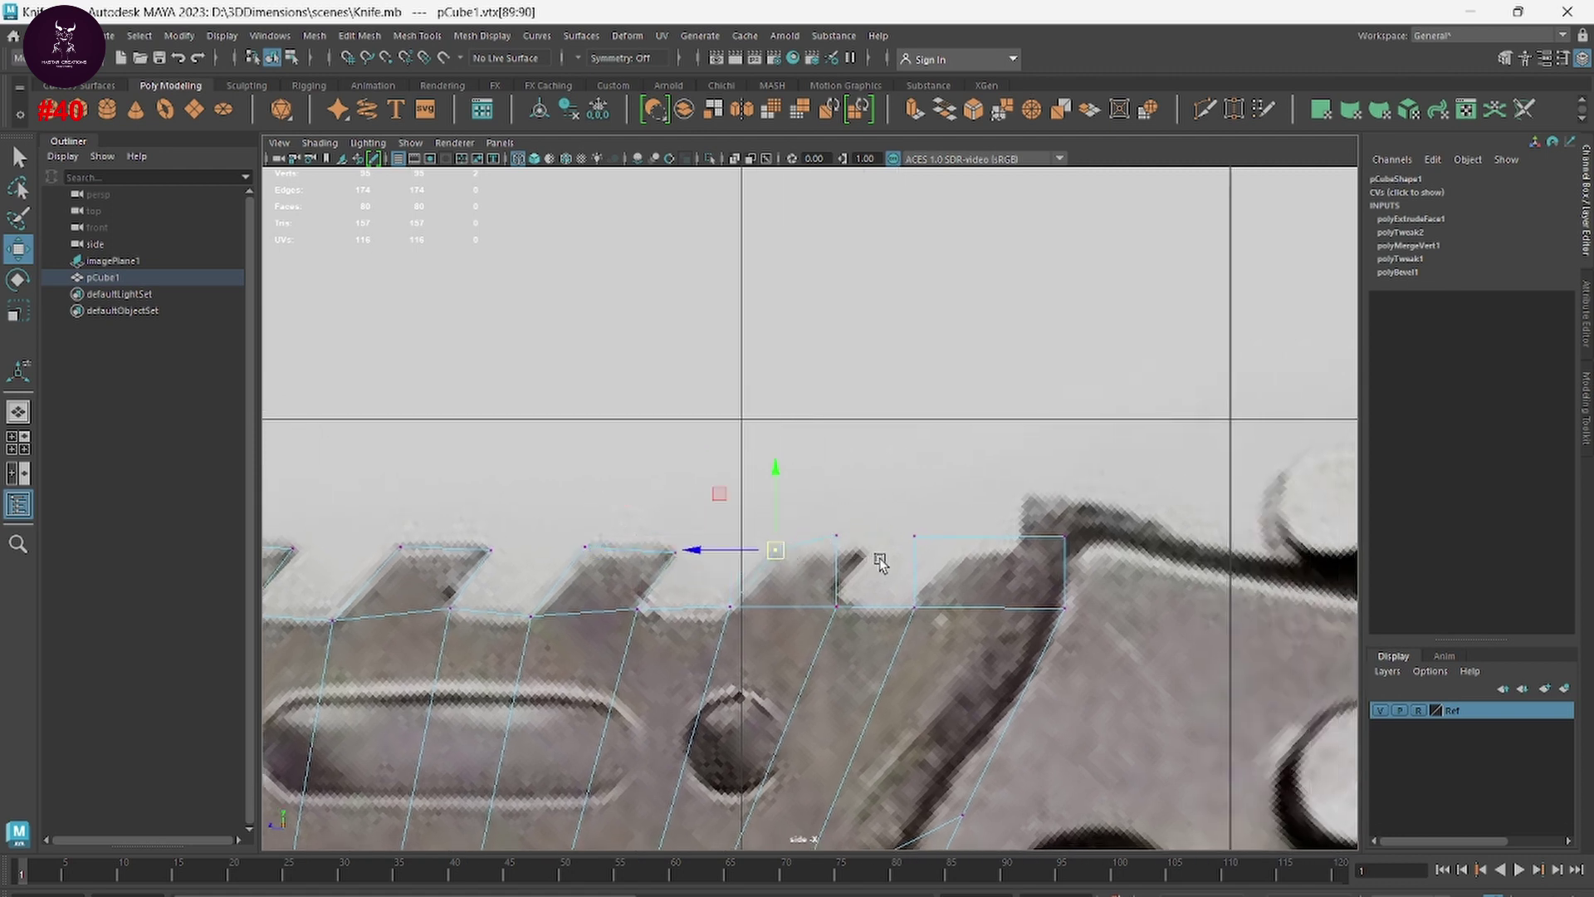
Step: Extend the rear spine vertex outward onto the reference knife's spine edge
middle_click_drag(966, 567, 808, 521, "alt")
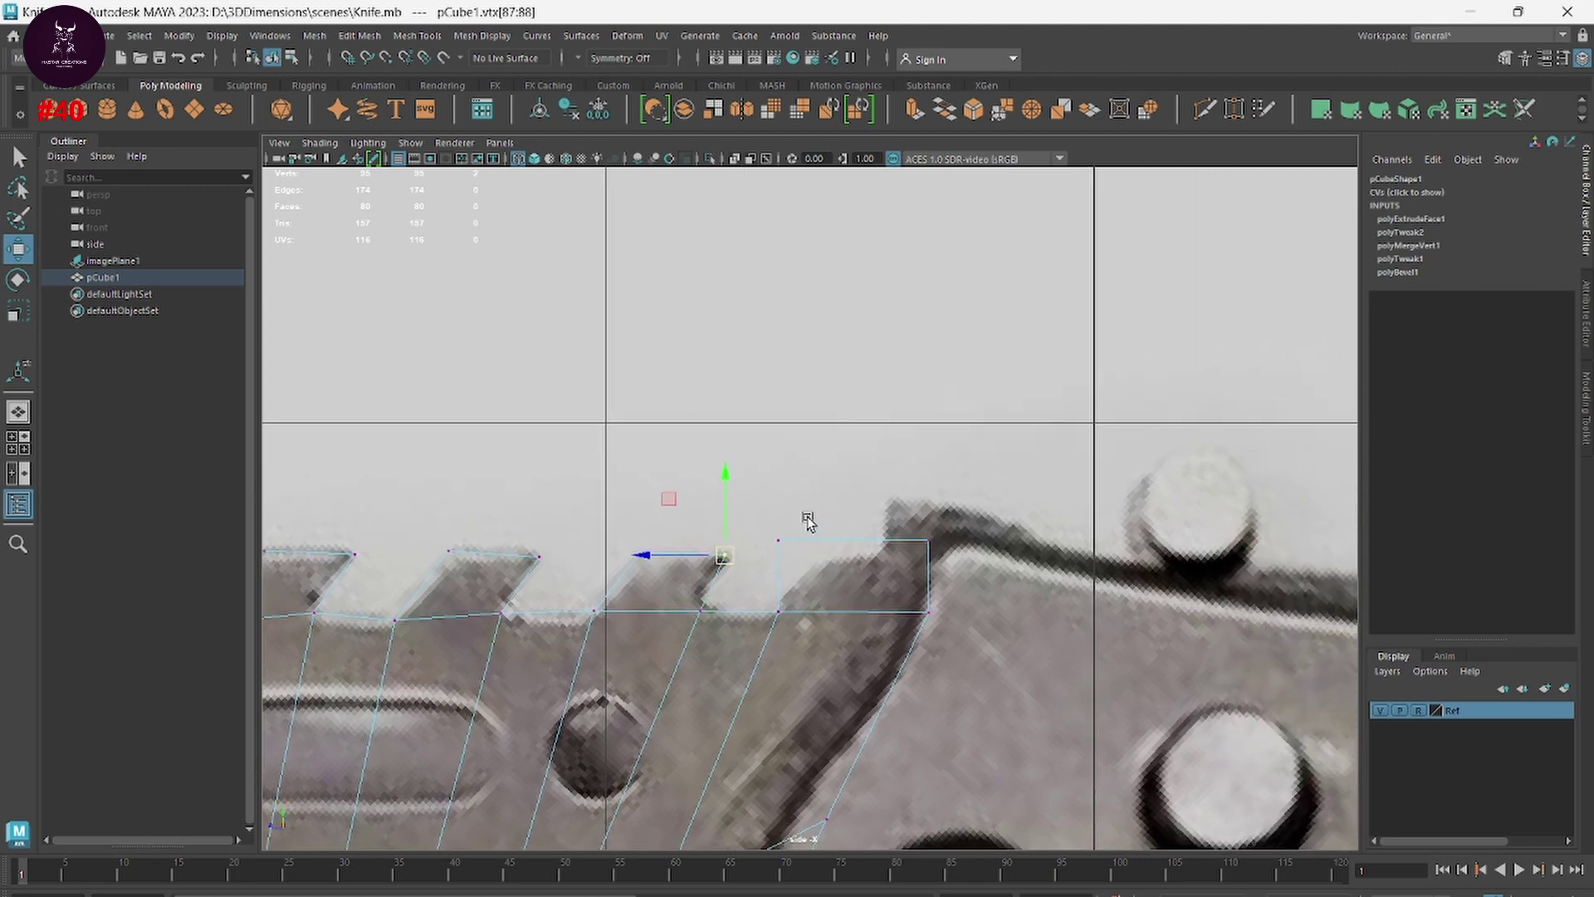
mouse_move(781, 541)
left_mouse_down()
mouse_move(838, 568)
mouse_move(1013, 538)
mouse_move(1068, 618)
mouse_move(1049, 606)
left_mouse_up()
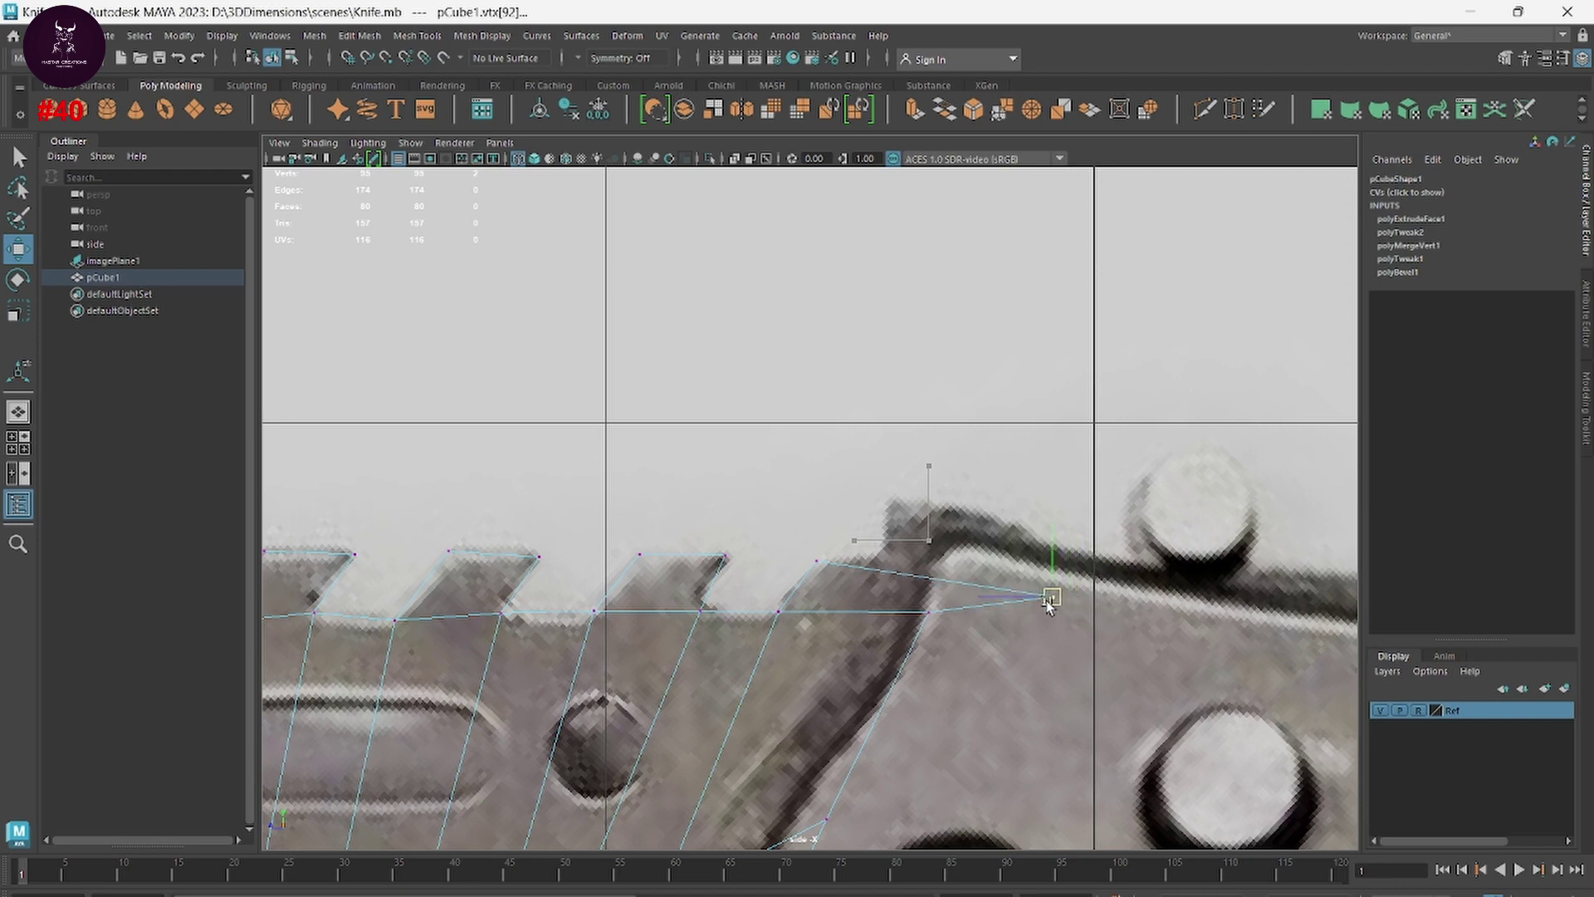
scroll(1048, 681, "down", 5)
scroll(980, 634, "up", 3)
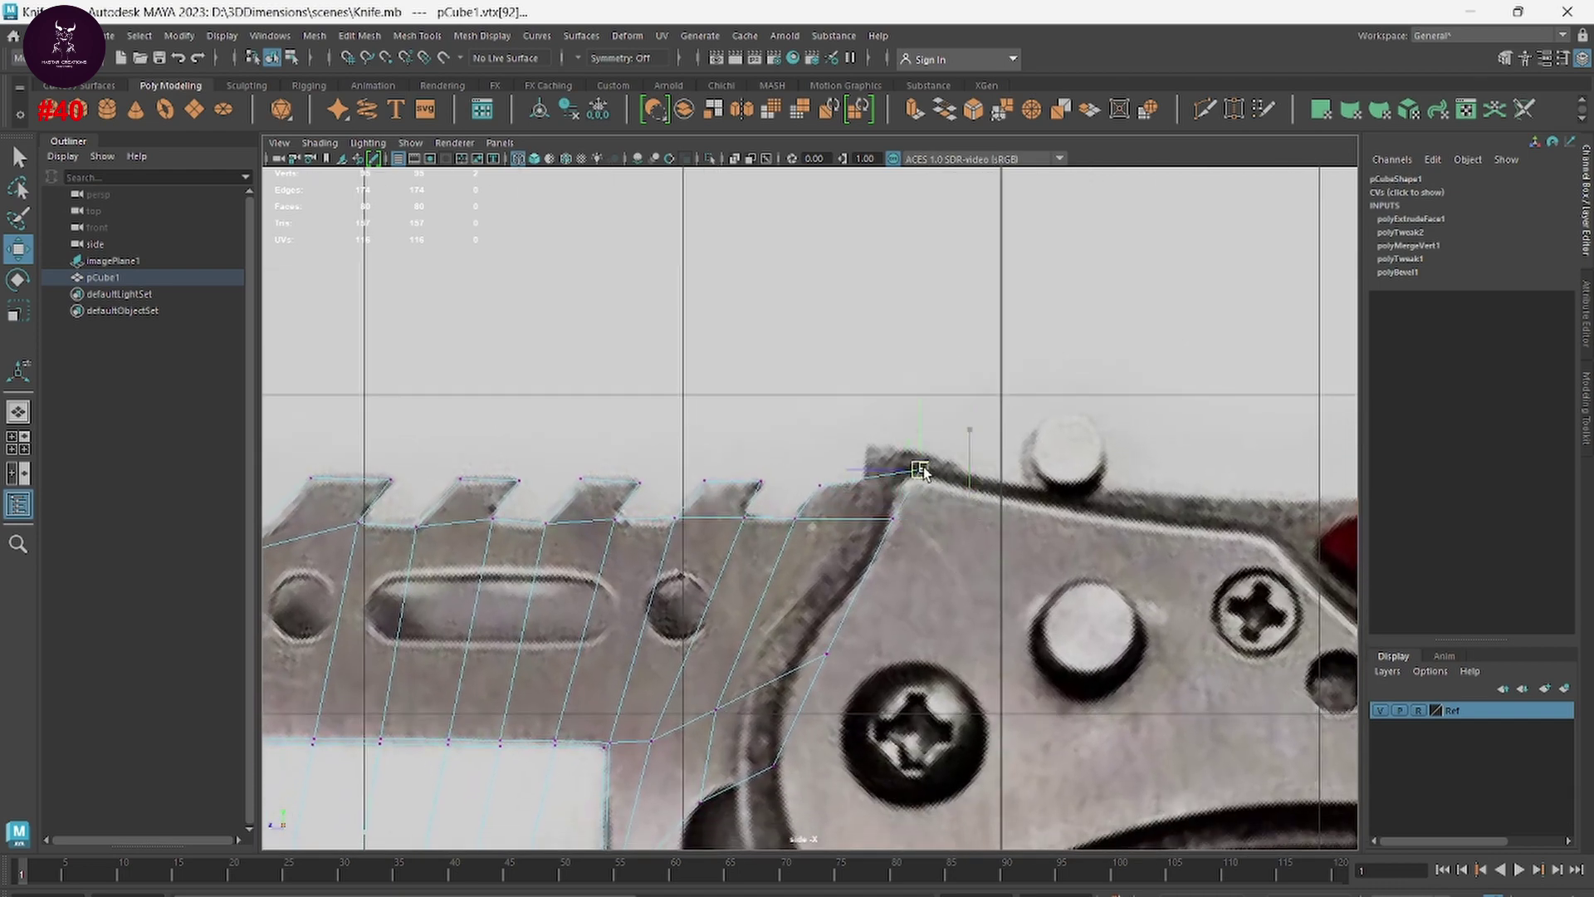
left_click_drag(926, 454, 922, 455)
Step: Multi-cut a new edge near the rear spine and shift its vertices down and left
right_click(876, 506, "shift")
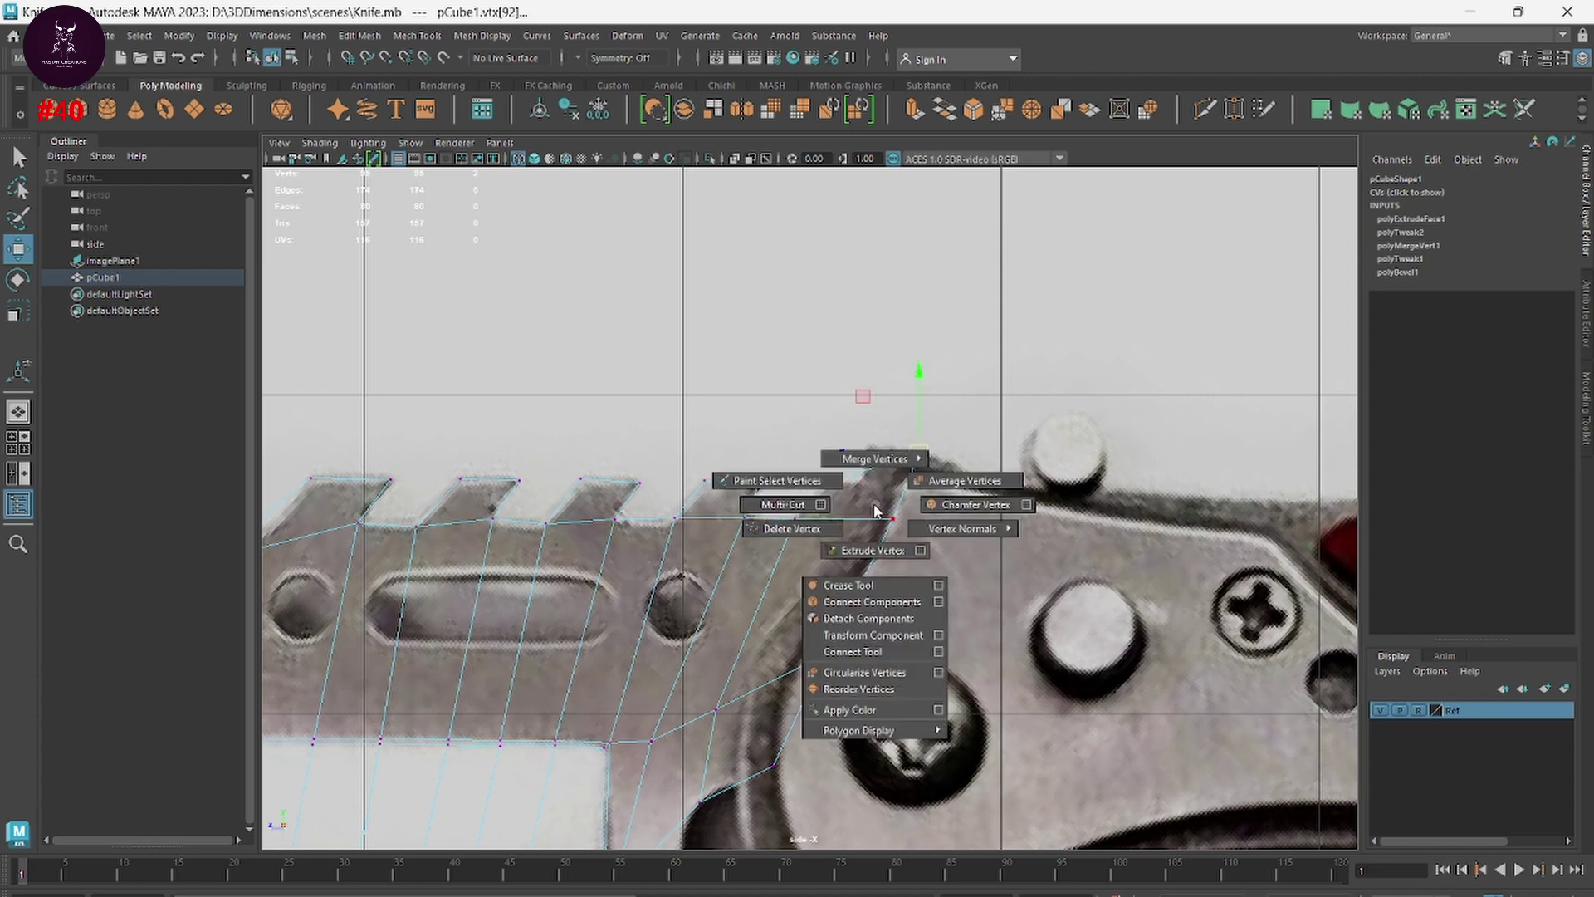
left_click(793, 505)
left_click(863, 486, "ctrl")
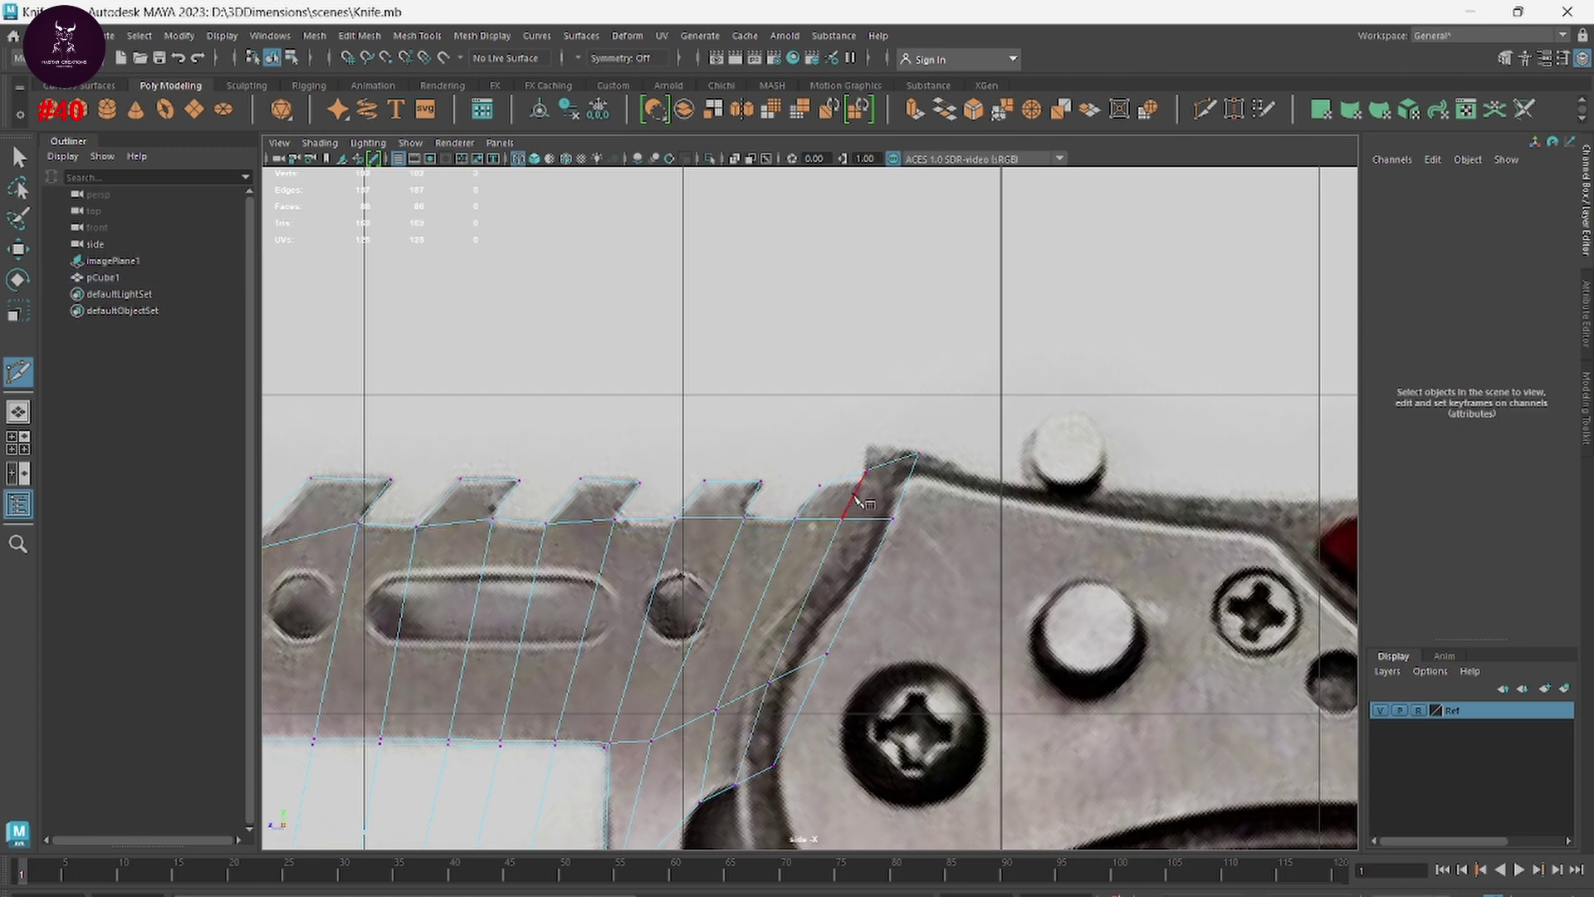
right_click(840, 465)
key("w")
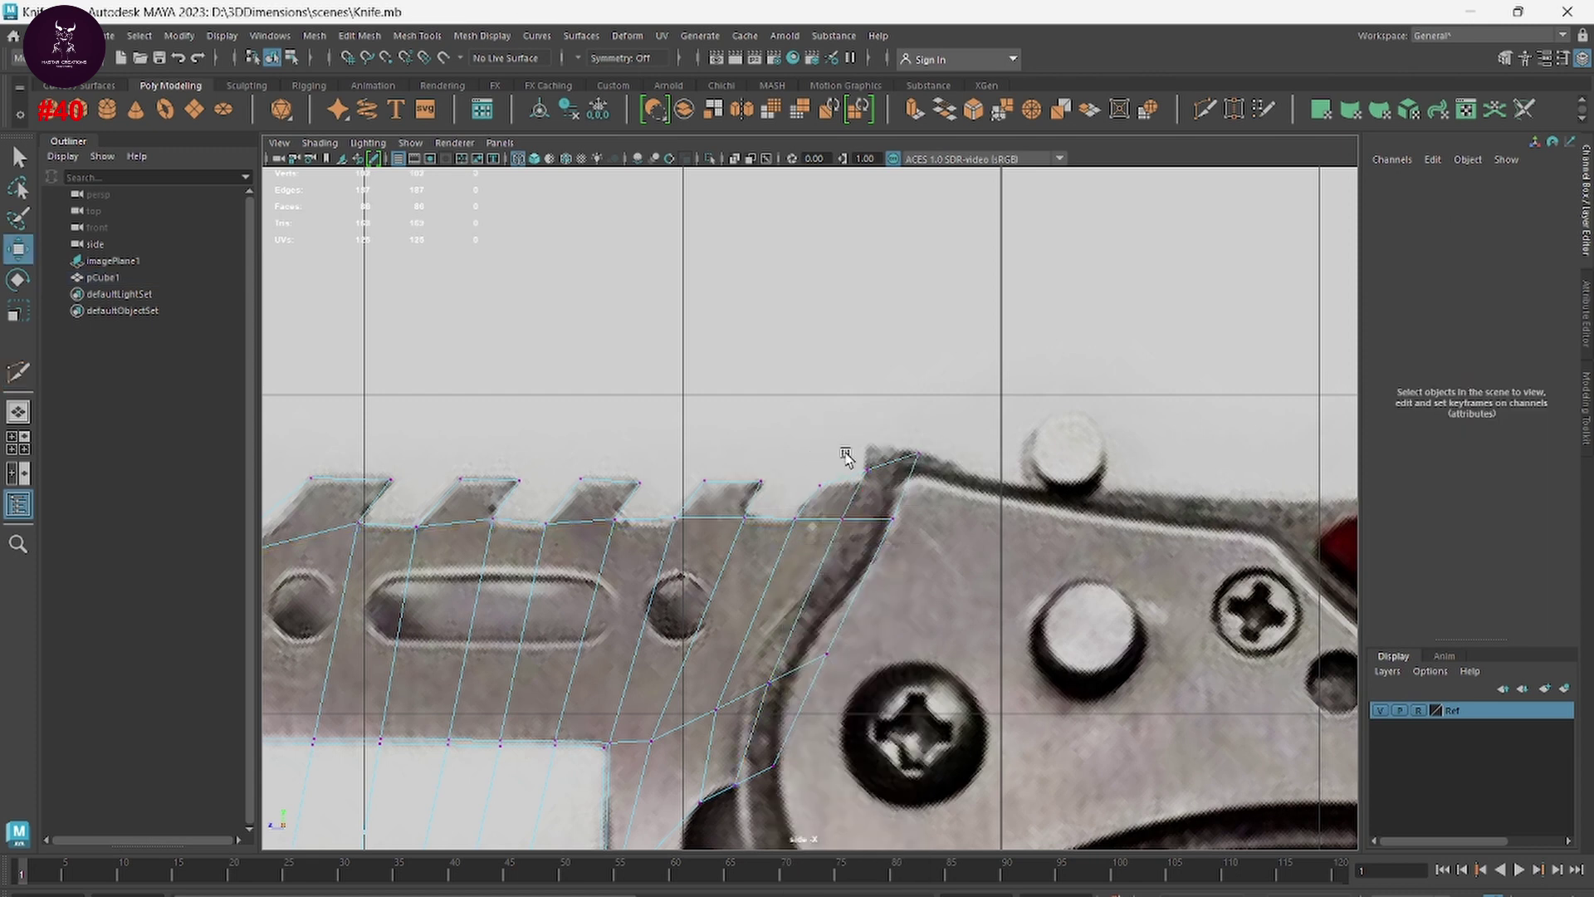
left_click(868, 467)
left_click_drag(868, 465, 855, 480)
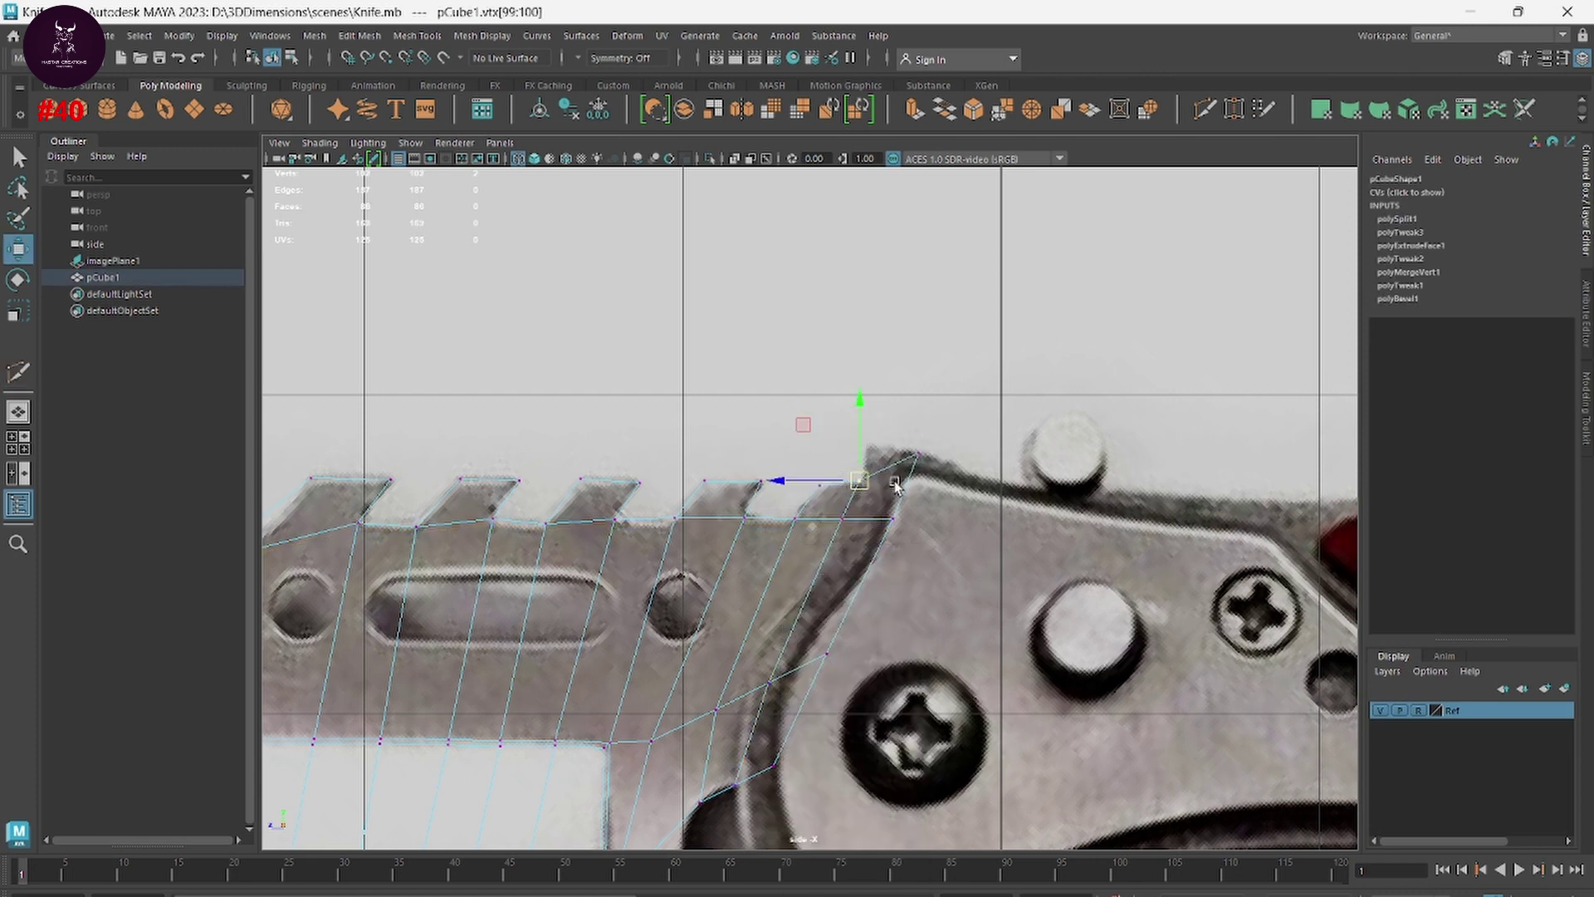
scroll(895, 486, "up", 2)
left_click(957, 456)
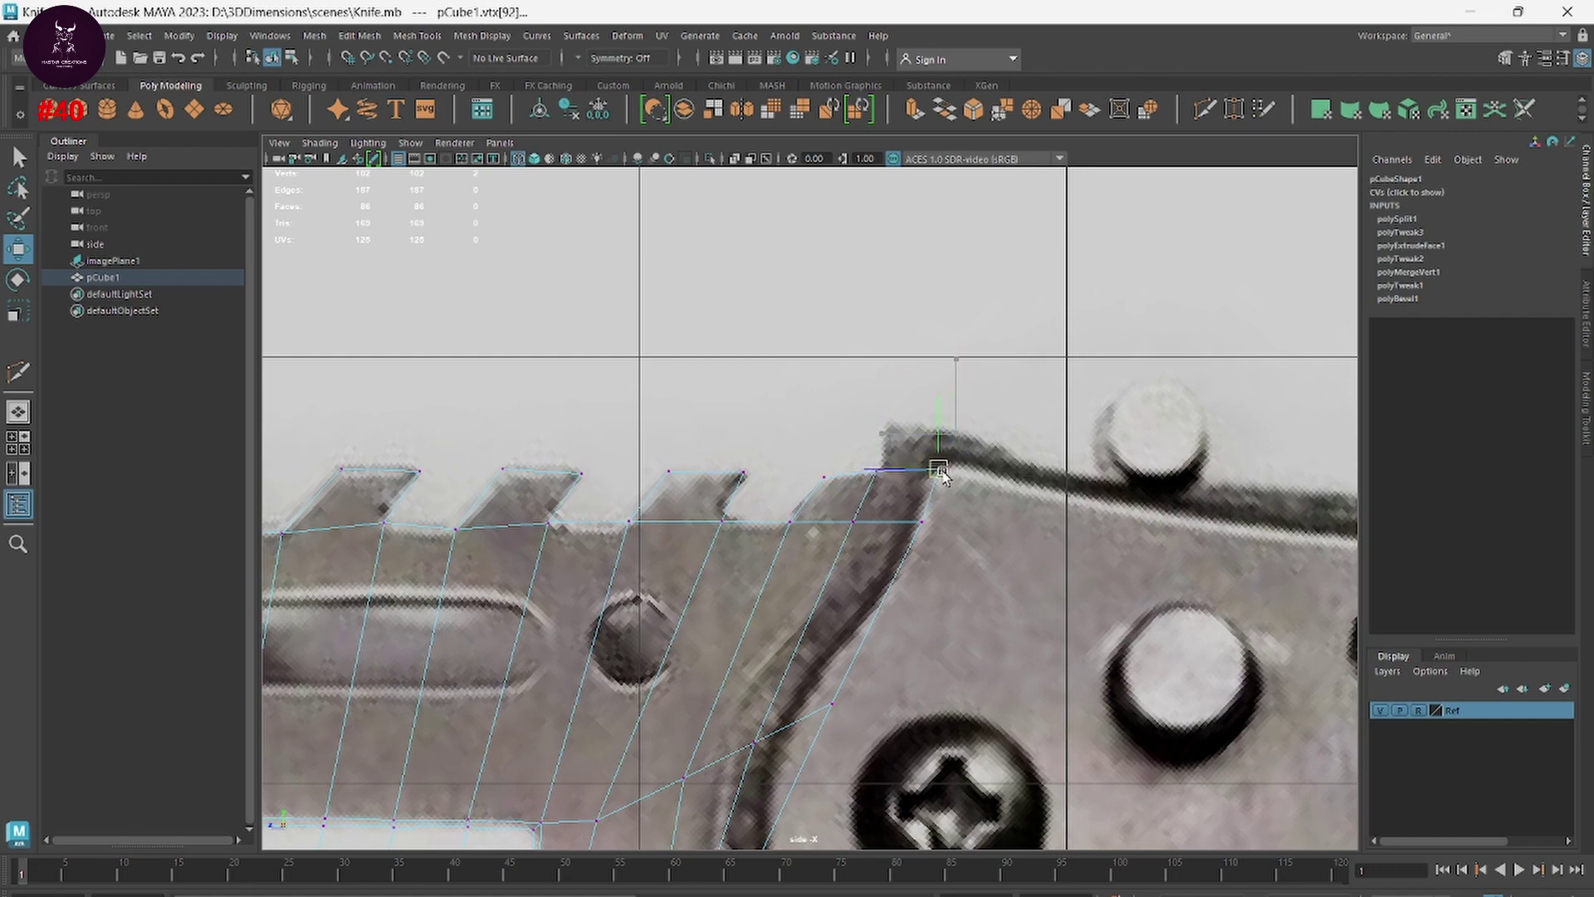
scroll(951, 479, "up", 3)
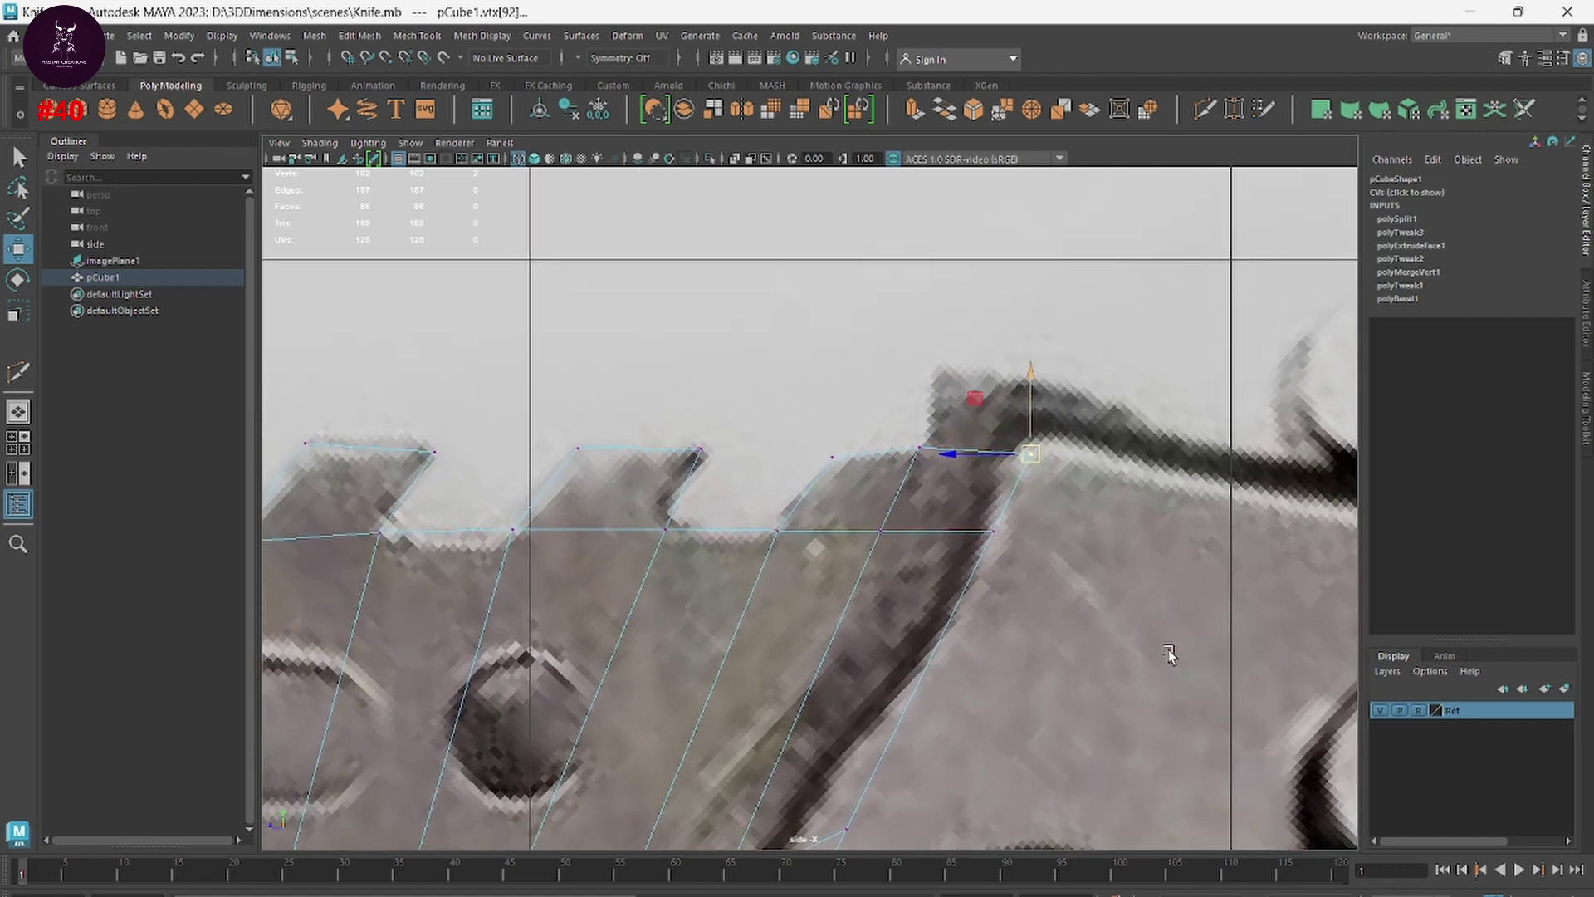
Step: In the four-view layout, extrude the rear tip face and raise it slightly
right_click(1032, 506)
key("space")
key("space")
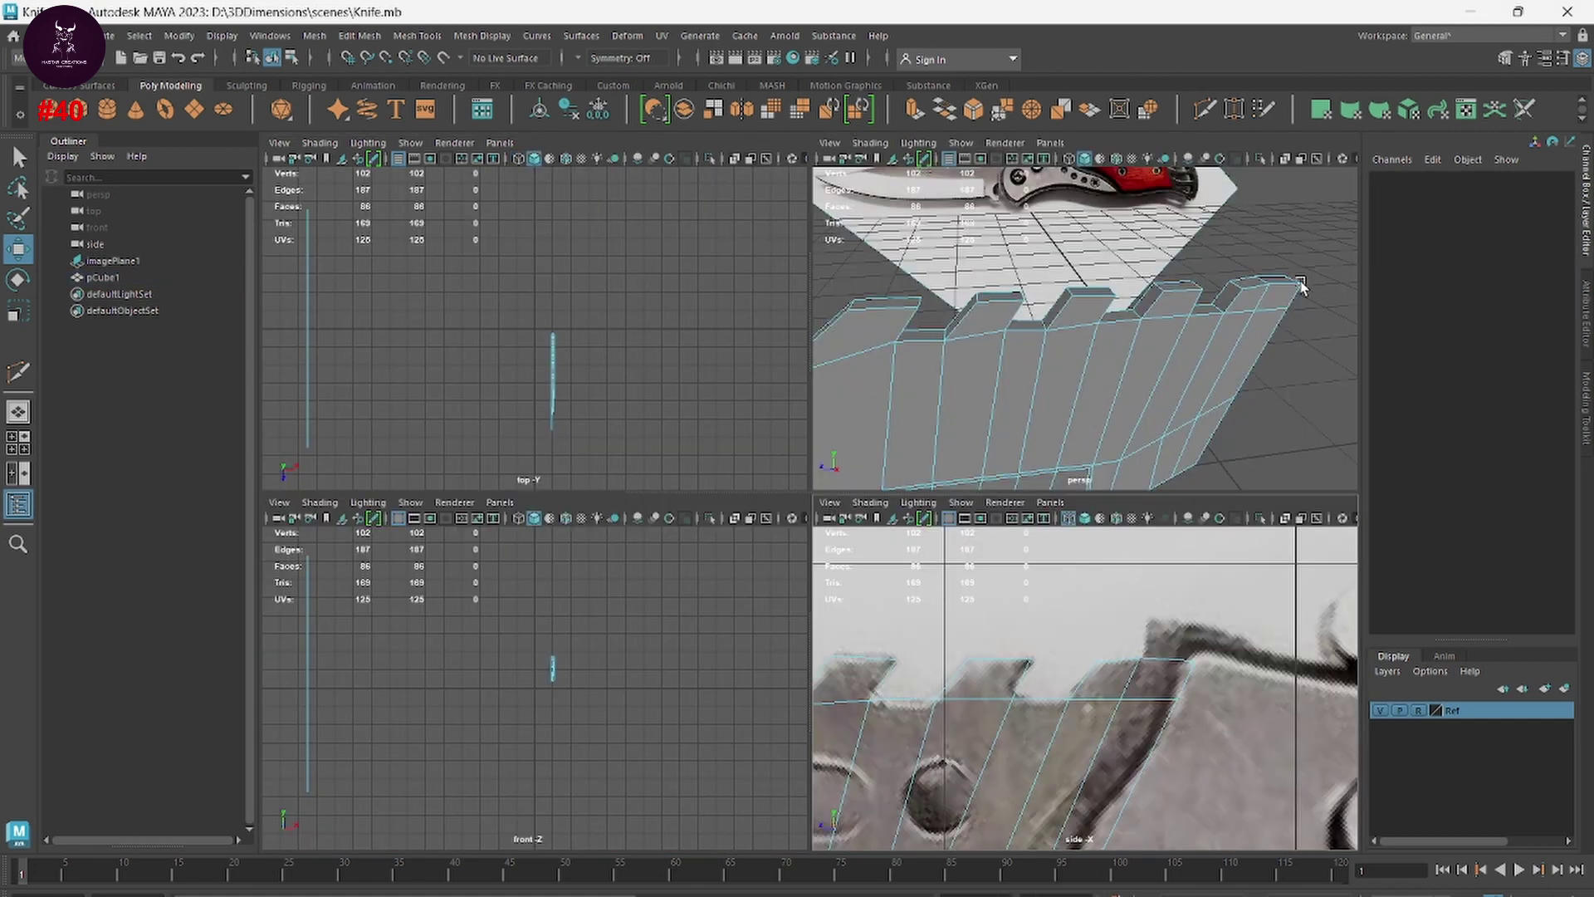
left_click(1300, 284)
key("ctrl+e")
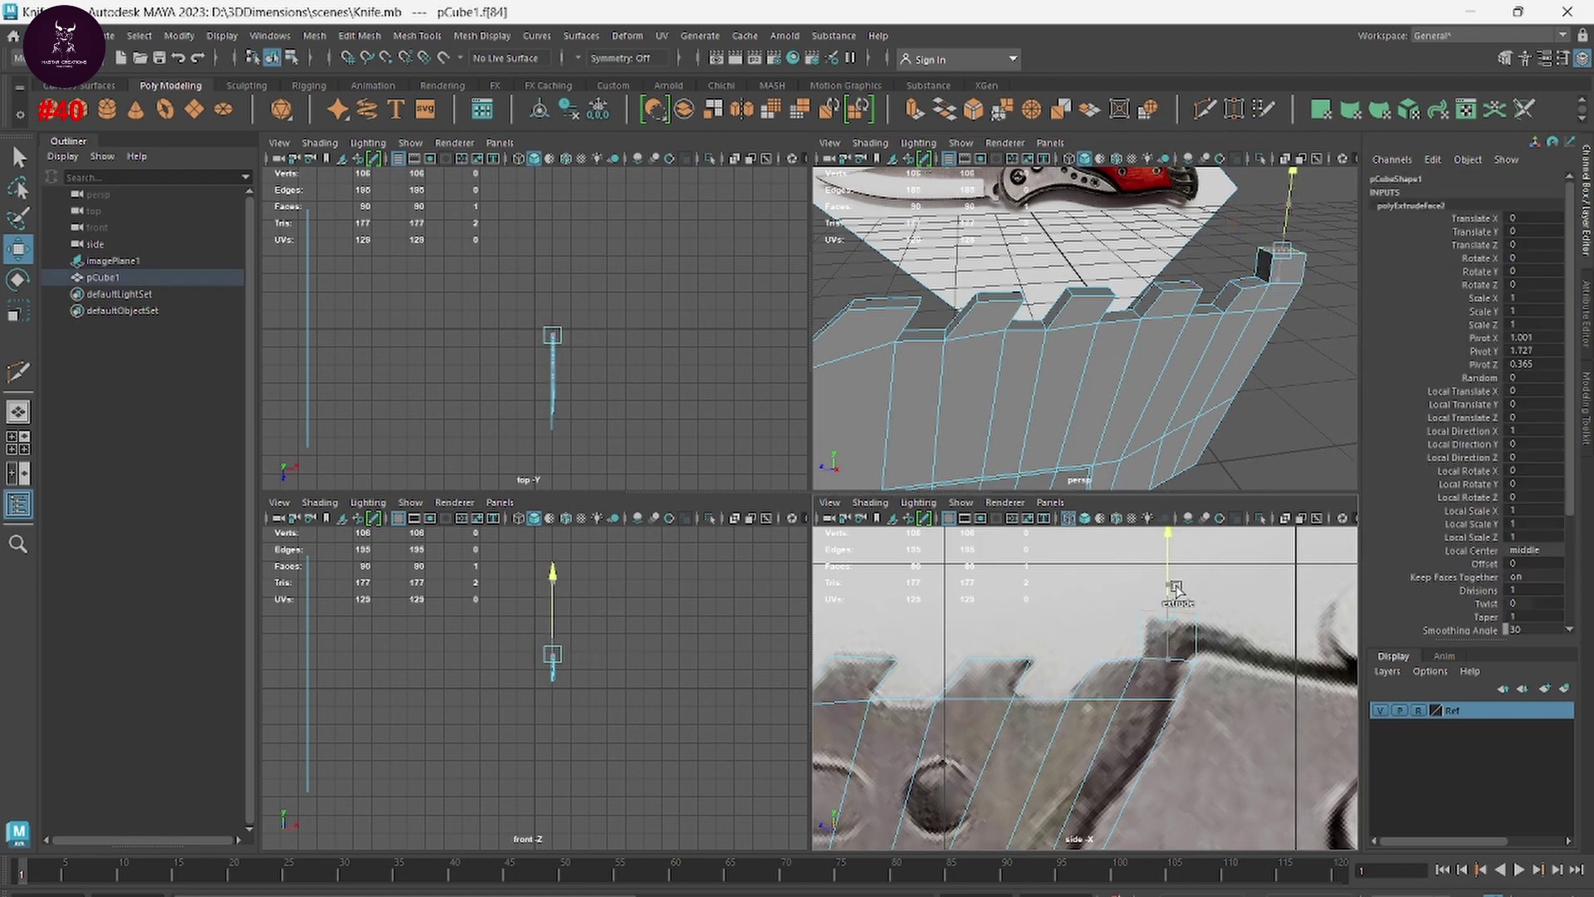
left_click_drag(1164, 640, 1163, 615)
right_click_drag(1171, 614, 1089, 482)
Step: Pull the extruded tip's vertices upward to match the reference
left_click(1150, 650)
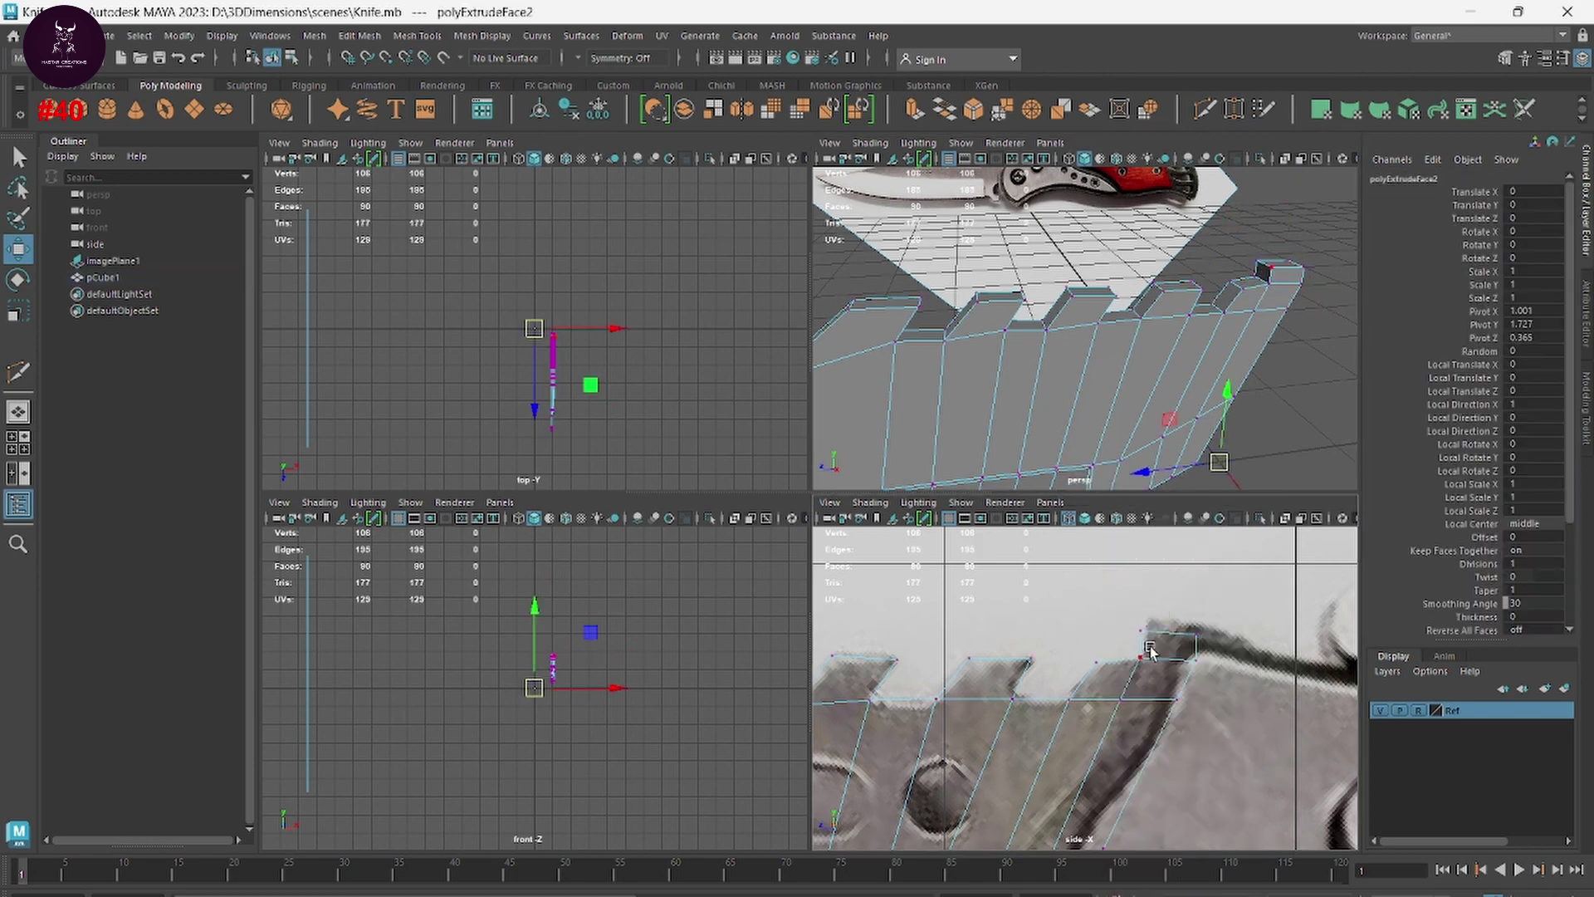
scroll(1151, 652, "up", 3)
left_click(1058, 648)
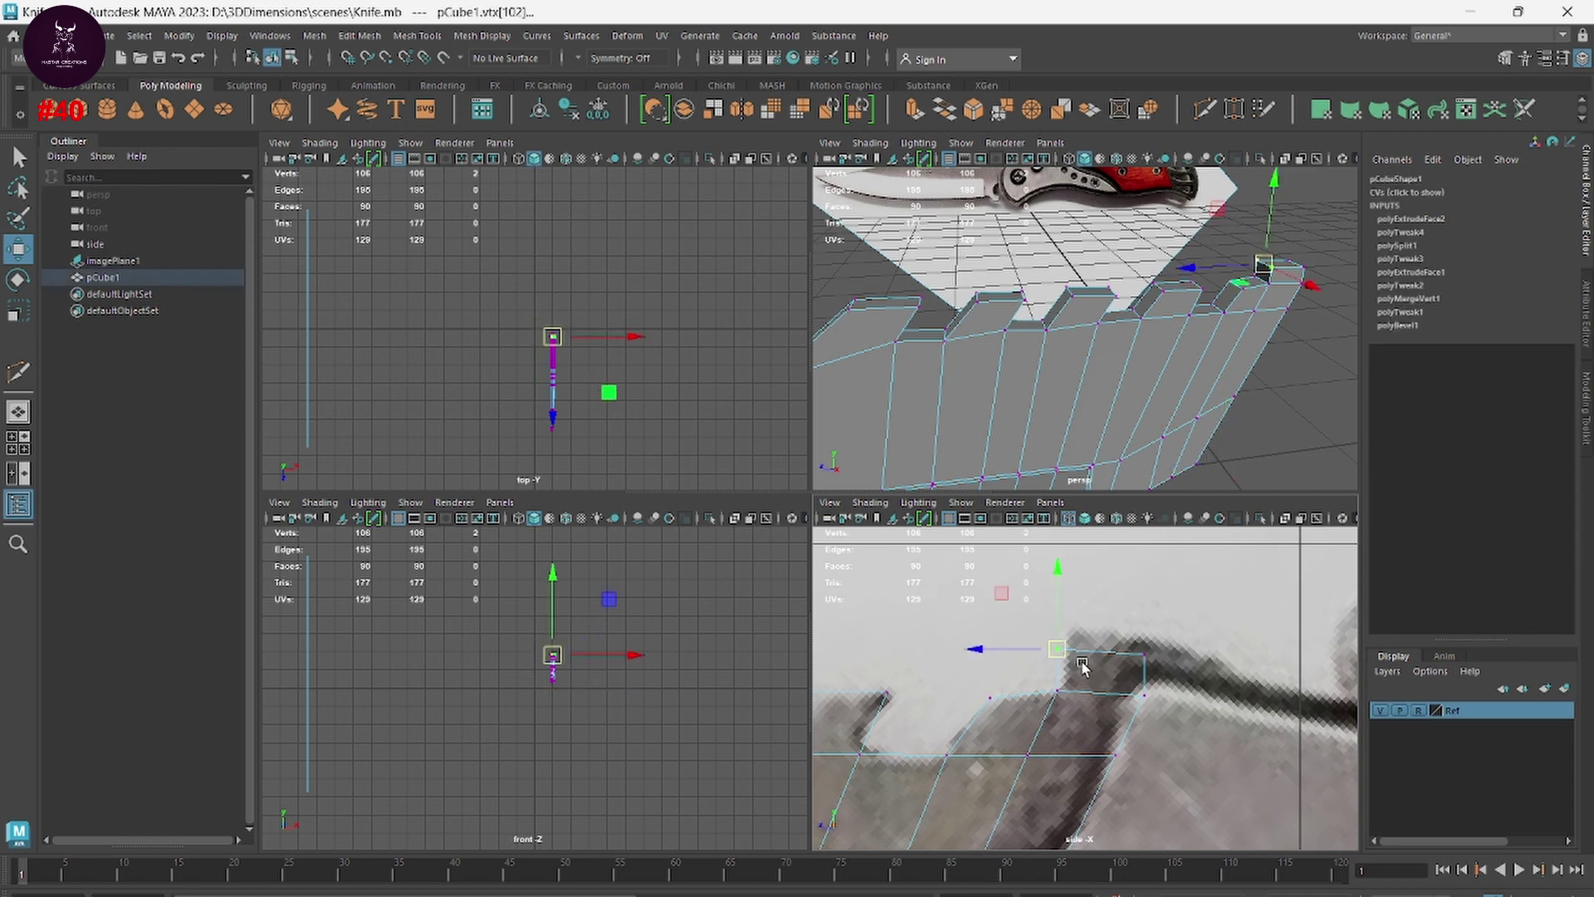
mouse_move(1058, 649)
left_mouse_down()
mouse_move(1068, 630)
mouse_move(1150, 642)
mouse_move(1068, 638)
left_mouse_up()
left_click(1145, 657)
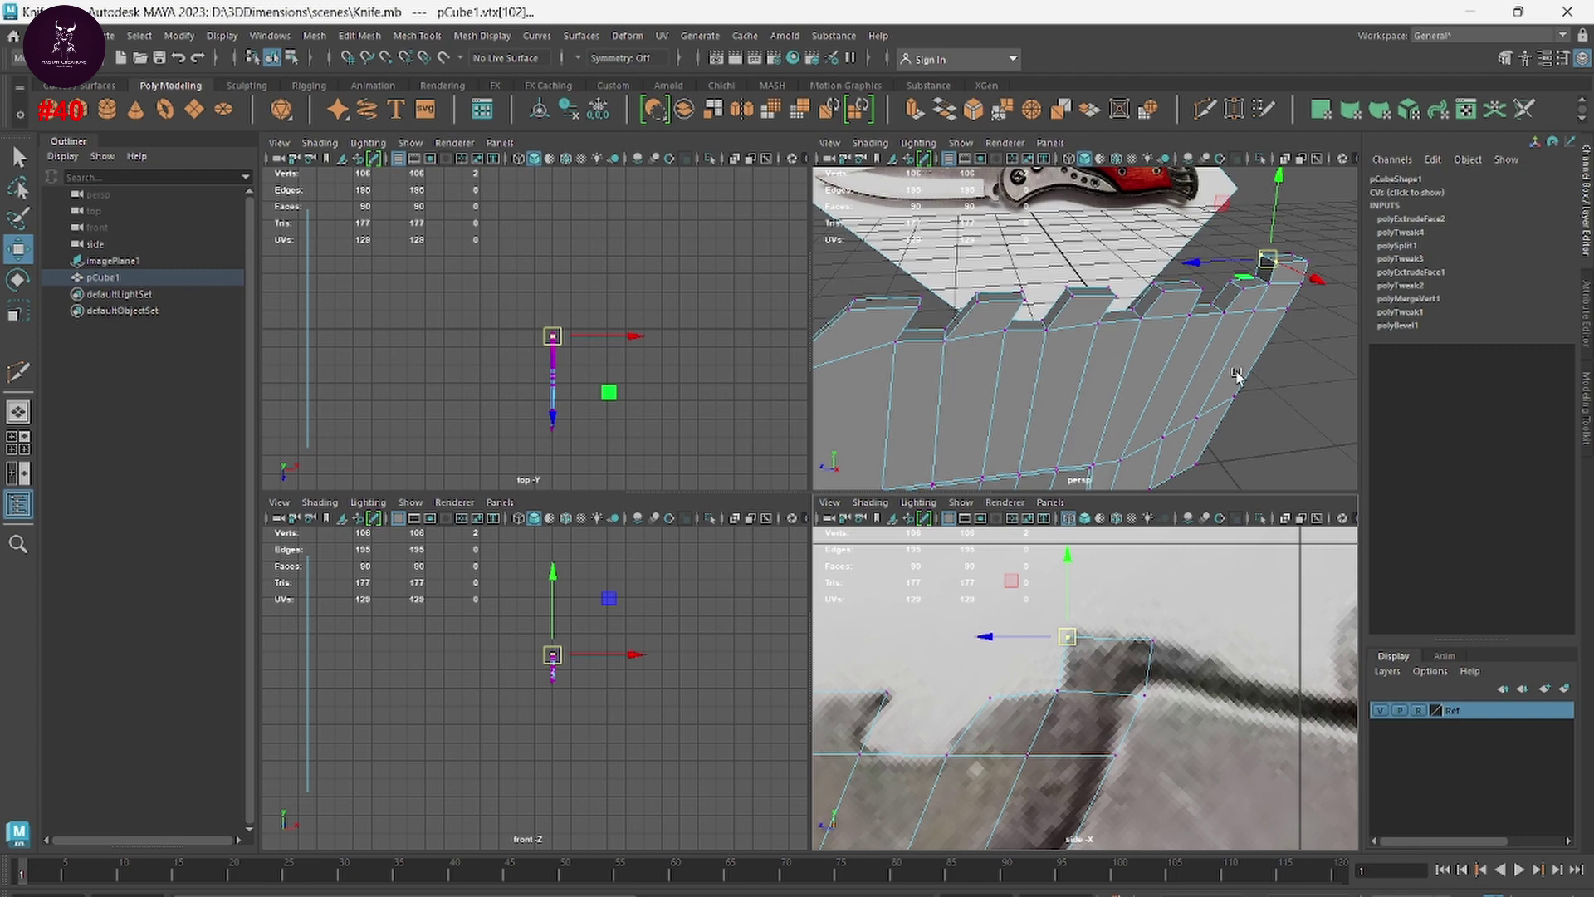
scroll(1183, 731, "down", 5)
scroll(930, 629, "up", 4)
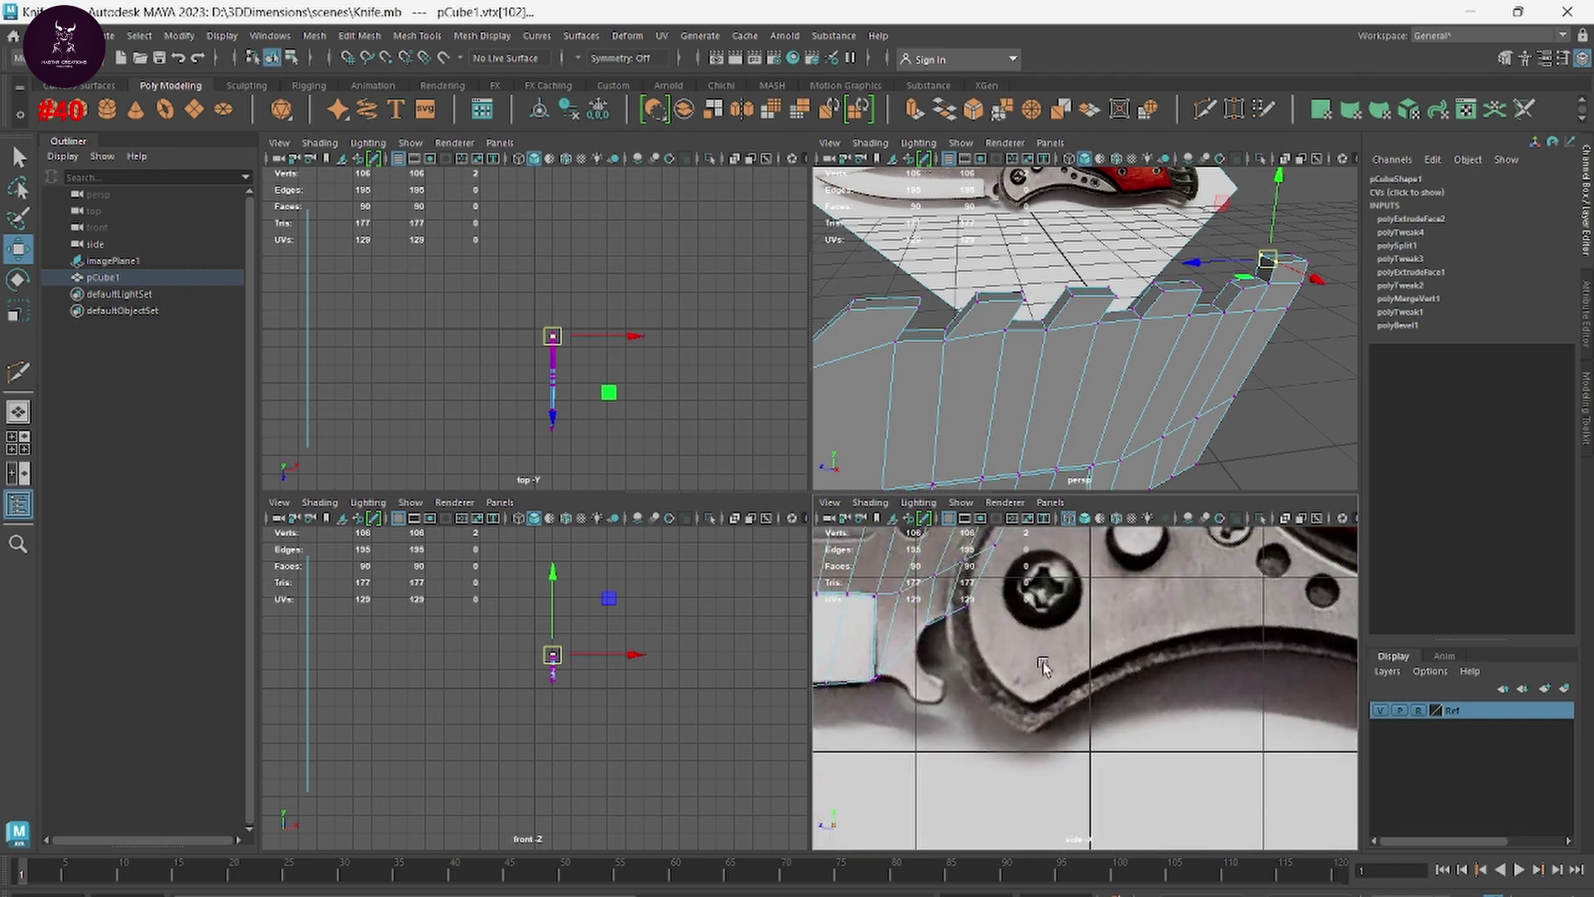
scroll(930, 628, "up", 2)
scroll(1155, 400, "down", 2)
mouse_move(1156, 400)
left_mouse_down("alt")
mouse_move(1061, 381)
mouse_move(1051, 280)
left_mouse_up("alt")
Step: Extrude the four rear-edge faces and pull them outward
right_click(1050, 281)
left_click(1073, 285)
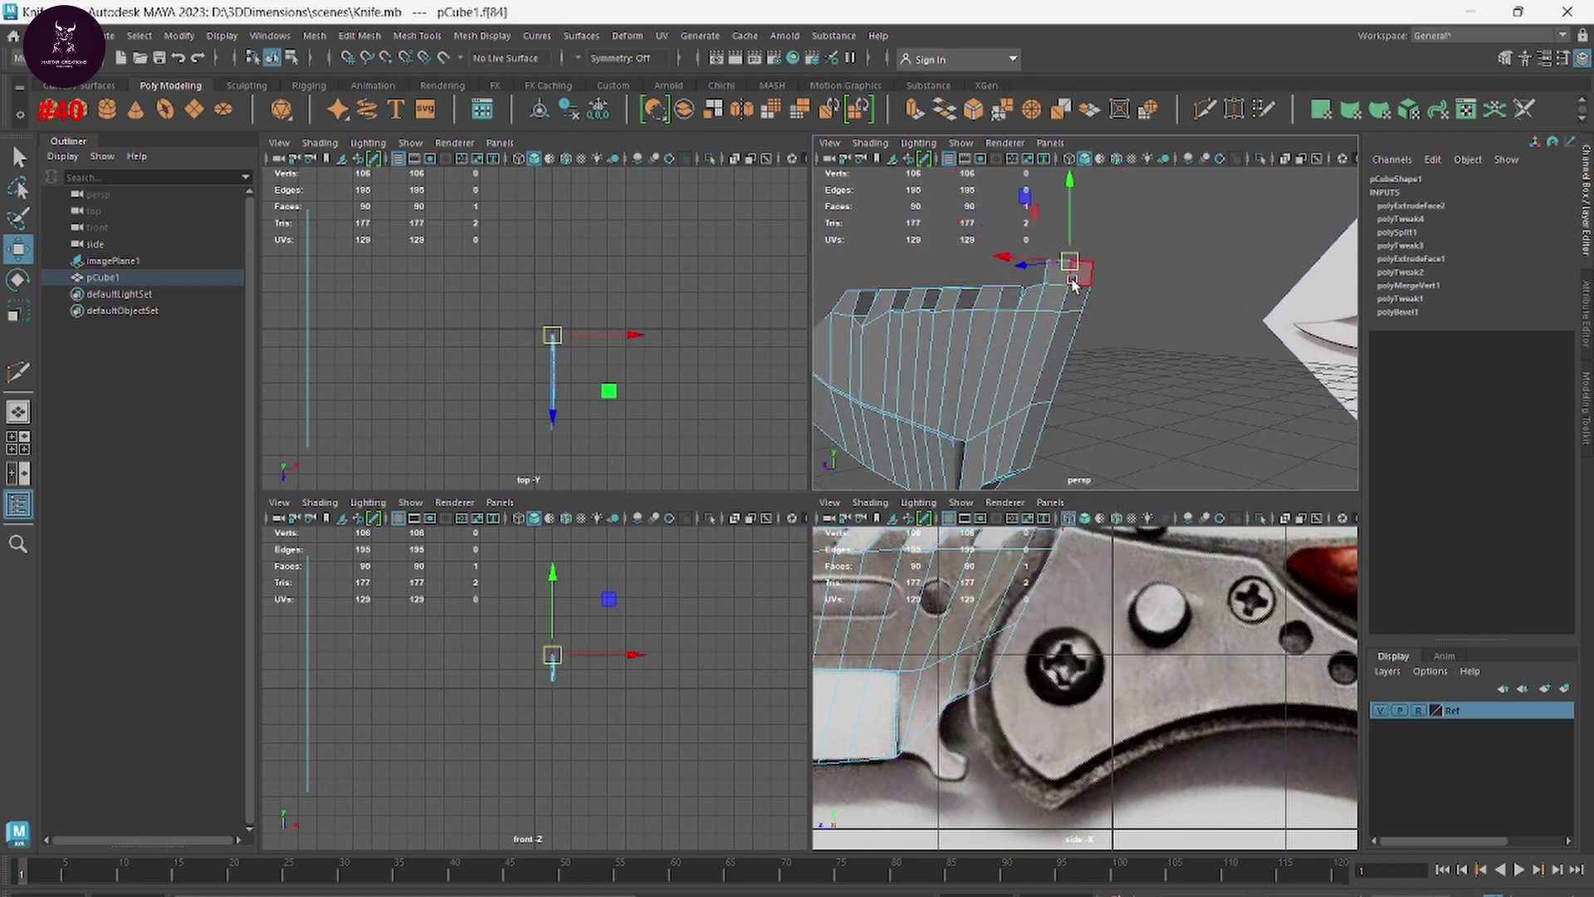
left_click(1073, 309, "shift")
left_click(1059, 364, "shift")
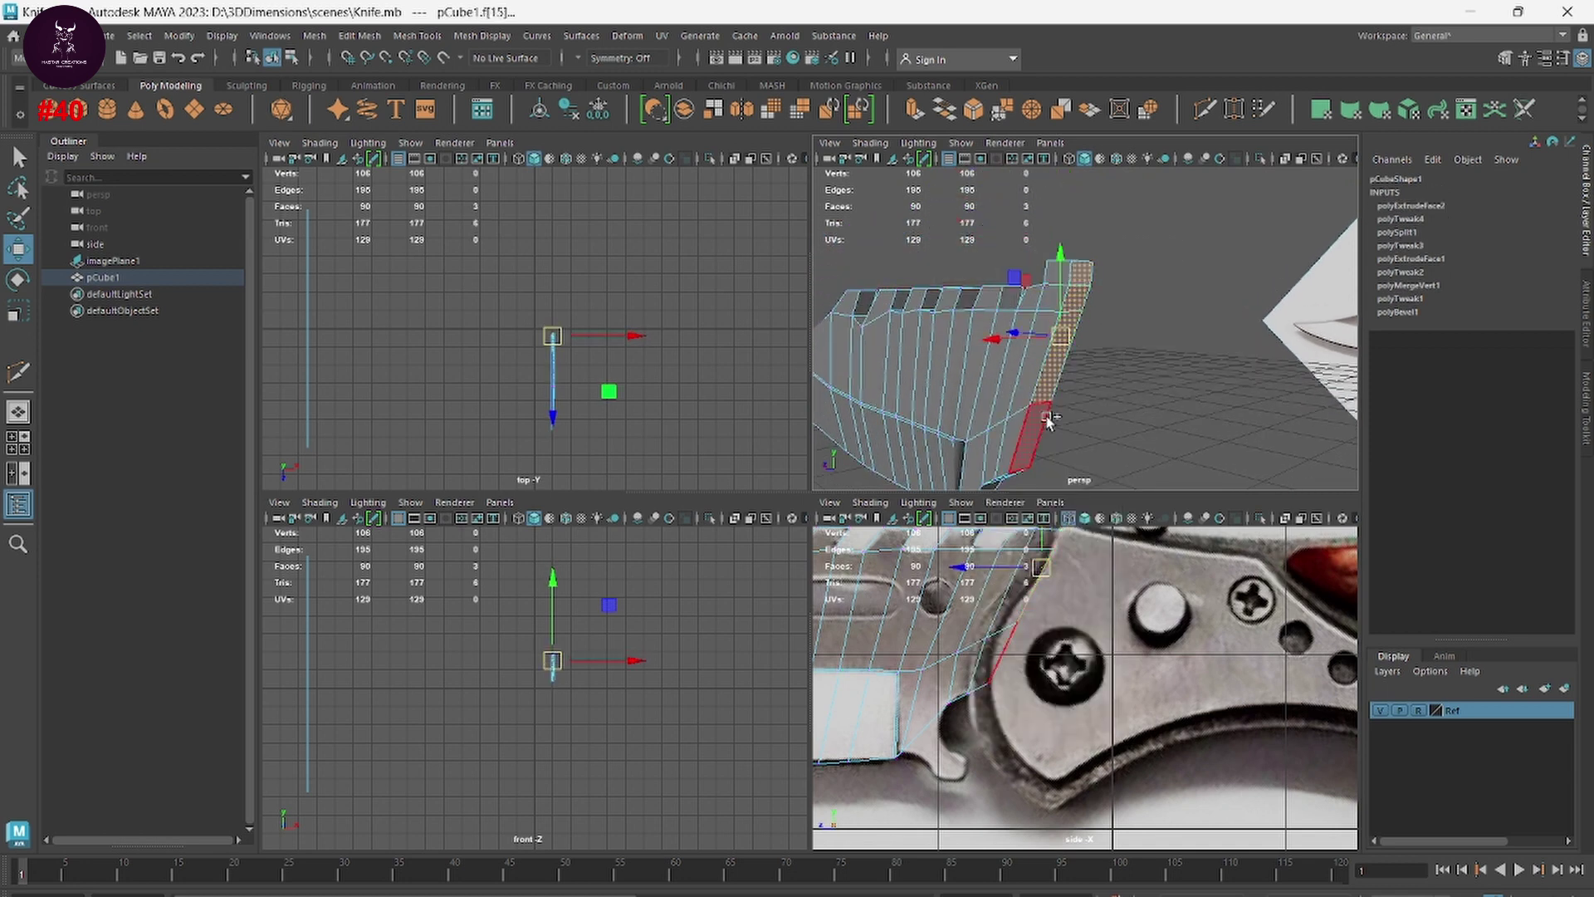
left_click(1032, 436, "shift")
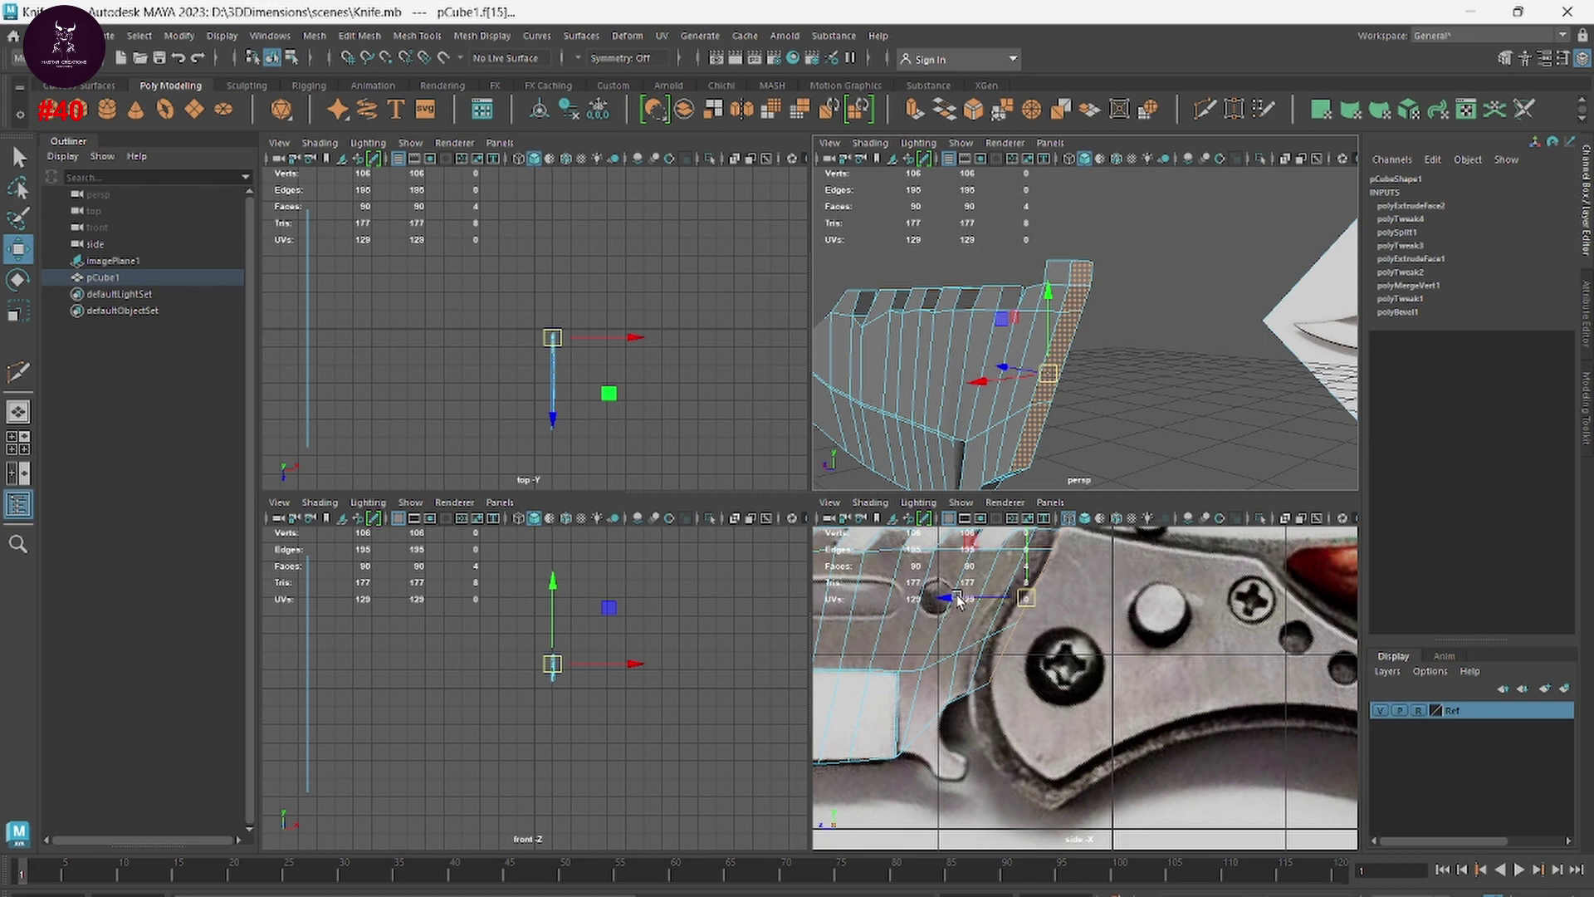
key("ctrl+e")
left_click_drag(959, 599, 1026, 601)
middle_click_drag(1083, 616, 1048, 732, "alt")
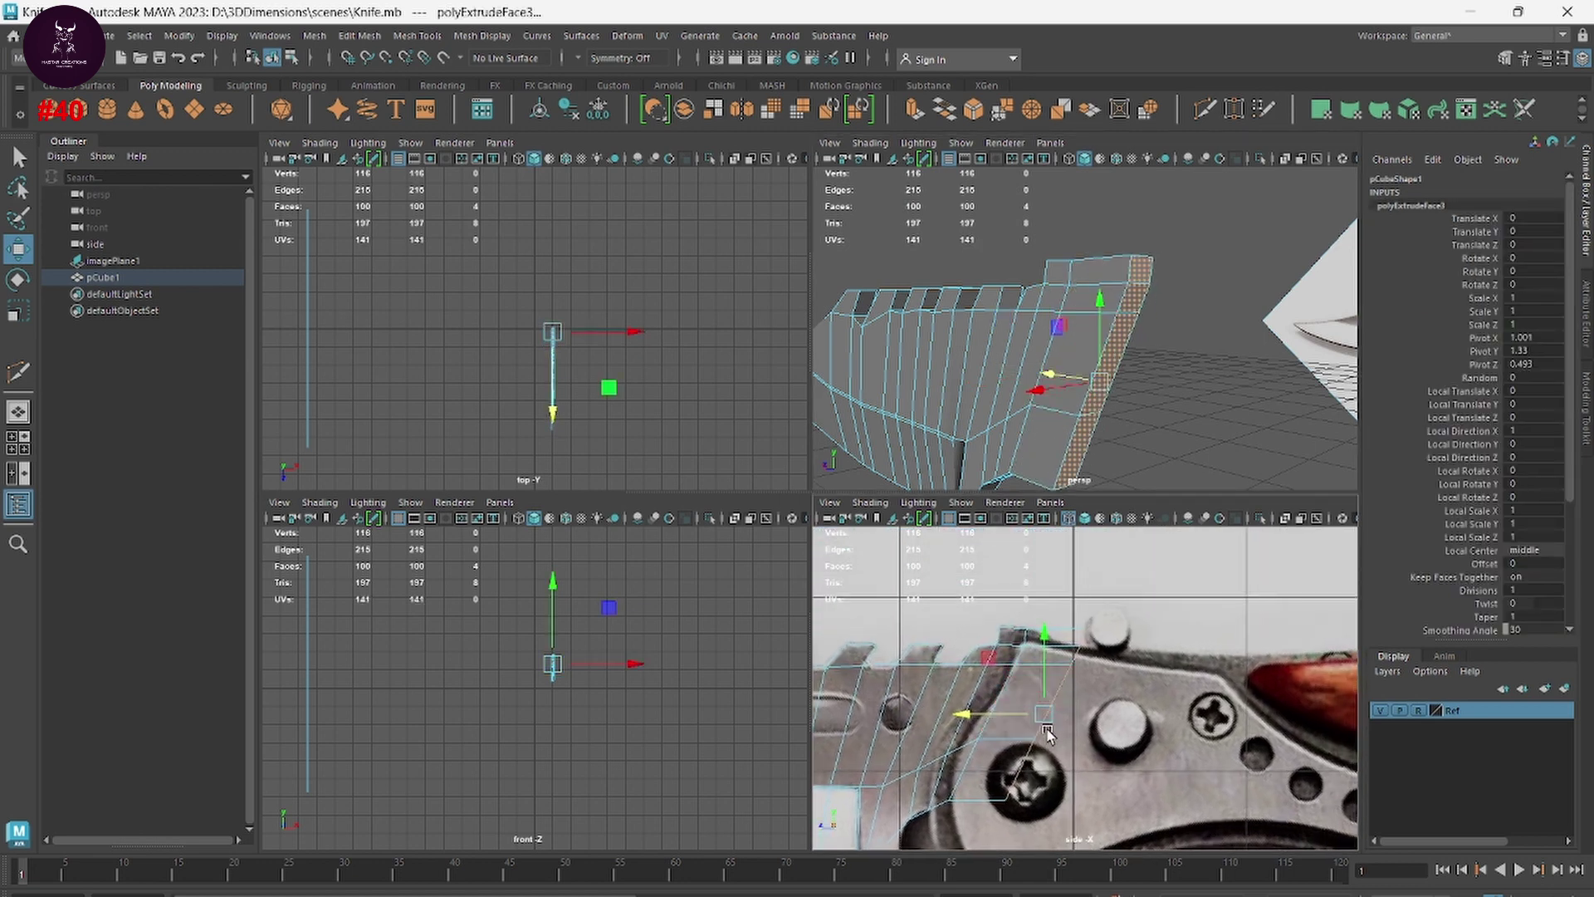
Step: Lower one extruded face toward the pivot screw
scroll(1048, 732, "up", 2)
scroll(1079, 739, "up", 3)
scroll(1146, 751, "up", 2)
left_click(1091, 702)
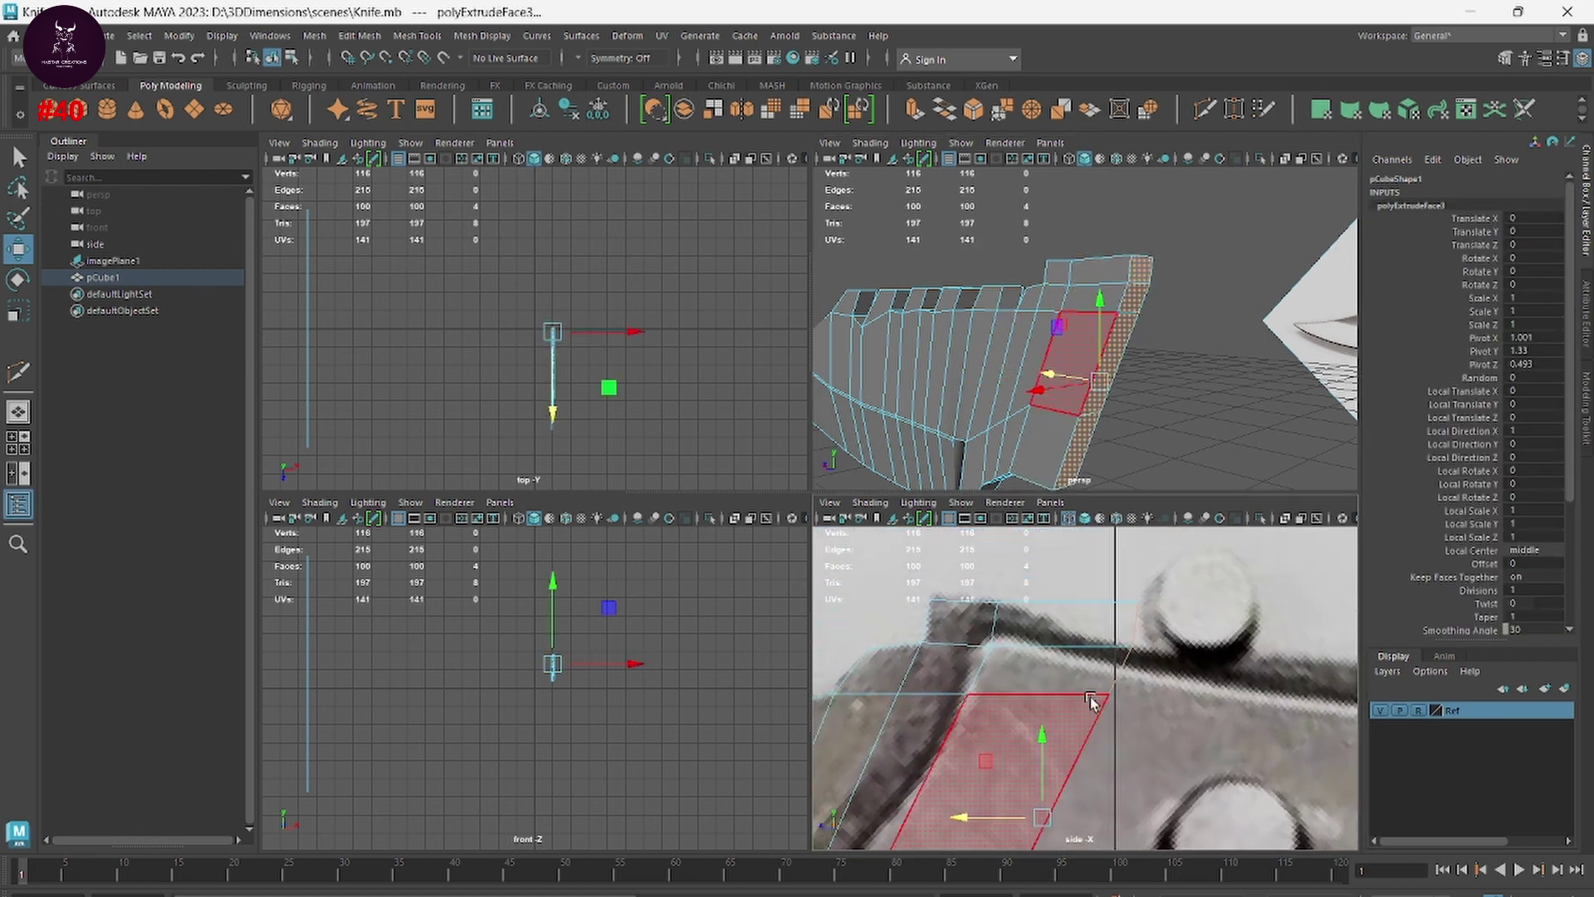
left_click_drag(1042, 747, 1030, 816)
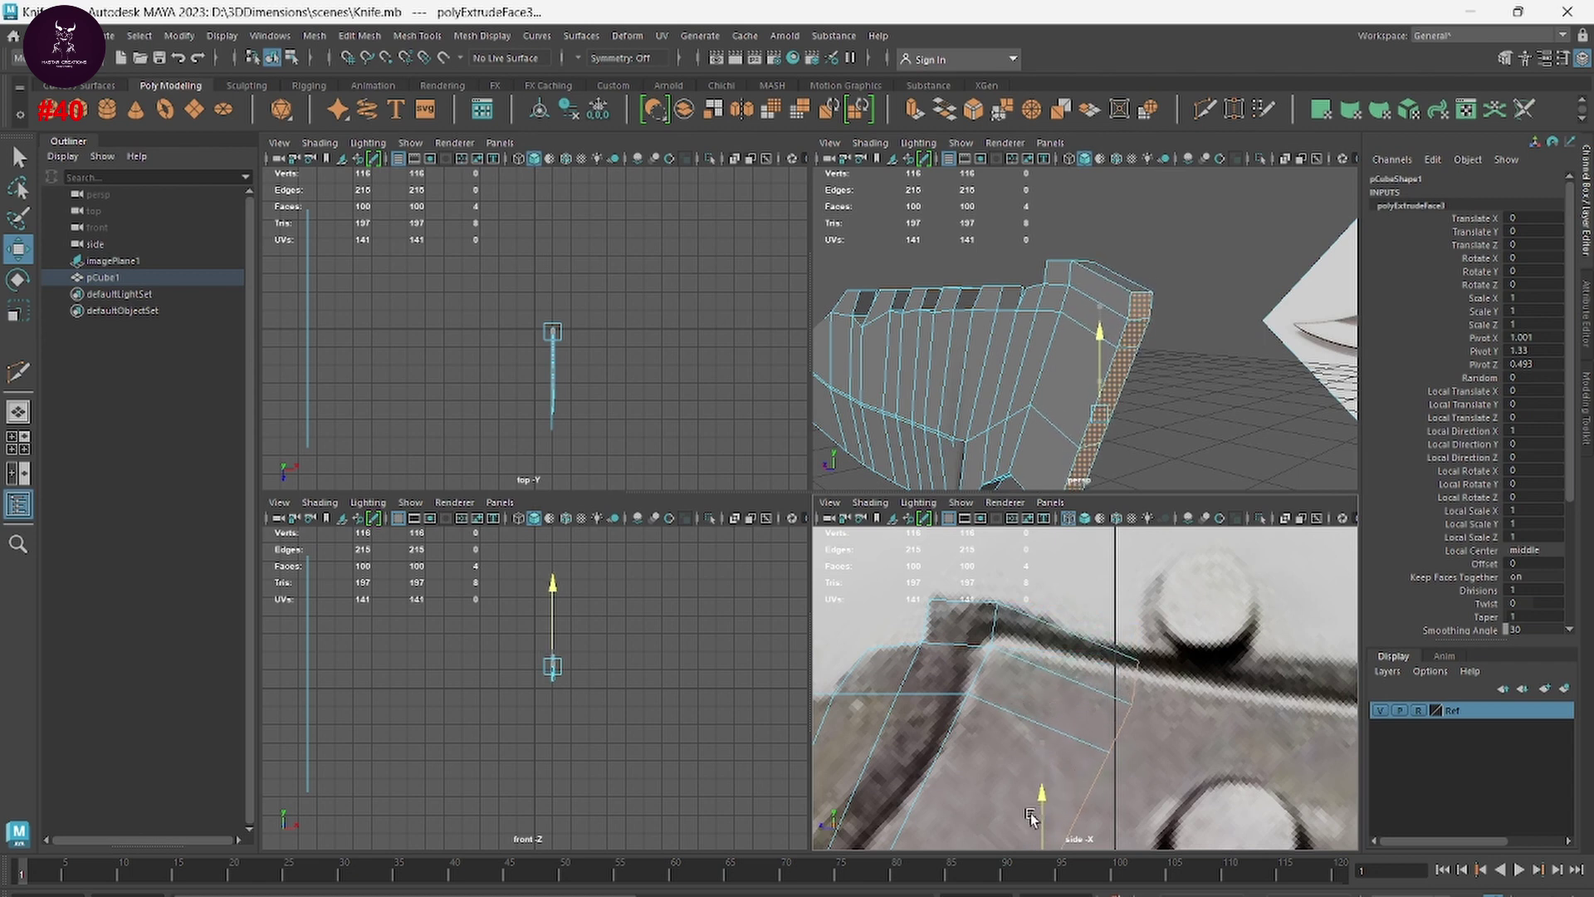
scroll(1082, 743, "down", 2)
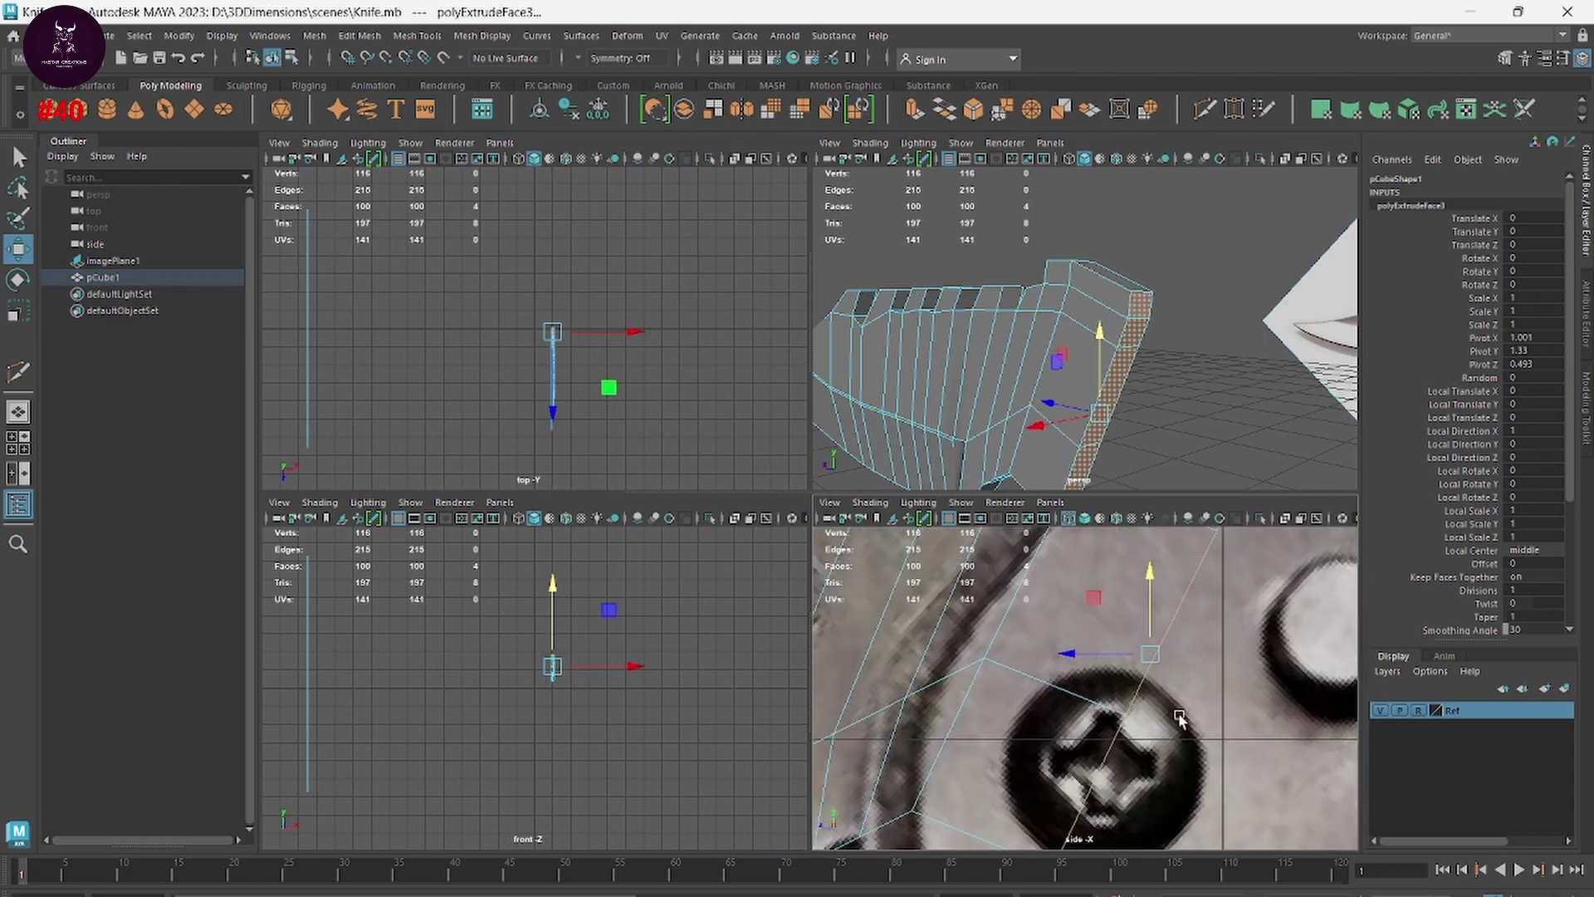
scroll(1038, 756, "down", 2)
Step: Select another extruded face, then return to Object Mode and maximize the perspective view
left_click(990, 770)
scroll(1049, 781, "up", 2)
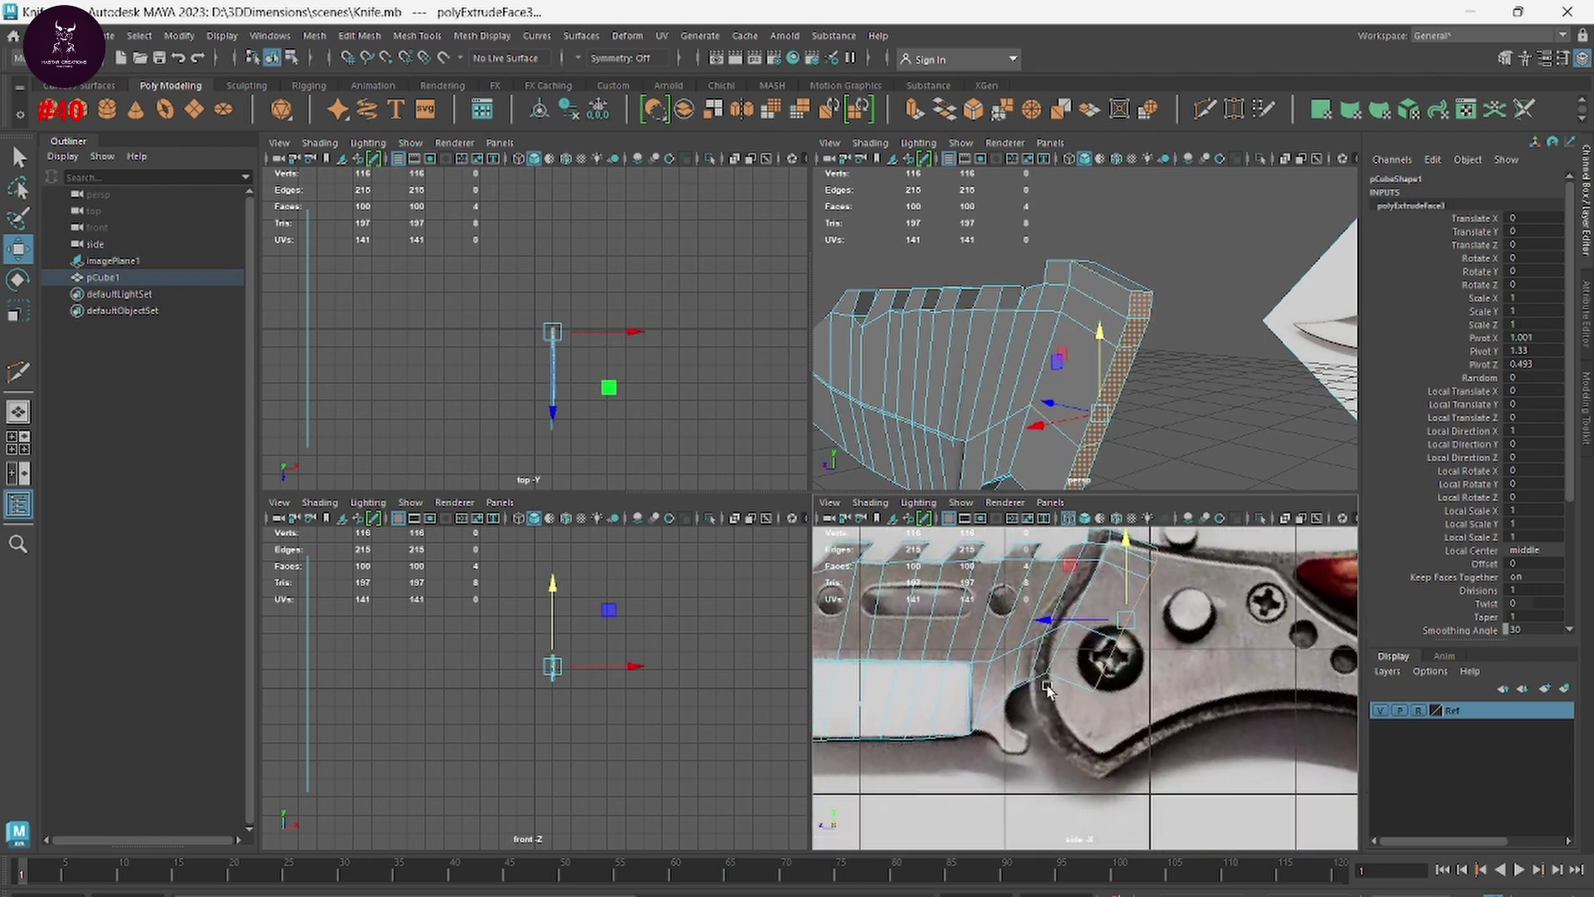
scroll(1049, 780, "up", 3)
scroll(1048, 781, "up", 1)
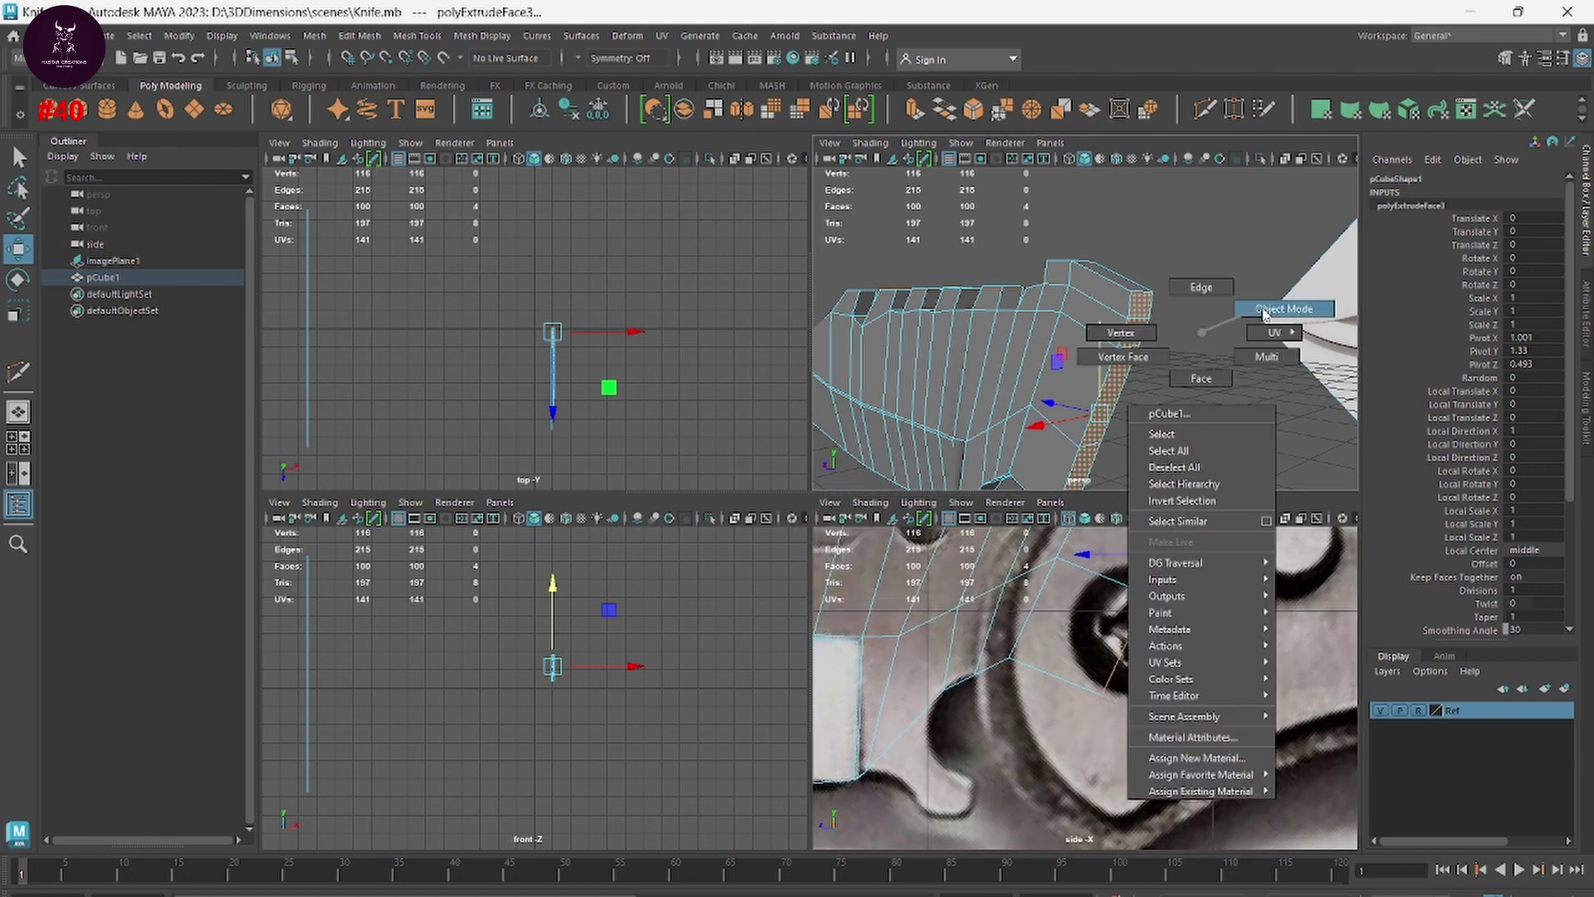
right_click_drag(1203, 341, 1268, 313)
left_click(1226, 332)
key("space")
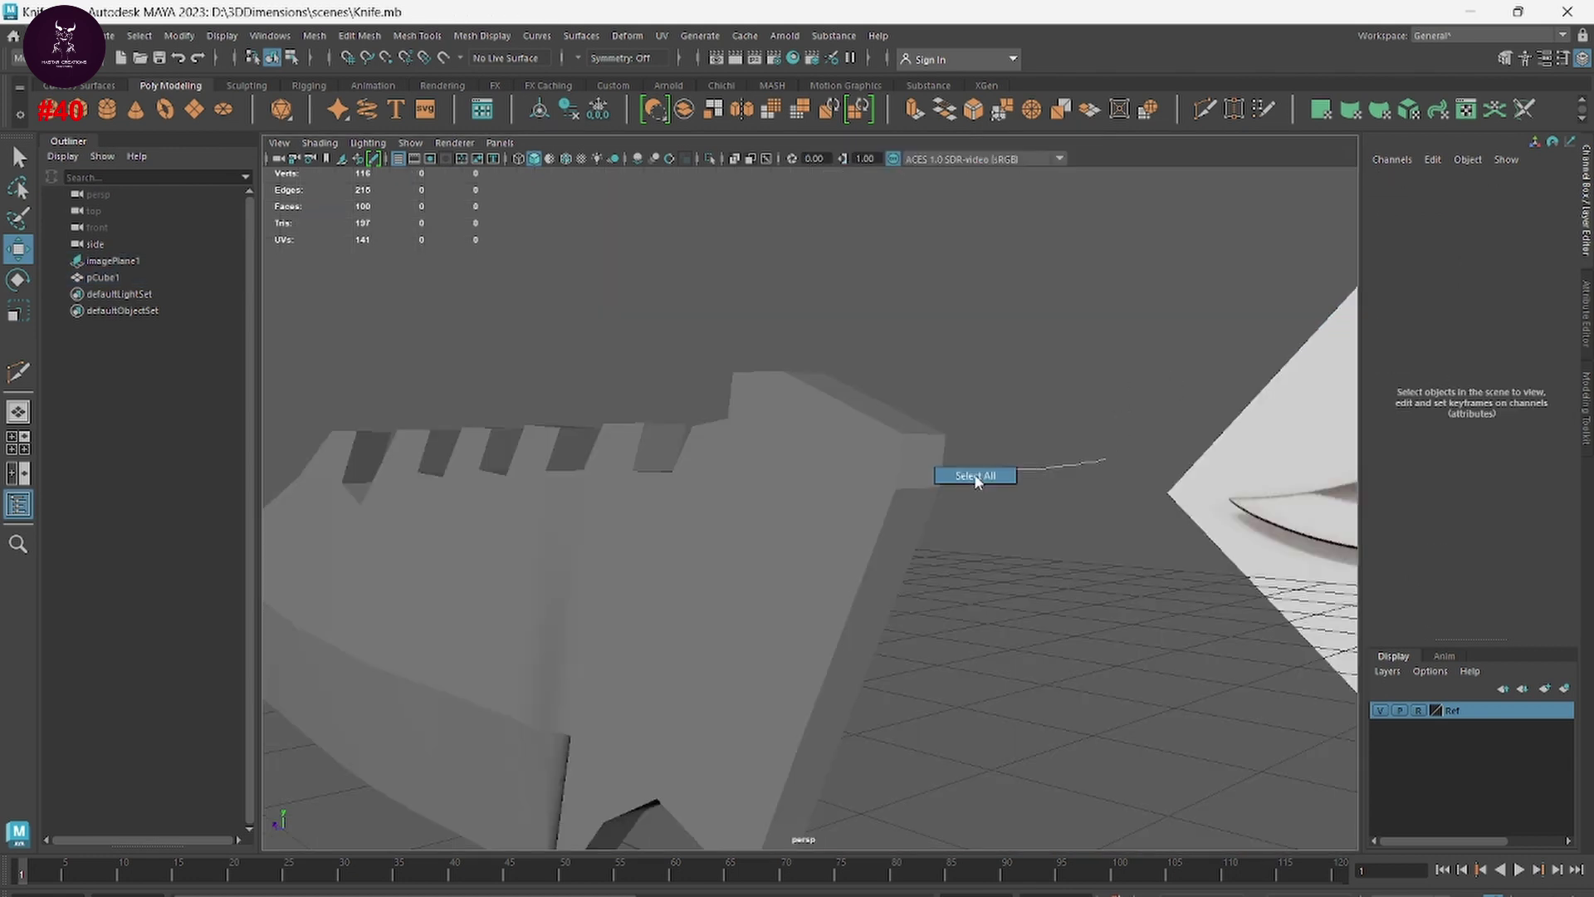
Step: Clear the selection and orbit and zoom onto the blade's spine
right_click_drag(976, 480, 976, 480)
left_click(1124, 571)
mouse_move(1093, 587)
left_mouse_down("alt")
mouse_move(837, 634)
mouse_move(999, 656)
mouse_move(943, 676)
mouse_move(997, 640)
mouse_move(1142, 637)
mouse_move(1228, 595)
mouse_move(843, 533)
mouse_move(918, 615)
mouse_move(687, 523)
mouse_move(752, 515)
left_mouse_up("alt")
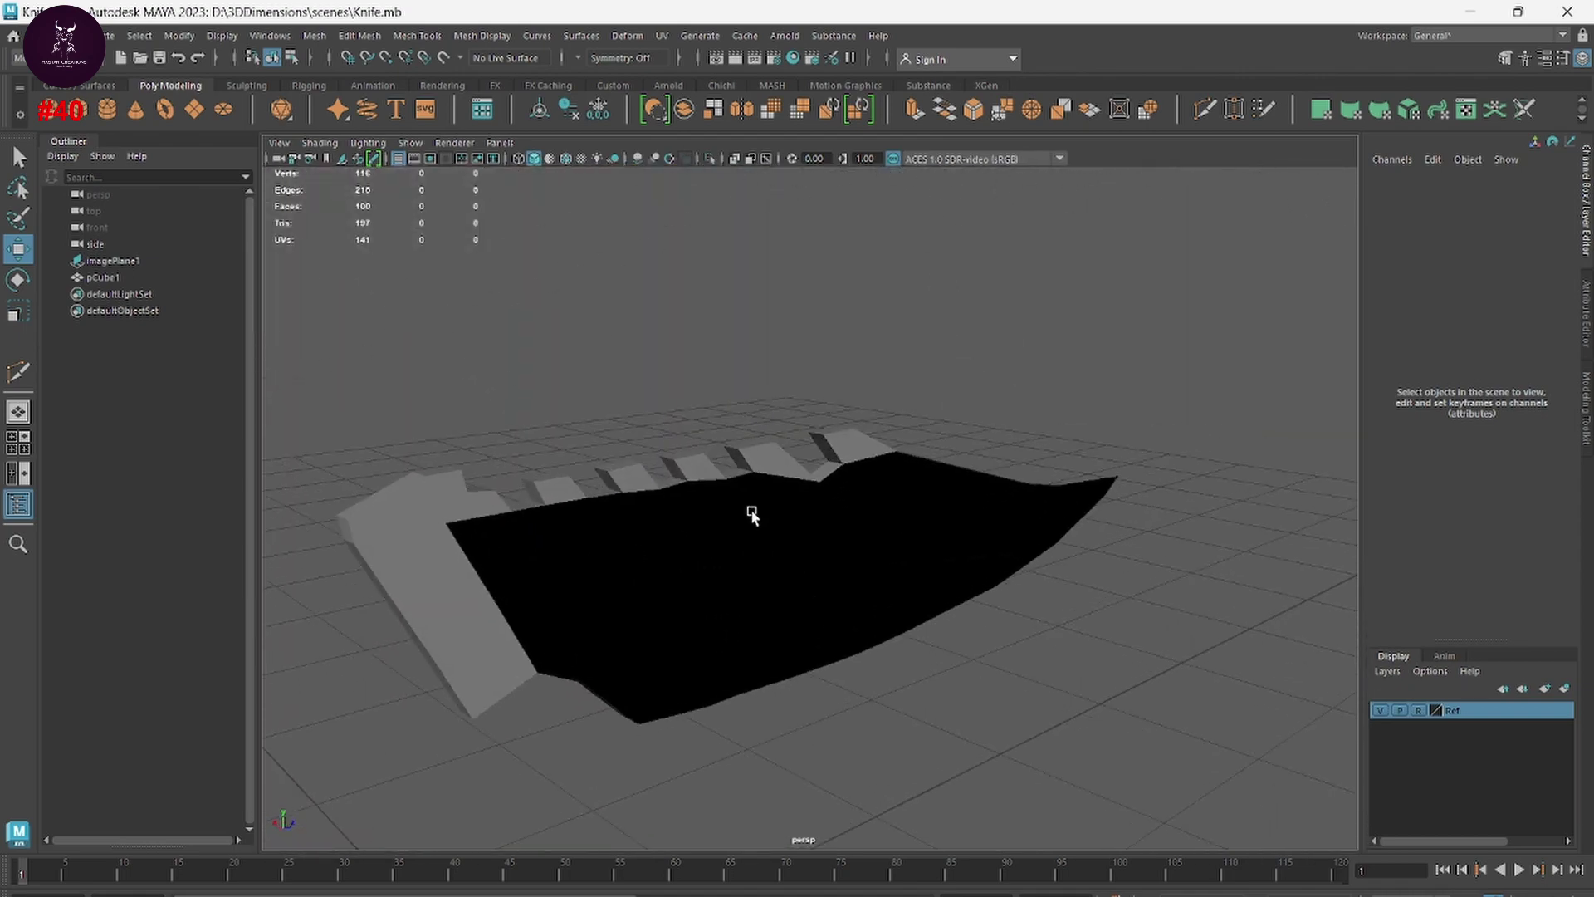
right_click_drag(751, 515, 812, 552, "alt")
left_click_drag(812, 551, 952, 397, "alt")
mouse_move(952, 397)
right_mouse_down()
mouse_move(944, 446)
mouse_move(946, 416)
right_mouse_up()
Step: Delete the selected tooth-top, ridge and left-side faces, leaving 88 faces
left_click(1023, 391)
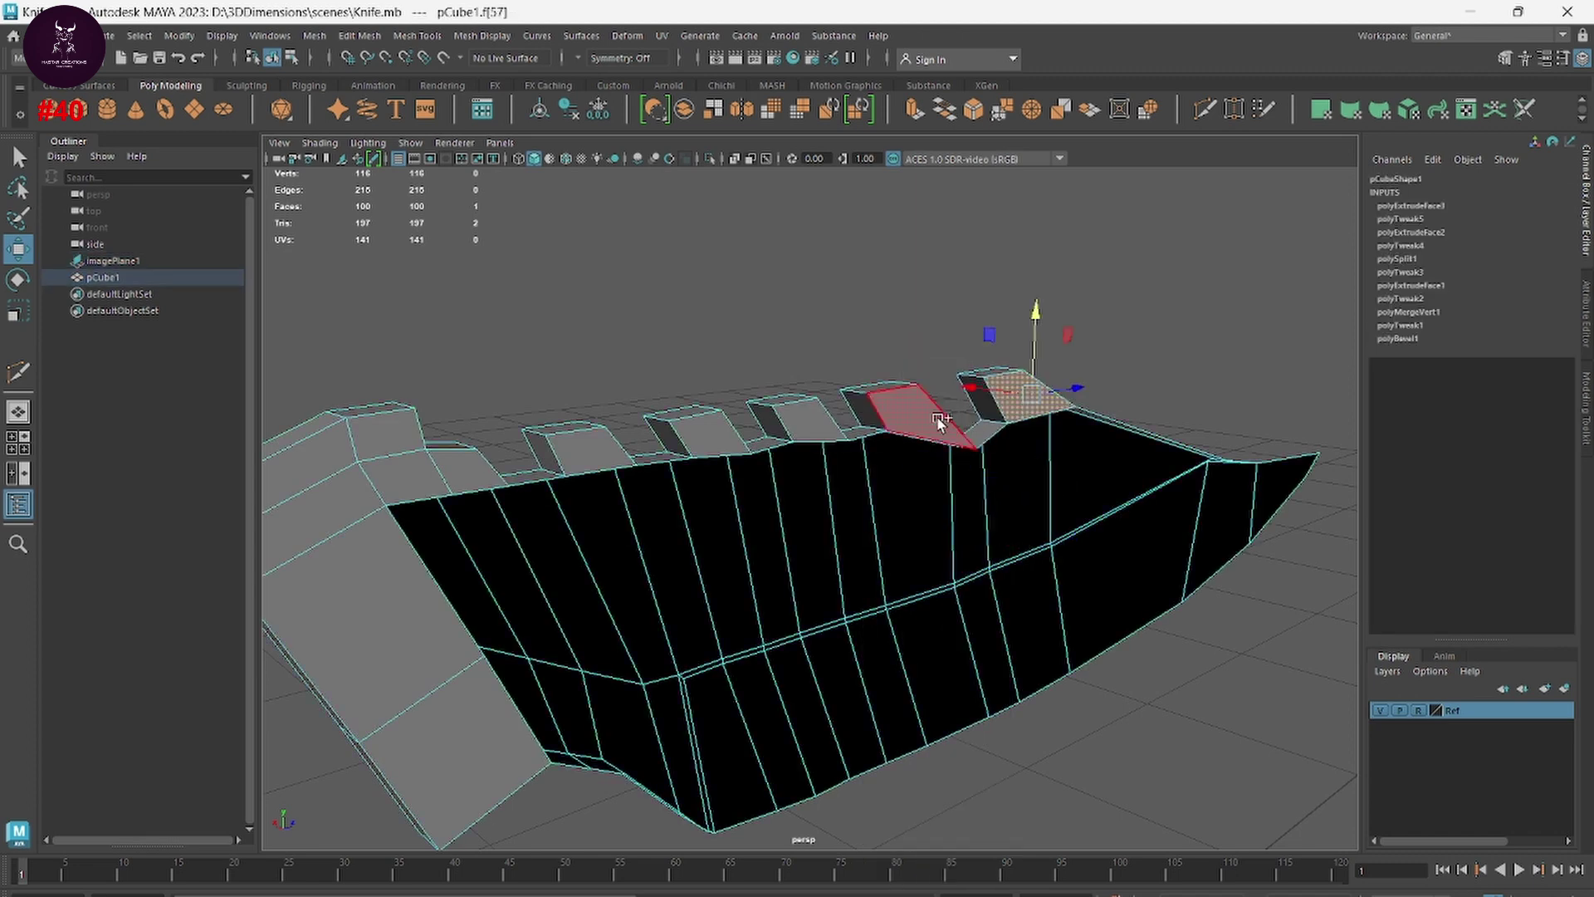
left_click(941, 422, "shift")
left_click(800, 419, "shift")
left_click(712, 433, "shift")
left_click(544, 465, "shift")
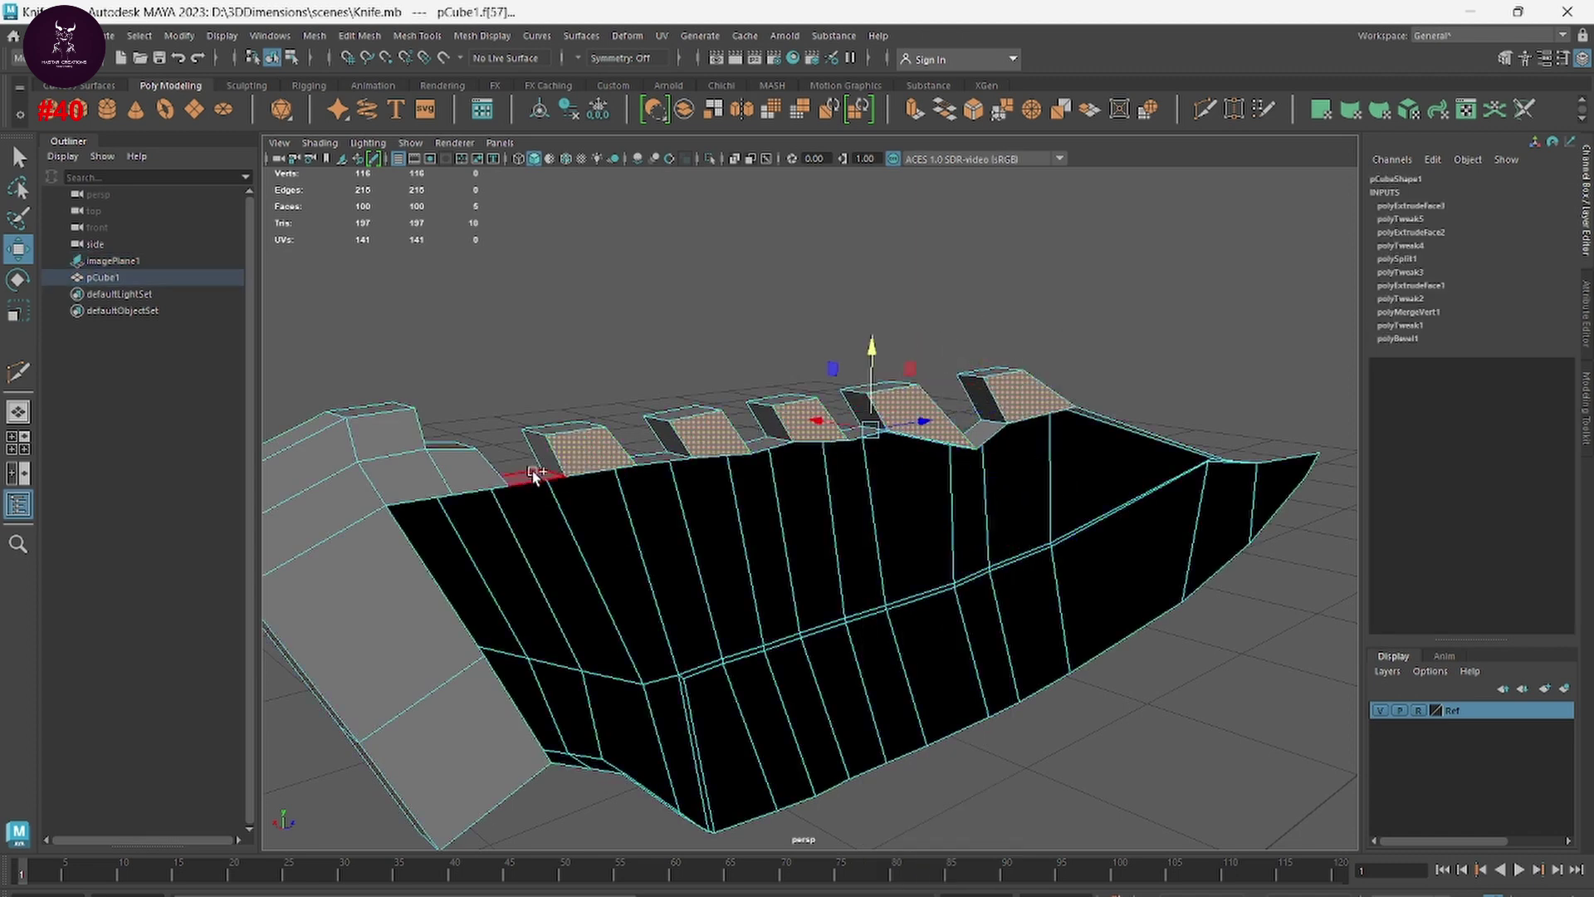
left_click(455, 470, "shift")
left_click(340, 456, "shift")
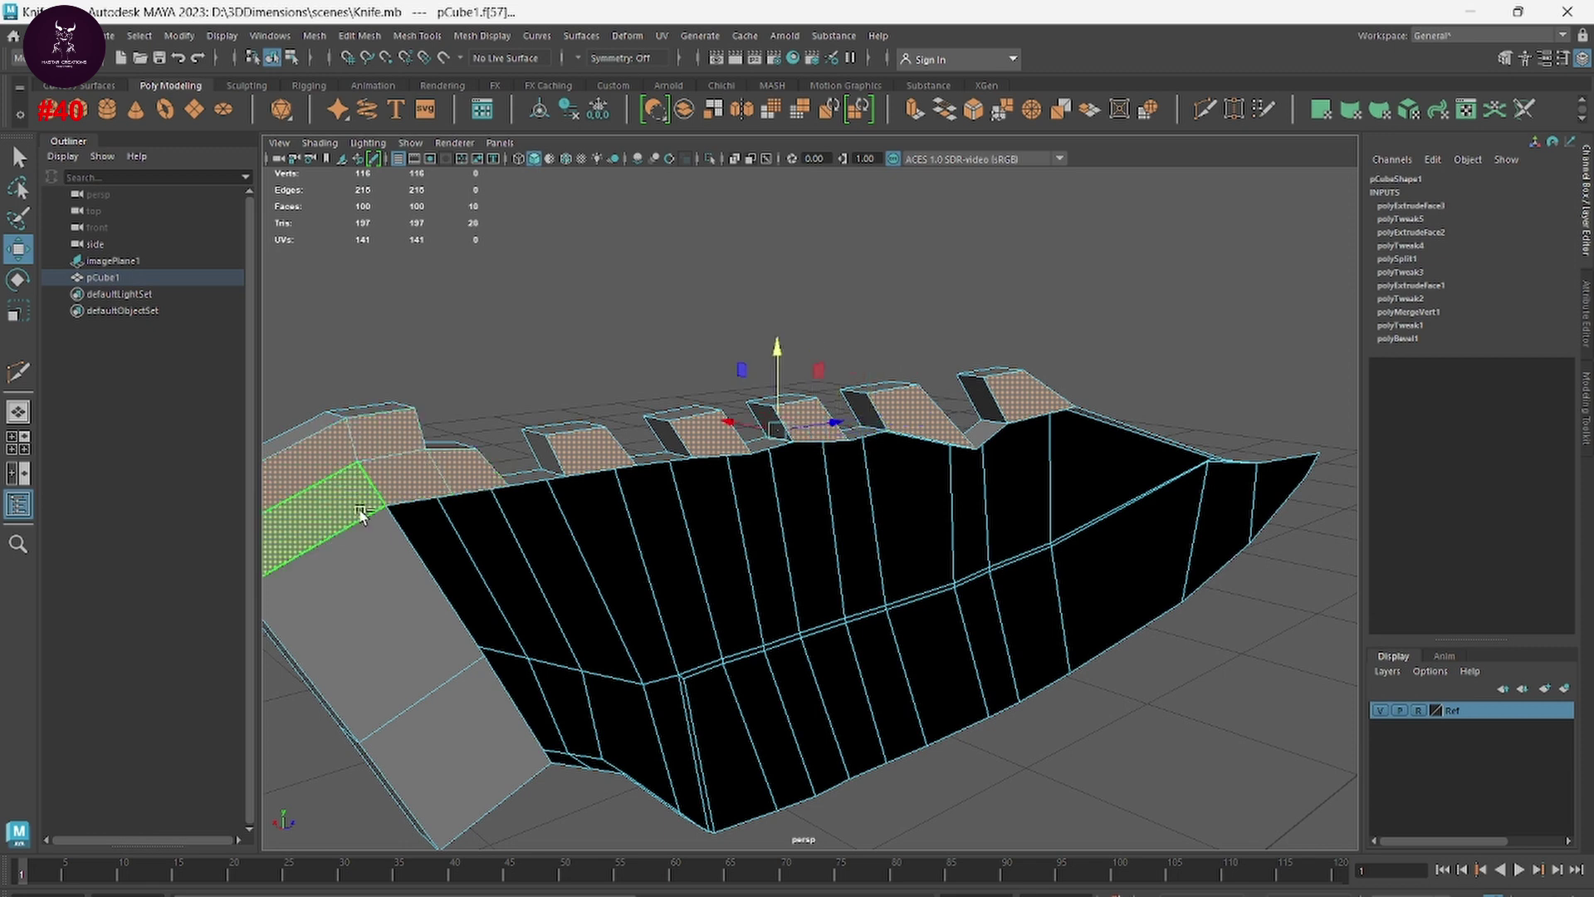
left_click(357, 509, "shift")
left_click(332, 549, "shift")
left_click(420, 612, "shift")
key("Delete")
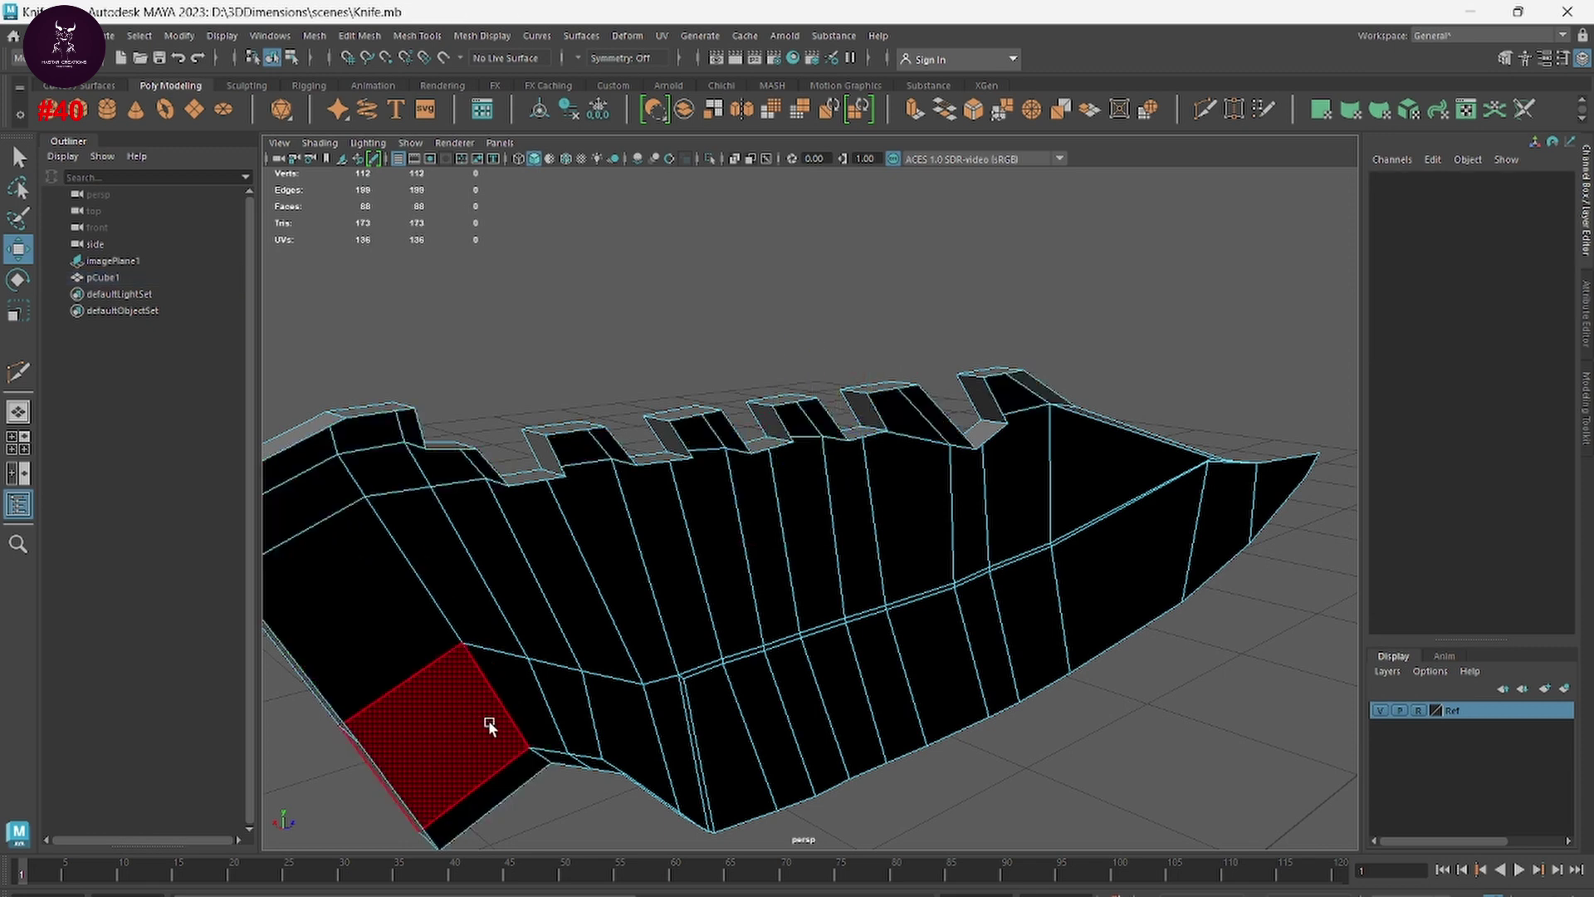
mouse_move(772, 674)
left_mouse_down("alt")
mouse_move(834, 635)
mouse_move(829, 648)
mouse_move(1023, 668)
mouse_move(973, 603)
left_mouse_up("alt")
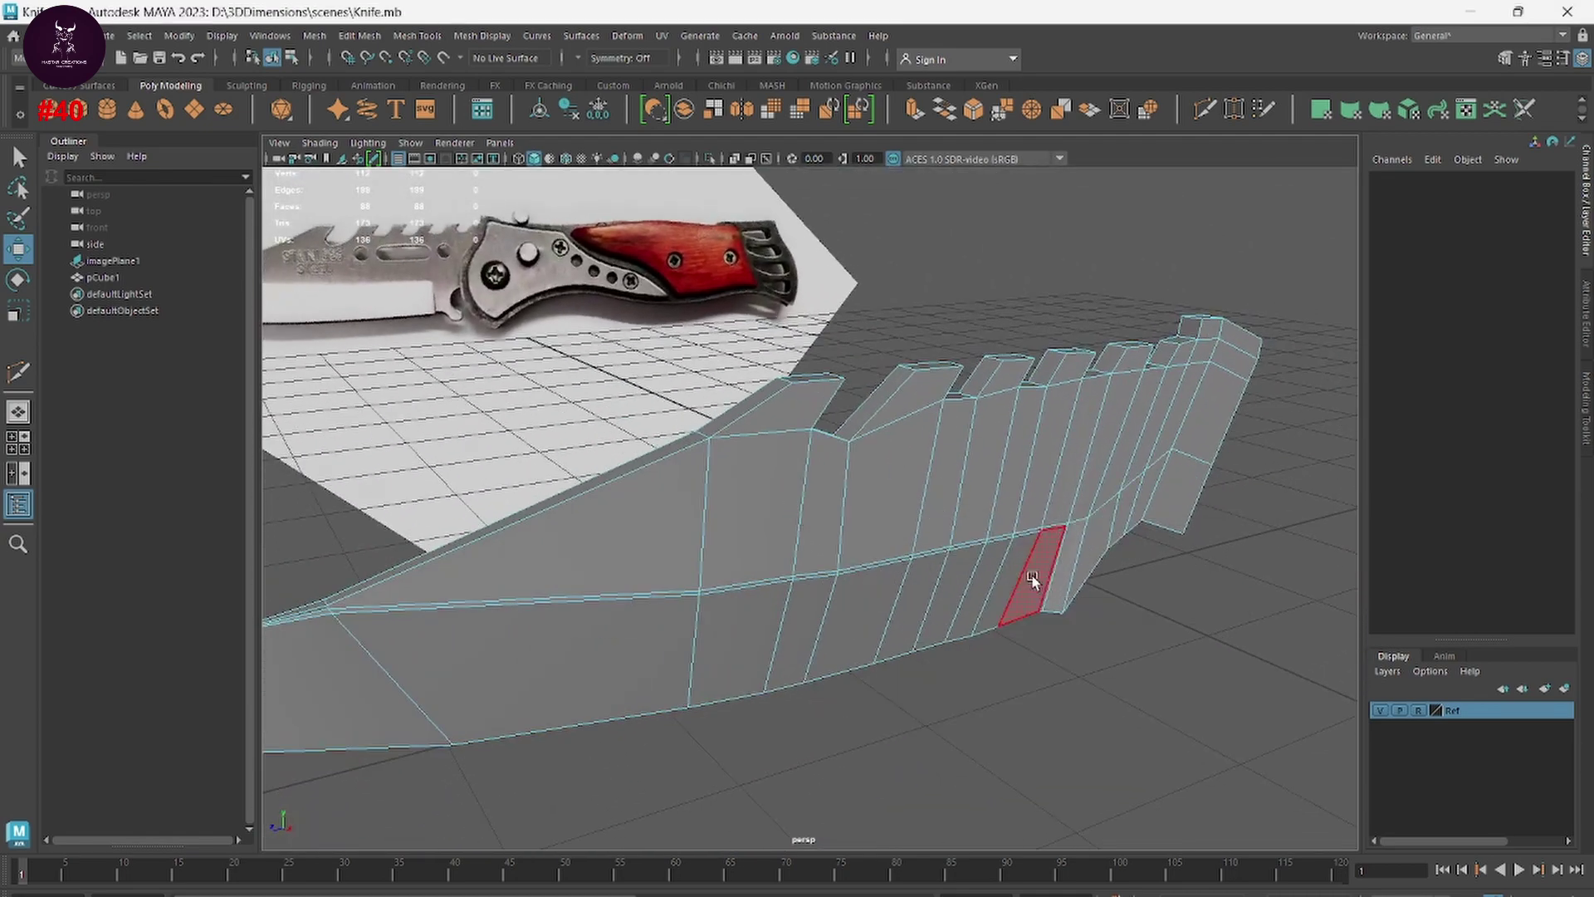
Step: In side view, Multi-Cut an edge across the blade and move its spine vertices
key("space")
key("space")
scroll(943, 617, "up", 5)
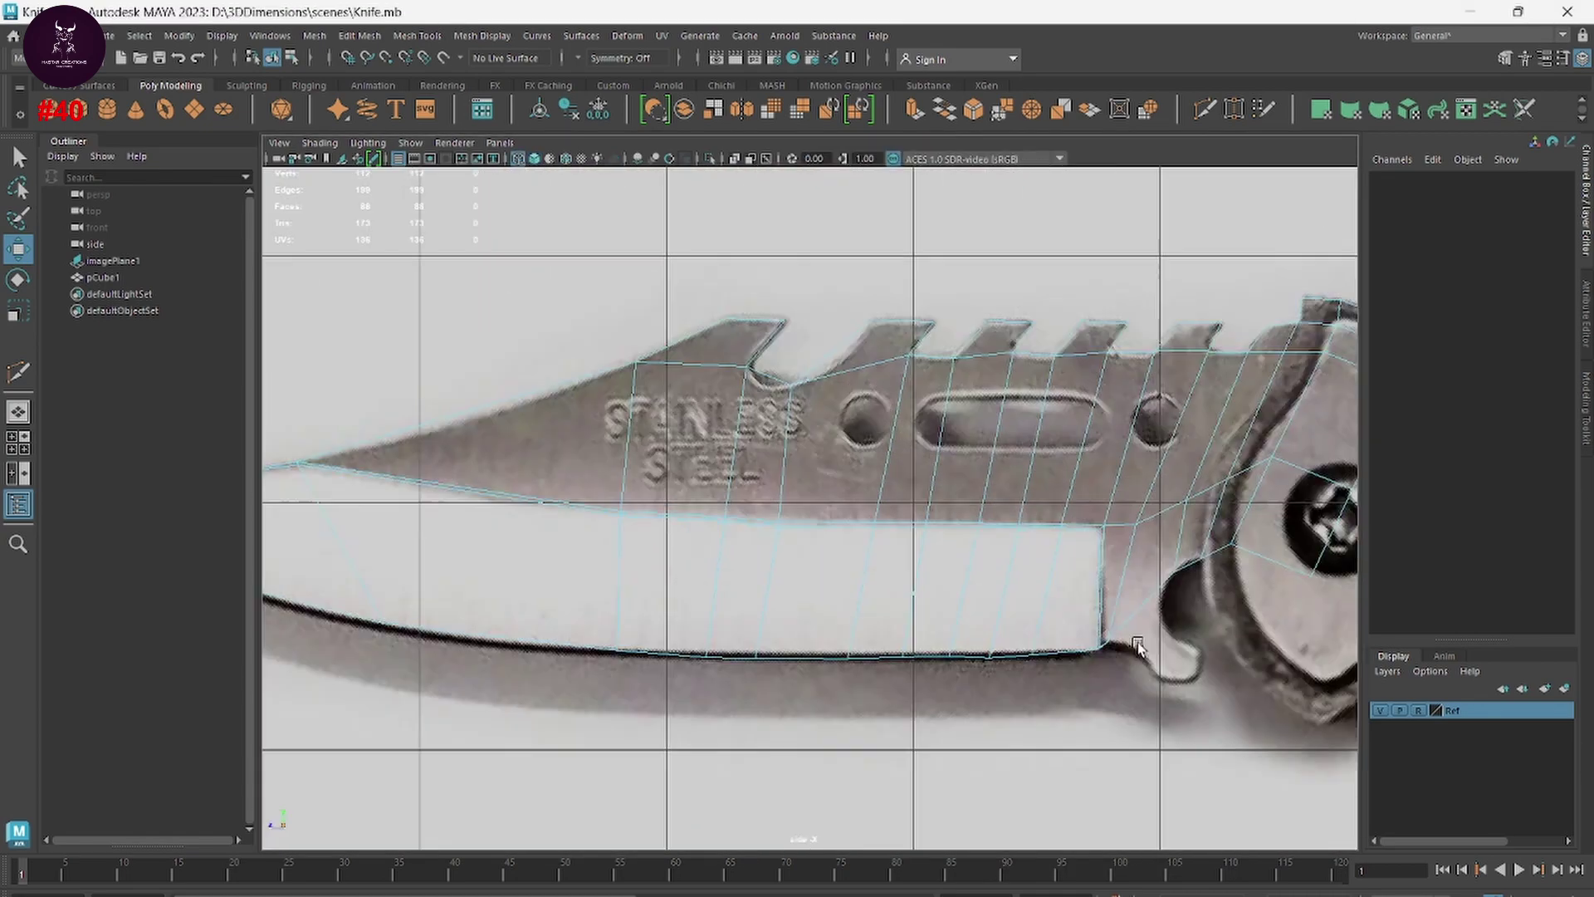
scroll(943, 581, "up", 3)
scroll(979, 532, "up", 1)
right_click(882, 322)
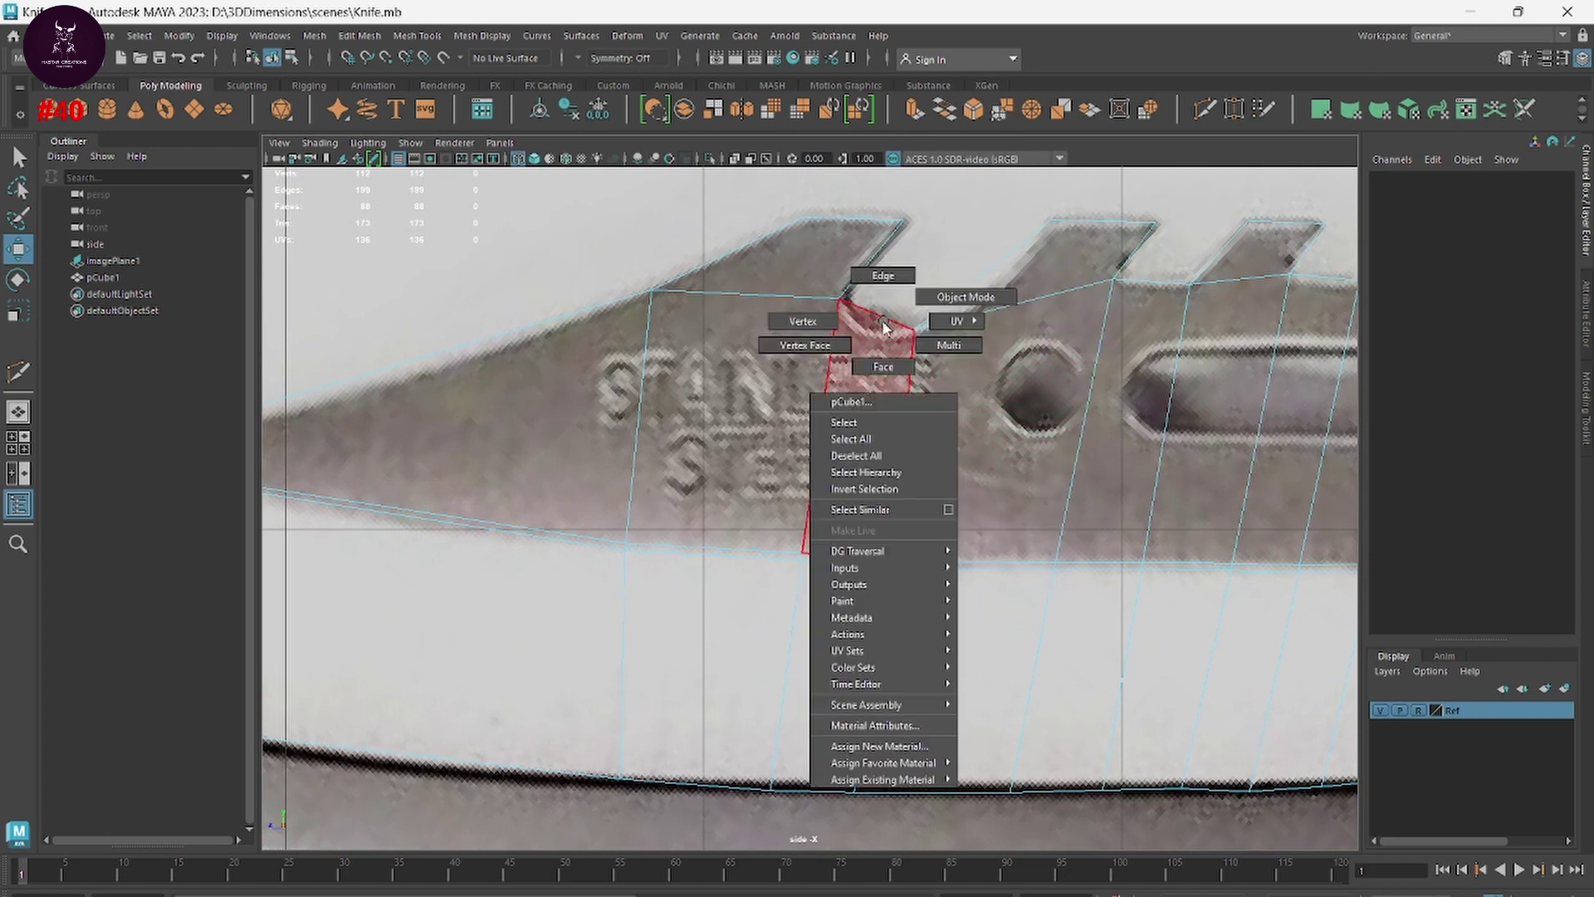
right_click_drag(872, 390, 789, 384, "shift")
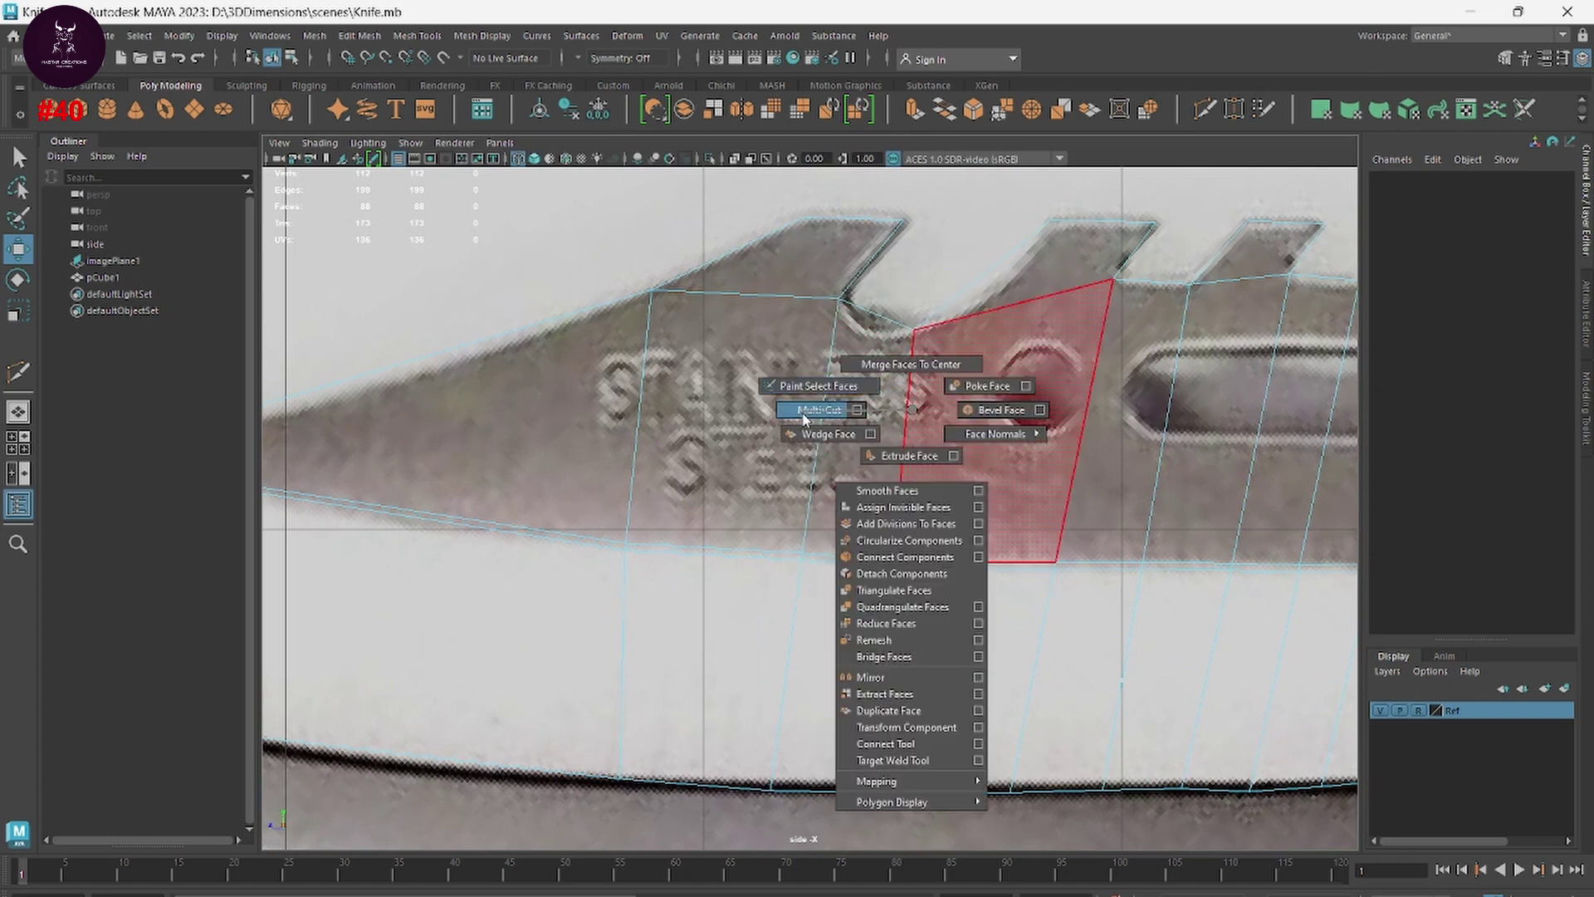
right_click_drag(878, 317, 805, 315)
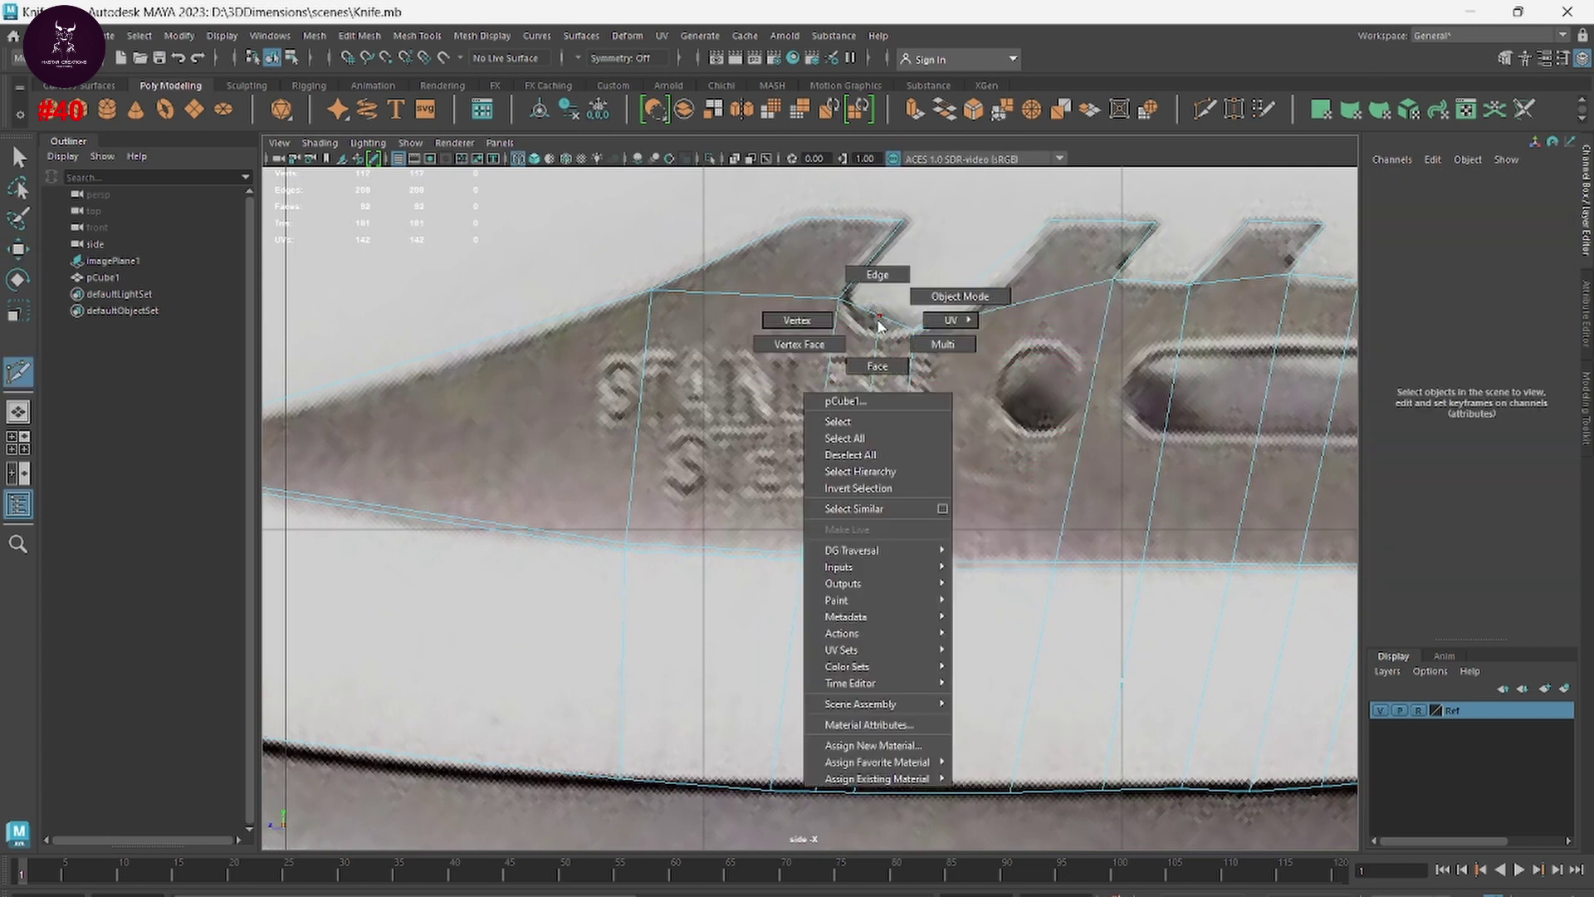
left_click_drag(893, 324, 863, 292)
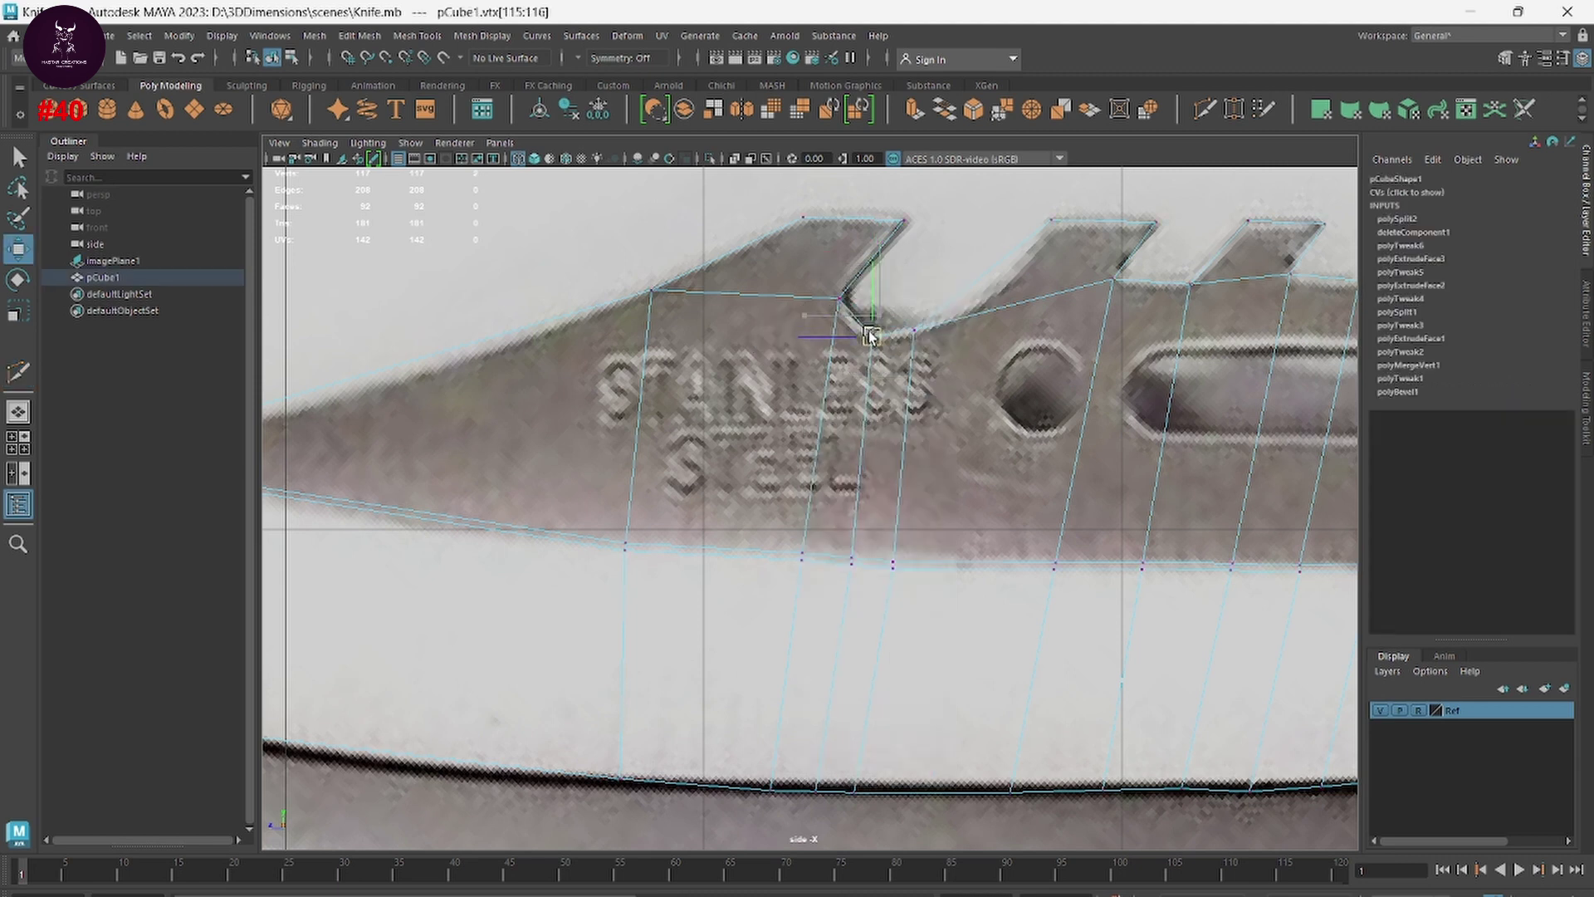
Step: Pan along the spine teeth to the blade's rear, then return to perspective in face mode
middle_click_drag(1051, 390, 761, 426, "alt")
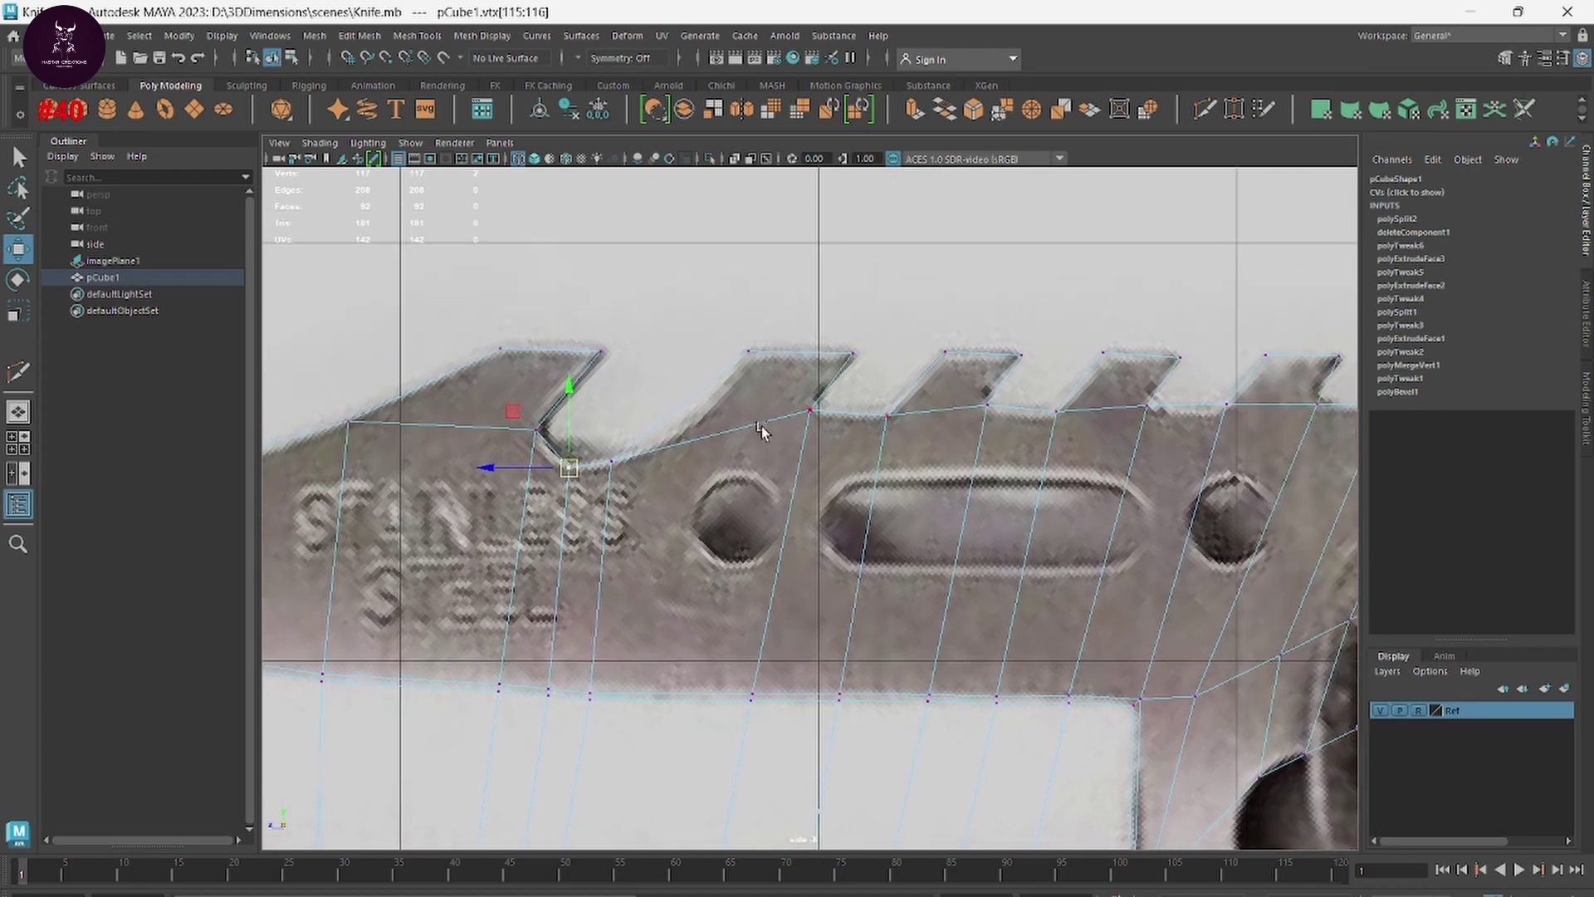
middle_click_drag(978, 442, 746, 449, "alt")
middle_click_drag(945, 469, 866, 420, "alt")
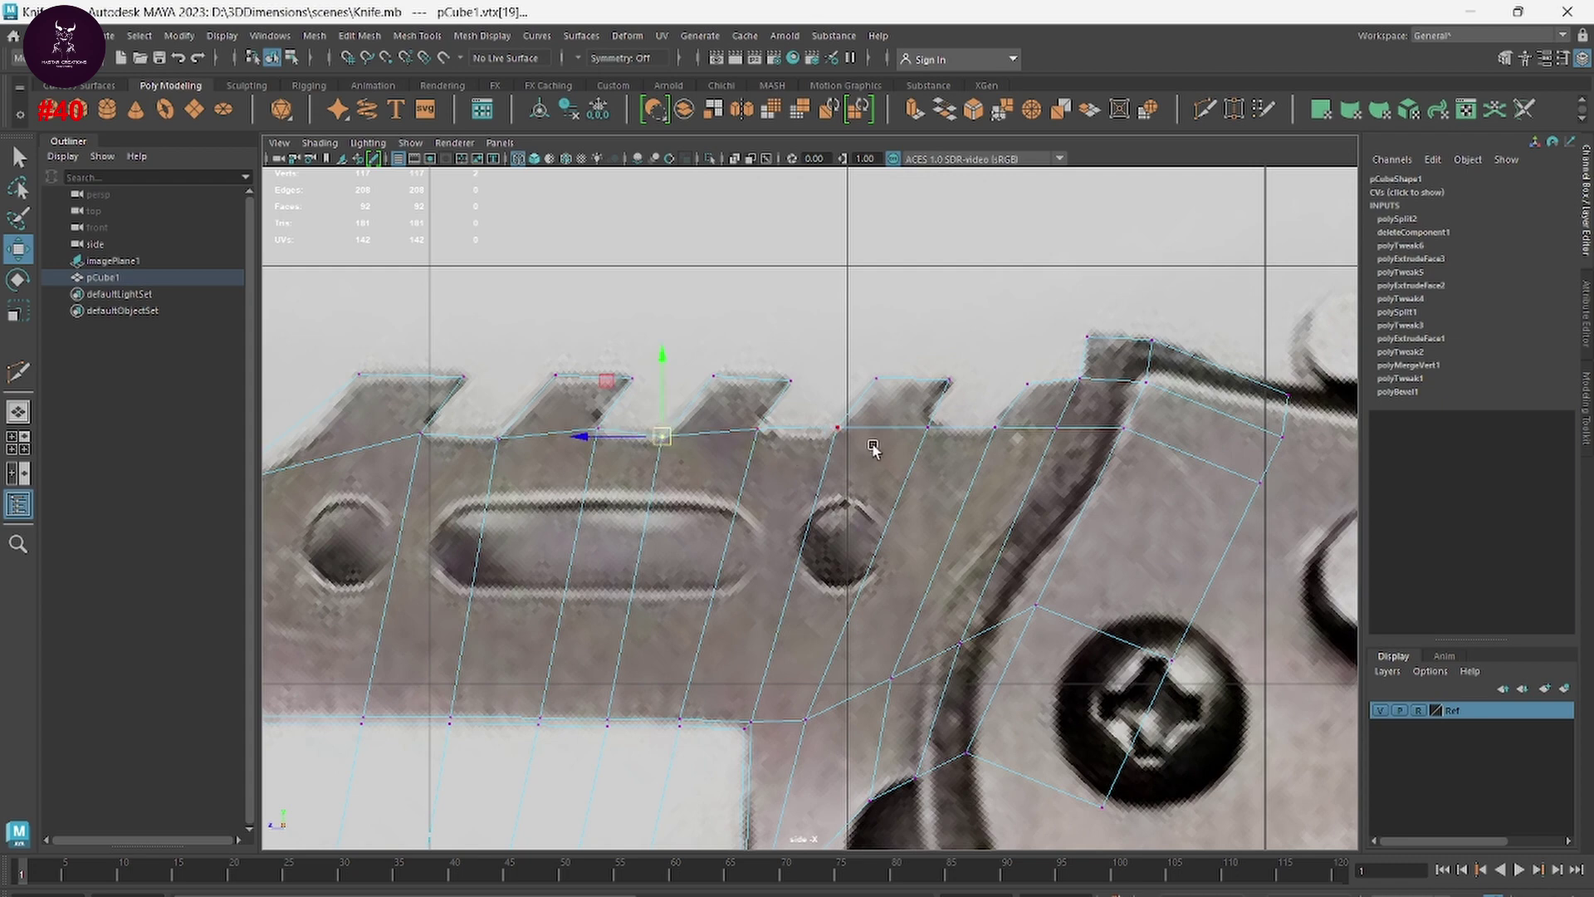
middle_click_drag(1079, 341, 883, 335, "alt")
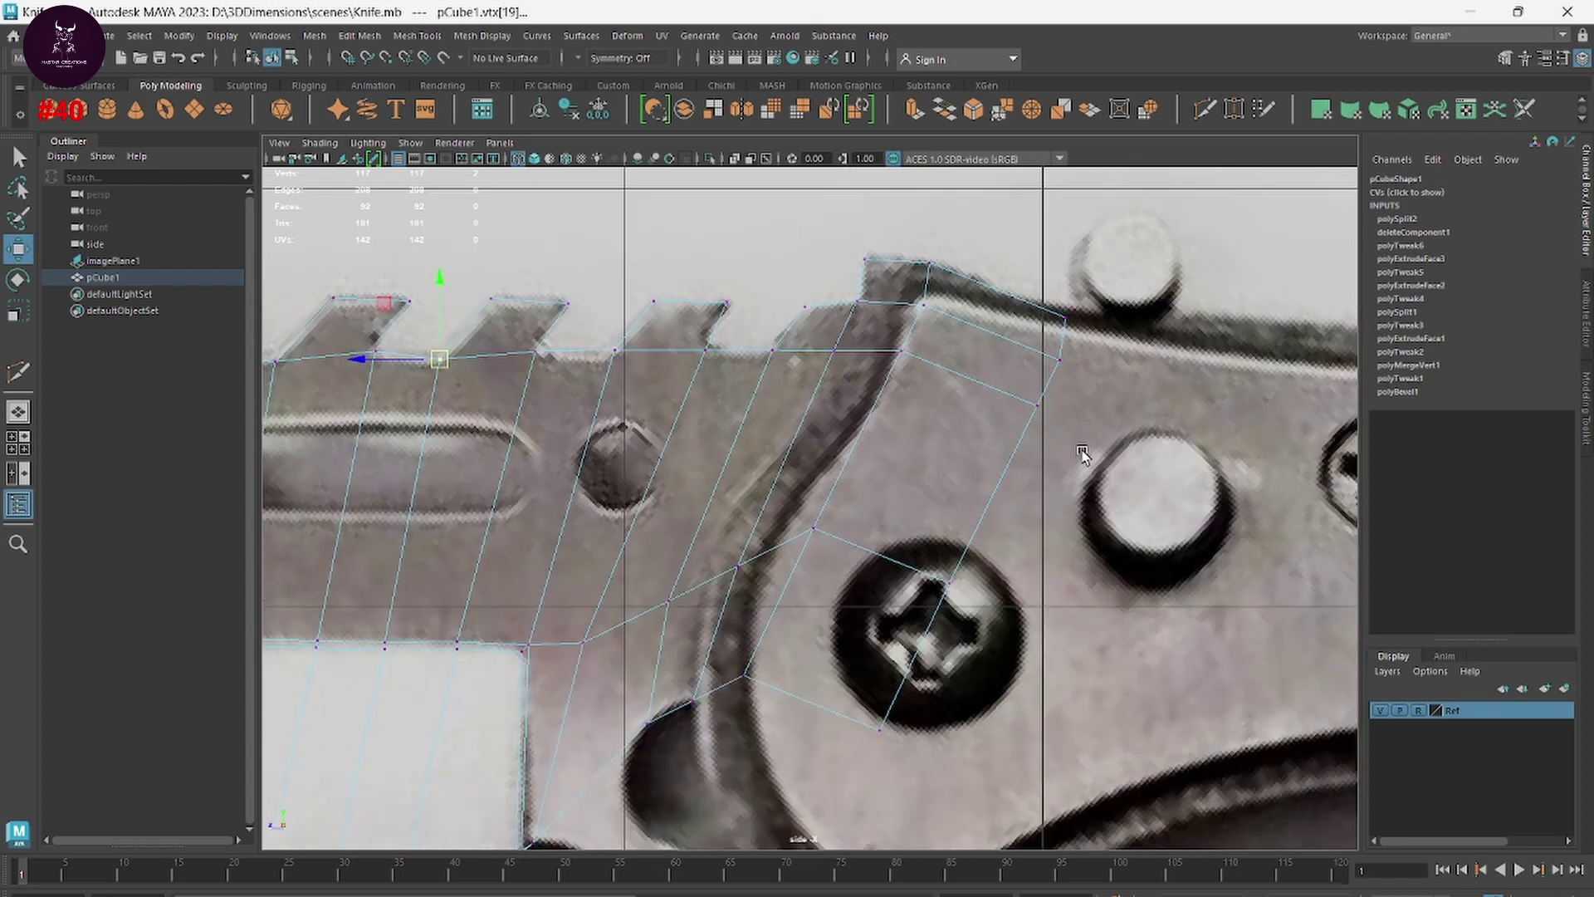
middle_click_drag(657, 678, 716, 525, "alt")
scroll(716, 525, "up", 3)
scroll(914, 581, "up", 3)
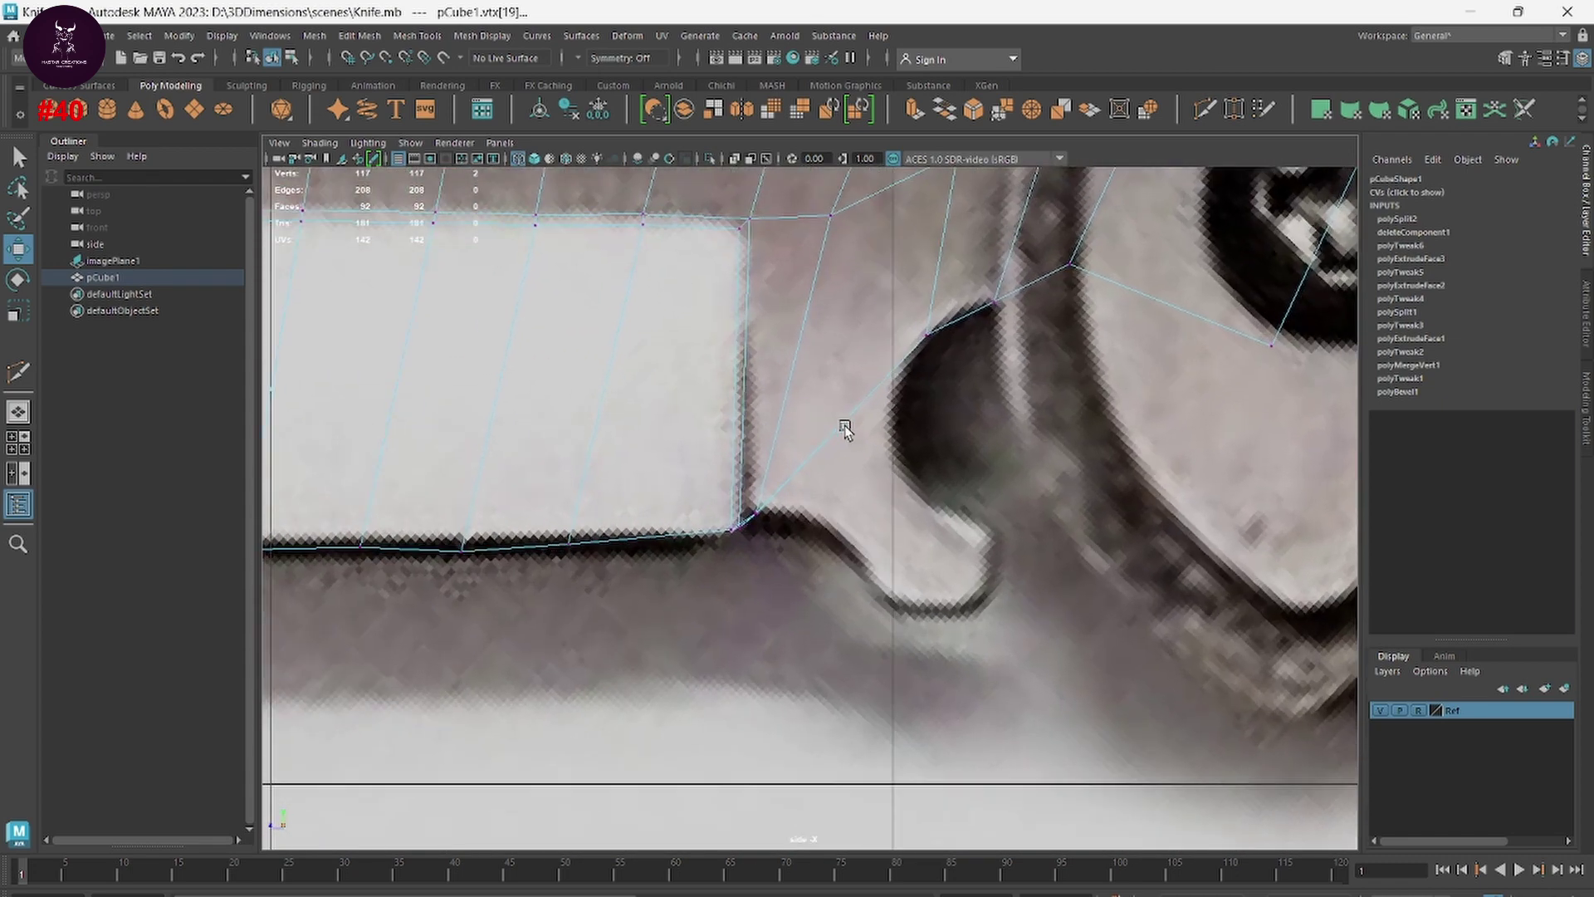
right_click_drag(846, 426, 828, 472)
key("space")
key("space")
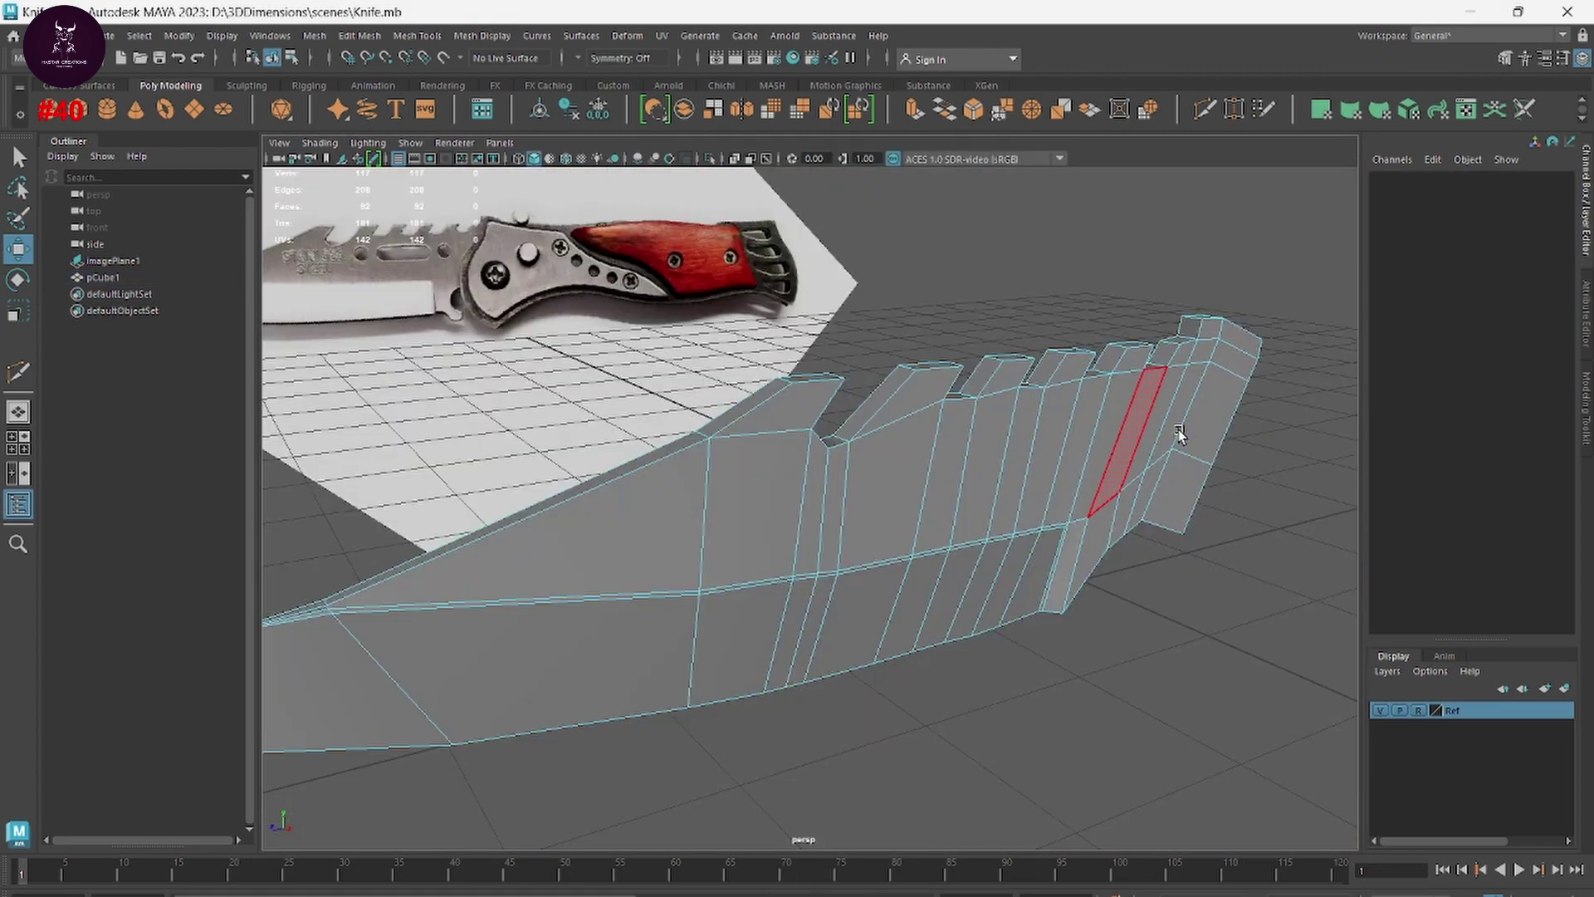
Step: Select the rear lower blade face and center the side view on the hook notch
mouse_move(1179, 431)
left_mouse_down("alt")
mouse_move(1028, 368)
mouse_move(1032, 552)
left_mouse_up("alt")
scroll(889, 611, "up", 3)
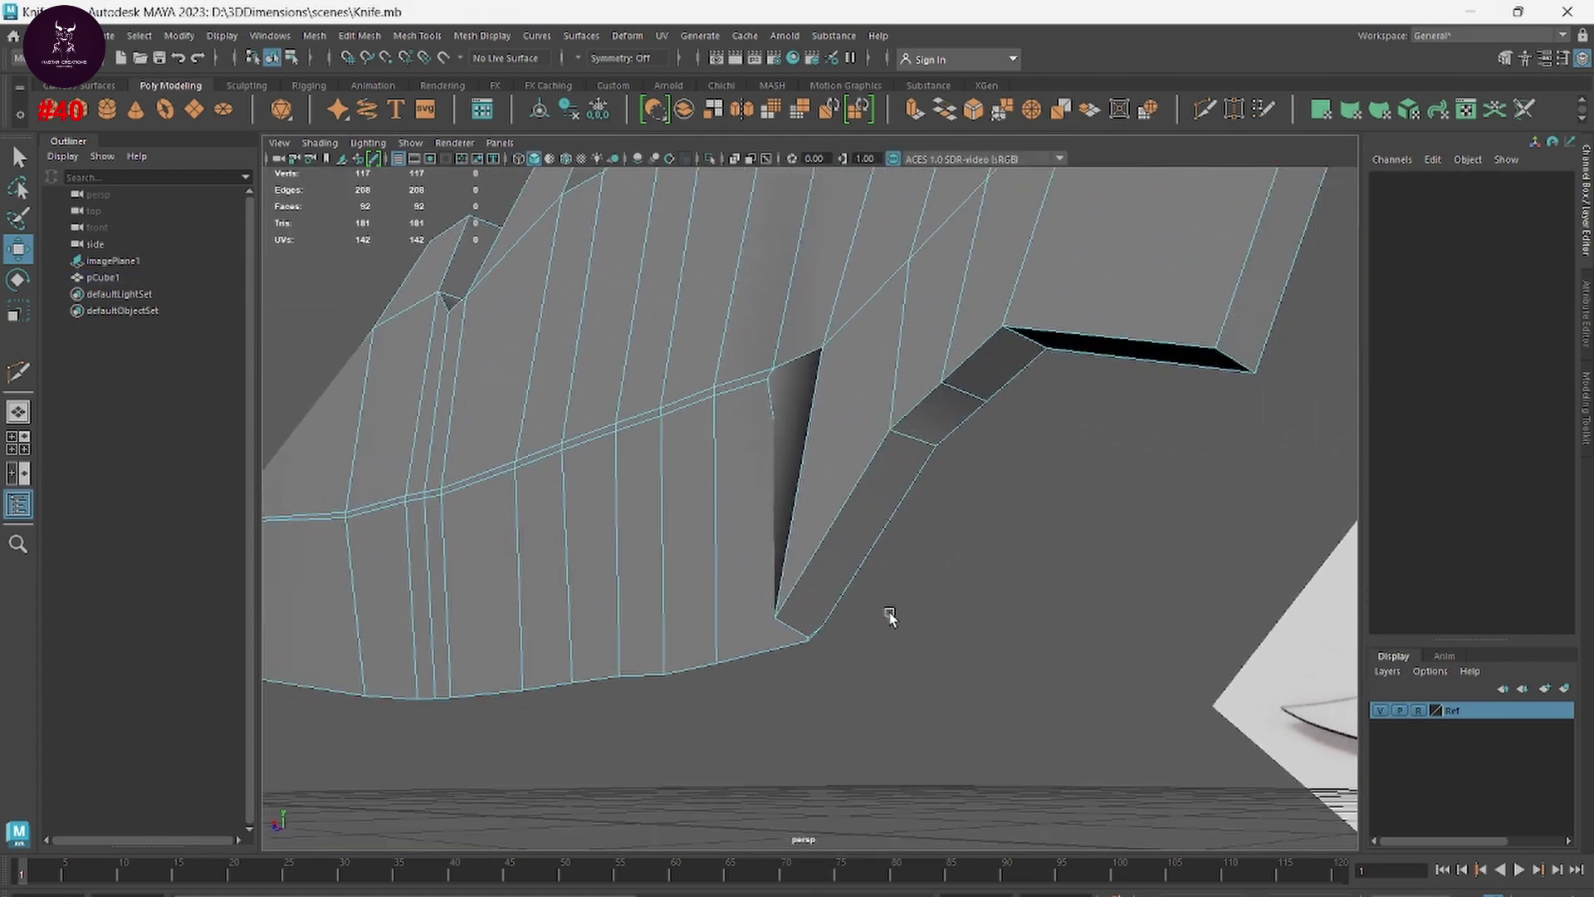
scroll(880, 586, "up", 3)
scroll(880, 587, "down", 3)
mouse_move(864, 609)
left_mouse_down("alt")
mouse_move(783, 627)
mouse_move(793, 588)
left_mouse_up("alt")
left_click(718, 527)
key("space")
key("space")
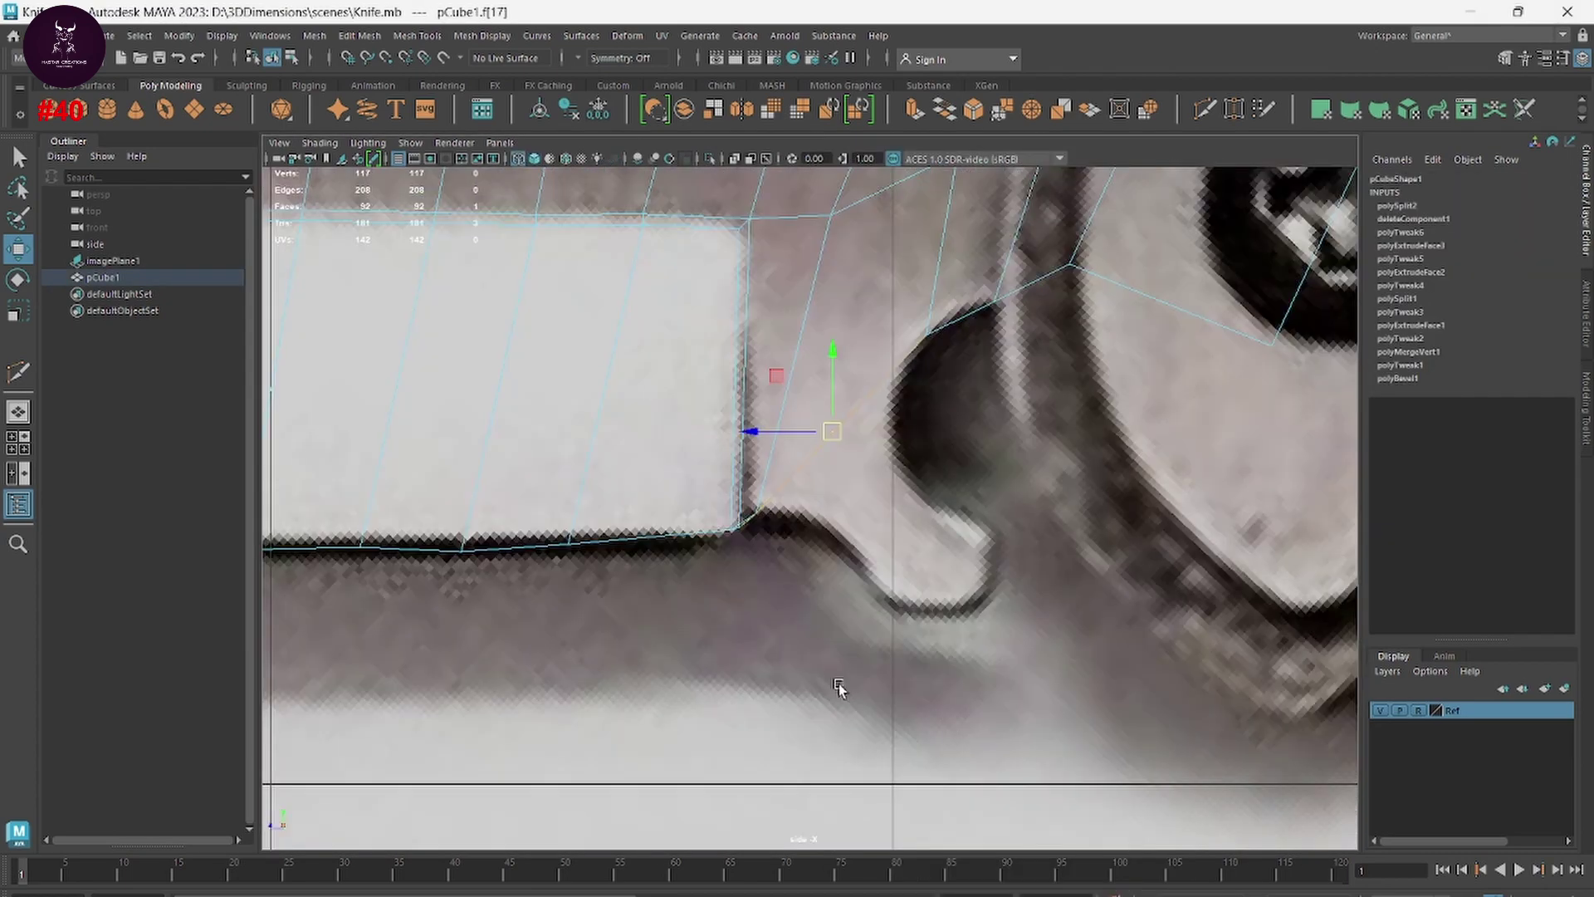
scroll(939, 621, "up", 3)
middle_click_drag(938, 621, 836, 569, "alt")
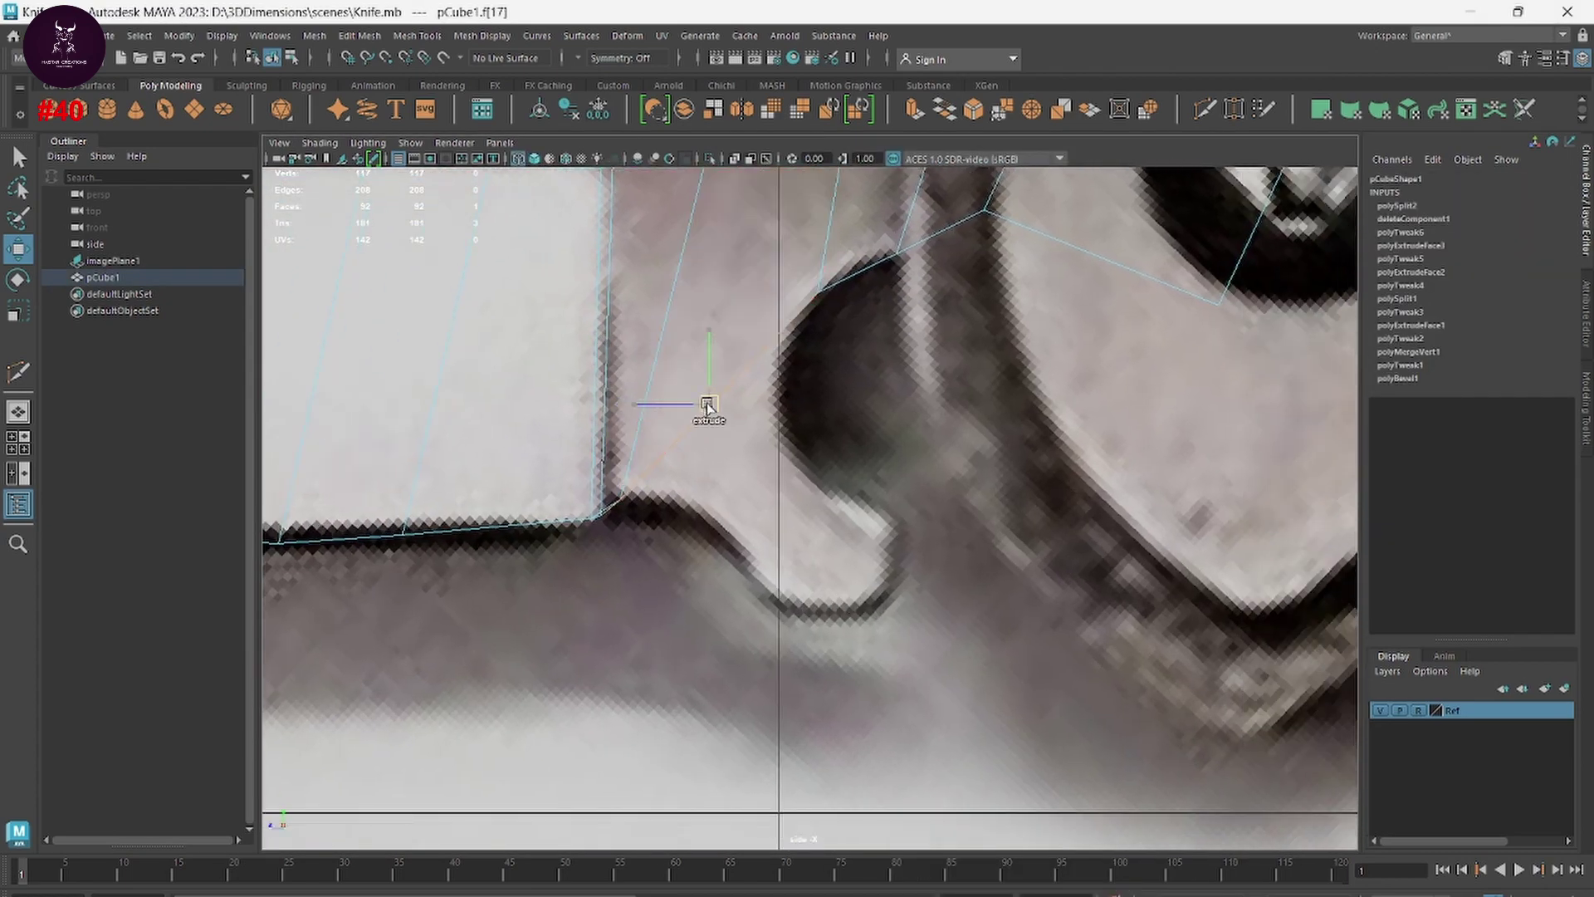
Step: Extrude the face down into the hook notch and scale it into a thin strip
mouse_move(707, 405)
left_mouse_down("shift")
mouse_move(801, 515)
mouse_move(823, 507)
mouse_move(778, 512)
mouse_move(794, 510)
left_mouse_up("shift")
key("r")
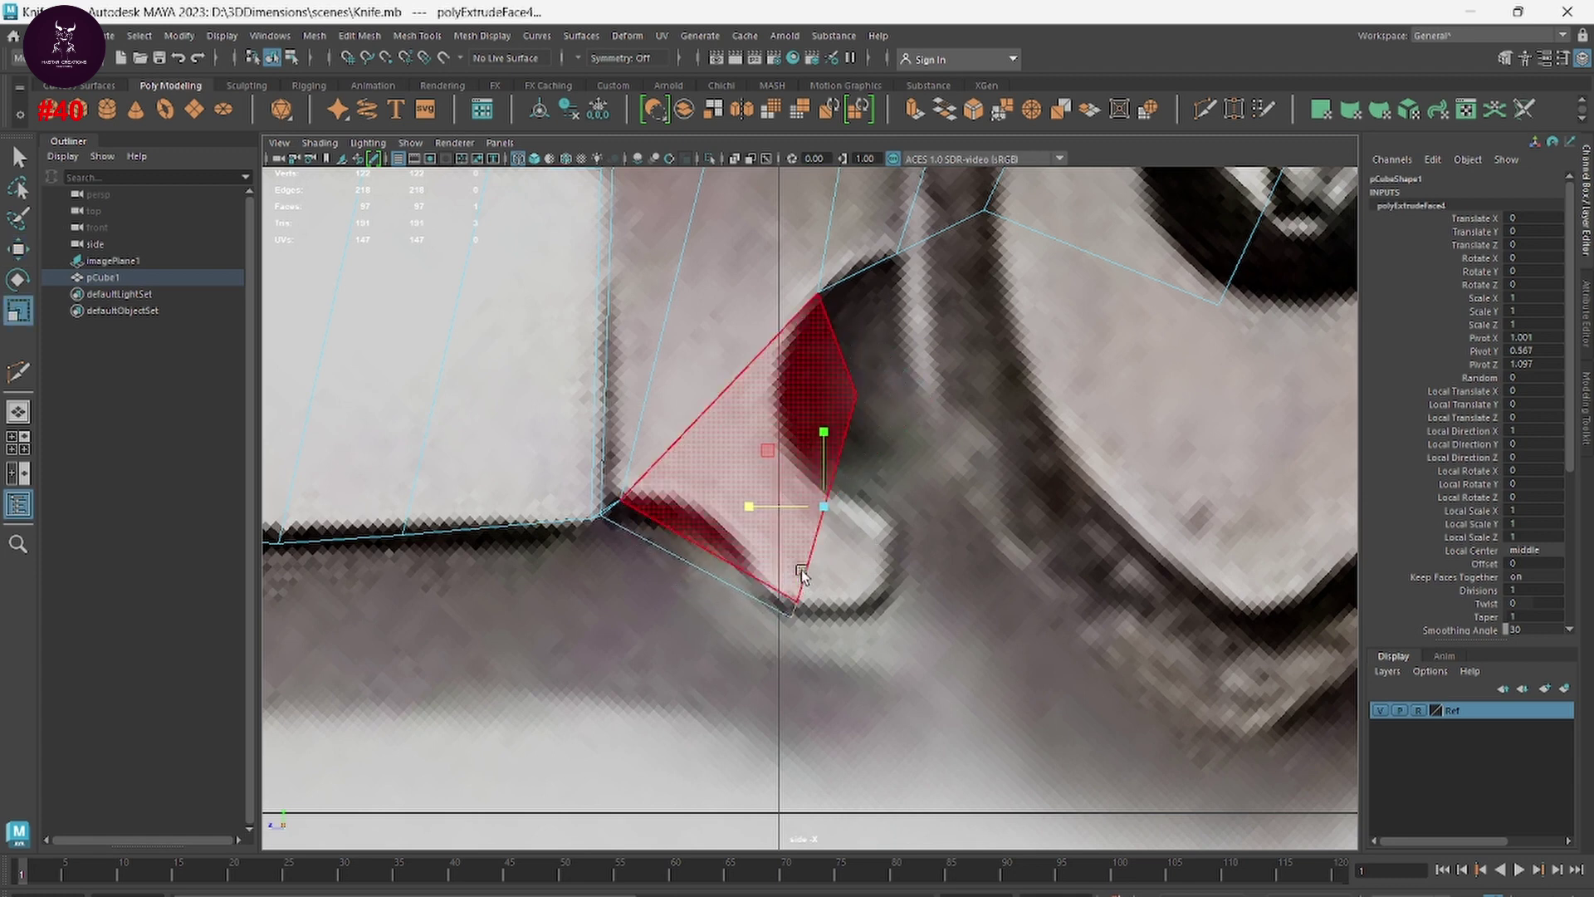
middle_click_drag(803, 573, 812, 565)
key("space")
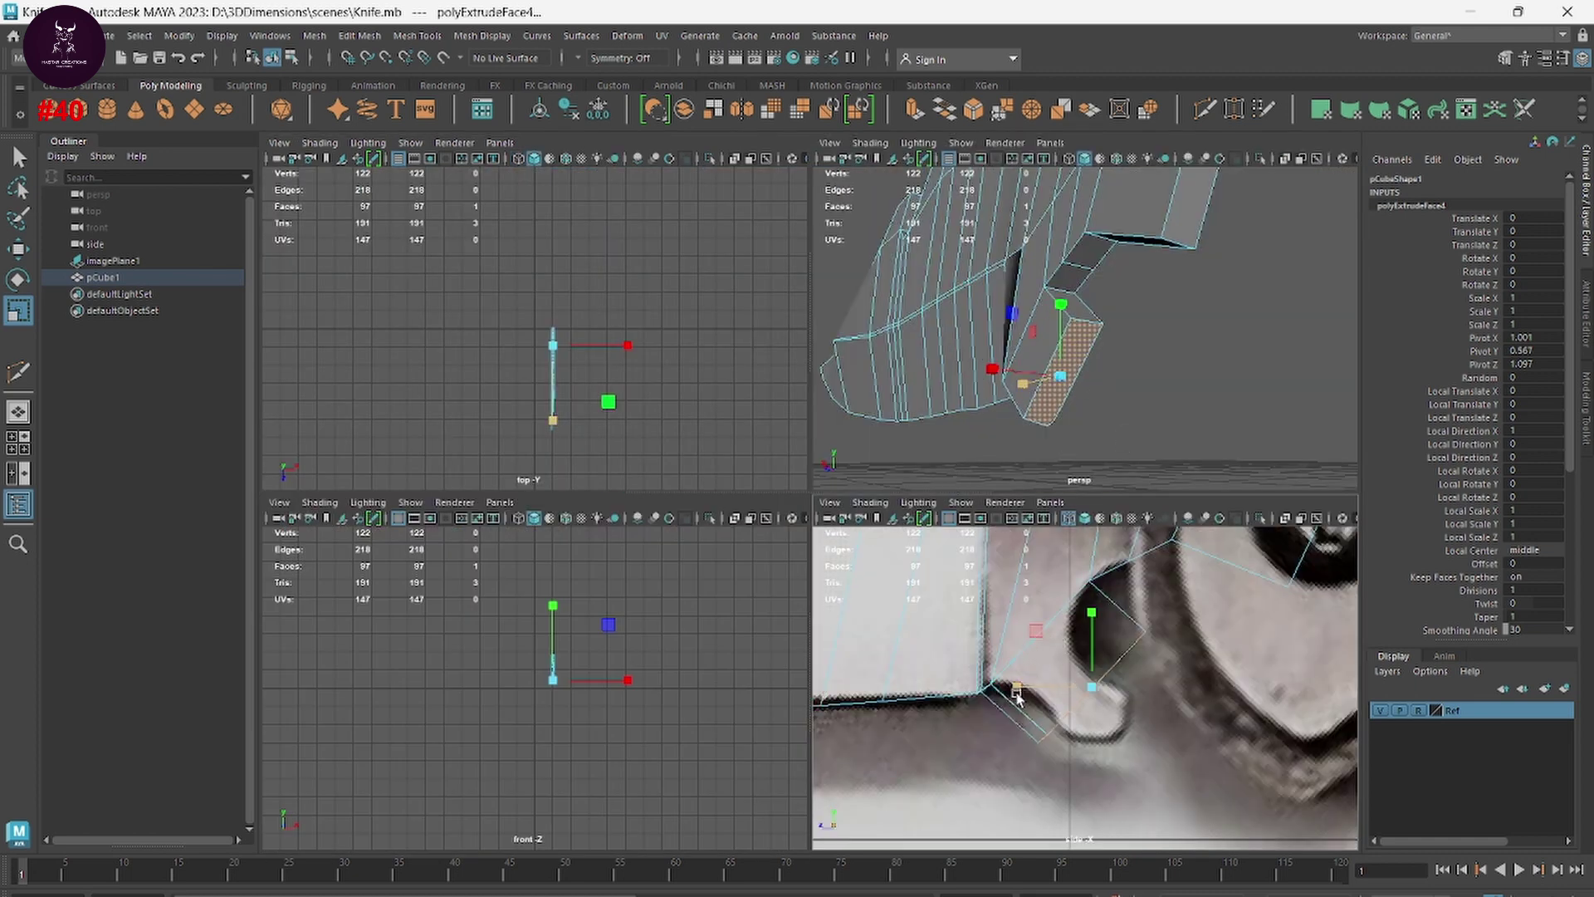
left_click_drag(1017, 686, 1042, 688)
left_click_drag(1102, 422, 1021, 415, "alt")
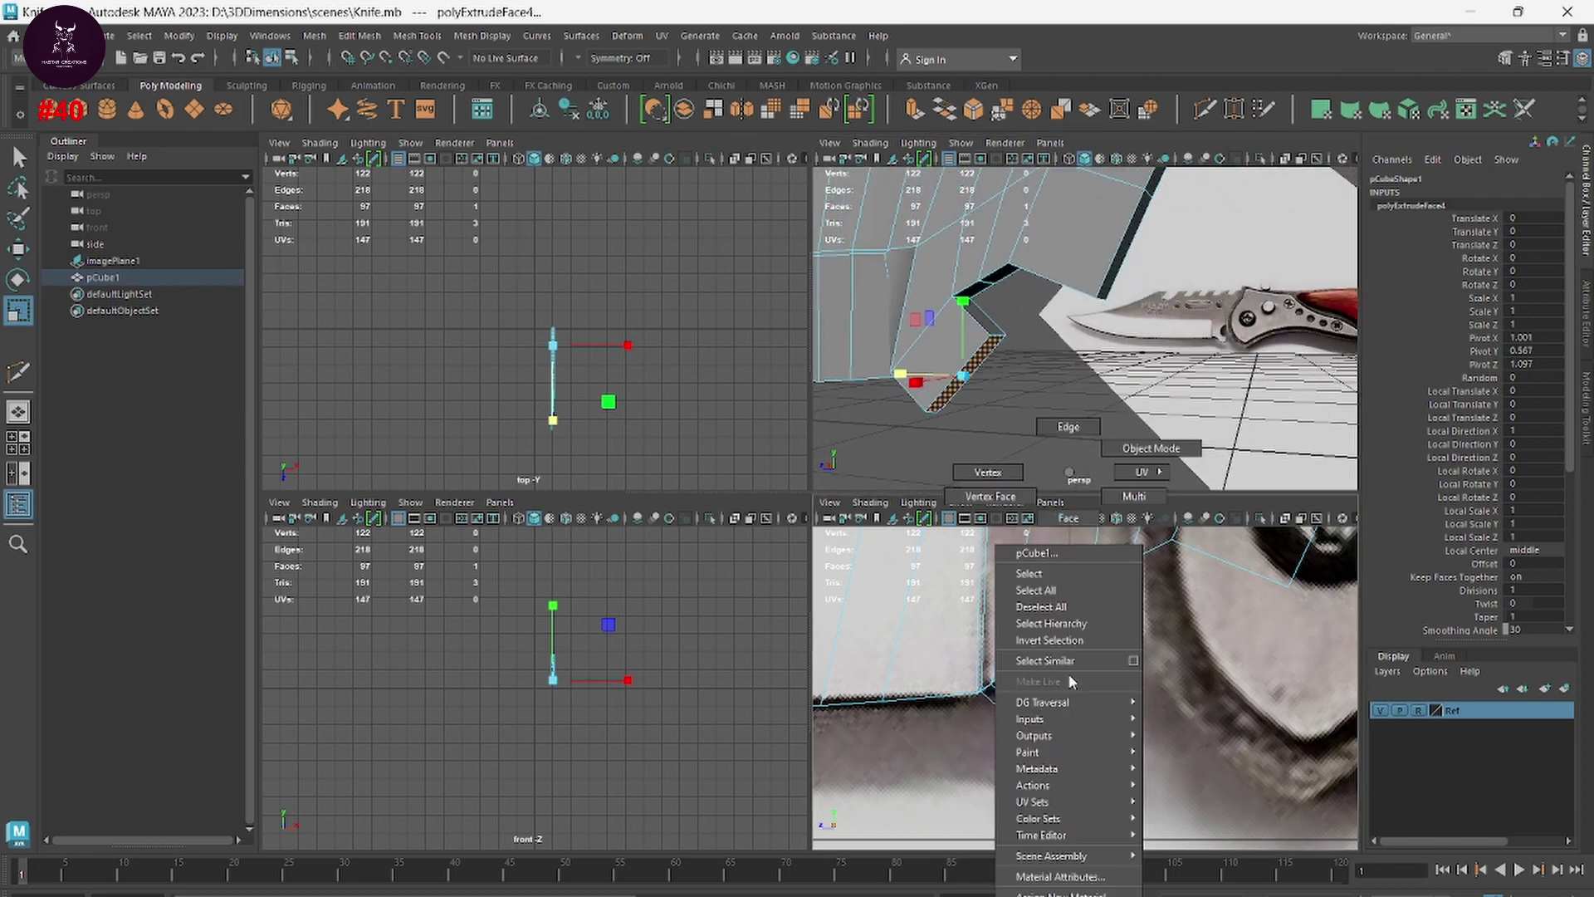
Step: Move the extrusion's vertices to fit the notch outline
right_click_drag(1113, 760, 996, 480)
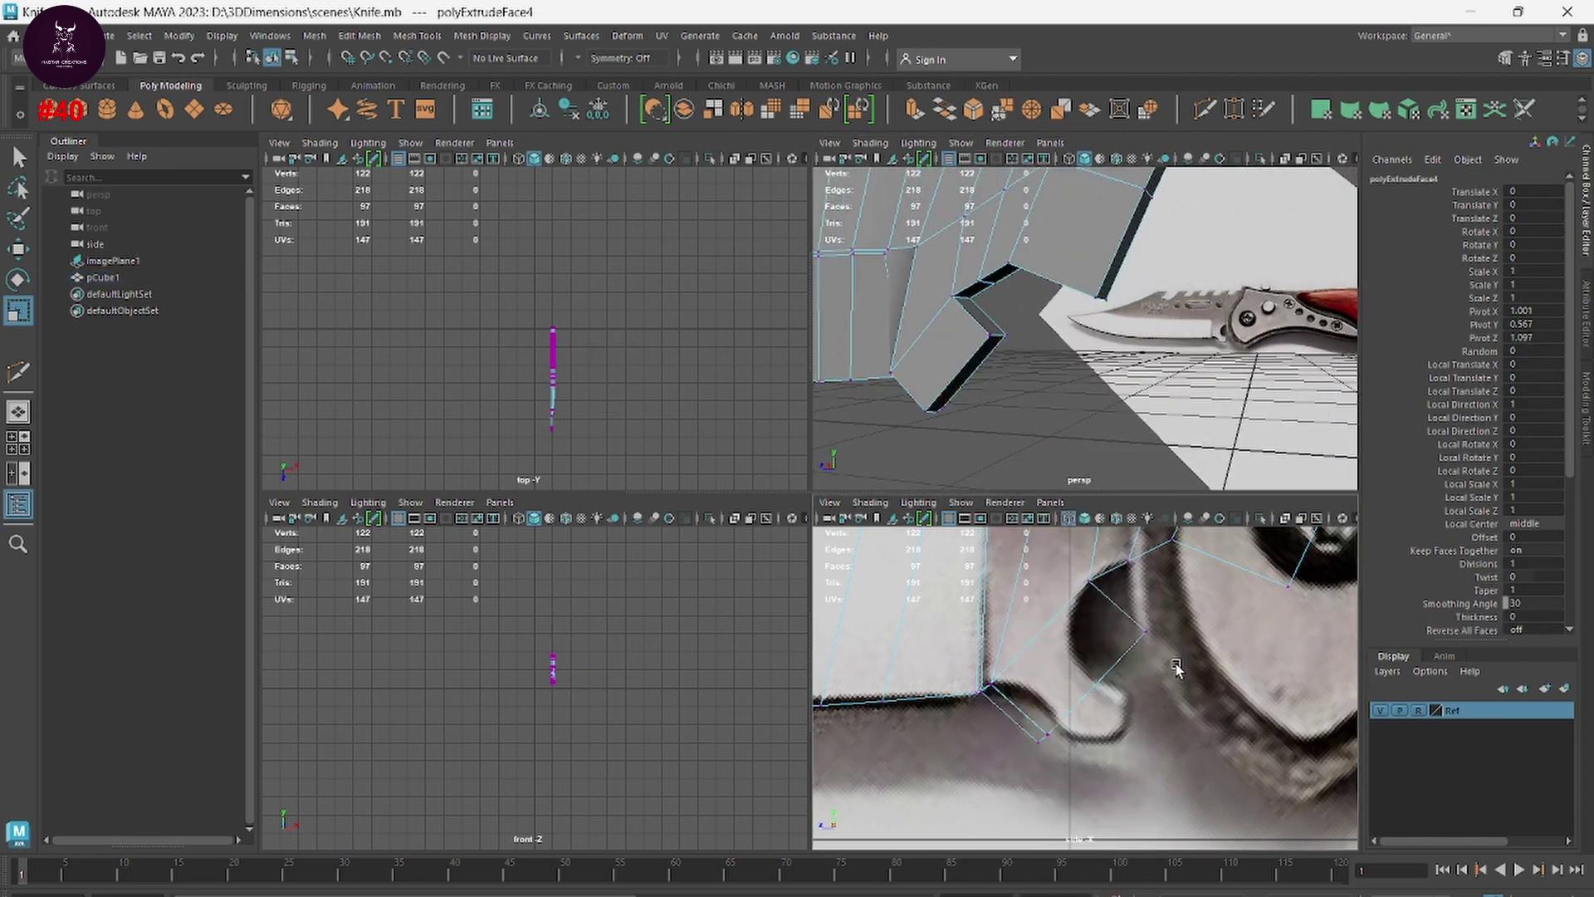
key("w")
left_click(1143, 629)
left_click_drag(1143, 629, 1073, 647)
left_click_drag(1083, 754, 1015, 736)
middle_click_drag(1108, 764, 1096, 727)
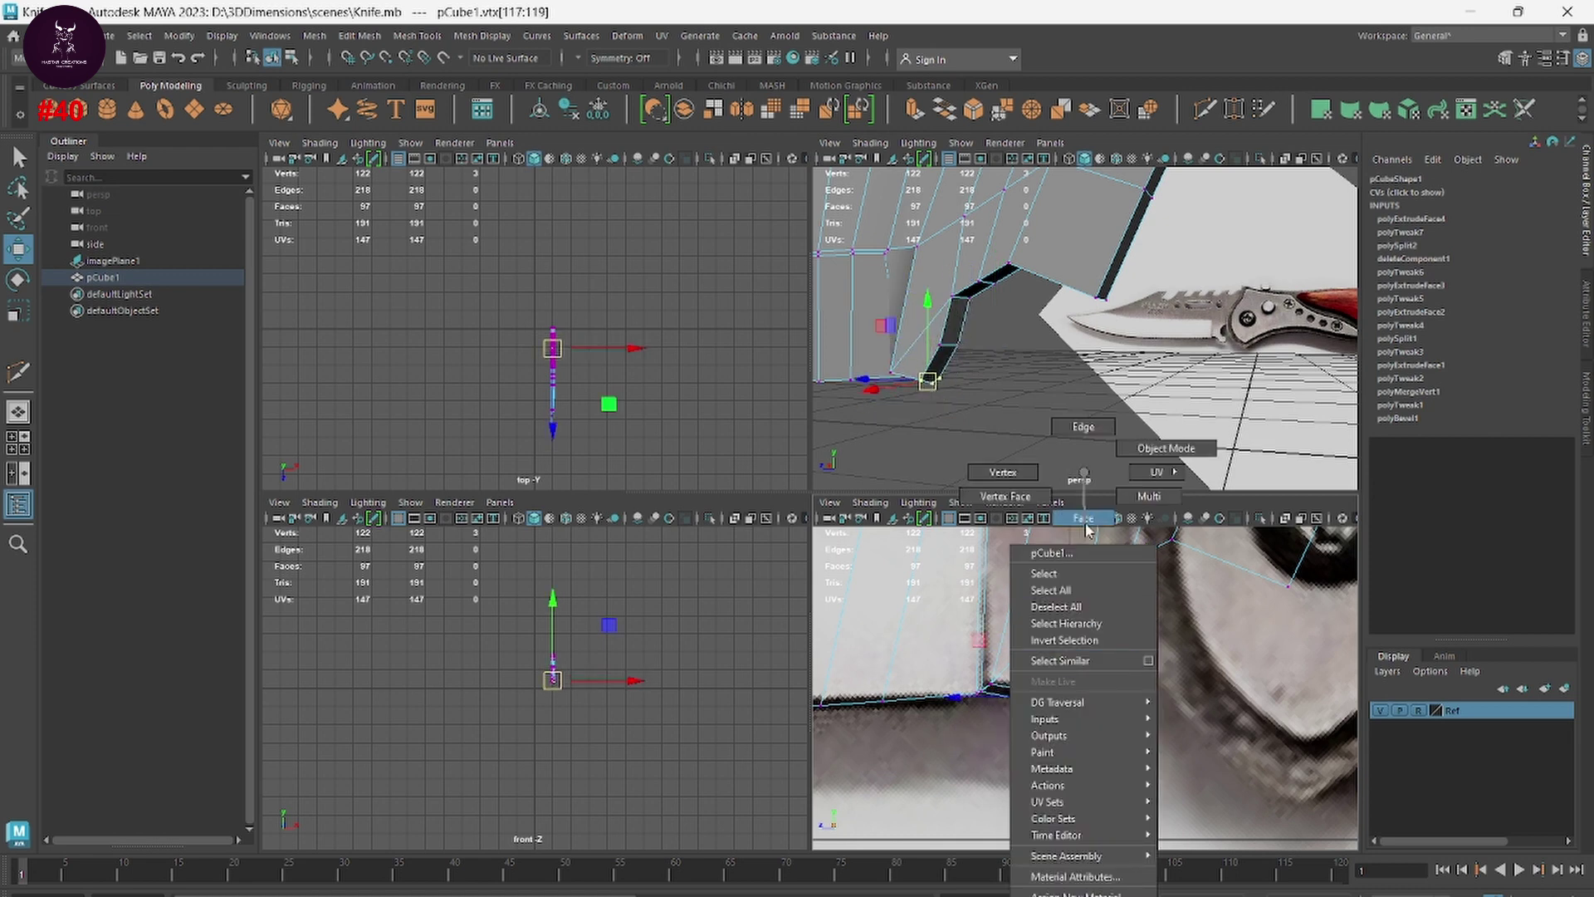
Step: Extrude the hook's end face further and move its vertices along the hook curve
right_click_drag(1086, 682, 1085, 730)
left_click(1038, 631)
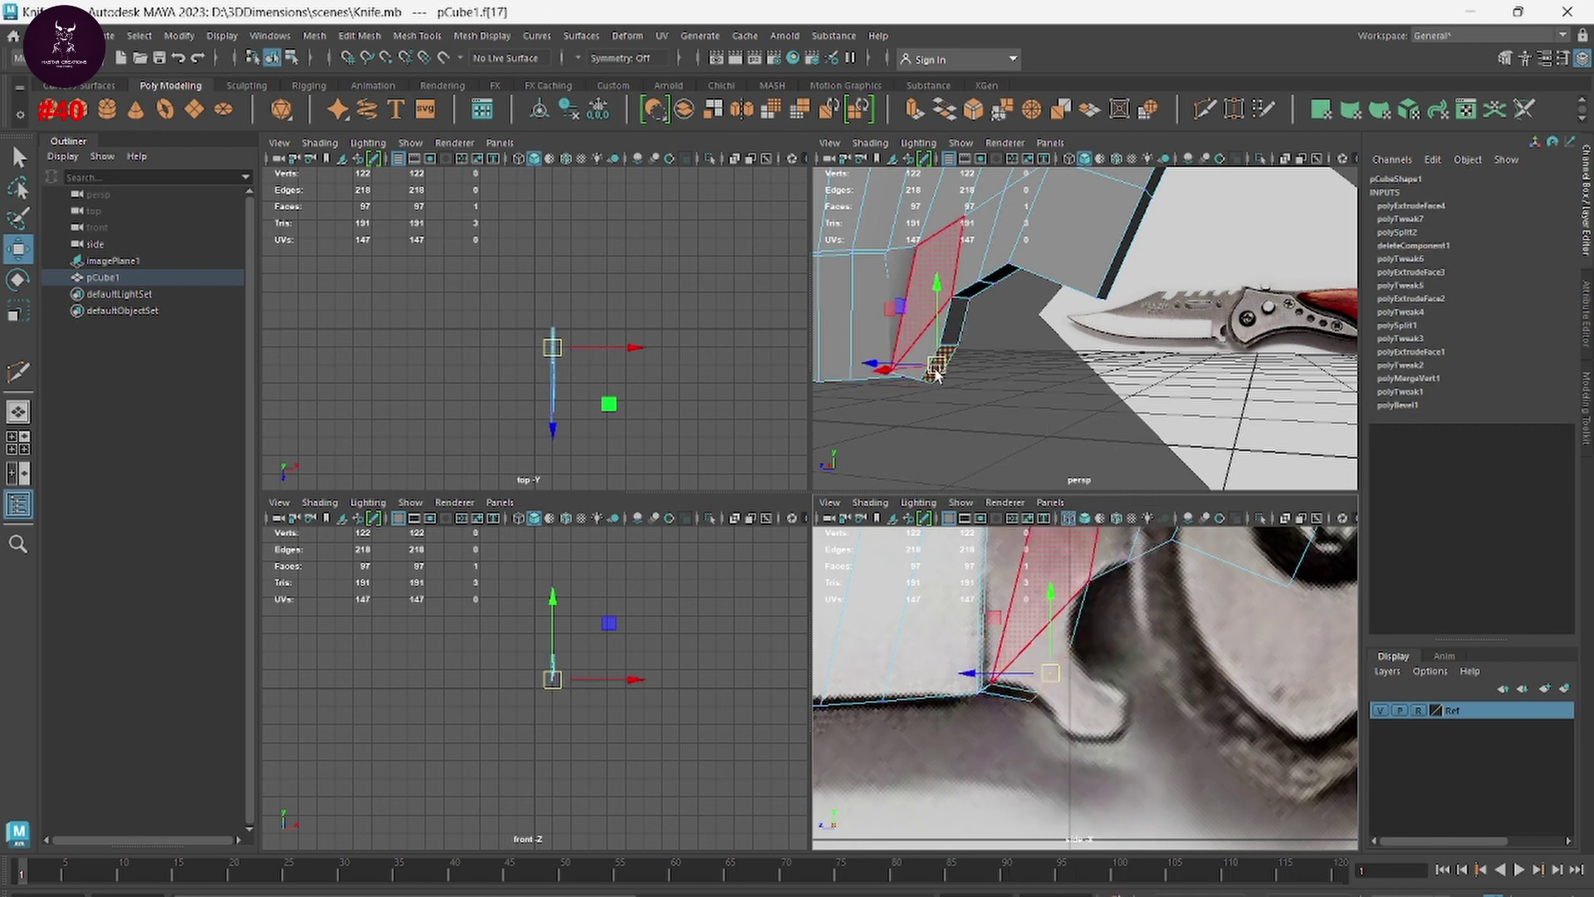
left_click_drag(1050, 675, 1121, 722, "shift")
right_click(1105, 704)
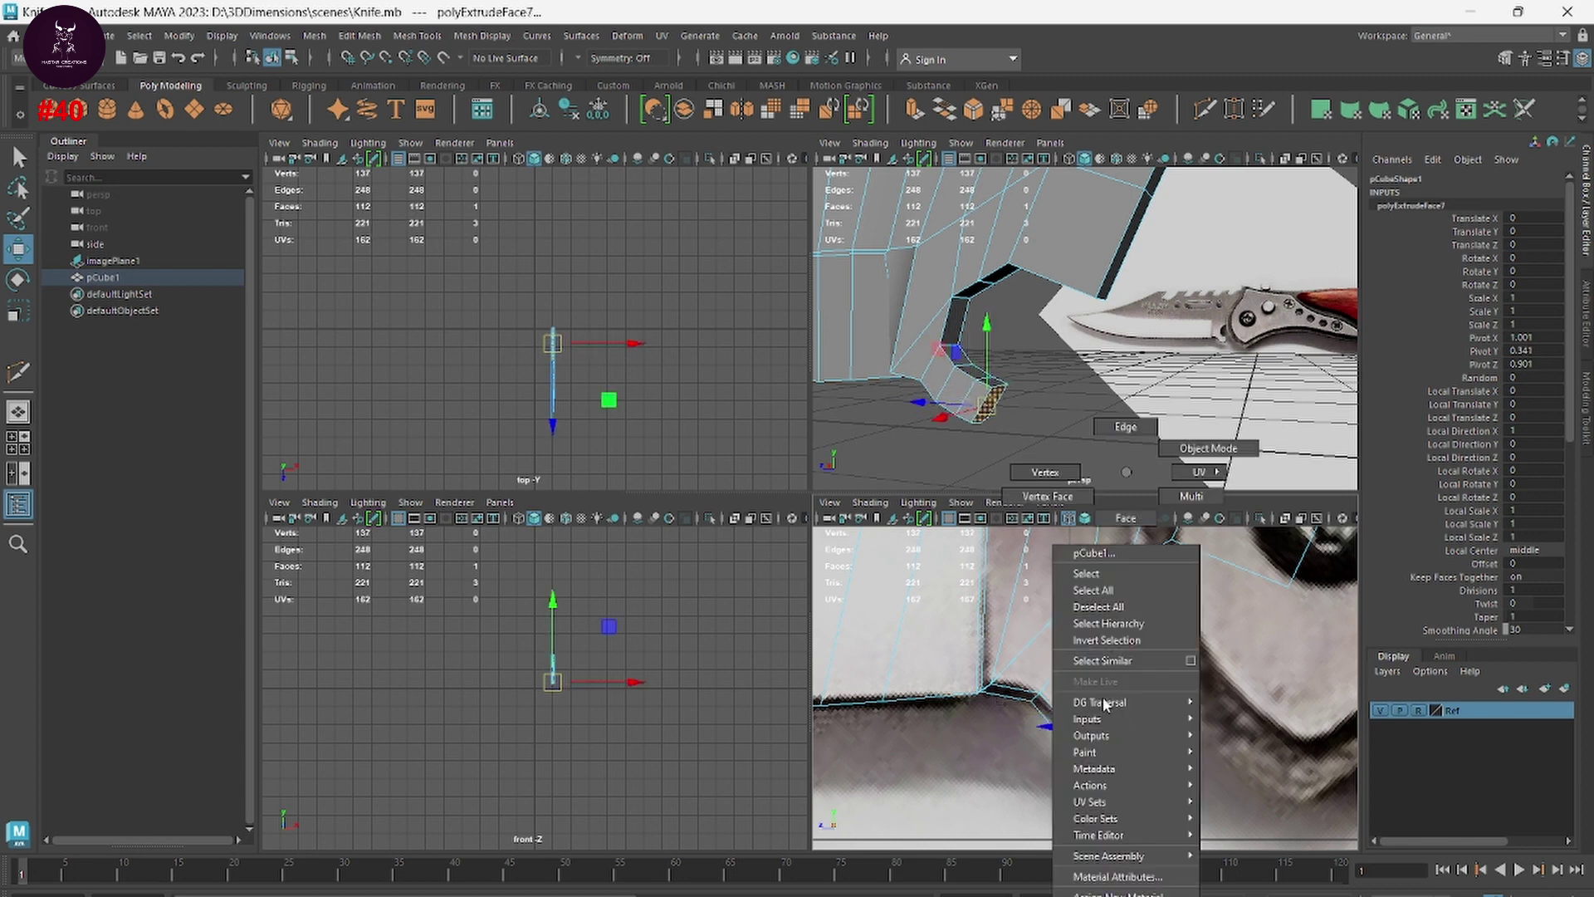
left_click(1012, 461)
mouse_move(1120, 671)
left_mouse_down()
mouse_move(1093, 646)
mouse_move(1080, 682)
left_mouse_up()
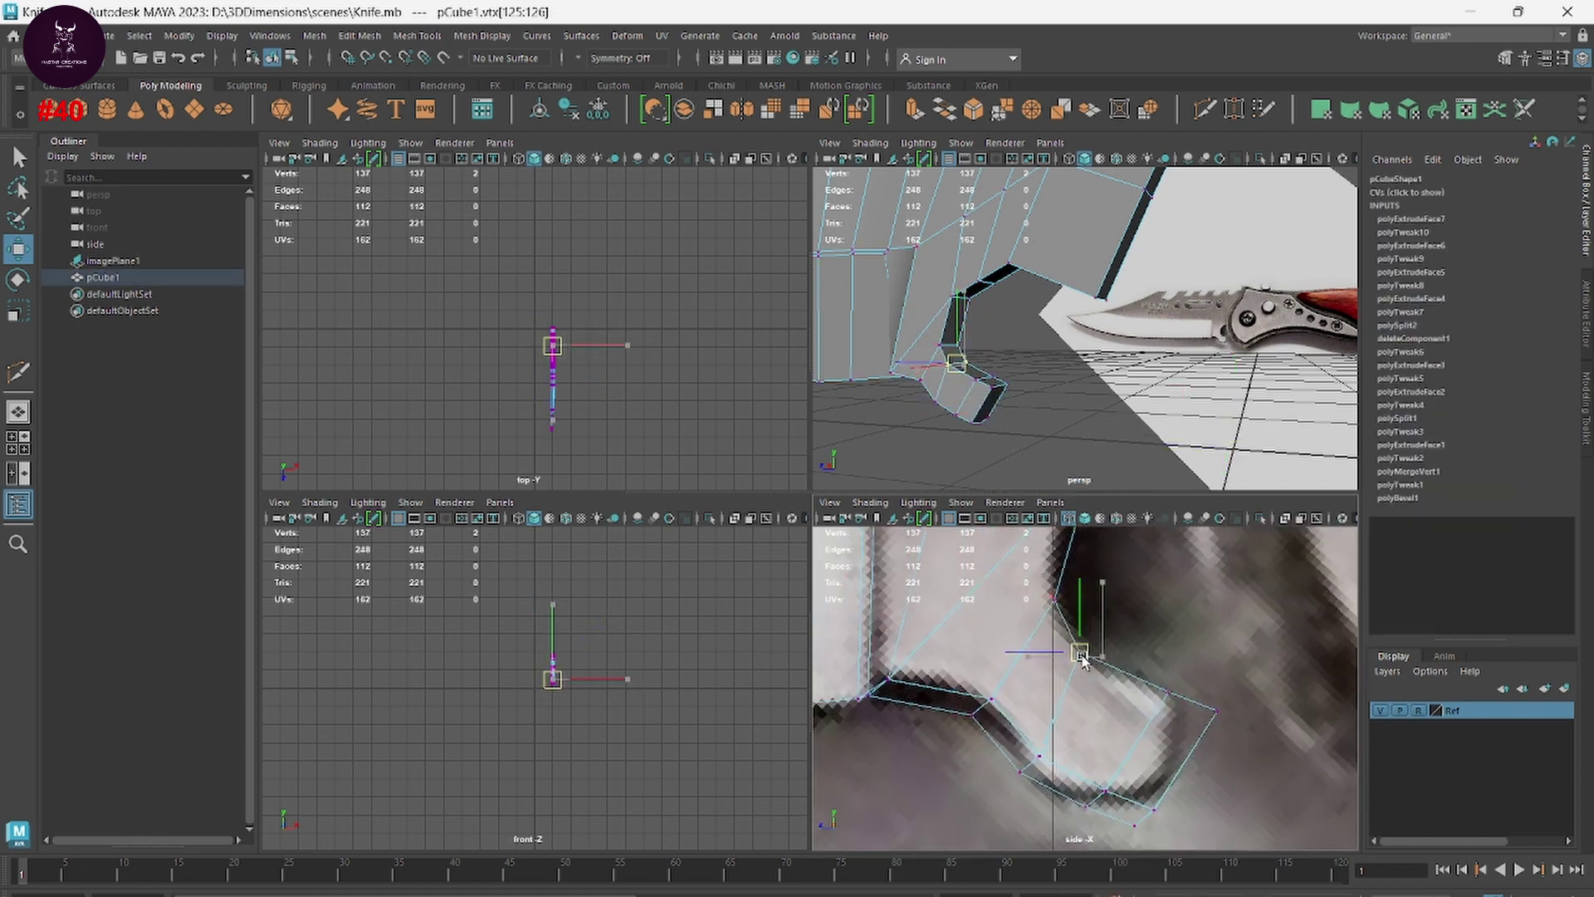
mouse_move(1005, 747)
left_mouse_down()
mouse_move(1050, 797)
mouse_move(1088, 787)
mouse_move(1059, 791)
left_mouse_up()
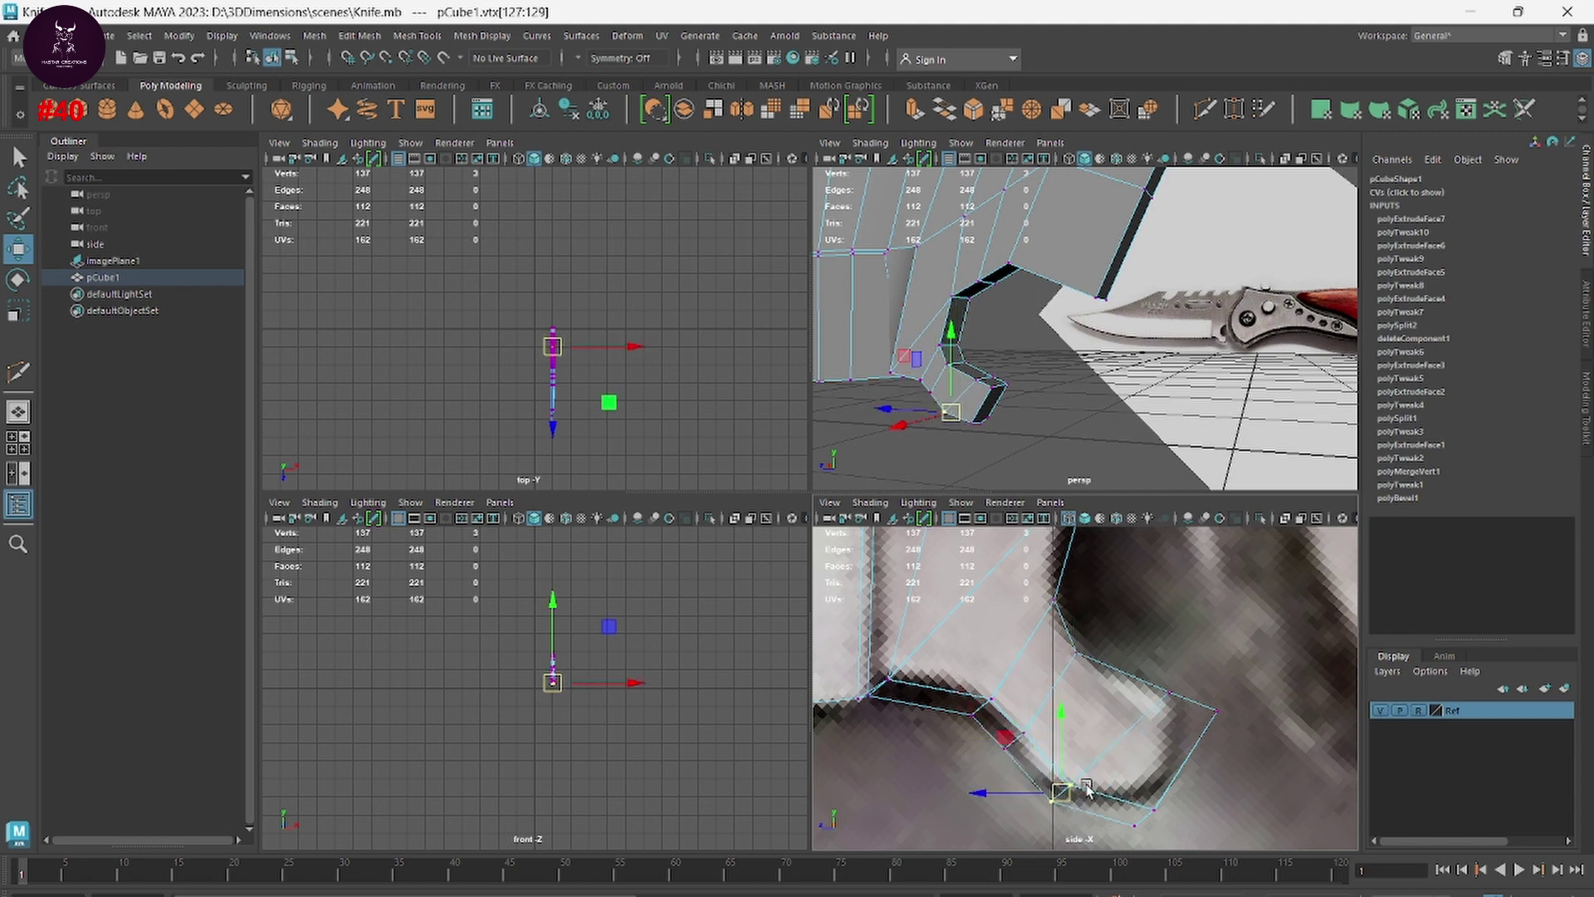
mouse_move(1144, 662)
left_mouse_down()
mouse_move(1217, 711)
mouse_move(1185, 713)
left_mouse_up()
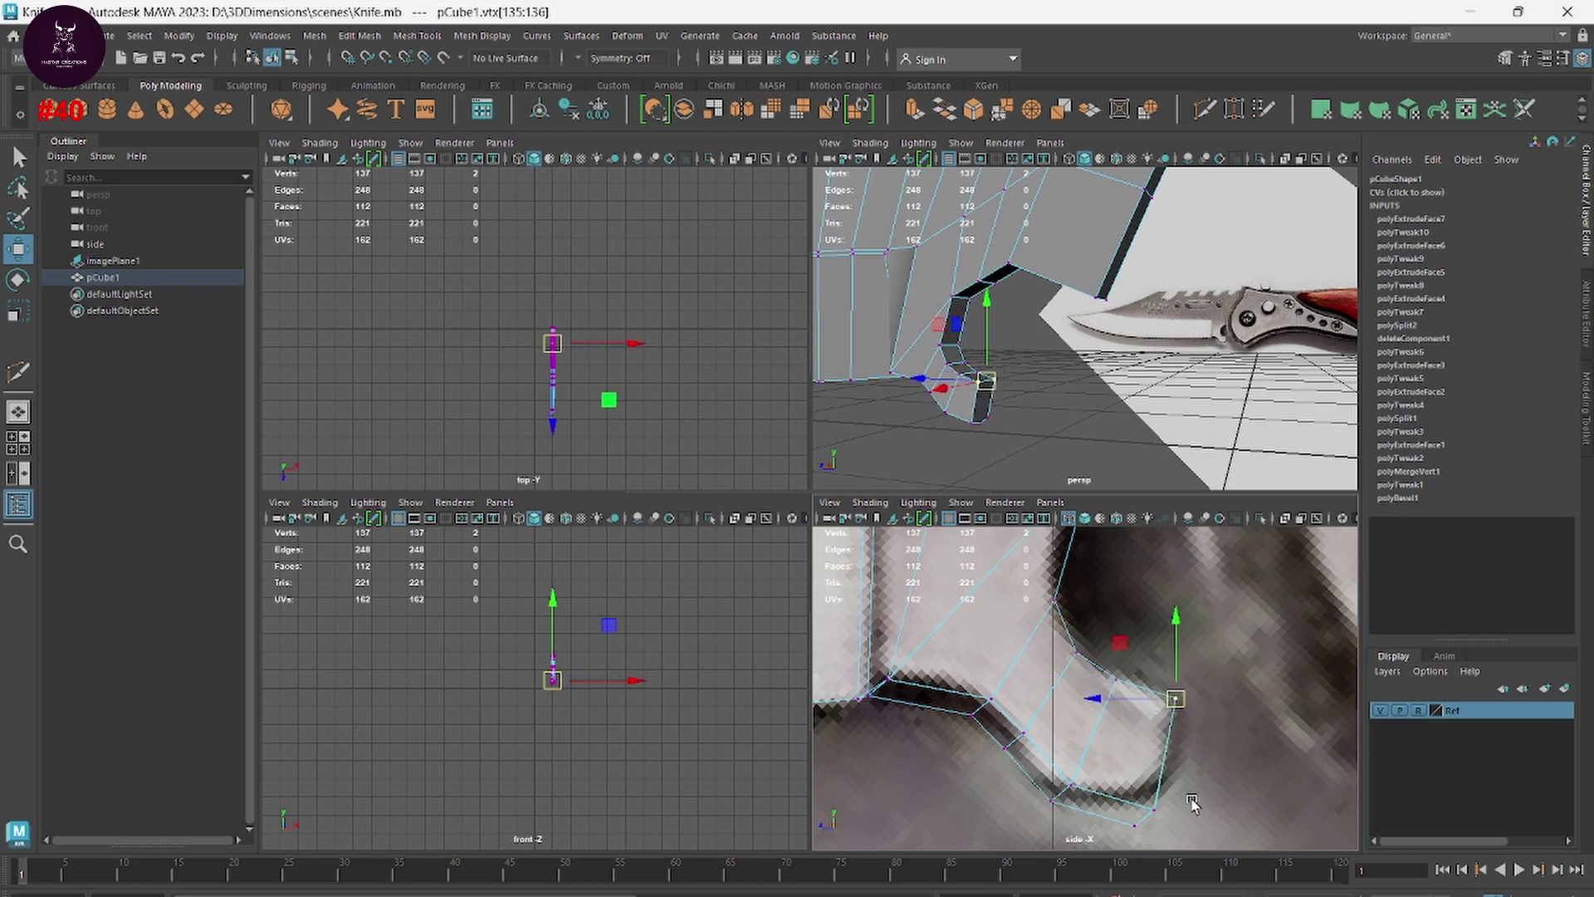
Step: Raise the hook's bottom vertices, then return to Object Mode and inspect the blade
middle_click_drag(1192, 804, 1192, 717, "alt")
mouse_move(1121, 710)
left_mouse_down()
mouse_move(1171, 748)
mouse_move(1160, 715)
left_mouse_up()
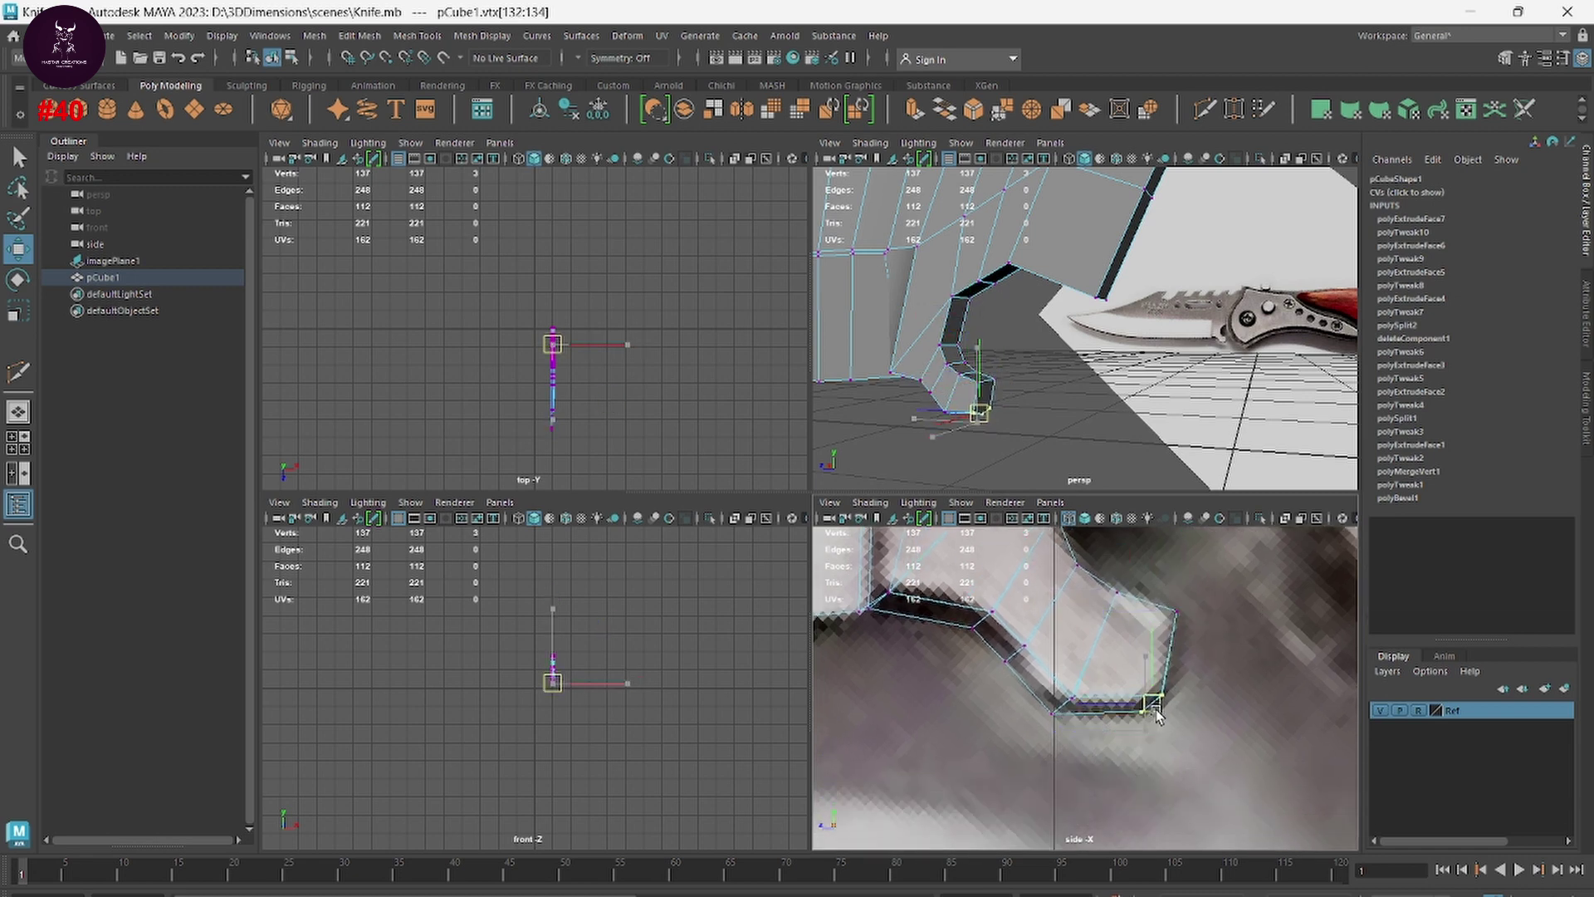
mouse_move(1079, 431)
left_mouse_down("alt")
mouse_move(1174, 459)
mouse_move(1162, 485)
left_mouse_up("alt")
left_click(1245, 409)
right_click_drag(1256, 398, 1312, 380)
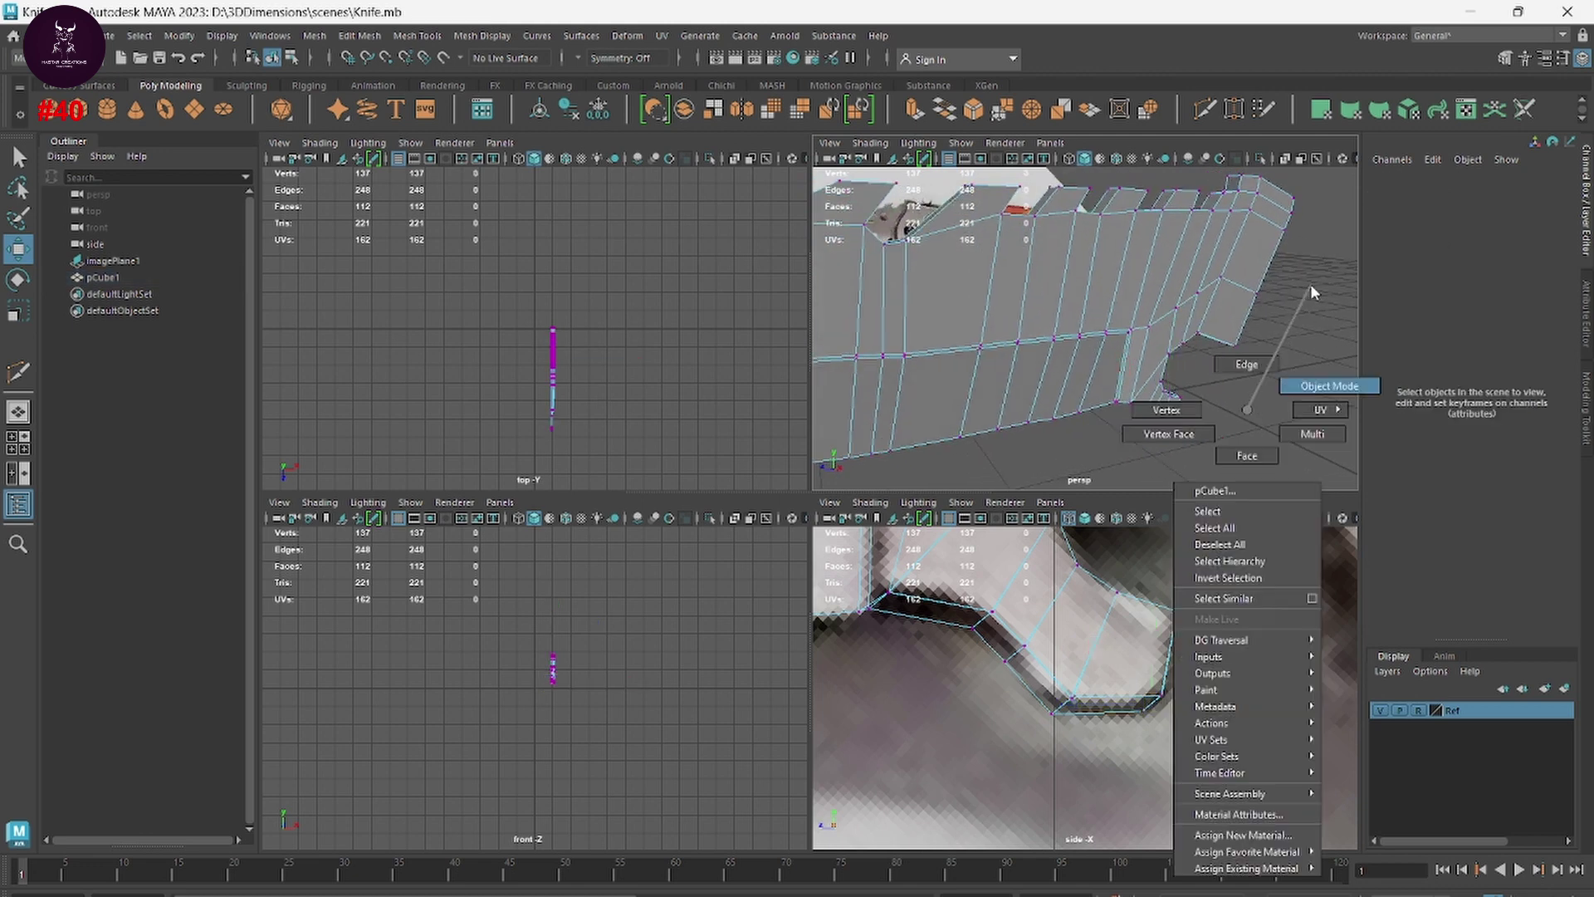
left_click(1254, 383)
mouse_move(1254, 384)
left_mouse_down("alt")
mouse_move(1235, 416)
mouse_move(1124, 412)
mouse_move(1214, 410)
left_mouse_up("alt")
scroll(1133, 710, "down", 3)
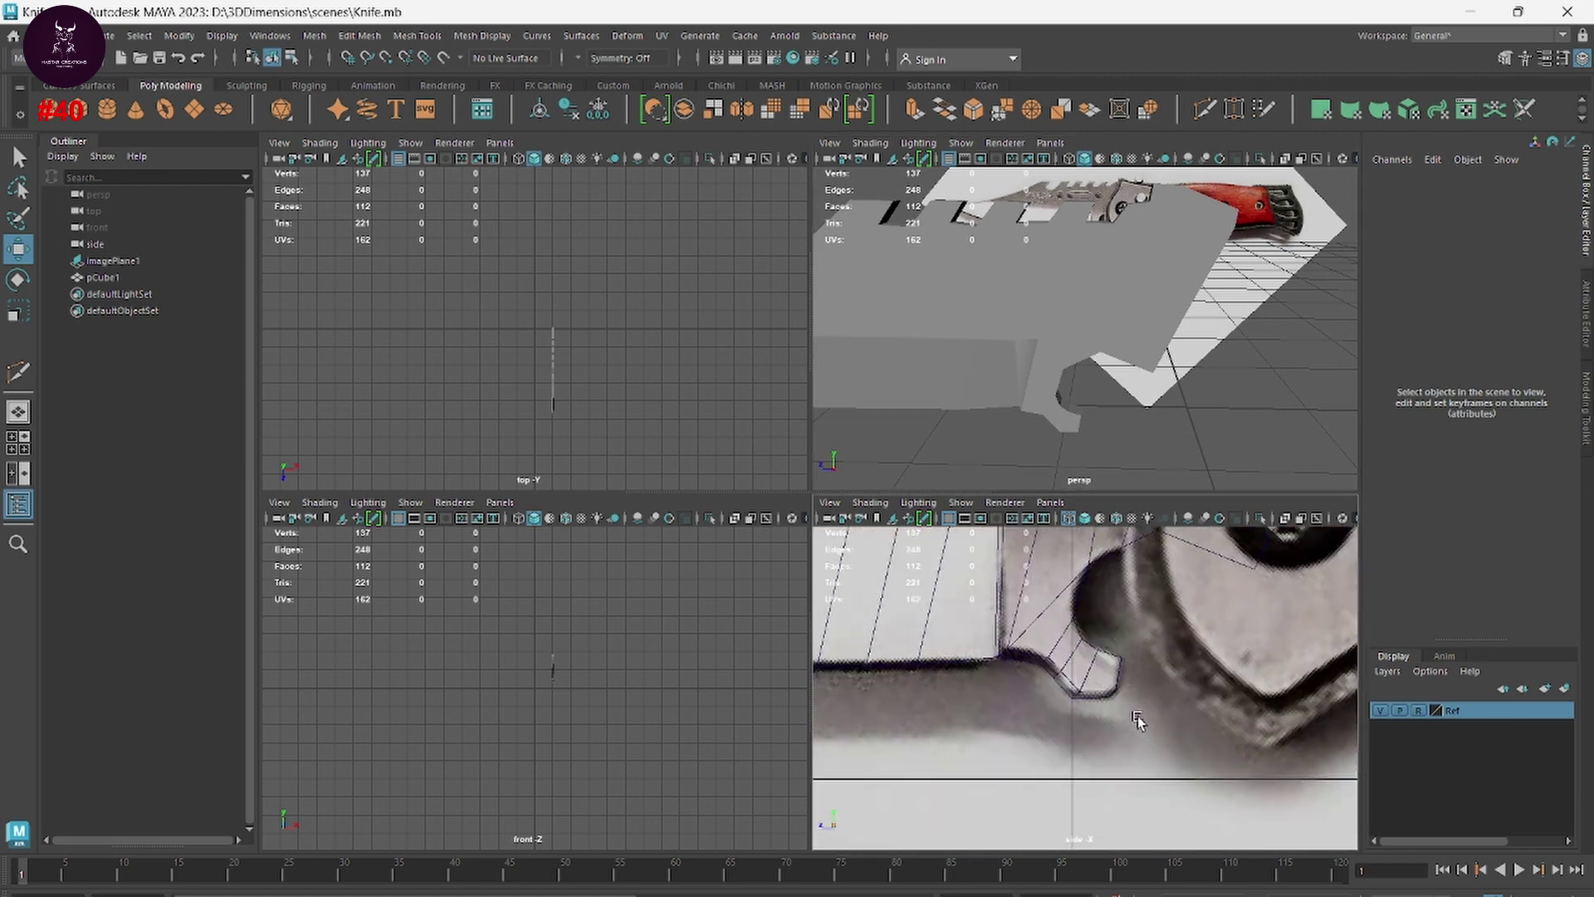
Step: In the maximized perspective view, centre the knife mesh's pivot and delete its construction history
mouse_move(1139, 712)
middle_mouse_down("alt")
mouse_move(1229, 822)
mouse_move(1183, 813)
middle_mouse_up("alt")
scroll(1229, 822, "down", 3)
scroll(1204, 818, "up", 2)
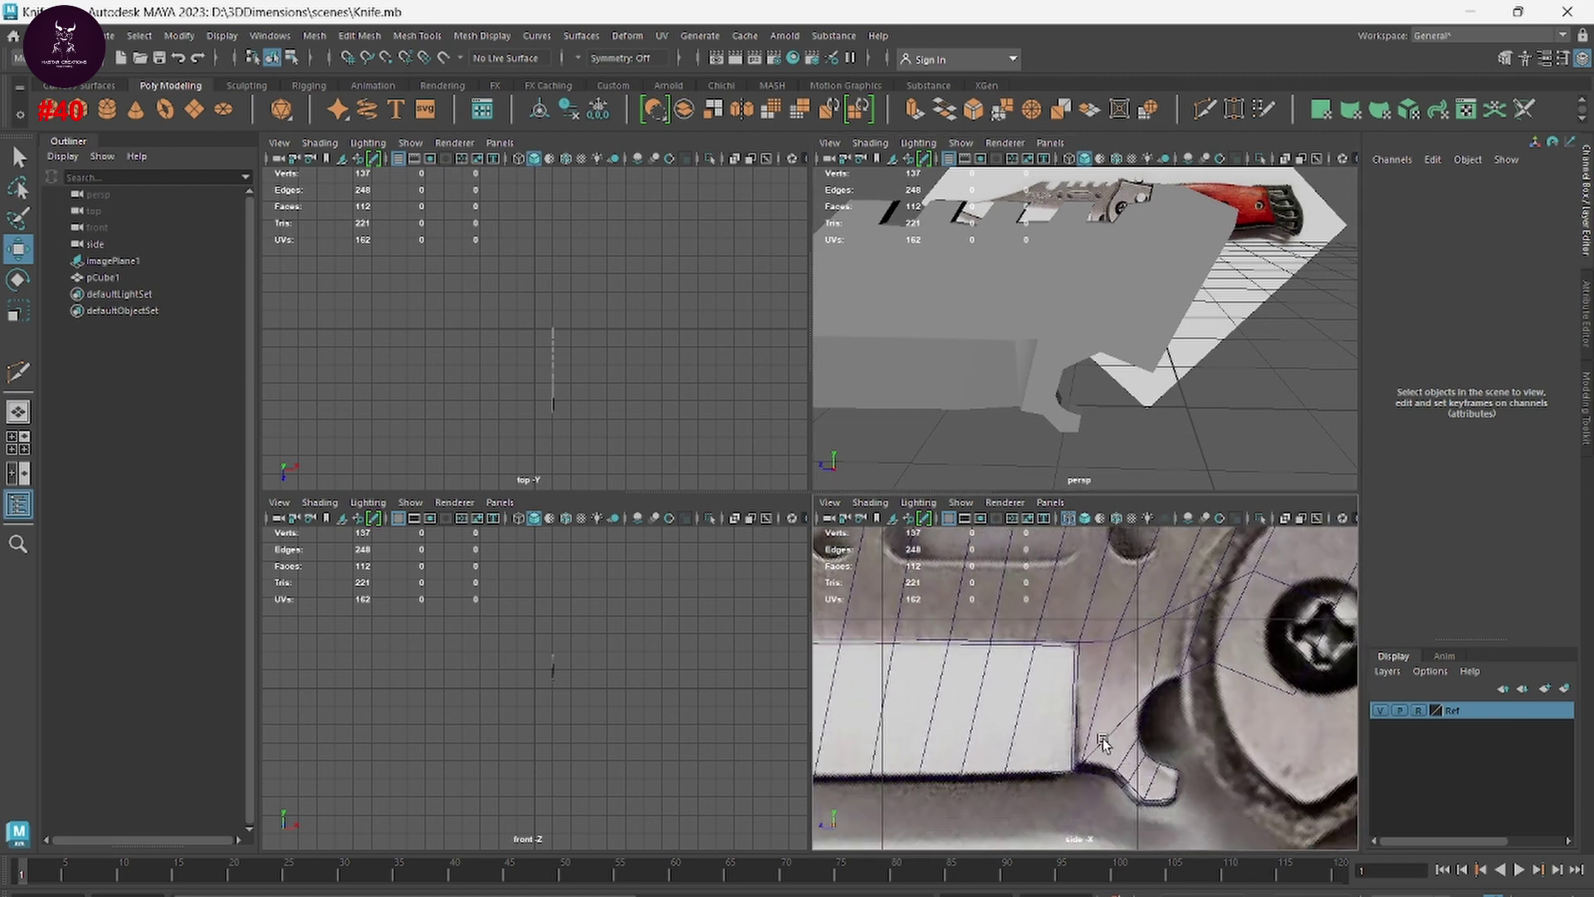
key("space")
mouse_move(1149, 498)
left_mouse_down("alt")
mouse_move(1185, 498)
mouse_move(1103, 551)
mouse_move(1125, 526)
mouse_move(1096, 509)
left_mouse_up("alt")
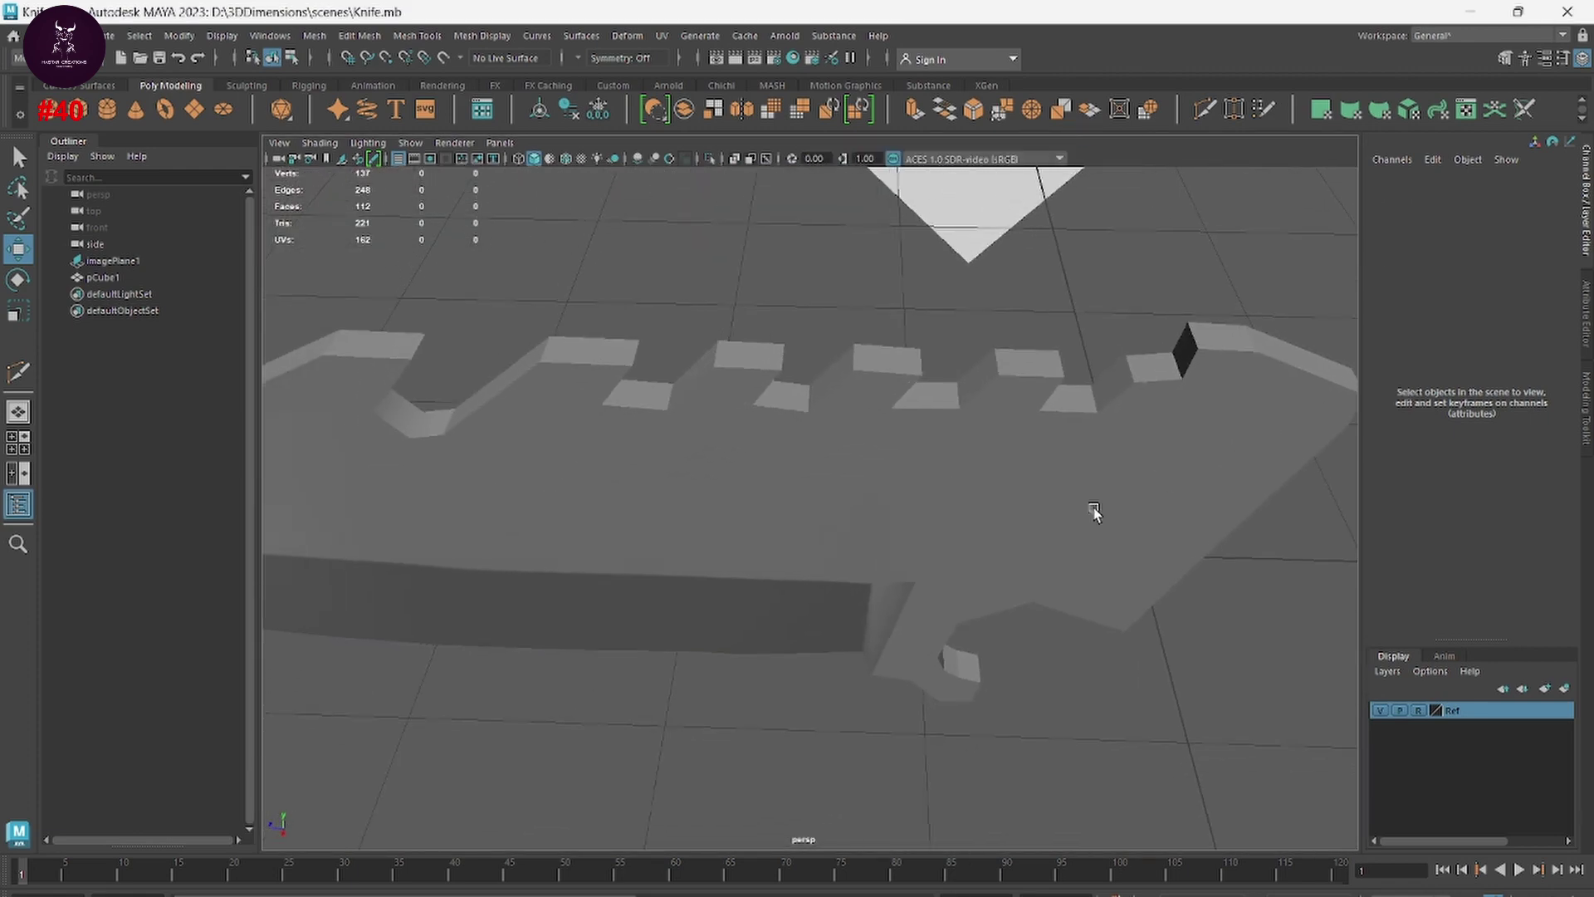
left_click(1097, 510)
left_click_drag(1009, 677, 869, 465, "alt")
left_click(552, 113)
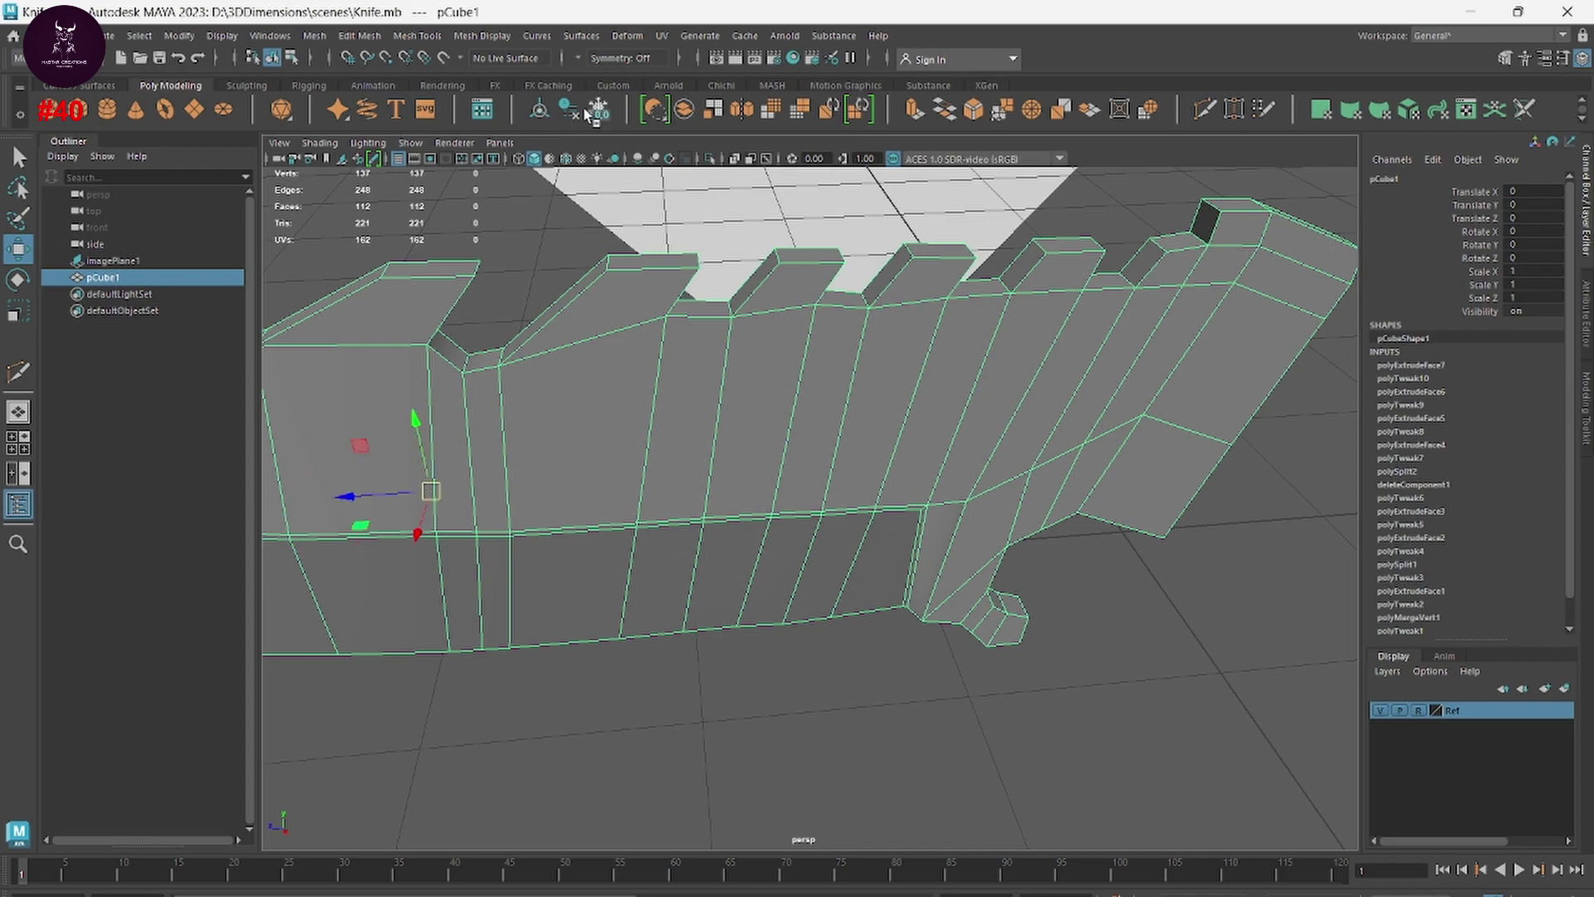
left_click(568, 114)
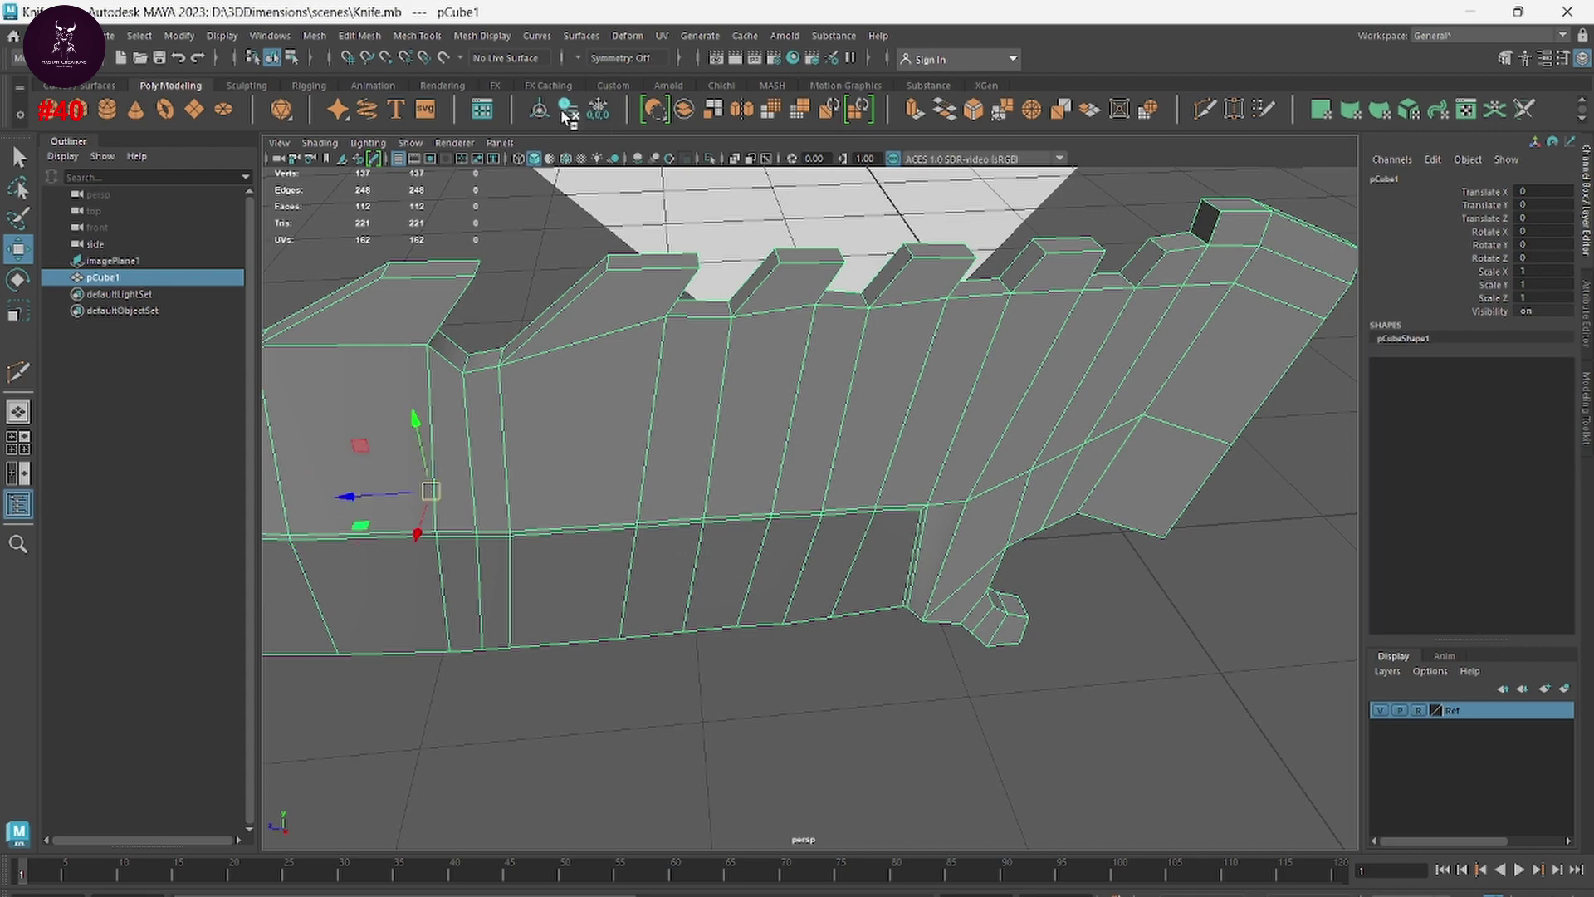
Step: Return to the single side reference view, framed close on the teeth, slot and both round holes
left_click(1141, 639)
mouse_move(1141, 639)
left_mouse_down("alt")
mouse_move(865, 656)
mouse_move(826, 681)
mouse_move(880, 667)
left_mouse_up("alt")
key("space")
key("space")
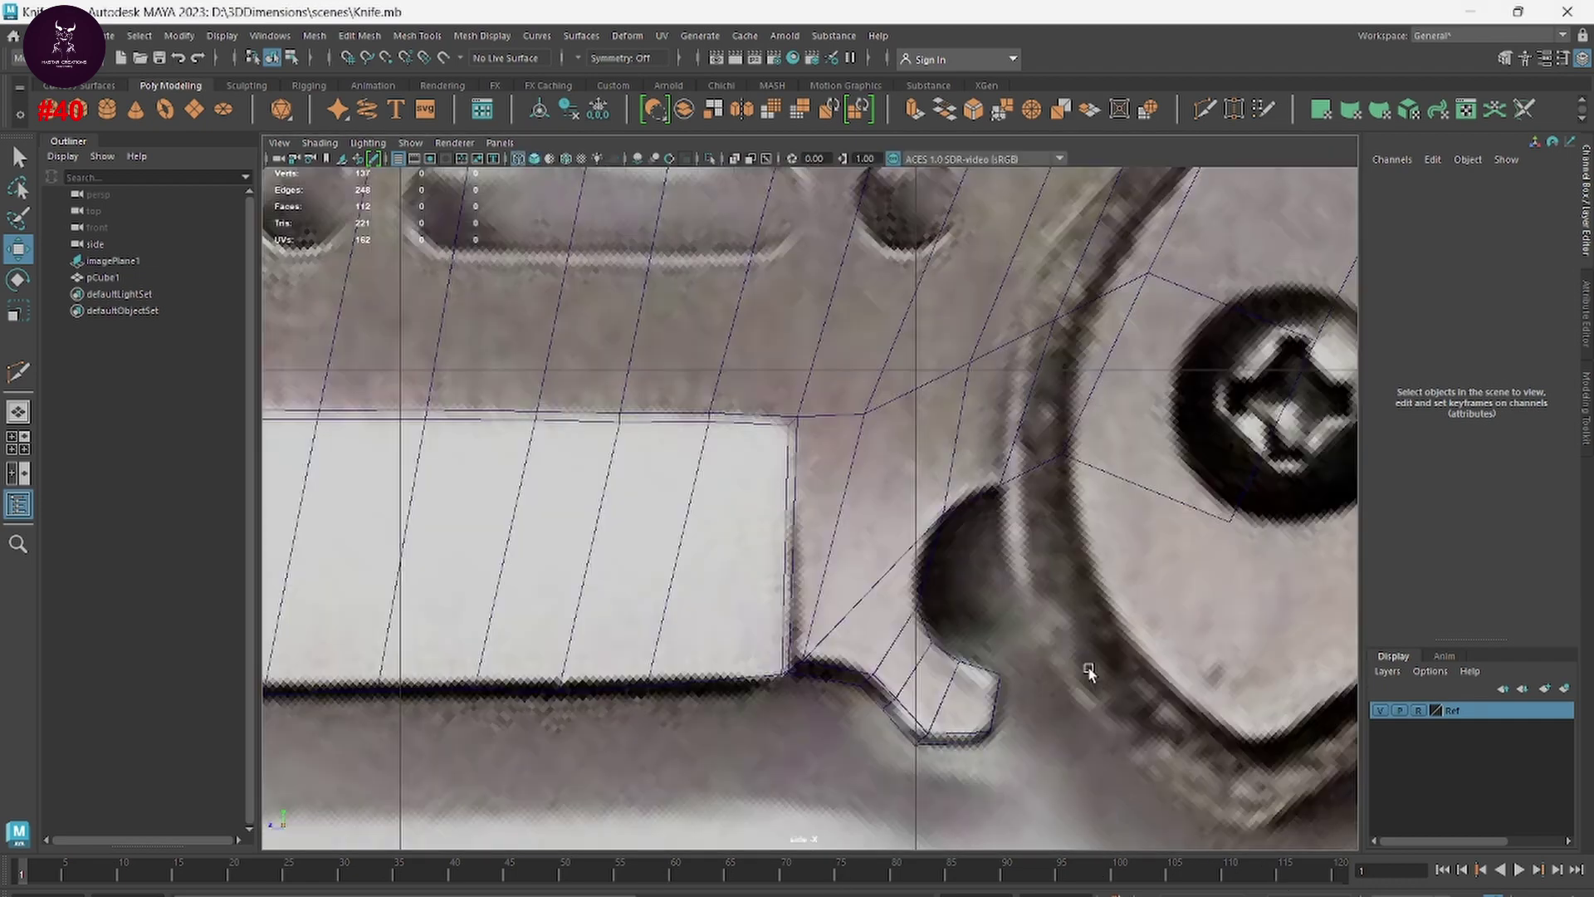
scroll(997, 648, "down", 5)
scroll(905, 507, "up", 3)
scroll(906, 507, "up", 2)
scroll(905, 506, "up", 5)
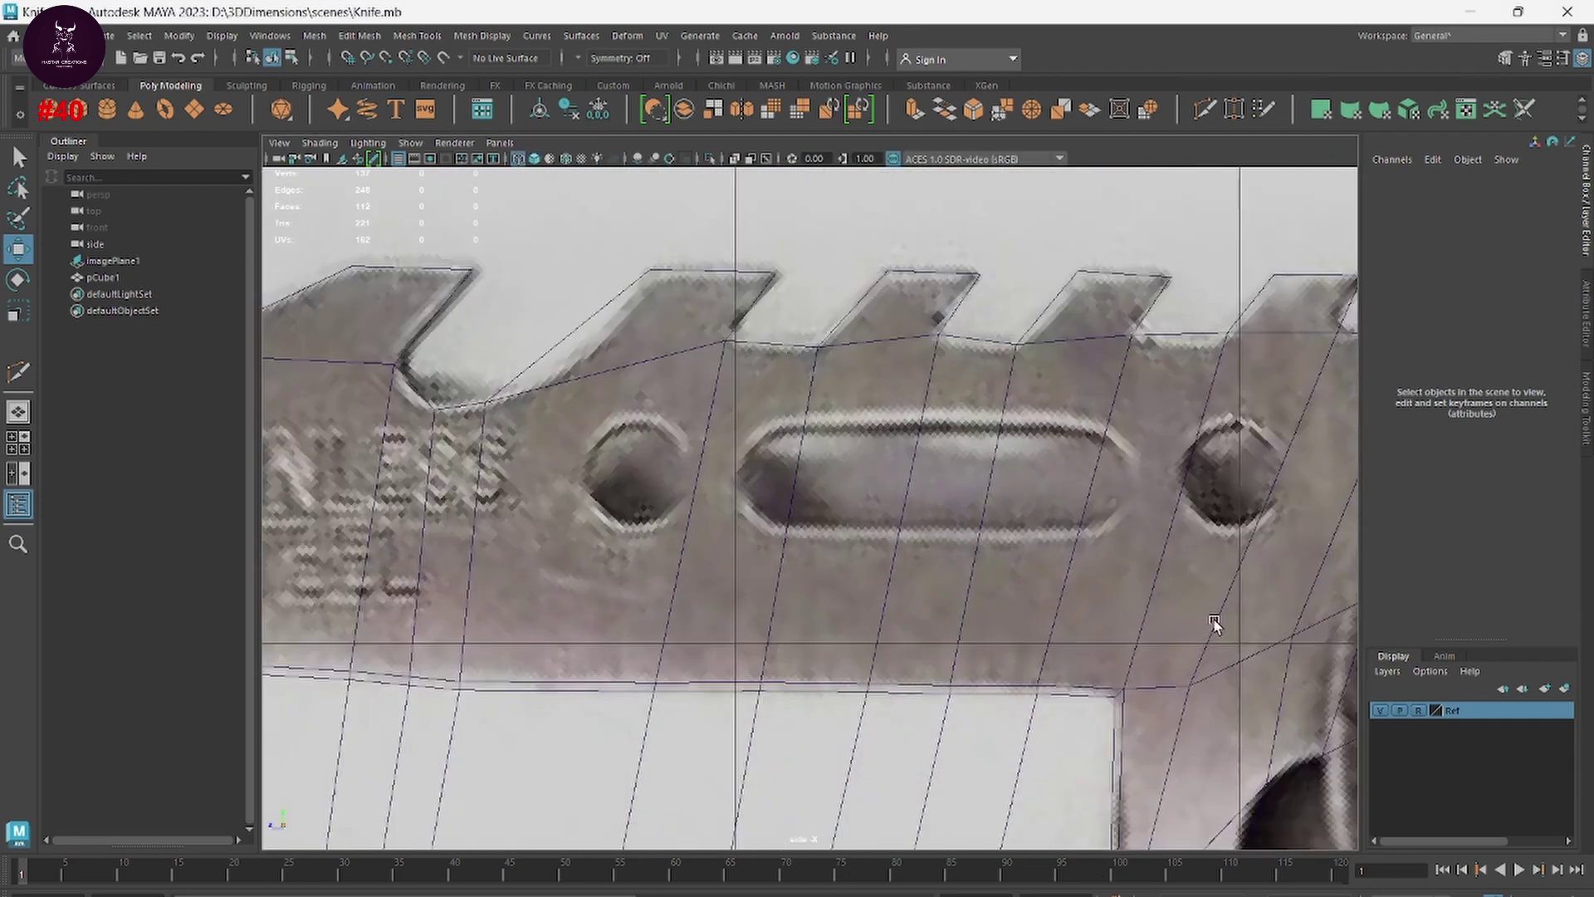
scroll(622, 485, "up", 1)
middle_click_drag(1185, 555, 945, 515, "alt")
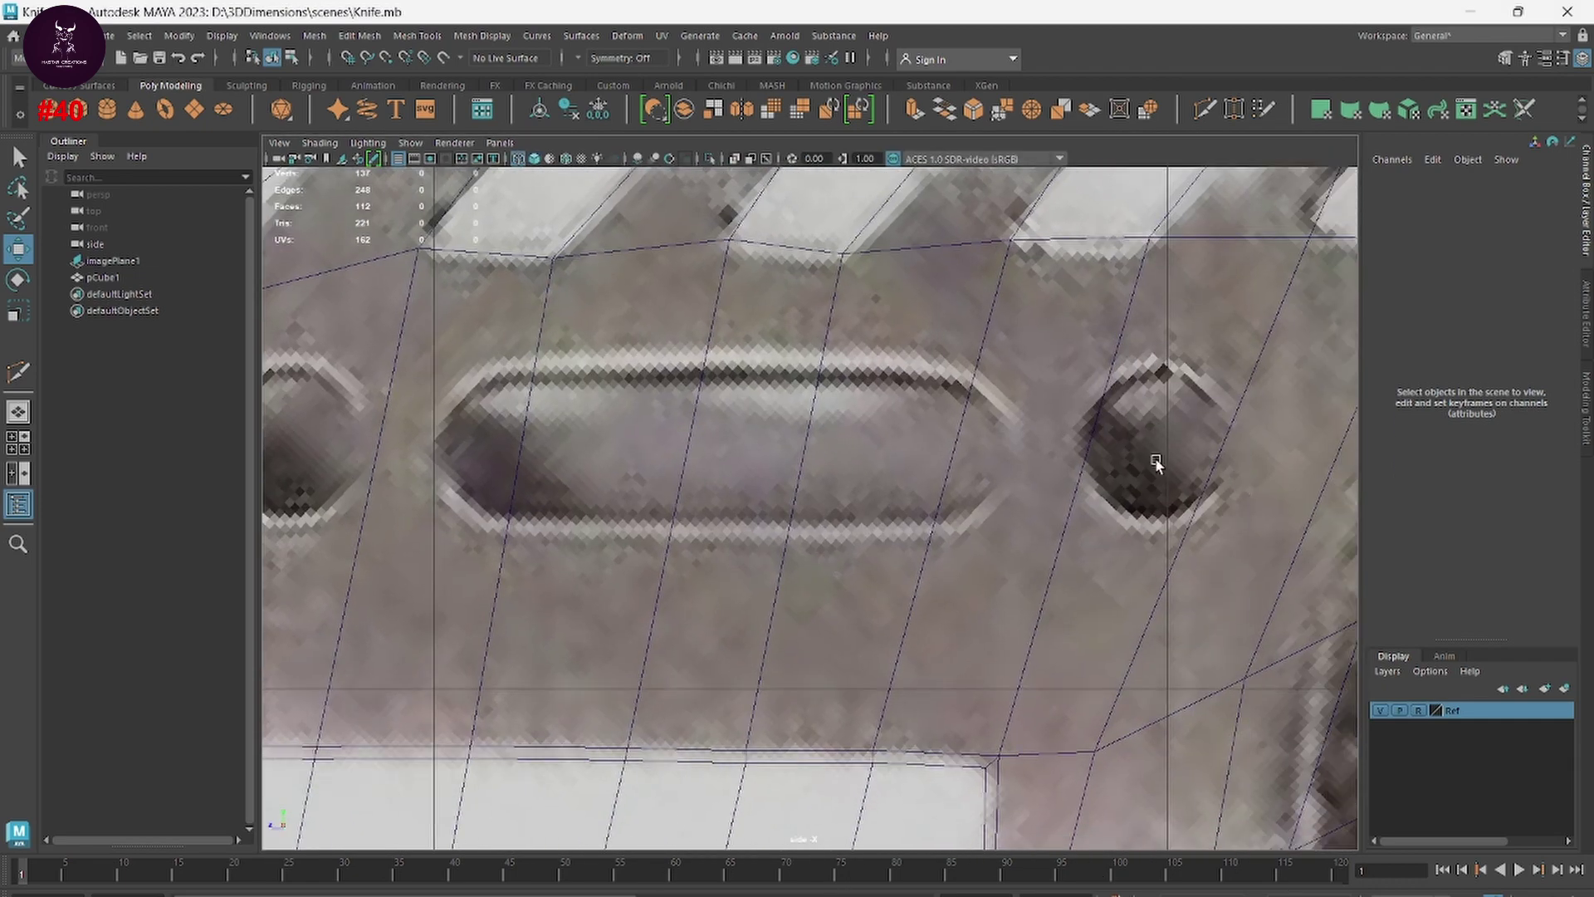
scroll(1156, 462, "down", 3)
scroll(1085, 456, "down", 2)
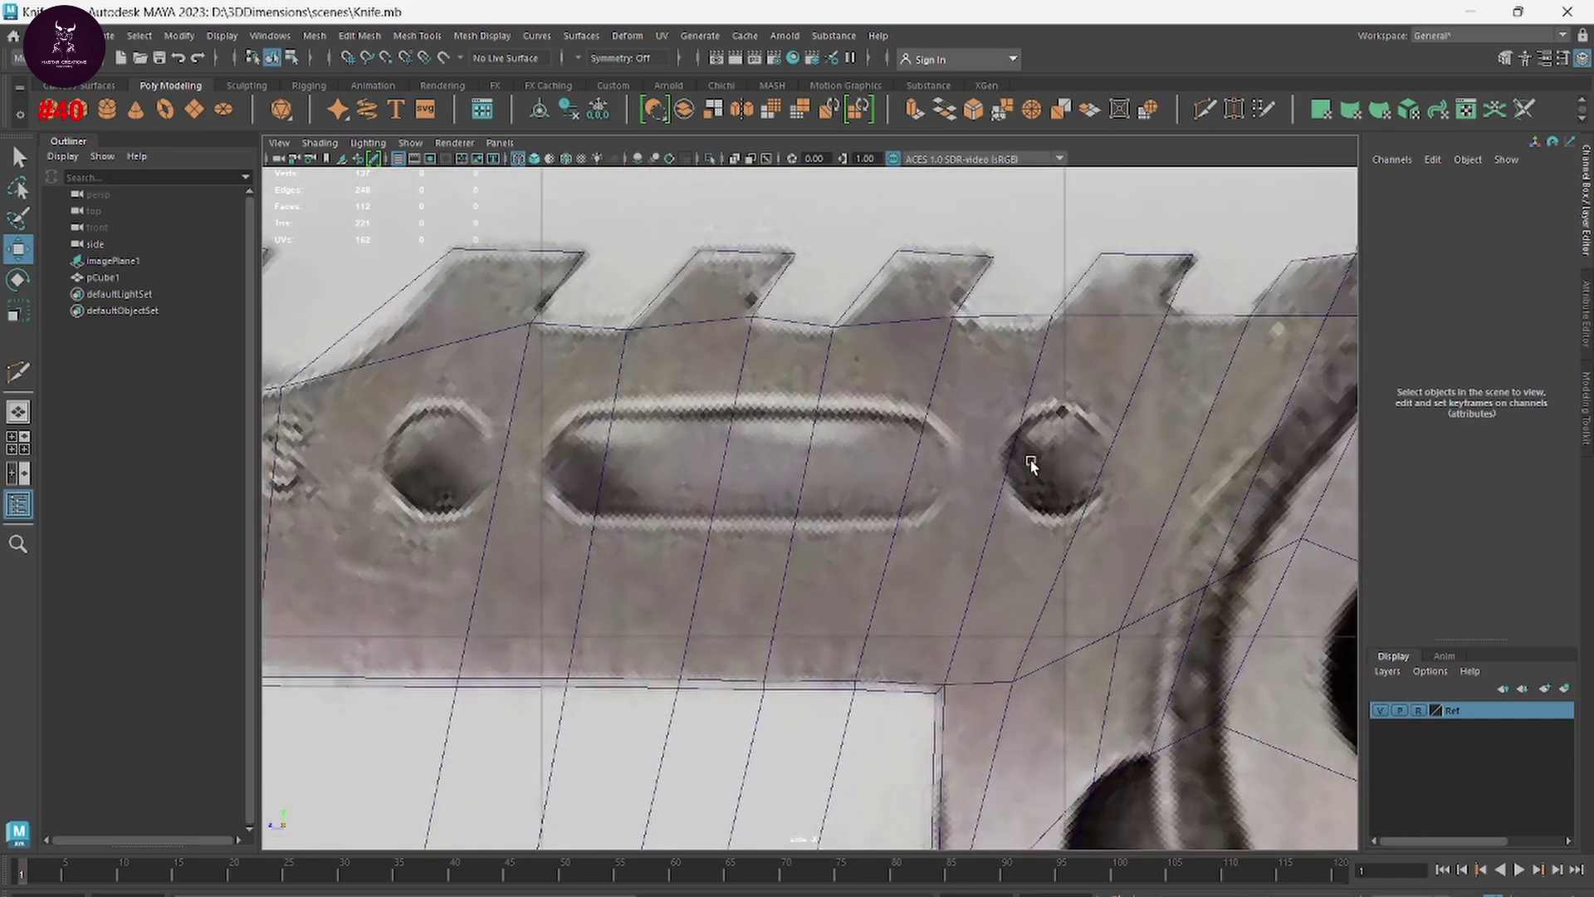
middle_click_drag(1032, 462, 1125, 477, "alt")
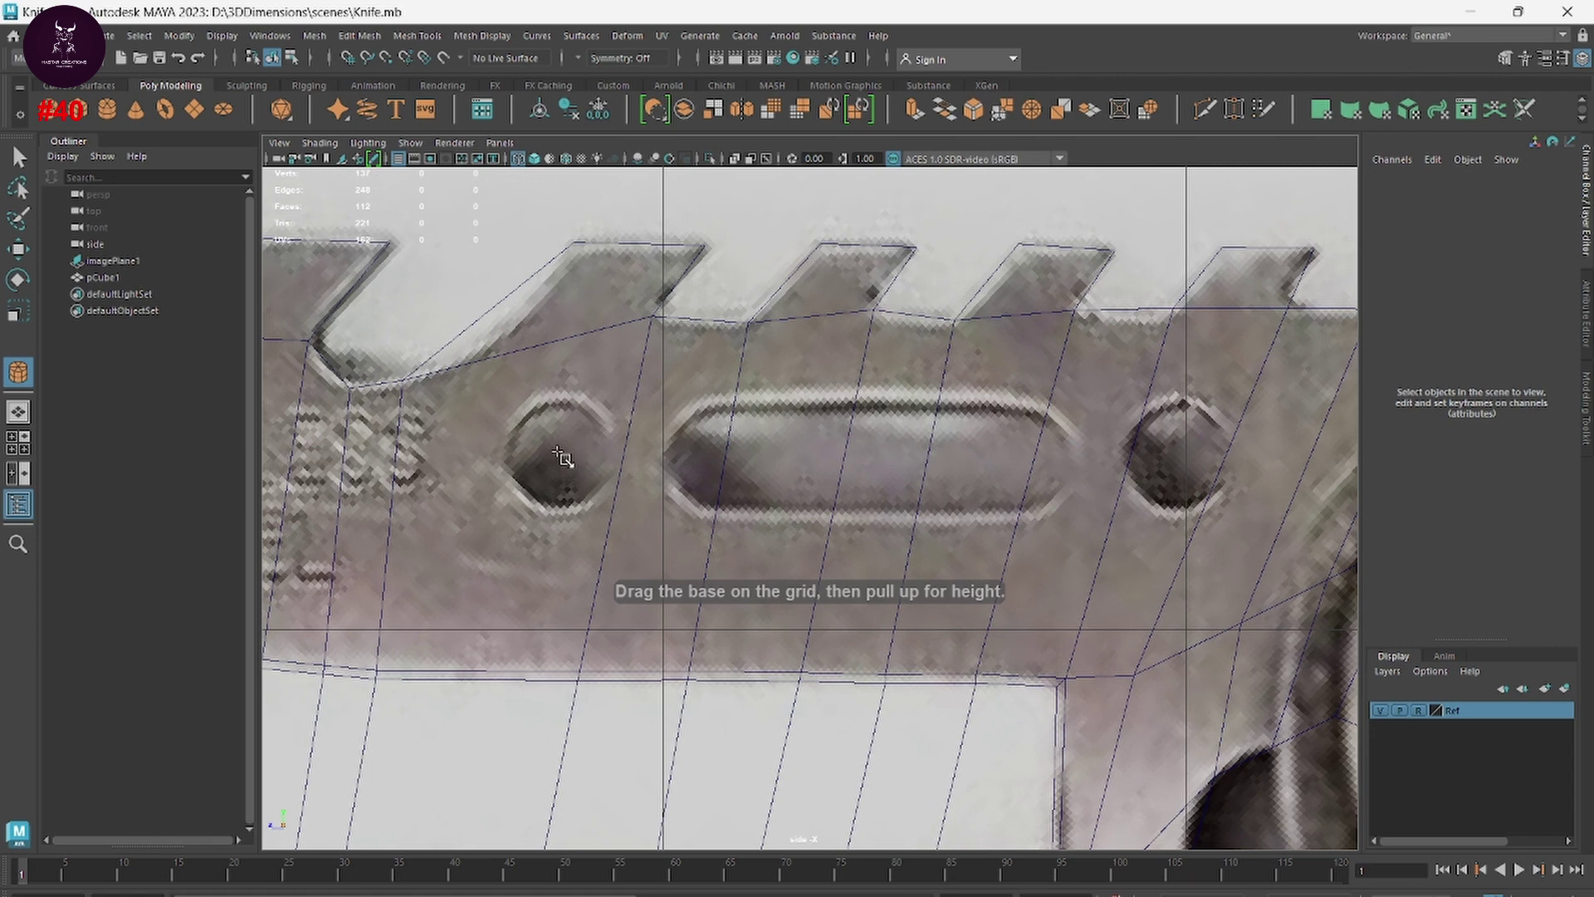
Step: Draw a cylinder over the left hole, reduce Subdivisions Axis to 8, and centre it
left_click_drag(555, 453, 593, 492)
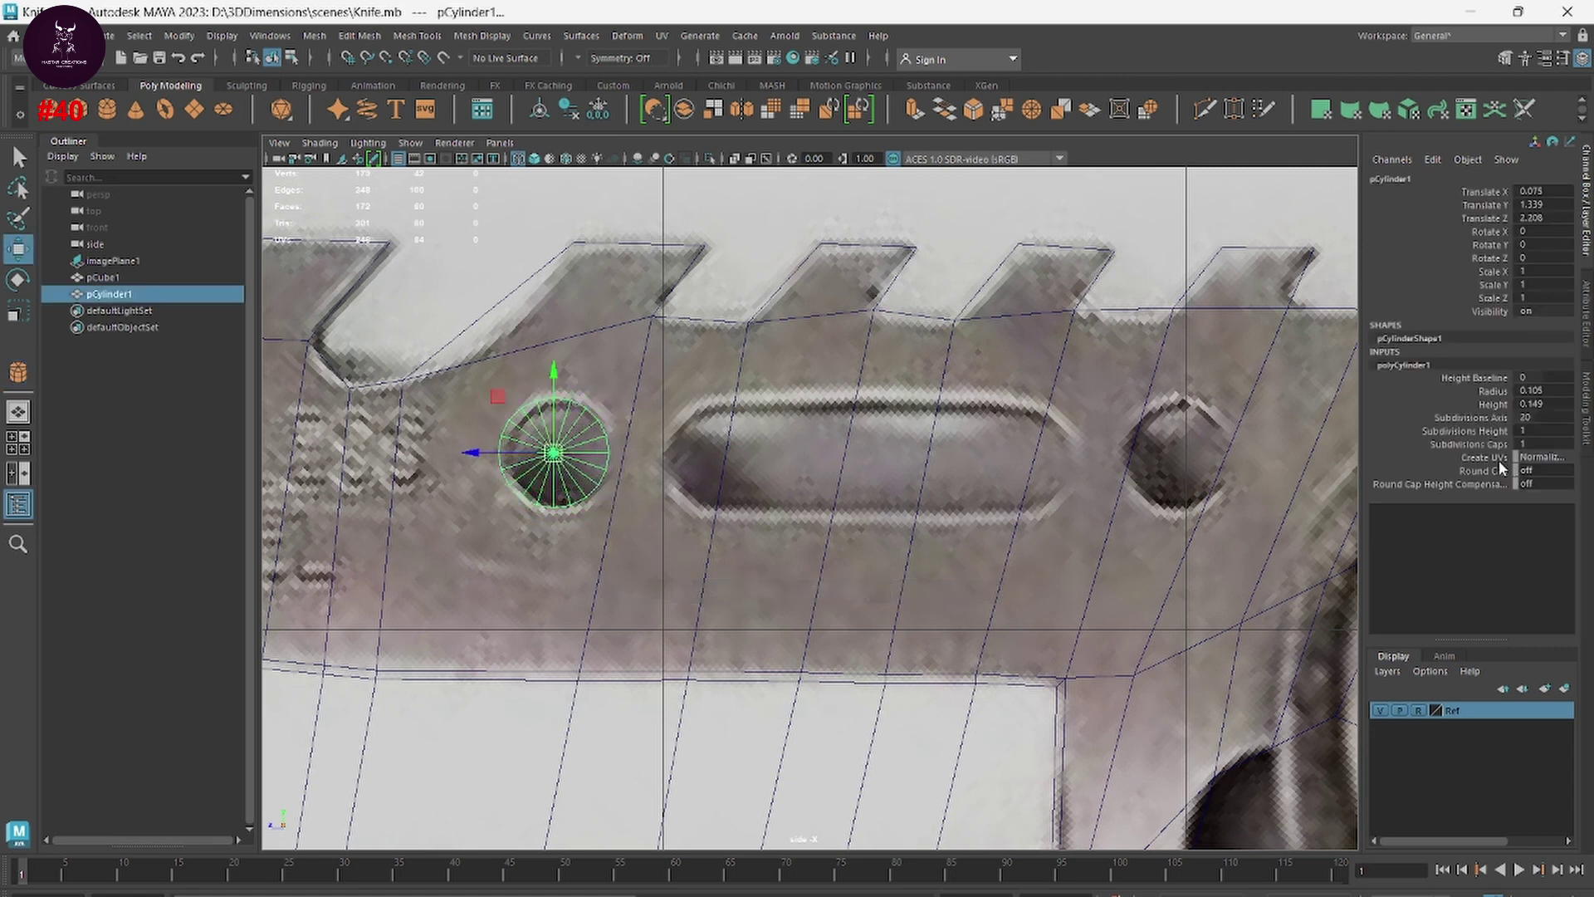
left_click(1474, 417)
middle_click_drag(980, 430, 878, 428)
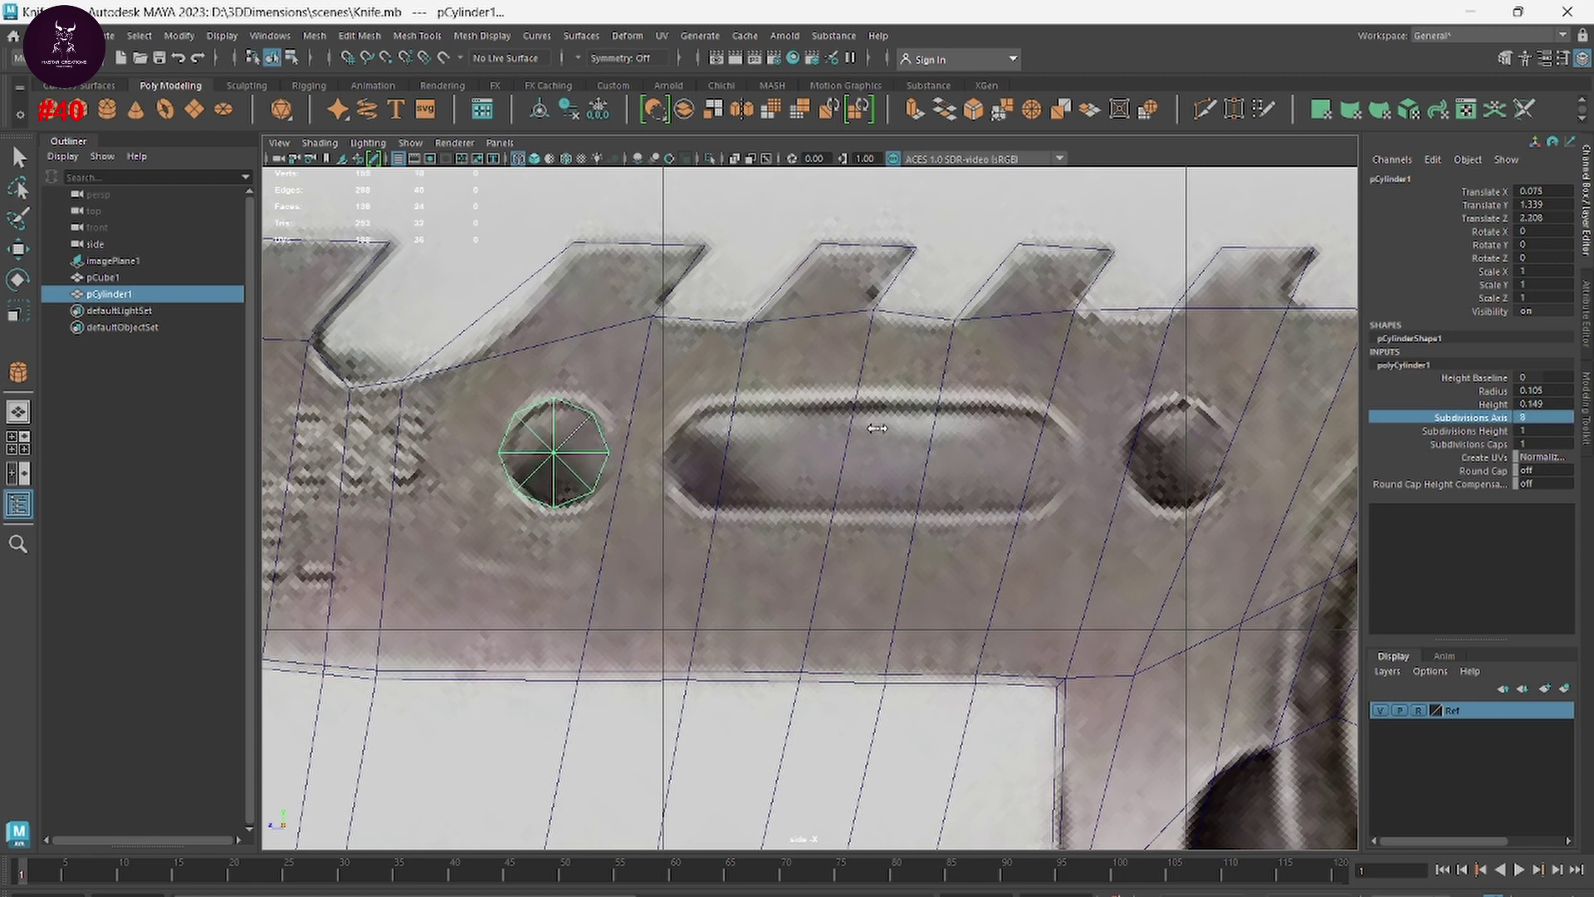
key("w")
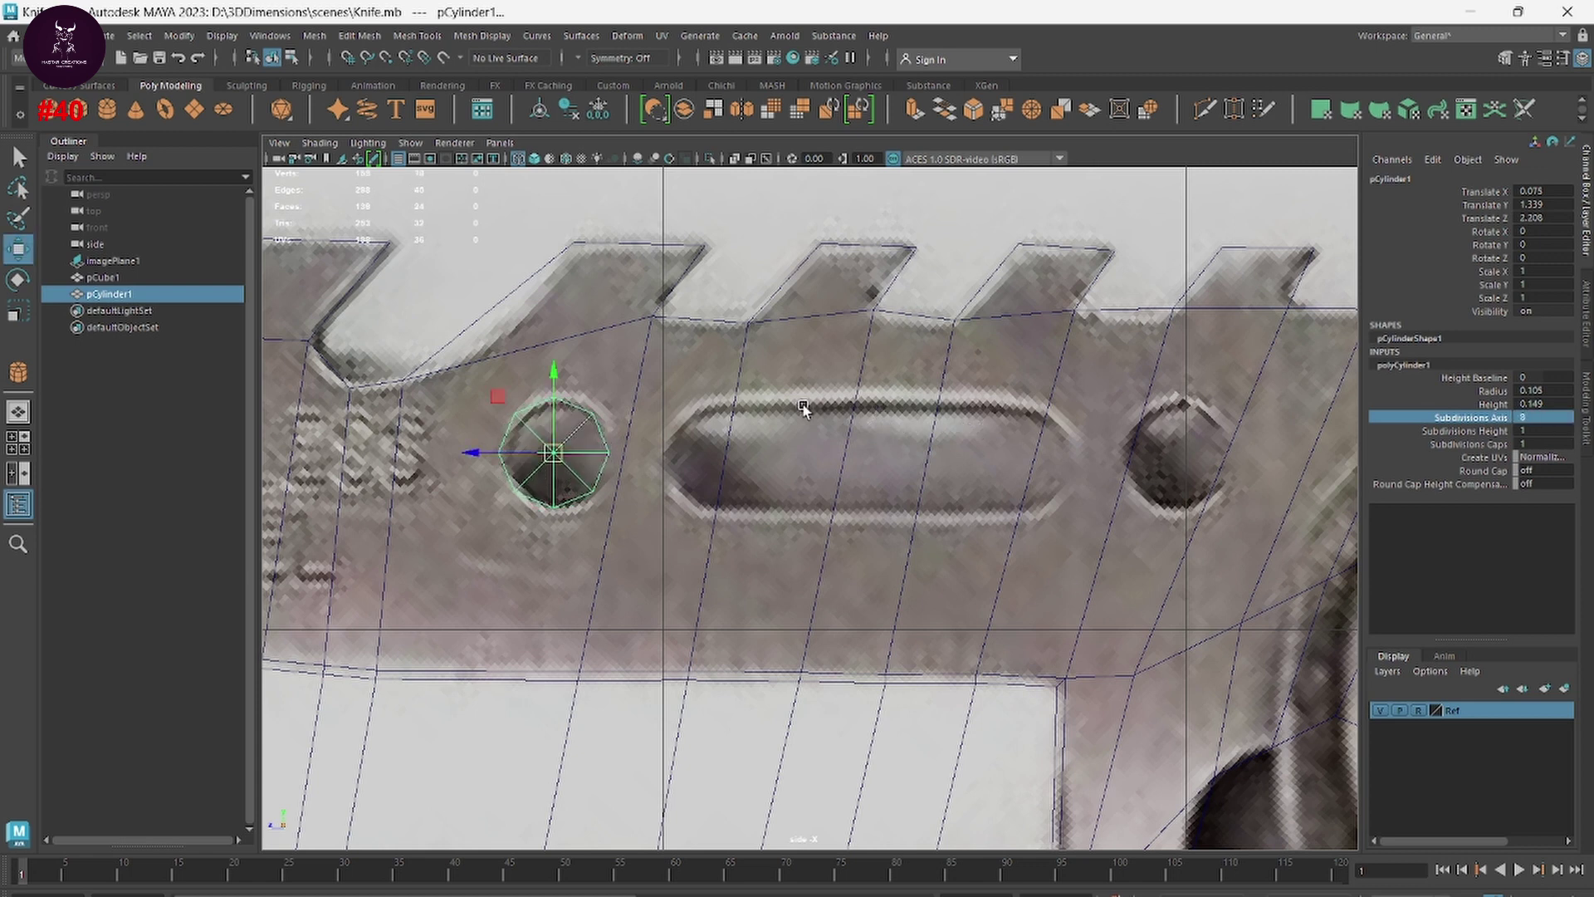
left_click_drag(517, 449, 1135, 480)
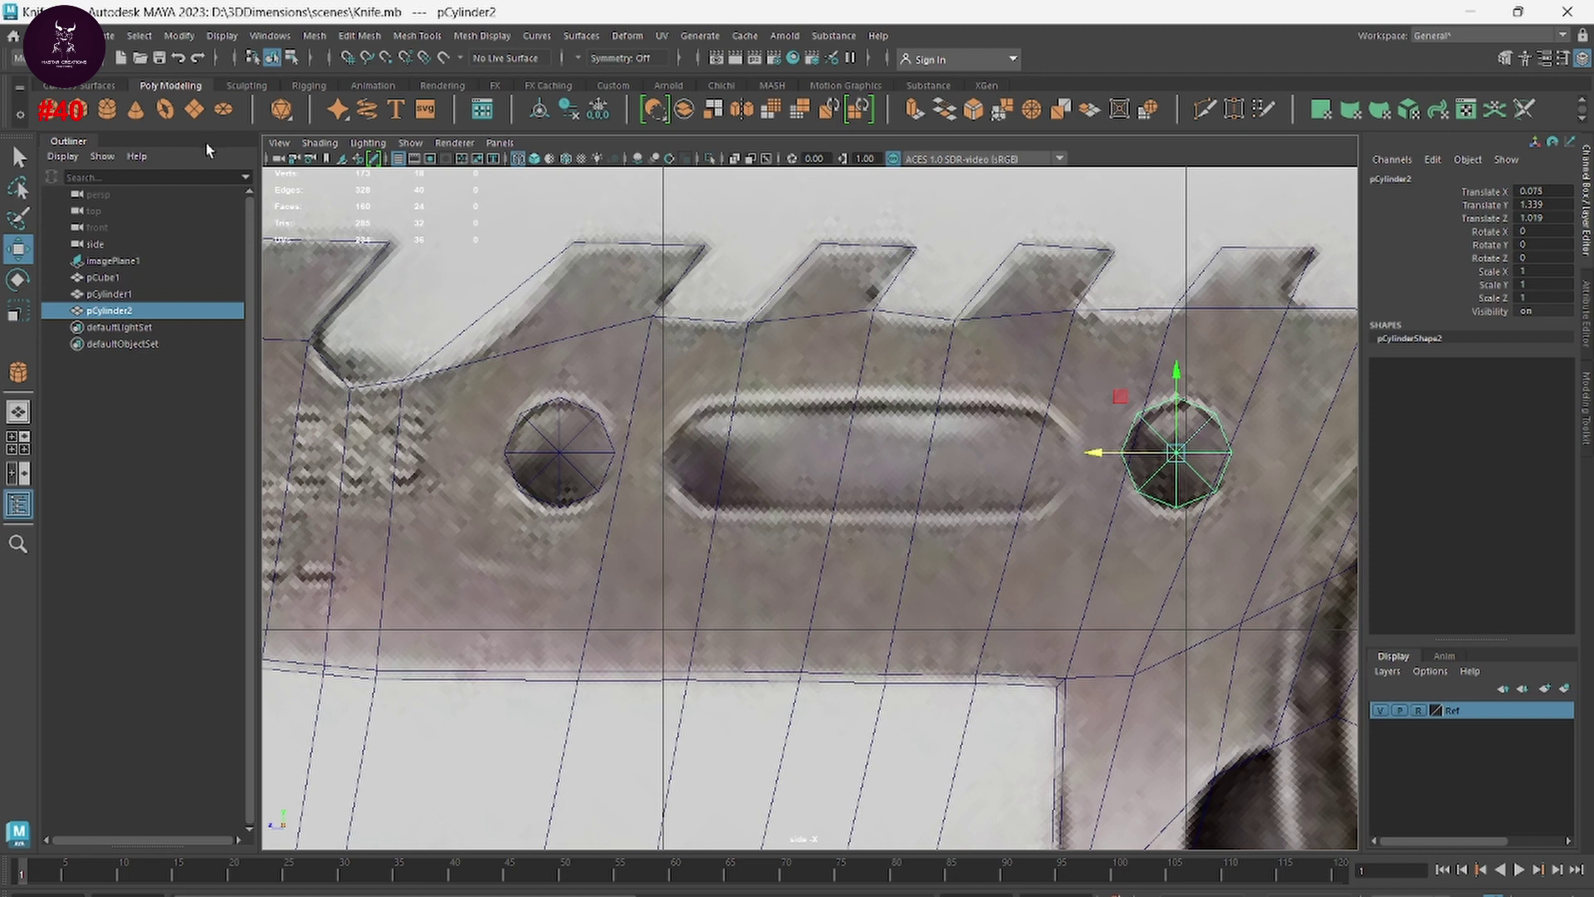
Step: Create a box over the oblong slot and insert two edge loops across it
left_click(83, 116)
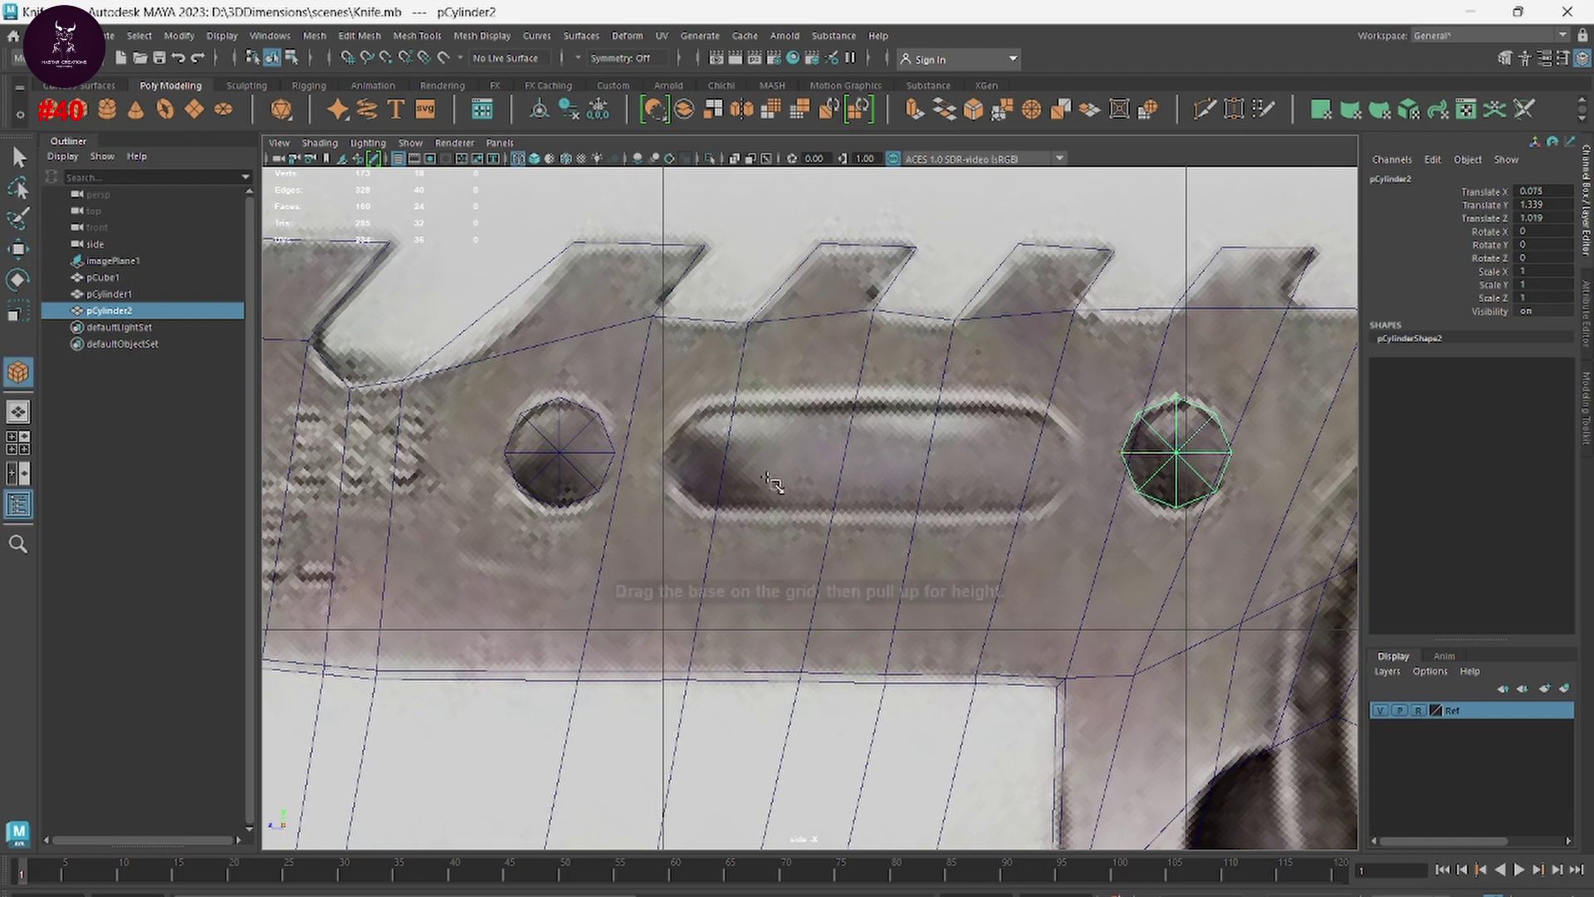
mouse_move(696, 410)
left_mouse_down()
mouse_move(1032, 514)
mouse_move(1058, 373)
left_mouse_up()
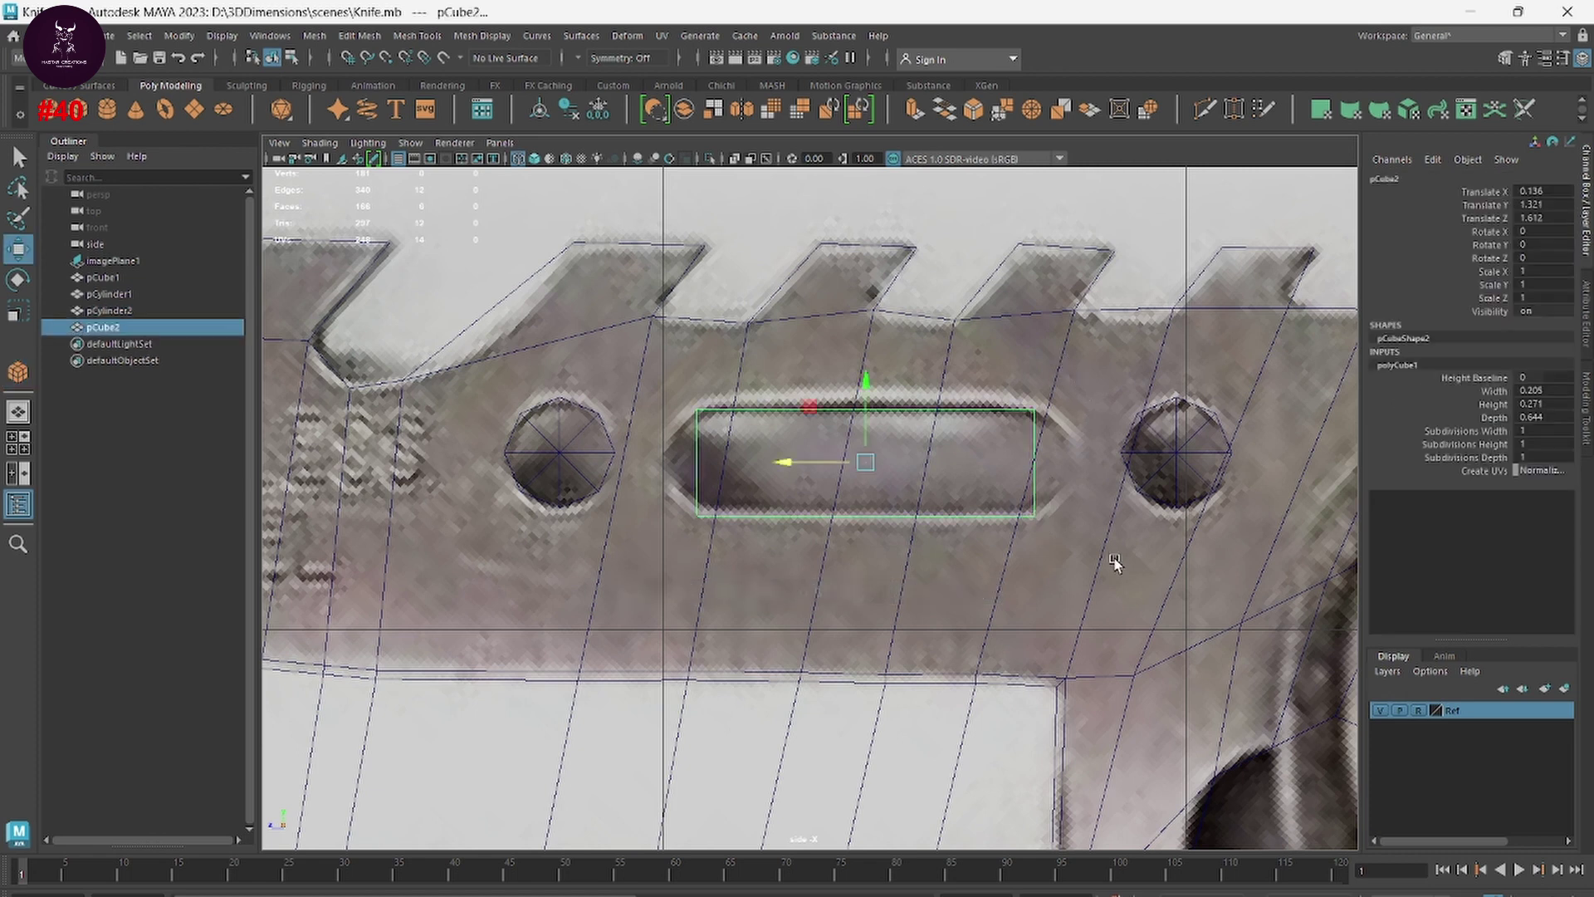
right_click_drag(917, 425, 818, 421, "shift")
left_click(706, 444)
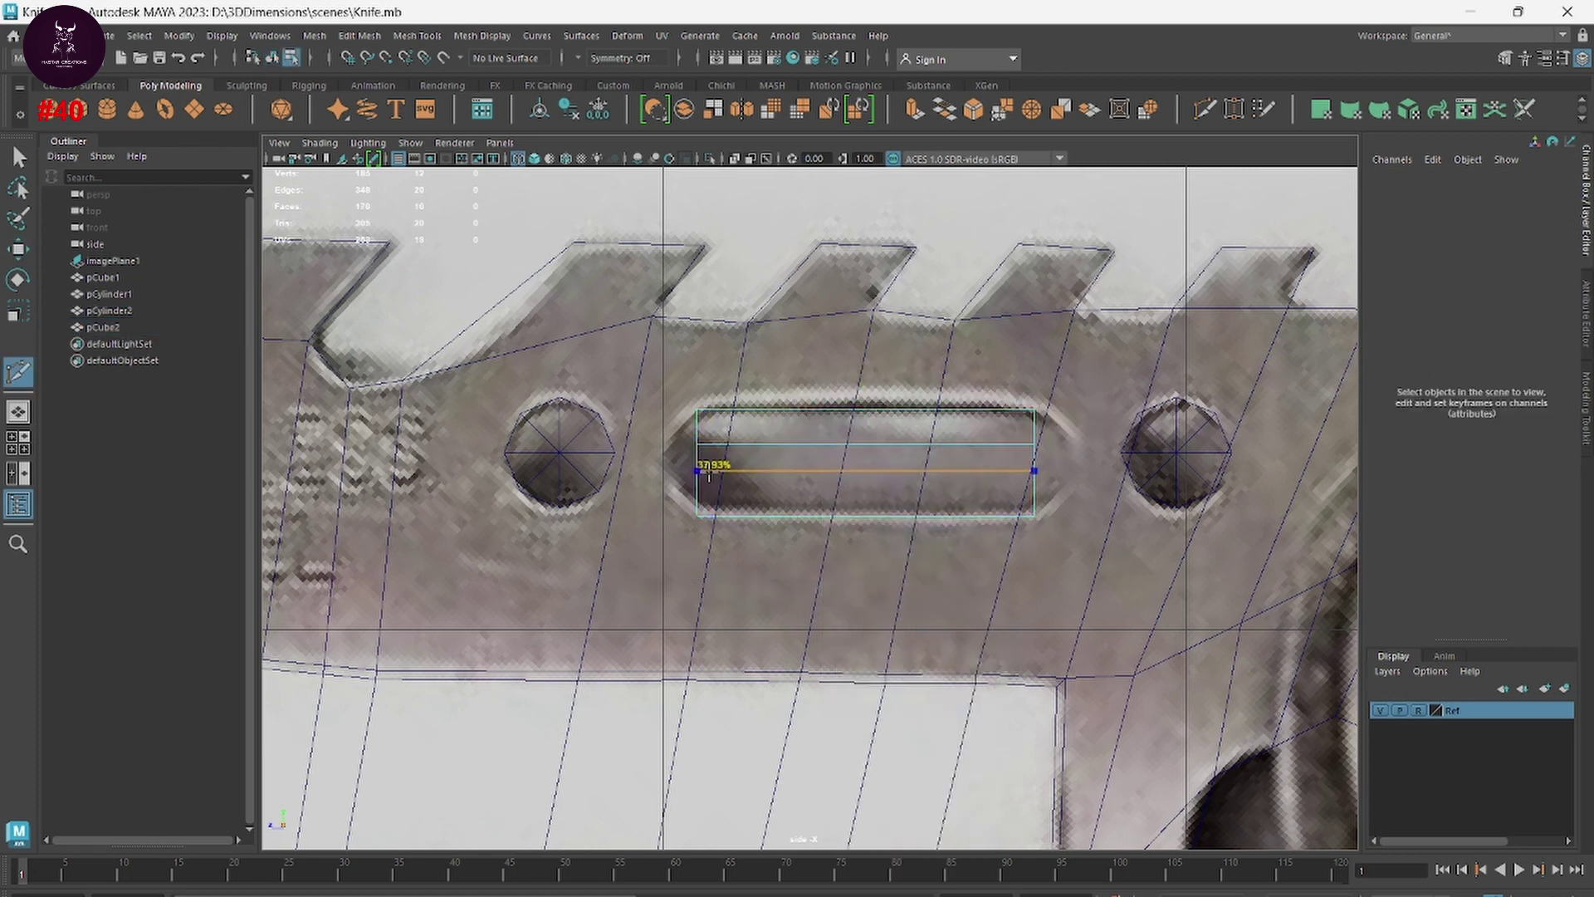
left_click(707, 486)
Step: Move the box's left and right end vertices to form pointed tips
right_click(730, 449)
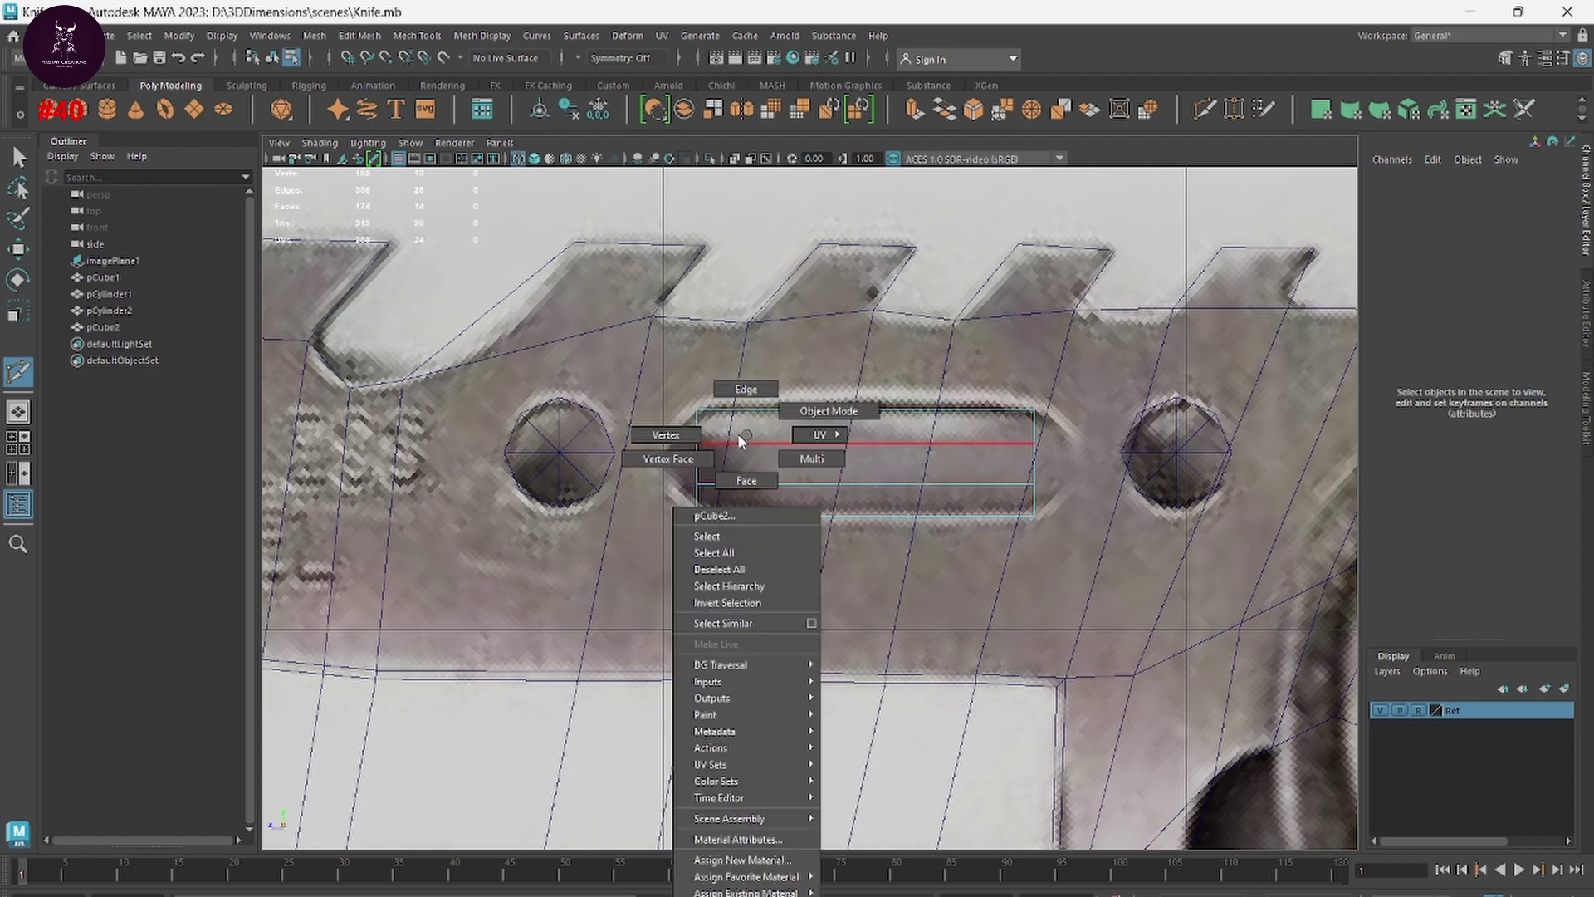
key("w")
mouse_move(656, 442)
left_mouse_down()
mouse_move(730, 487)
mouse_move(641, 466)
left_mouse_up()
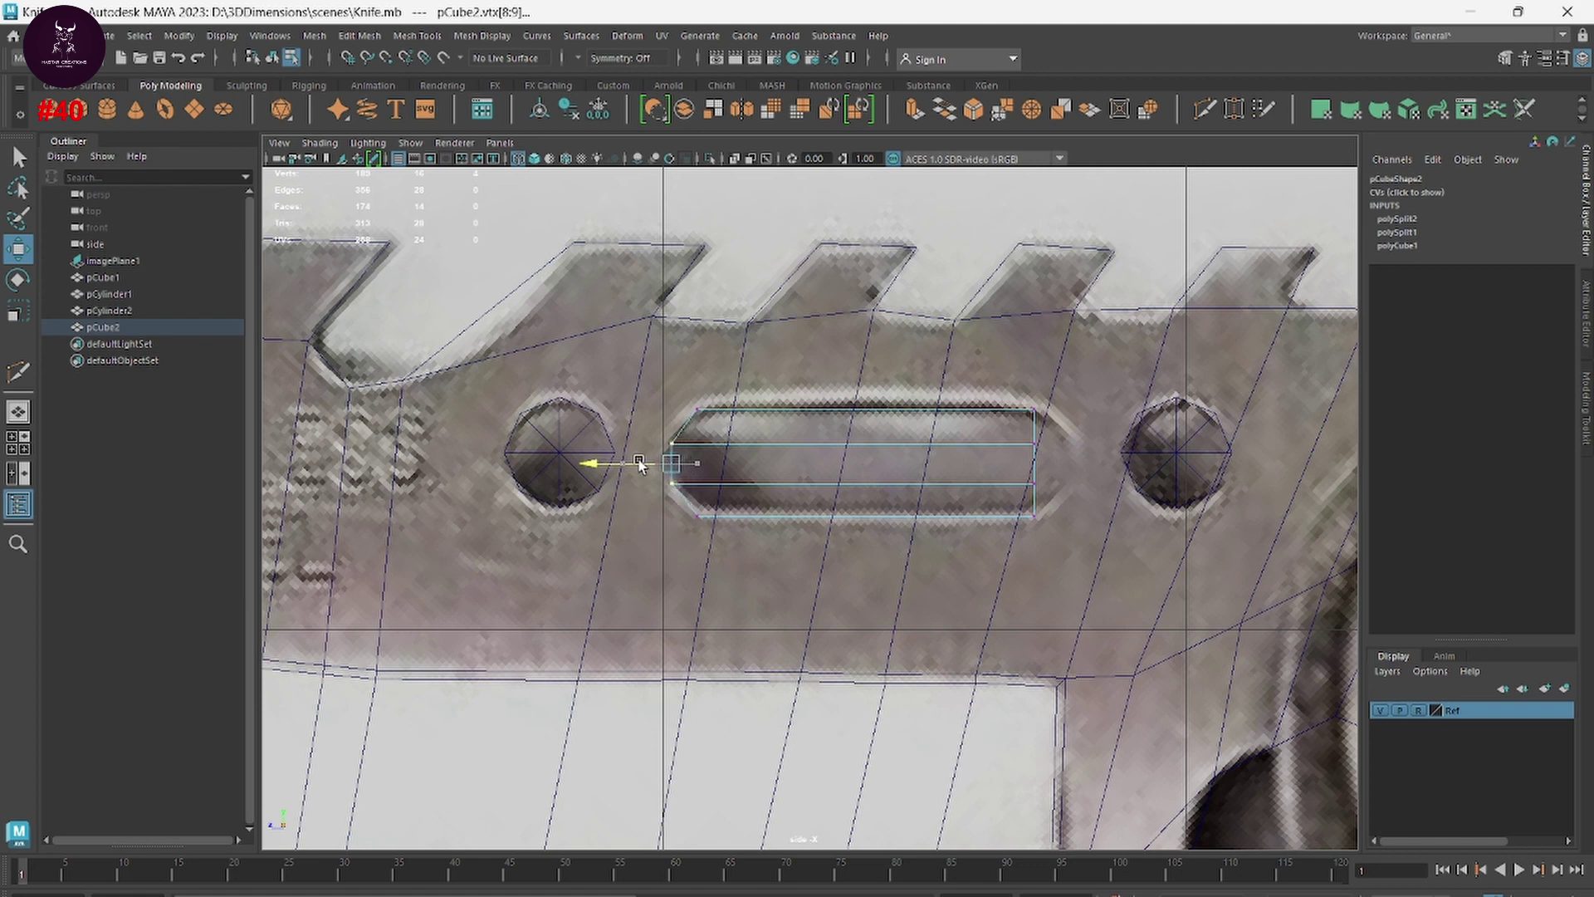
mouse_move(1046, 411)
left_mouse_down()
mouse_move(947, 486)
mouse_move(1026, 468)
left_mouse_up()
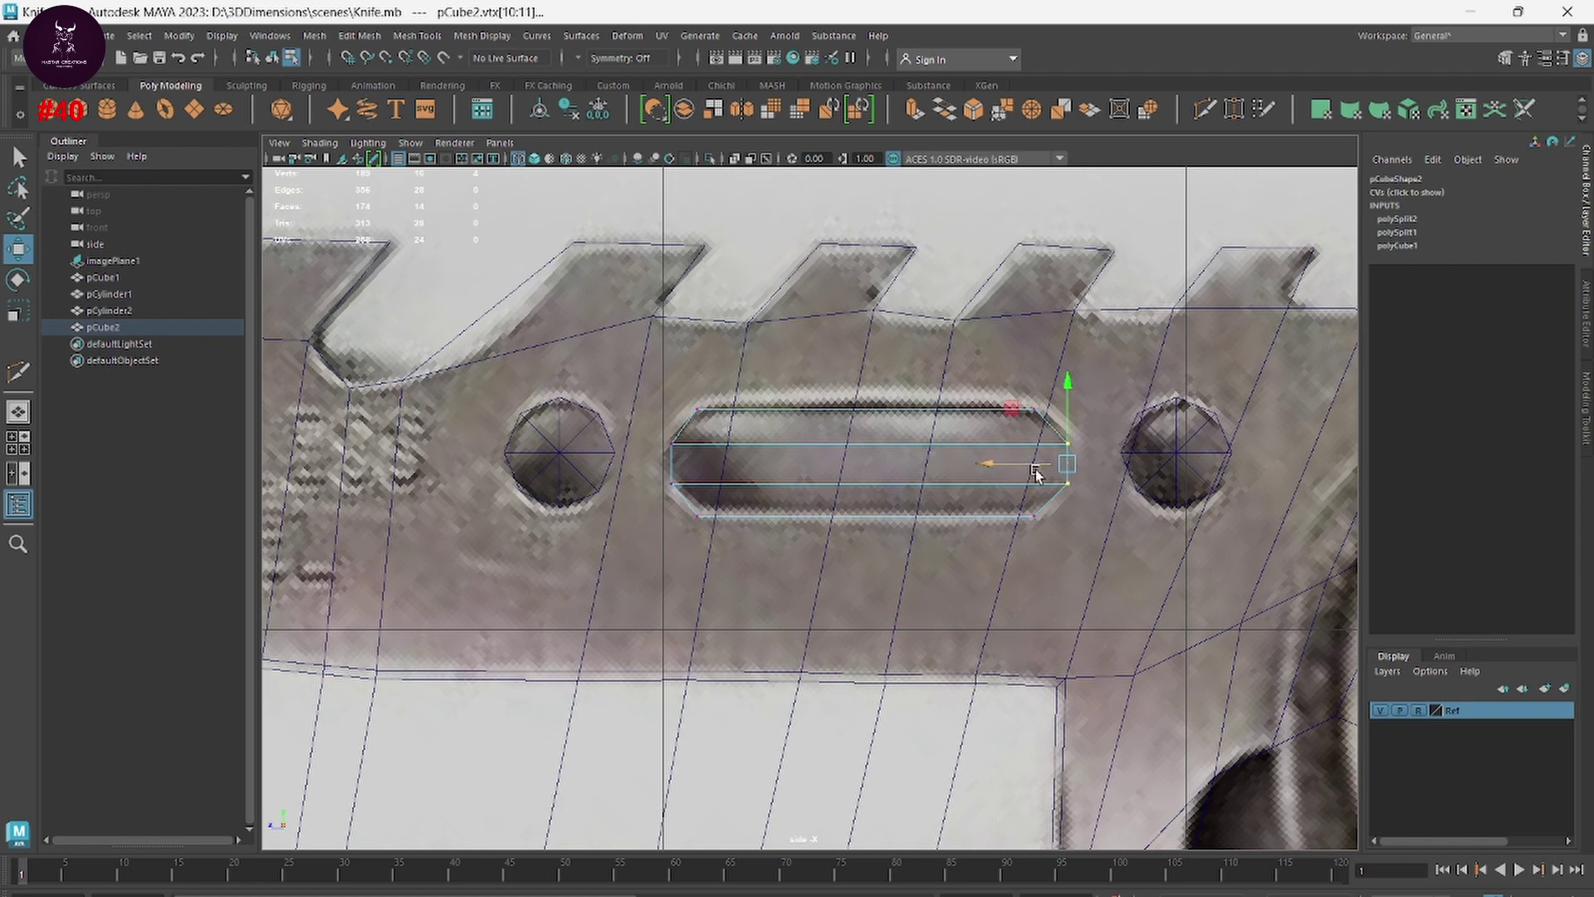
Step: Cut extra edges through the slot box and raise both tip vertices to match the slot
right_click_drag(932, 464, 856, 463, "shift")
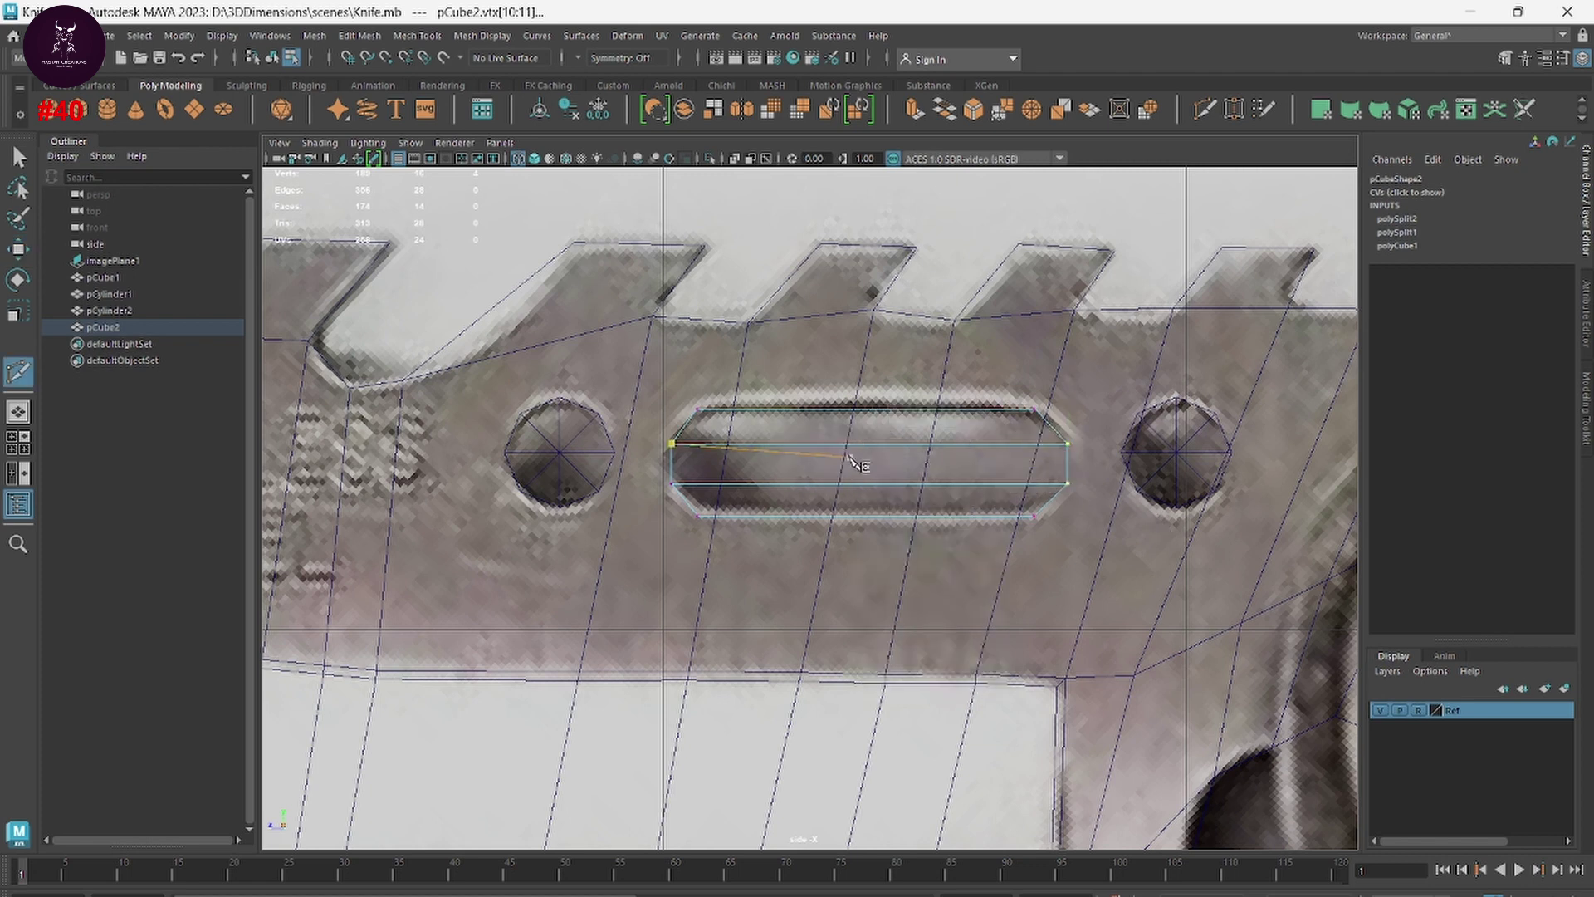
left_click(674, 463, "ctrl")
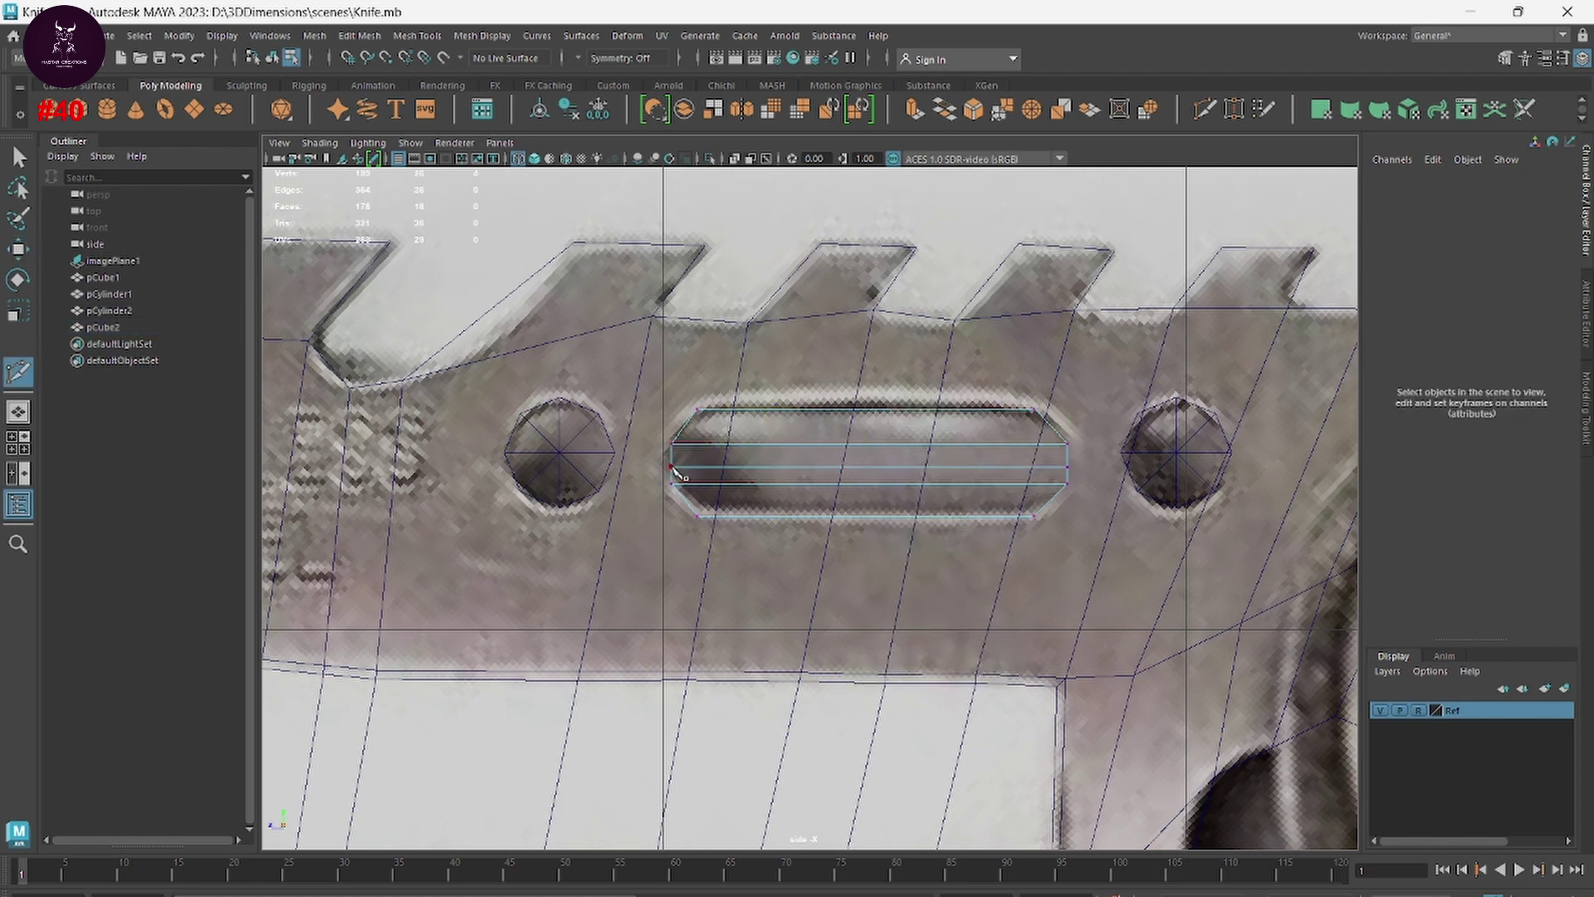
right_click_drag(645, 459, 714, 532, "shift")
key("w")
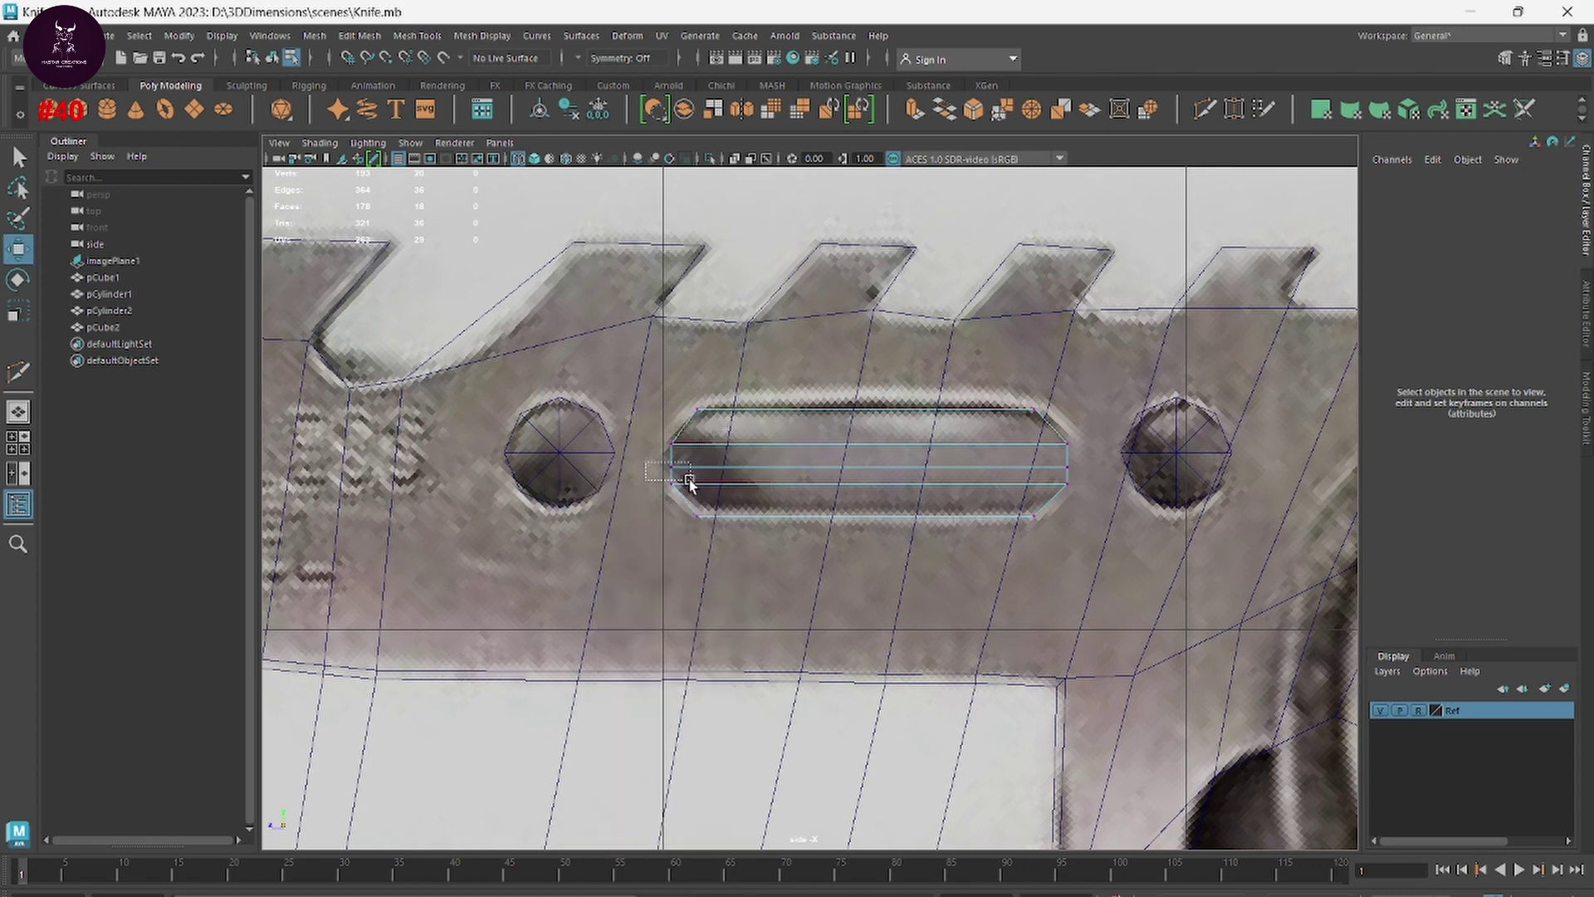
left_click_drag(695, 480, 696, 479)
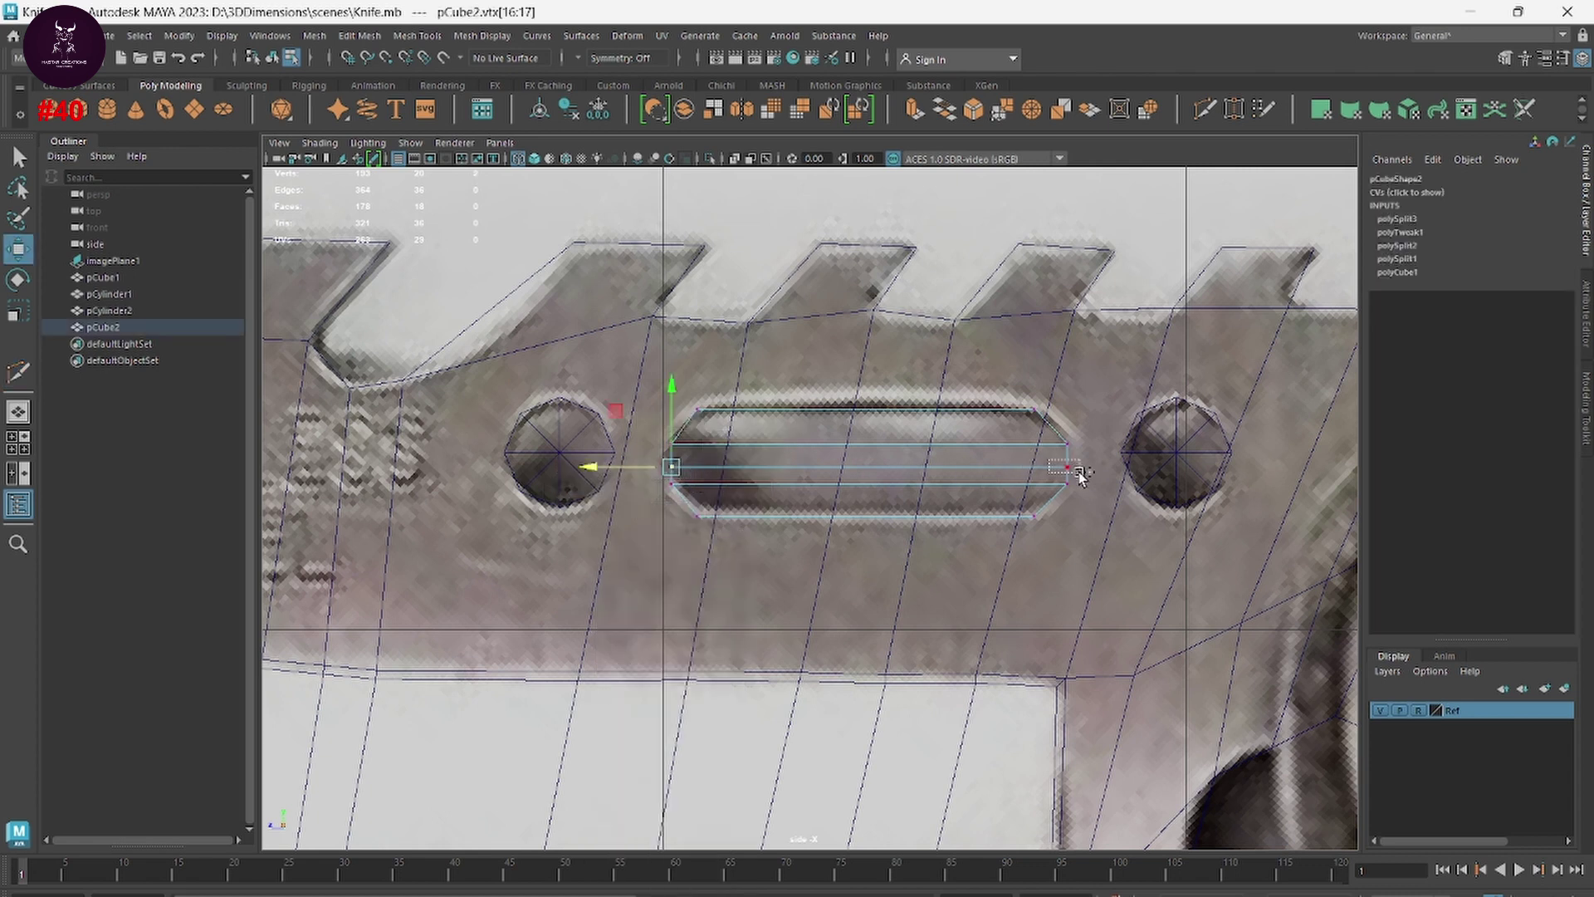
left_click_drag(1080, 473, 1085, 478, "shift")
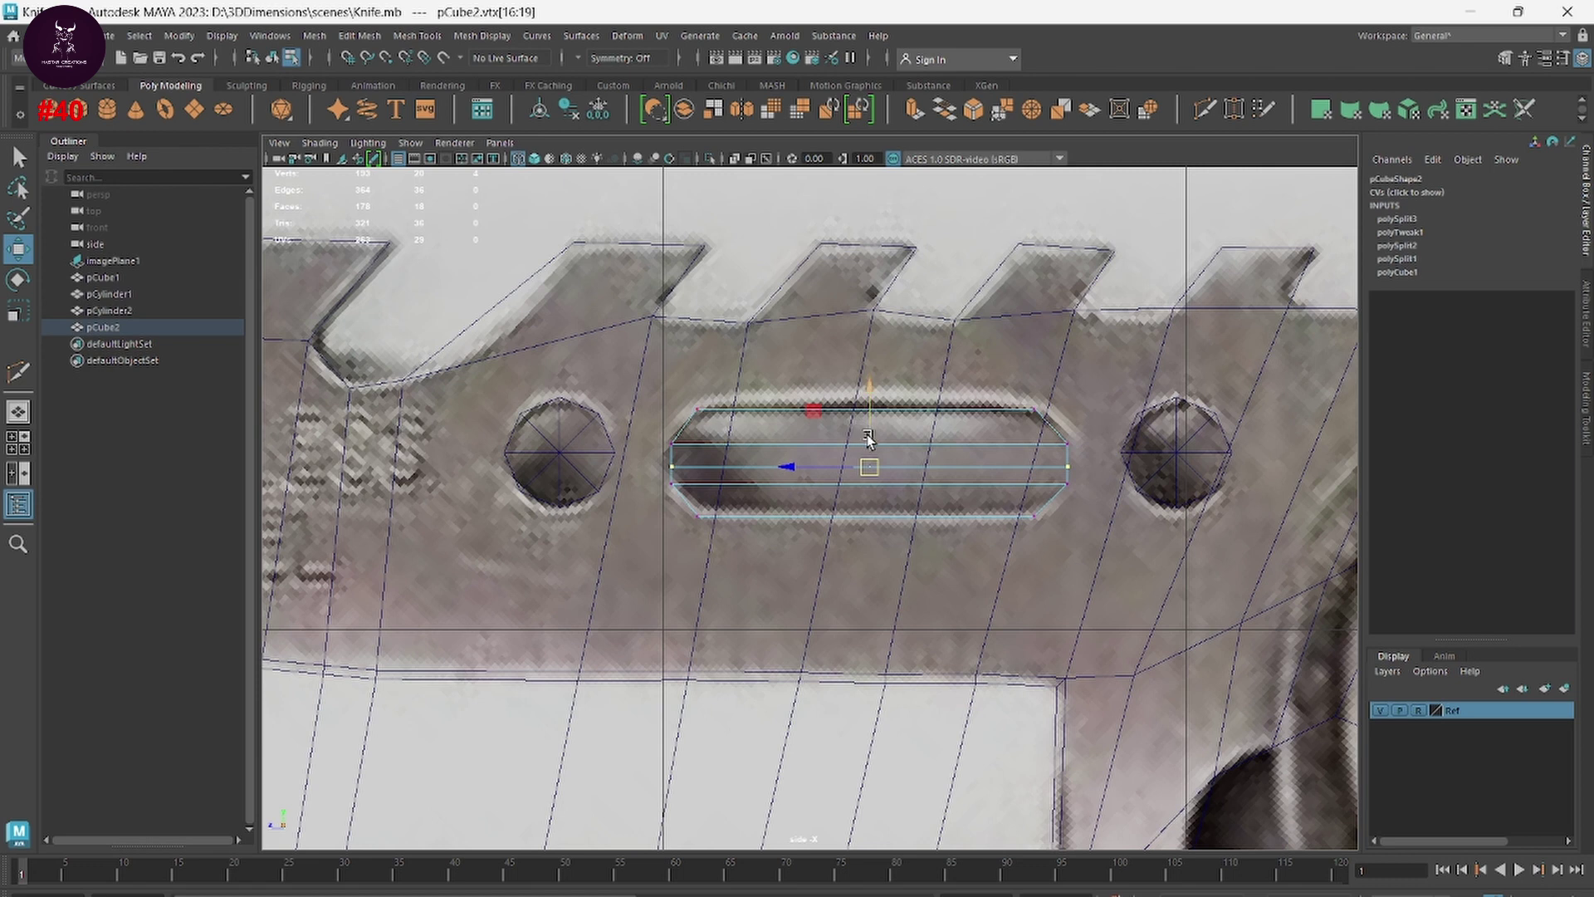
left_click_drag(868, 439, 795, 466)
key("r")
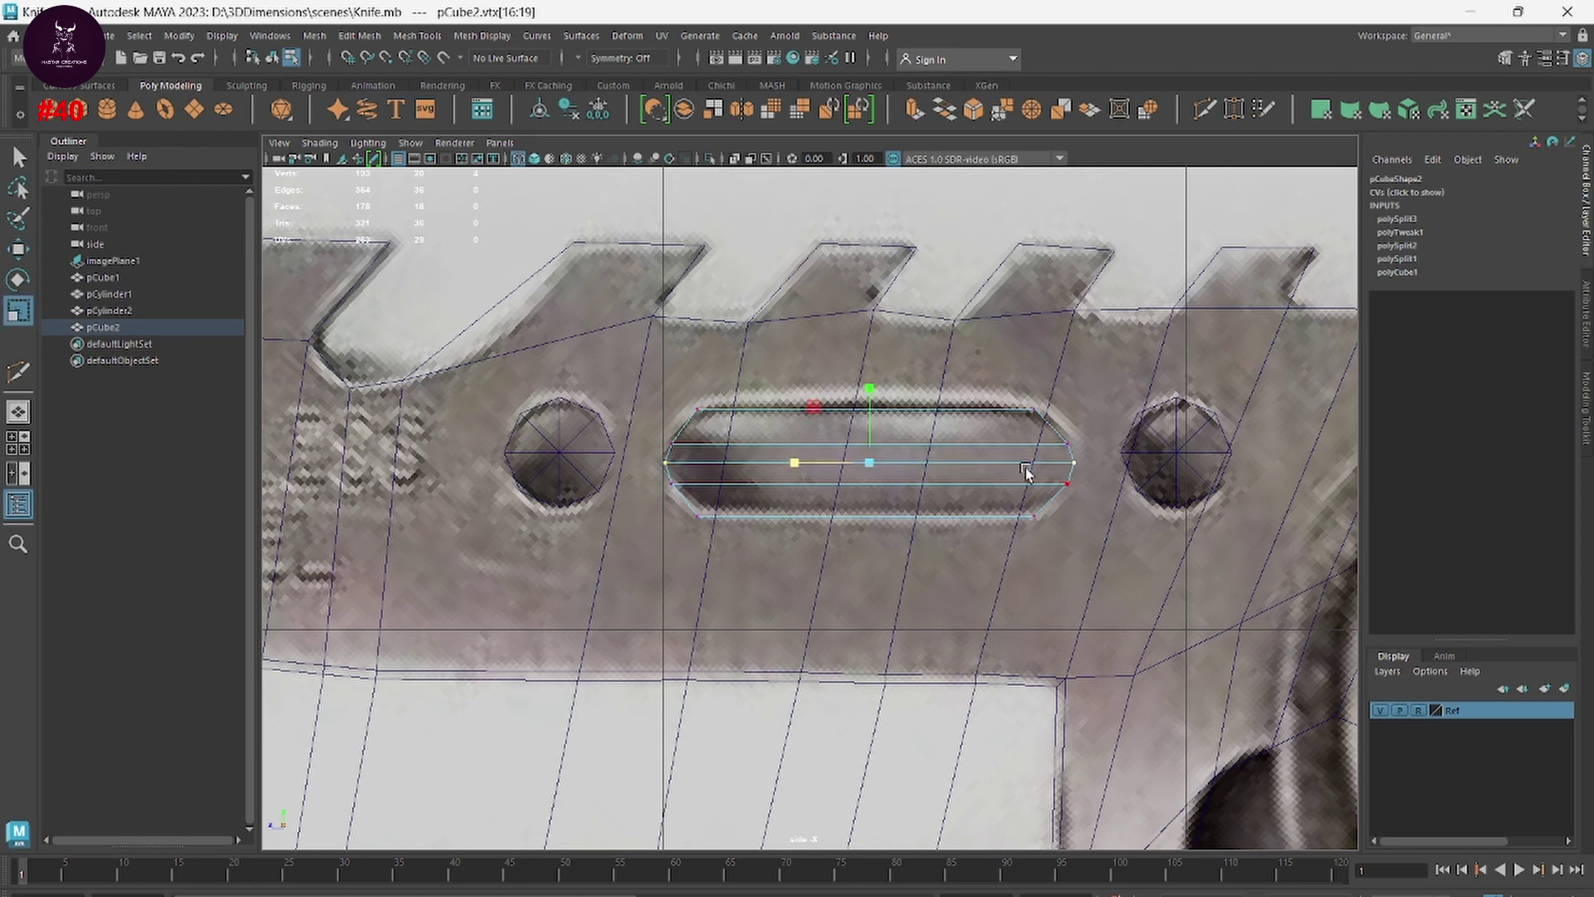
right_click_drag(1027, 474, 980, 300)
left_click(1032, 266)
Step: In perspective, move pCube2, pCylinder1 and pCylinder2 along X into the blade's thickness
key("space")
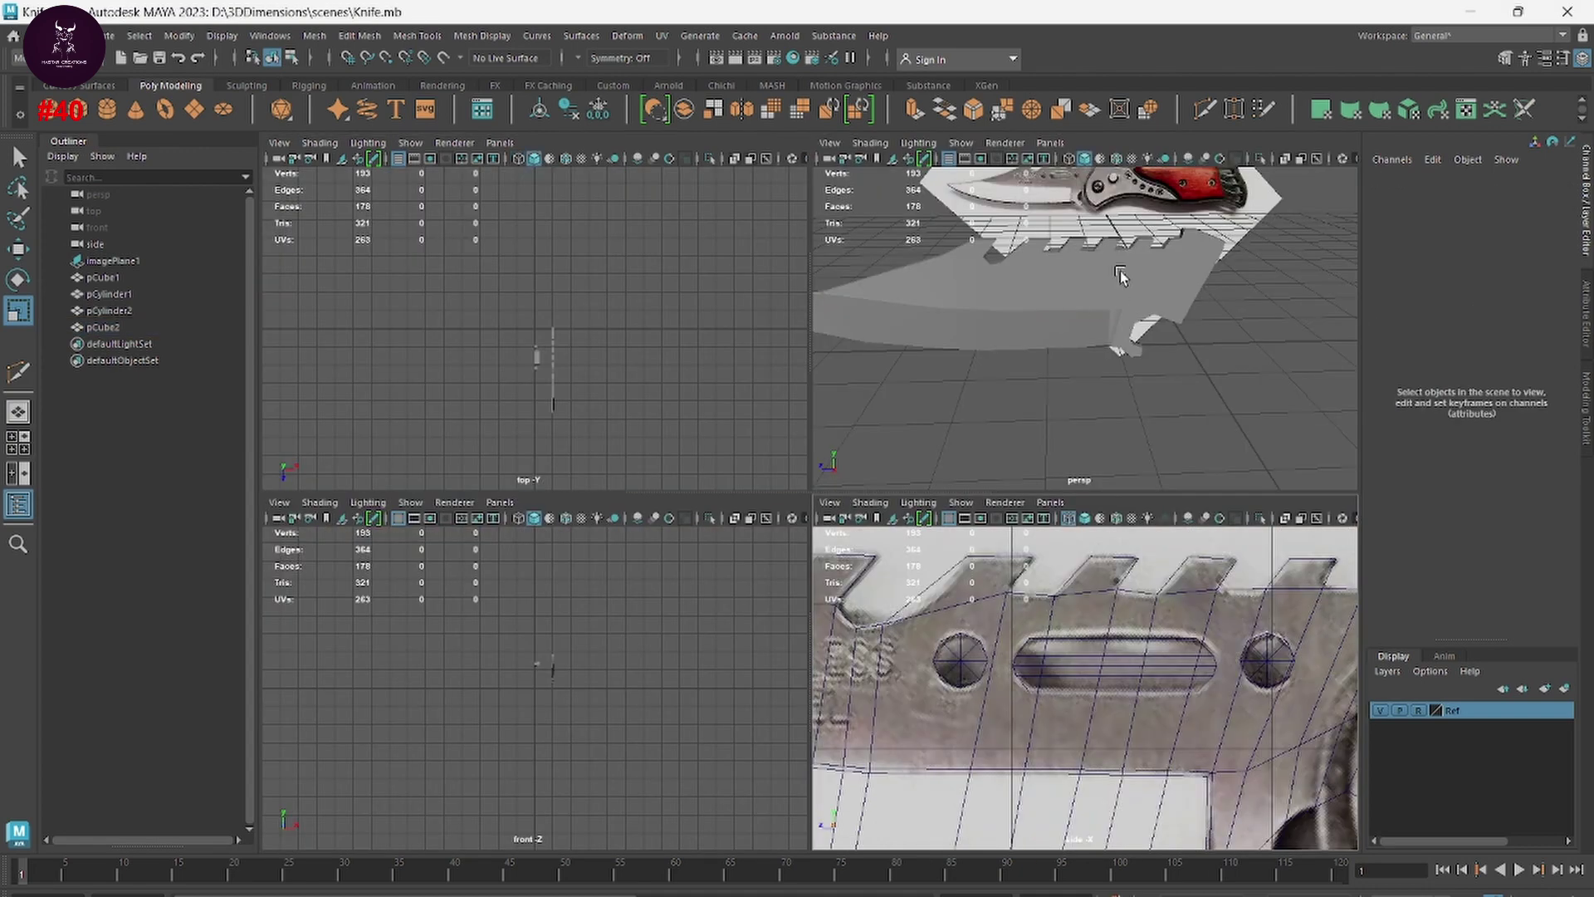
key("space")
mouse_move(907, 495)
left_mouse_down("alt")
mouse_move(854, 437)
mouse_move(793, 508)
left_mouse_up("alt")
left_click(808, 445)
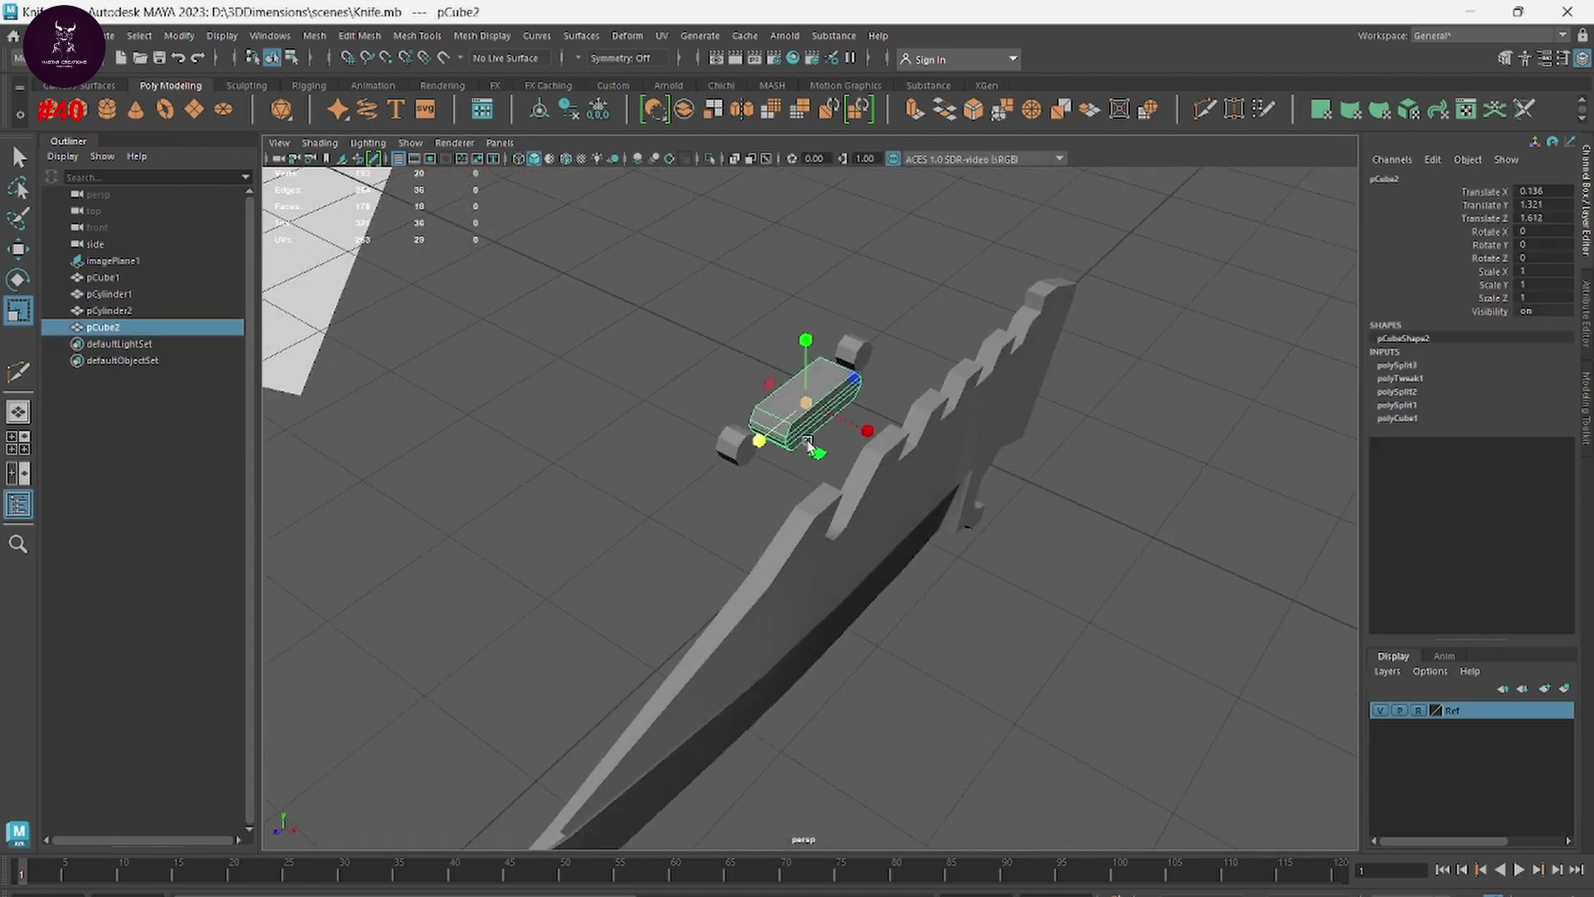
key("w")
left_click_drag(863, 432, 1030, 496)
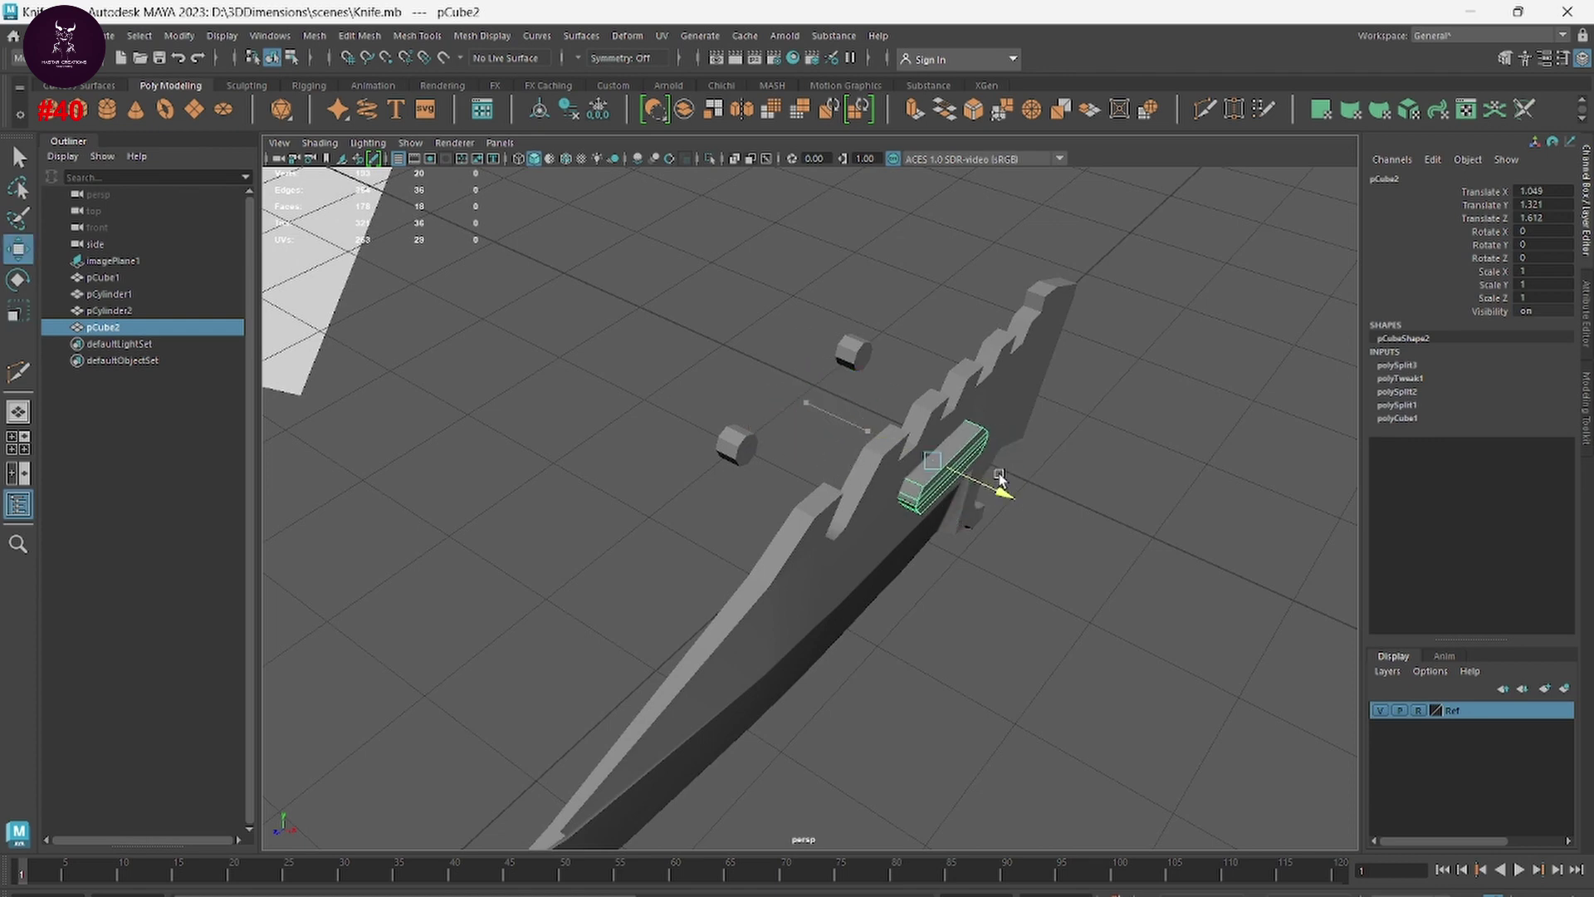
left_click(728, 428)
left_click_drag(793, 470, 942, 529)
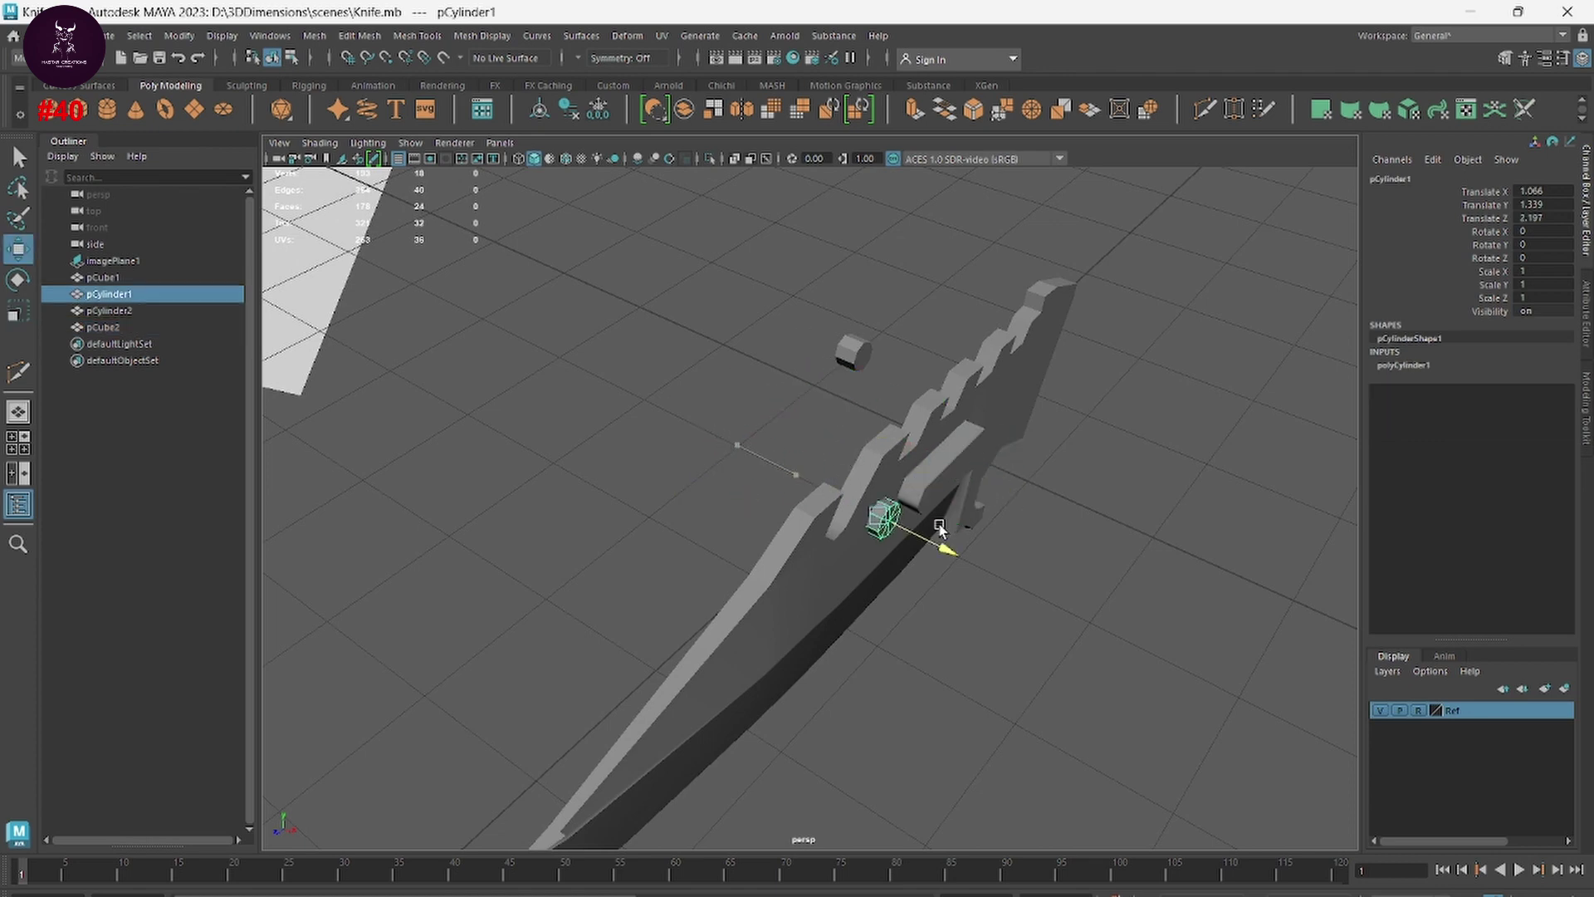
left_click(854, 352)
left_click_drag(905, 368, 1046, 426)
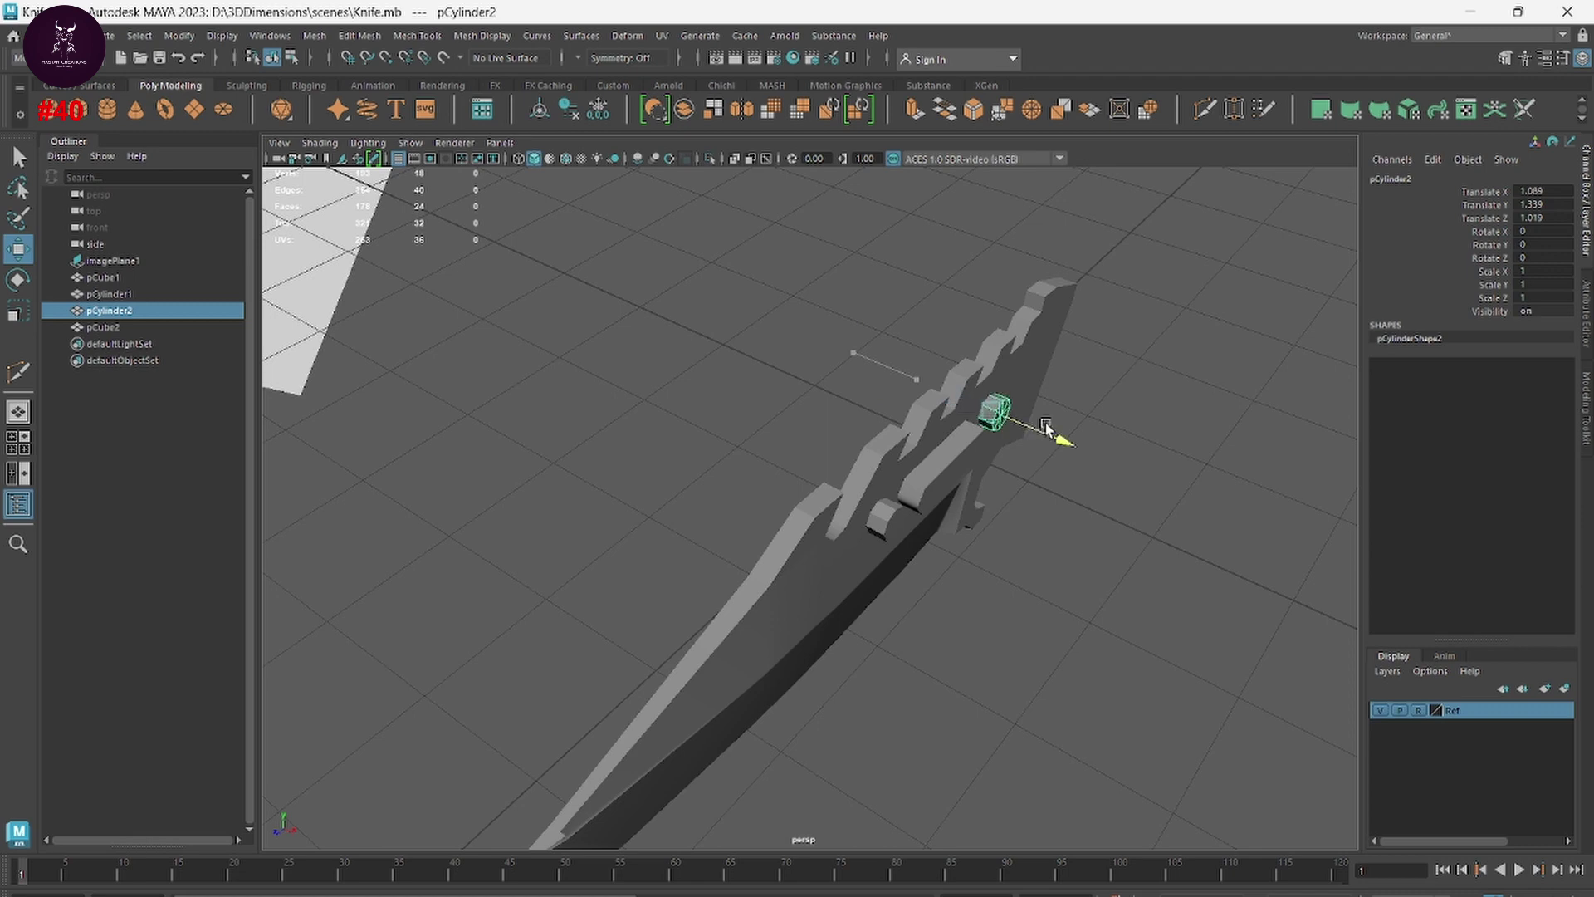
Step: Orbit and zoom to confirm the three cutters pass through the blade
left_click(1221, 580)
mouse_move(1220, 580)
left_mouse_down("alt")
mouse_move(989, 559)
mouse_move(1167, 585)
left_mouse_up("alt")
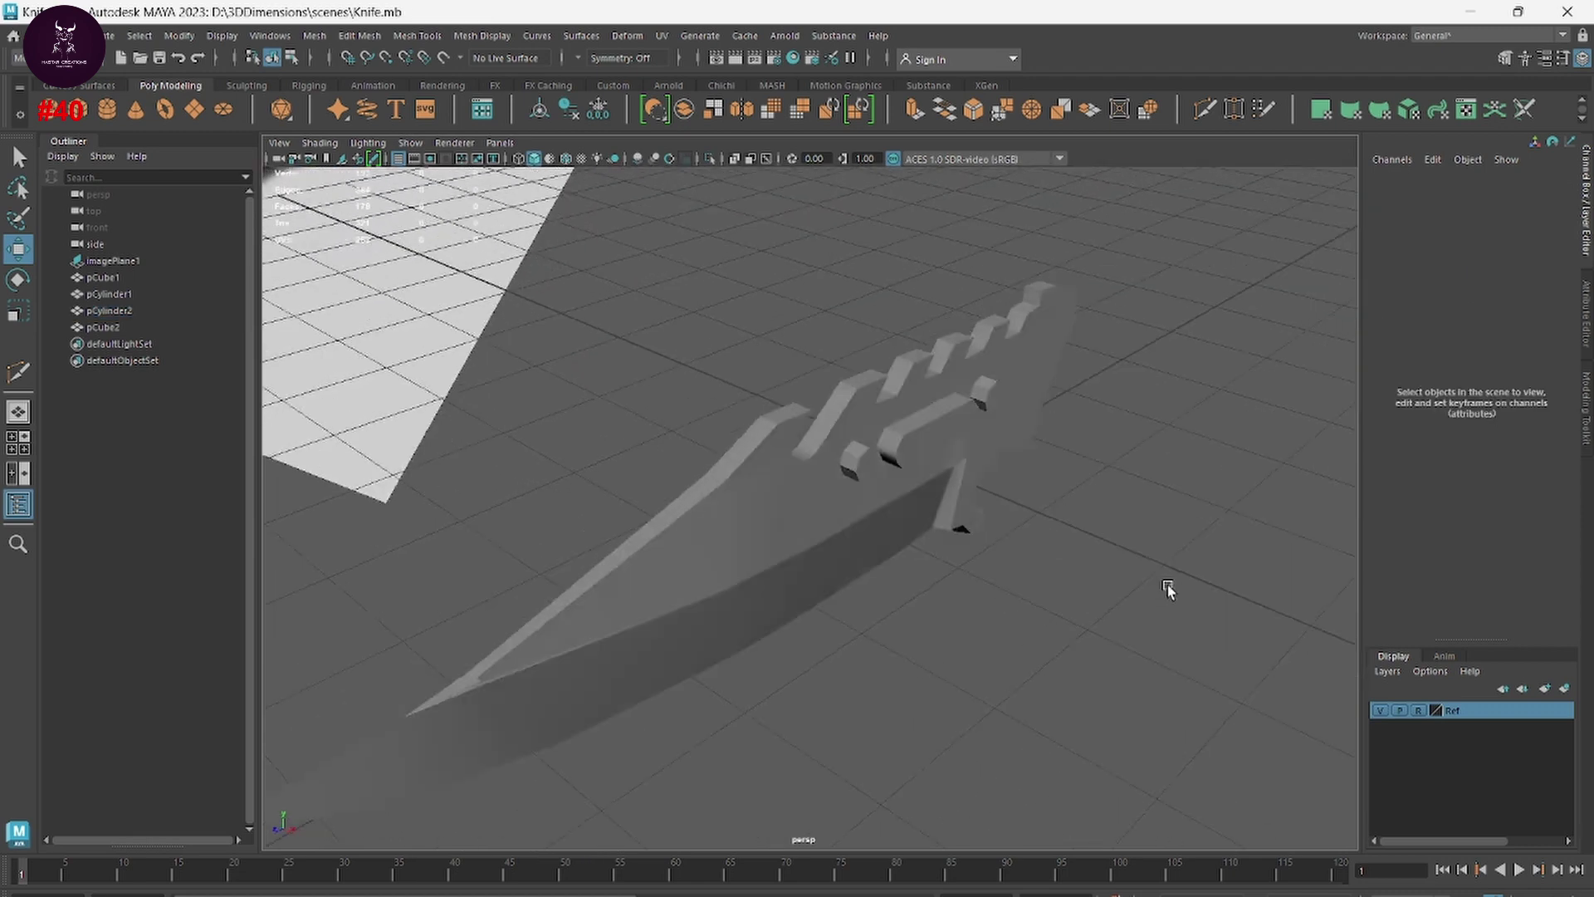
scroll(1167, 584, "up", 2)
scroll(1114, 566, "up", 3)
scroll(997, 532, "up", 3)
scroll(933, 540, "up", 2)
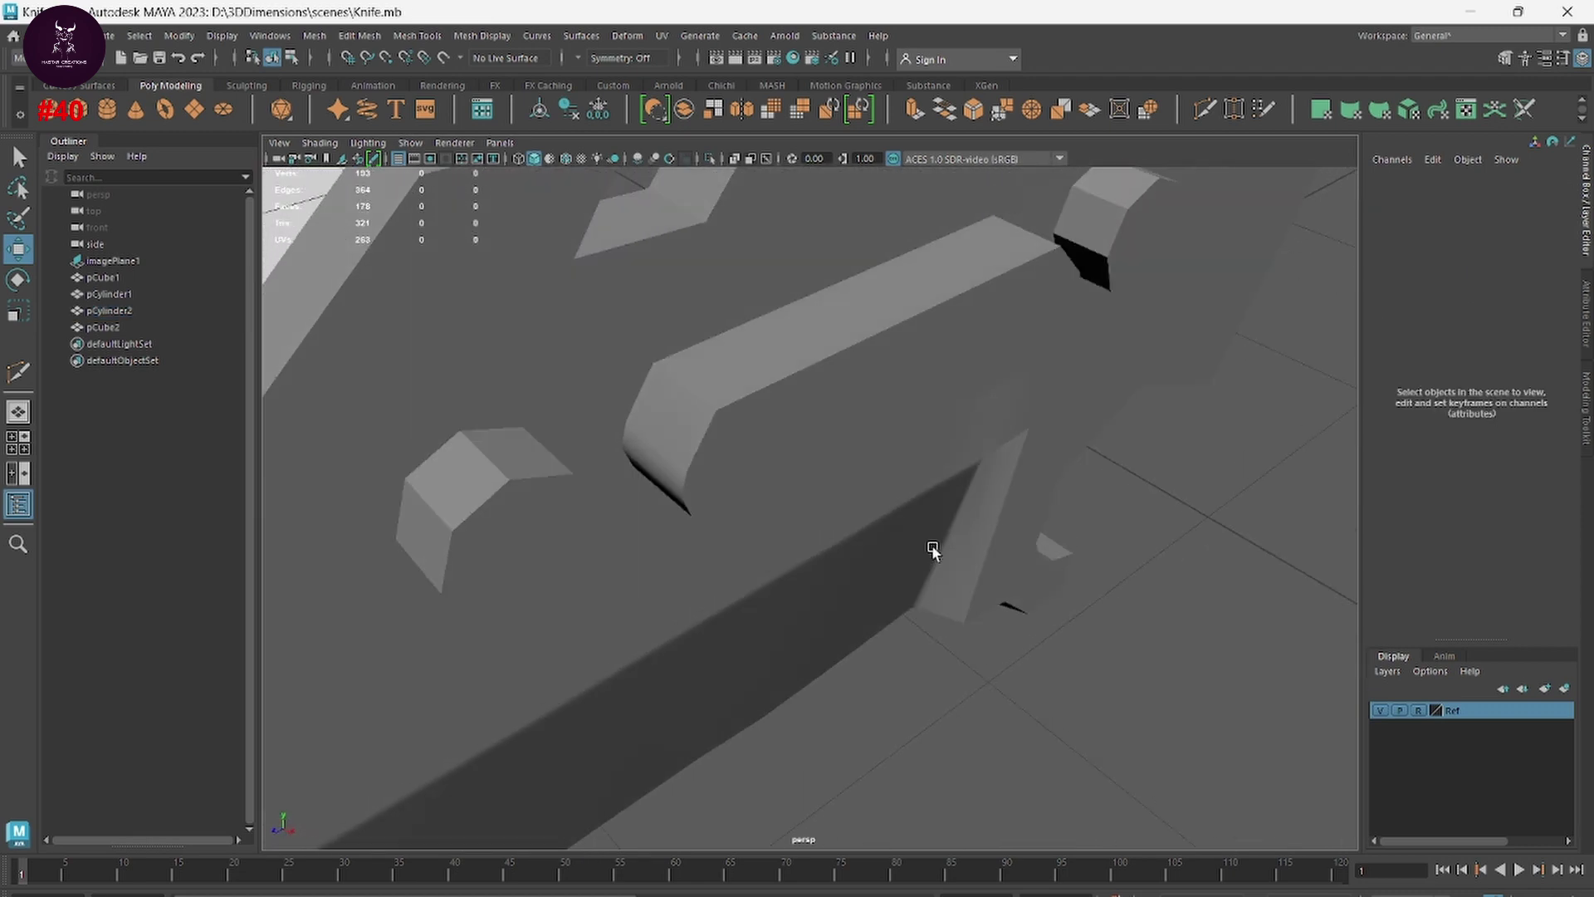
scroll(934, 549, "down", 3)
scroll(847, 523, "down", 1)
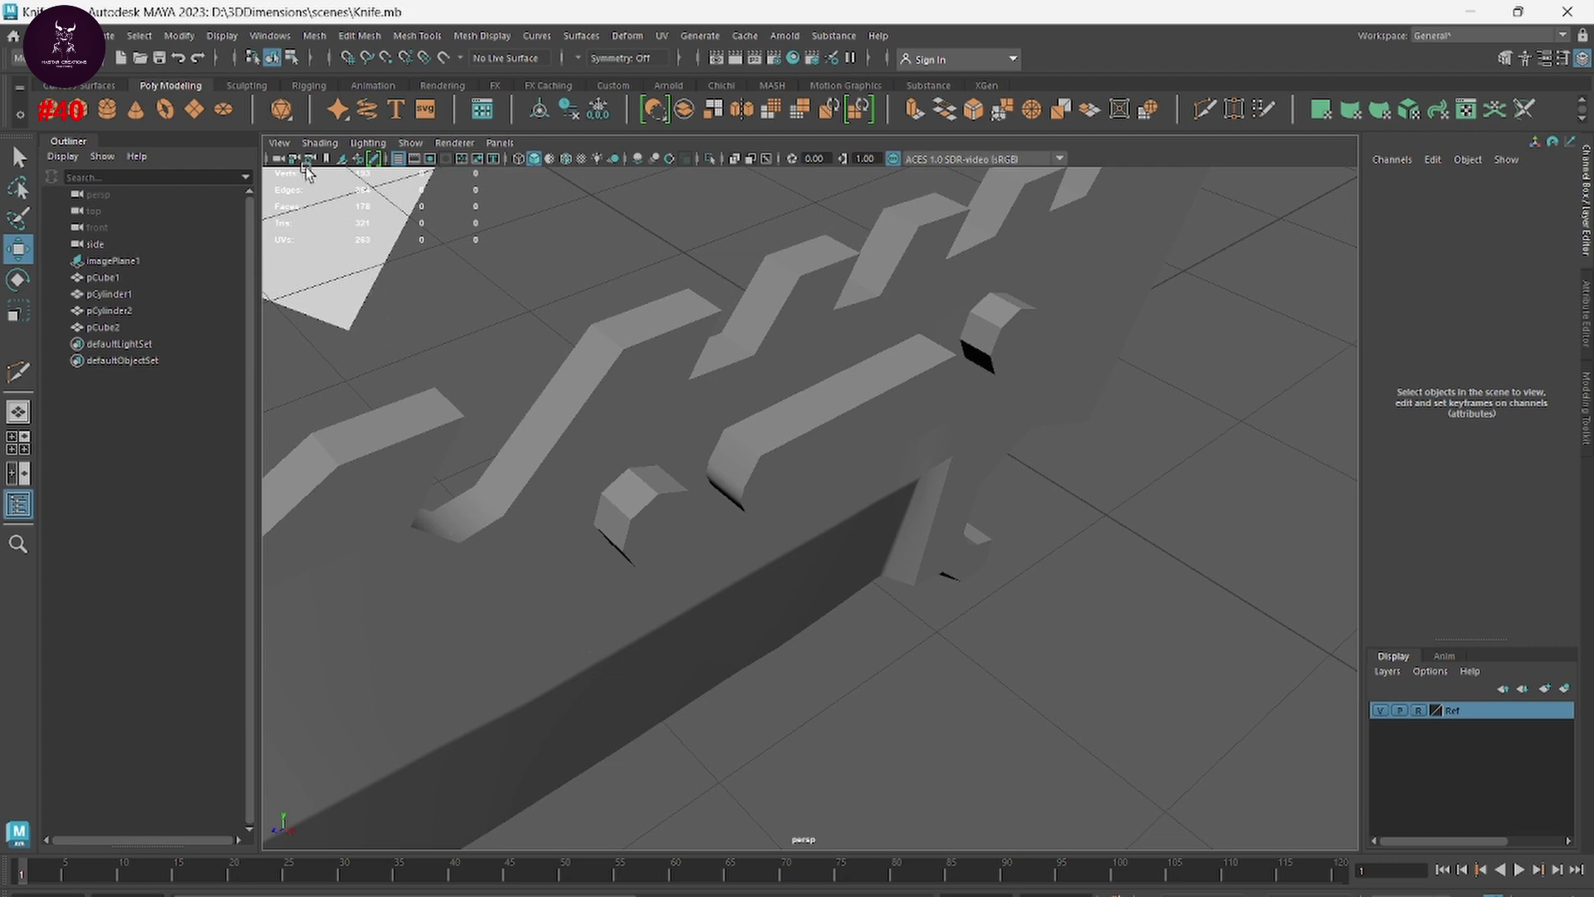
left_click(312, 35)
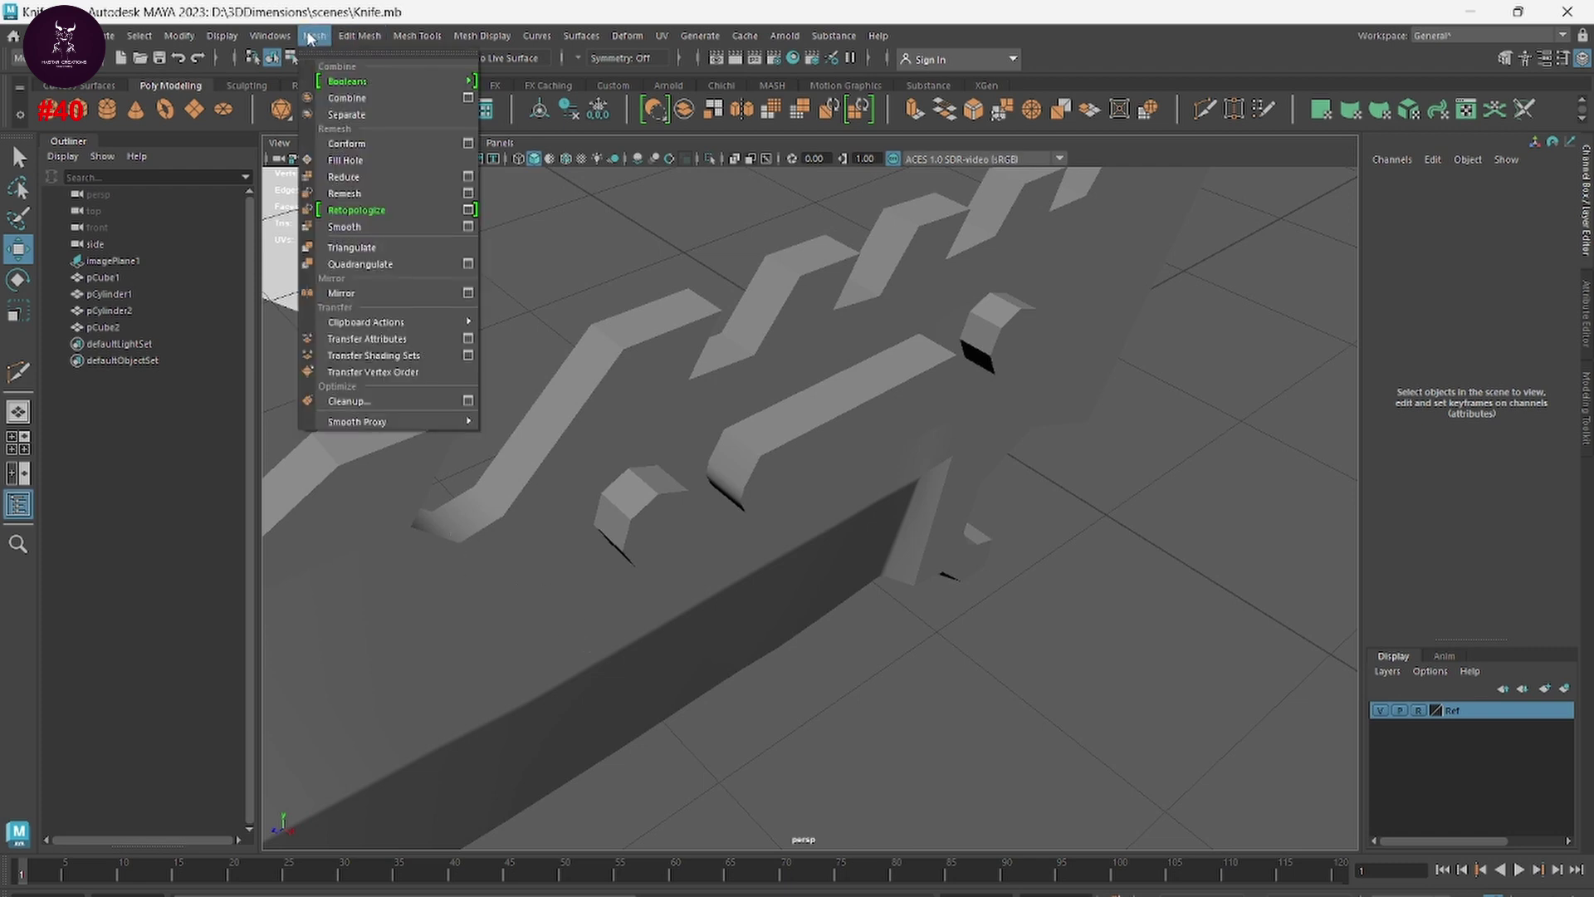
mouse_move(373, 81)
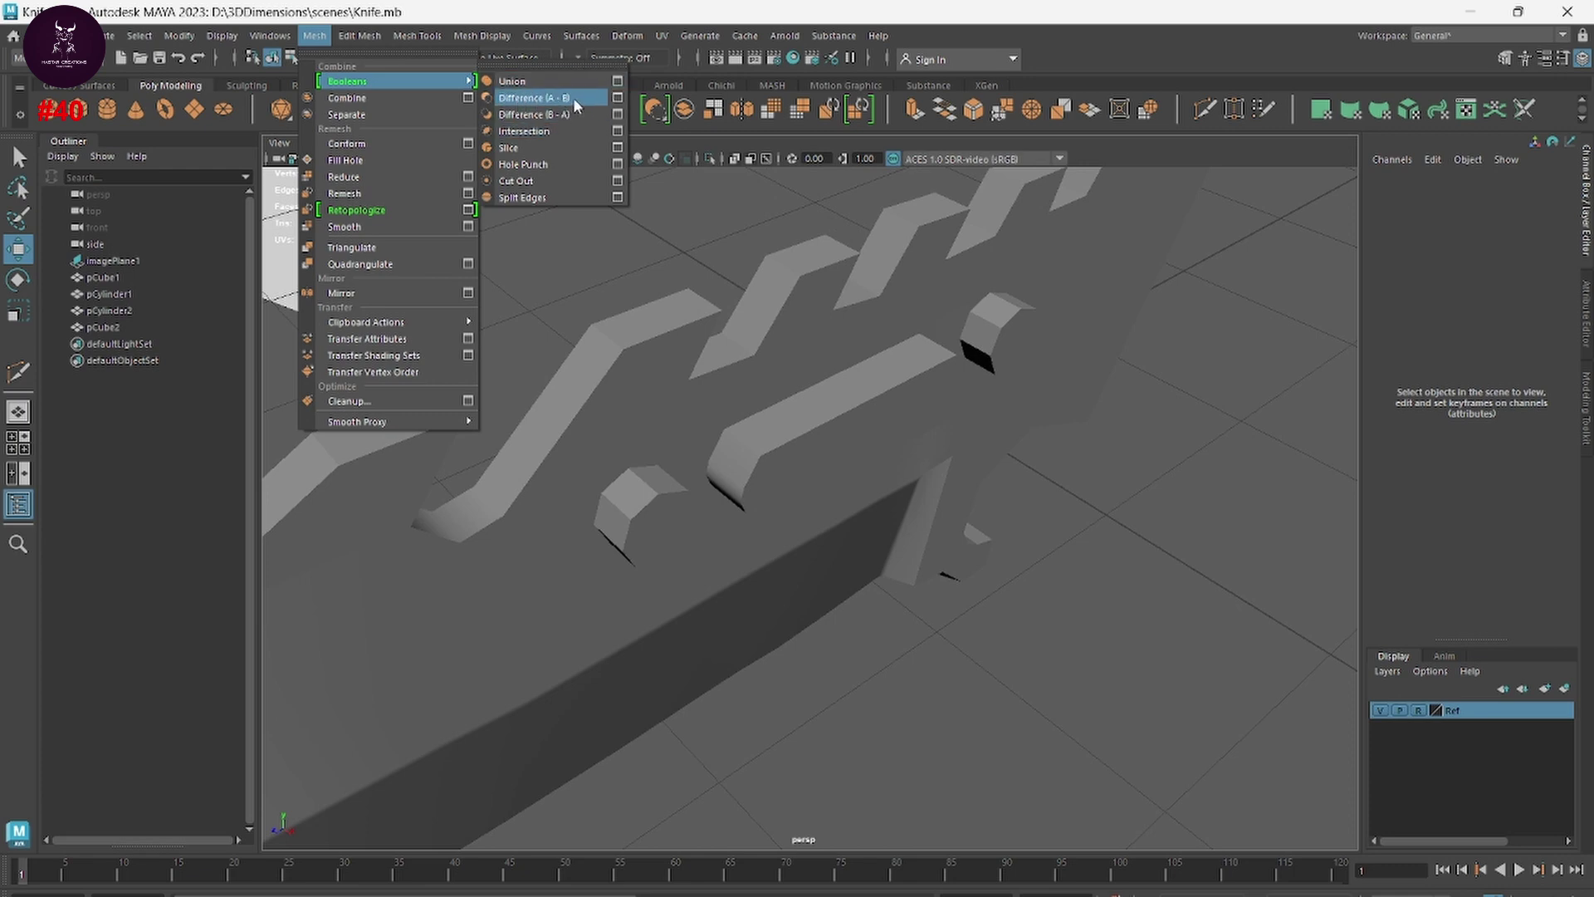
Step: Cut the left round hole with a Boolean Difference of the knife and pCylinder1
left_click(884, 731)
left_click(382, 638)
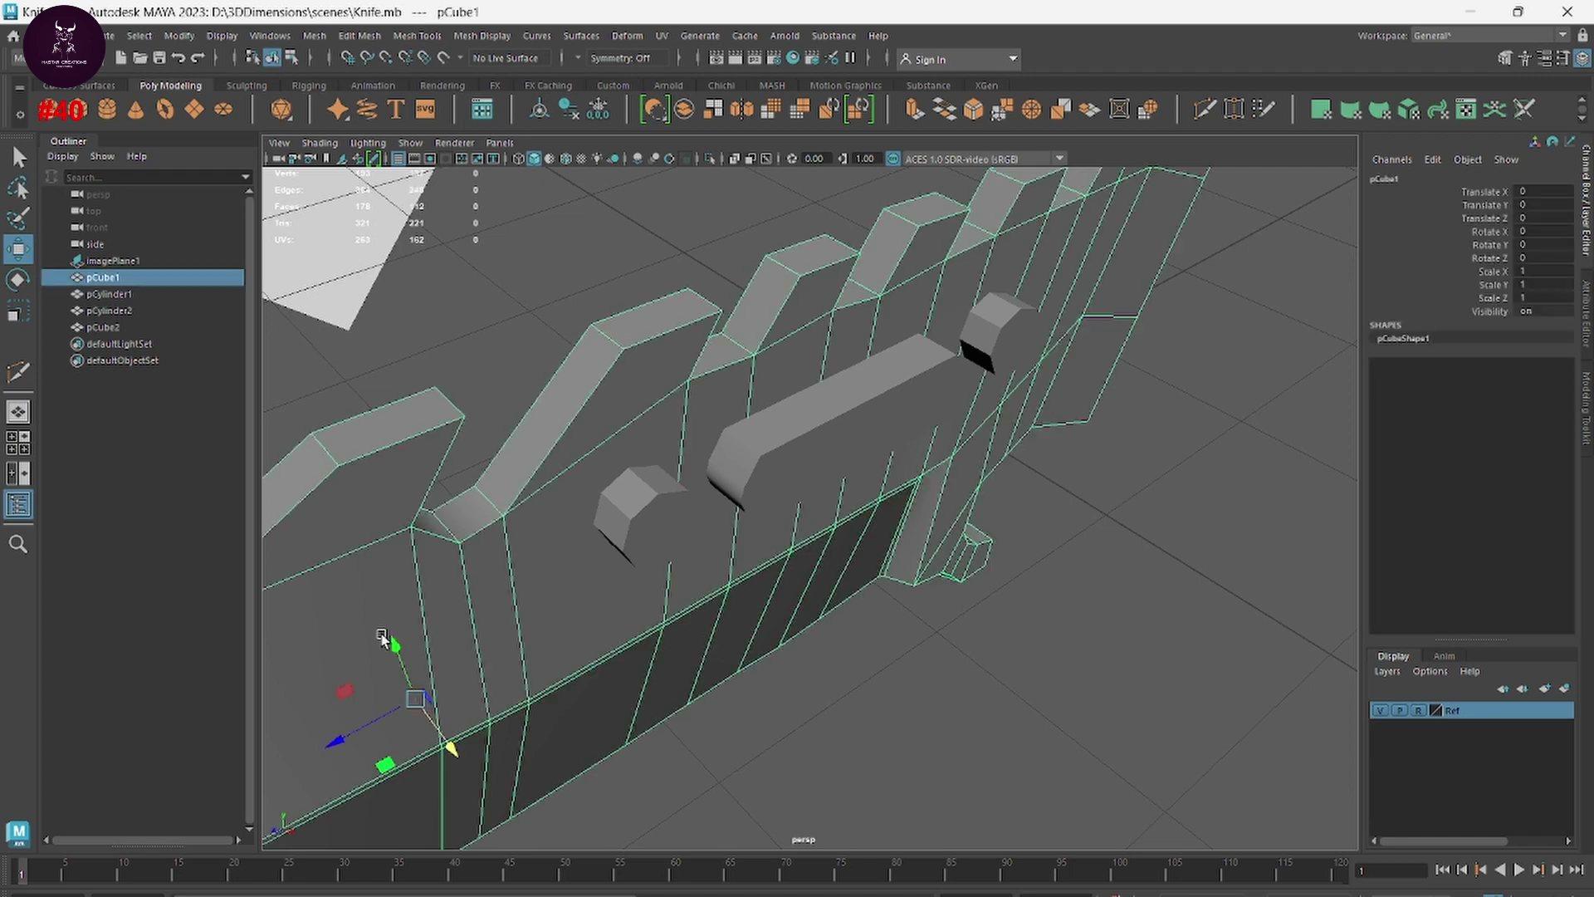
left_click(648, 503, "shift")
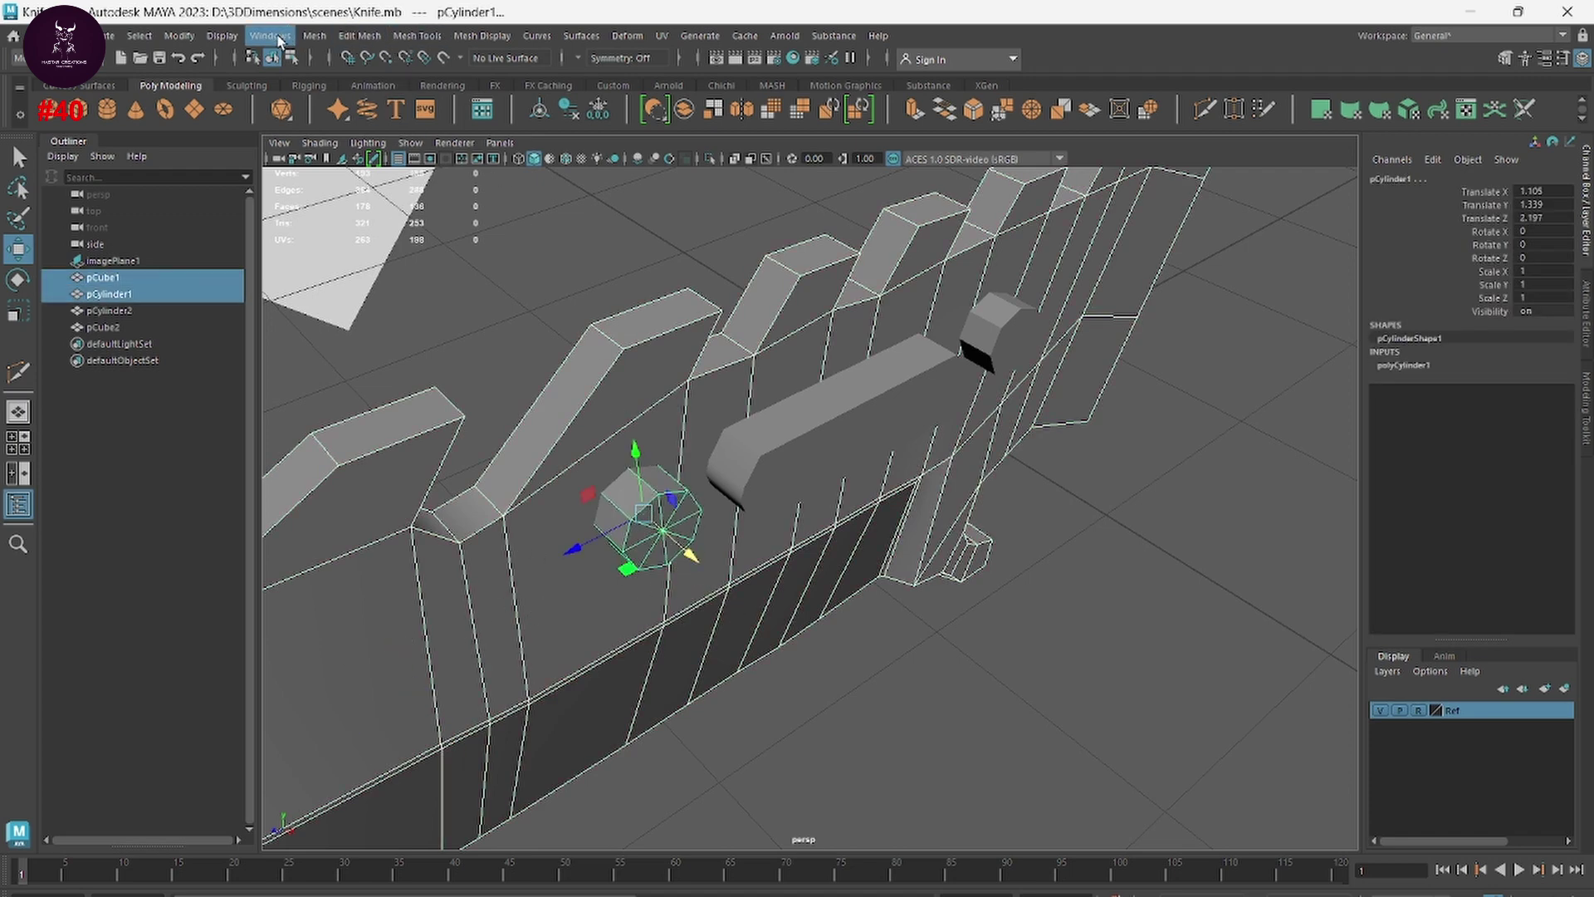
left_click(315, 36)
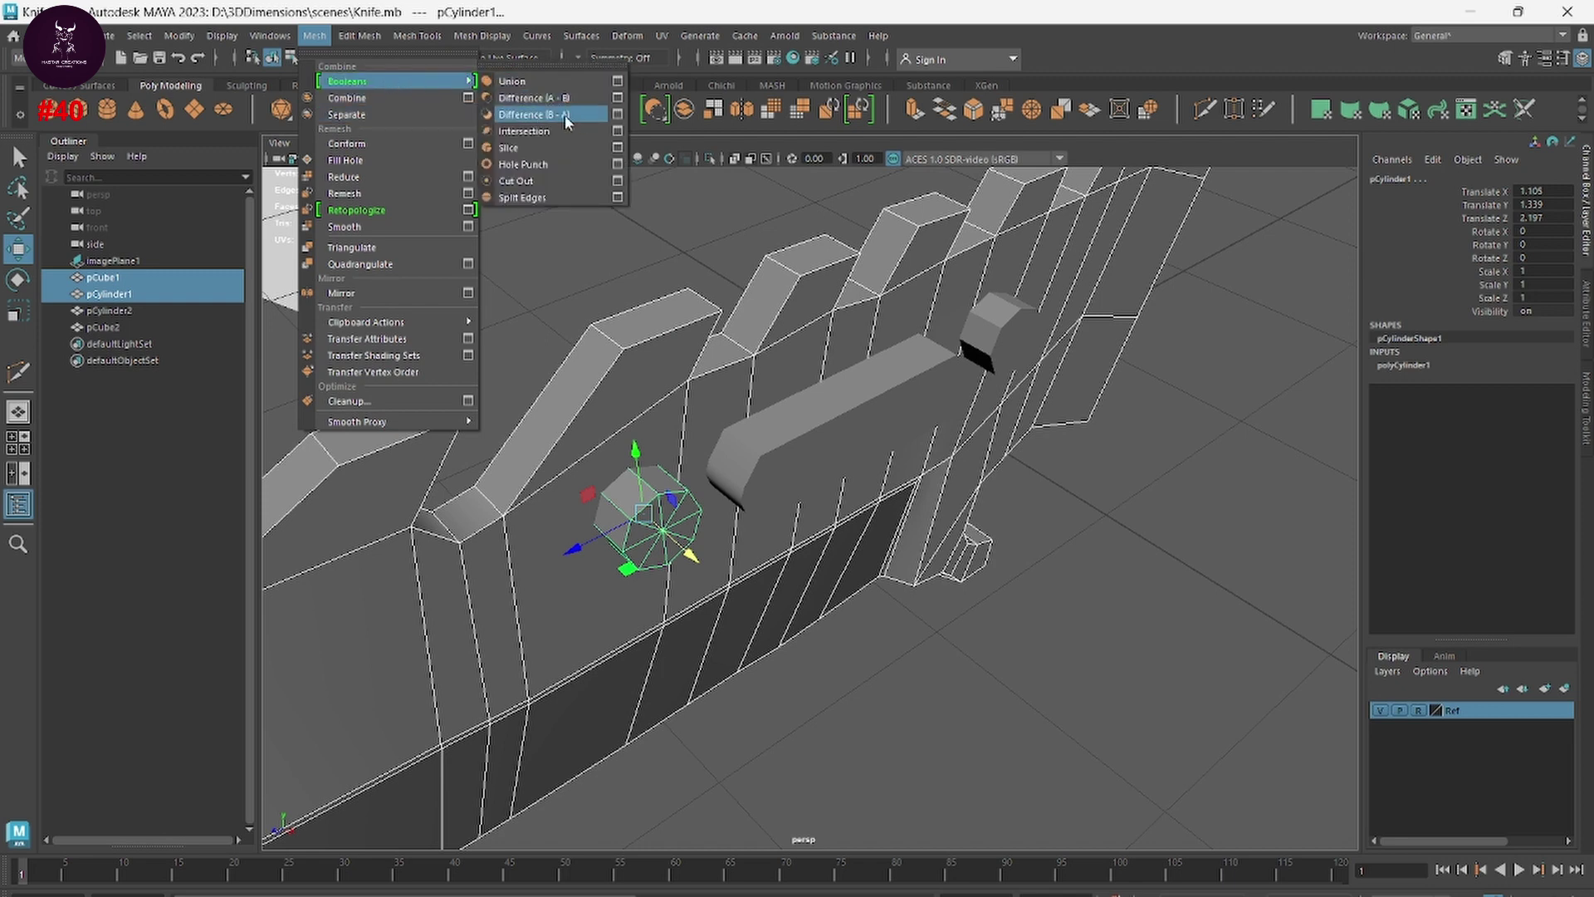
left_click(550, 98)
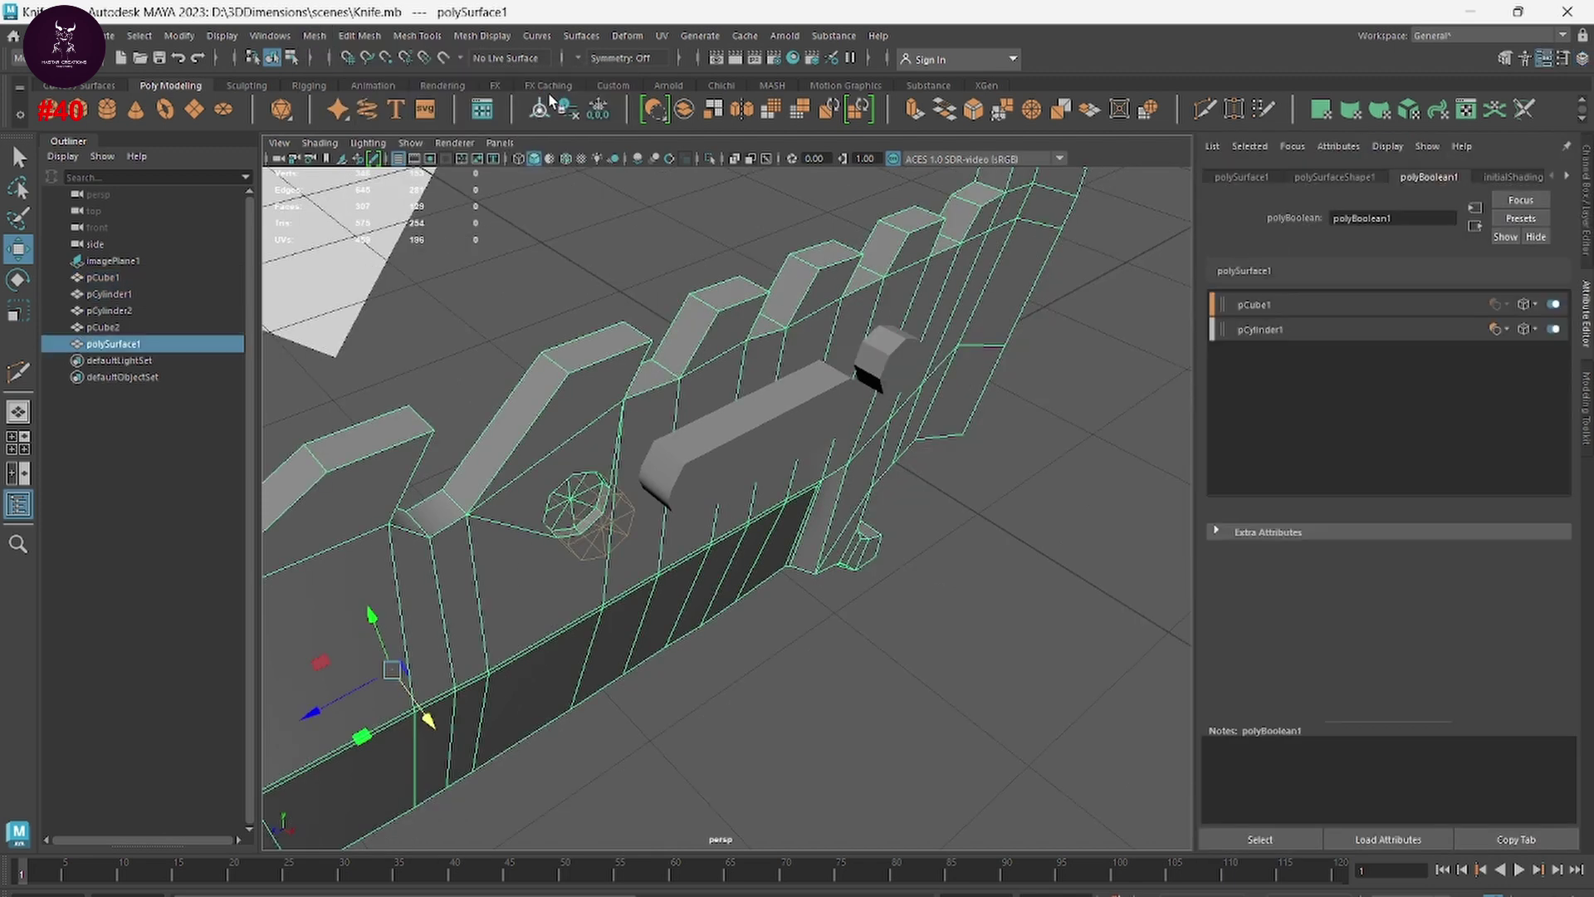
Step: Inspect the new hole, delete history, and unhide pCube2, selecting it with the knife
mouse_move(815, 574)
left_mouse_down("alt")
mouse_move(865, 578)
mouse_move(793, 561)
mouse_move(829, 544)
mouse_move(854, 562)
mouse_move(720, 558)
mouse_move(928, 581)
mouse_move(875, 591)
mouse_move(911, 563)
mouse_move(860, 643)
left_mouse_up("alt")
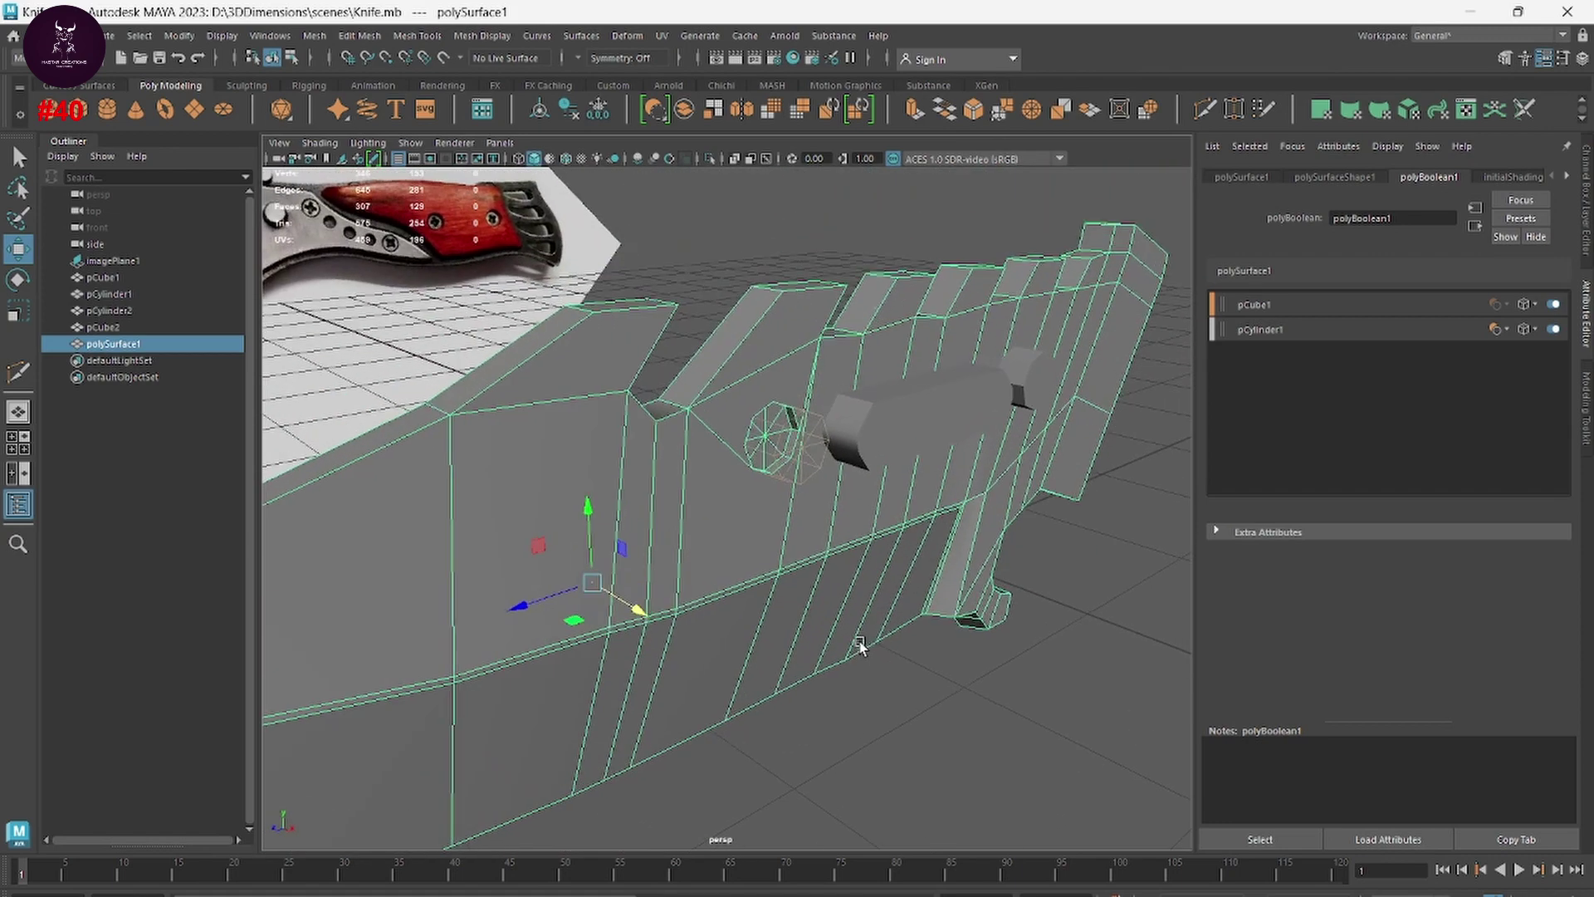
scroll(913, 498, "up", 2)
scroll(904, 524, "up", 1)
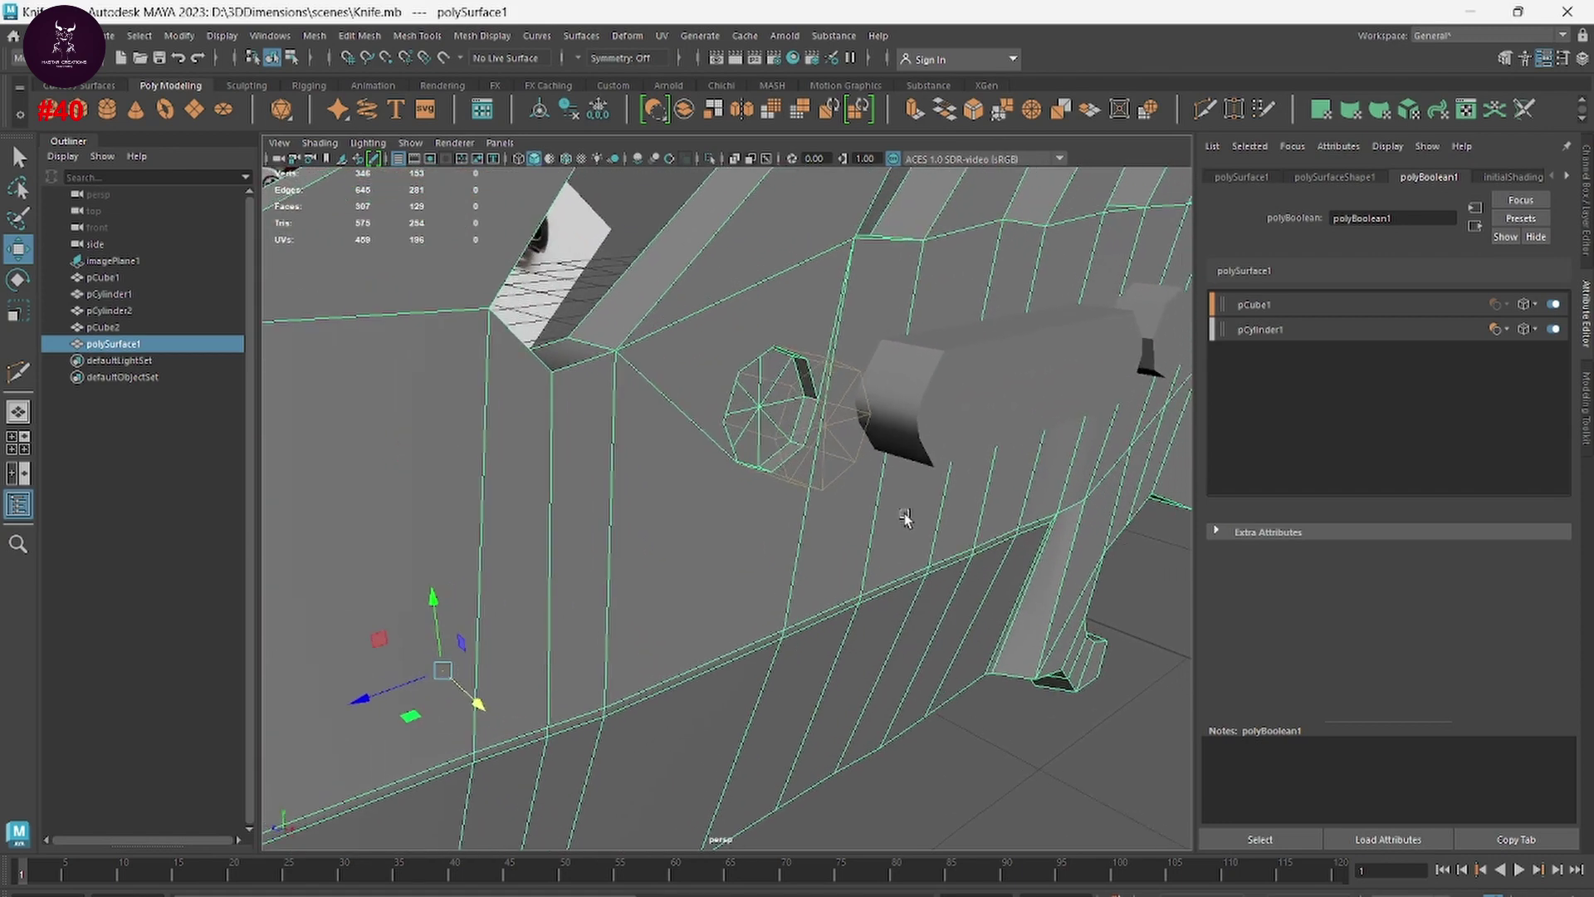
scroll(891, 524, "up", 1)
left_click_drag(890, 513, 860, 511, "alt")
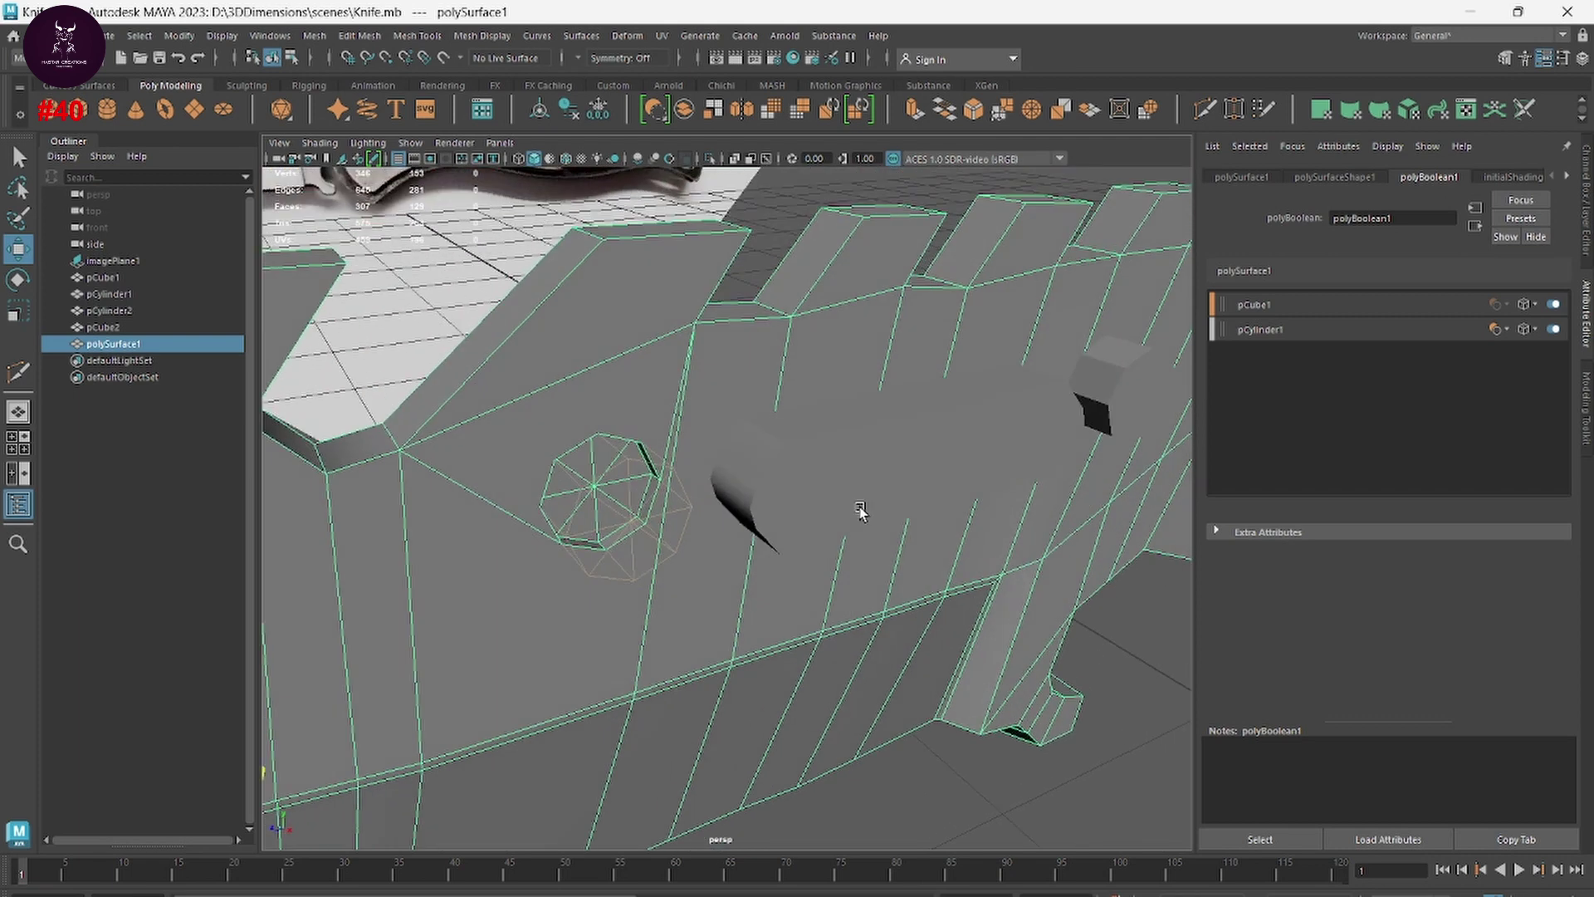
left_click(541, 114)
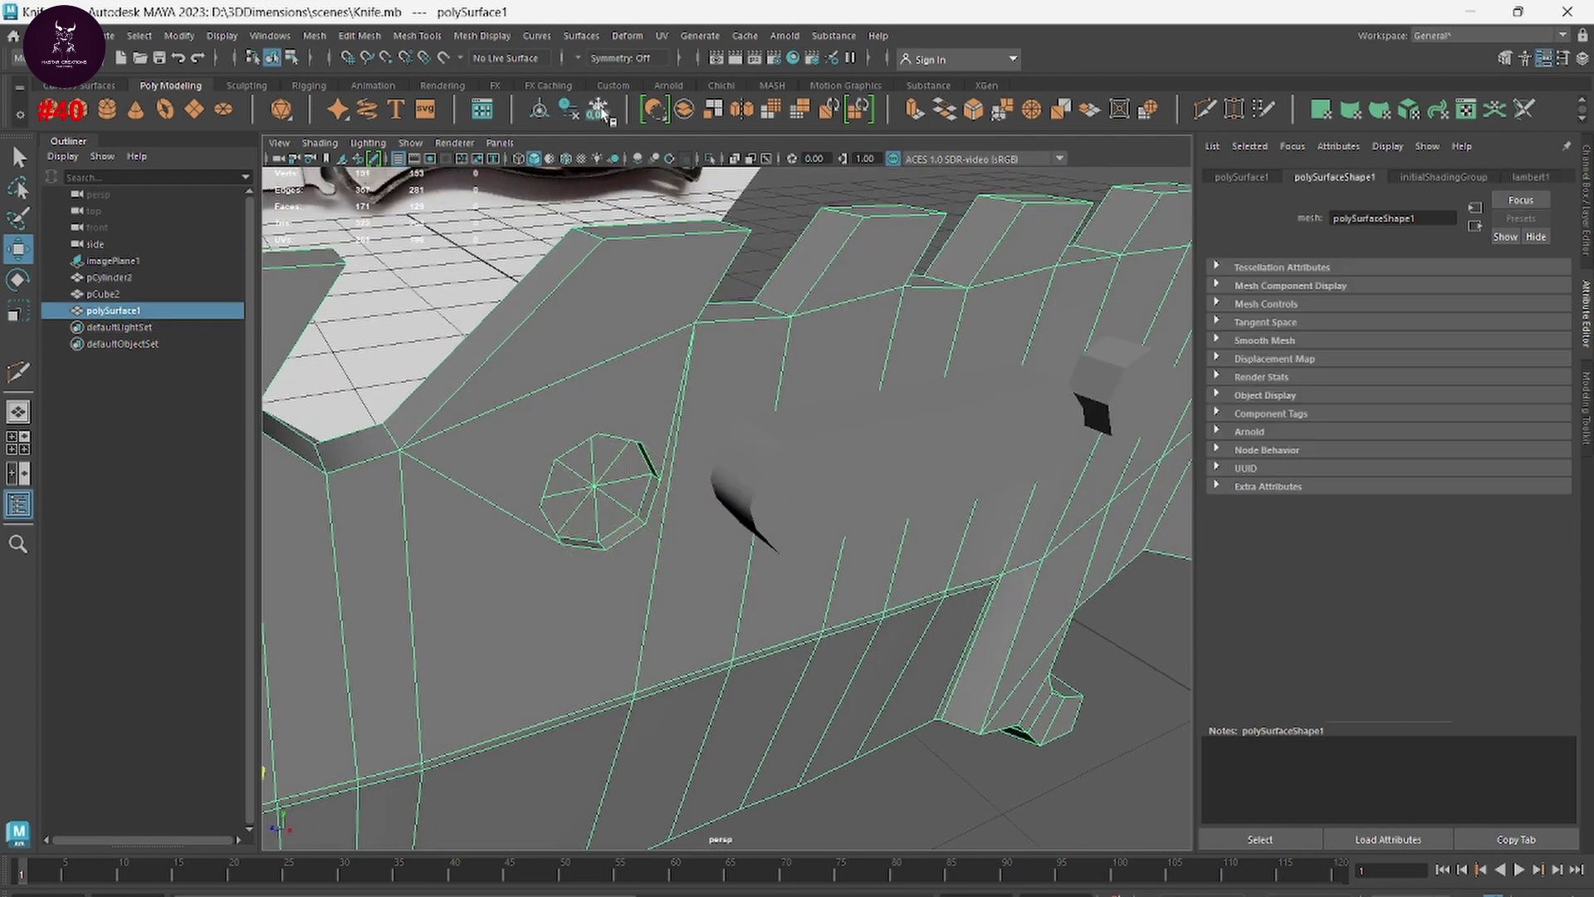
key("ctrl+shift+h")
left_click(695, 380, "shift")
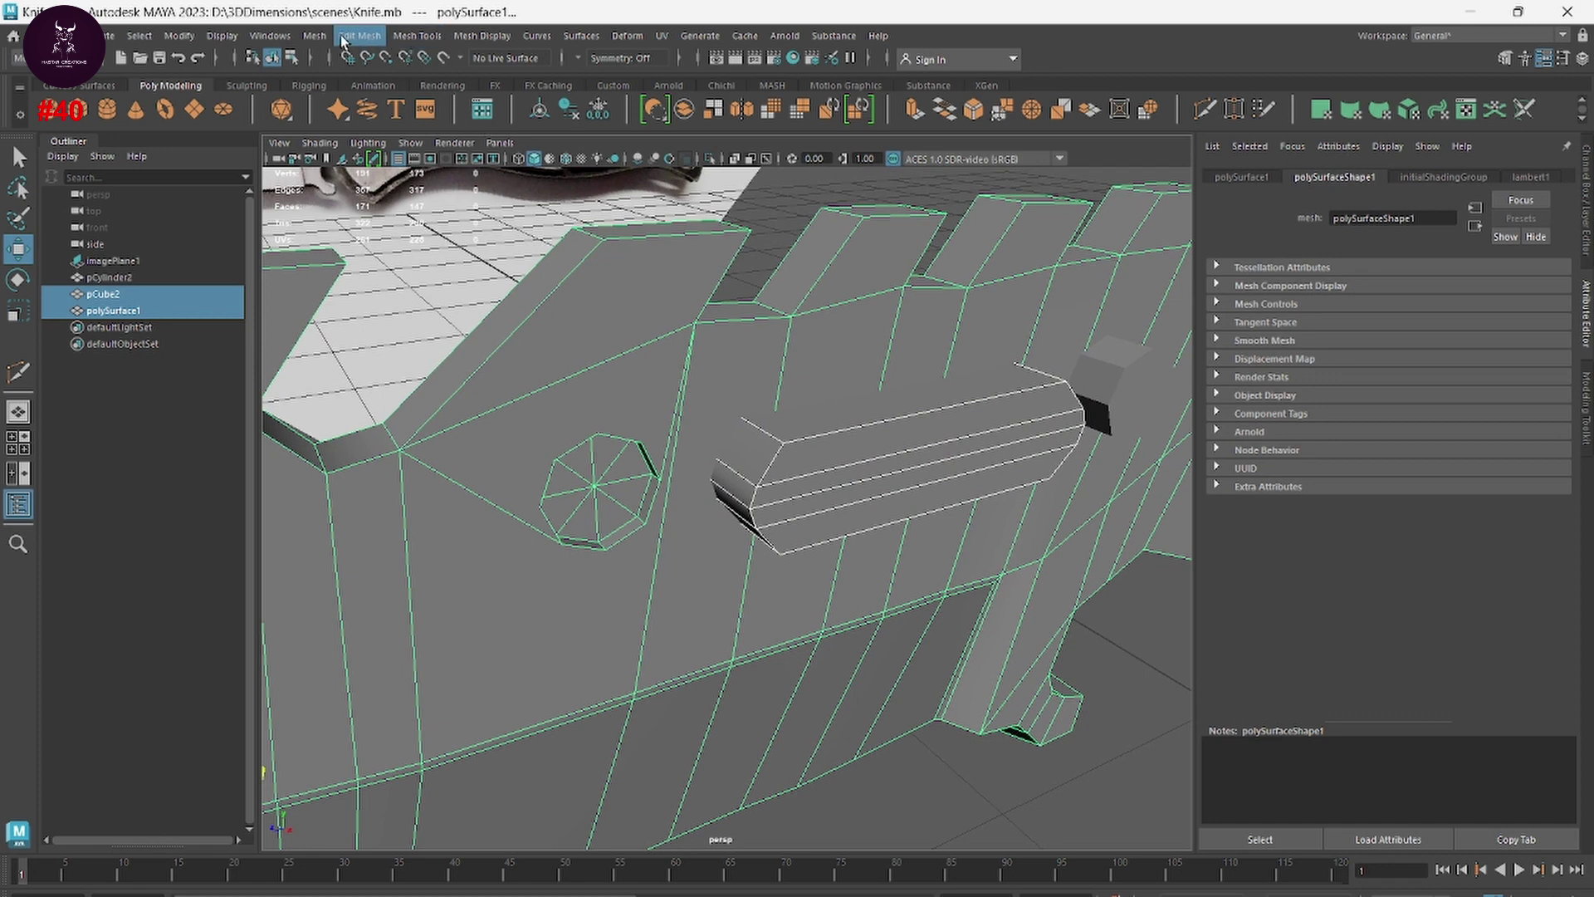
Step: Cut the oblong slot with a Boolean Difference of pCube2 and the knife
right_click_drag(869, 298, 914, 424)
left_click(1153, 673)
left_click(842, 457)
left_click(783, 647, "shift")
left_click(315, 36)
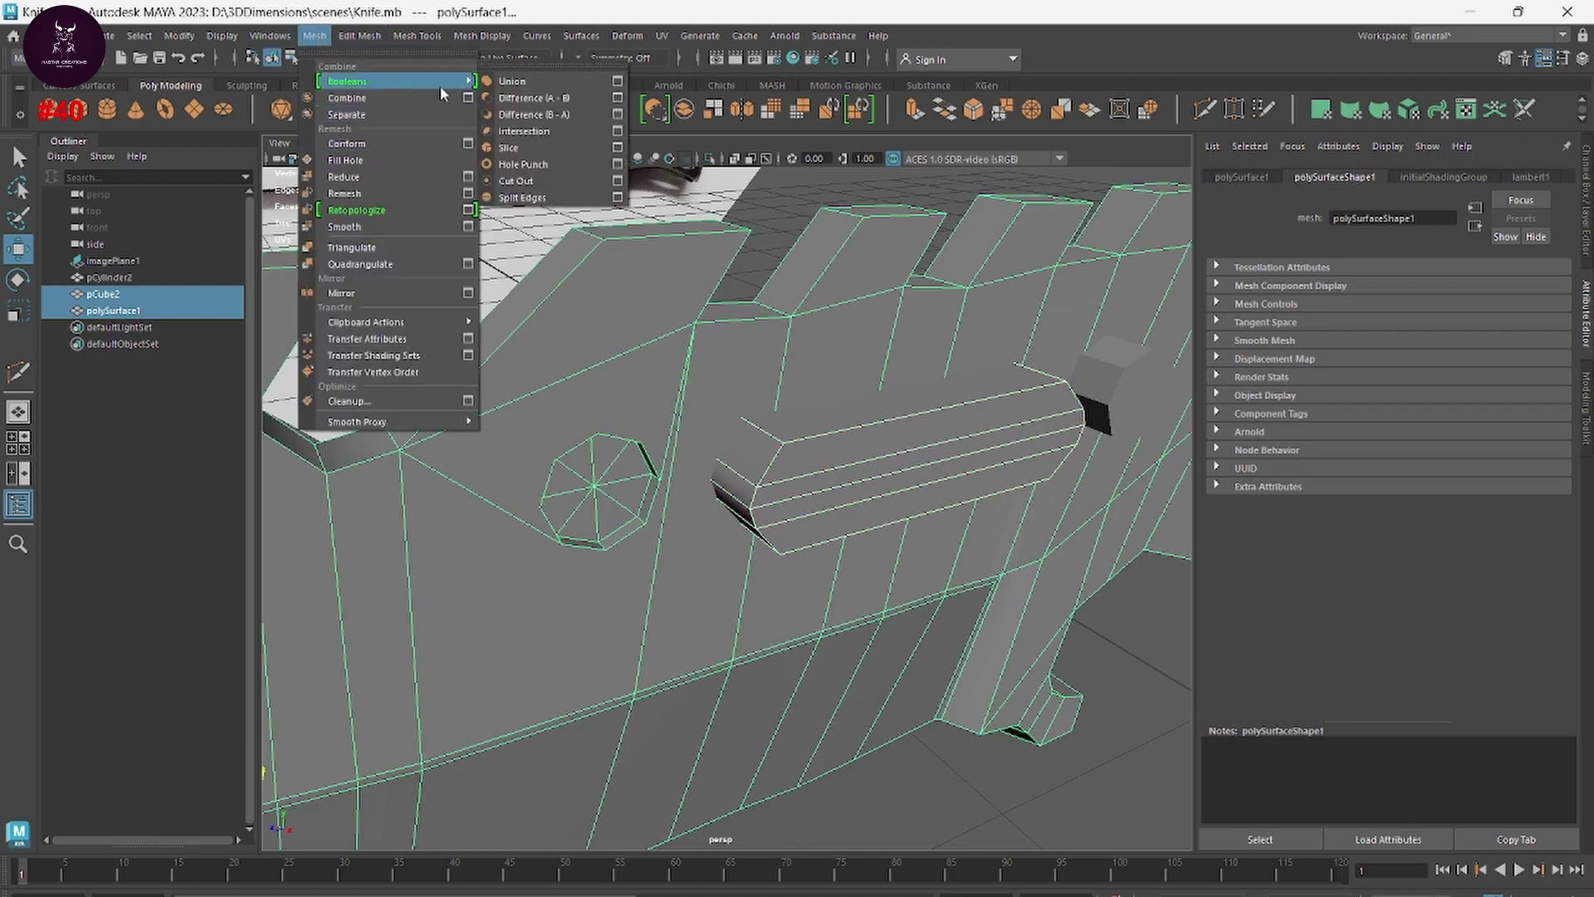
left_click(521, 99)
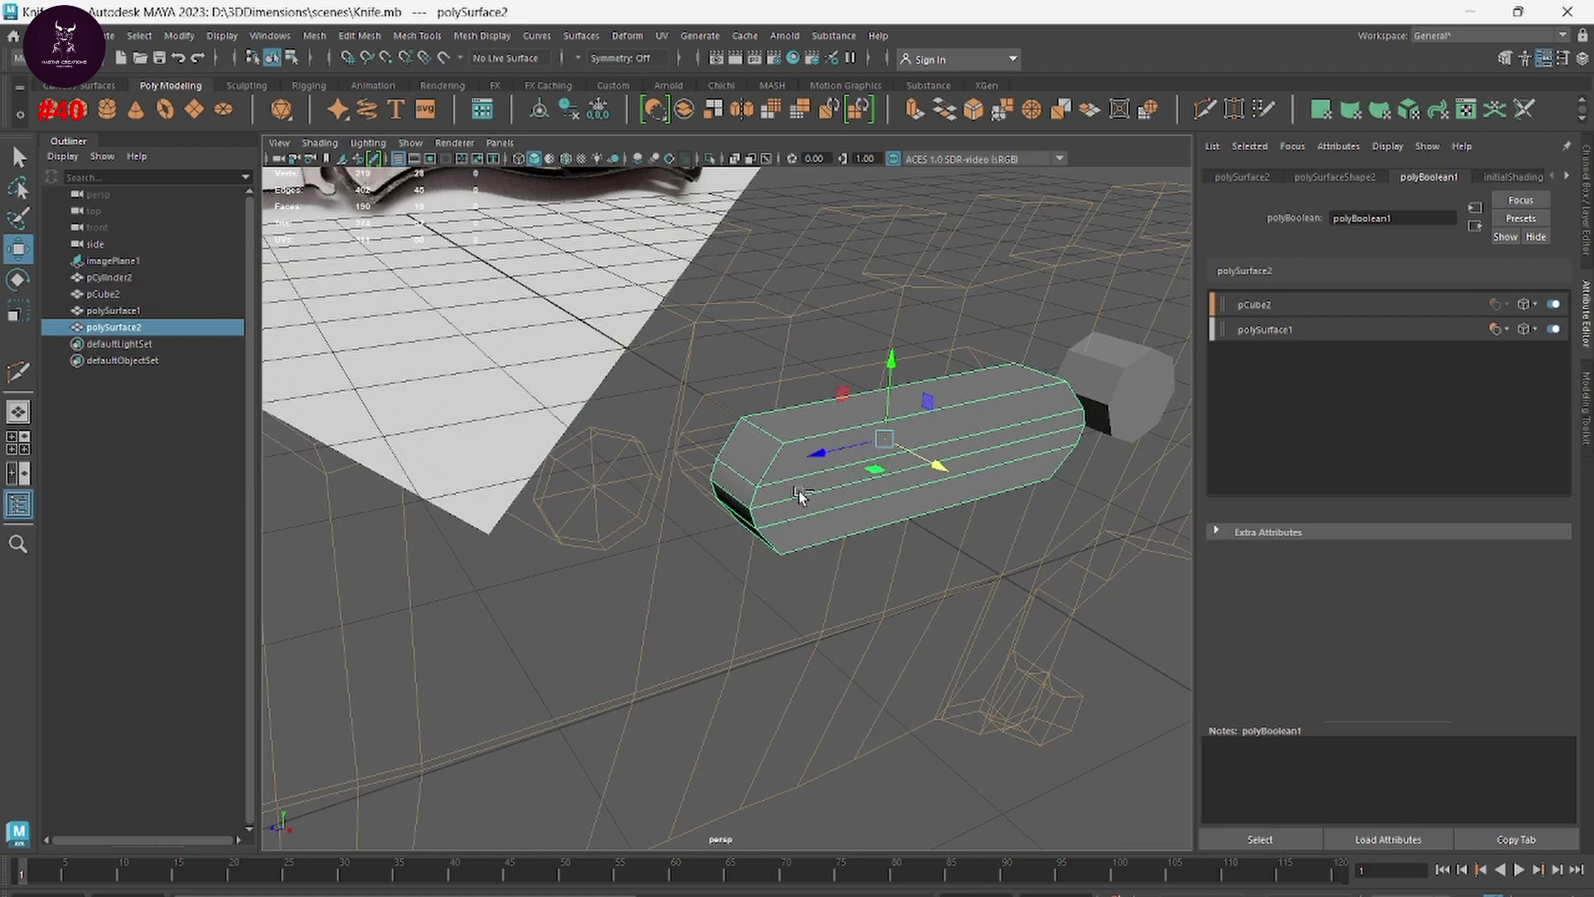
Step: Redo the slot boolean, clear its history, and select pCylinder2 with the knife
key("ctrl+z")
left_click(315, 35)
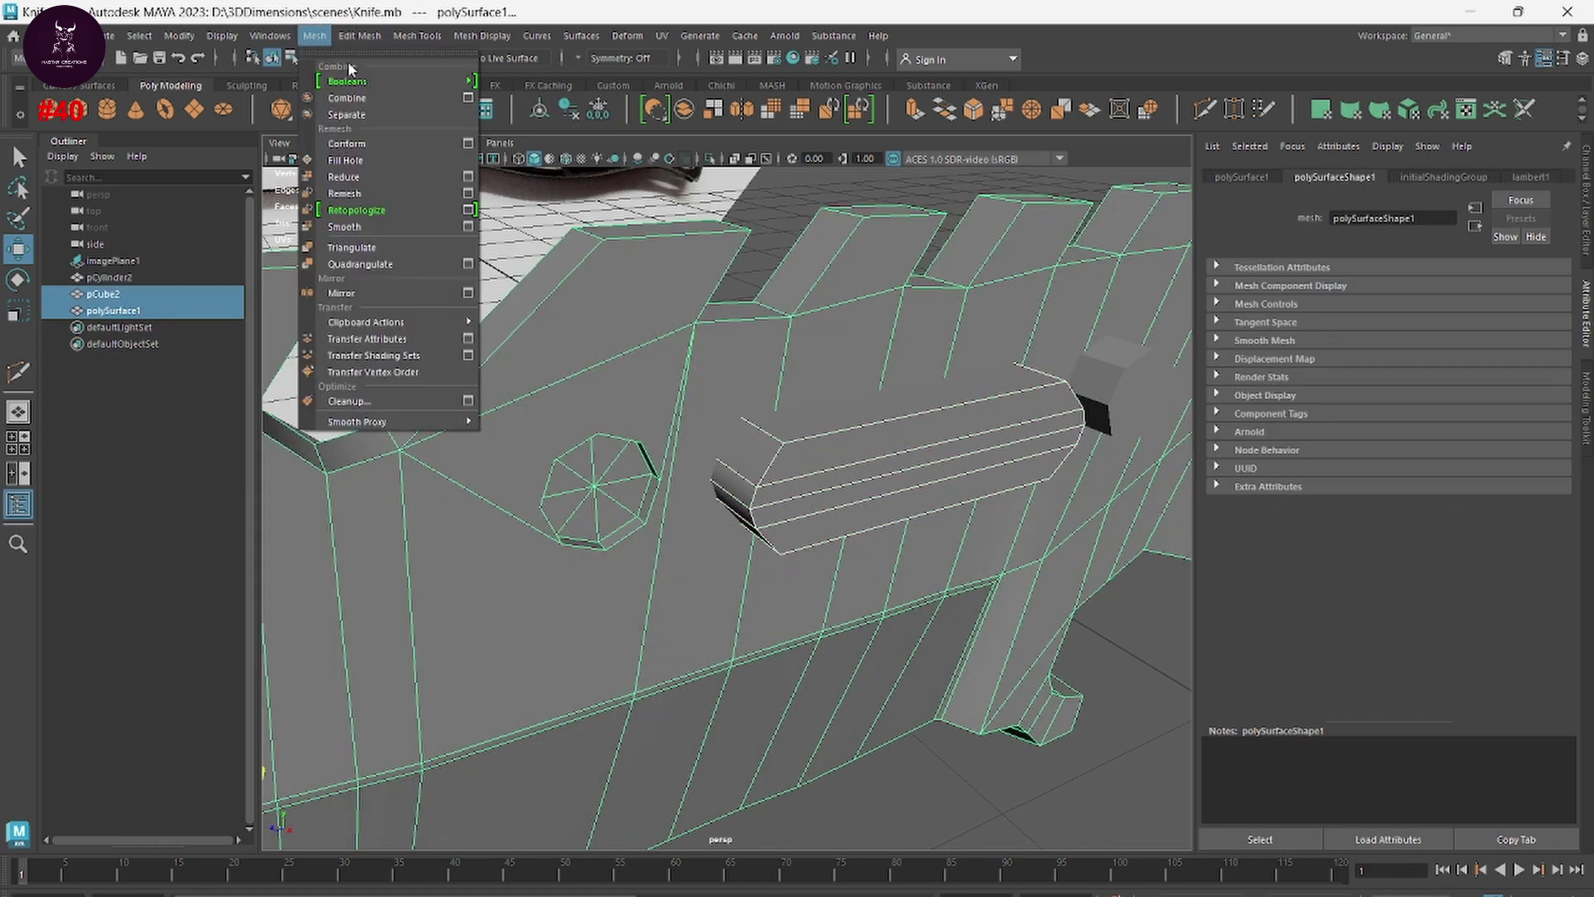
left_click(541, 119)
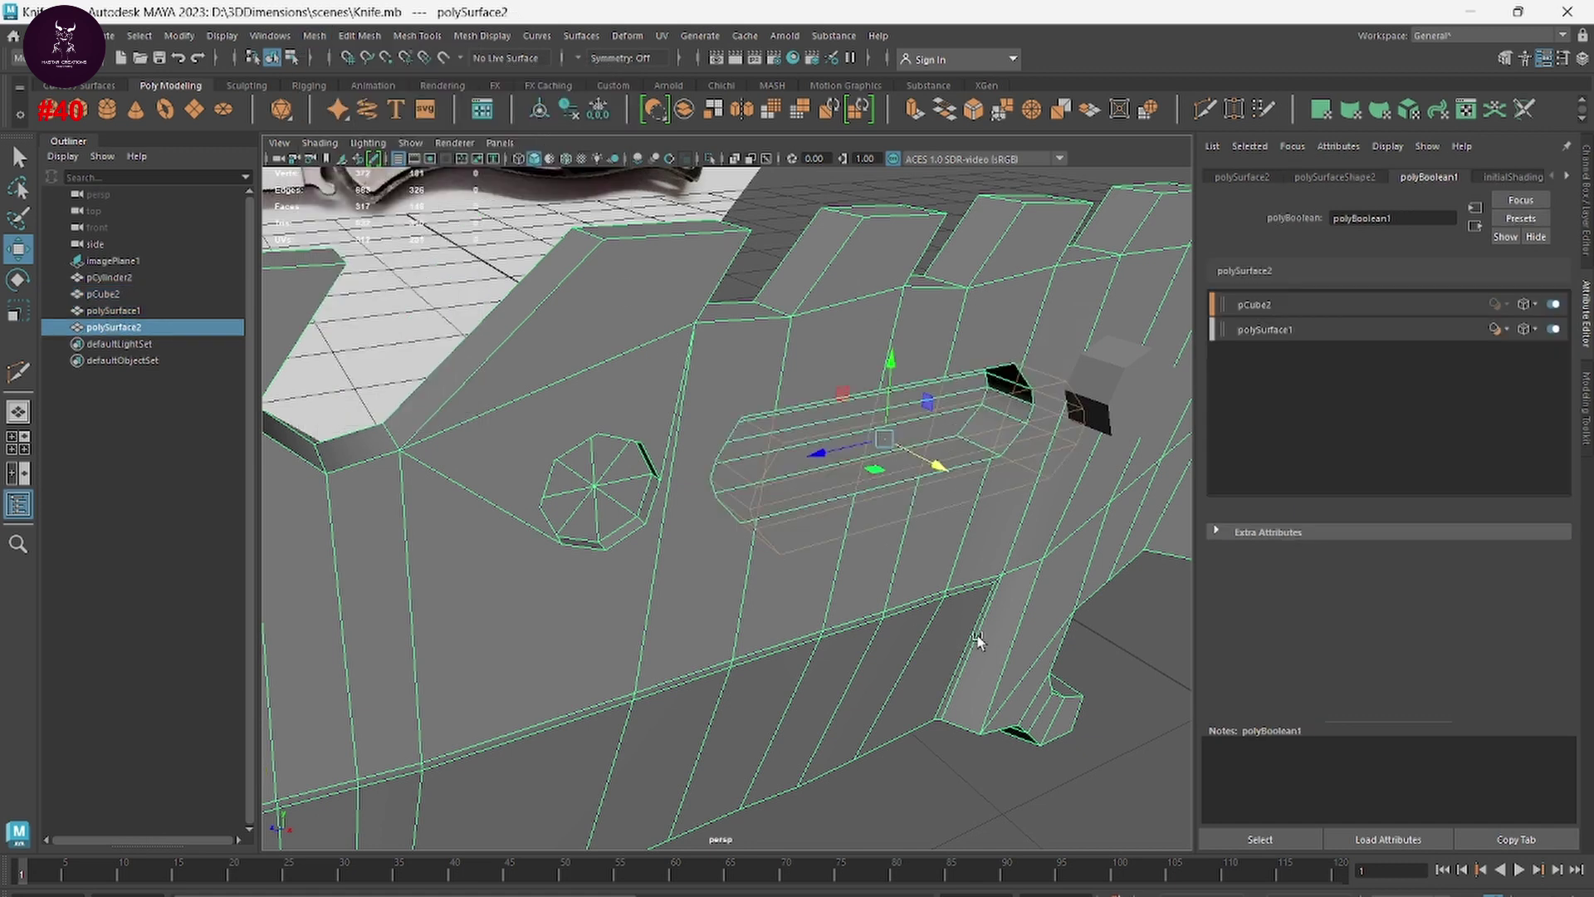
left_click(569, 109)
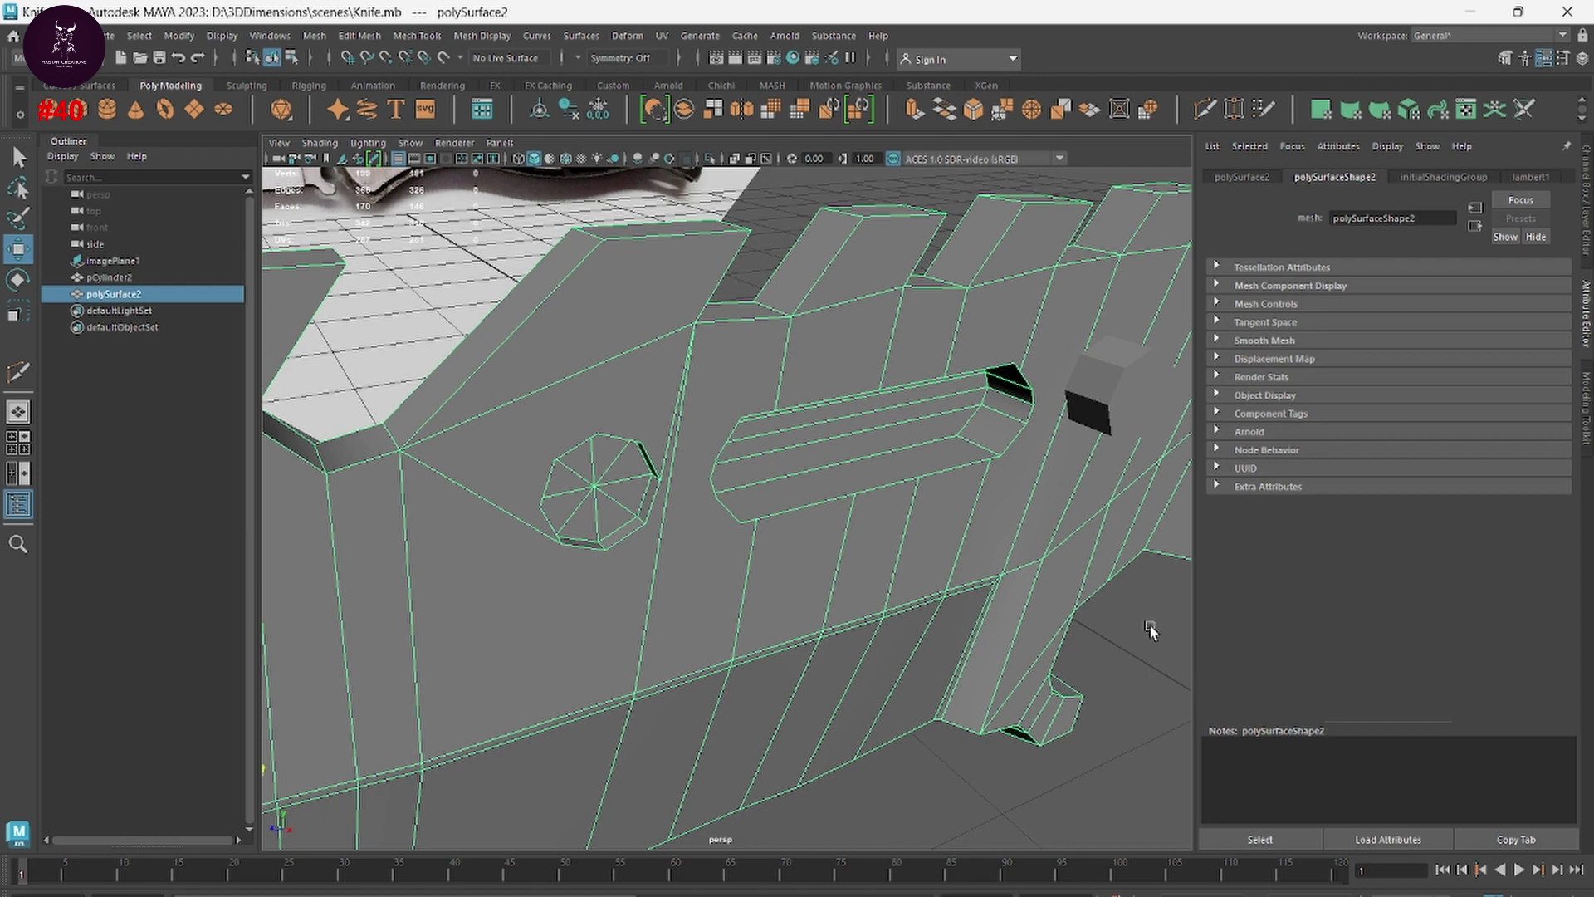
mouse_move(1149, 625)
left_mouse_down("alt")
mouse_move(969, 595)
mouse_move(1039, 680)
left_mouse_up("alt")
left_click(932, 434)
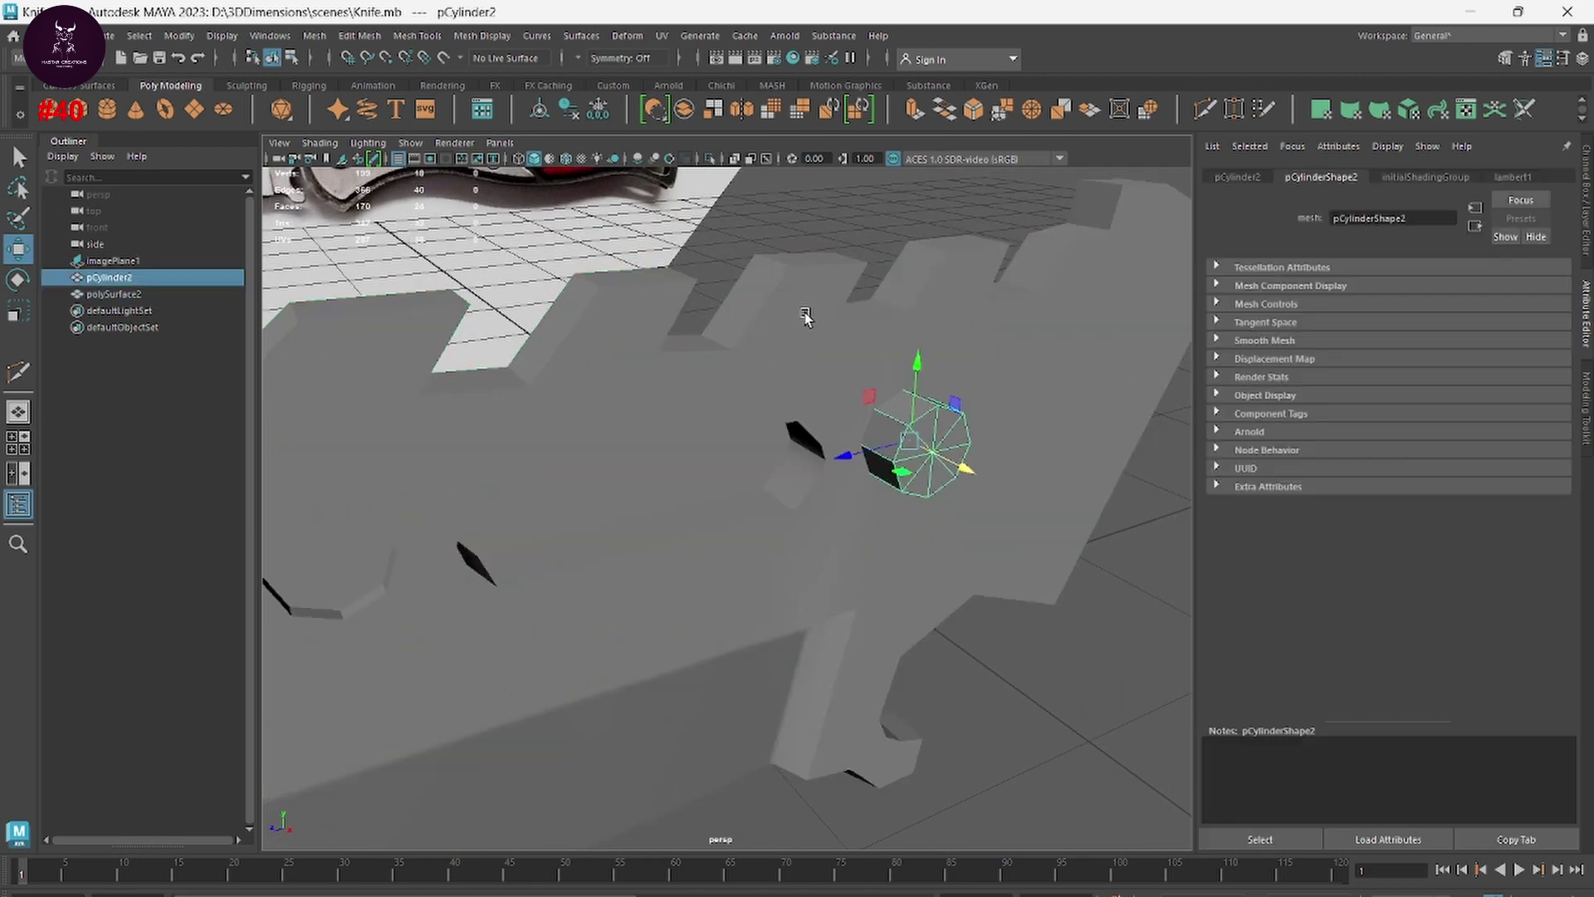
left_click(619, 457, "shift")
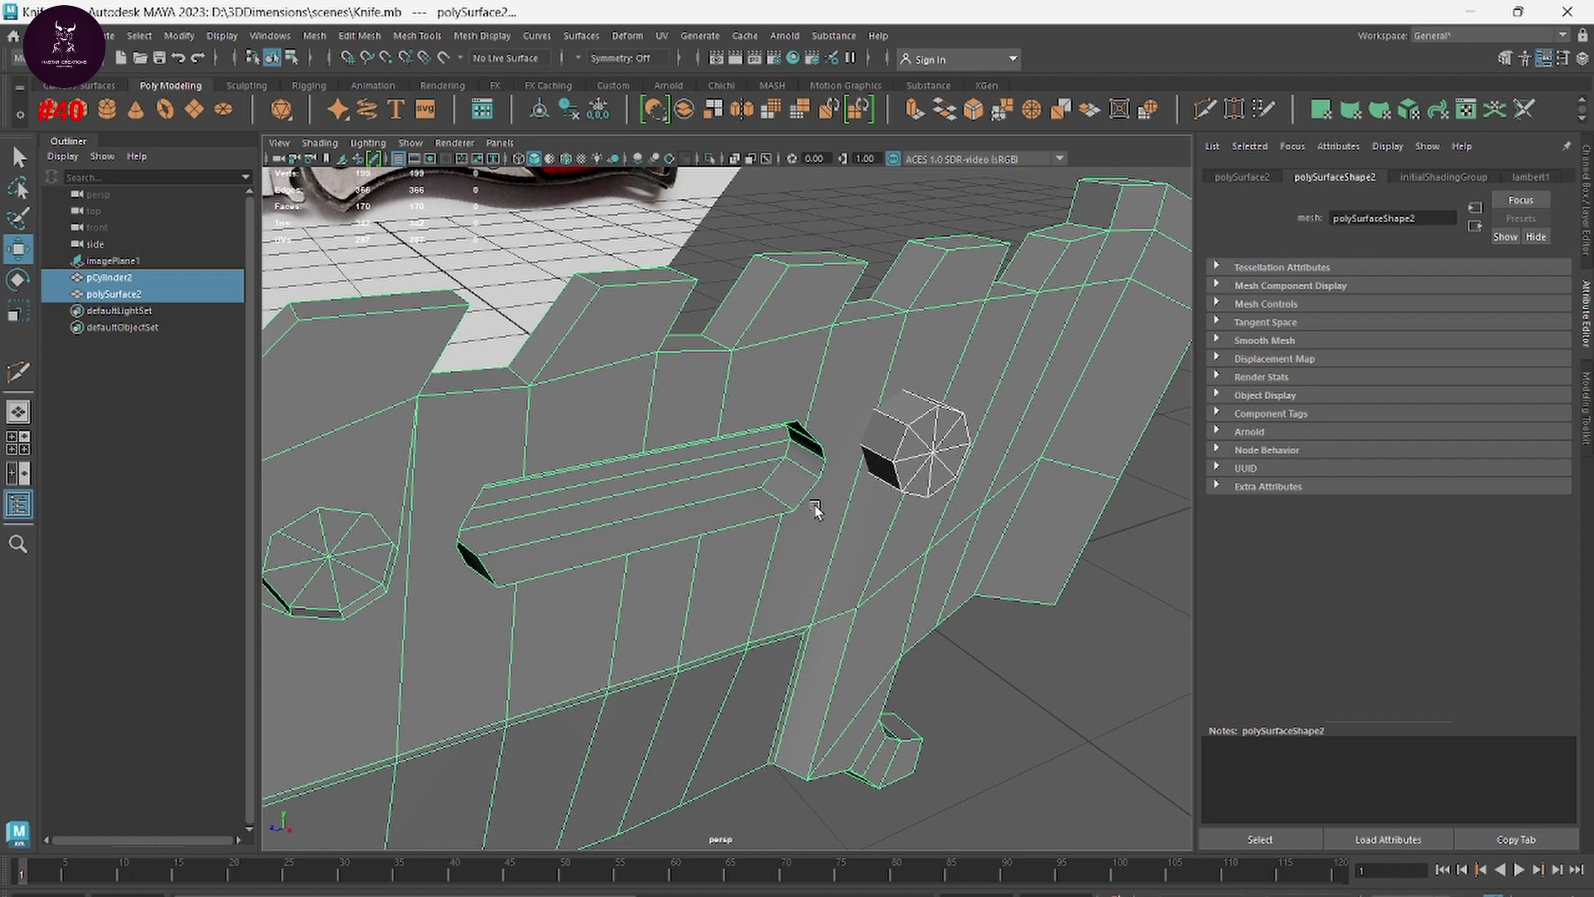
Step: Cut the right round hole with a Boolean Difference of the knife and pCylinder2
key("space")
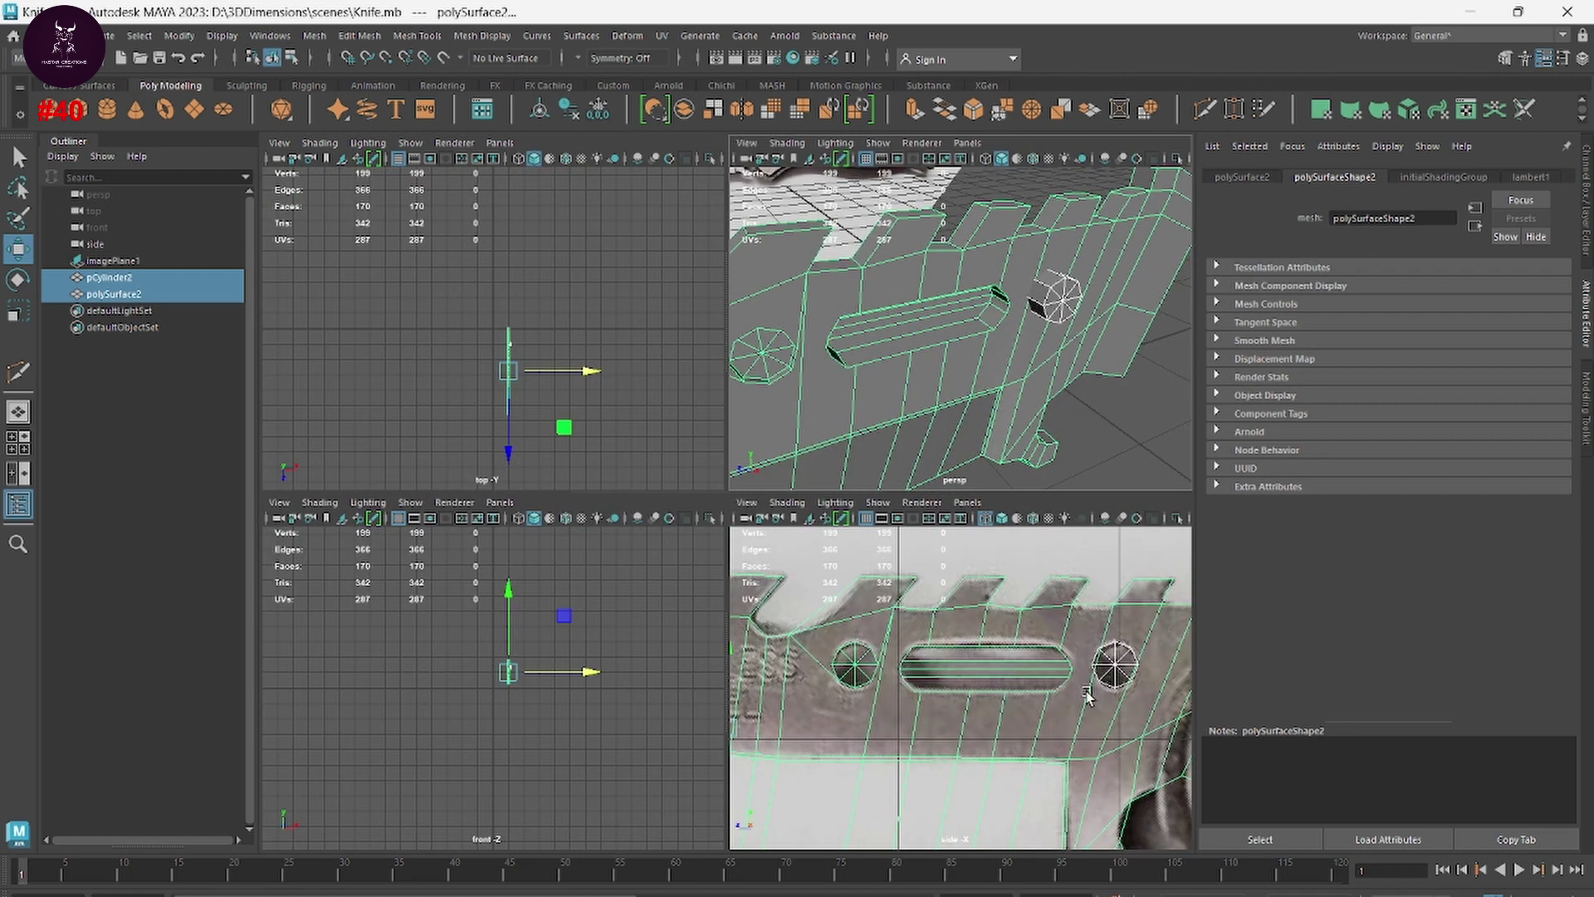
key("space")
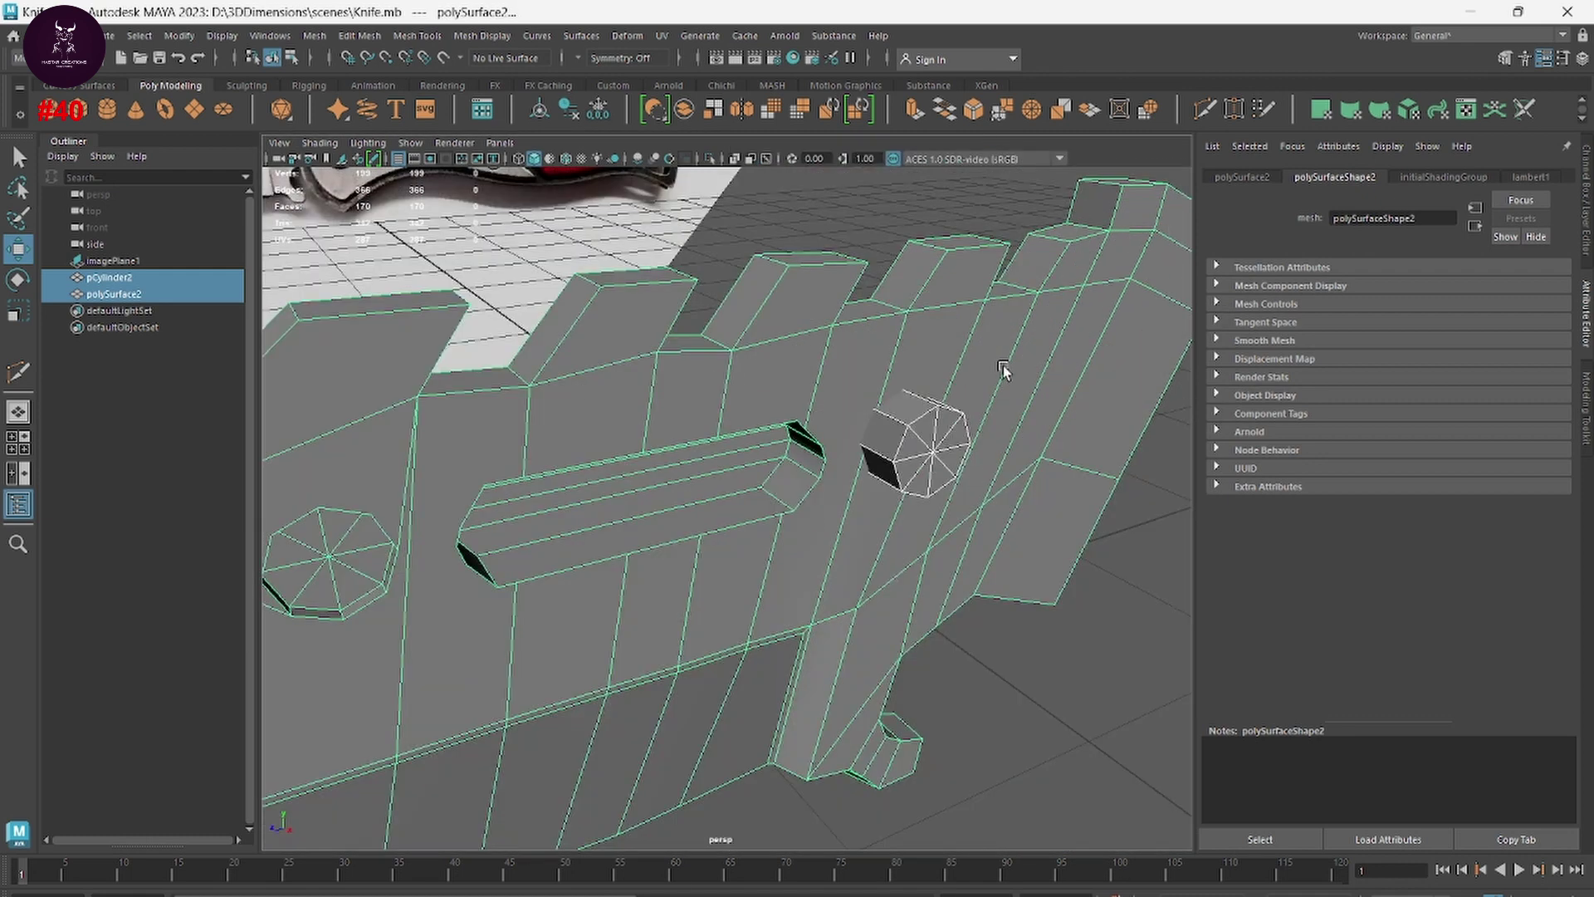
left_click(1070, 634)
left_click(879, 360)
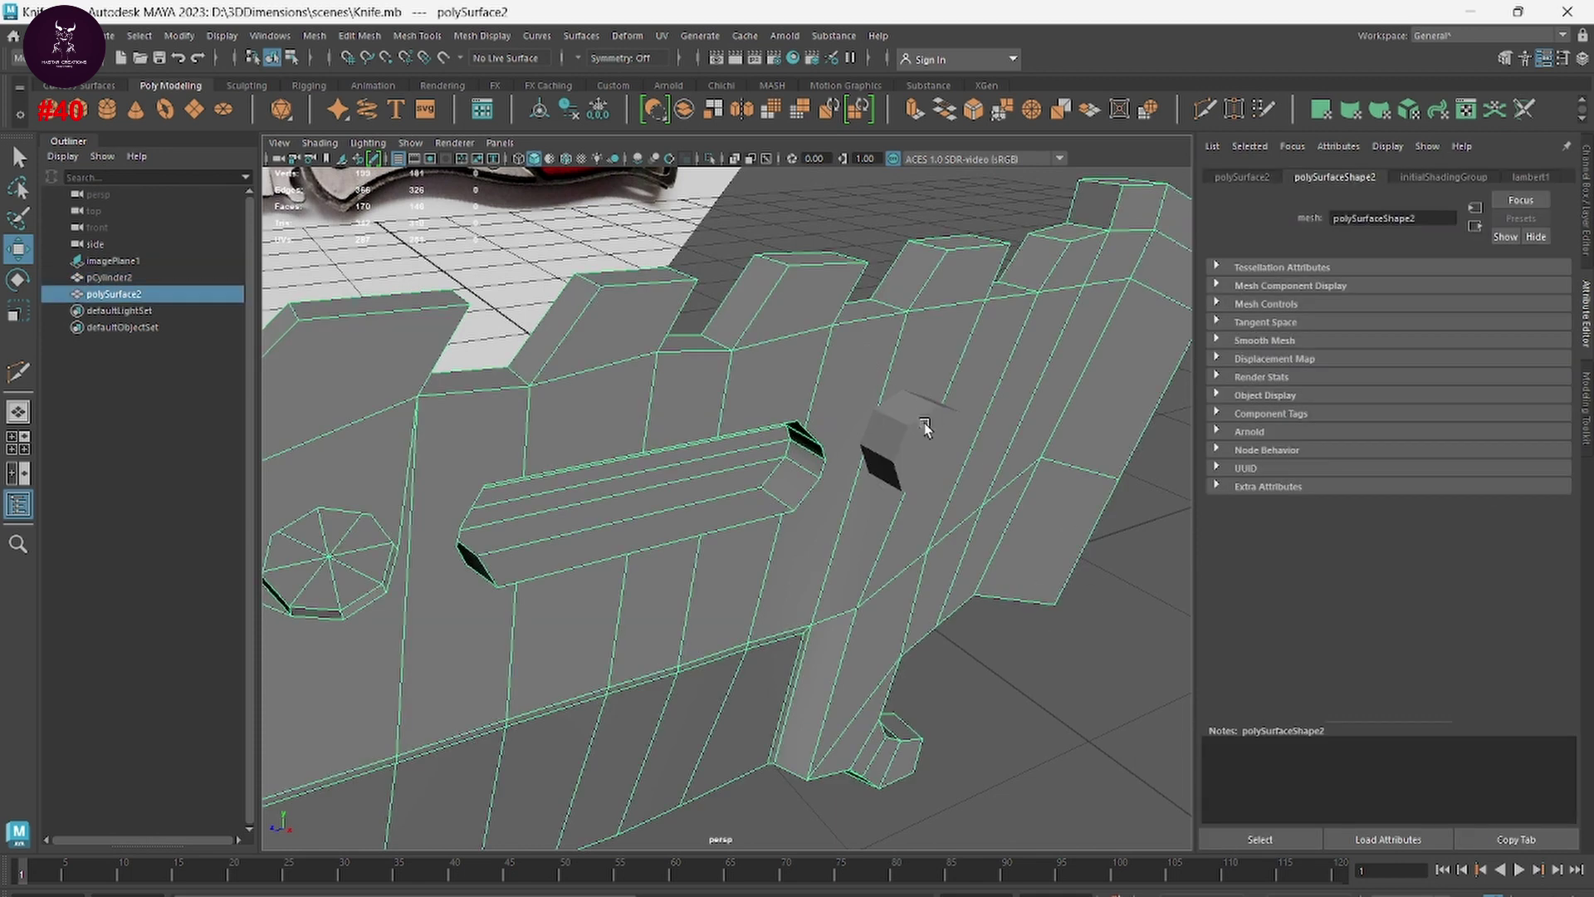
left_click(924, 421, "shift")
left_click(314, 36)
mouse_move(348, 81)
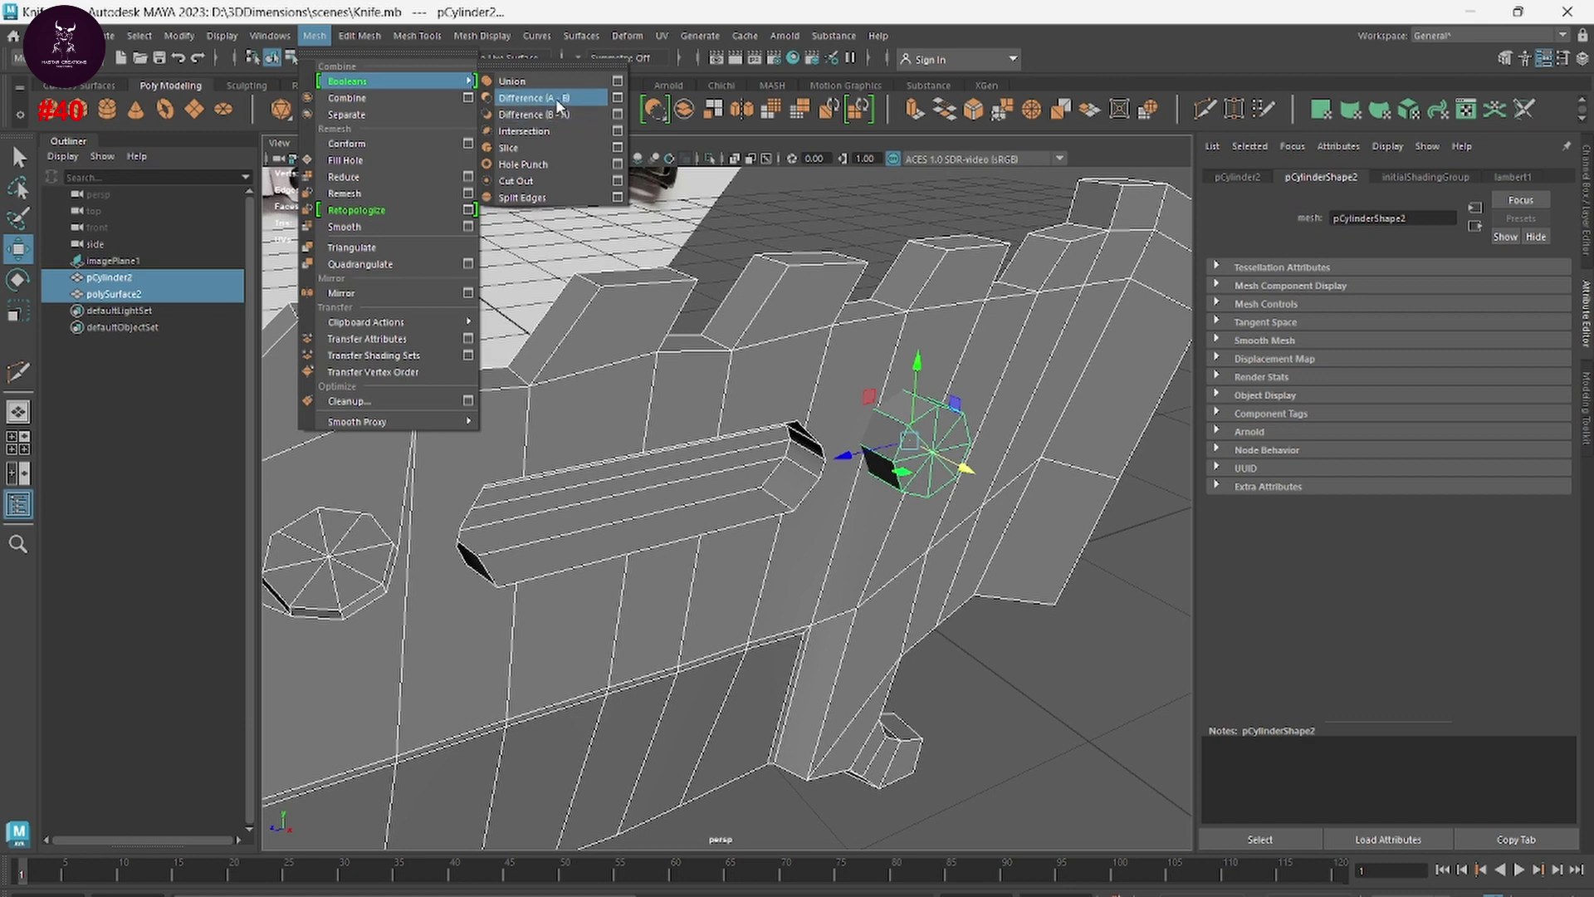
left_click(540, 98)
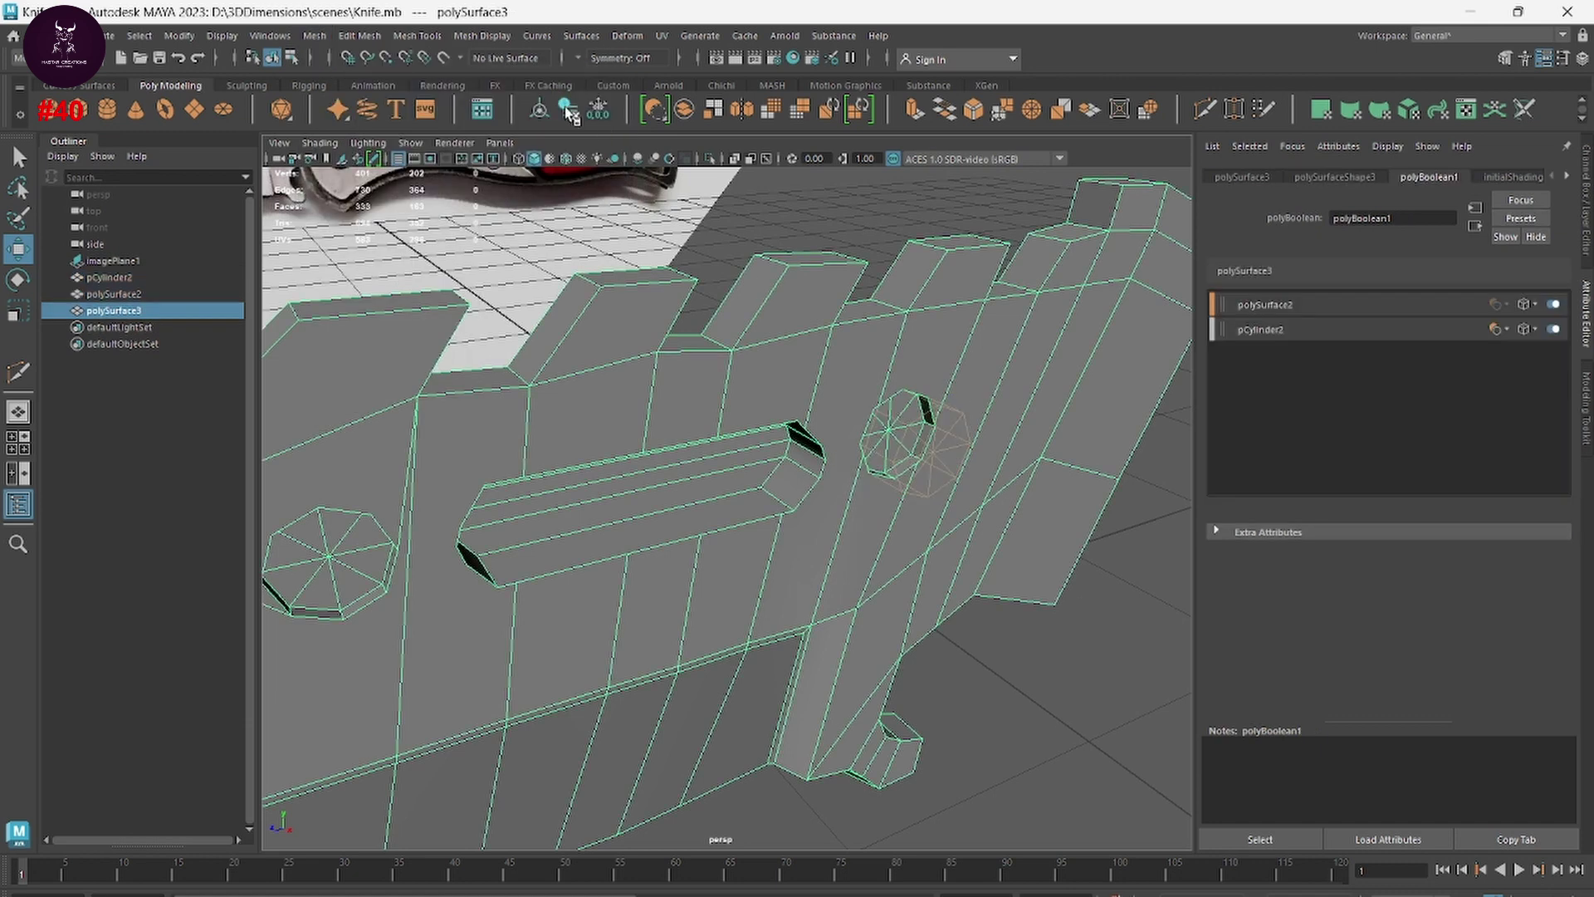
Step: Orbit around the whole knife and select it, facing the holes and slot
left_click(1079, 656)
mouse_move(1081, 665)
right_mouse_down()
mouse_move(1158, 612)
mouse_move(1099, 640)
mouse_move(842, 635)
right_mouse_up()
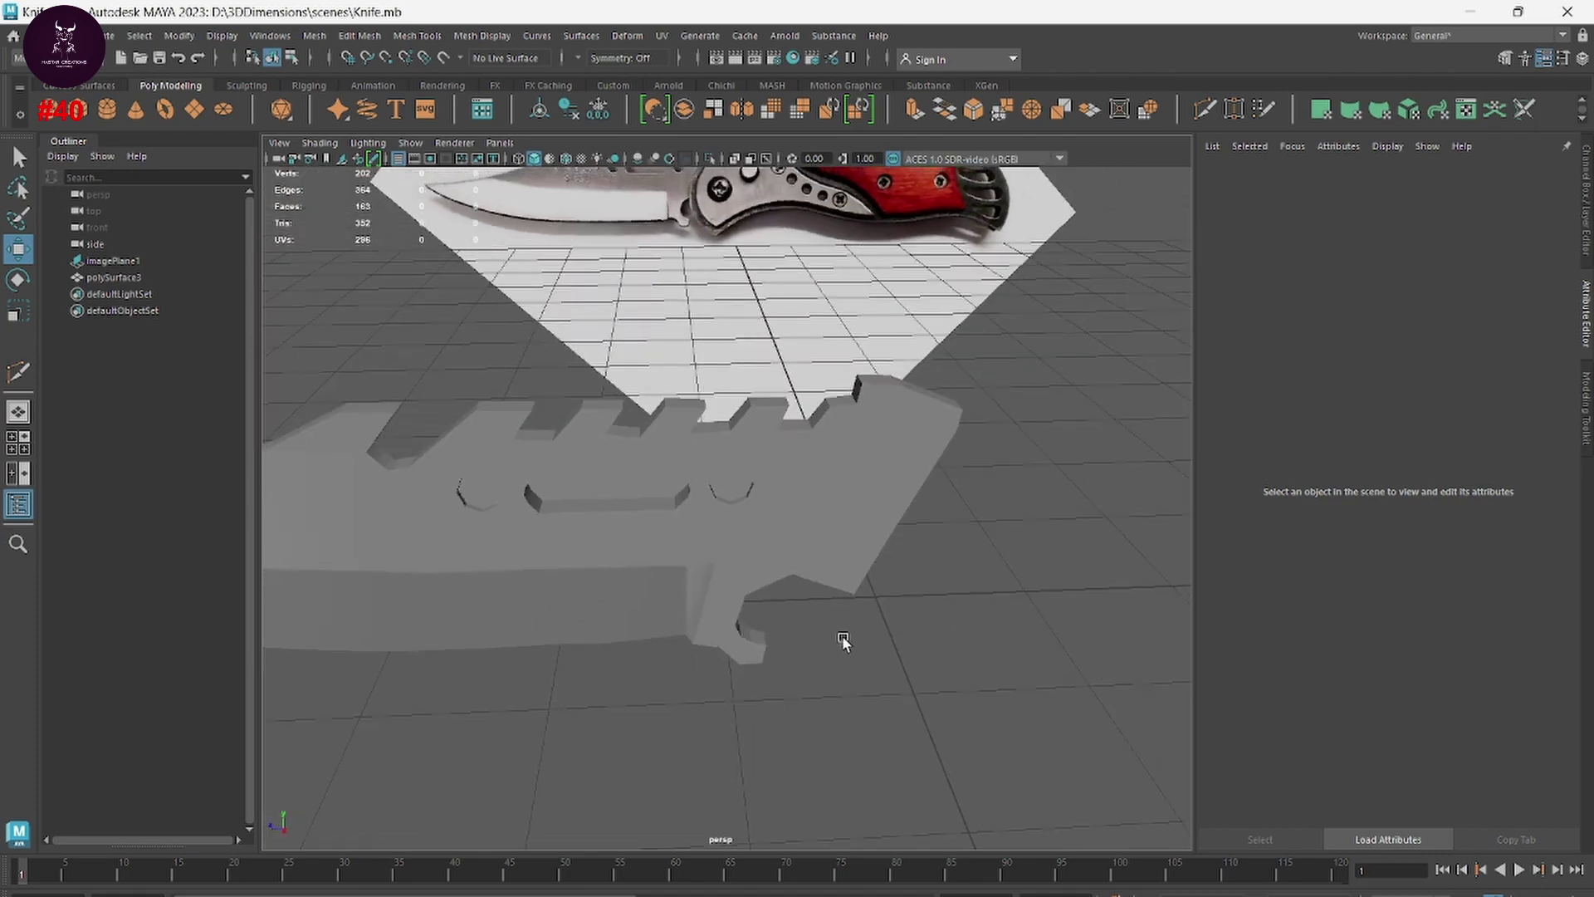
mouse_move(842, 635)
left_mouse_down("alt")
mouse_move(913, 631)
mouse_move(767, 586)
mouse_move(658, 520)
left_mouse_up("alt")
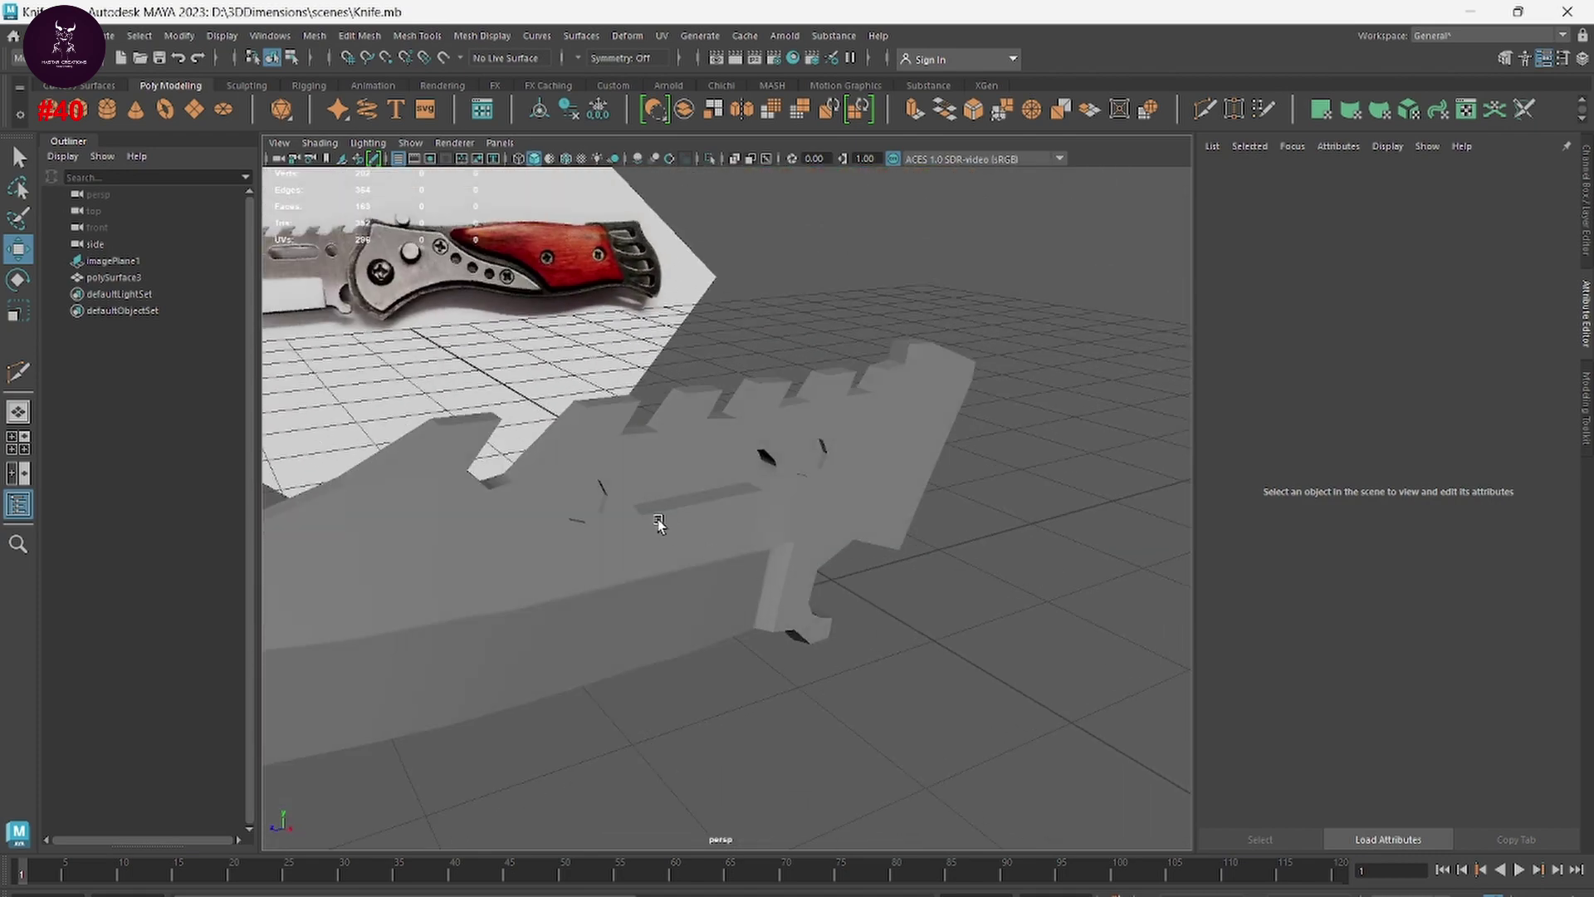
right_click_drag(658, 520, 779, 571, "alt")
left_click(784, 571)
mouse_move(905, 584)
left_mouse_down("alt")
mouse_move(971, 658)
mouse_move(950, 662)
mouse_move(852, 550)
mouse_move(770, 594)
left_mouse_up("alt")
Step: In Face mode, marquee-select the octagonal hole's and slot's leftover cap faces
right_click_drag(689, 515, 689, 529)
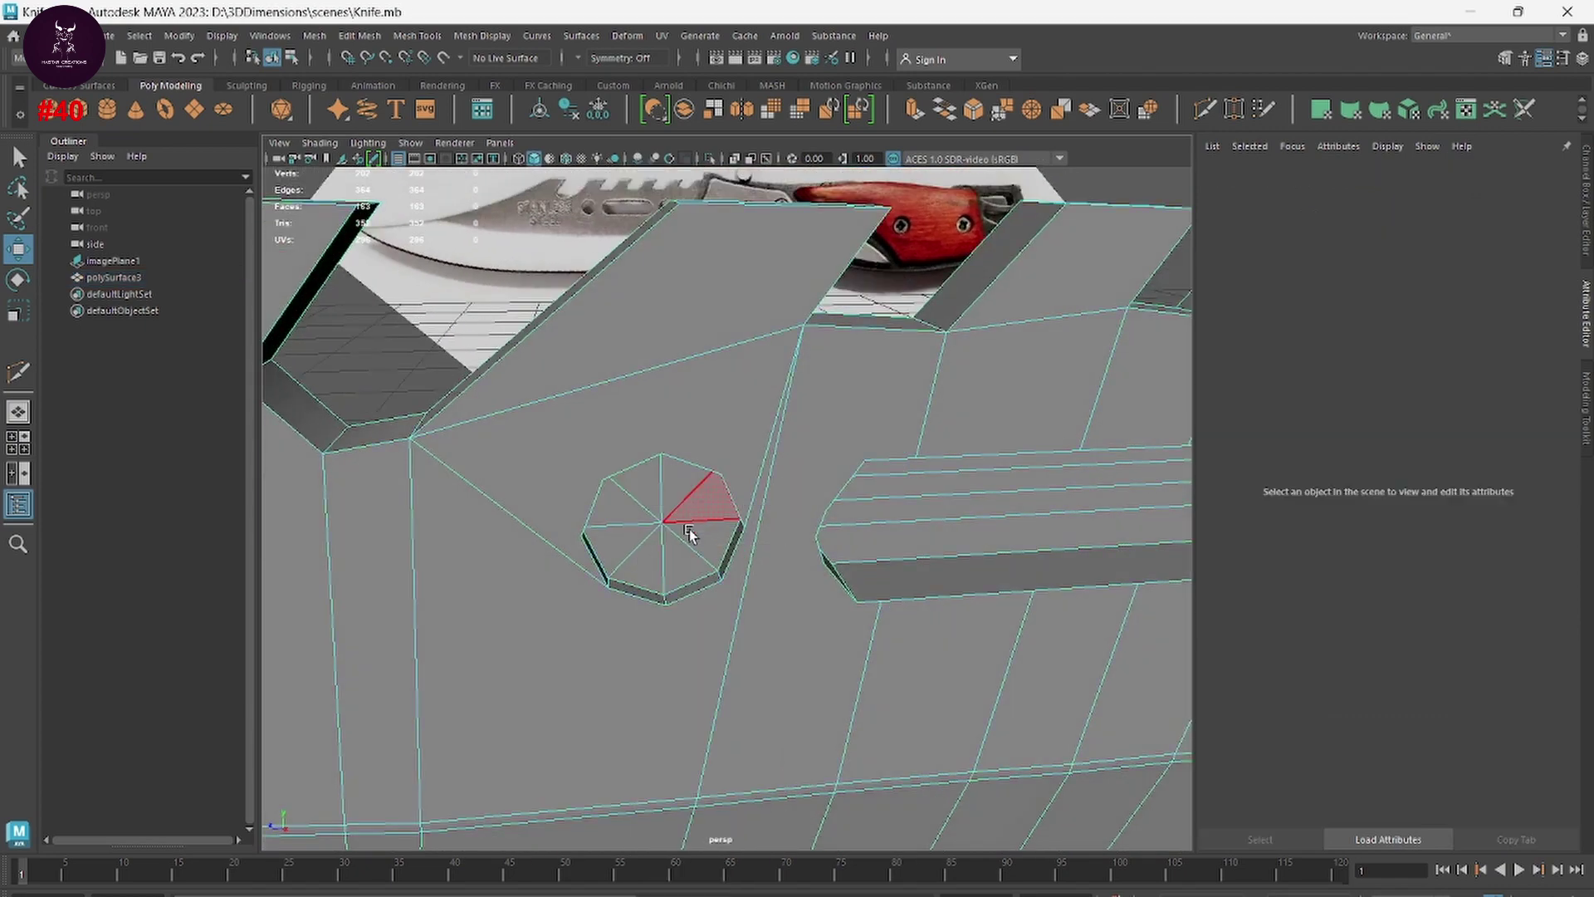
scroll(689, 540, "up", 3)
scroll(687, 558, "up", 2)
scroll(753, 479, "down", 2)
left_click_drag(797, 440, 741, 488)
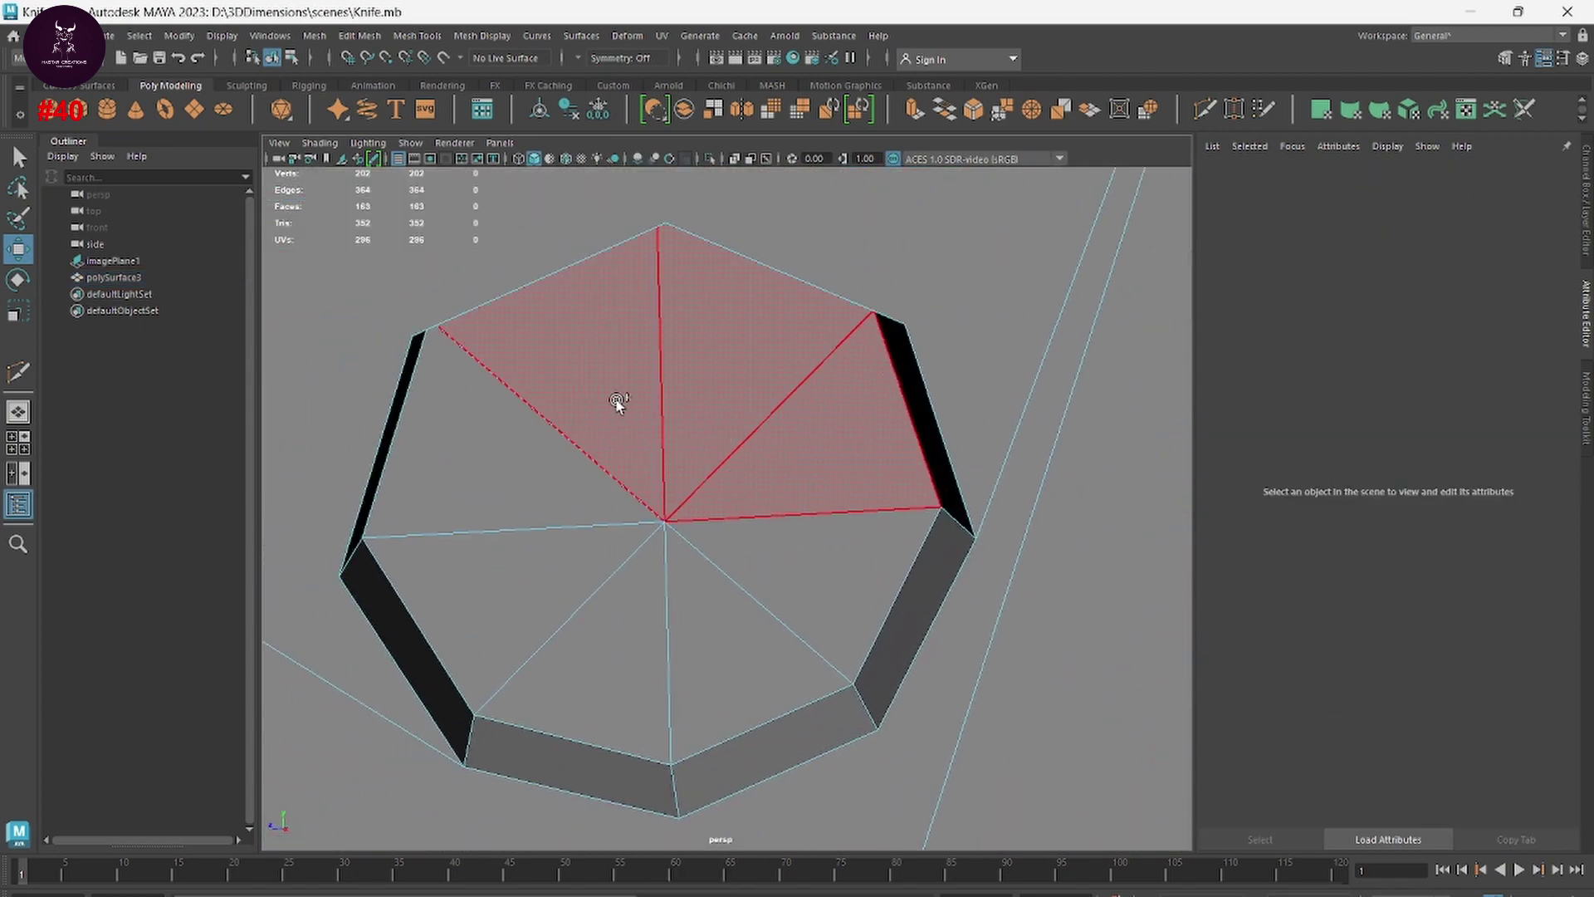
scroll(637, 644, "up", 3)
scroll(644, 435, "up", 2)
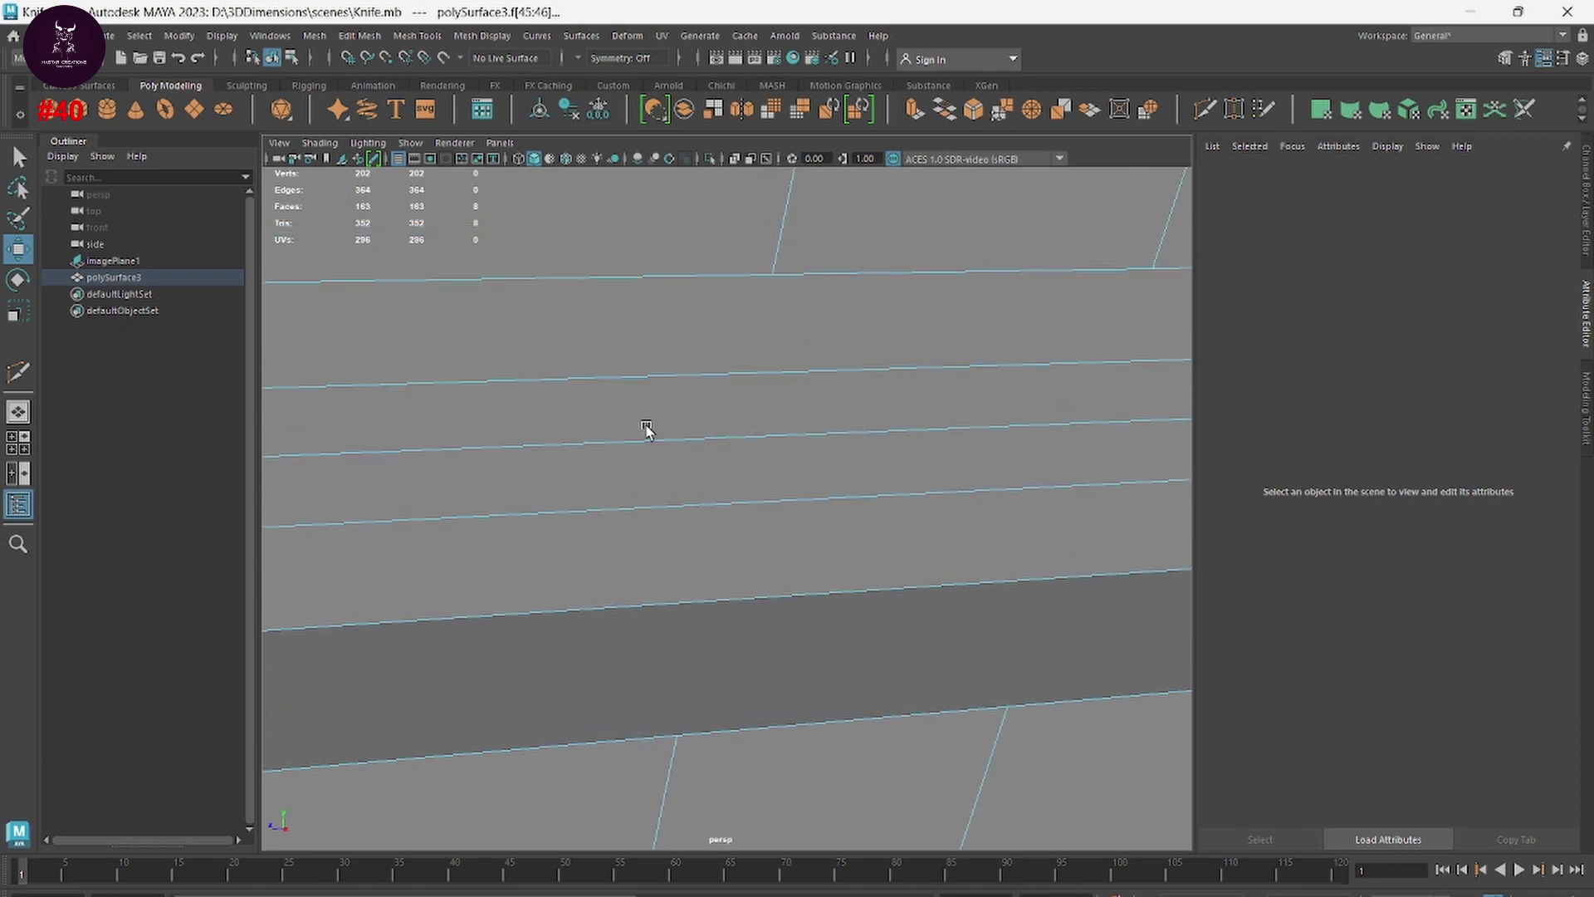
key("Caps_Lock")
left_click_drag(654, 347, 670, 555)
scroll(830, 589, "down", 3)
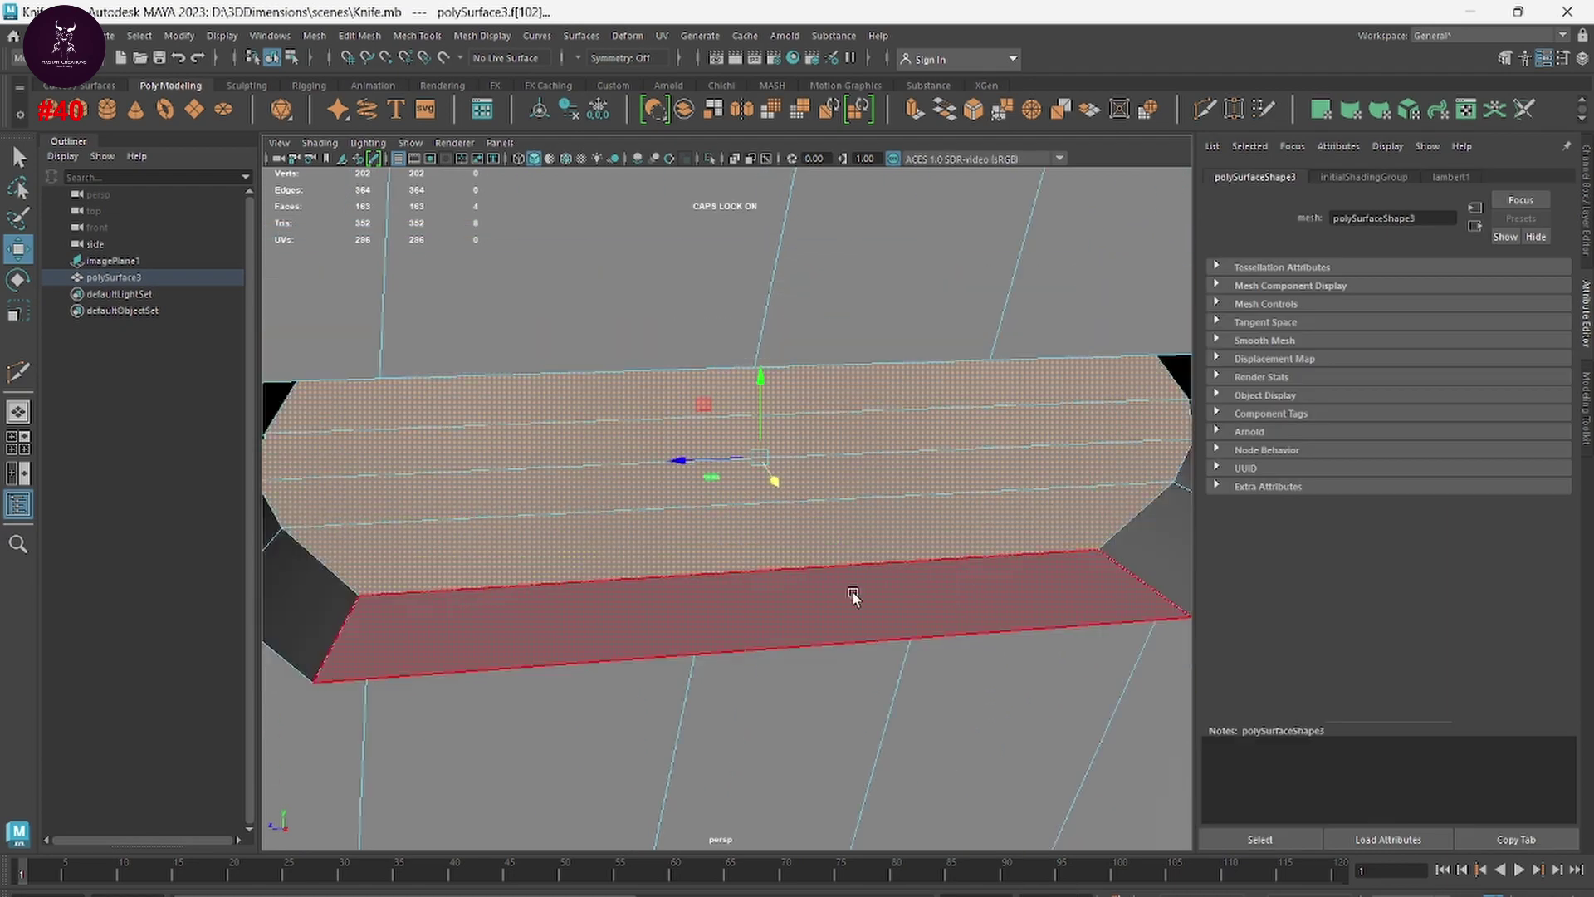
scroll(765, 608, "down", 2)
Step: Frame the selection, add the remaining octagon faces, and delete all the cap faces
left_click_drag(766, 608, 999, 633, "alt")
key("f")
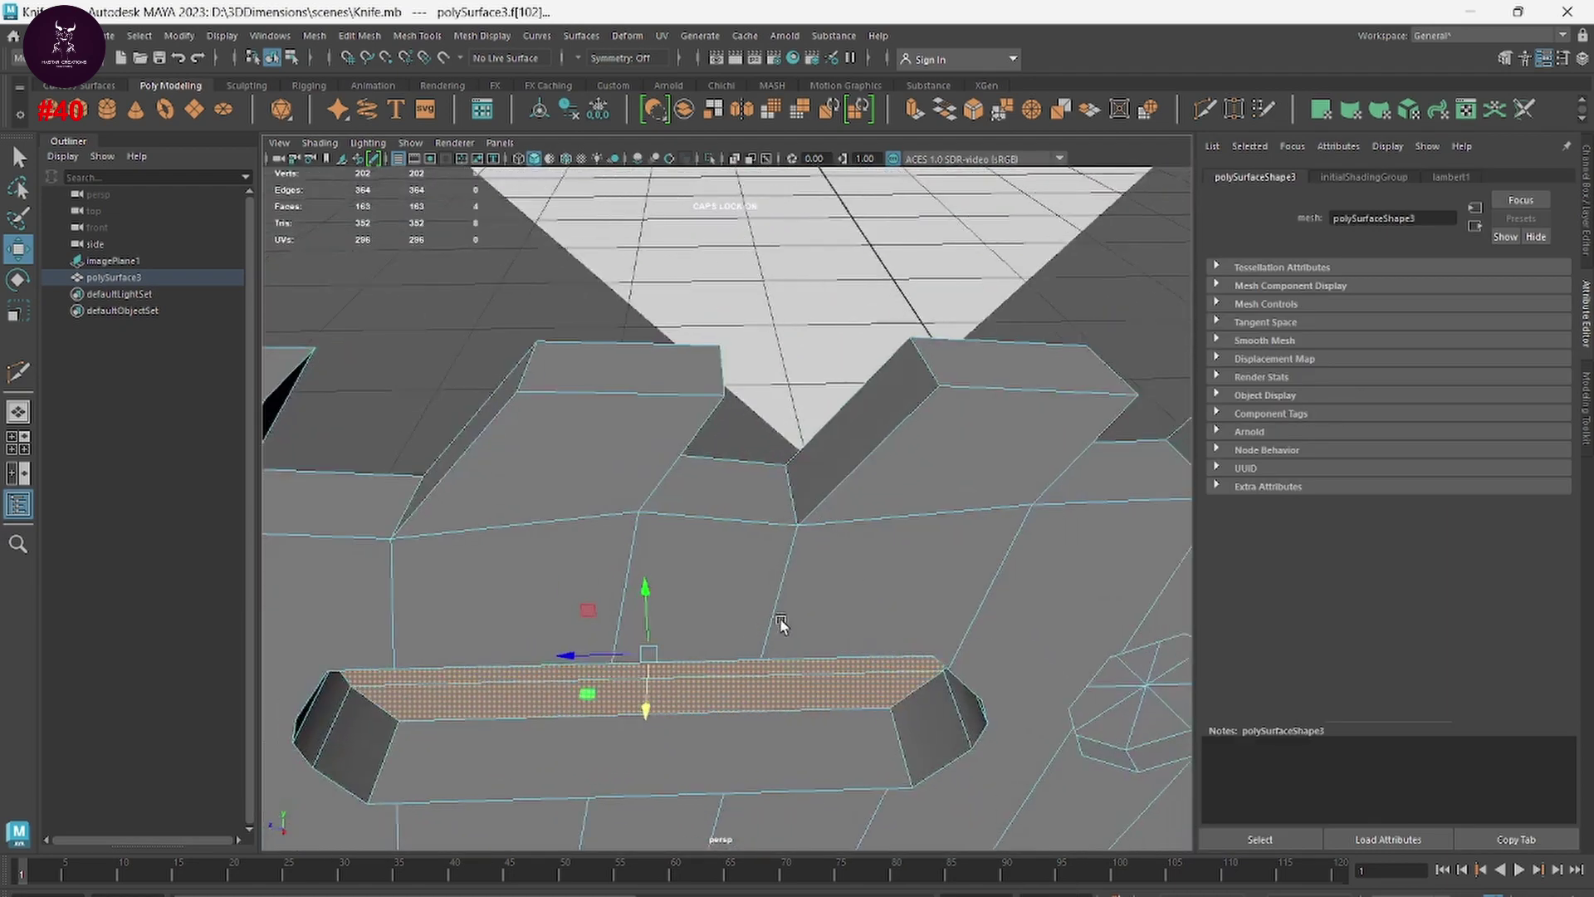
scroll(780, 626, "up", 3)
scroll(730, 610, "up", 1)
left_click_drag(751, 331, 764, 370, "shift")
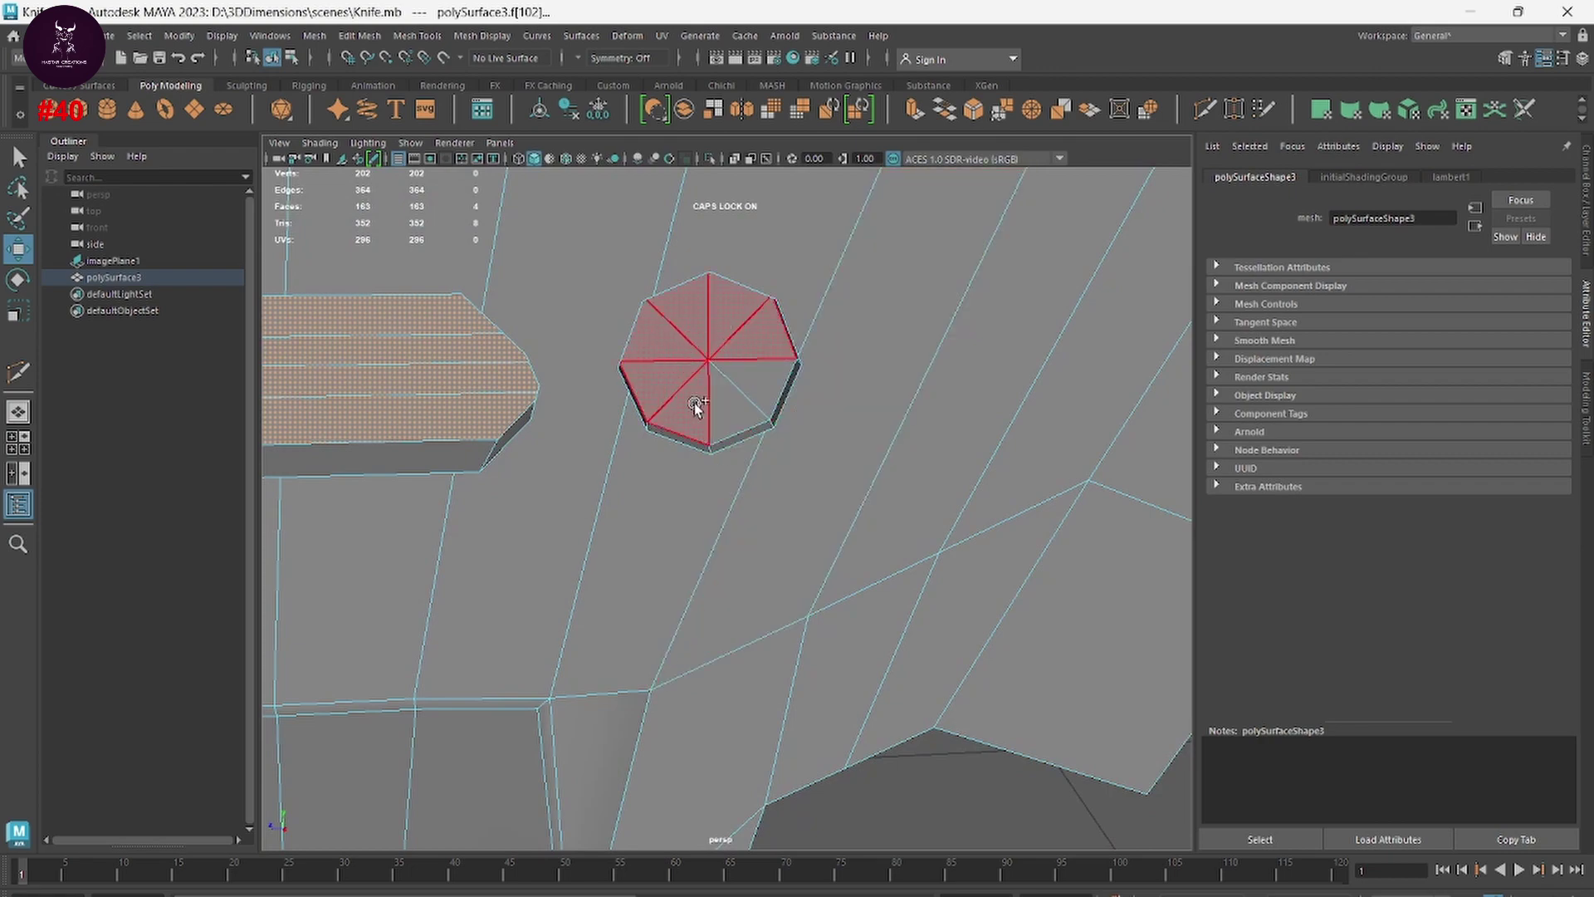
key("Delete")
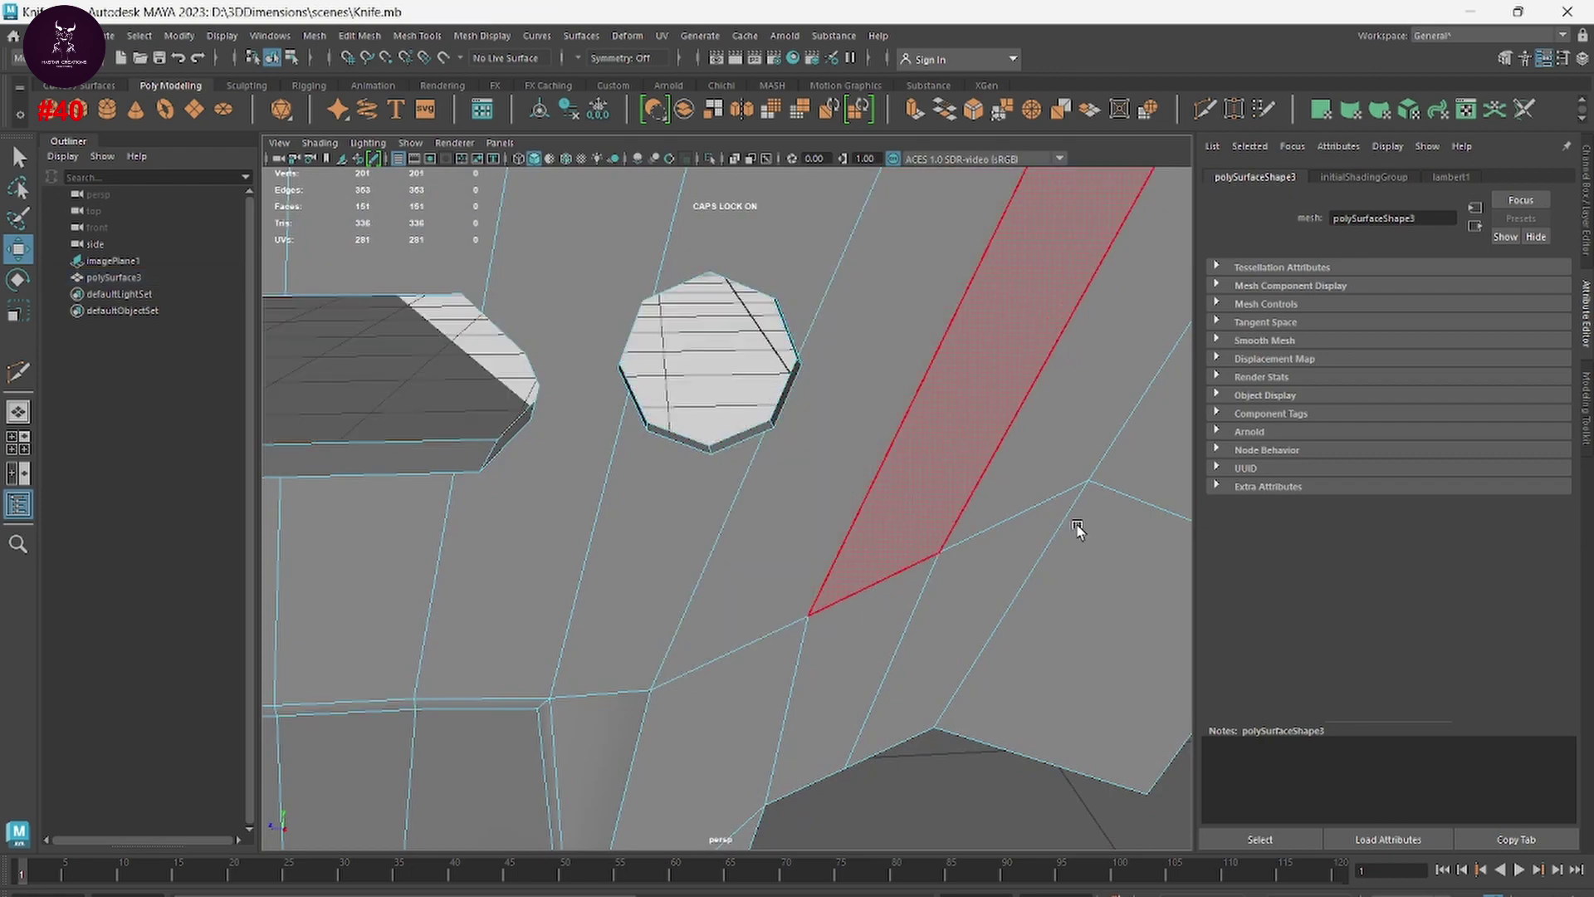
Step: Orbit to a side view and zoom in on the other octagon hole
scroll(669, 612, "down", 5)
mouse_move(669, 612)
left_mouse_down("alt")
mouse_move(892, 630)
mouse_move(749, 701)
mouse_move(781, 604)
left_mouse_up("alt")
scroll(749, 701, "up", 5)
scroll(620, 415, "up", 5)
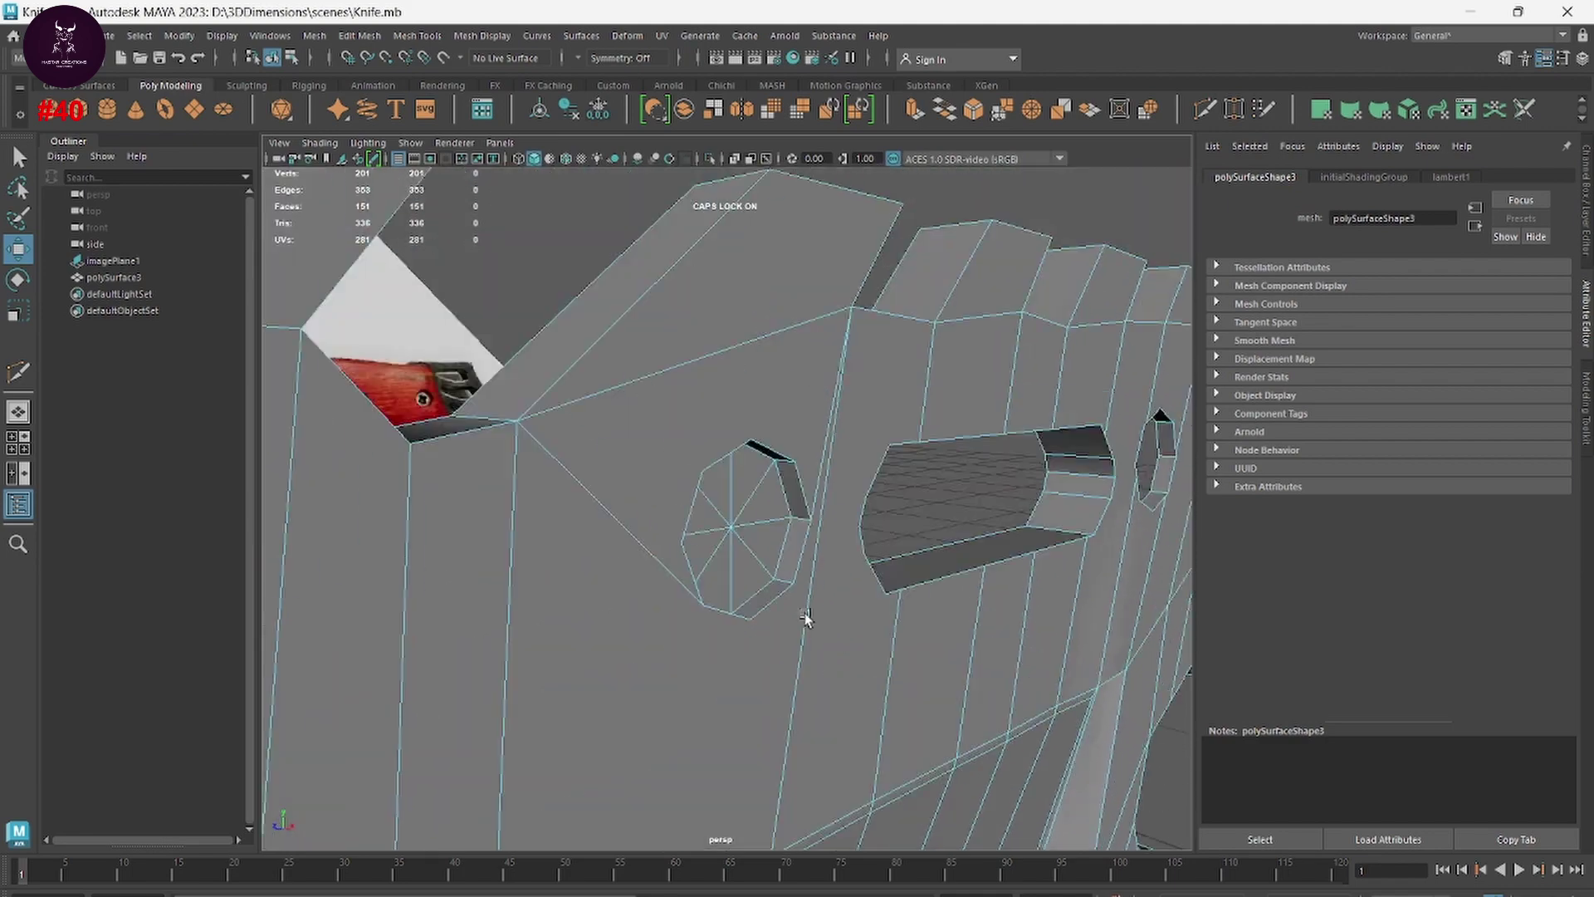
middle_click_drag(811, 623, 659, 591, "alt")
Step: Delete the other octagon's fan faces to open that hole, then frame it
left_click_drag(552, 532, 689, 706)
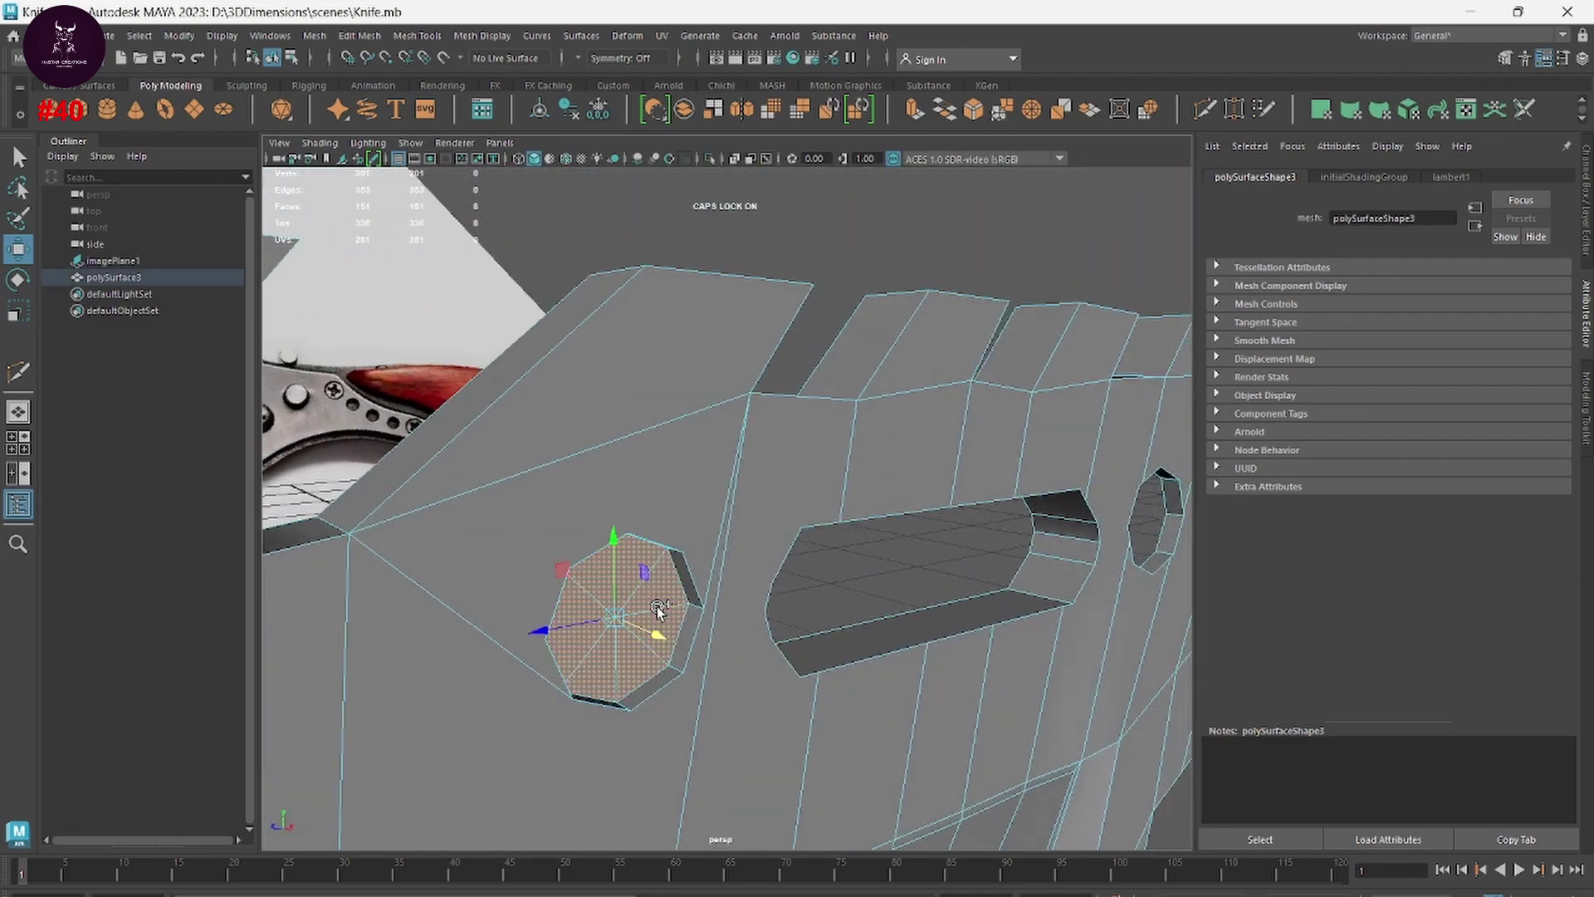
key("Delete")
mouse_move(787, 632)
left_mouse_down("alt")
mouse_move(969, 647)
mouse_move(837, 735)
mouse_move(769, 734)
left_mouse_up("alt")
scroll(969, 648, "down", 5)
scroll(769, 734, "up", 5)
mouse_move(748, 651)
left_mouse_down("alt")
mouse_move(808, 615)
mouse_move(598, 712)
left_mouse_up("alt")
mouse_move(653, 621)
left_mouse_down("alt")
mouse_move(690, 610)
mouse_move(687, 559)
mouse_move(689, 575)
left_mouse_up("alt")
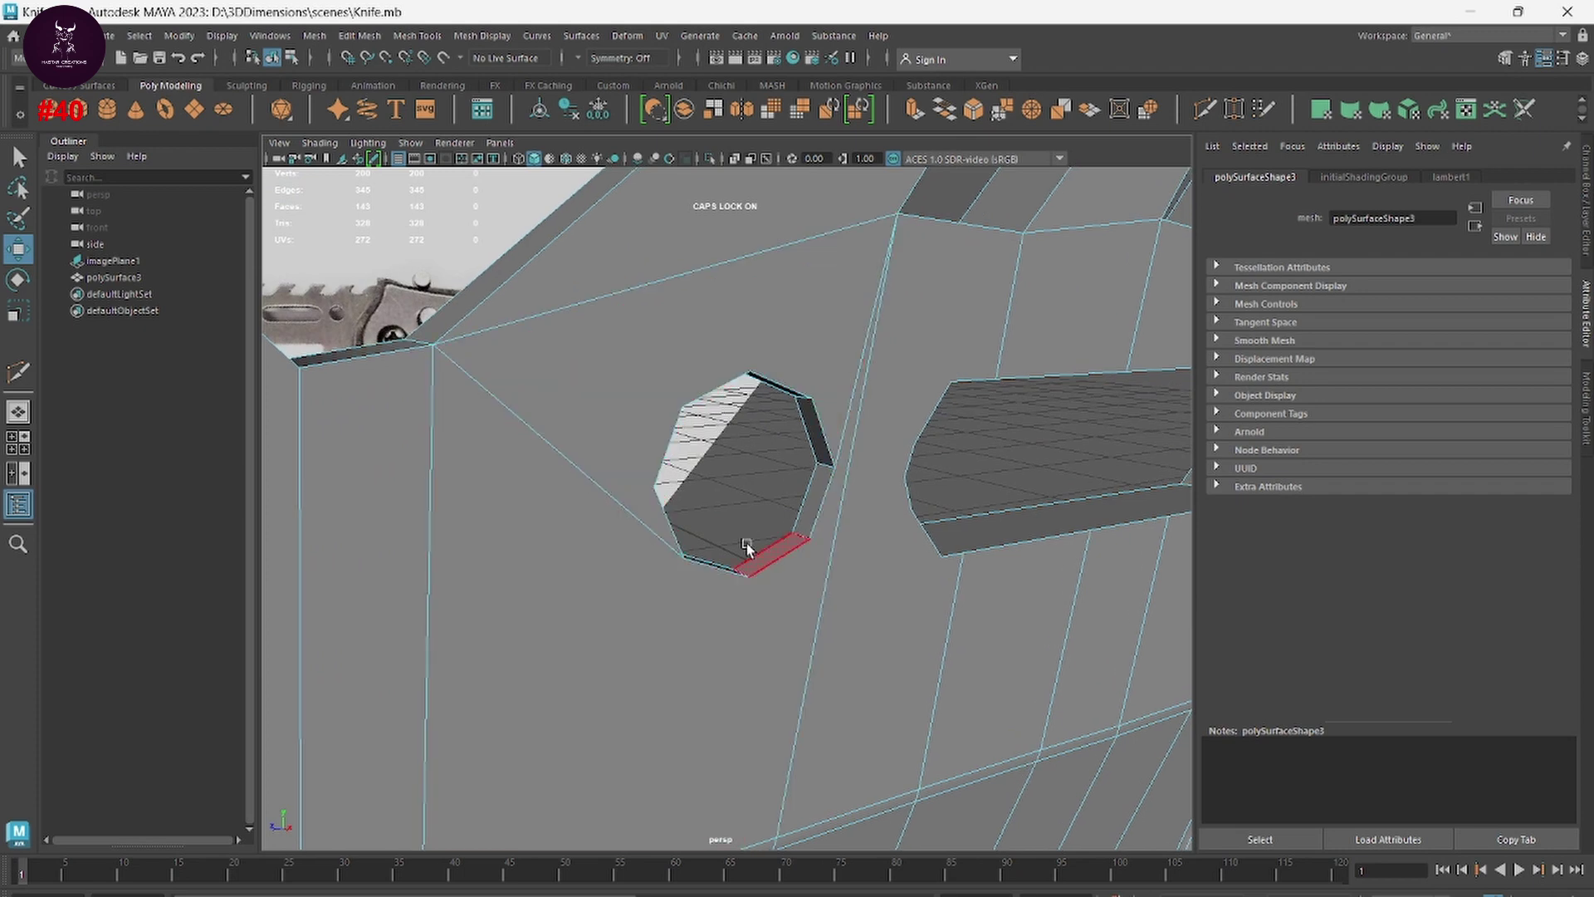
Step: In edge mode, delete the unneeded diagonal edge by the octagon hole
mouse_move(625, 380)
right_mouse_down()
mouse_move(540, 363)
mouse_move(625, 334)
right_mouse_up()
left_click(610, 482)
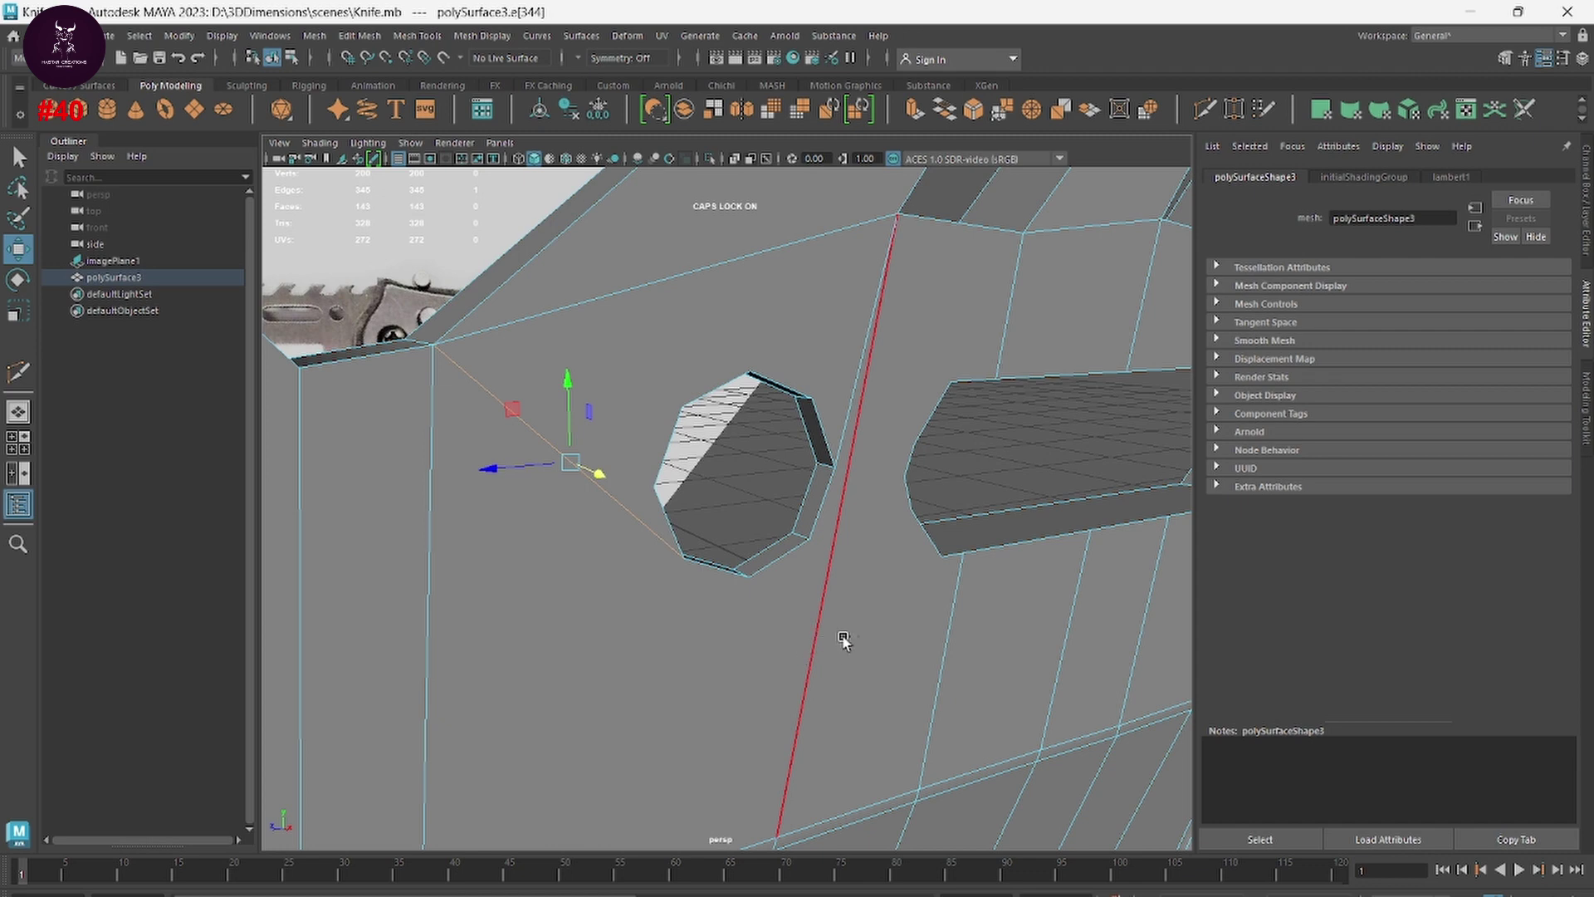
key("Delete")
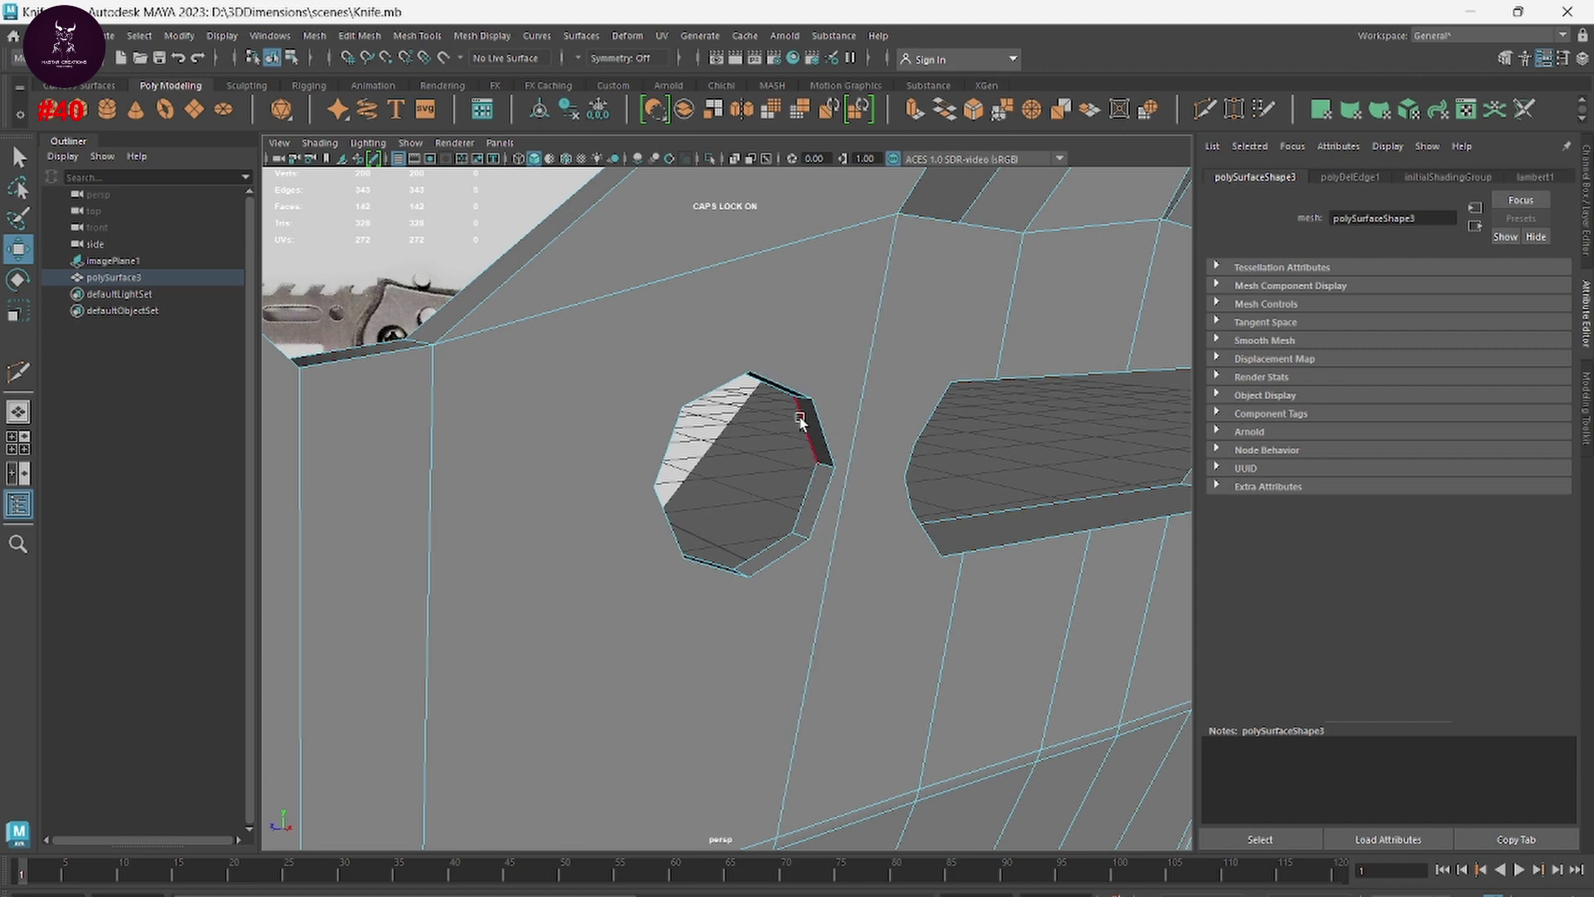
Step: Select the two stray edges beside the round hole and switch to Multi-Cut
mouse_move(928, 512)
left_mouse_down("alt")
mouse_move(745, 523)
mouse_move(797, 460)
mouse_move(793, 436)
left_mouse_up("alt")
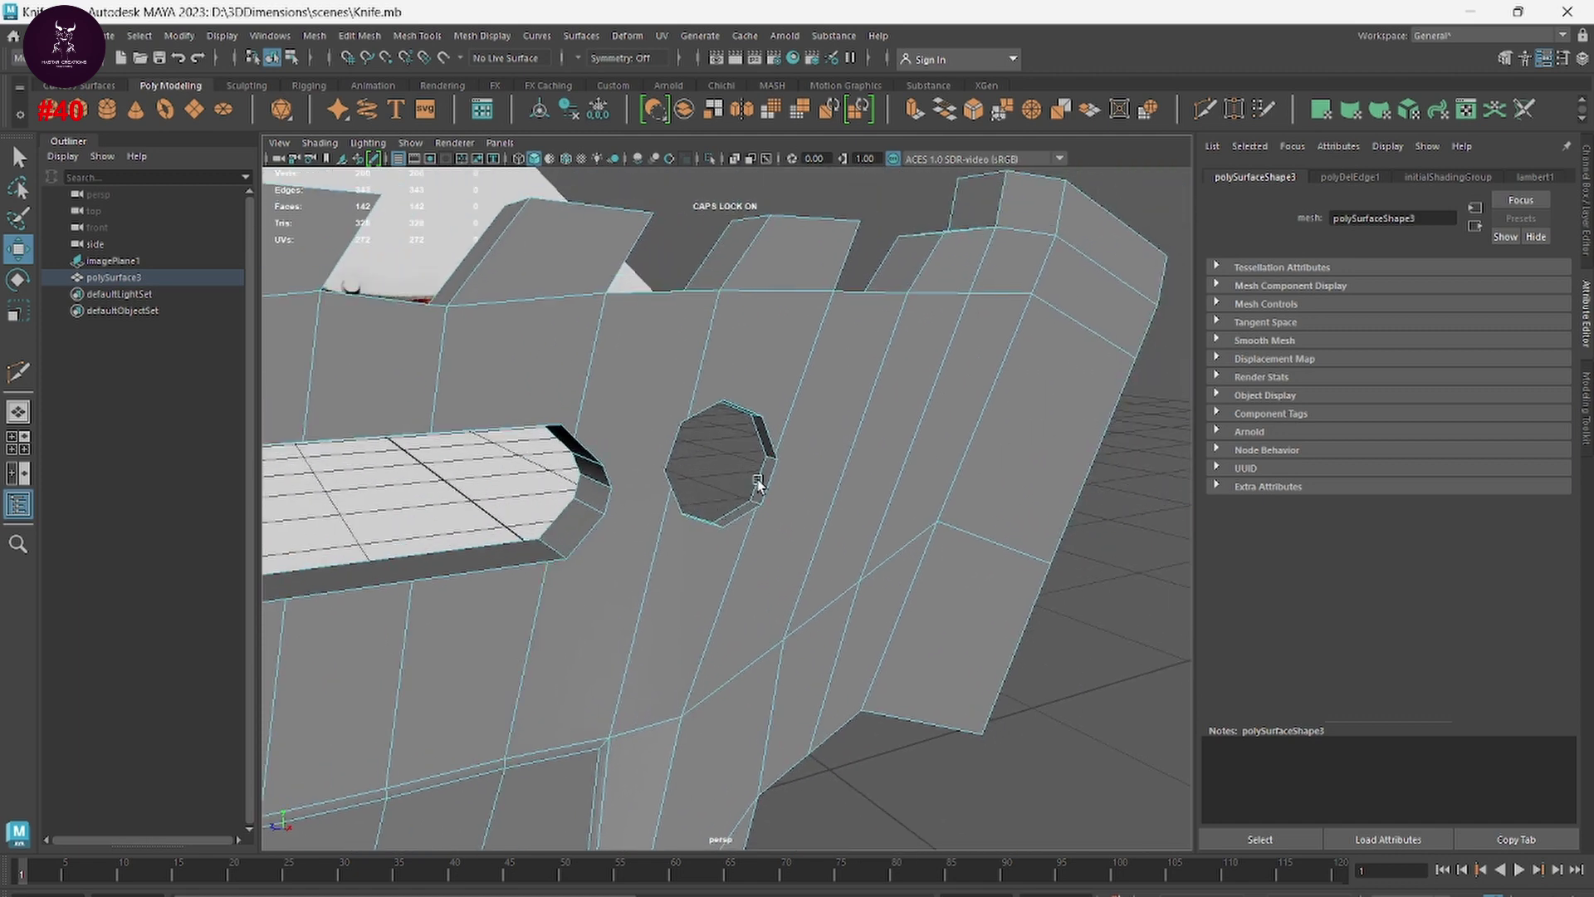
left_click(790, 425)
left_click(724, 581, "shift")
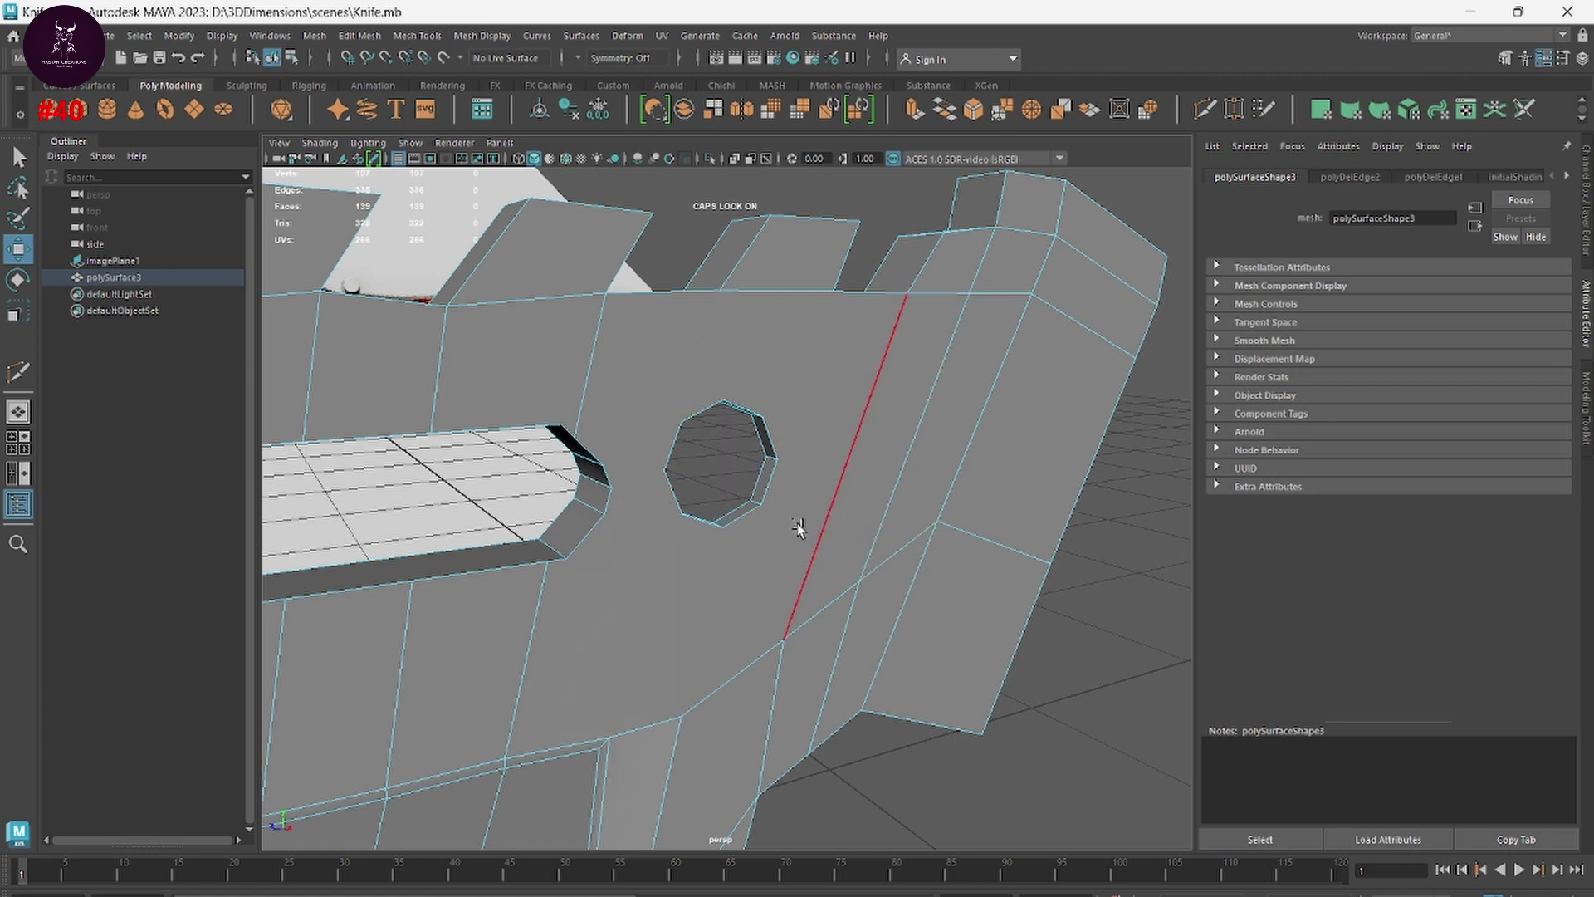
left_click_drag(665, 506, 1105, 452, "alt")
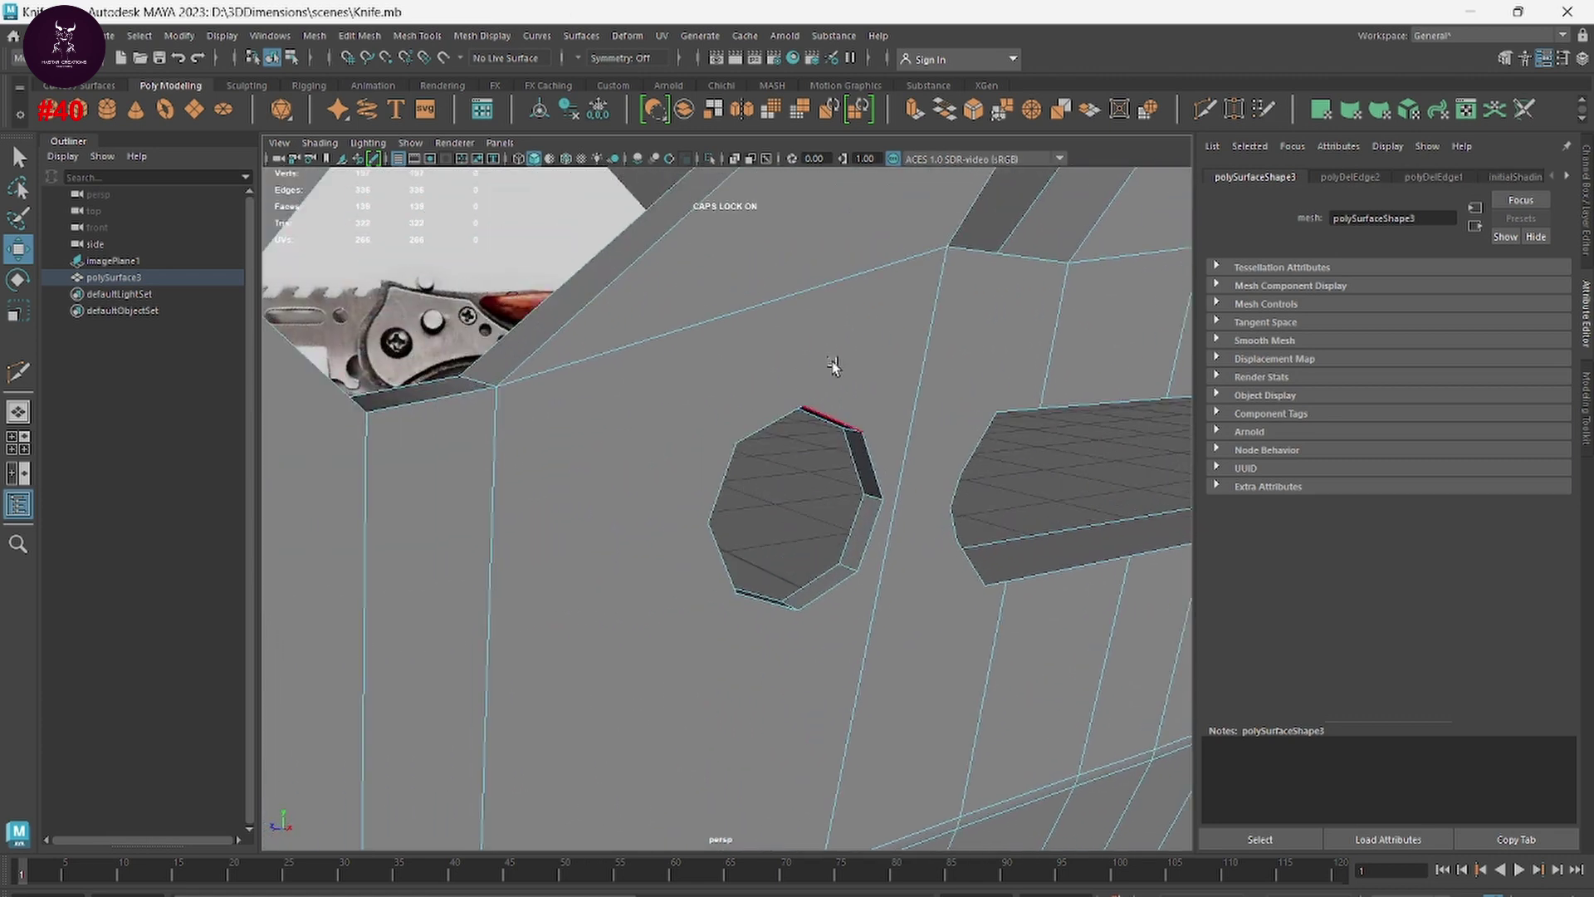
right_click(844, 348, "shift")
left_click(739, 348)
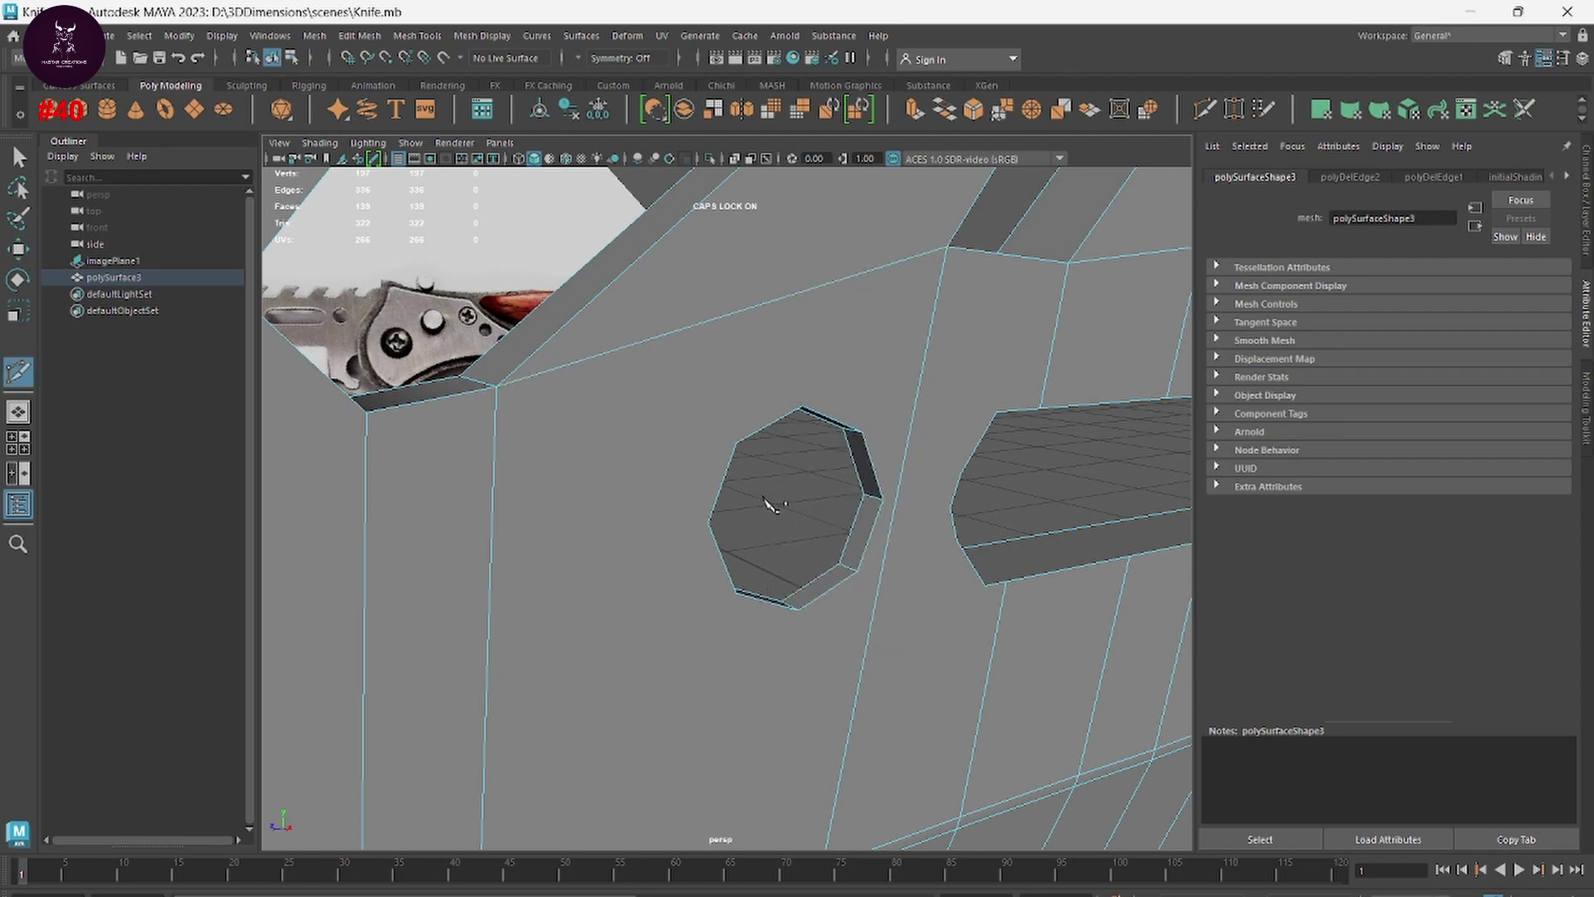
Step: Cut an edge from the hole's vertex to the face's upper-left corner
left_click(736, 441)
left_click(497, 388)
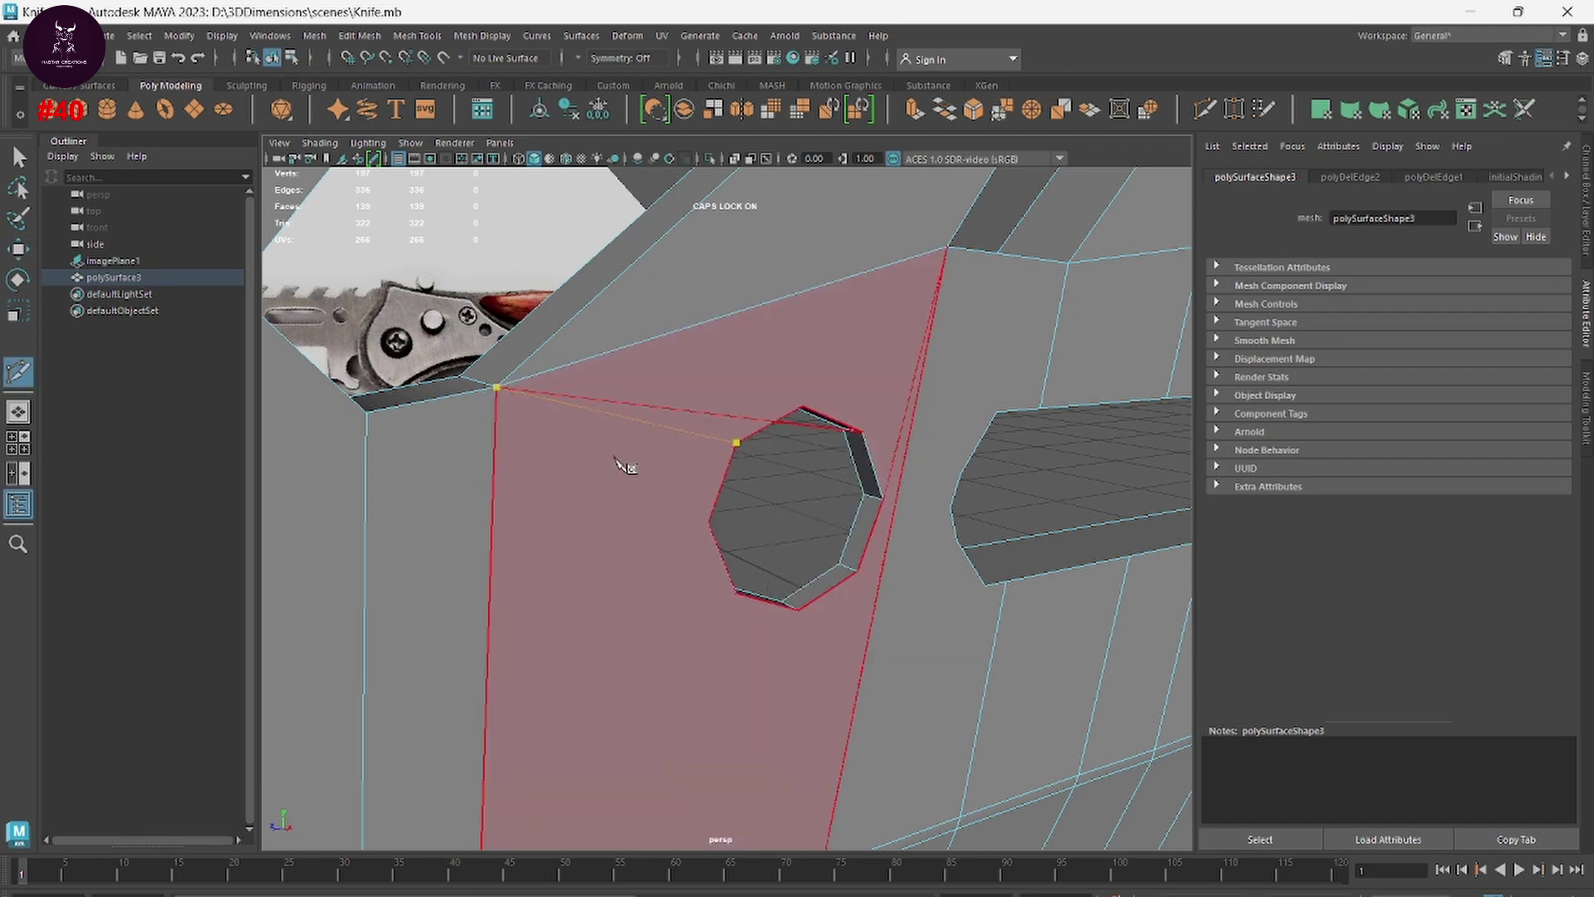
key("Return")
scroll(730, 540, "up", 3)
scroll(797, 598, "up", 5)
scroll(772, 612, "down", 5)
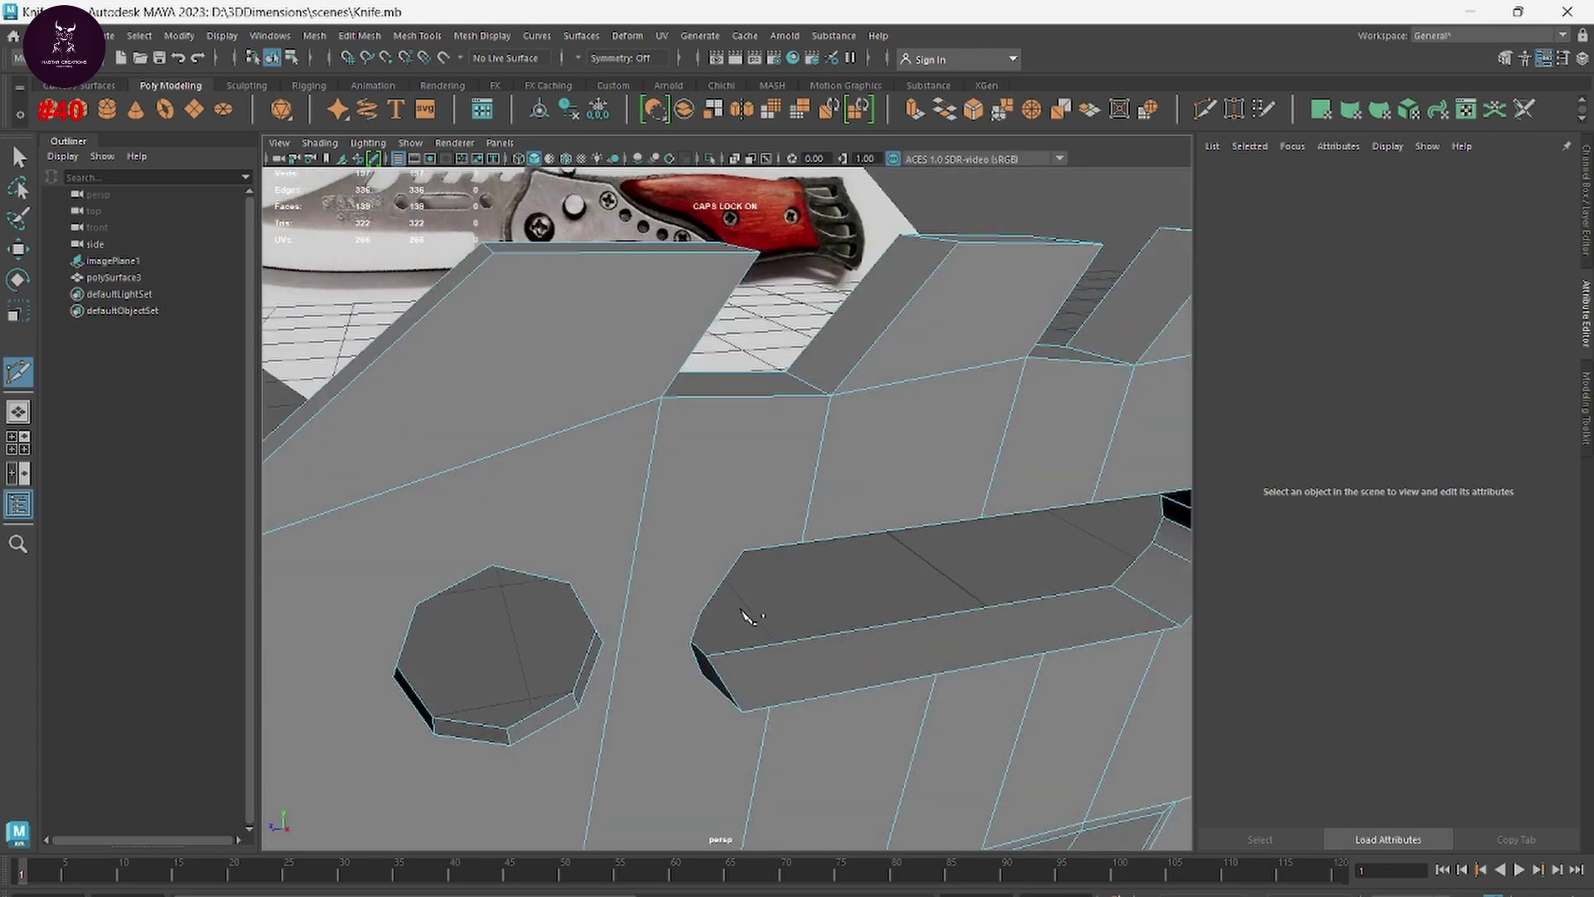
scroll(747, 532, "up", 3)
Step: Reselect the knife mesh as an object and delete its construction history
right_click_drag(781, 430, 861, 382)
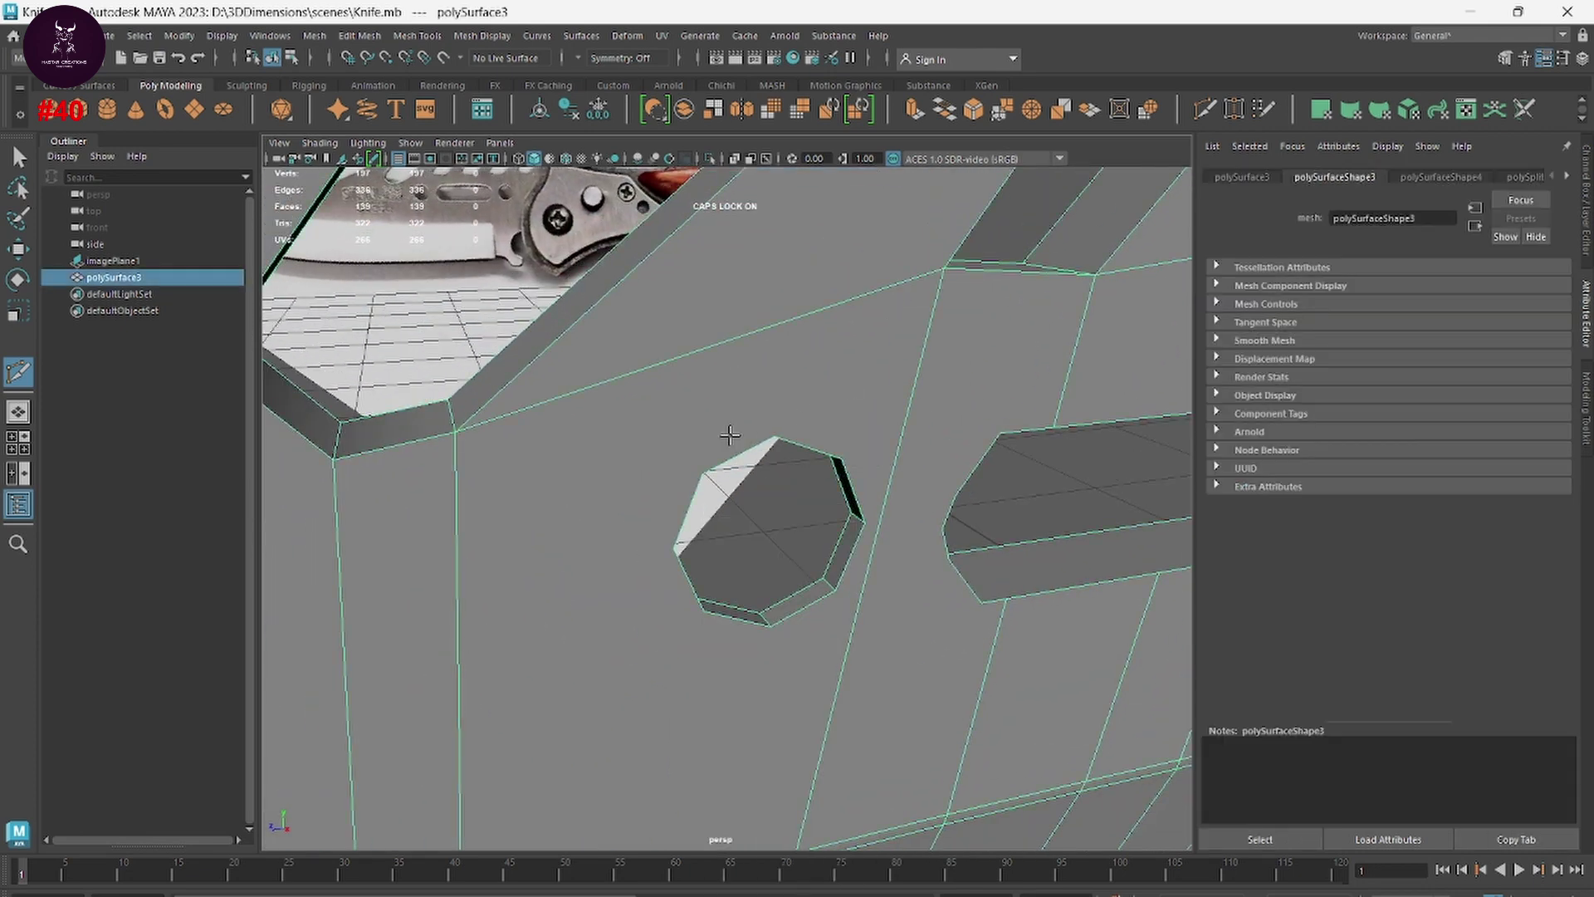
key("q")
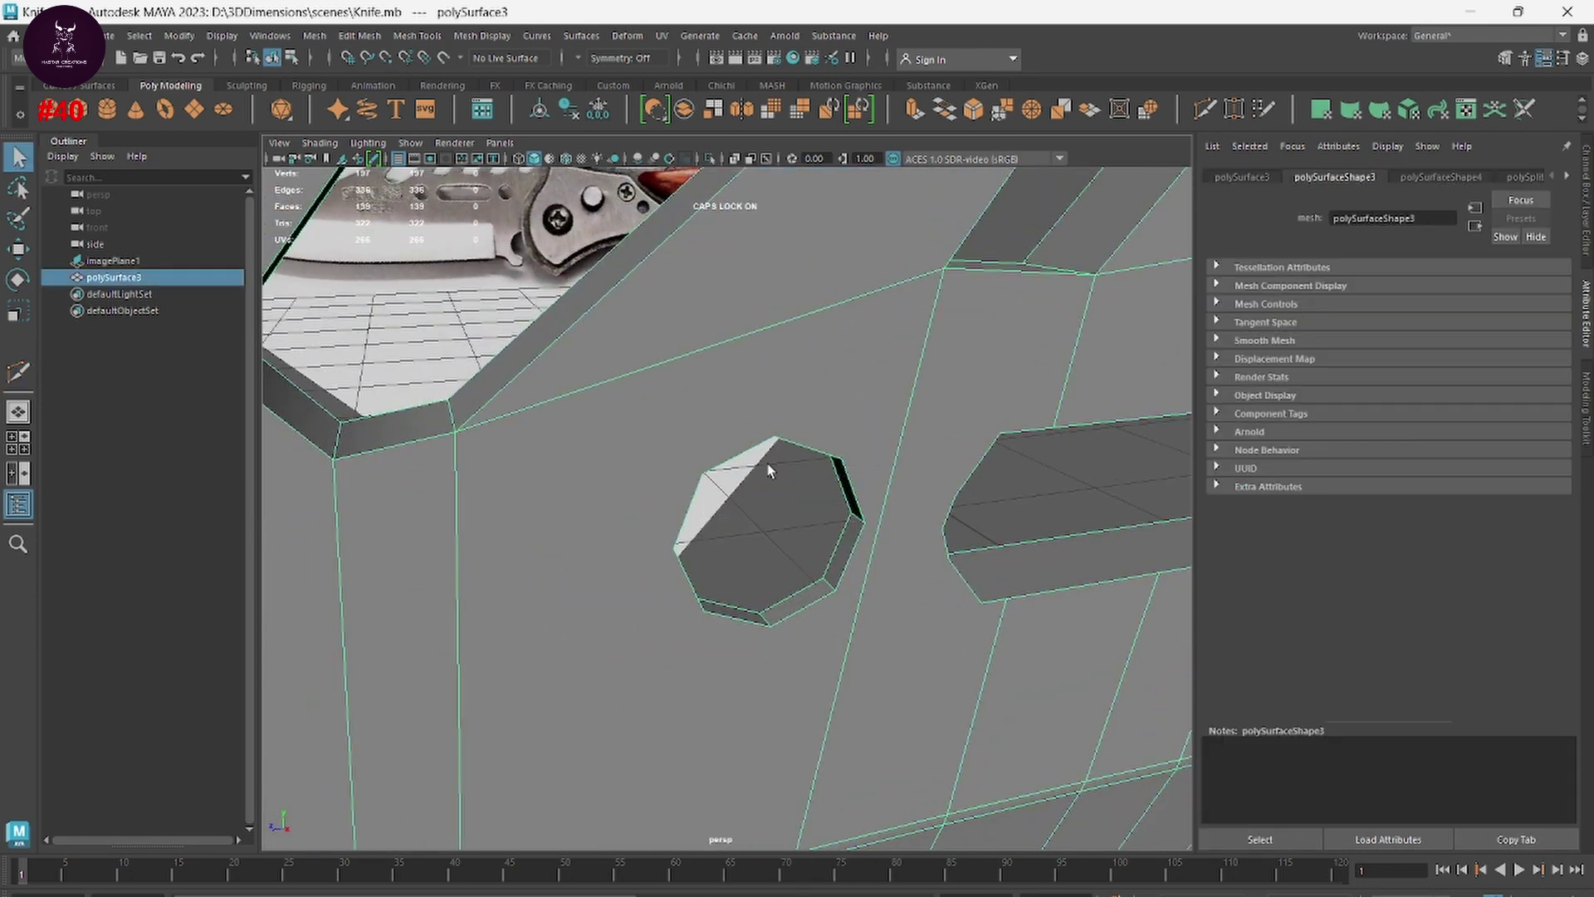
left_click(694, 337)
left_click(624, 317)
left_click(568, 109)
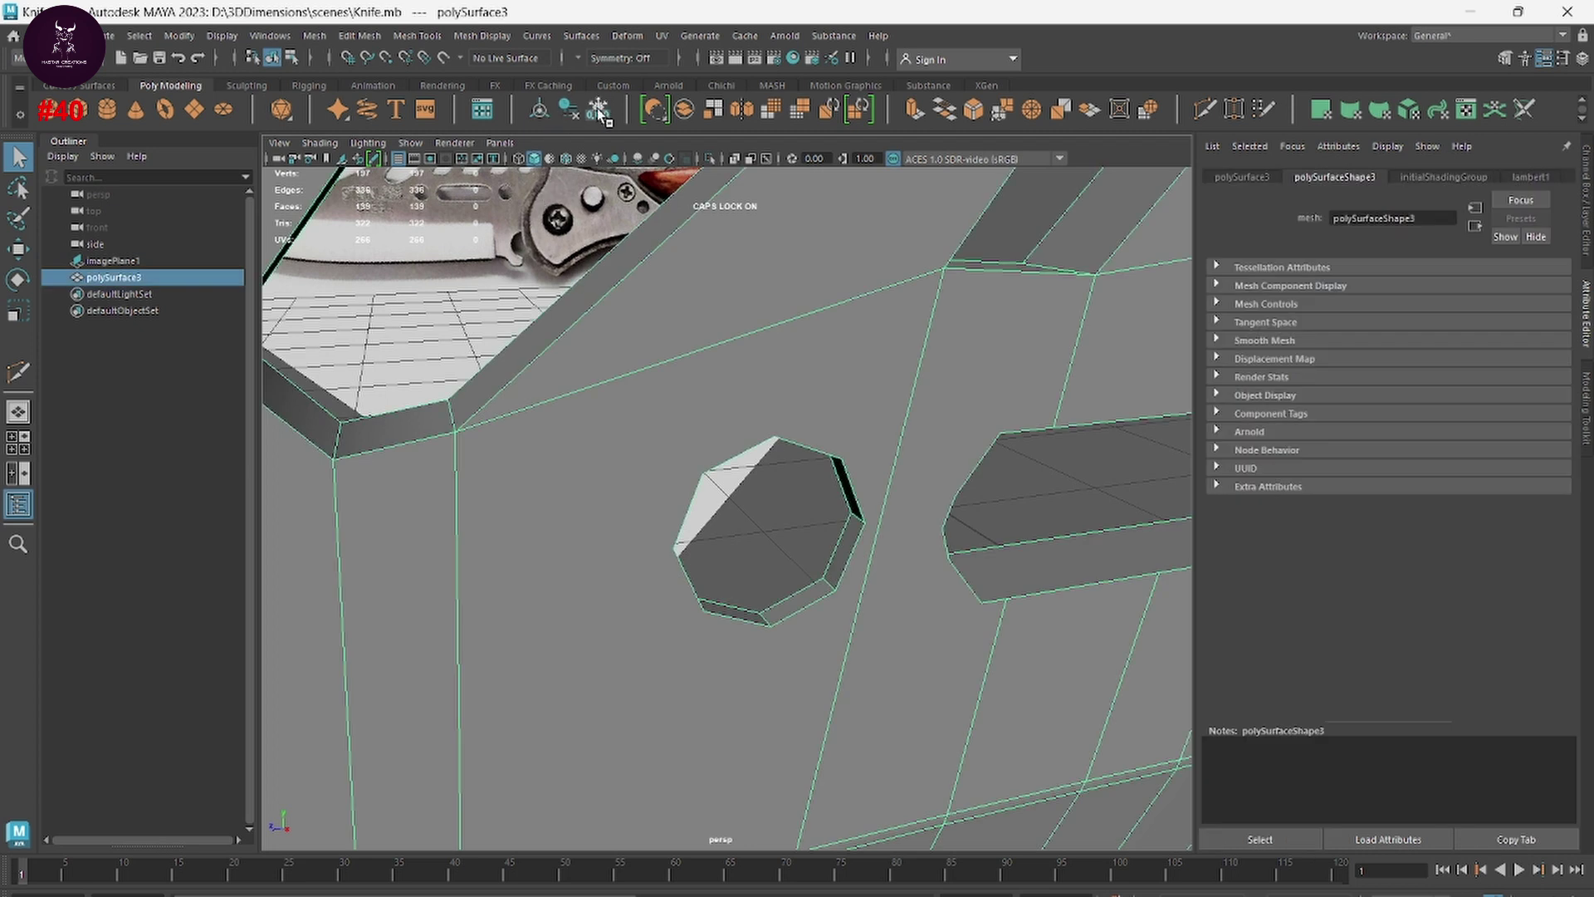
Step: Multi-Cut from the hole's top-left vertex, redoing a stray cut point near the octagonal hole
right_click_drag(771, 446, 698, 395, "shift")
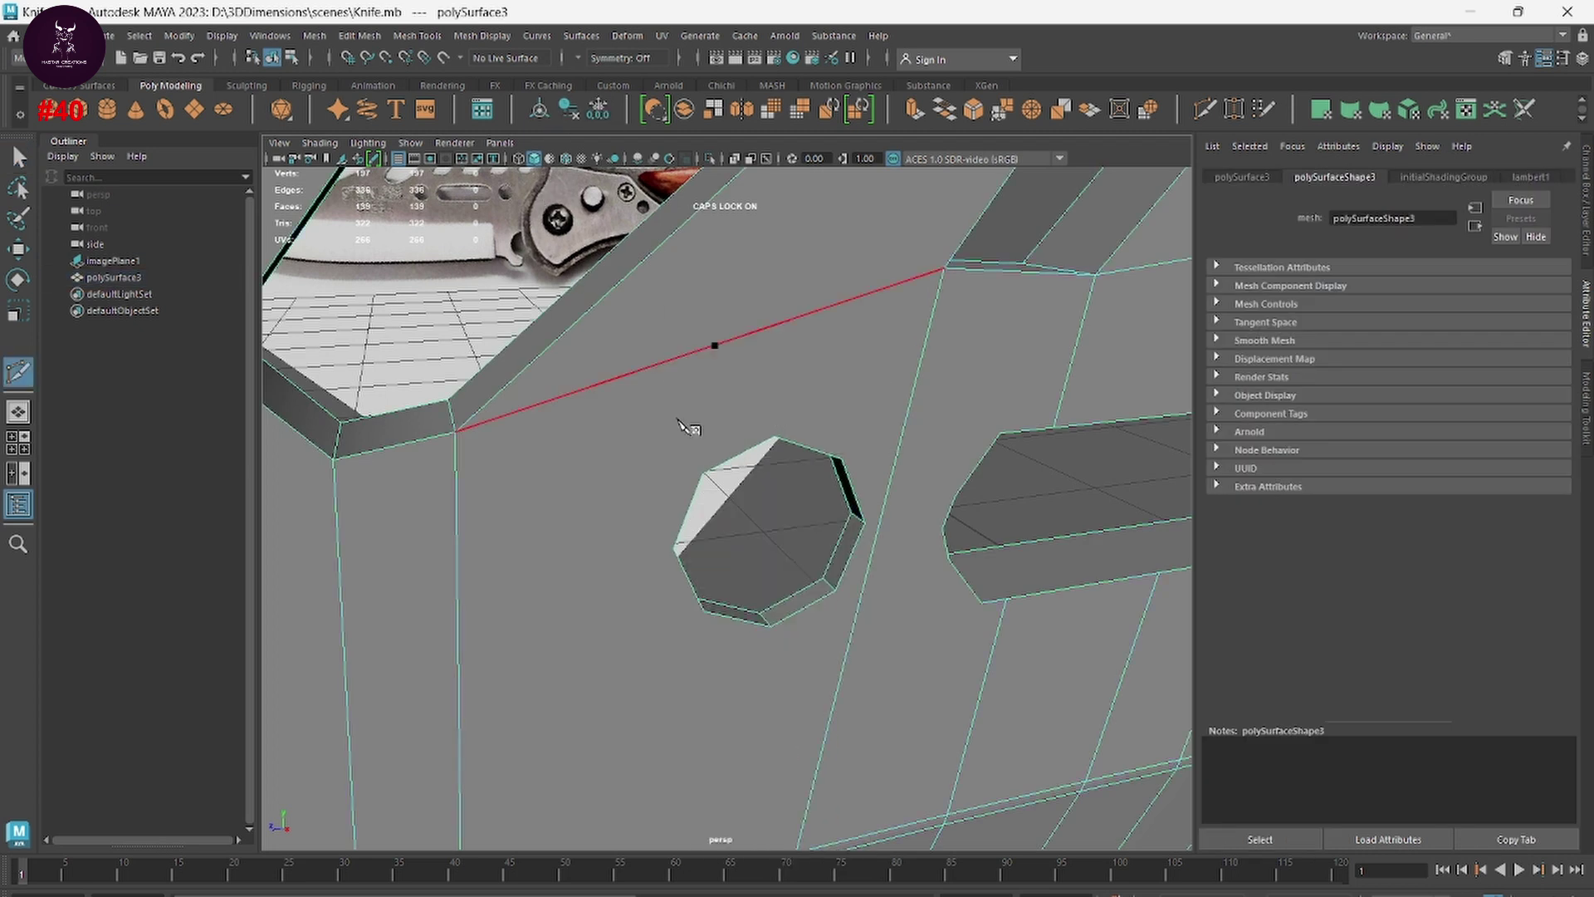
left_click(704, 475)
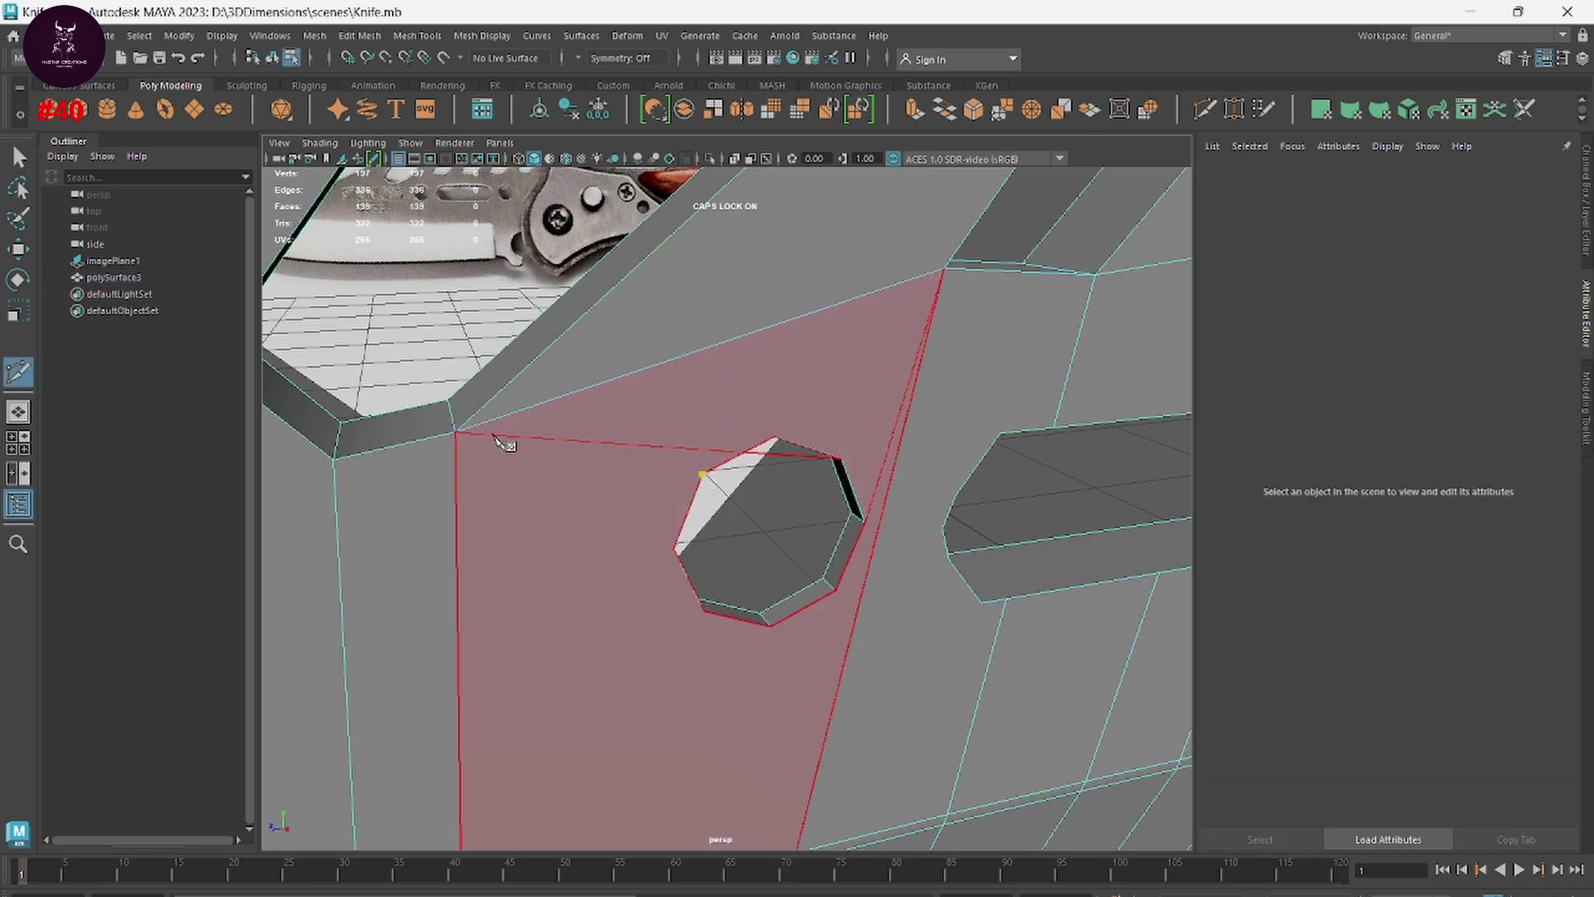
left_click(456, 434)
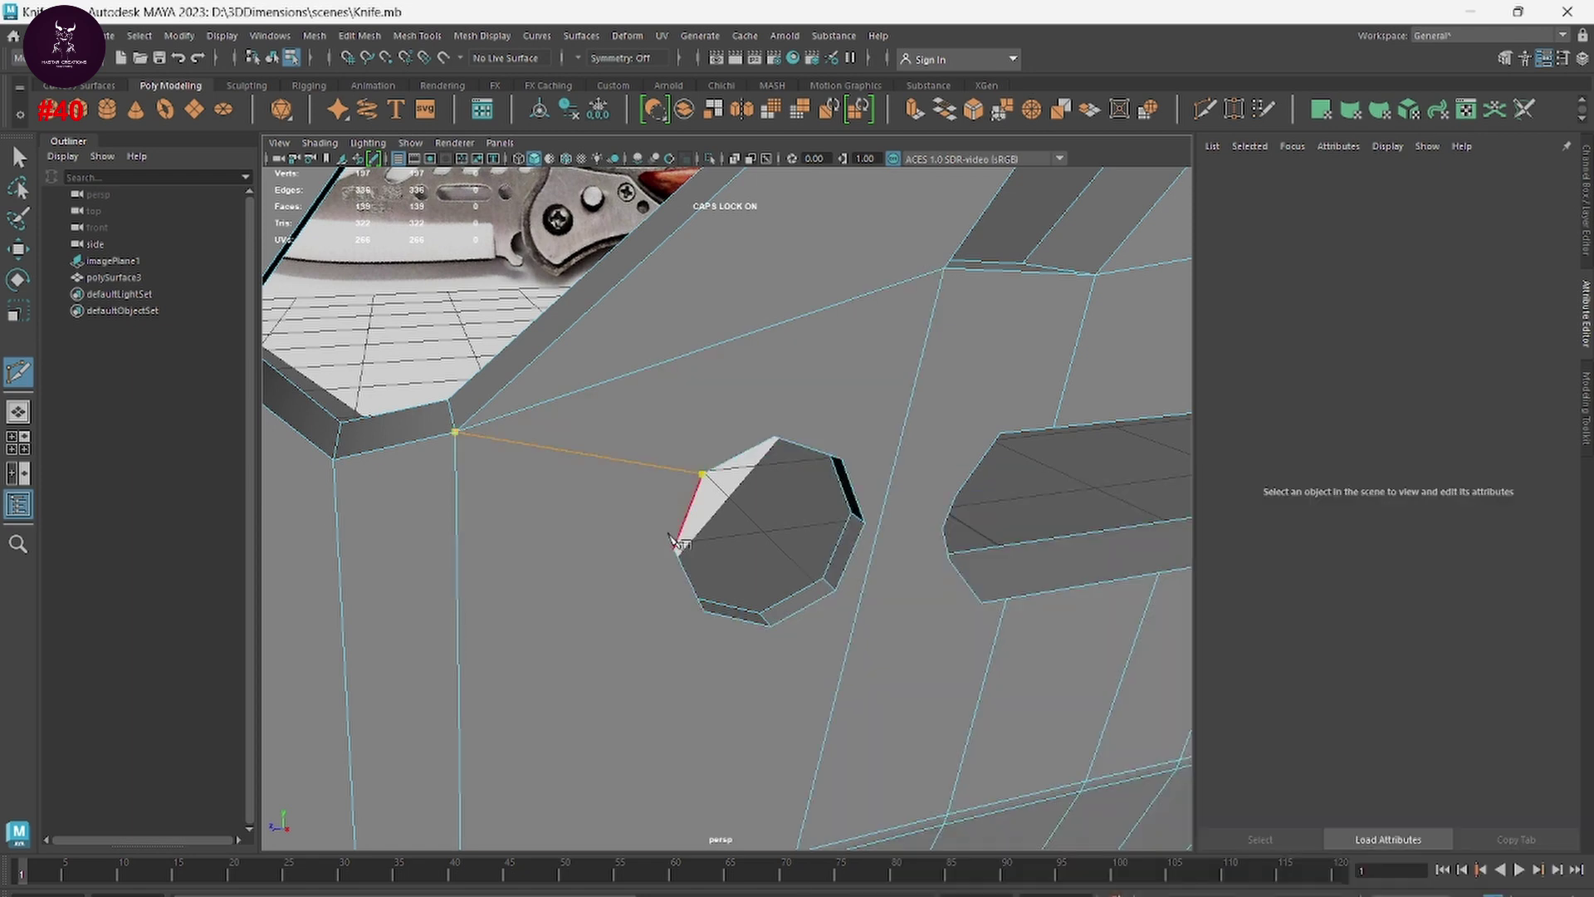
mouse_move(765, 552)
middle_mouse_down("alt")
mouse_move(751, 502)
mouse_move(926, 605)
mouse_move(1051, 710)
mouse_move(865, 623)
mouse_move(997, 652)
middle_mouse_up("alt")
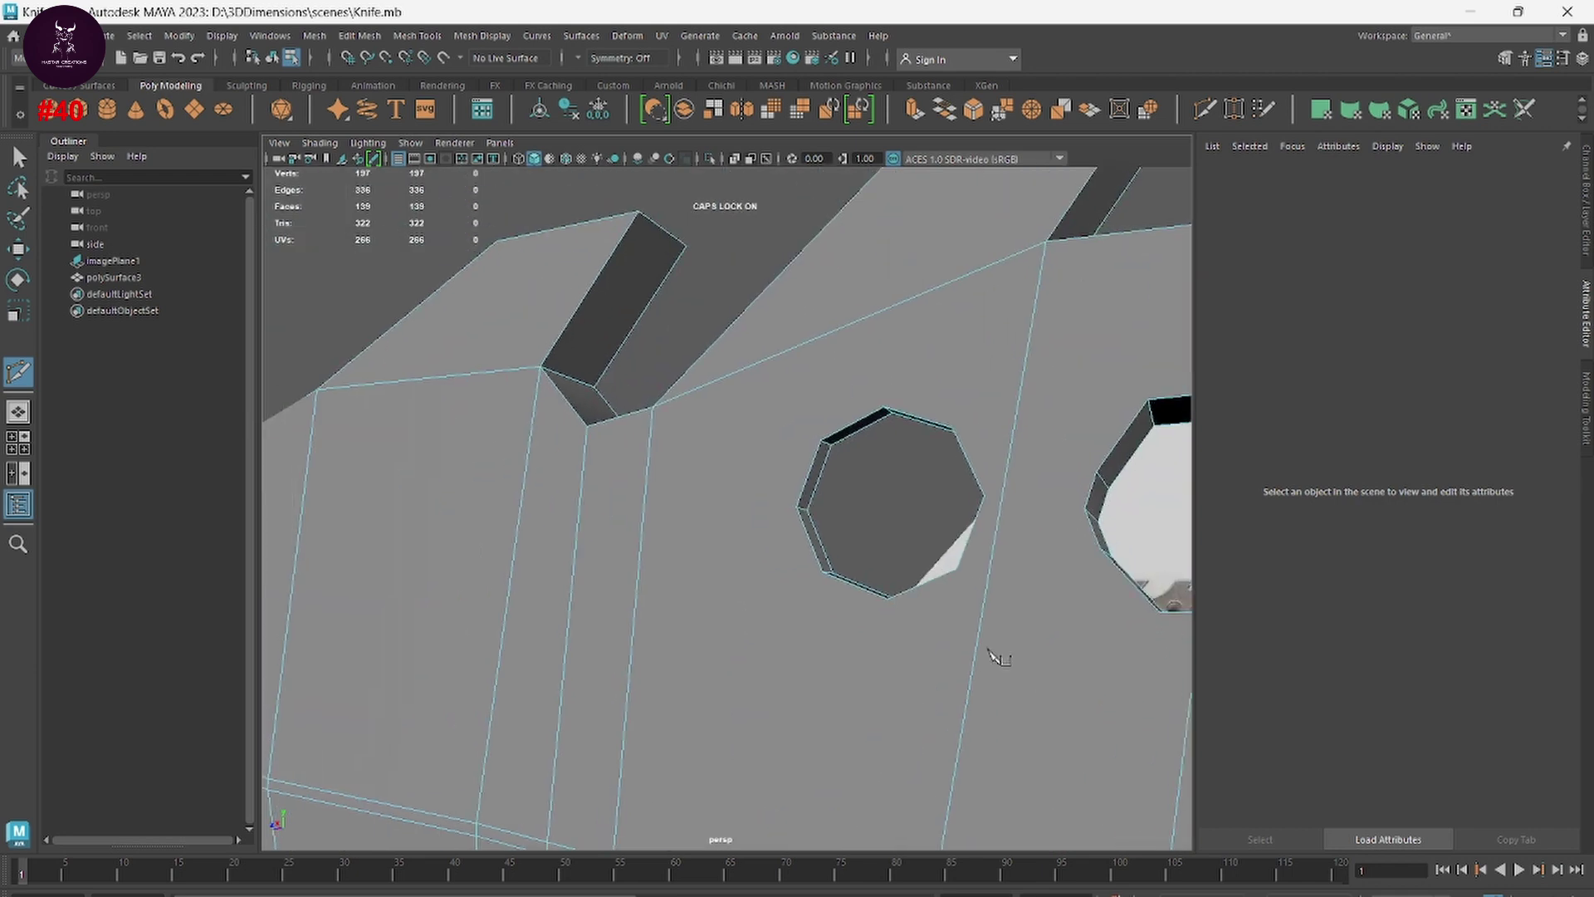
scroll(901, 552, "up", 3)
scroll(839, 525, "up", 2)
middle_click_drag(840, 526, 837, 542, "alt")
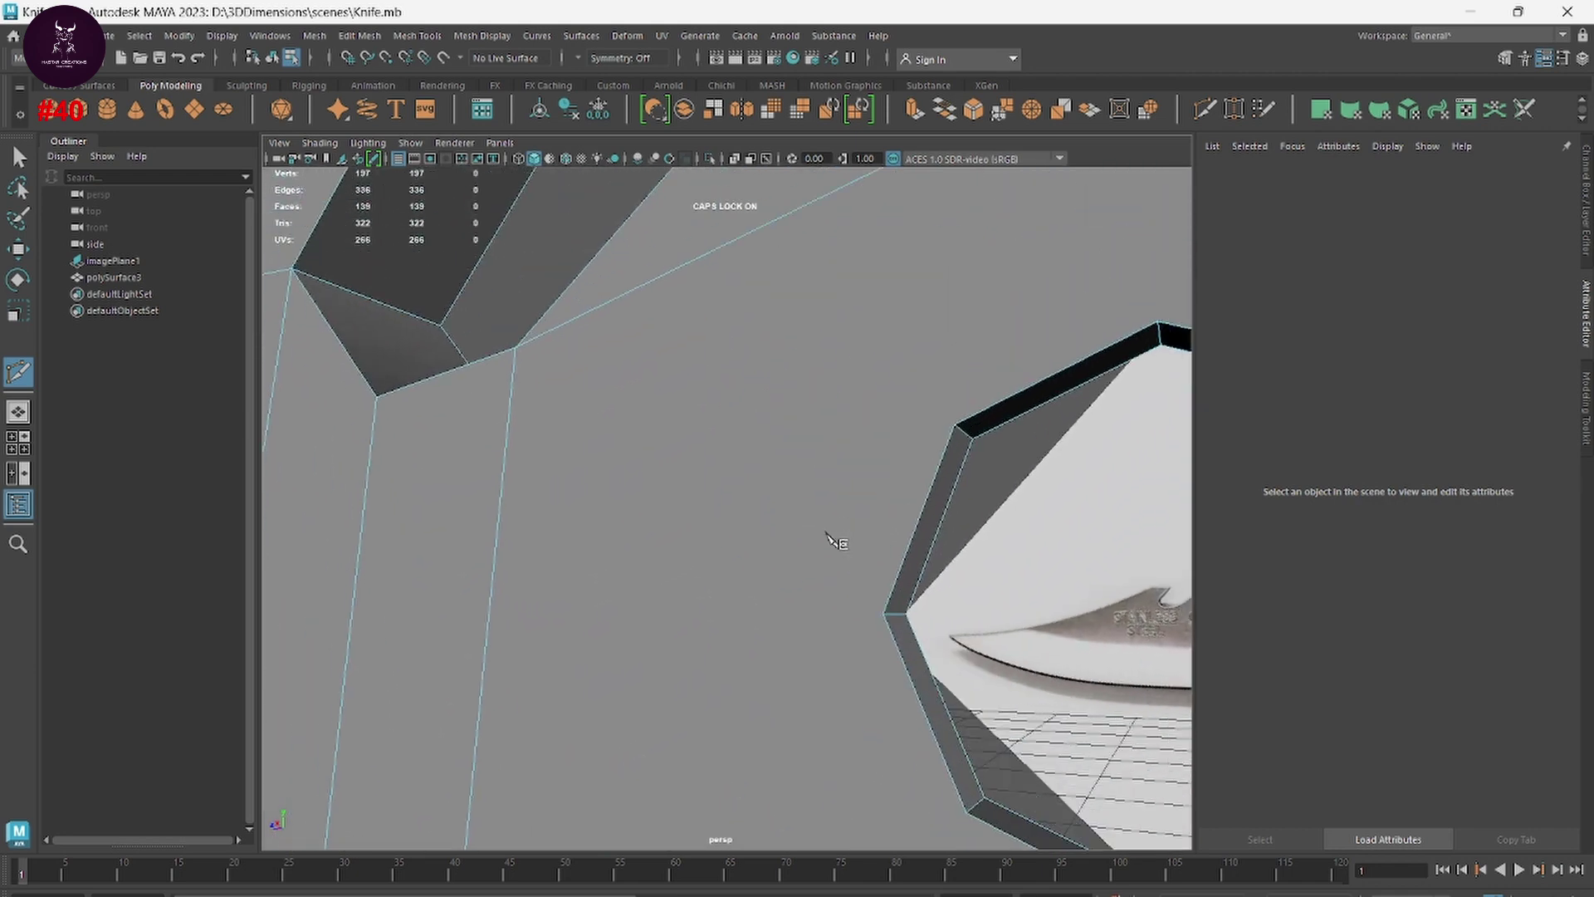
left_click(956, 426)
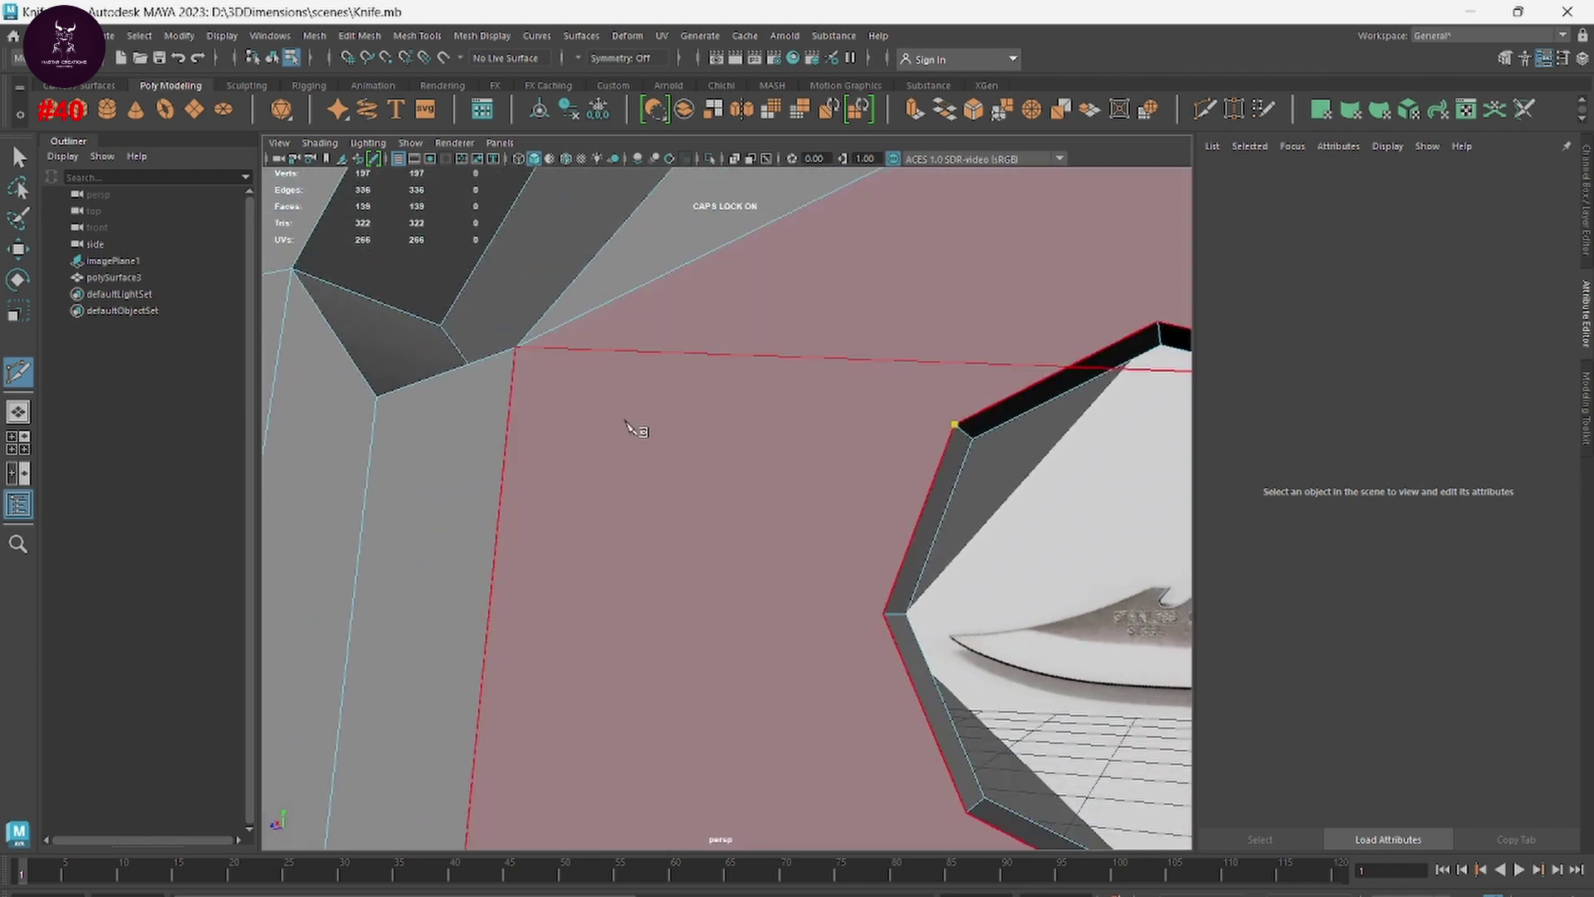
left_click(516, 348)
key("BackSpace")
left_click(724, 438)
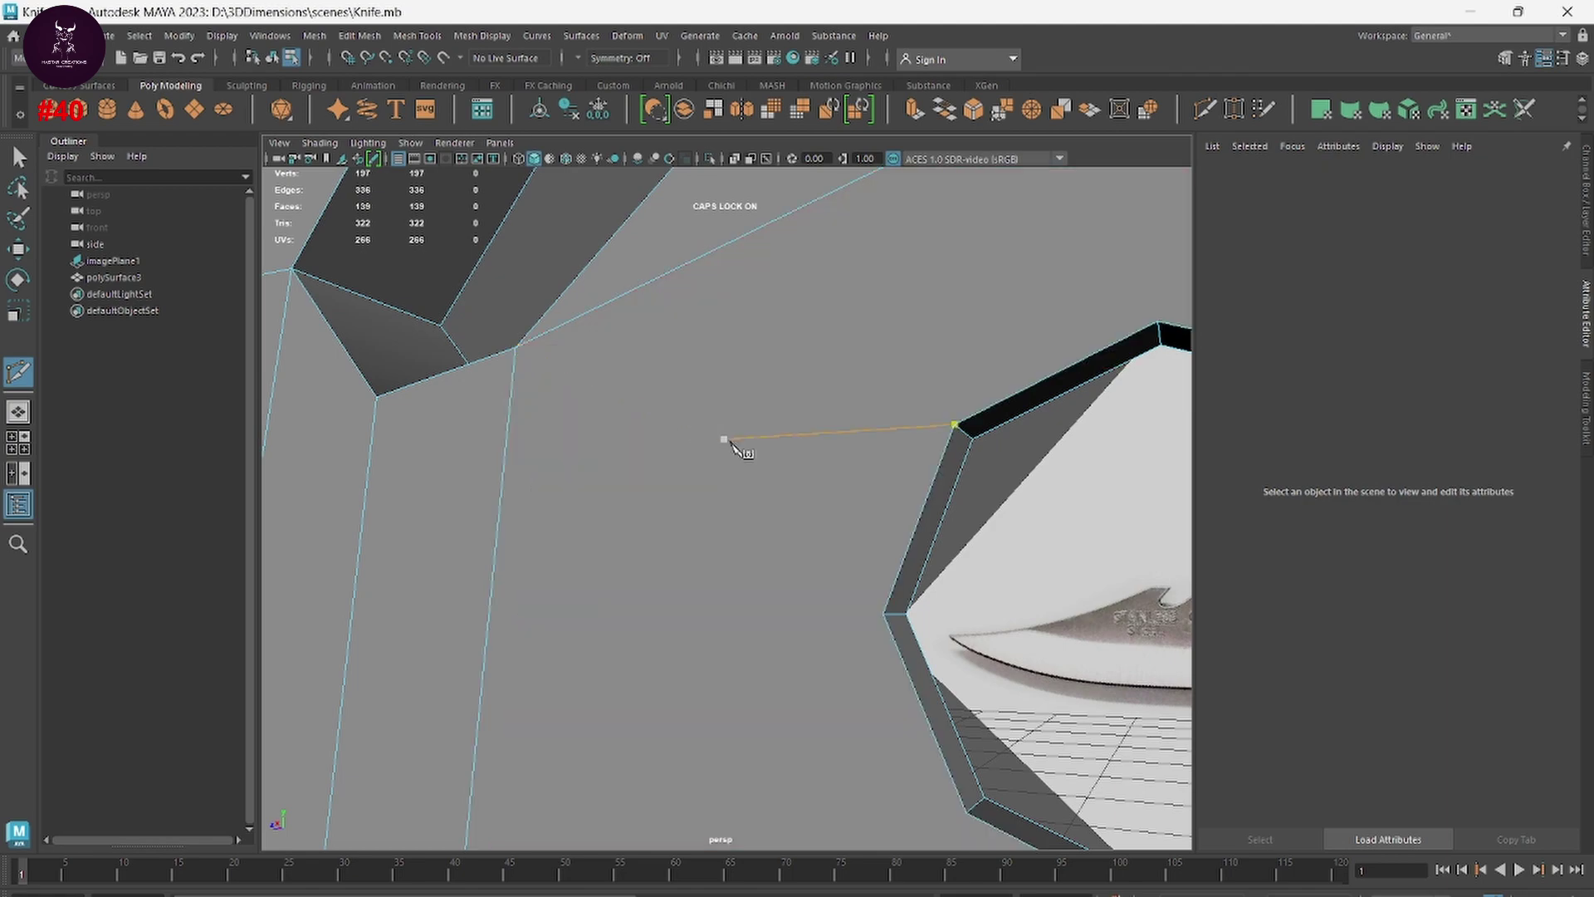
Step: Orbit to a side view of the holes and inspect the face around the round hole
scroll(914, 557, "down", 4)
scroll(839, 581, "down", 2)
scroll(810, 573, "down", 2)
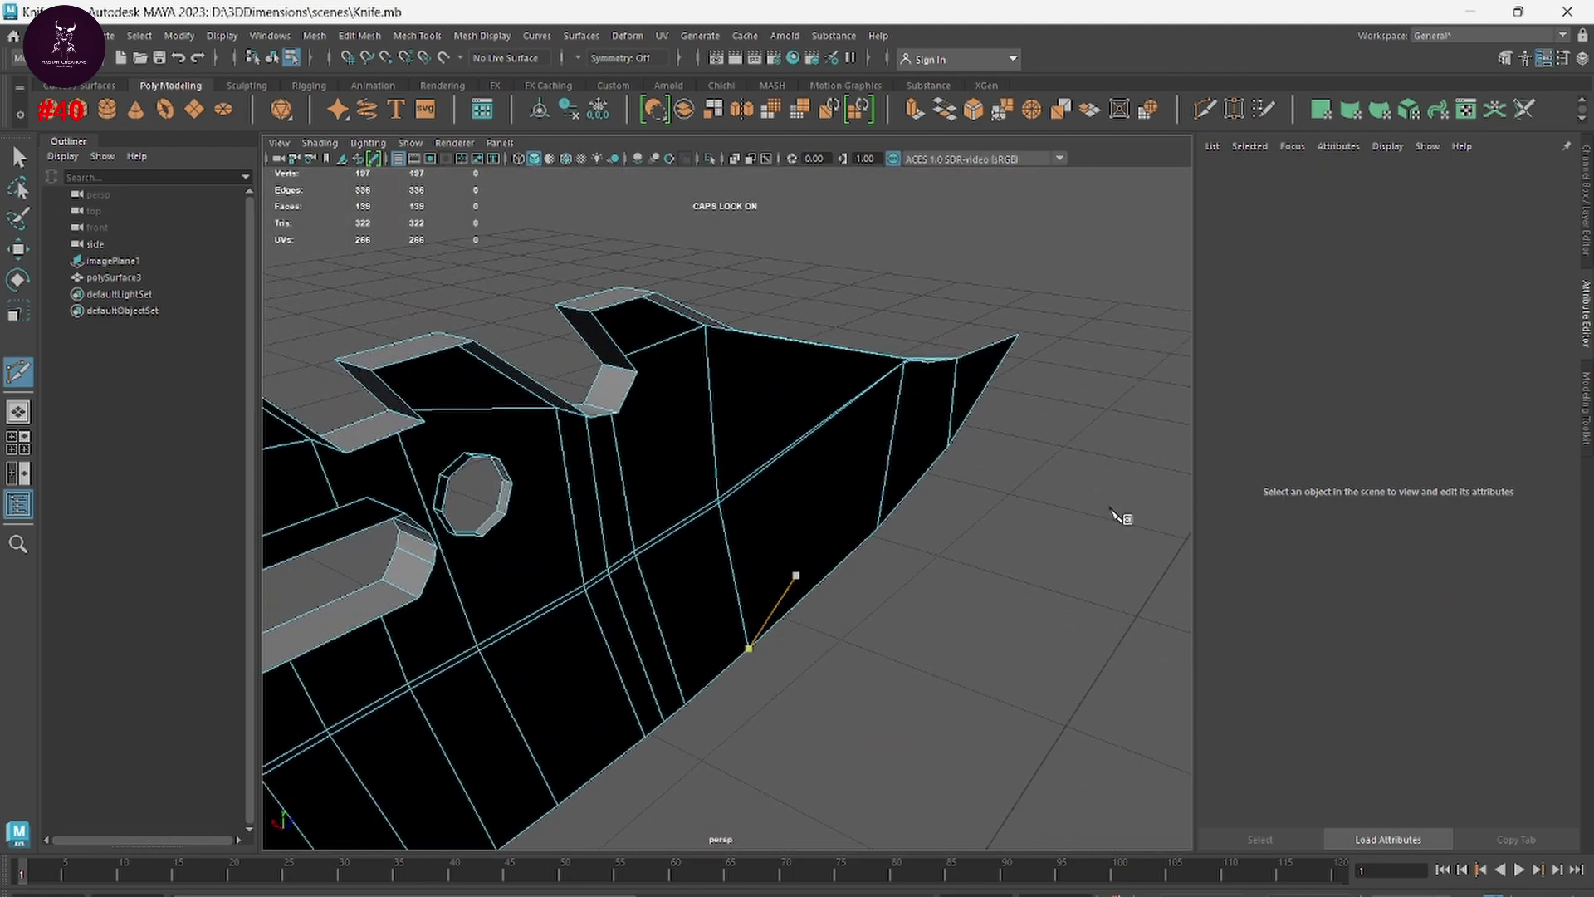
scroll(914, 573, "down", 2)
mouse_move(1006, 575)
left_mouse_down("alt")
mouse_move(765, 633)
mouse_move(1025, 633)
left_mouse_up("alt")
scroll(1042, 579, "up", 3)
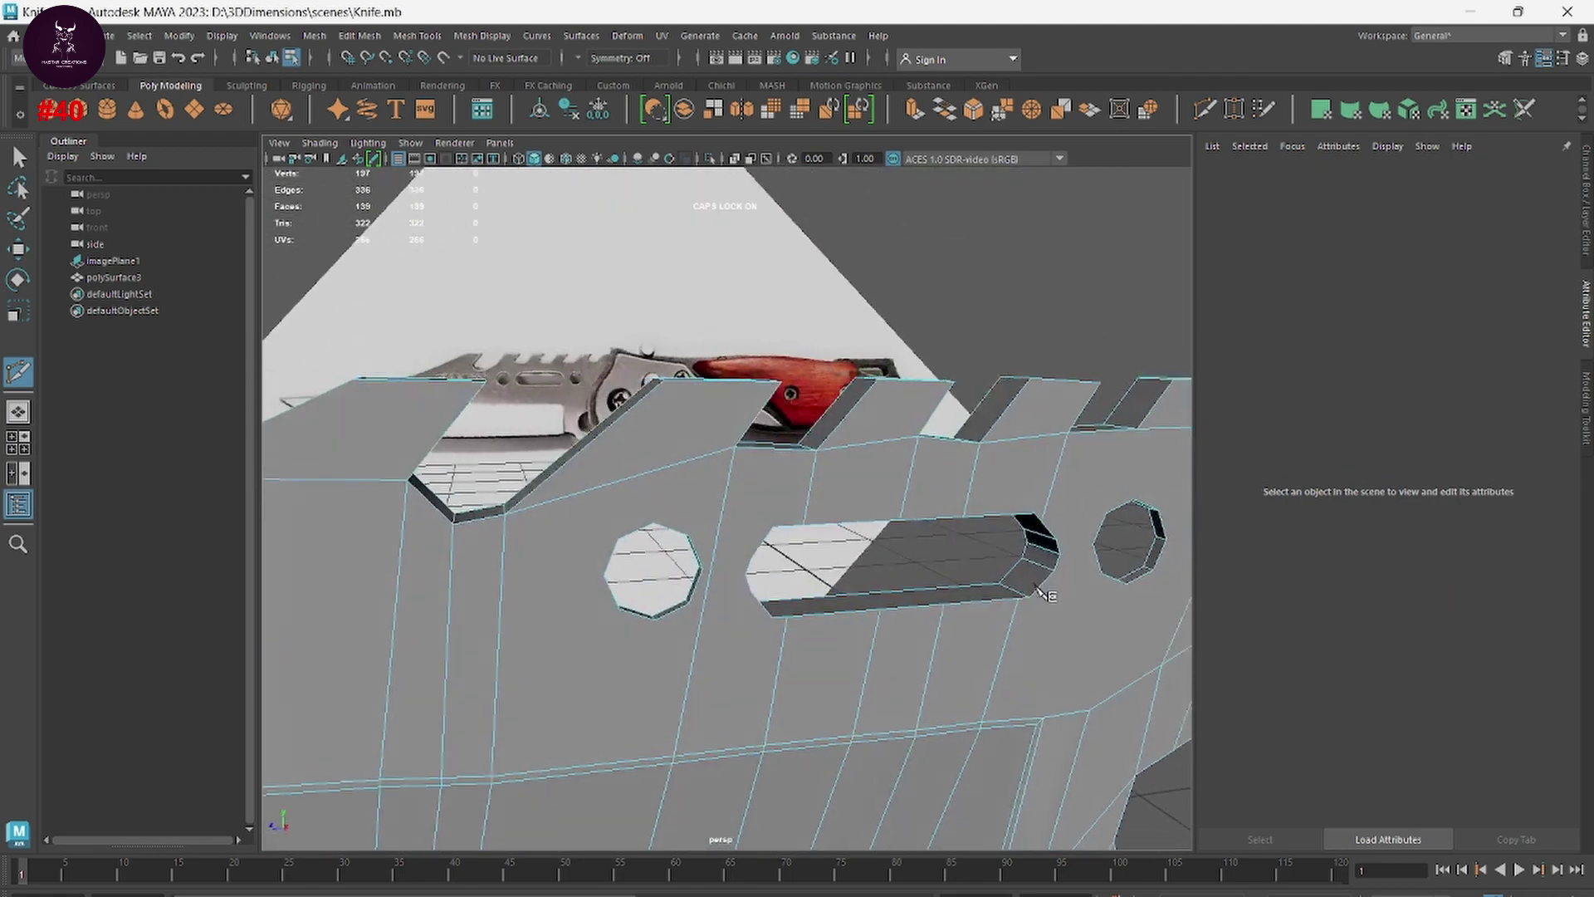
scroll(955, 490, "up", 2)
right_click_drag(674, 428, 667, 462)
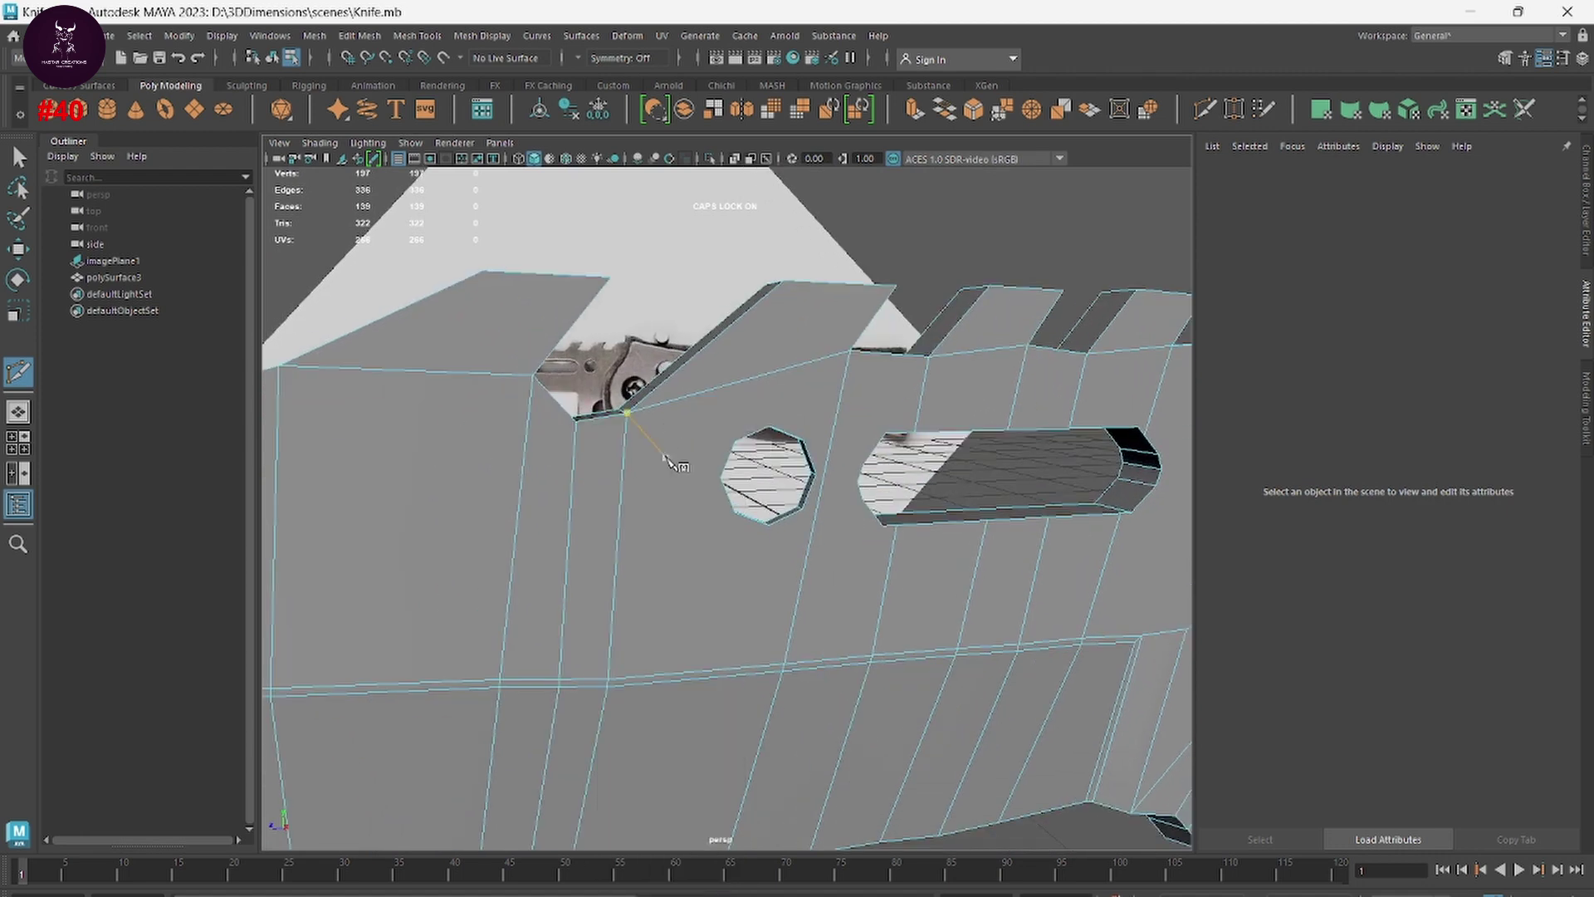
key("q")
left_click(664, 519)
scroll(706, 548, "up", 2)
scroll(829, 582, "up", 1)
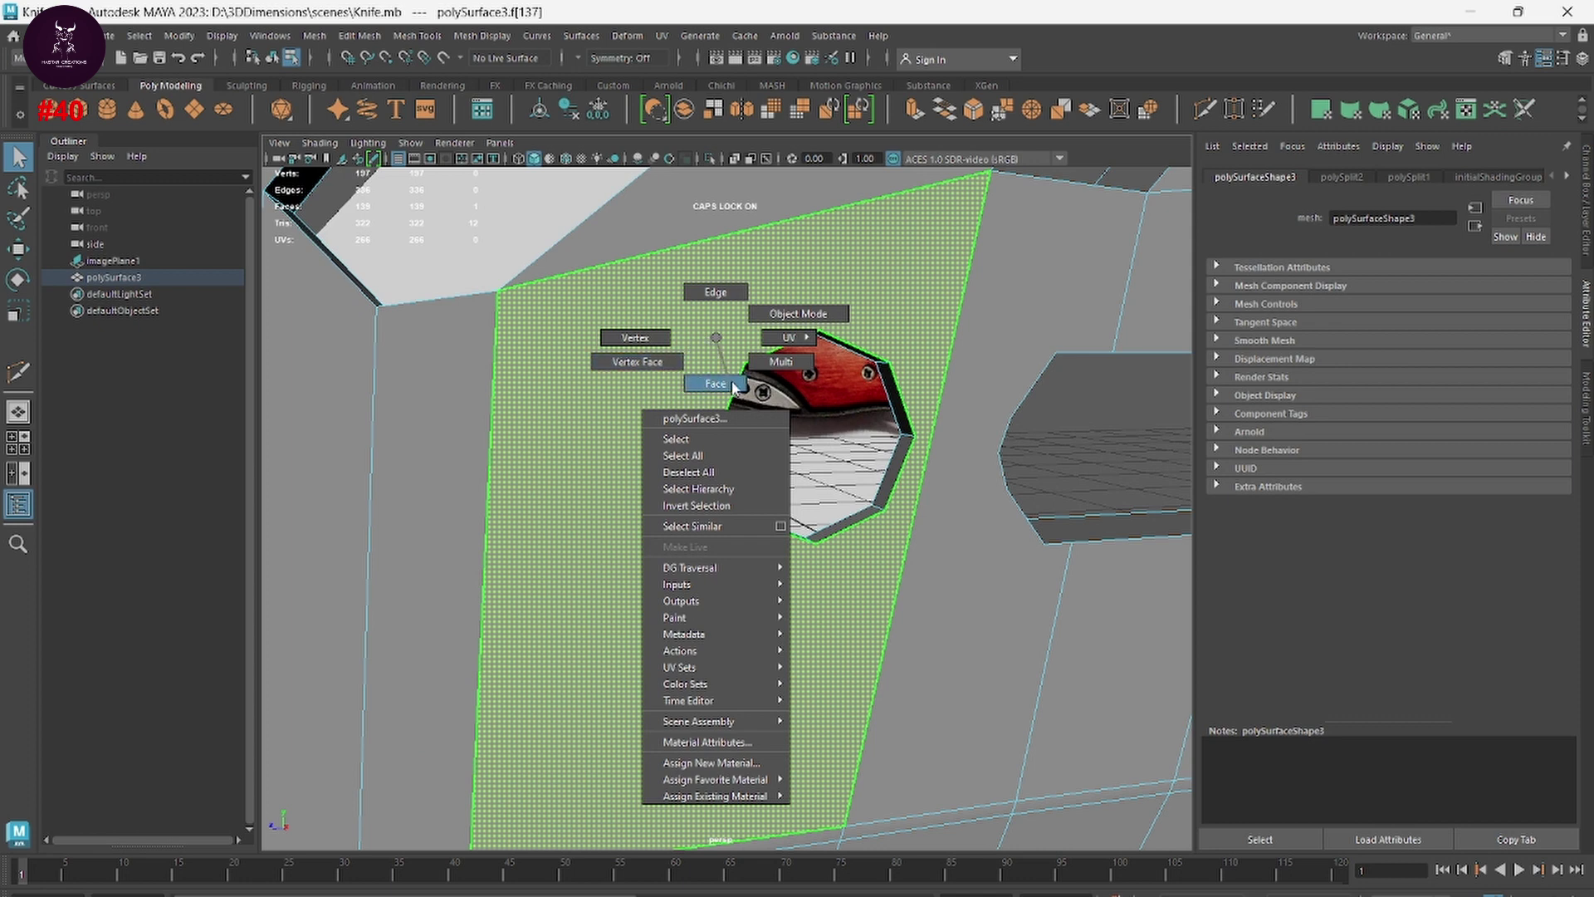
right_click_drag(700, 334, 704, 297)
Step: Cut from the hole's top and left vertices to the face's upper corners
right_click_drag(715, 378, 644, 365, "shift")
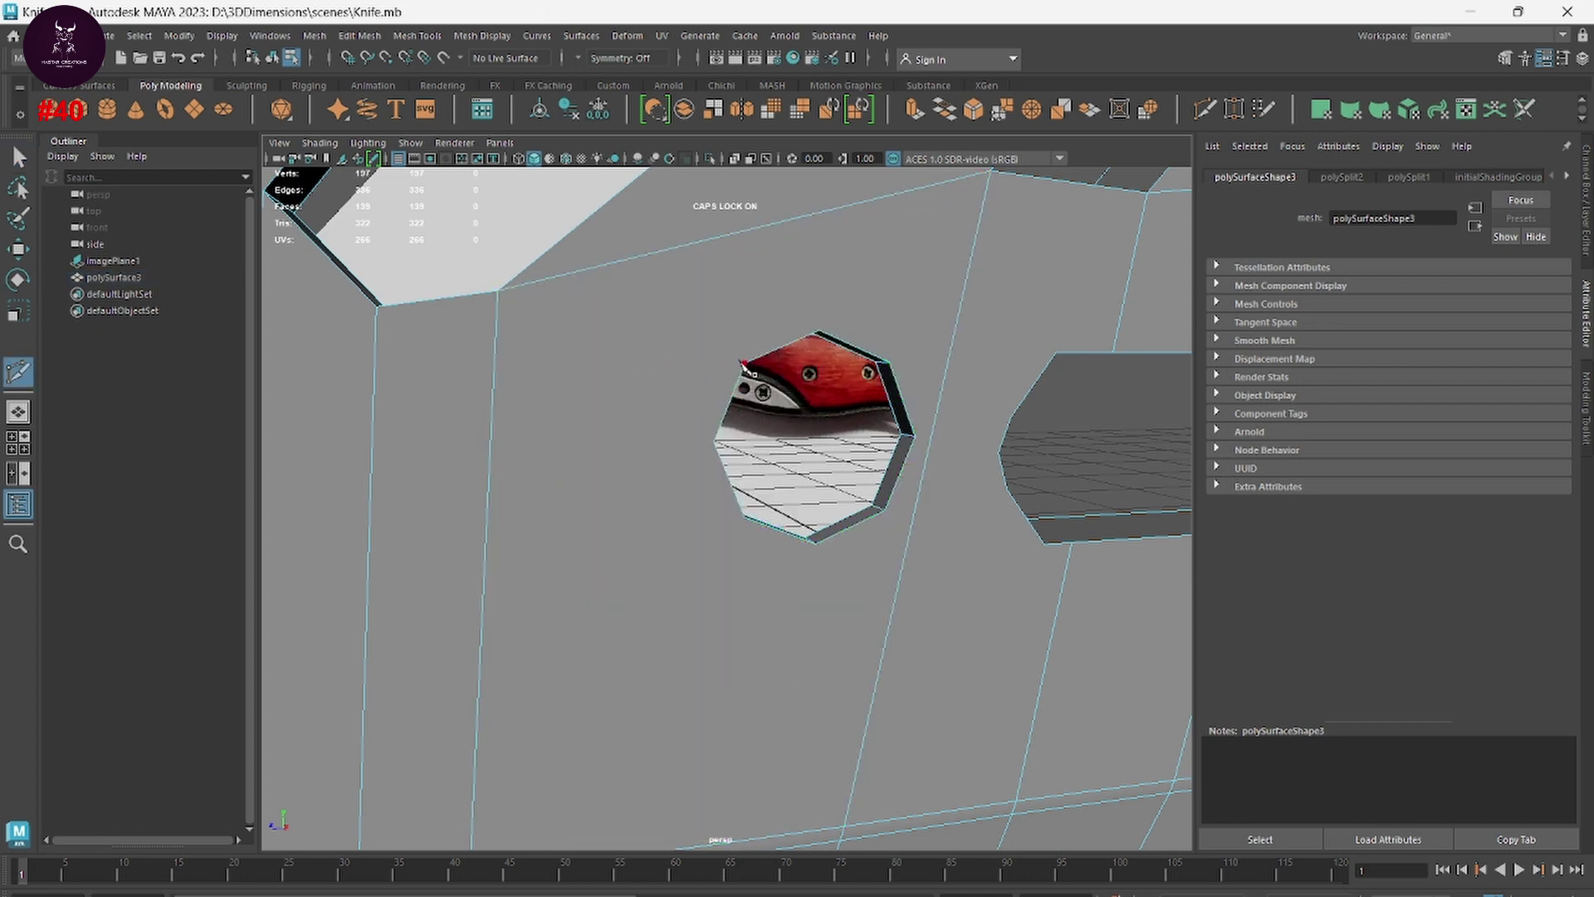
left_click(745, 362)
left_click(497, 291)
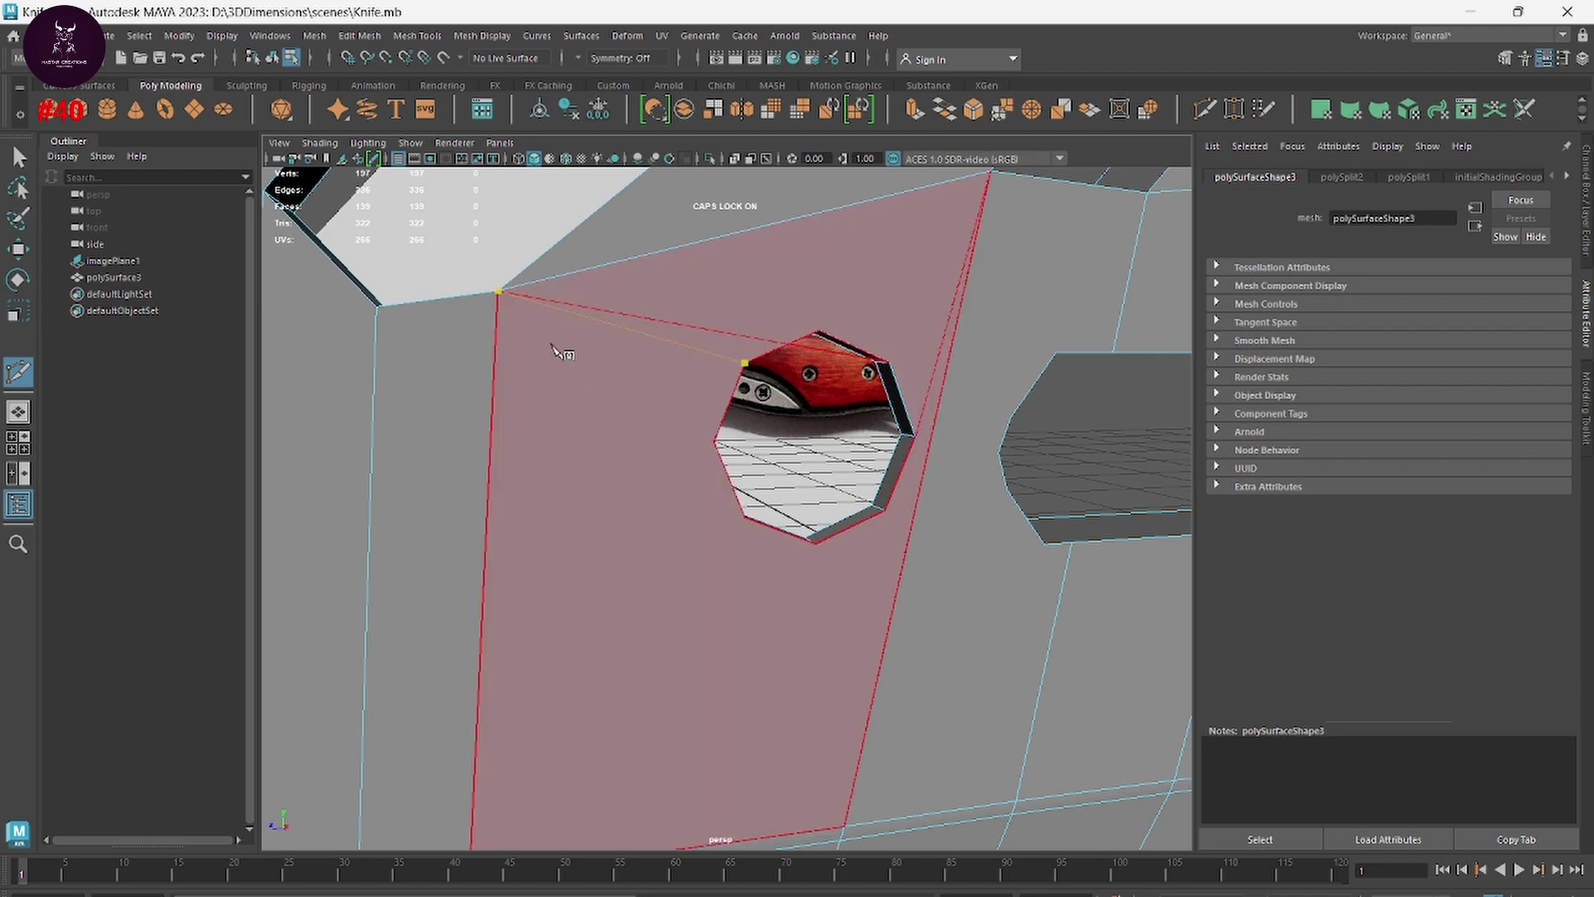
mouse_move(781, 426)
left_mouse_down("alt")
mouse_move(723, 434)
mouse_move(656, 480)
mouse_move(827, 456)
mouse_move(776, 402)
mouse_move(704, 438)
left_mouse_up("alt")
left_click(725, 391)
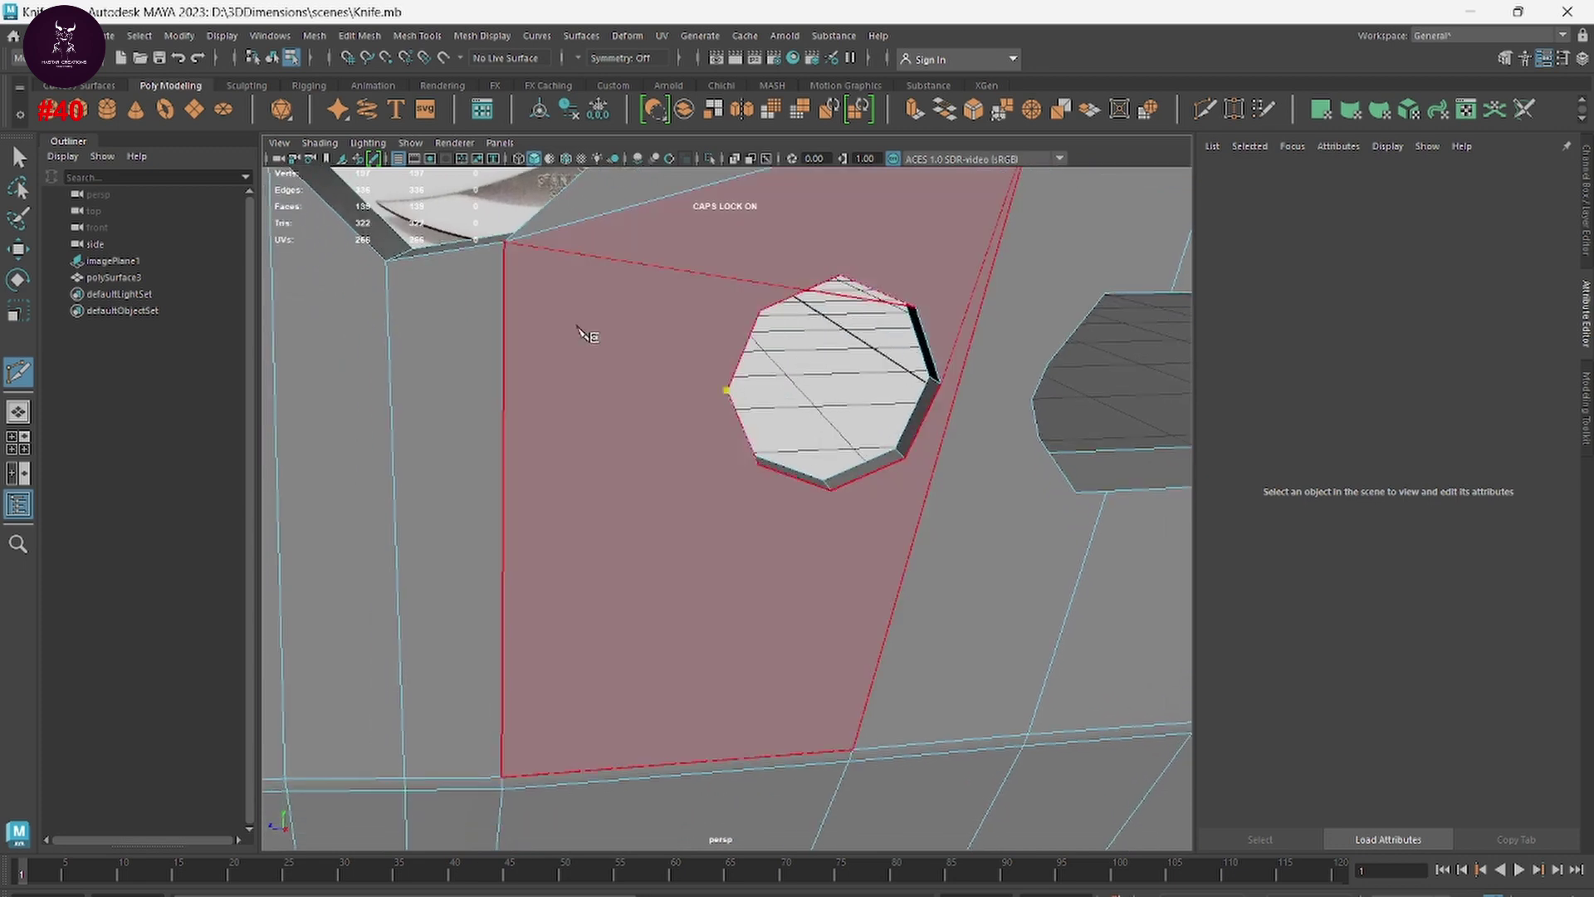
left_click(505, 242)
left_click(702, 438)
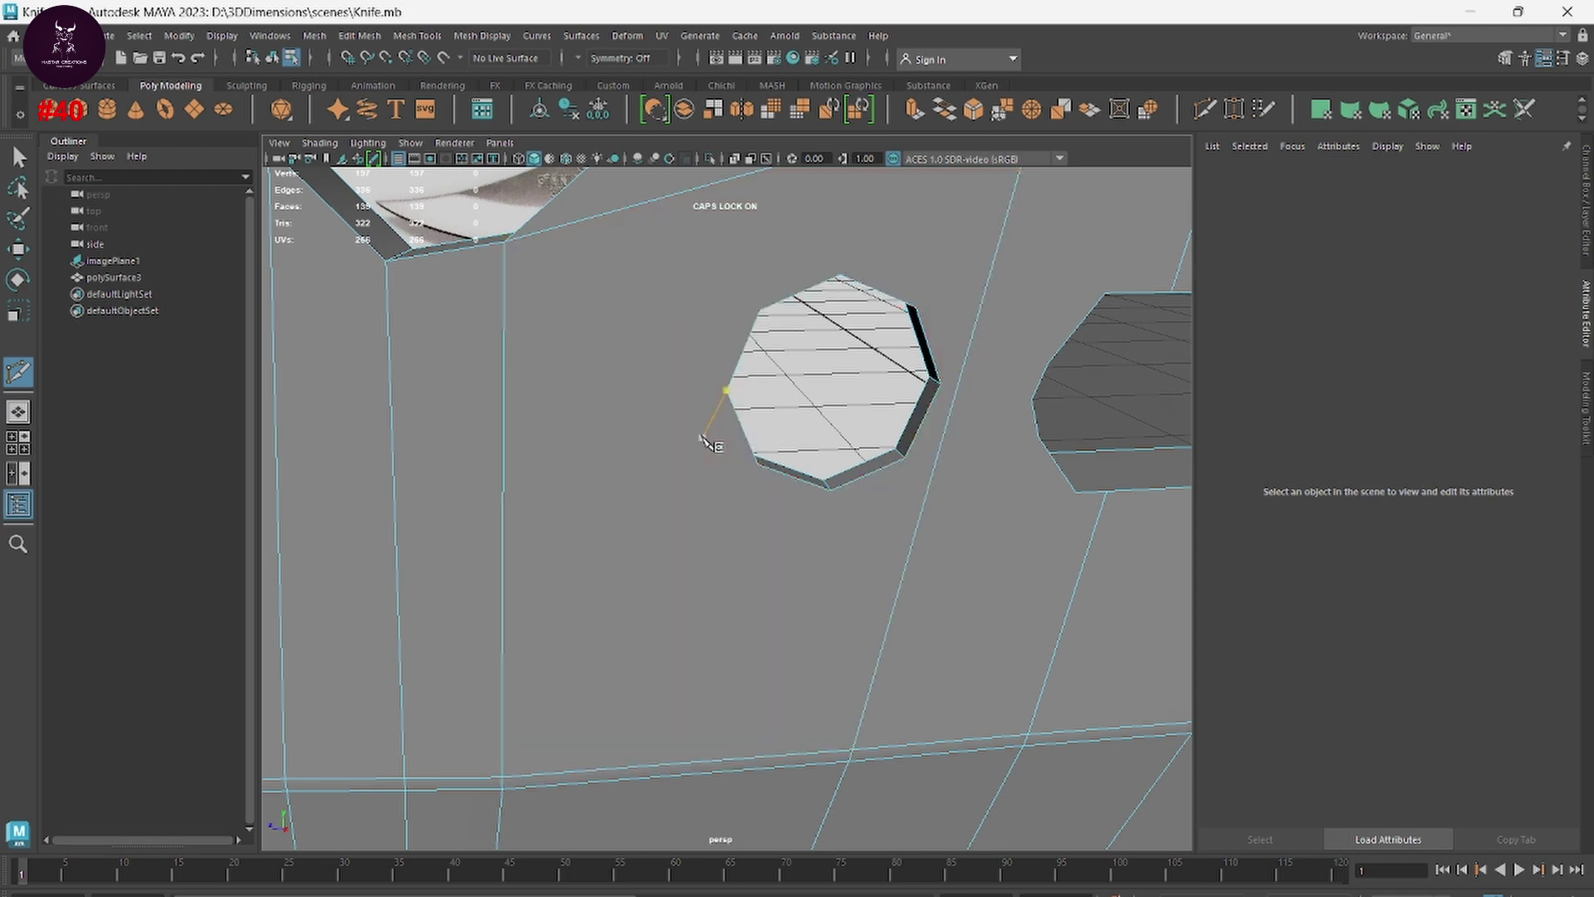
Step: Cut from the hole's lower-left vertex to the face's corner vertex
left_click(757, 463)
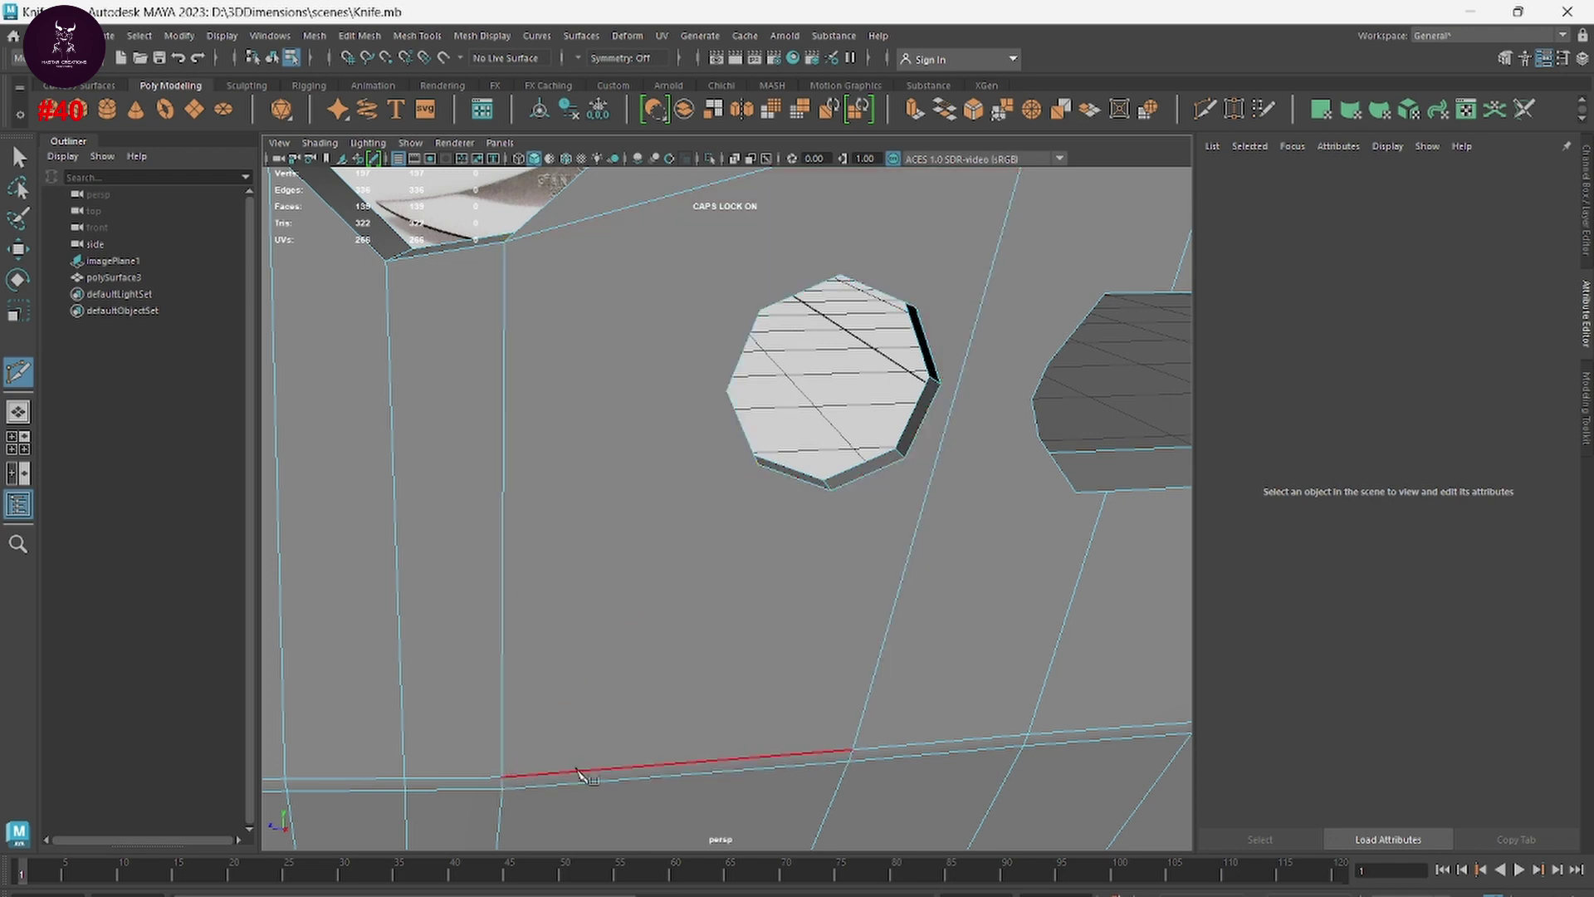
mouse_move(731, 735)
left_mouse_down("alt")
mouse_move(515, 726)
mouse_move(654, 704)
mouse_move(744, 558)
mouse_move(676, 701)
mouse_move(804, 736)
mouse_move(745, 803)
mouse_move(644, 729)
left_mouse_up("alt")
mouse_move(729, 495)
left_mouse_down("alt")
mouse_move(700, 563)
mouse_move(759, 606)
mouse_move(811, 534)
left_mouse_up("alt")
left_click_drag(739, 421, 673, 405, "alt")
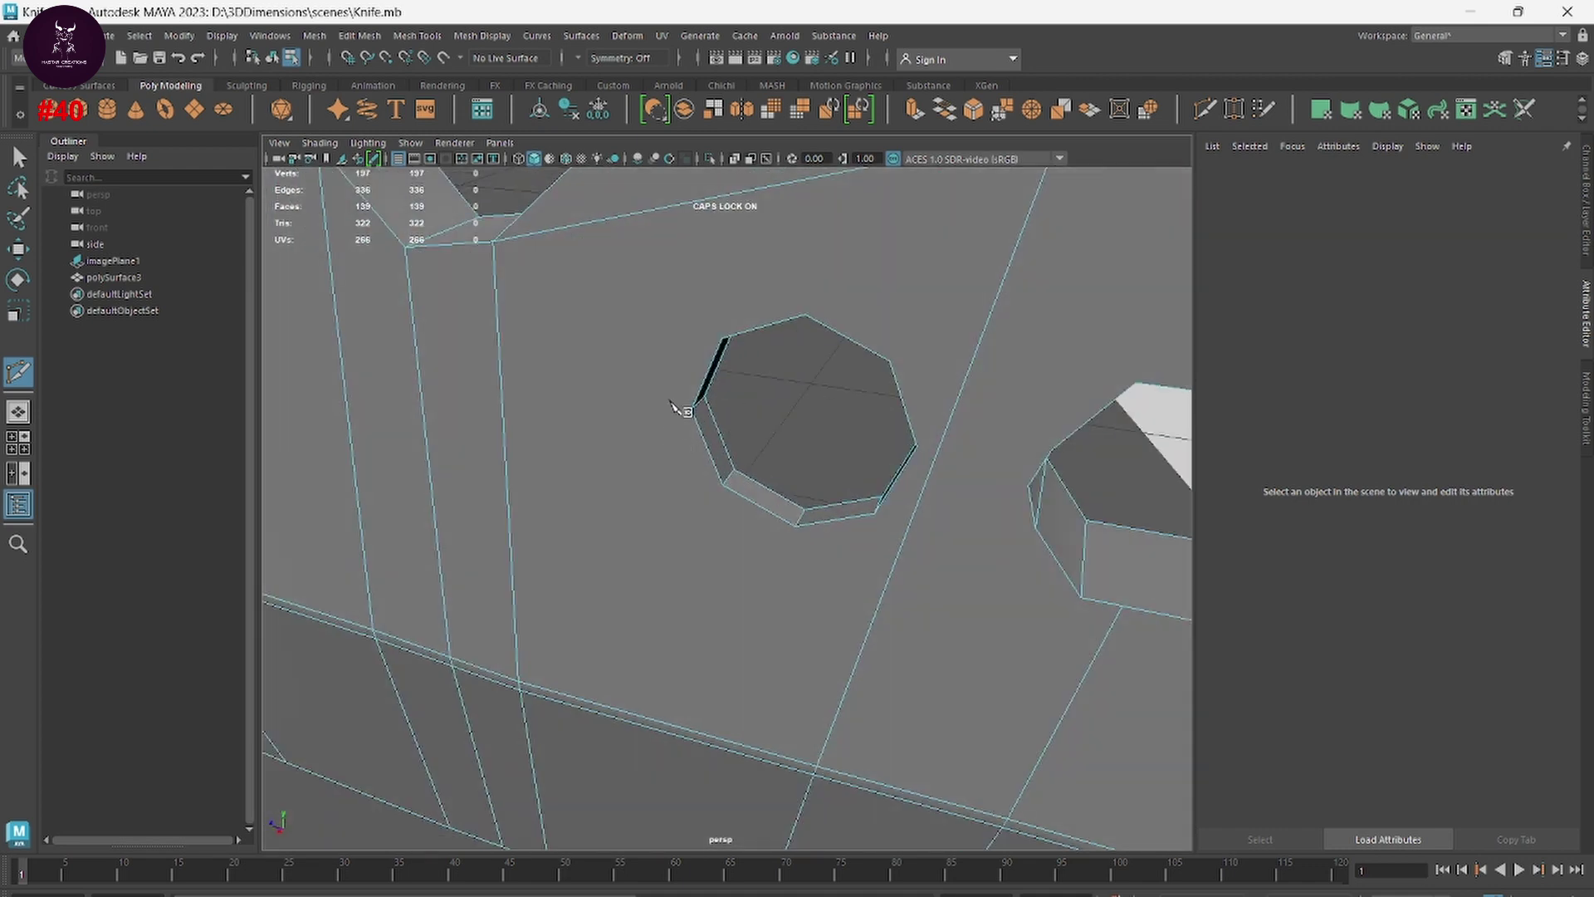
mouse_move(726, 367)
right_mouse_down("shift")
mouse_move(673, 375)
mouse_move(730, 364)
right_mouse_up("shift")
mouse_move(669, 291)
right_mouse_down("shift")
mouse_move(683, 307)
mouse_move(602, 307)
right_mouse_up("shift")
left_click(493, 241)
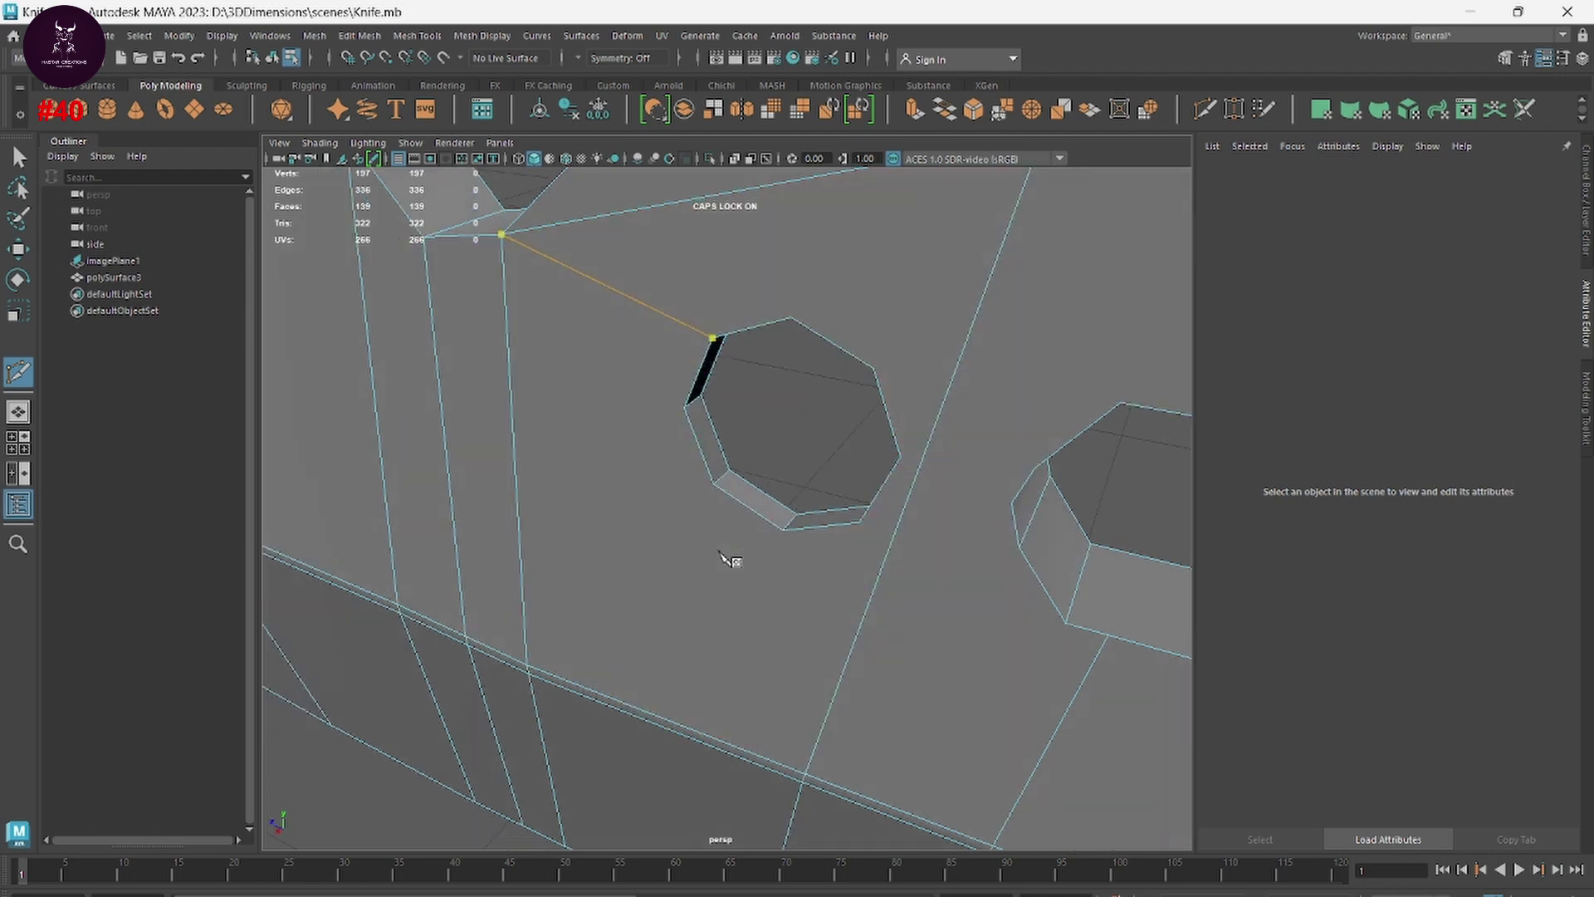
mouse_move(730, 559)
left_mouse_down("alt")
mouse_move(672, 491)
mouse_move(805, 481)
mouse_move(754, 598)
mouse_move(723, 526)
left_mouse_up("alt")
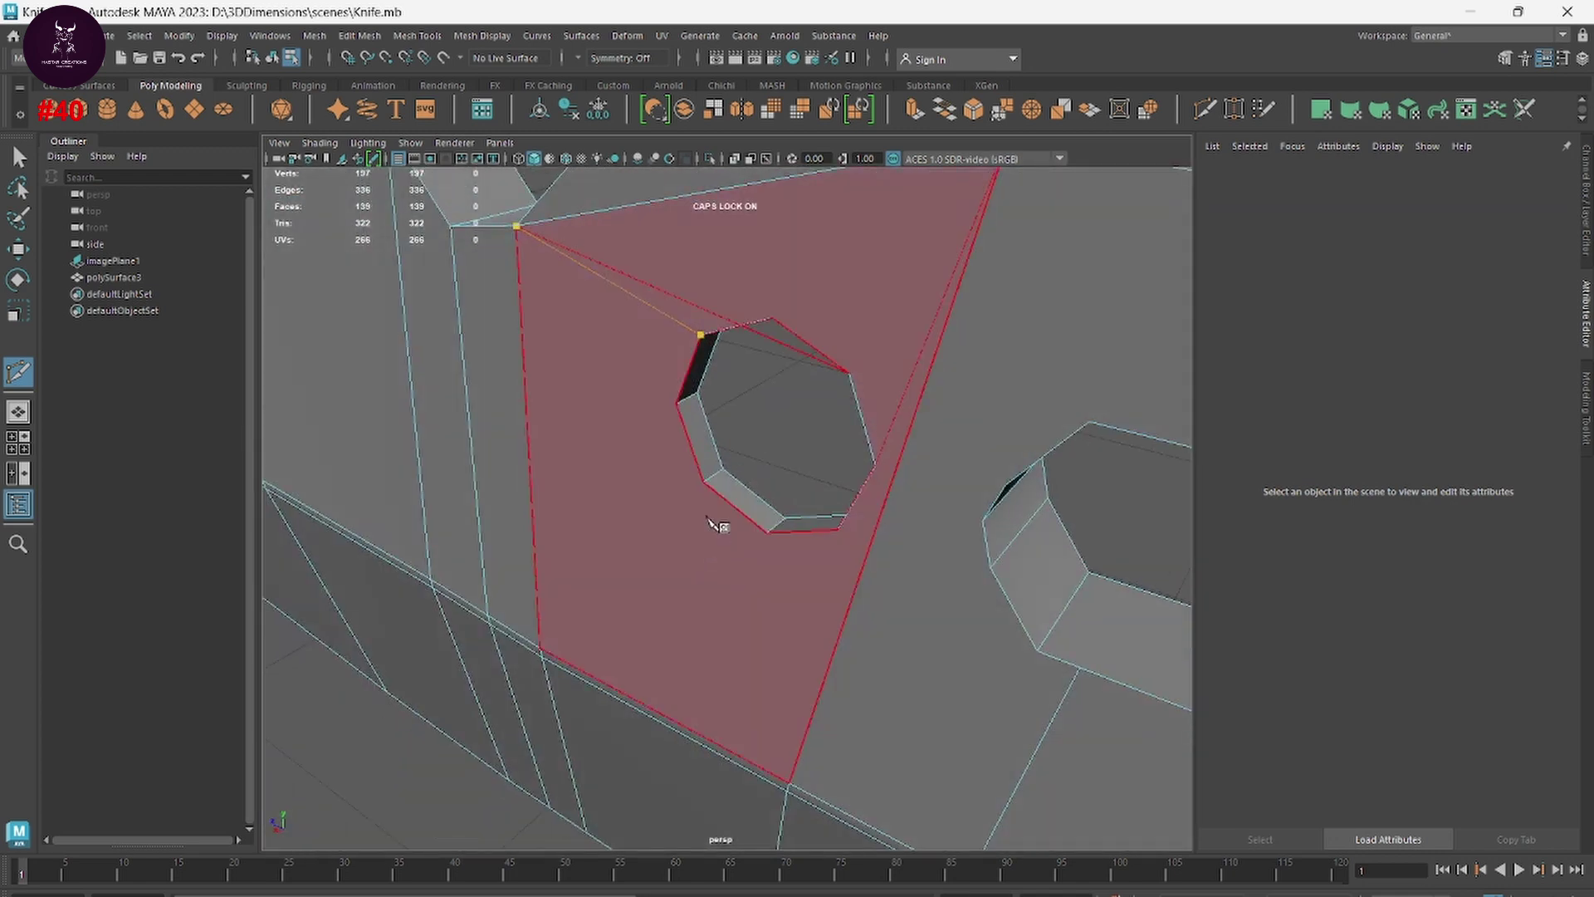
Step: Cancel the extra cut point and return to Object Mode with the knife selected
left_click(676, 405)
key("BackSpace")
right_click(634, 297)
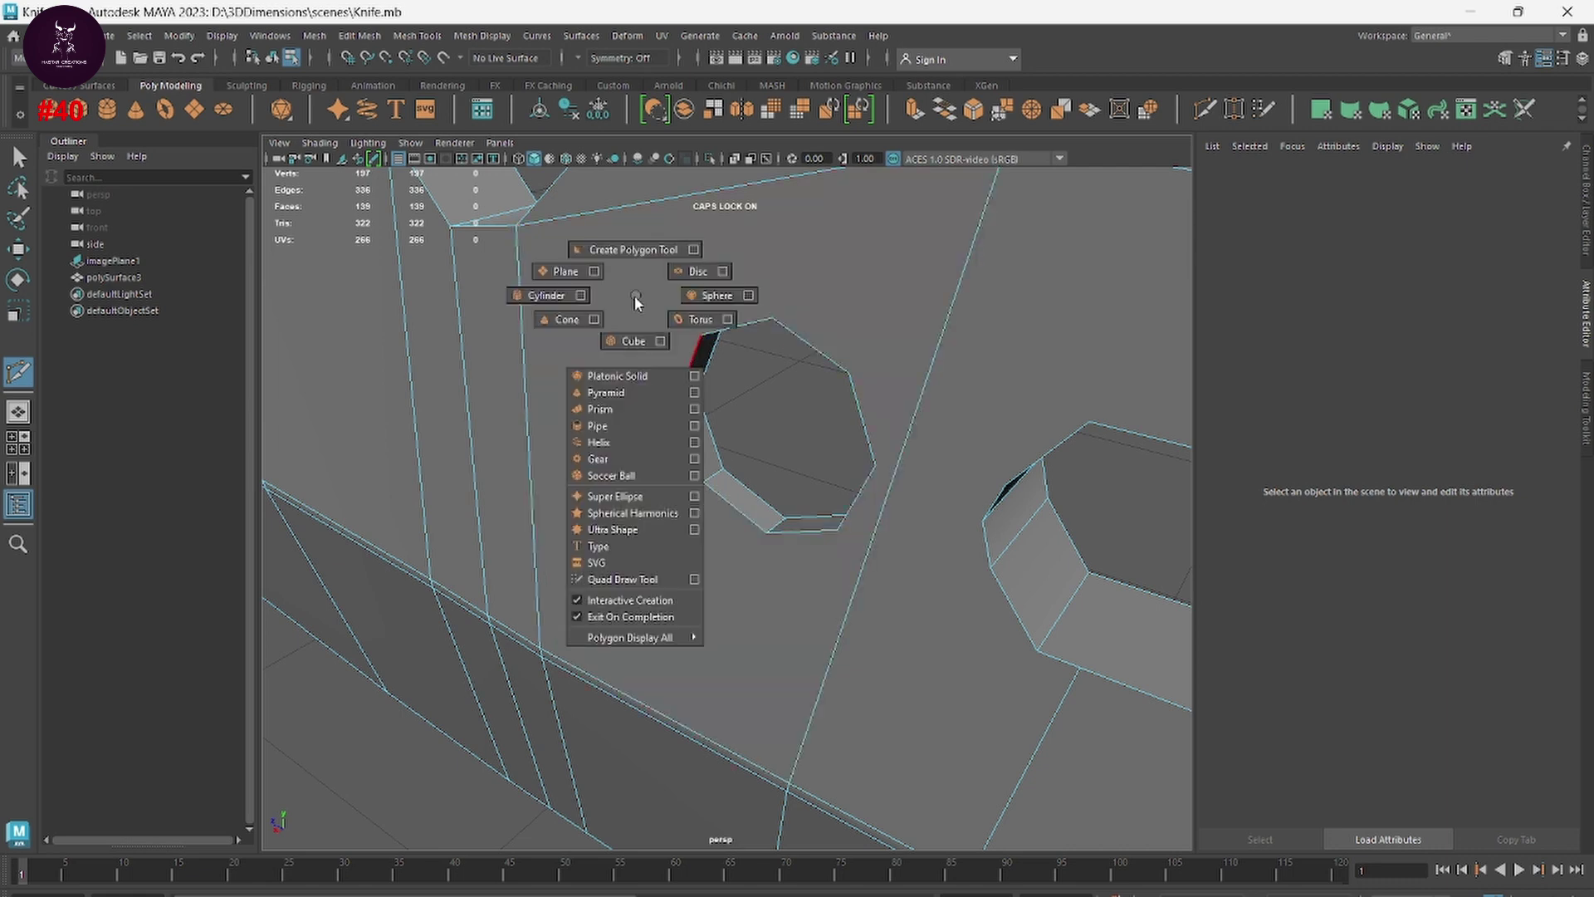
mouse_move(635, 296)
right_mouse_down()
mouse_move(707, 274)
mouse_move(584, 312)
right_mouse_up()
left_click(707, 274)
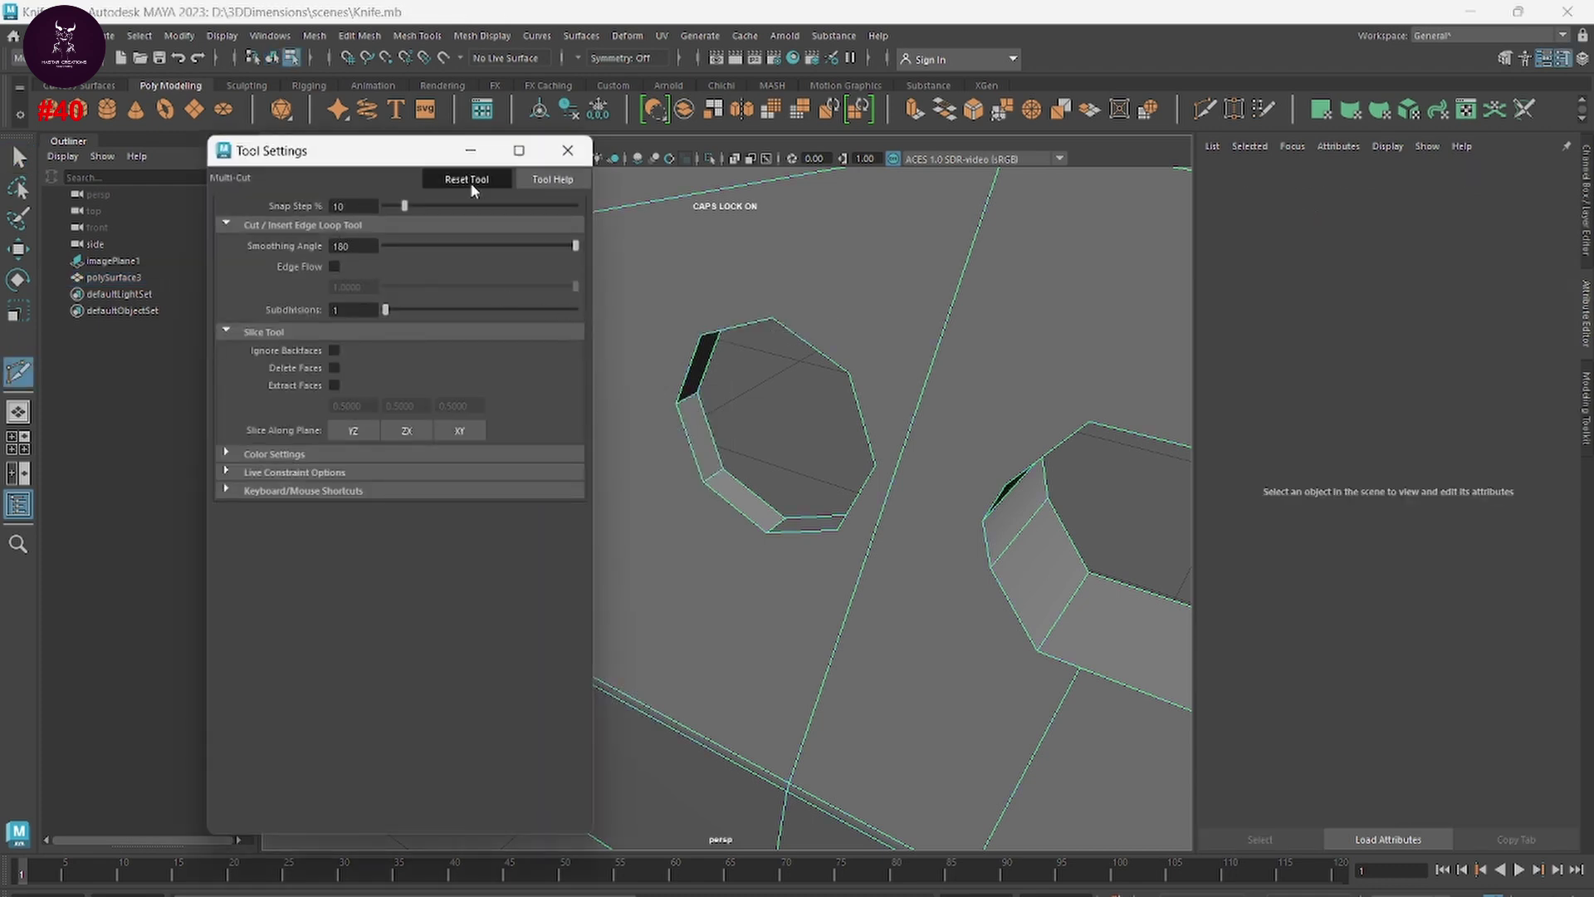
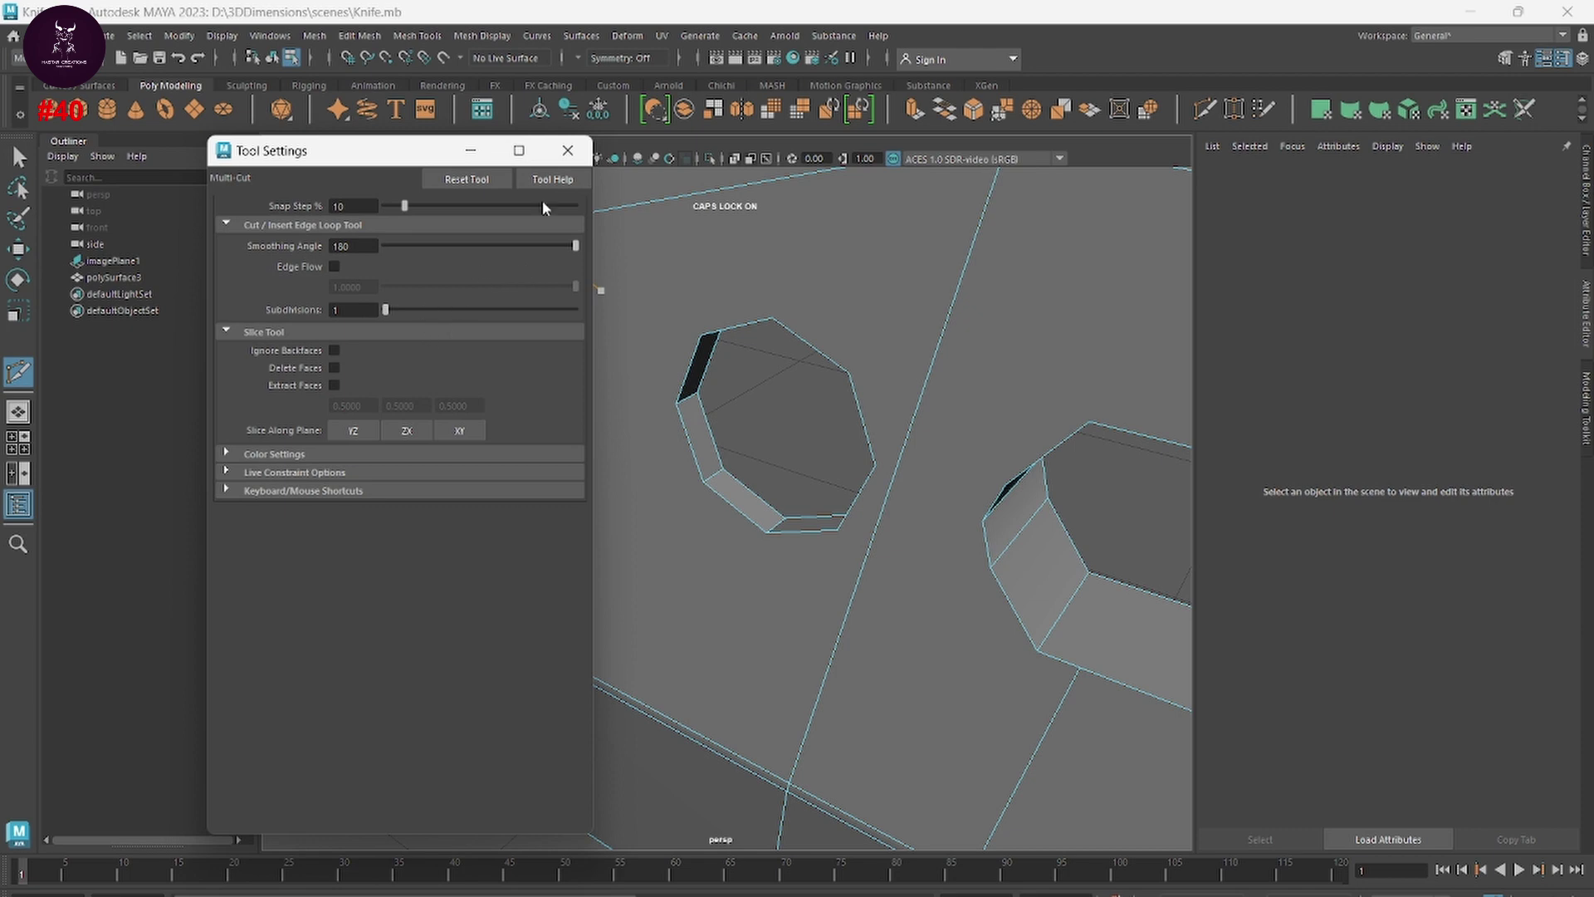
Step: Close the Multi-Cut Tool Settings window and zoom in on the blade's top
left_click(567, 152)
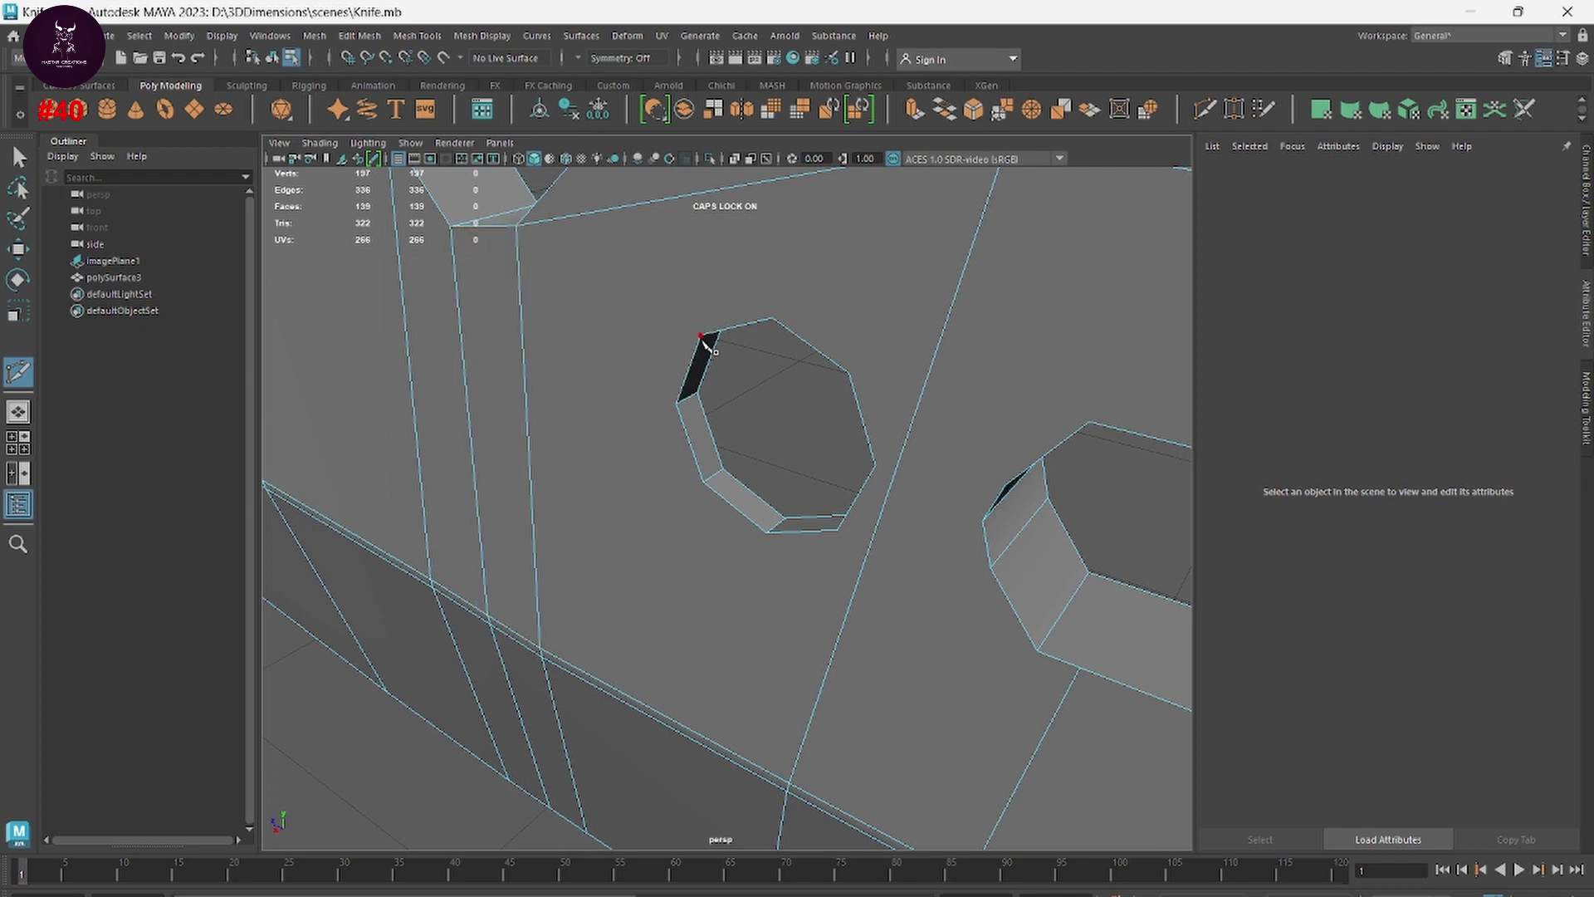
right_click_drag(705, 314, 955, 470, "alt")
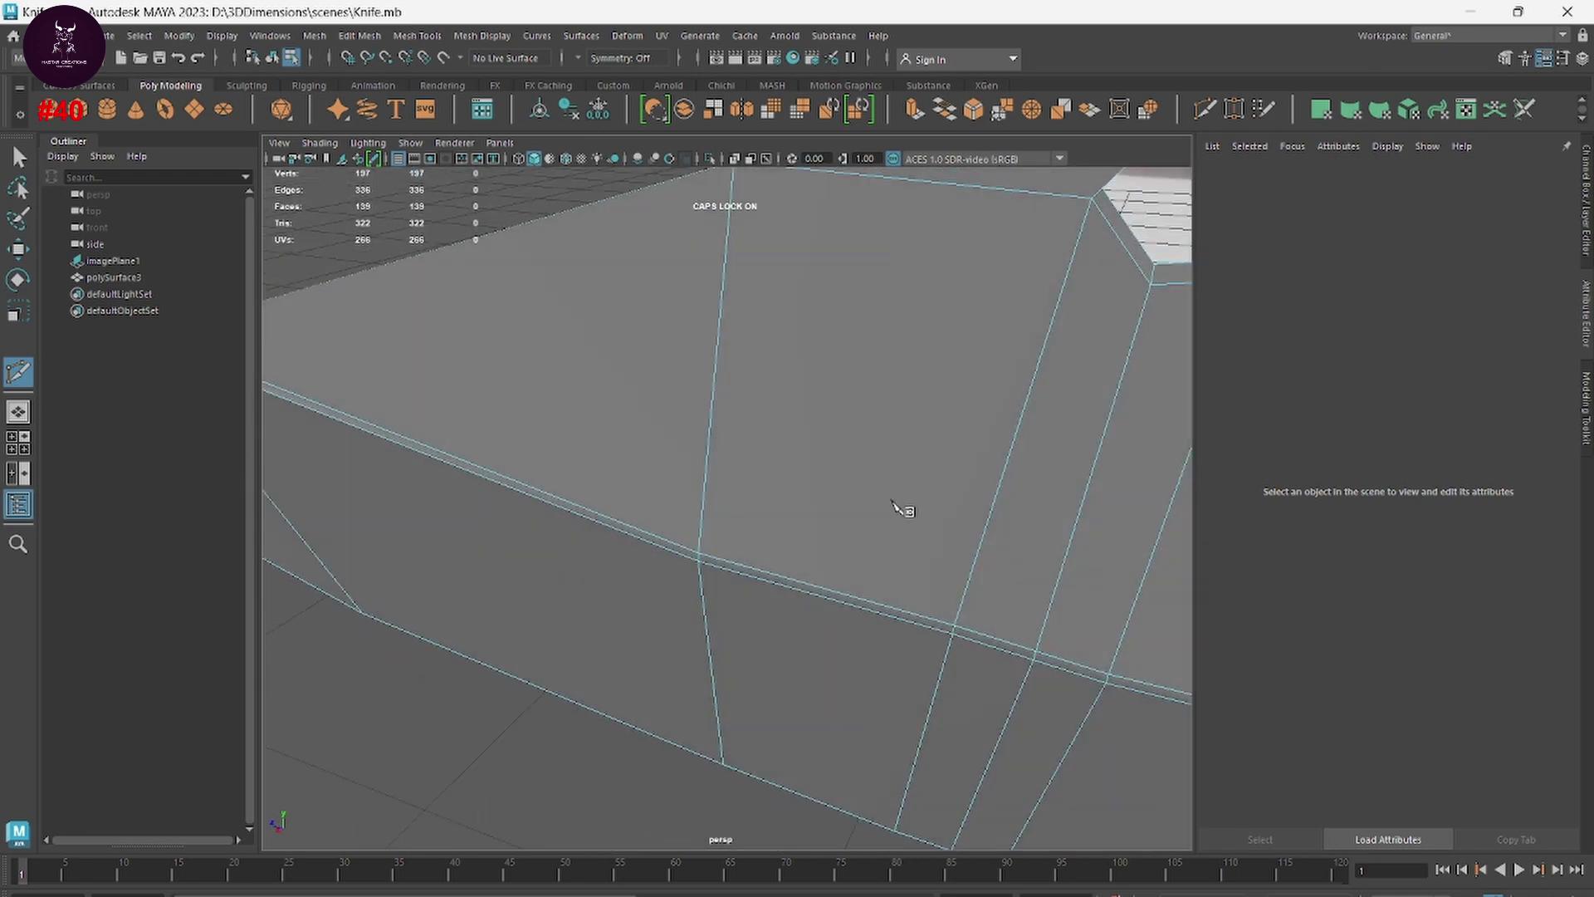
scroll(813, 507, "down", 5)
scroll(789, 540, "up", 2)
scroll(847, 499, "up", 2)
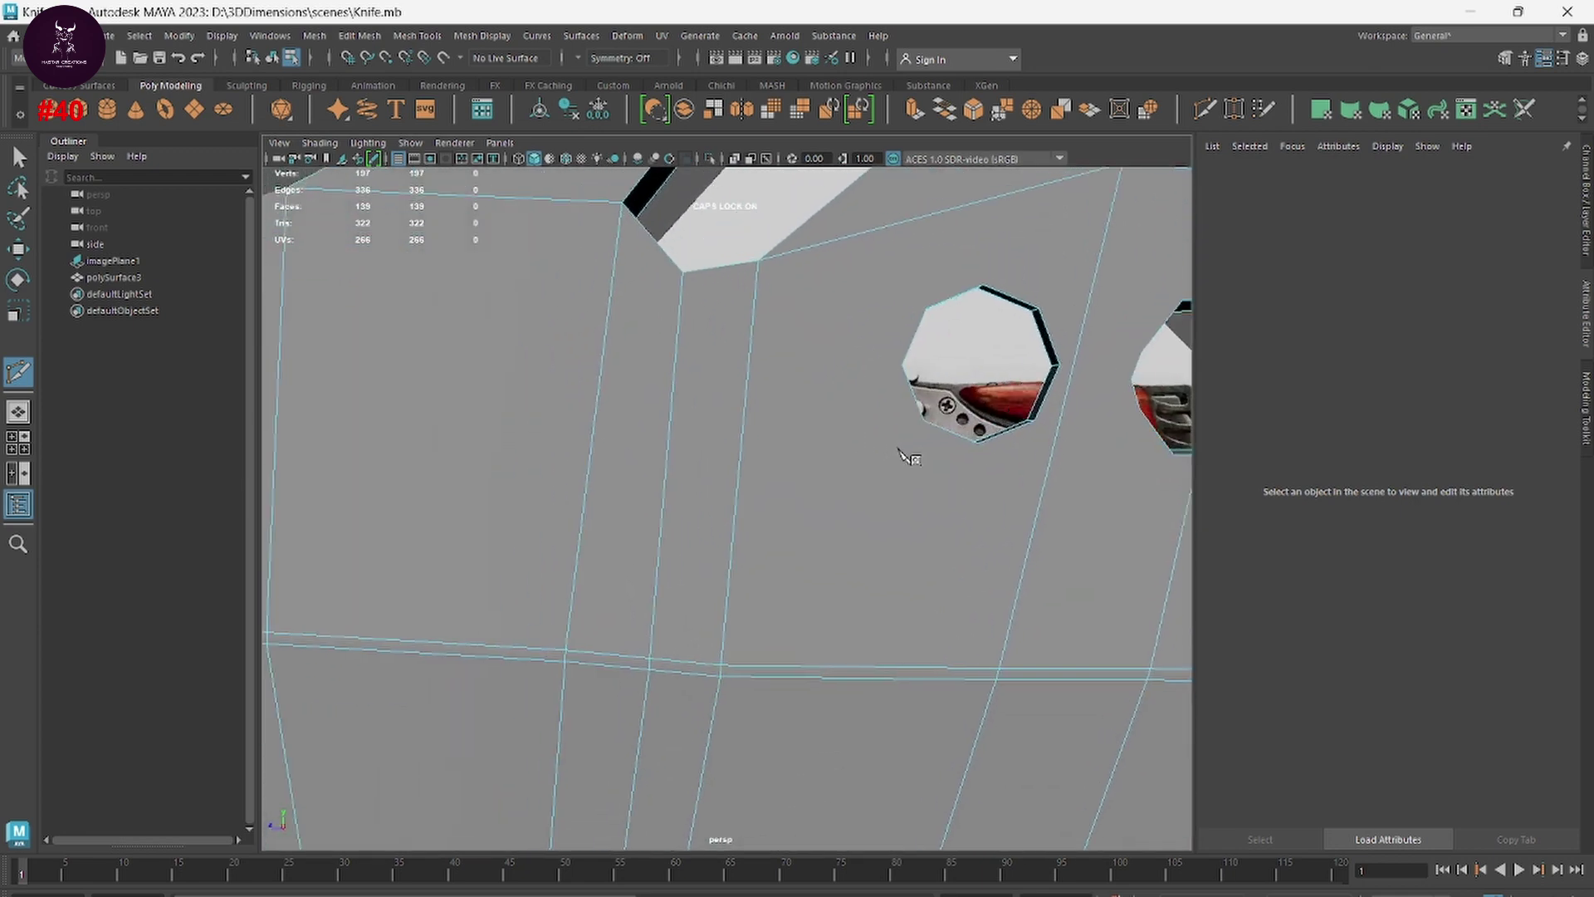
mouse_move(899, 451)
left_mouse_down("alt")
mouse_move(968, 551)
mouse_move(904, 534)
mouse_move(961, 428)
left_mouse_up("alt")
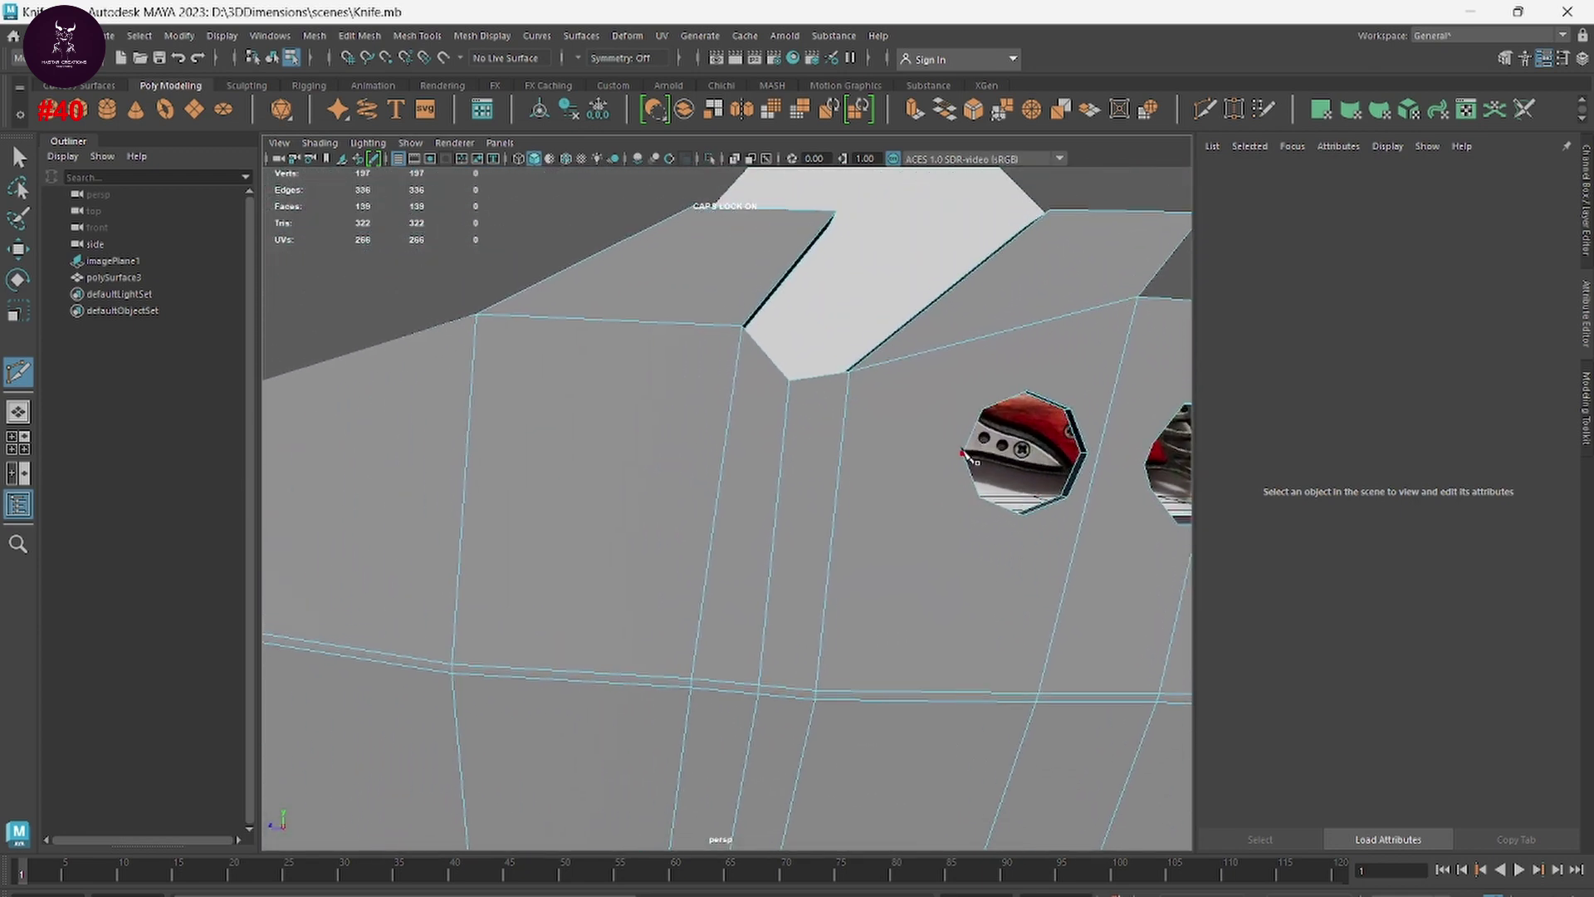
Step: Try a trial Multi-Cut across the face at the hole's edge, then undo it
left_click(961, 454)
mouse_move(499, 441)
left_mouse_down("alt")
mouse_move(891, 509)
mouse_move(748, 626)
mouse_move(932, 640)
mouse_move(840, 640)
mouse_move(624, 590)
mouse_move(864, 534)
left_mouse_up("alt")
key("Return")
left_click(969, 470)
key("ctrl+z")
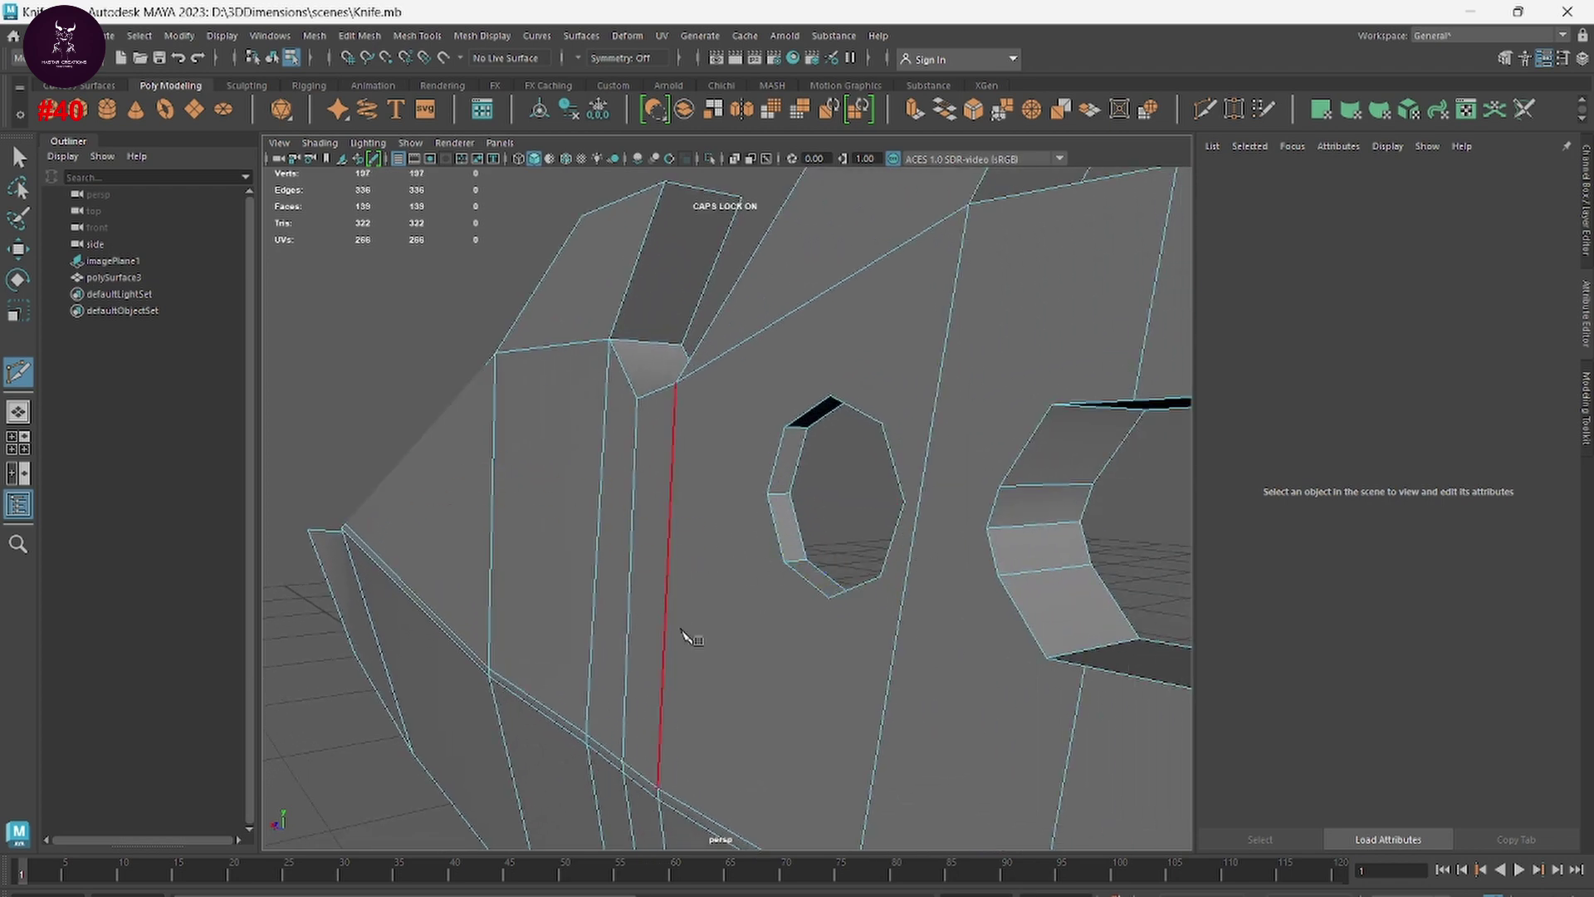
Step: Reselect the blade mesh and delete its construction history from the shelf
mouse_move(683, 640)
left_mouse_down("alt")
mouse_move(837, 634)
mouse_move(780, 524)
mouse_move(618, 333)
left_mouse_up("alt")
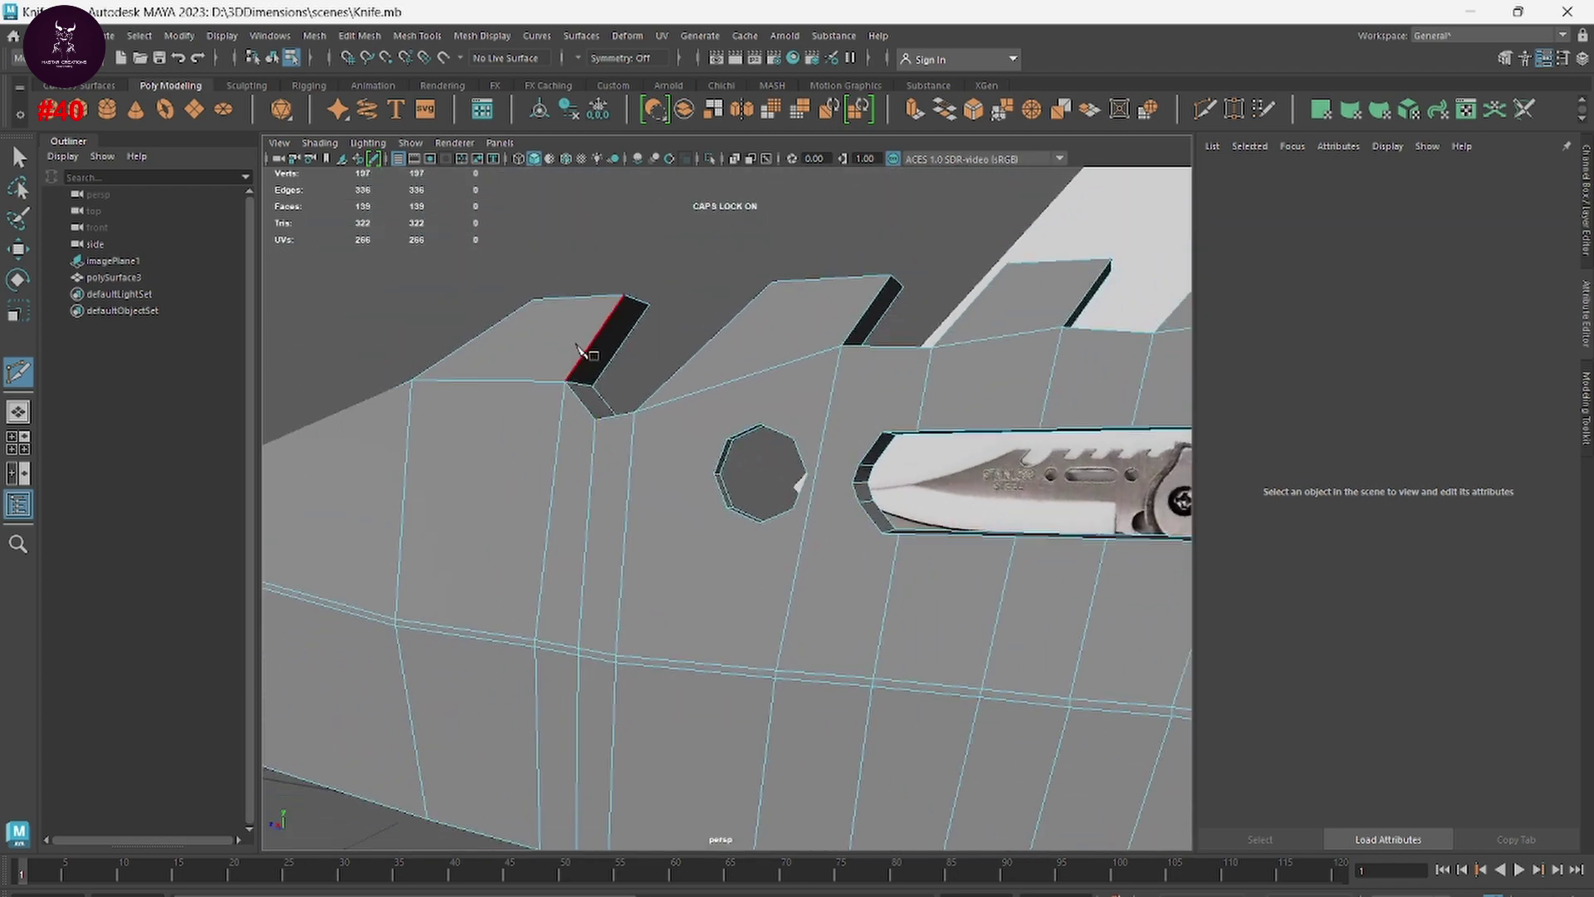
right_click_drag(618, 332, 670, 274)
key("q")
left_click(669, 259)
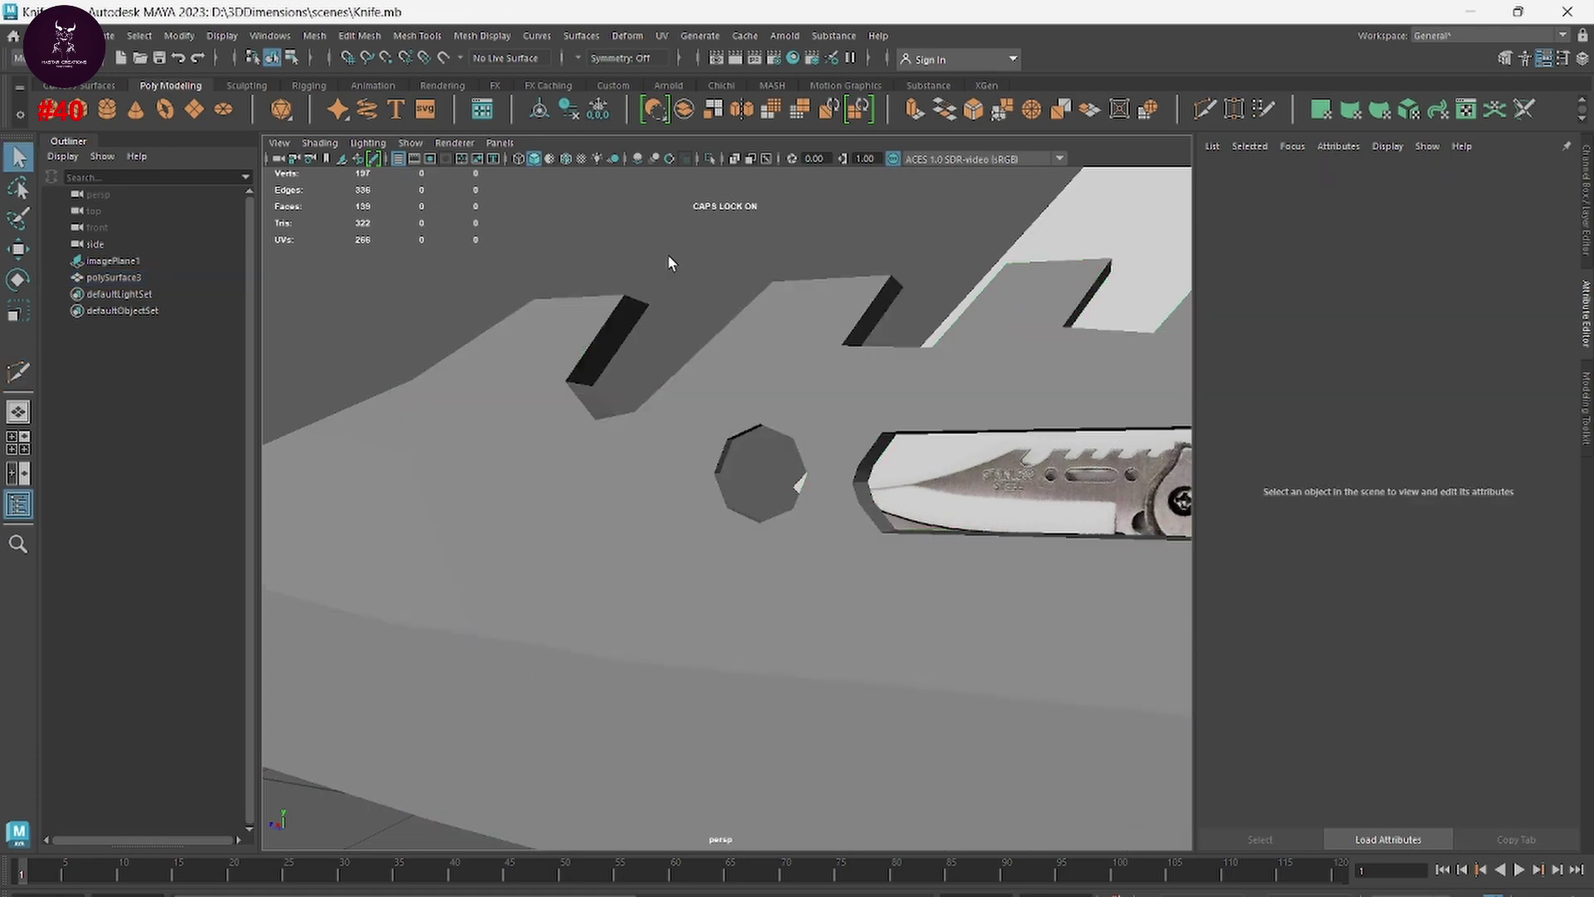
left_click(744, 393)
mouse_move(744, 394)
left_mouse_down("alt")
mouse_move(730, 544)
mouse_move(688, 534)
mouse_move(656, 498)
left_mouse_up("alt")
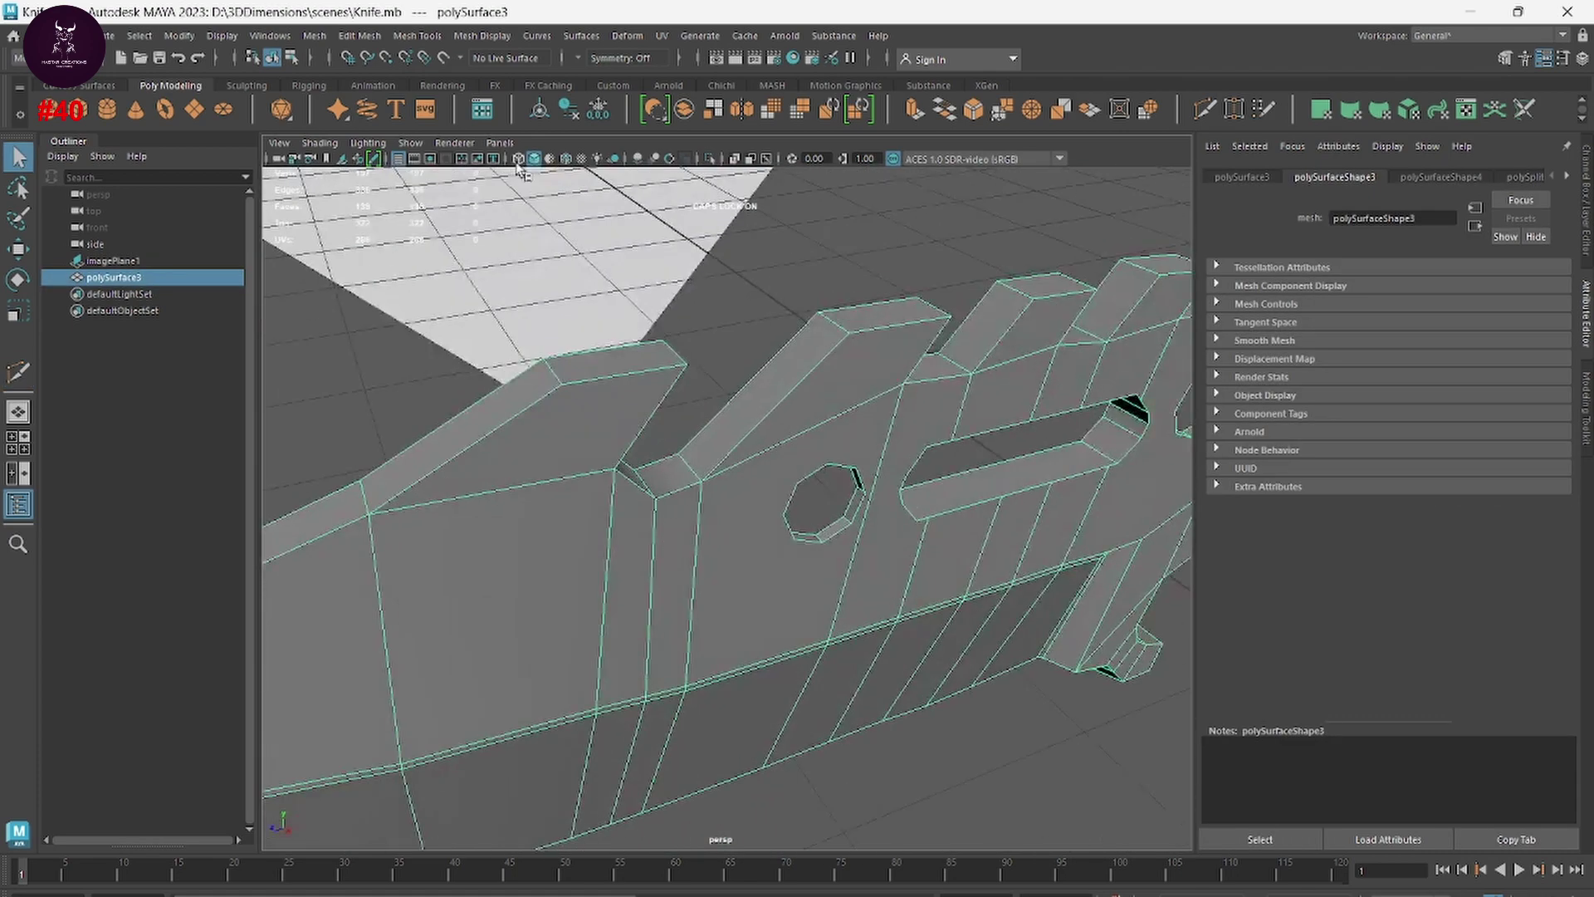
left_click(578, 112)
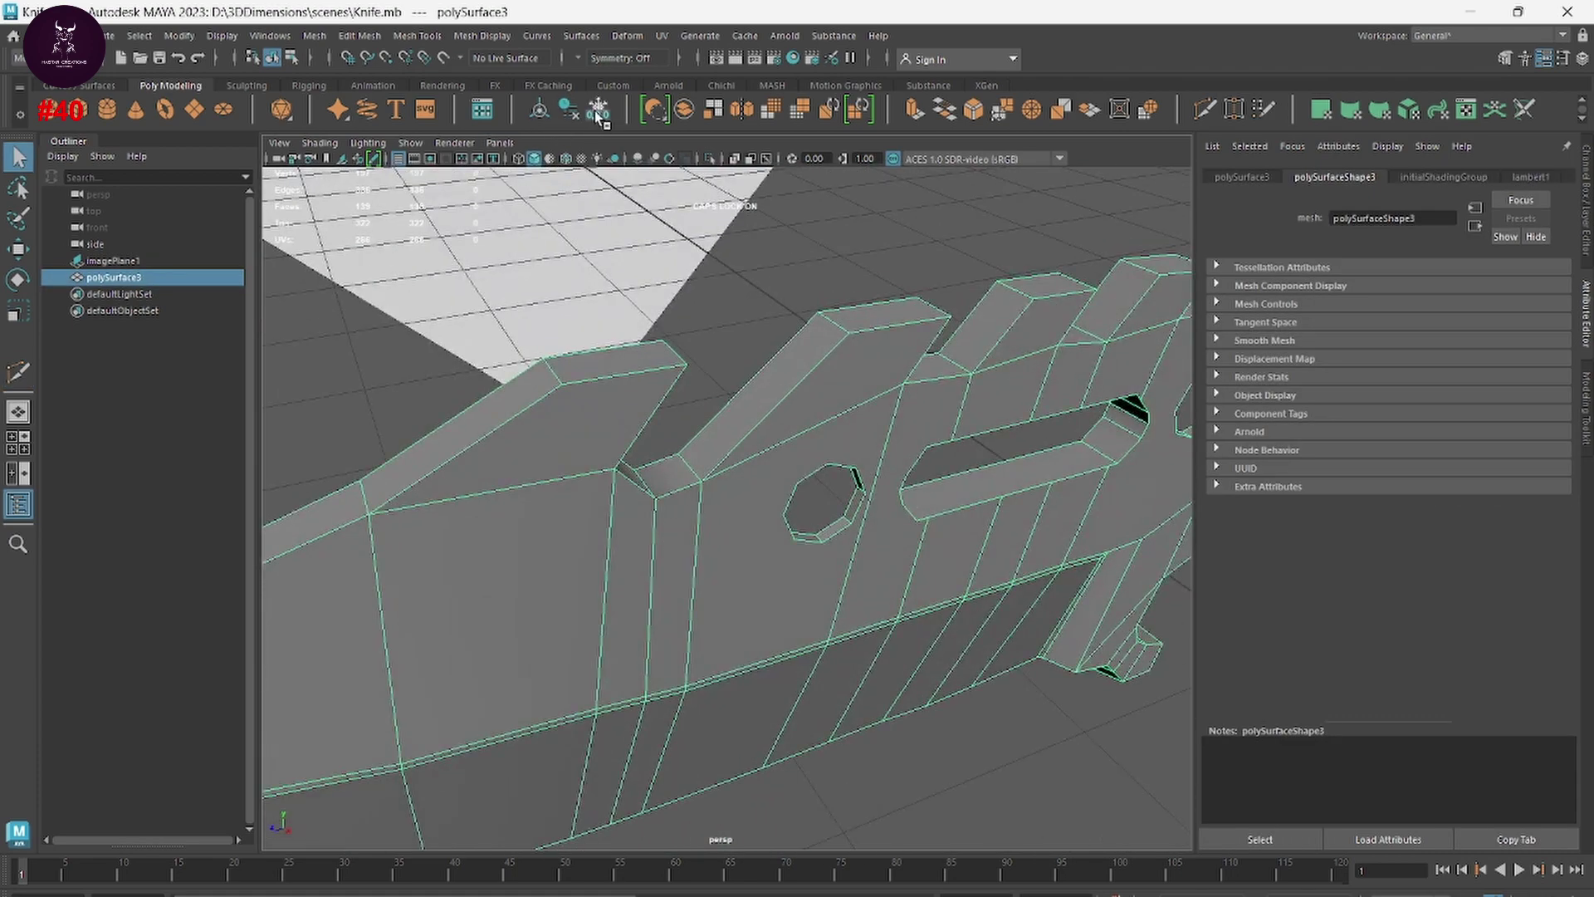
Step: Reselect the blade and start a new cut from an octagonal hole vertex
left_click(750, 296)
mouse_move(836, 456)
left_mouse_down("alt")
mouse_move(805, 420)
mouse_move(610, 506)
mouse_move(932, 463)
mouse_move(635, 567)
mouse_move(1032, 540)
mouse_move(857, 532)
left_mouse_up("alt")
left_click(805, 420)
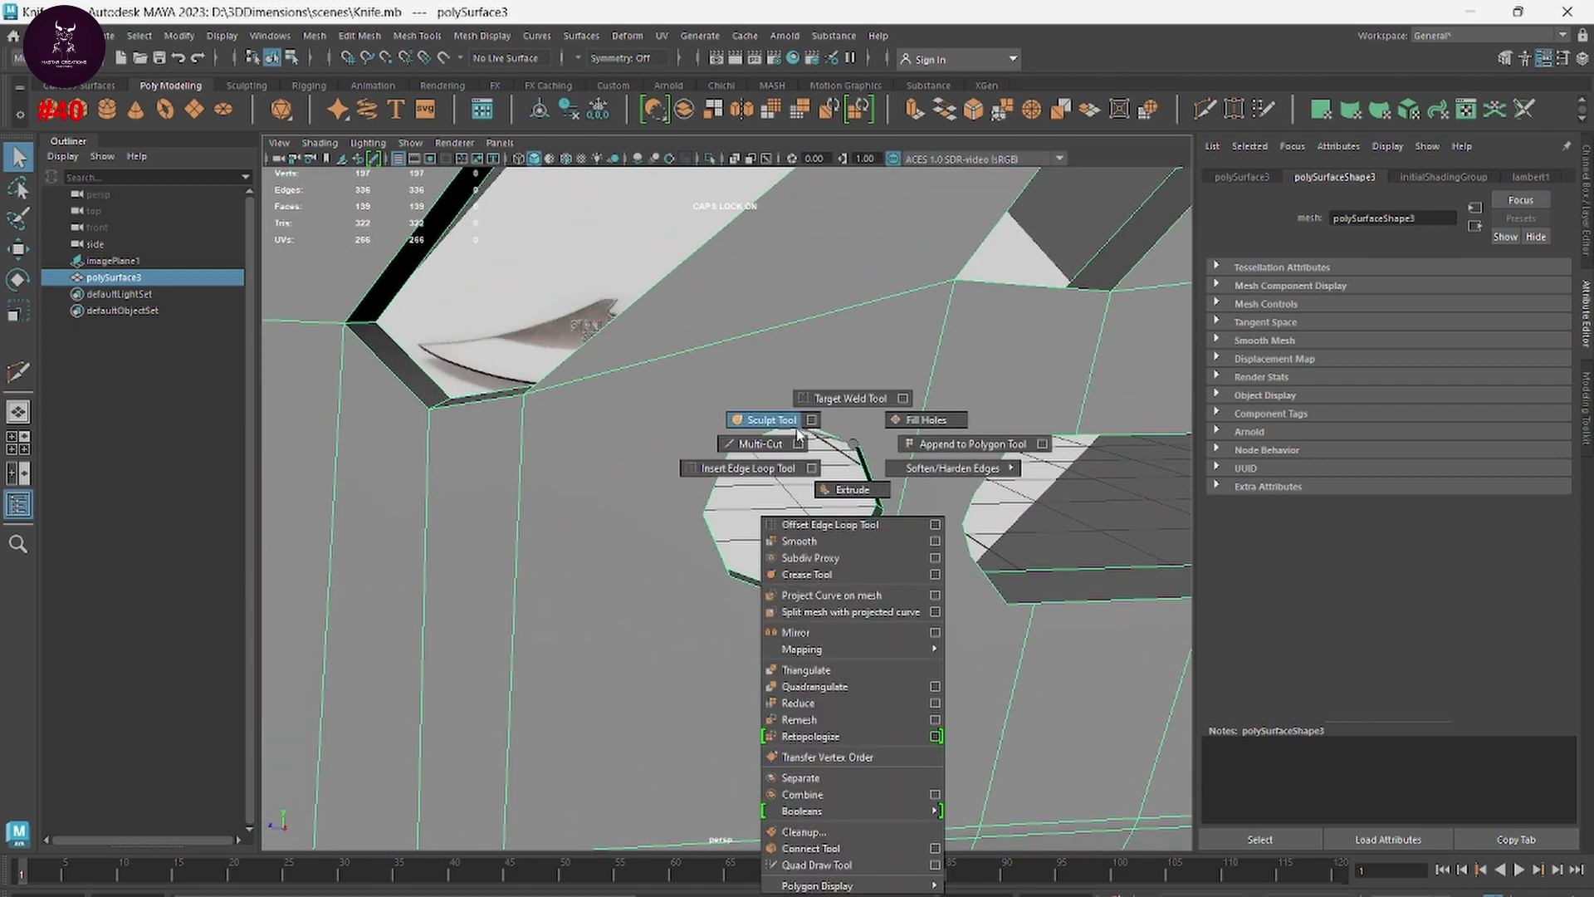
right_click_drag(785, 448, 742, 455, "shift")
left_click(728, 449)
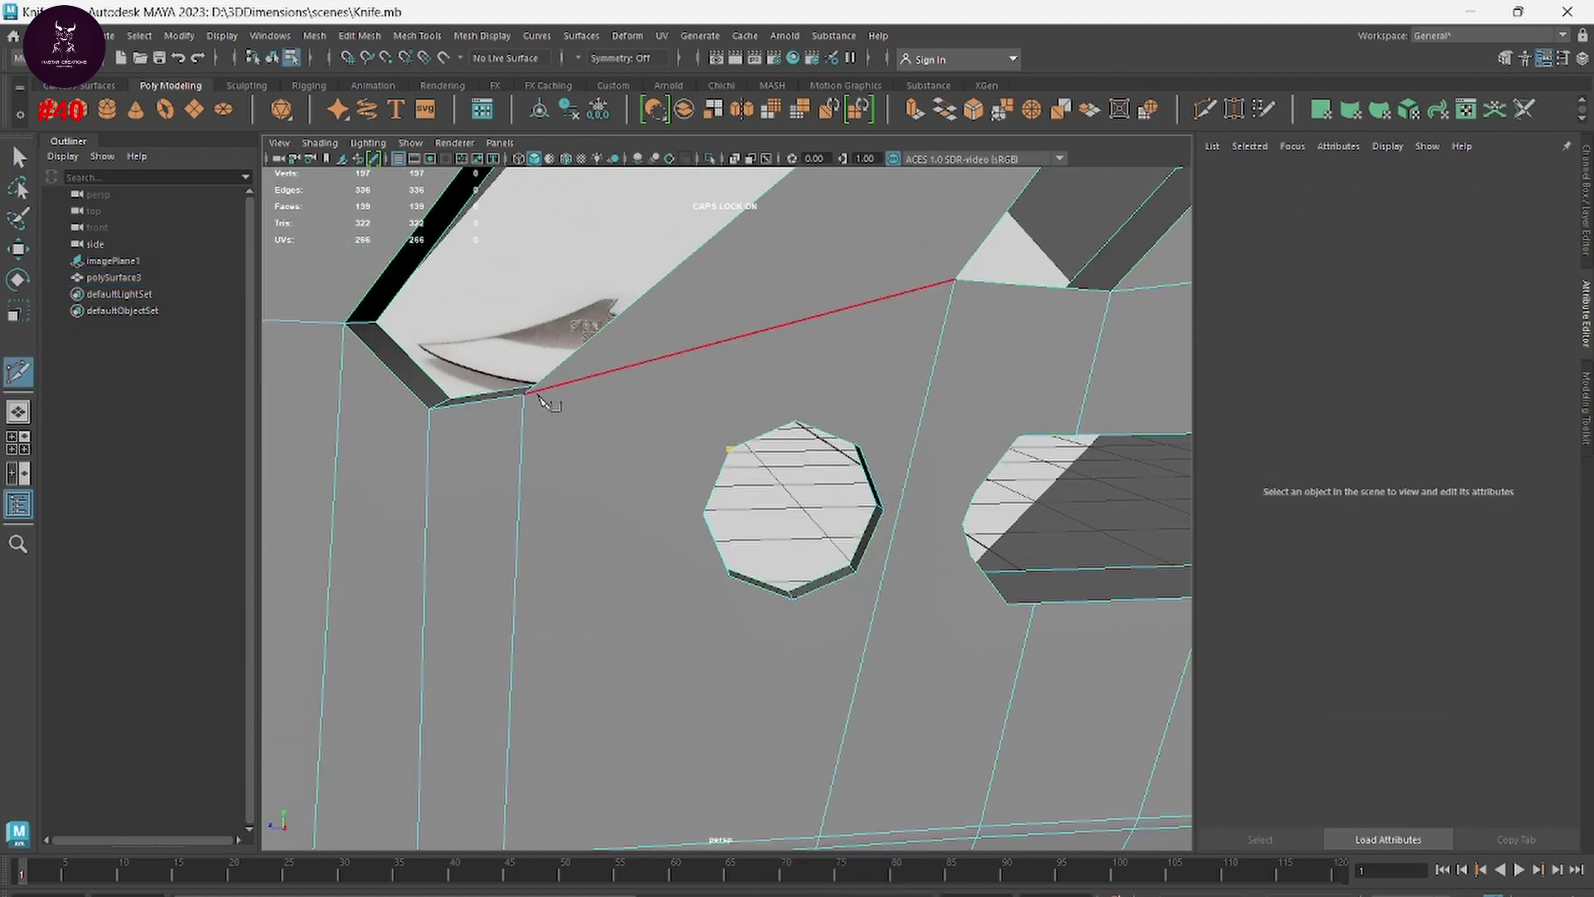
mouse_move(772, 490)
left_mouse_down("alt")
mouse_move(641, 481)
mouse_move(567, 420)
left_mouse_up("alt")
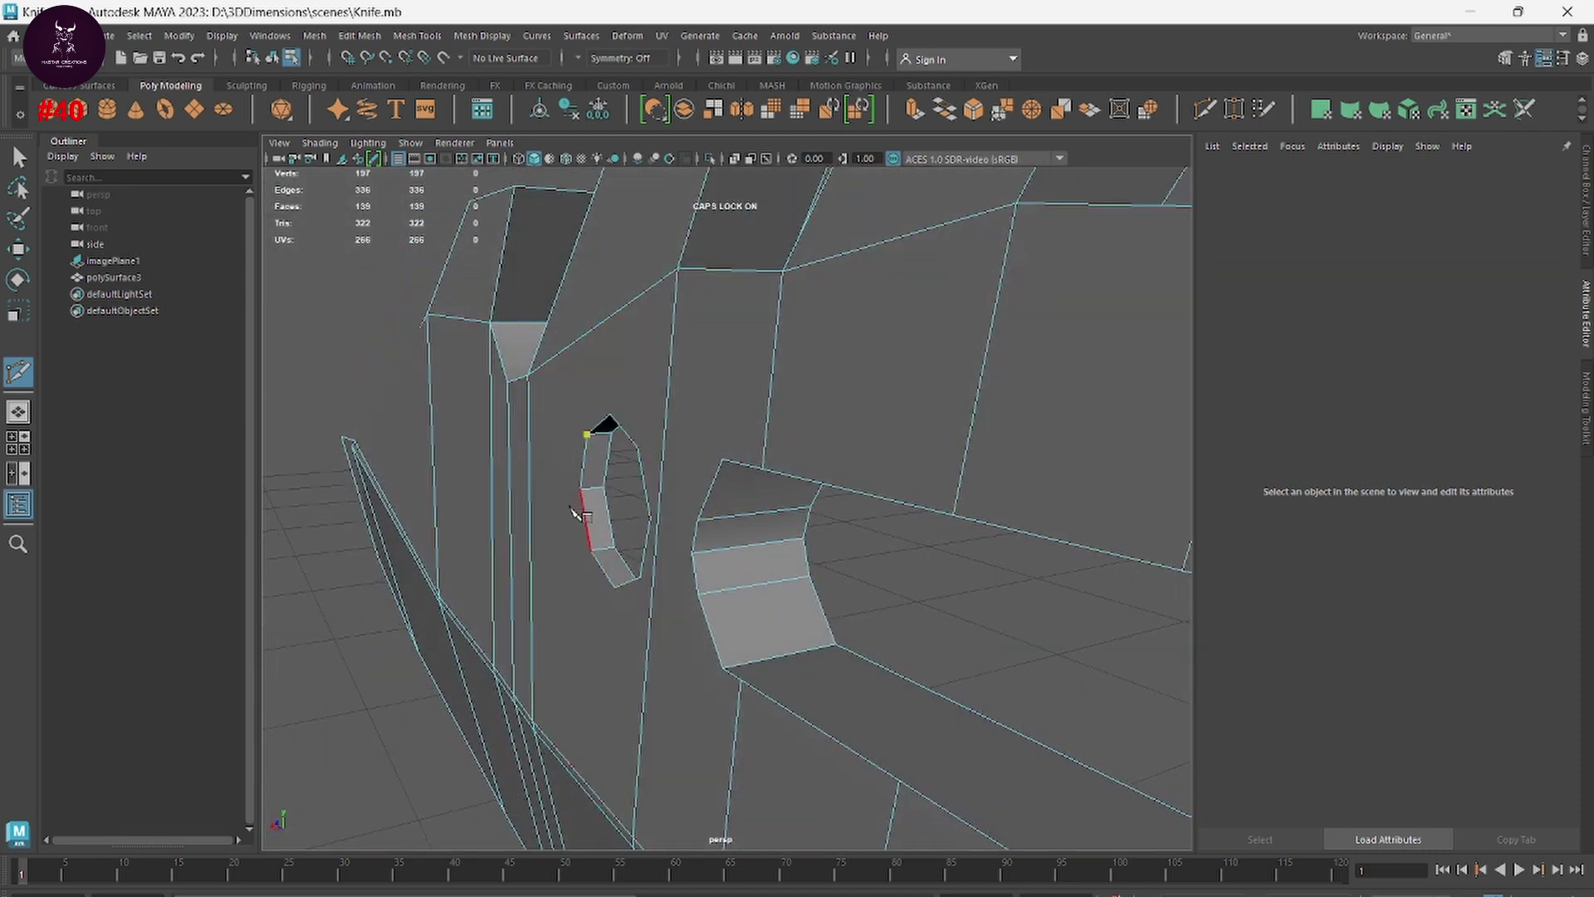
mouse_move(595, 427)
right_mouse_down("alt")
mouse_move(834, 623)
mouse_move(982, 615)
mouse_move(726, 676)
mouse_move(790, 640)
mouse_move(724, 633)
right_mouse_up("alt")
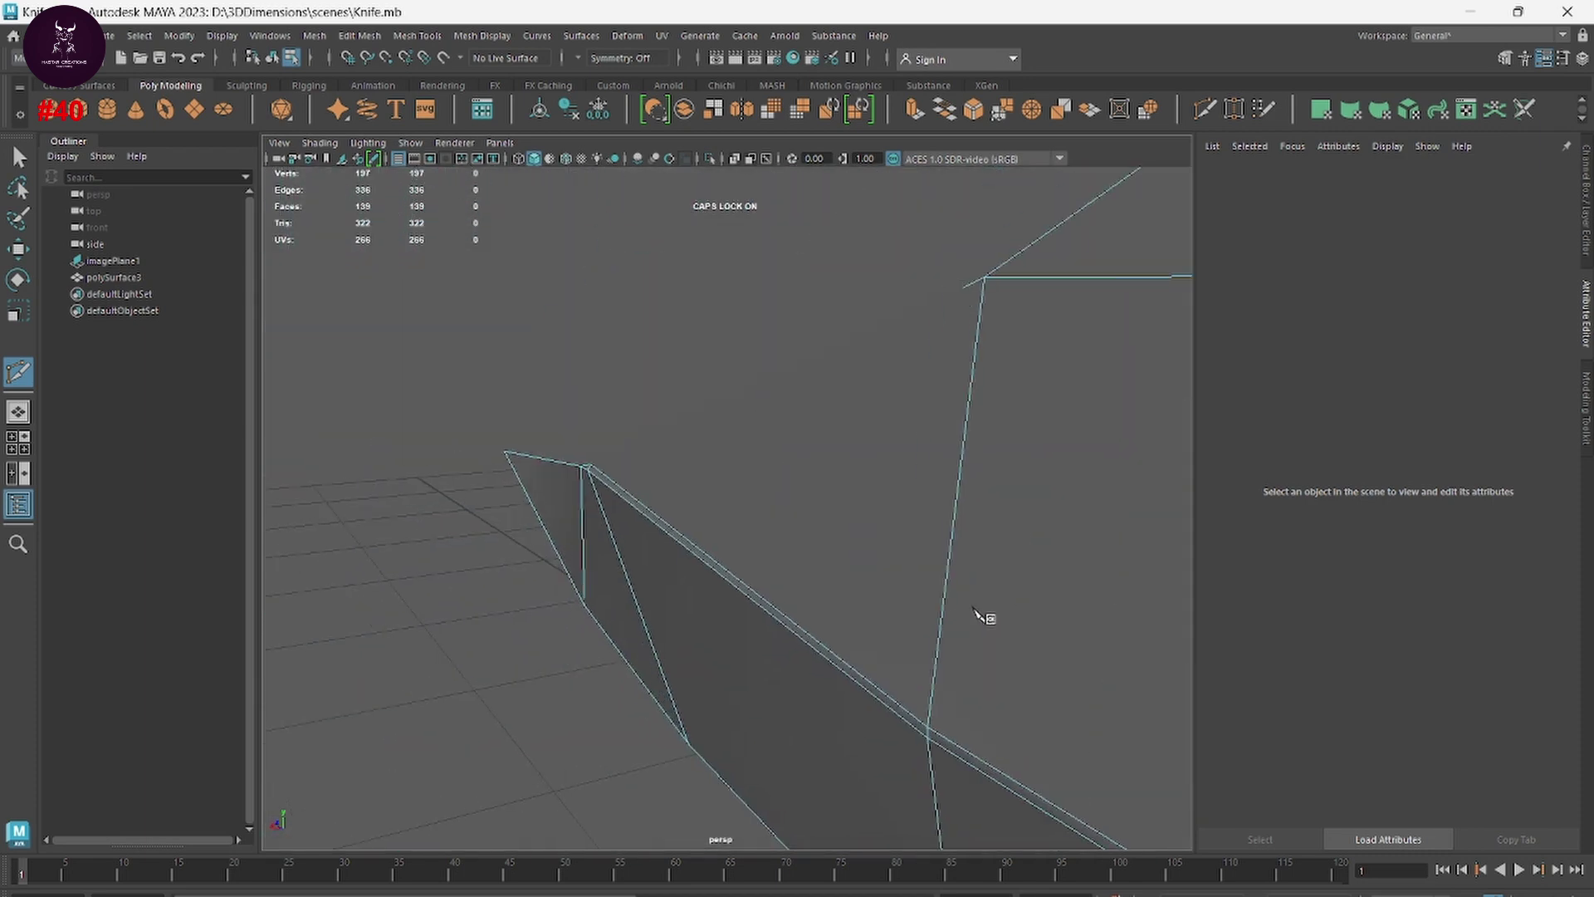
scroll(724, 633, "up", 1)
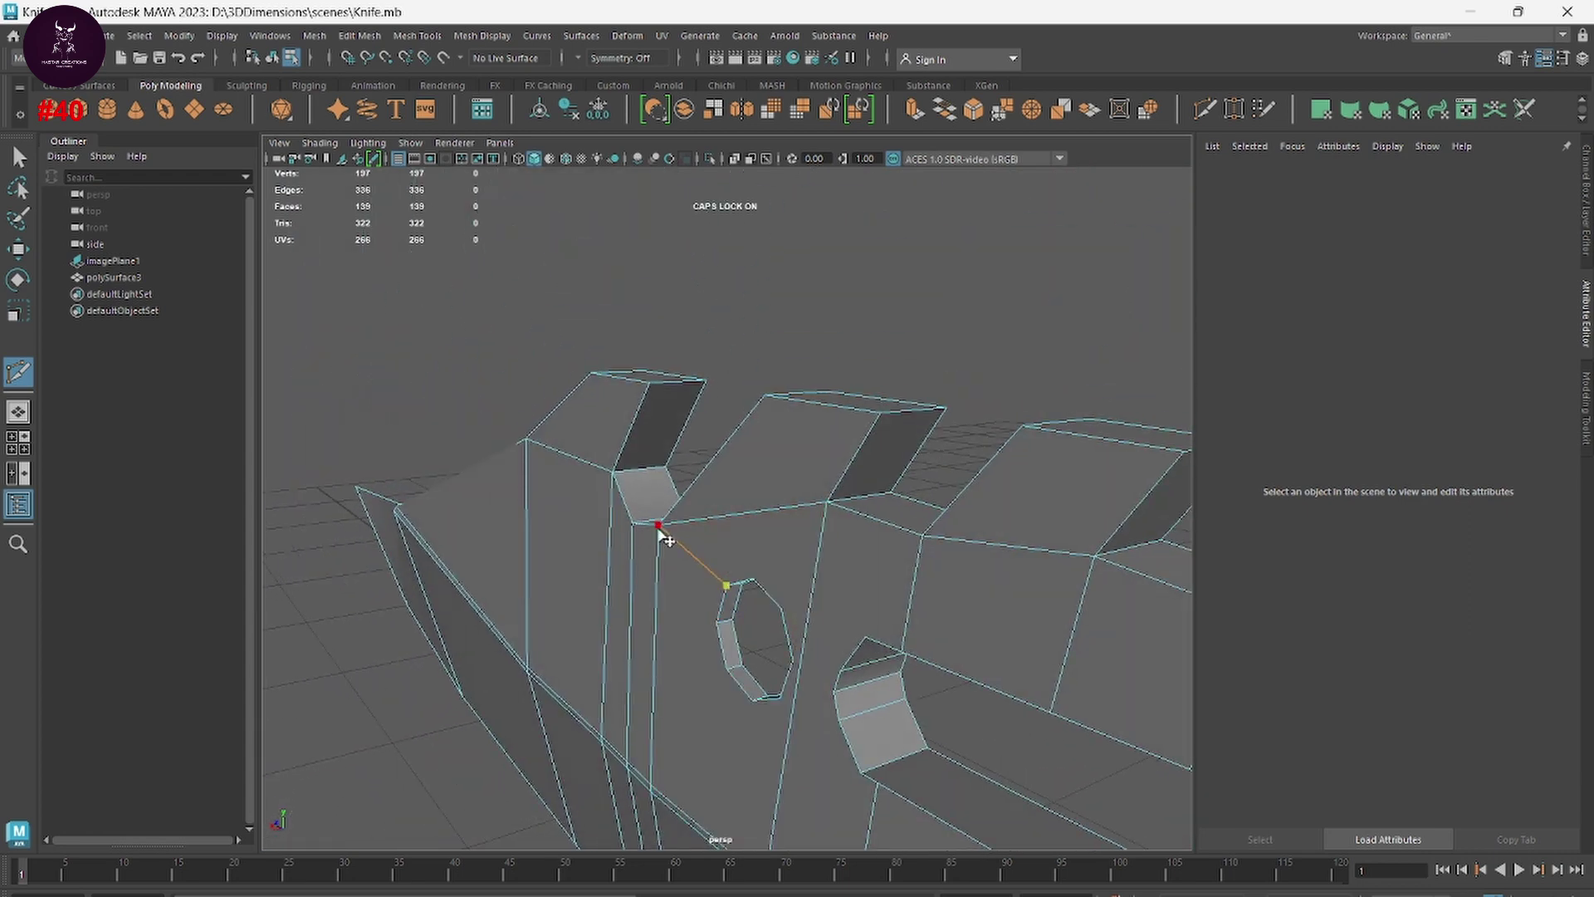
mouse_move(674, 541)
left_mouse_down("alt")
mouse_move(784, 573)
mouse_move(731, 431)
left_mouse_up("alt")
scroll(784, 573, "up", 3)
right_click_drag(713, 359, 741, 403)
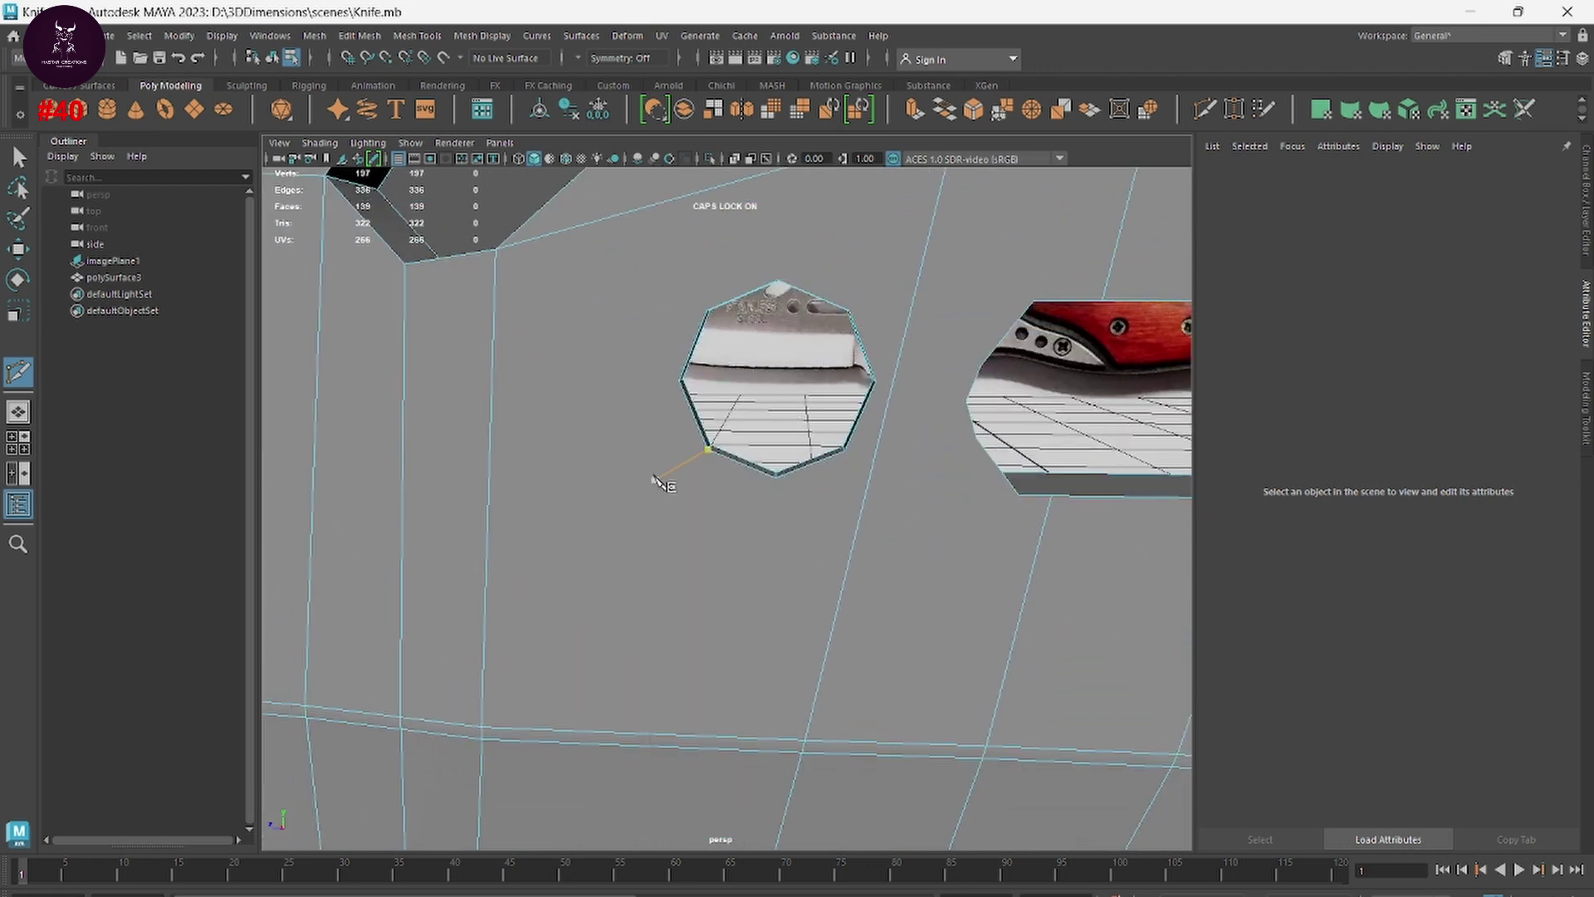
Step: Delete the large face surrounding the octagonal hole
key("q")
left_click(775, 505)
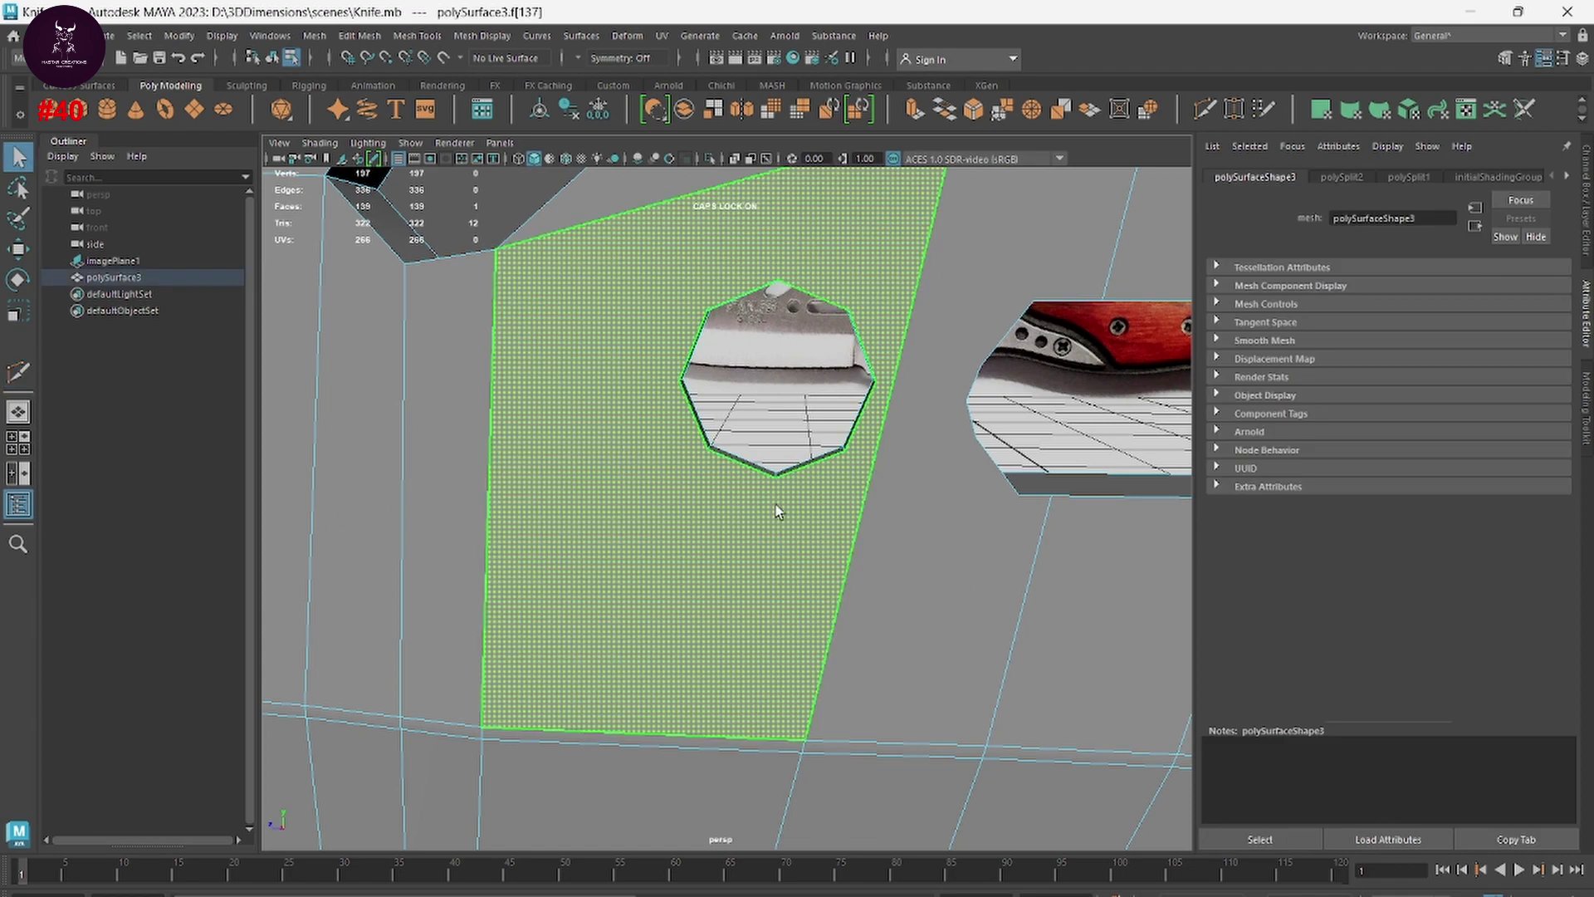
key("Delete")
mouse_move(779, 510)
left_mouse_down("alt")
mouse_move(813, 551)
mouse_move(730, 351)
left_mouse_up("alt")
right_click_drag(730, 350, 741, 406)
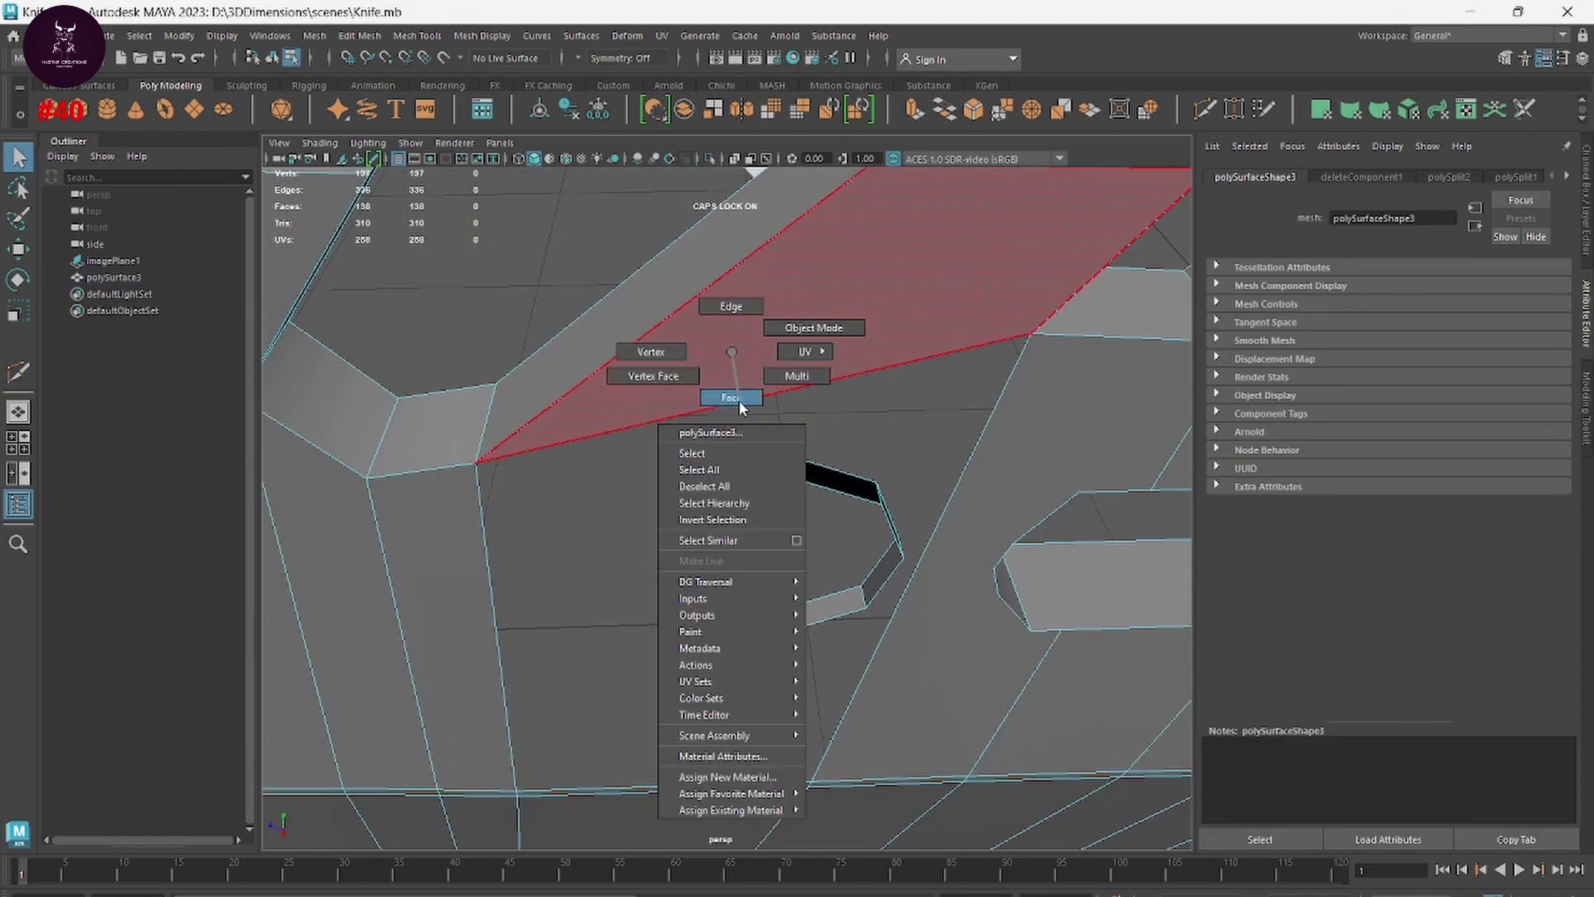
left_click(765, 487)
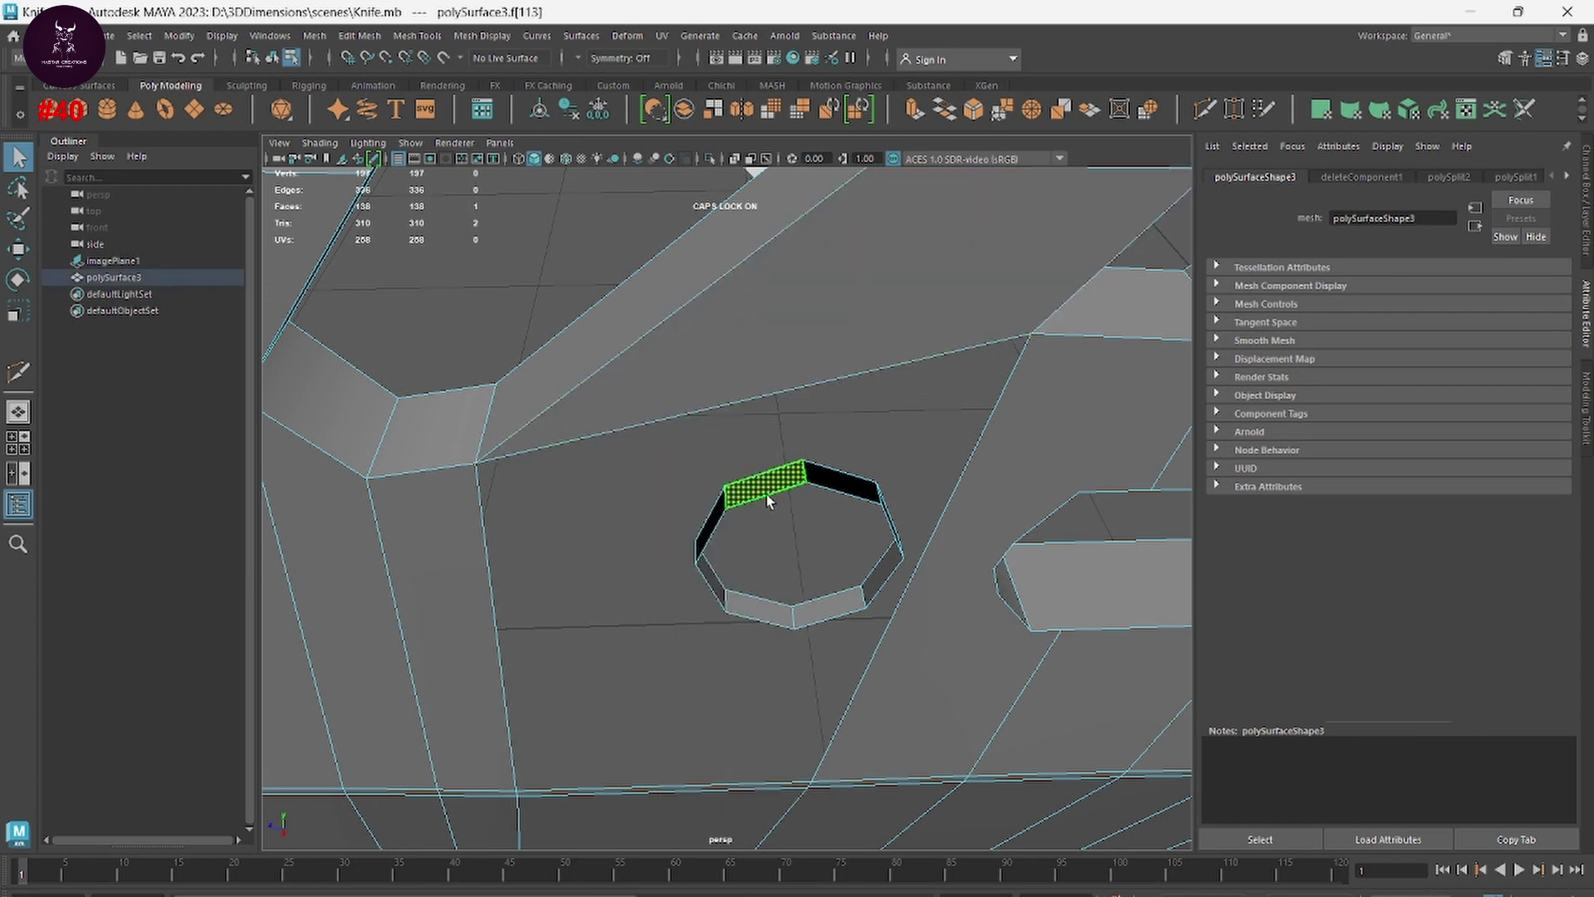
right_click_drag(787, 470, 784, 427)
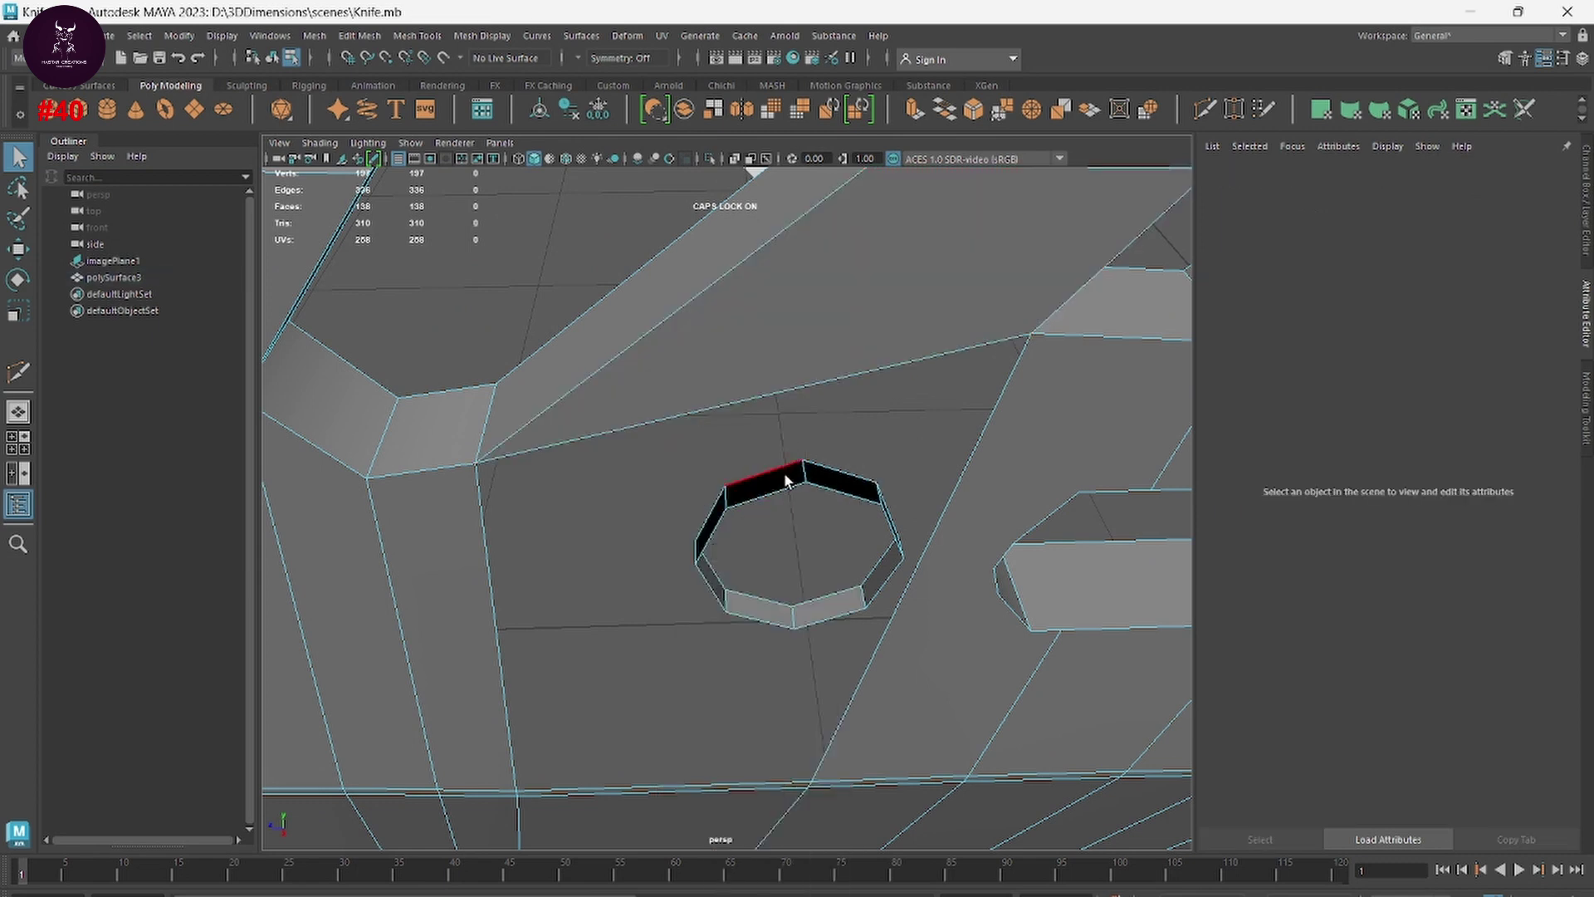
Step: Bridge the hole's top edge to the long edge above it
left_click(777, 498)
left_click(779, 382)
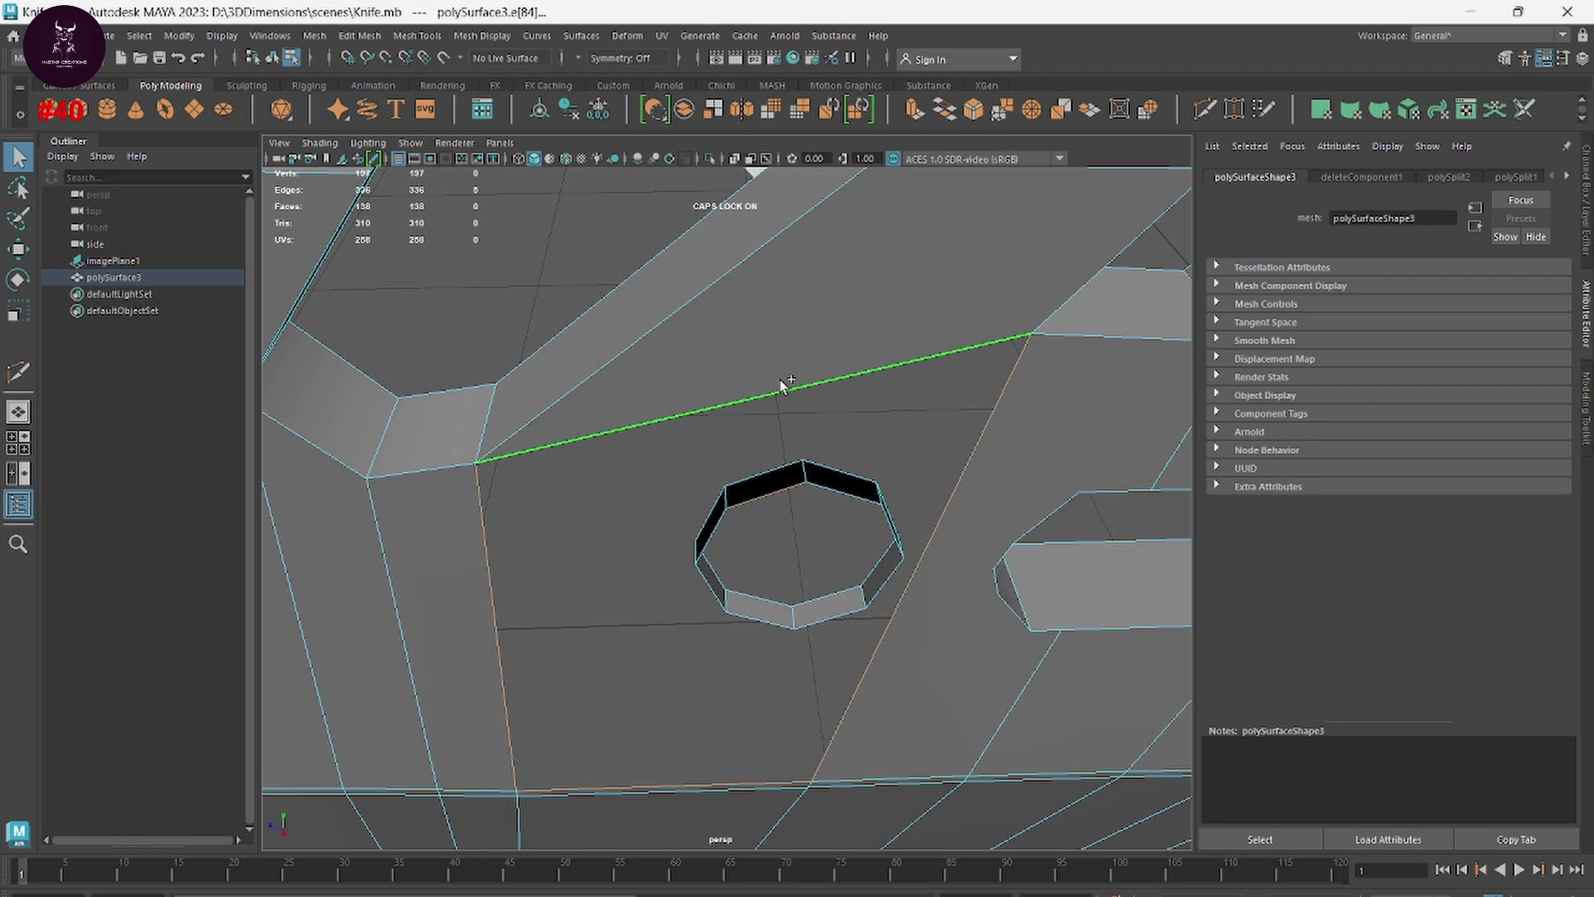
left_click(769, 494)
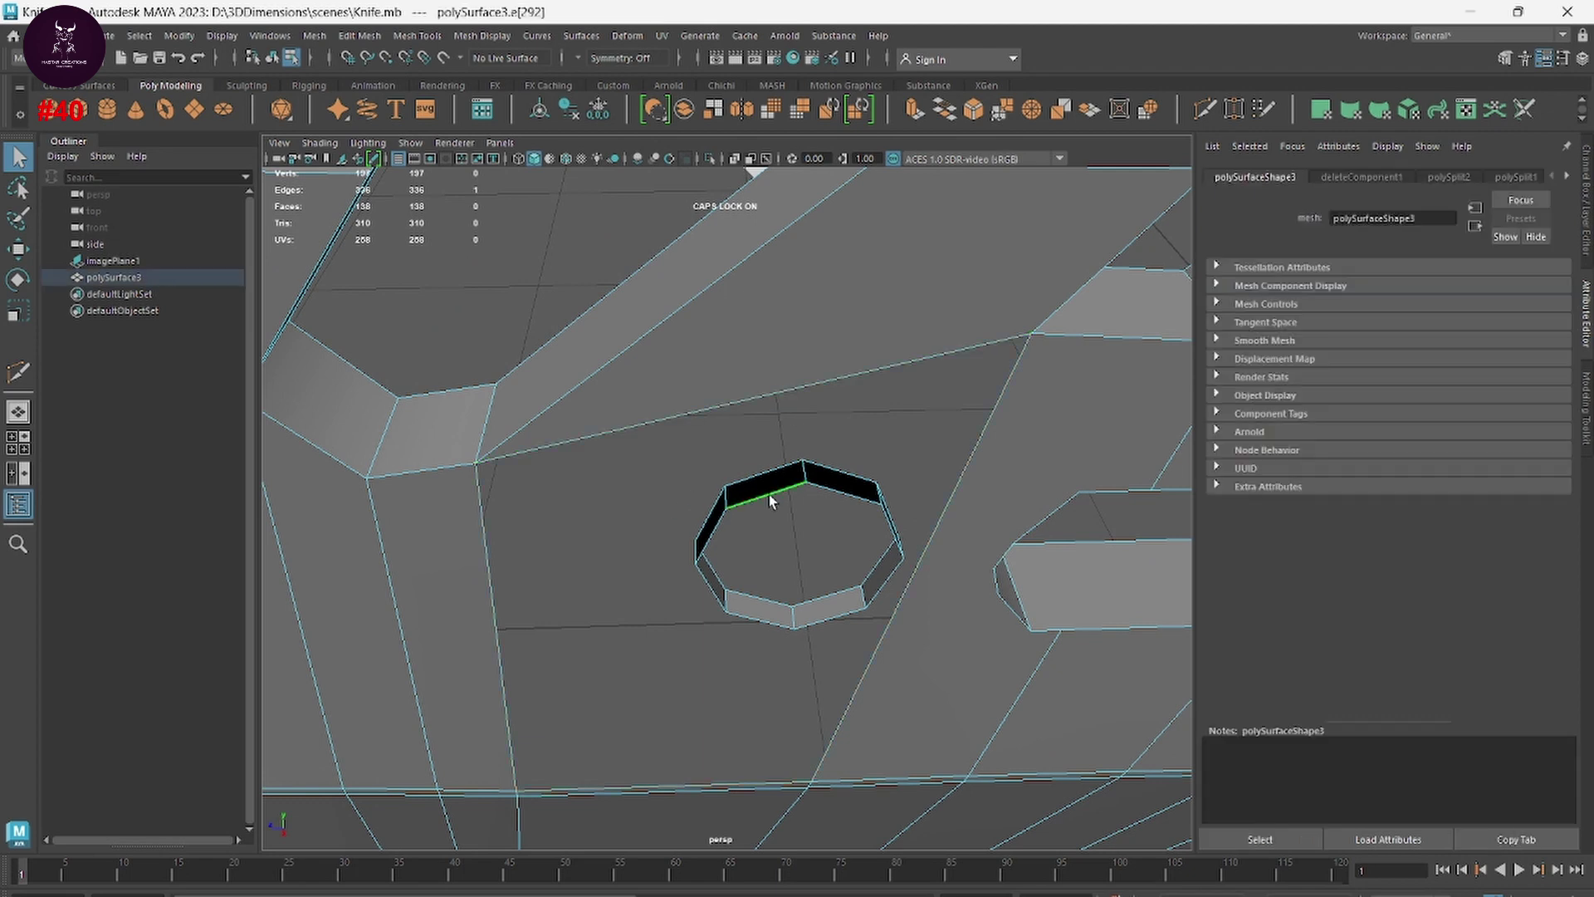
left_click(757, 396, "shift")
right_click_drag(758, 396, 764, 596, "shift")
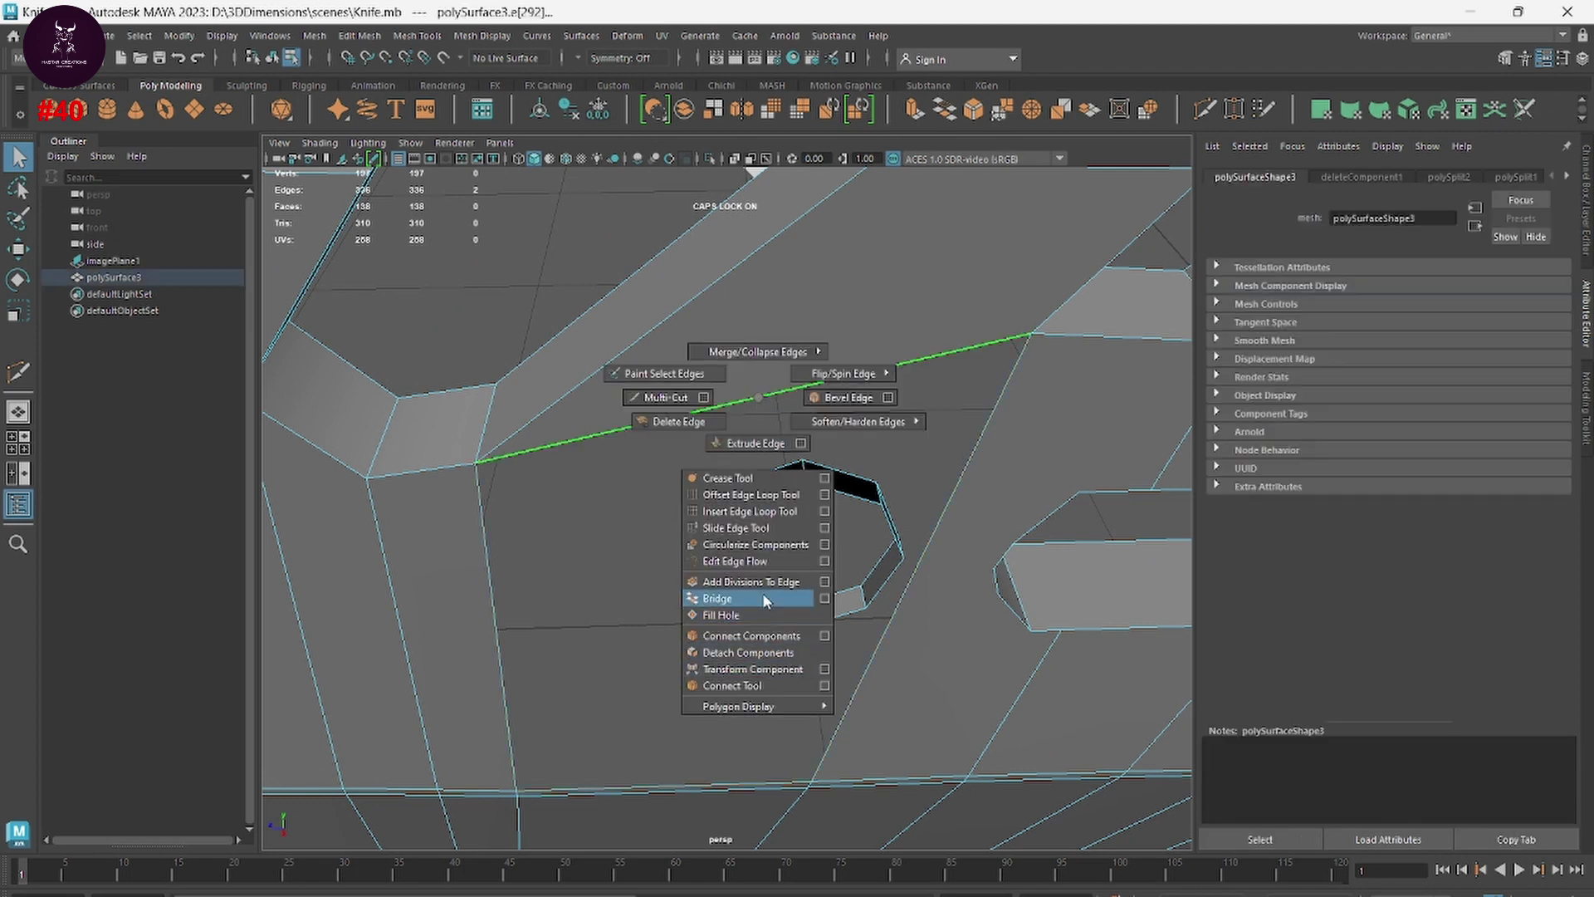
mouse_move(764, 596)
left_mouse_down("alt")
mouse_move(784, 563)
mouse_move(712, 451)
left_mouse_up("alt")
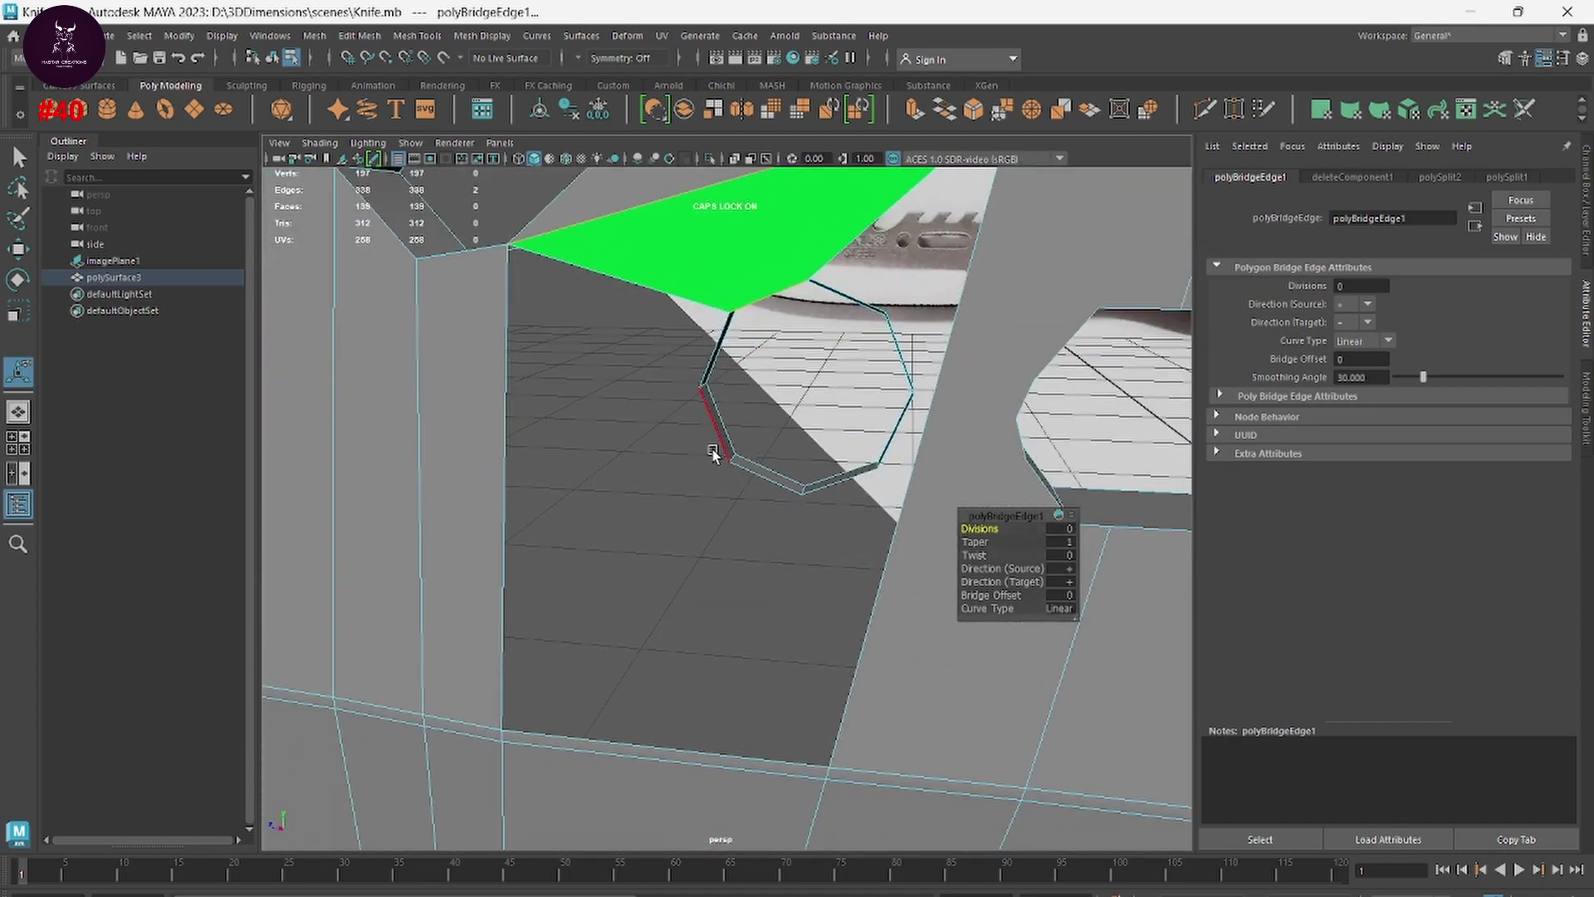
Step: Bridge the hole's left and lower edges to the adjacent border edges
left_click(713, 431)
left_click(491, 571, "shift")
right_click_drag(493, 573, 469, 765, "shift")
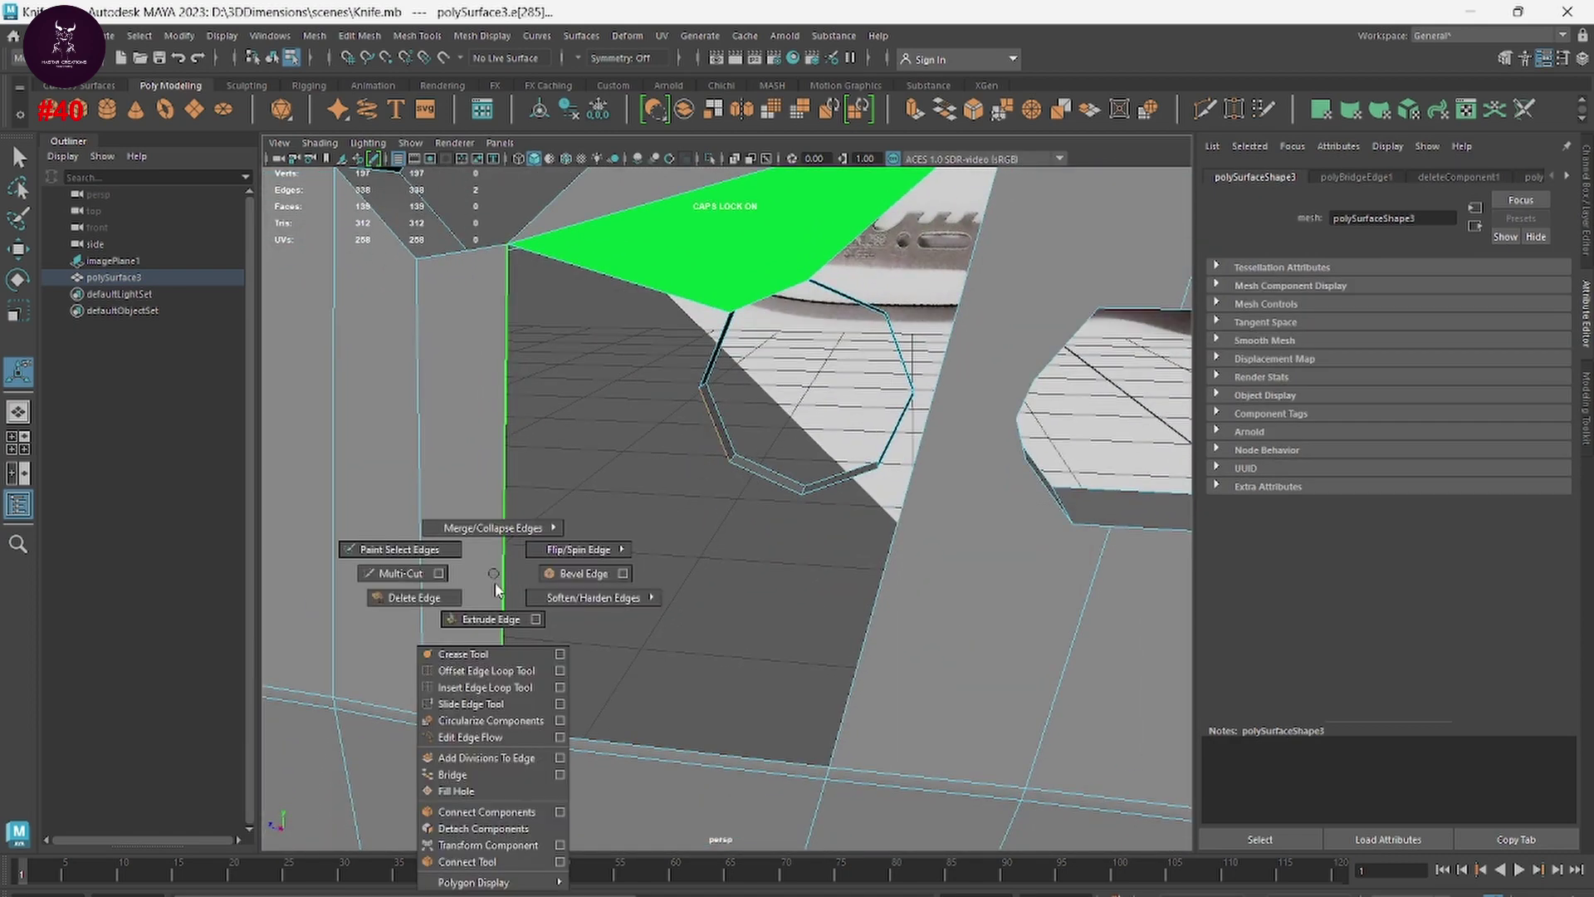
left_click(472, 775)
left_click(779, 484)
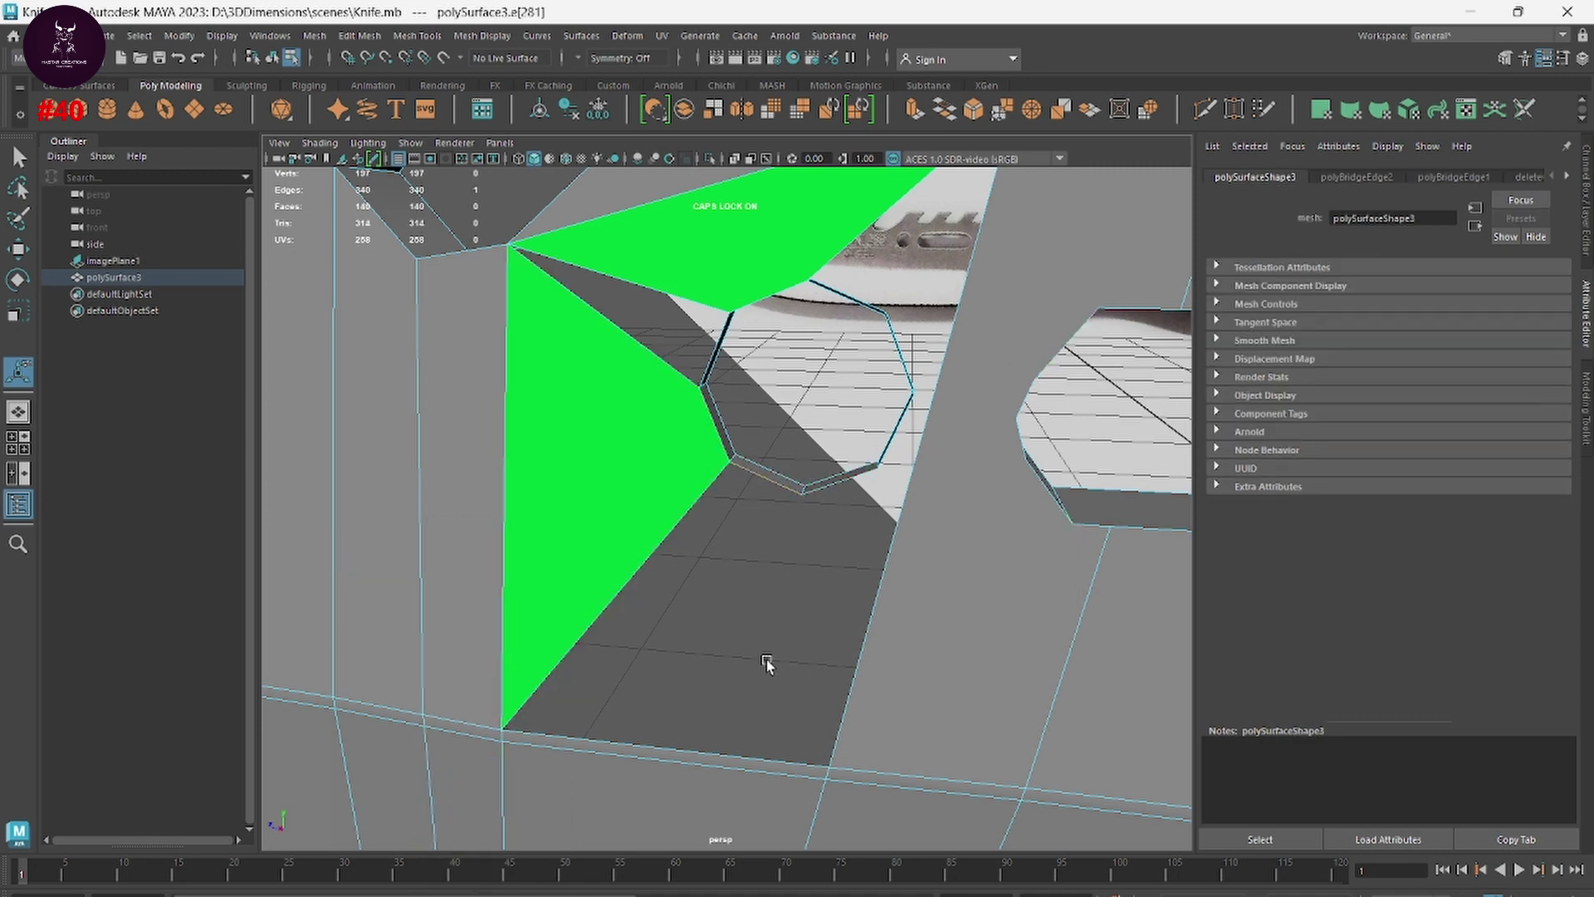
left_click(691, 747, "shift")
key("g")
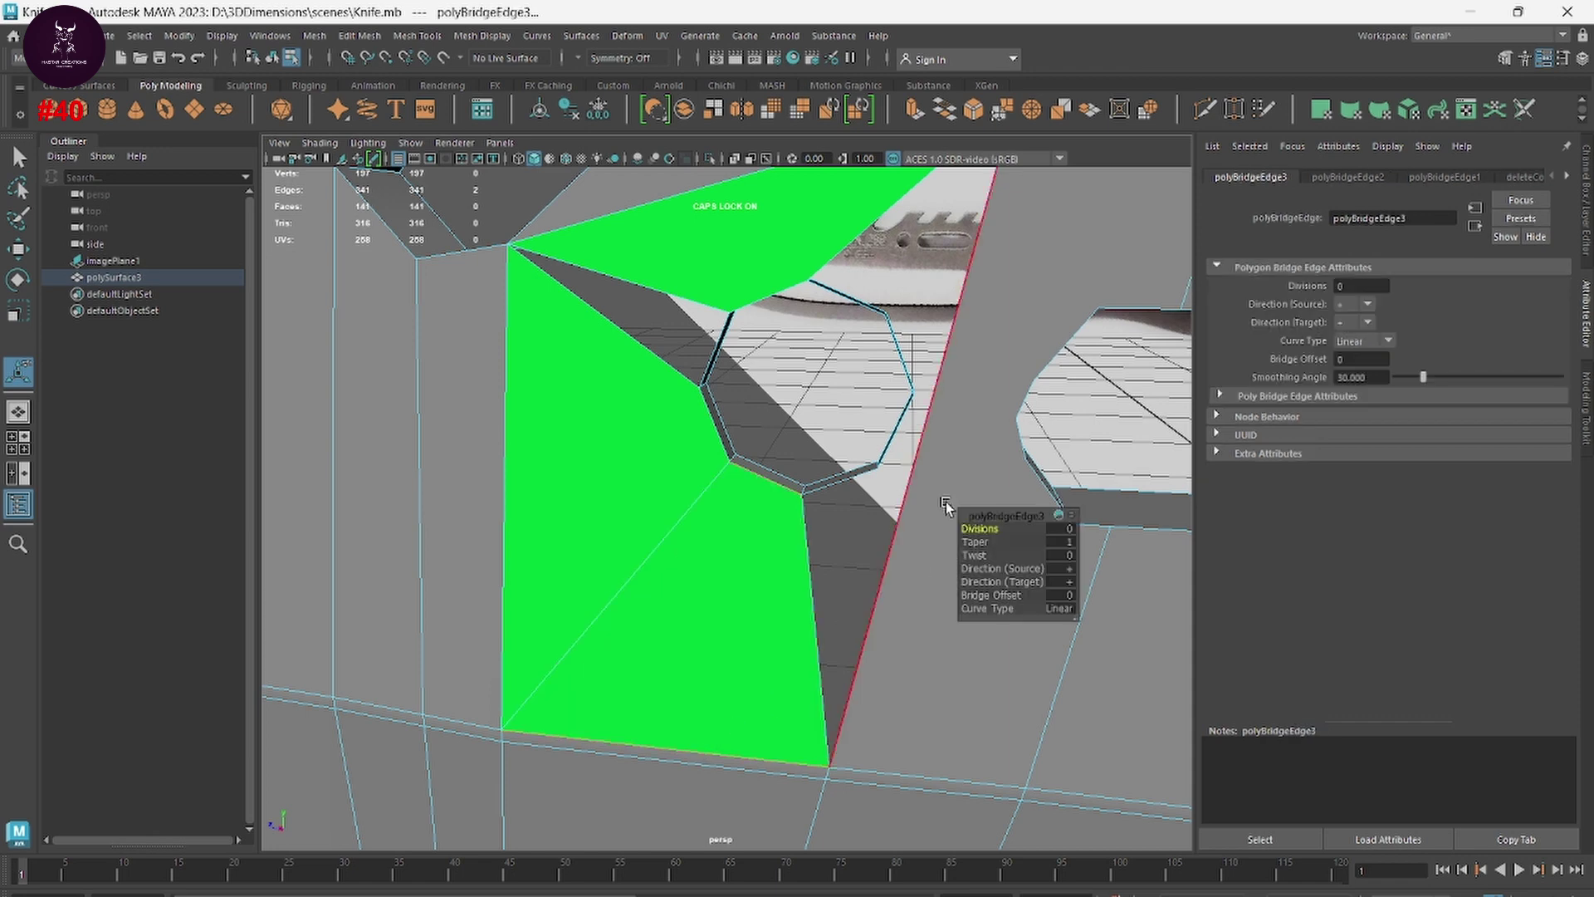
Step: Bridge the hole's right edge to the long border edge, then return to object mode
left_click(903, 432)
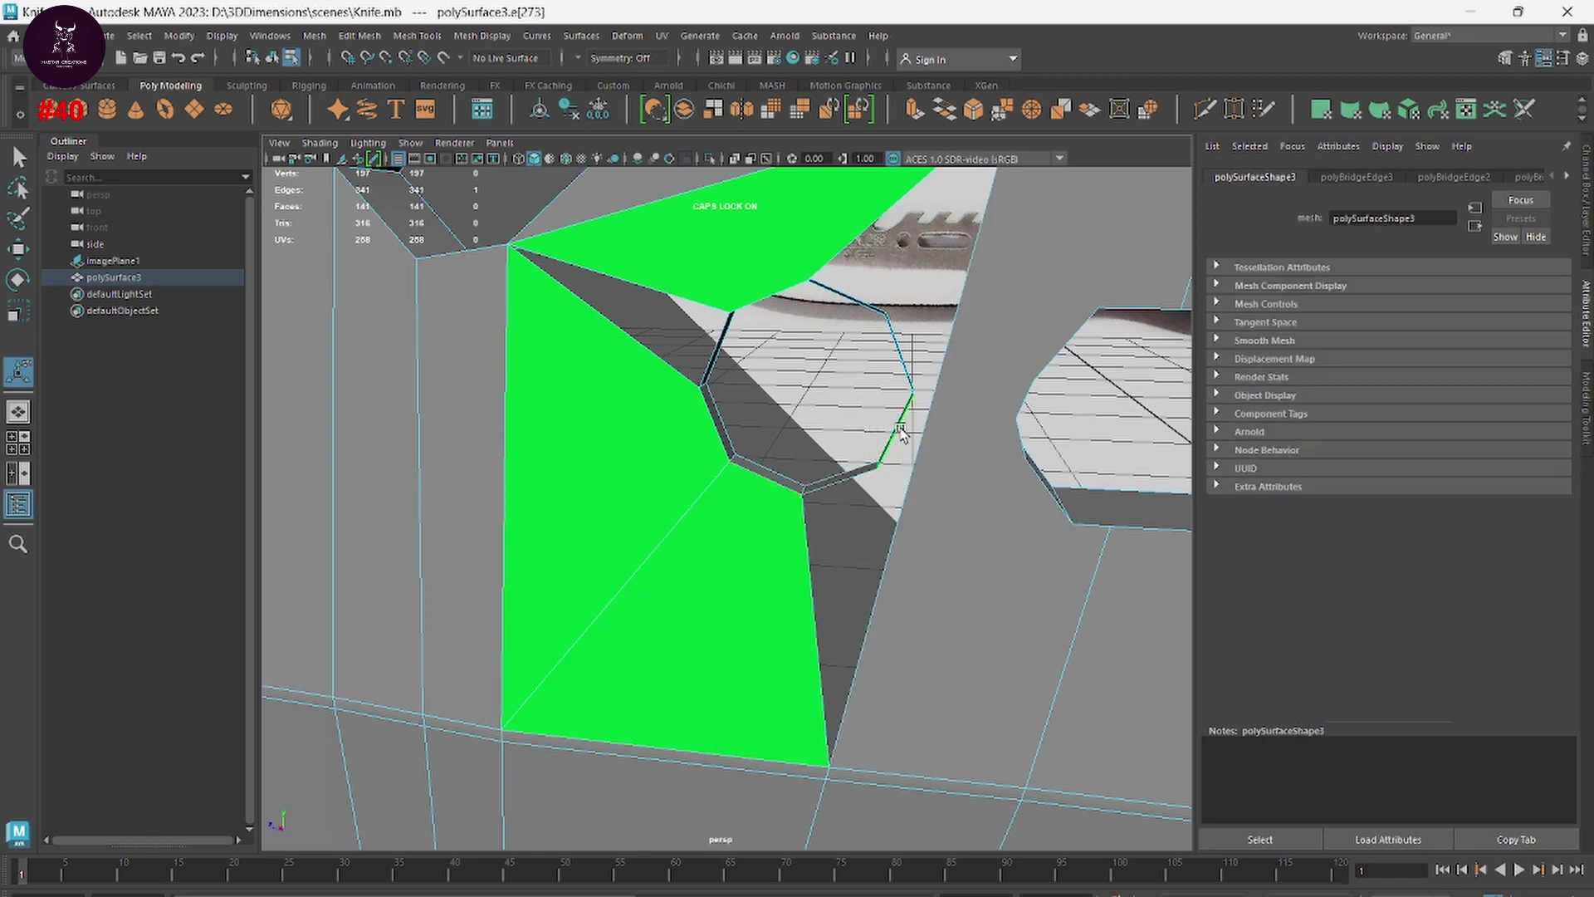
left_click(924, 436, "shift")
key("g")
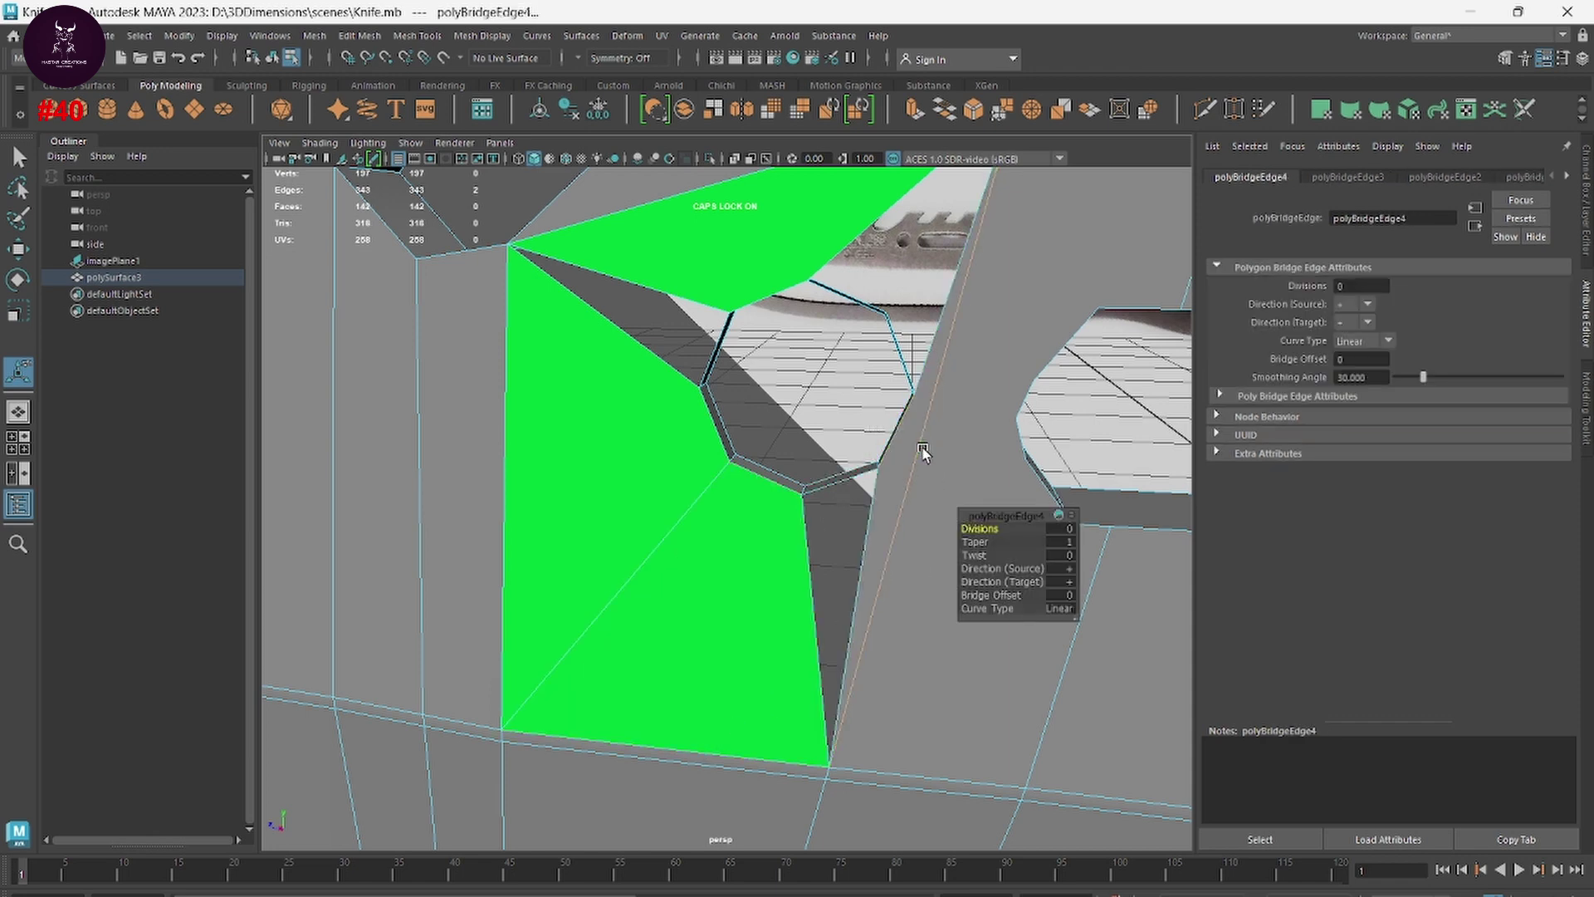
mouse_move(924, 426)
left_mouse_down("alt")
mouse_move(896, 596)
mouse_move(861, 556)
mouse_move(859, 416)
mouse_move(843, 457)
left_mouse_up("alt")
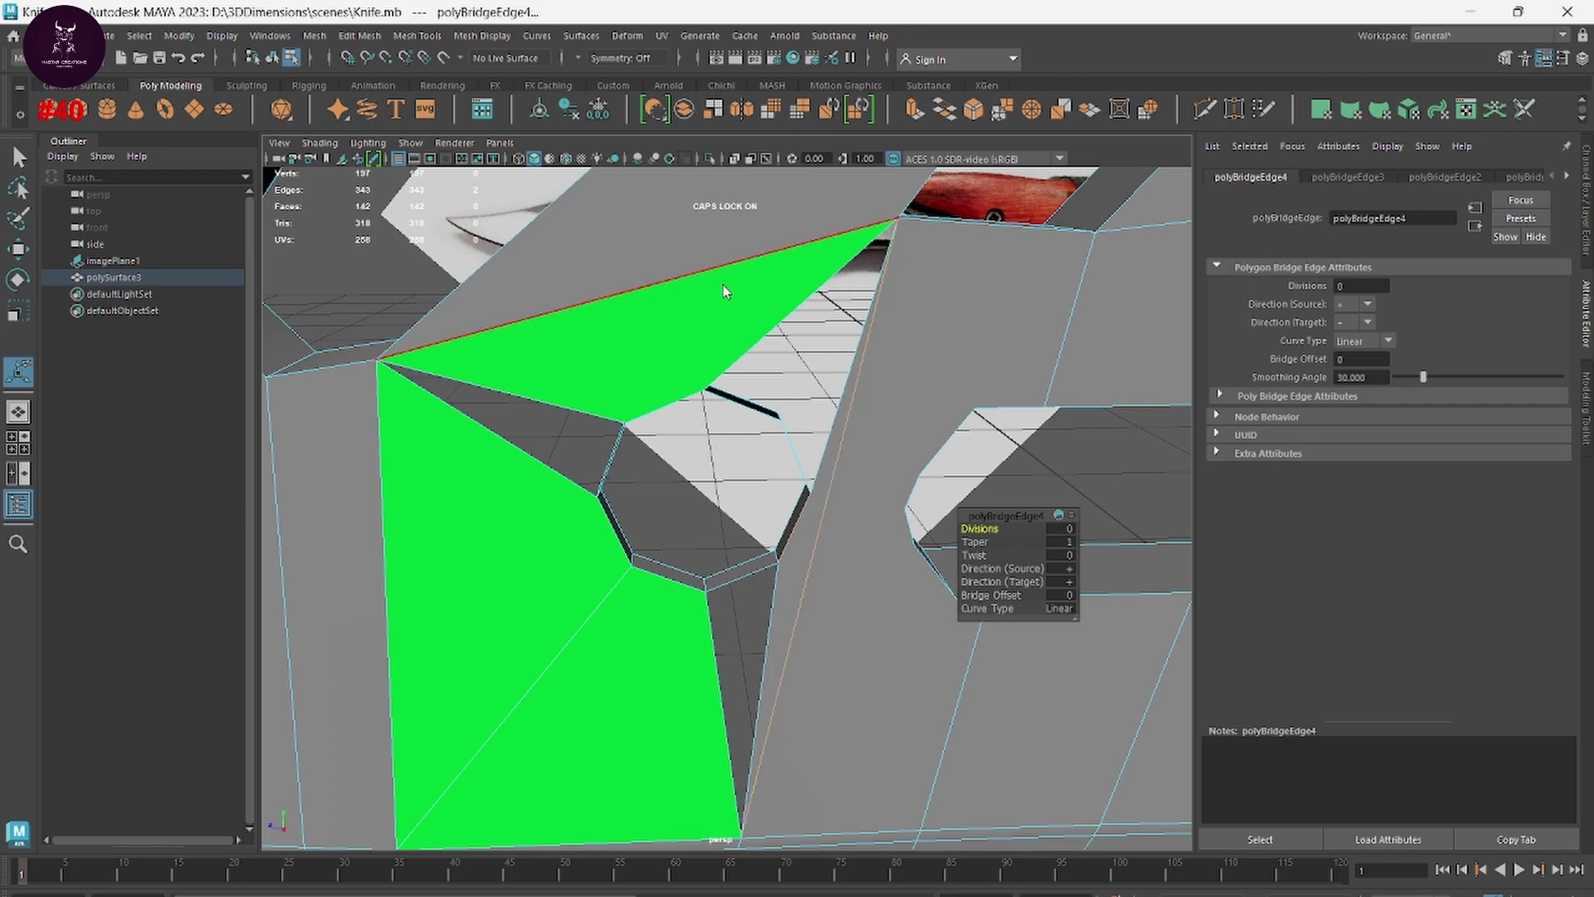
right_click_drag(724, 290, 721, 249)
scroll(723, 352, "down", 2)
scroll(633, 410, "down", 2)
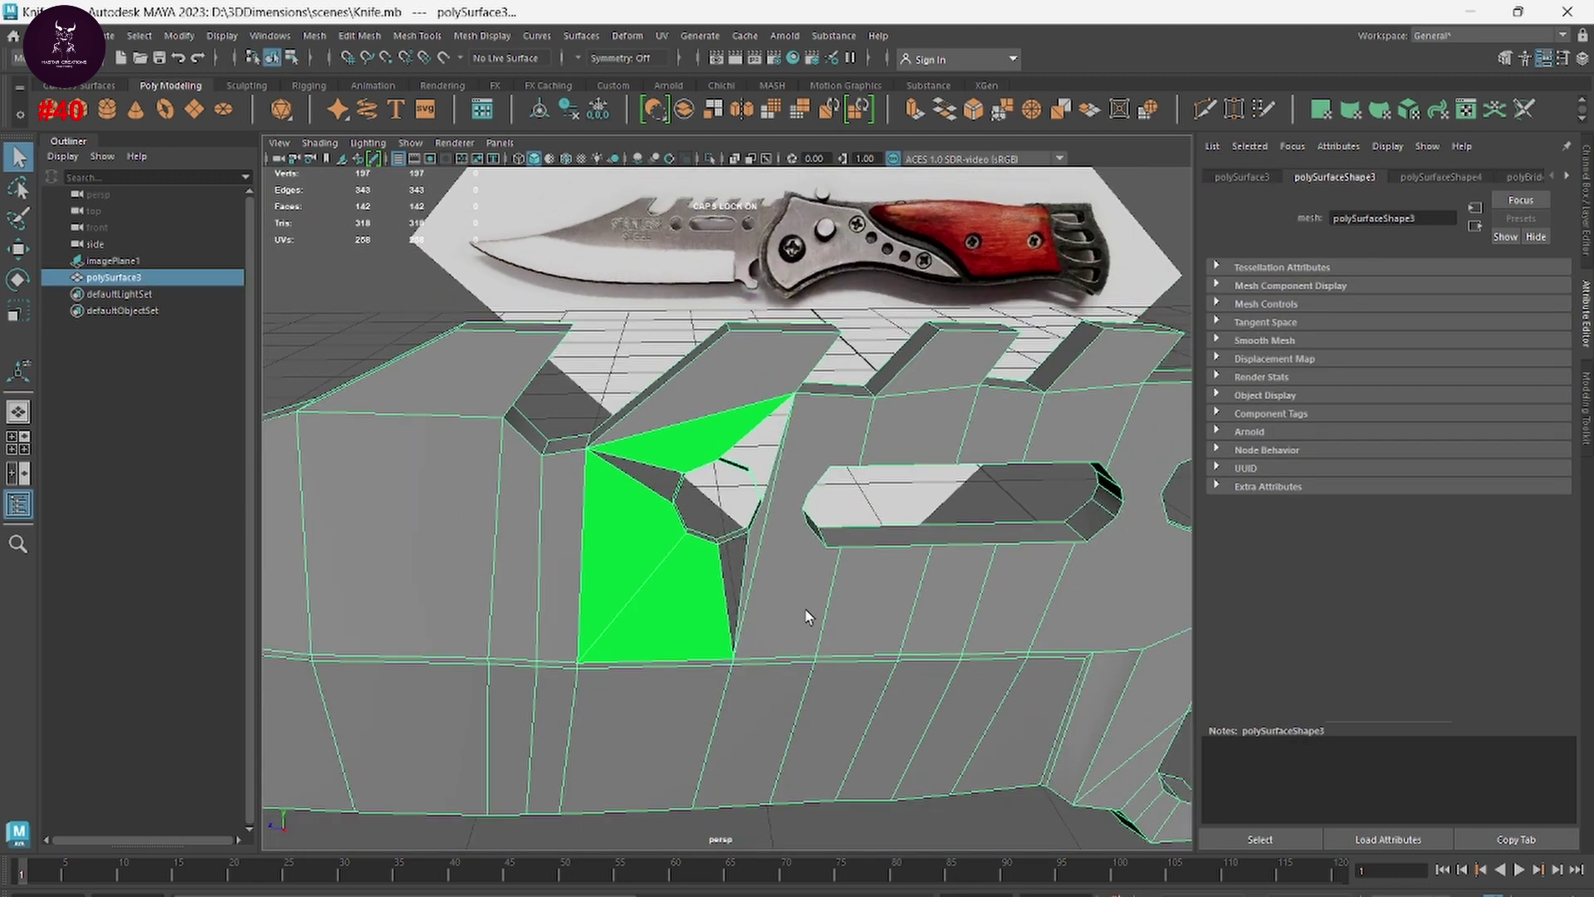
Step: Assign a new material to the selected faces and reselect polySurface3
right_click_drag(790, 488, 793, 600, "shift")
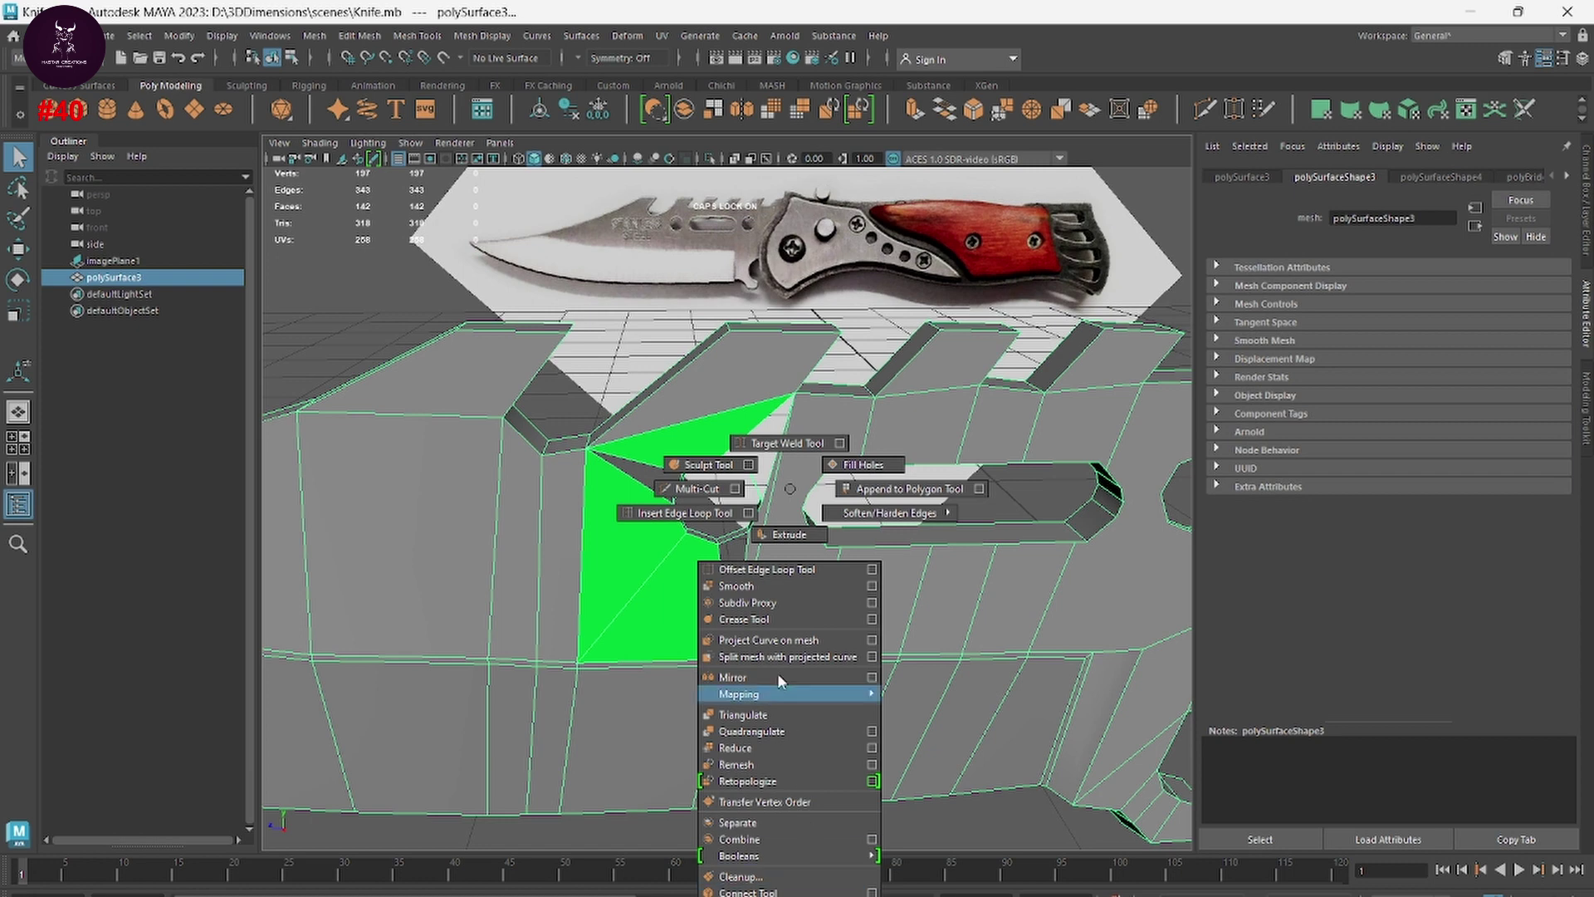
right_click_drag(790, 488, 785, 490, "shift")
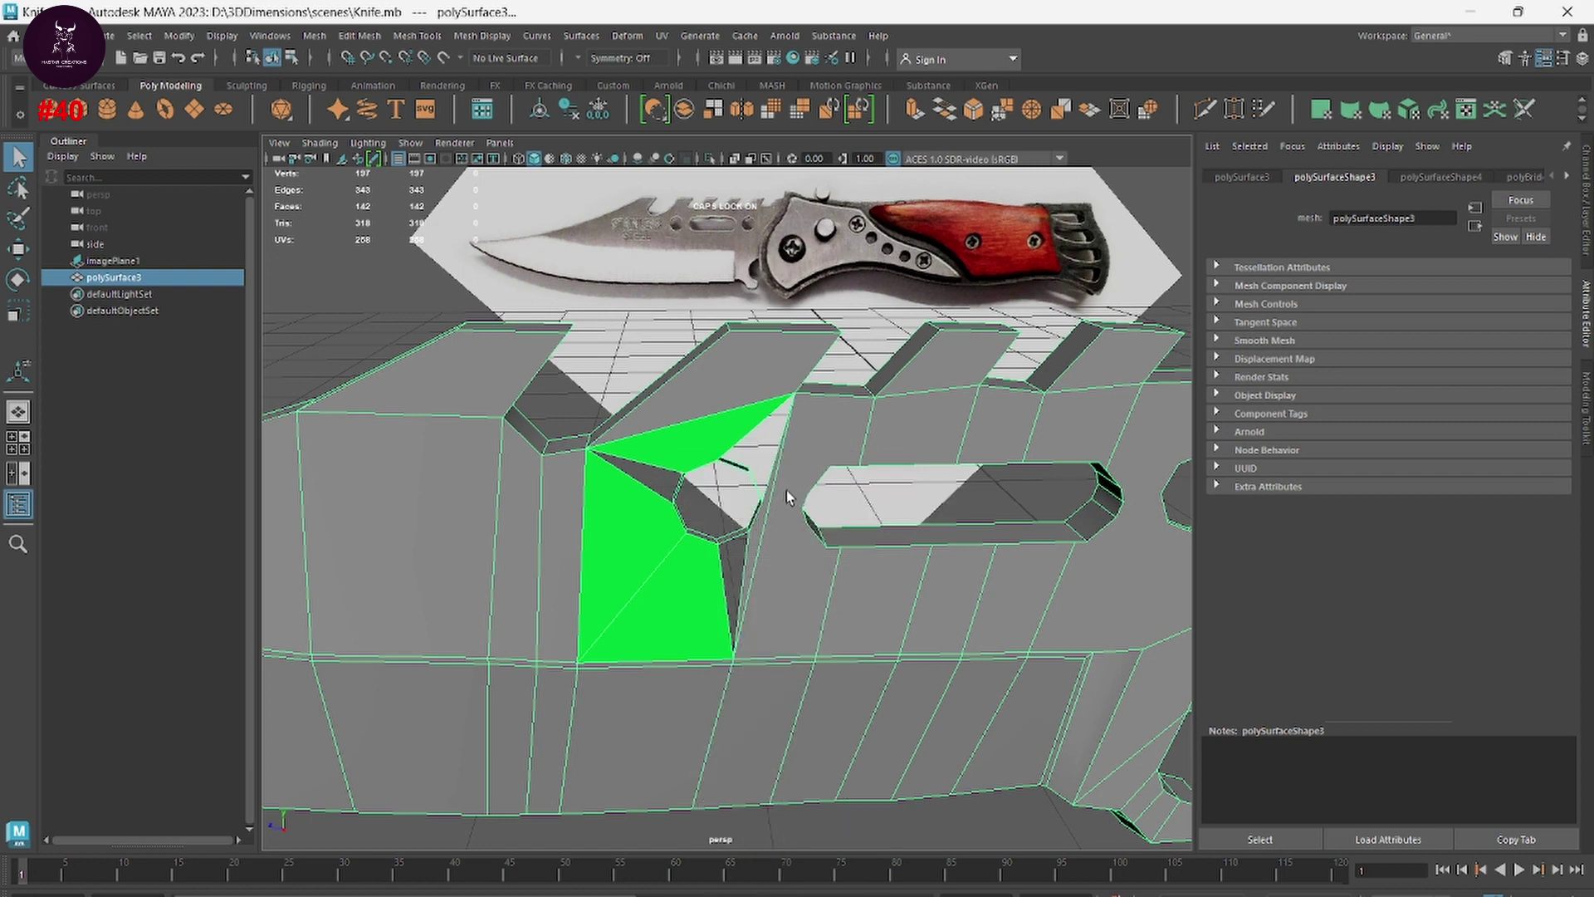
right_click(787, 472)
mouse_move(779, 894)
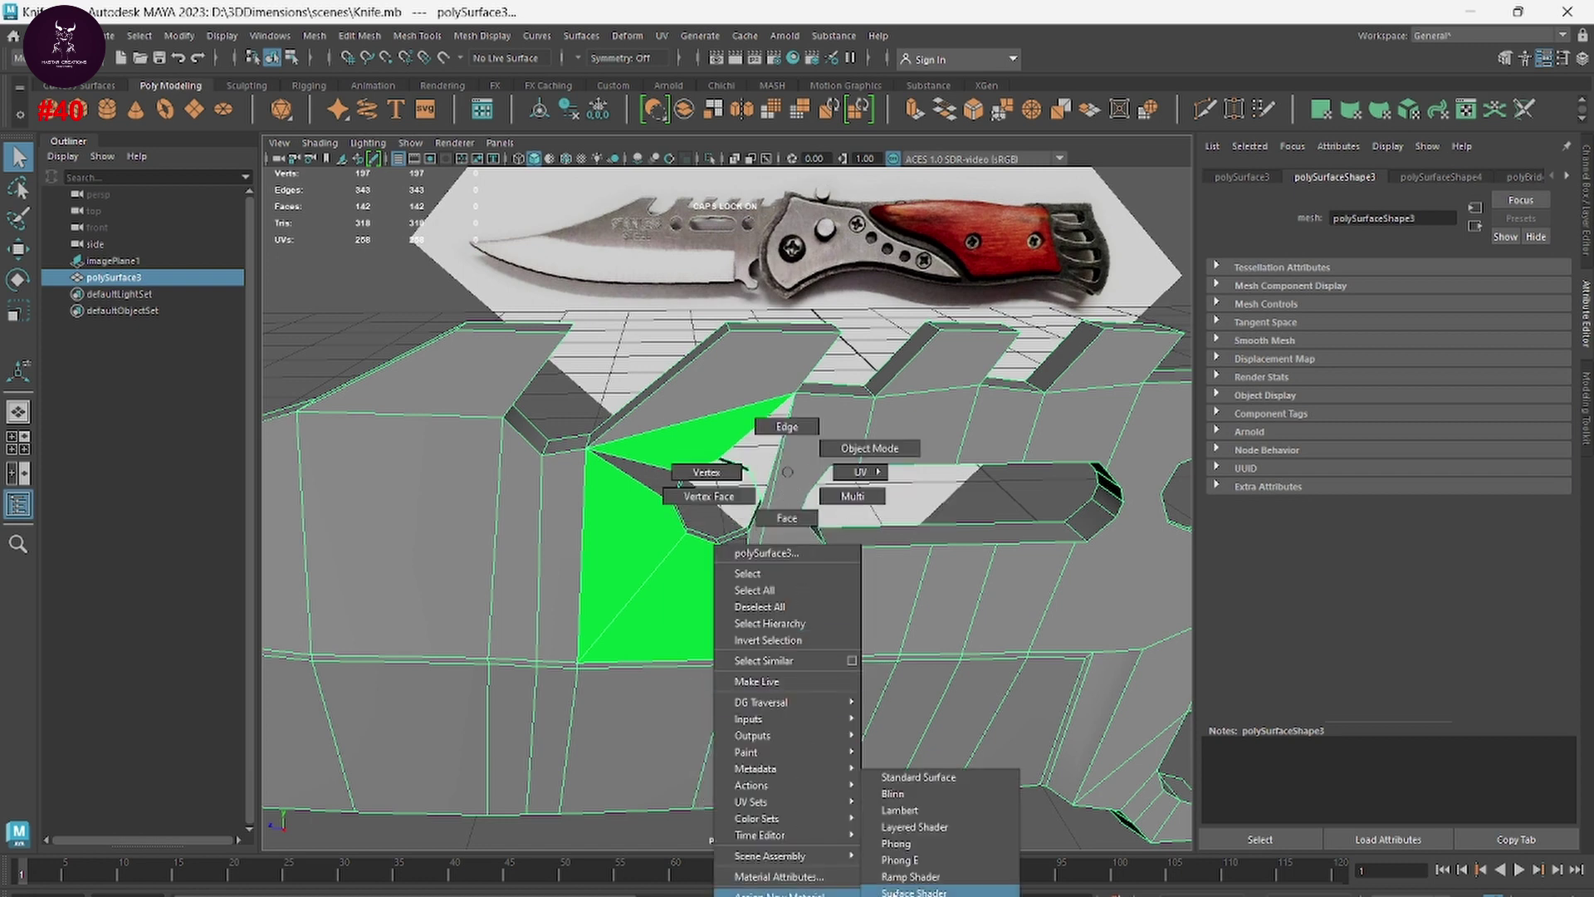
left_click(915, 827)
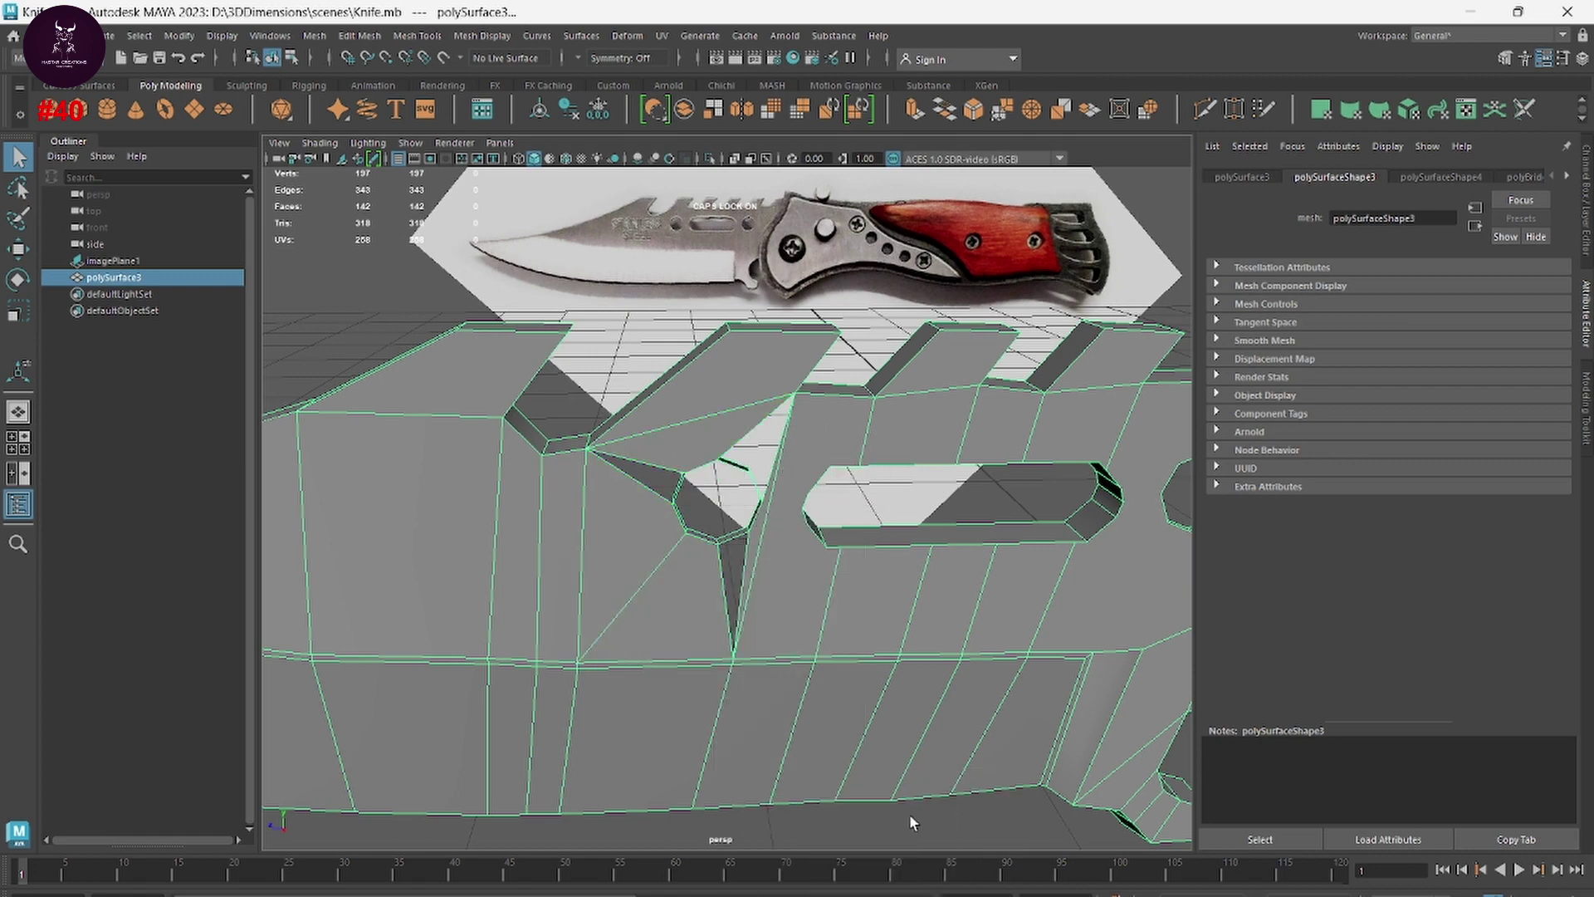
mouse_move(688, 366)
right_mouse_down("alt")
mouse_move(948, 589)
mouse_move(889, 640)
right_mouse_up("alt")
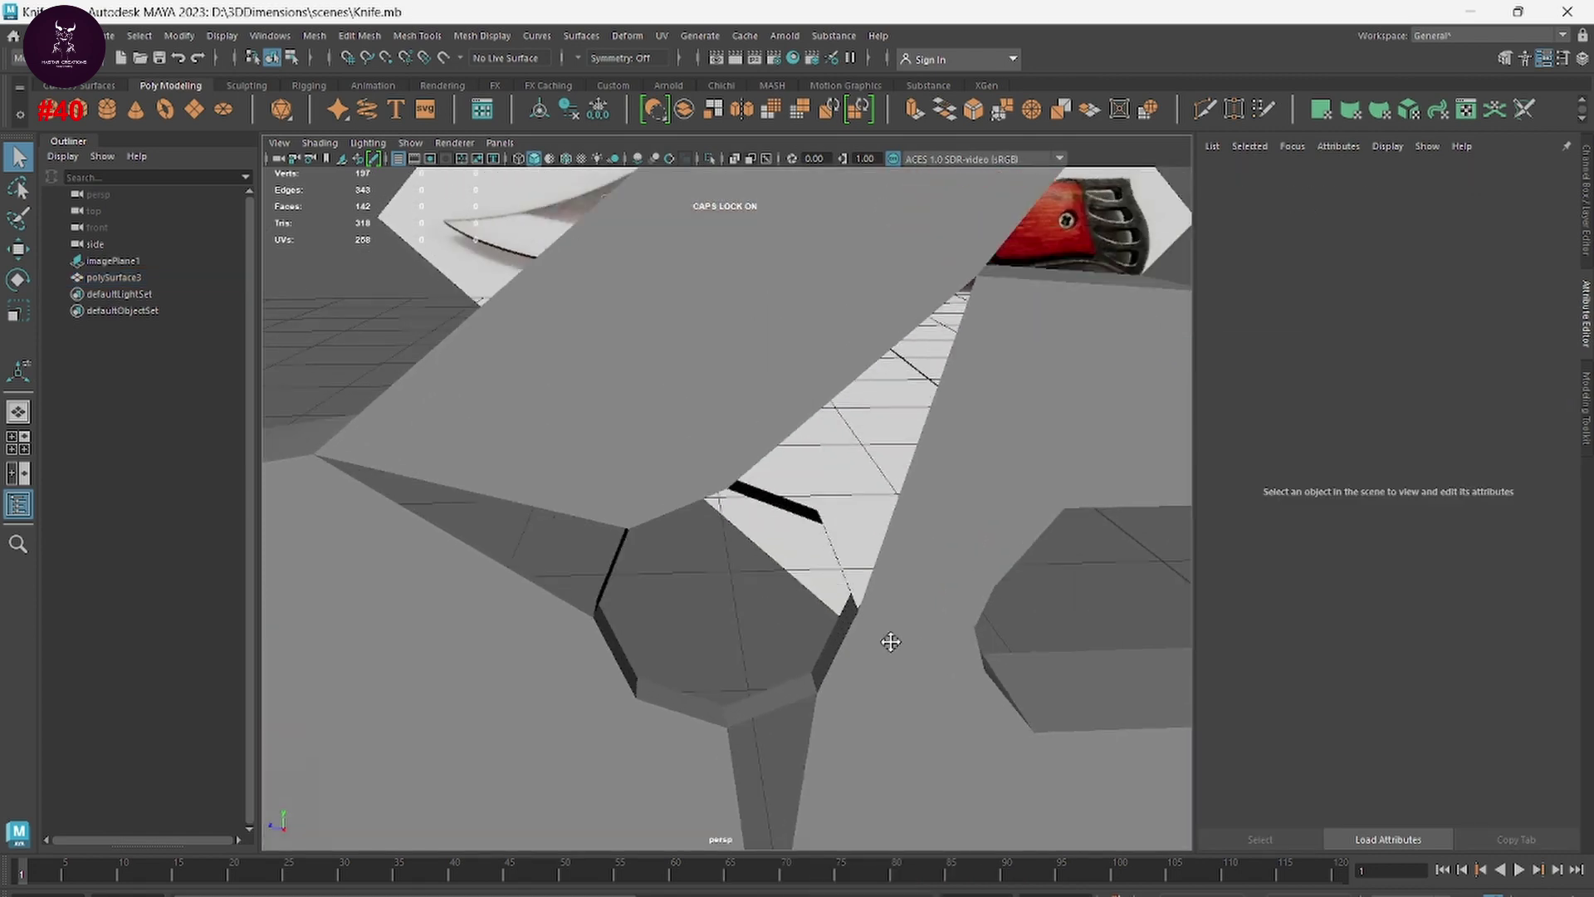
left_click(730, 467)
Step: In edge mode, cap the first open gap with Fill Hole
mouse_move(659, 668)
left_mouse_down("alt")
mouse_move(771, 644)
mouse_move(715, 656)
left_mouse_up("alt")
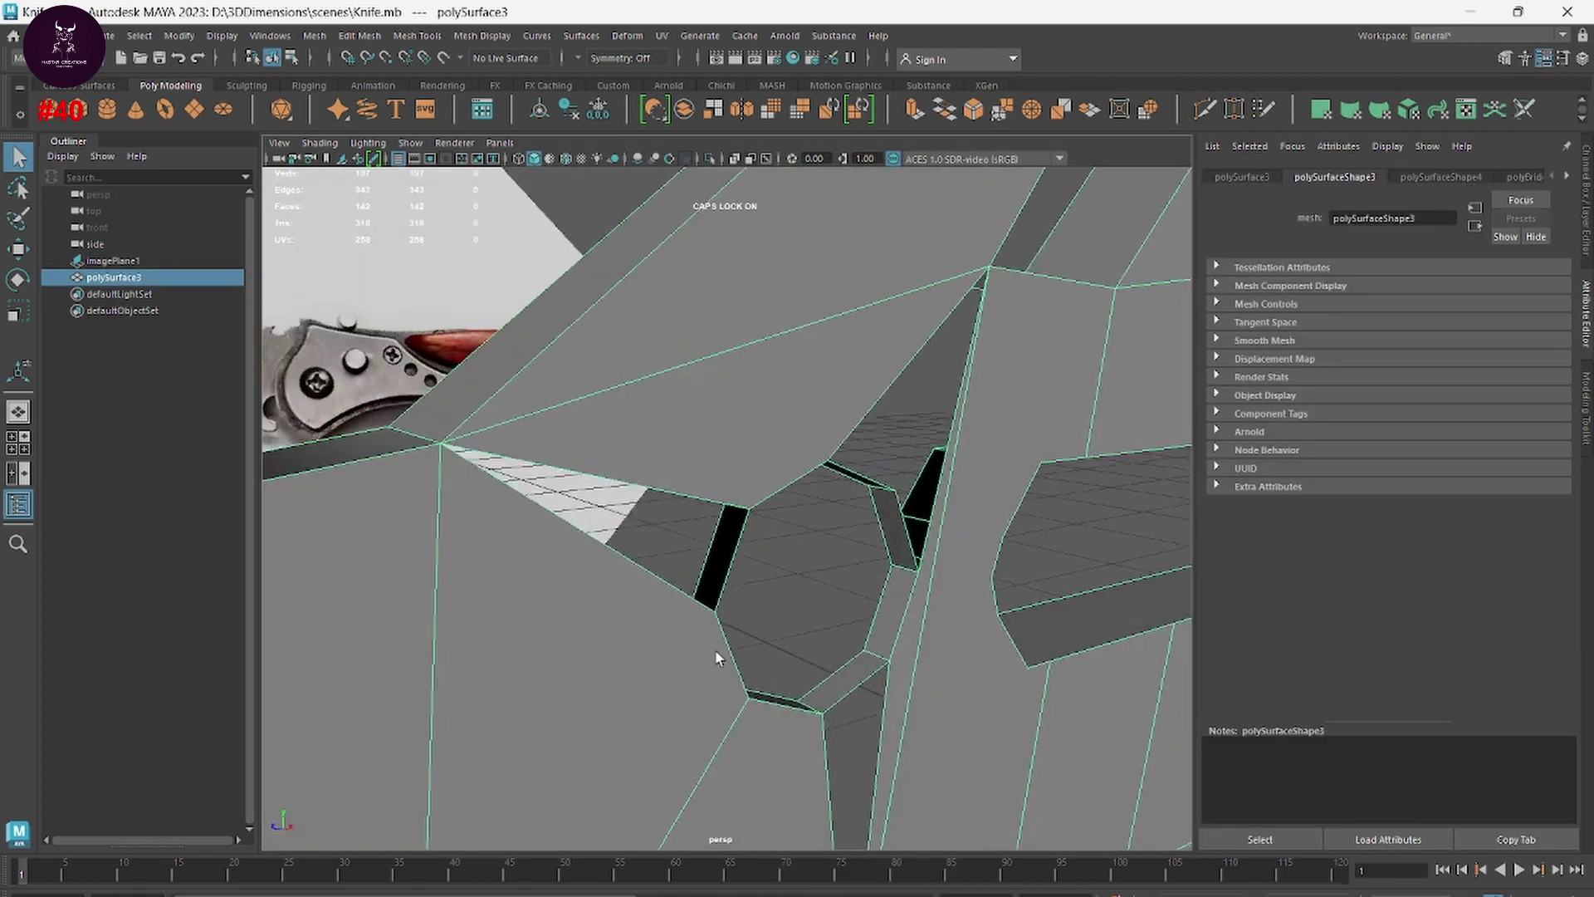
right_click(689, 471)
left_click(689, 426)
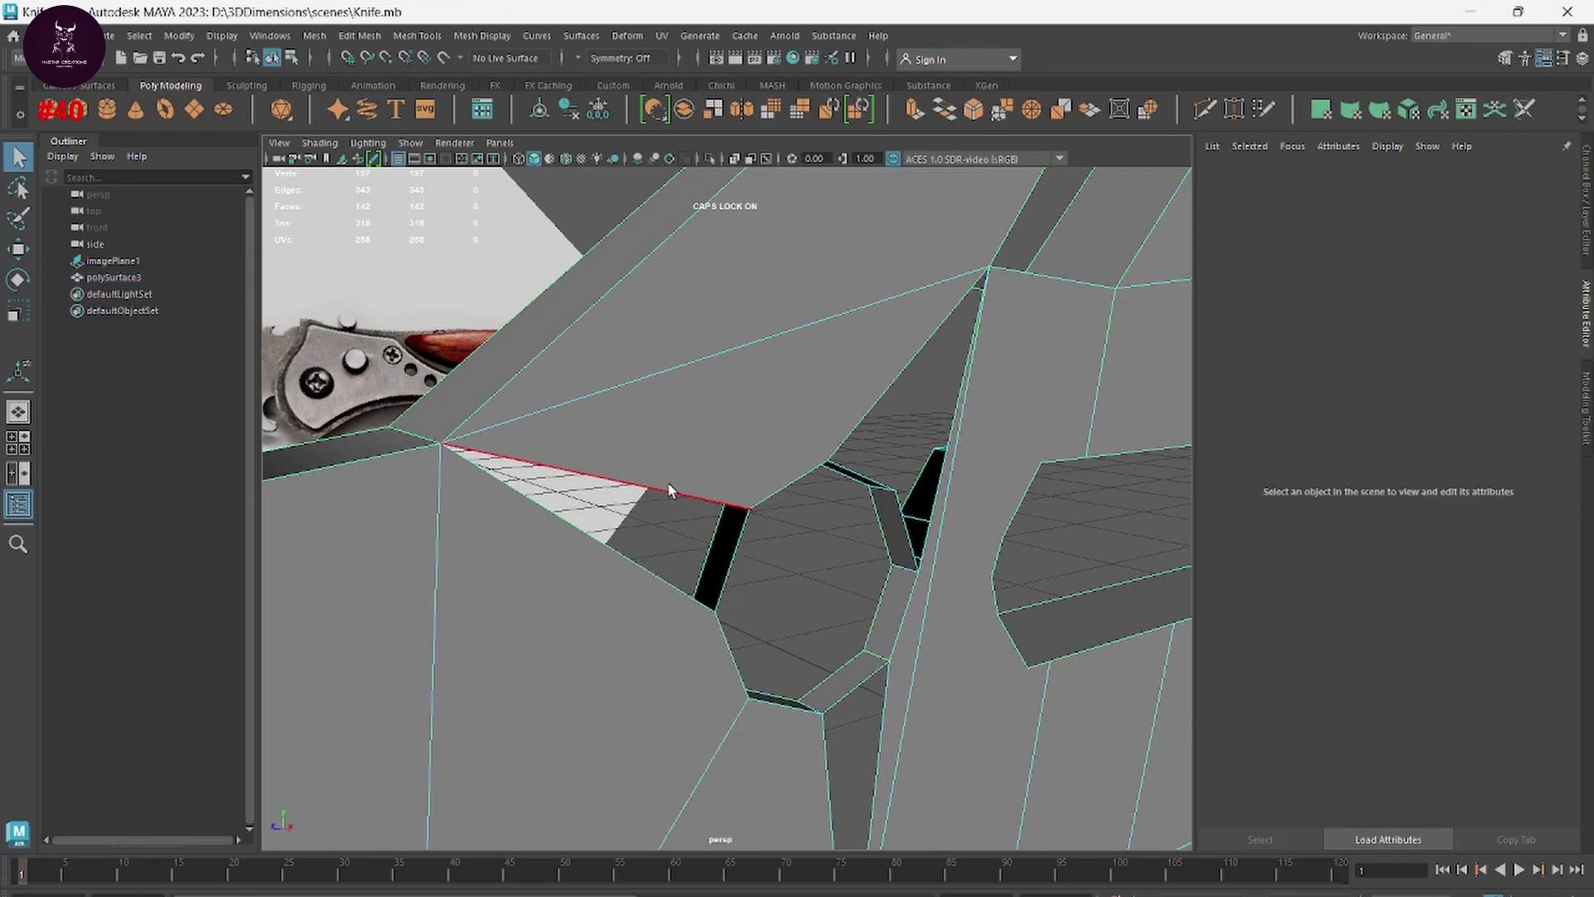
left_click(671, 488)
right_click(671, 489, "shift")
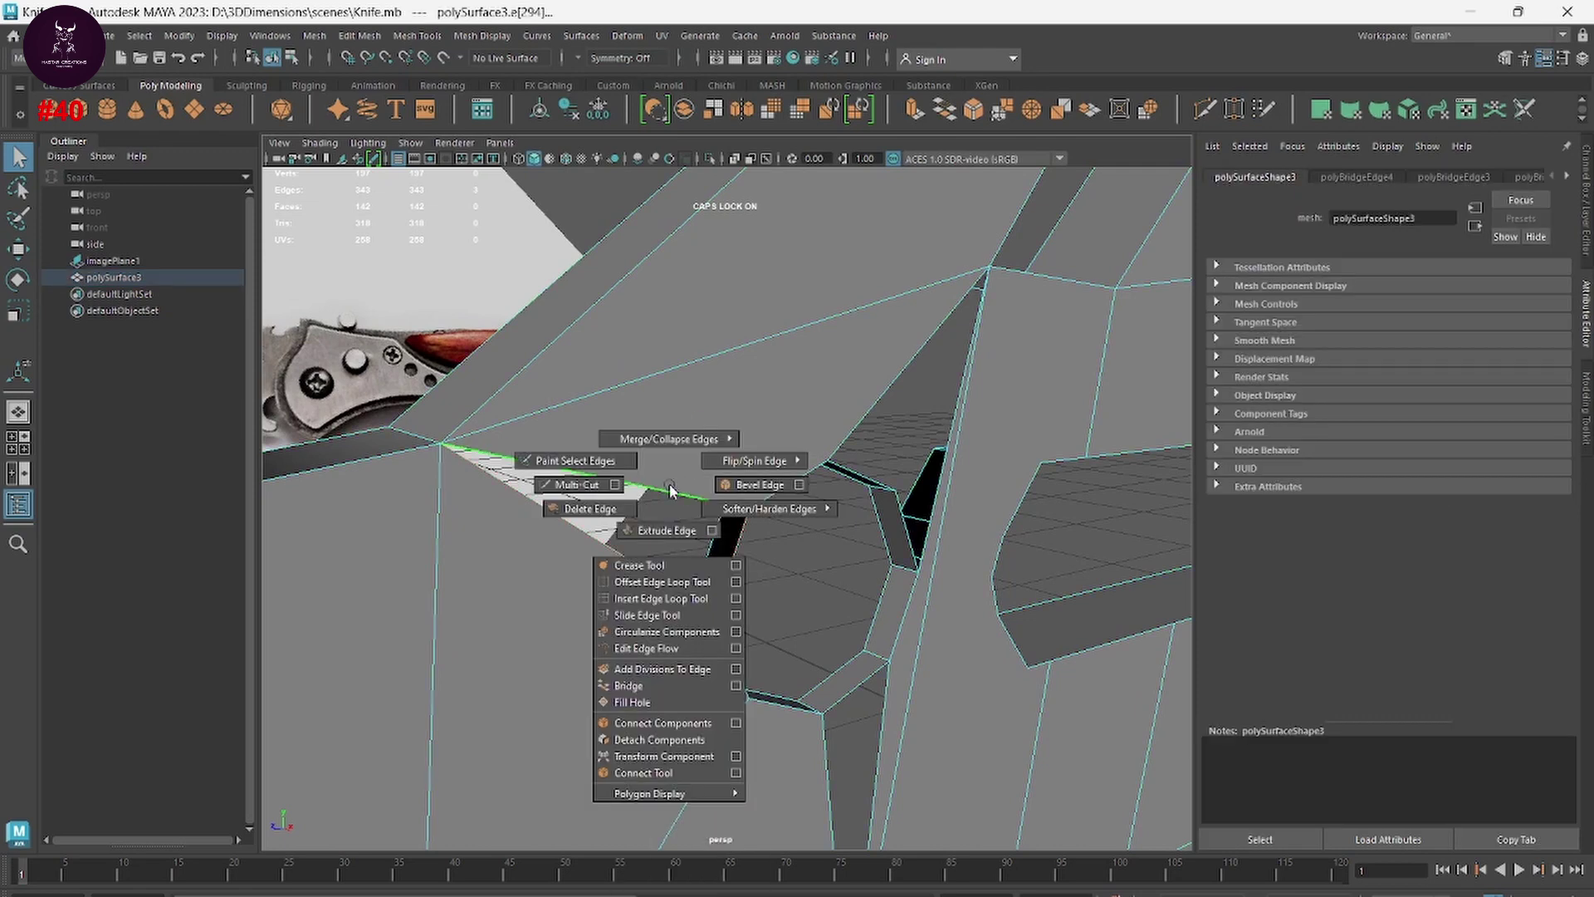
left_click(665, 709)
Step: Cap the second gap with Fill Hole and inspect the result
right_click(905, 378, "shift")
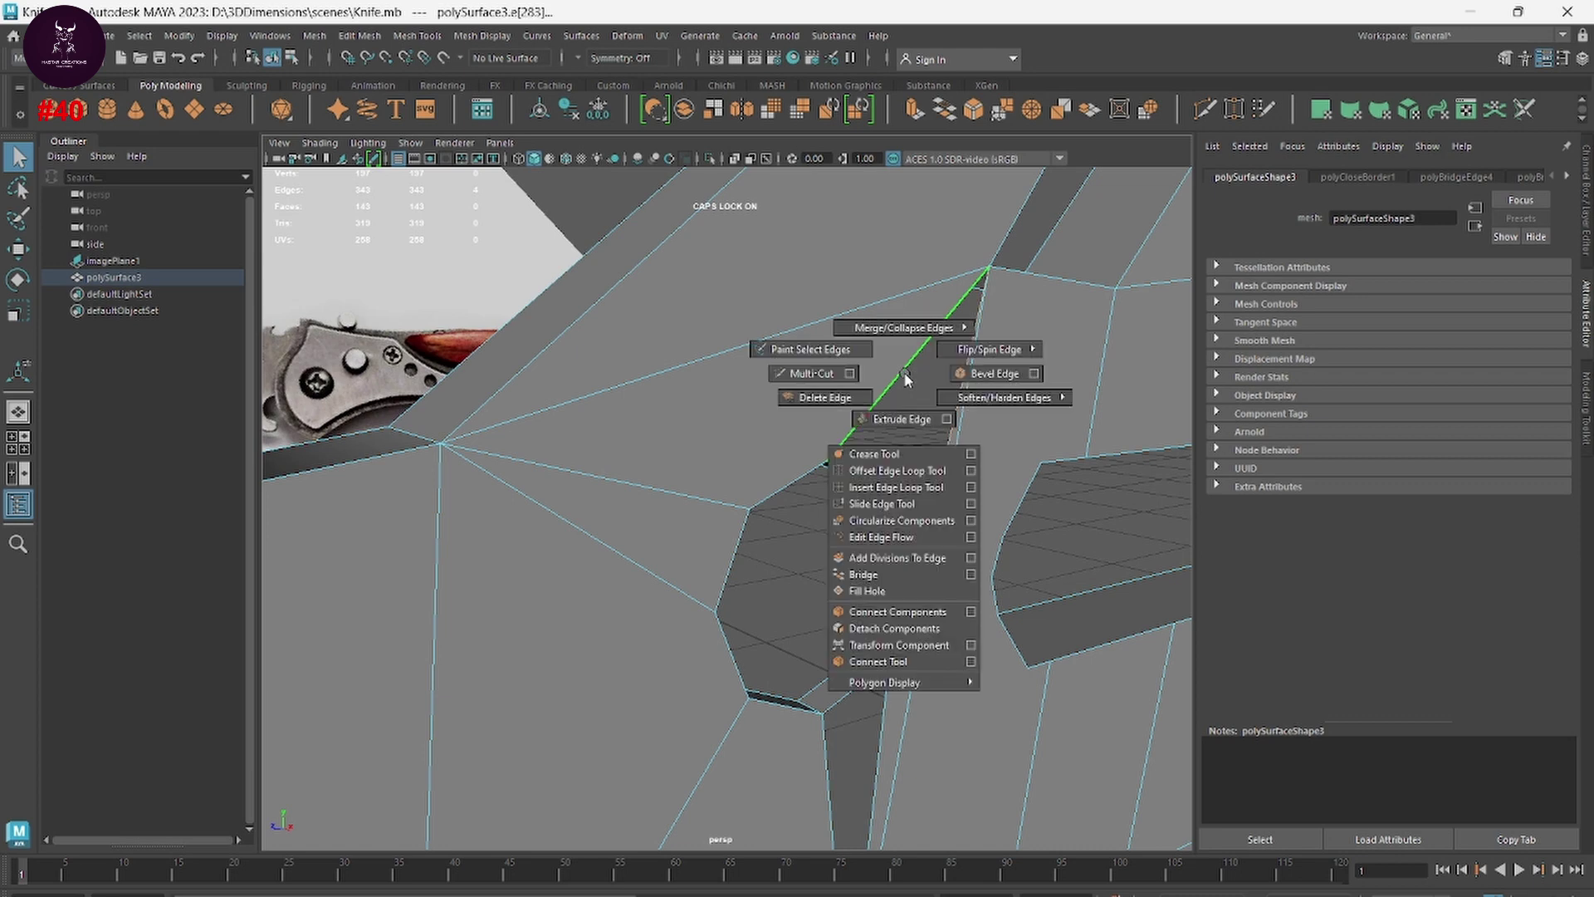
left_click(924, 597)
left_click_drag(924, 596, 834, 612, "alt")
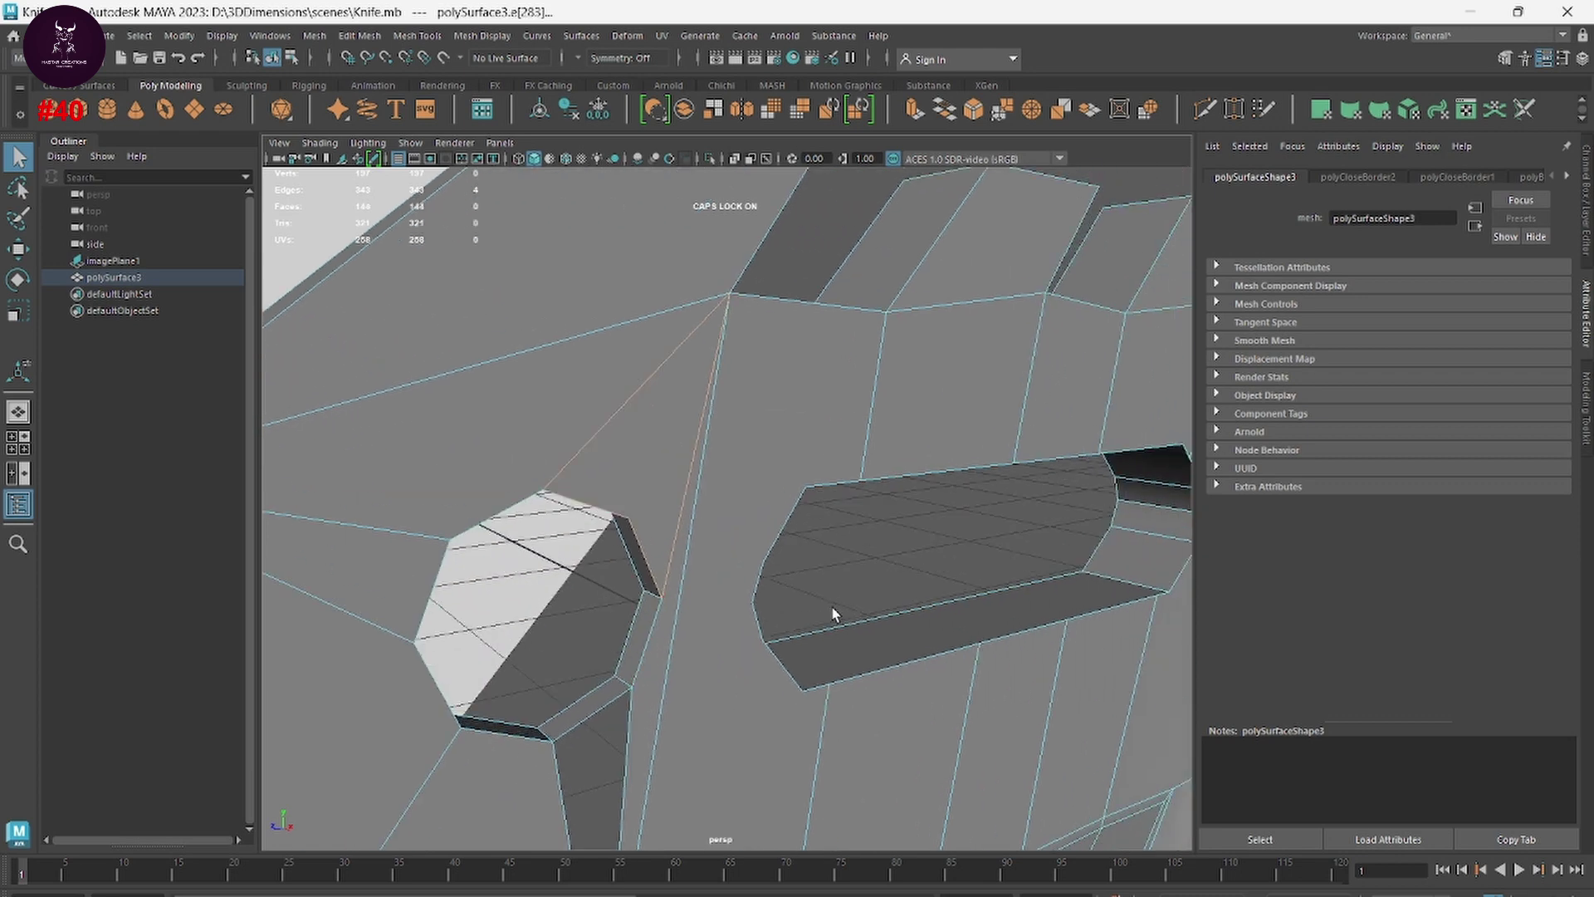
mouse_move(715, 588)
left_mouse_down("alt")
mouse_move(695, 595)
mouse_move(695, 617)
left_mouse_up("alt")
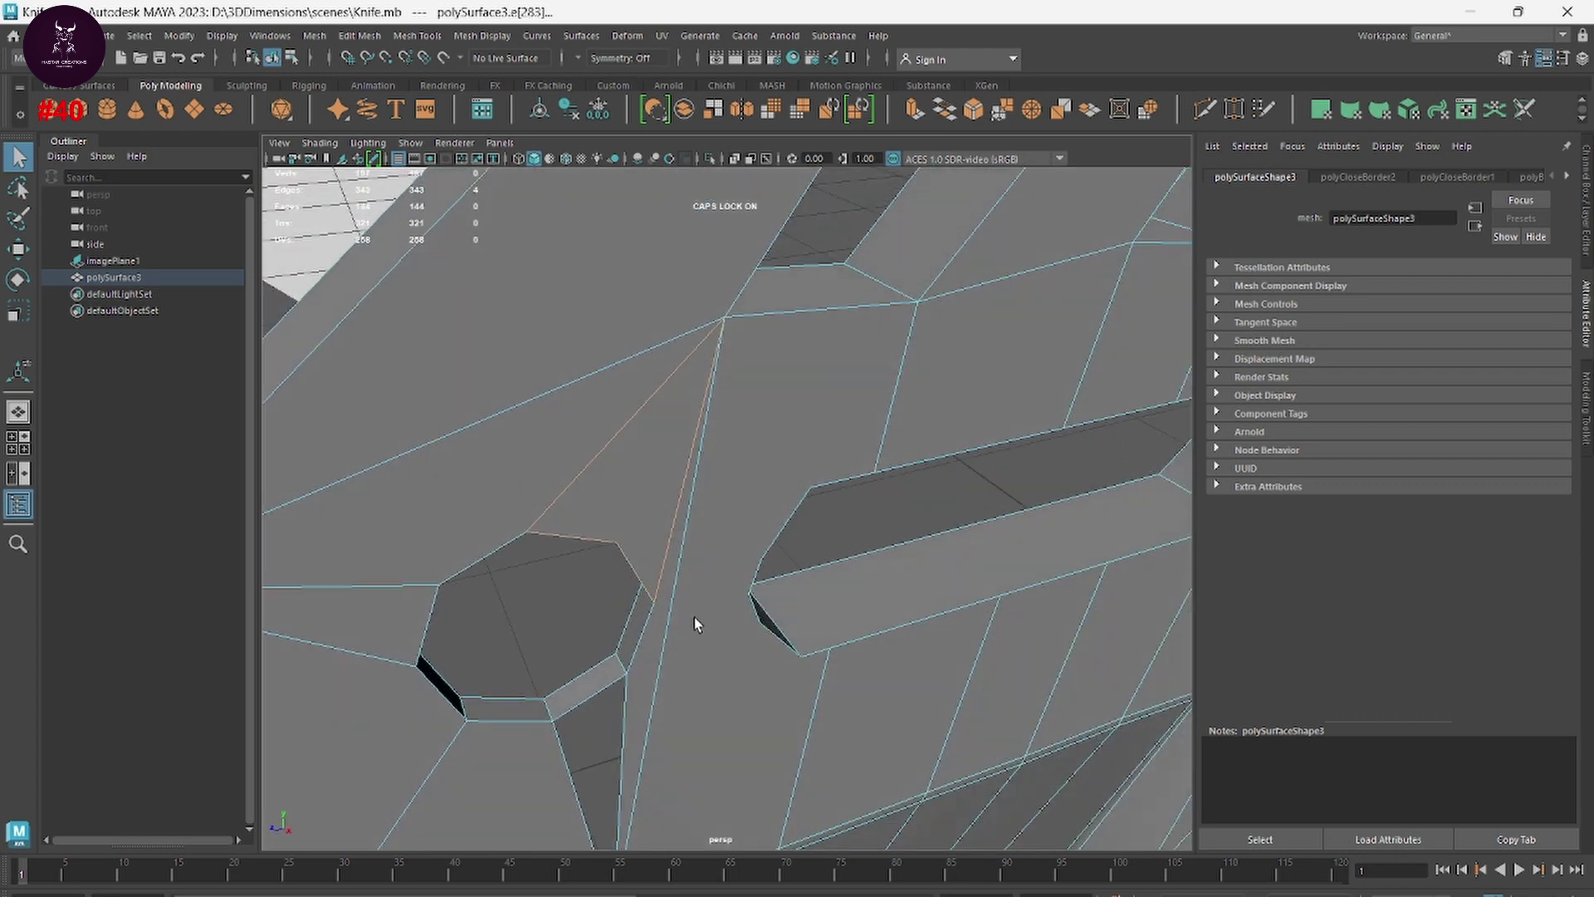
Step: Select the edges bordering the remaining narrow gap and fill it
left_click(526, 533, "shift")
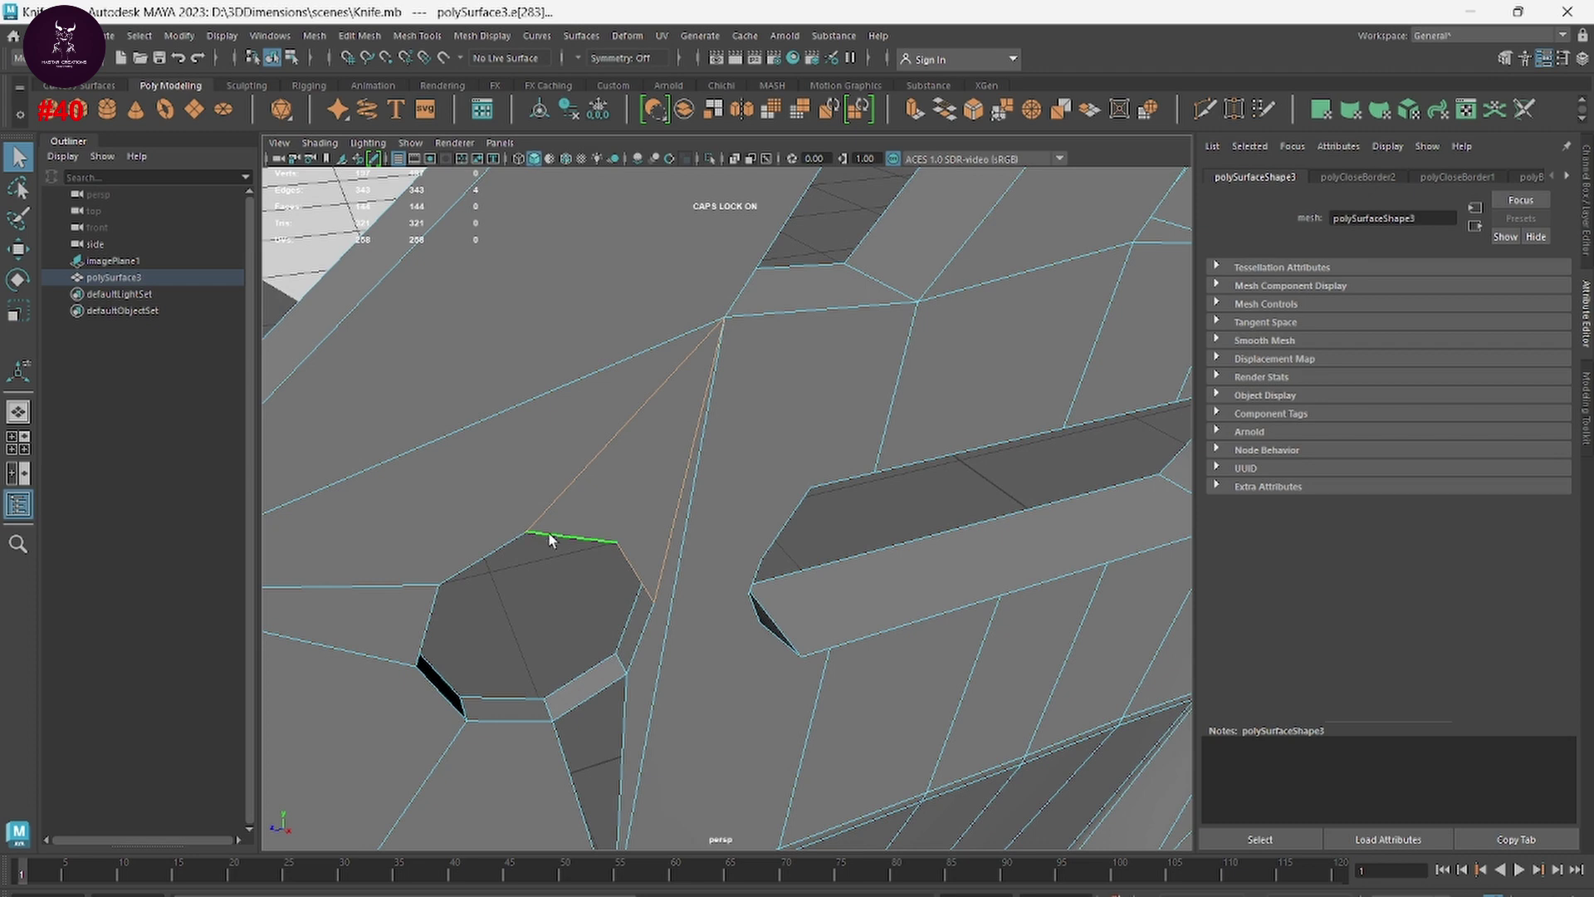
left_click(697, 494, "shift")
left_click_drag(660, 523, 721, 344, "alt")
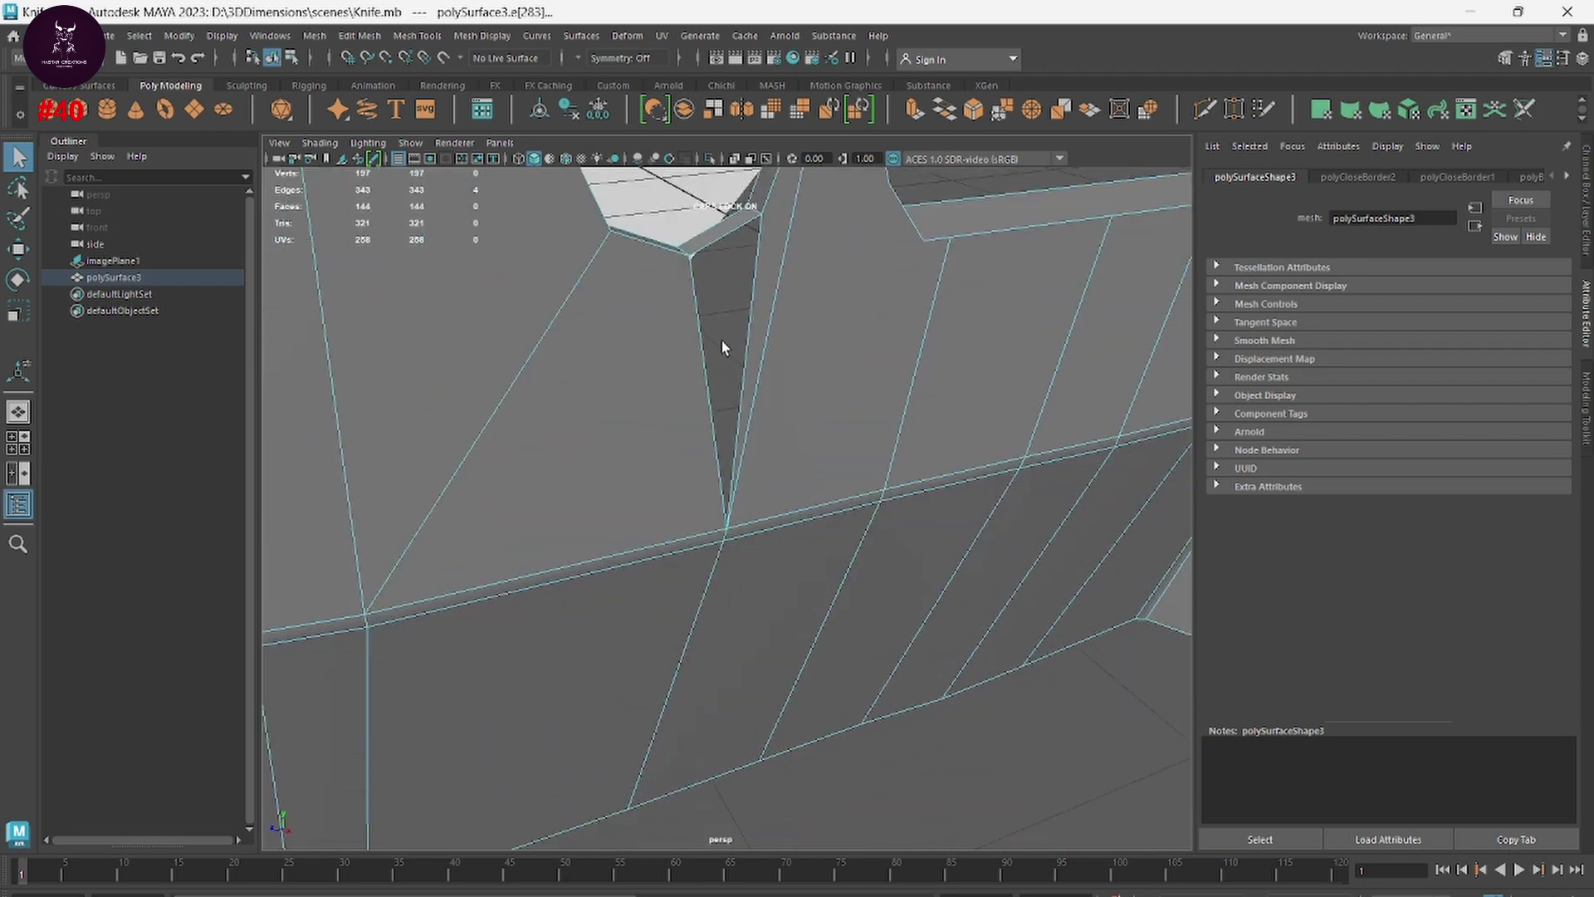
right_click(710, 391, "shift")
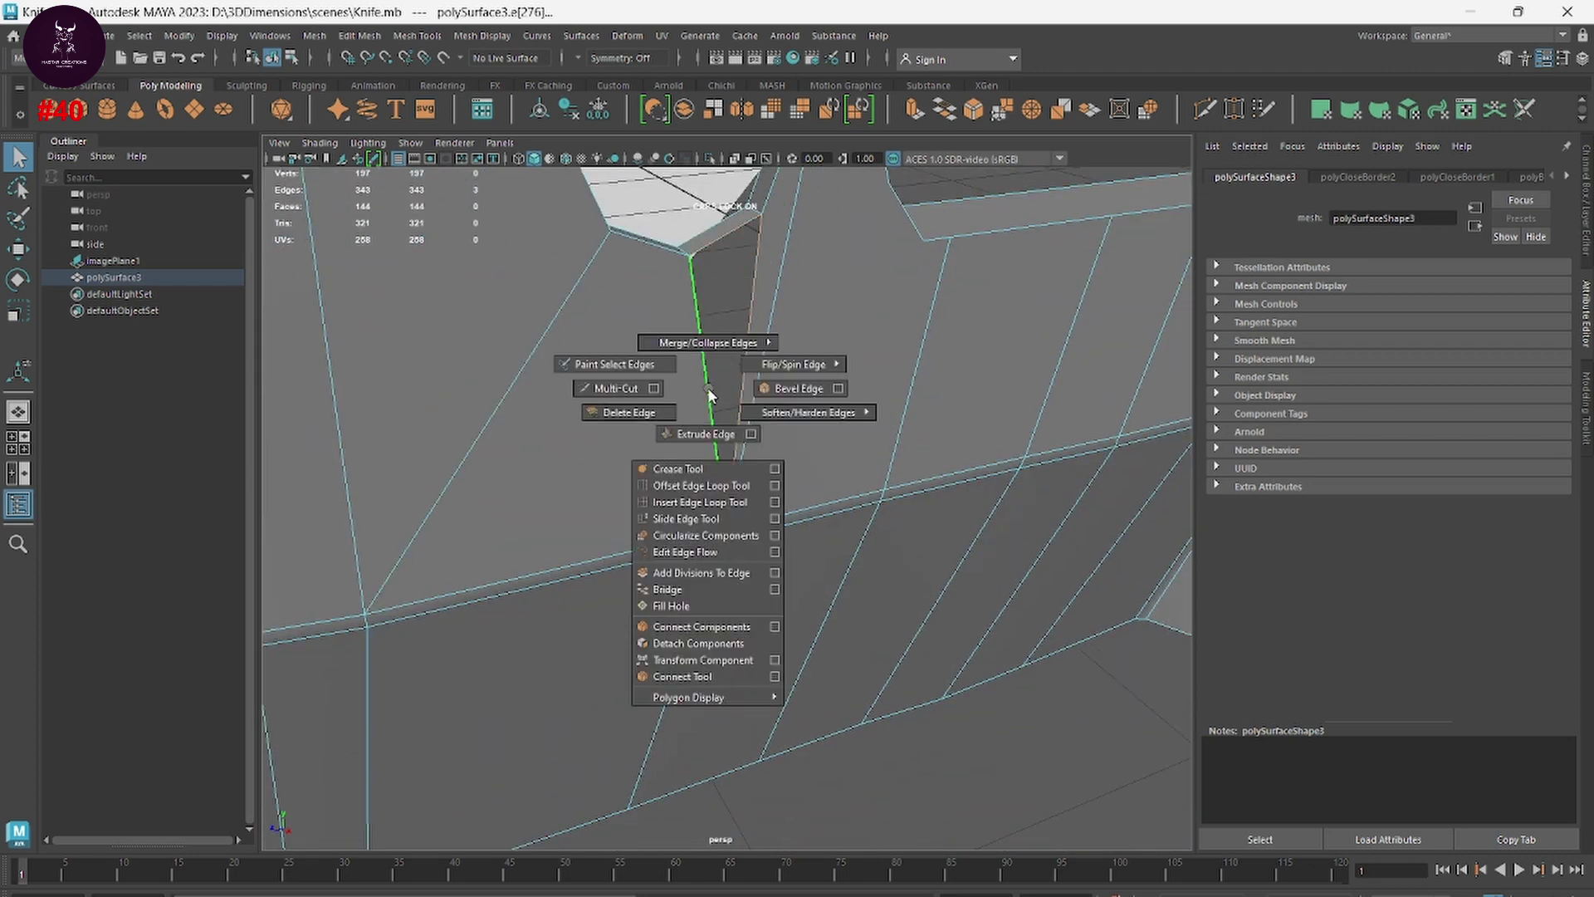
right_click_drag(709, 391, 672, 605, "shift")
mouse_move(698, 595)
left_mouse_down("alt")
mouse_move(713, 547)
mouse_move(681, 508)
left_mouse_up("alt")
Step: Reselect the knife blade and frame the round hole and slot closely
right_click_drag(659, 223, 751, 191)
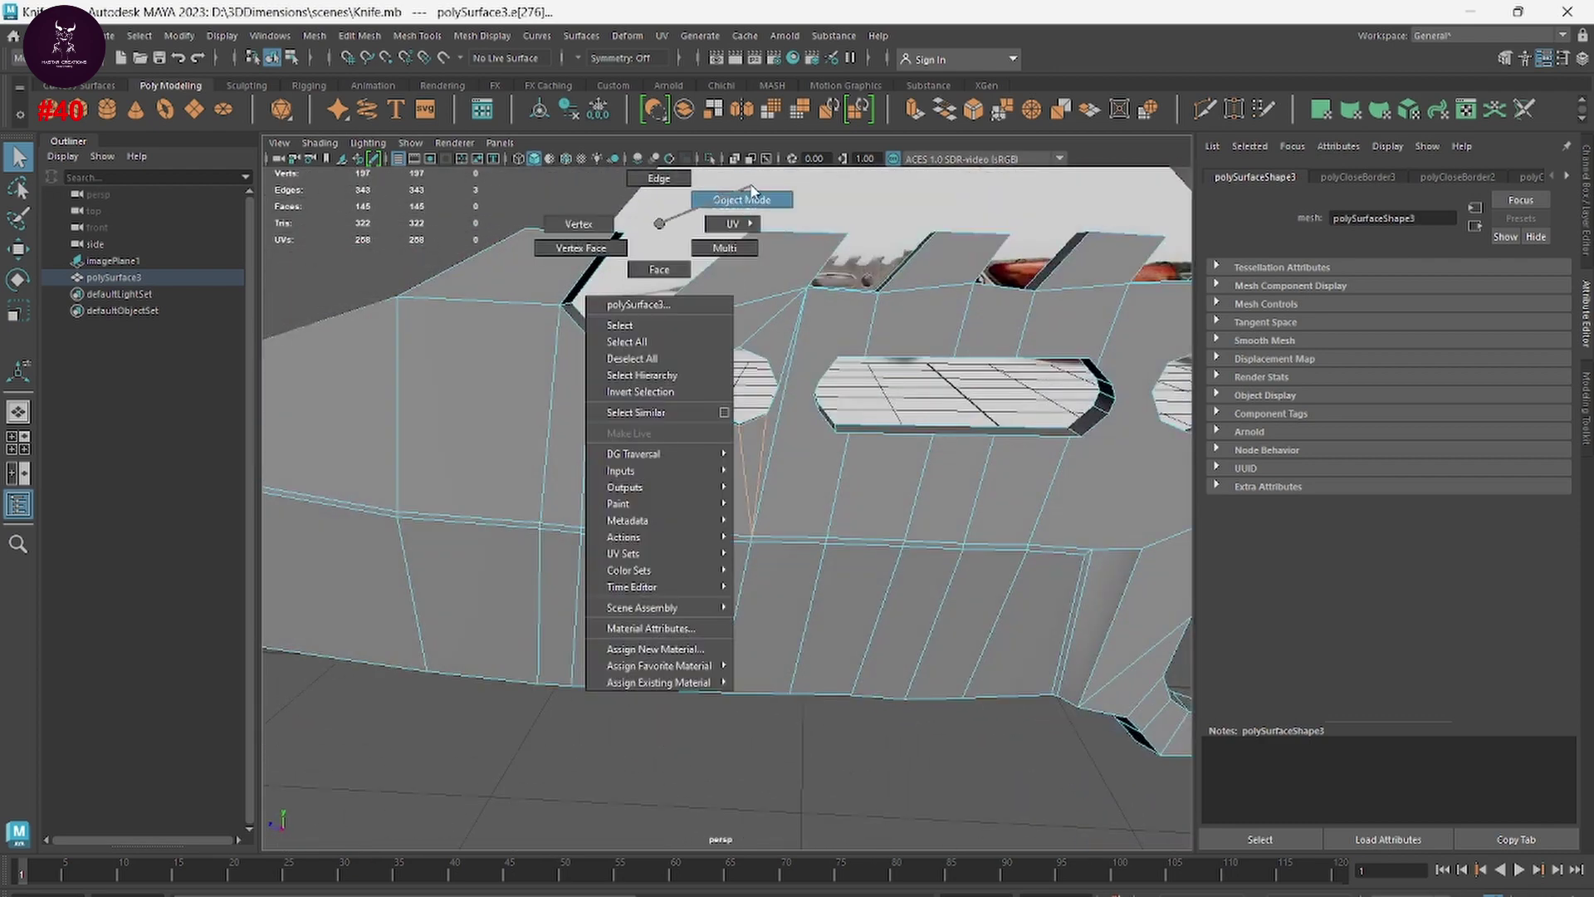
mouse_move(714, 581)
left_mouse_down("alt")
mouse_move(729, 711)
mouse_move(728, 571)
mouse_move(812, 545)
left_mouse_up("alt")
left_click(729, 712)
left_click(1053, 545)
mouse_move(1053, 545)
left_mouse_down("alt")
mouse_move(748, 675)
mouse_move(899, 720)
left_mouse_up("alt")
scroll(635, 617, "up", 3)
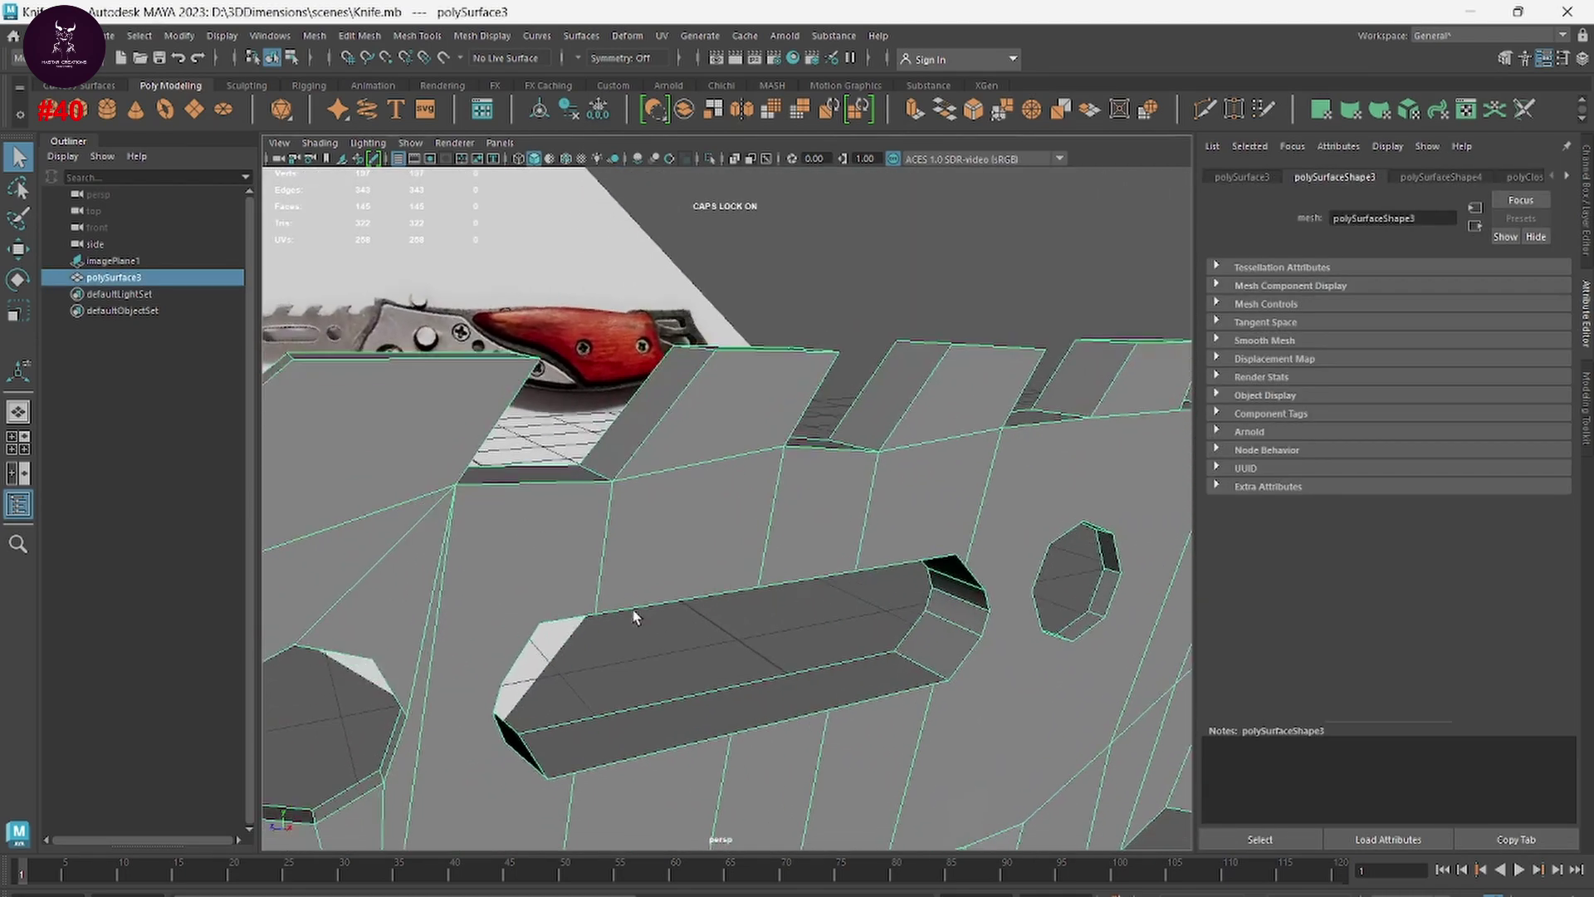
left_click_drag(635, 617, 804, 510, "alt")
scroll(890, 558, "up", 3)
left_click_drag(889, 559, 847, 570, "alt")
scroll(794, 519, "up", 3)
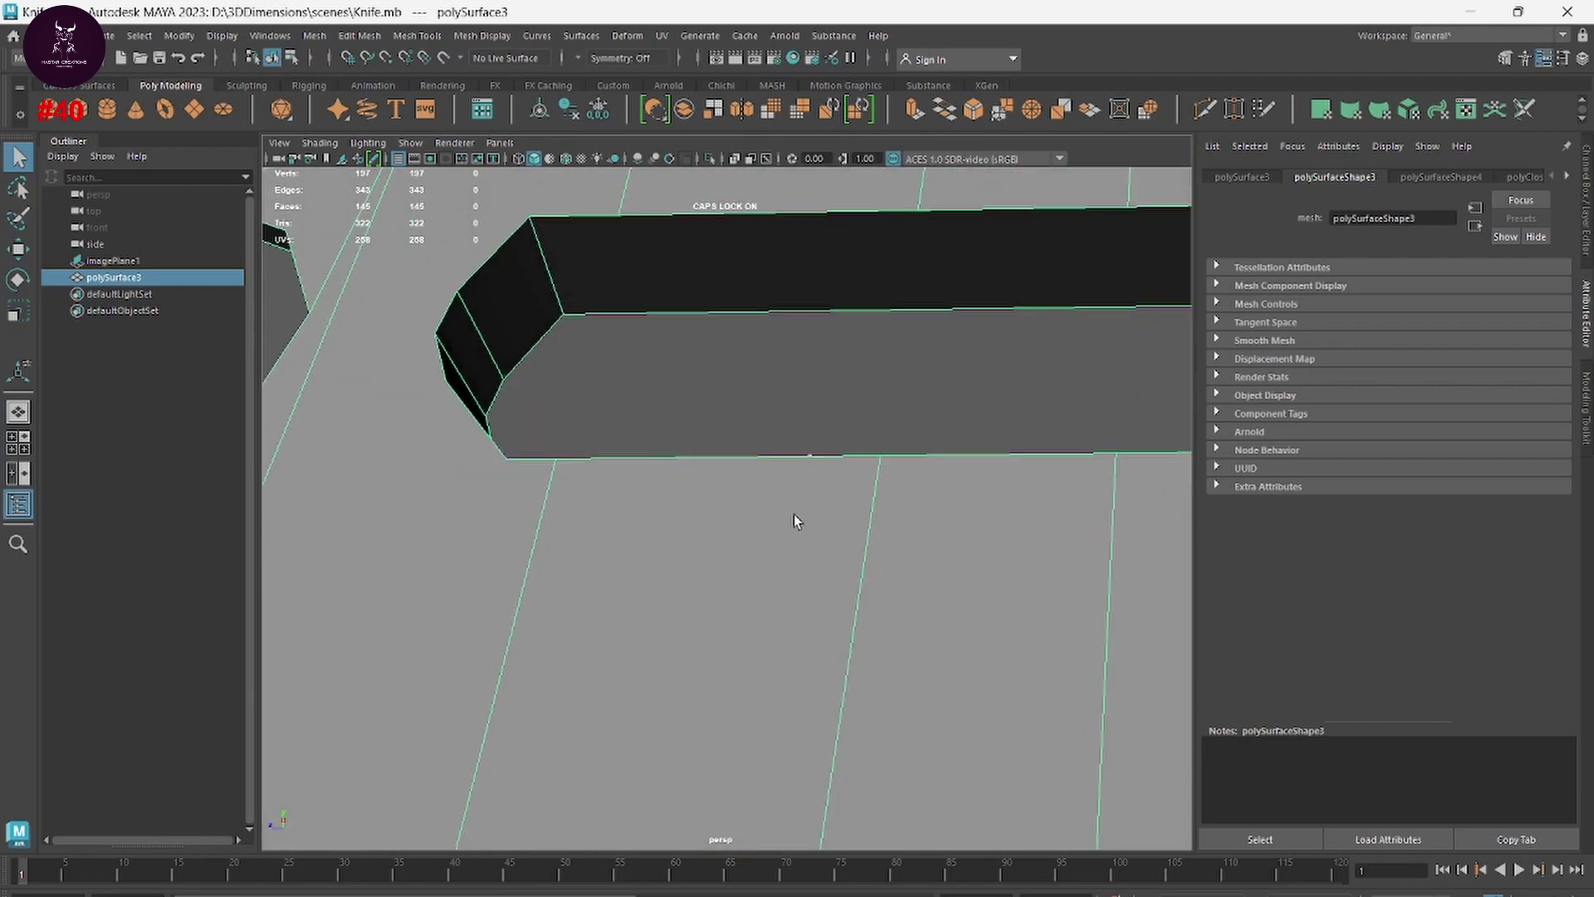
left_click_drag(794, 521, 860, 638, "alt")
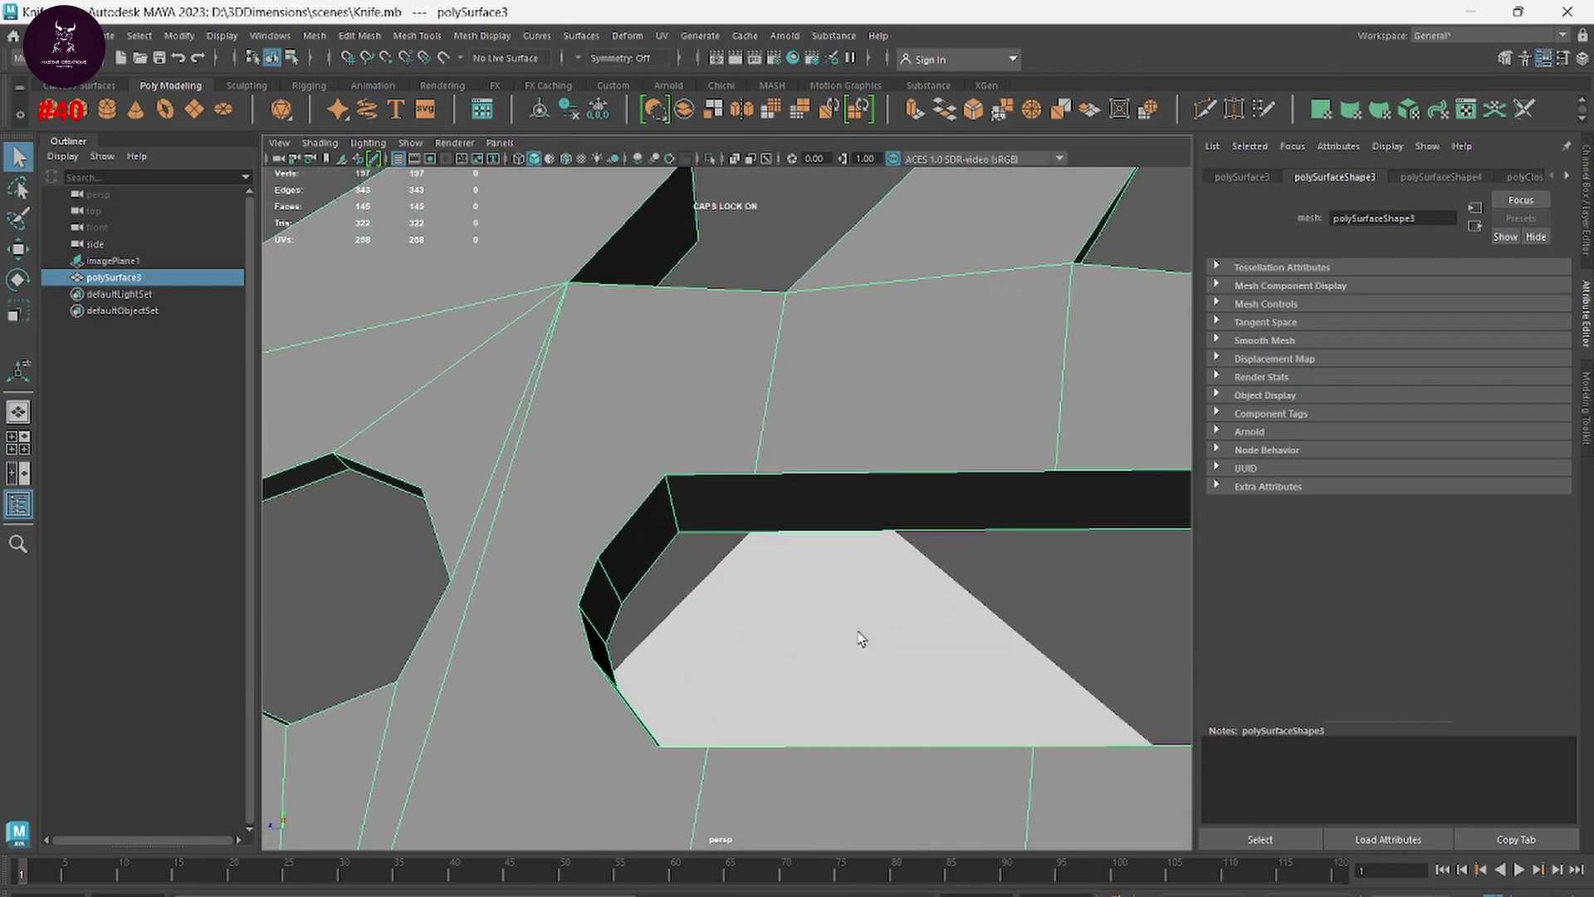
Step: In vertex mode, Target Weld the stray slot-edge vertices into their neighbours
right_click(713, 463)
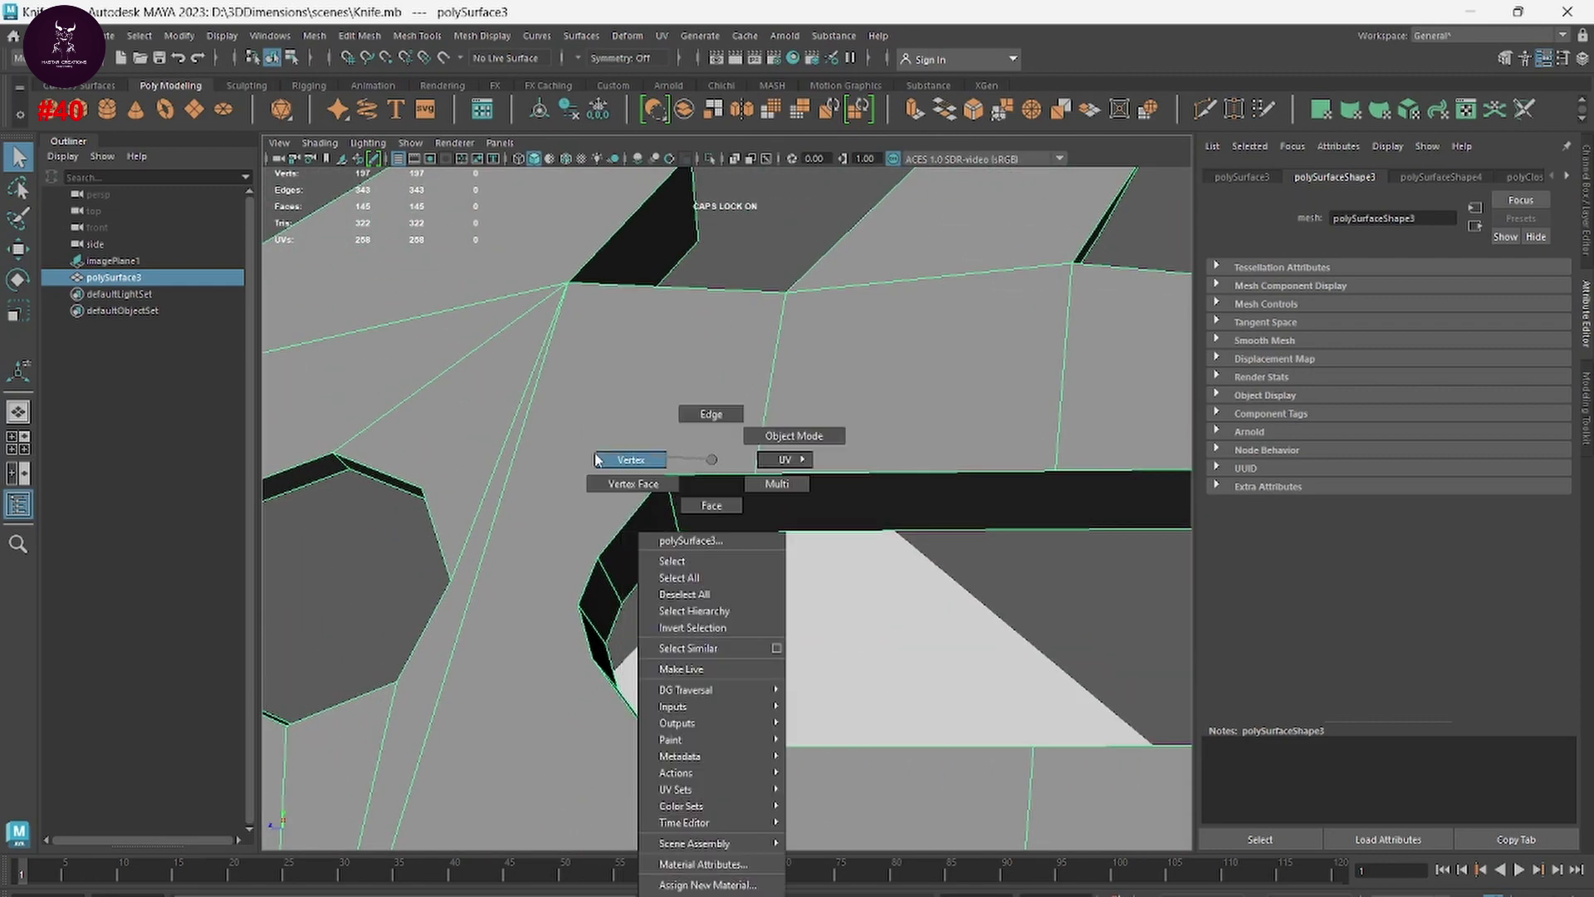
left_click(631, 459)
left_click(755, 473)
right_click_drag(766, 445, 745, 405, "shift")
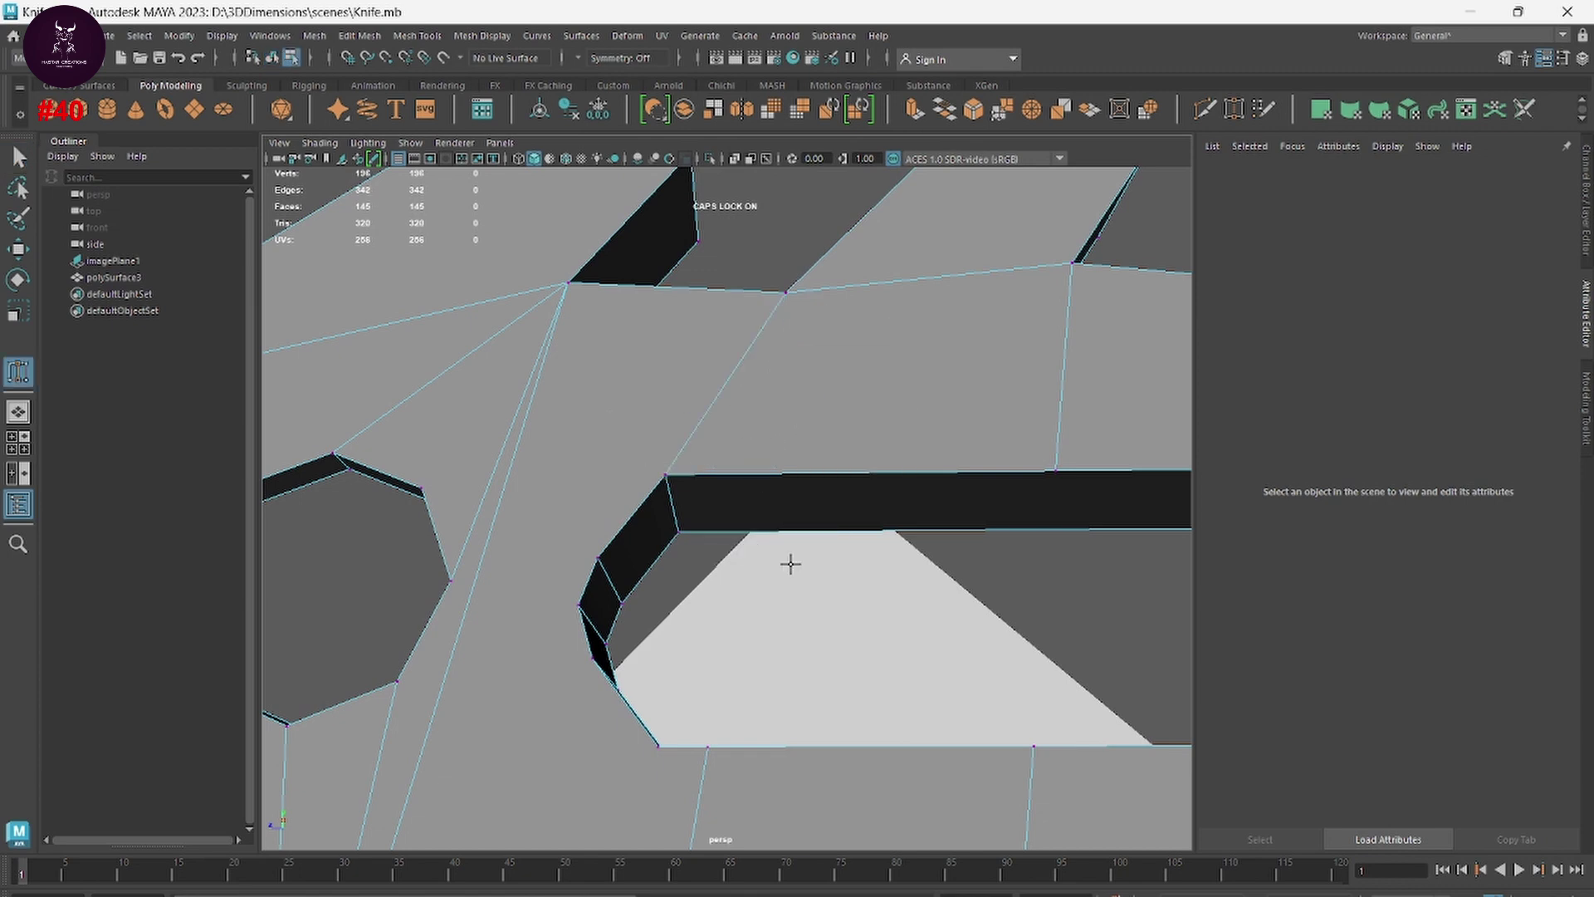
mouse_move(791, 564)
middle_mouse_down("alt")
mouse_move(609, 555)
mouse_move(605, 569)
middle_mouse_up("alt")
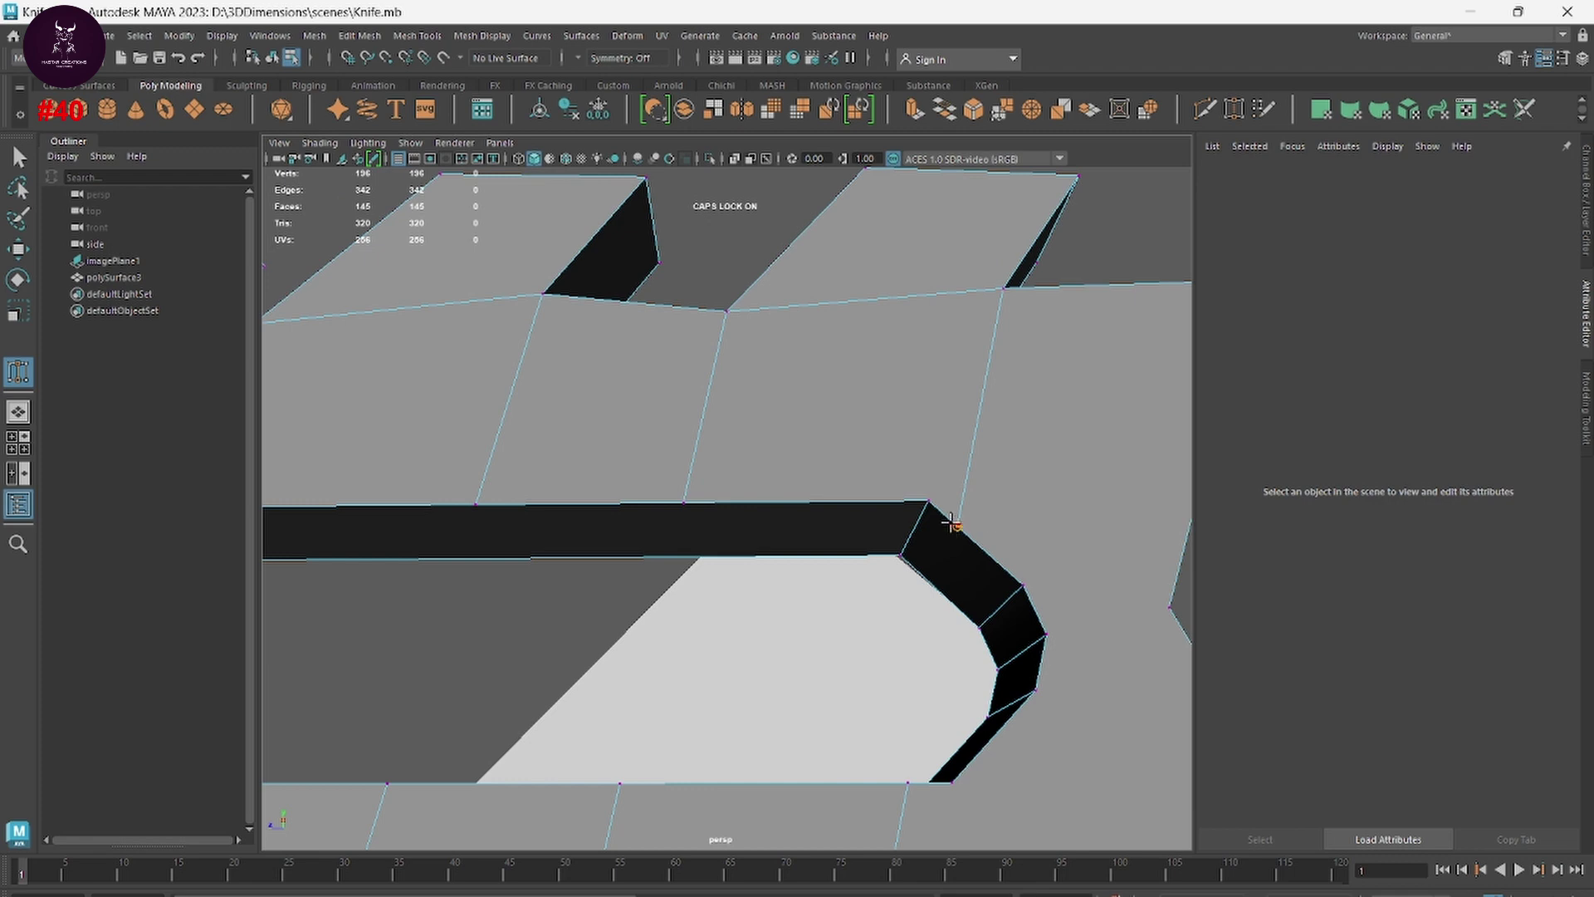
middle_click_drag(1038, 613, 955, 490, "alt")
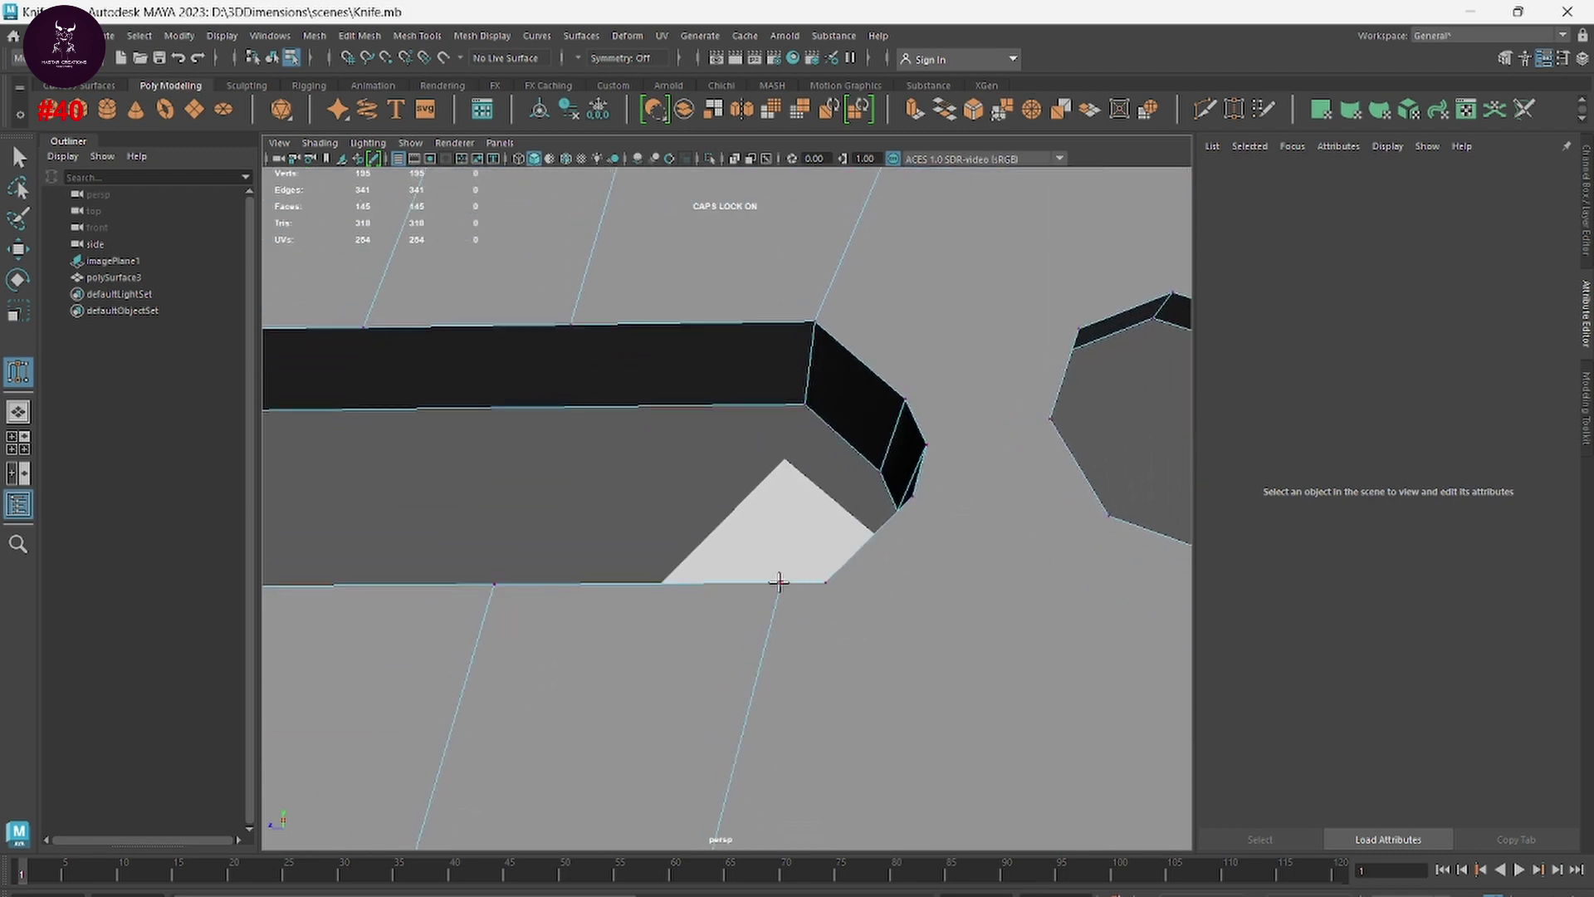
left_click_drag(779, 582, 825, 582)
middle_click_drag(812, 597, 1068, 626, "alt")
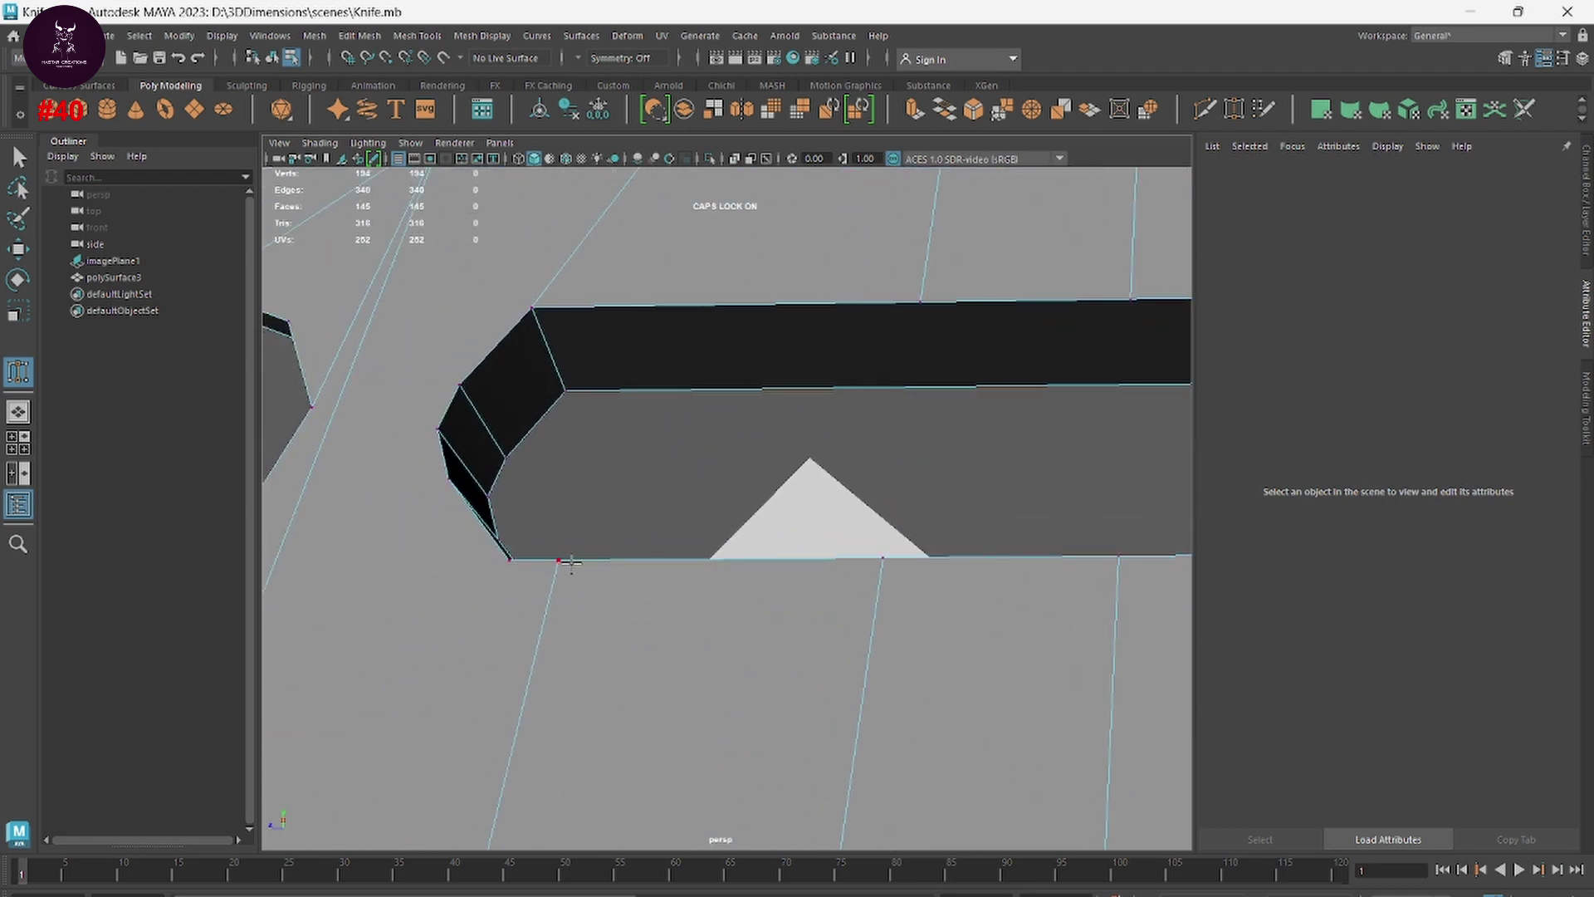
left_click_drag(559, 561, 507, 563)
mouse_move(686, 609)
left_mouse_down("alt")
mouse_move(616, 651)
mouse_move(622, 491)
mouse_move(757, 613)
mouse_move(694, 634)
mouse_move(700, 615)
mouse_move(638, 508)
left_mouse_up("alt")
mouse_move(637, 508)
right_mouse_down("alt")
mouse_move(640, 338)
mouse_move(593, 321)
mouse_move(641, 338)
right_mouse_up("alt")
Step: Multi-Cut a new edge from an octagon corner vertex to the upper vertex
right_click(644, 338, "shift")
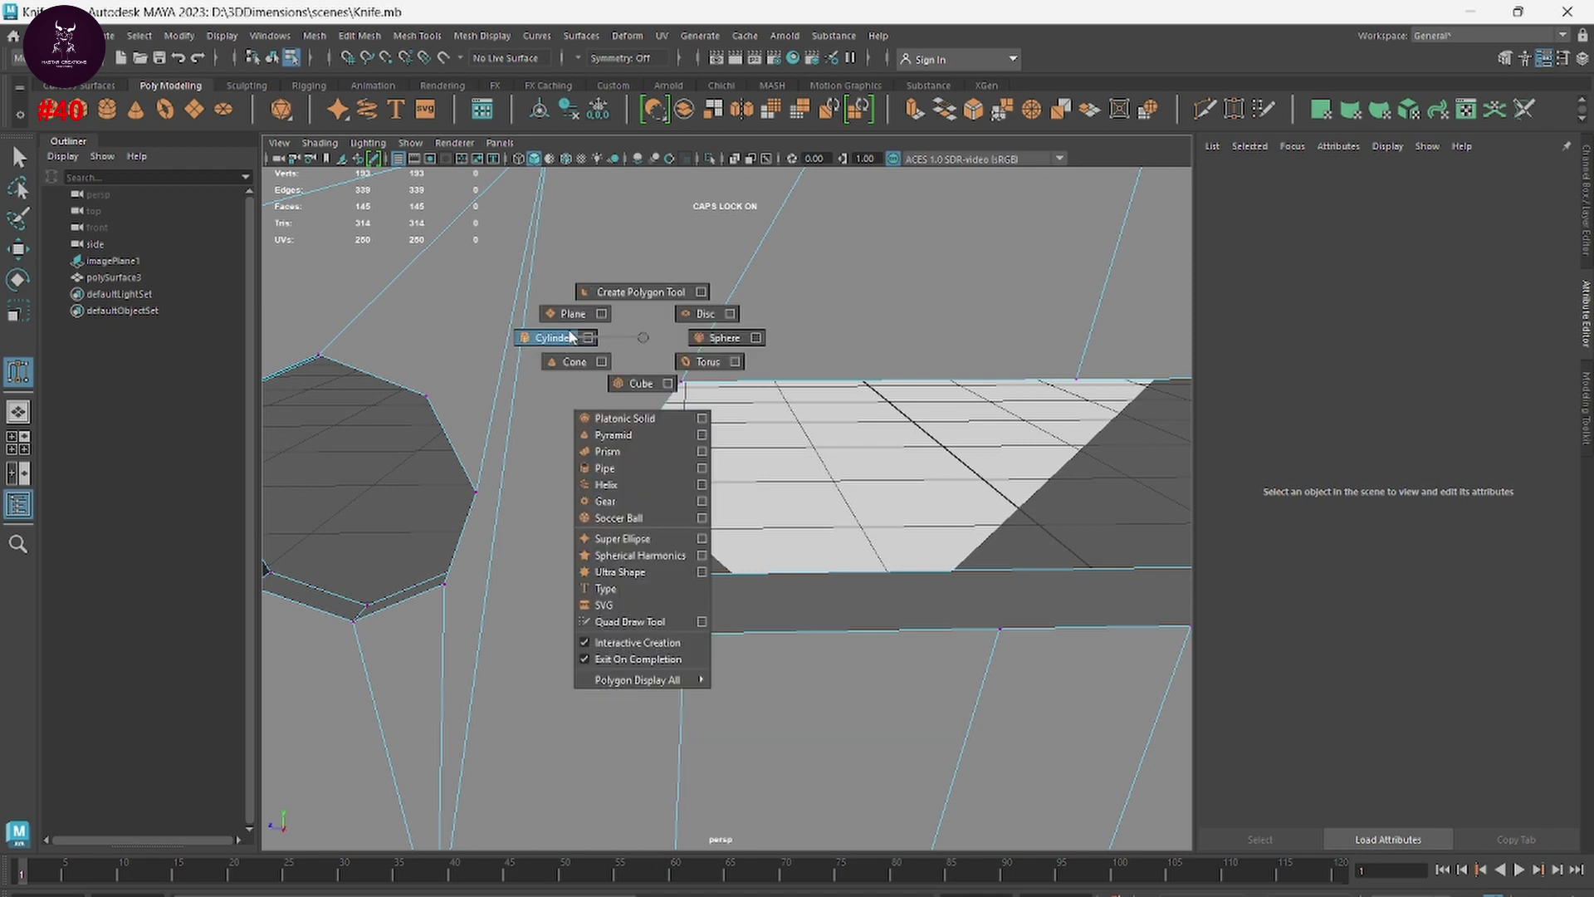
left_click(633, 345)
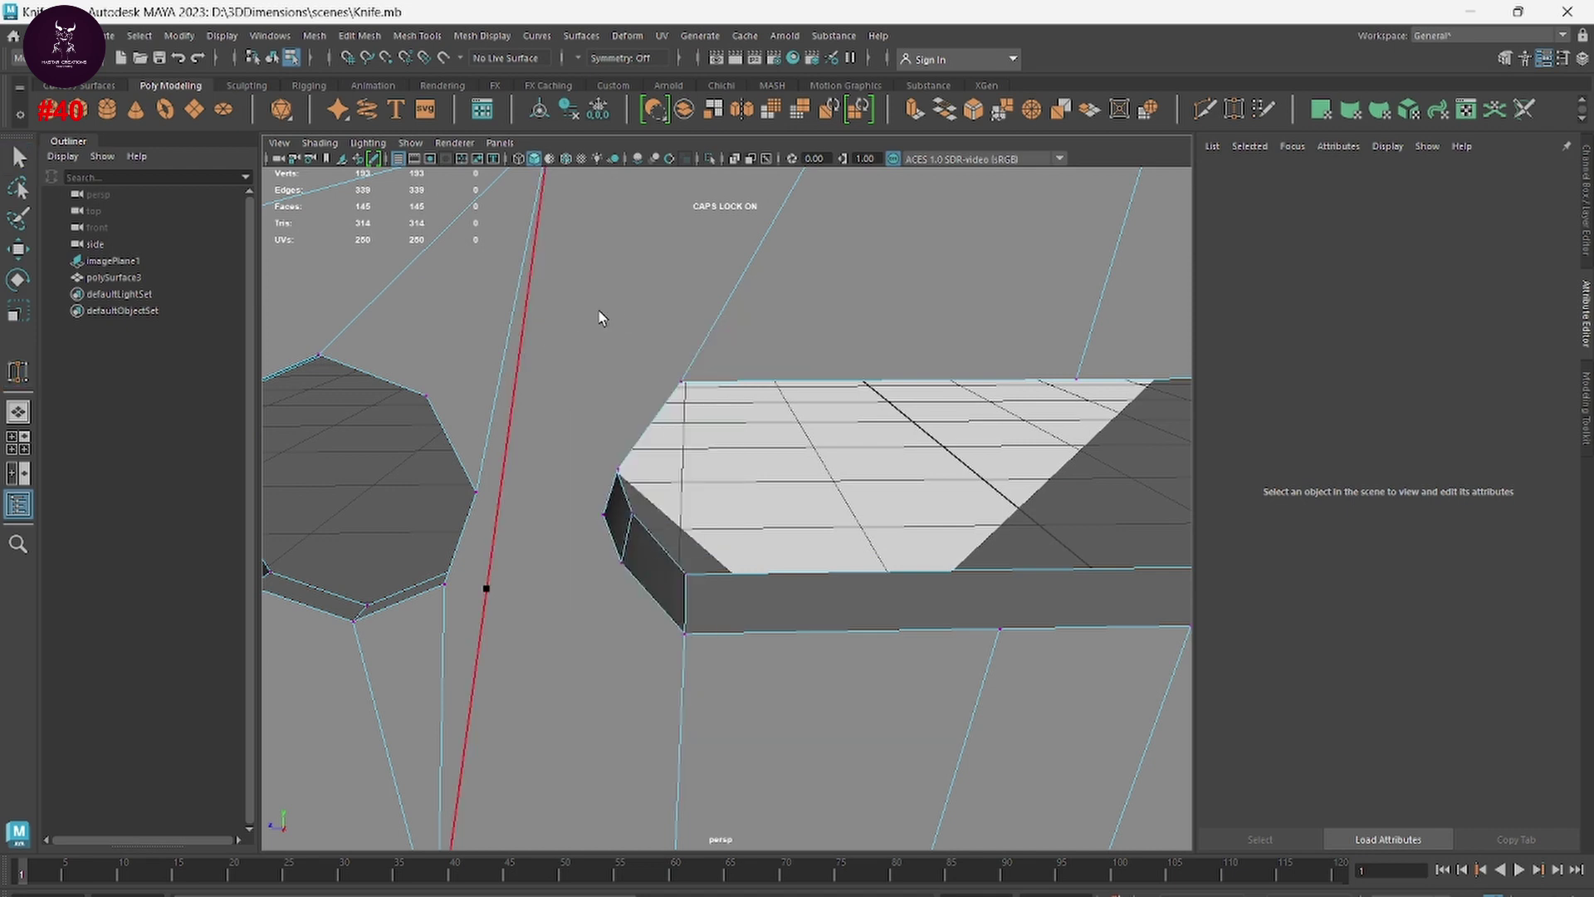
right_click_drag(602, 318, 582, 312, "shift")
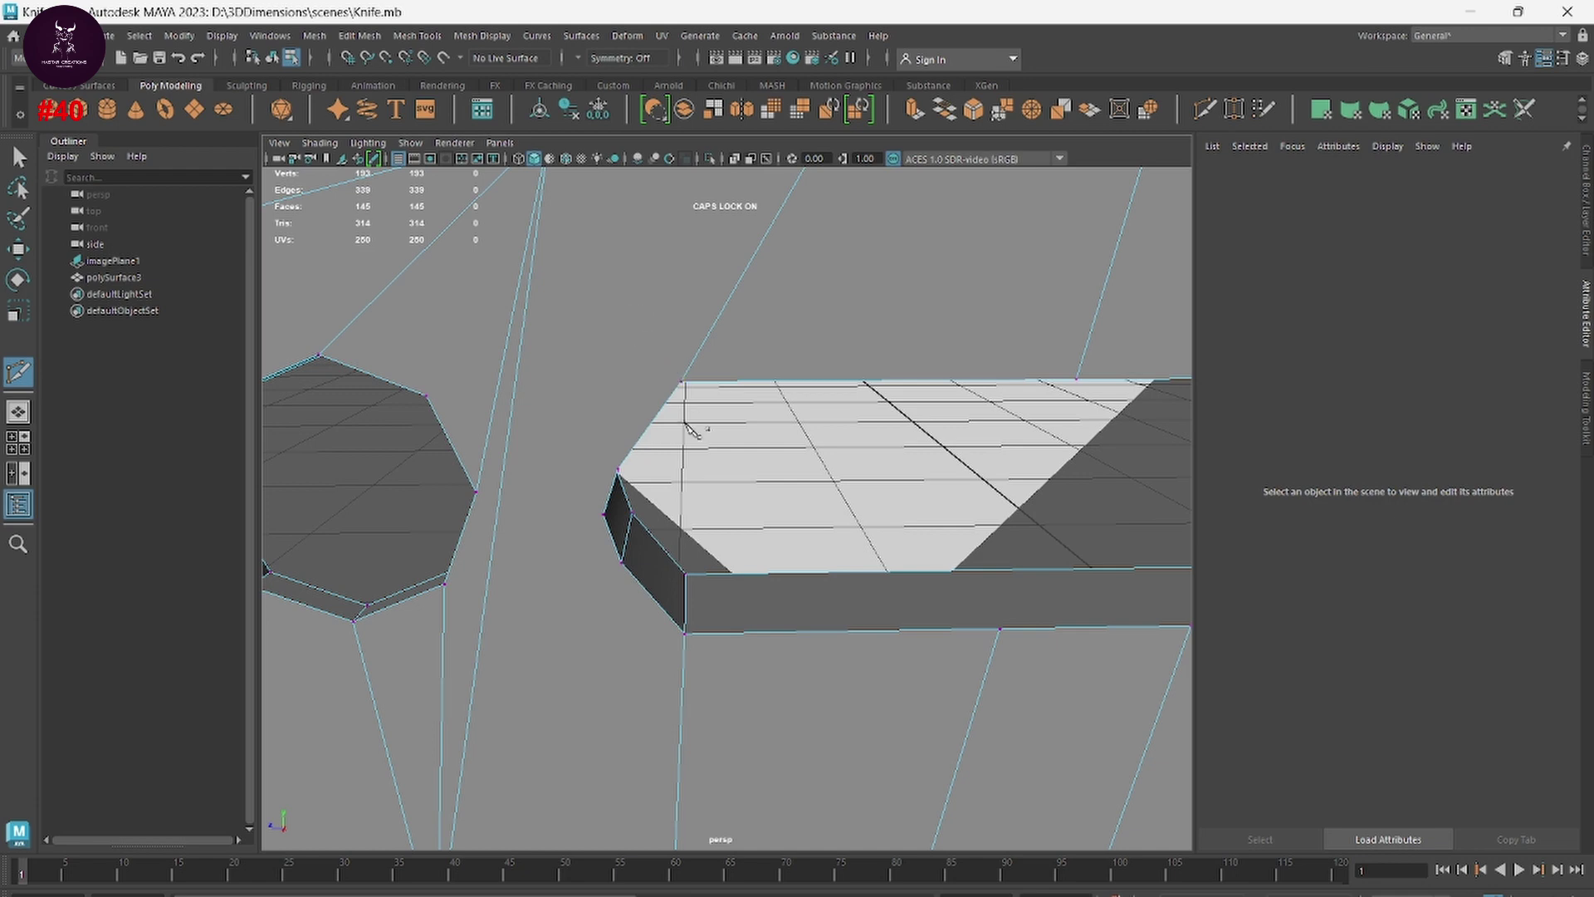
left_click_drag(687, 427, 725, 545, "alt")
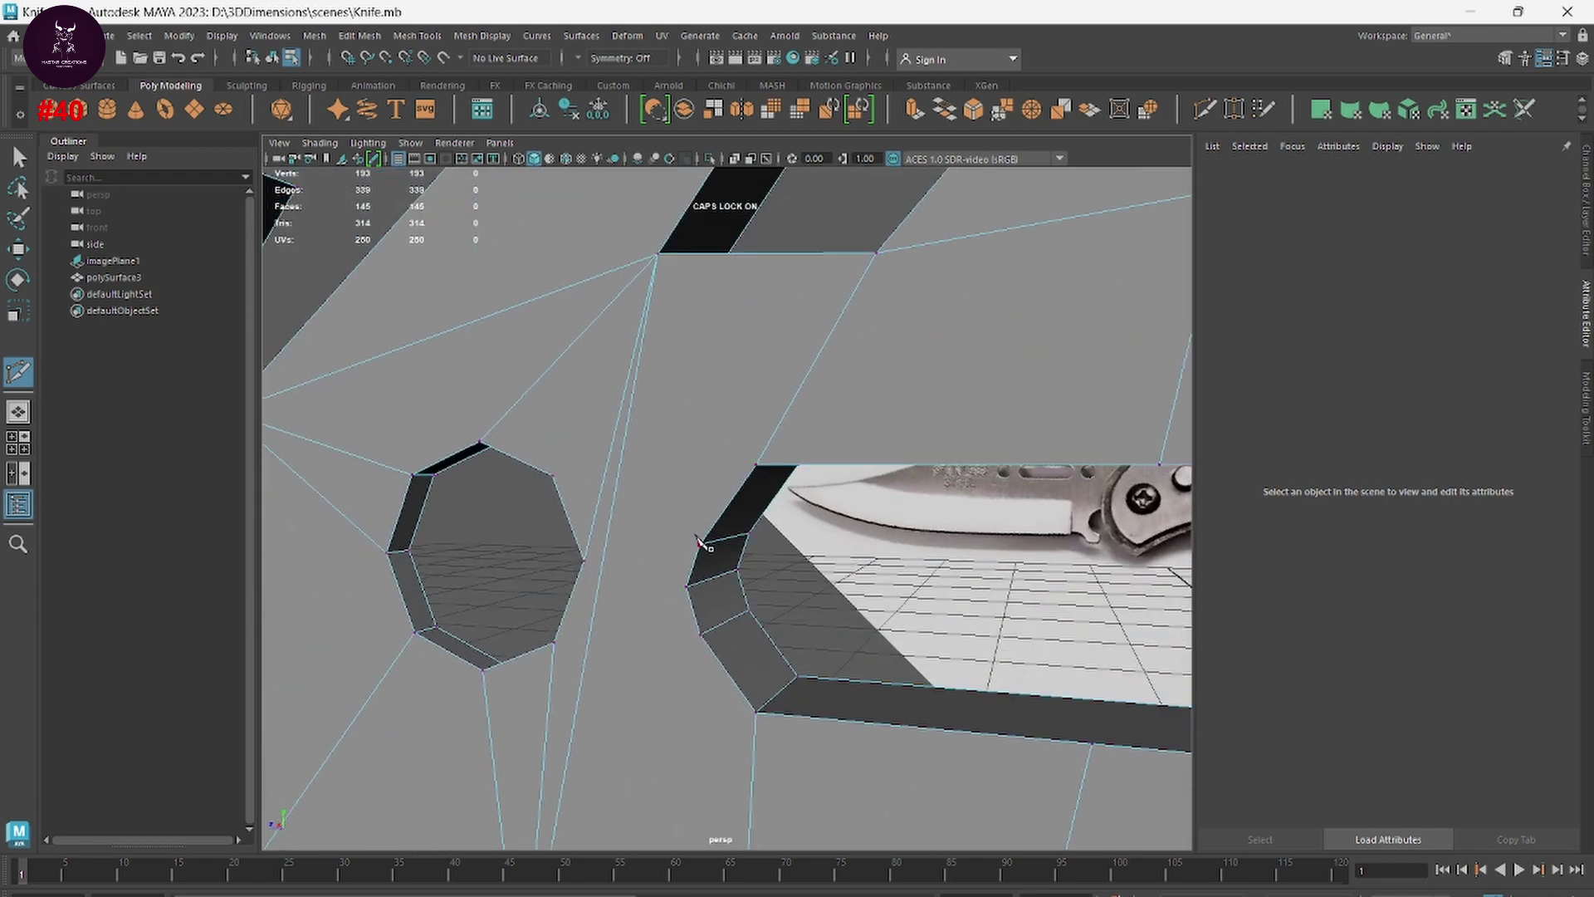
left_click(700, 546)
left_click(657, 254)
key("Return")
left_click_drag(658, 256, 804, 519, "alt")
Step: Cut another edge linking the octagon to the surrounding blade edge
left_click(822, 473)
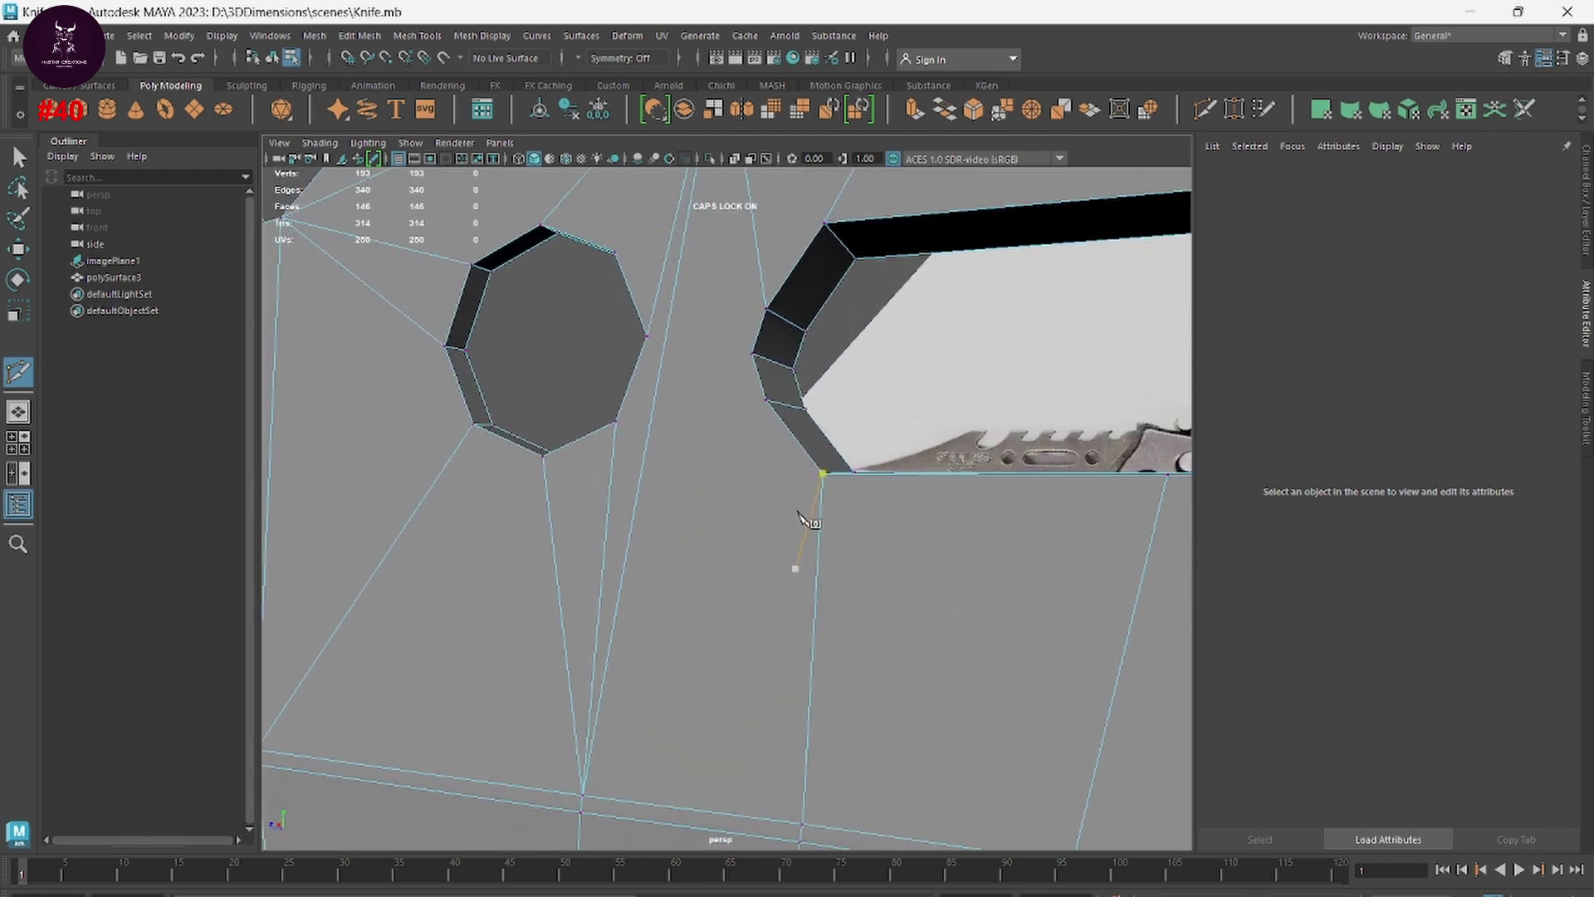
left_click(766, 453)
left_click_drag(766, 454, 644, 616, "alt")
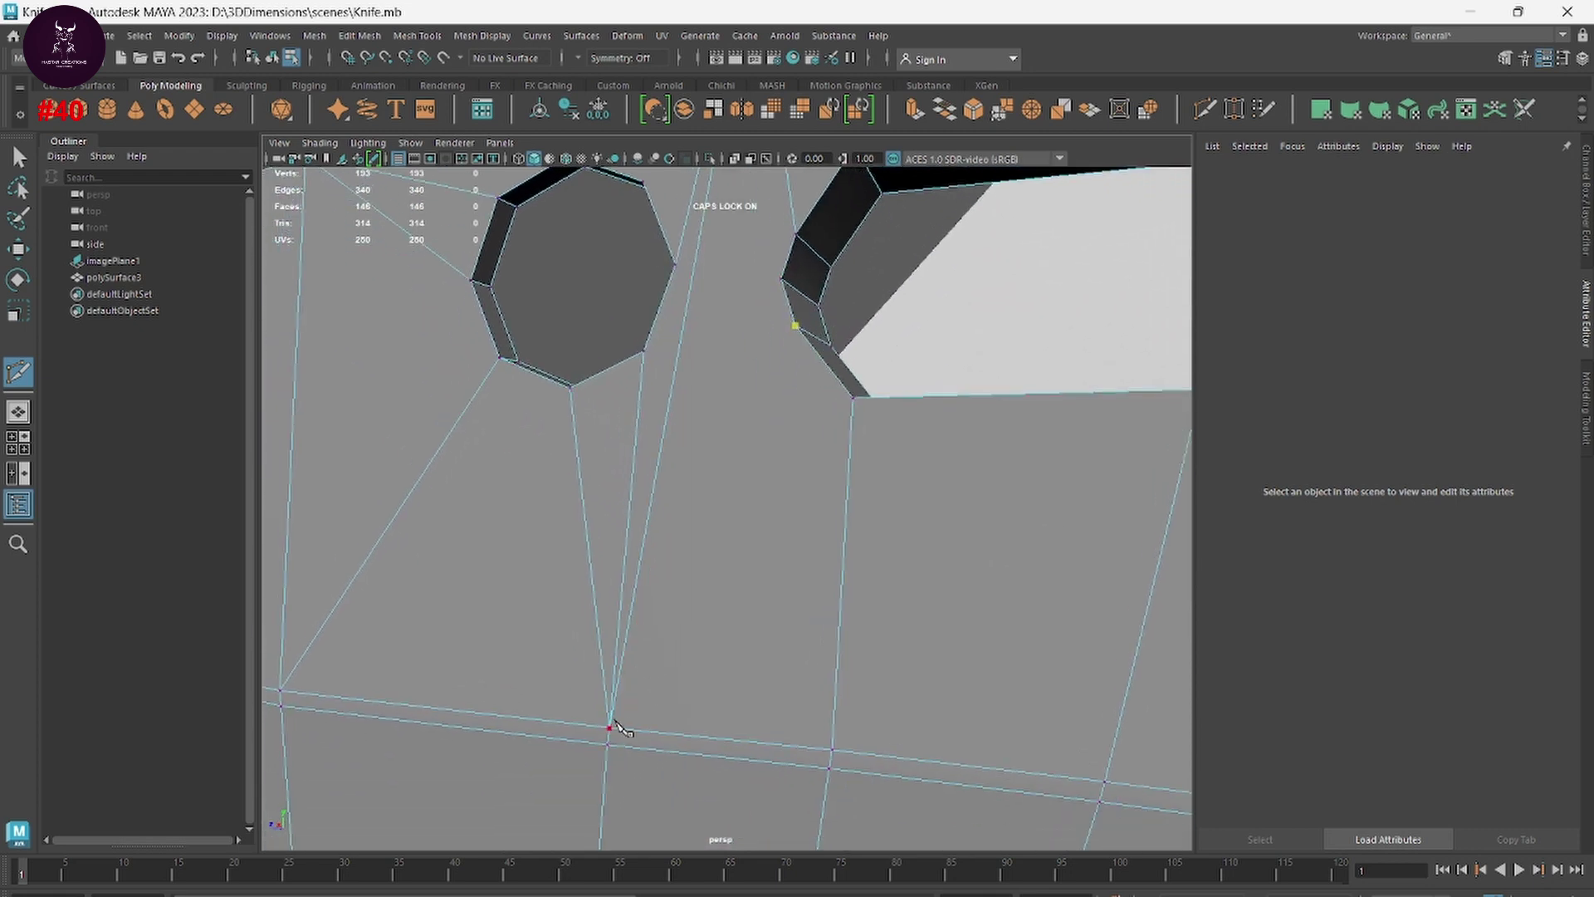
left_click_drag(733, 579, 758, 558, "alt")
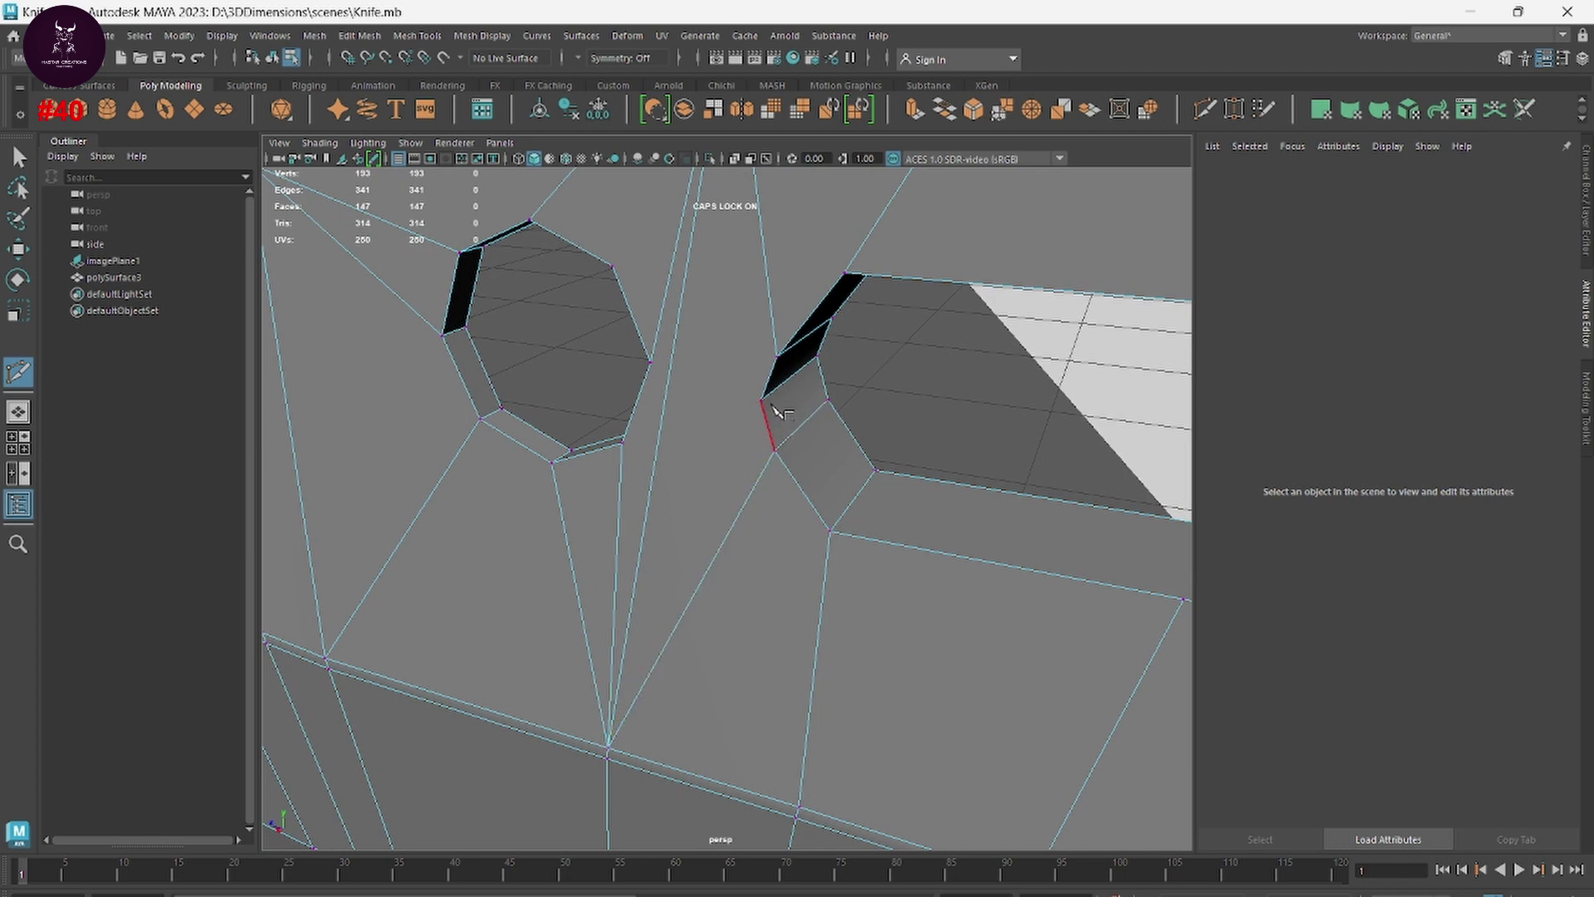
mouse_move(739, 207)
left_mouse_down("alt")
mouse_move(822, 461)
mouse_move(740, 544)
mouse_move(676, 765)
left_mouse_up("alt")
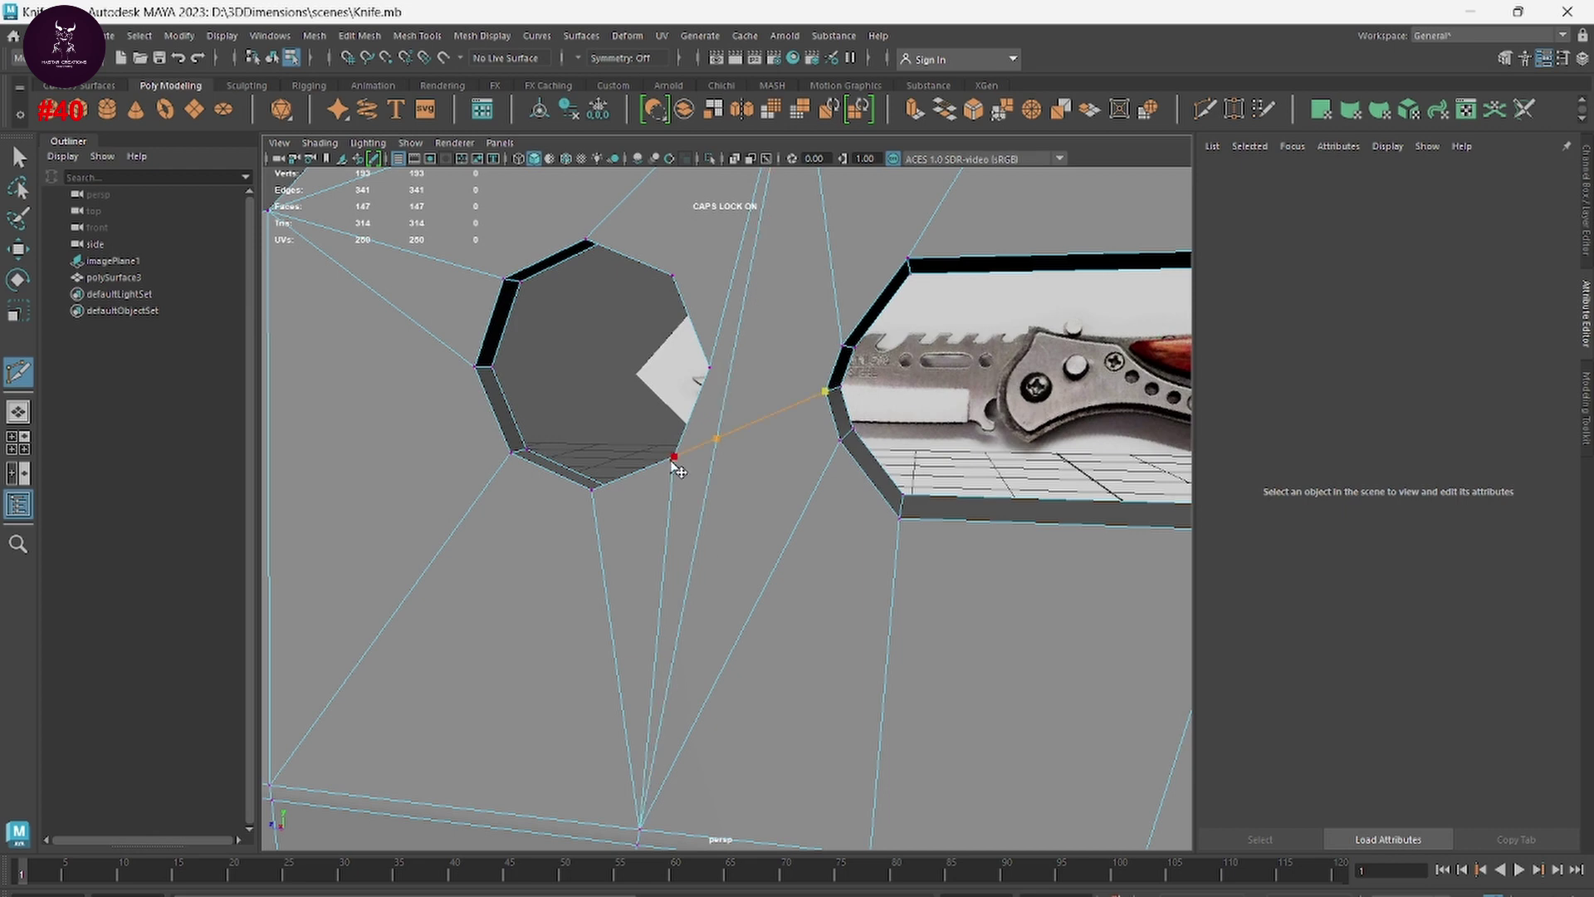
Step: Orbit to face the octagonal hole head-on and switch the mesh to face selection
left_click_drag(681, 471, 918, 540, "alt")
scroll(737, 579, "up", 3)
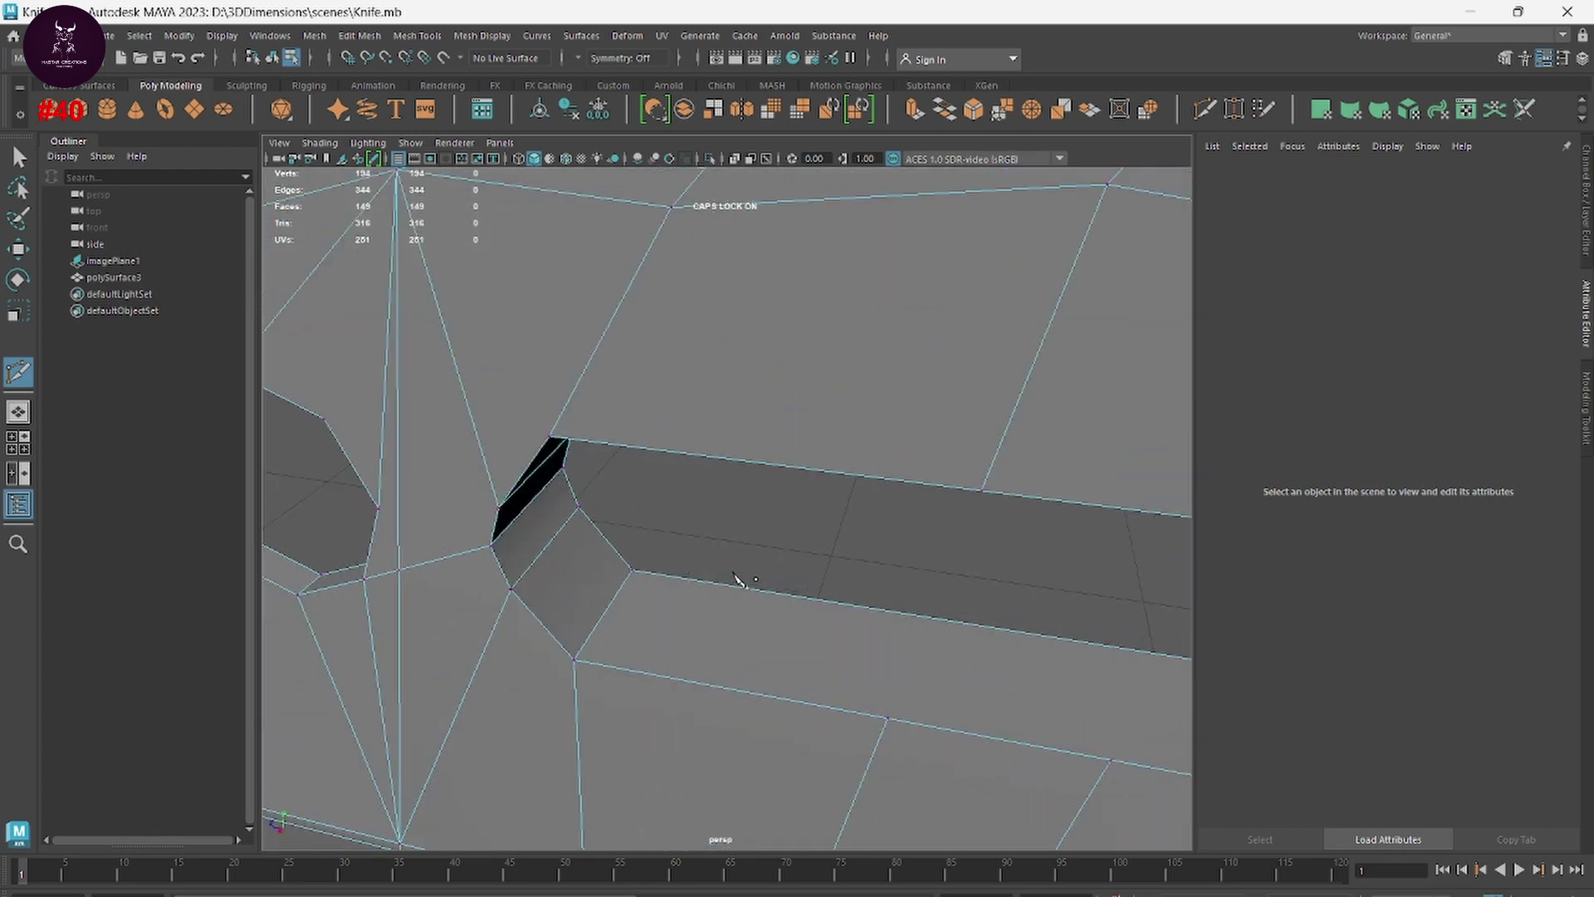
mouse_move(736, 580)
right_mouse_down("alt")
mouse_move(1183, 616)
mouse_move(855, 559)
right_mouse_up("alt")
left_click_drag(855, 559, 1025, 541, "alt")
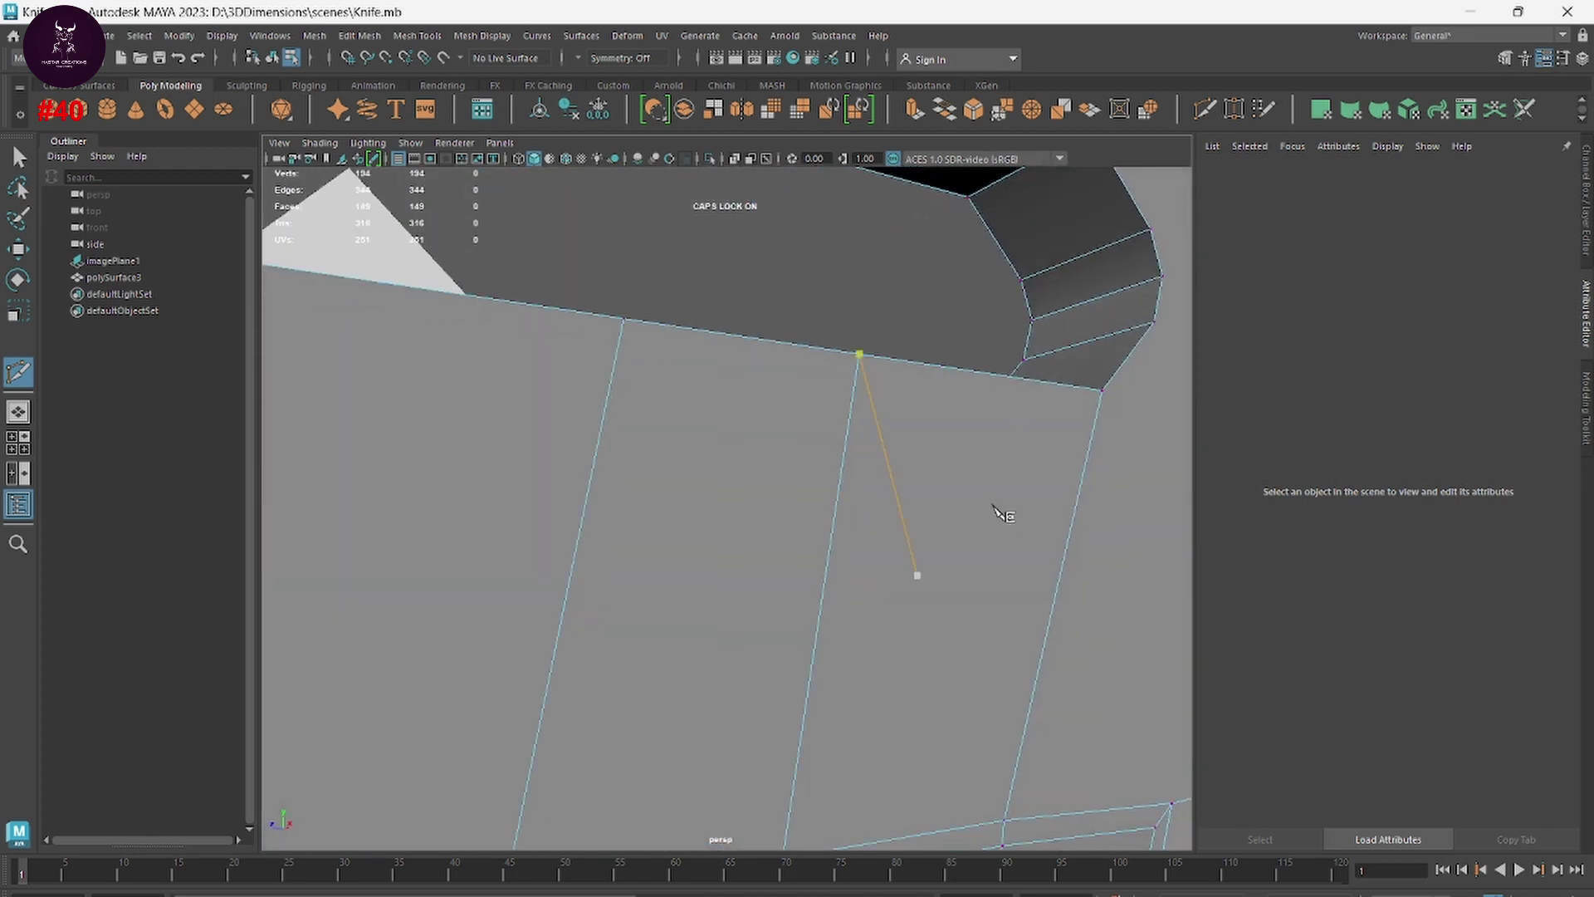
middle_click_drag(1000, 509, 892, 821, "alt")
left_click_drag(892, 821, 740, 676, "alt")
middle_click_drag(740, 676, 724, 556, "alt")
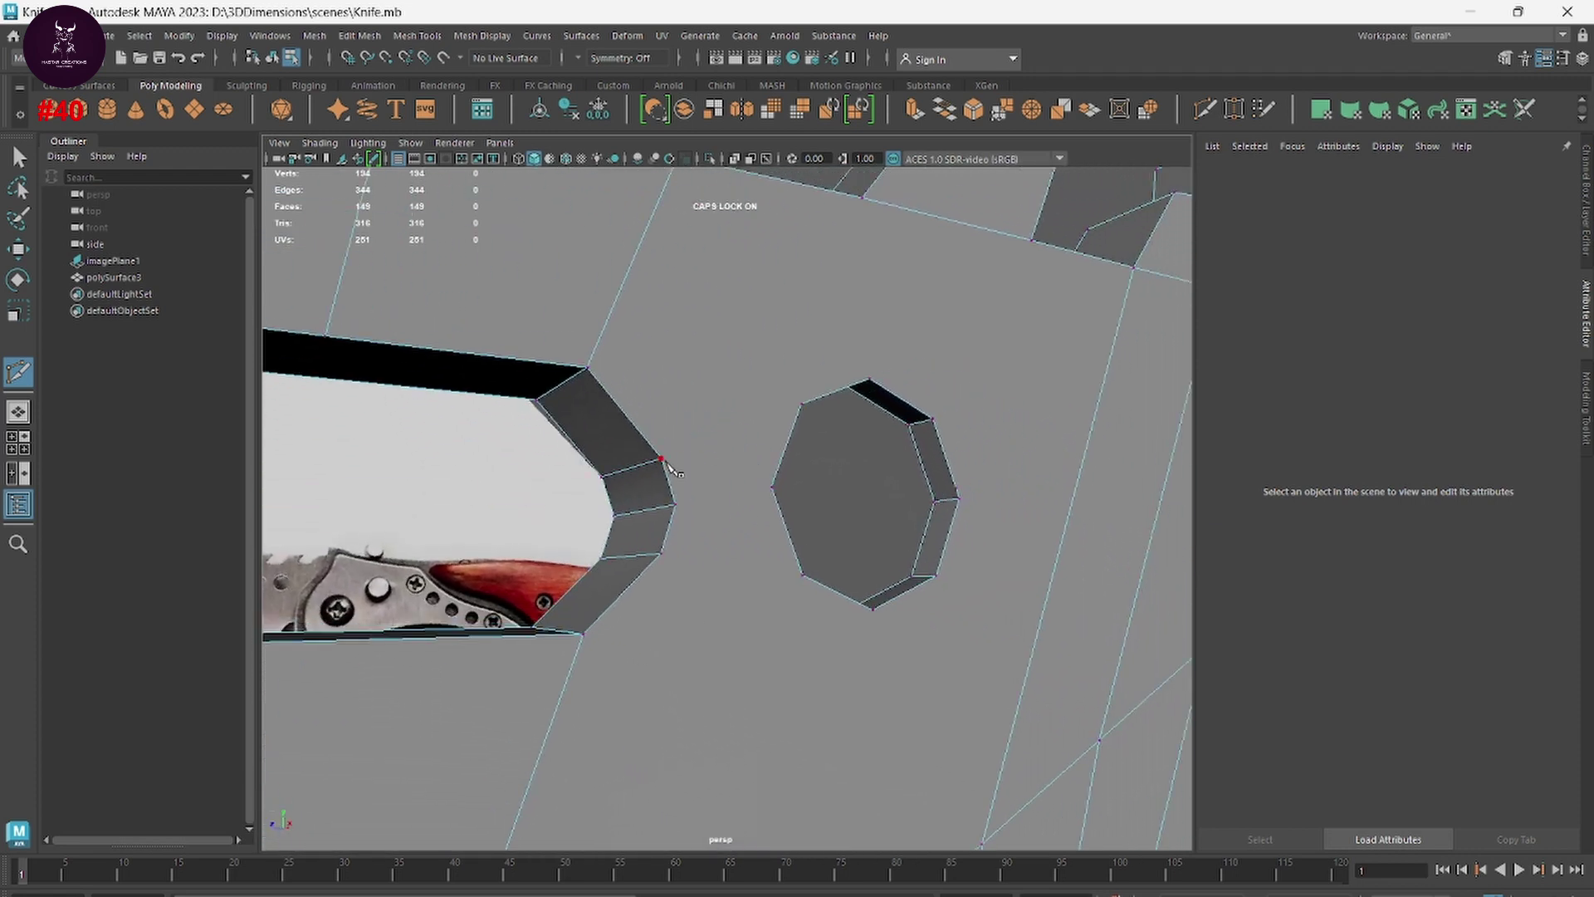
mouse_move(671, 469)
left_mouse_down("alt")
mouse_move(665, 527)
mouse_move(651, 516)
mouse_move(793, 548)
left_mouse_up("alt")
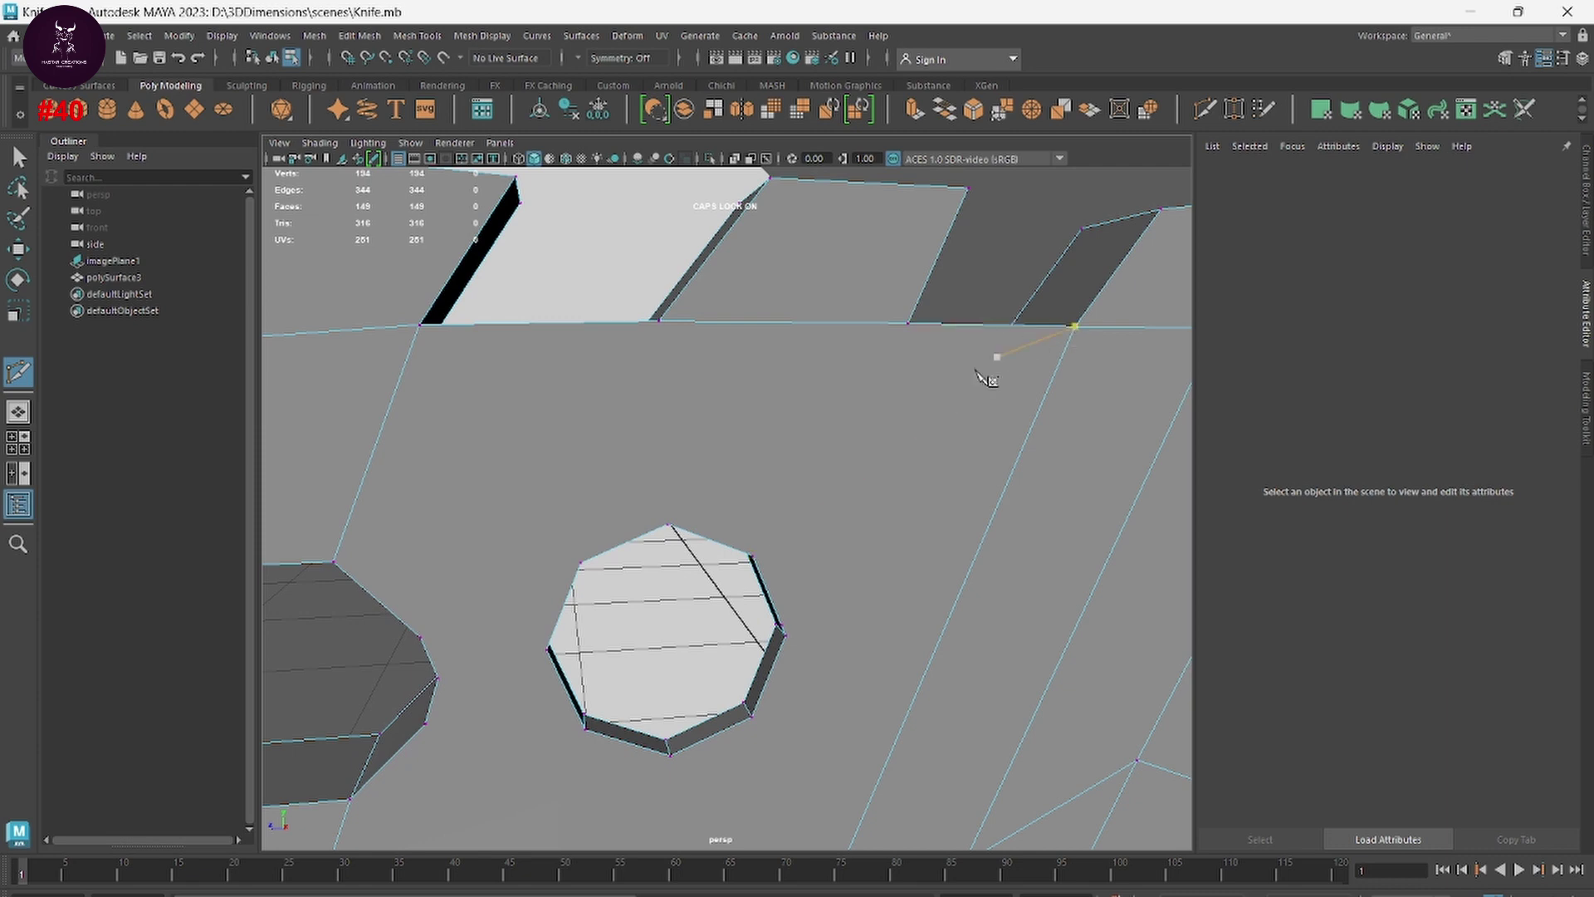
mouse_move(835, 577)
left_mouse_down("alt")
mouse_move(907, 612)
mouse_move(811, 576)
mouse_move(856, 439)
left_mouse_up("alt")
right_click_drag(855, 438, 853, 472)
Step: Delete the face beside the octagonal hole to leave an opening
key("w")
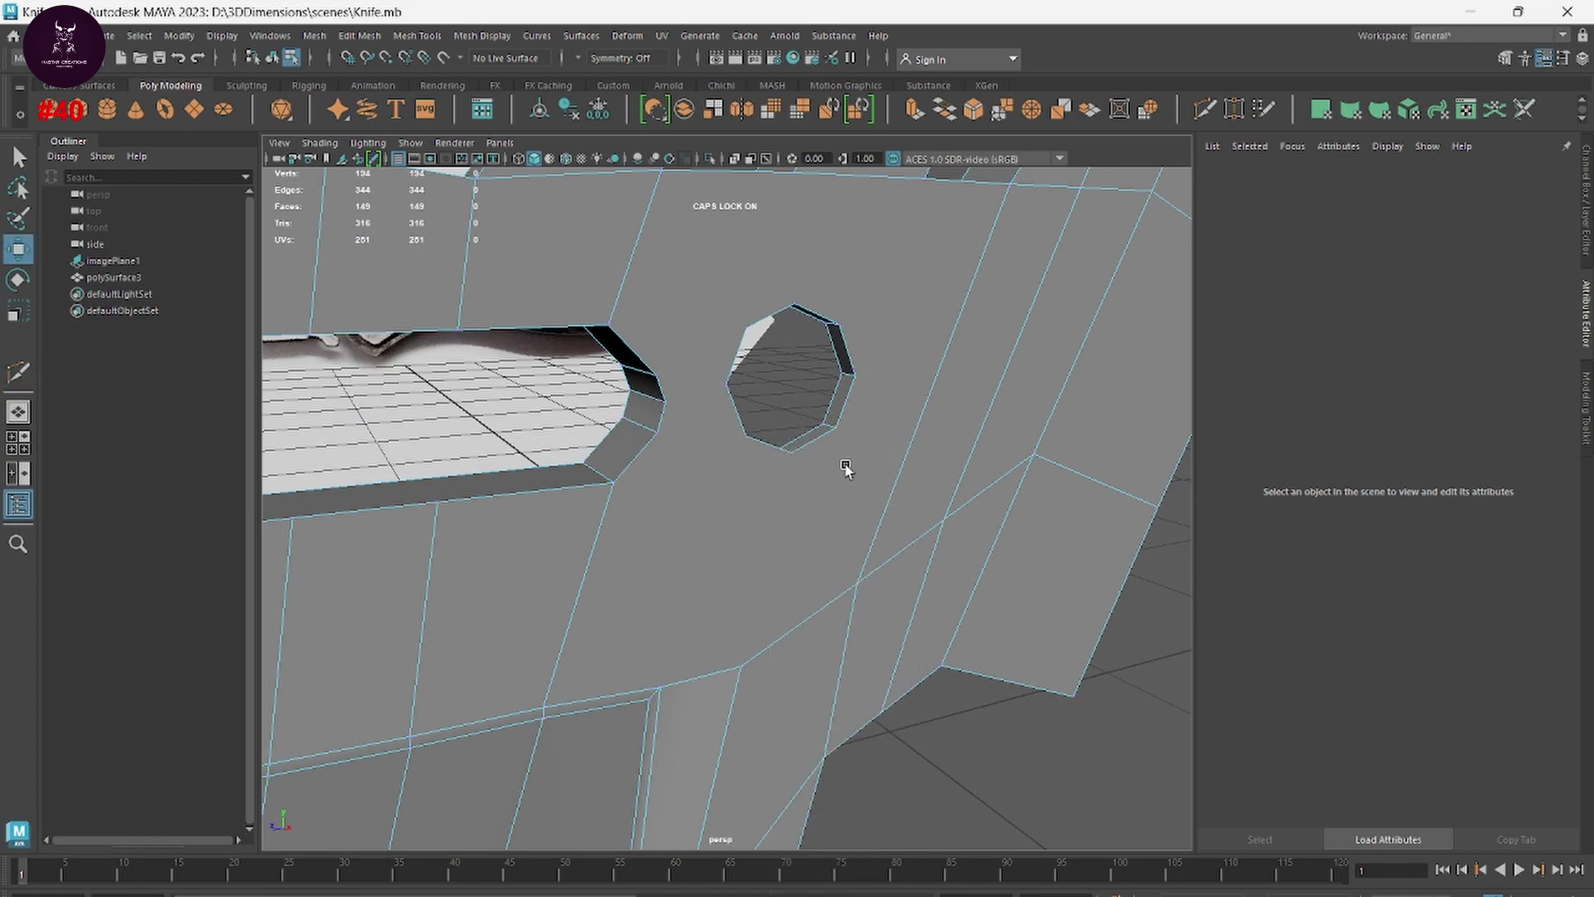
left_click(854, 540)
key("Delete")
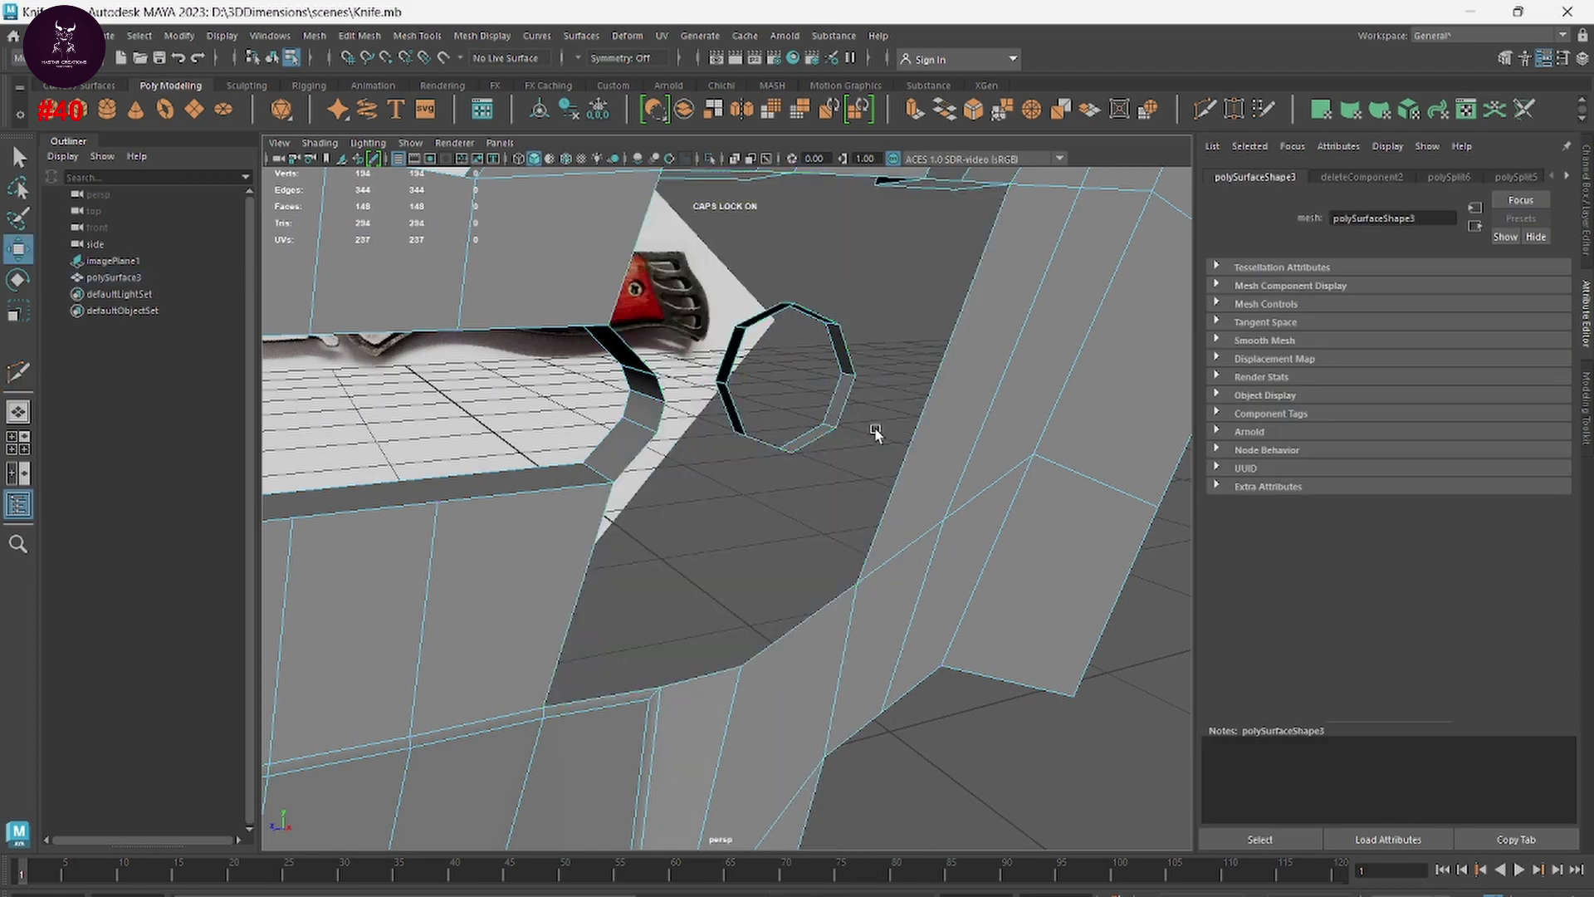
mouse_move(876, 433)
left_mouse_down("alt")
mouse_move(737, 449)
mouse_move(731, 465)
mouse_move(758, 499)
mouse_move(799, 496)
mouse_move(918, 598)
mouse_move(830, 747)
mouse_move(849, 688)
left_mouse_up("alt")
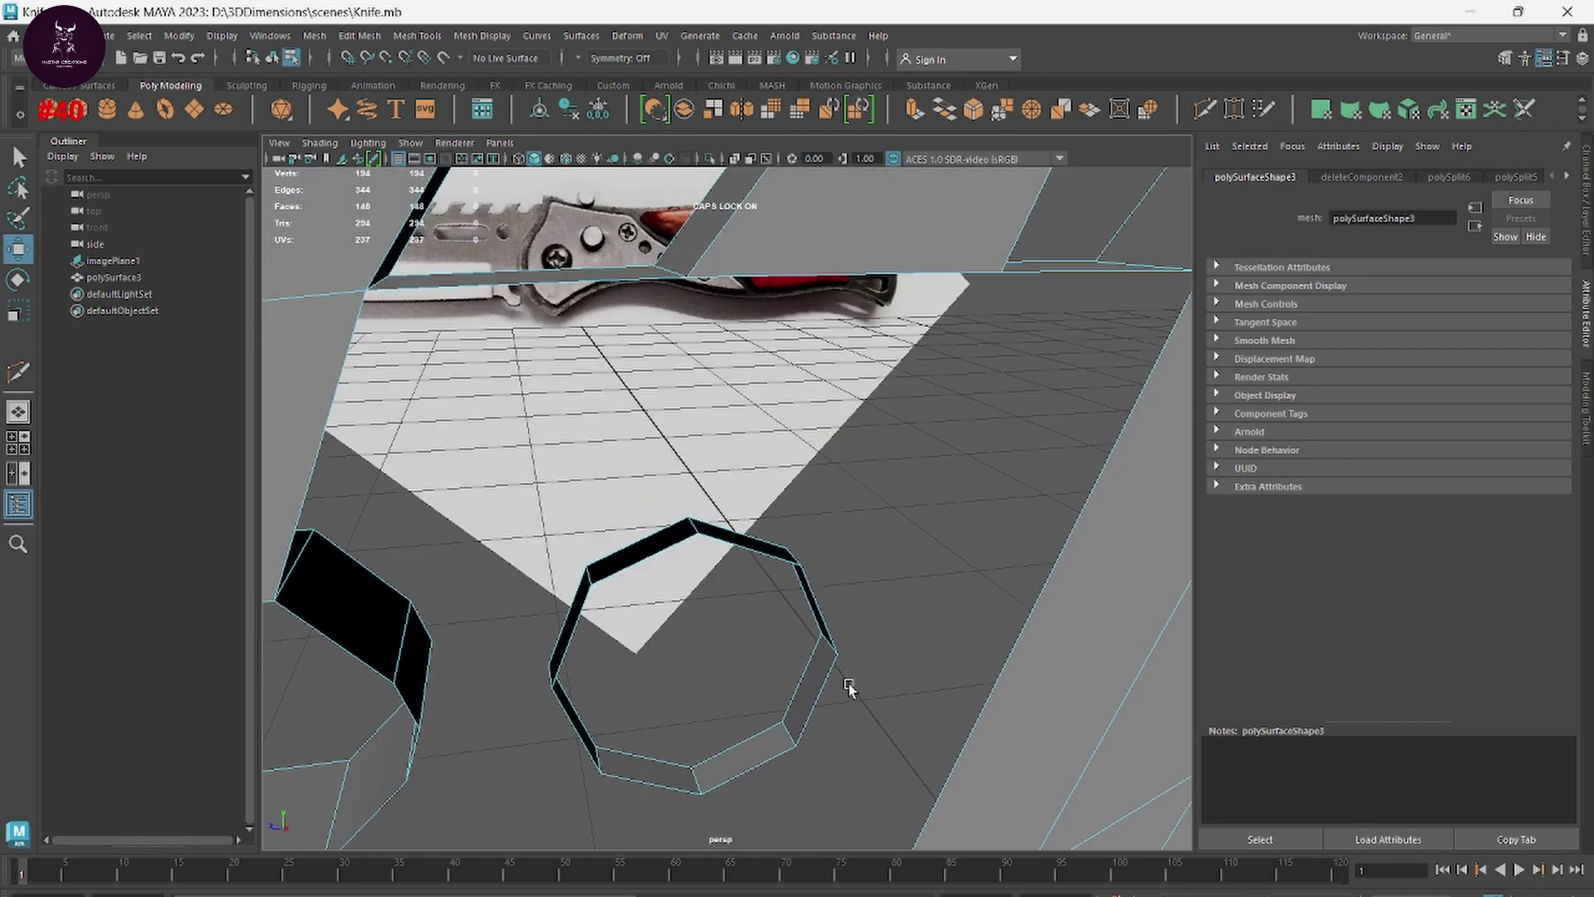
Step: Bridge two pairs of border edges across the octagonal hole's rim
right_click(790, 427)
left_click(791, 380)
left_click(744, 548)
left_click(836, 270, "shift")
right_click_drag(836, 270, 832, 469, "shift")
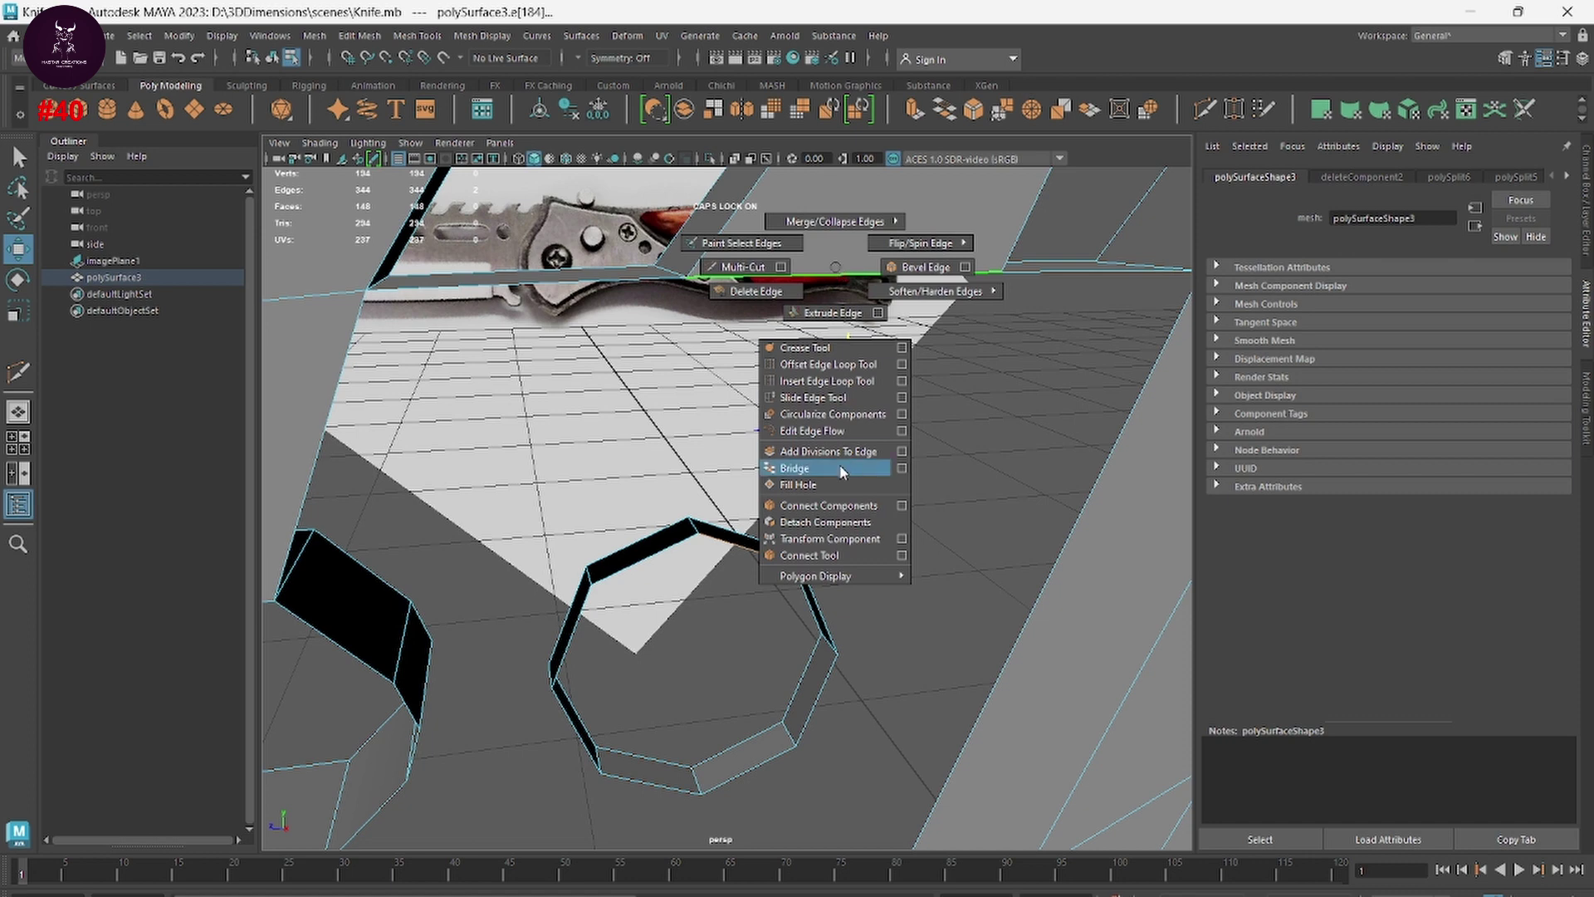
left_click_drag(823, 525, 618, 579, "alt")
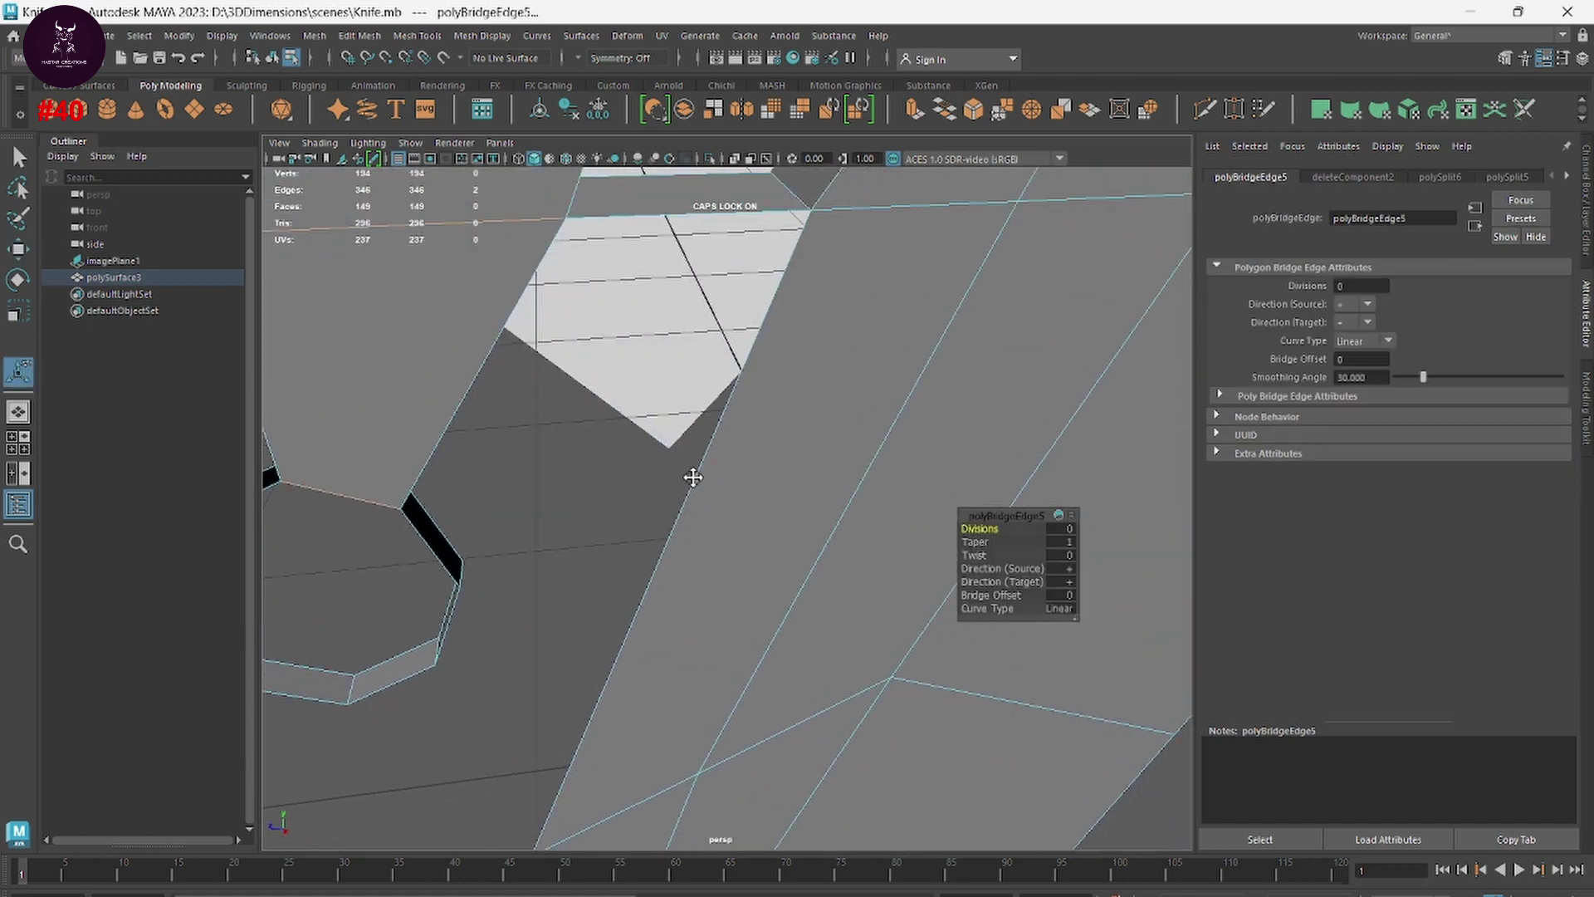
left_click(498, 586)
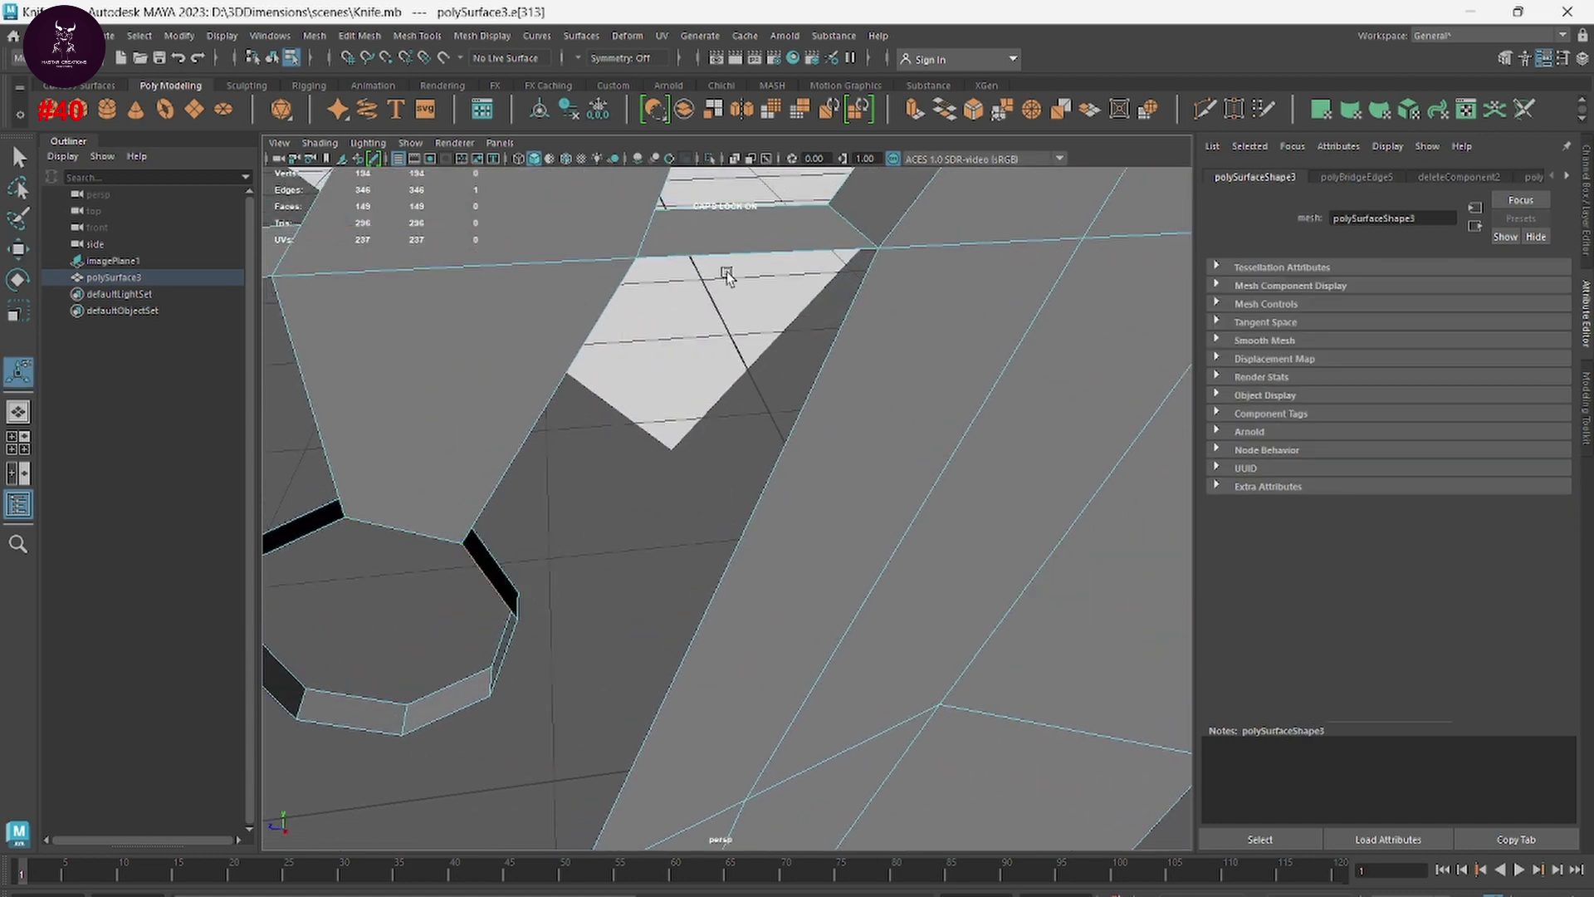
right_click_drag(747, 264, 759, 452, "shift")
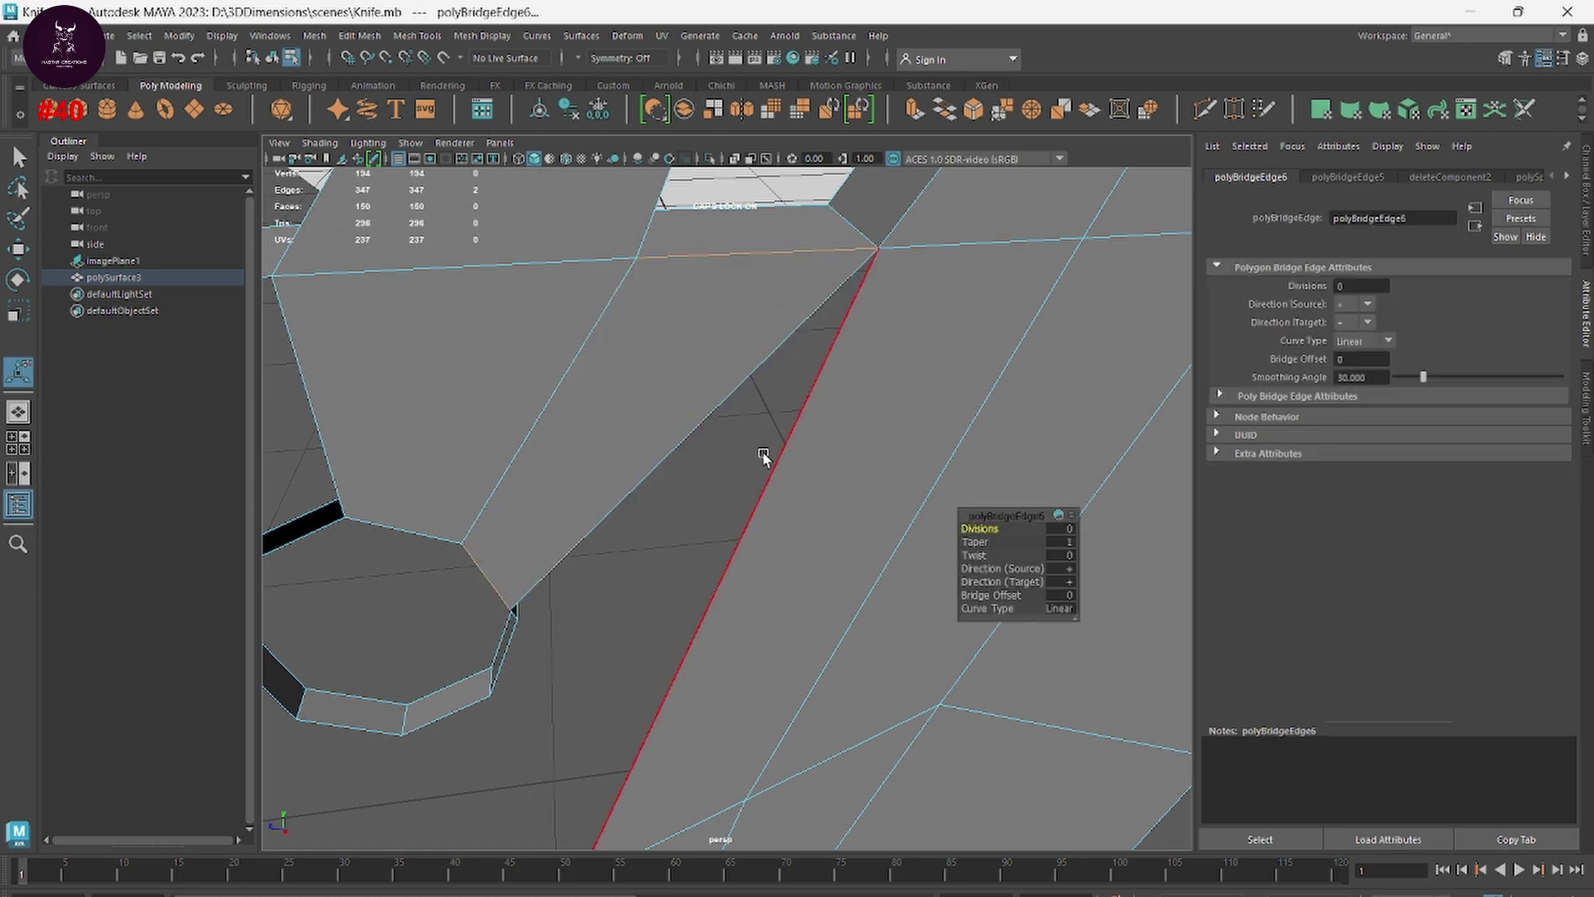
Step: Target Weld a vertex in the bridged area onto the vertex below it
left_click_drag(758, 451, 623, 463, "alt")
scroll(623, 491, "down", 5)
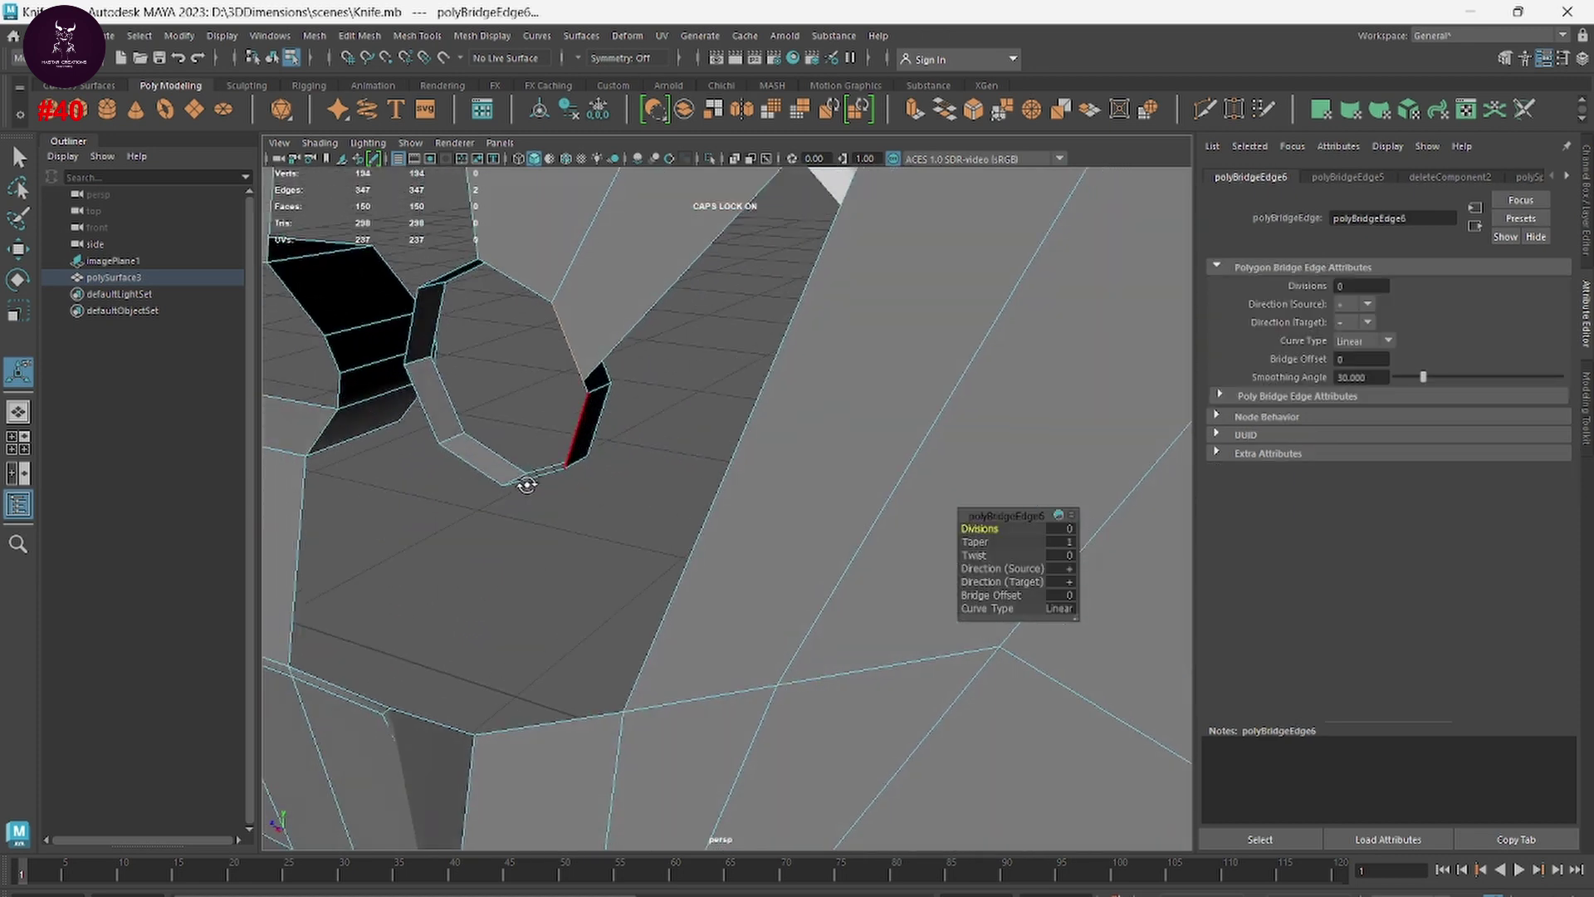
scroll(581, 465, "down", 5)
scroll(706, 515, "up", 3)
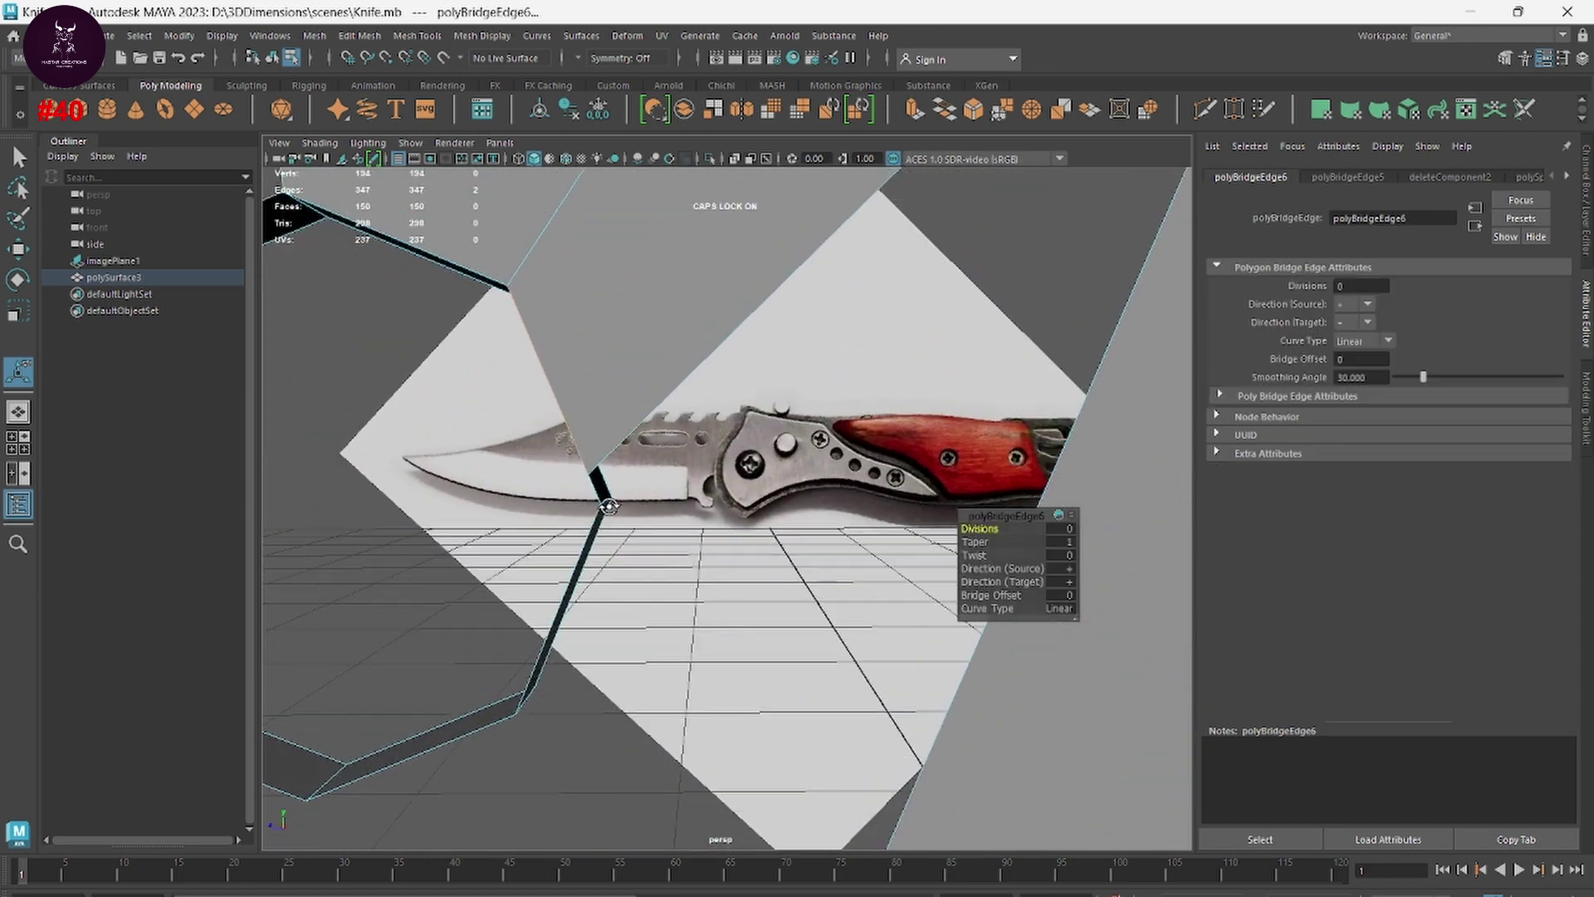
scroll(731, 555, "up", 5)
scroll(764, 548, "up", 3)
scroll(764, 548, "down", 3)
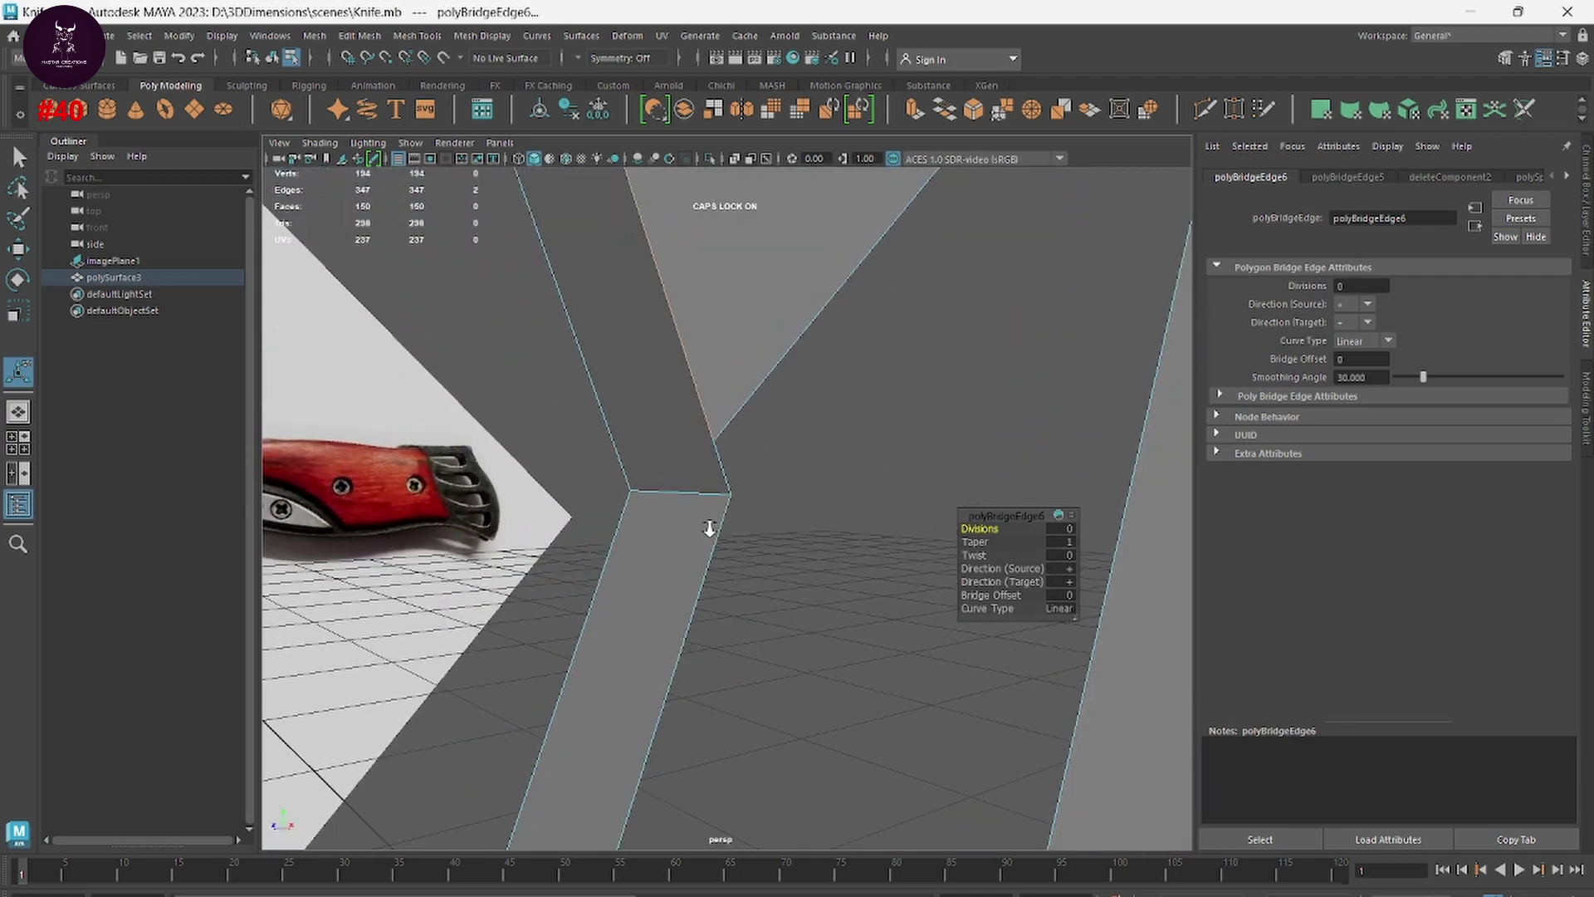
scroll(719, 499, "down", 1)
left_click(724, 470)
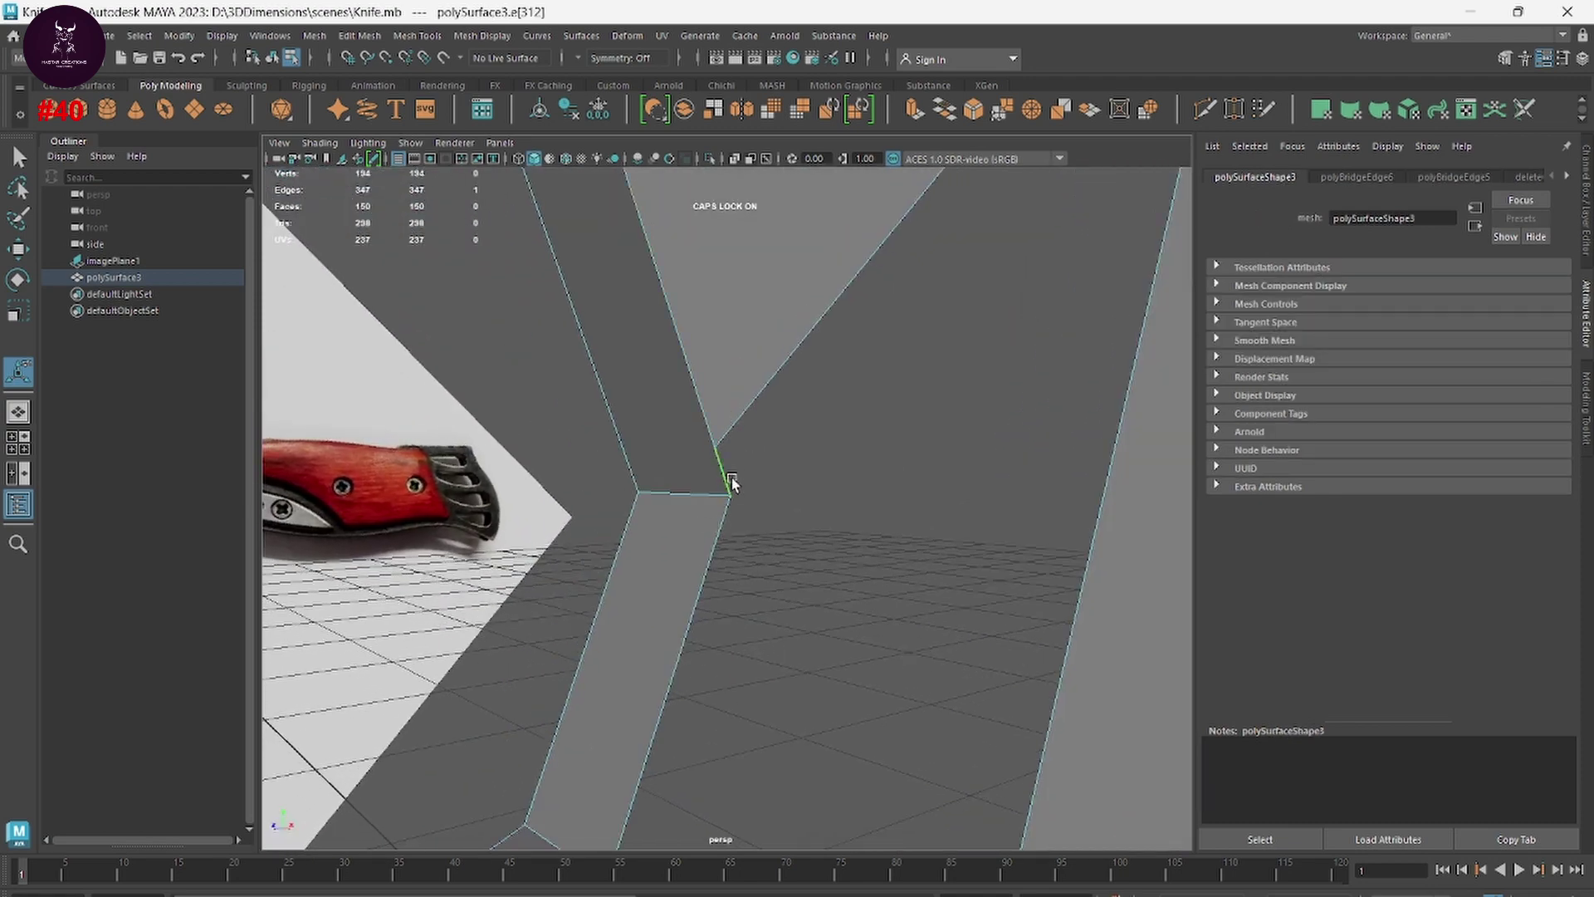
mouse_move(738, 459)
right_mouse_down()
mouse_move(718, 328)
mouse_move(718, 430)
right_mouse_up()
left_click(716, 445)
mouse_move(711, 446)
left_mouse_down()
mouse_move(728, 495)
mouse_move(783, 540)
mouse_move(716, 524)
mouse_move(723, 492)
left_mouse_up()
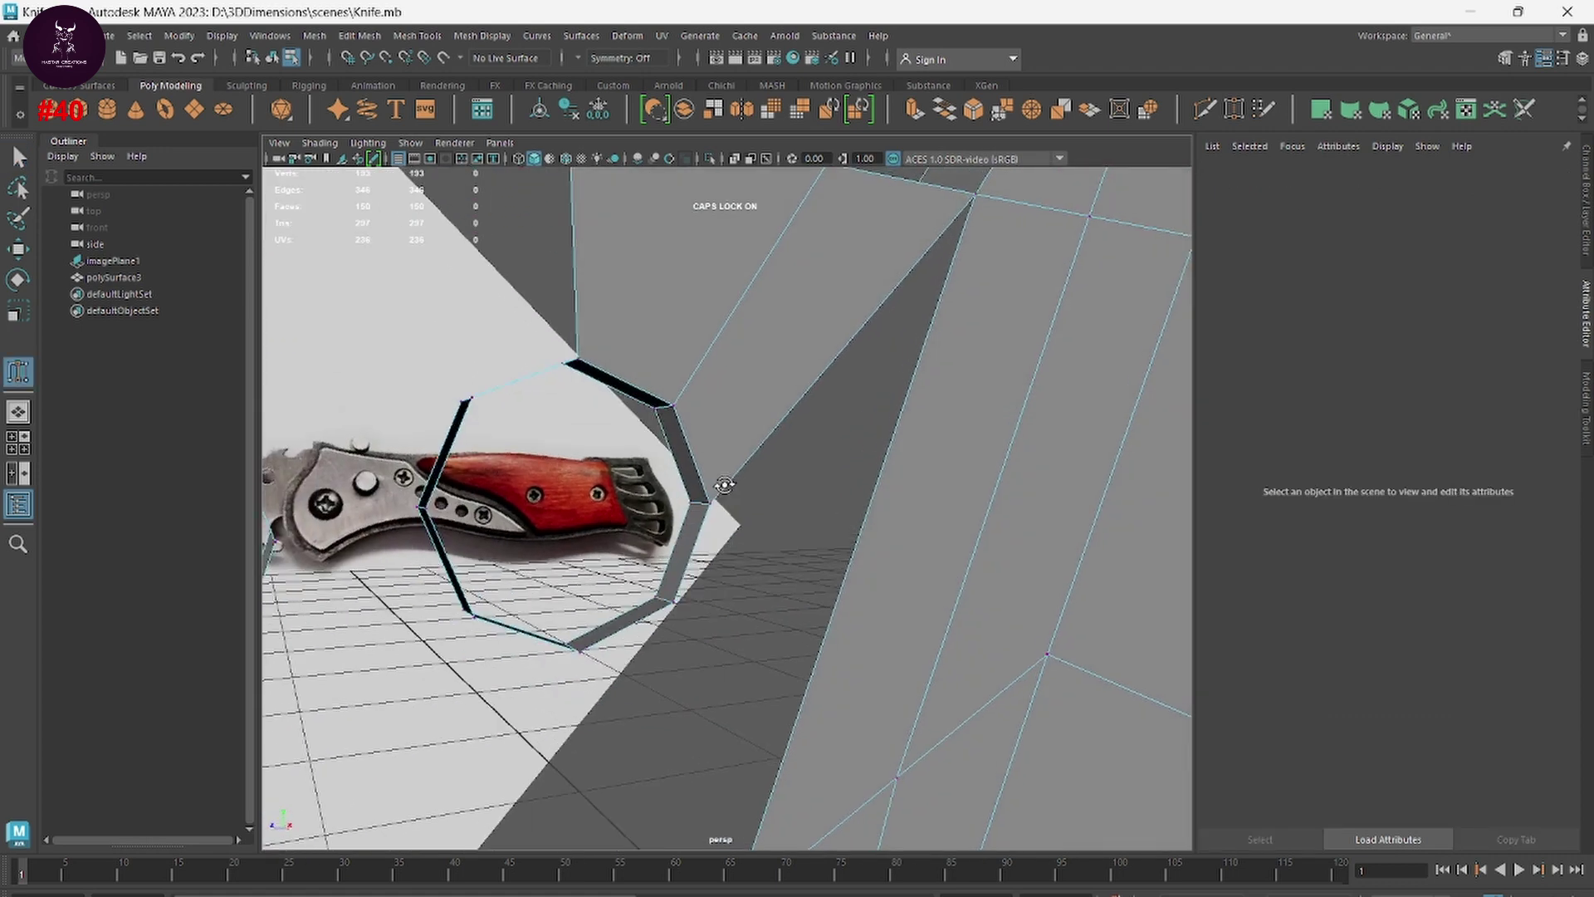
Step: Bridge a side edge to the long edge beside the hole, then bridge the next gap
right_click(743, 472)
left_click(736, 429)
key("w")
left_click(697, 548)
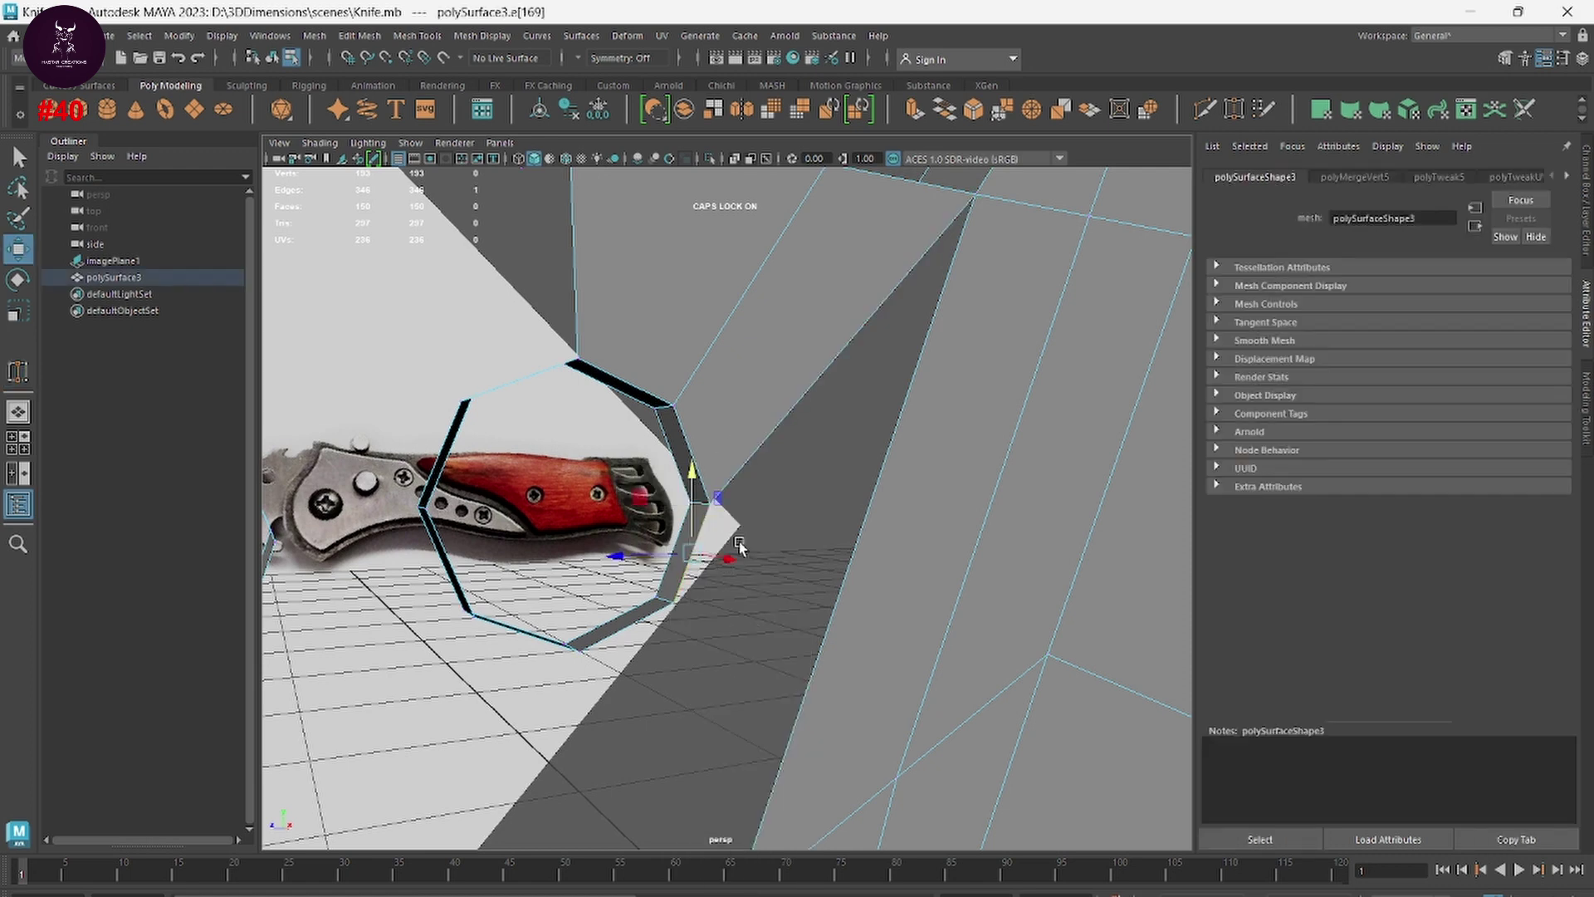
left_click(854, 523)
right_click(837, 533, "shift")
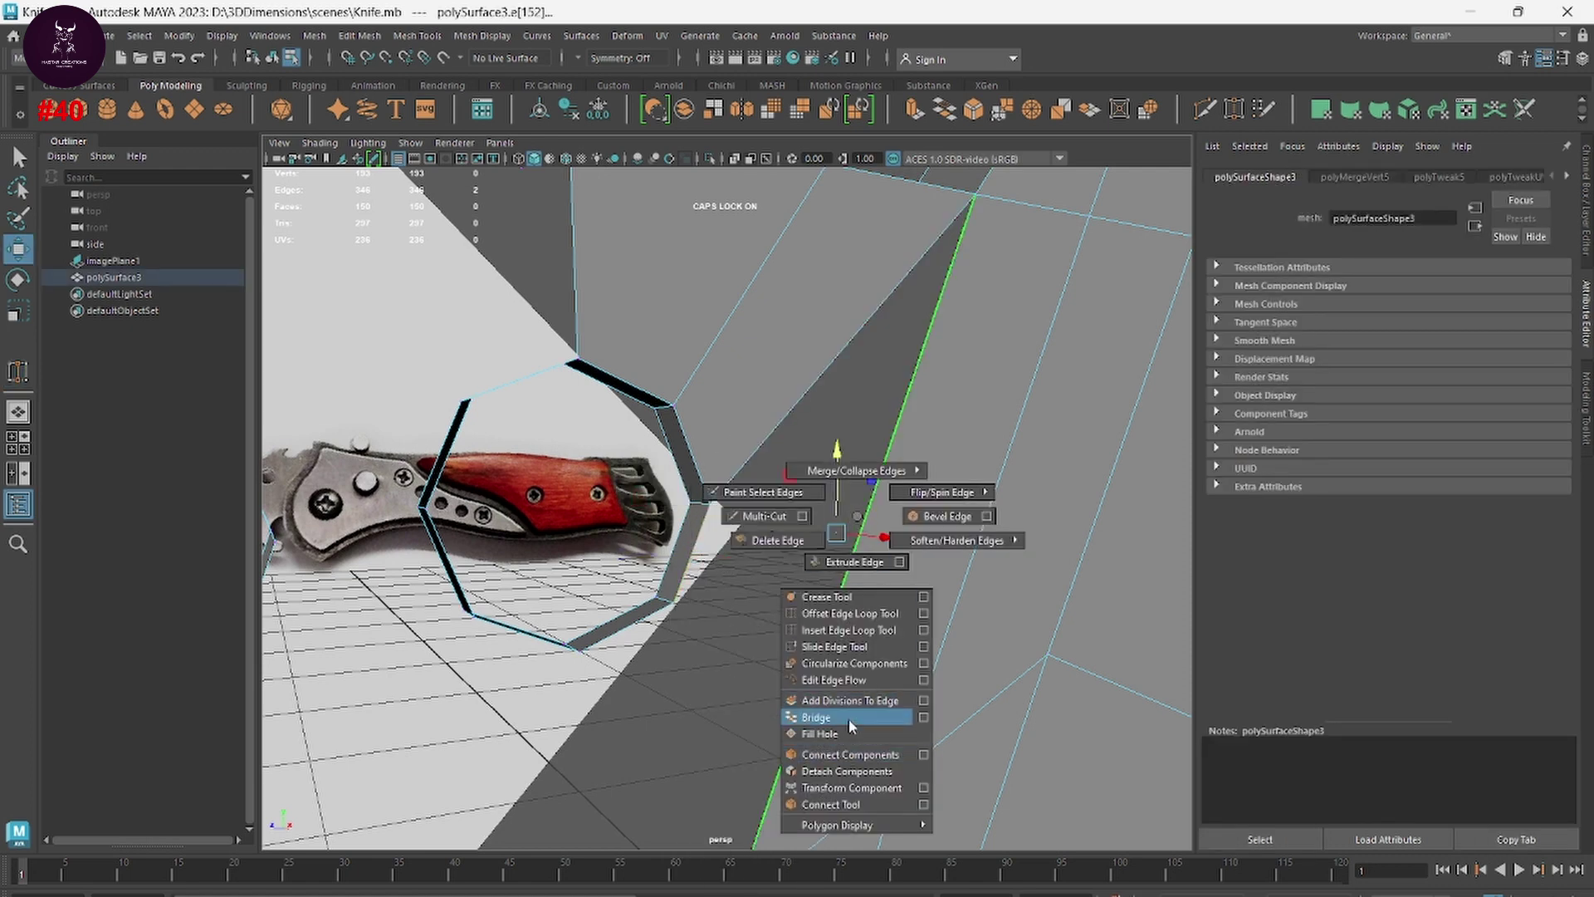
left_click(816, 716)
mouse_move(840, 640)
left_mouse_down("alt")
mouse_move(860, 583)
mouse_move(743, 415)
left_mouse_up("alt")
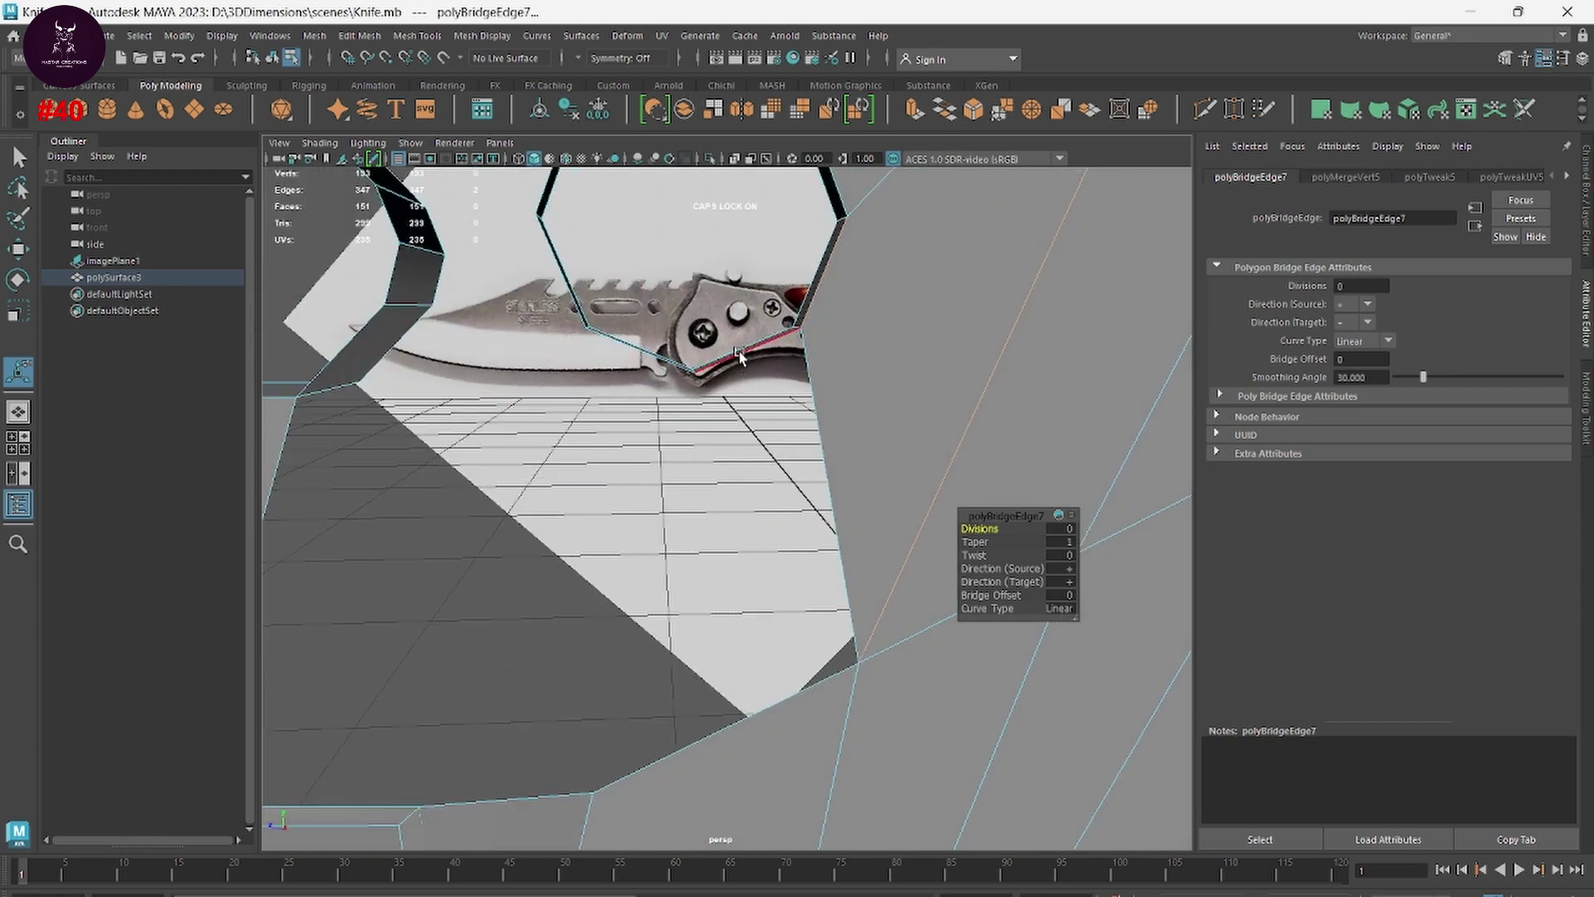
left_click_drag(739, 356, 775, 505, "alt")
left_click(751, 413)
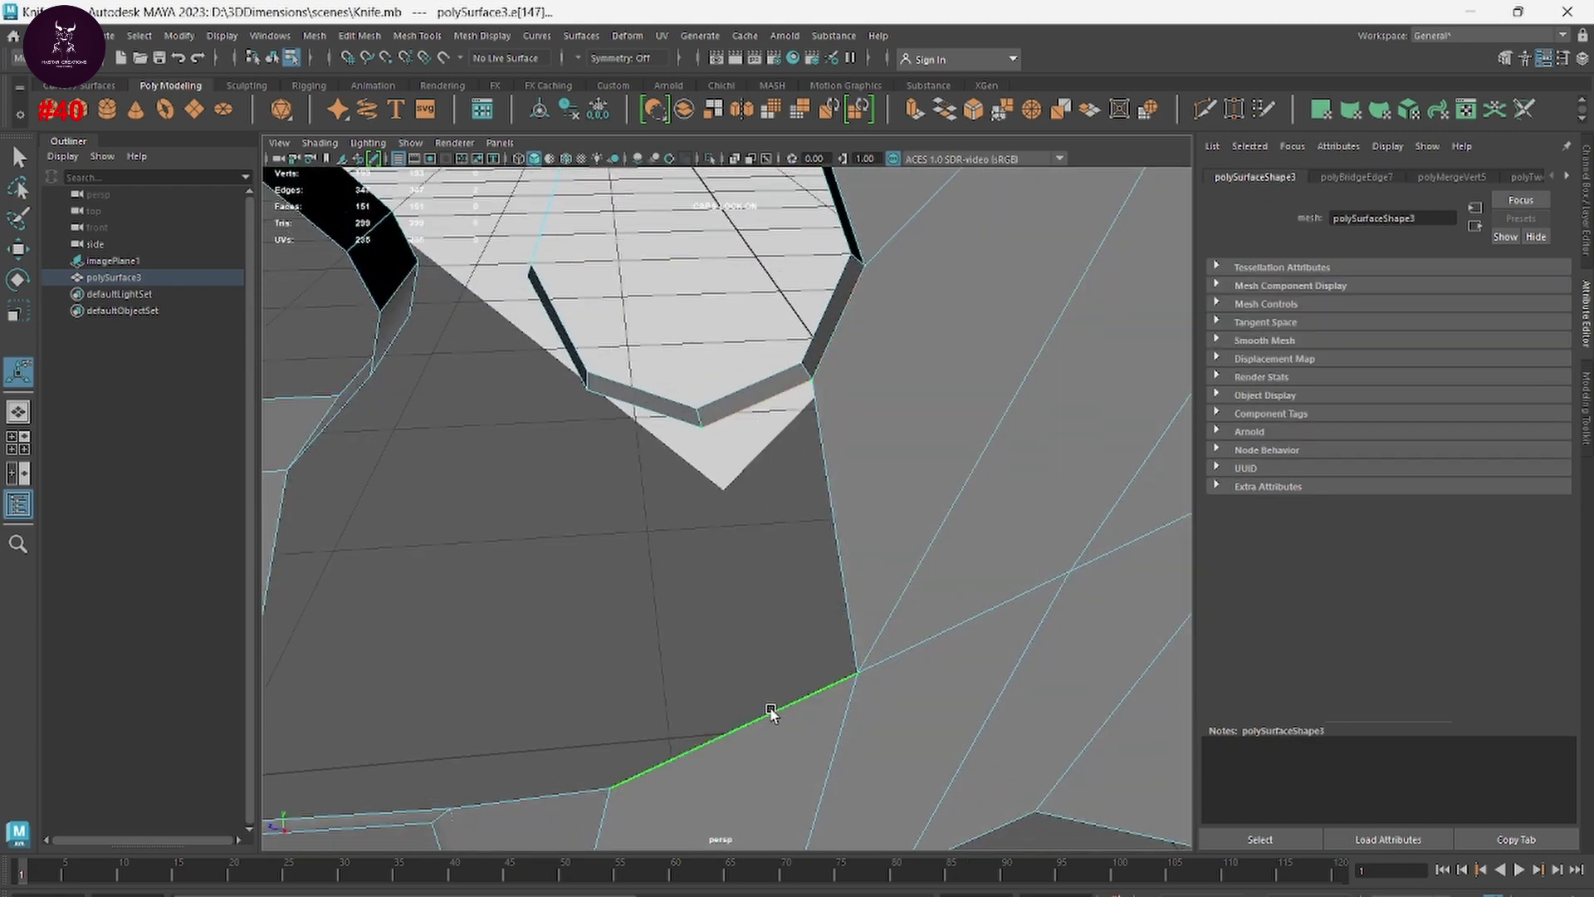
key("g")
Step: Bridge two more gaps next to the hole with repeated Bridge
mouse_move(793, 687)
left_mouse_down("alt")
mouse_move(854, 597)
mouse_move(751, 640)
left_mouse_up("alt")
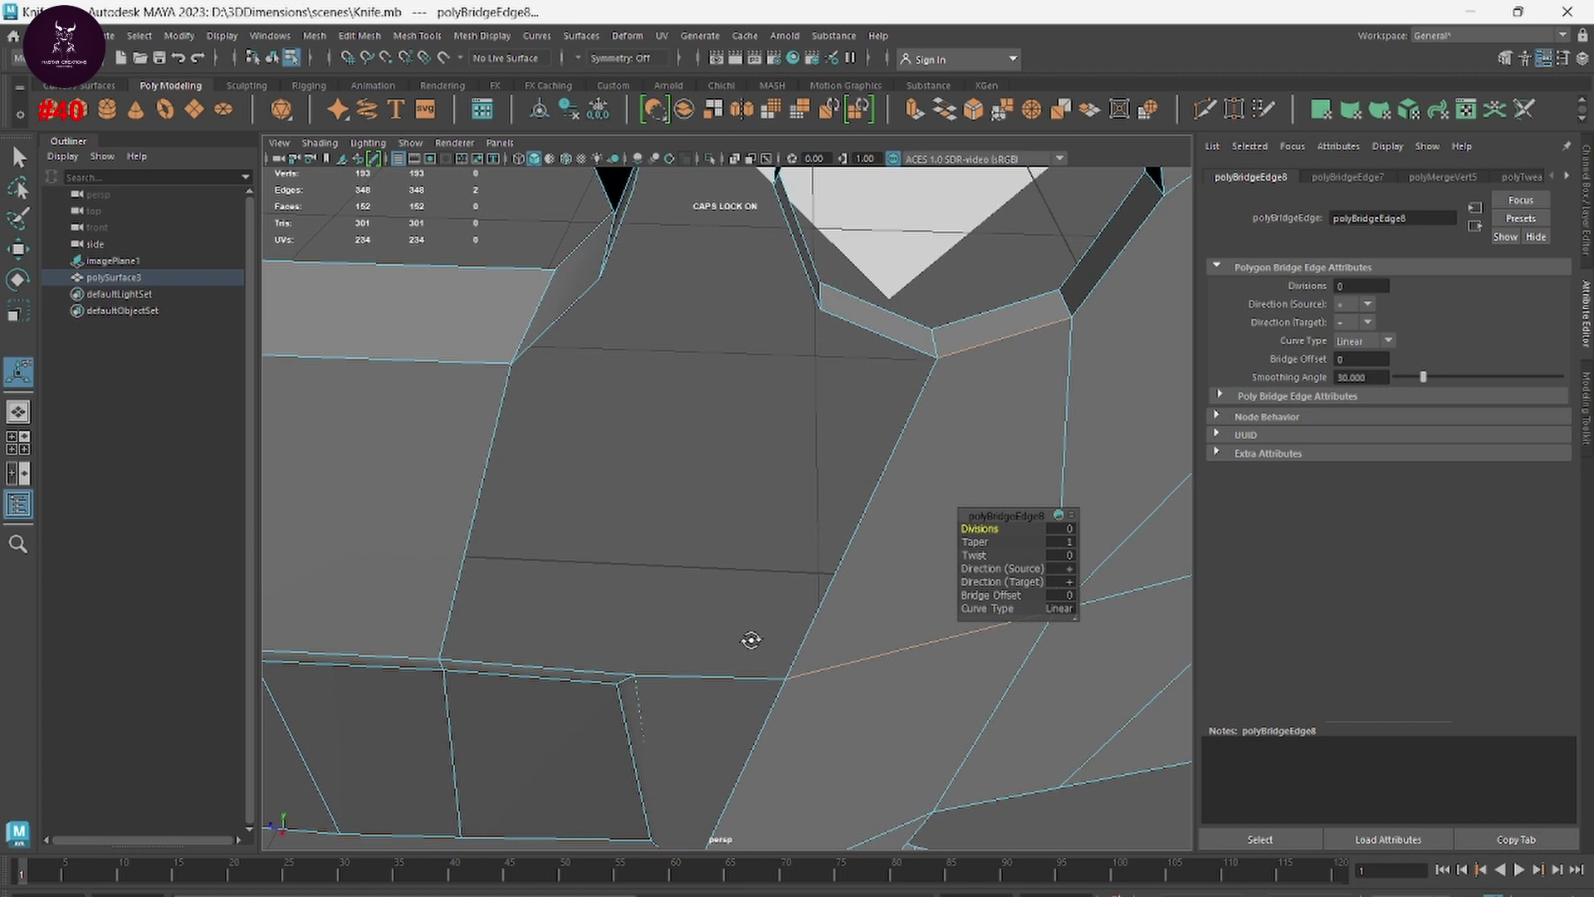
left_click(876, 328)
key("g")
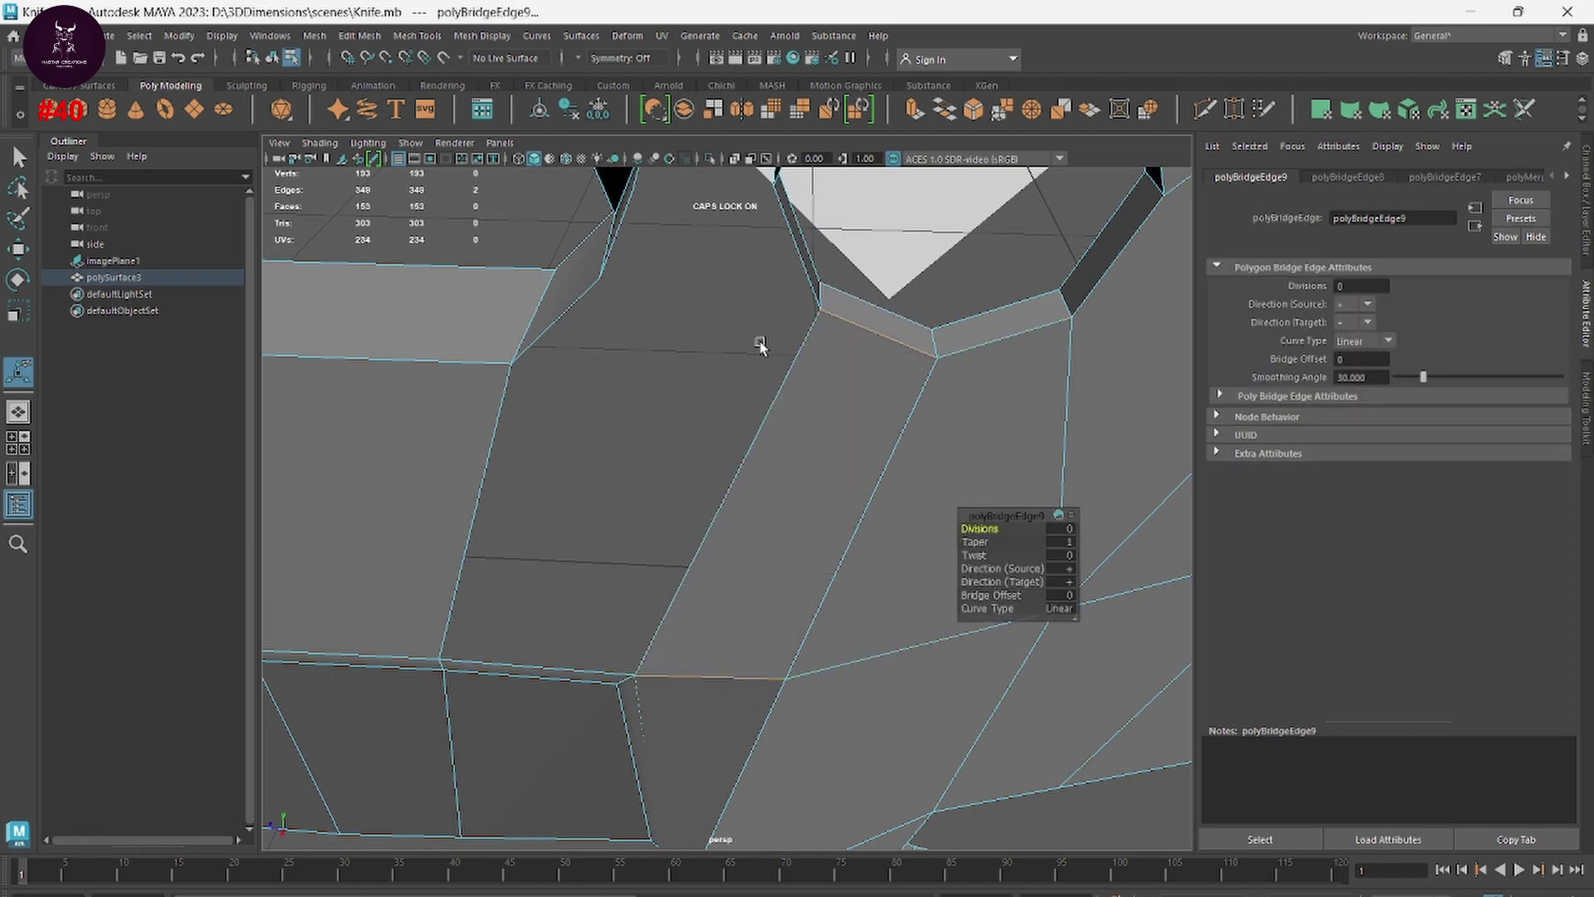
left_click(797, 249)
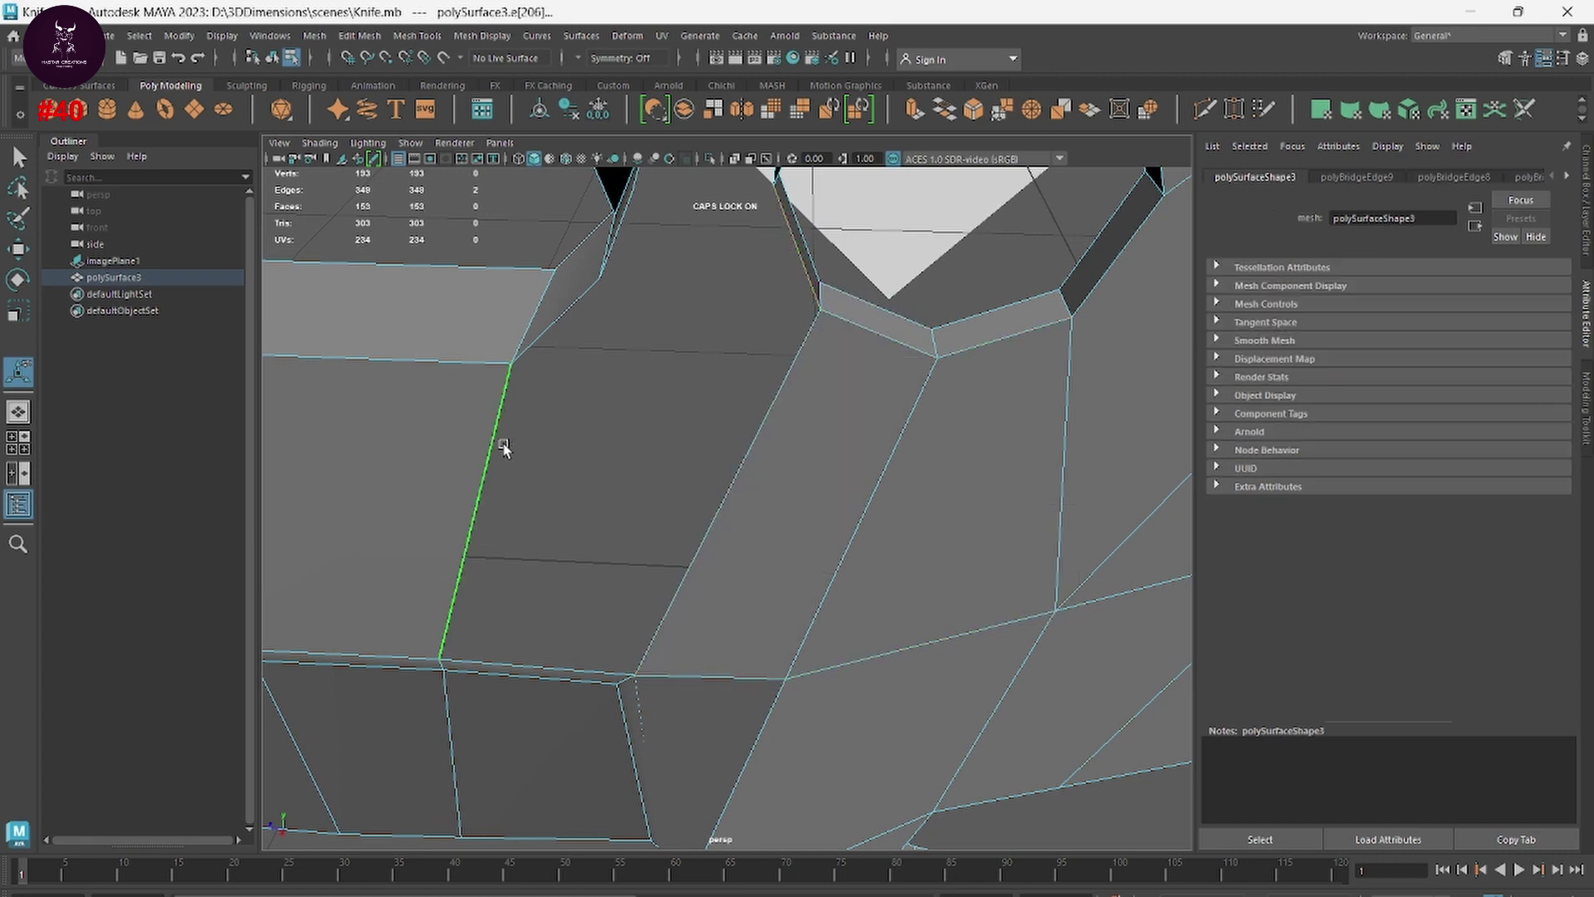
key("g")
key("f")
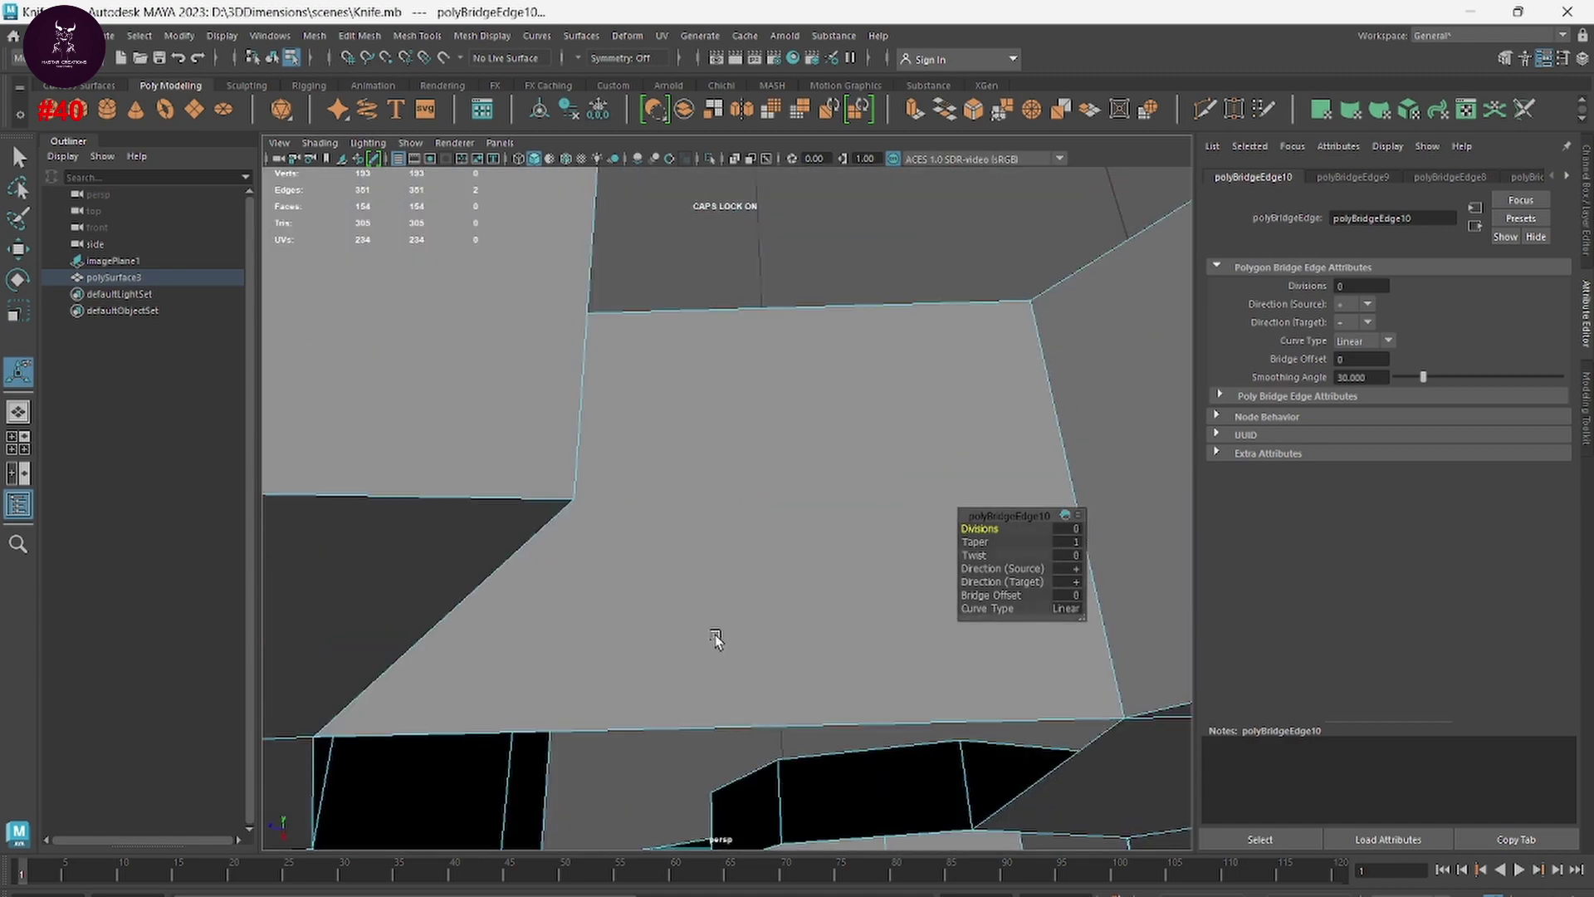
Step: Bridge the bottom and top border edges, then the next gap, into faces
mouse_move(716, 640)
left_mouse_down("alt")
mouse_move(723, 551)
mouse_move(697, 736)
mouse_move(726, 665)
mouse_move(732, 690)
left_mouse_up("alt")
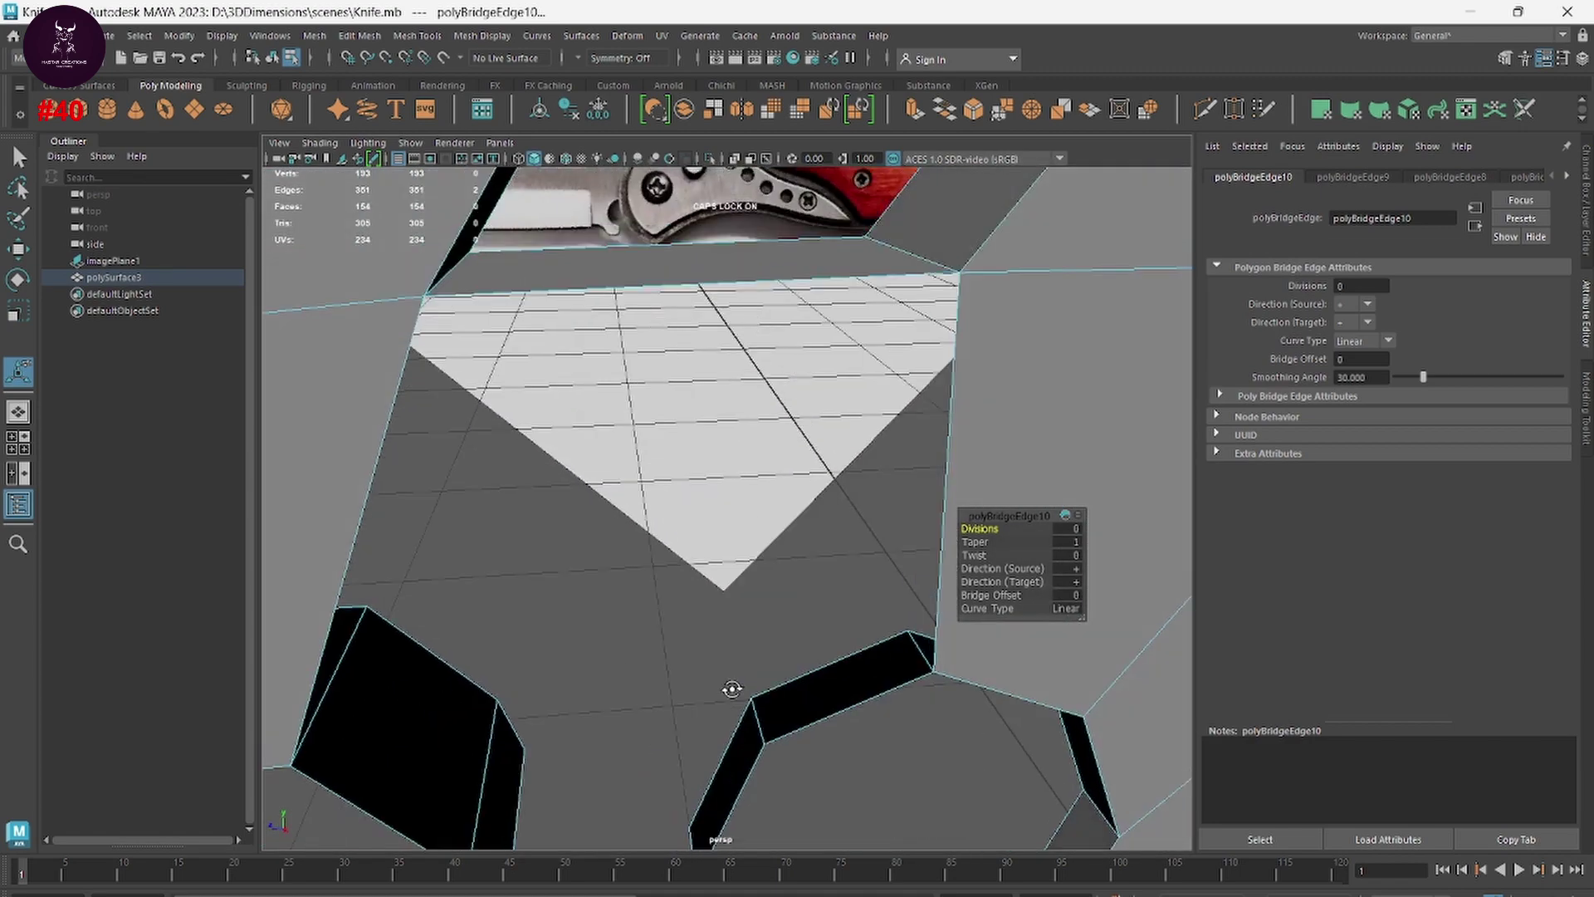
left_click(839, 720)
left_click(761, 282, "shift")
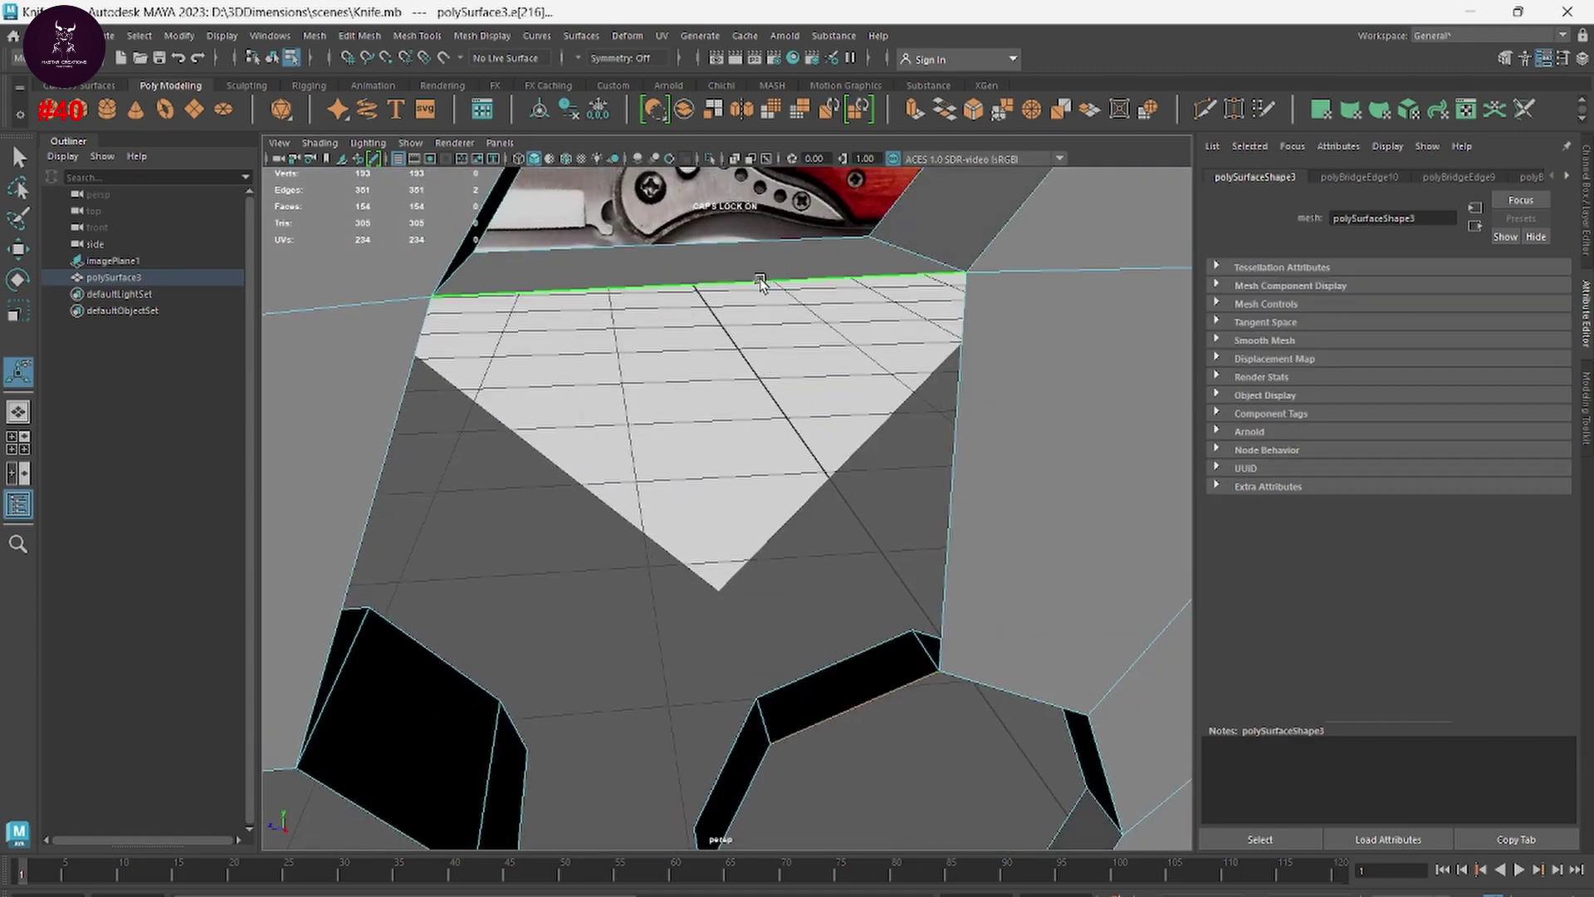
key("g")
left_click_drag(758, 490, 587, 334, "alt")
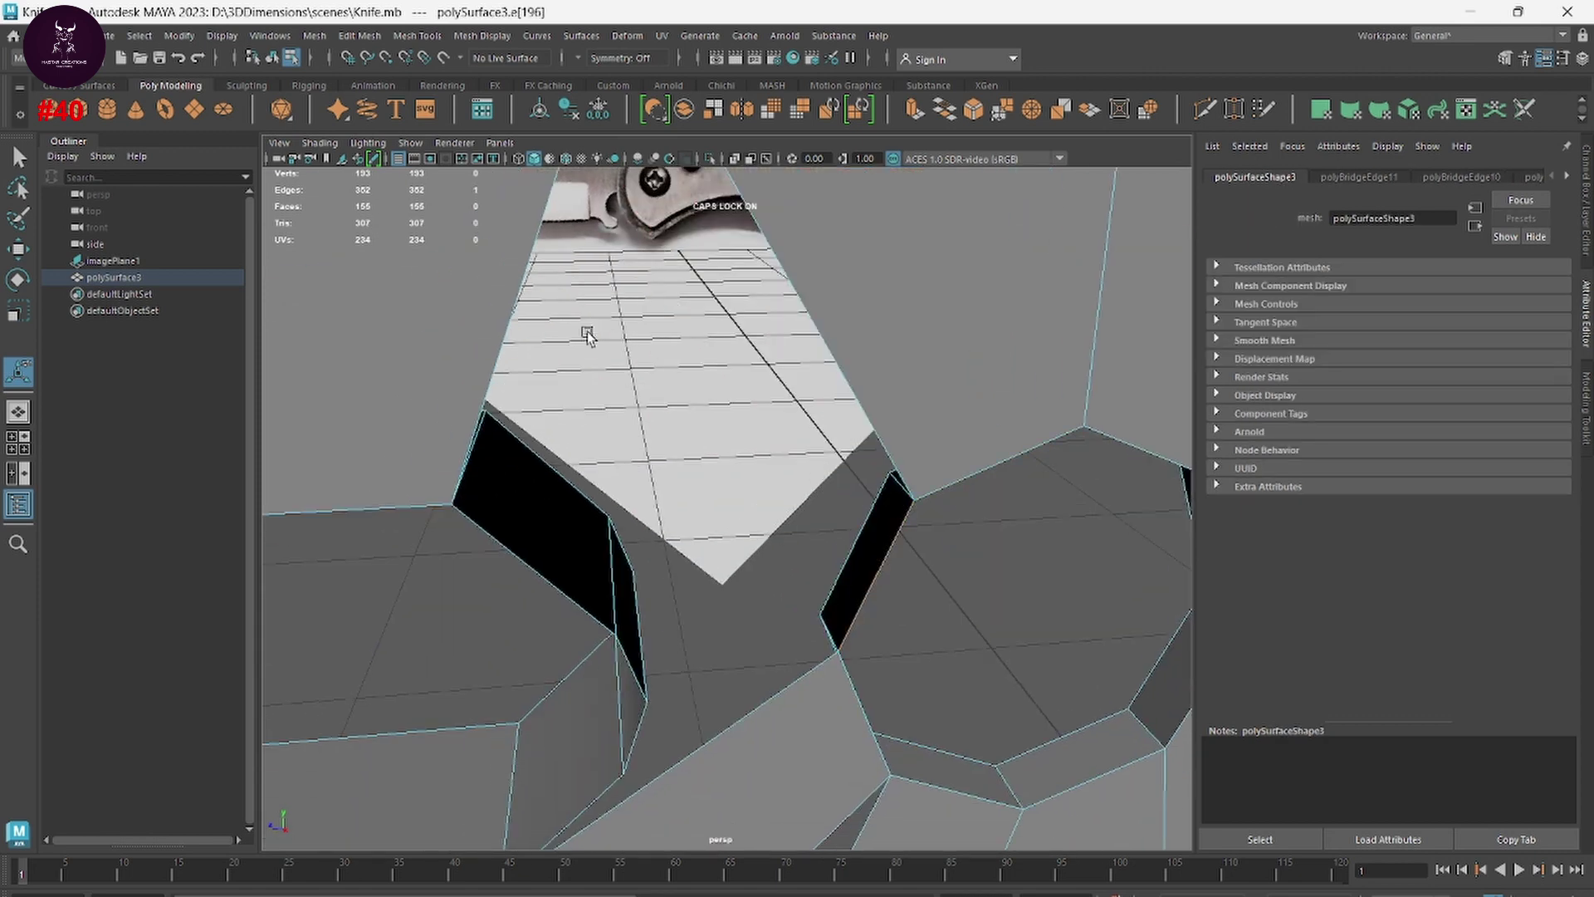
key("g")
mouse_move(517, 291)
left_mouse_down("alt")
mouse_move(684, 526)
mouse_move(715, 605)
mouse_move(700, 562)
mouse_move(683, 591)
mouse_move(714, 534)
mouse_move(637, 548)
left_mouse_up("alt")
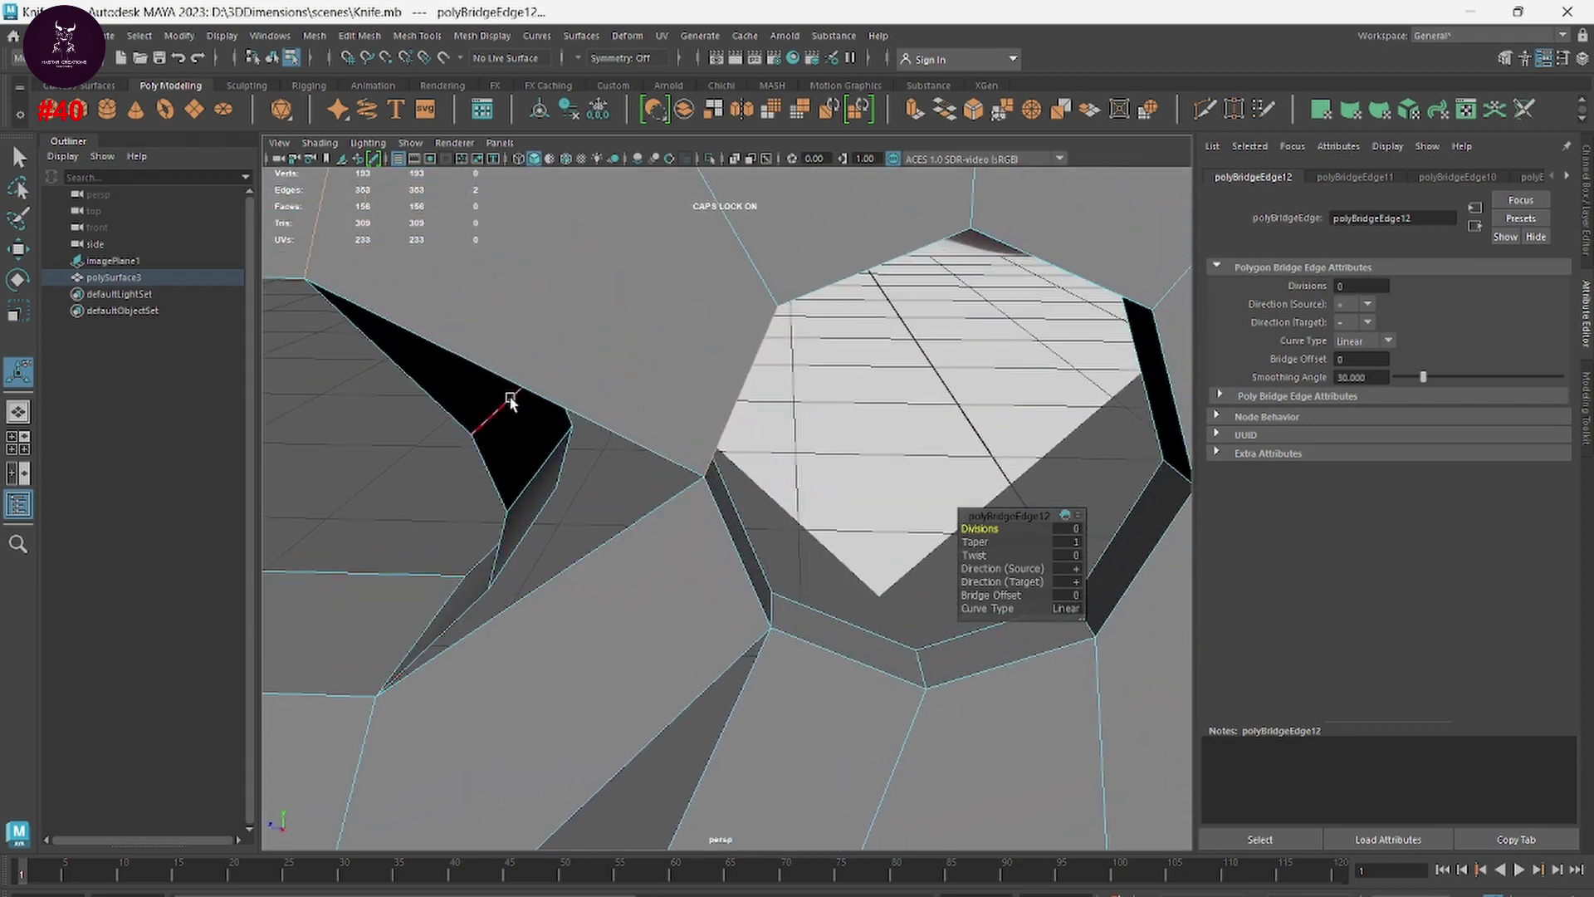
Step: Cap the remaining open border with Fill Hole, after undoing a trial Circularize
mouse_move(511, 403)
left_mouse_down("alt")
mouse_move(634, 652)
mouse_move(669, 456)
left_mouse_up("alt")
left_click(685, 421)
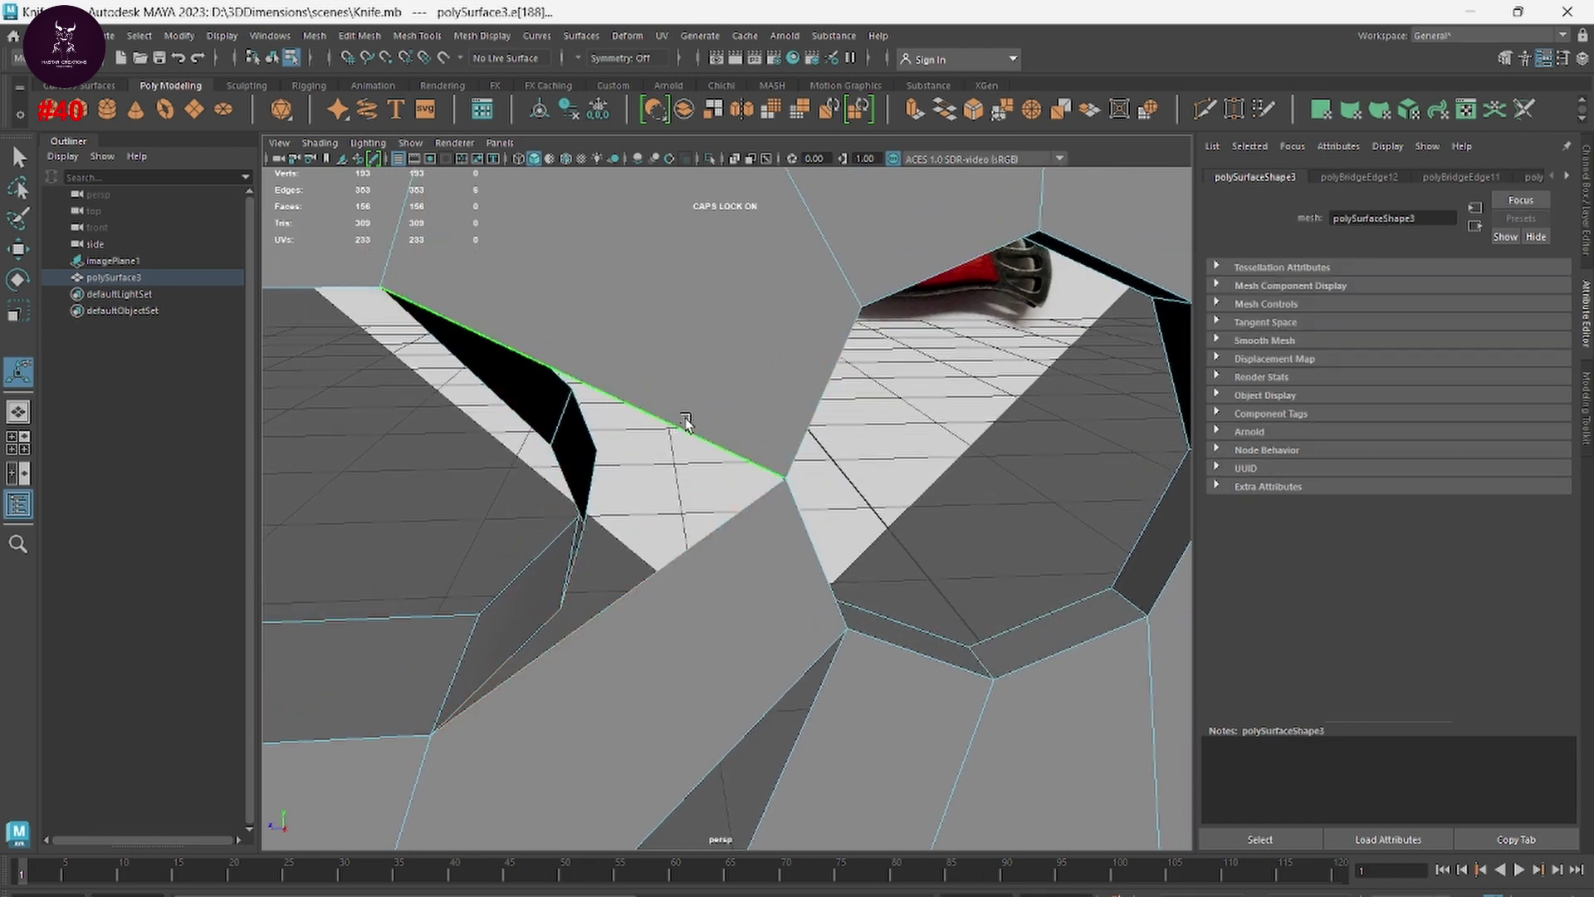
right_click_drag(686, 426, 679, 596, "shift")
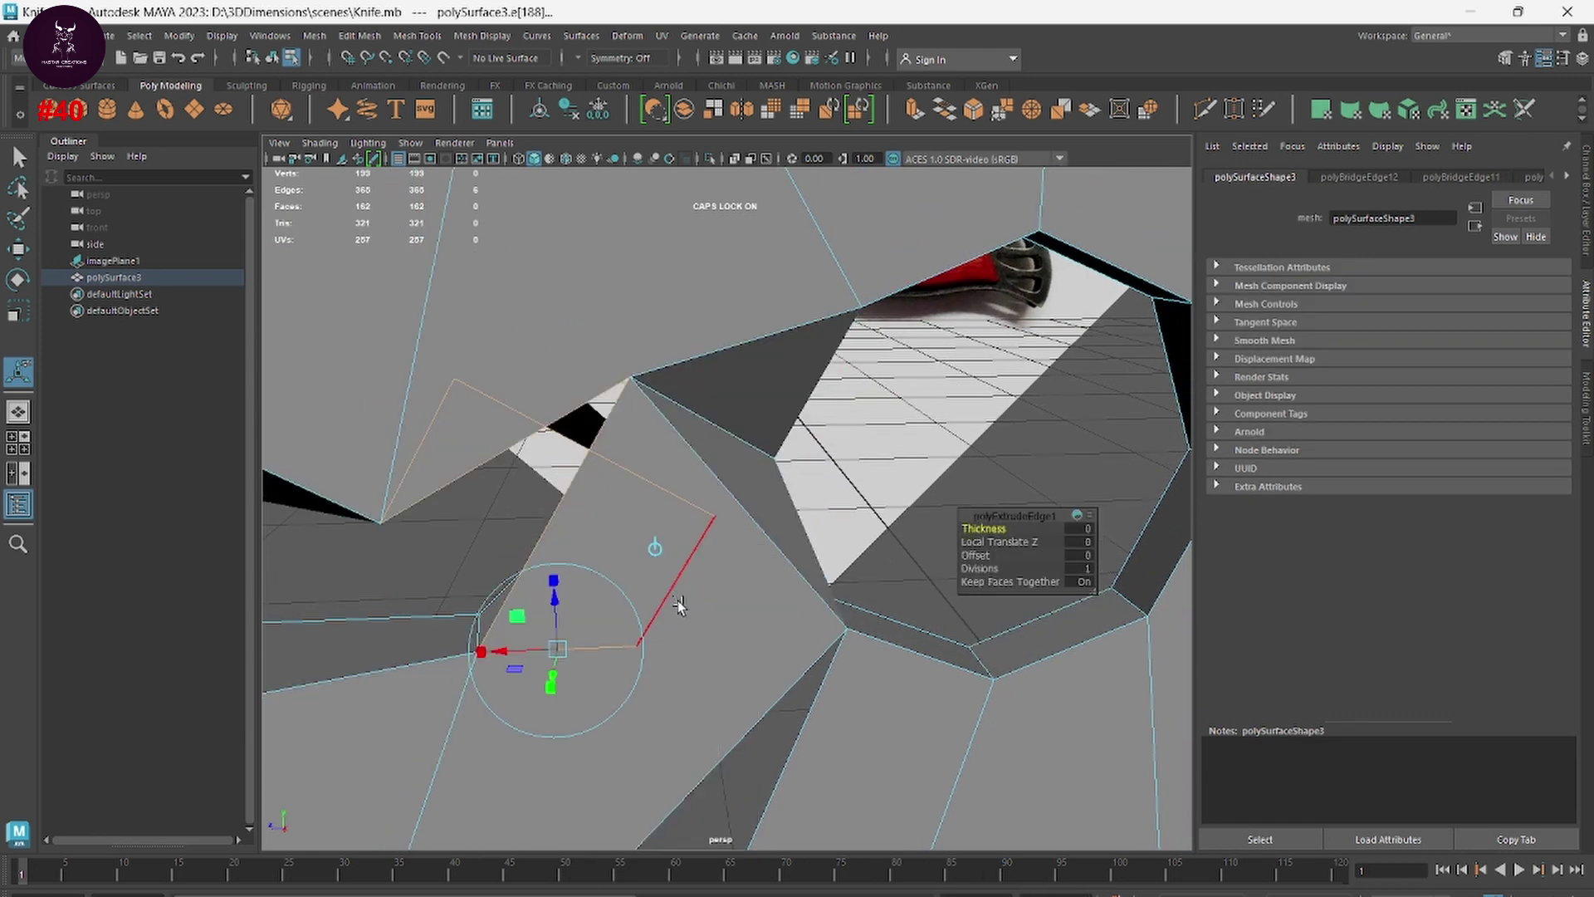
key("ctrl+z")
right_click_drag(646, 420, 664, 606, "shift")
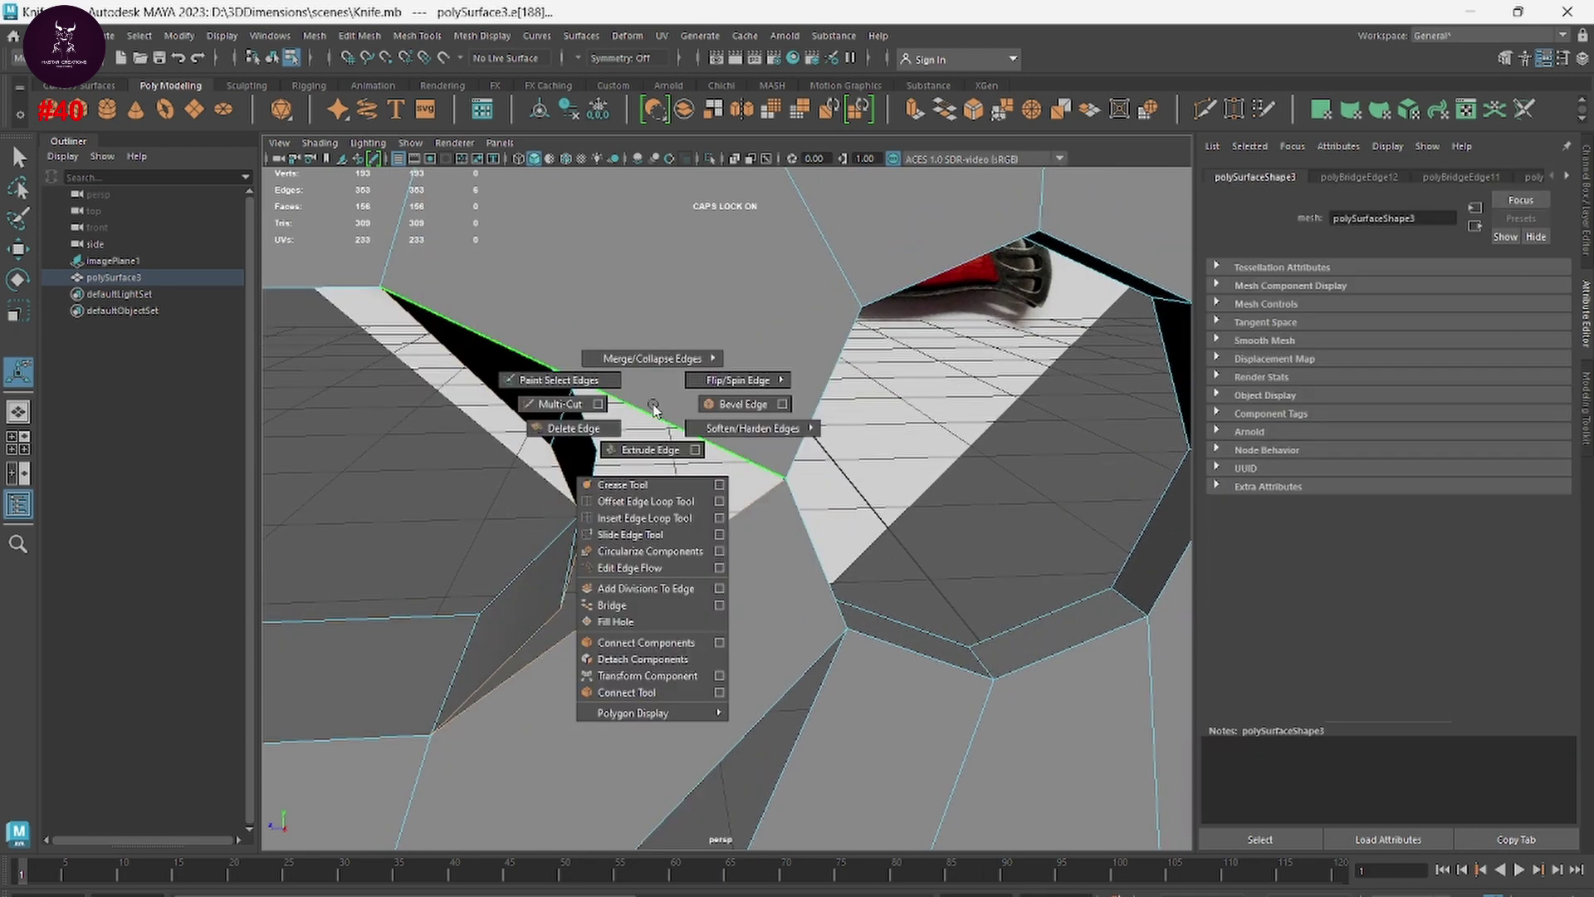
mouse_move(665, 606)
left_mouse_down("alt")
mouse_move(730, 577)
mouse_move(712, 577)
mouse_move(783, 412)
left_mouse_up("alt")
Step: Multi-Cut a new edge across the faces, ending at a vertex near the hole
right_click(783, 413)
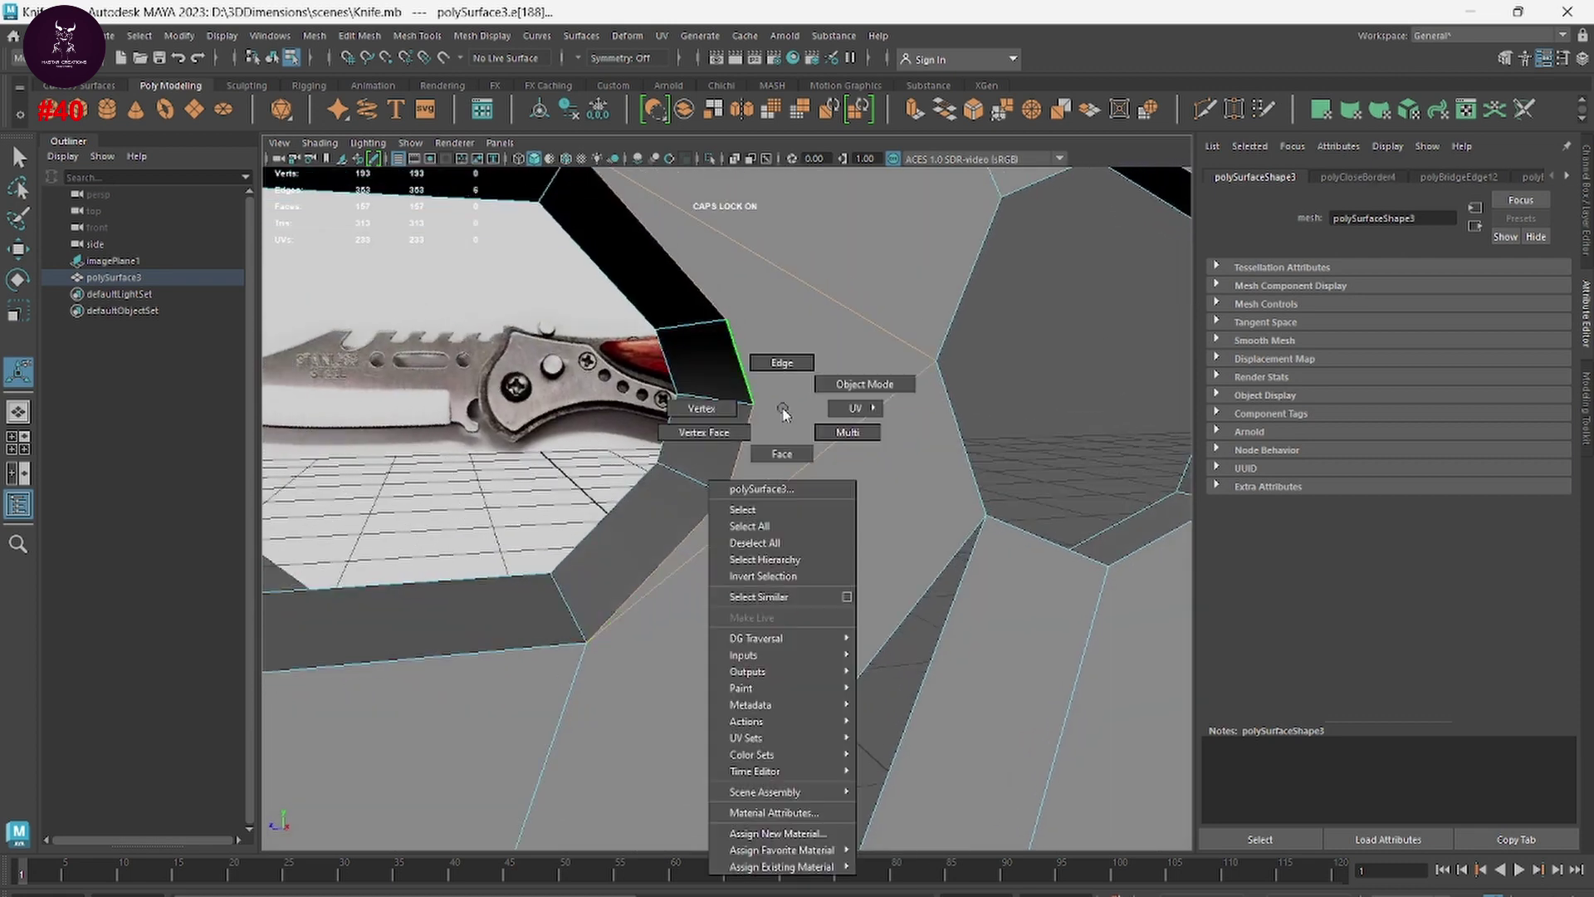
left_click(730, 412)
right_click_drag(784, 407, 710, 401, "shift")
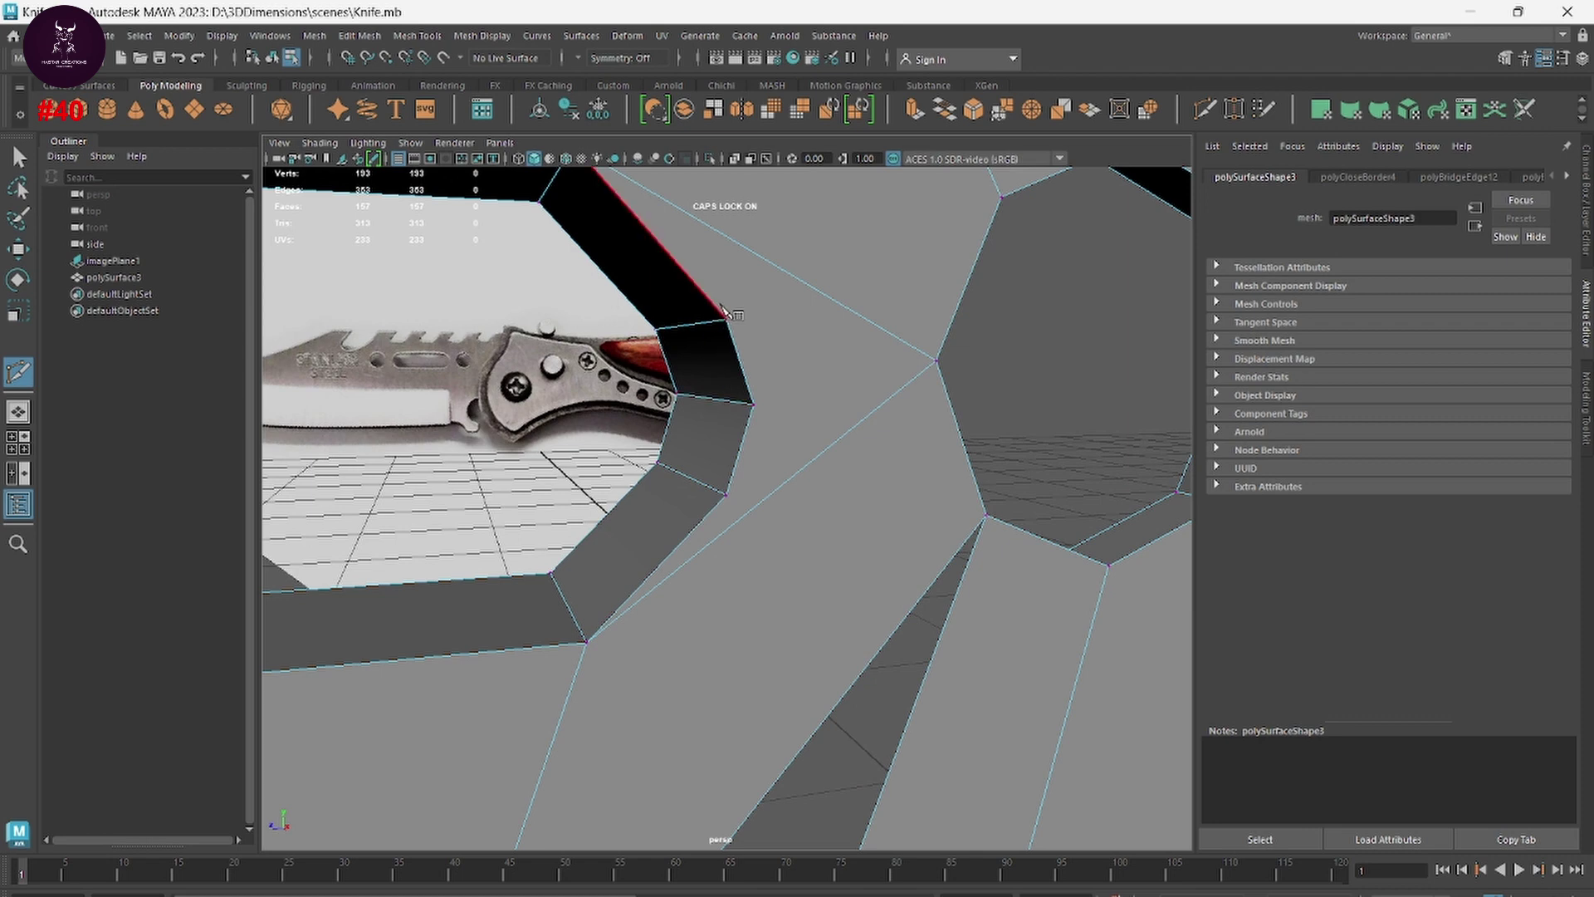
left_click(931, 361)
key("Return")
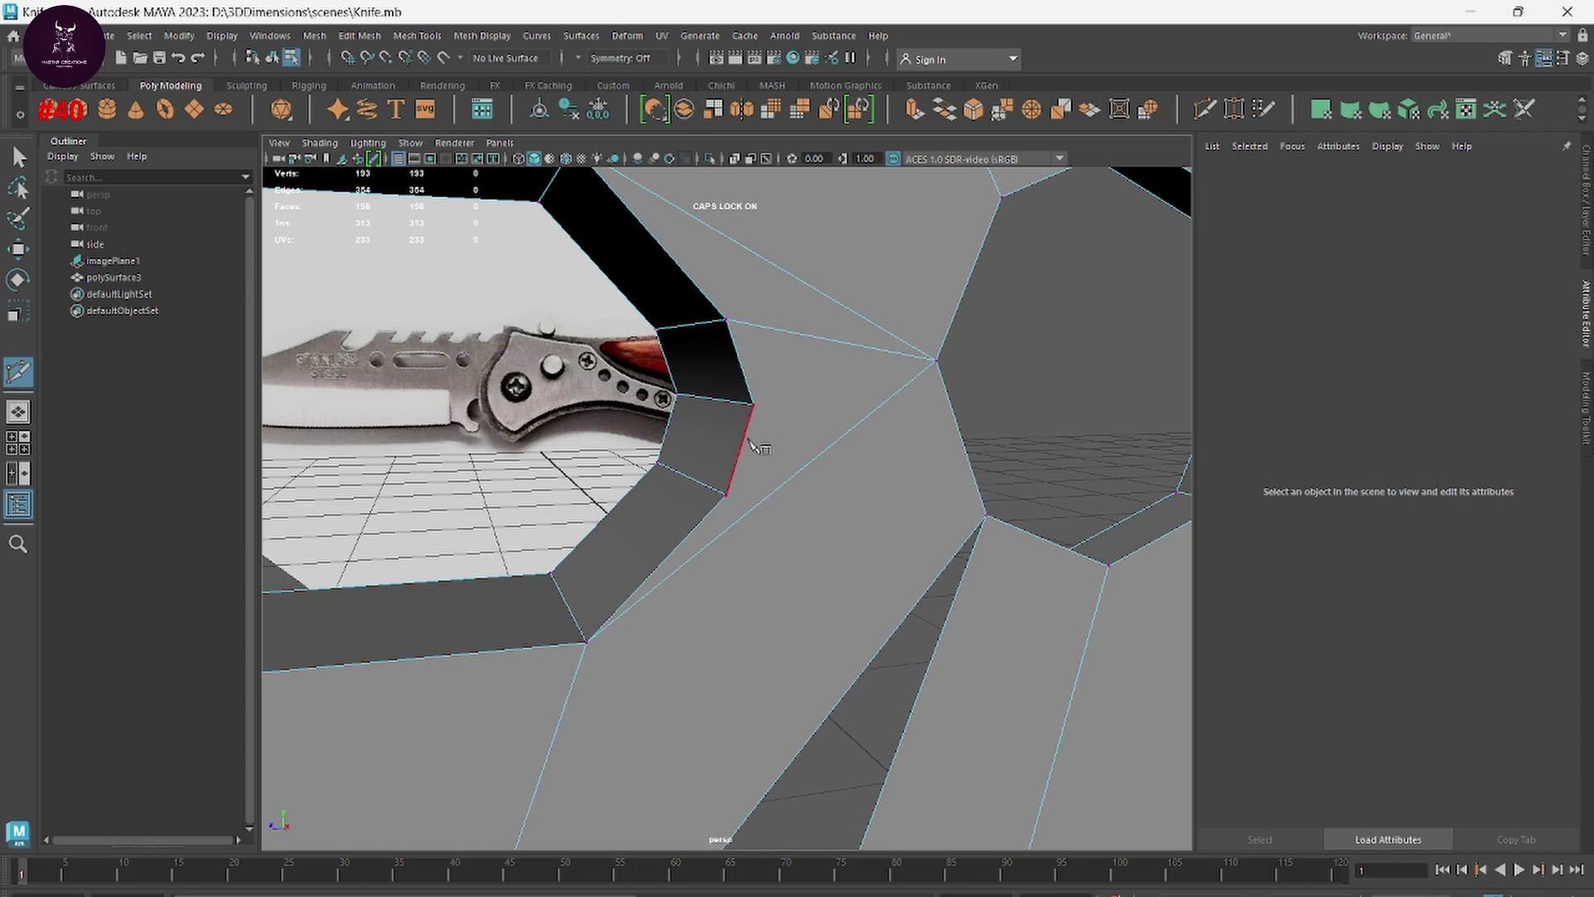
Step: Bridge the two edges of the triangular gap below the holes into a new face
left_click(727, 497)
mouse_move(992, 596)
left_mouse_down("alt")
mouse_move(979, 437)
mouse_move(894, 570)
left_mouse_up("alt")
right_click_drag(805, 472, 806, 531)
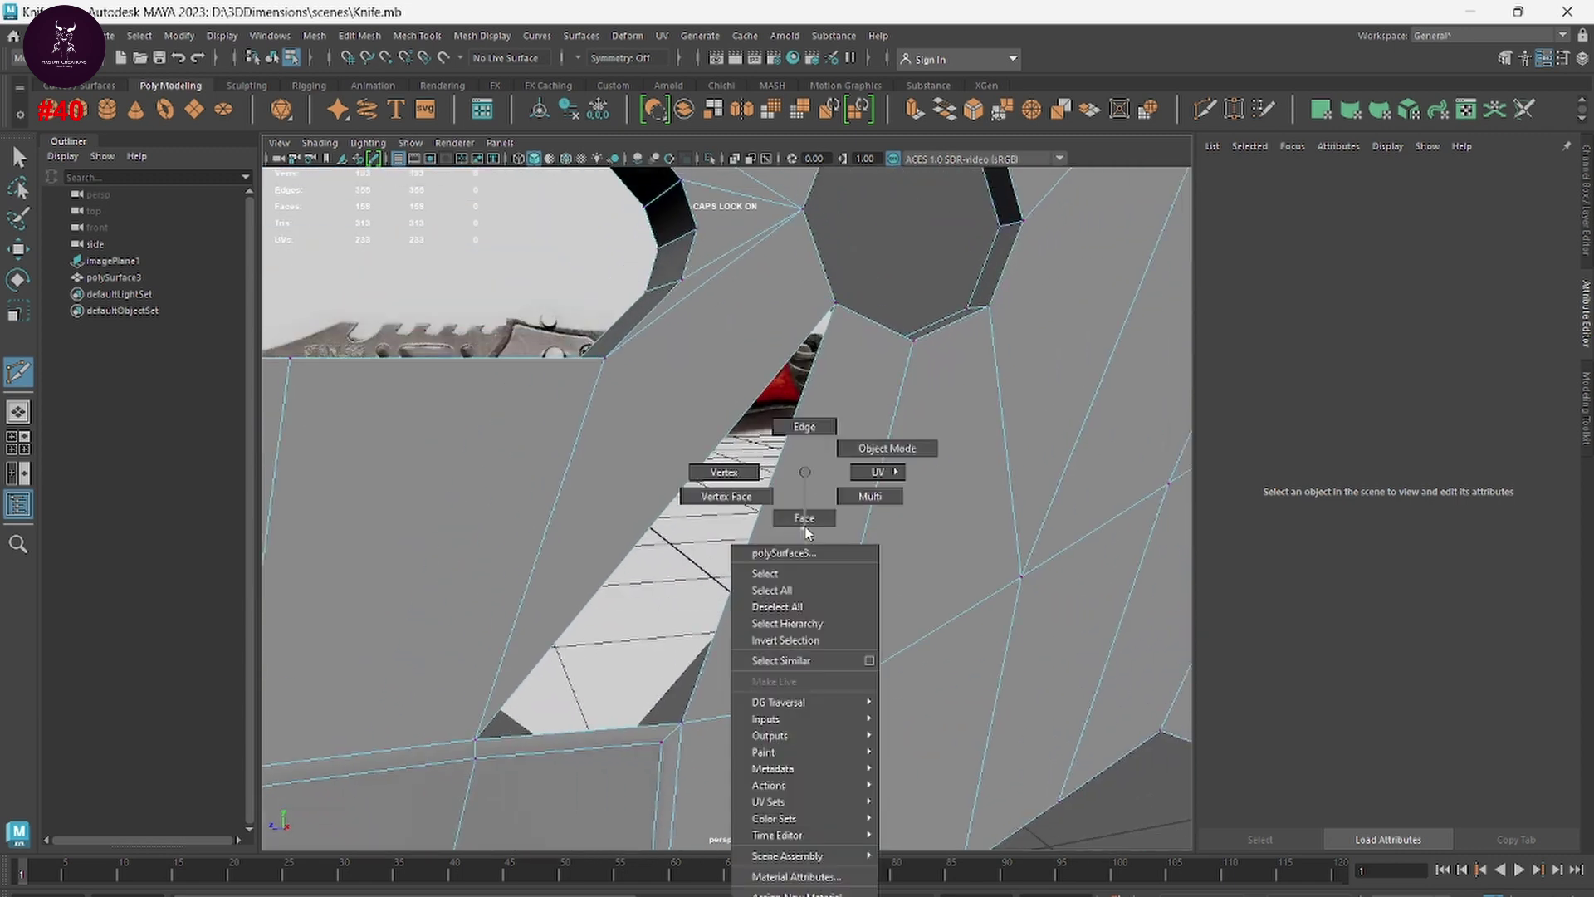
right_click_drag(803, 432, 810, 436)
key("w")
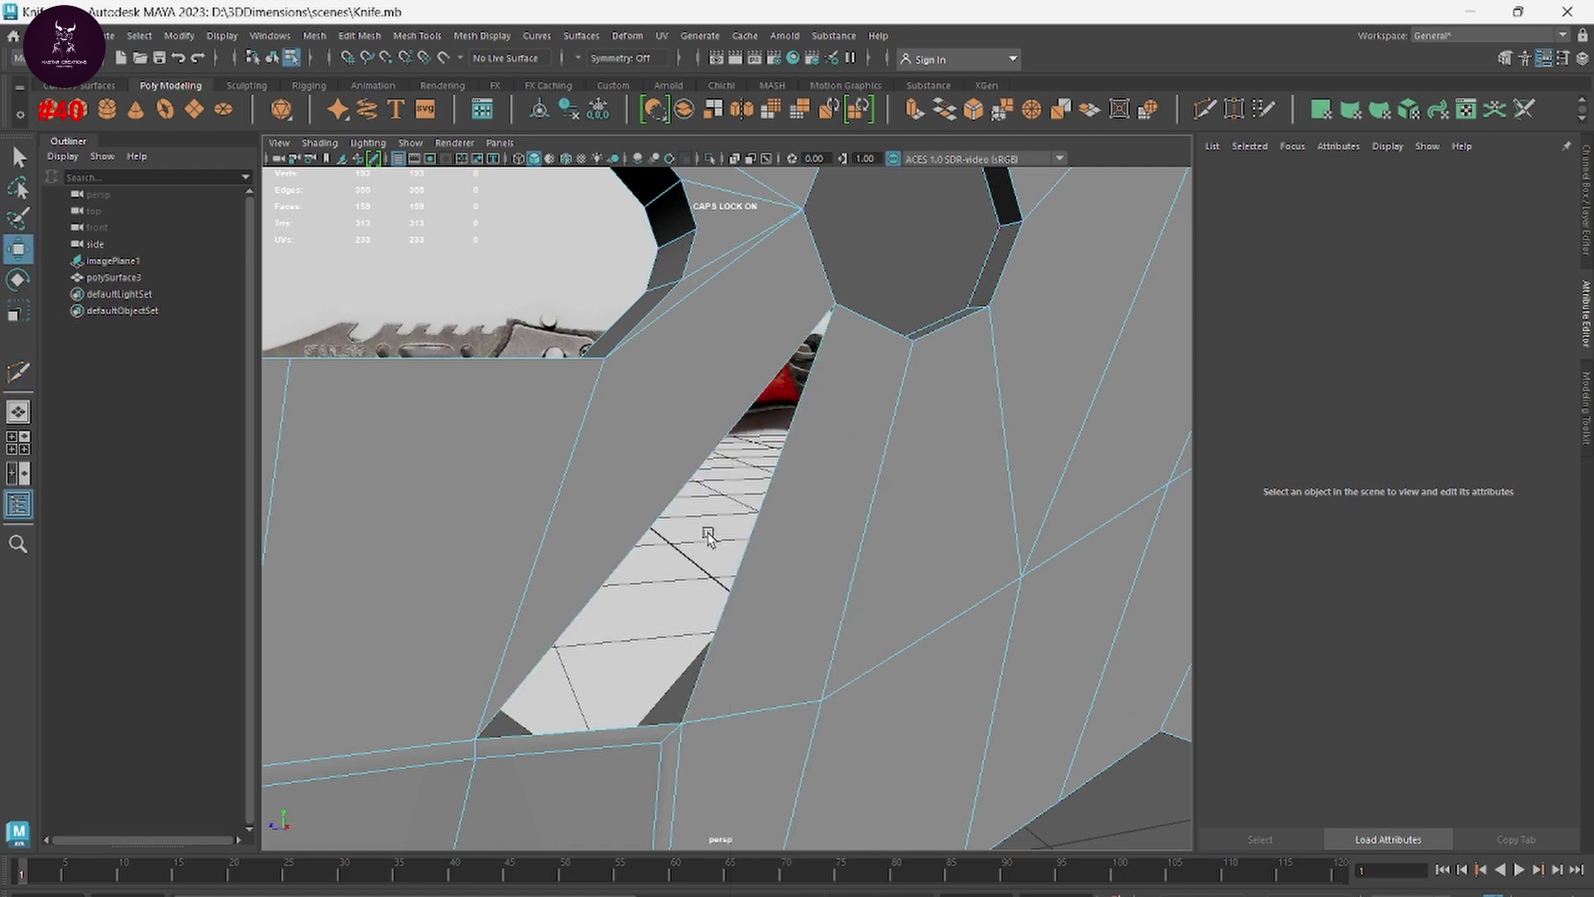
left_click(712, 535)
right_click_drag(734, 509, 715, 724, "shift")
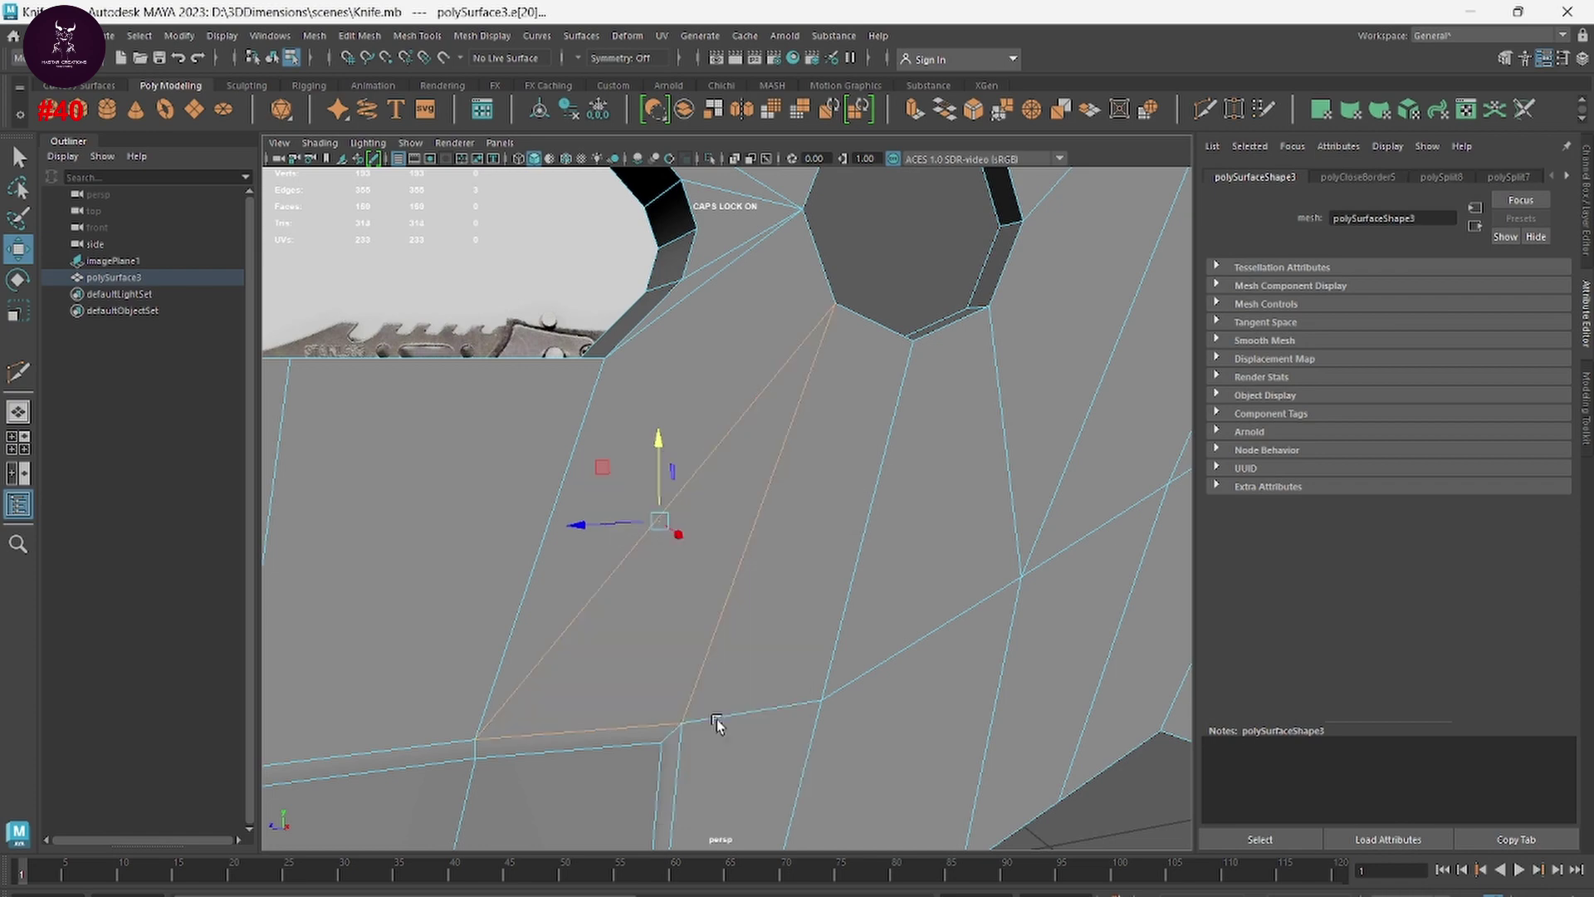
mouse_move(715, 724)
left_mouse_down("alt")
mouse_move(747, 598)
mouse_move(979, 598)
mouse_move(1027, 512)
left_mouse_up("alt")
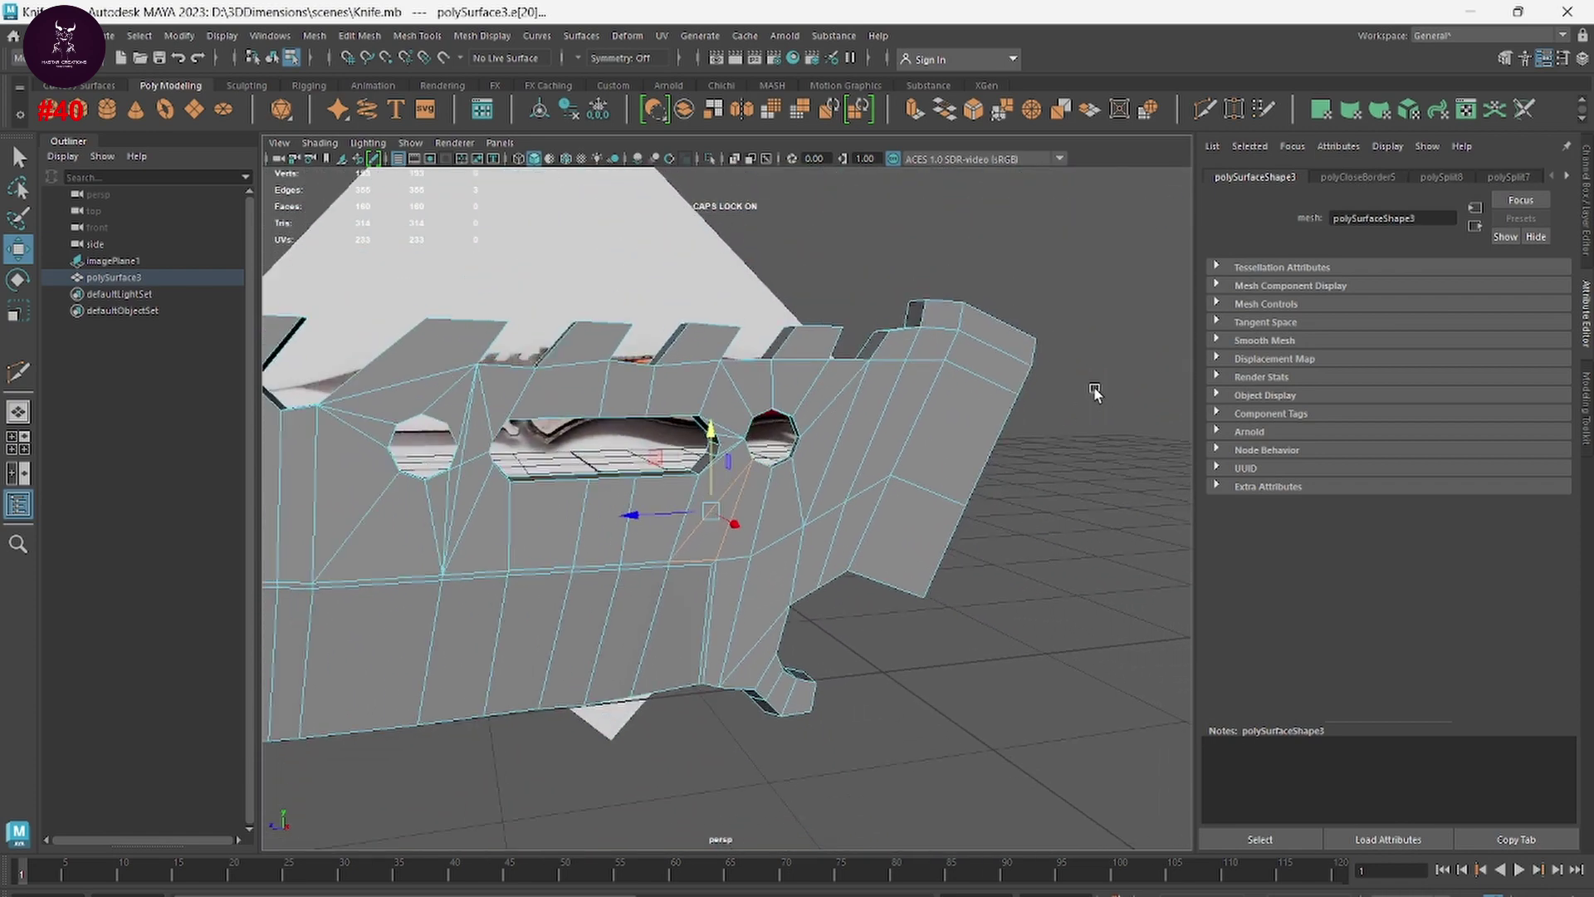
Step: Return to Object Mode and orbit around to check the whole knife
right_click_drag(1114, 390, 1159, 362)
mouse_move(1055, 473)
left_mouse_down("alt")
mouse_move(1033, 519)
mouse_move(1008, 382)
left_mouse_up("alt")
left_click(1007, 382)
mouse_move(953, 330)
left_mouse_down("alt")
mouse_move(701, 462)
mouse_move(944, 438)
mouse_move(796, 518)
left_mouse_up("alt")
left_click(796, 518)
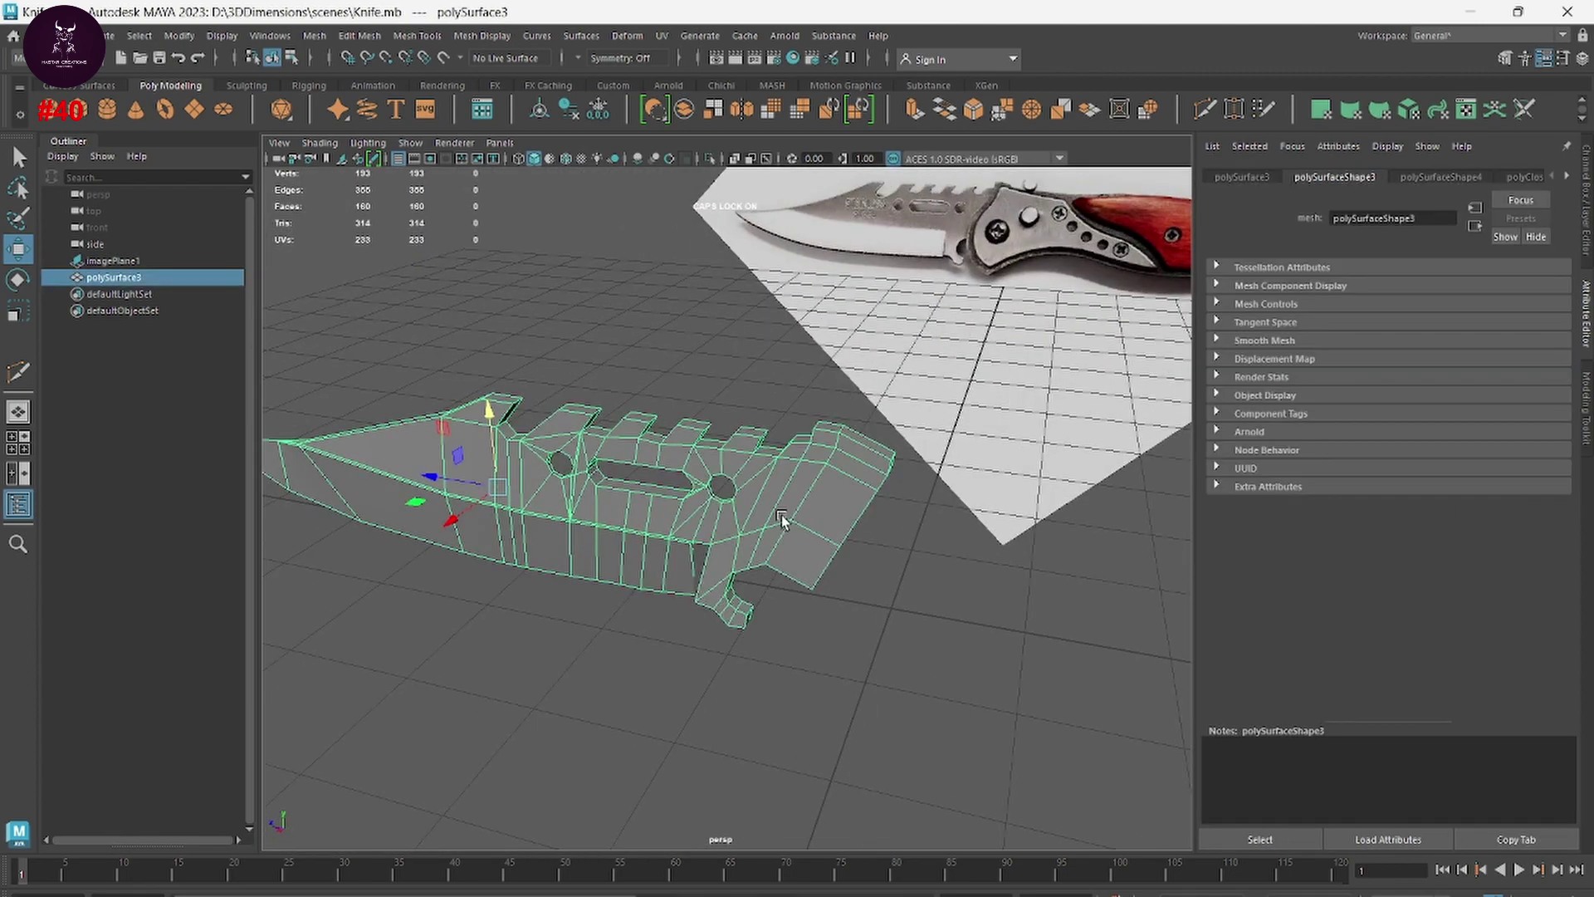
mouse_move(858, 579)
left_mouse_down("alt")
mouse_move(805, 613)
mouse_move(797, 651)
mouse_move(835, 621)
mouse_move(920, 654)
mouse_move(925, 640)
left_mouse_up("alt")
middle_click_drag(925, 641, 1048, 624, "alt")
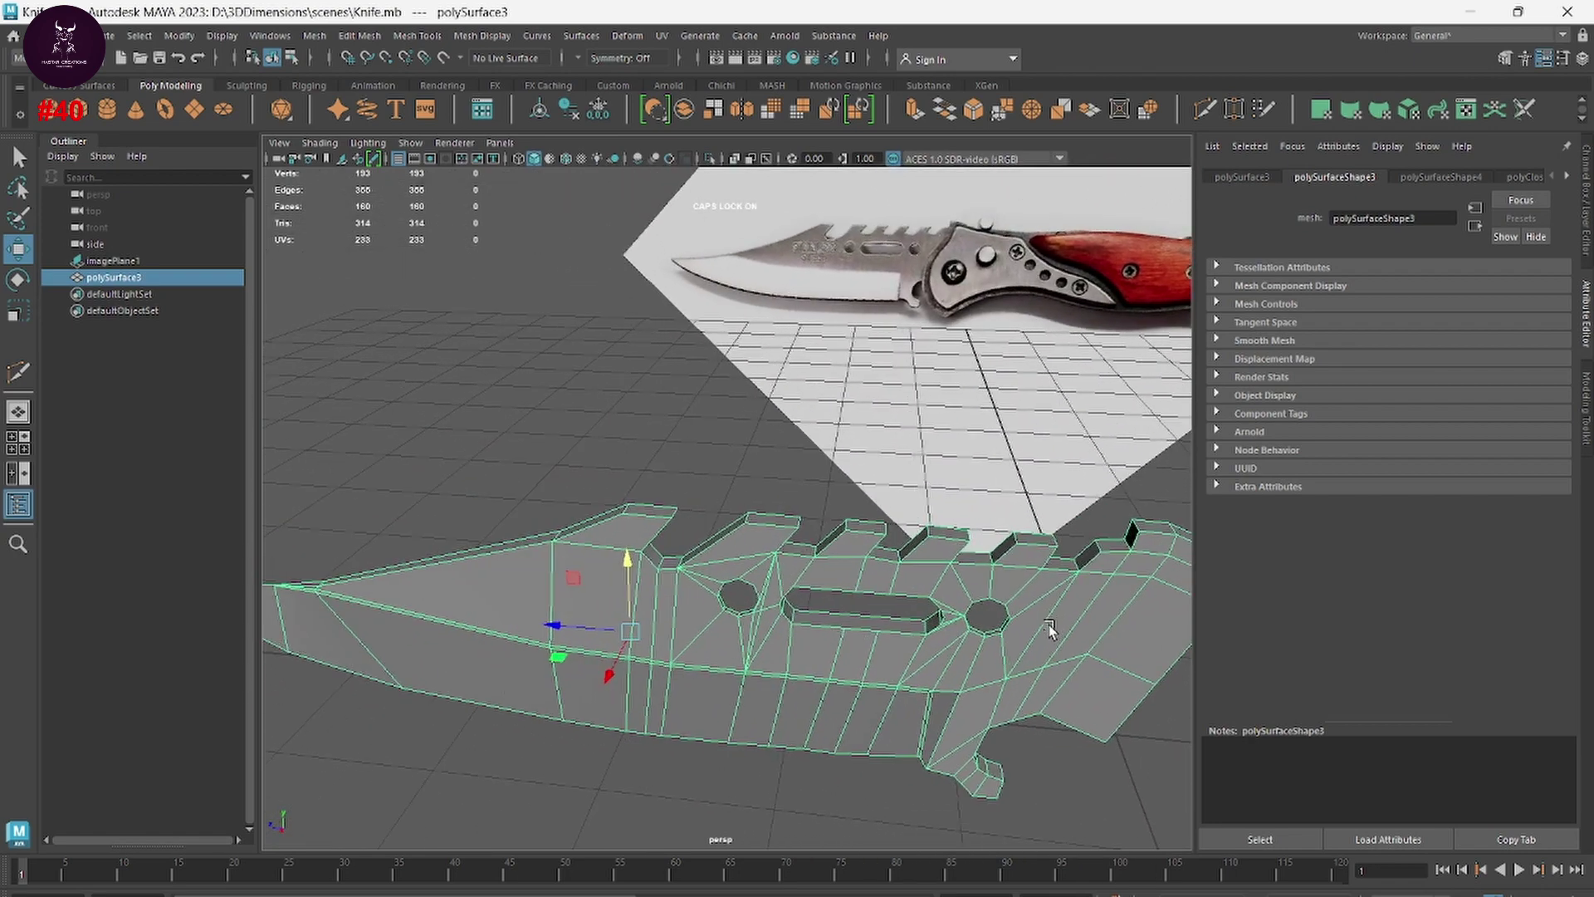
right_click(716, 434)
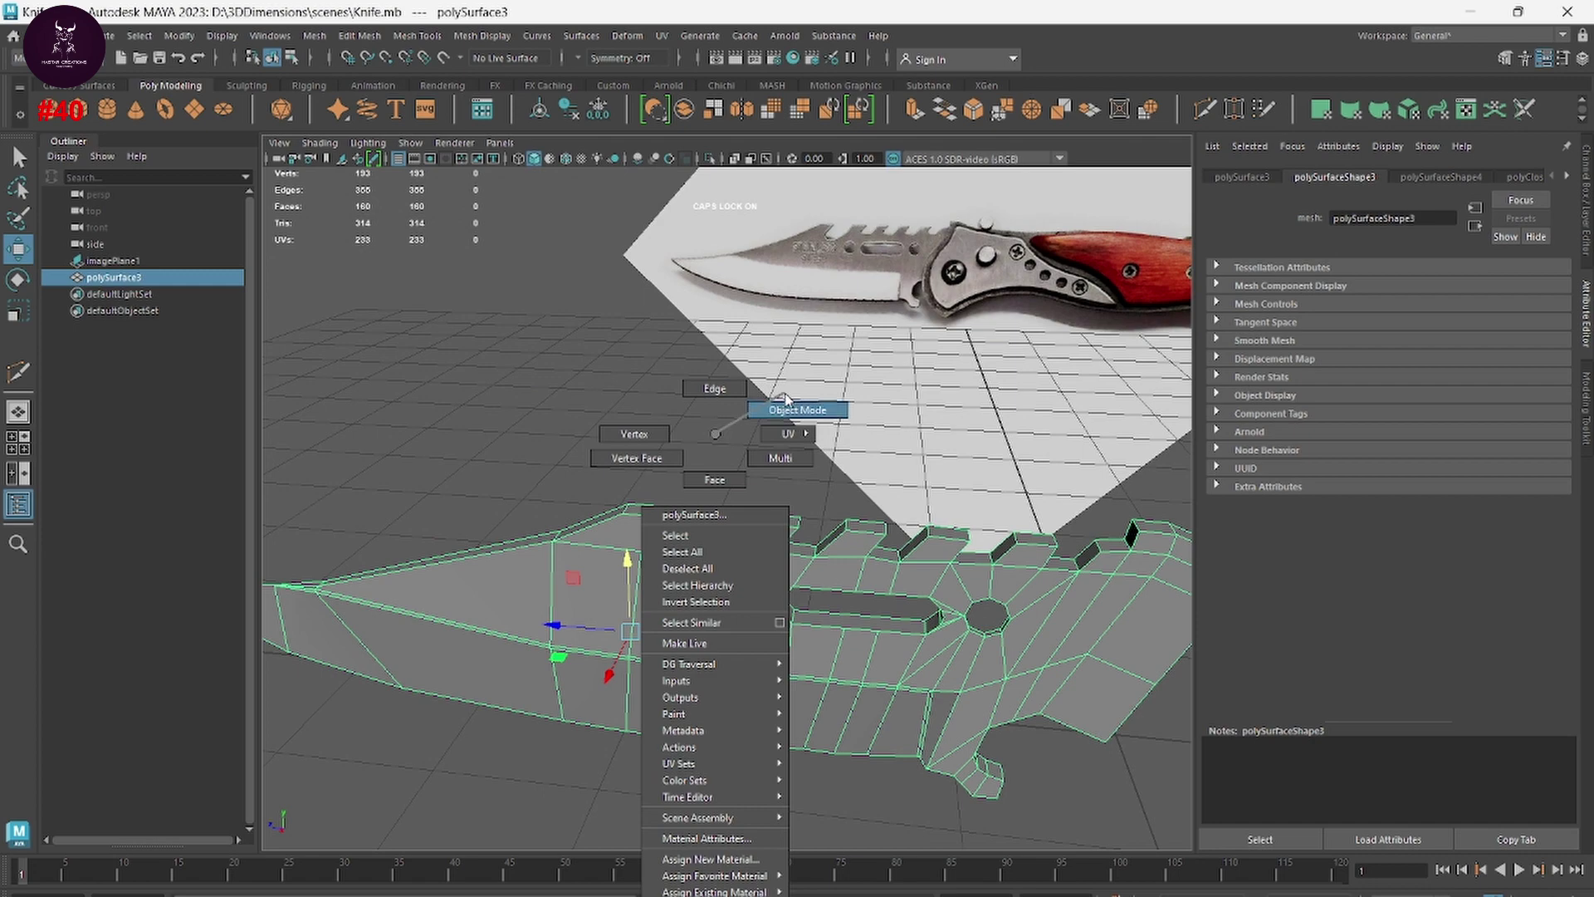
left_click(785, 404)
left_click(720, 420)
Step: Zoom in near the slot and round hole and select corner vertices in Vertex mode
left_click_drag(719, 590, 739, 591, "alt")
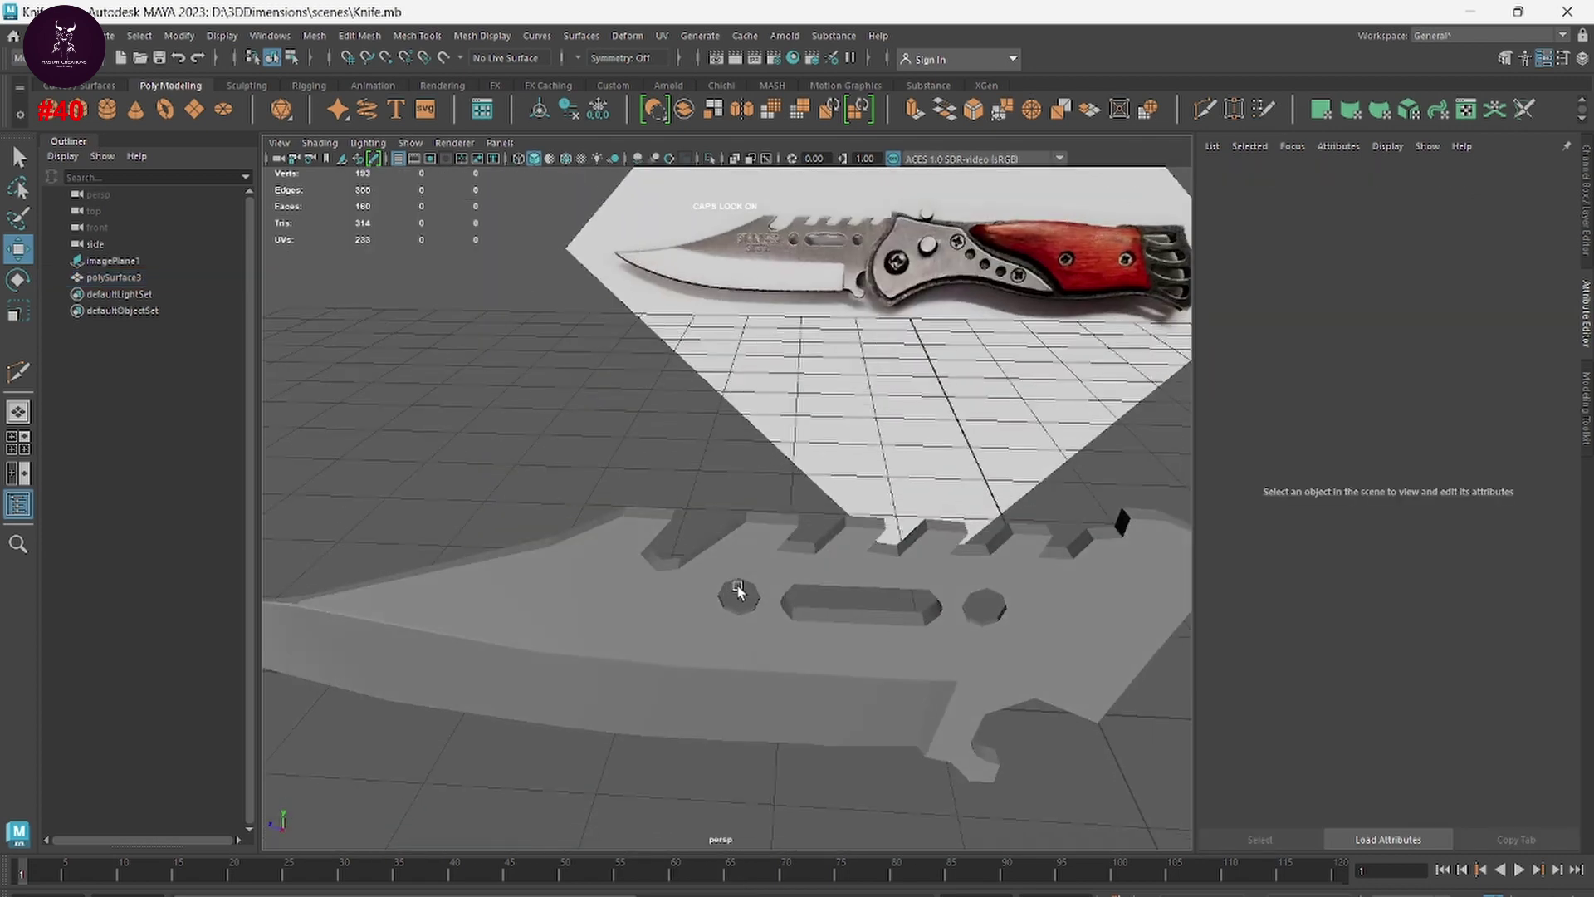
mouse_move(945, 608)
left_mouse_down("alt")
mouse_move(911, 676)
mouse_move(811, 637)
left_mouse_up("alt")
right_click_drag(811, 636, 885, 603, "alt")
mouse_move(885, 603)
left_mouse_down("alt")
mouse_move(790, 612)
mouse_move(886, 622)
mouse_move(776, 452)
mouse_move(745, 490)
mouse_move(798, 475)
left_mouse_up("alt")
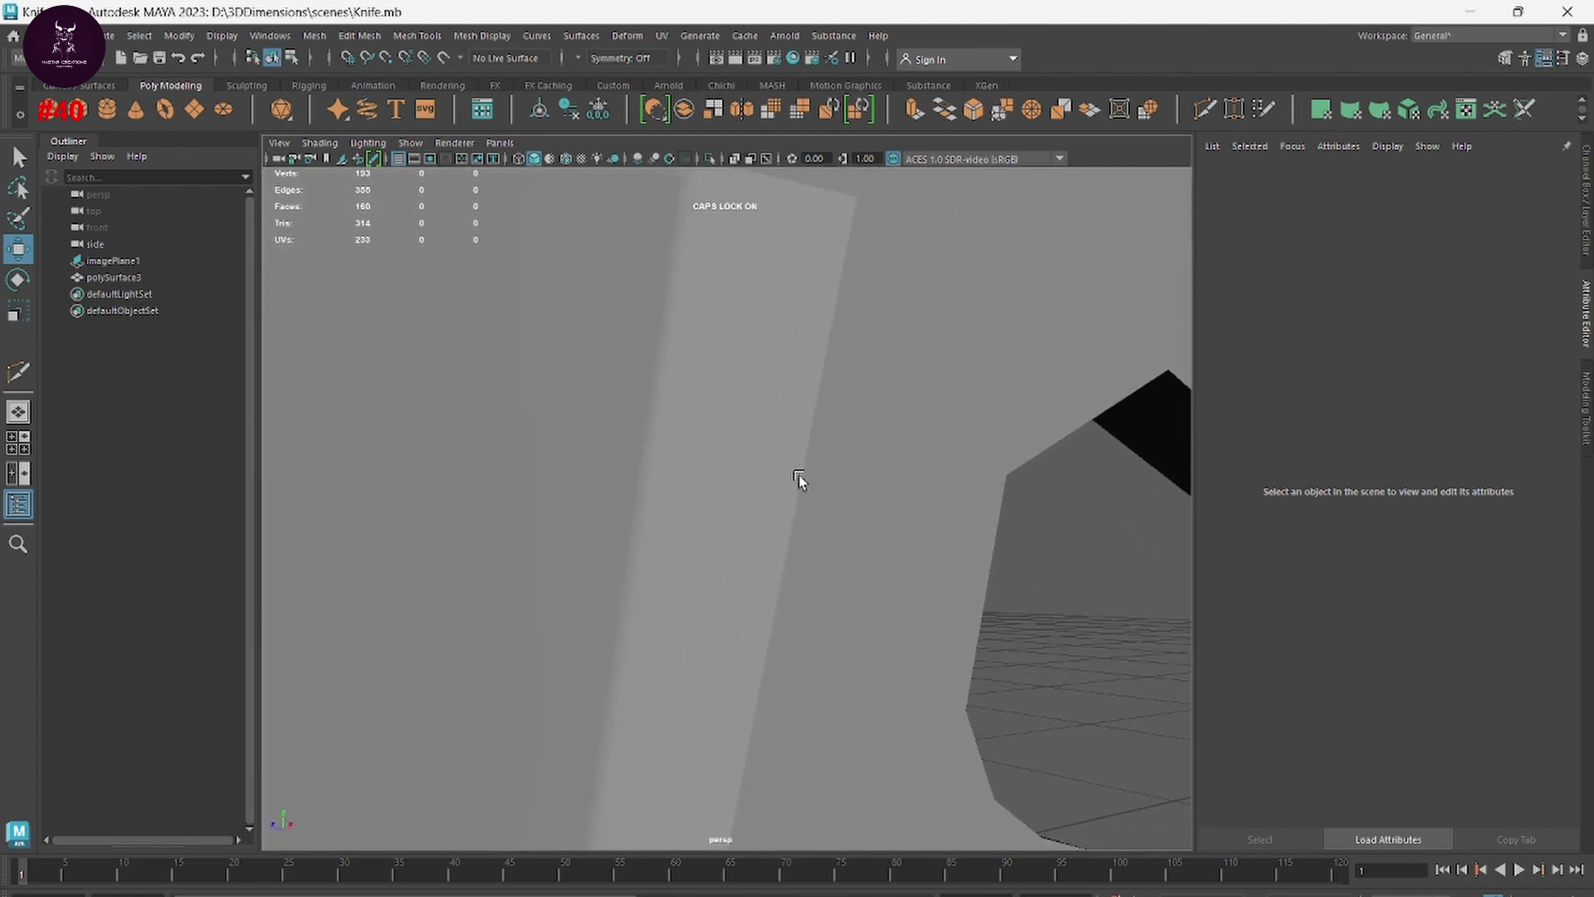
left_click(801, 381)
right_click_drag(800, 375, 810, 338)
left_click_drag(810, 338, 769, 401, "alt")
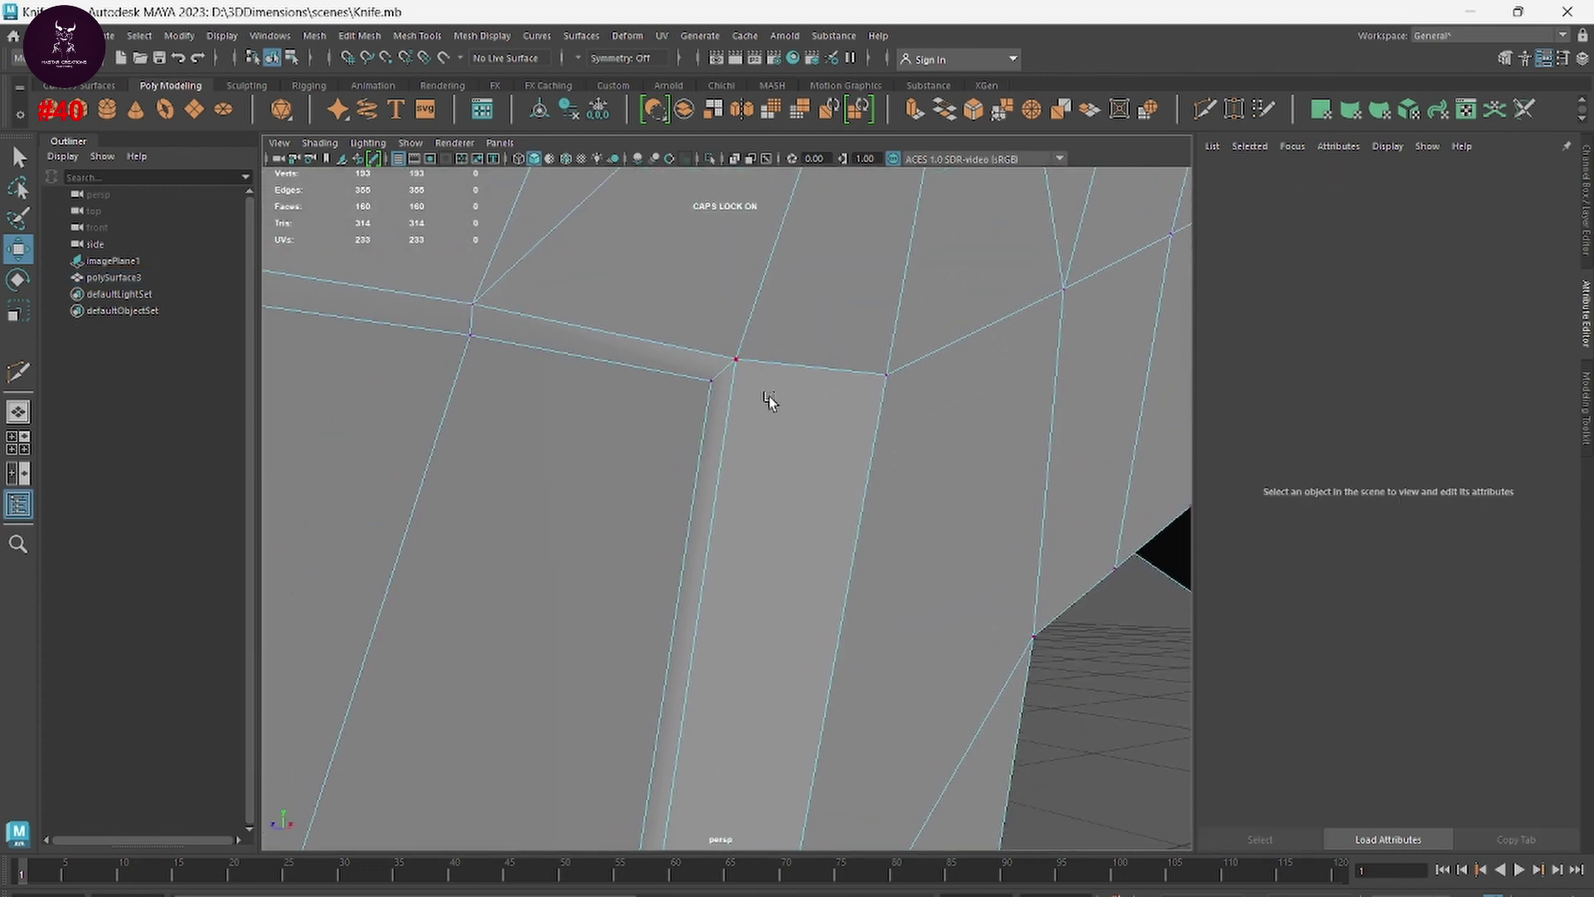
scroll(748, 407, "up", 3)
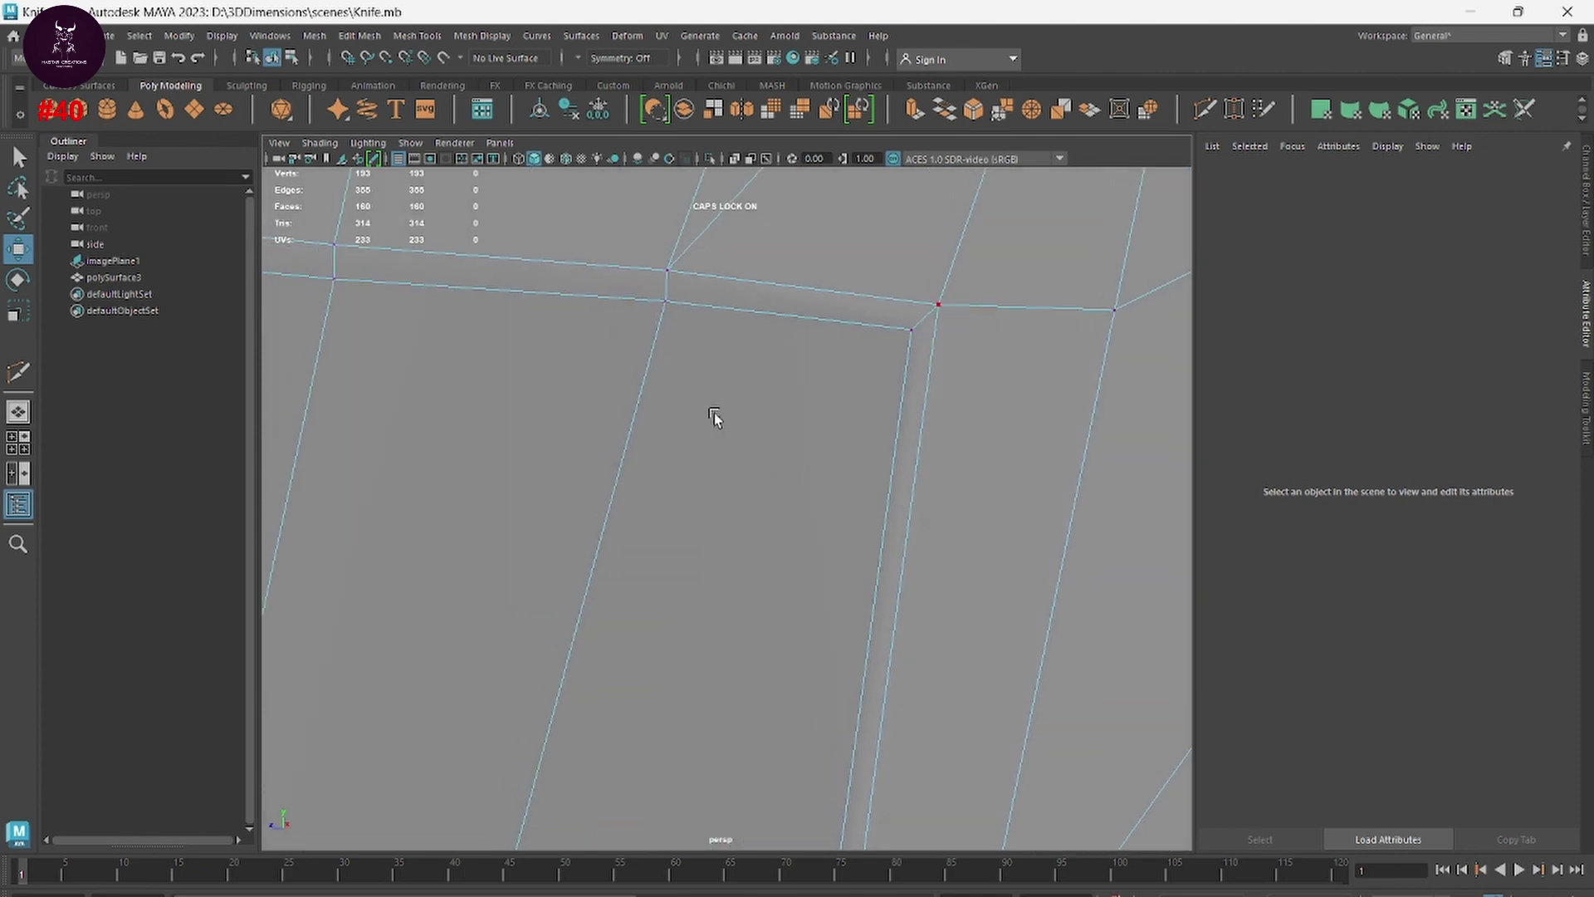
scroll(715, 416, "up", 3)
mouse_move(794, 387)
left_mouse_down("alt")
mouse_move(675, 447)
mouse_move(677, 509)
mouse_move(716, 495)
mouse_move(816, 392)
mouse_move(691, 445)
mouse_move(899, 544)
left_mouse_up("alt")
left_click(787, 411)
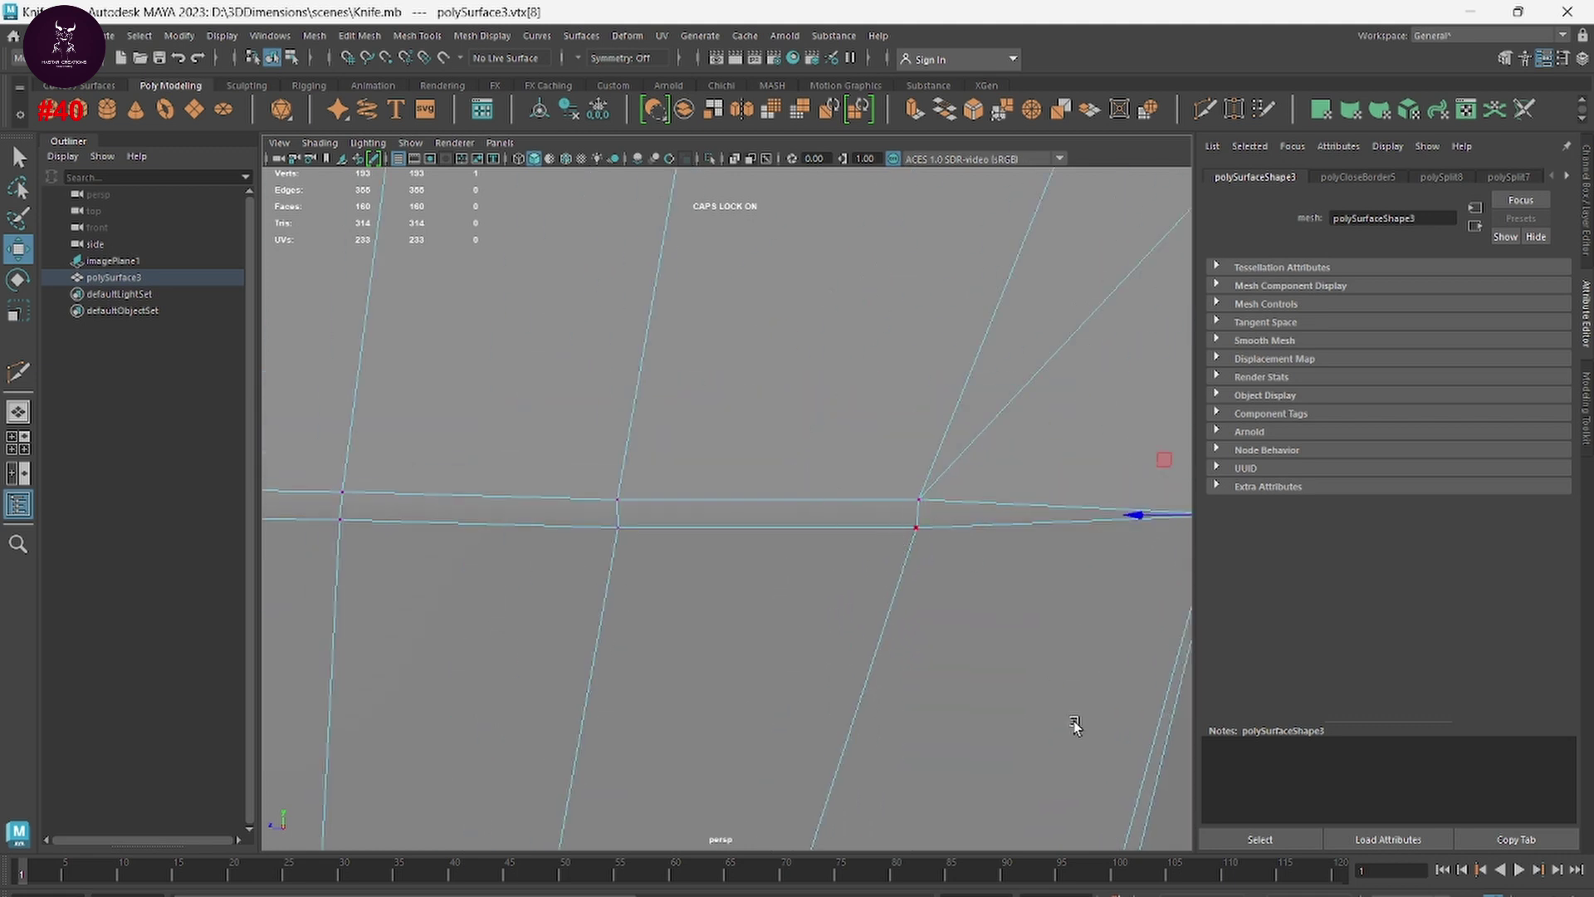
mouse_move(1075, 725)
left_mouse_down("alt")
mouse_move(960, 439)
mouse_move(849, 641)
mouse_move(880, 656)
left_mouse_up("alt")
left_click(856, 649)
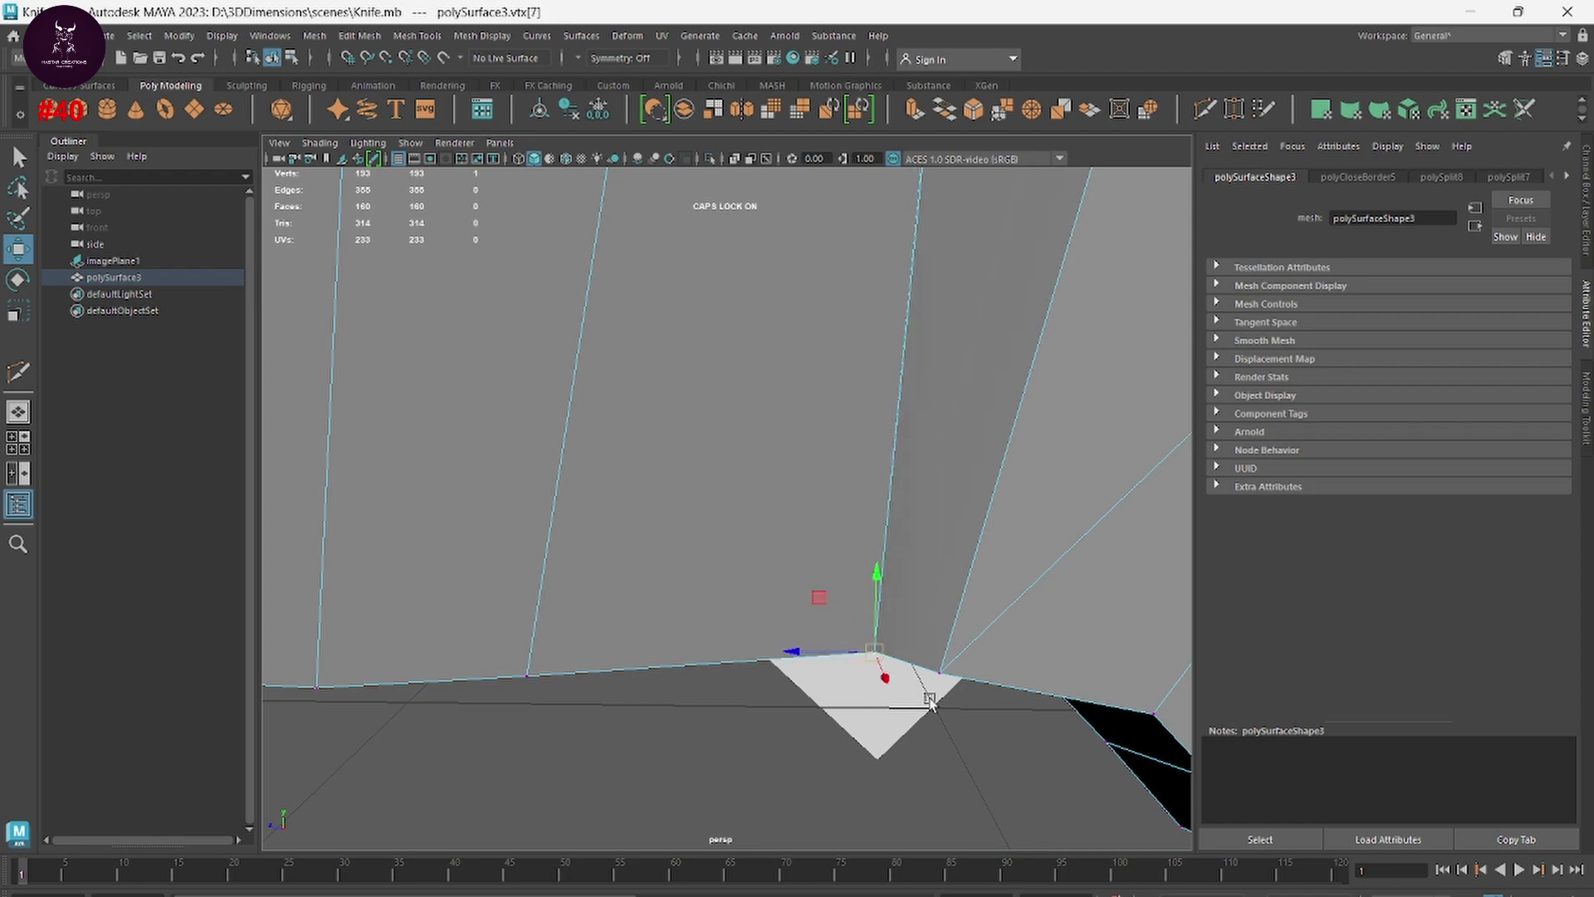
Step: Slide the sliver face's two vertices left along X with the Move tool
right_click_drag(780, 472, 790, 778)
right_click_drag(939, 432, 941, 434)
mouse_move(940, 434)
left_mouse_down("alt")
mouse_move(705, 701)
mouse_move(1002, 704)
mouse_move(706, 684)
mouse_move(656, 595)
mouse_move(537, 605)
mouse_move(765, 715)
left_mouse_up("alt")
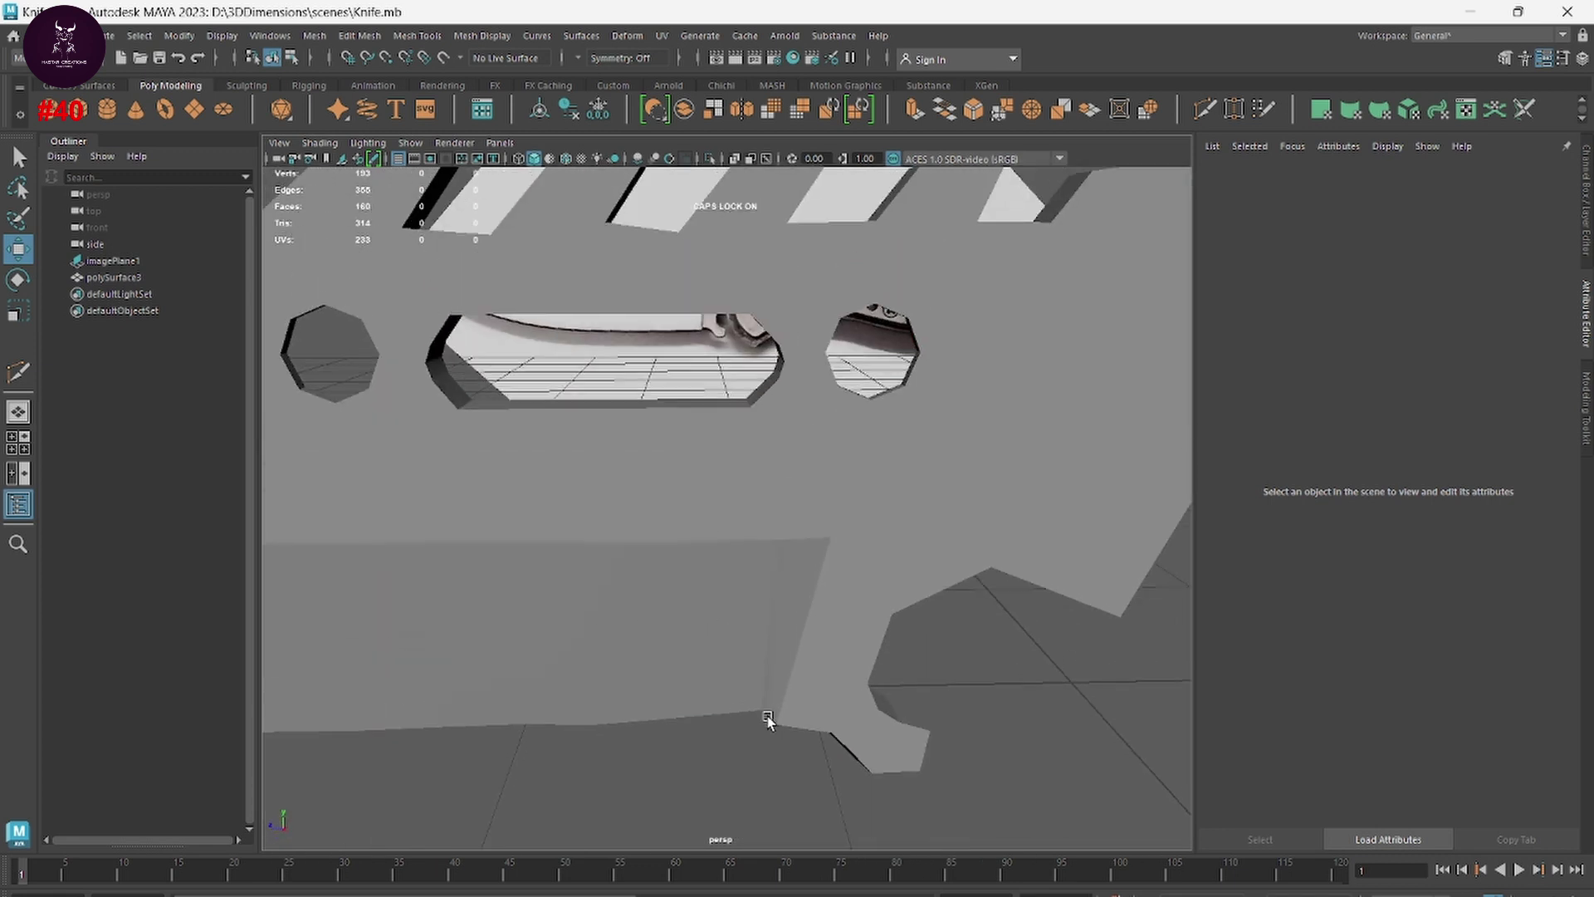
left_click(837, 555)
right_click_drag(837, 555, 764, 470)
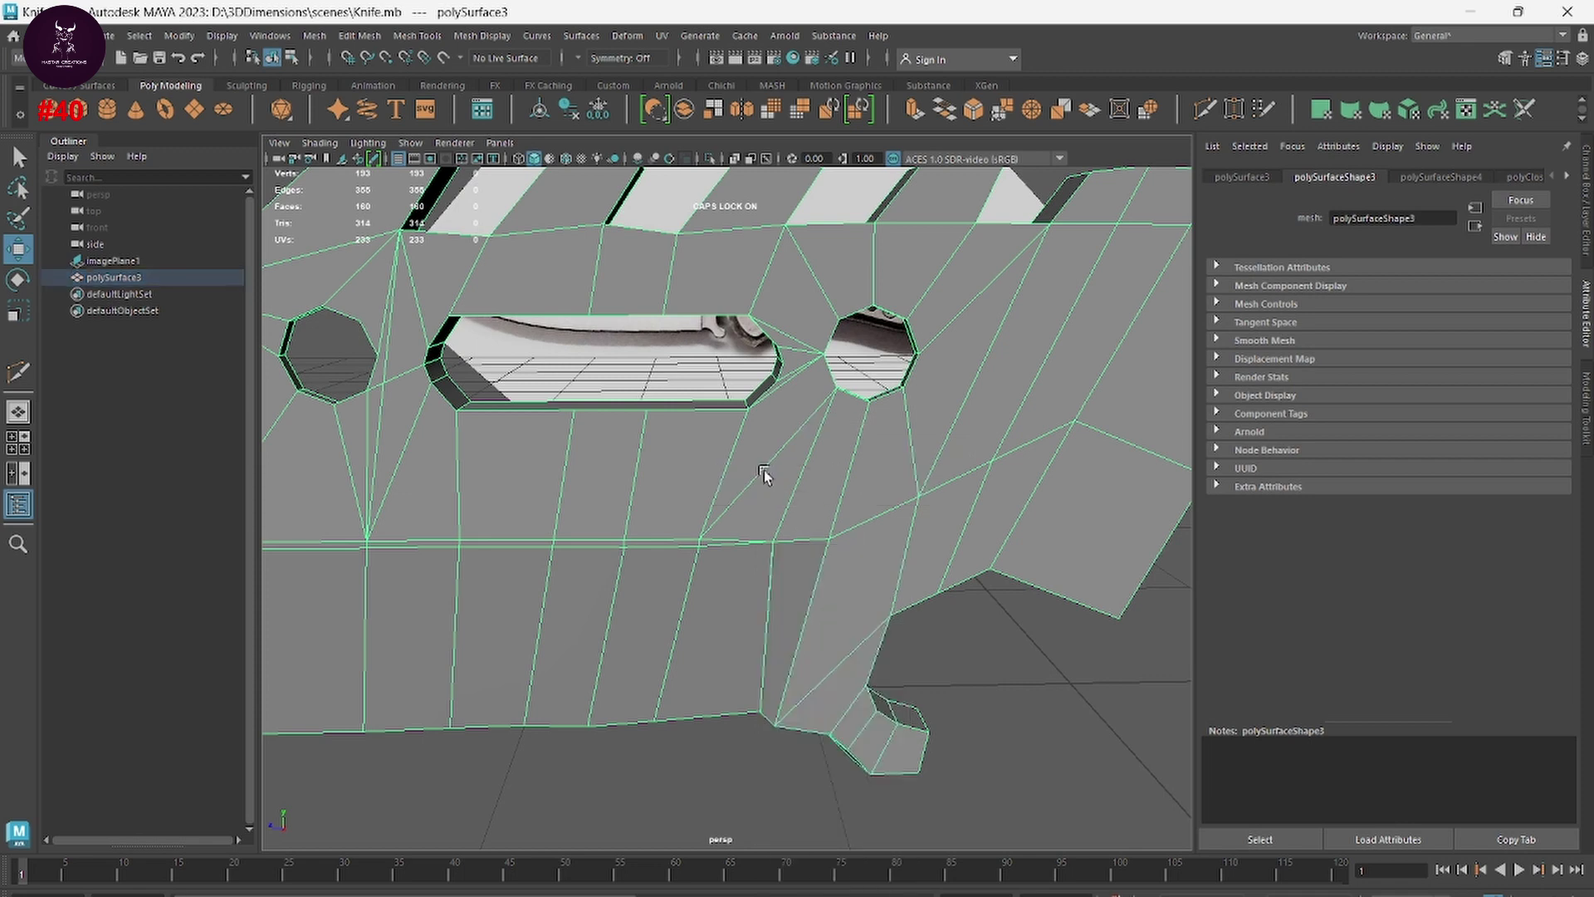
left_click(823, 539)
left_click_drag(791, 542, 753, 538)
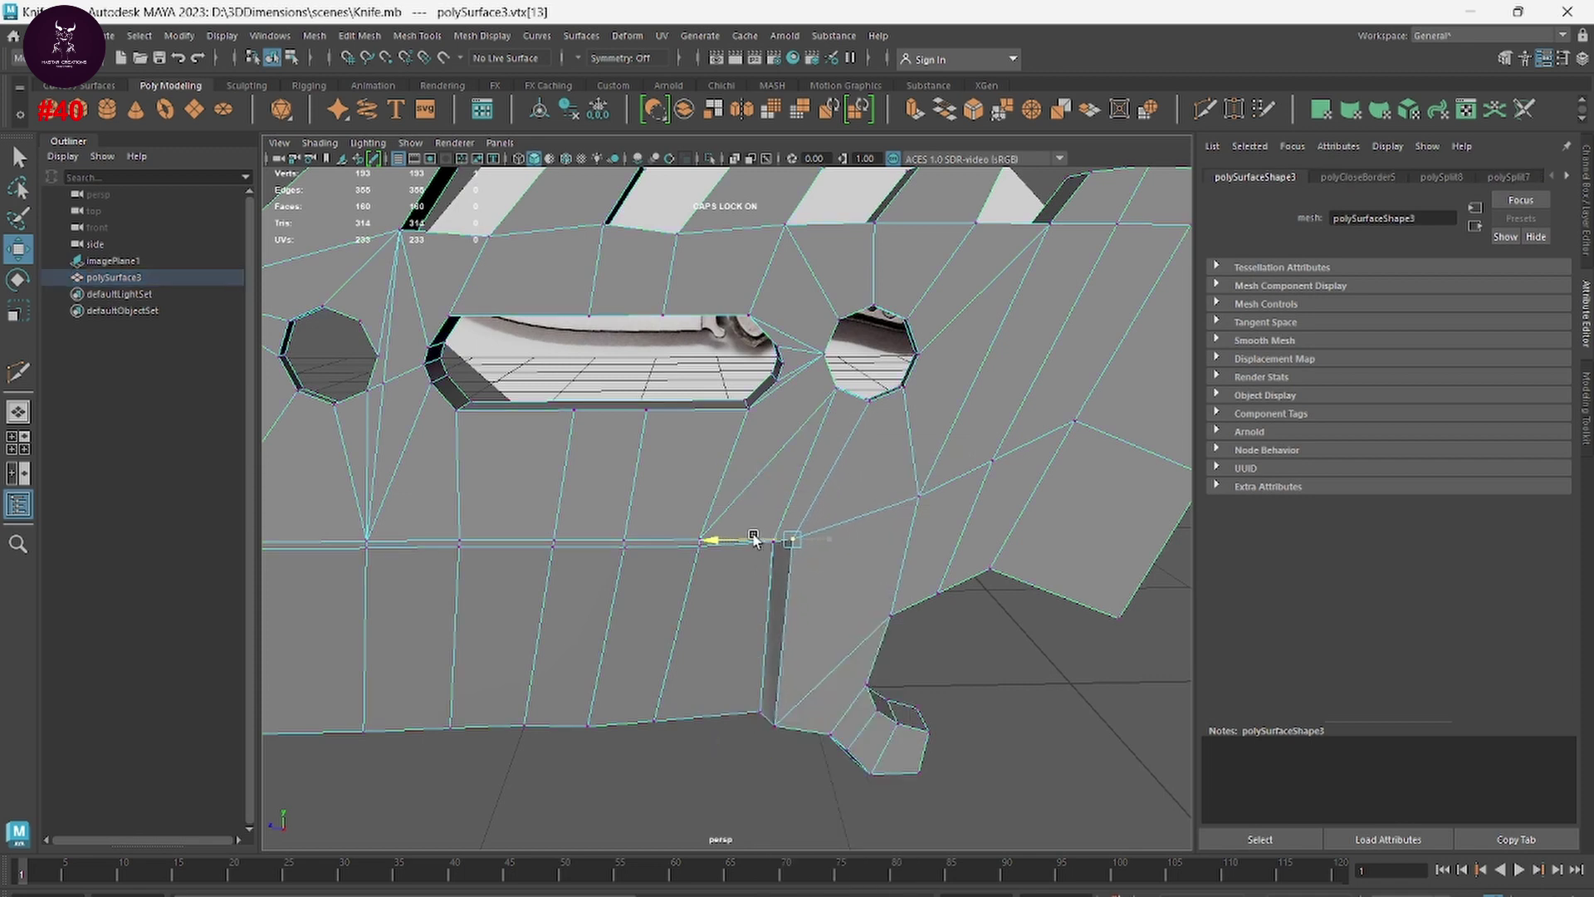
left_click_drag(755, 729, 749, 729)
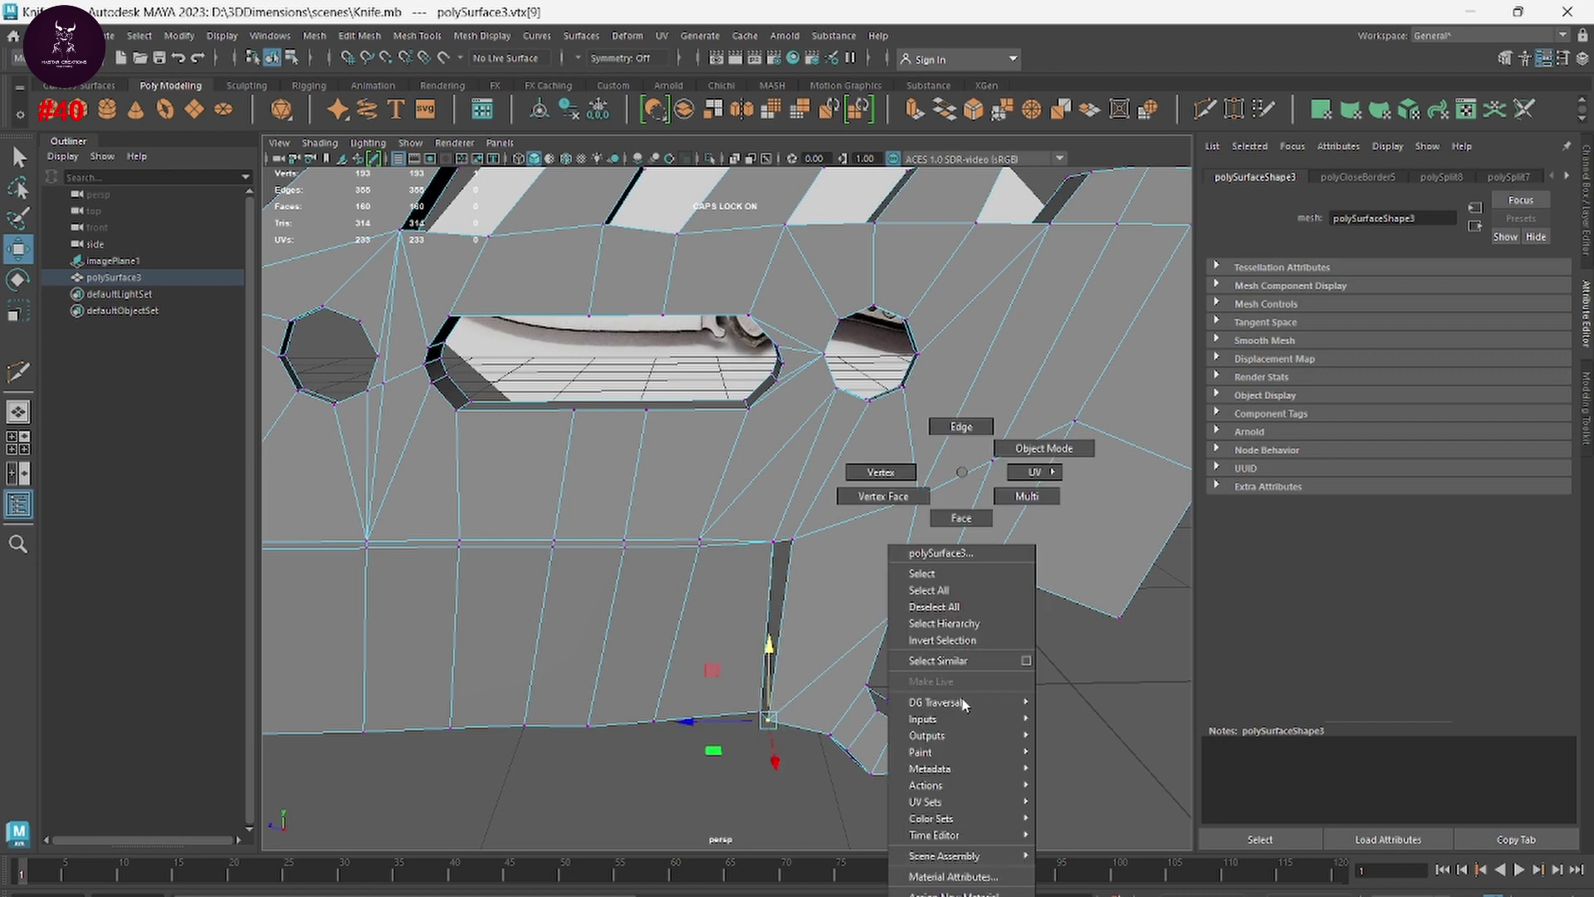
Step: Return to Object Mode and reselect the knife mesh
right_click_drag(979, 719, 1039, 449)
left_click(1071, 660)
scroll(764, 670, "down", 8)
mouse_move(765, 669)
left_mouse_down("alt")
mouse_move(853, 683)
mouse_move(822, 690)
mouse_move(1086, 615)
mouse_move(1039, 671)
mouse_move(747, 673)
mouse_move(830, 694)
mouse_move(886, 651)
mouse_move(1060, 632)
mouse_move(759, 586)
left_mouse_up("alt")
left_click(759, 585)
Step: Mirror the knife half across X and slide the copy toward the original
left_click_drag(822, 654, 845, 646, "alt")
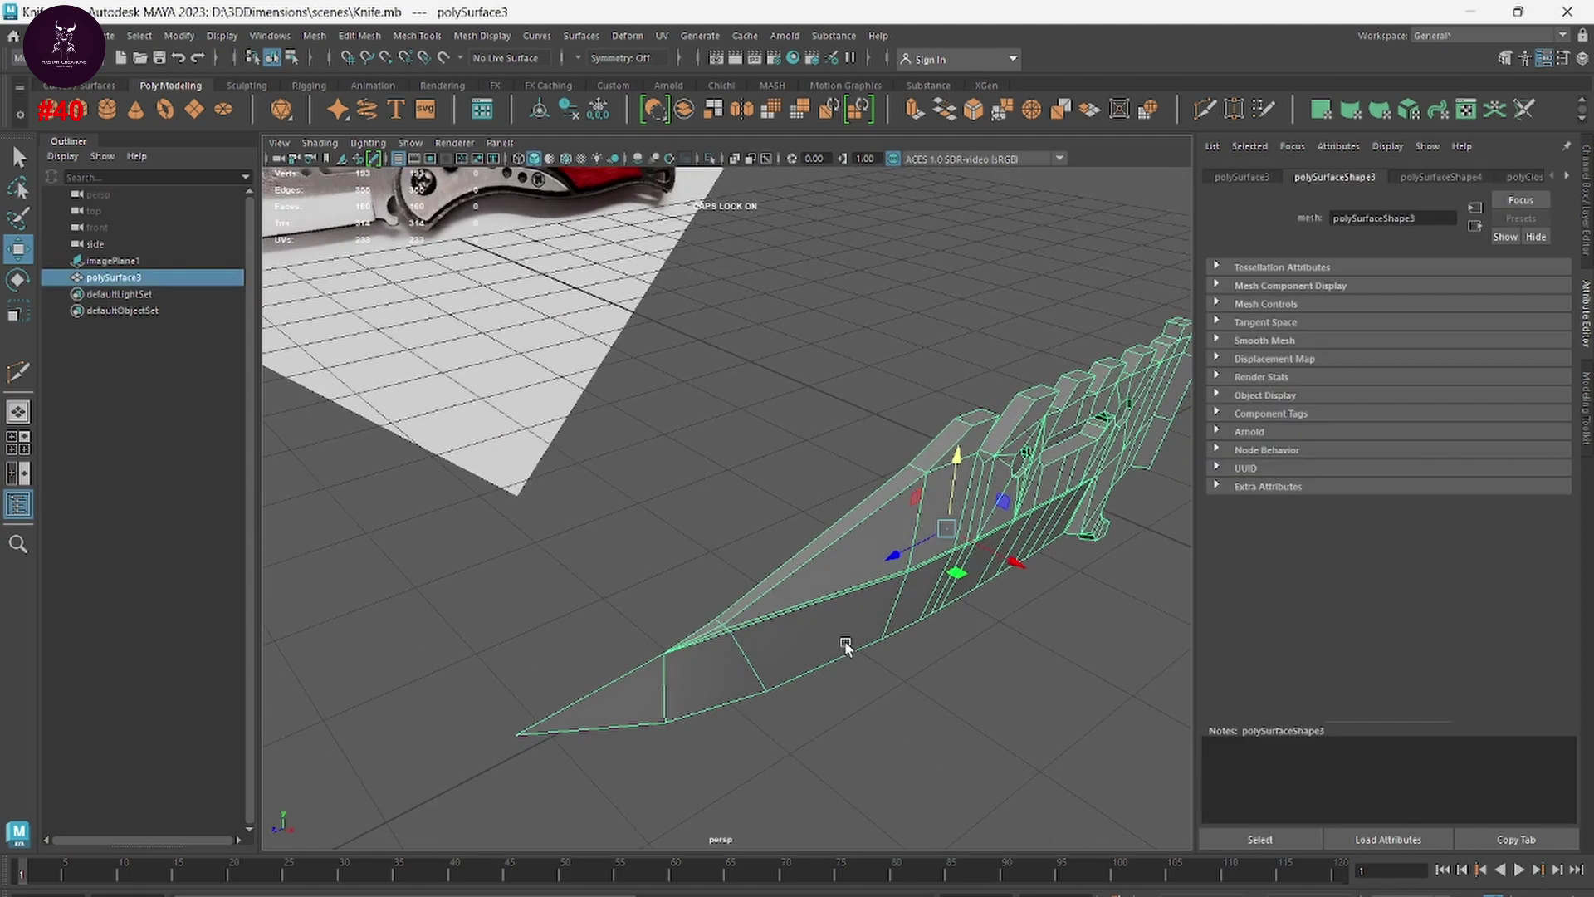
left_click(749, 113)
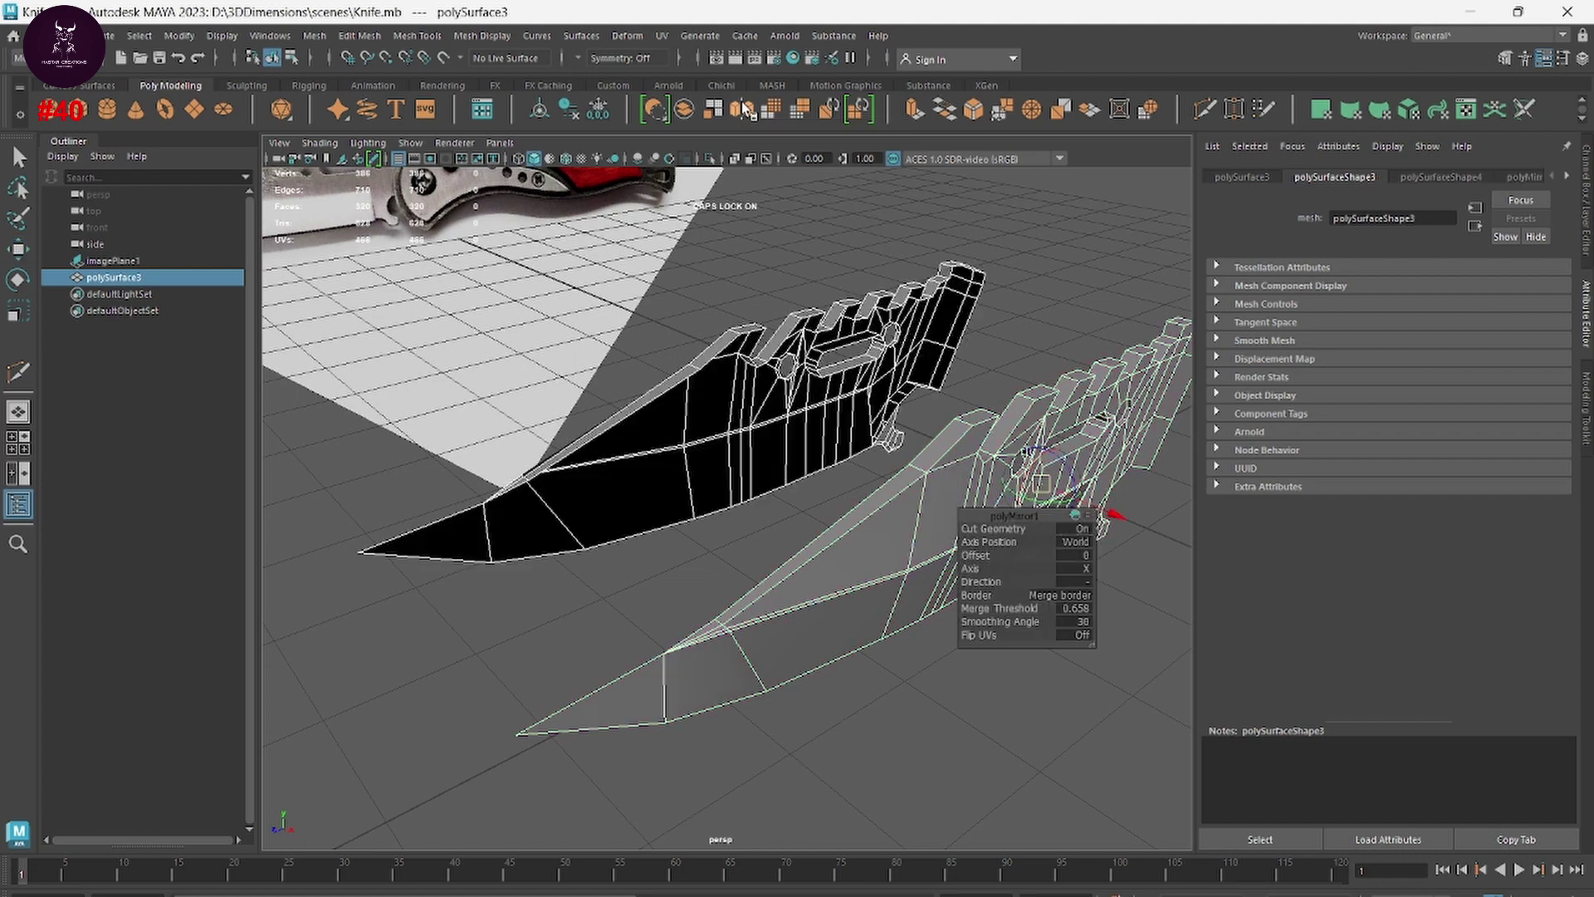
mouse_move(813, 529)
left_mouse_down("alt")
mouse_move(775, 587)
mouse_move(821, 594)
left_mouse_up("alt")
mouse_move(970, 389)
left_mouse_down()
mouse_move(1059, 399)
mouse_move(1053, 432)
mouse_move(1129, 531)
mouse_move(1080, 465)
mouse_move(1149, 484)
mouse_move(1080, 490)
left_mouse_up()
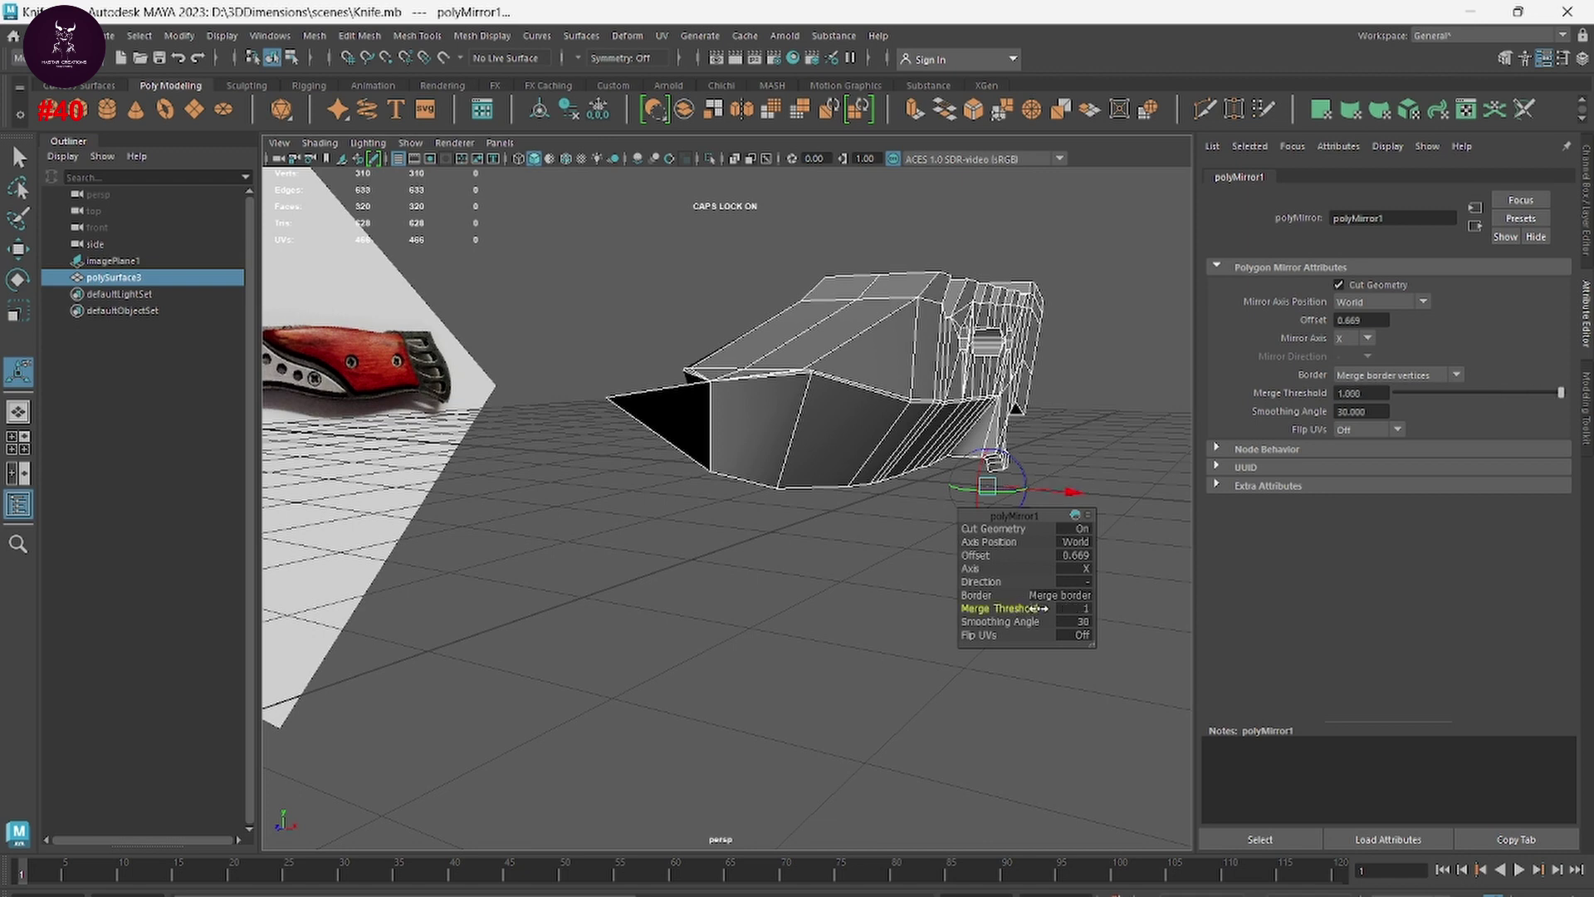
Step: Tune the polyMirror1 settings to Offset 0.938 and Merge Threshold 0
left_click_drag(995, 611, 963, 610)
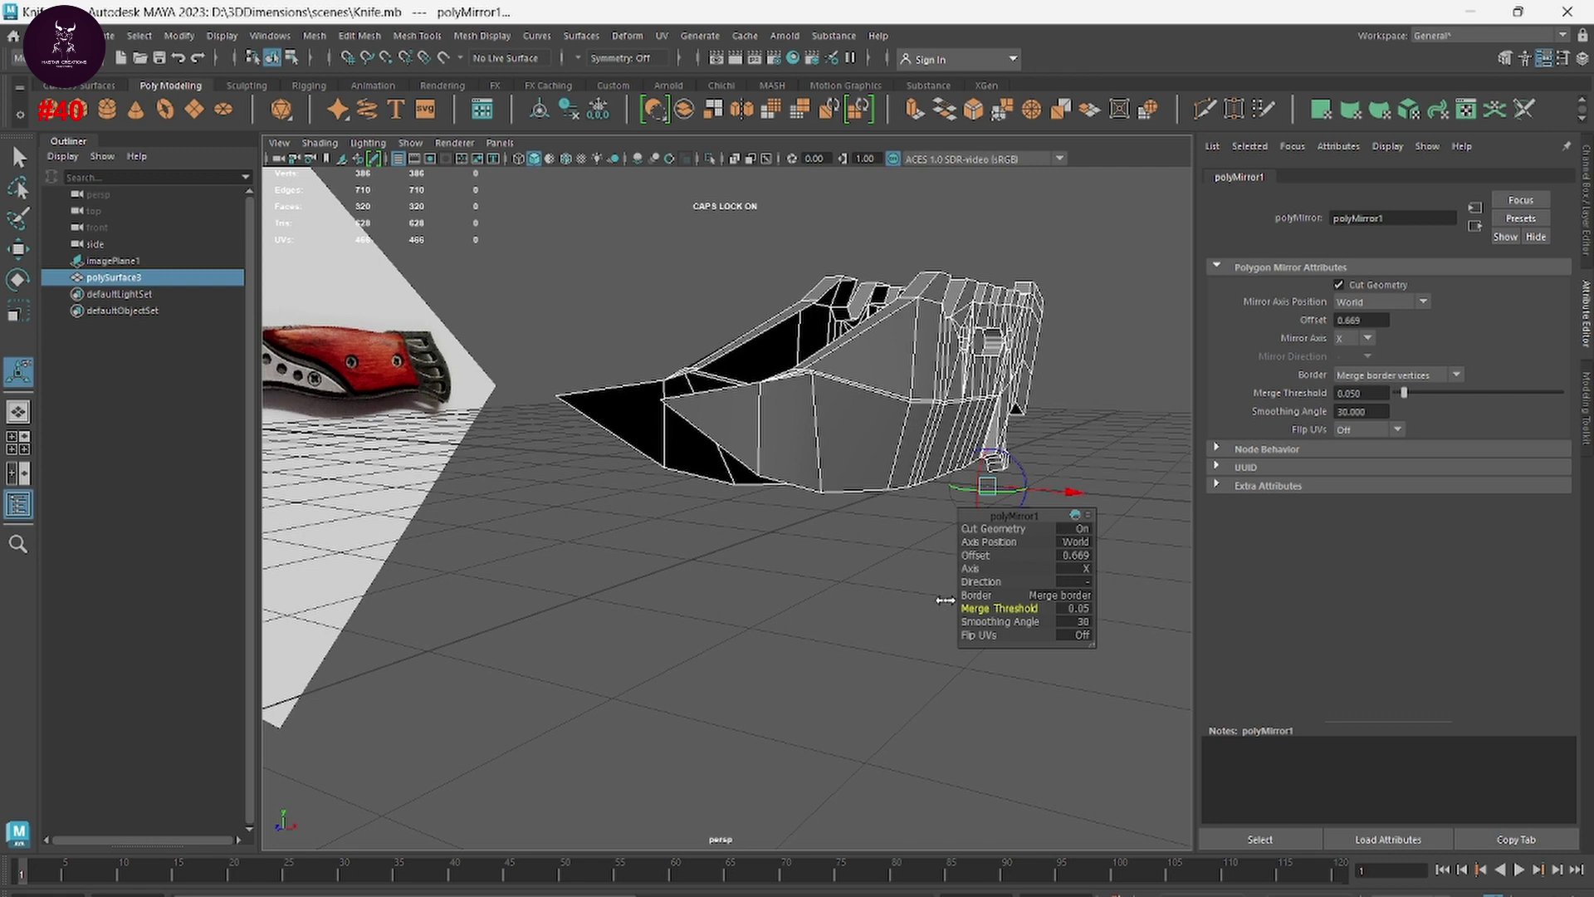
left_click_drag(1052, 494, 1089, 495)
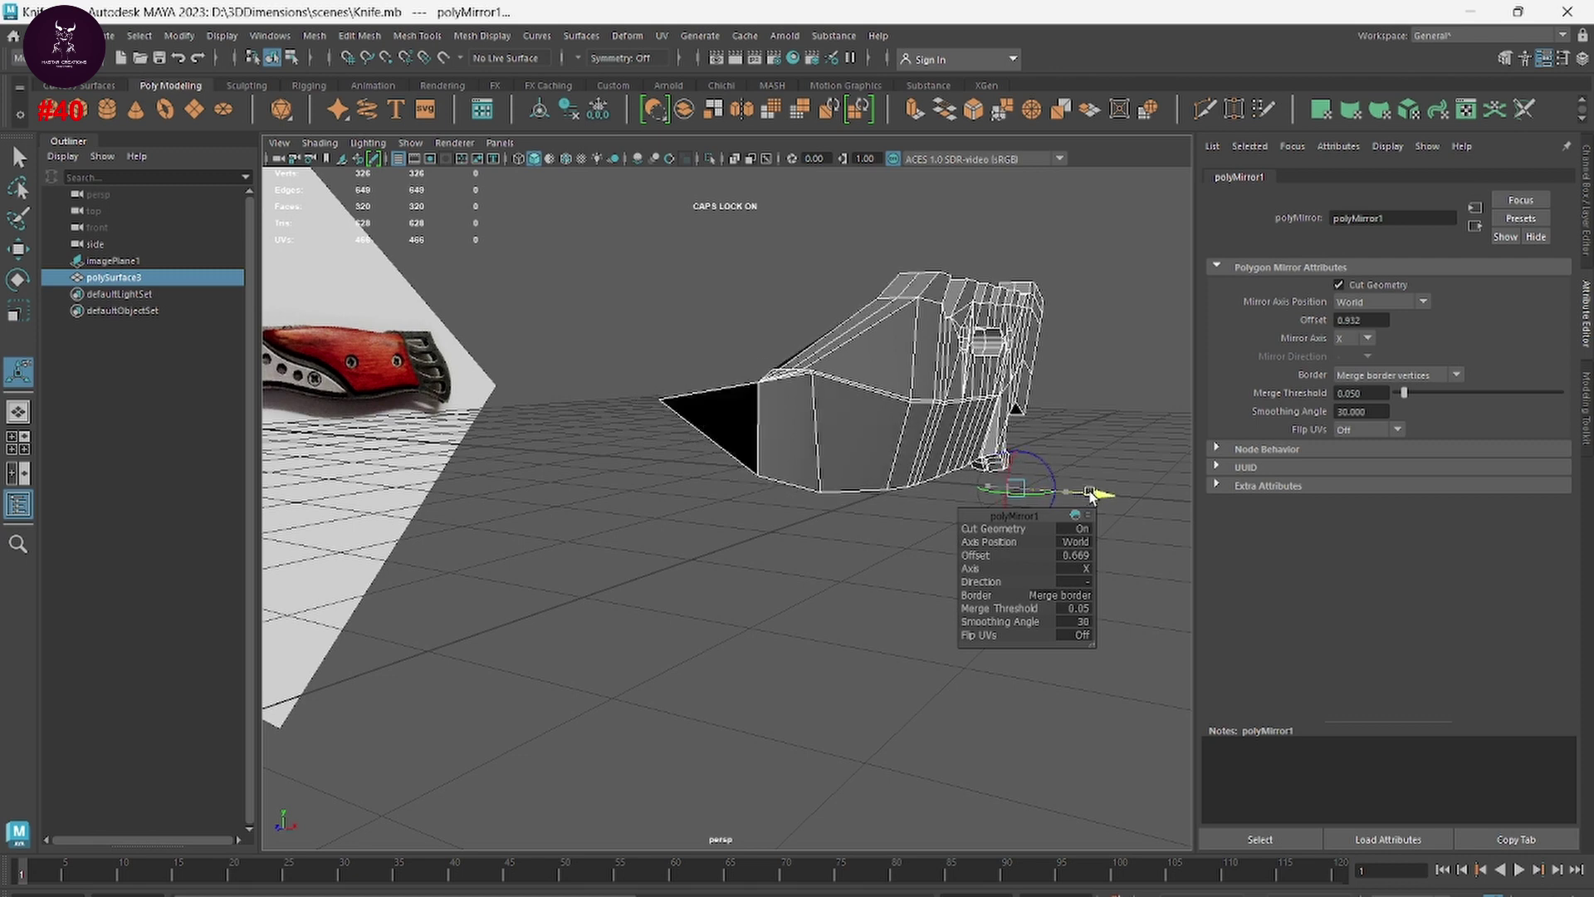
mouse_move(1089, 495)
left_mouse_down()
mouse_move(760, 338)
mouse_move(918, 409)
left_mouse_up()
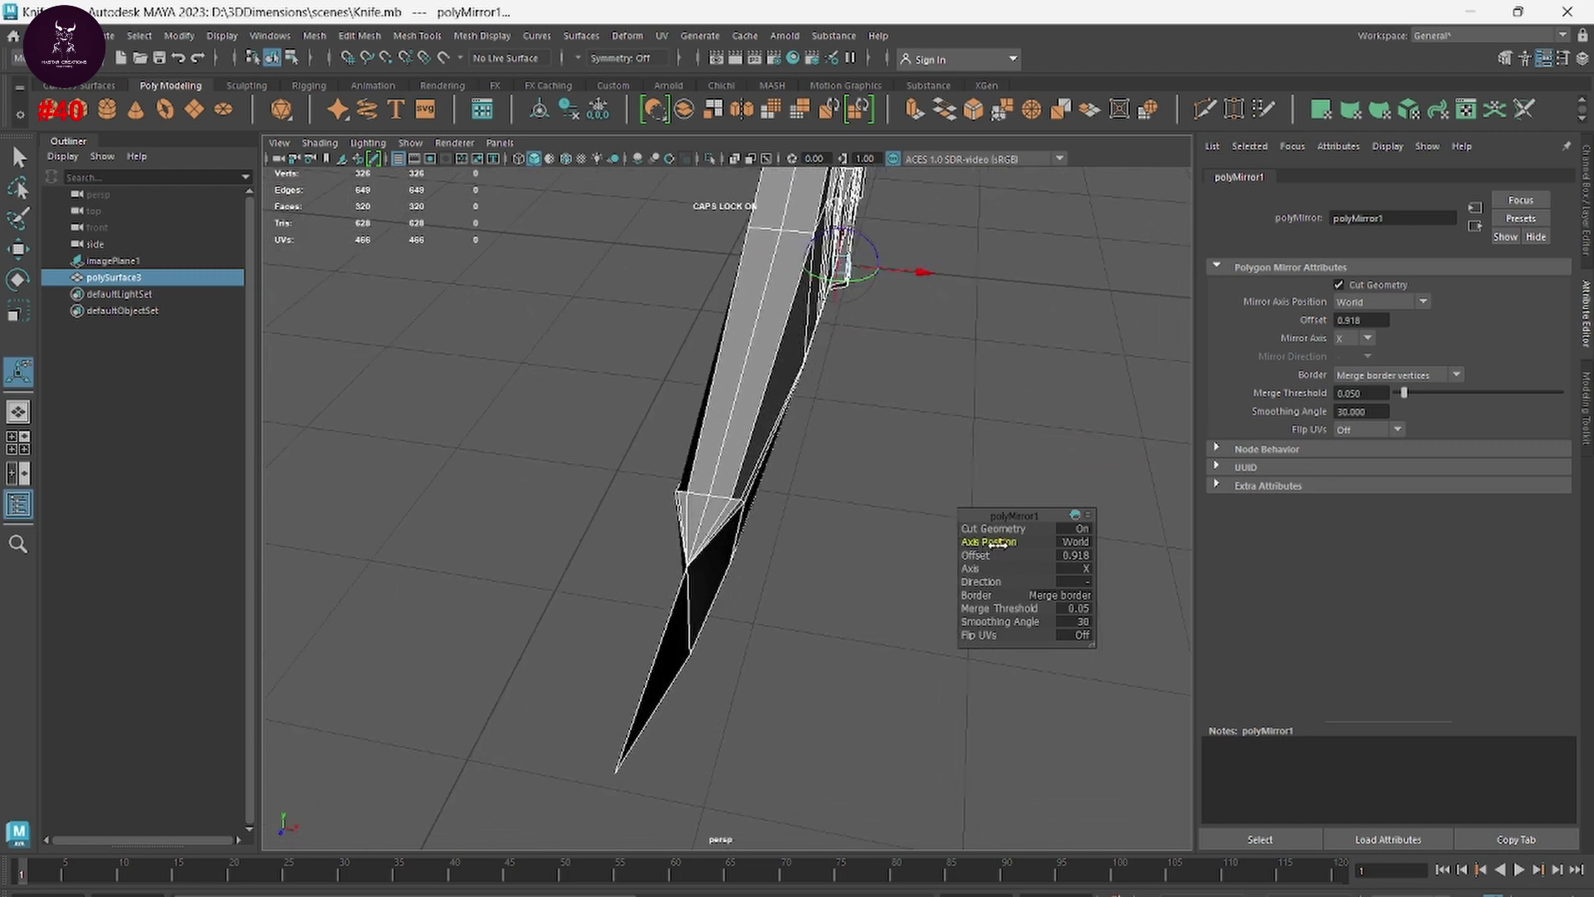
left_click_drag(988, 563, 985, 554)
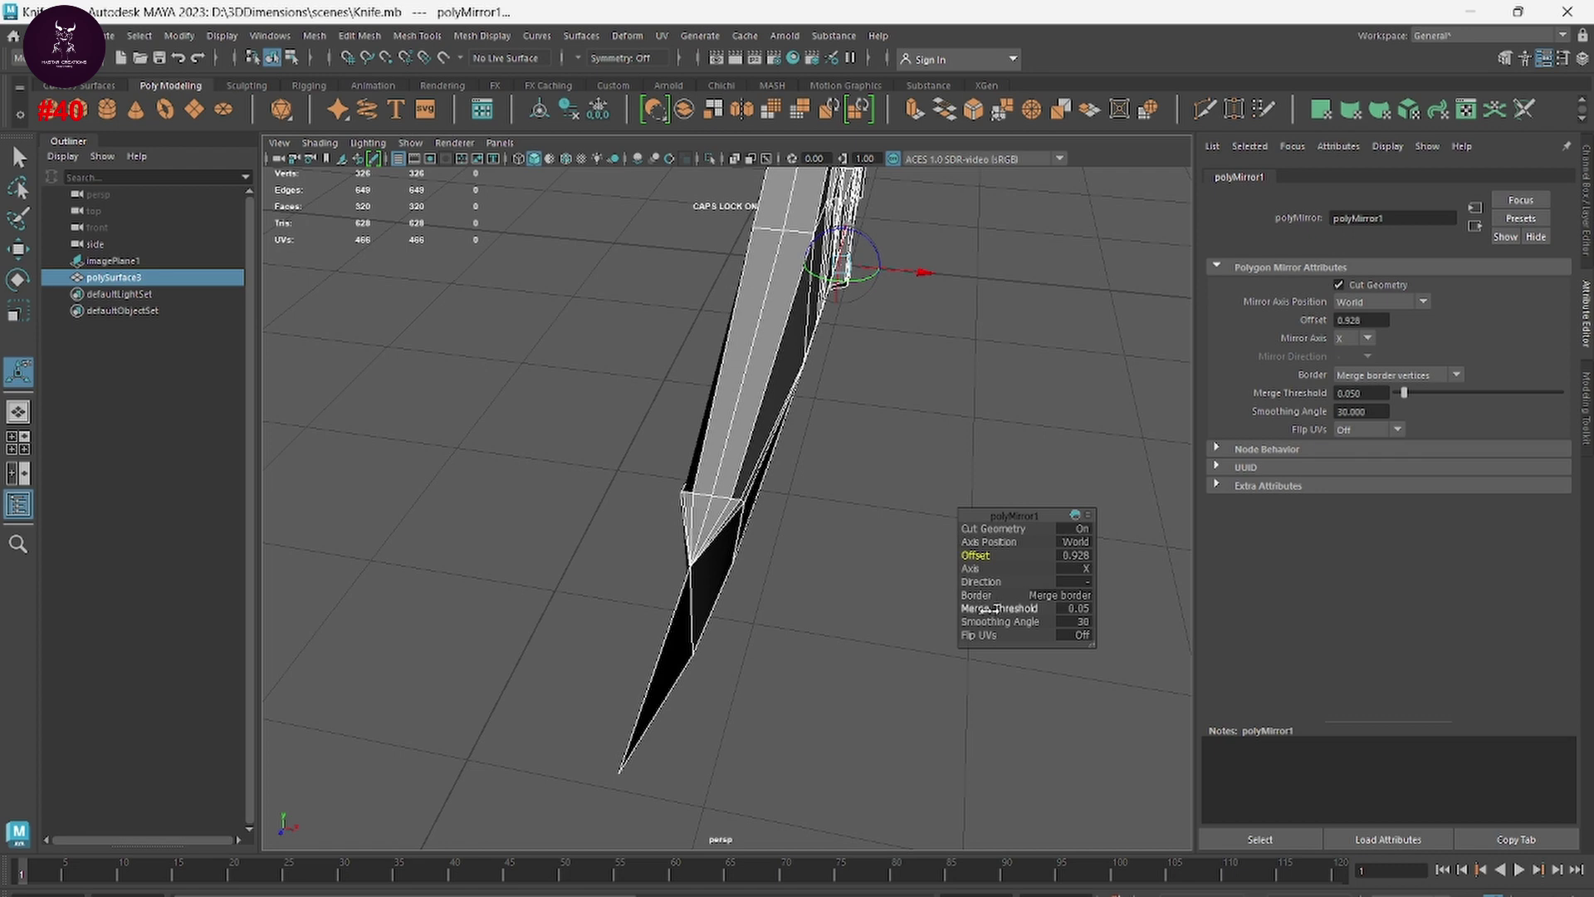
left_click_drag(989, 610, 984, 609)
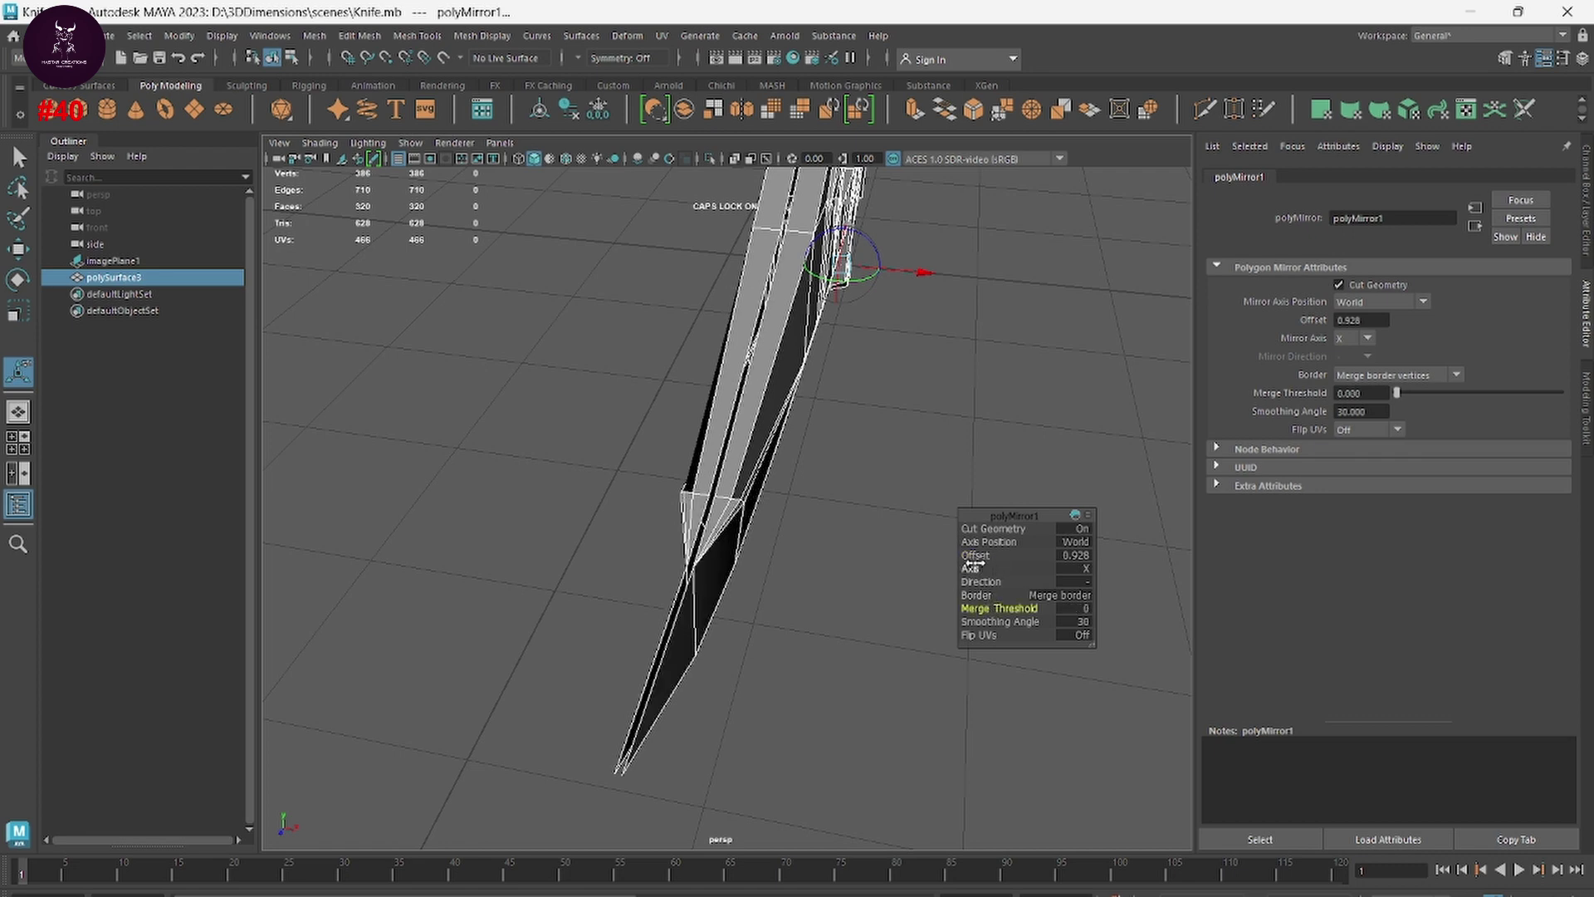
mouse_move(976, 555)
left_mouse_down()
mouse_move(833, 588)
mouse_move(775, 551)
mouse_move(819, 687)
mouse_move(920, 637)
mouse_move(1048, 651)
mouse_move(843, 729)
mouse_move(782, 674)
left_mouse_up()
Step: Return to Object Mode, deselect the knife and view it from a new angle
right_click(787, 472)
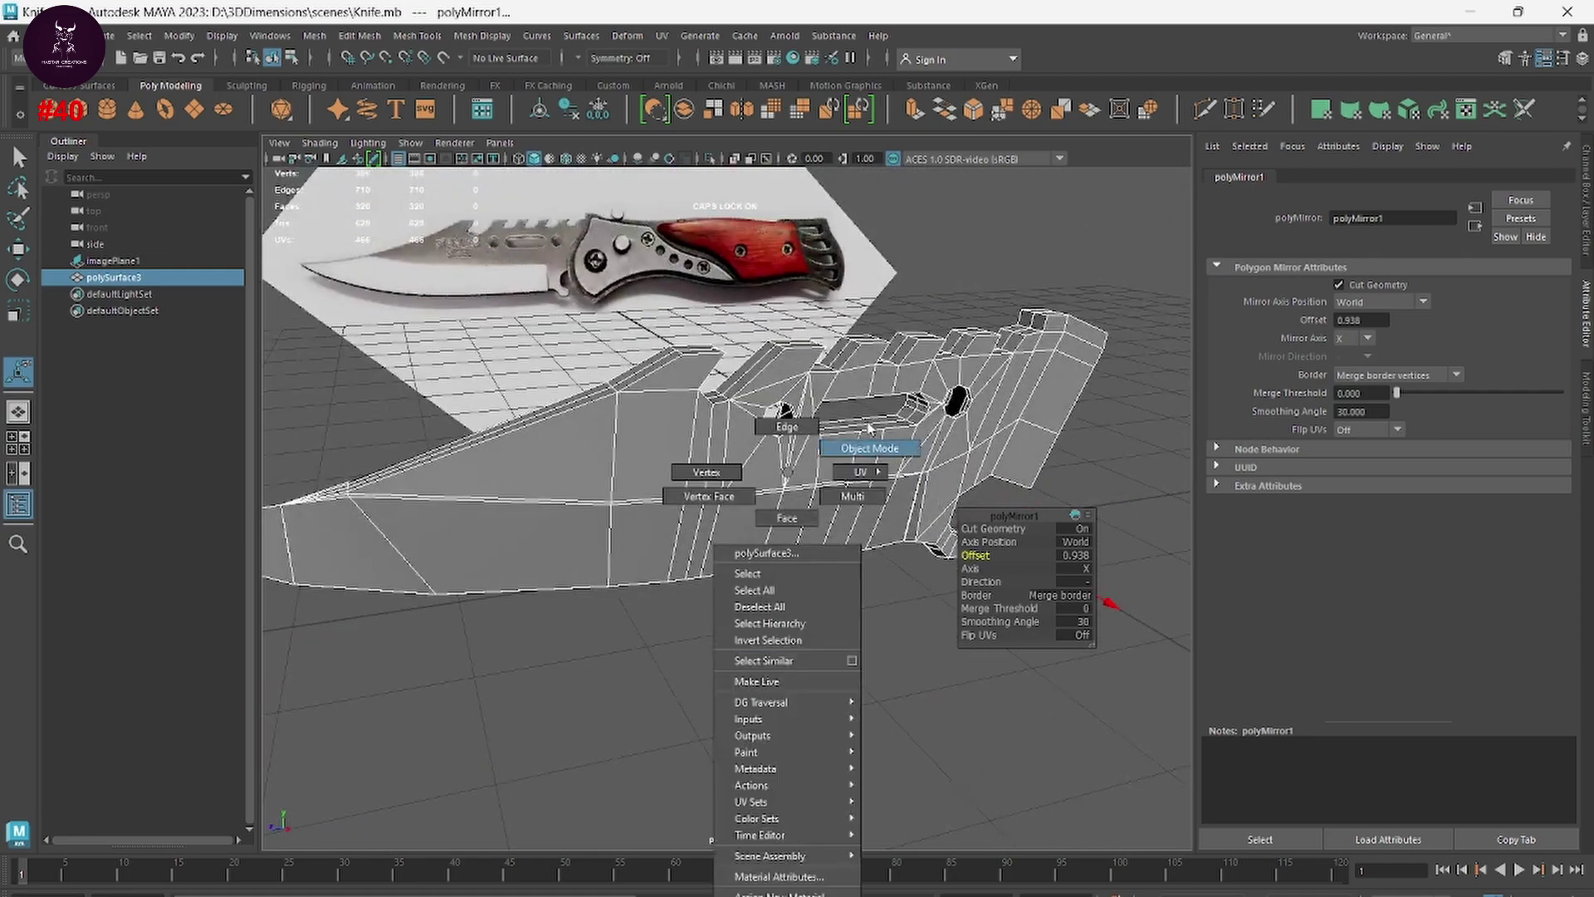
left_click(869, 429)
left_click(862, 598)
mouse_move(861, 598)
left_mouse_down("alt")
mouse_move(925, 706)
mouse_move(623, 651)
mouse_move(615, 626)
mouse_move(651, 712)
mouse_move(699, 741)
mouse_move(922, 690)
mouse_move(740, 701)
mouse_move(567, 482)
left_mouse_up("alt")
Step: Reapply Mirror on the knife, test its offset, then undo it back to the 193-vertex half
scroll(858, 595, "up", 5)
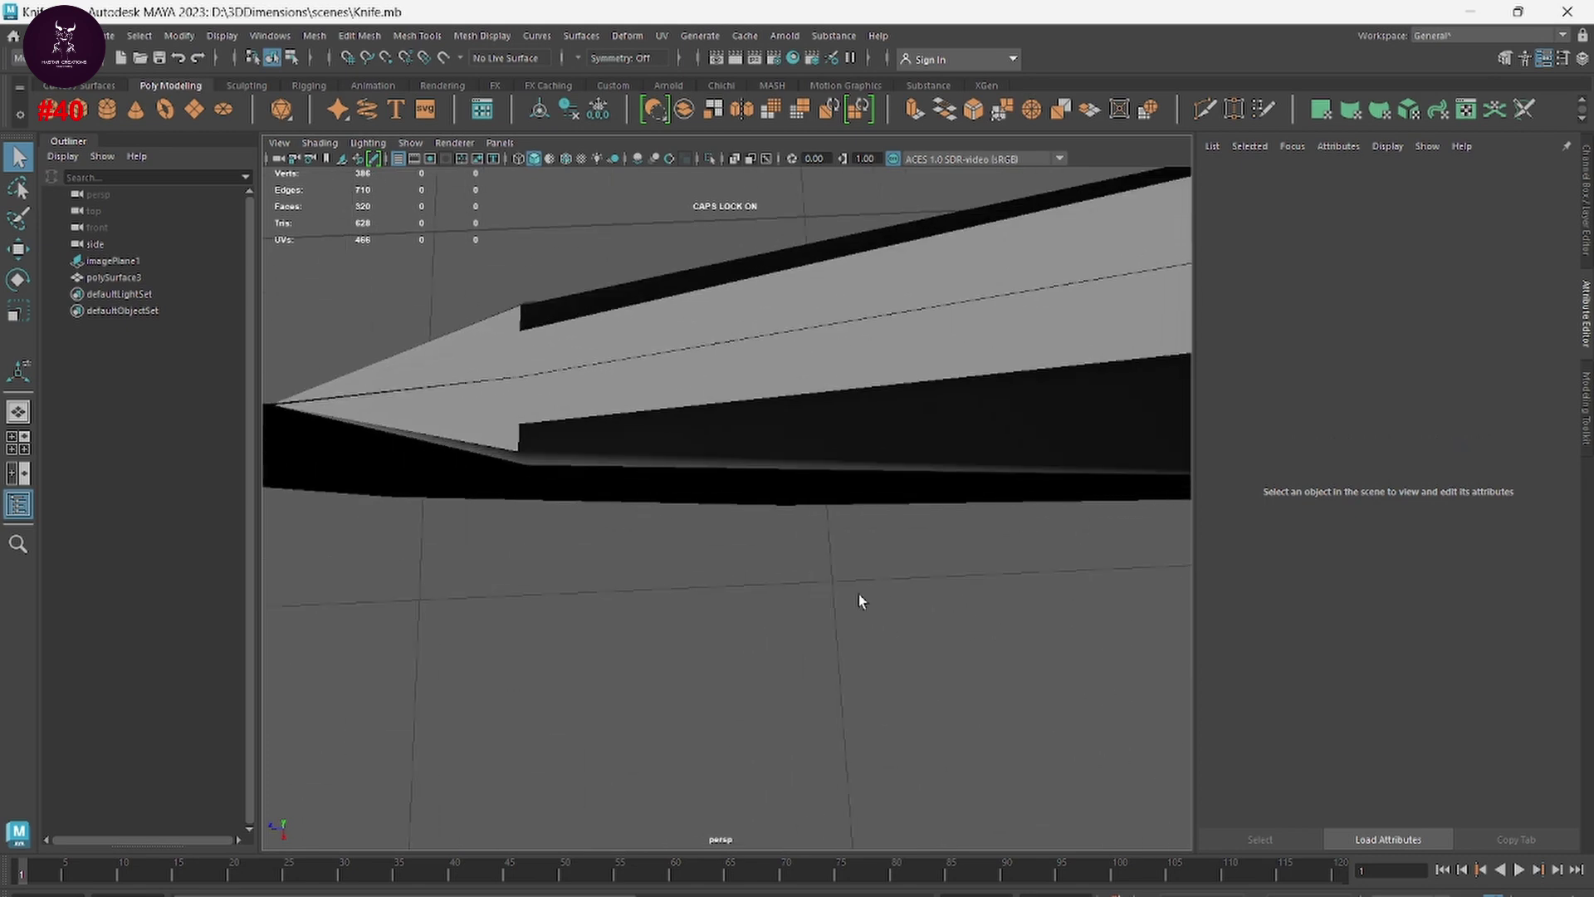
mouse_move(859, 594)
left_mouse_down("alt")
mouse_move(859, 615)
mouse_move(949, 561)
mouse_move(691, 590)
mouse_move(720, 482)
left_mouse_up("alt")
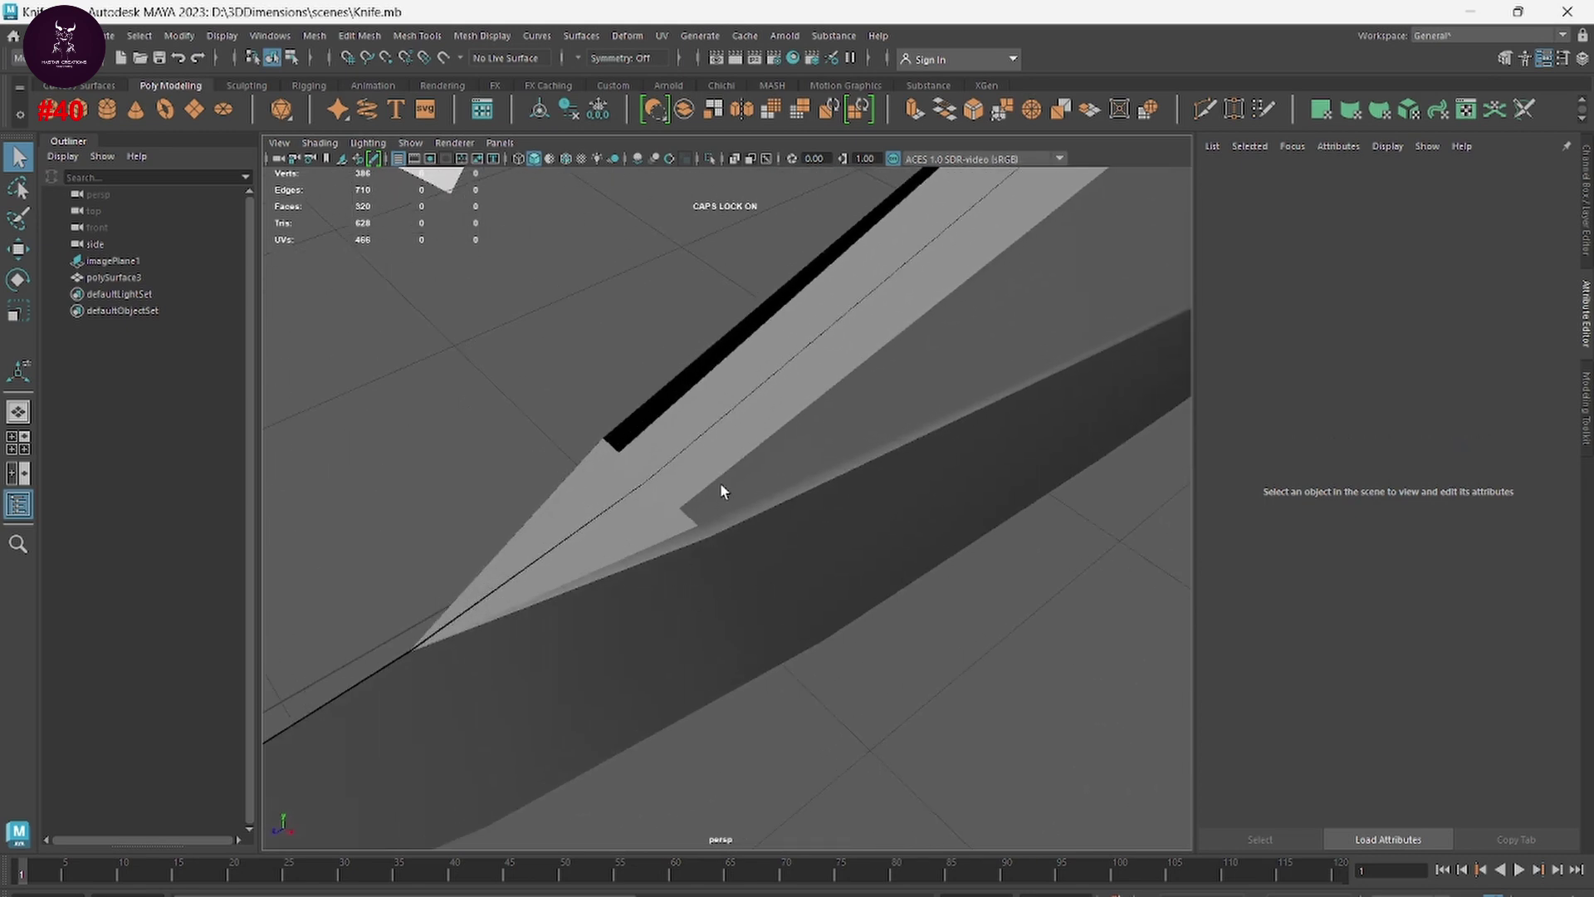
left_click(720, 482)
mouse_move(754, 536)
left_mouse_down("alt")
mouse_move(791, 552)
mouse_move(772, 567)
mouse_move(674, 468)
left_mouse_up("alt")
mouse_move(648, 394)
left_mouse_down("alt")
mouse_move(723, 480)
mouse_move(914, 463)
mouse_move(815, 474)
mouse_move(882, 533)
mouse_move(659, 612)
mouse_move(783, 622)
left_mouse_up("alt")
right_click_drag(783, 623, 784, 610, "shift")
middle_click_drag(780, 610, 780, 609)
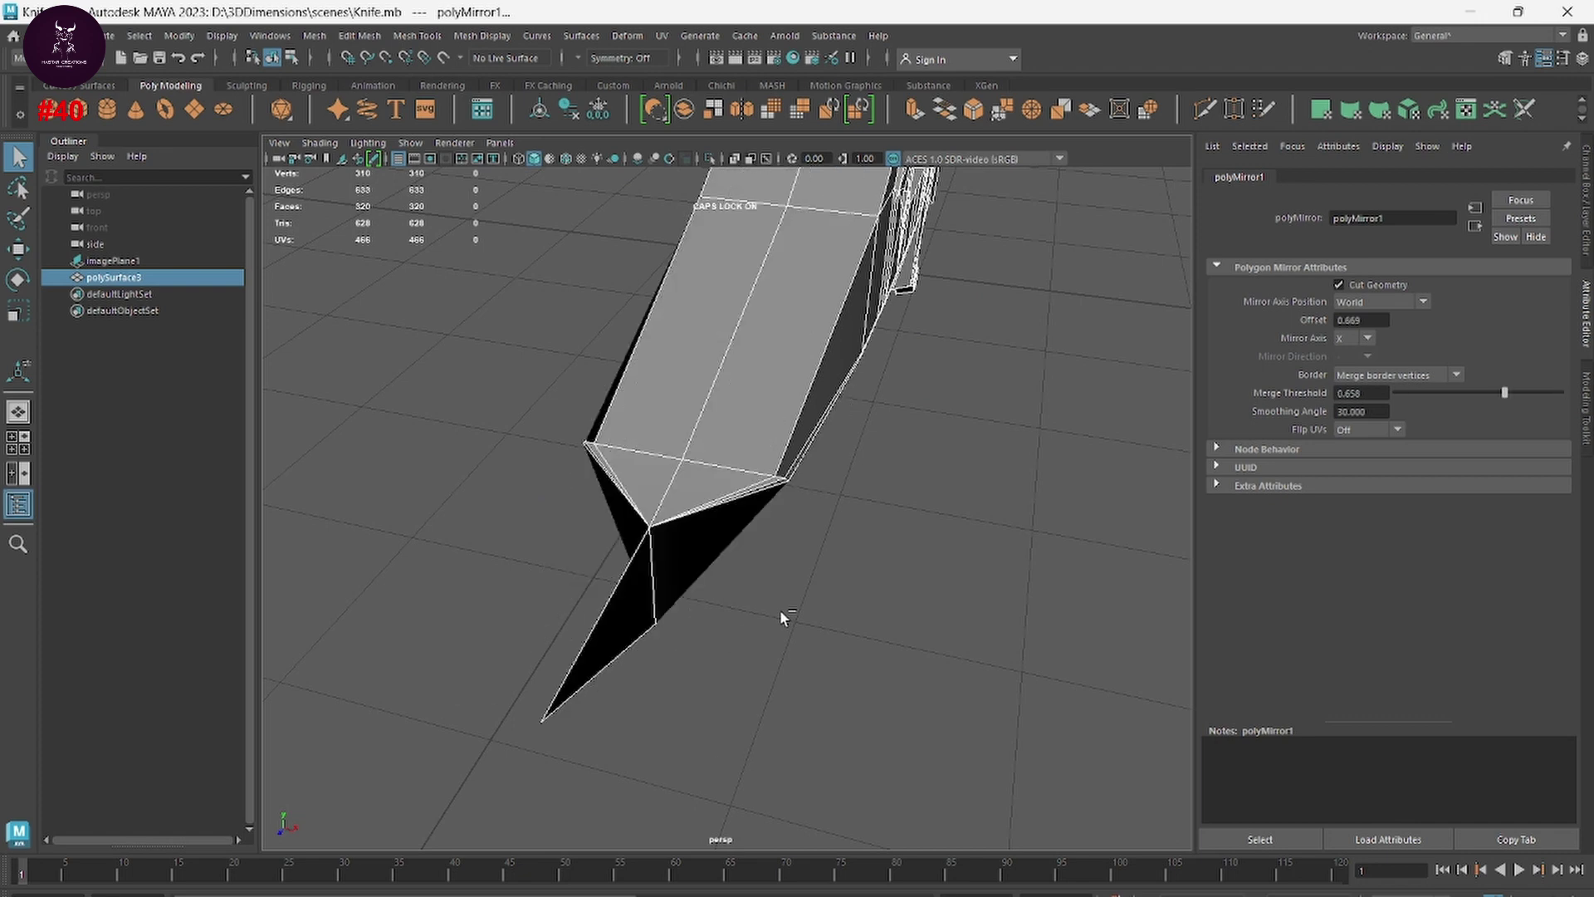
key("ctrl+z")
mouse_move(782, 610)
left_mouse_down("alt")
mouse_move(926, 608)
mouse_move(1004, 545)
mouse_move(950, 580)
mouse_move(826, 545)
mouse_move(901, 552)
mouse_move(843, 588)
left_mouse_up("alt")
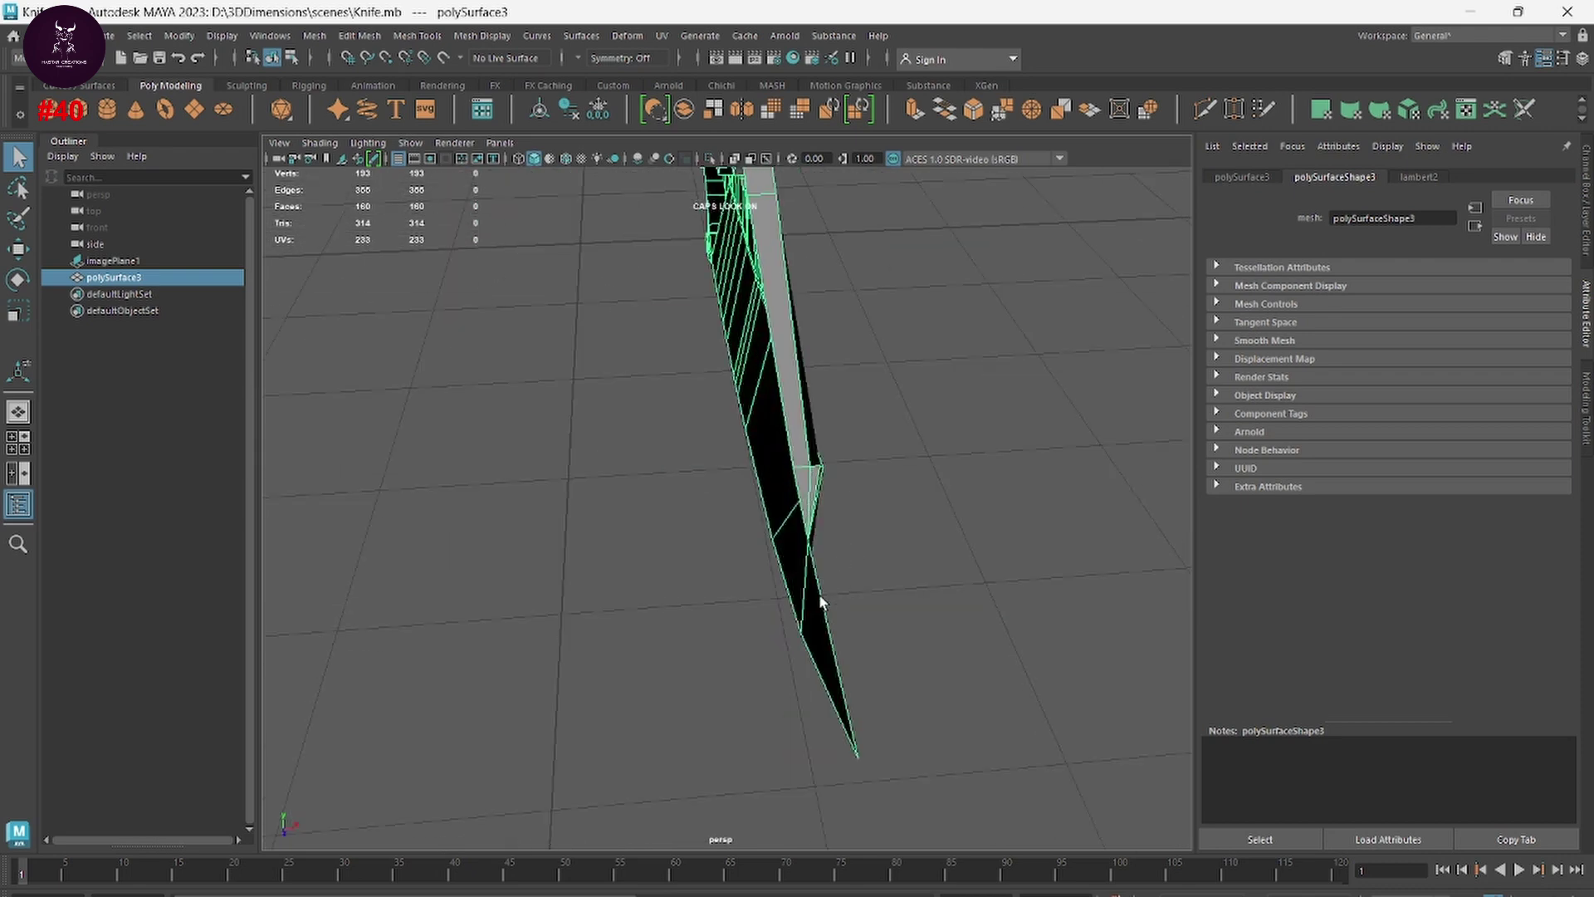
Step: Select the edge loop along the blade, then inspect the spine and handle
right_click_drag(828, 507, 838, 430)
double_click(787, 433)
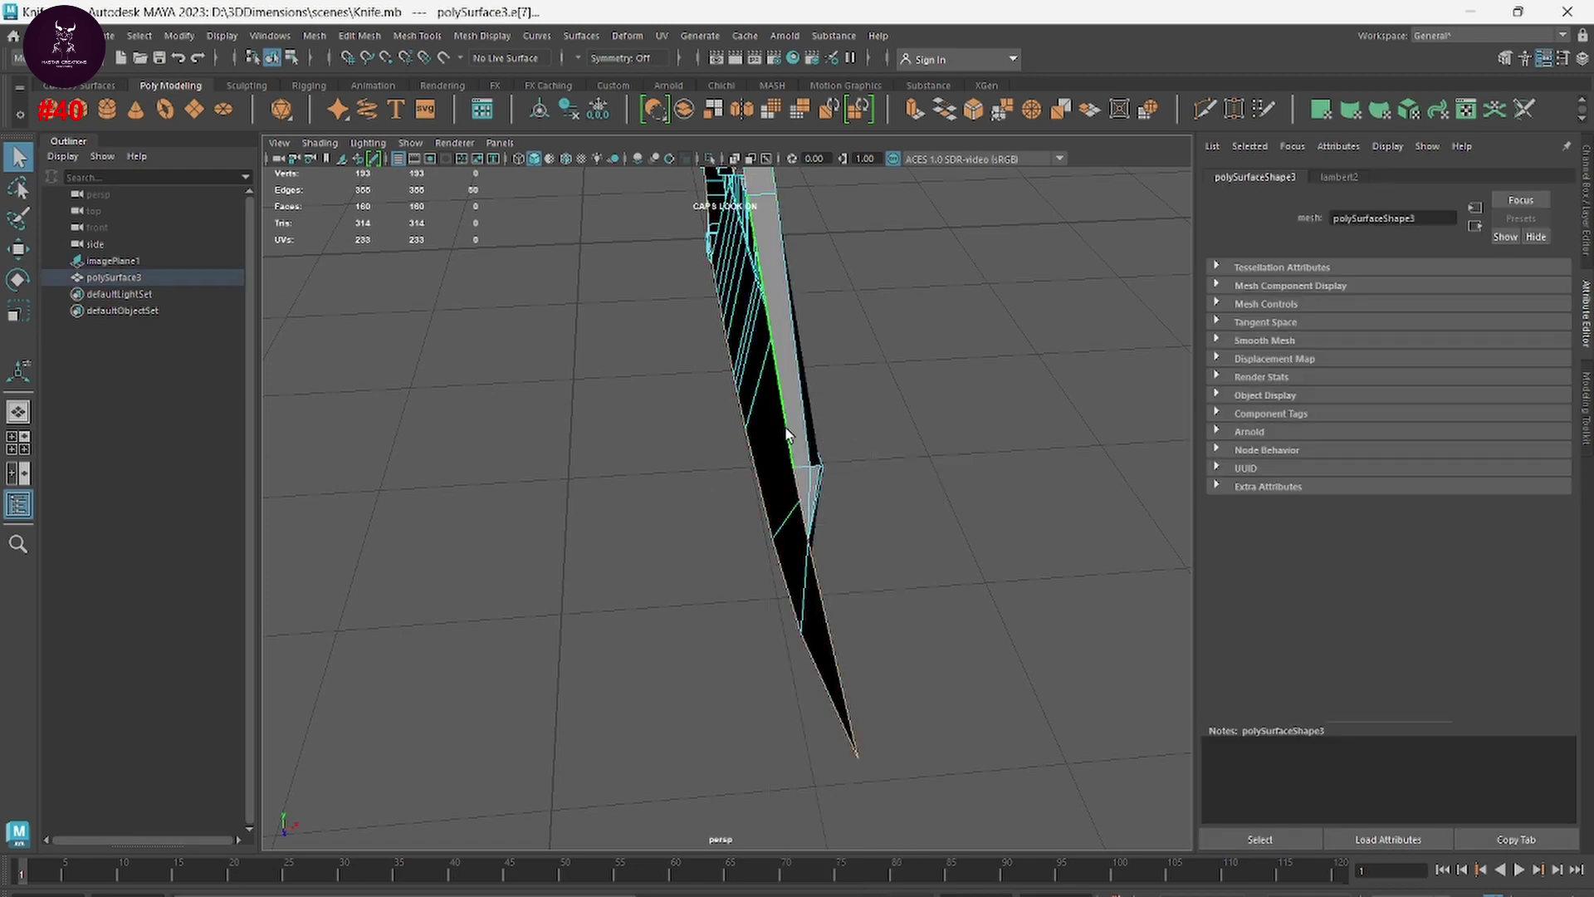
left_click_drag(804, 432, 1030, 679, "alt")
scroll(961, 506, "up", 5)
left_click_drag(960, 506, 712, 729, "alt")
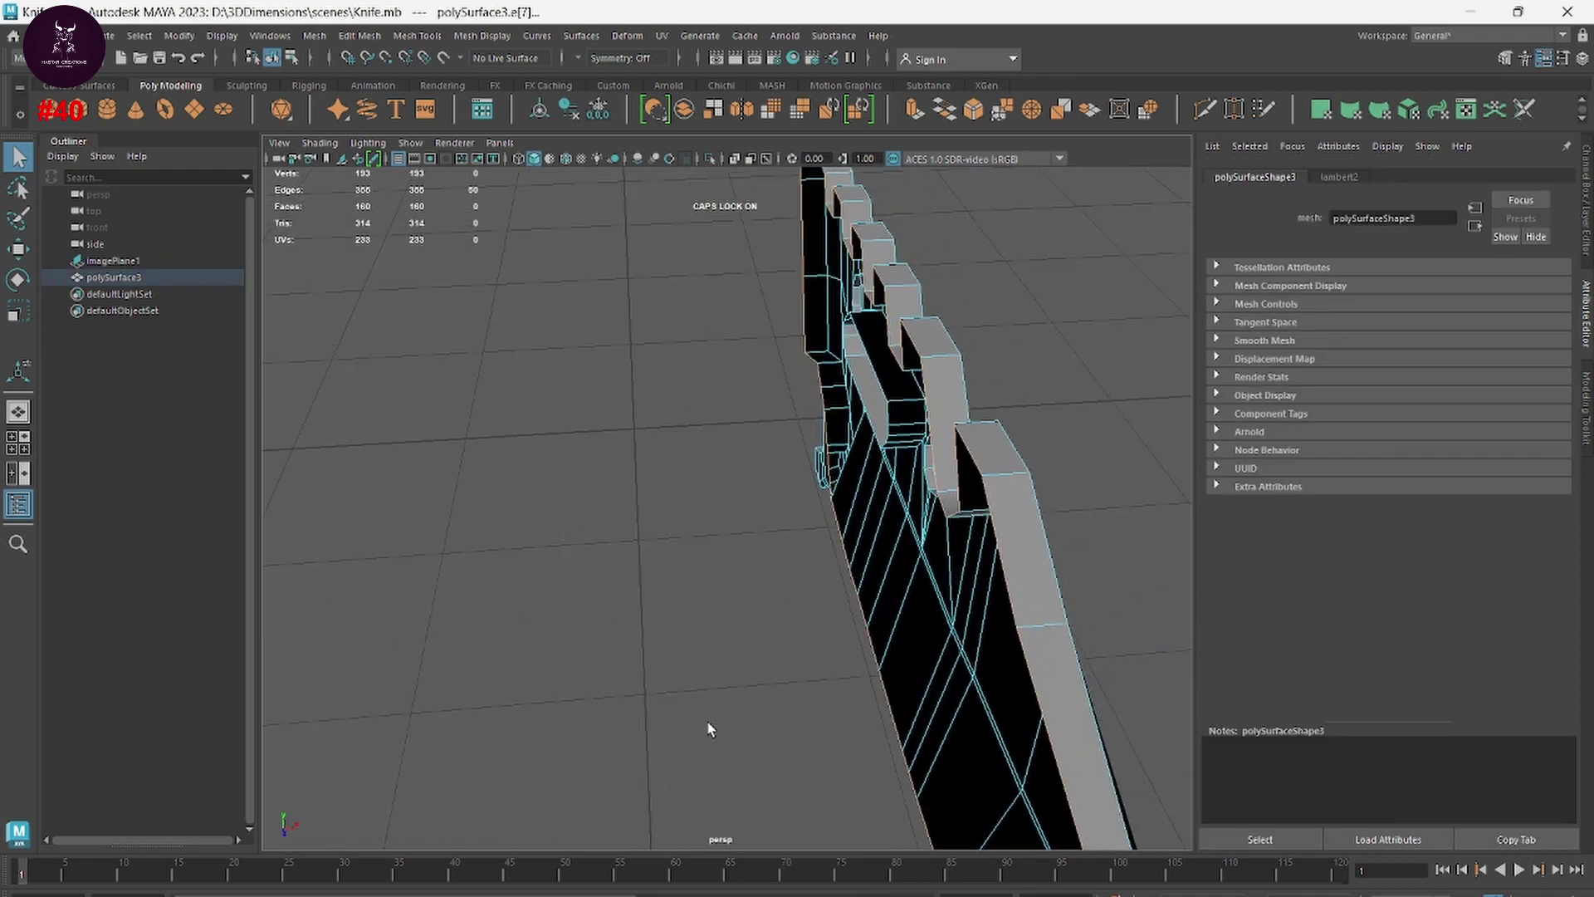
right_click_drag(711, 730, 1127, 573, "alt")
mouse_move(1125, 565)
left_mouse_down("alt")
mouse_move(1025, 627)
mouse_move(1025, 580)
mouse_move(735, 481)
left_mouse_up("alt")
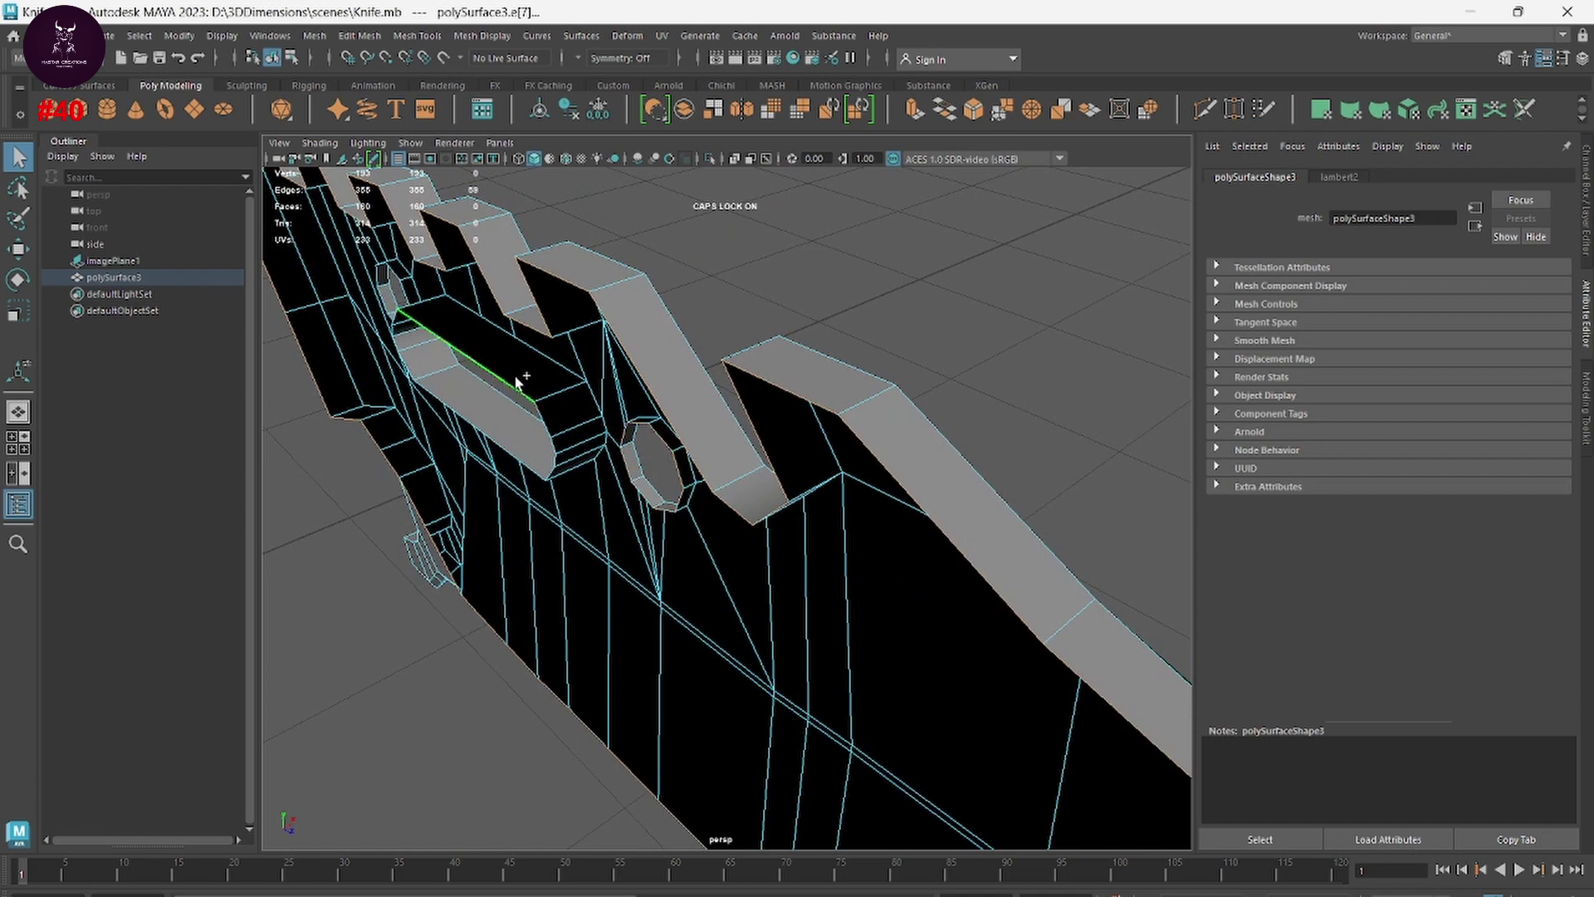
left_click_drag(486, 378, 699, 455, "alt")
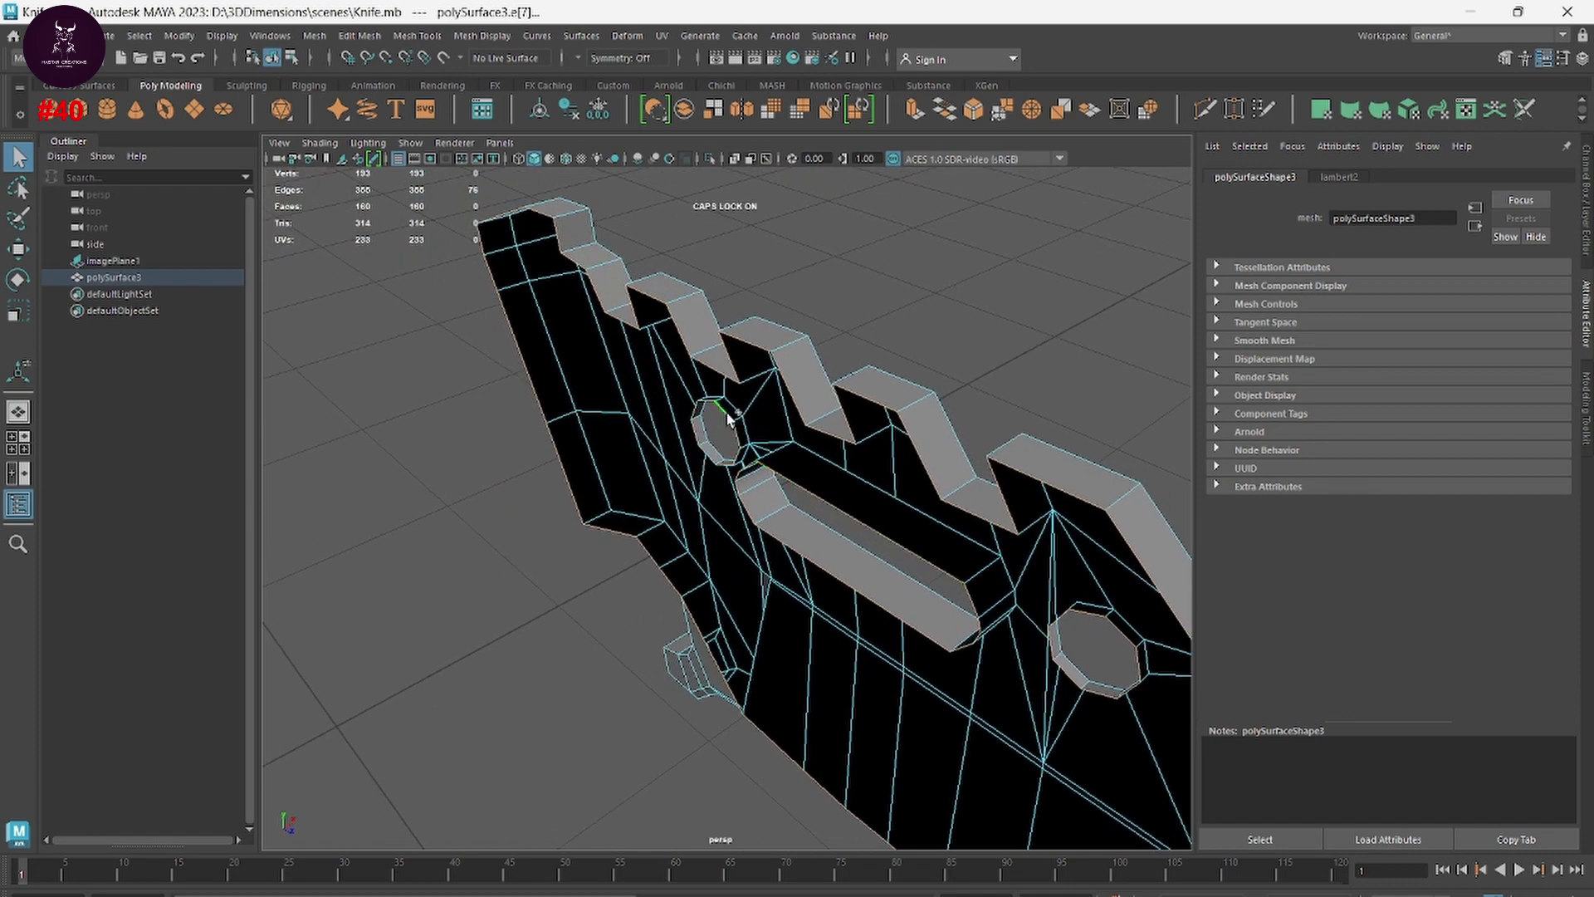
scroll(836, 552, "down", 3)
scroll(561, 540, "down", 3)
Step: In the enlarged wireframe top view, scale the selected blade edges together along X
key("space")
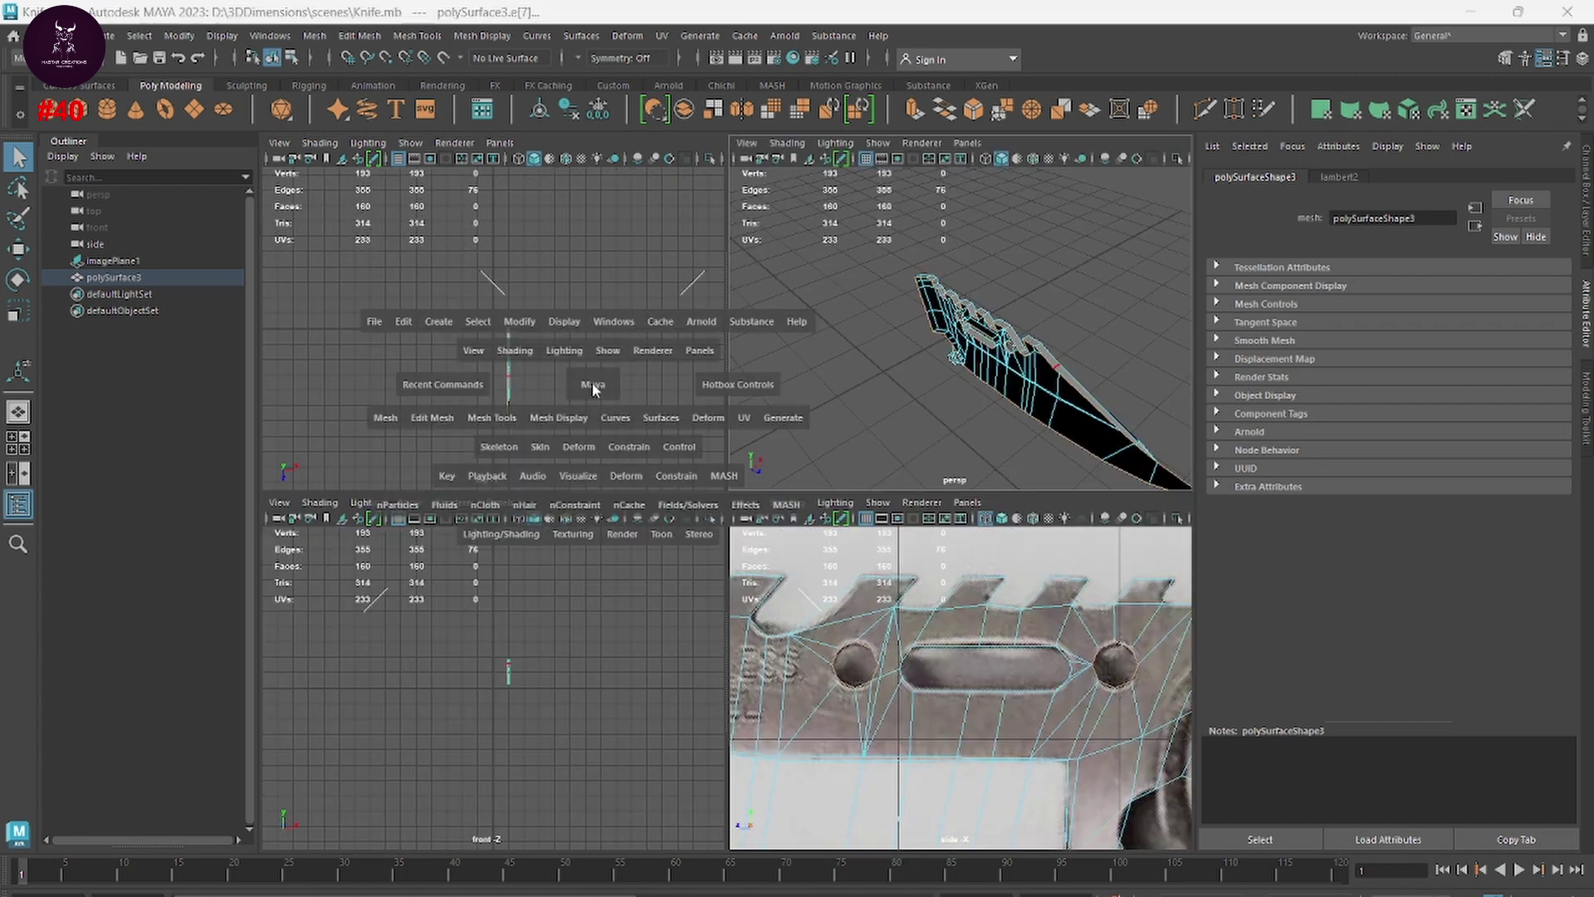
key("space")
scroll(819, 587, "up", 5)
scroll(650, 453, "down", 2)
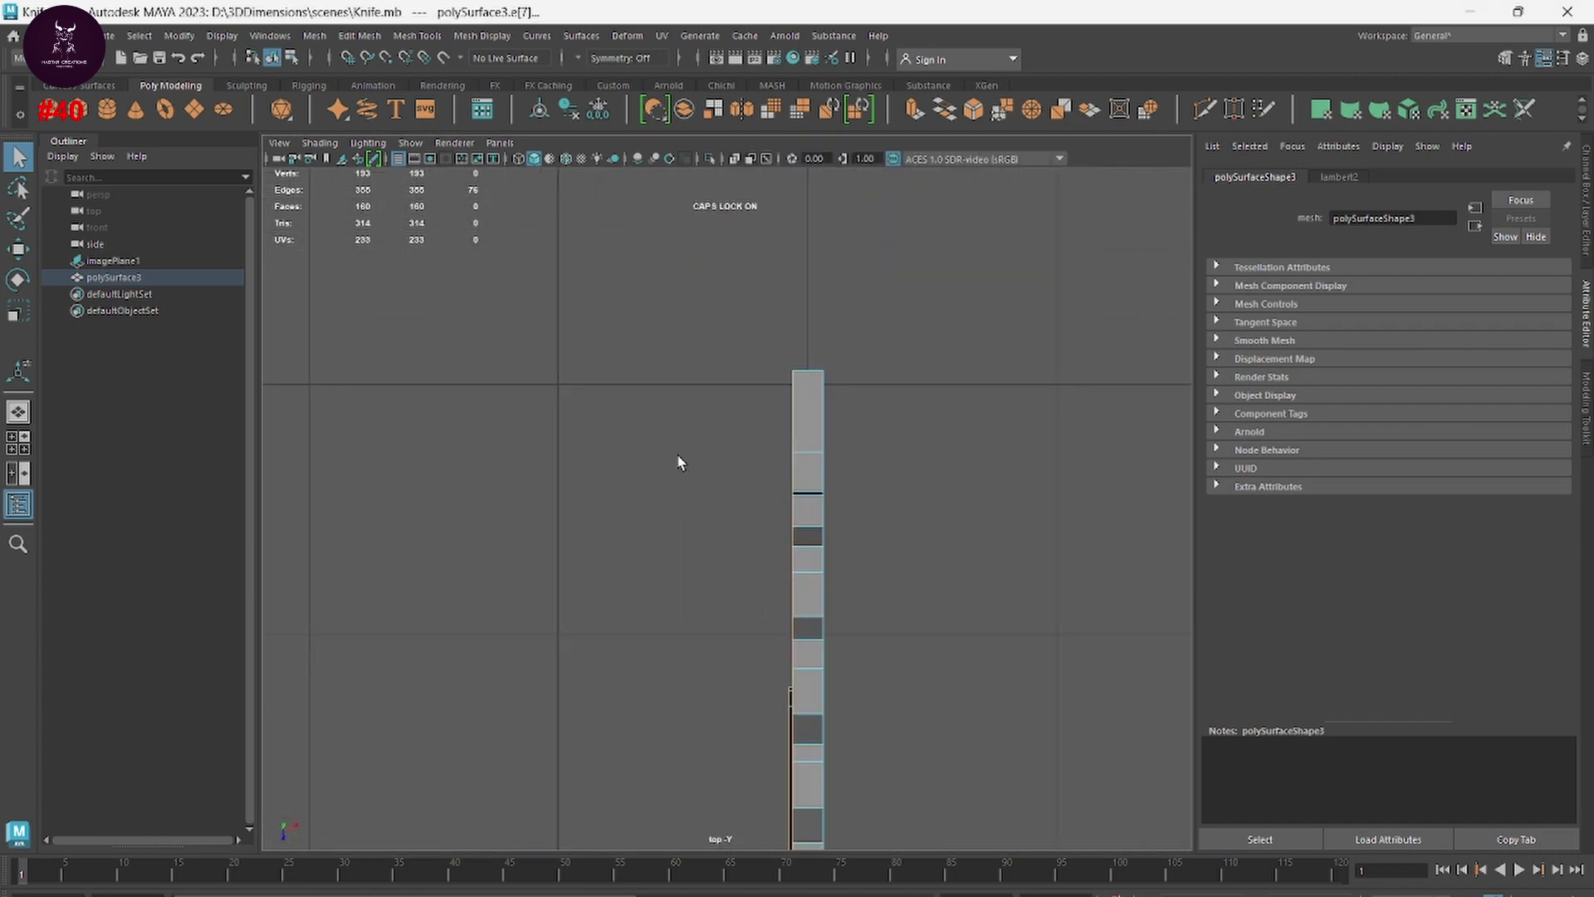
key("4")
key("r")
scroll(863, 656, "down", 3)
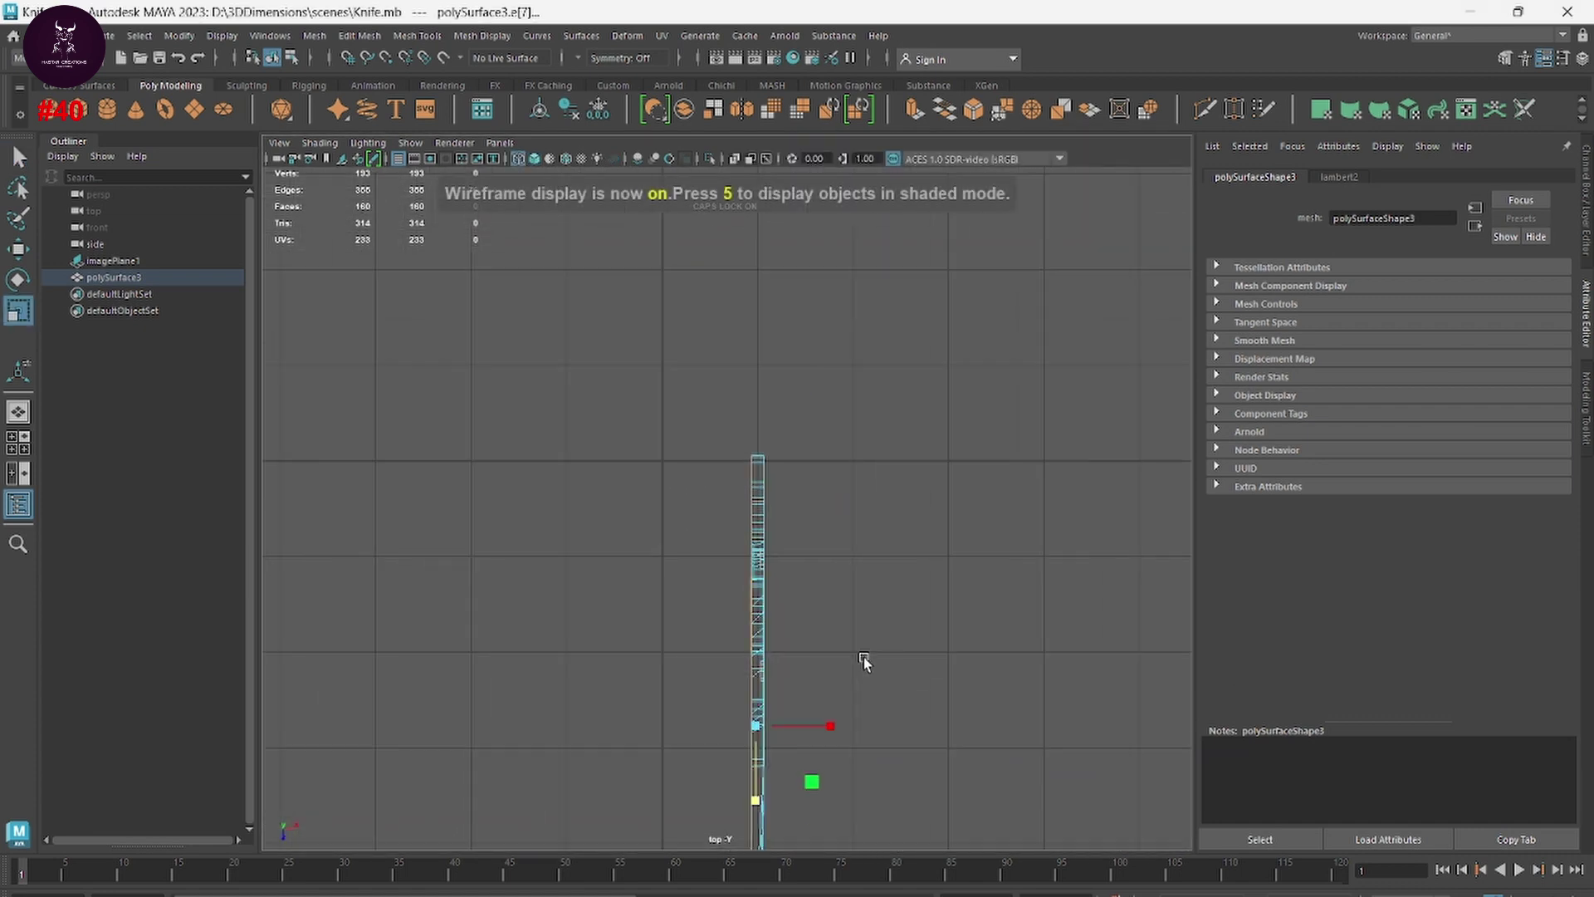
middle_click_drag(863, 656, 880, 624, "alt")
scroll(880, 623, "down", 1)
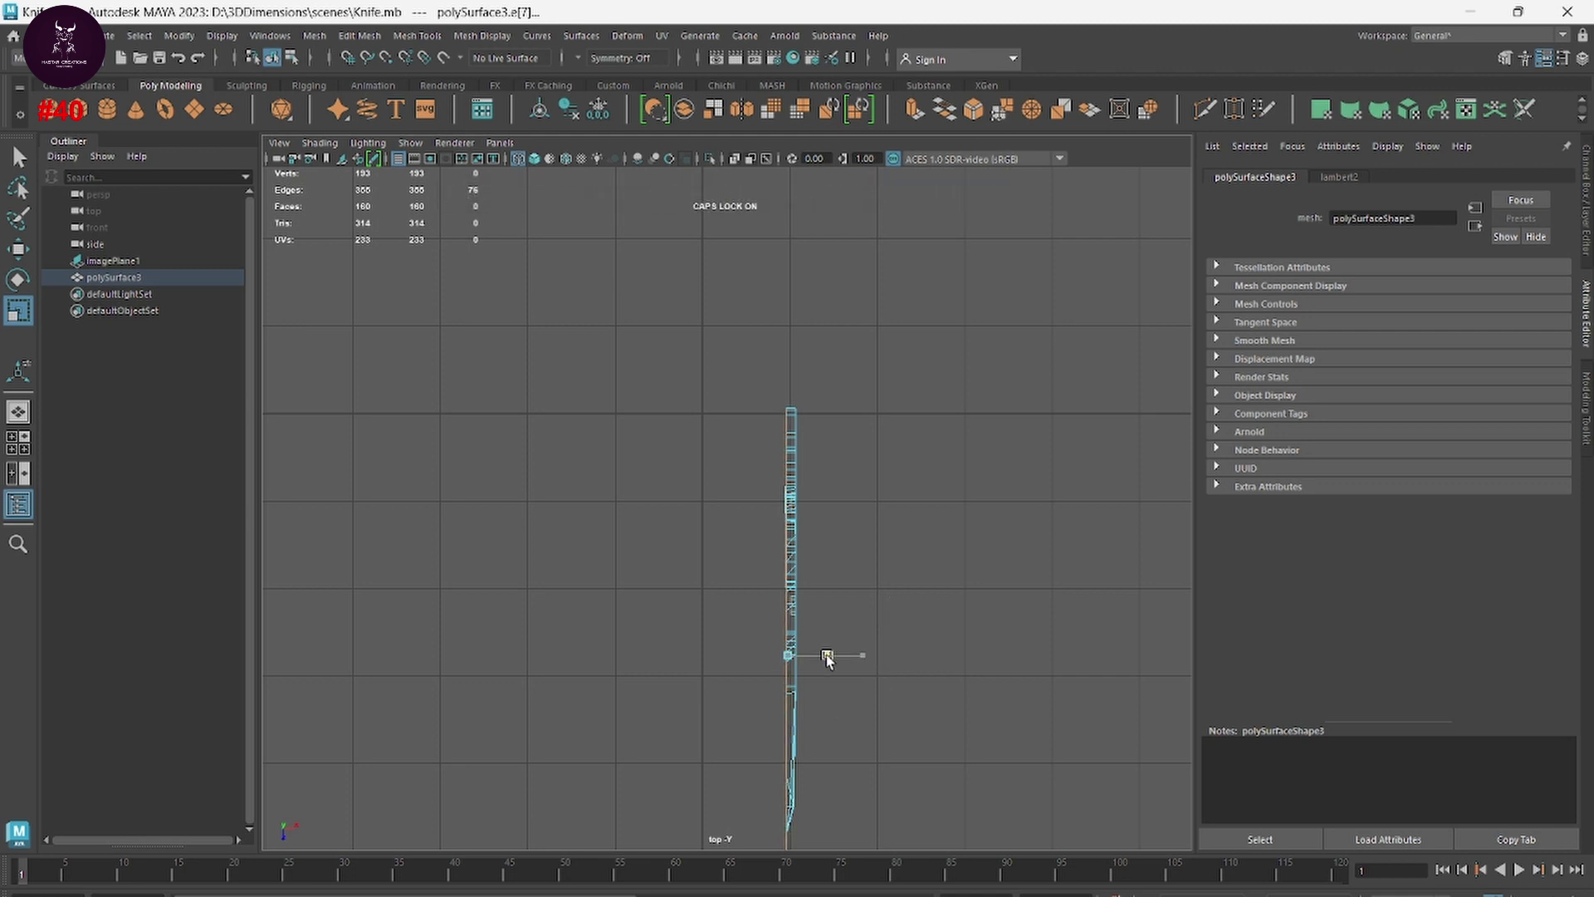
left_click_drag(828, 656, 782, 658)
Step: Zoom in on the blade and slide the selected vertices outward along X
mouse_move(771, 538)
right_mouse_down("alt")
mouse_move(1085, 695)
mouse_move(1324, 722)
right_mouse_up("alt")
middle_click_drag(759, 581, 687, 559, "alt")
mouse_move(918, 552)
right_mouse_down("alt")
mouse_move(813, 652)
mouse_move(1090, 709)
mouse_move(1355, 716)
mouse_move(990, 695)
mouse_move(1096, 719)
mouse_move(1050, 707)
right_mouse_up("alt")
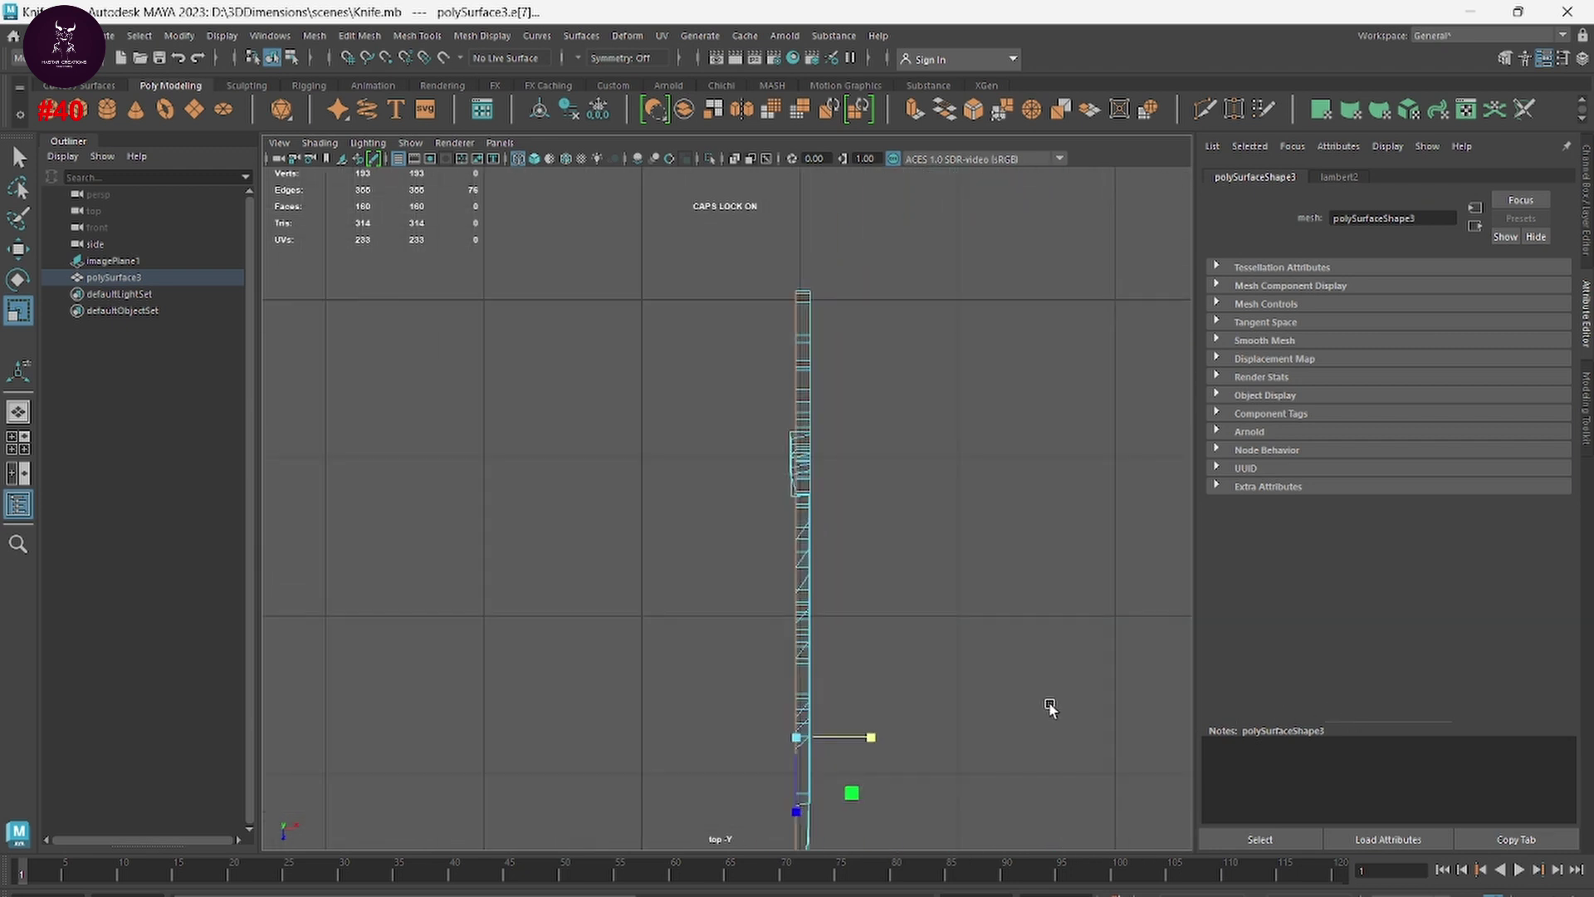
mouse_move(871, 744)
left_mouse_down()
mouse_move(845, 740)
mouse_move(862, 742)
left_mouse_up()
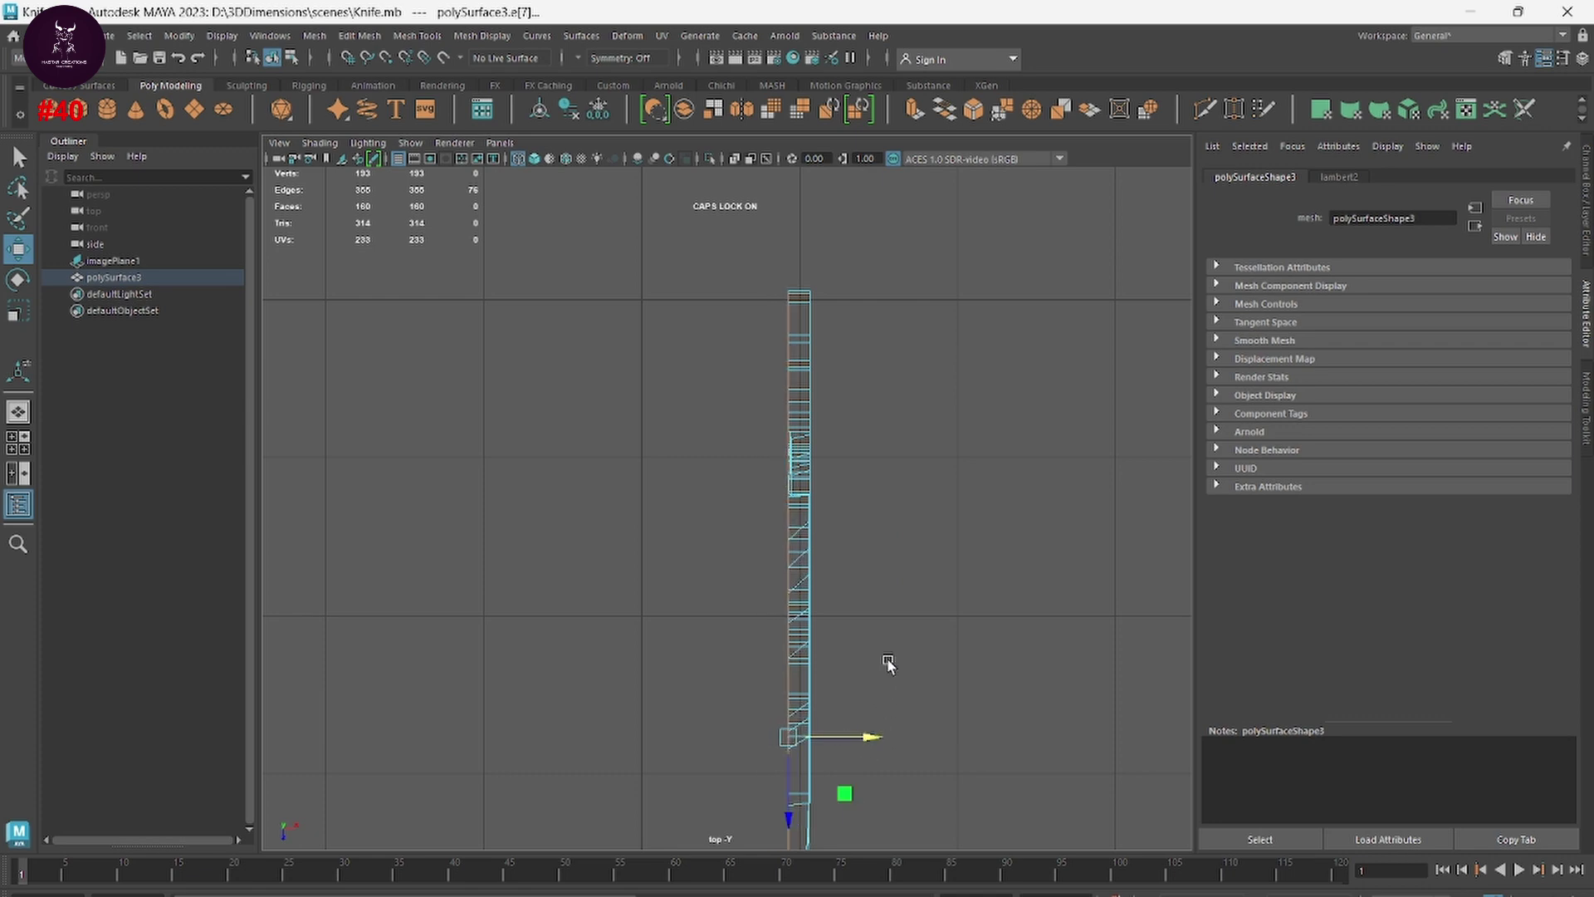
Step: Return to the perspective view and frame the knife's underside and guard
key("space")
key("space")
mouse_move(888, 436)
left_mouse_down("alt")
mouse_move(1134, 580)
mouse_move(1044, 641)
left_mouse_up("alt")
scroll(958, 473, "up", 5)
mouse_move(958, 474)
left_mouse_down("alt")
mouse_move(933, 549)
mouse_move(1007, 581)
mouse_move(765, 473)
left_mouse_up("alt")
right_click_drag(789, 447, 784, 490)
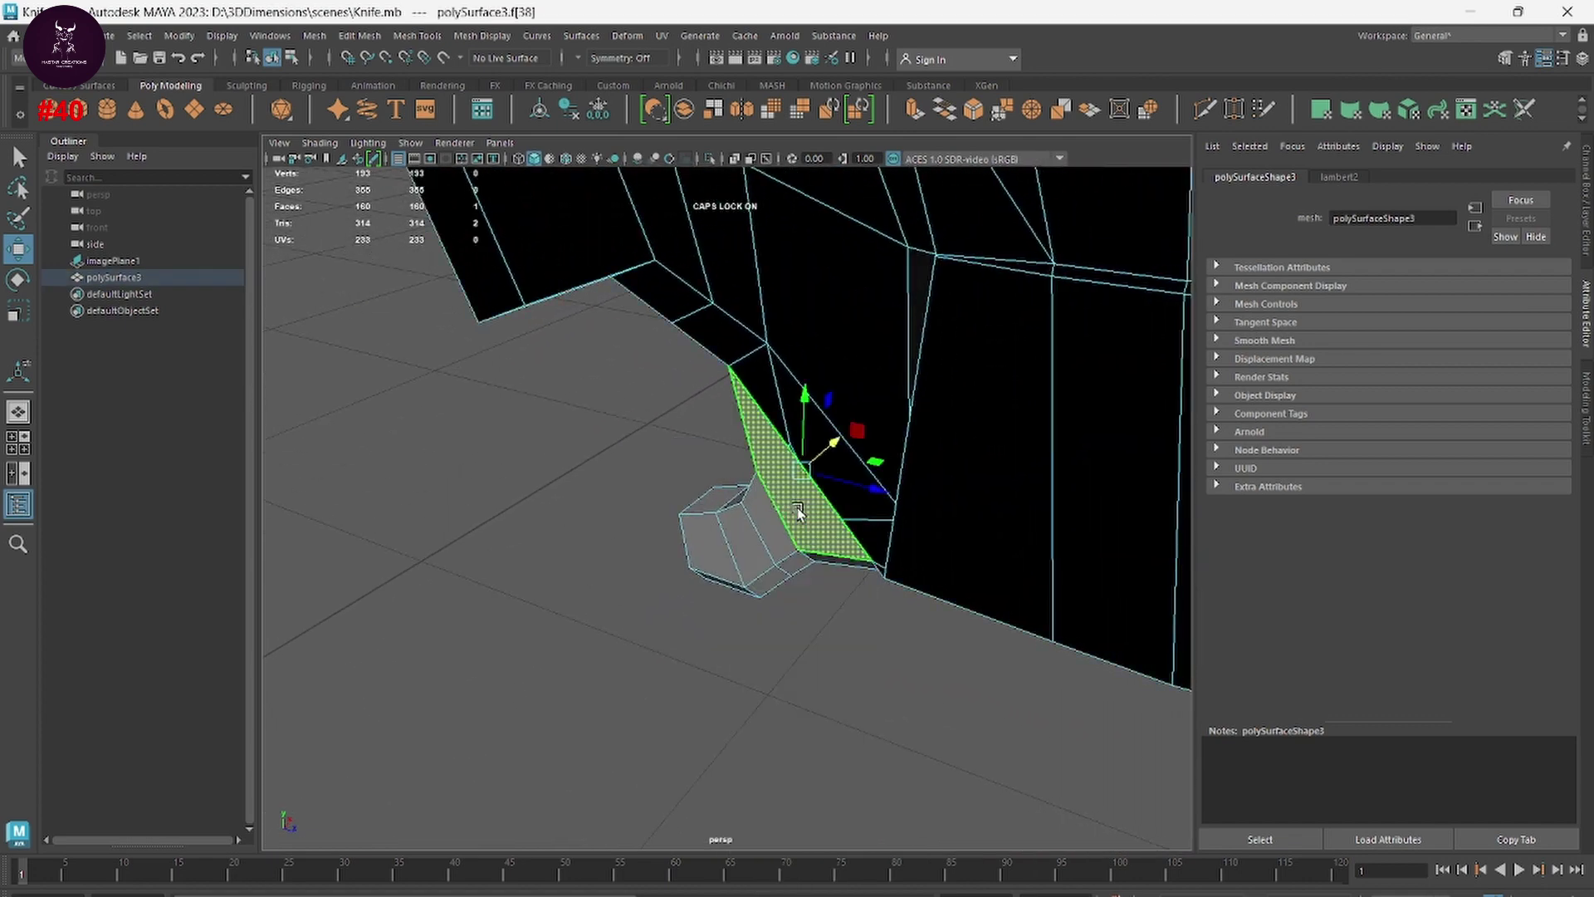
Step: Delete the four guard faces on the blade strip, leaving 156 faces
left_click_drag(773, 465, 738, 561)
key("Delete")
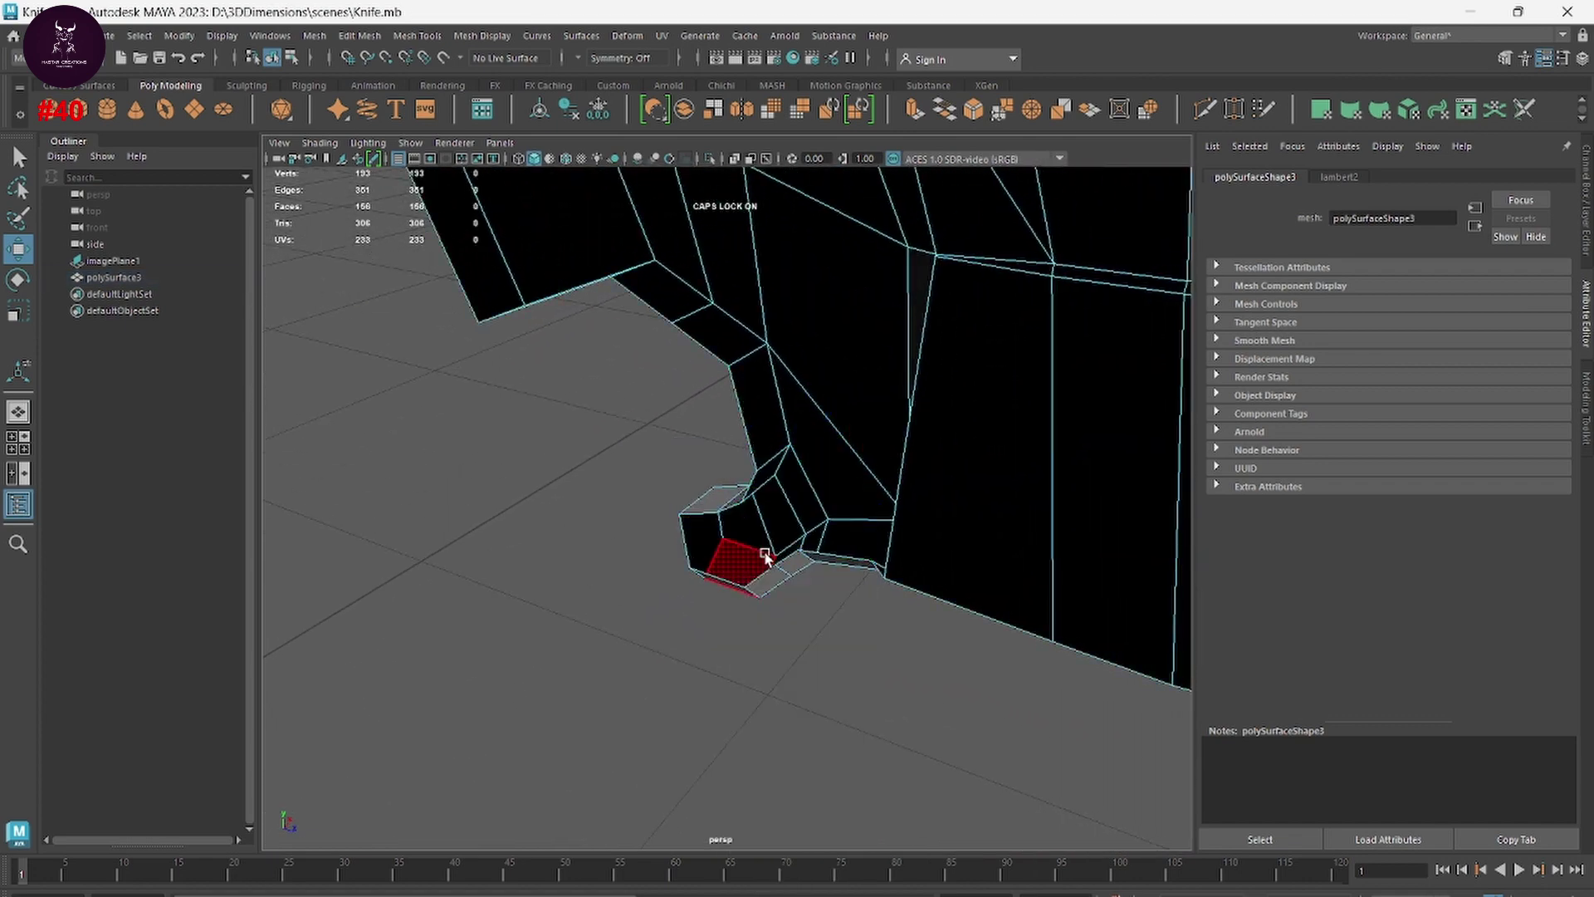
mouse_move(757, 613)
left_mouse_down("alt")
mouse_move(741, 637)
mouse_move(955, 511)
mouse_move(904, 566)
mouse_move(921, 576)
mouse_move(865, 698)
mouse_move(945, 630)
mouse_move(969, 650)
mouse_move(737, 488)
mouse_move(713, 541)
mouse_move(734, 556)
mouse_move(804, 473)
mouse_move(811, 487)
mouse_move(573, 527)
mouse_move(551, 577)
mouse_move(474, 605)
mouse_move(623, 729)
mouse_move(670, 625)
mouse_move(808, 521)
left_mouse_up("alt")
Step: Pick a guard edge in Edge mode and lower it along Y
left_click(808, 520)
left_click(735, 573, "shift")
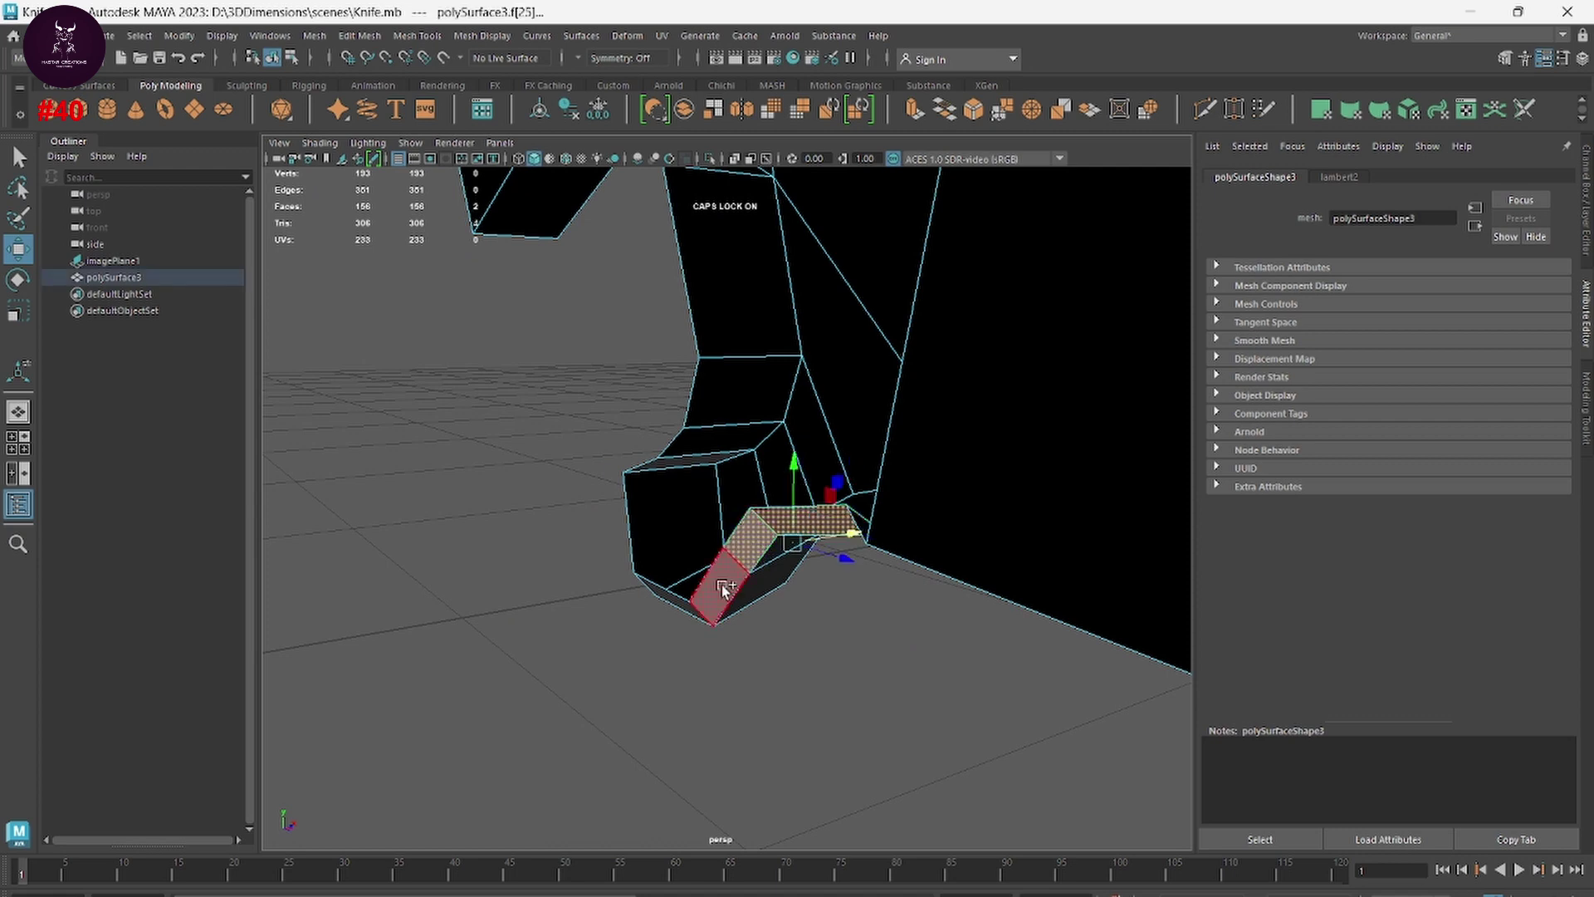
left_click(669, 603, "shift")
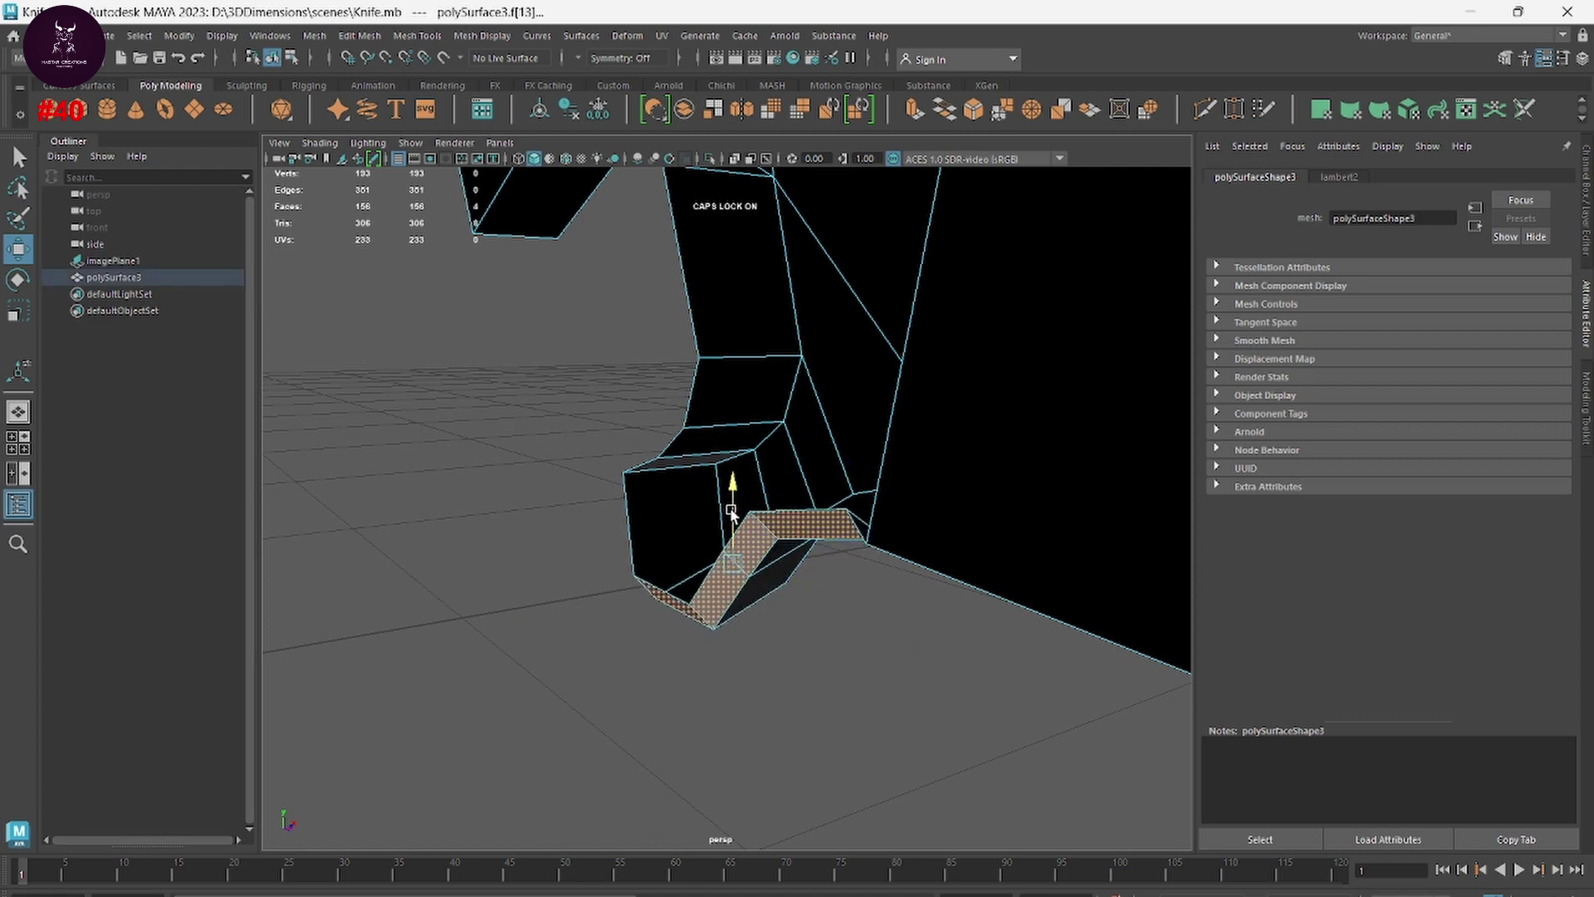
mouse_move(834, 471)
right_mouse_down()
mouse_move(836, 508)
mouse_move(833, 427)
right_mouse_up()
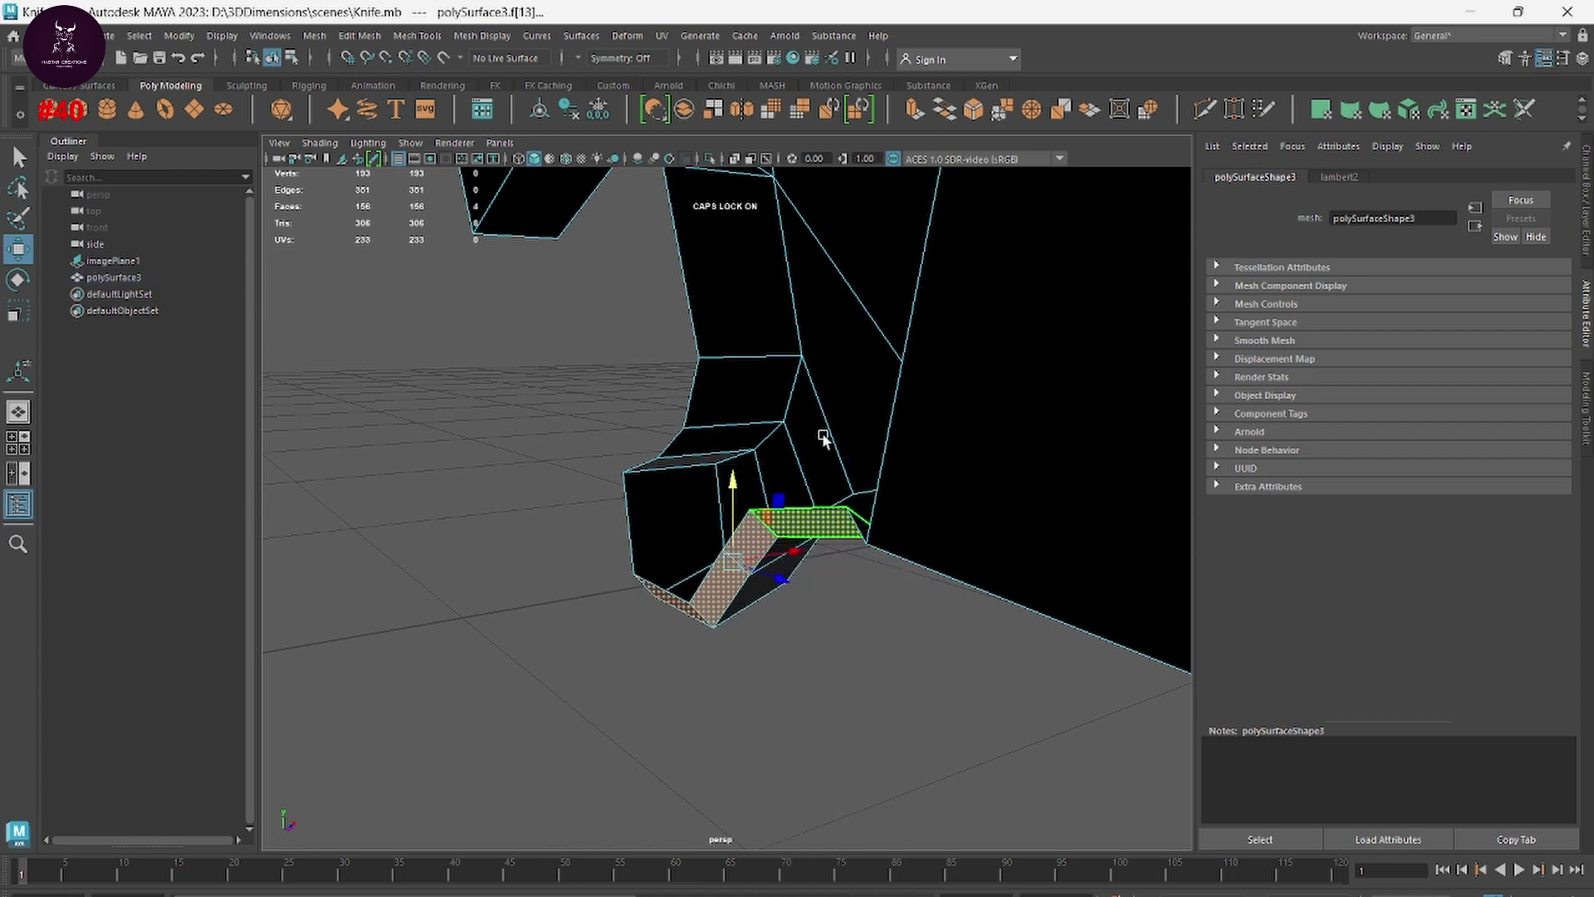
left_click(818, 508)
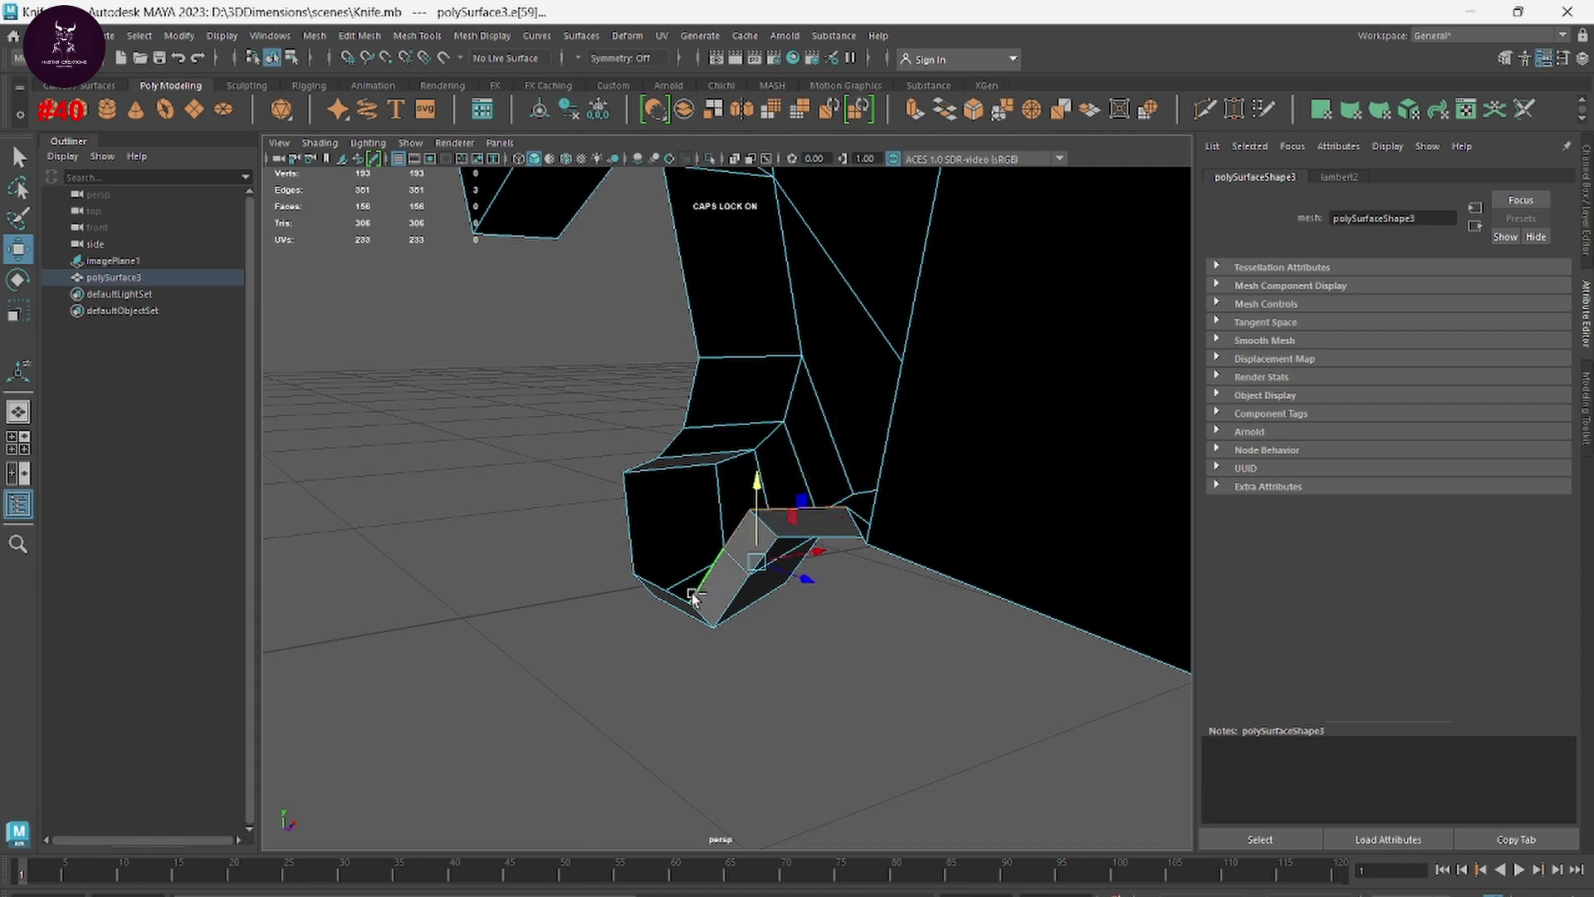
left_click(751, 552)
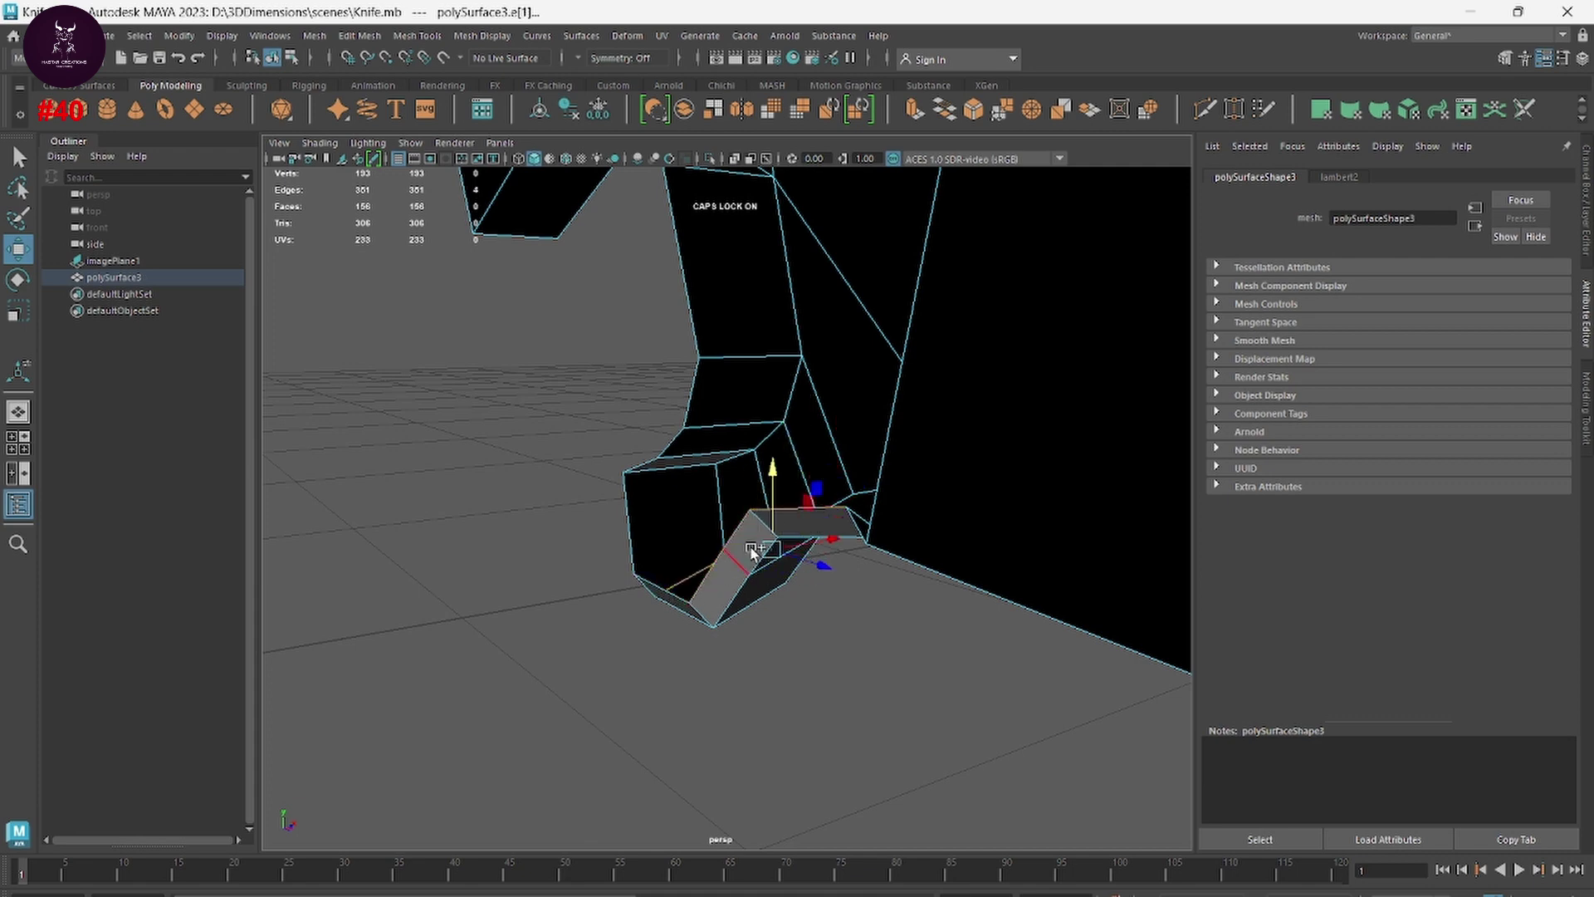
left_click(673, 594)
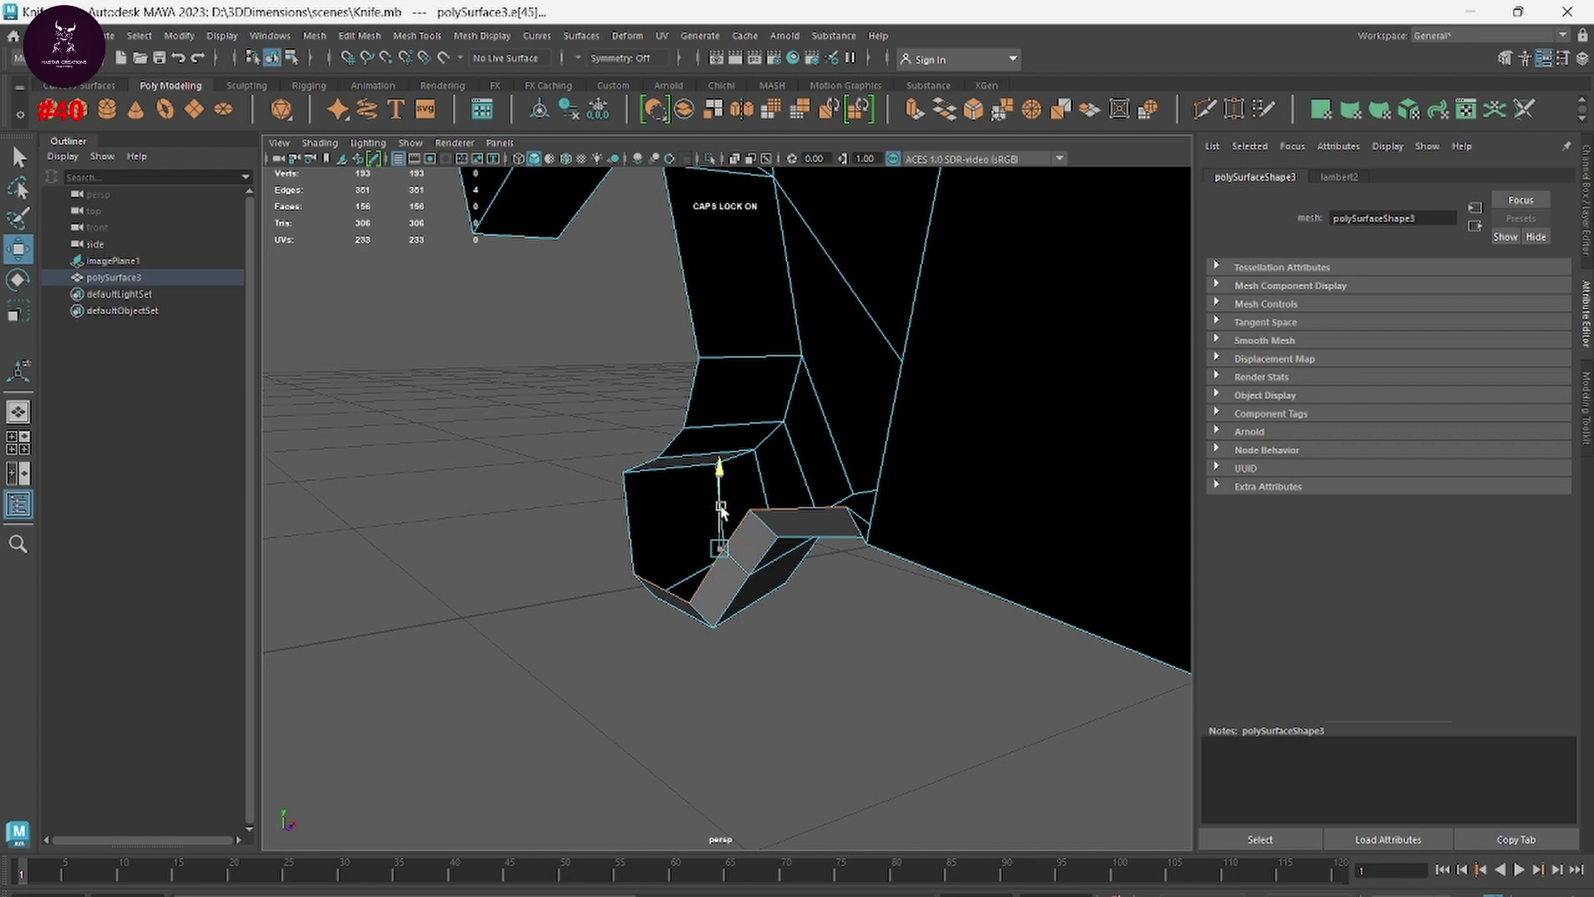
mouse_move(722, 513)
left_mouse_down()
mouse_move(721, 540)
mouse_move(790, 614)
mouse_move(590, 640)
mouse_move(982, 634)
mouse_move(919, 679)
mouse_move(776, 608)
mouse_move(701, 680)
mouse_move(729, 659)
mouse_move(700, 755)
mouse_move(819, 626)
mouse_move(534, 605)
mouse_move(789, 737)
mouse_move(872, 648)
mouse_move(712, 399)
mouse_move(880, 534)
mouse_move(702, 392)
left_mouse_up()
Step: Shift-select border edges along the blade's lower edge toward the tip
left_click(813, 584)
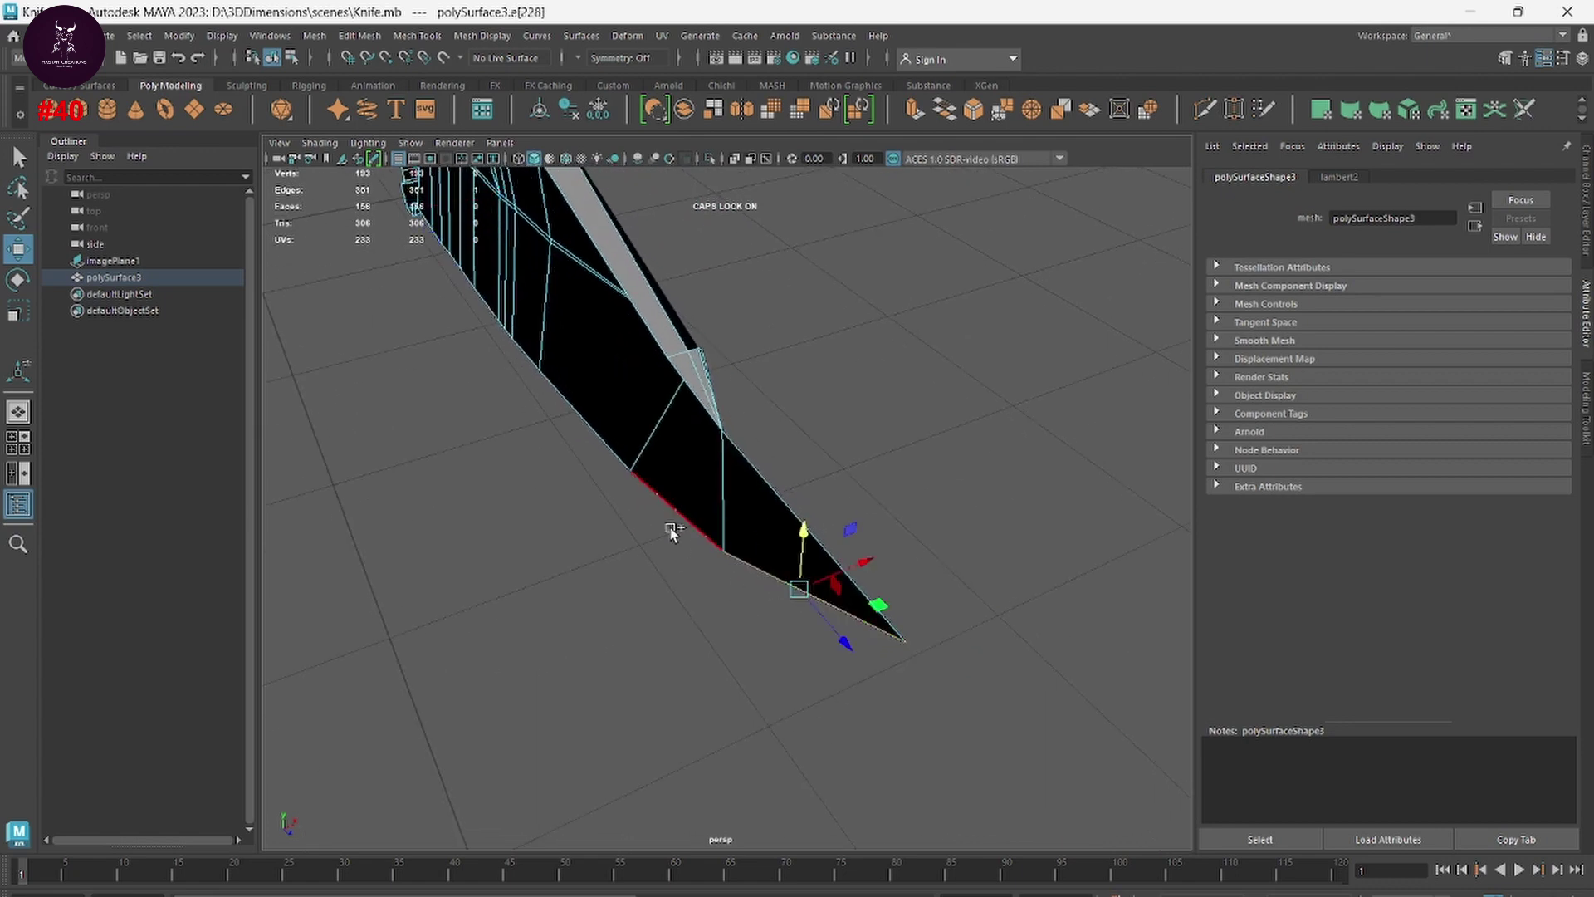
left_click(676, 508)
left_click(584, 441)
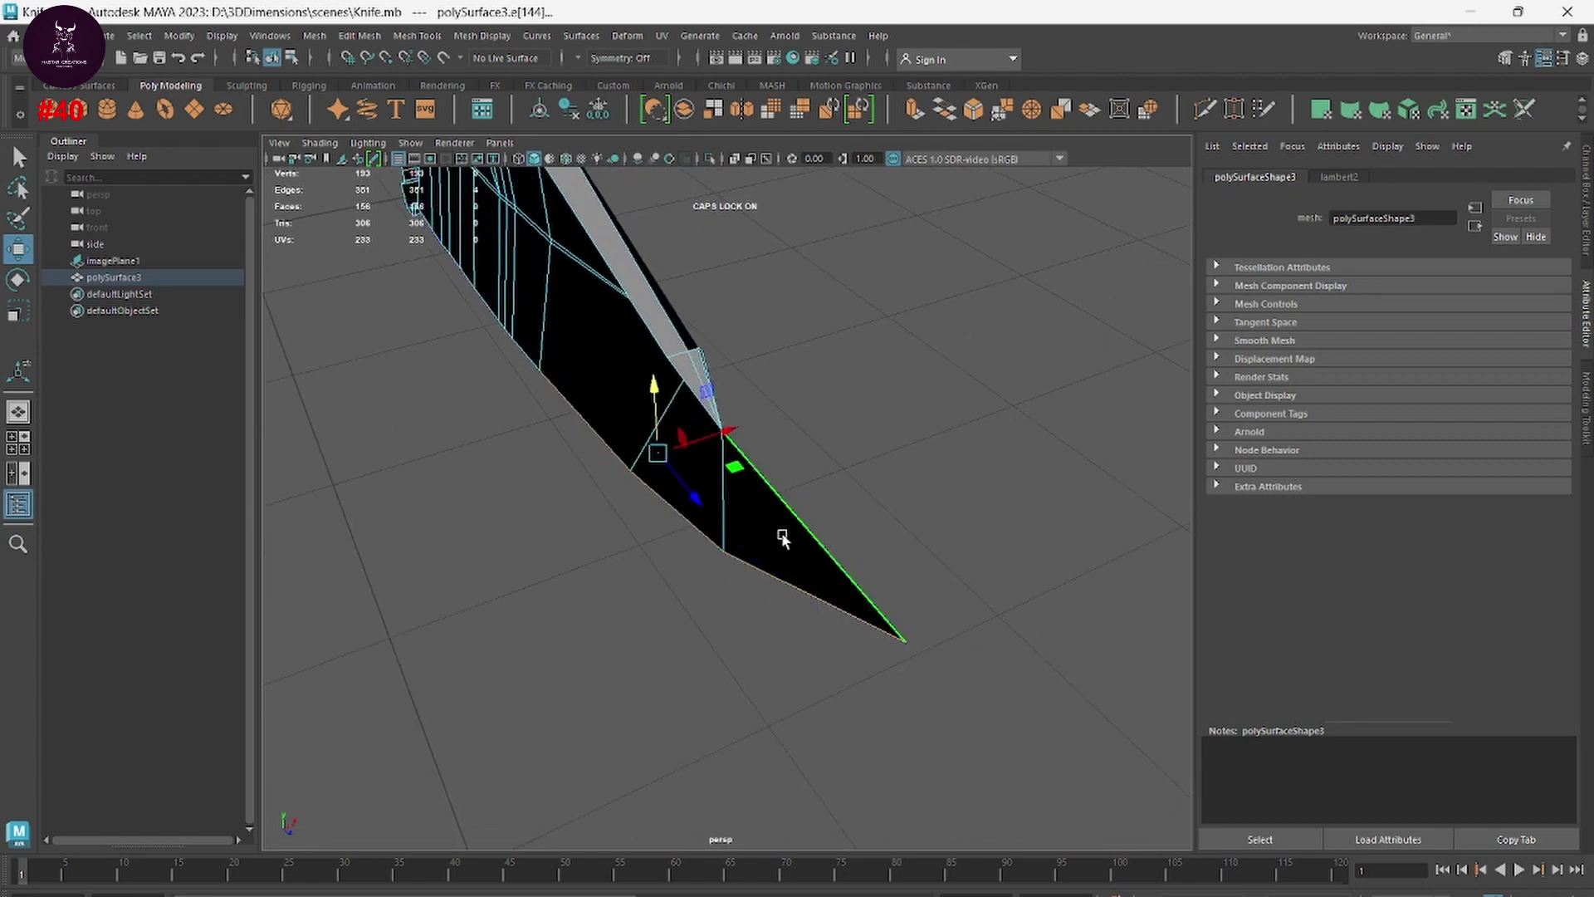
scroll(779, 541, "up", 3)
left_click_drag(754, 577, 851, 586, "alt")
scroll(872, 631, "up", 3)
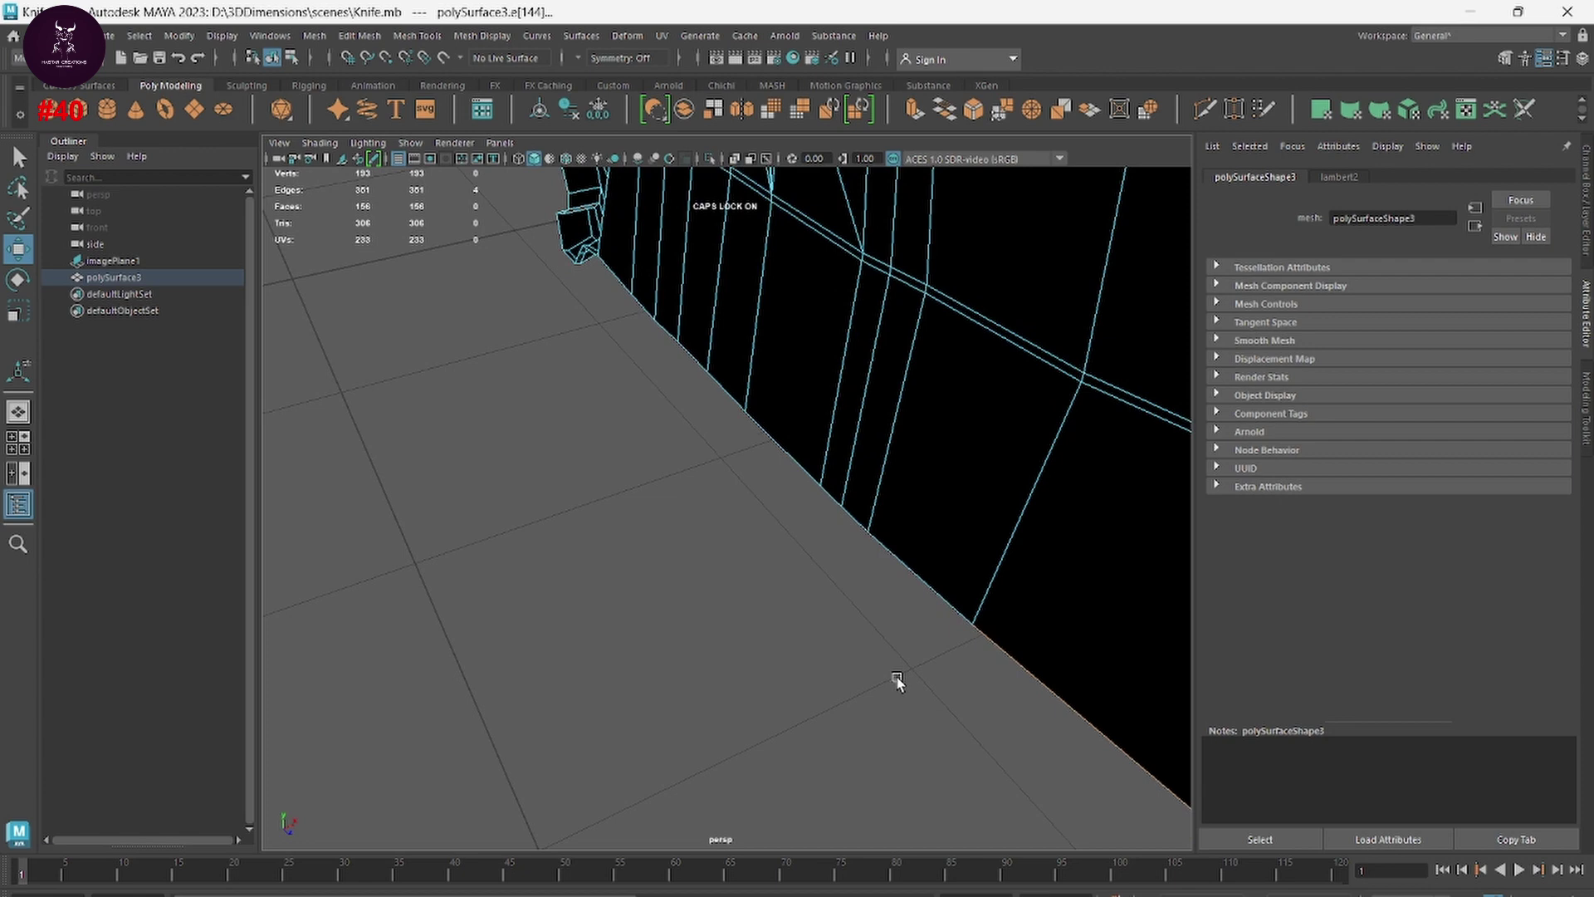
left_click(914, 565)
left_click(847, 509)
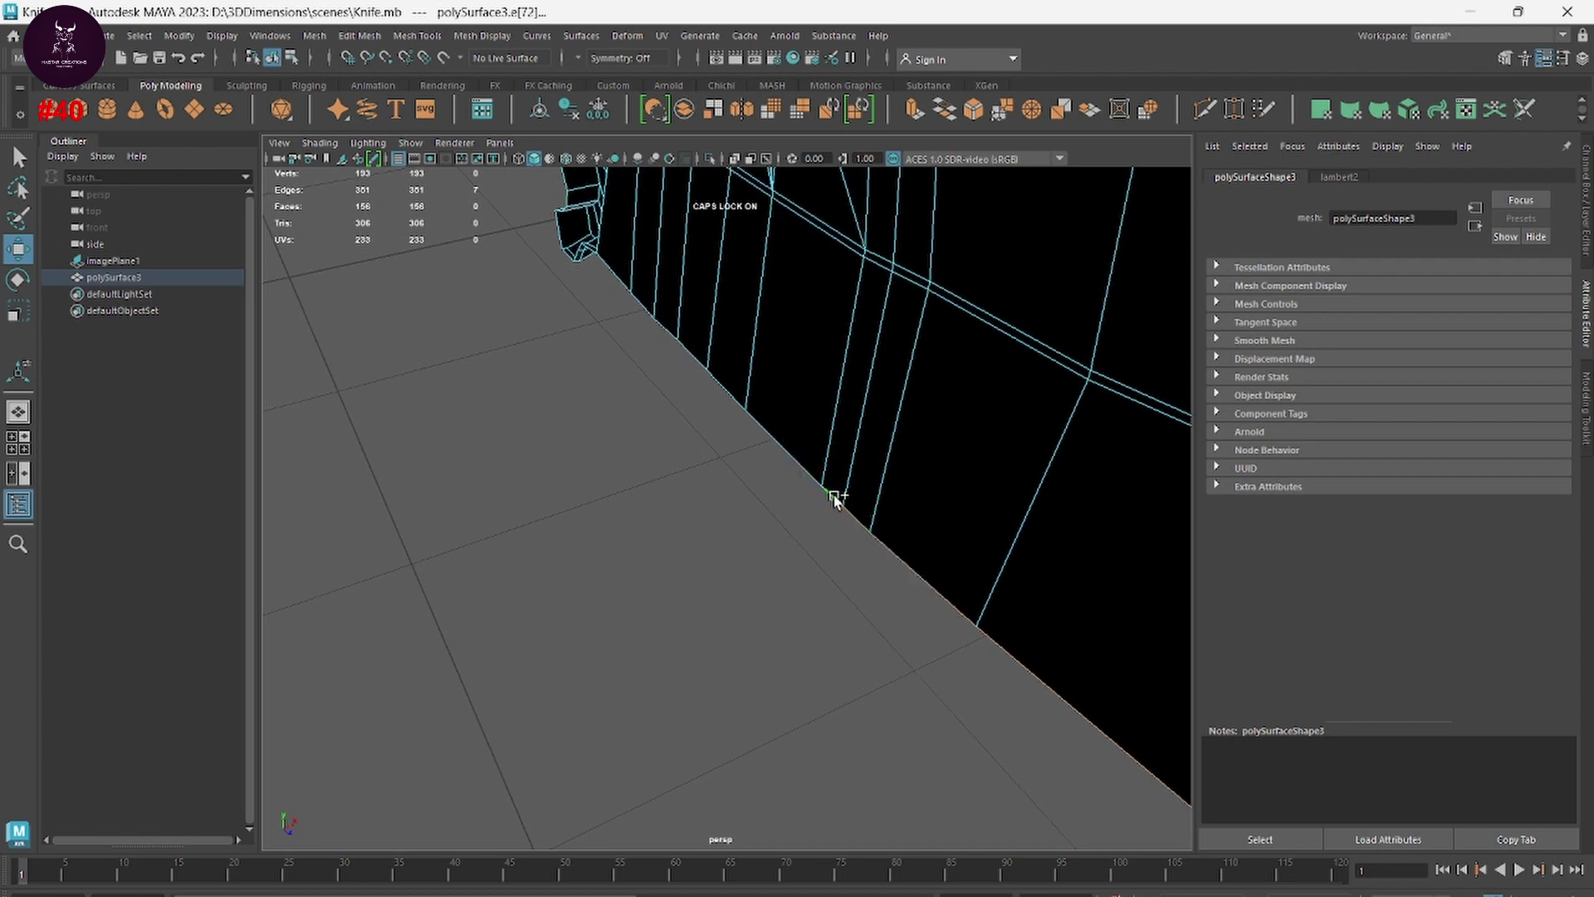
left_click(744, 430)
left_click(725, 393)
Step: Add more blade border edges and extrude them, raising the mesh to 169 faces
mouse_move(695, 359)
middle_mouse_down("alt")
mouse_move(894, 548)
mouse_move(724, 462)
mouse_move(987, 464)
middle_mouse_up("alt")
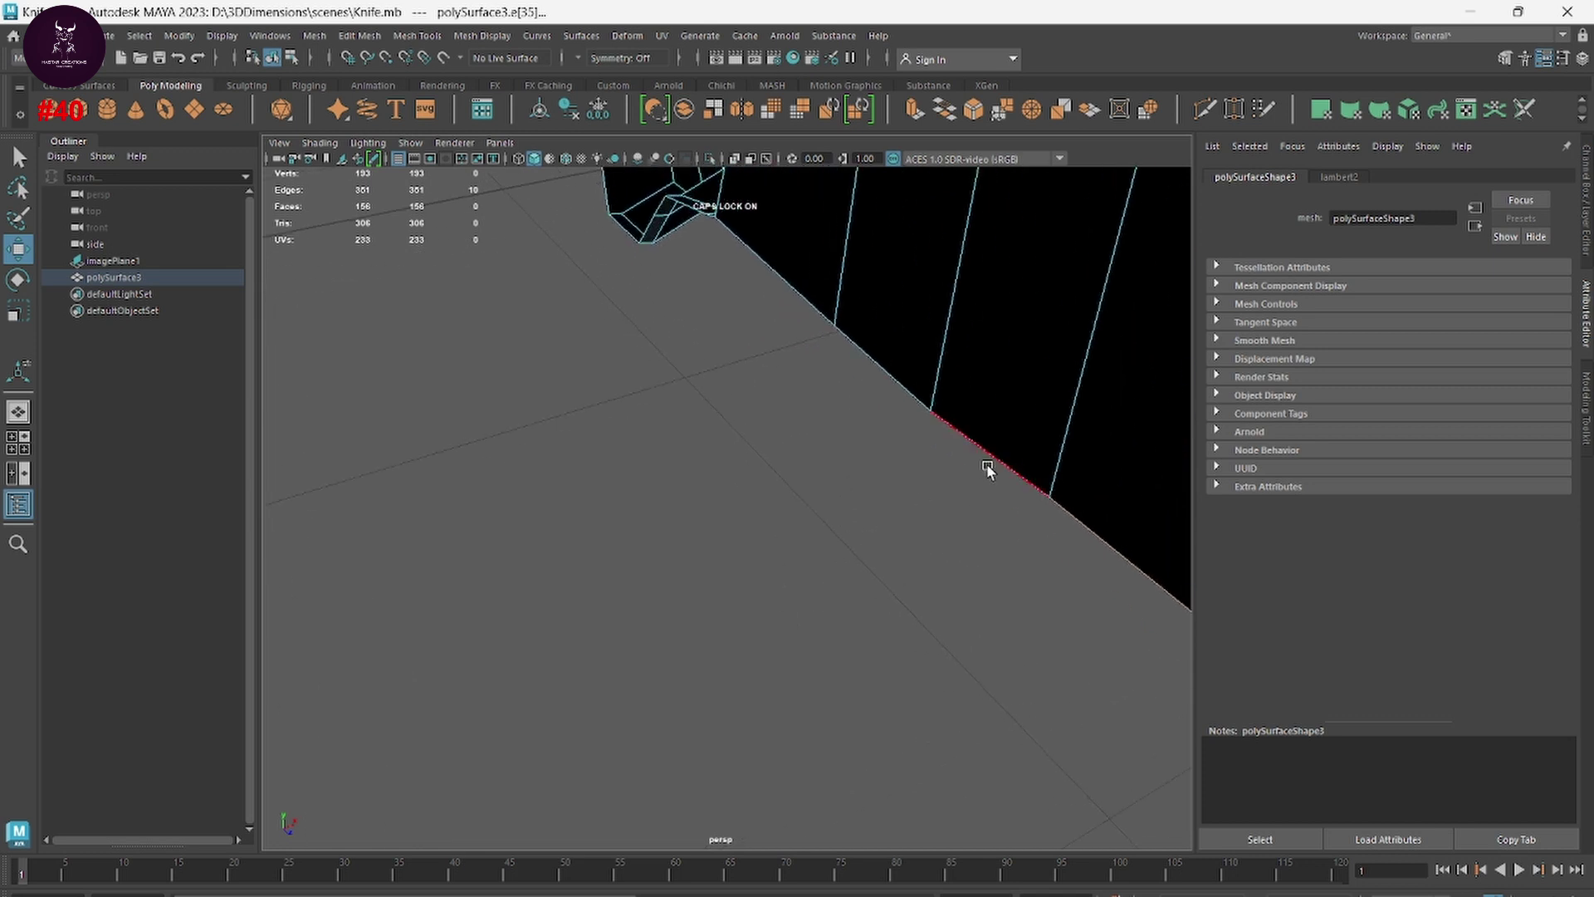
left_click(876, 361)
mouse_move(806, 313)
middle_mouse_down("alt")
mouse_move(769, 480)
mouse_move(808, 552)
mouse_move(790, 551)
mouse_move(744, 541)
mouse_move(775, 534)
mouse_move(750, 516)
mouse_move(1168, 338)
mouse_move(873, 415)
middle_mouse_up("alt")
scroll(873, 415, "up", 3)
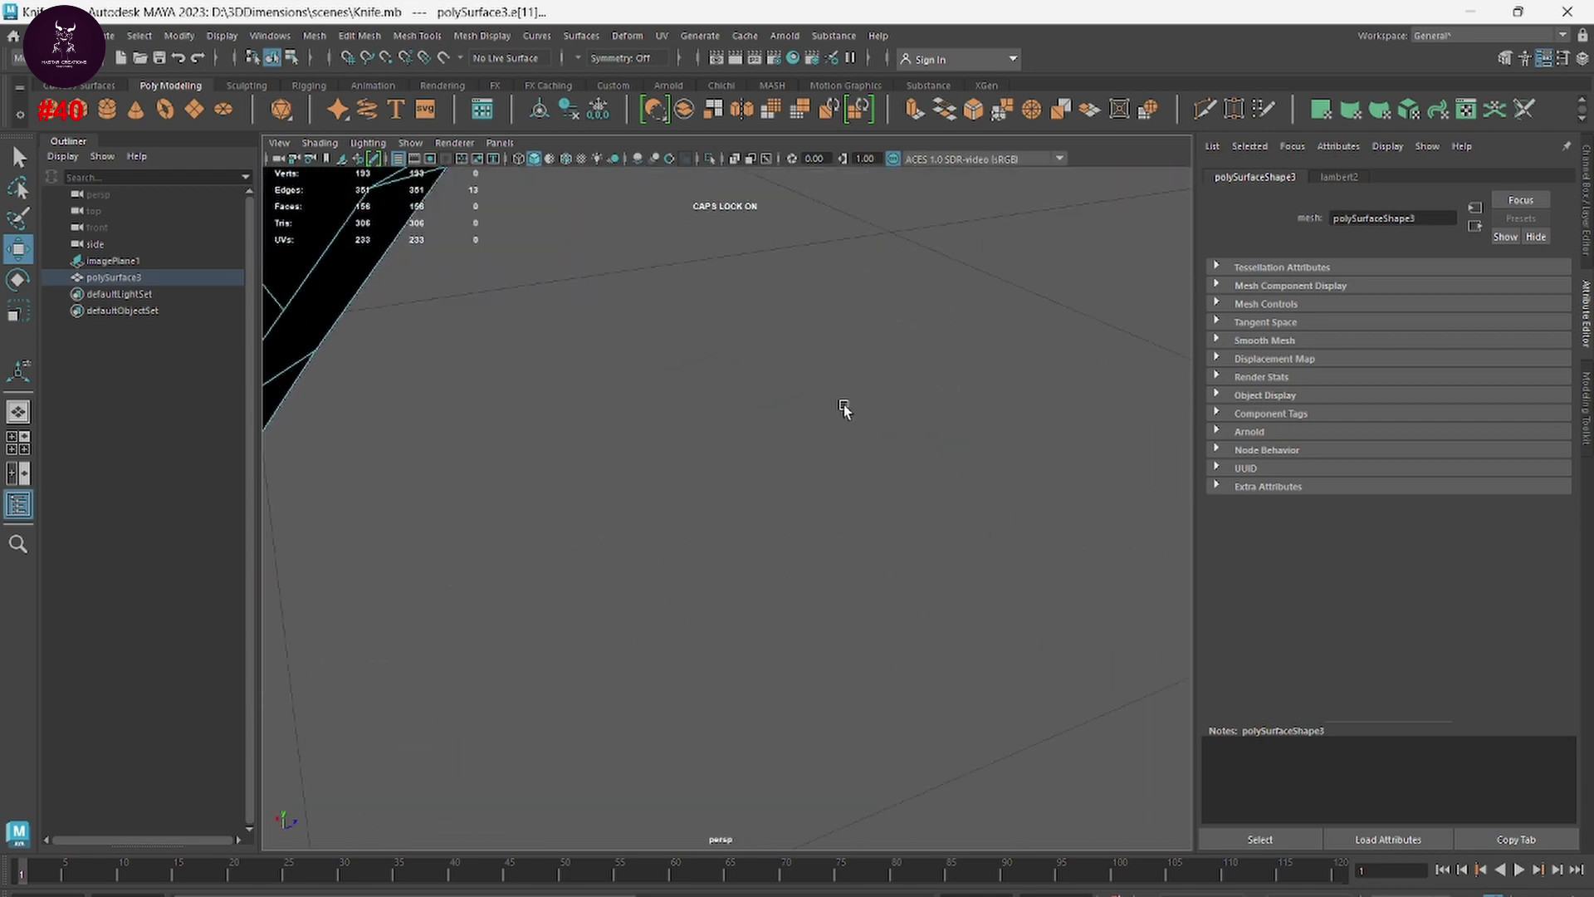
scroll(844, 407, "down", 2)
scroll(822, 391, "down", 2)
scroll(833, 381, "up", 3)
scroll(818, 430, "up", 3)
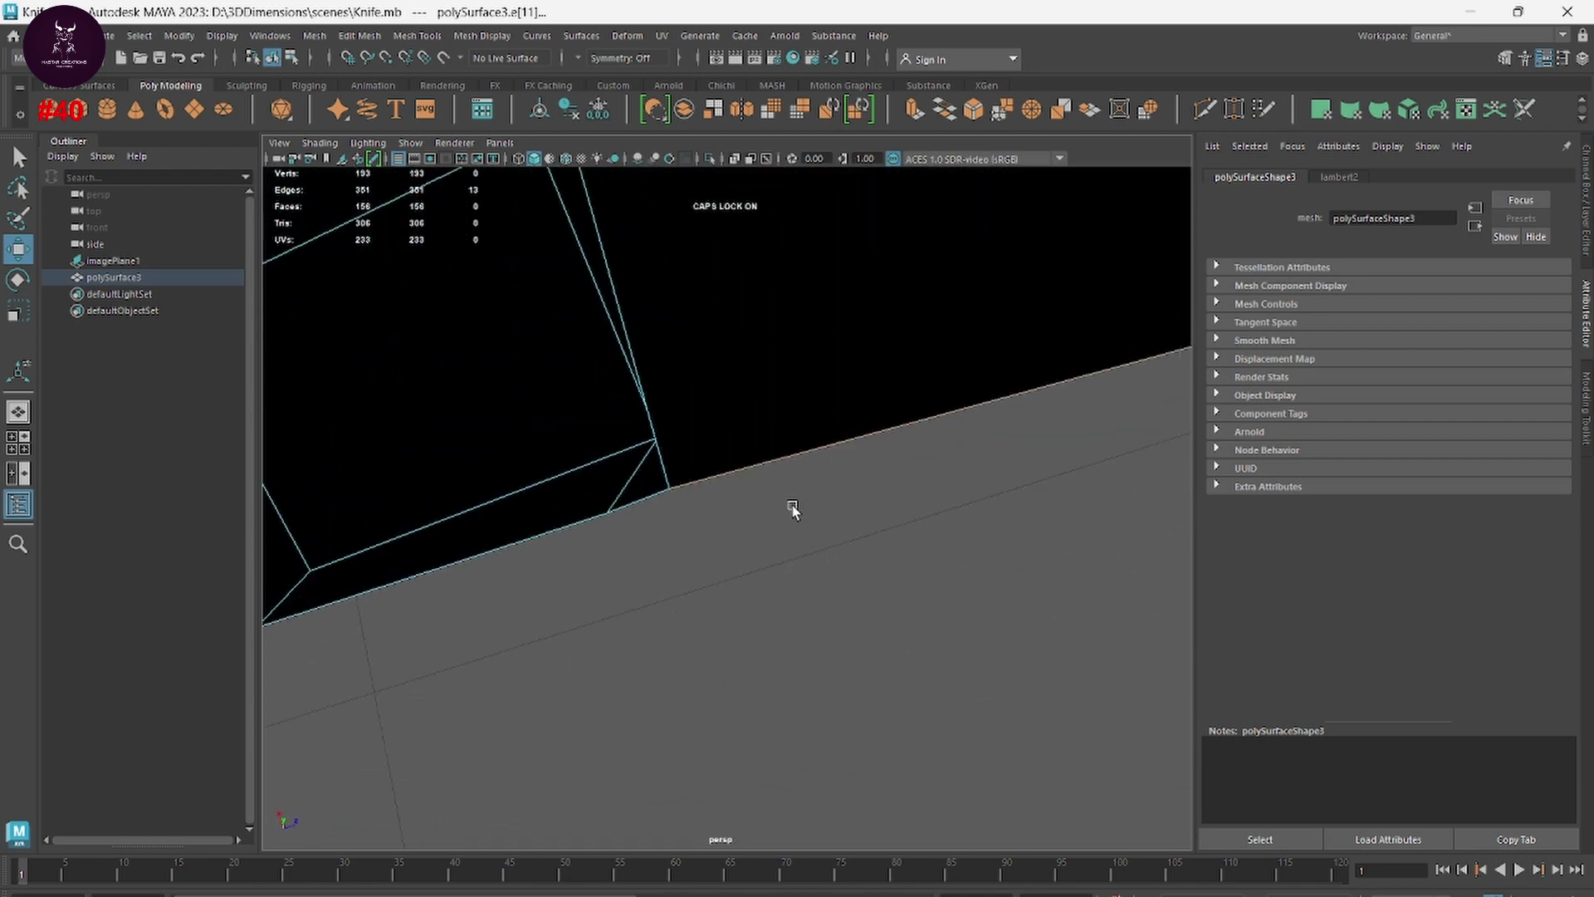
scroll(790, 509, "up", 2)
scroll(725, 559, "up", 2)
scroll(694, 658, "down", 2)
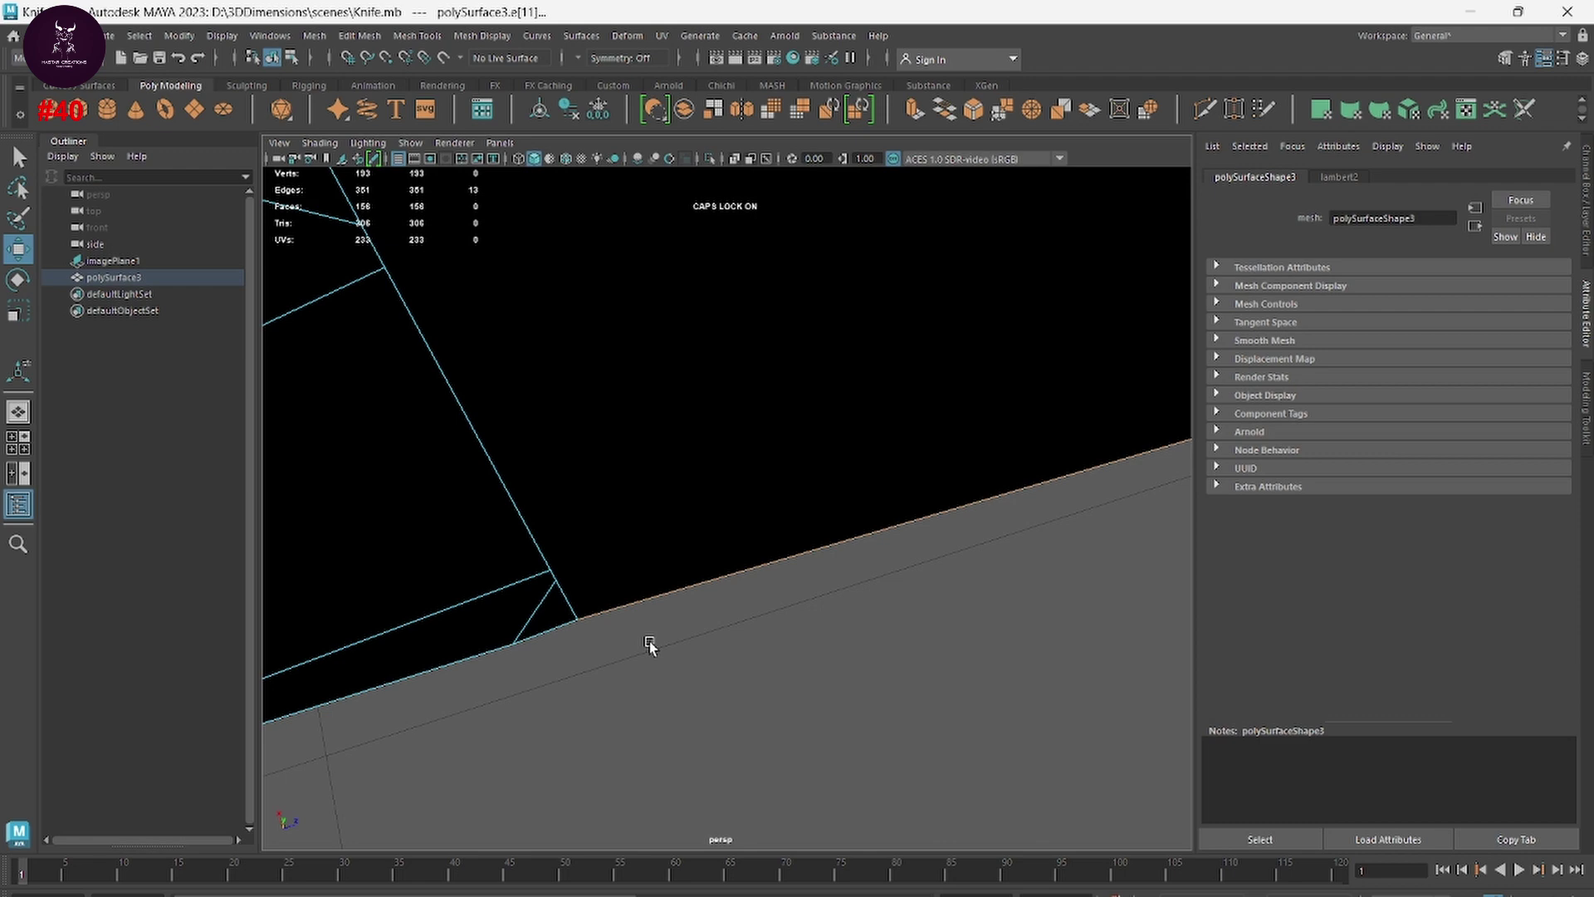
mouse_move(650, 644)
left_mouse_down("alt")
mouse_move(783, 630)
mouse_move(761, 540)
mouse_move(787, 594)
mouse_move(730, 598)
mouse_move(805, 590)
mouse_move(751, 630)
mouse_move(545, 579)
mouse_move(779, 606)
mouse_move(324, 662)
mouse_move(885, 439)
mouse_move(826, 545)
mouse_move(999, 548)
mouse_move(746, 294)
left_mouse_up("alt")
Step: Undo the first extrusion, add an adjacent border edge and extrude the blade border again
key("ctrl+z")
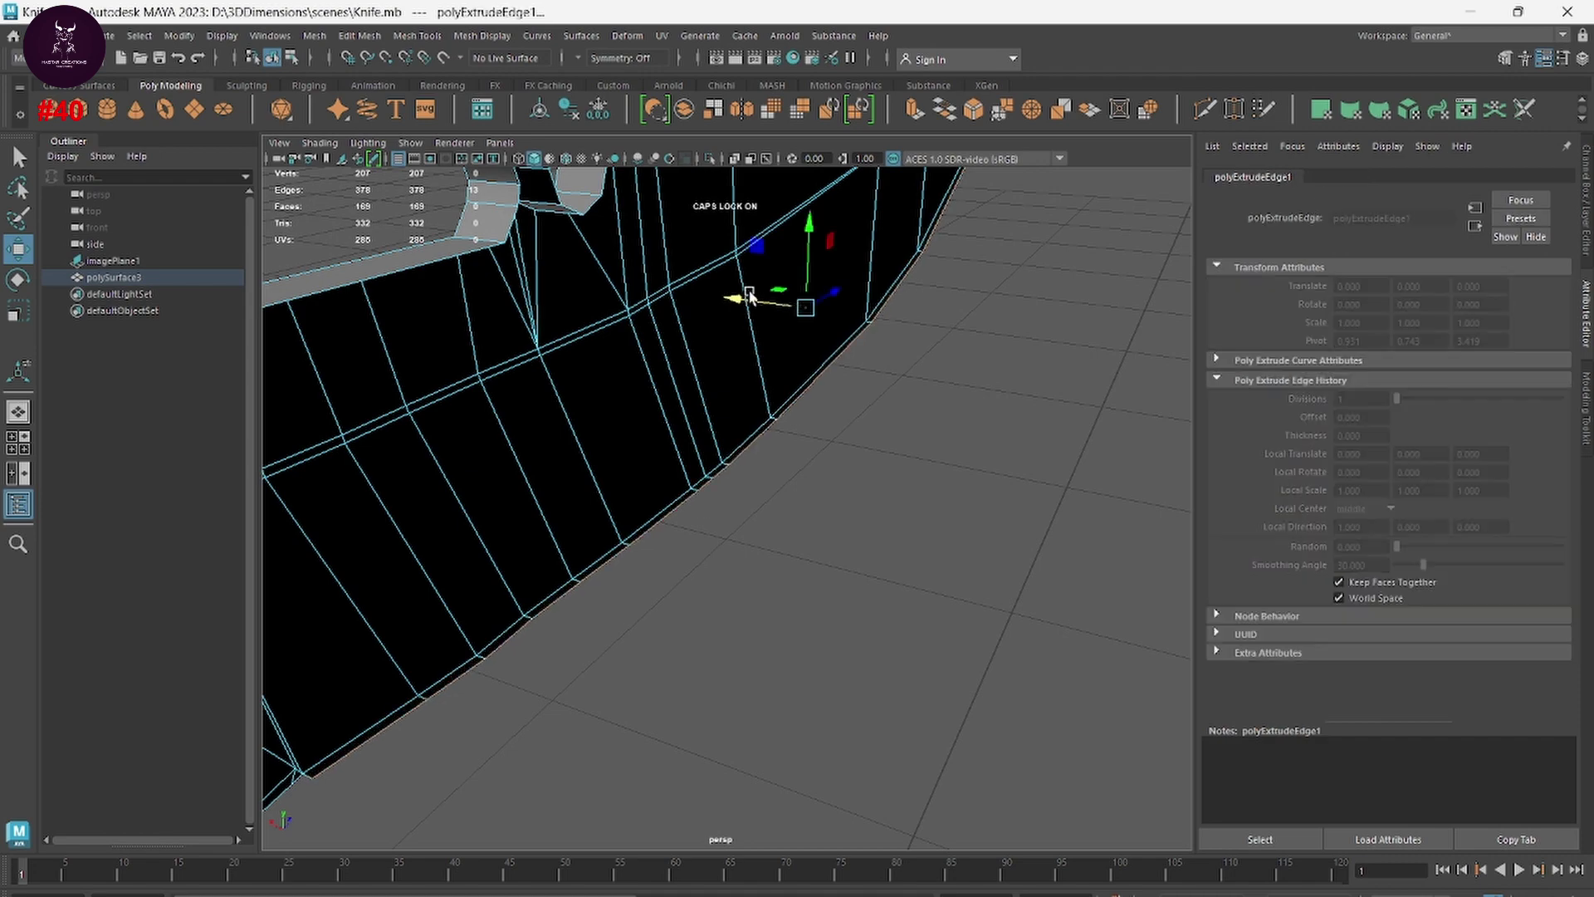
key("ctrl+z")
key("ctrl+z")
left_click(604, 584)
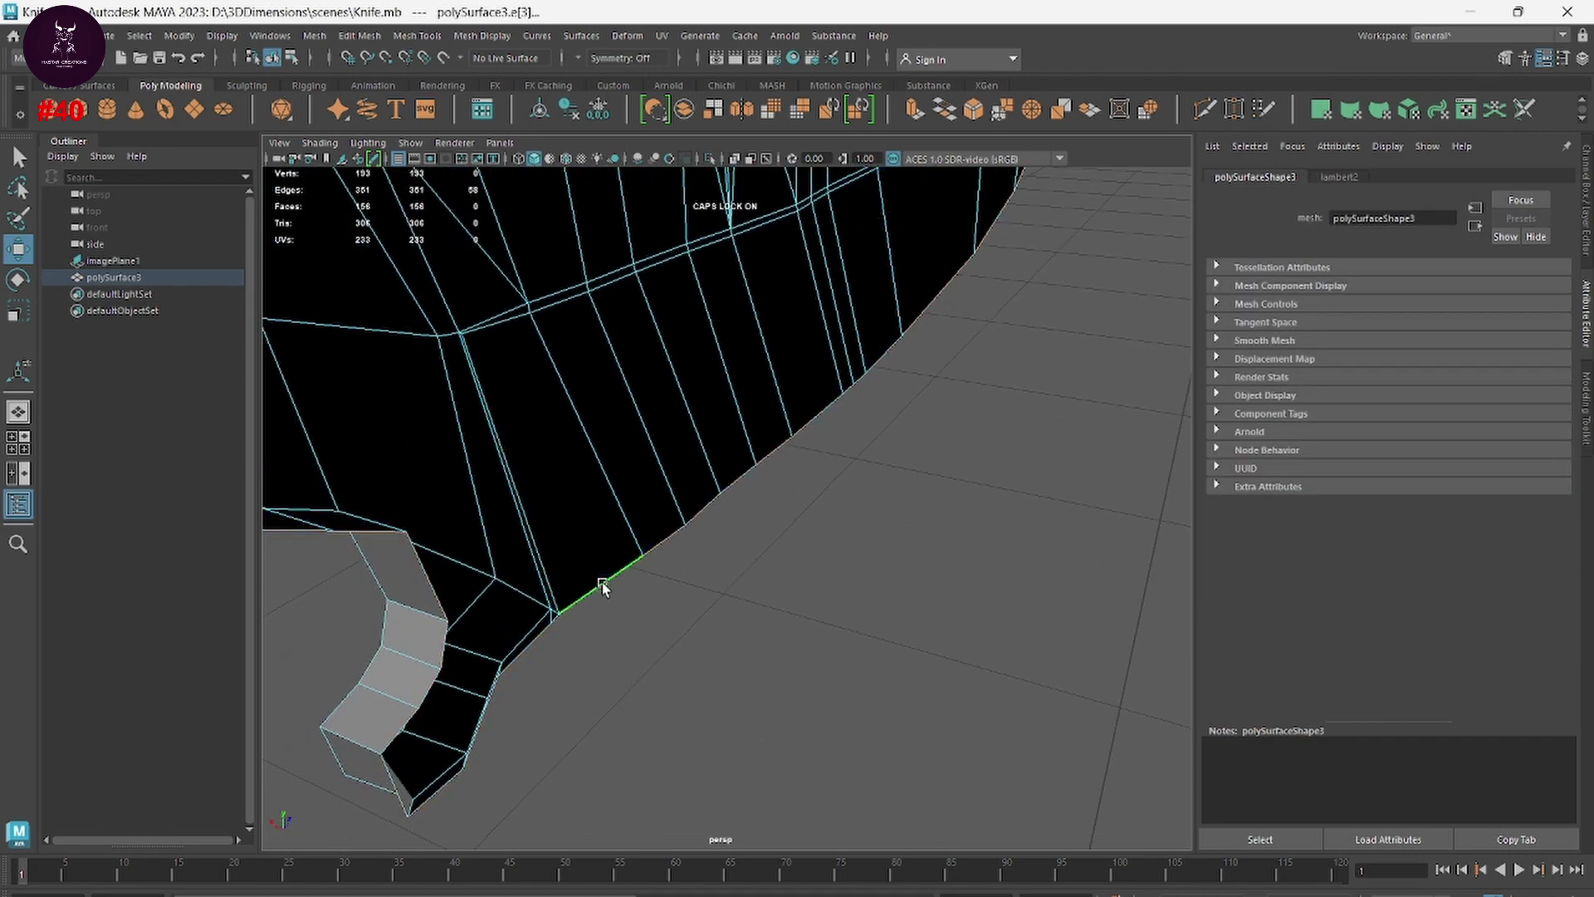
mouse_move(1000, 584)
left_mouse_down("alt")
mouse_move(914, 552)
mouse_move(883, 776)
mouse_move(862, 755)
left_mouse_up("alt")
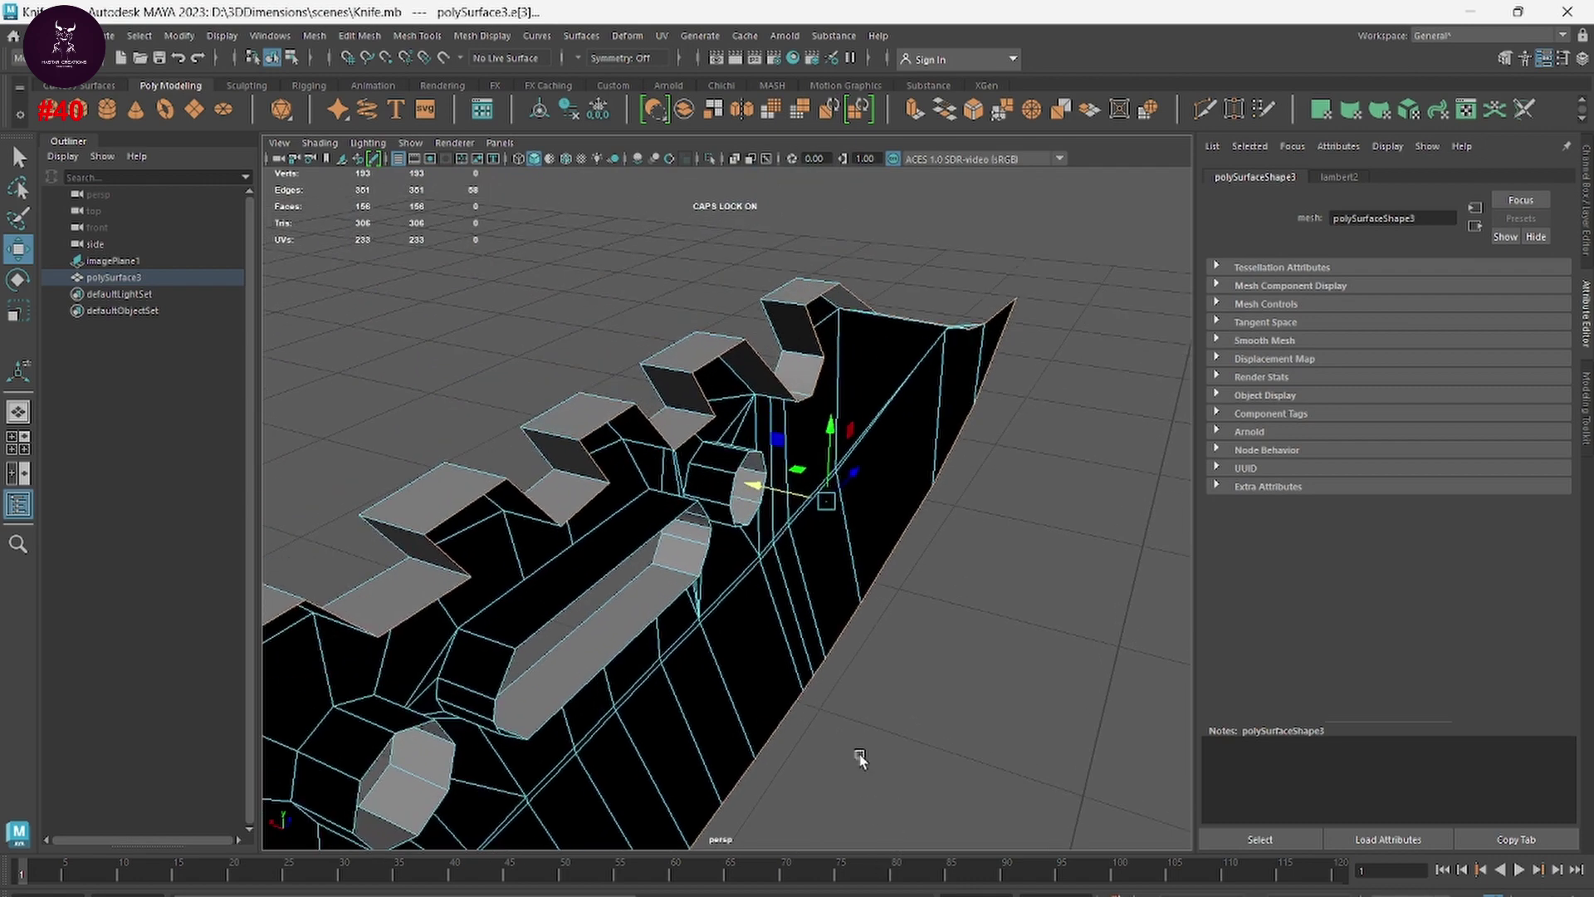
right_click_drag(775, 491, 778, 489, "shift")
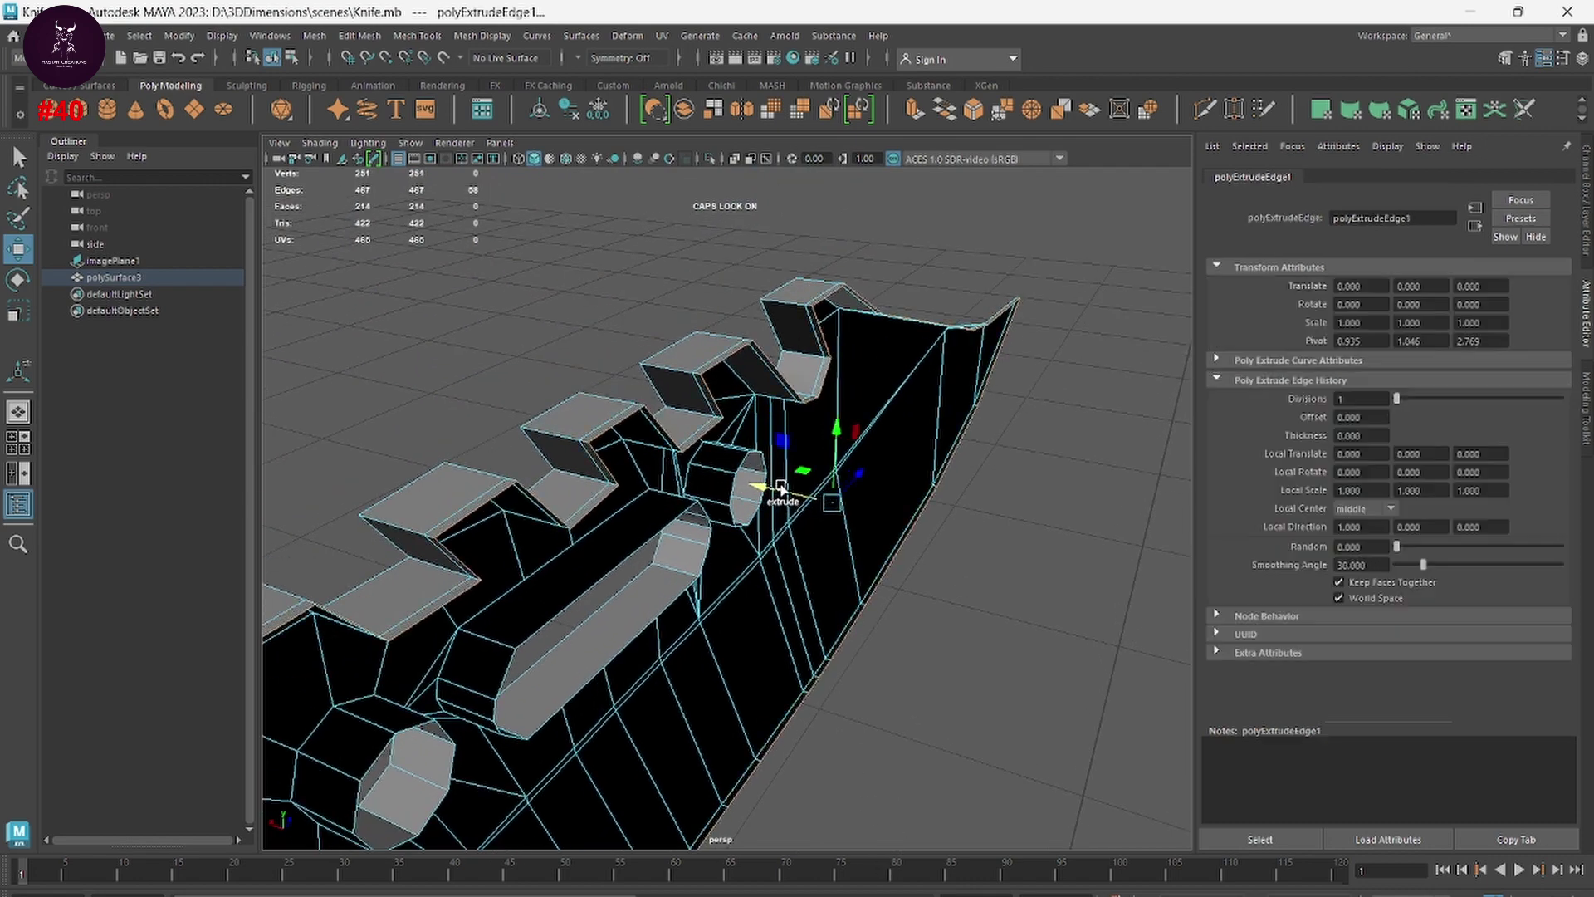
left_click_drag(778, 489, 1047, 582, "alt")
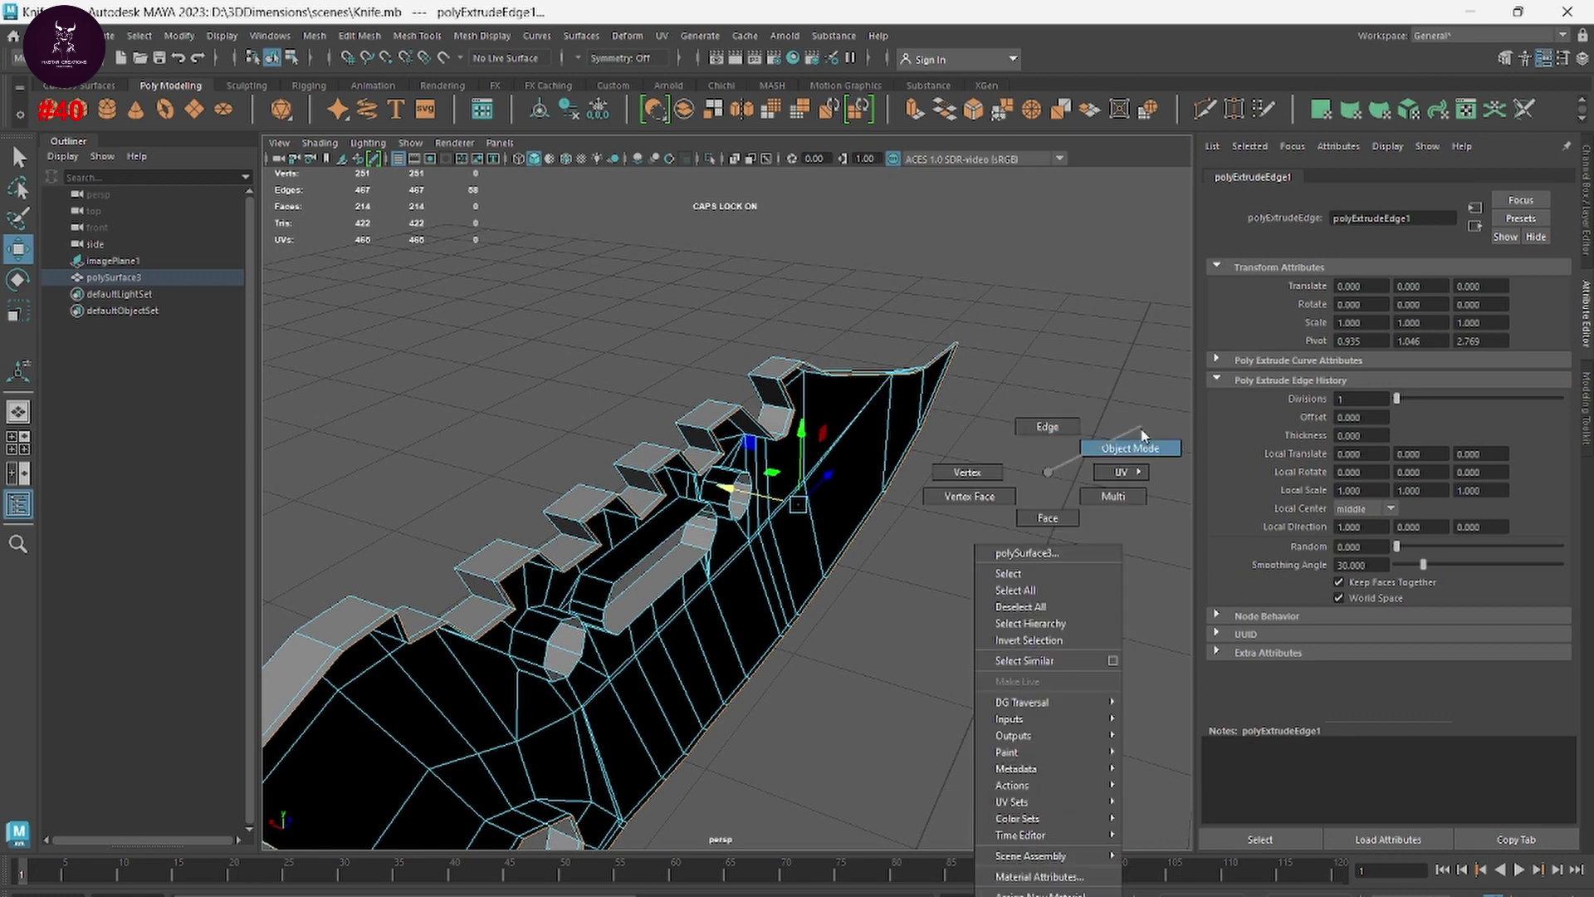
Step: Return to Object Mode and select the whole knife mesh
right_click_drag(1047, 581, 1121, 445)
key("space")
key("space")
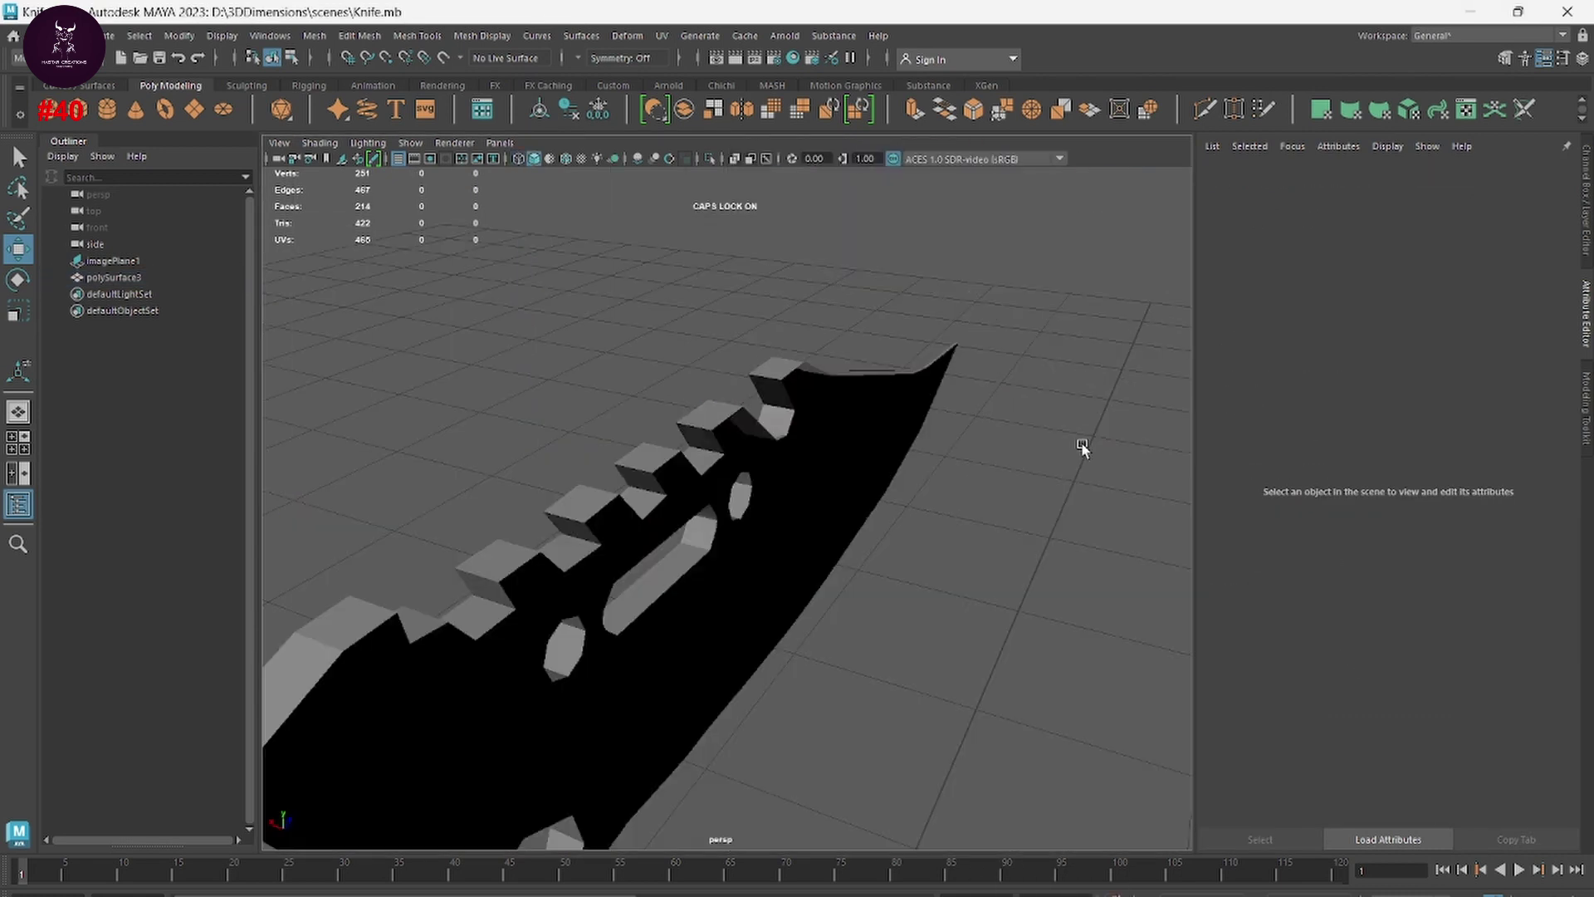
mouse_move(1082, 445)
left_mouse_down("alt")
mouse_move(651, 498)
mouse_move(701, 499)
left_mouse_up("alt")
left_click(843, 457)
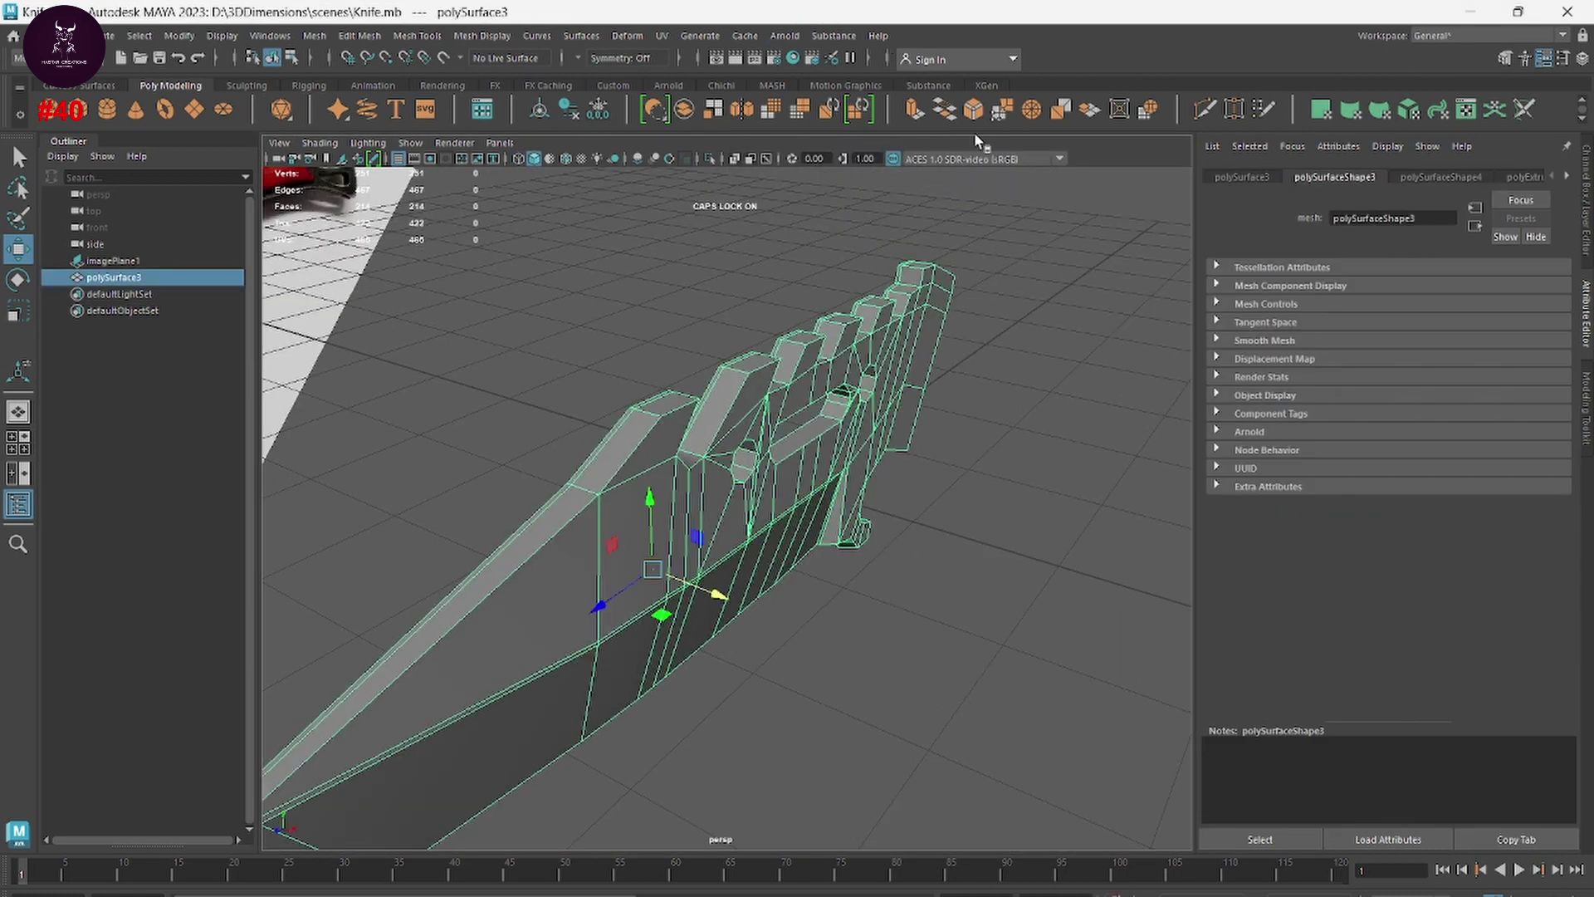
Step: Mirror the knife across X and tune the polyMirror offset from 0.8 to 0.92
left_click(741, 111)
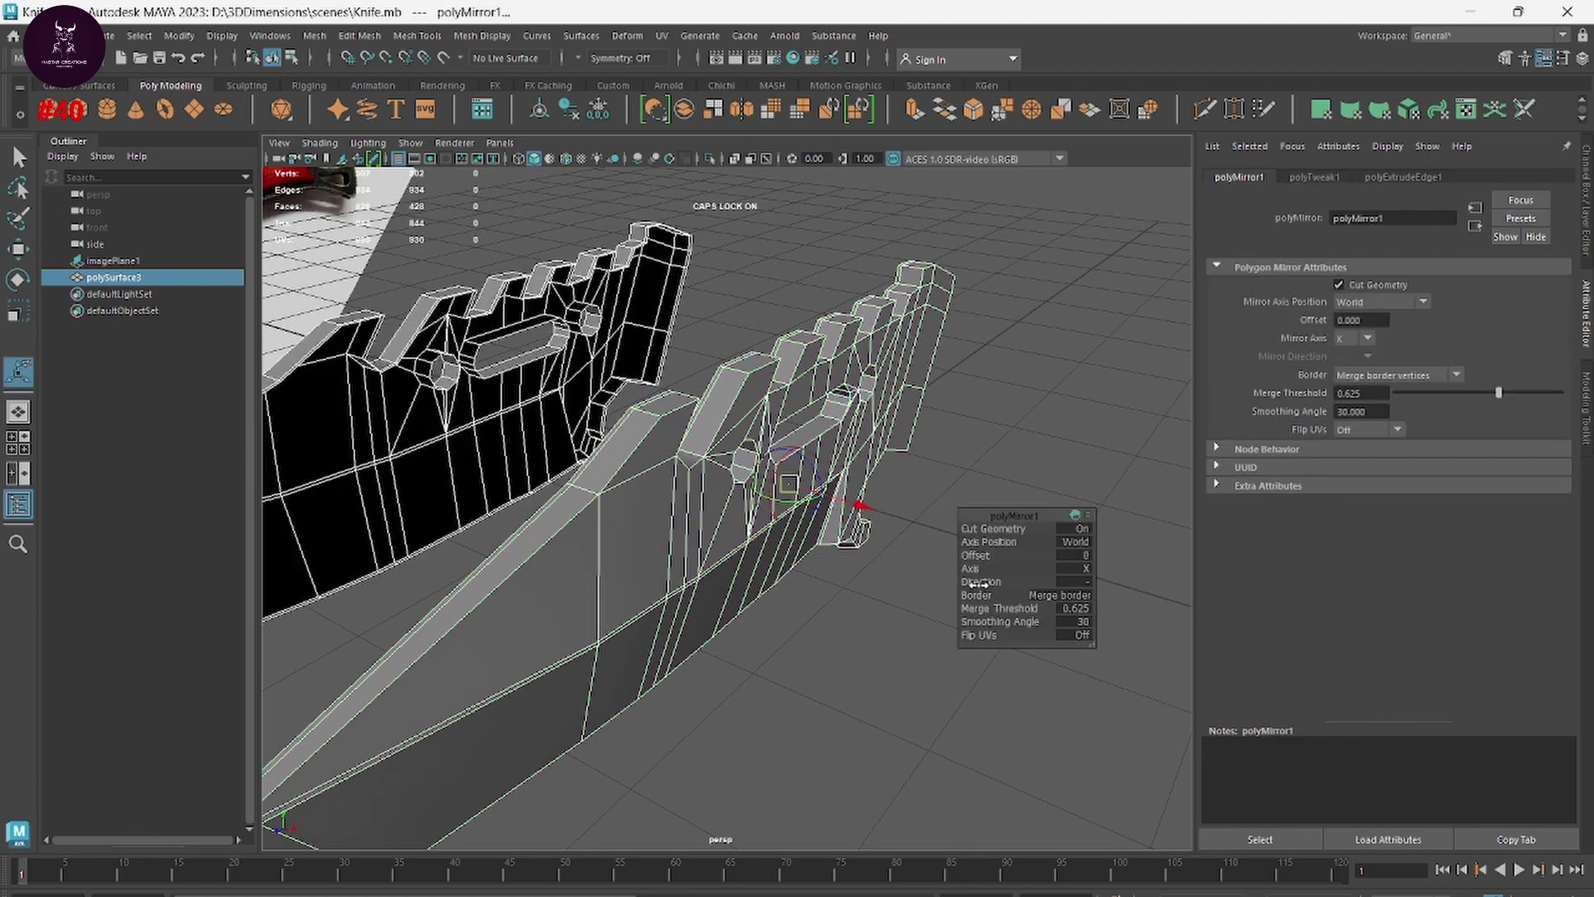
mouse_move(983, 555)
left_mouse_down()
mouse_move(1055, 562)
mouse_move(684, 646)
mouse_move(655, 595)
mouse_move(730, 626)
left_mouse_up()
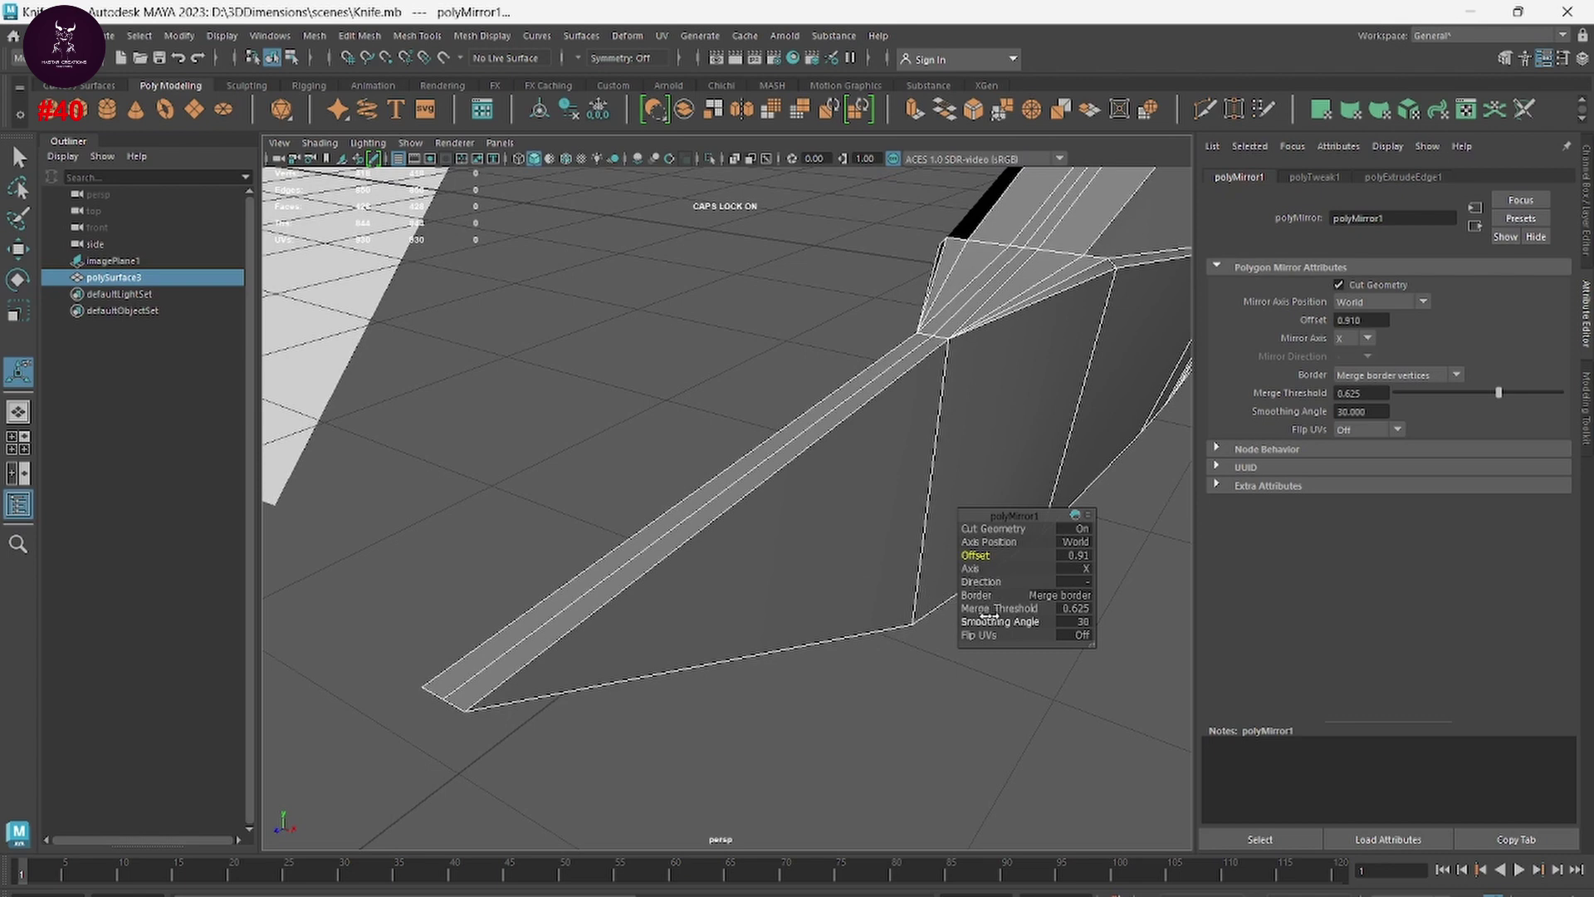
left_click(993, 609)
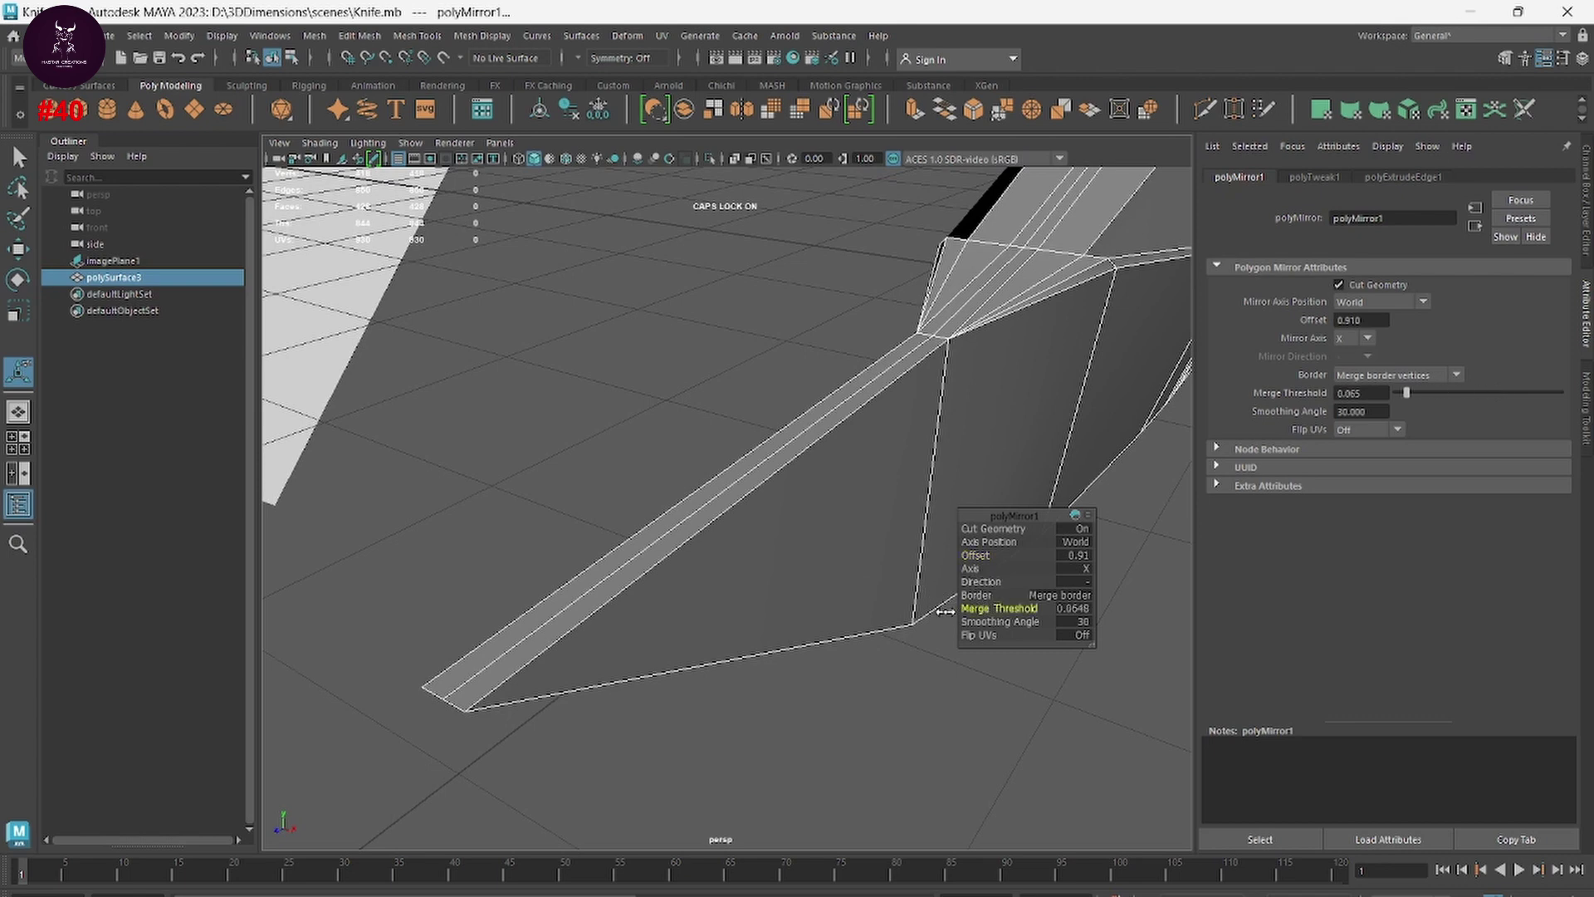
mouse_move(945, 612)
middle_mouse_down()
mouse_move(928, 612)
mouse_move(951, 611)
middle_mouse_up()
middle_click_drag(978, 557, 978, 563)
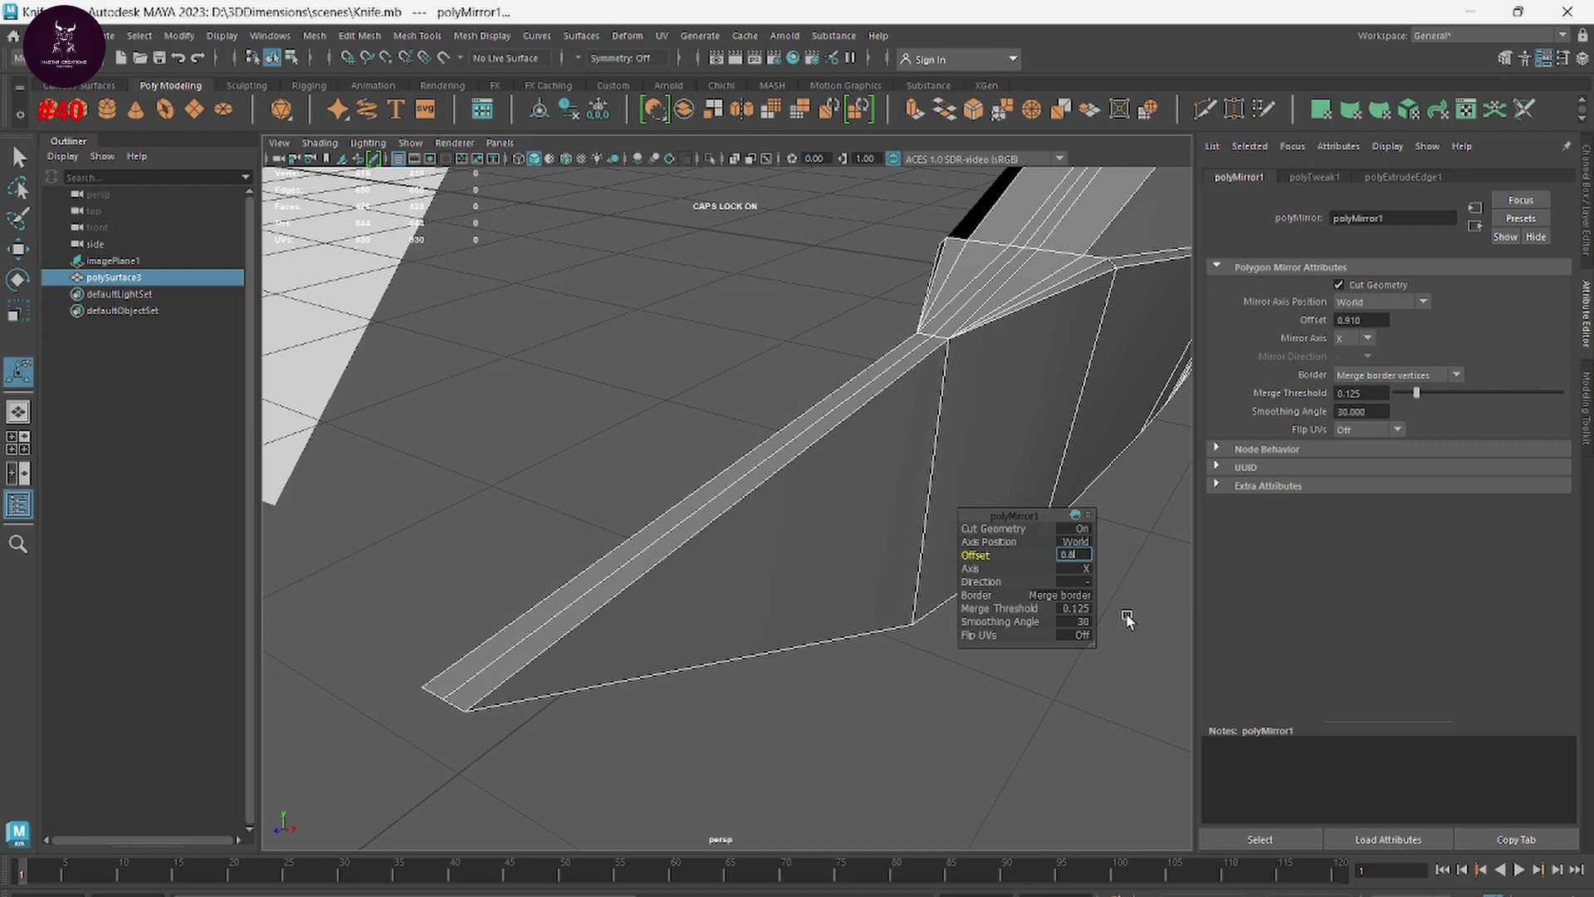
key("Return")
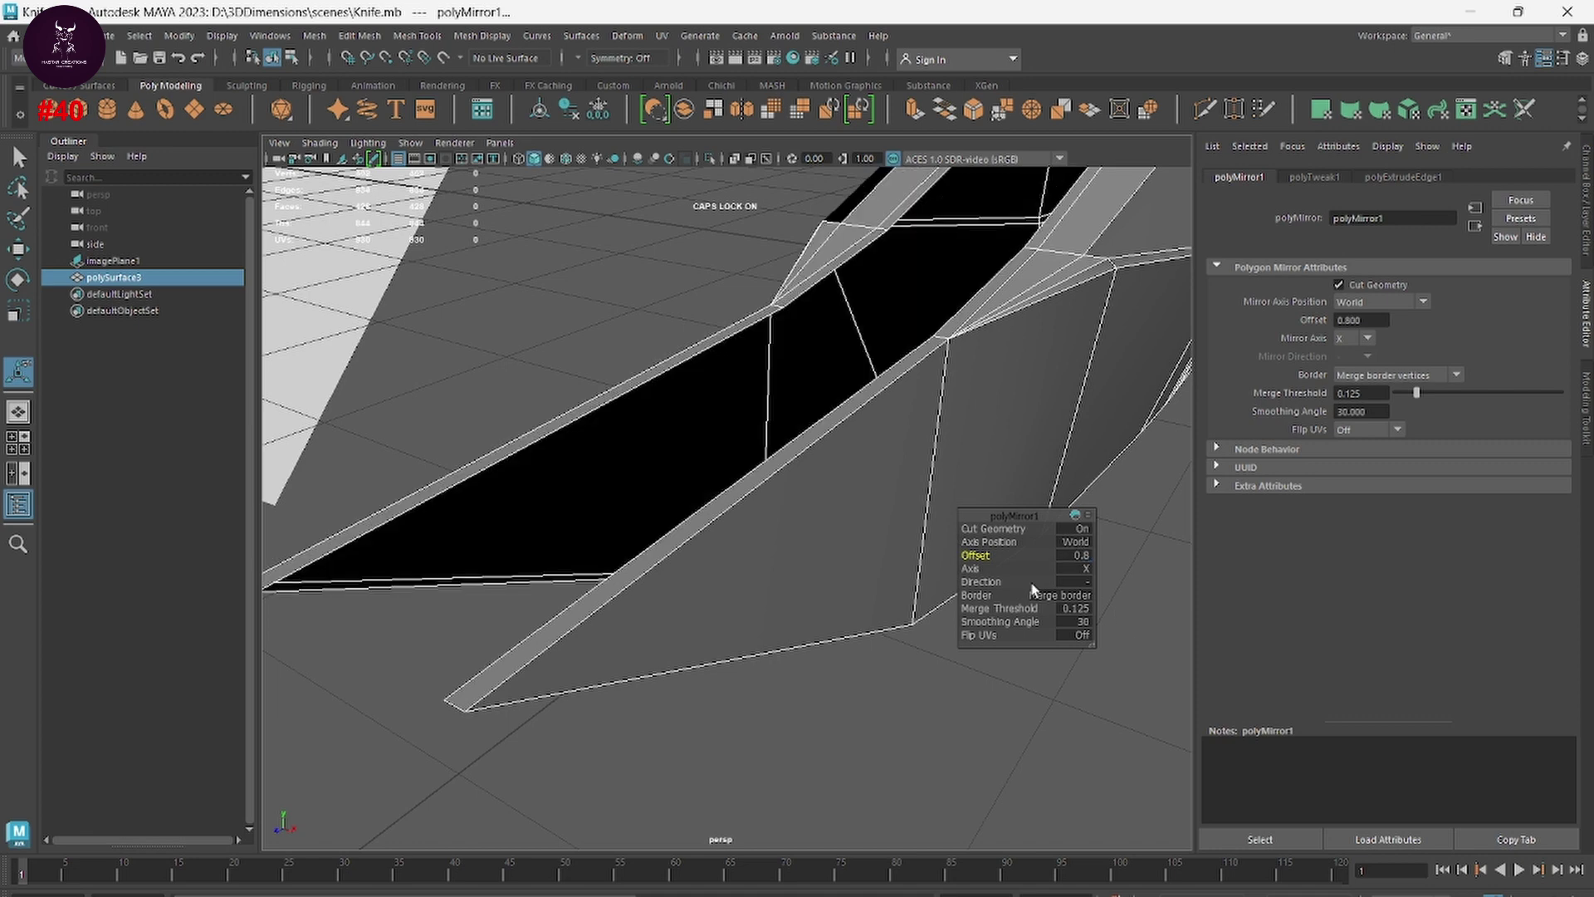
middle_click_drag(986, 555, 994, 554)
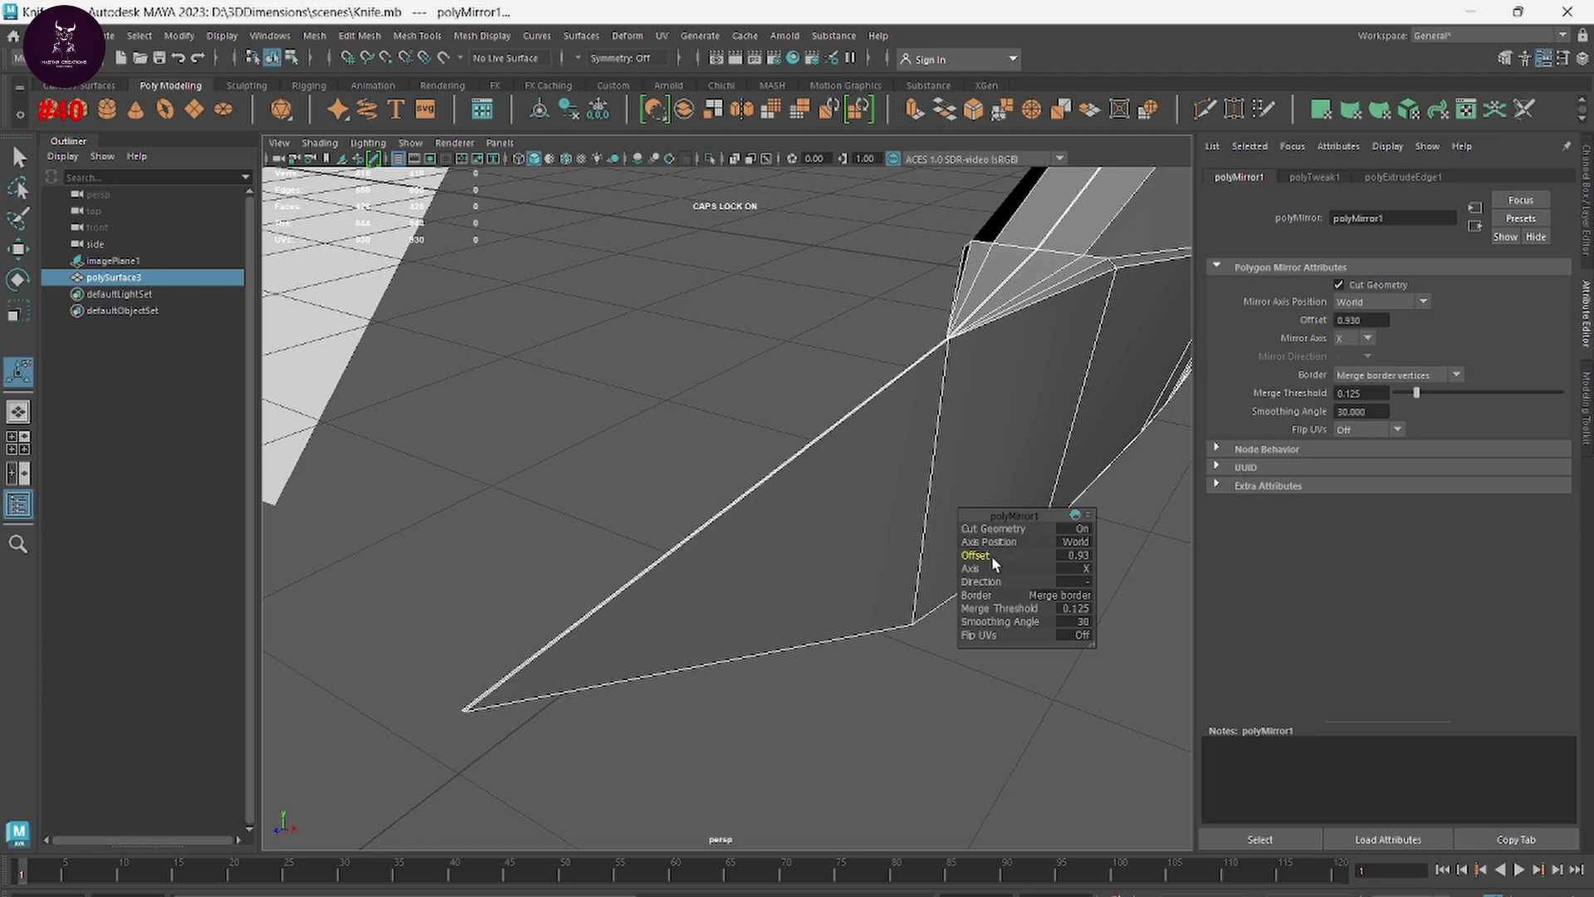
middle_click_drag(988, 555, 983, 554)
scroll(462, 687, "down", 5)
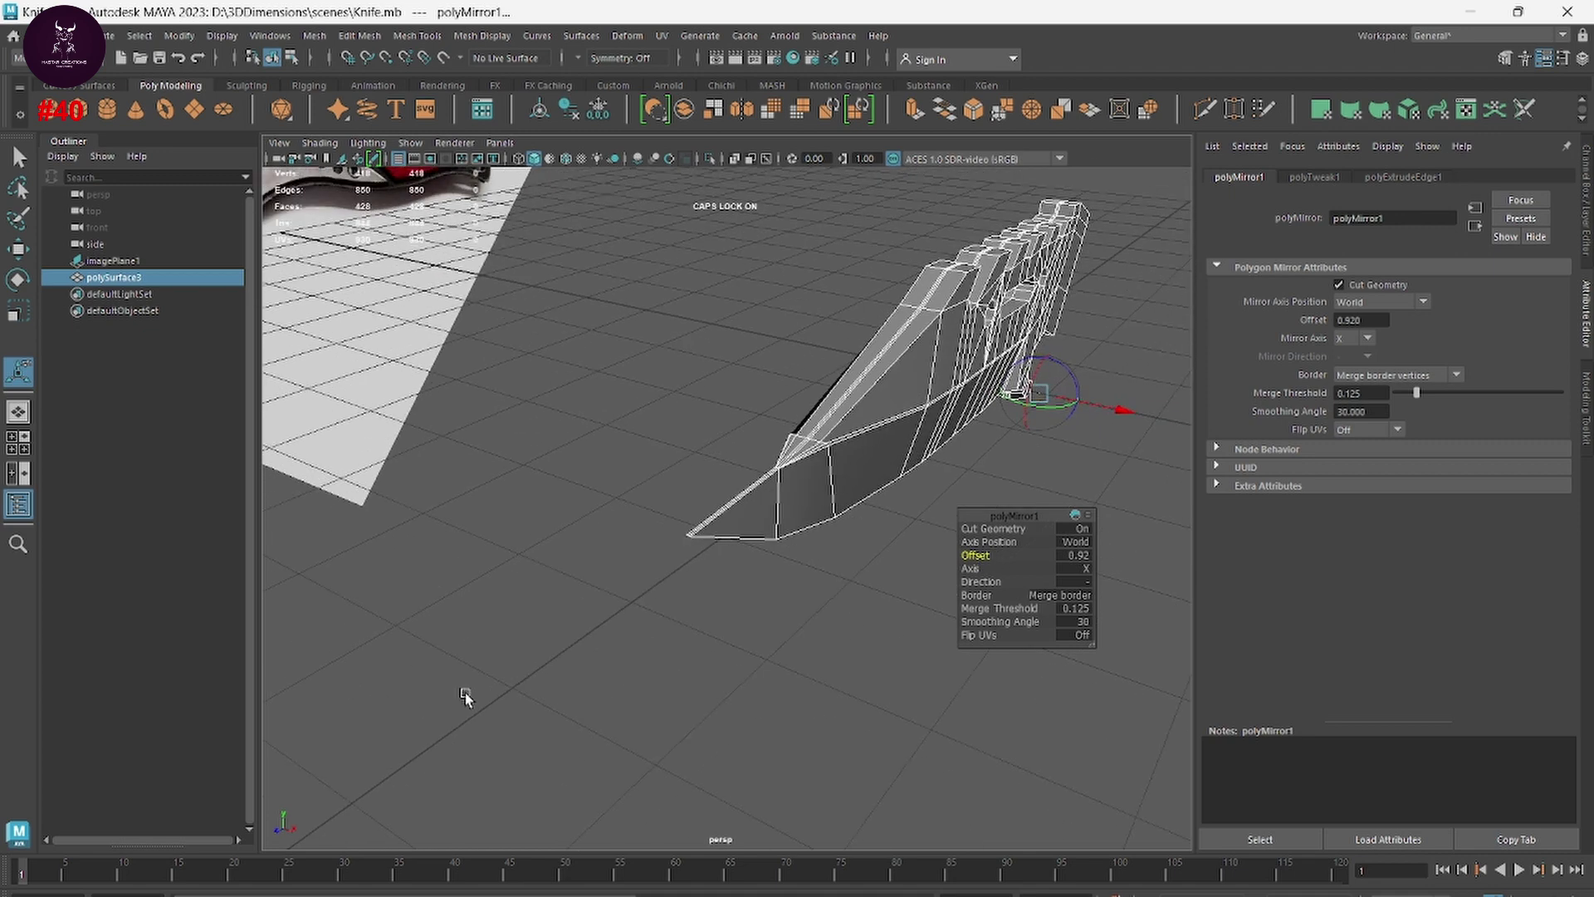
scroll(747, 648, "down", 3)
right_click_drag(750, 472, 806, 455)
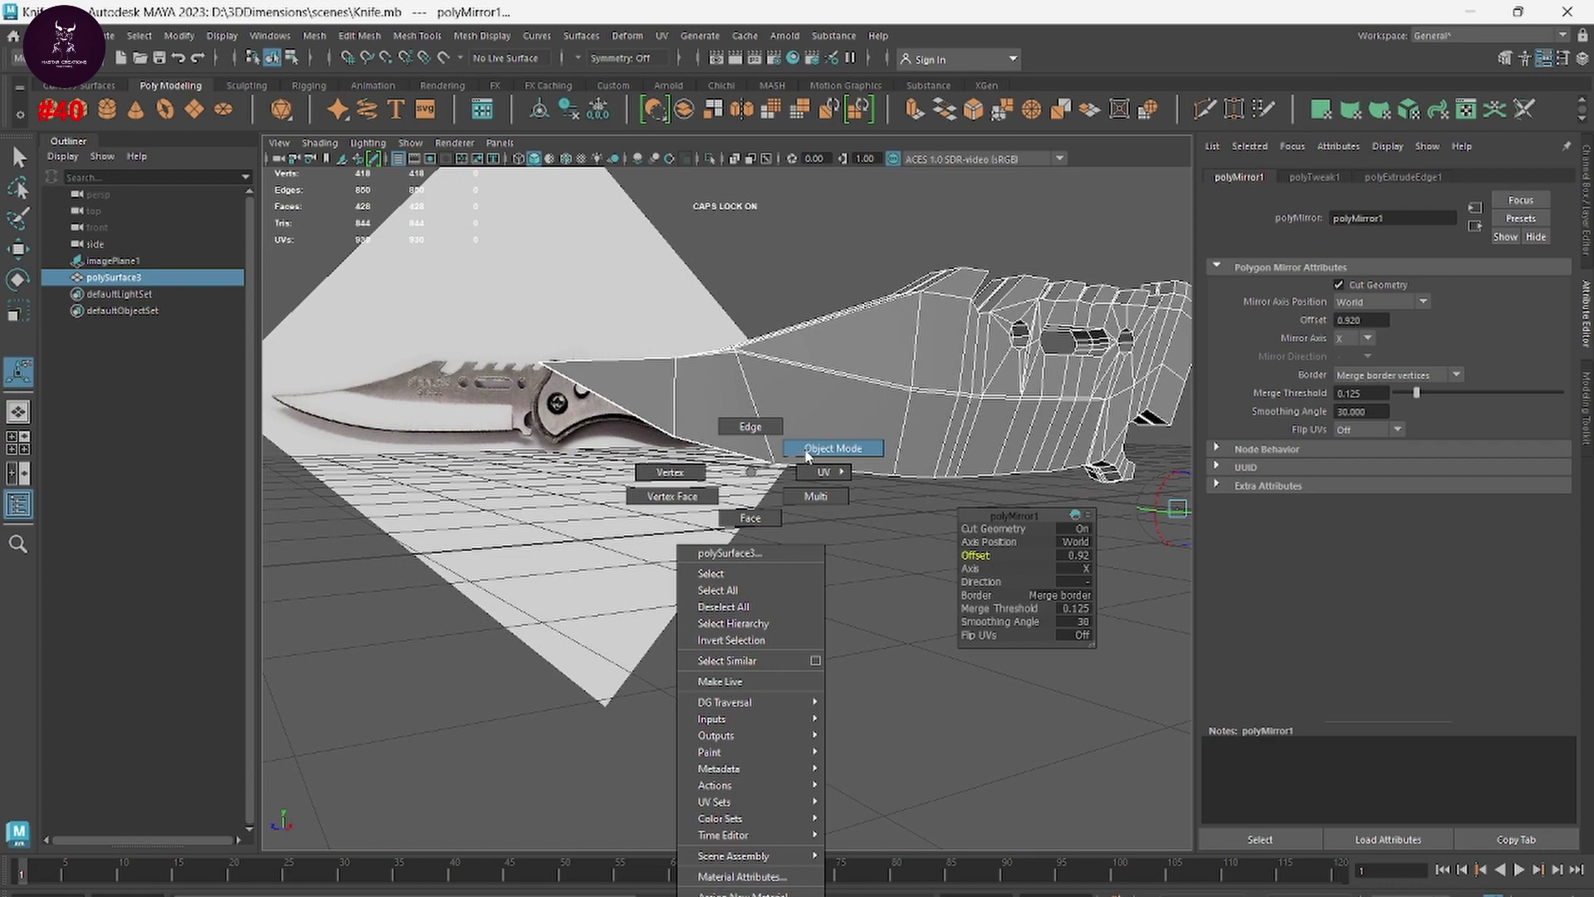
Step: Inspect the mirrored blade, then undo the mirror back to the 158-face half mesh
left_click(828, 577)
mouse_move(829, 576)
left_mouse_down("alt")
mouse_move(971, 651)
mouse_move(1018, 651)
mouse_move(981, 700)
mouse_move(1221, 626)
mouse_move(950, 641)
left_mouse_up("alt")
left_click(882, 516)
mouse_move(882, 515)
left_mouse_down("alt")
mouse_move(805, 623)
mouse_move(844, 644)
mouse_move(791, 573)
mouse_move(549, 496)
mouse_move(520, 541)
mouse_move(655, 452)
left_mouse_up("alt")
mouse_move(787, 533)
left_mouse_down("alt")
mouse_move(879, 420)
mouse_move(1004, 421)
mouse_move(969, 435)
mouse_move(925, 612)
mouse_move(983, 595)
mouse_move(900, 573)
mouse_move(828, 516)
mouse_move(886, 612)
mouse_move(865, 698)
mouse_move(901, 624)
mouse_move(936, 598)
mouse_move(651, 634)
mouse_move(730, 694)
mouse_move(770, 620)
left_mouse_up("alt")
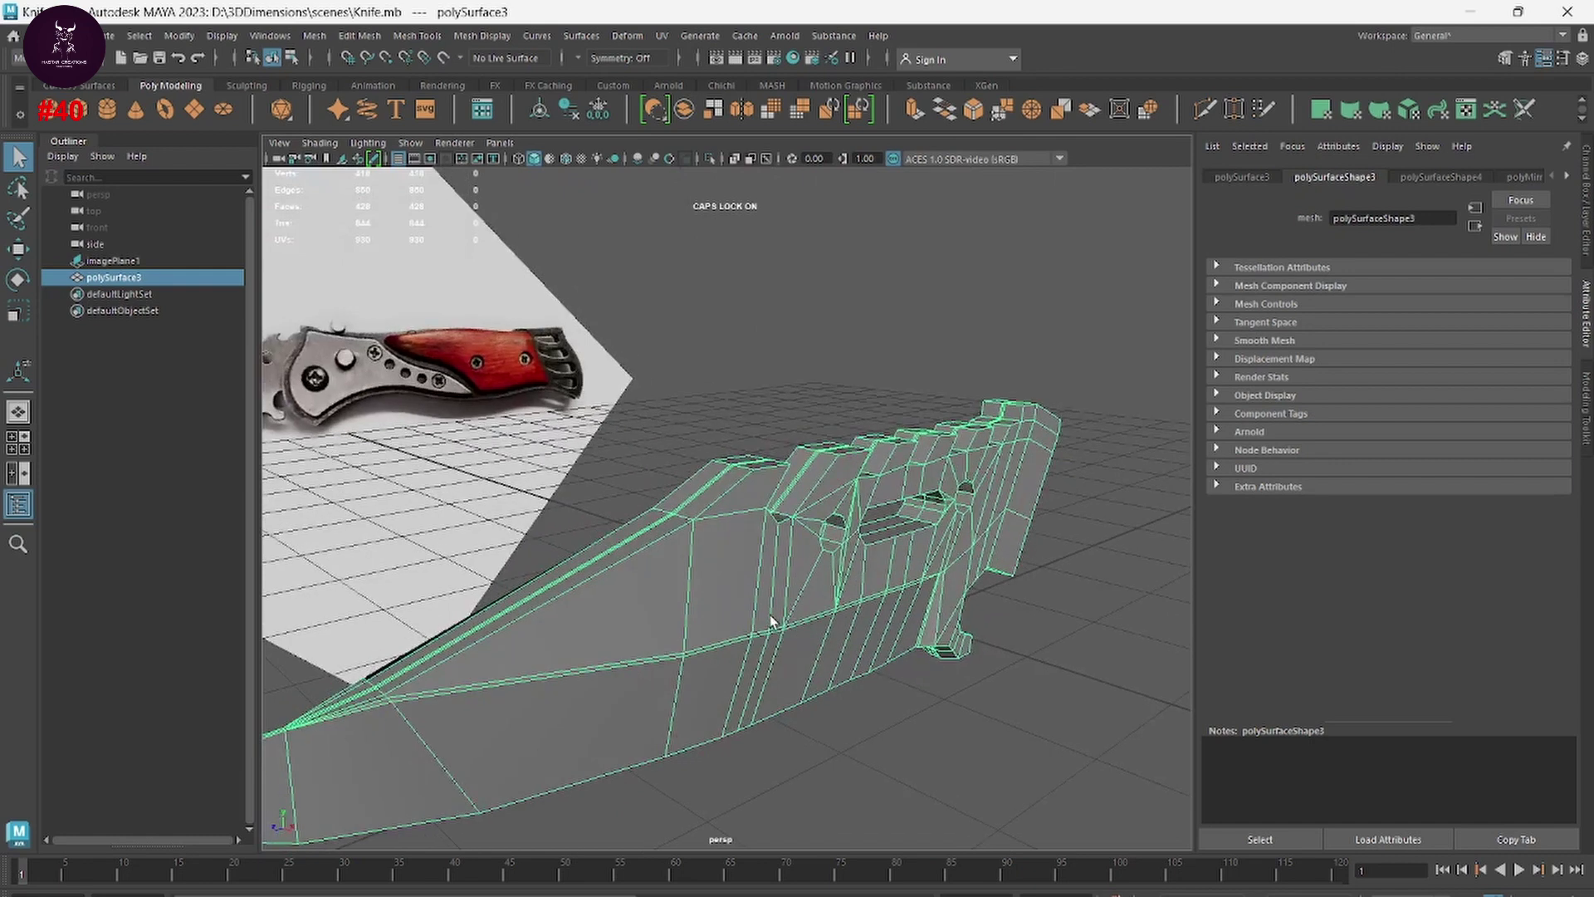
key("g")
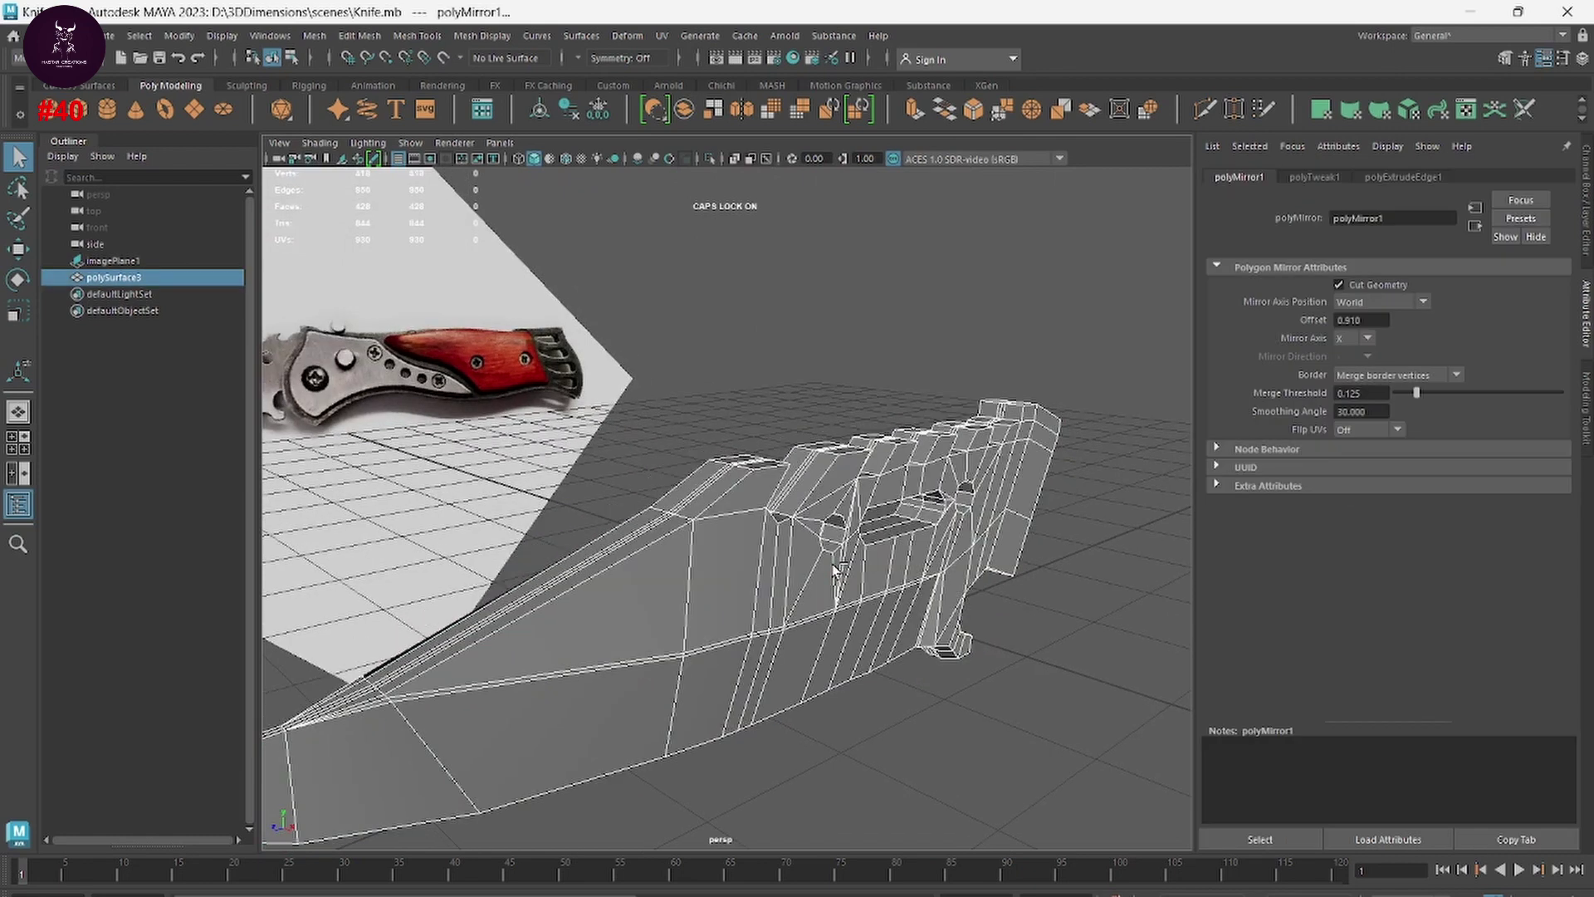
key("ctrl+z")
key("ctrl+z")
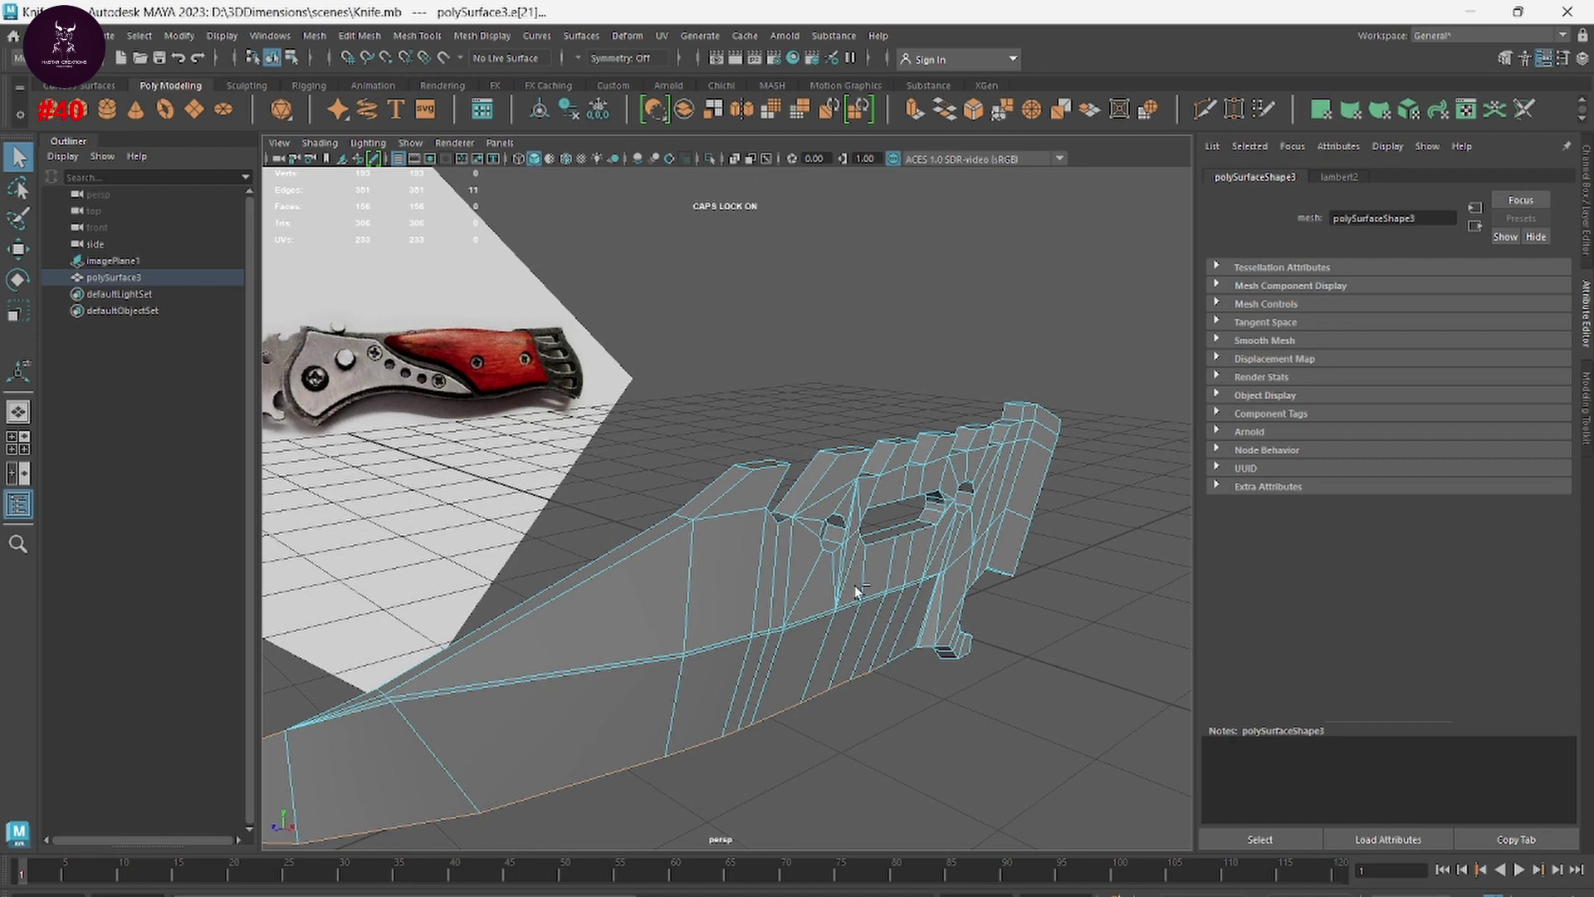
Step: Clear the selection and select the edge loop along the blade's edge
left_click(940, 677)
mouse_move(790, 530)
left_mouse_down("alt")
mouse_move(919, 545)
mouse_move(883, 576)
left_mouse_up("alt")
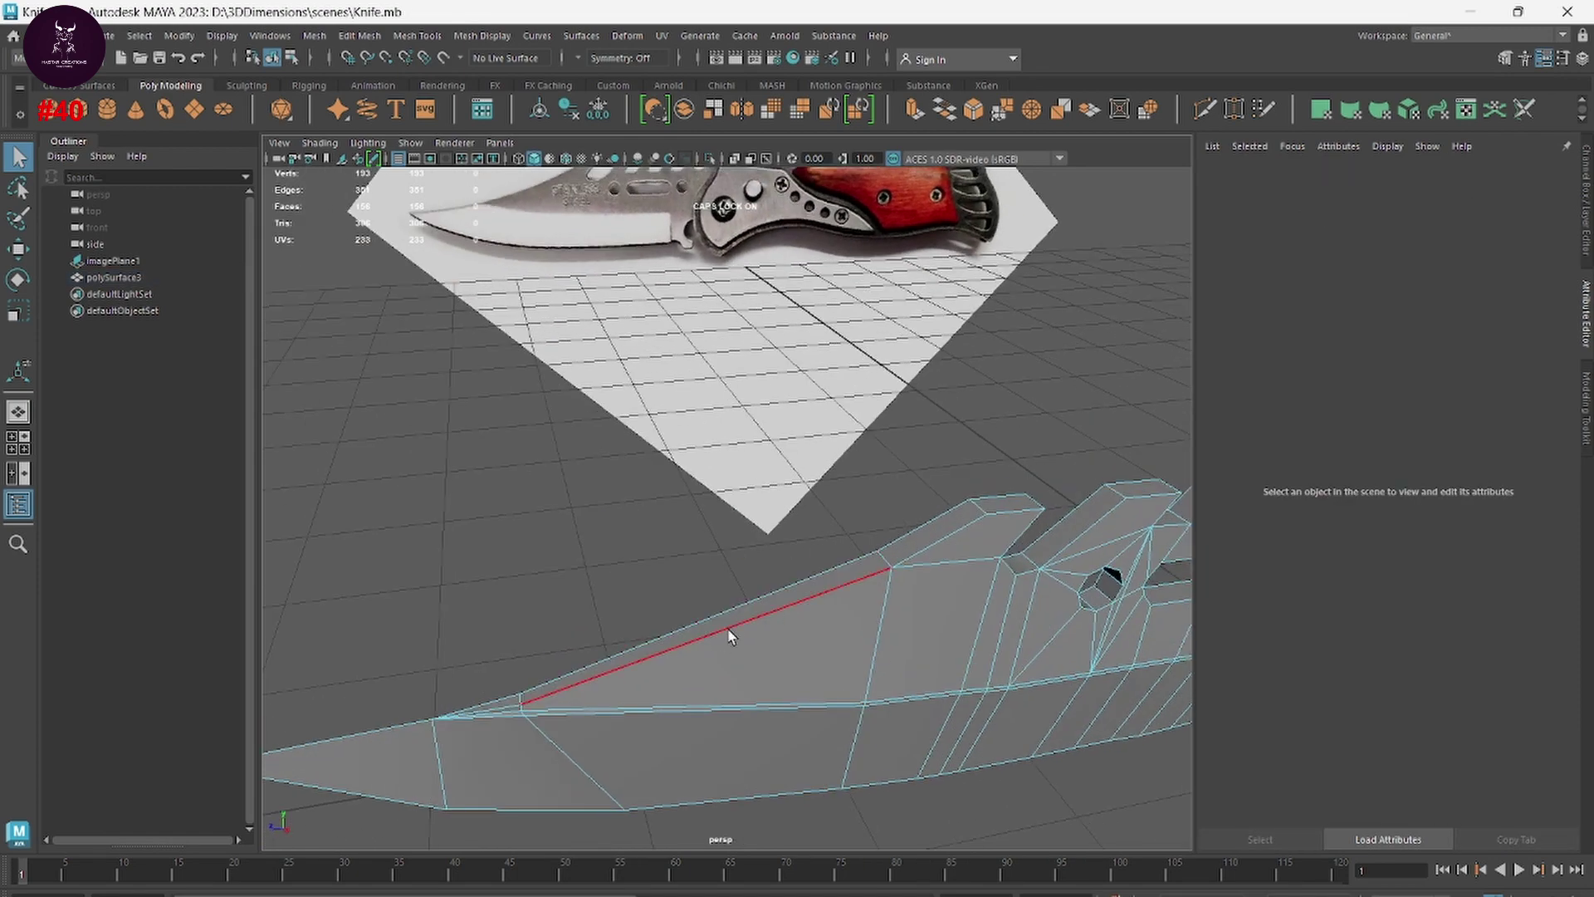
scroll(714, 652, "up", 5)
mouse_move(676, 676)
middle_mouse_down("alt")
mouse_move(762, 582)
mouse_move(897, 573)
middle_mouse_up("alt")
scroll(598, 636, "down", 2)
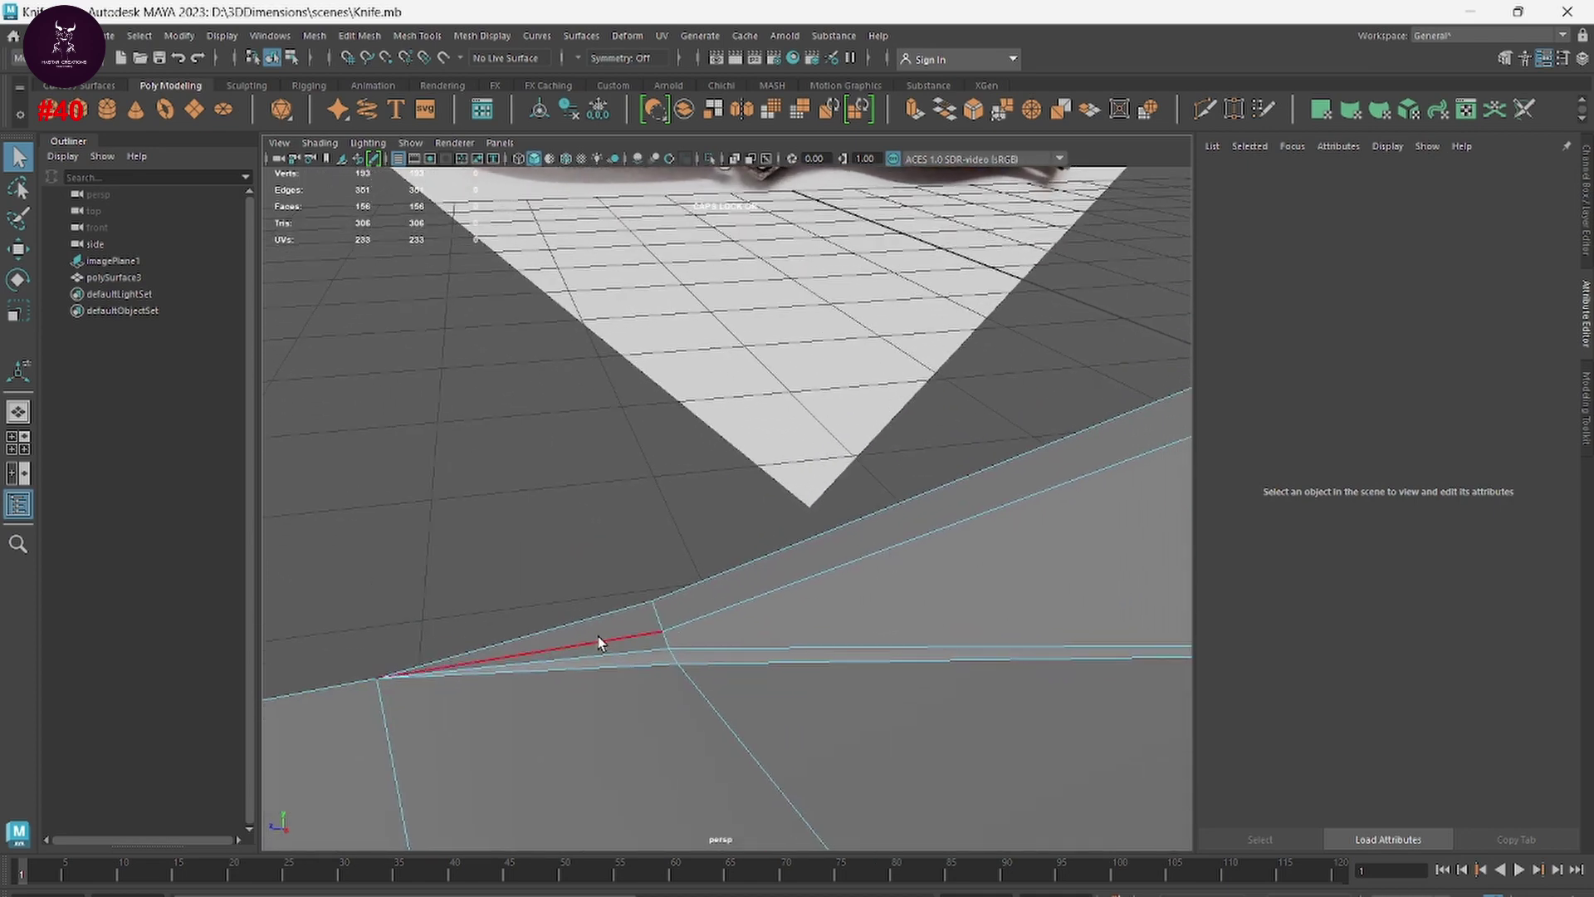
left_click(619, 639)
scroll(716, 613, "down", 3)
scroll(569, 683, "down", 2)
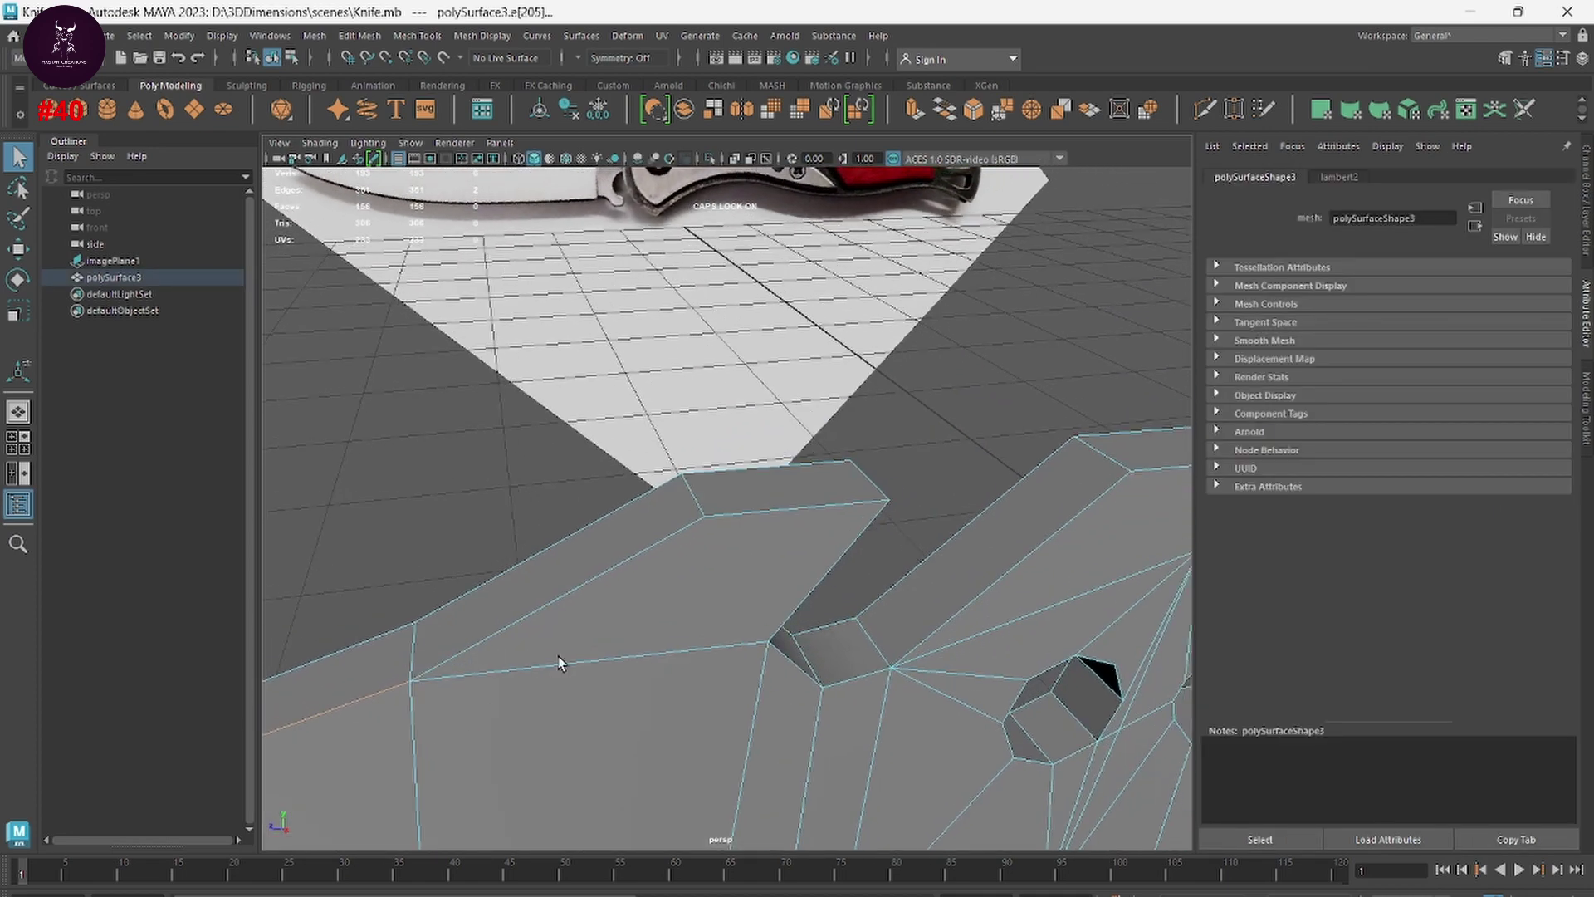
double_click(565, 598)
Step: Add the first teeth's top, bottom and diagonal edges to the selection
left_click_drag(1054, 621, 700, 607, "alt")
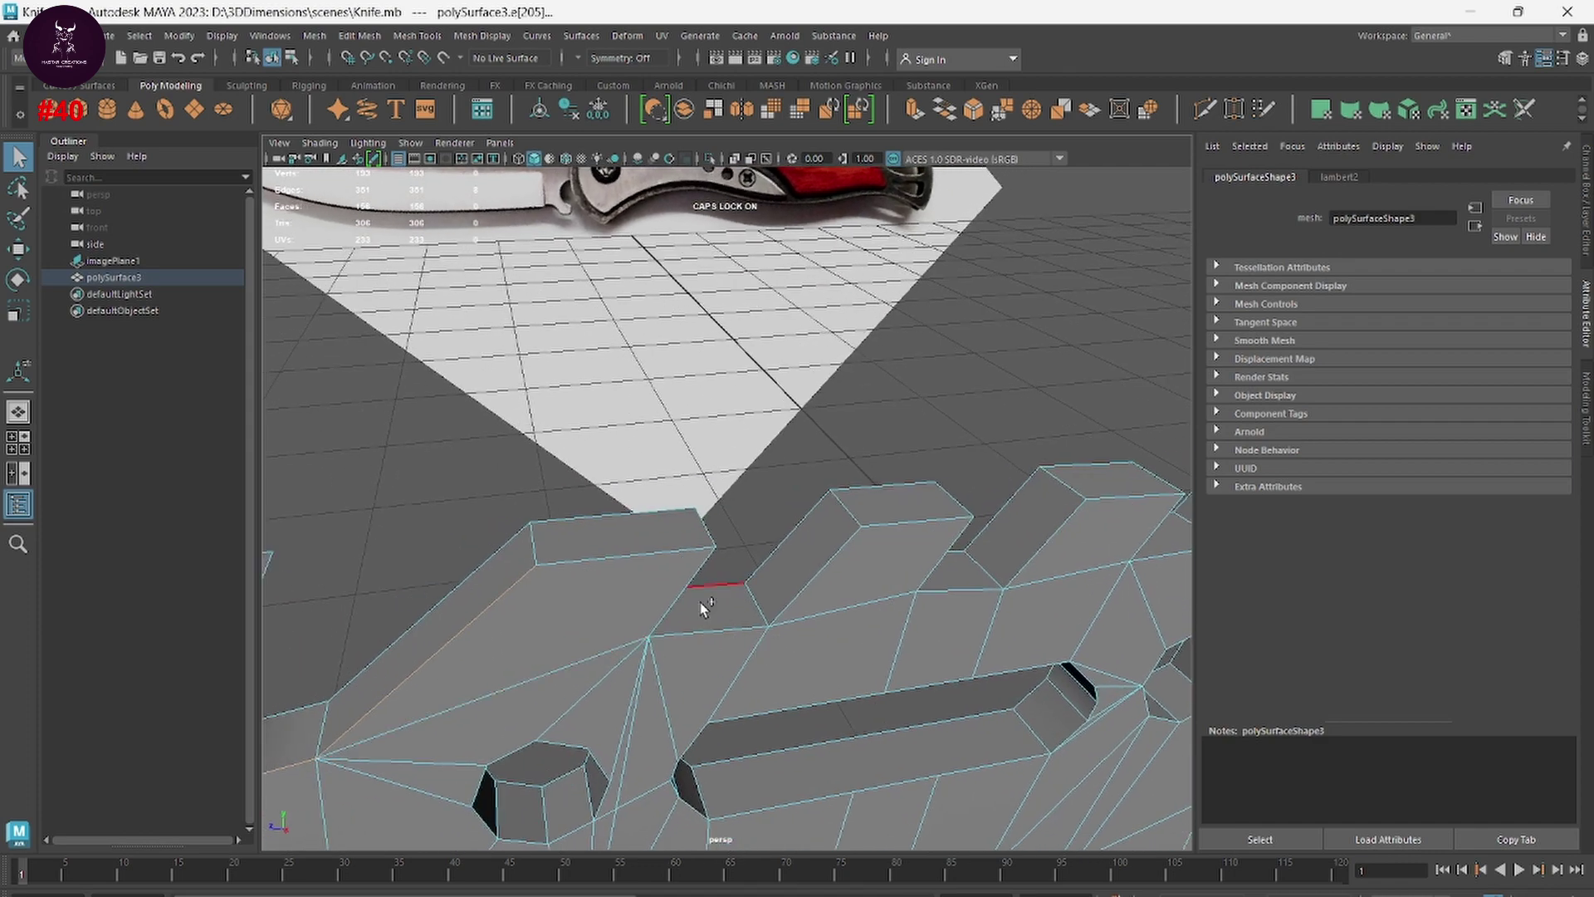
double_click(610, 557, "shift")
left_click_drag(816, 616, 703, 650, "alt")
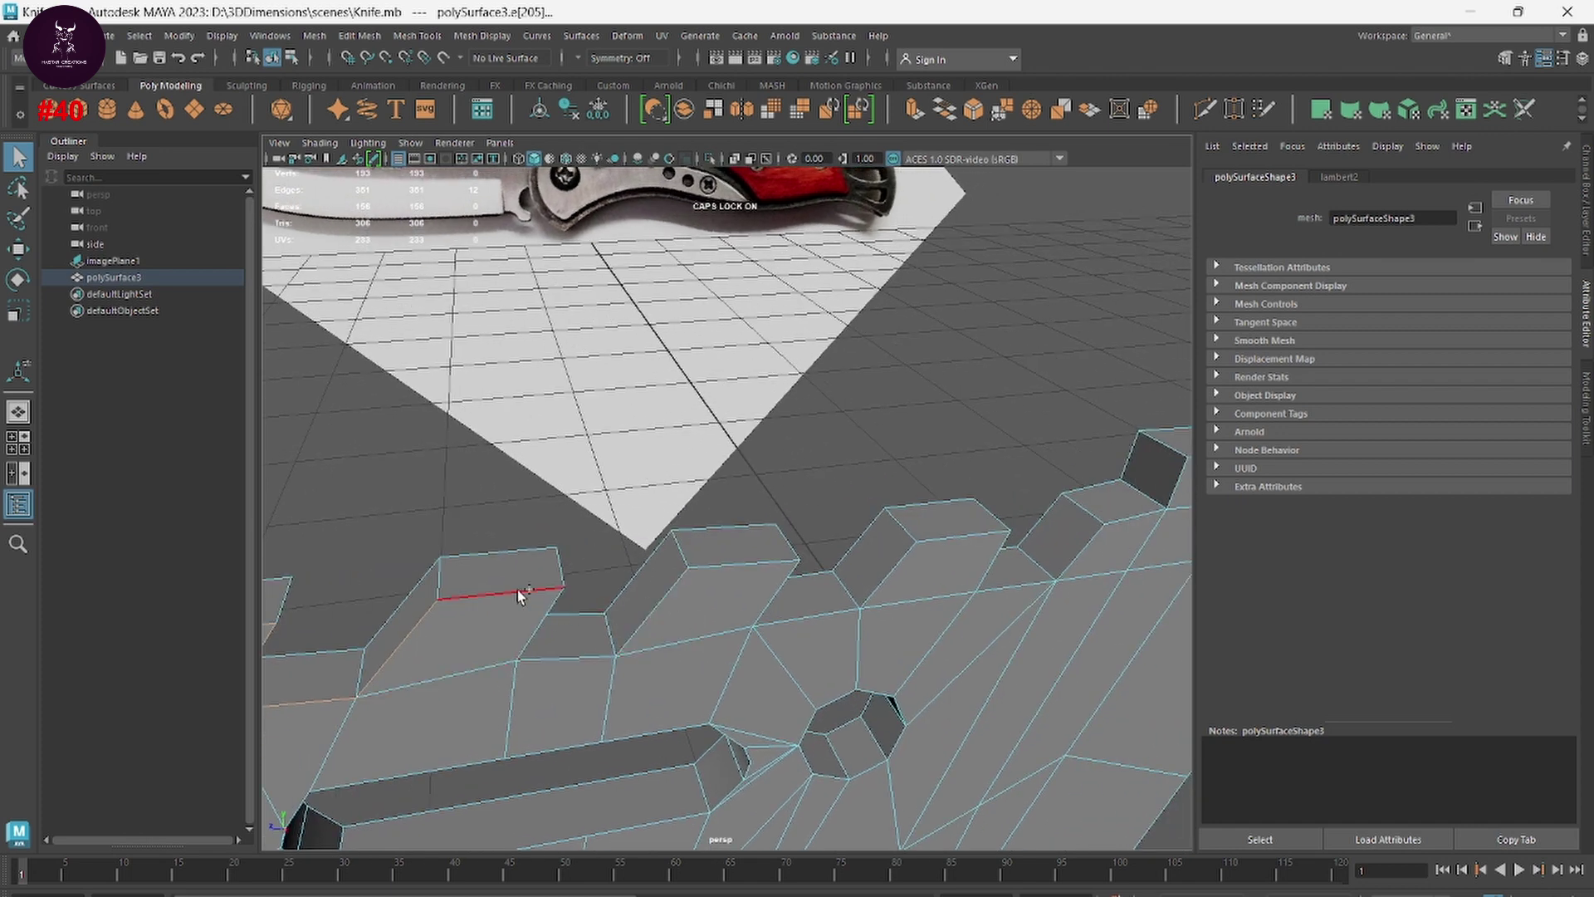
left_click(519, 595, "shift")
double_click(590, 648, "shift")
middle_click_drag(944, 546, 837, 629, "alt")
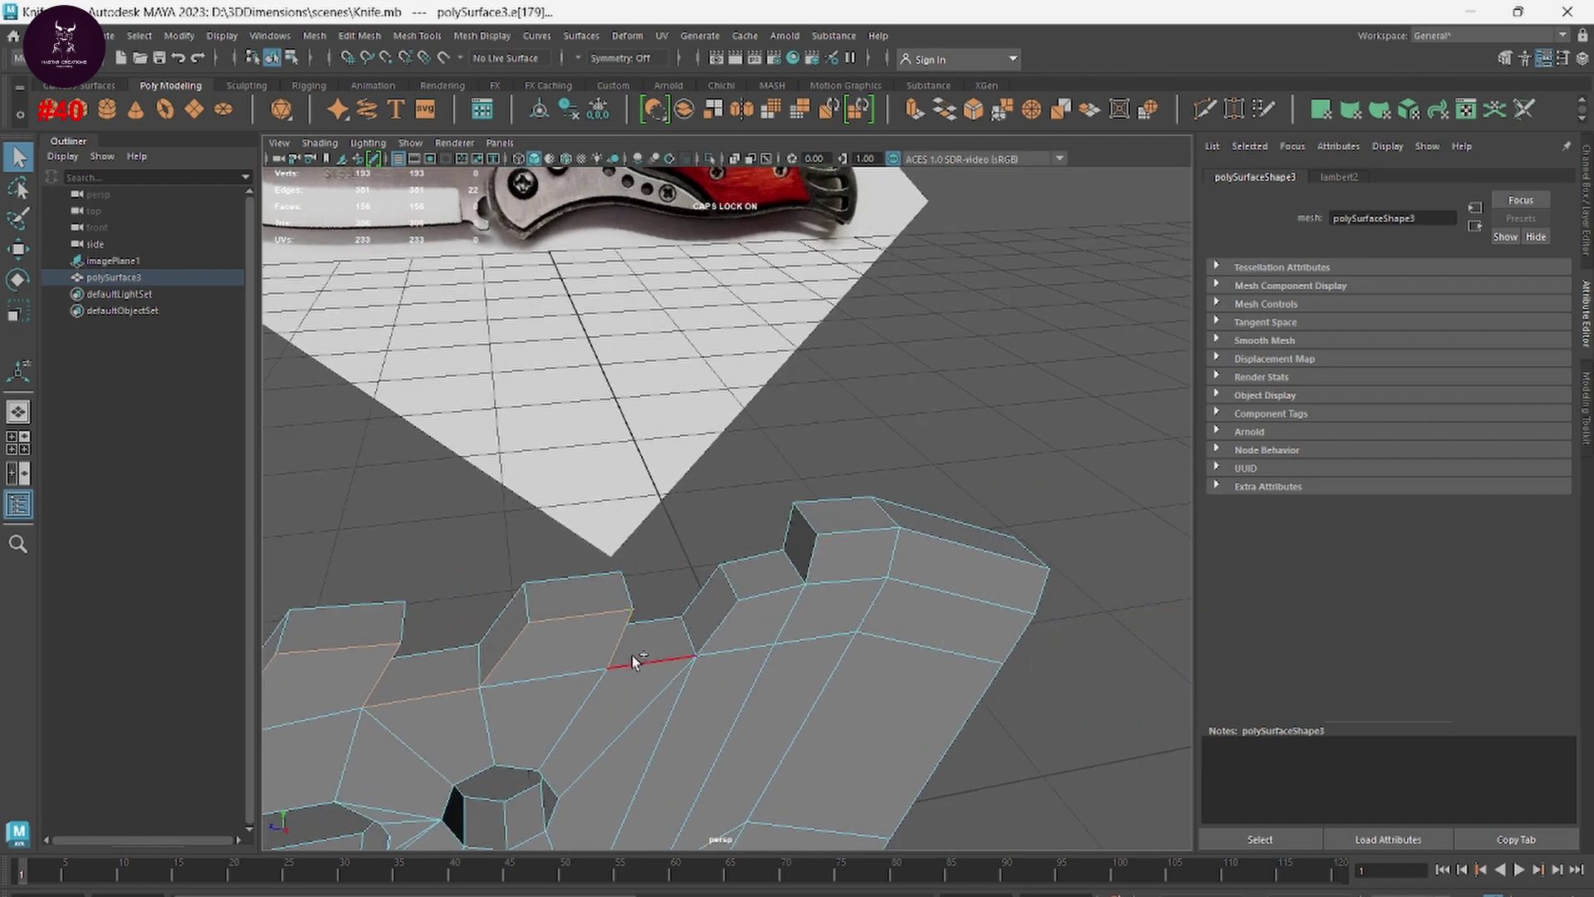
left_click(768, 591, "shift")
left_click_drag(935, 695, 920, 643, "alt")
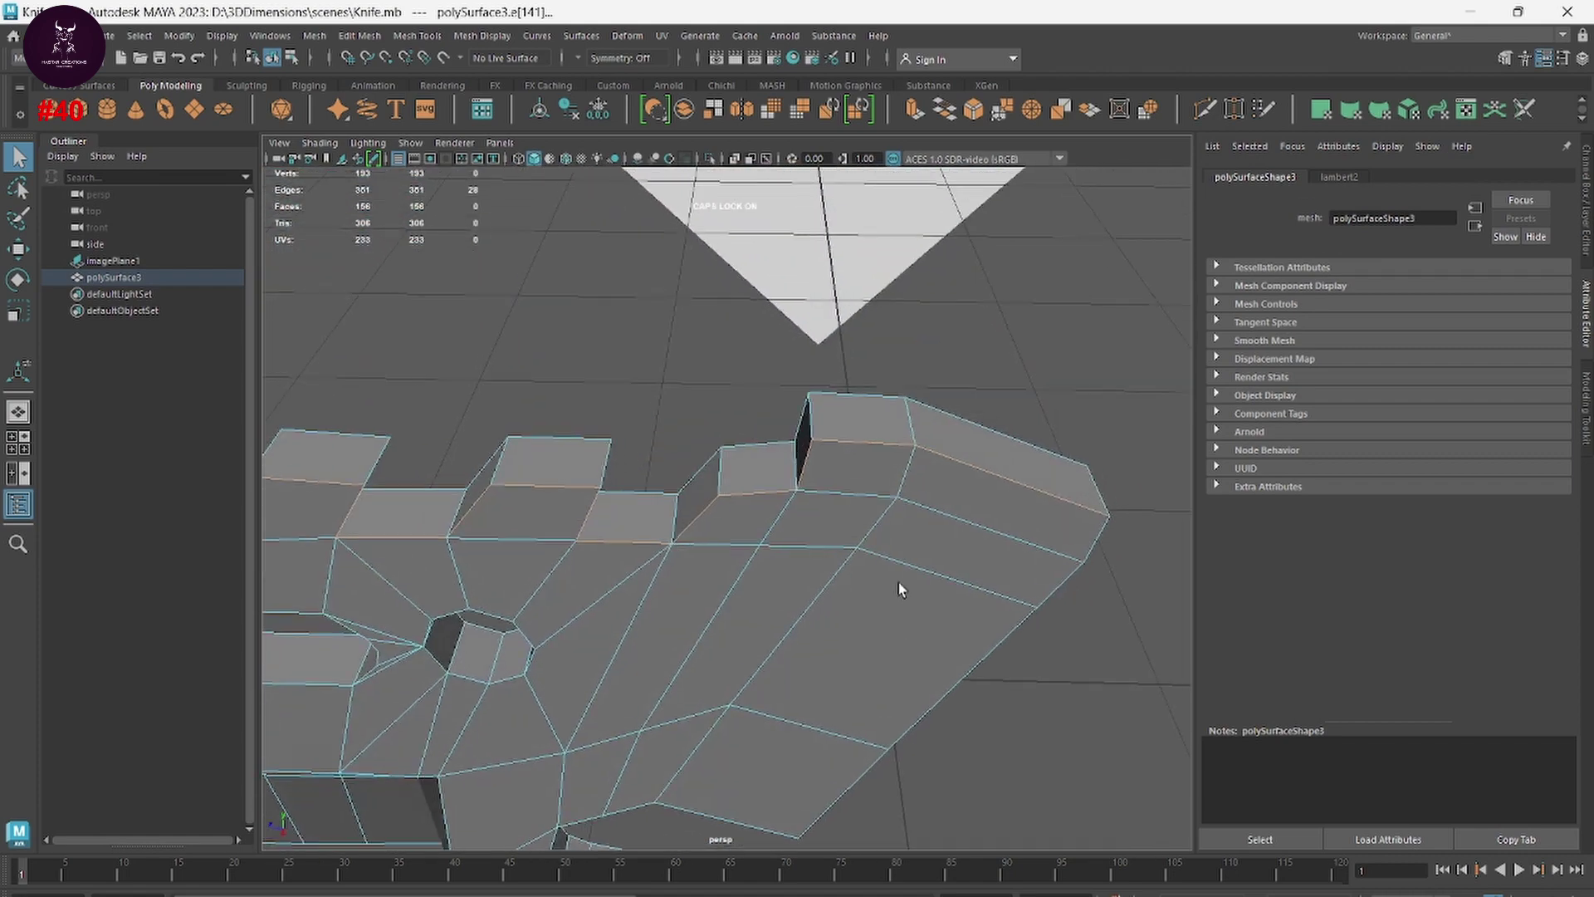
middle_click_drag(900, 587, 980, 604, "alt")
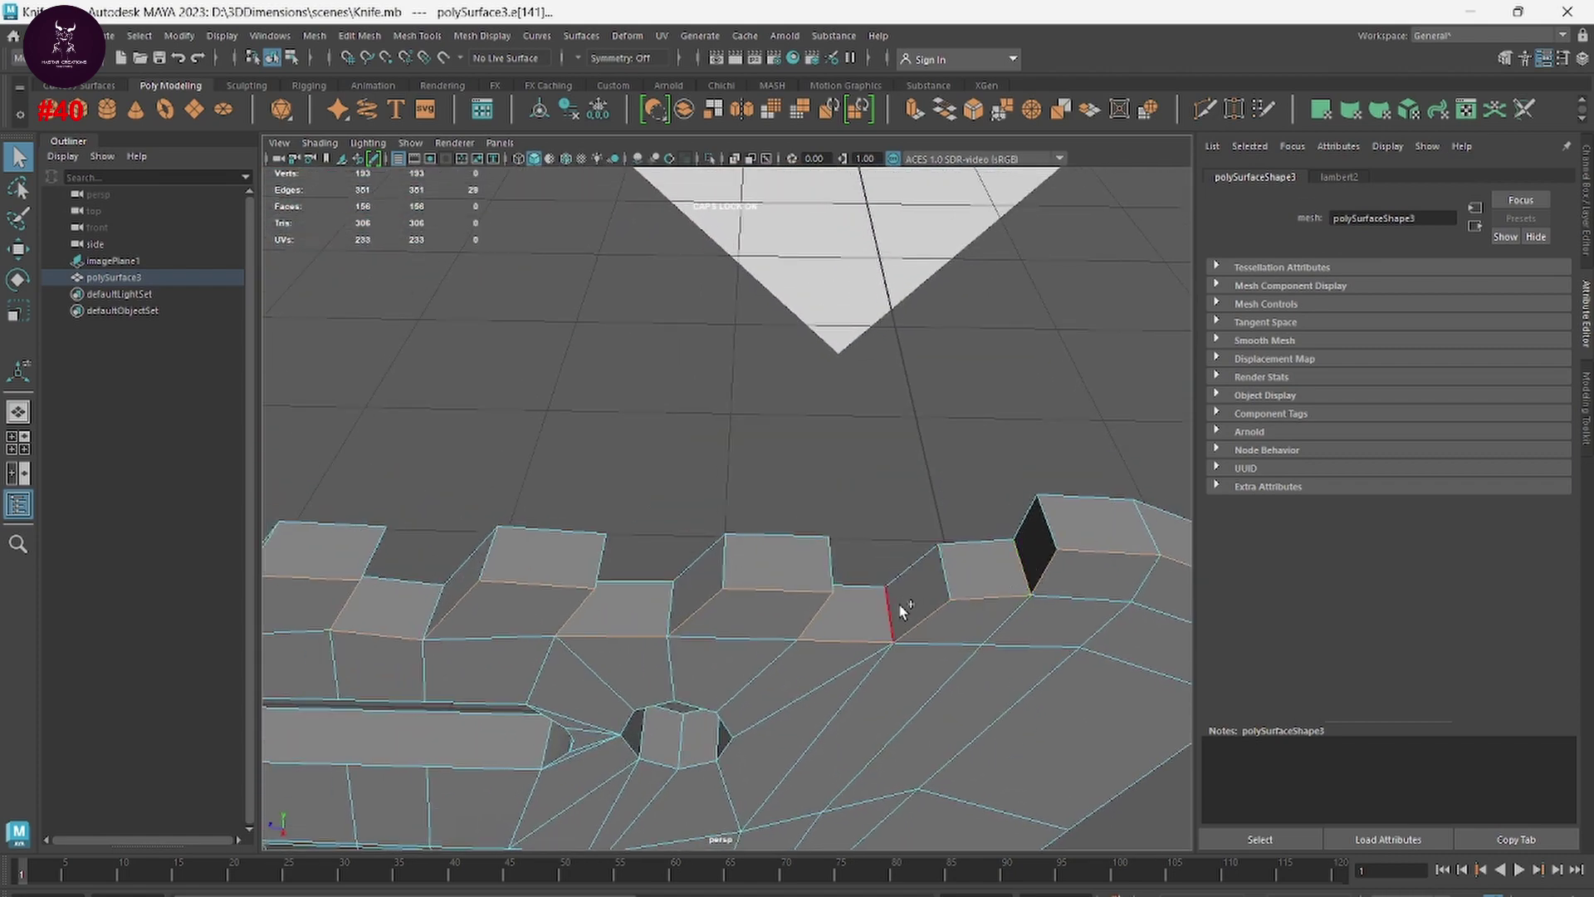
left_click(943, 580, "shift")
Step: Add further tooth edges and tooth corner edges to the selection
mouse_move(944, 580)
left_mouse_down("alt")
mouse_move(730, 598)
mouse_move(580, 634)
left_mouse_up("alt")
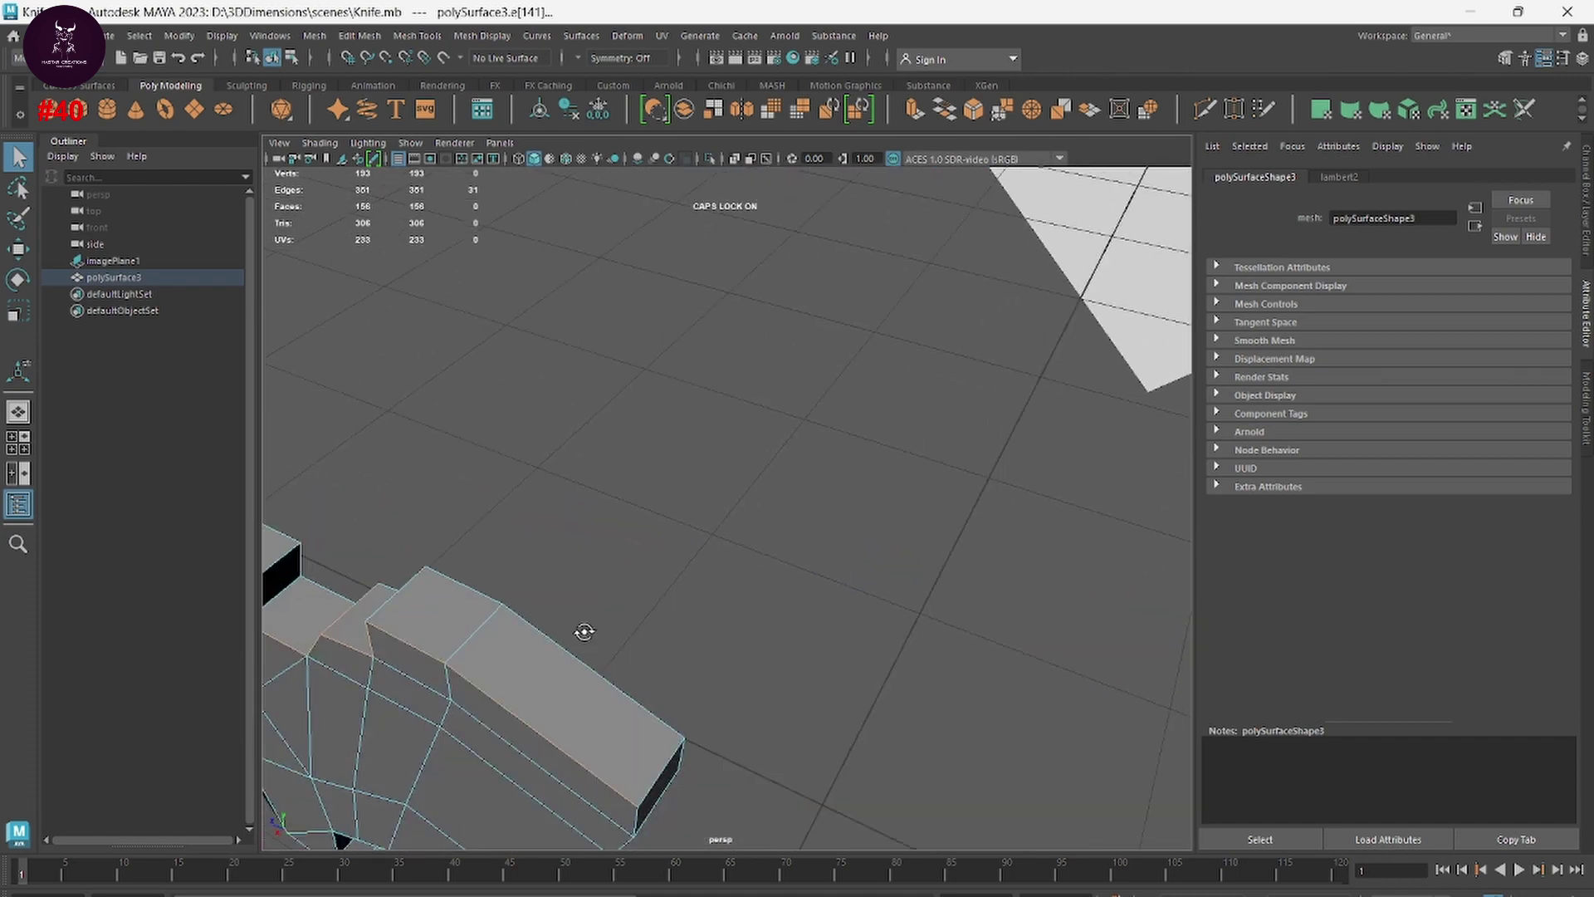
middle_click_drag(580, 634, 890, 656, "alt")
mouse_move(891, 656)
left_mouse_down("alt")
mouse_move(775, 666)
mouse_move(797, 669)
mouse_move(817, 602)
left_mouse_up("alt")
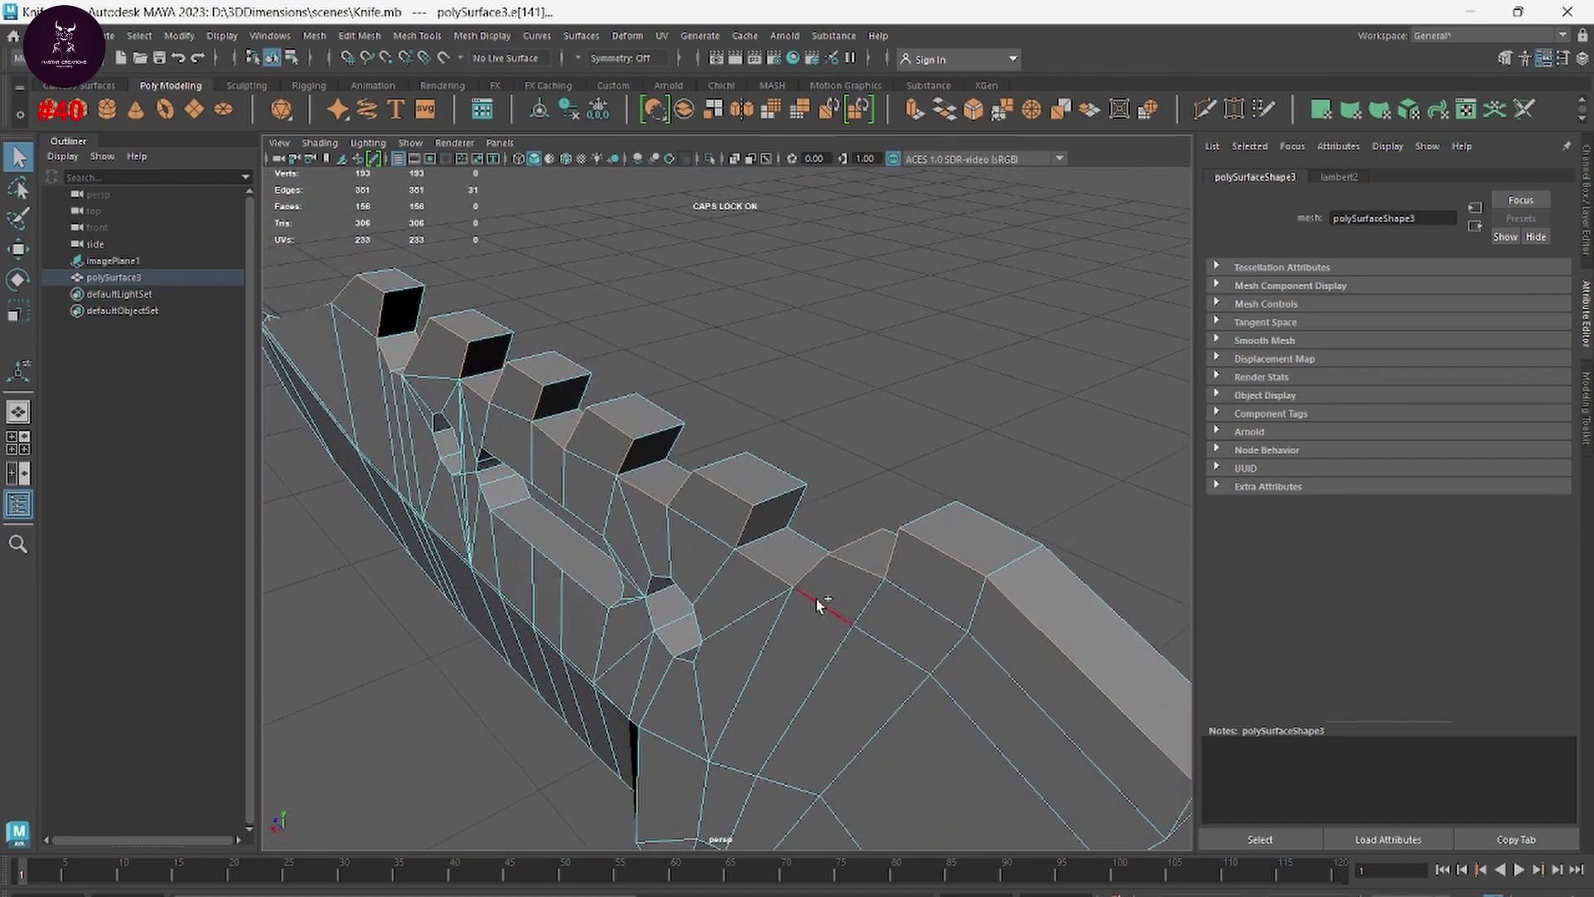
left_click(731, 470, "shift")
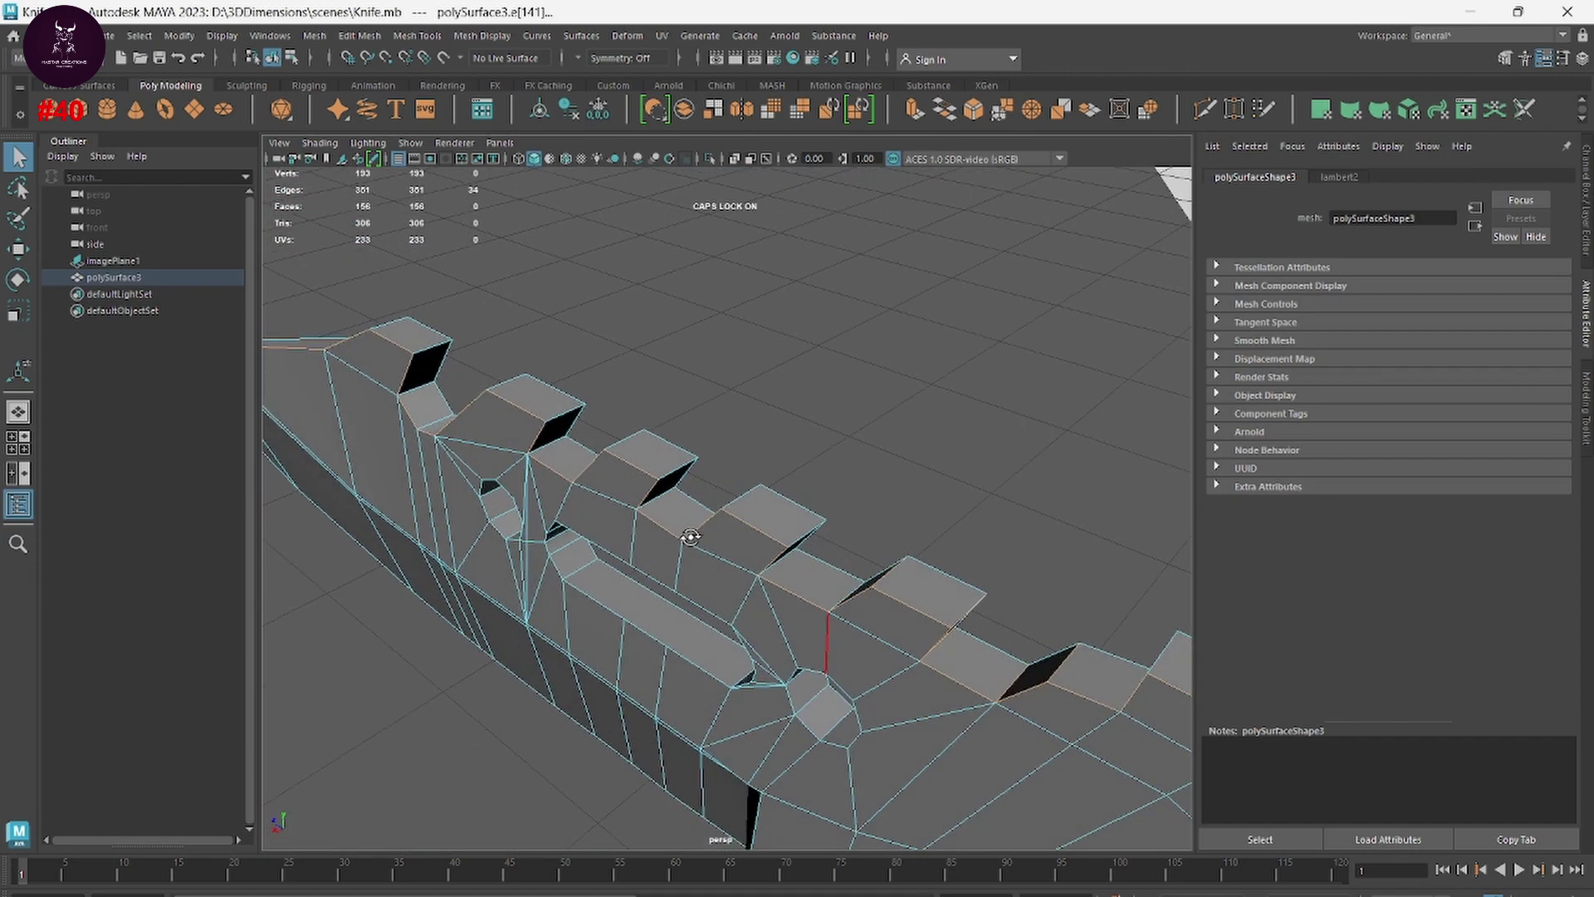
mouse_move(731, 470)
left_mouse_down("alt")
mouse_move(982, 600)
mouse_move(861, 602)
mouse_move(711, 660)
mouse_move(739, 648)
mouse_move(626, 562)
left_mouse_up("alt")
right_click_drag(627, 563, 840, 666, "alt")
mouse_move(840, 665)
left_mouse_down("alt")
mouse_move(933, 669)
mouse_move(728, 646)
left_mouse_up("alt")
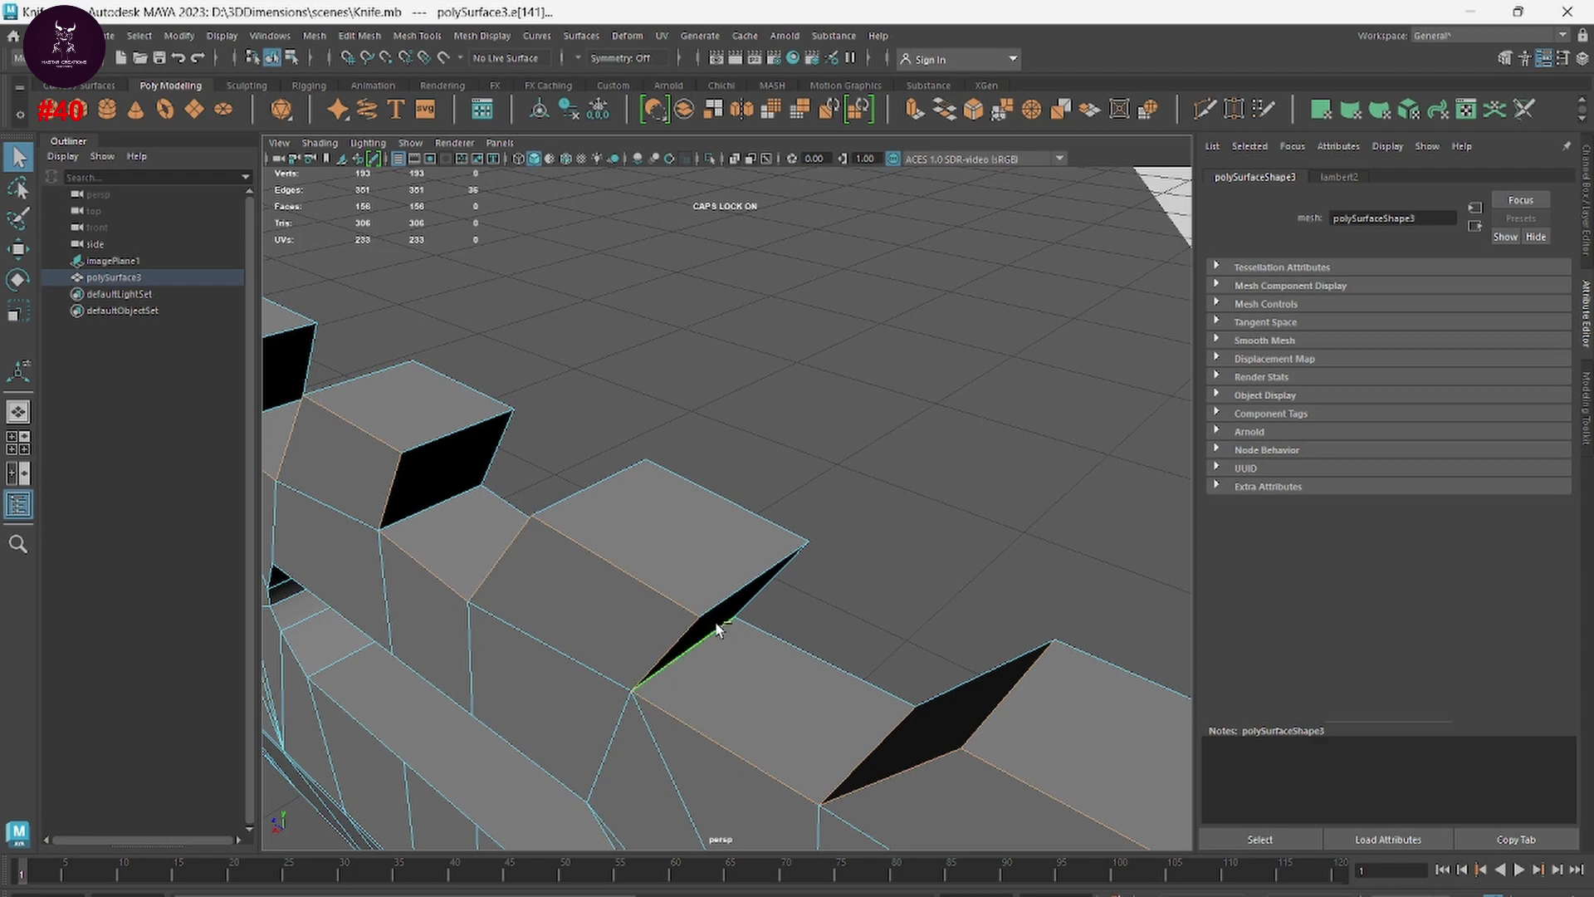
left_click(722, 566, "shift")
left_click(531, 558, "shift")
Step: Add the remaining tooth edges and the spine edge to the selection
left_click_drag(522, 566, 685, 633, "alt")
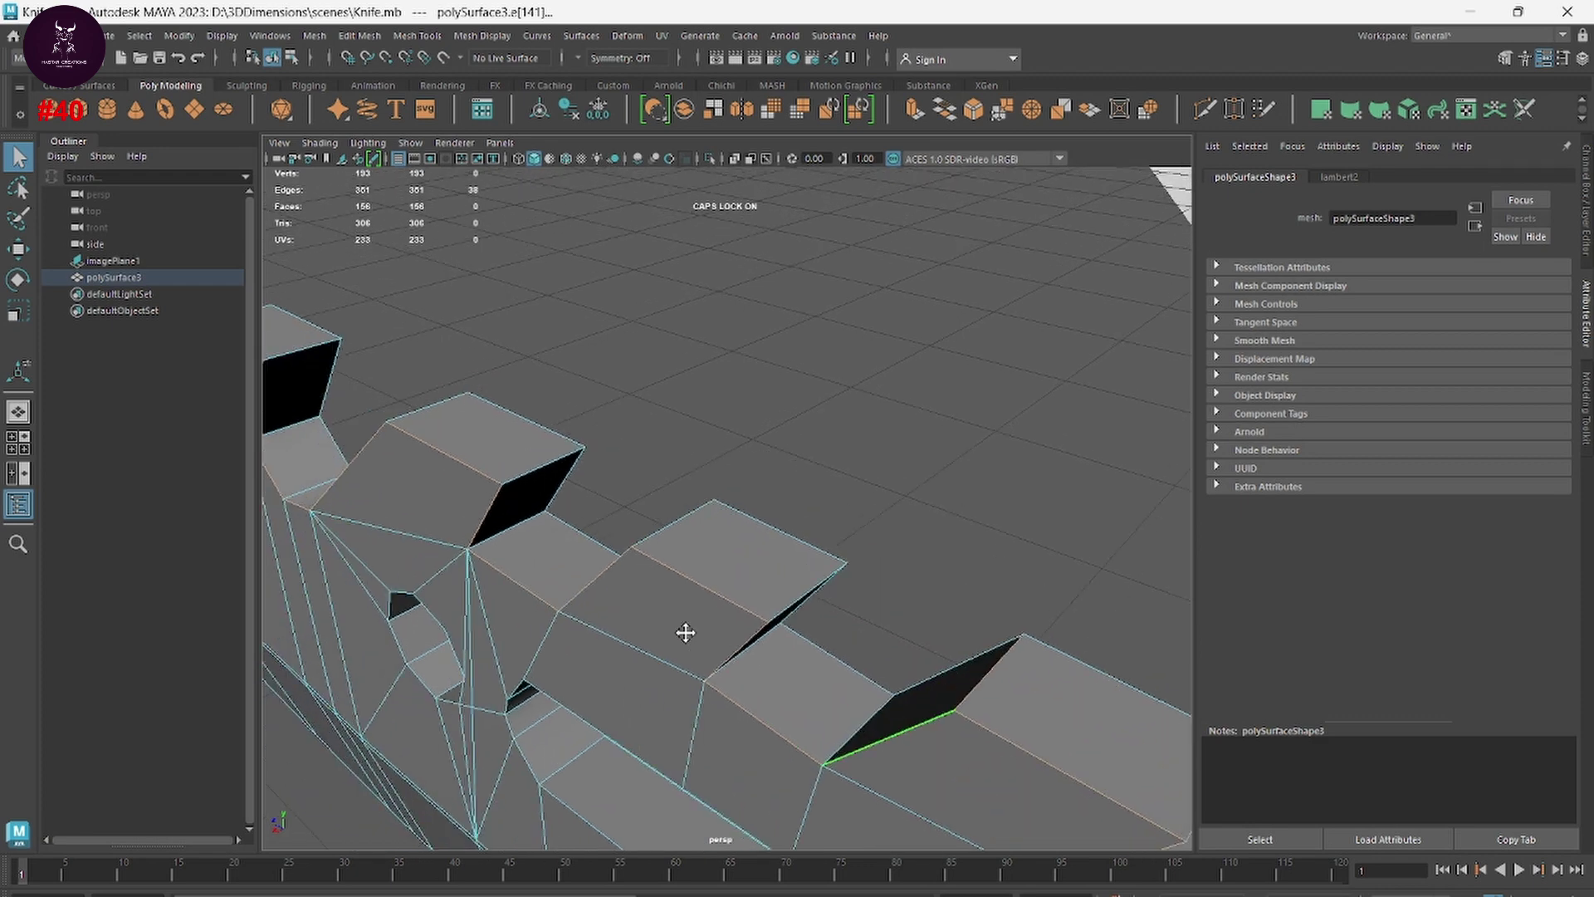
left_click(762, 646, "shift")
left_click(804, 592, "shift")
left_click(673, 530, "shift")
mouse_move(640, 568)
left_mouse_down("alt")
mouse_move(819, 669)
mouse_move(503, 537)
left_mouse_up("alt")
left_click(910, 684, "shift")
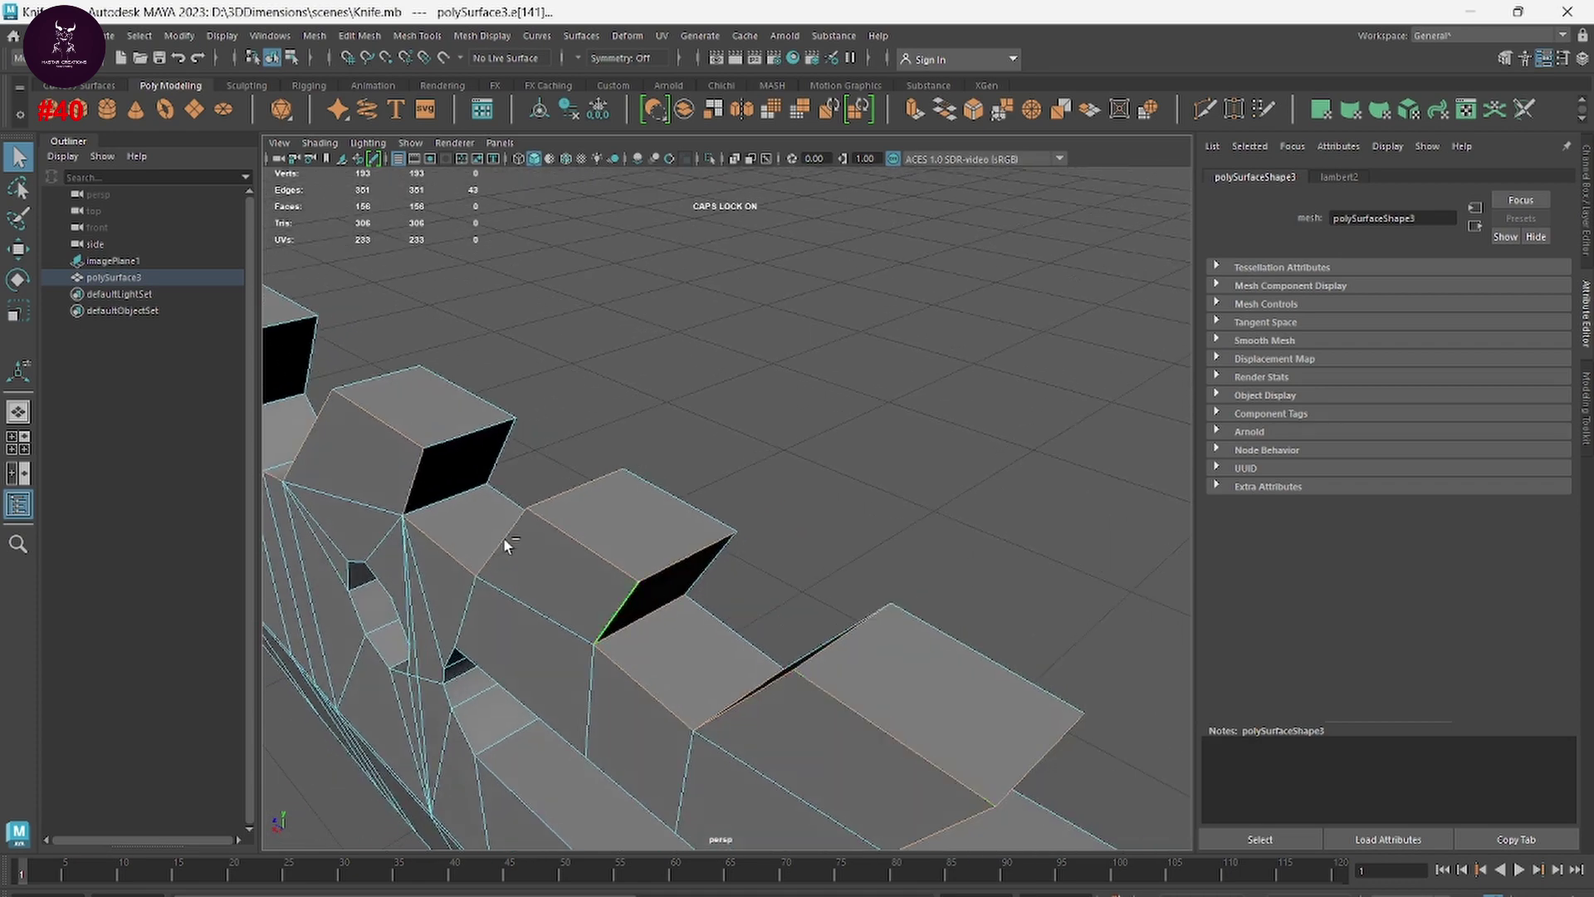
left_click(441, 437, "shift")
left_click_drag(441, 436, 1095, 696, "alt")
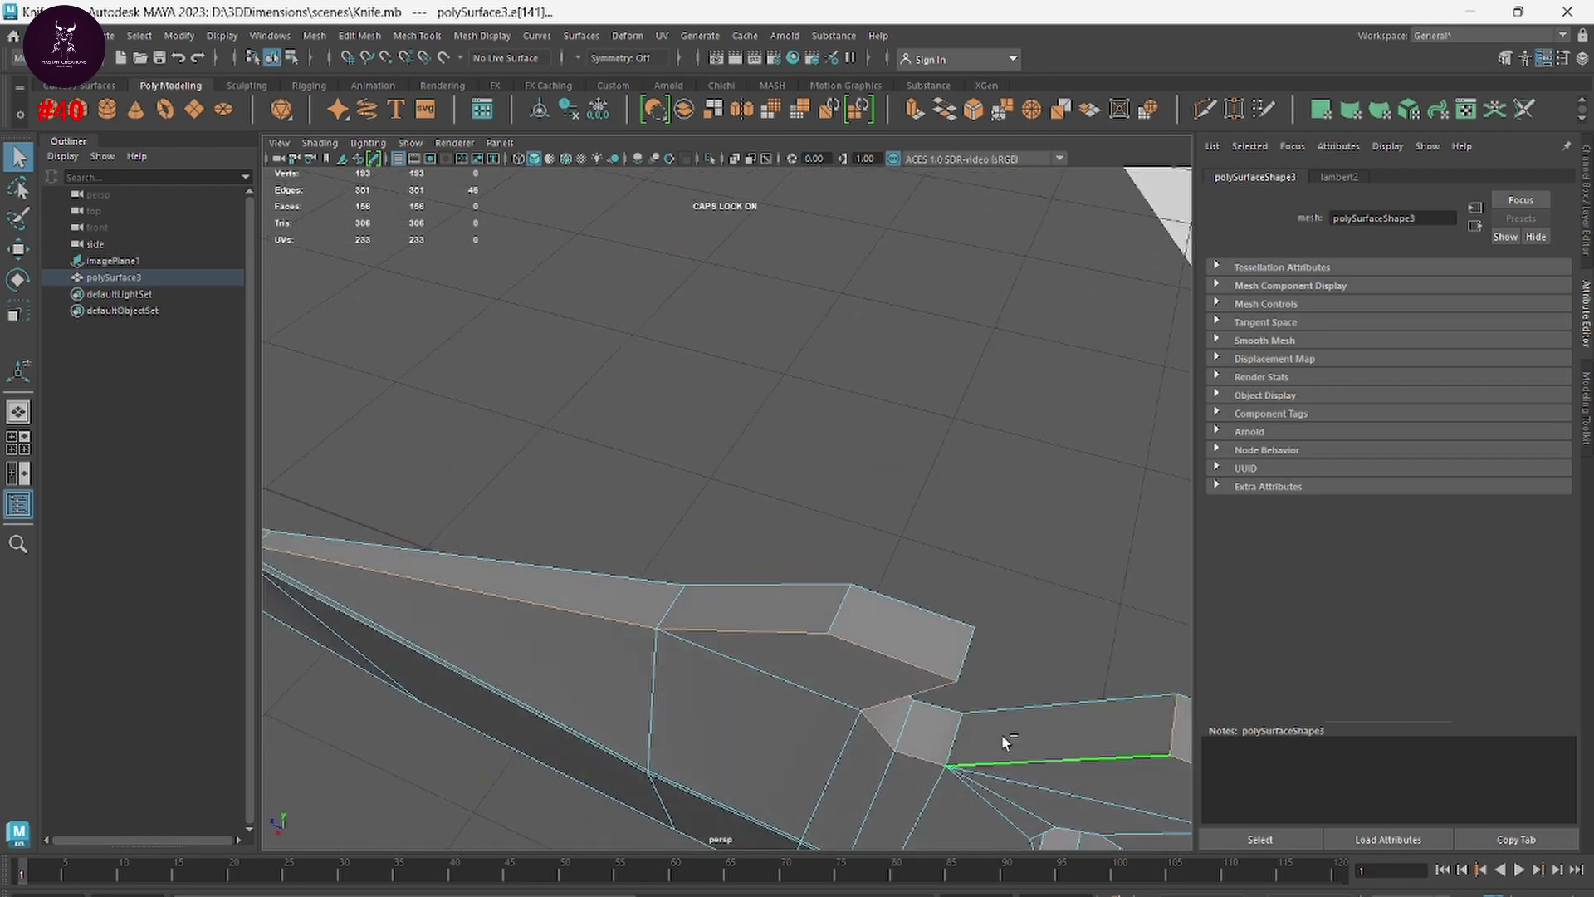
left_click(947, 741, "shift")
left_click_drag(909, 724, 871, 724, "alt")
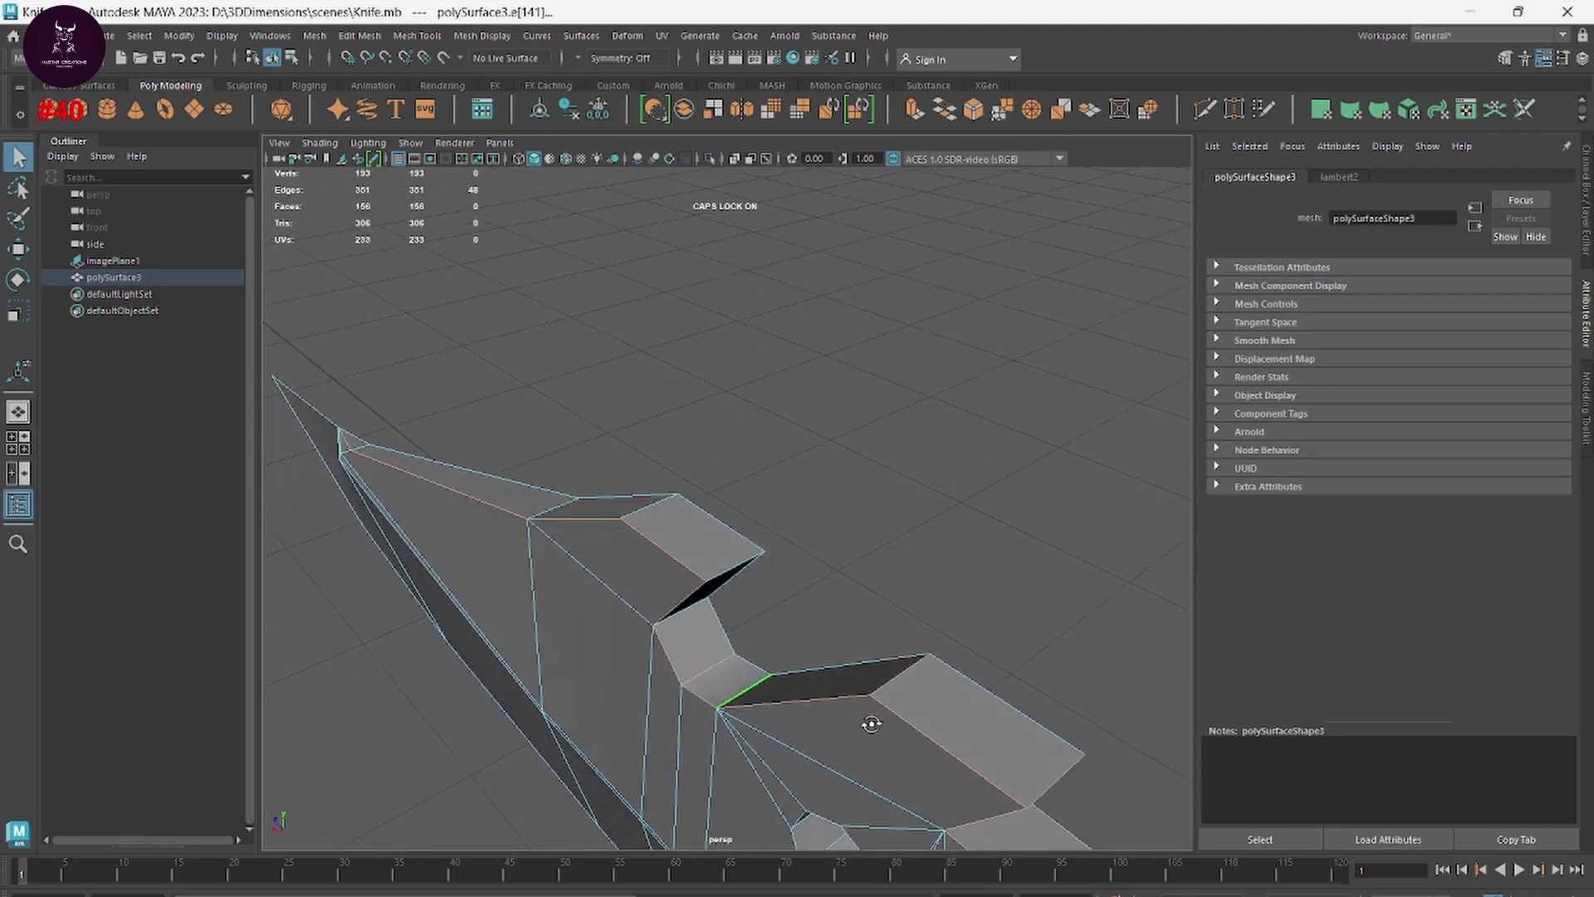
left_click(681, 622, "shift")
left_click_drag(682, 621, 700, 619, "alt")
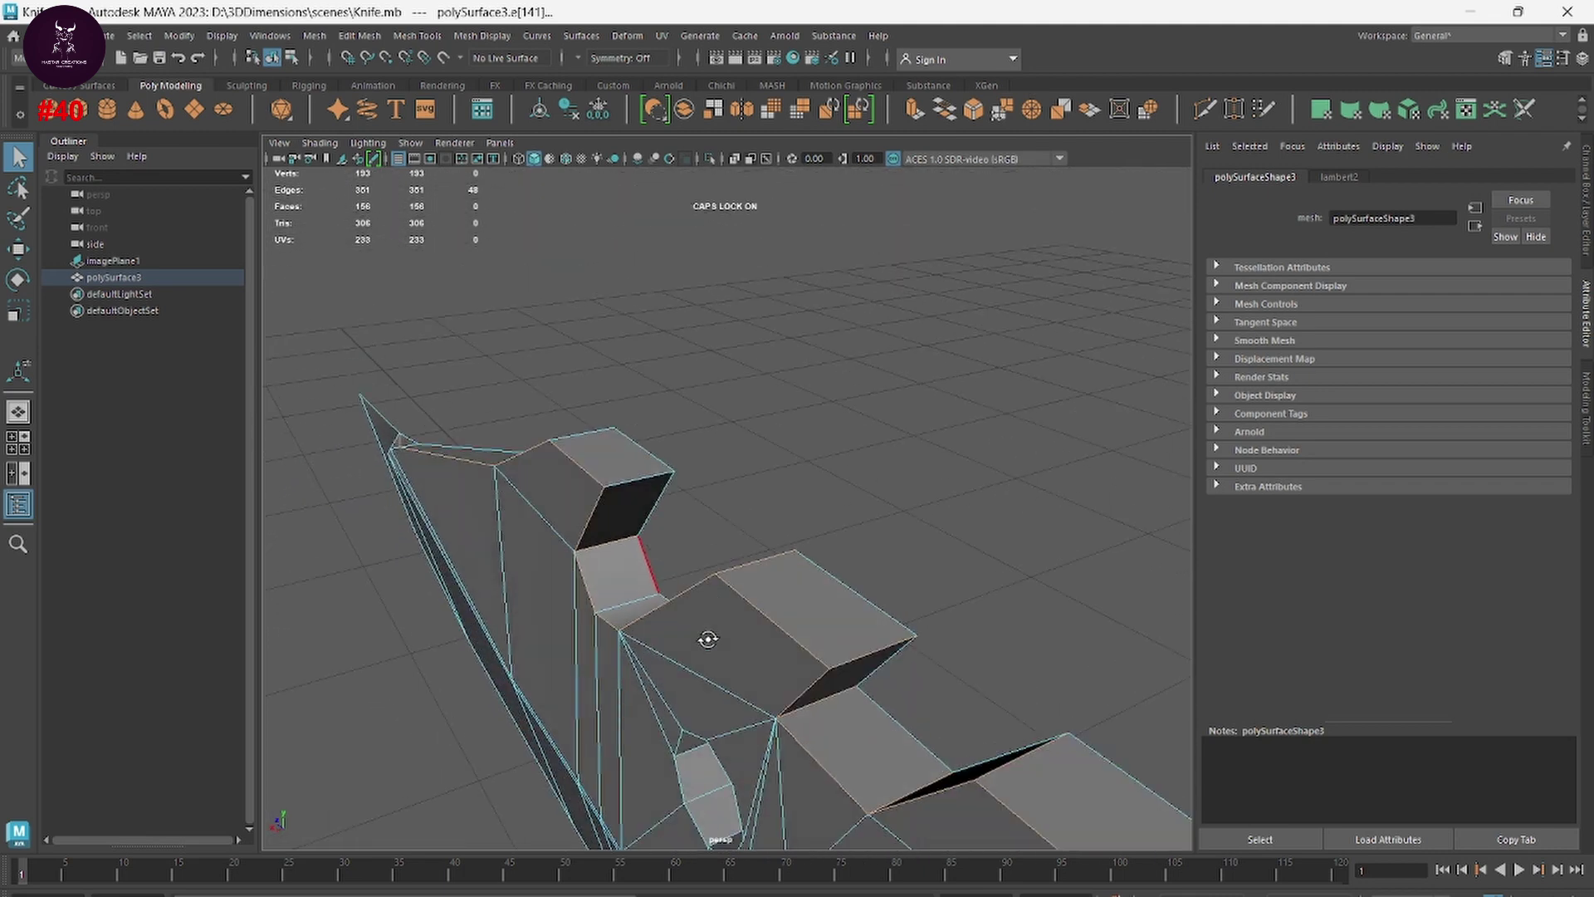
left_click(609, 470, "shift")
Step: Orbit and zoom to inspect the side and rear end of the knife
mouse_move(609, 470)
left_mouse_down("alt")
mouse_move(605, 540)
mouse_move(803, 612)
left_mouse_up("alt")
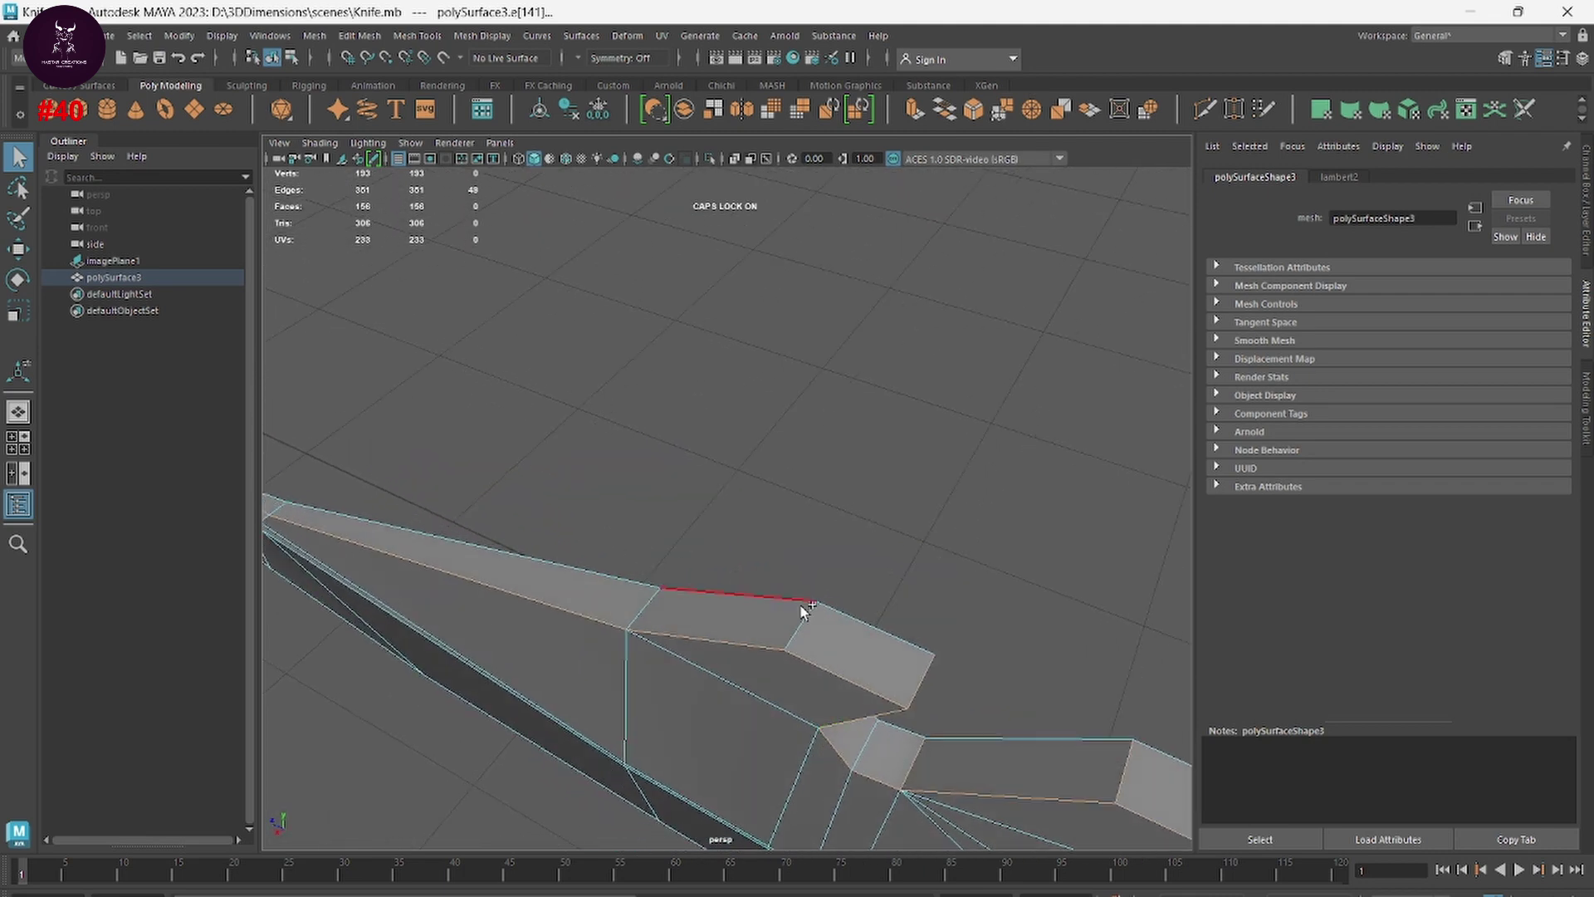
mouse_move(836, 715)
left_mouse_down("alt")
mouse_move(918, 519)
mouse_move(776, 641)
mouse_move(865, 687)
mouse_move(797, 665)
mouse_move(712, 701)
mouse_move(844, 695)
left_mouse_up("alt")
middle_click_drag(844, 694, 524, 793, "alt")
scroll(524, 794, "down", 3)
mouse_move(524, 794)
left_mouse_down("alt")
mouse_move(787, 634)
mouse_move(774, 557)
left_mouse_up("alt")
mouse_move(769, 668)
left_mouse_down("alt")
mouse_move(815, 456)
mouse_move(748, 659)
mouse_move(755, 497)
mouse_move(958, 509)
left_mouse_up("alt")
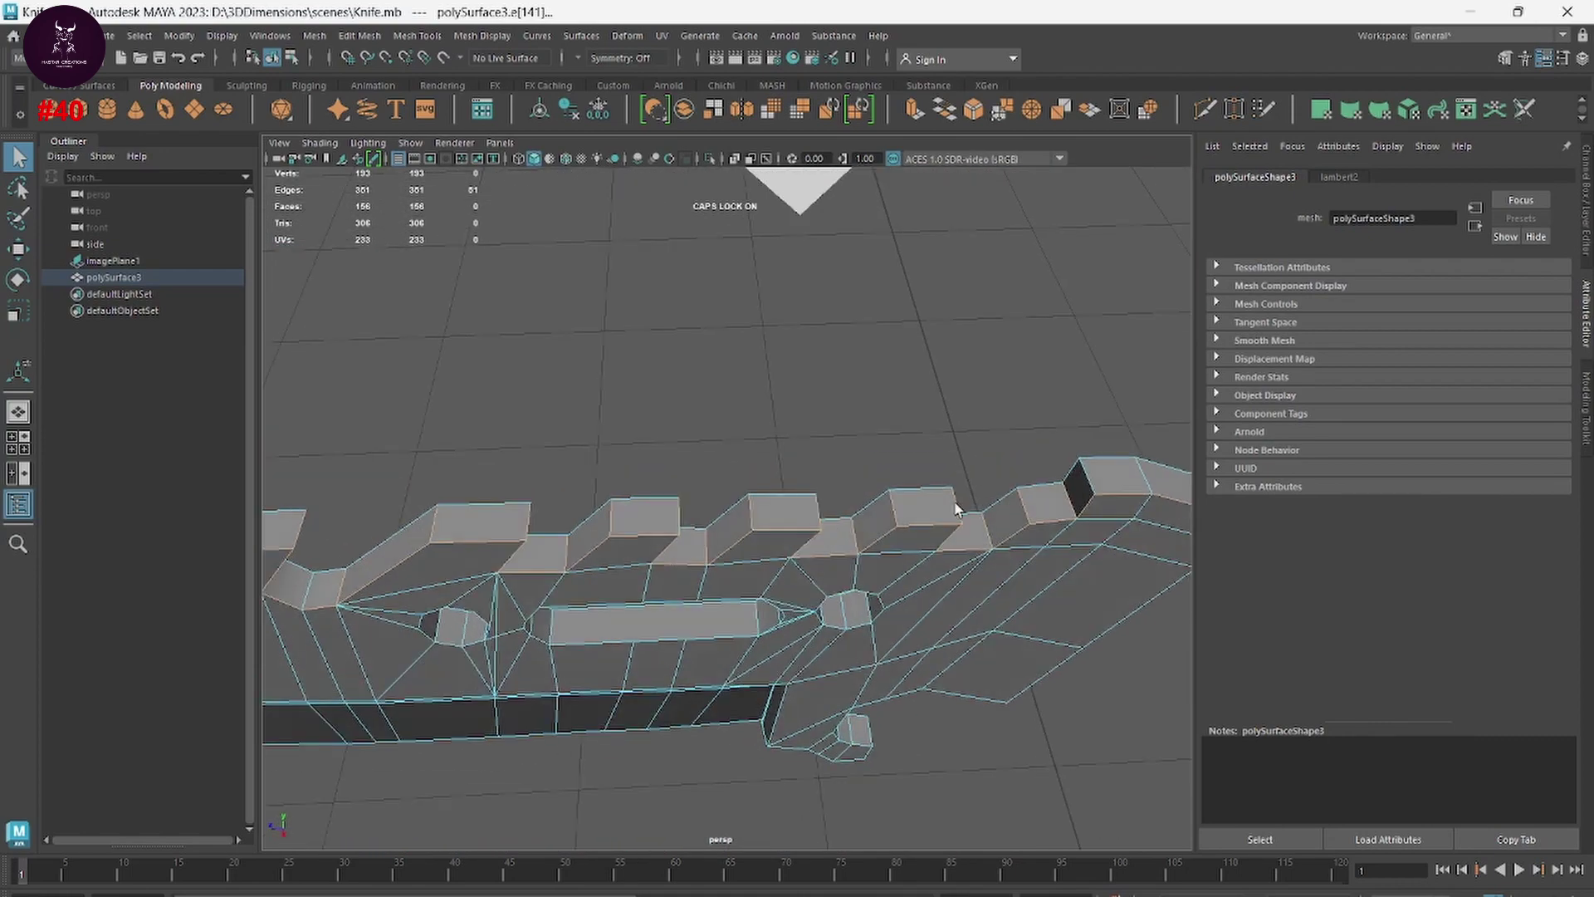
left_click_drag(1093, 472, 955, 532, "alt")
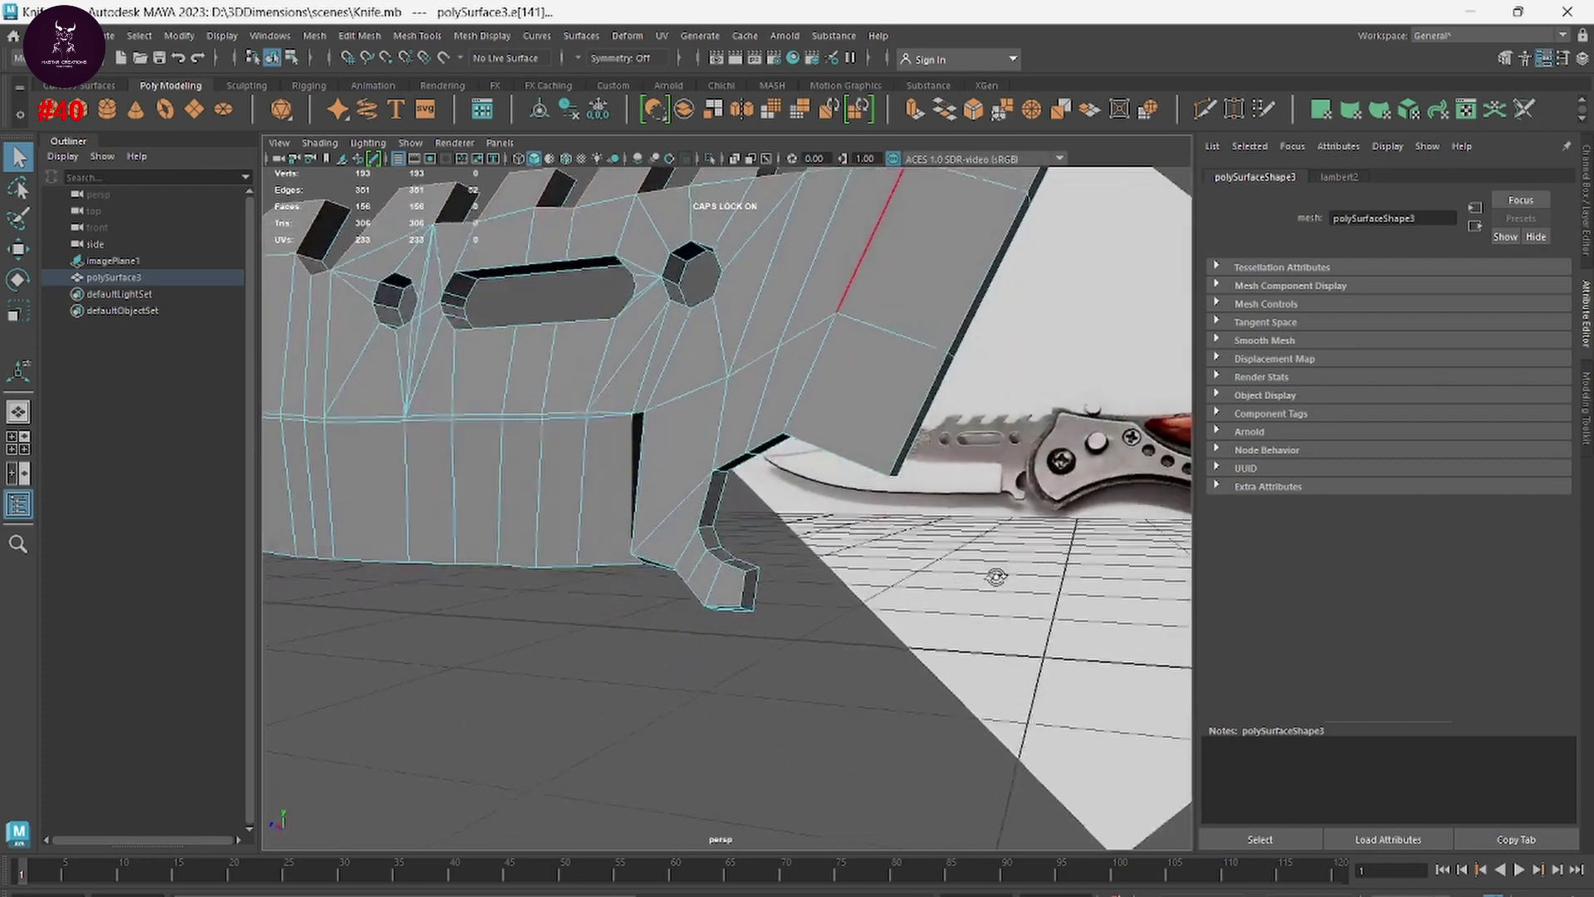
Step: Select the knife's rear-end edge loop plus a vertical edge
mouse_move(955, 531)
right_mouse_down("alt")
mouse_move(885, 588)
mouse_move(886, 633)
right_mouse_up("alt")
scroll(863, 598, "up", 3)
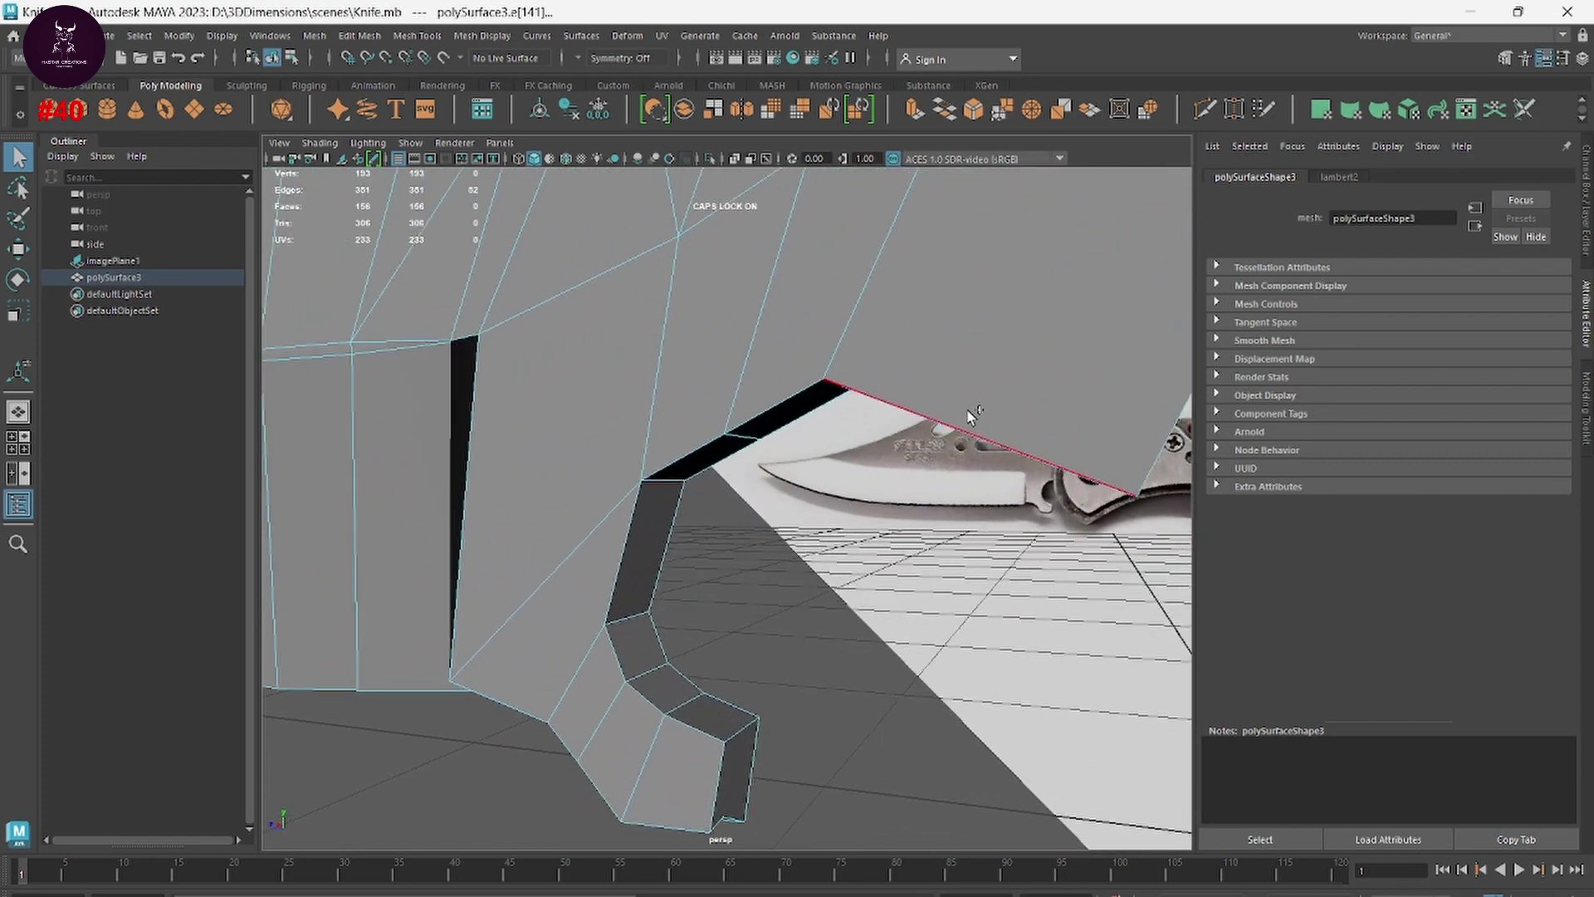
double_click(676, 462, "shift")
left_click(719, 787, "shift")
Step: Frame the round hole and slot, and add the first slot rim edges
mouse_move(521, 746)
left_mouse_down("alt")
mouse_move(705, 758)
mouse_move(749, 722)
left_mouse_up("alt")
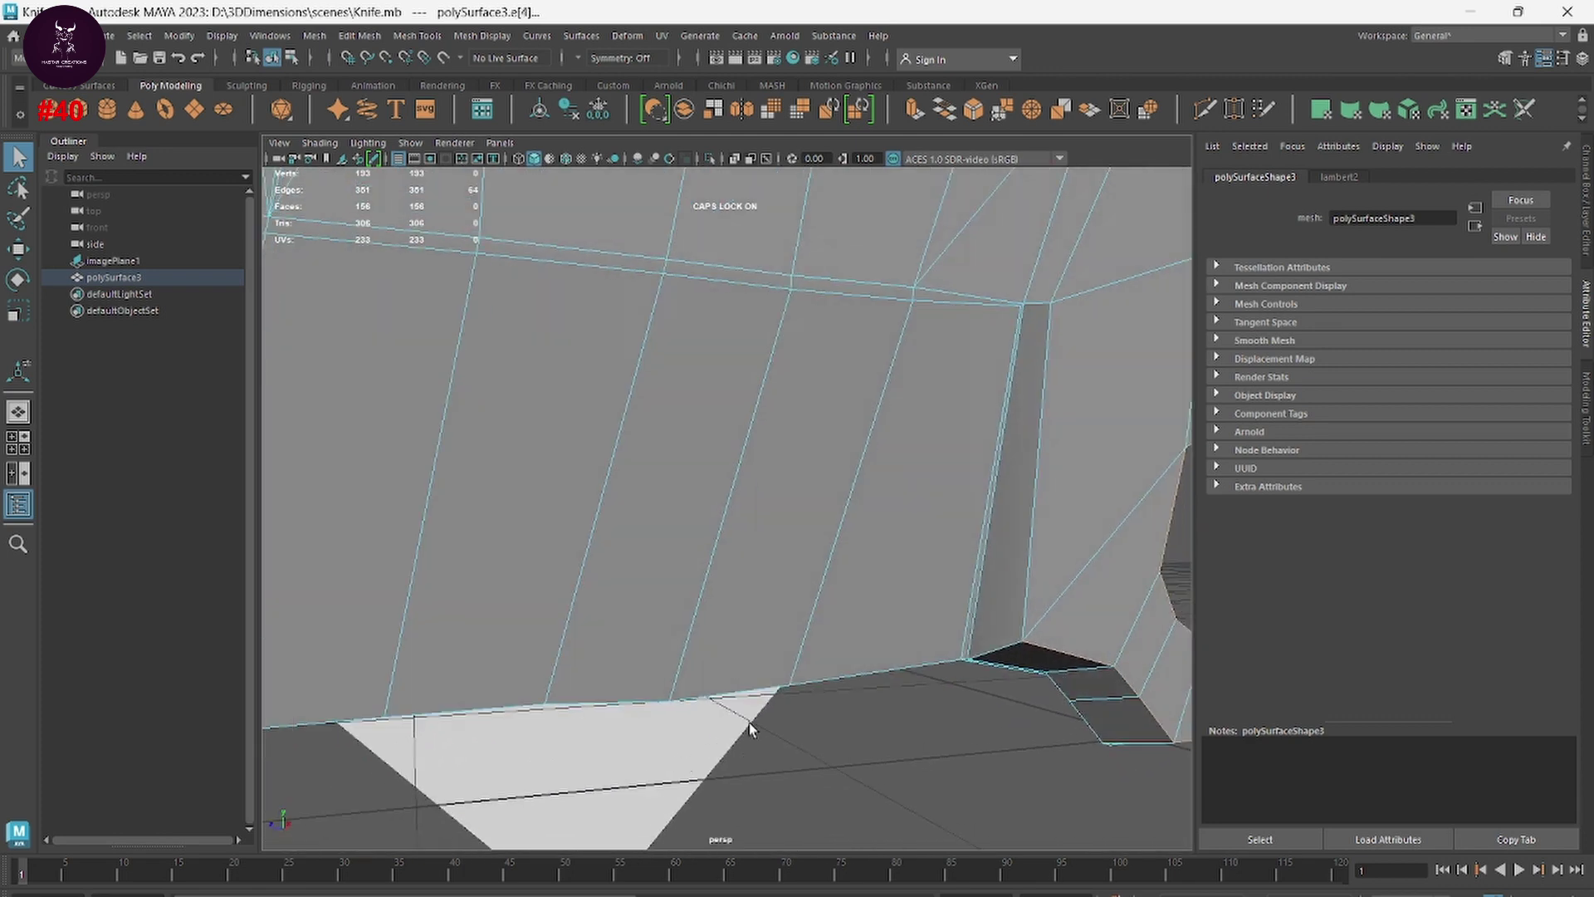
scroll(1024, 661, "down", 5)
right_click_drag(764, 338, 838, 335, "shift")
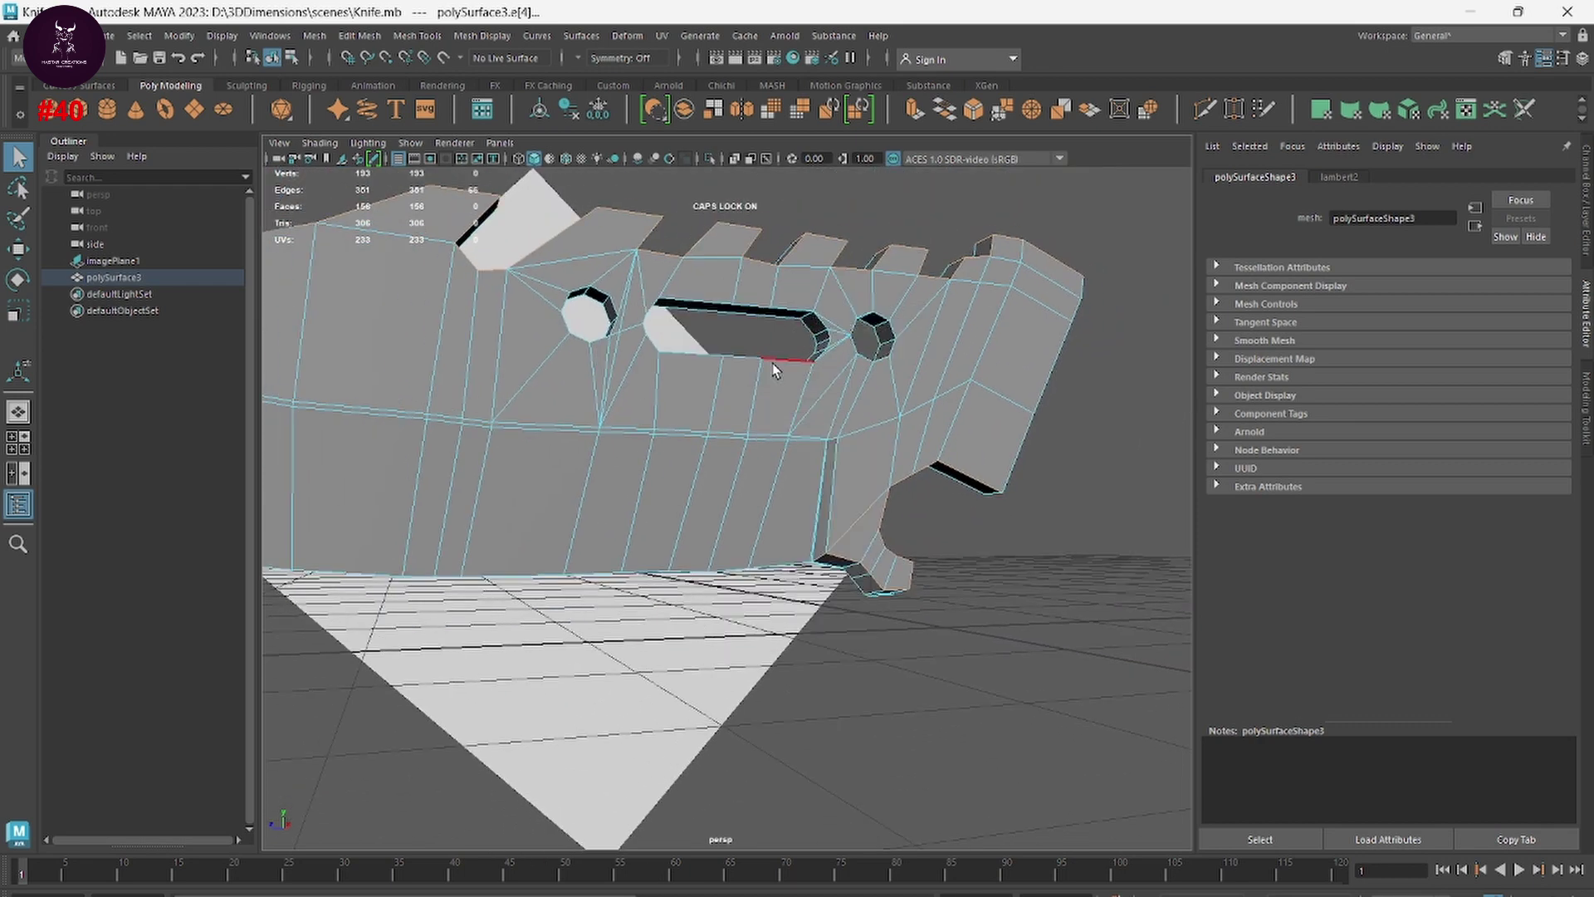
left_click_drag(772, 362, 848, 518, "alt")
scroll(849, 518, "up", 3)
scroll(754, 527, "up", 2)
scroll(459, 328, "up", 2)
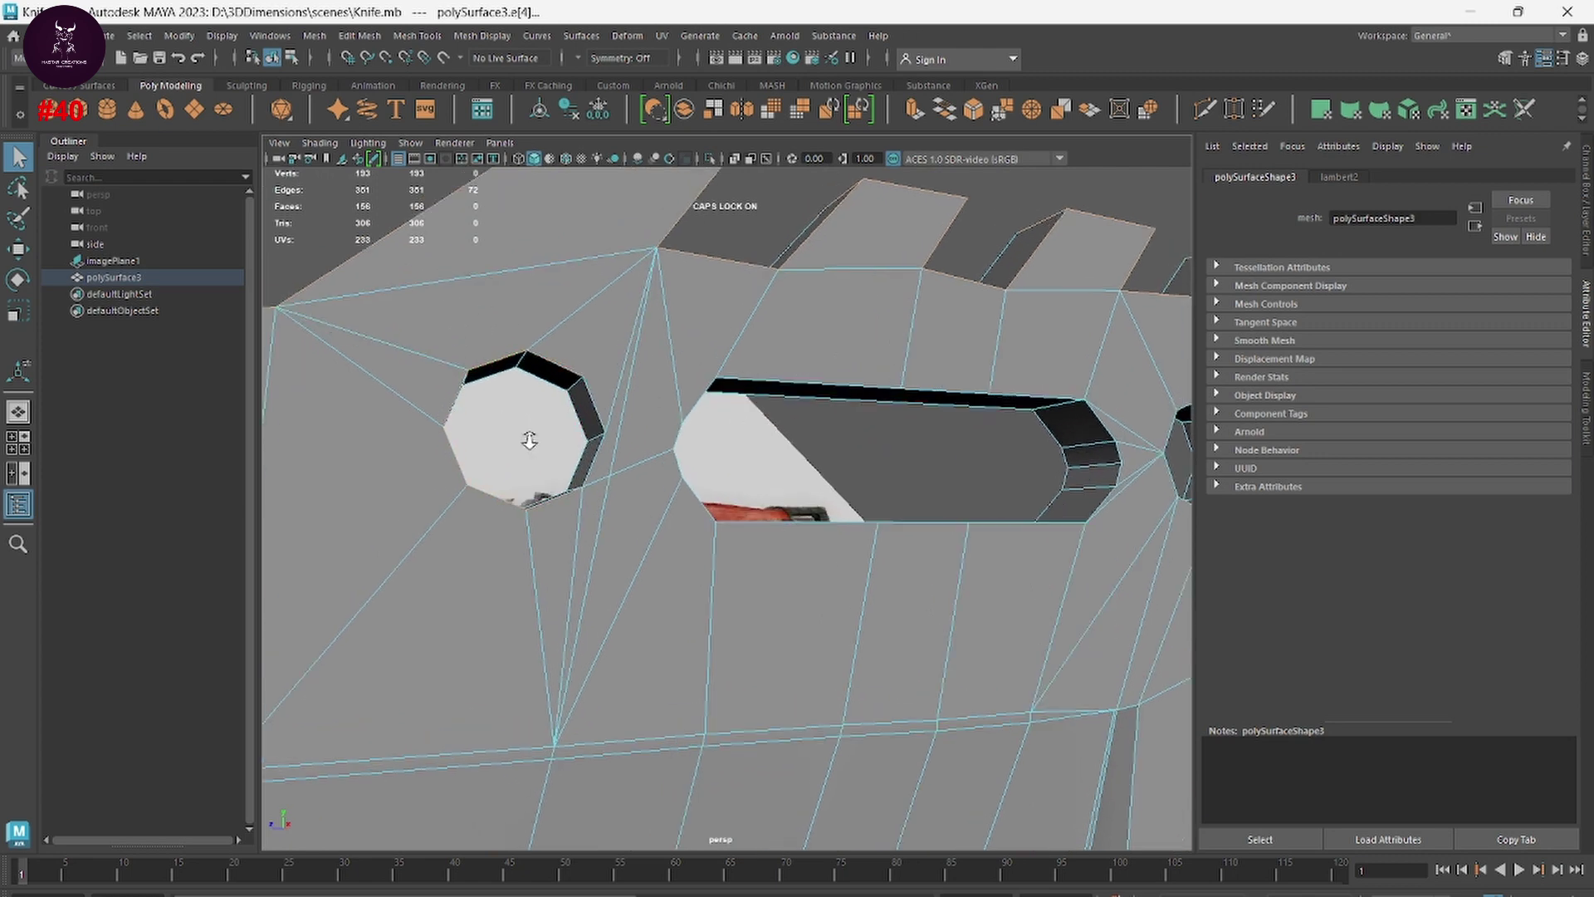
scroll(523, 437, "up", 4)
left_click_drag(587, 501, 722, 562, "alt")
scroll(748, 582, "down", 1)
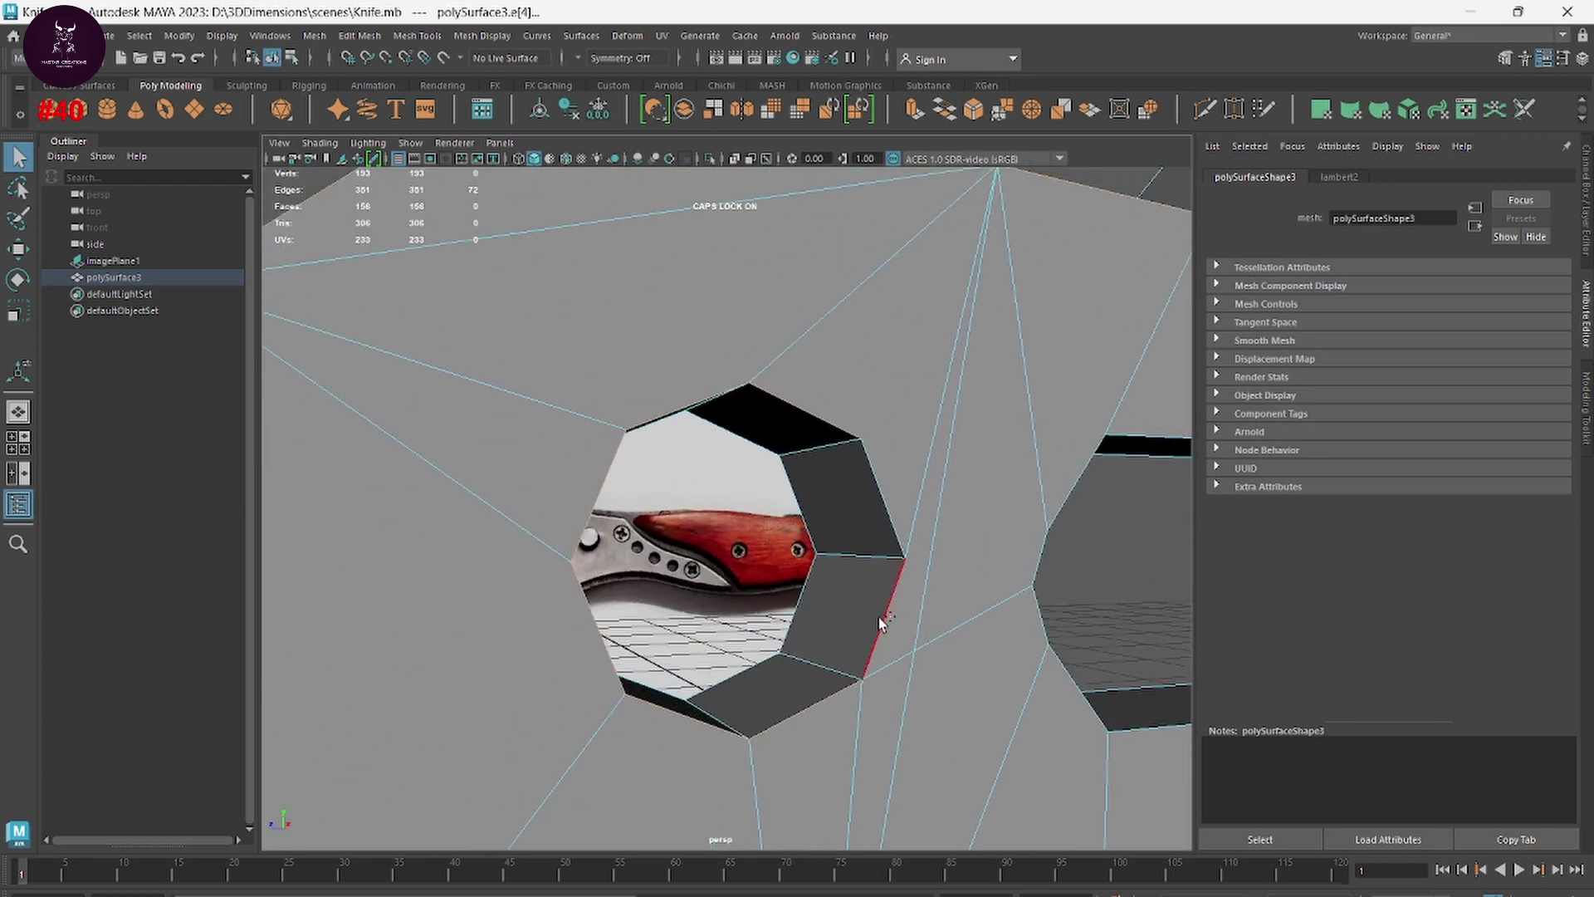
mouse_move(837, 662)
left_mouse_down("alt")
mouse_move(758, 719)
mouse_move(758, 705)
mouse_move(903, 652)
mouse_move(776, 662)
mouse_move(670, 579)
left_mouse_up("alt")
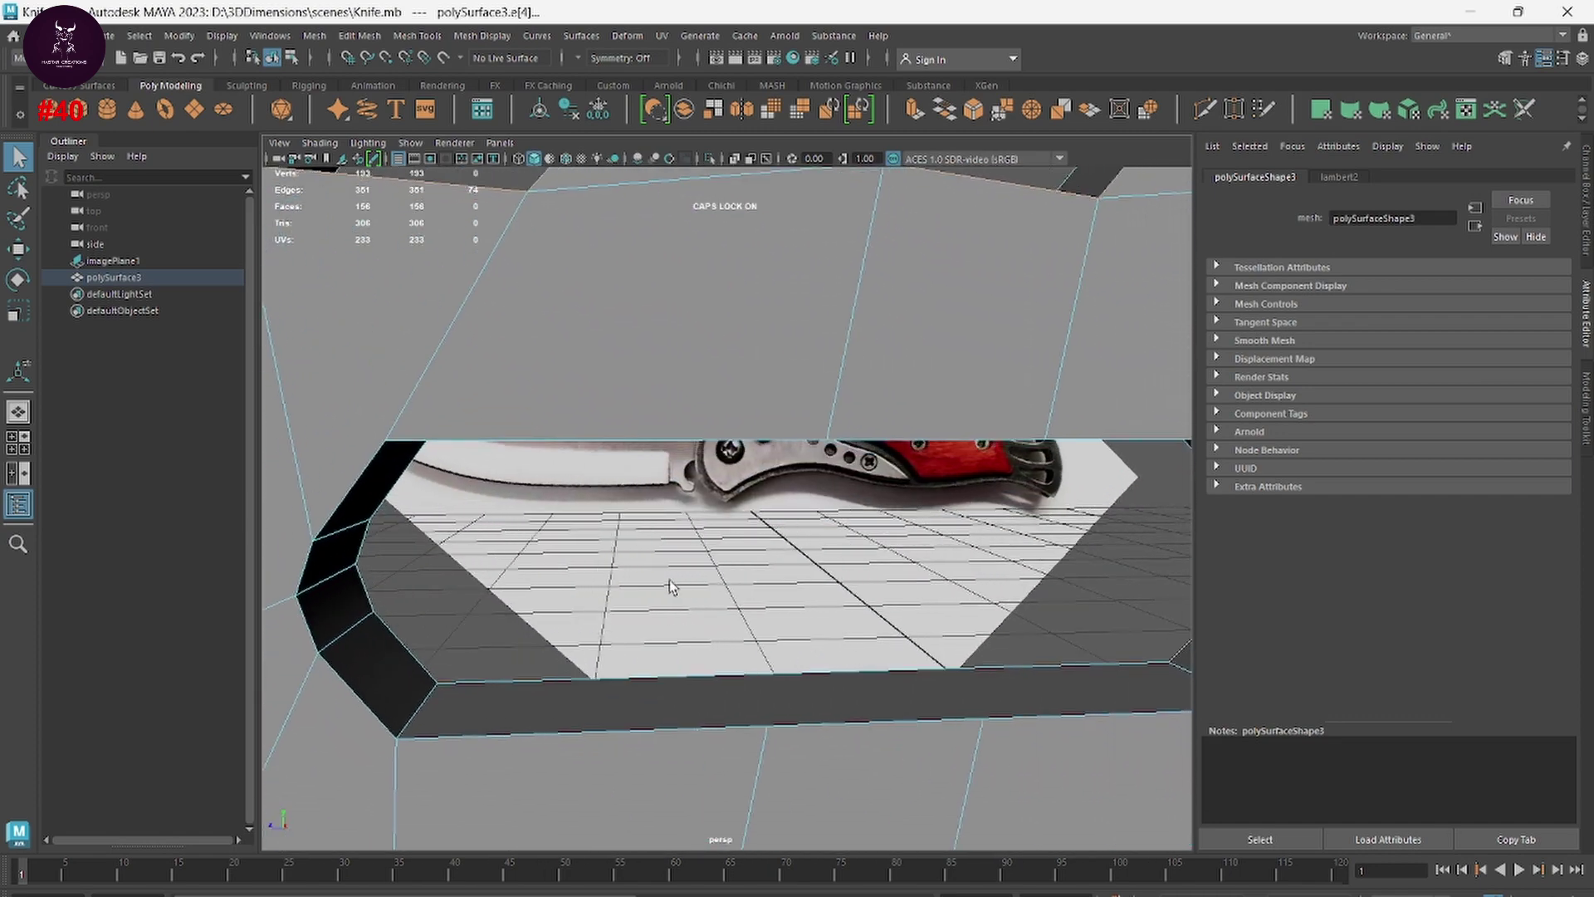
left_click(661, 439, "shift")
Step: Add the remaining upper, bottom and end edges of the slot rim
mouse_move(916, 586)
left_mouse_down("alt")
mouse_move(754, 598)
mouse_move(553, 442)
left_mouse_up("alt")
left_click(515, 450, "shift")
left_click(538, 454, "shift")
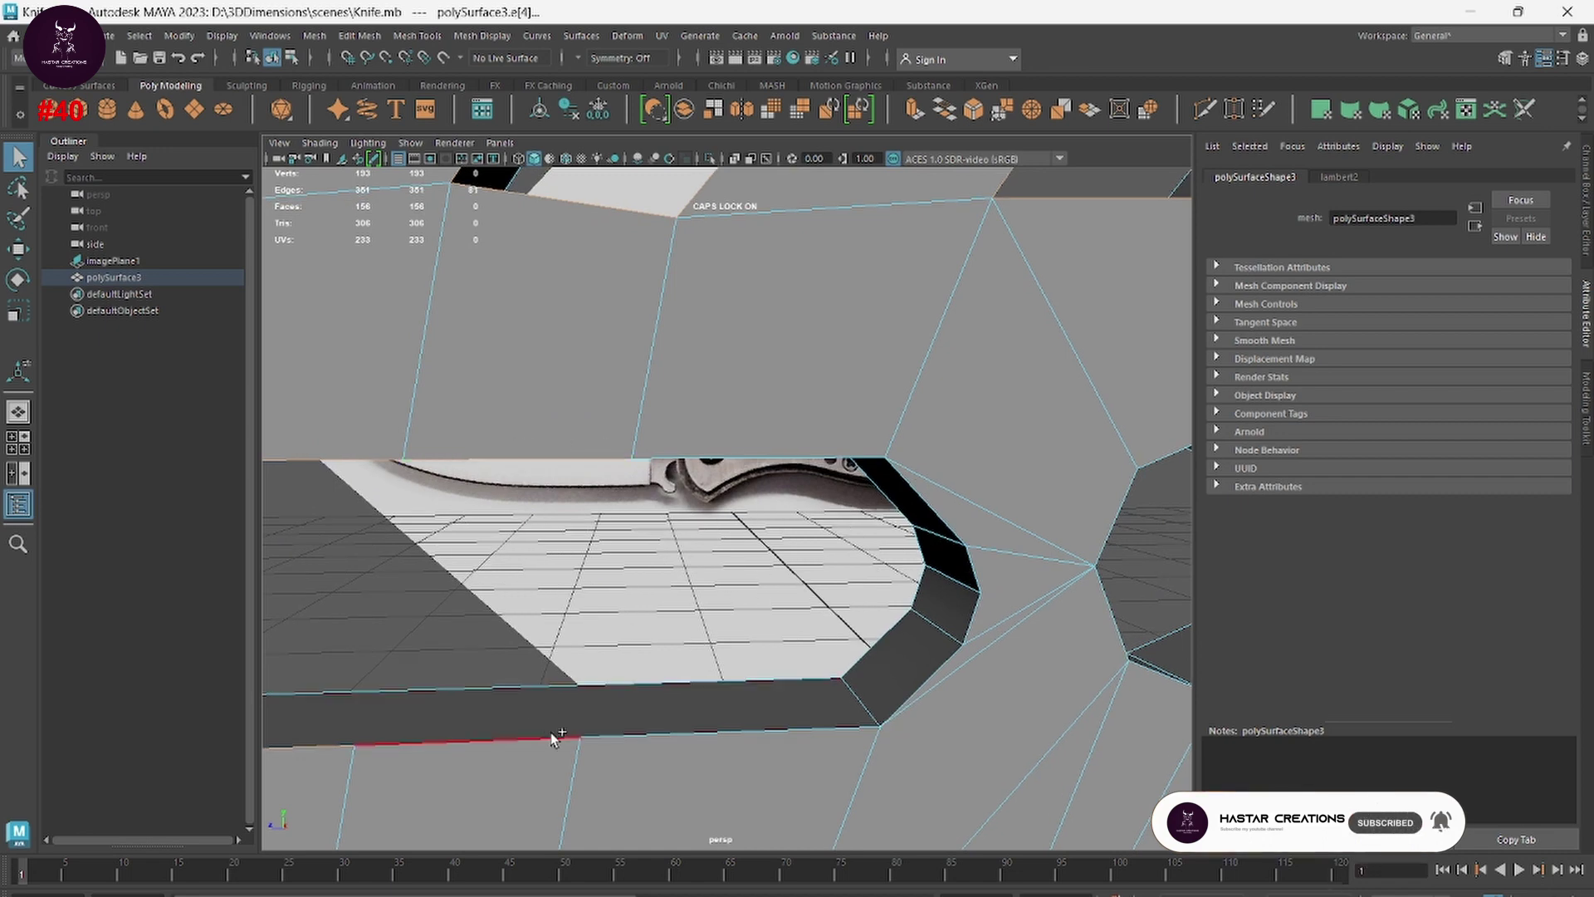
left_click(679, 737, "shift")
left_click(853, 504, "shift")
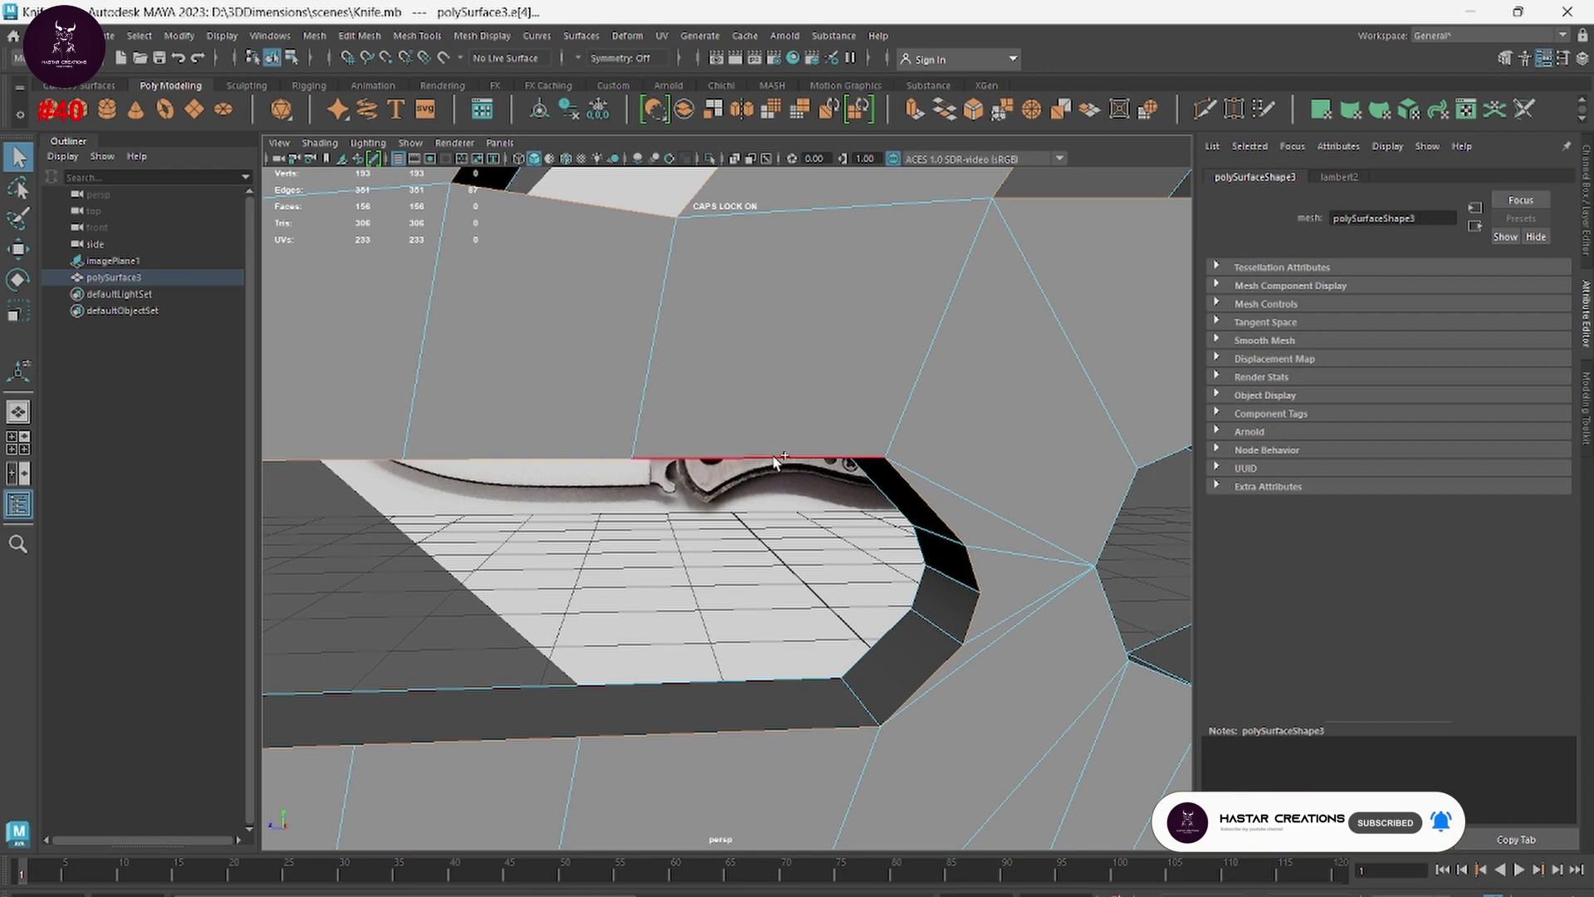
Step: Add the round hole's whole rim edge loop to the selection
left_click_drag(996, 562, 799, 432, "alt")
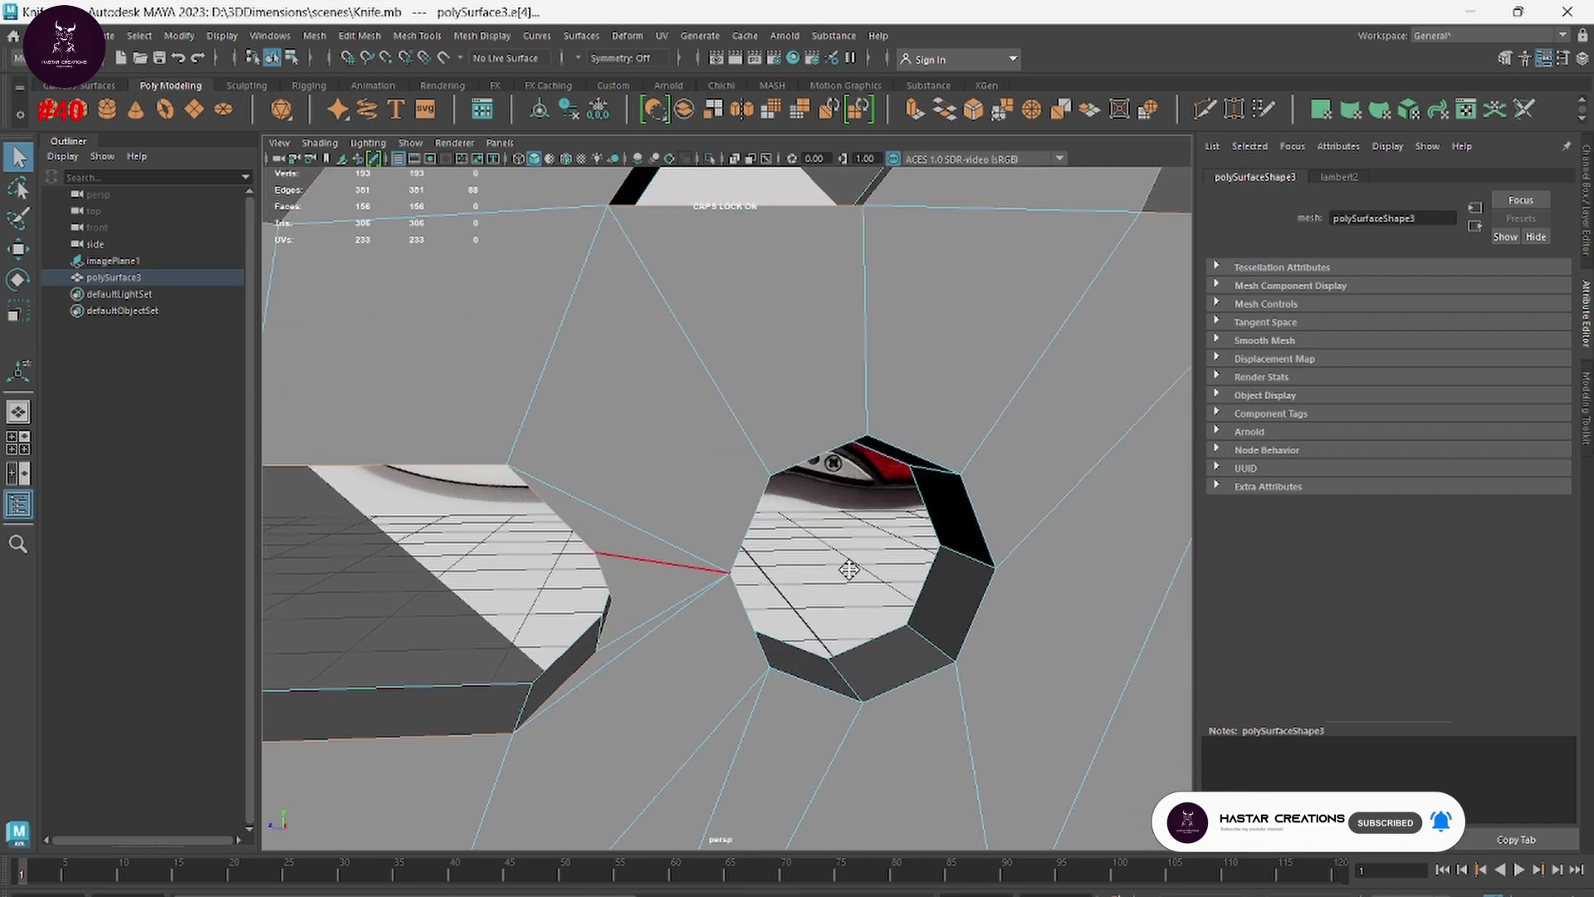
double_click(799, 432, "shift")
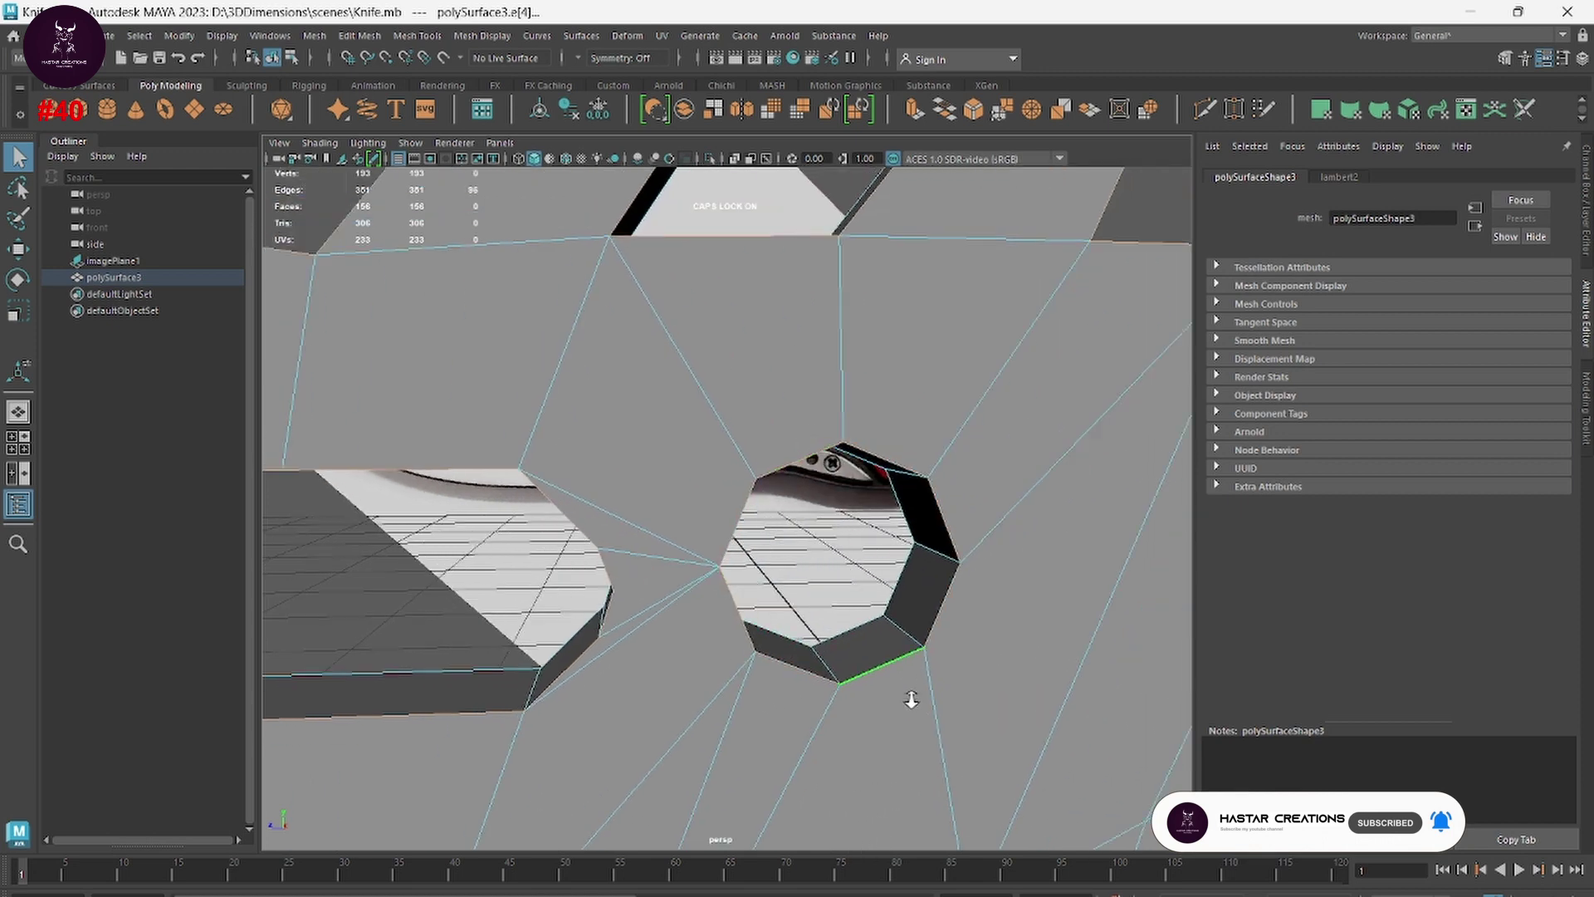
scroll(911, 695, "down", 5)
Step: Bevel the selected slot and hole rim edges with 2 segments at fraction 0.8
left_click_drag(594, 651, 908, 612, "alt")
right_click(883, 476, "shift")
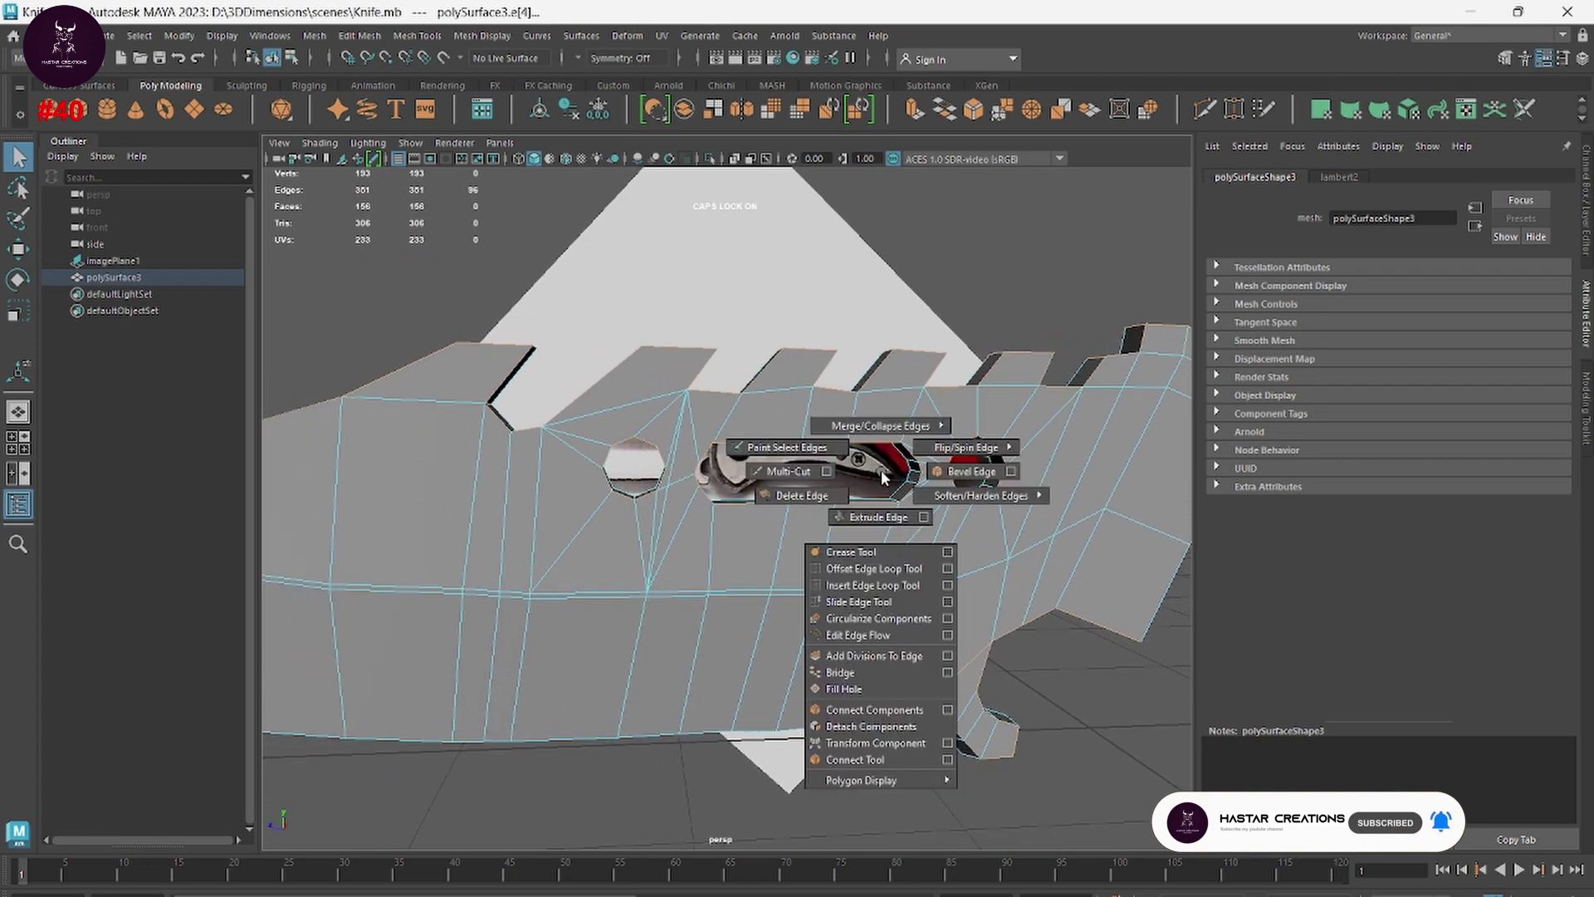
right_click_drag(881, 470, 970, 471, "shift")
scroll(982, 563, "up", 5)
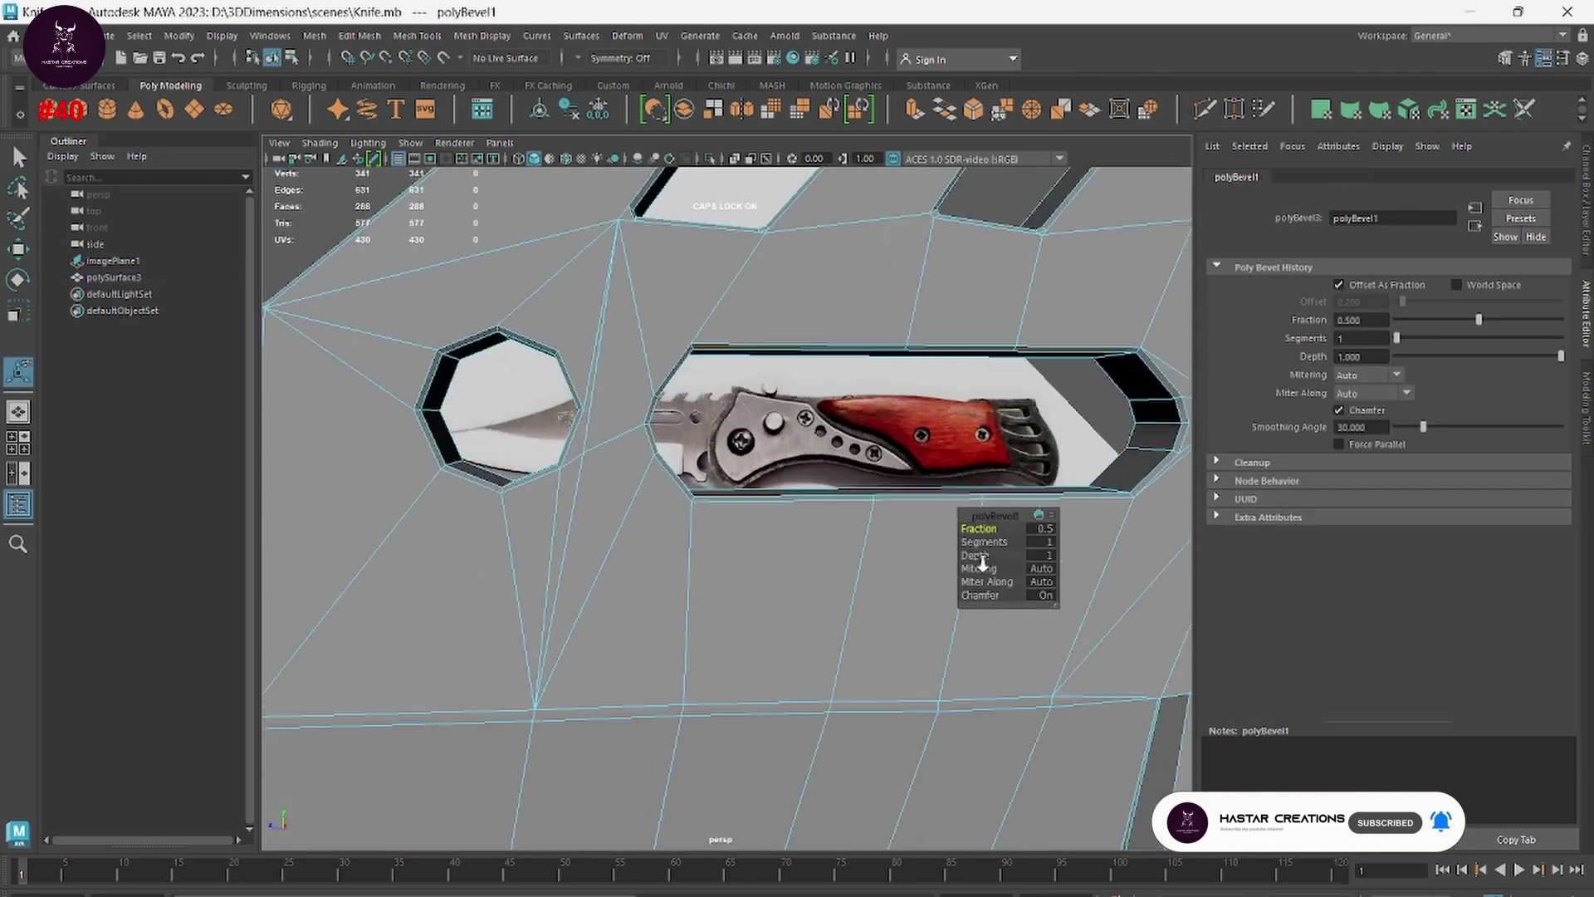
scroll(983, 563, "up", 3)
left_click_drag(985, 542, 987, 528)
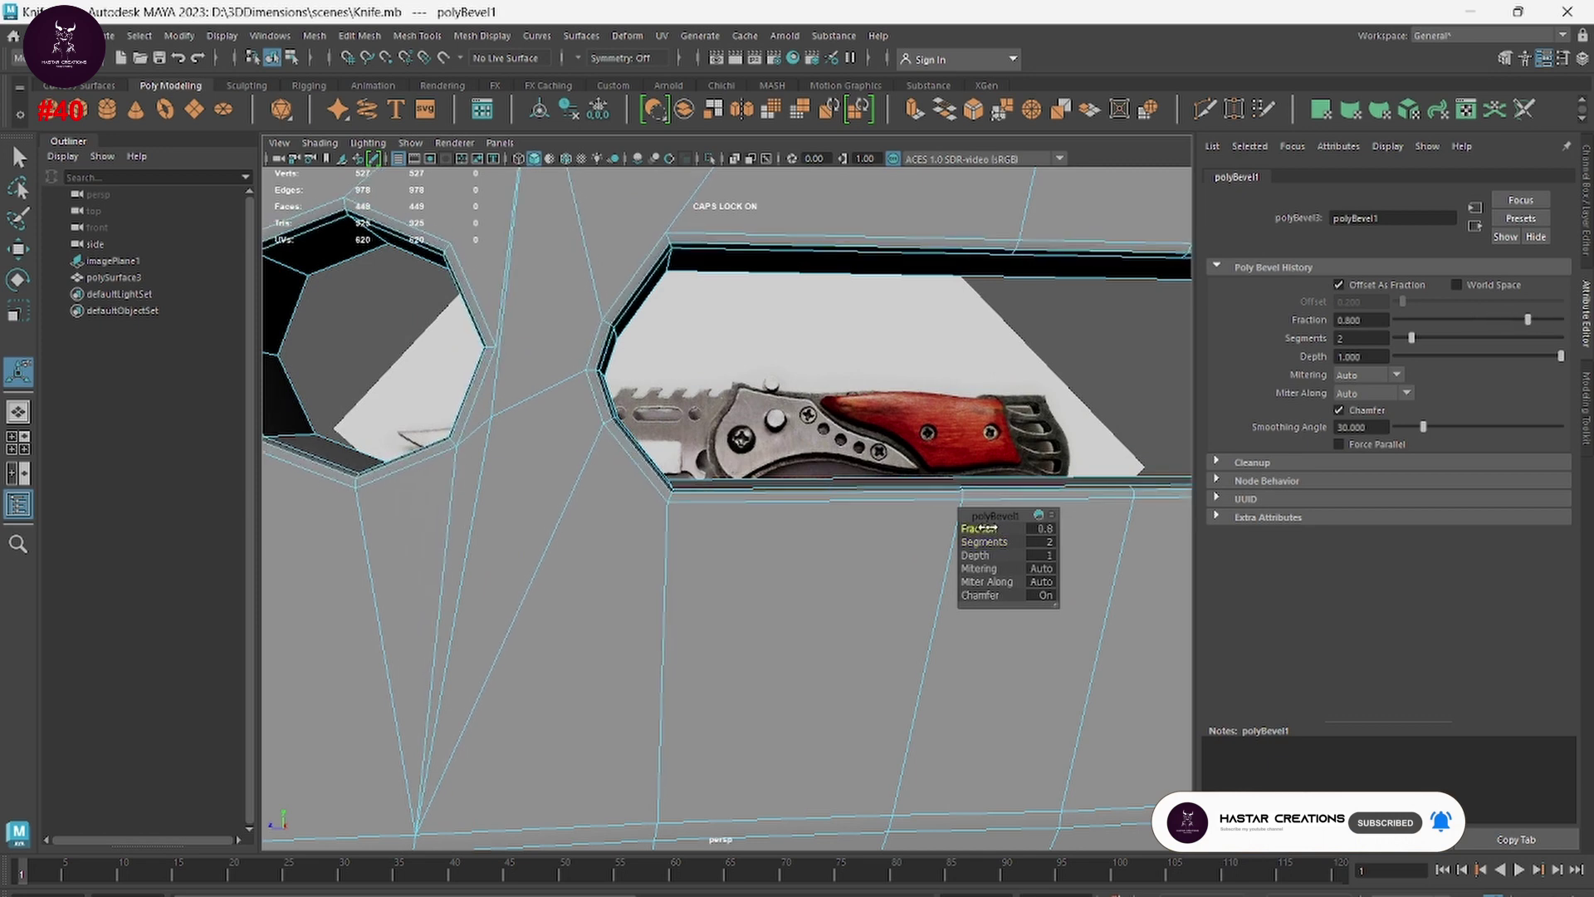
Step: Return to Object Mode, deselect the knife and orbit to inspect the bevels
scroll(696, 577, "down", 5)
right_click_drag(677, 324, 739, 282)
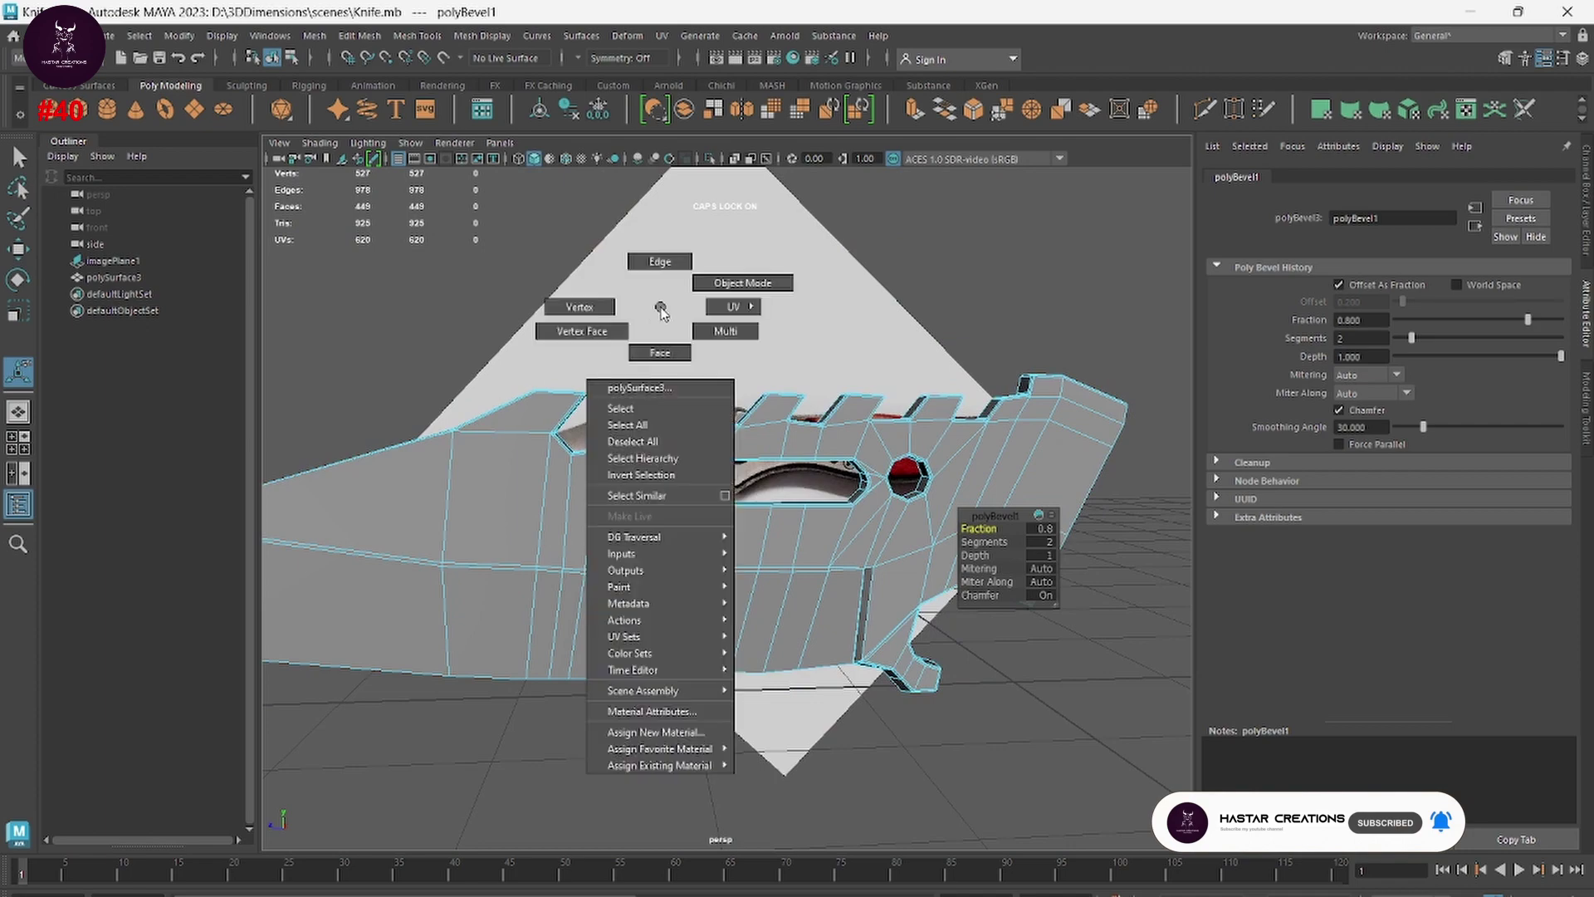
left_click(737, 390)
left_click_drag(735, 391, 798, 418, "alt")
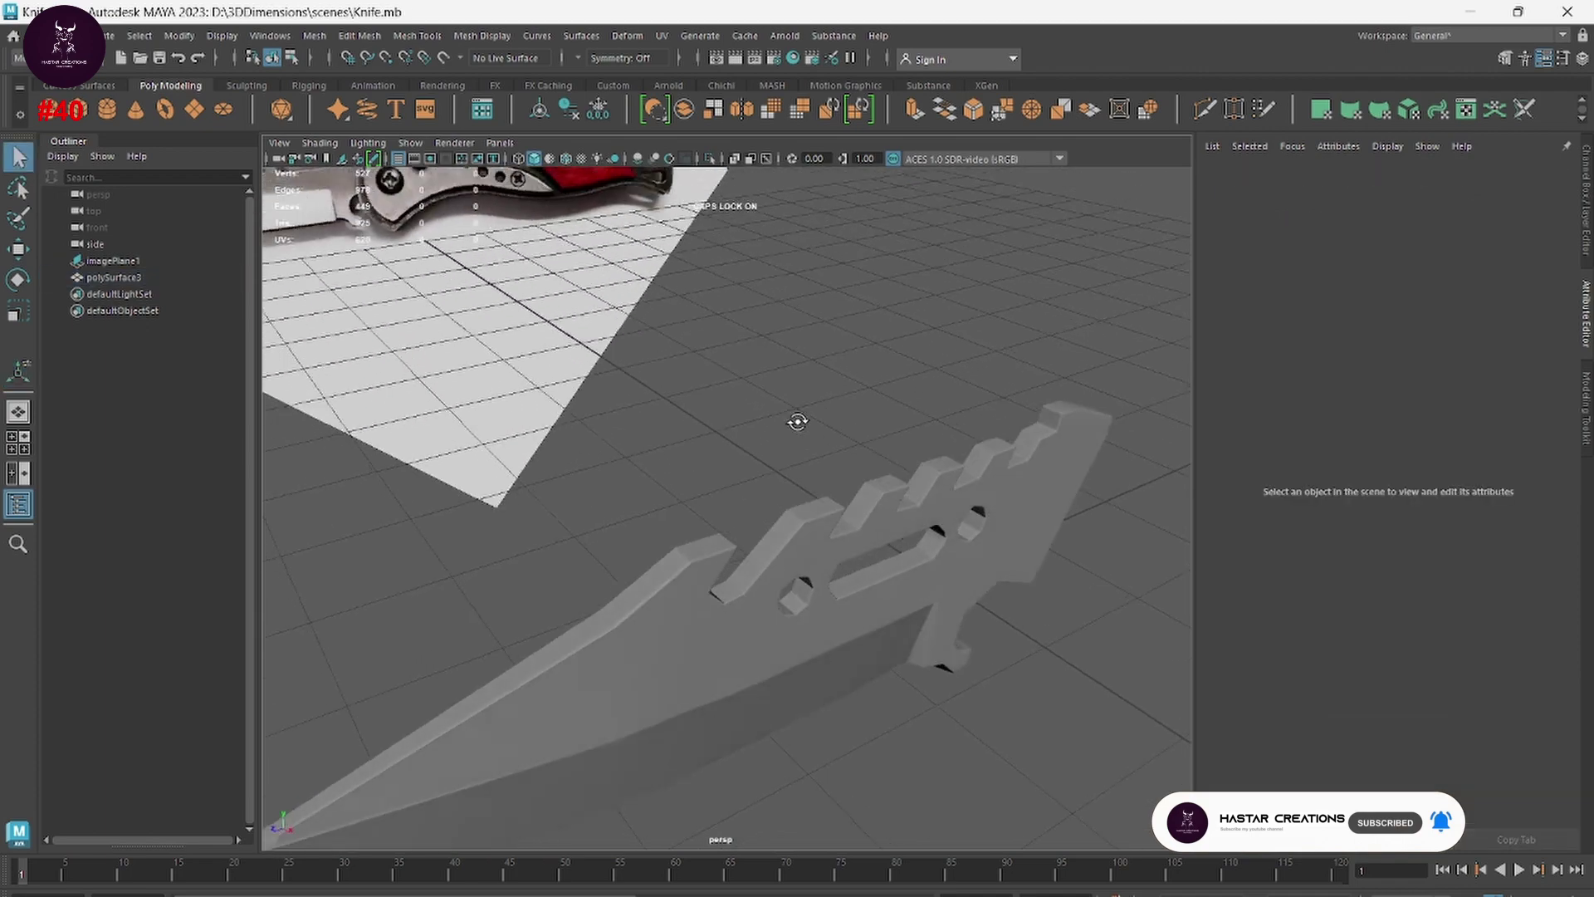
Step: Orbit in close on the round hole and switch to edge component mode
mouse_move(798, 418)
right_mouse_down("alt")
mouse_move(907, 498)
mouse_move(979, 520)
mouse_move(1132, 423)
mouse_move(926, 489)
mouse_move(1068, 470)
mouse_move(1171, 413)
mouse_move(972, 445)
right_mouse_up("alt")
middle_click_drag(972, 445, 620, 502, "alt")
right_click_drag(620, 503, 790, 541, "alt")
mouse_move(789, 541)
left_mouse_down("alt")
mouse_move(808, 559)
mouse_move(722, 540)
left_mouse_up("alt")
middle_click_drag(722, 541, 830, 585, "alt")
mouse_move(830, 585)
left_mouse_down("alt")
mouse_move(822, 637)
mouse_move(740, 655)
left_mouse_up("alt")
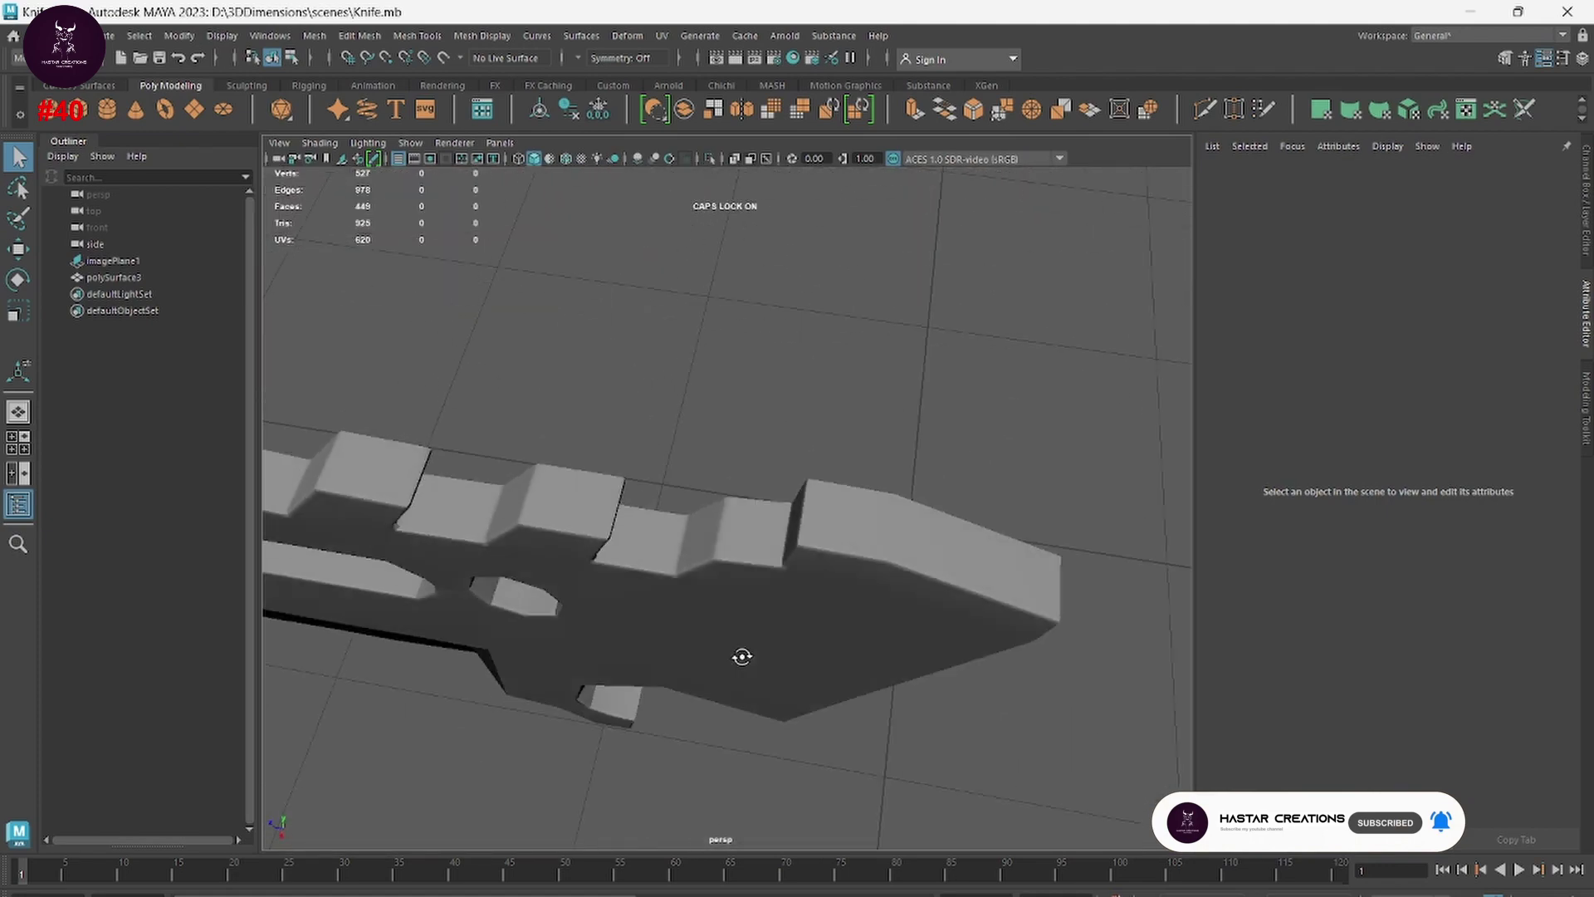
right_click_drag(740, 655, 864, 595, "alt")
middle_click_drag(864, 595, 1033, 508, "alt")
mouse_move(1032, 507)
left_mouse_down("alt")
mouse_move(844, 559)
mouse_move(955, 580)
mouse_move(776, 570)
mouse_move(849, 581)
mouse_move(912, 616)
left_mouse_up("alt")
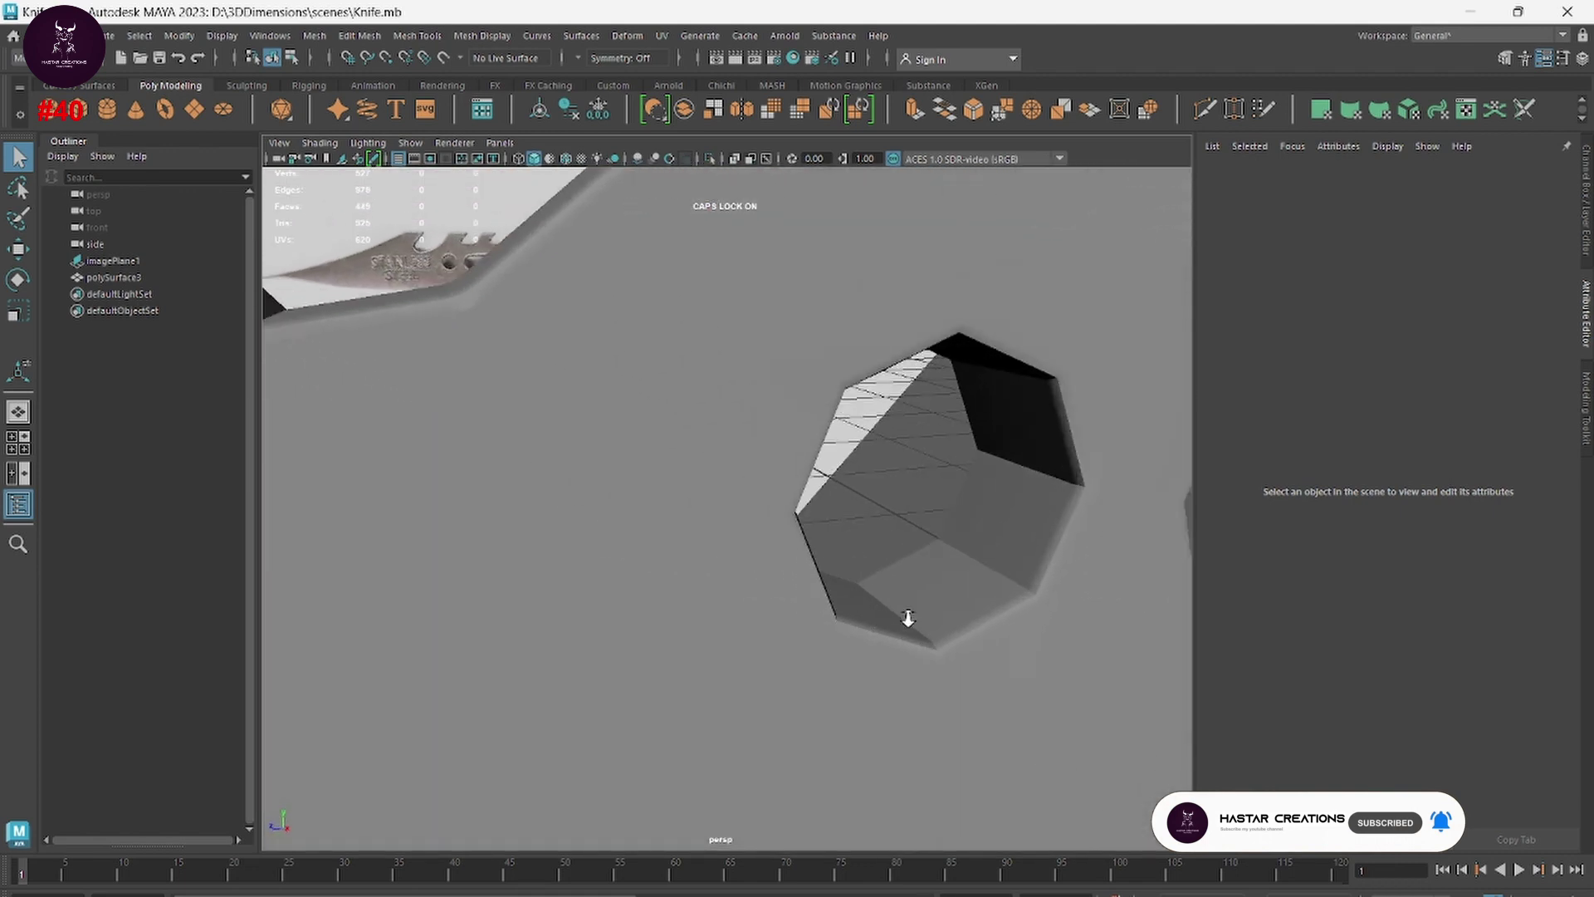
right_click_drag(912, 616, 919, 638, "alt")
left_click_drag(919, 638, 857, 530, "alt")
right_click(857, 530)
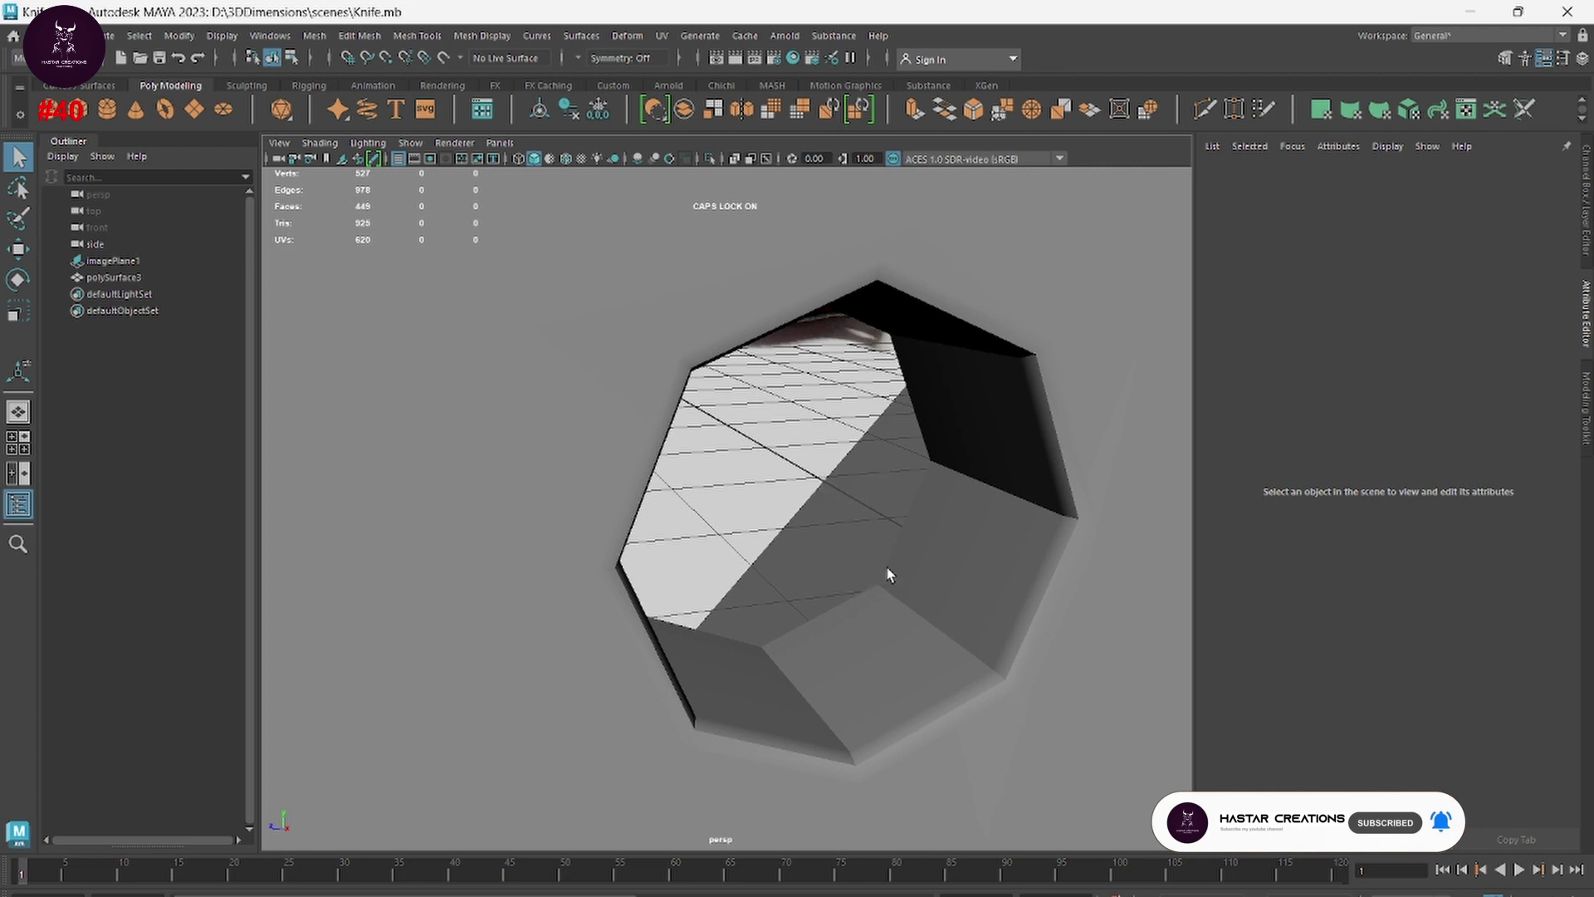
right_click(937, 472)
left_click(937, 426)
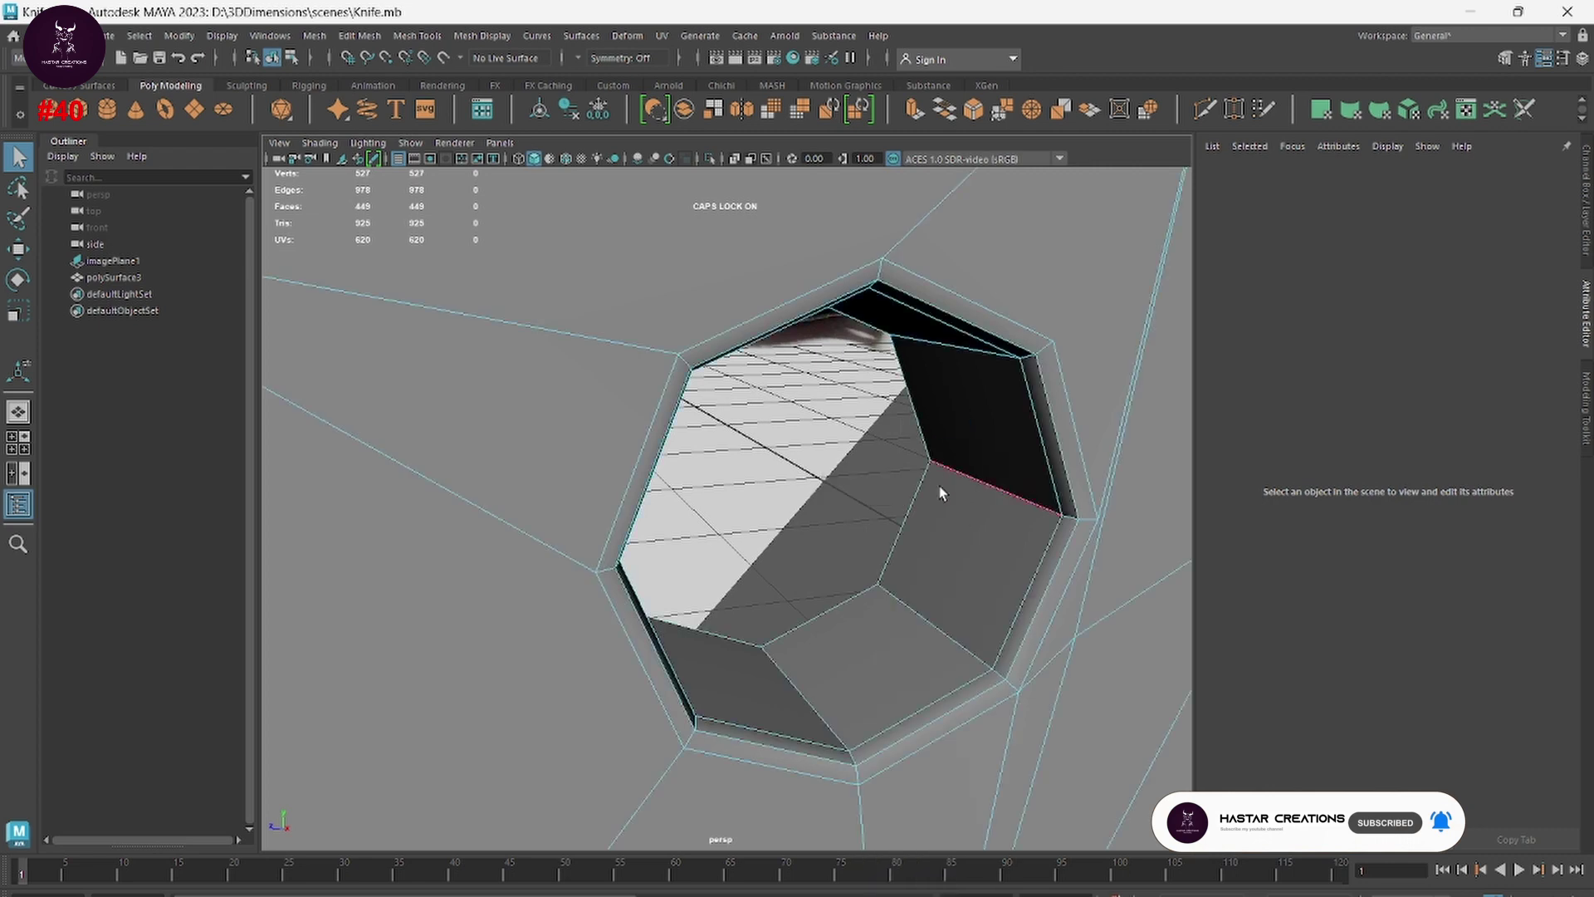
Step: Select the inner bevel edges of the holes and soften them
left_click(949, 616)
left_click_drag(714, 681, 747, 701, "alt")
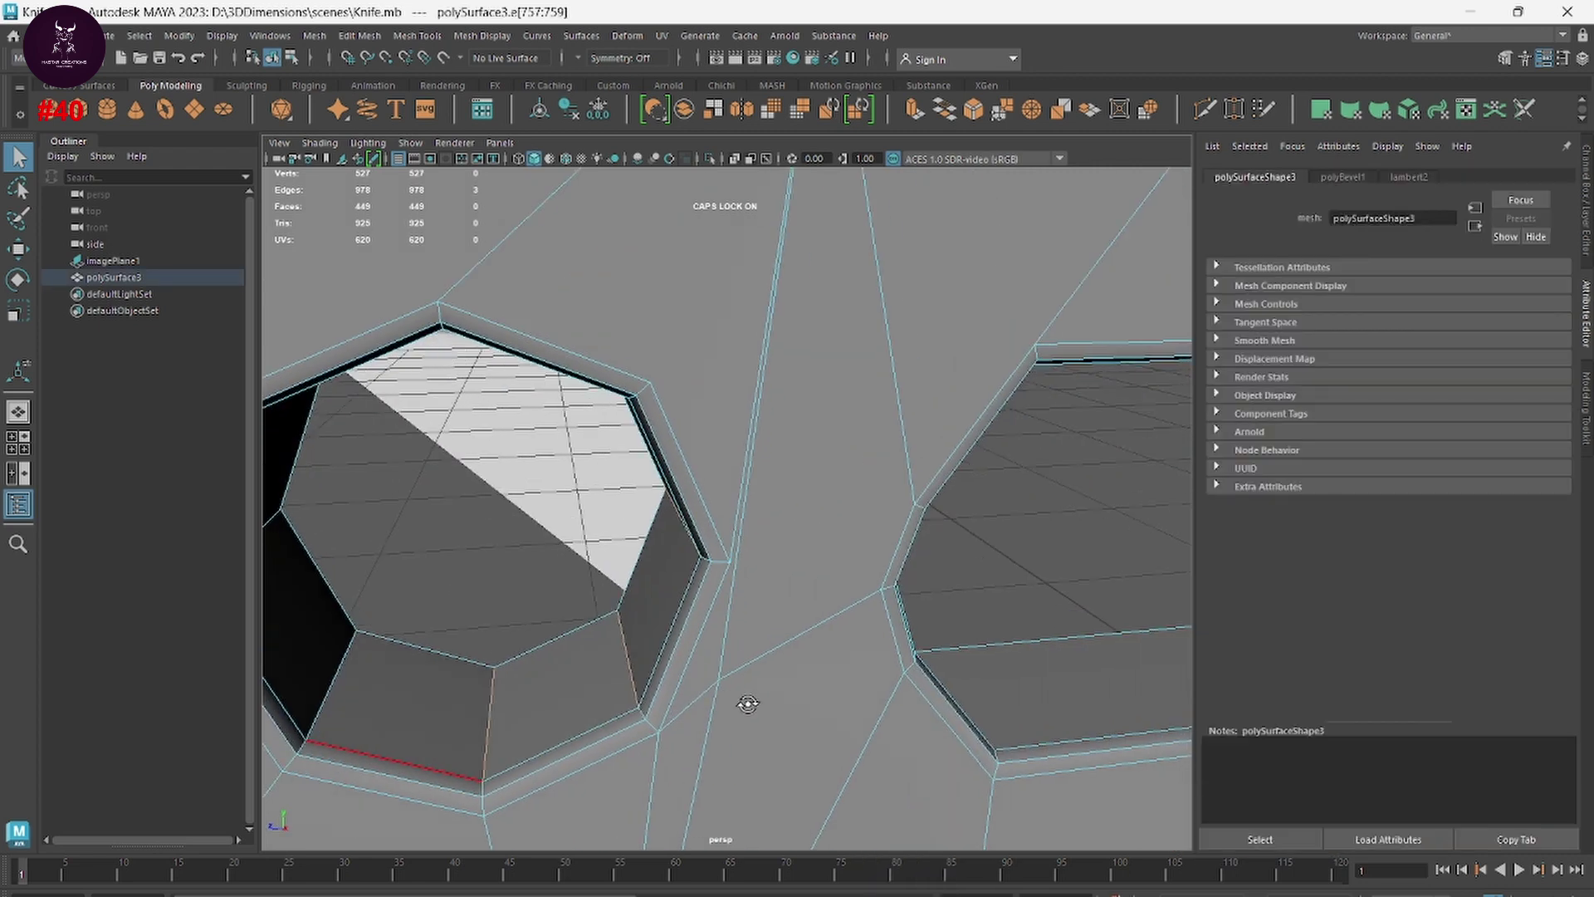
left_click(274, 674, "shift")
left_click_drag(433, 646, 535, 654, "alt")
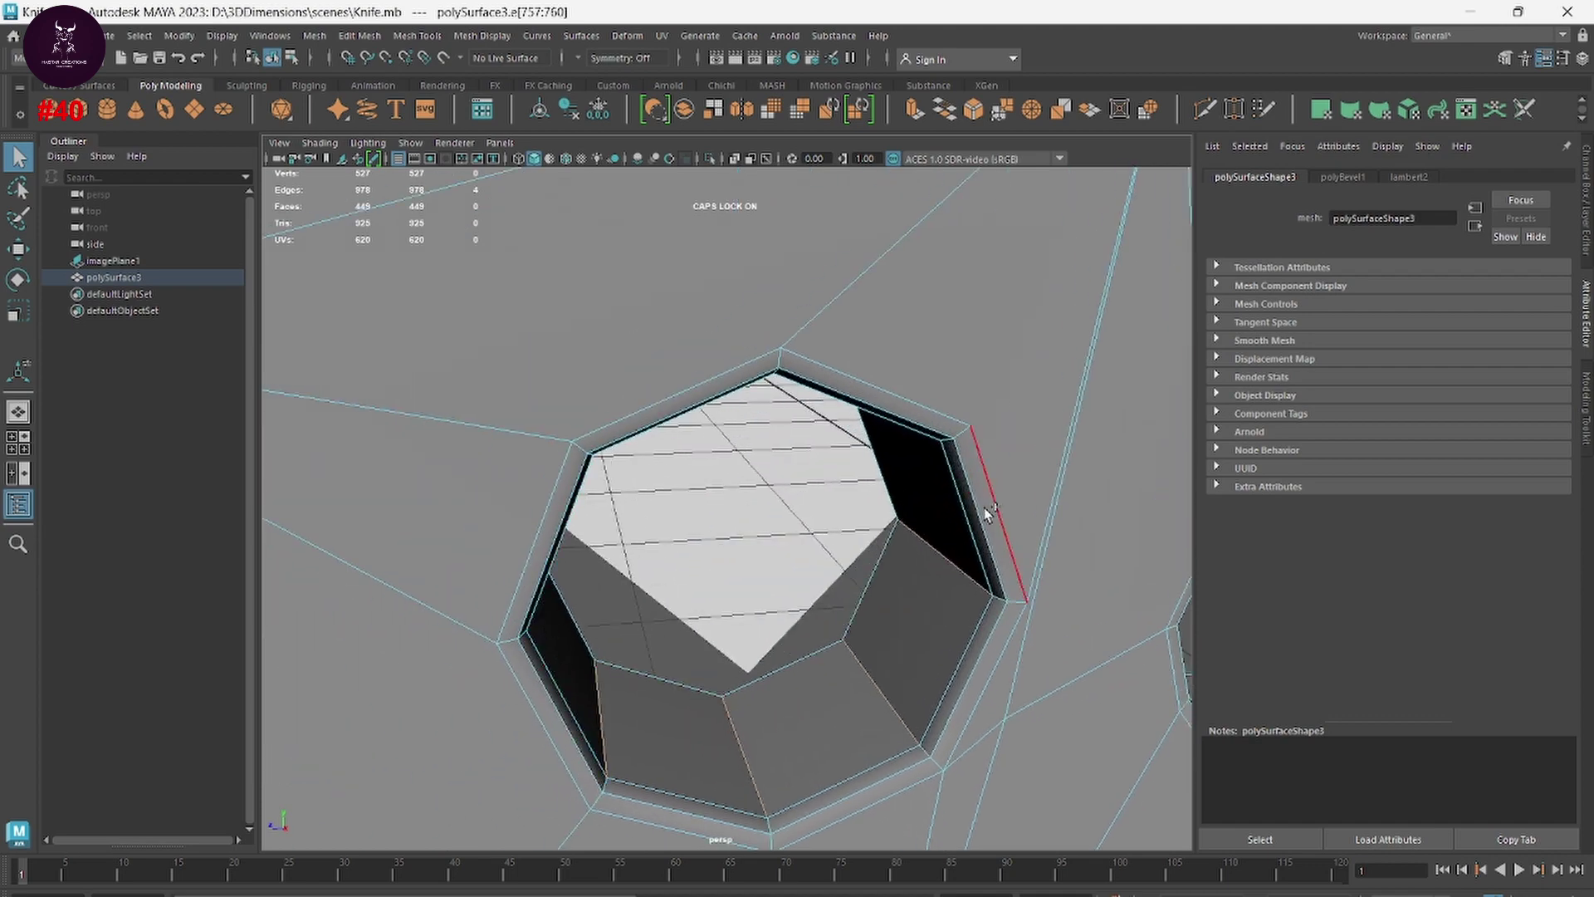
mouse_move(986, 513)
left_mouse_down("alt")
mouse_move(861, 612)
mouse_move(868, 753)
left_mouse_up("alt")
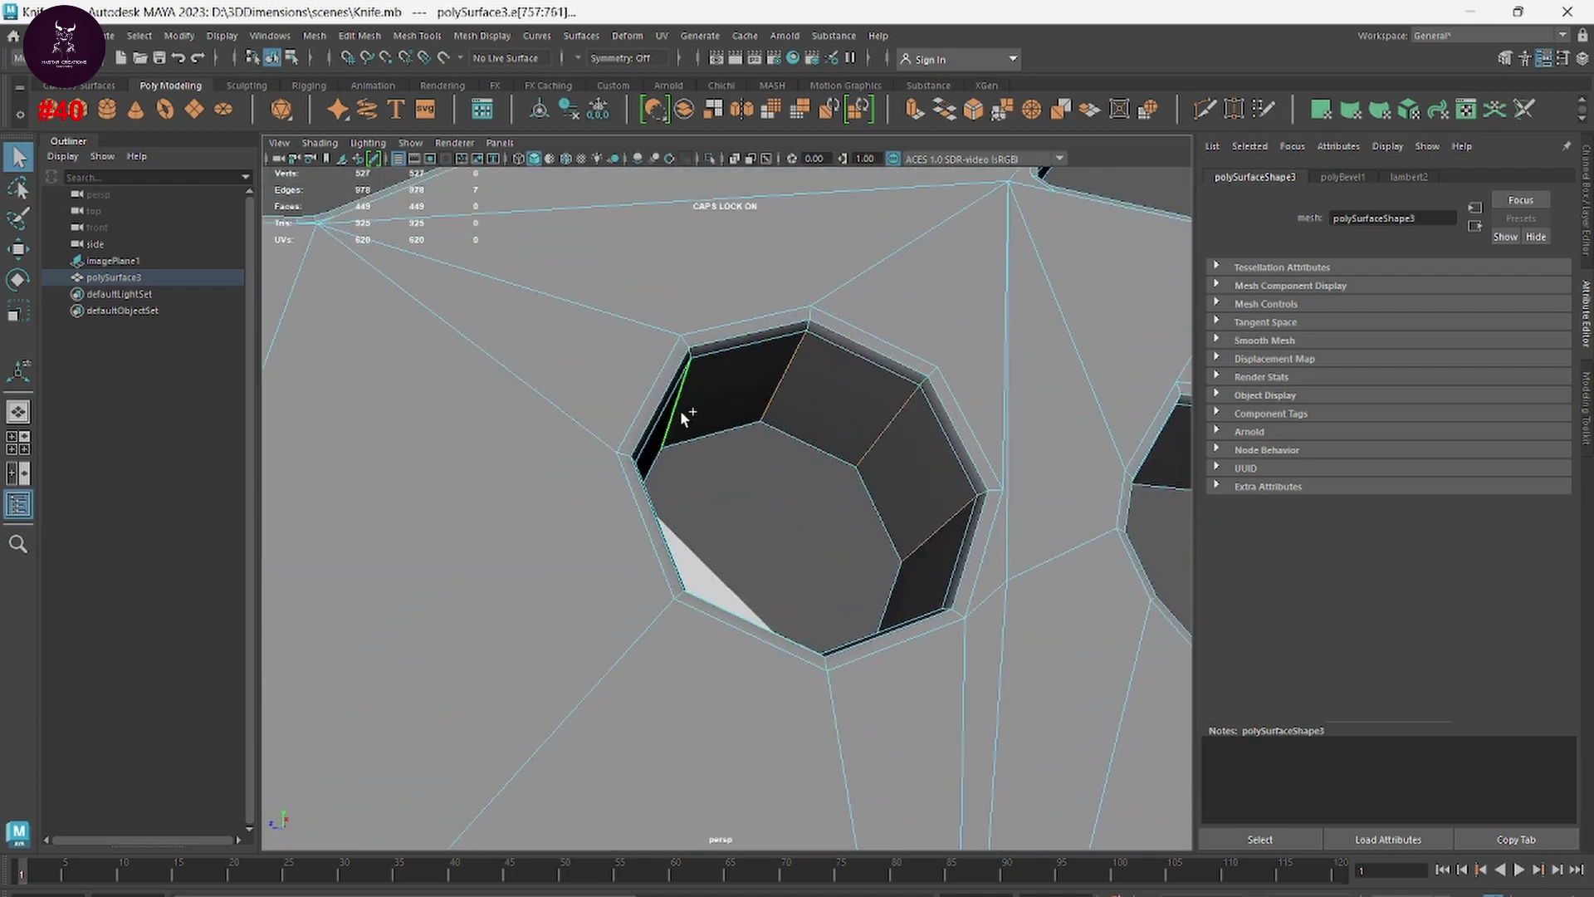
mouse_move(680, 410)
left_mouse_down("alt")
mouse_move(790, 470)
mouse_move(679, 621)
mouse_move(662, 605)
mouse_move(719, 581)
left_mouse_up("alt")
mouse_move(680, 511)
right_mouse_down("shift")
mouse_move(855, 550)
mouse_move(856, 514)
right_mouse_up("shift")
mouse_move(864, 559)
middle_mouse_down("alt")
mouse_move(979, 606)
mouse_move(752, 625)
middle_mouse_up("alt")
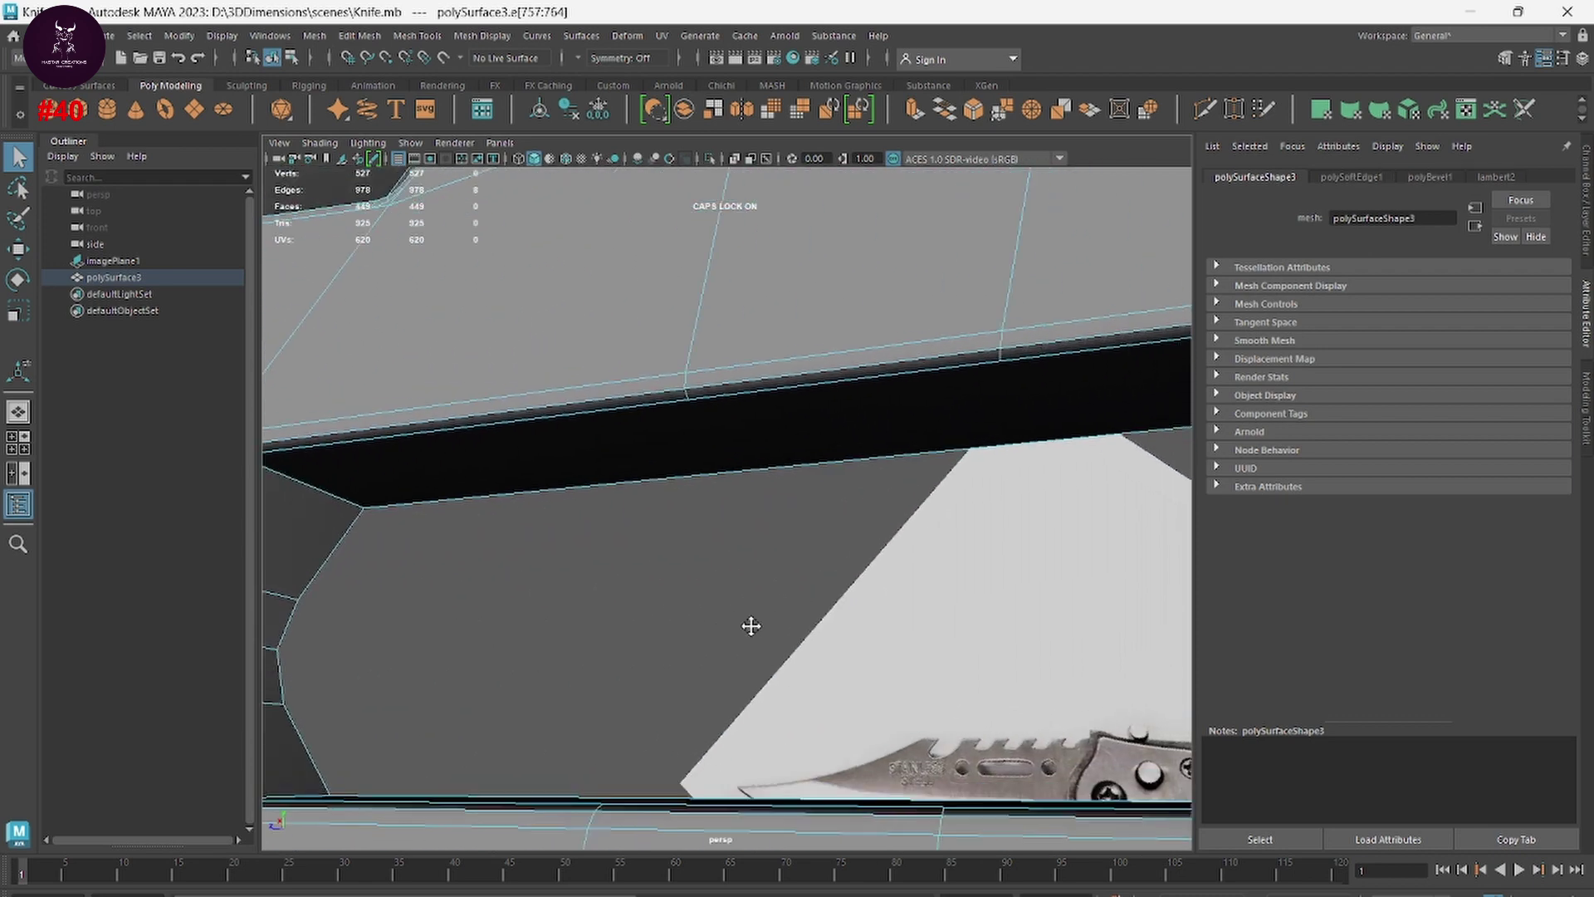
scroll(789, 639, "down", 3)
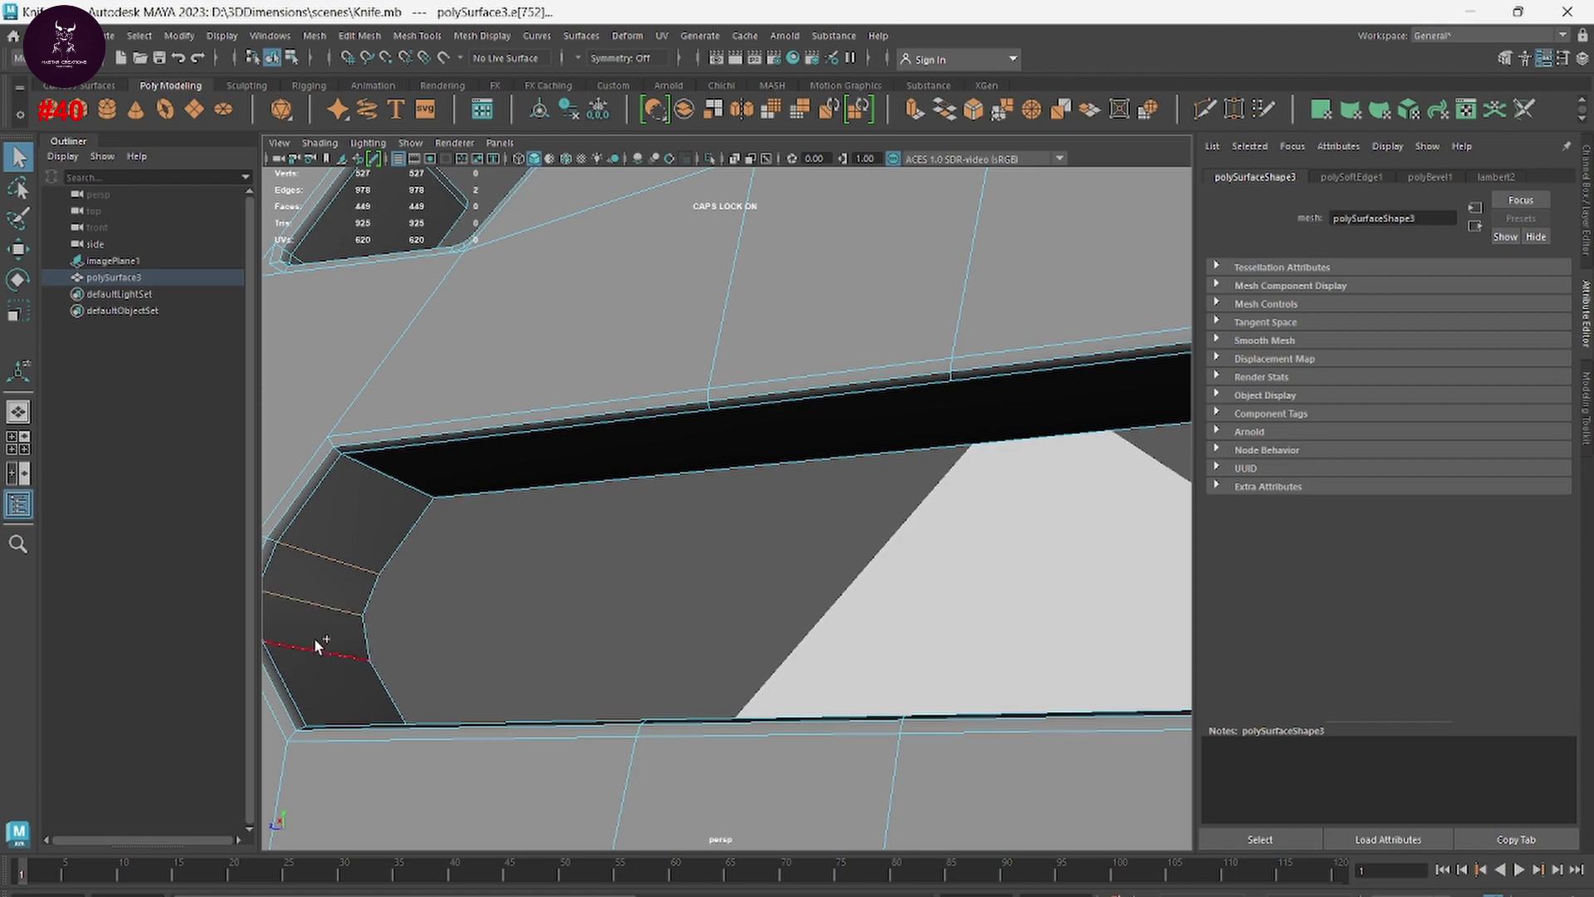
Step: Select three more inner edges of the round hole and soften them as well
mouse_move(596, 671)
left_mouse_down("alt")
mouse_move(441, 676)
mouse_move(551, 701)
mouse_move(406, 684)
mouse_move(635, 686)
mouse_move(698, 599)
left_mouse_up("alt")
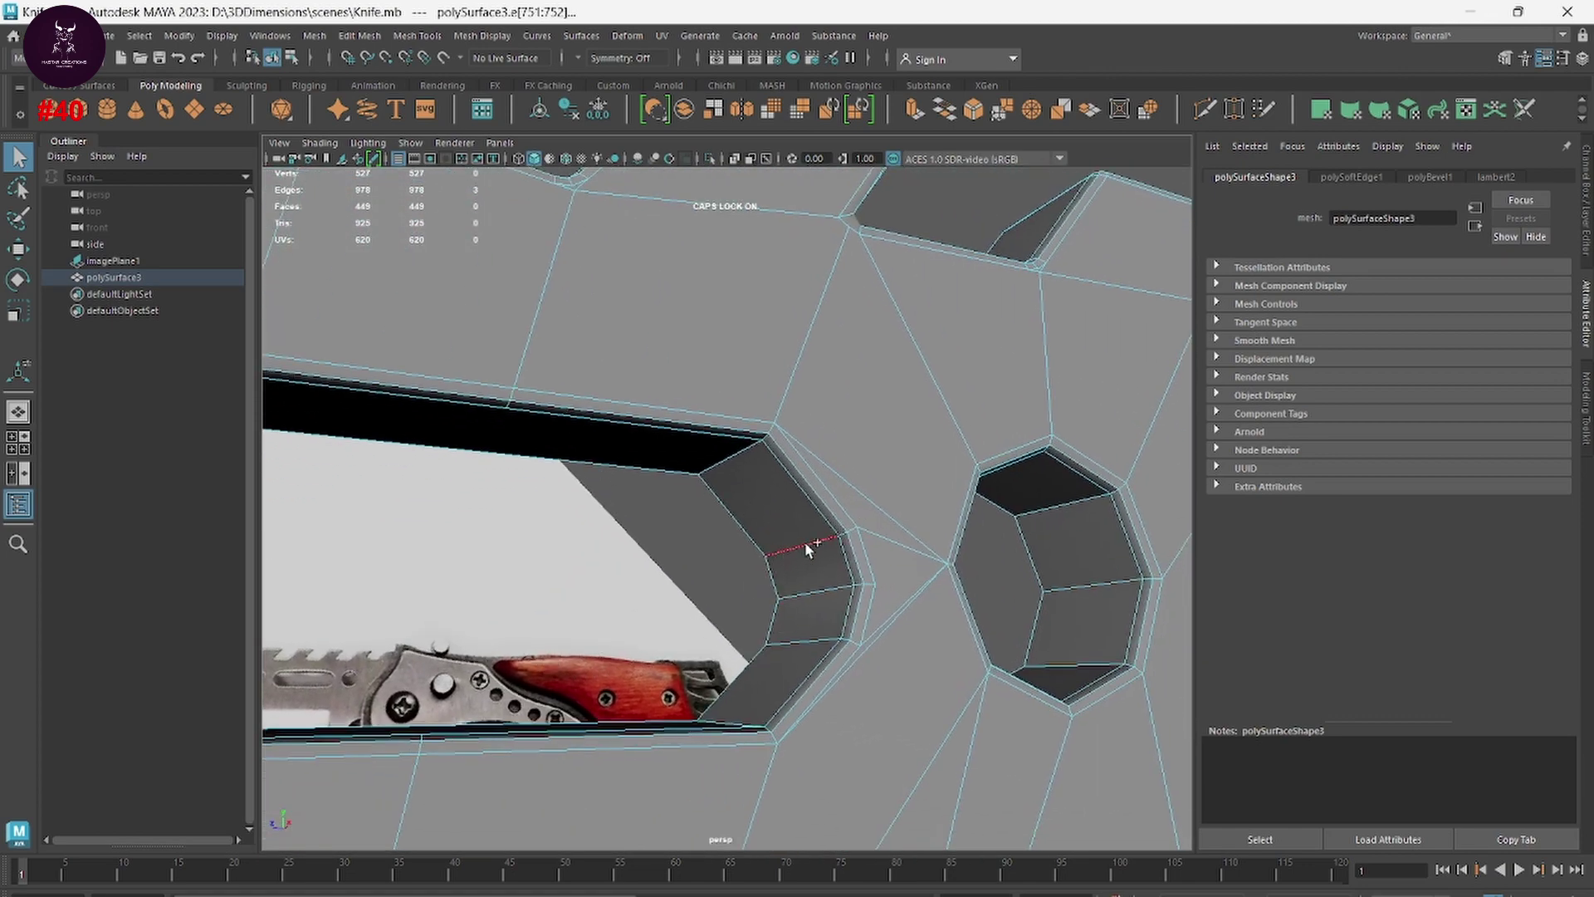
mouse_move(831, 638)
left_mouse_down("alt")
mouse_move(864, 647)
mouse_move(750, 542)
left_mouse_up("alt")
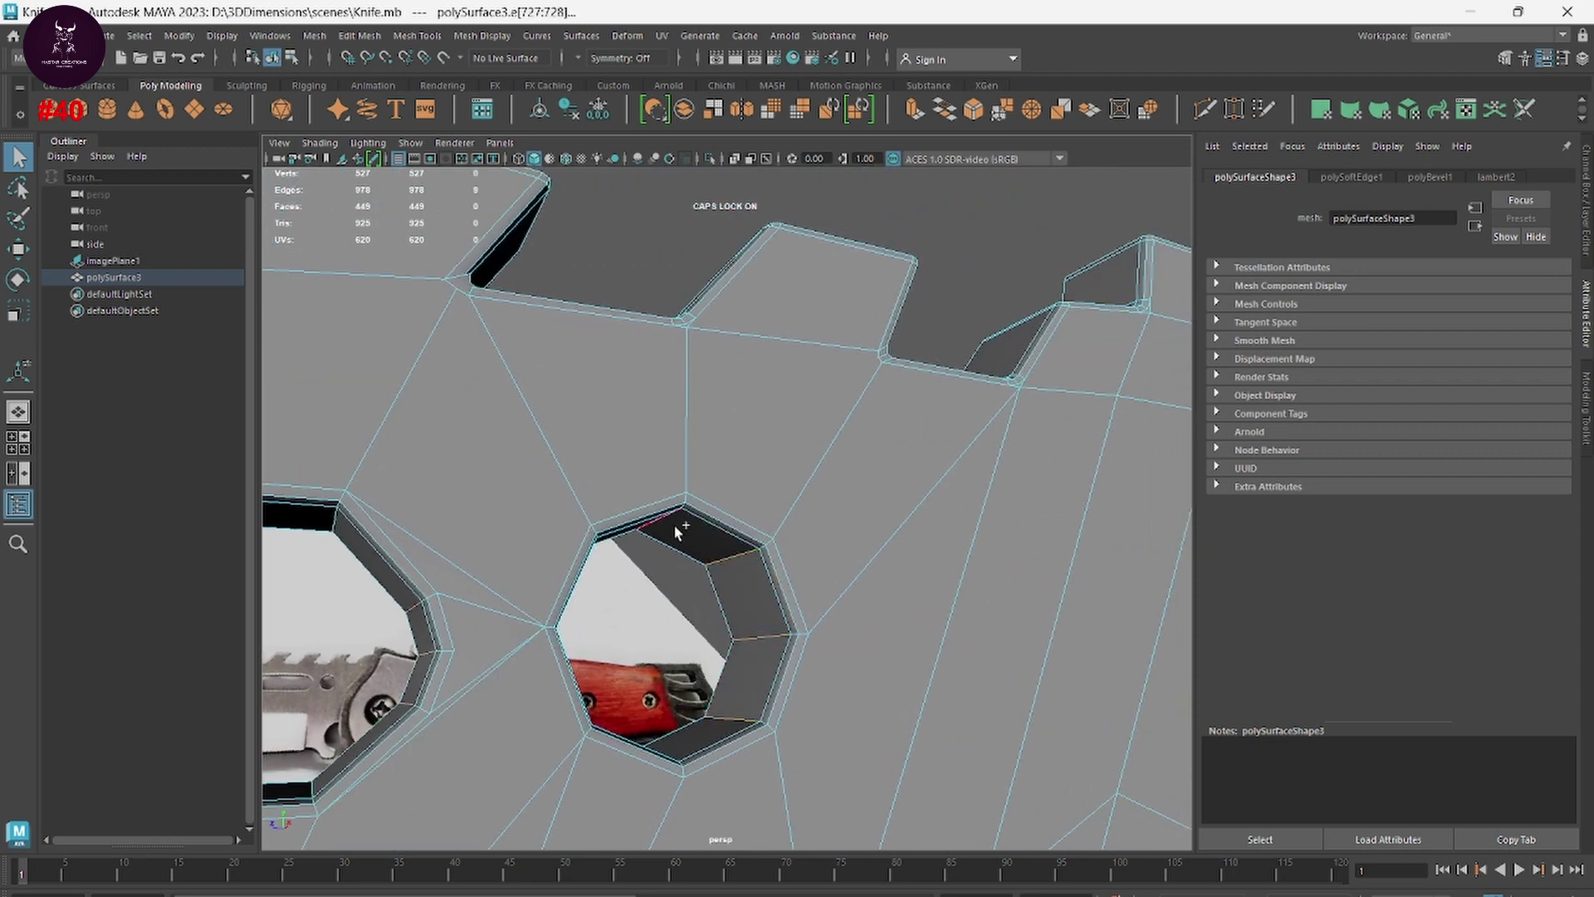
mouse_move(665, 535)
left_mouse_down("alt")
mouse_move(688, 620)
mouse_move(897, 523)
mouse_move(780, 635)
mouse_move(783, 527)
mouse_move(765, 556)
left_mouse_up("alt")
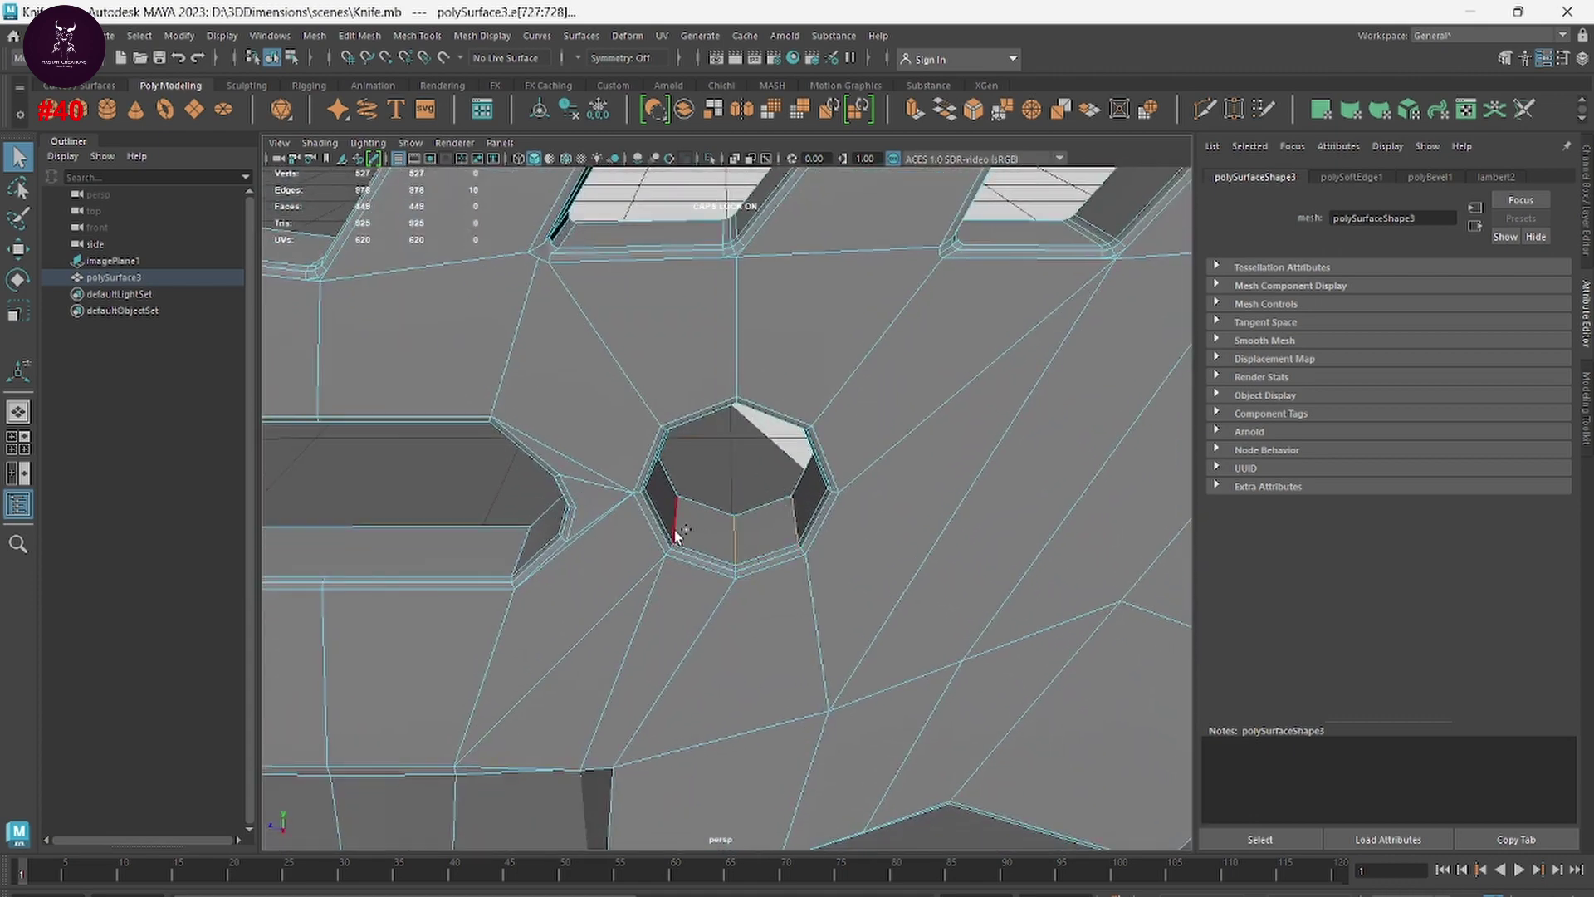
left_click(674, 529, "shift")
mouse_move(675, 529)
left_mouse_down("alt")
mouse_move(730, 559)
mouse_move(719, 520)
mouse_move(778, 659)
mouse_move(812, 672)
left_mouse_up("alt")
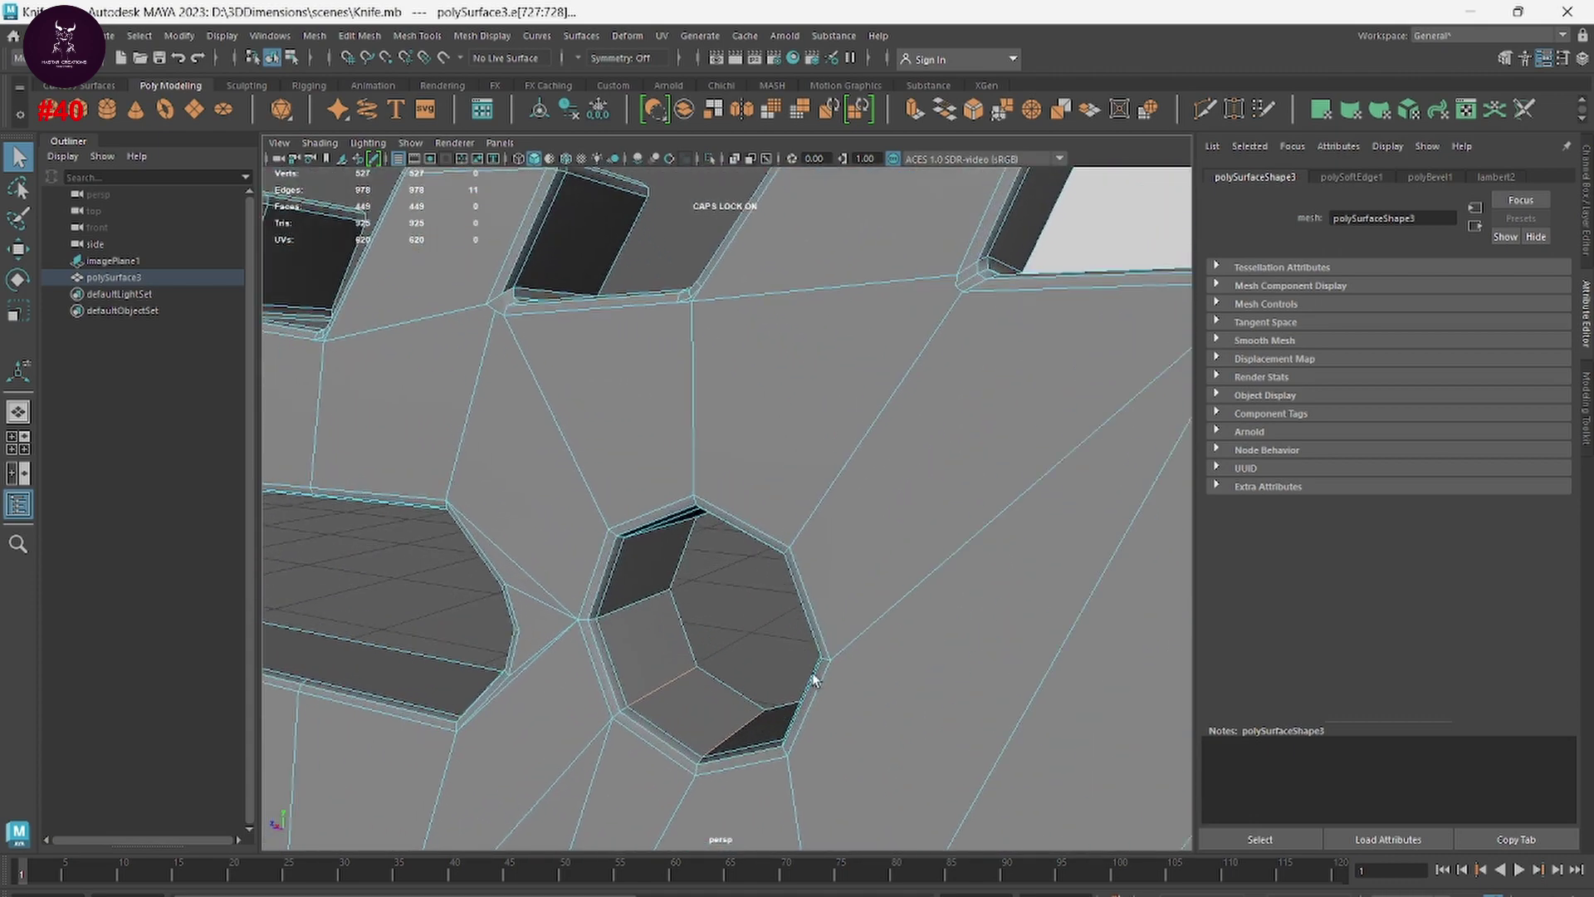
left_click(643, 606, "shift")
mouse_move(642, 606)
left_mouse_down("alt")
mouse_move(670, 662)
mouse_move(730, 570)
mouse_move(669, 755)
mouse_move(695, 705)
left_mouse_up("alt")
left_click(793, 282, "shift")
right_click_drag(793, 282, 965, 277, "shift")
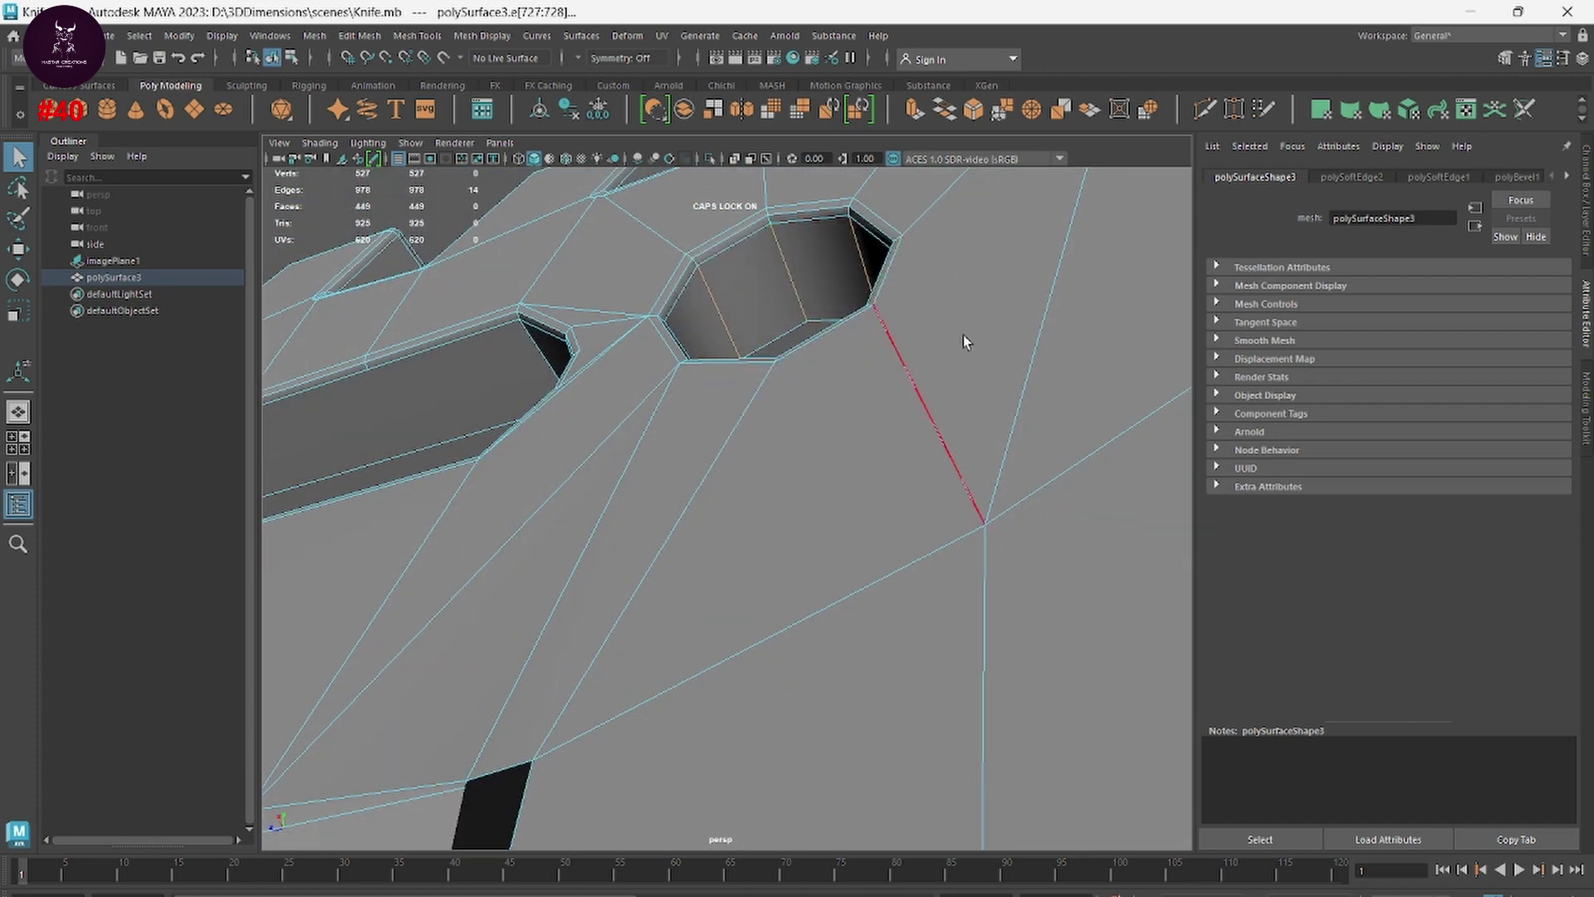
mouse_move(960, 338)
left_mouse_down("alt")
mouse_move(681, 425)
mouse_move(755, 356)
left_mouse_up("alt")
right_click_drag(763, 313, 905, 298)
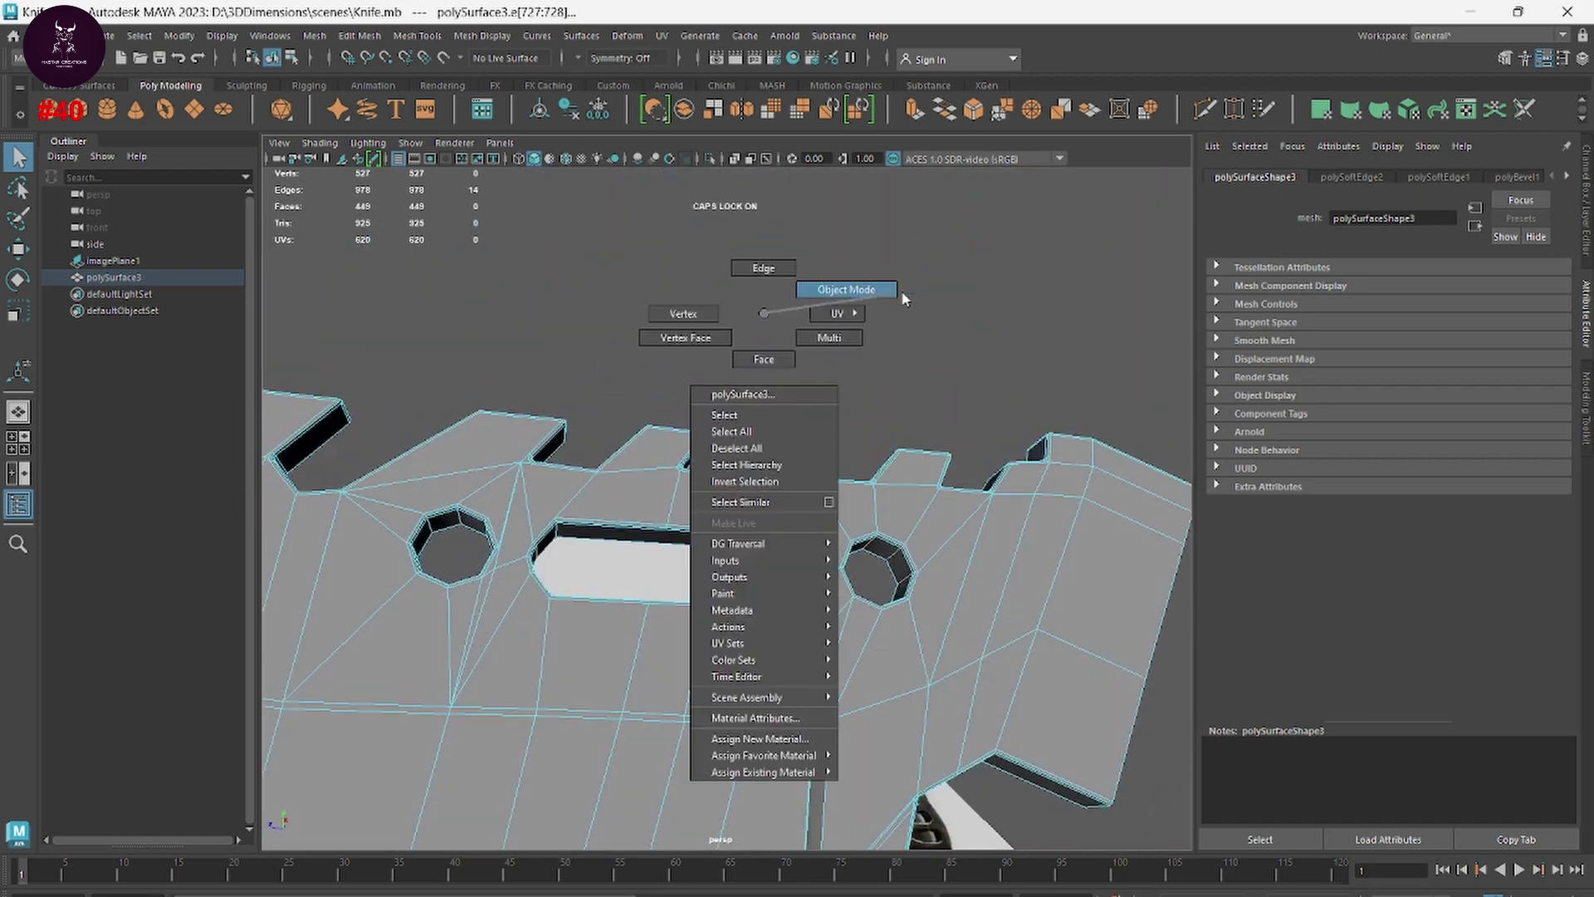
left_click(853, 405)
mouse_move(777, 561)
left_mouse_down("alt")
mouse_move(747, 654)
mouse_move(865, 628)
mouse_move(730, 570)
mouse_move(754, 595)
mouse_move(442, 613)
mouse_move(777, 686)
left_mouse_up("alt")
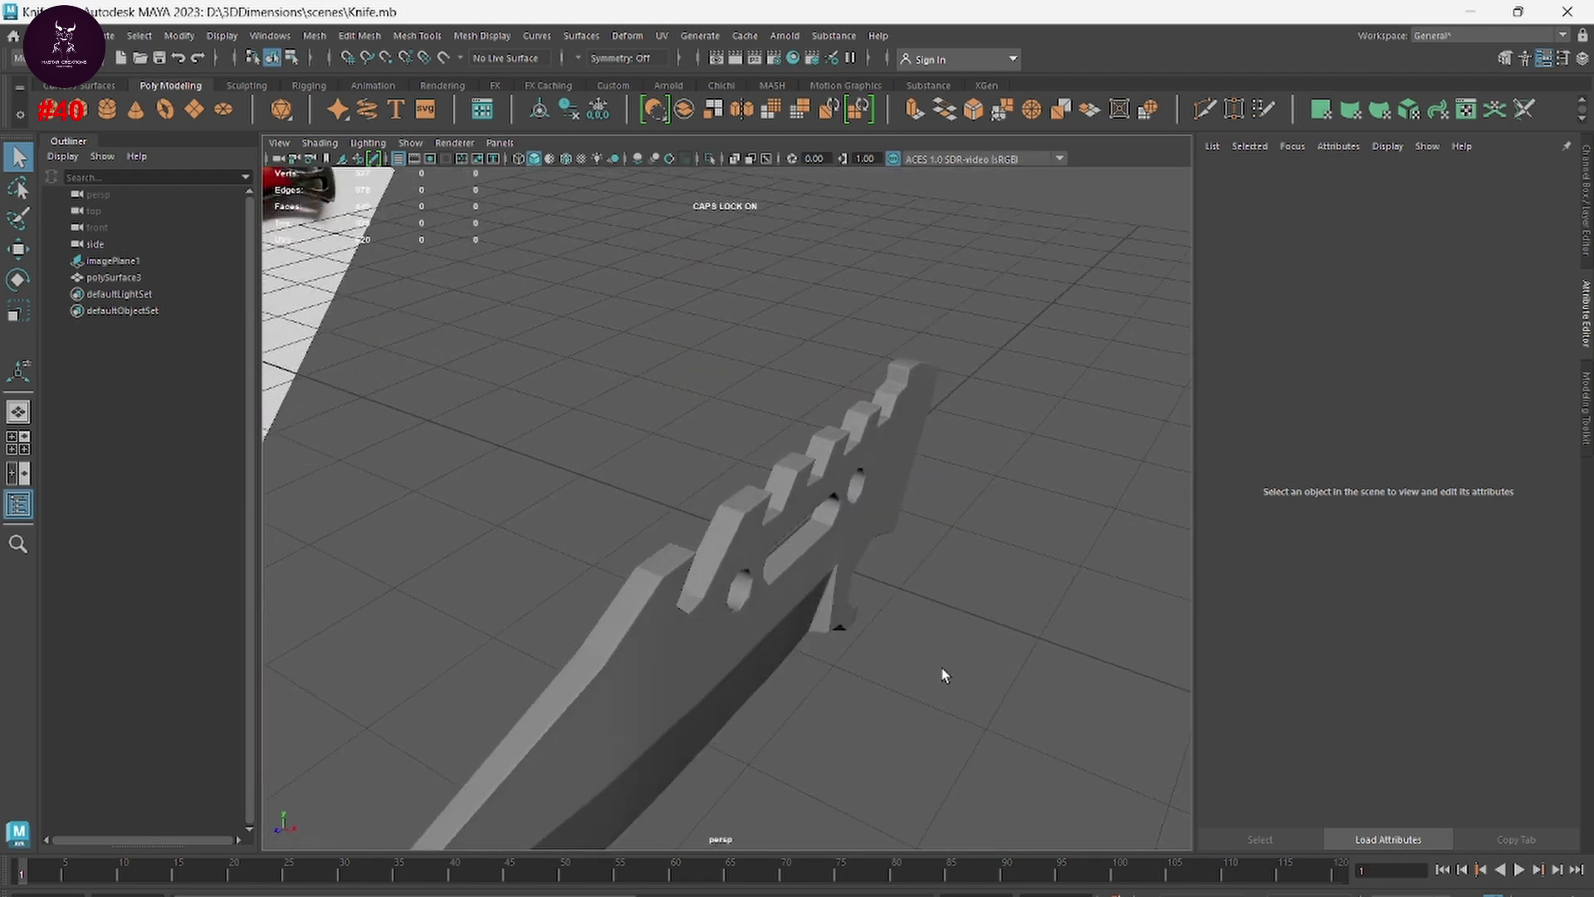
mouse_move(942, 668)
left_mouse_down("alt")
mouse_move(705, 633)
mouse_move(726, 640)
mouse_move(645, 700)
mouse_move(808, 620)
mouse_move(739, 612)
left_mouse_up("alt")
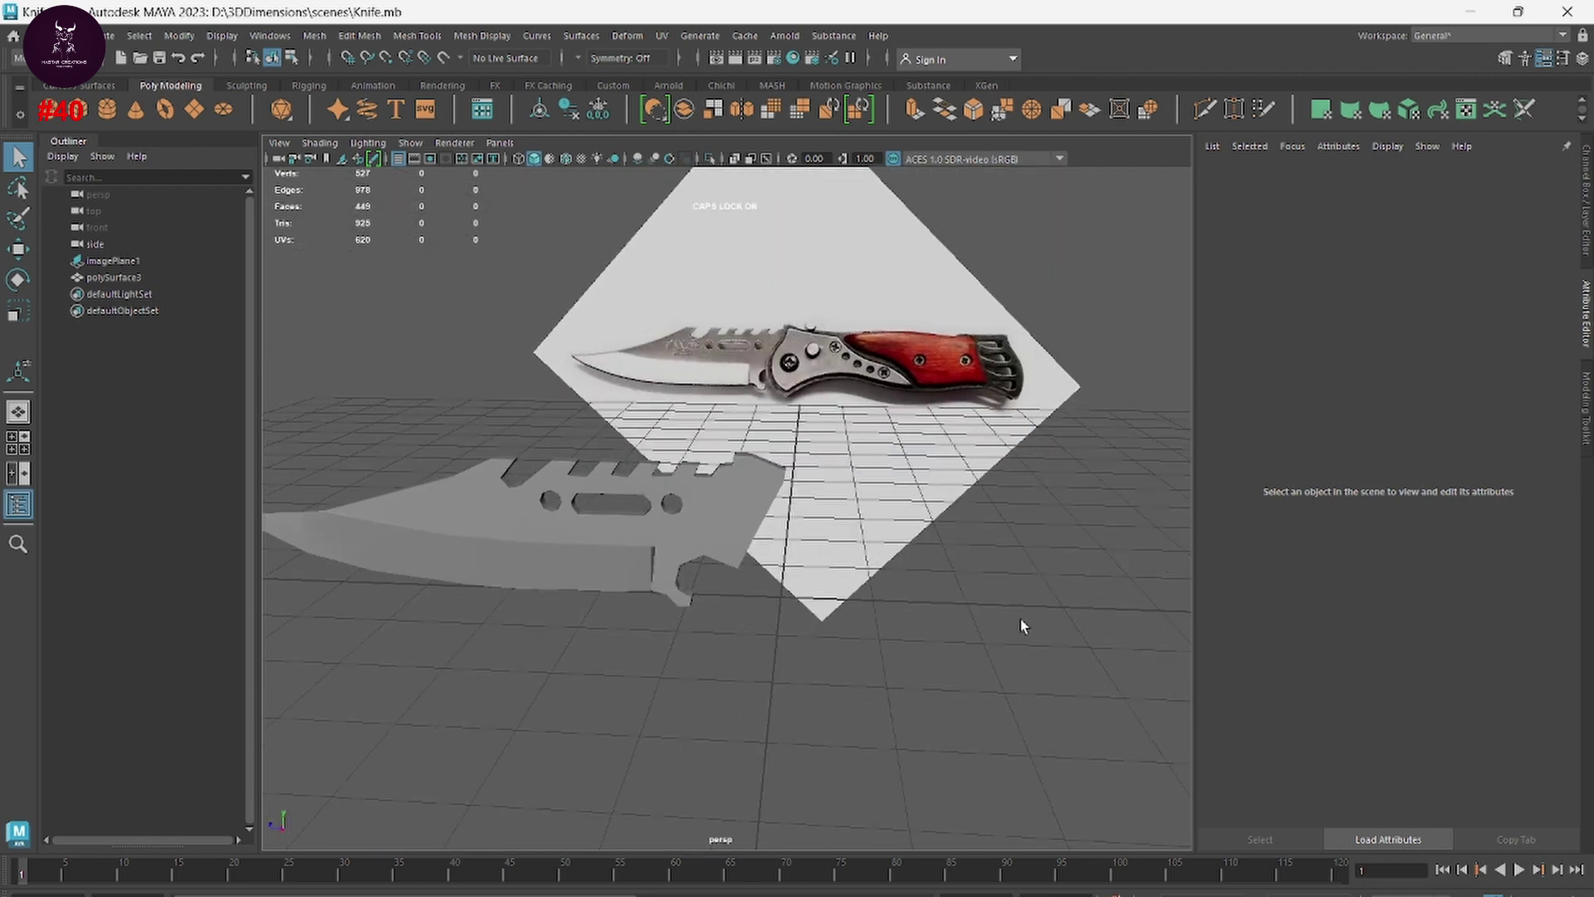